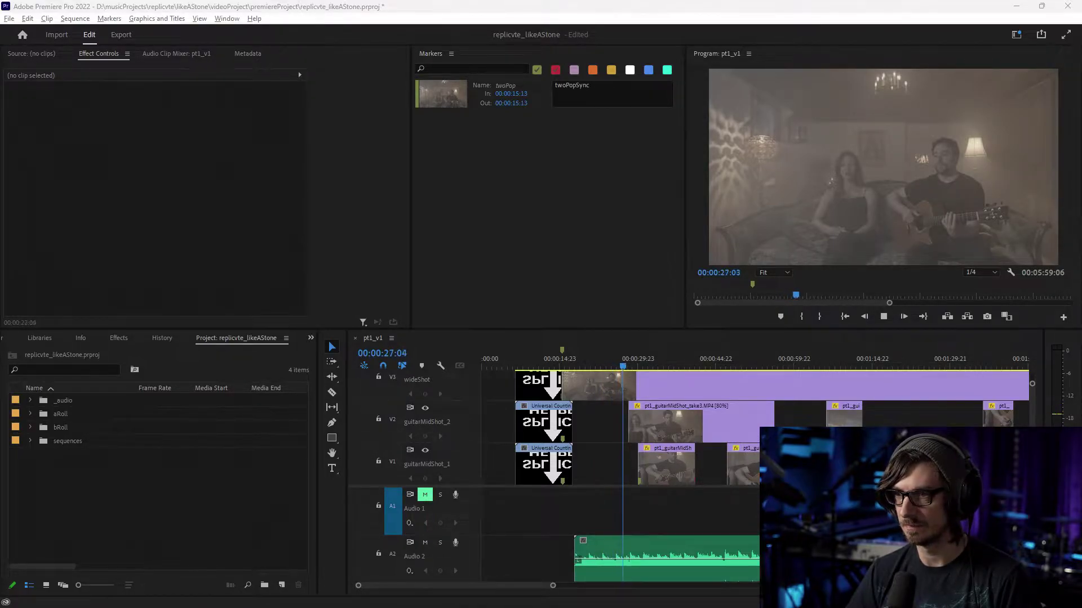
# - Play back the opening of the sequence from the start of the green audio clip, just after the counting leader
pyautogui.click(582, 365)
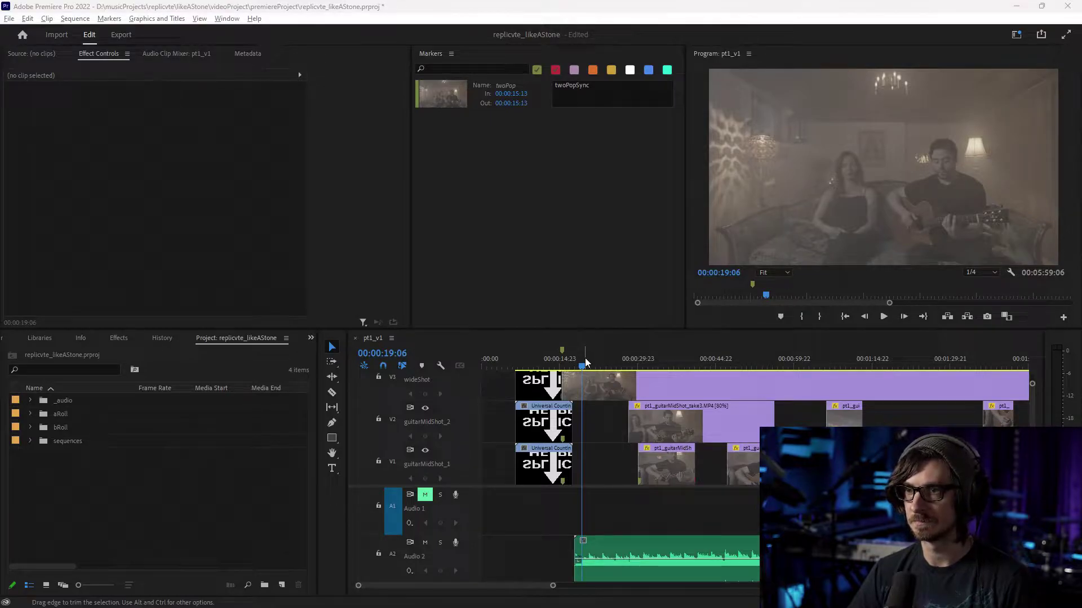
pyautogui.click(575, 363)
pyautogui.press('space')
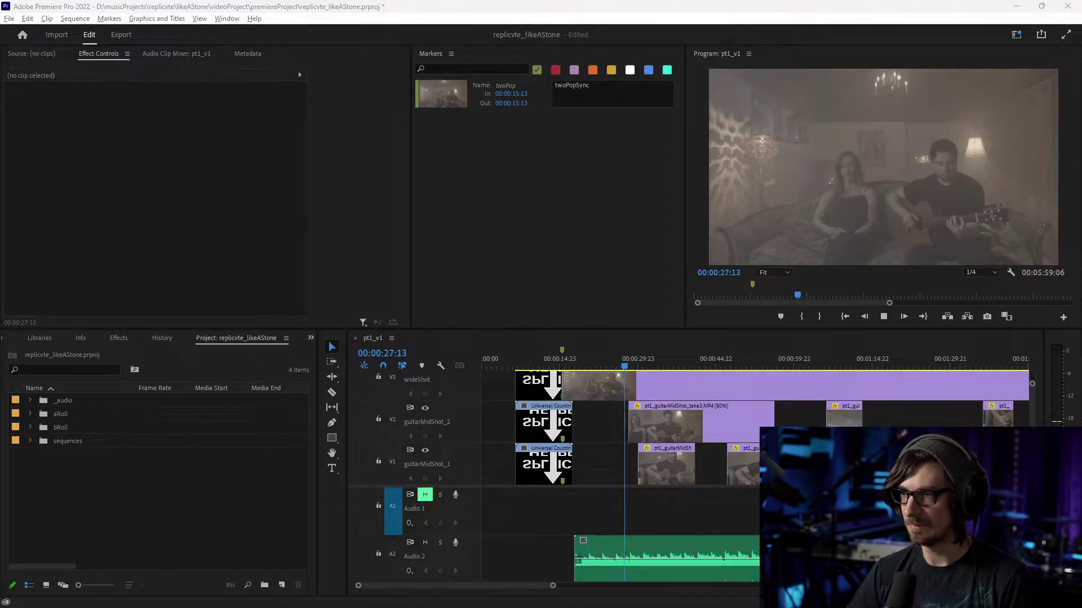
pyautogui.click(593, 359)
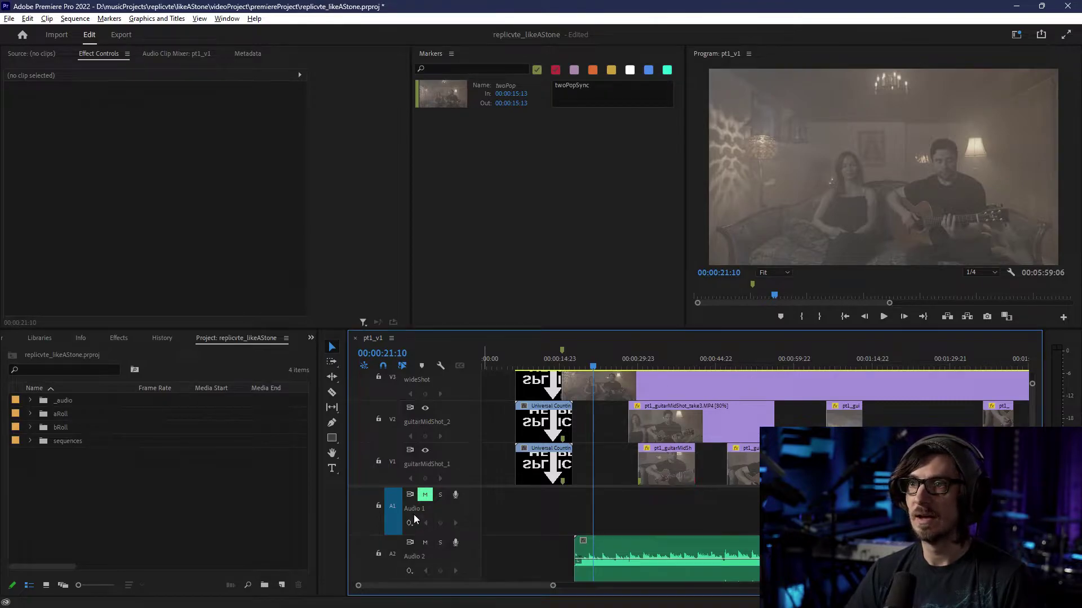
# - Rename the Audio 2 track to mainClip
pyautogui.doubleClick(420, 559)
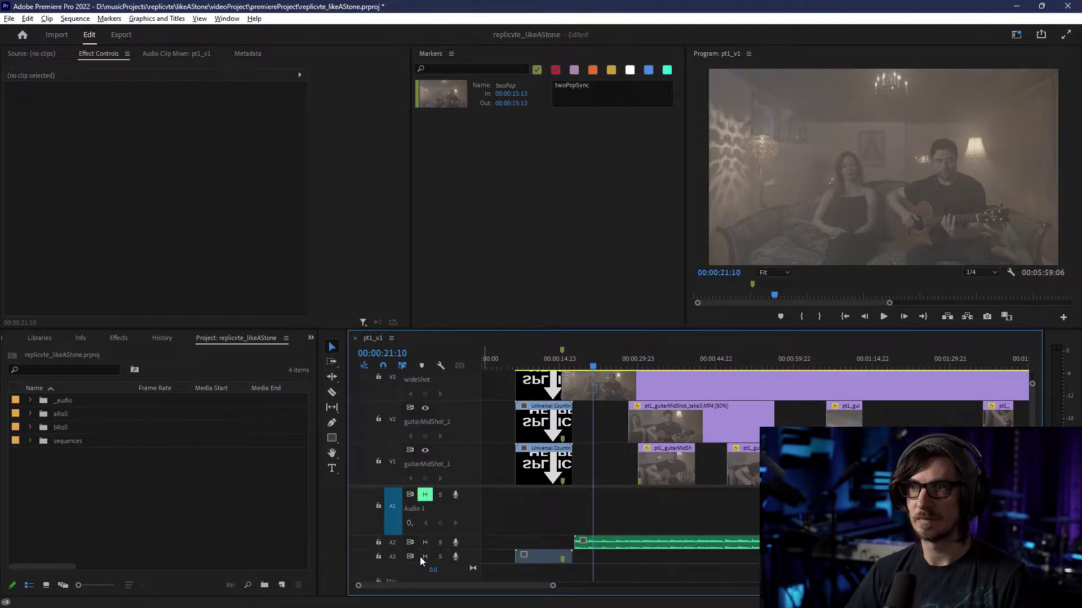
pyautogui.doubleClick(469, 556)
pyautogui.doubleClick(464, 543)
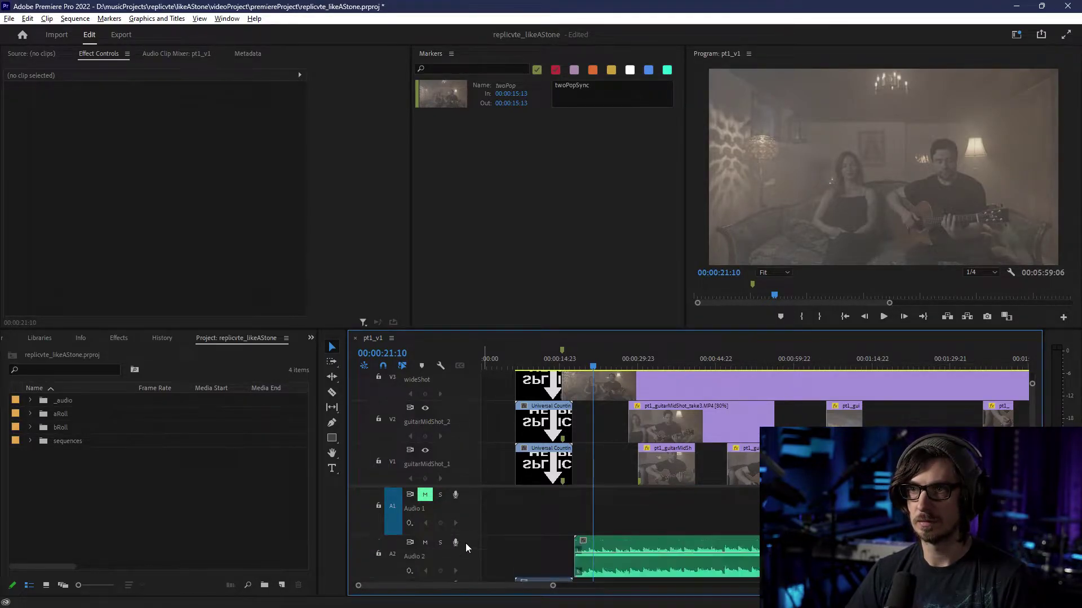
pyautogui.rightClick(412, 558)
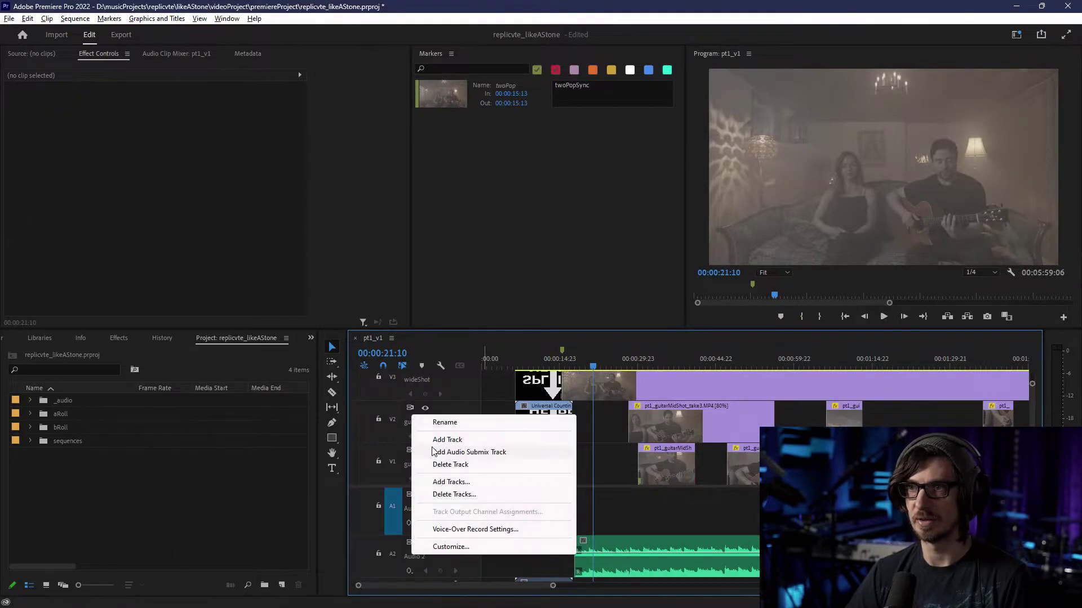
pyautogui.click(444, 423)
pyautogui.write('m')
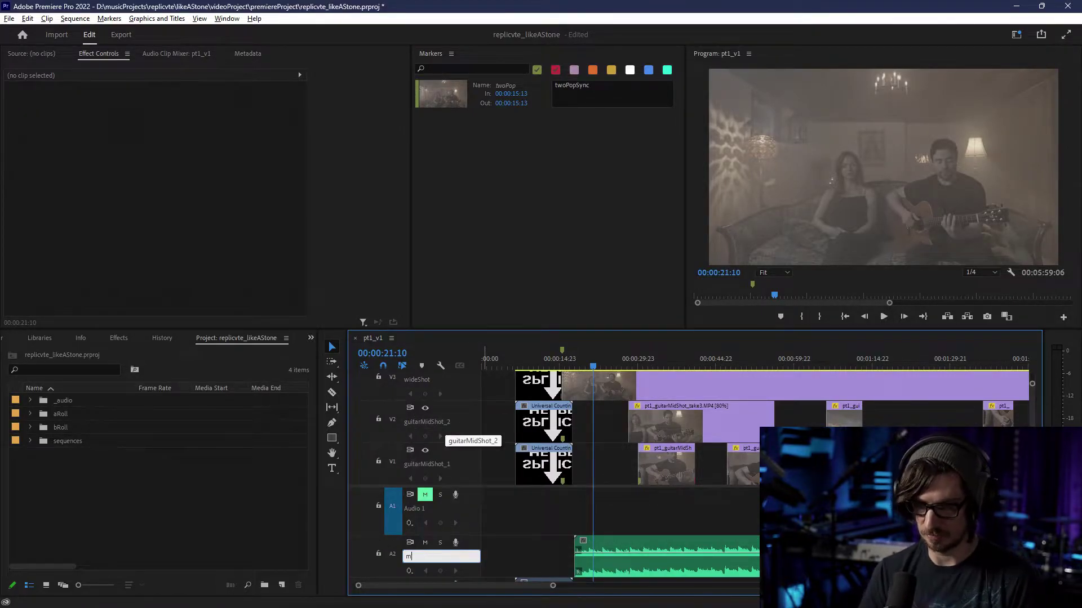
pyautogui.write('ainClip')
pyautogui.press('Return')
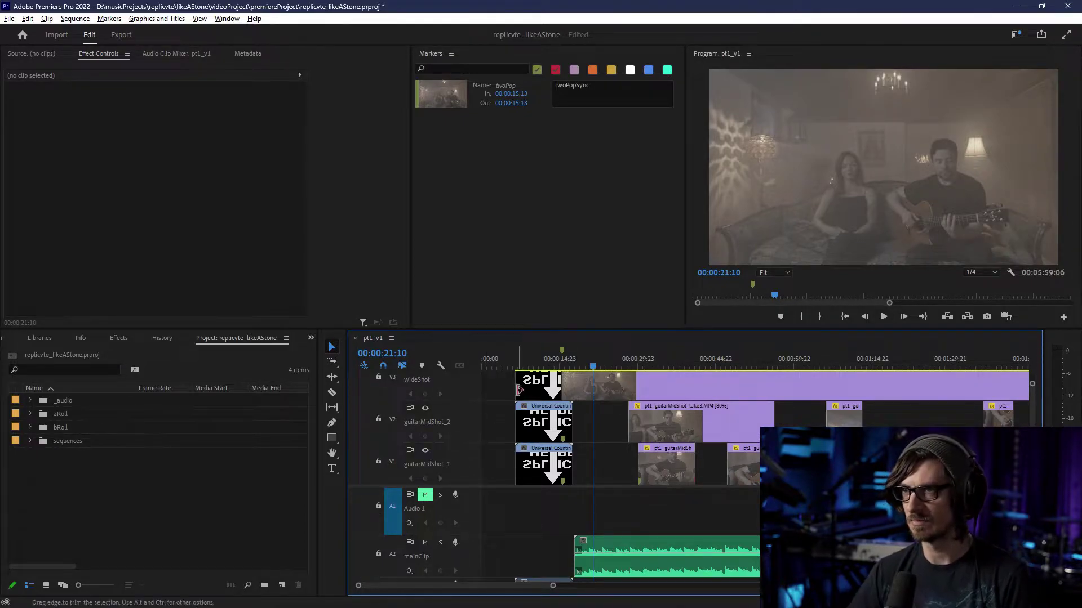
# - Align the cut between the counting leader and the wide shot on V3 with the leader ends below, and place the playhead at 00:00:17:03
pyautogui.press('=')
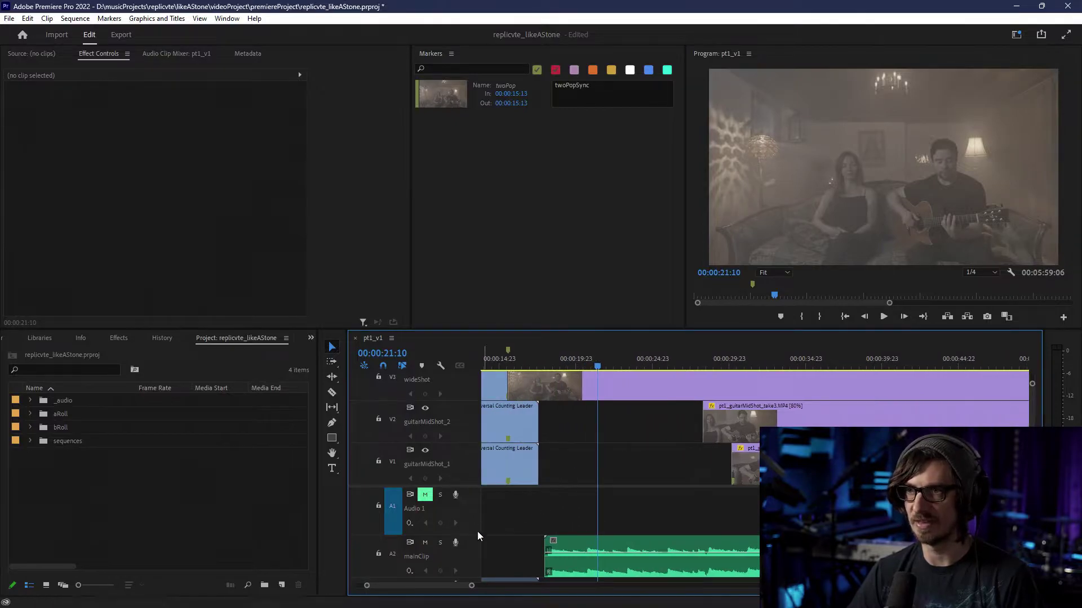
pyautogui.scroll(5, 546, 525)
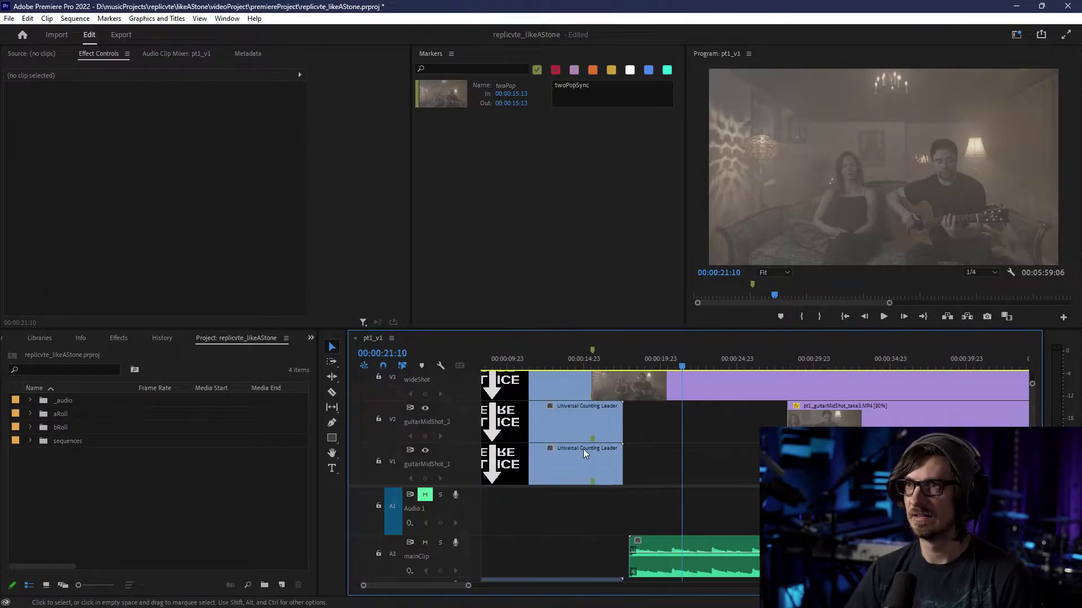
pyautogui.moveTo(592, 386); pyautogui.dragTo(617, 367)
pyautogui.click(609, 360)
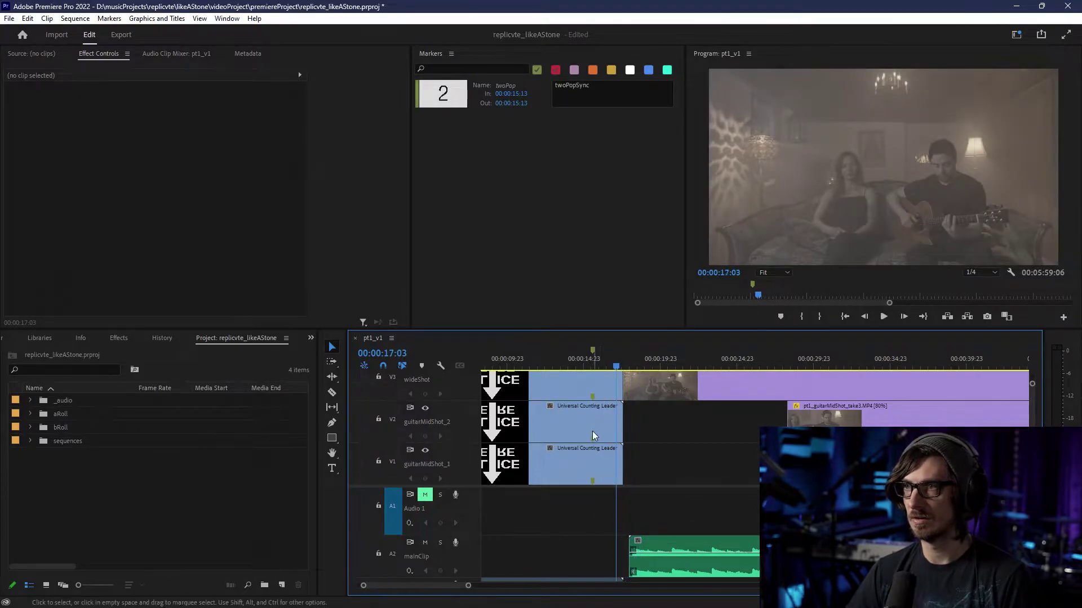
pyautogui.scroll(3, 593, 428)
pyautogui.scroll(3, 1032, 415)
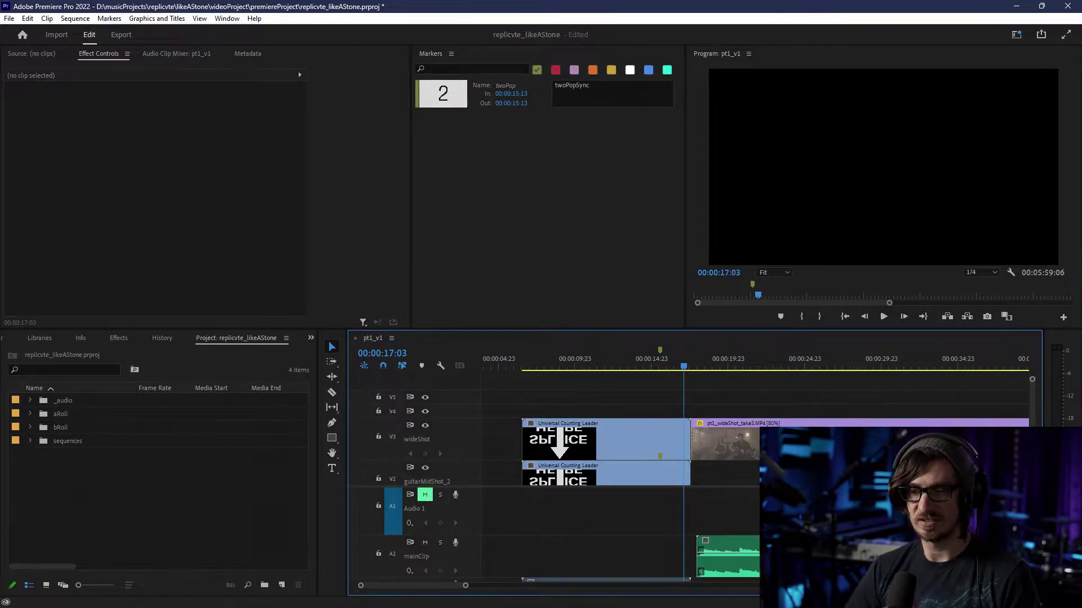
pyautogui.hotkey('alt', 'Tab')
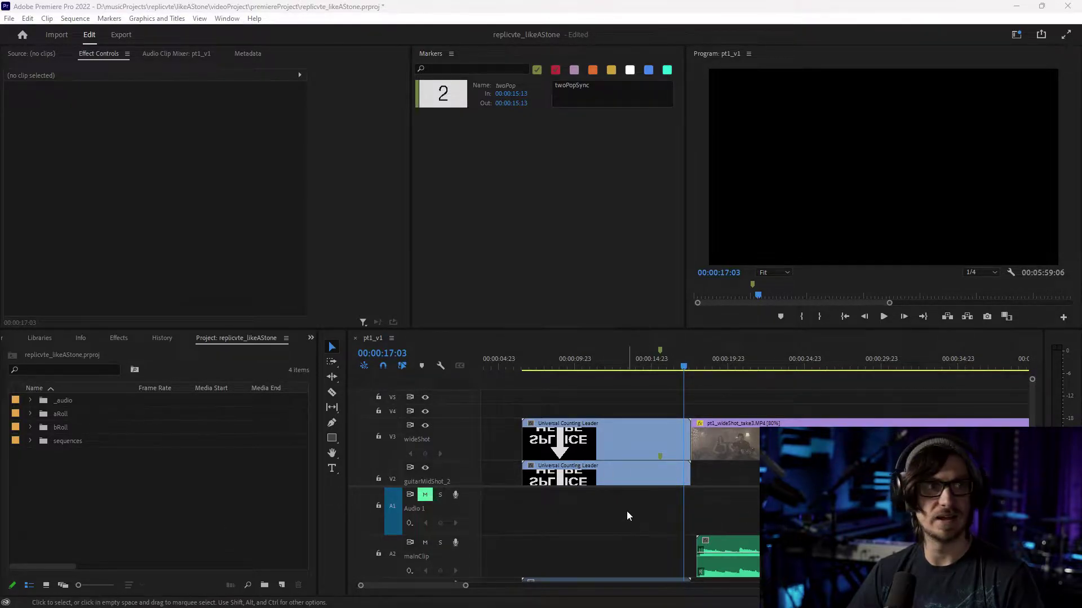
pyautogui.moveTo(642, 578); pyautogui.dragTo(725, 583)
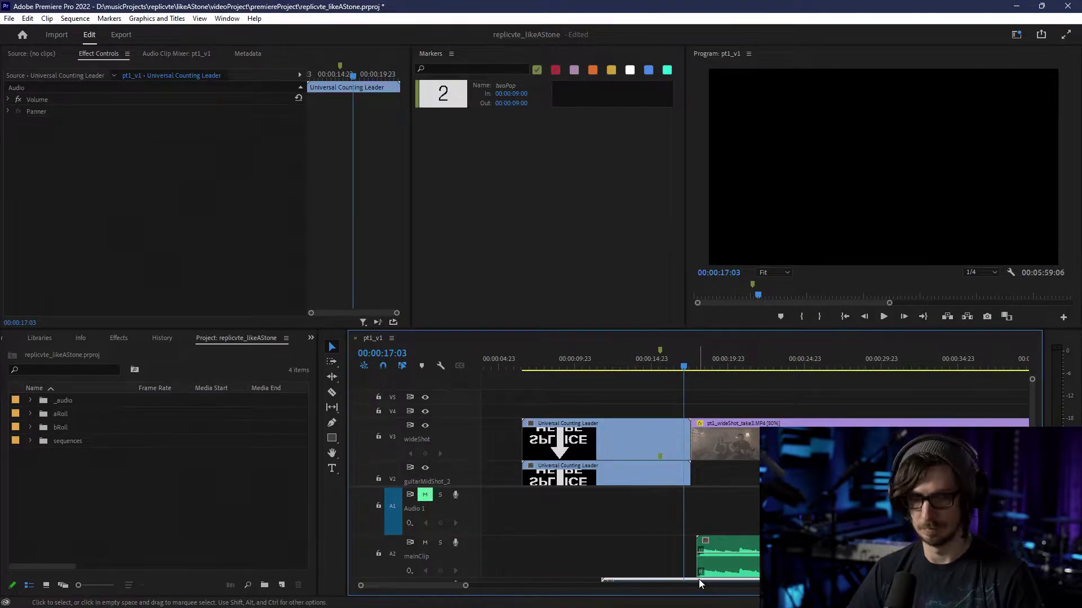
pyautogui.hotkey('ctrl', 'z')
# - Enlarge the timeline's video track area by lowering the divider above the audio tracks, with the entire edit in view
pyautogui.scroll(-3, 755, 428)
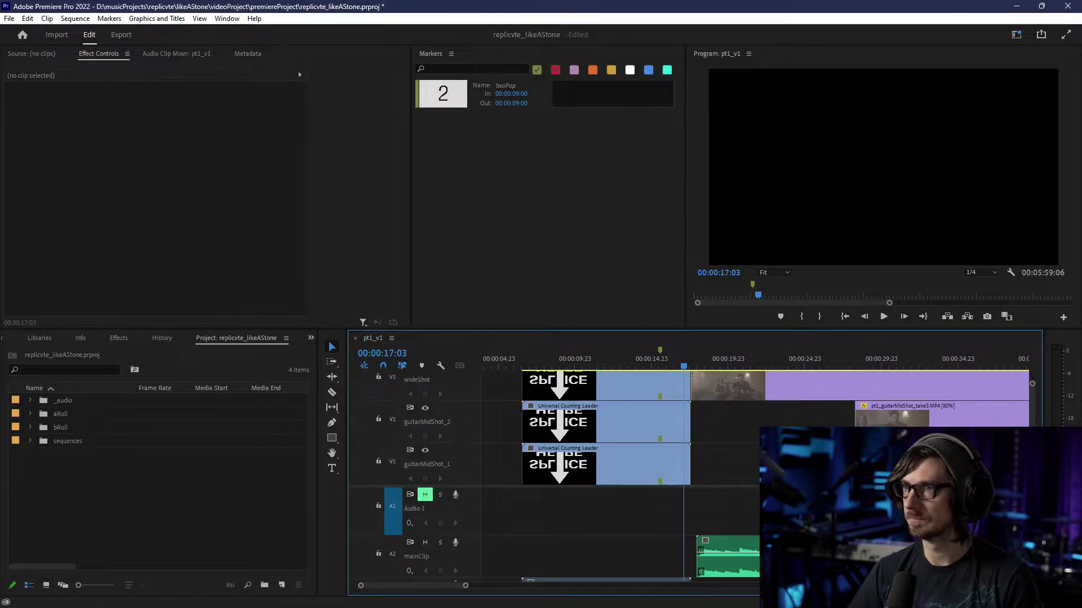
pyautogui.scroll(3, 755, 428)
pyautogui.scroll(-3, 754, 428)
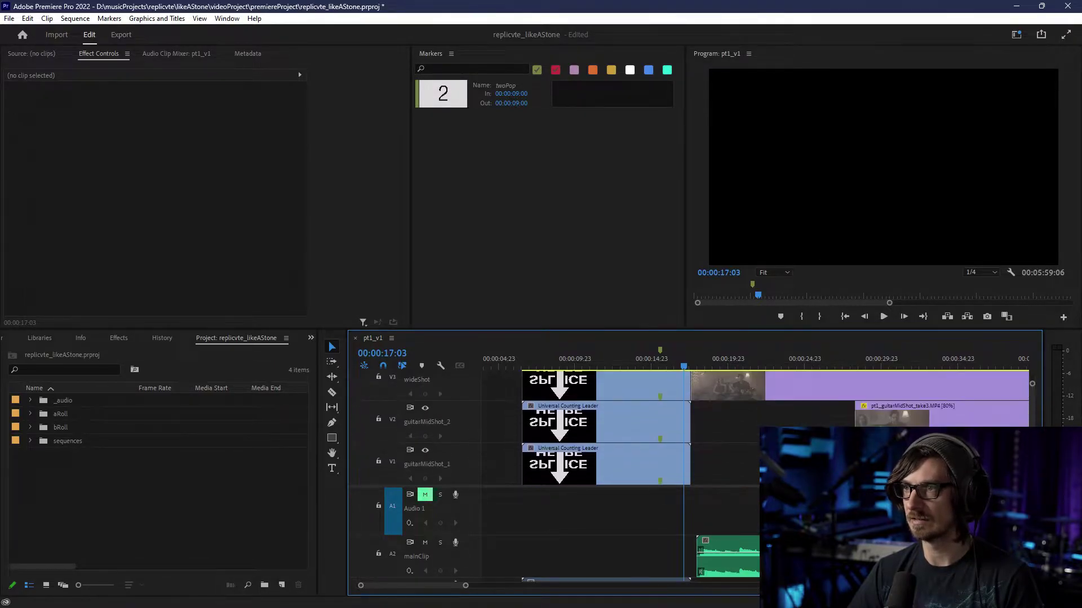
pyautogui.scroll(-2, 718, 507)
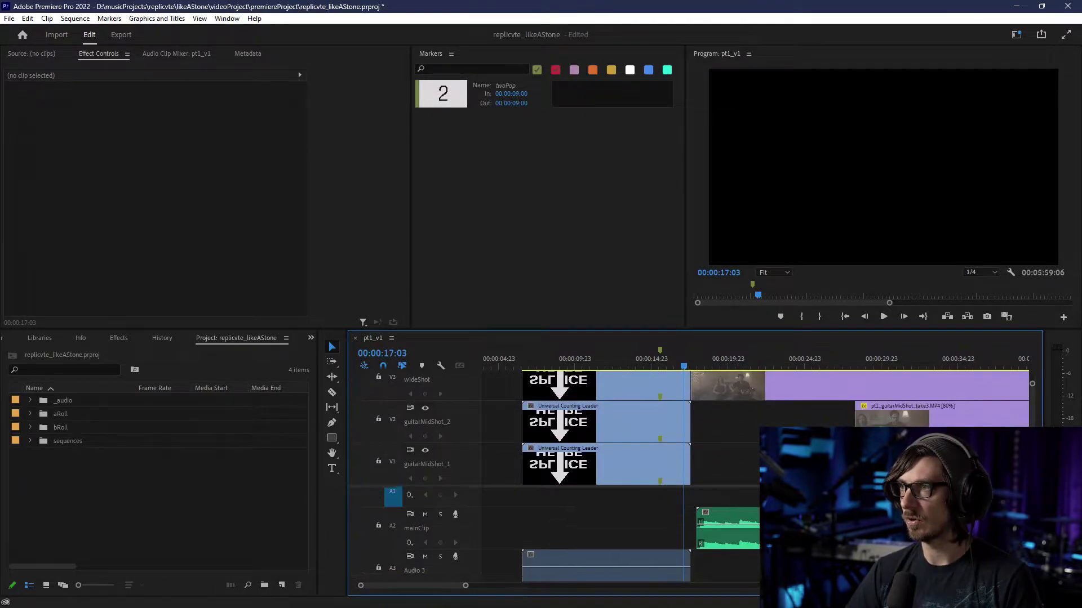
pyautogui.click(718, 484)
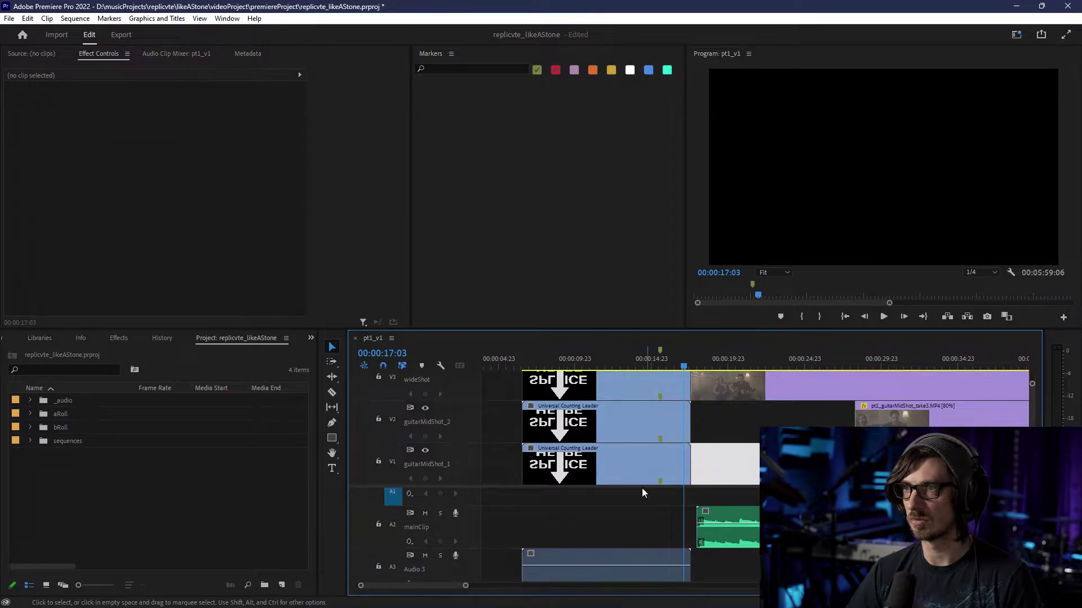
pyautogui.click(483, 483)
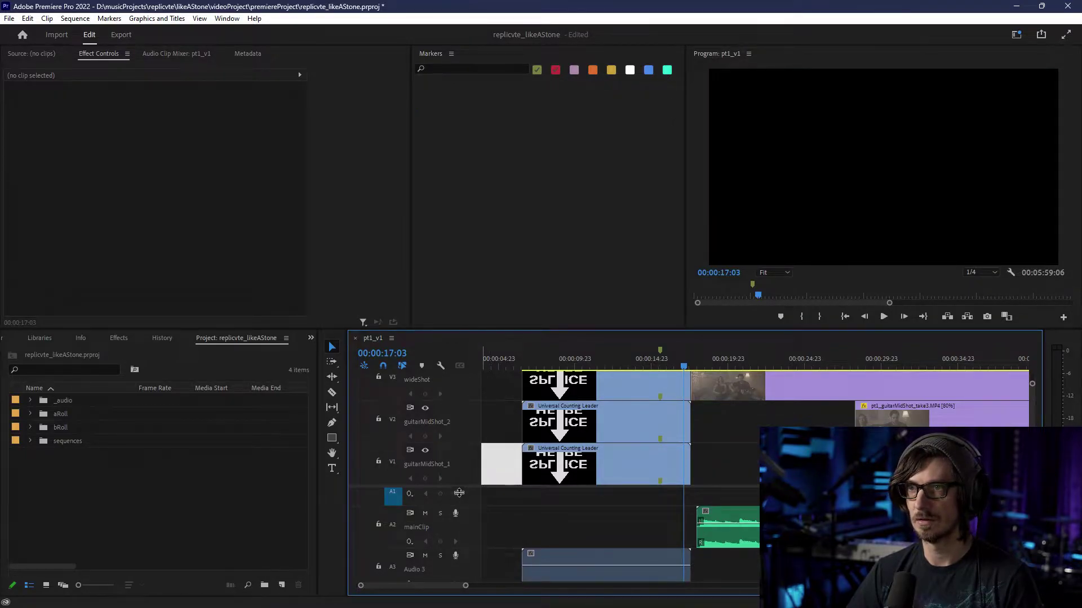
pyautogui.moveTo(459, 487); pyautogui.dragTo(459, 537)
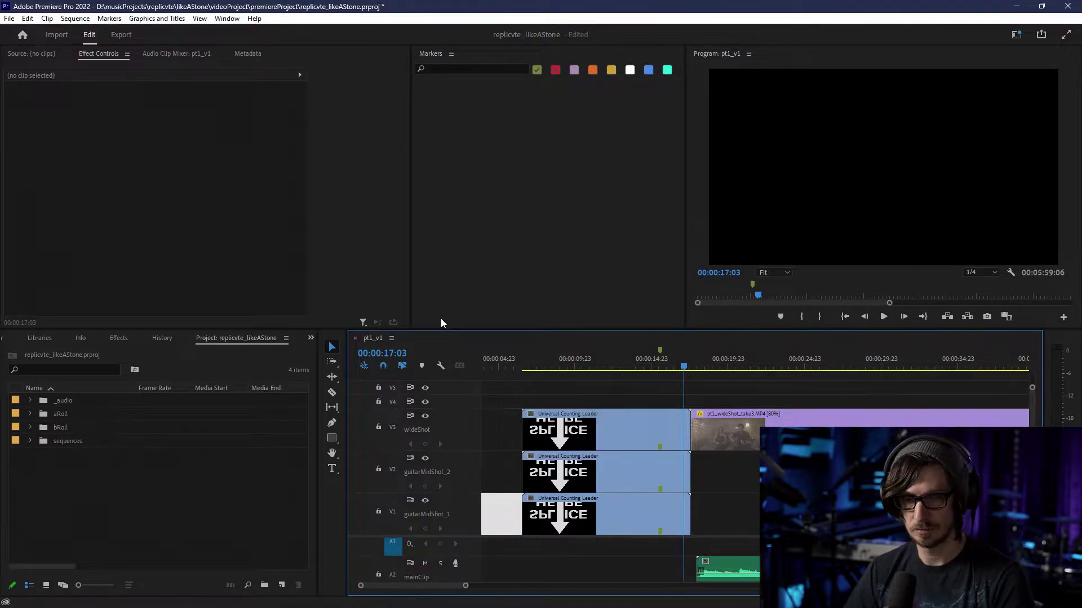
pyautogui.hotkey('ctrl', '=')
pyautogui.hotkey('ctrl', '=')
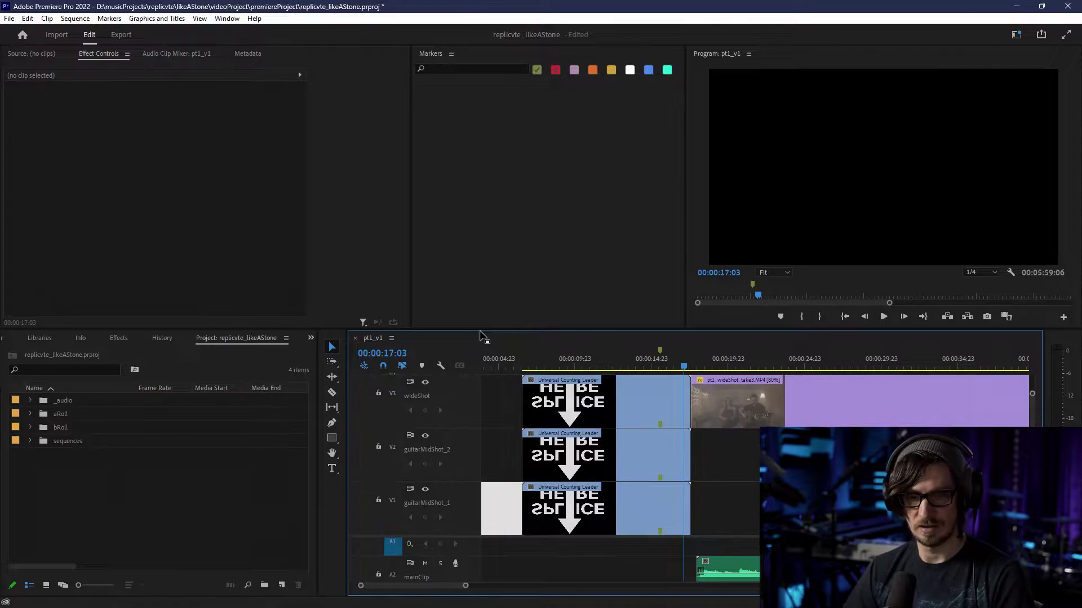
pyautogui.hotkey('shift', '-')
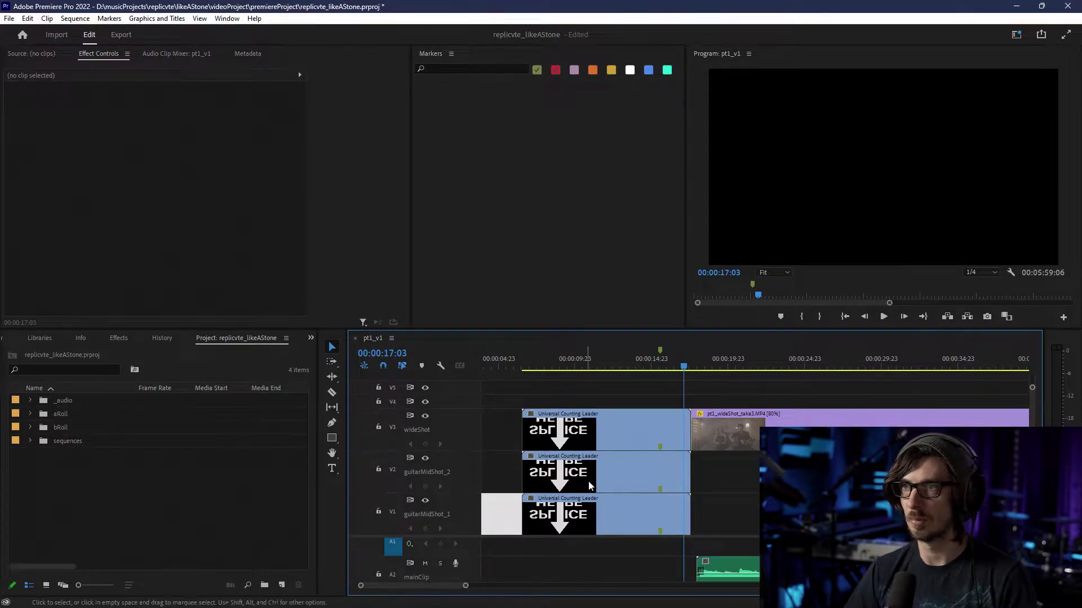
pyautogui.scroll(-5, 635, 461)
pyautogui.press('-')
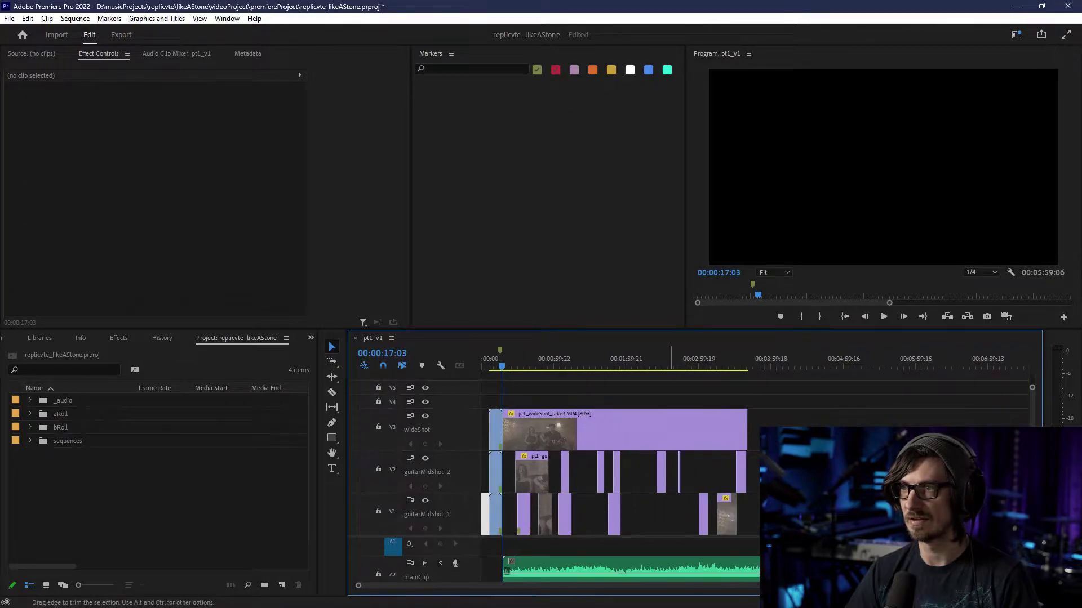
# - Reorder the video clips with their leaders: wide shot on V1, the clips from V1 on V2, and the clips from V2 on V3
pyautogui.moveTo(768, 435); pyautogui.dragTo(471, 425)
pyautogui.moveTo(566, 426); pyautogui.dragTo(605, 387)
pyautogui.moveTo(767, 458); pyautogui.dragTo(498, 441)
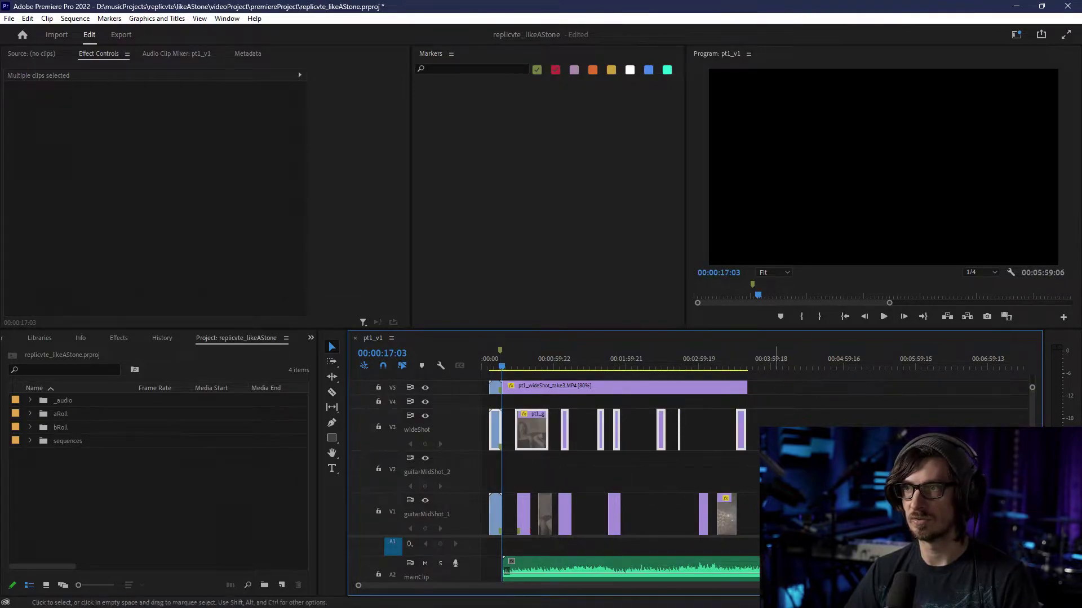
pyautogui.click(495, 514)
pyautogui.moveTo(494, 512); pyautogui.dragTo(494, 470)
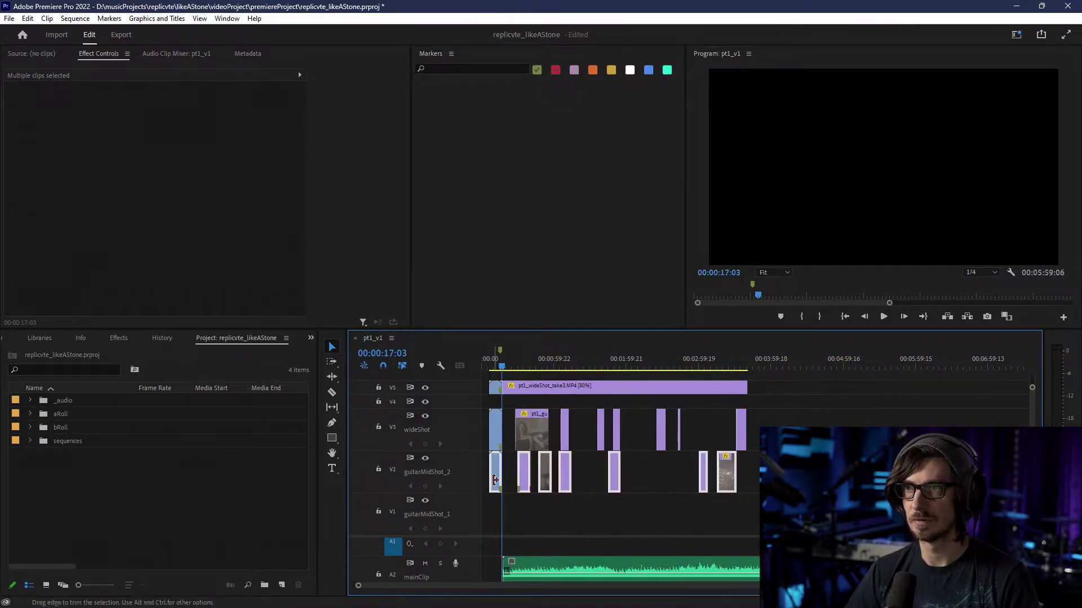
pyautogui.click(711, 386)
pyautogui.moveTo(522, 388); pyautogui.dragTo(444, 516)
pyautogui.rightClick(438, 514)
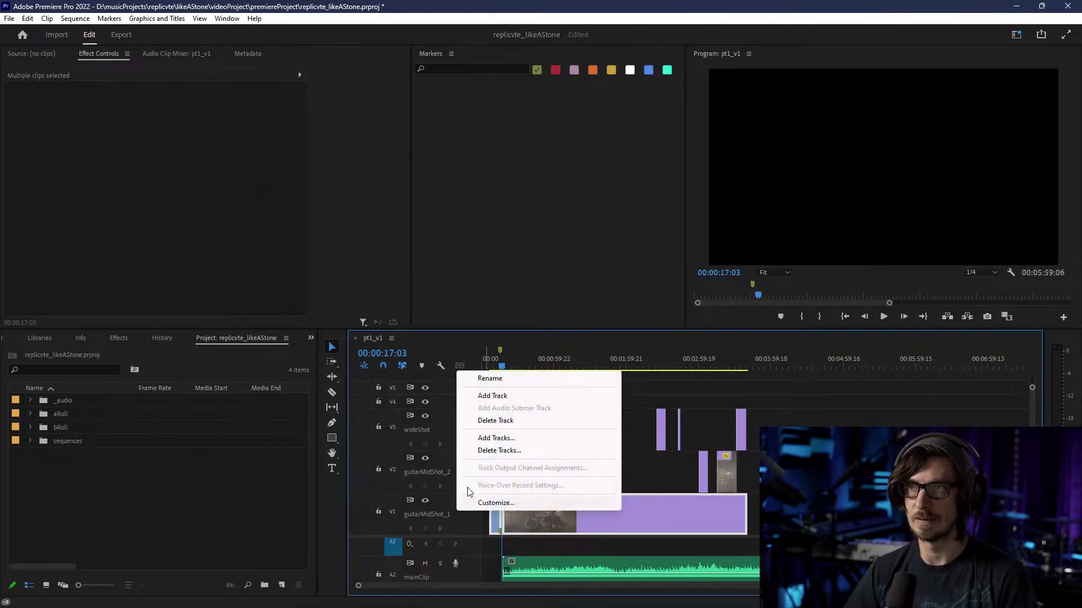
pyautogui.click(491, 379)
pyautogui.write('wideShot')
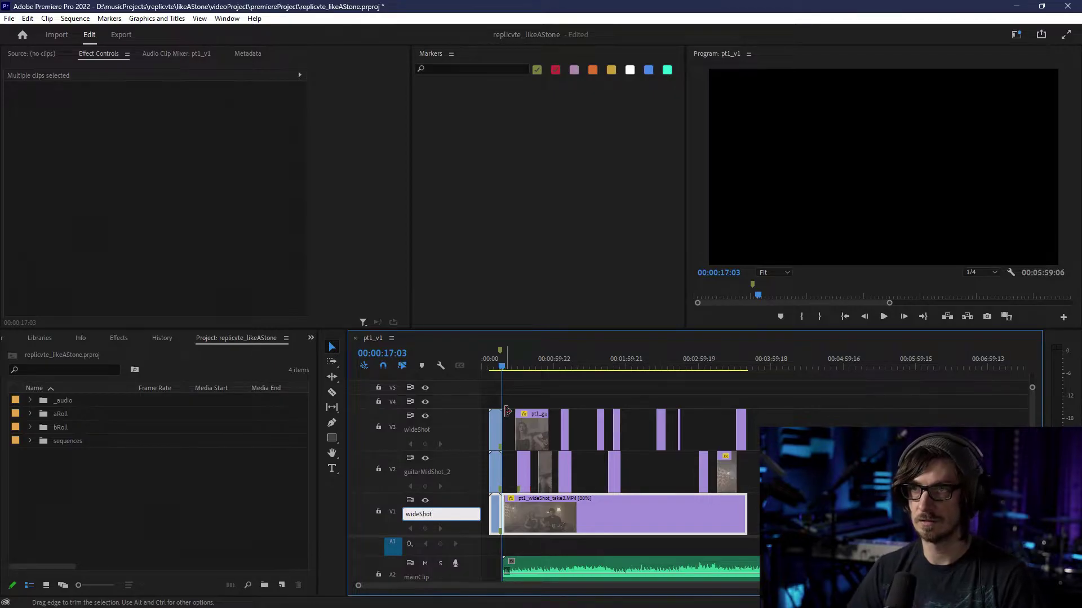
pyautogui.press('Escape')
pyautogui.rightClick(458, 472)
pyautogui.click(490, 339)
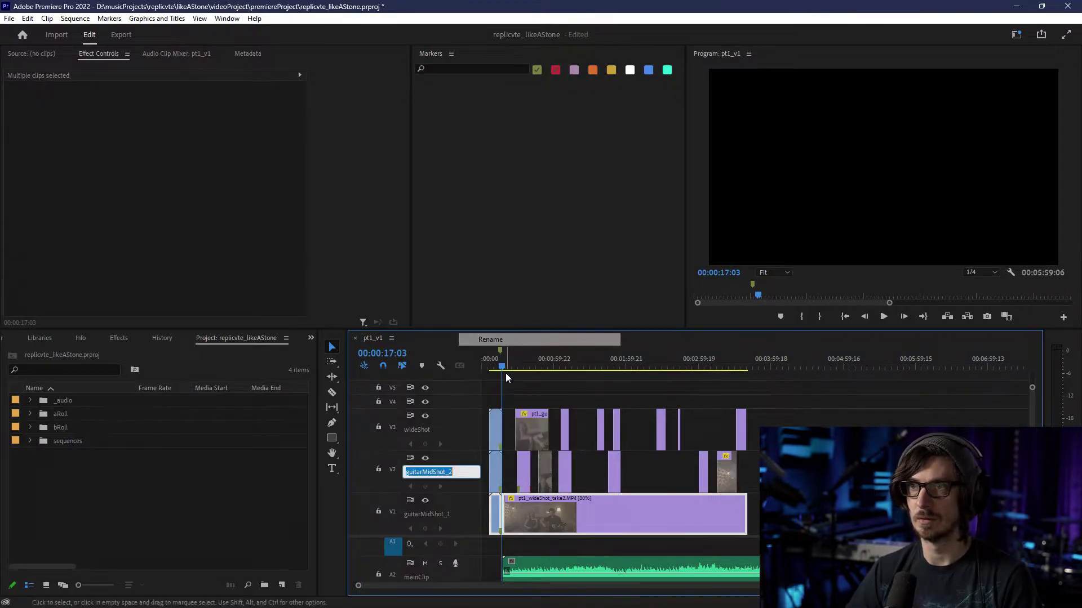
pyautogui.write('guitarMidShot')
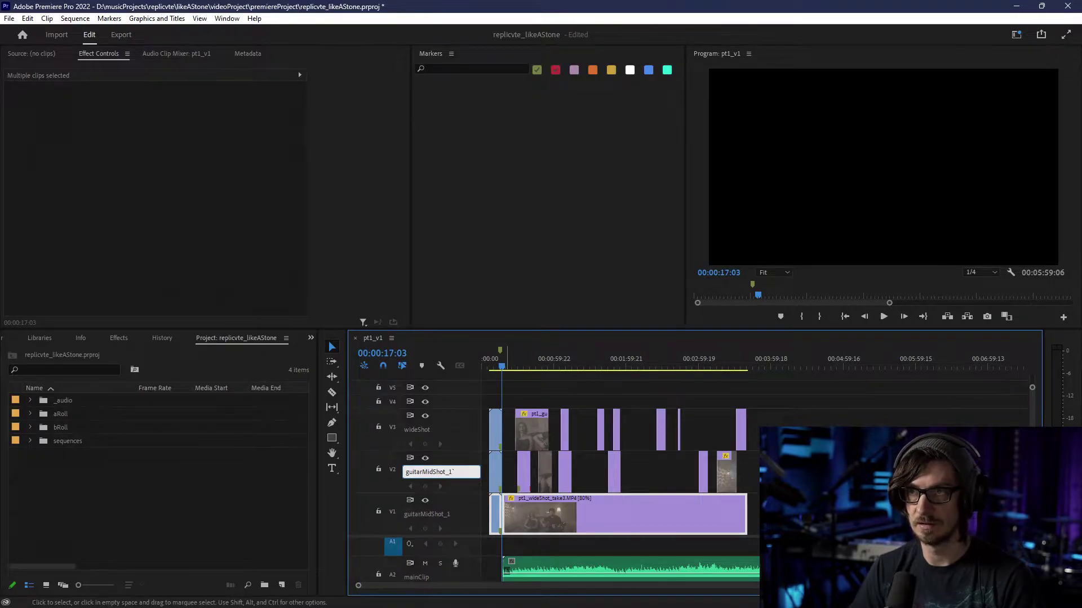
pyautogui.write('_1')
pyautogui.press('BackSpace')
pyautogui.write('2')
pyautogui.press('Return')
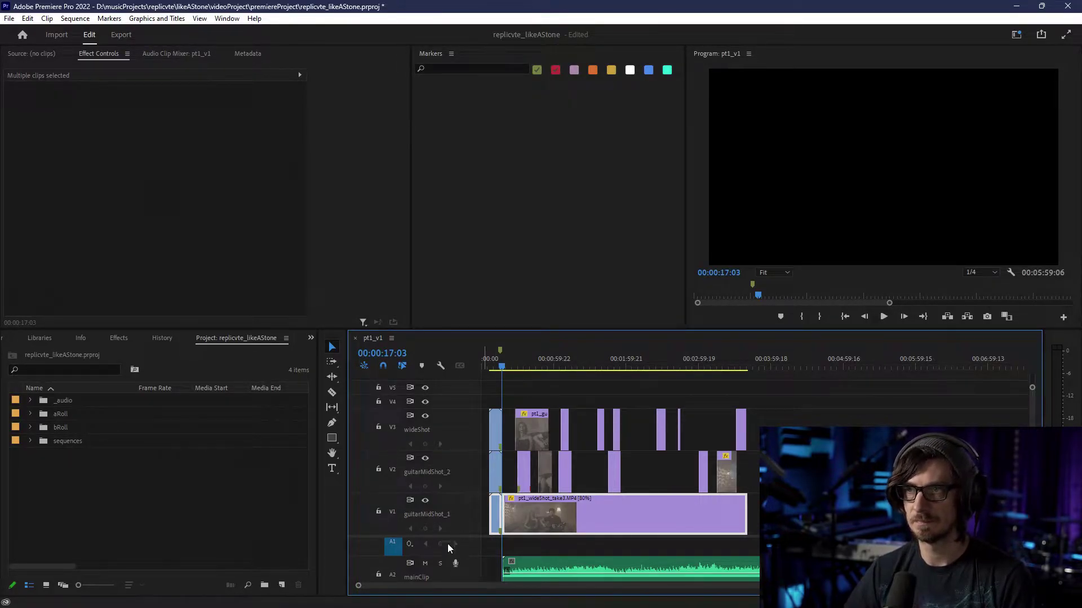
pyautogui.rightClick(438, 517)
pyautogui.click(476, 385)
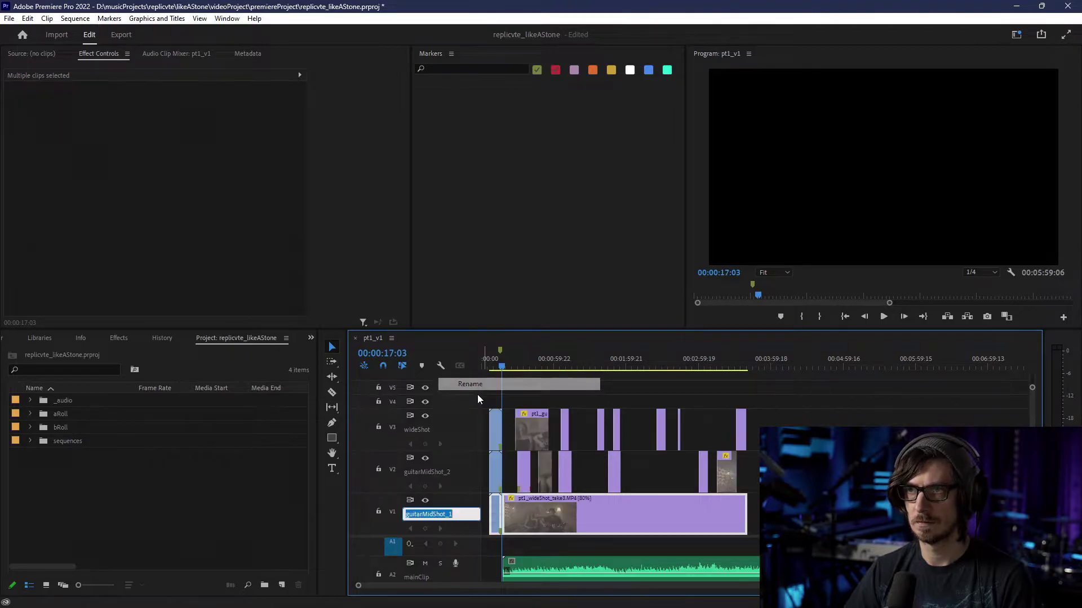
pyautogui.press('Return')
# - Rename the V3 track to guitar
pyautogui.rightClick(443, 429)
pyautogui.click(464, 438)
pyautogui.write('guitar')
pyautogui.press('Return')
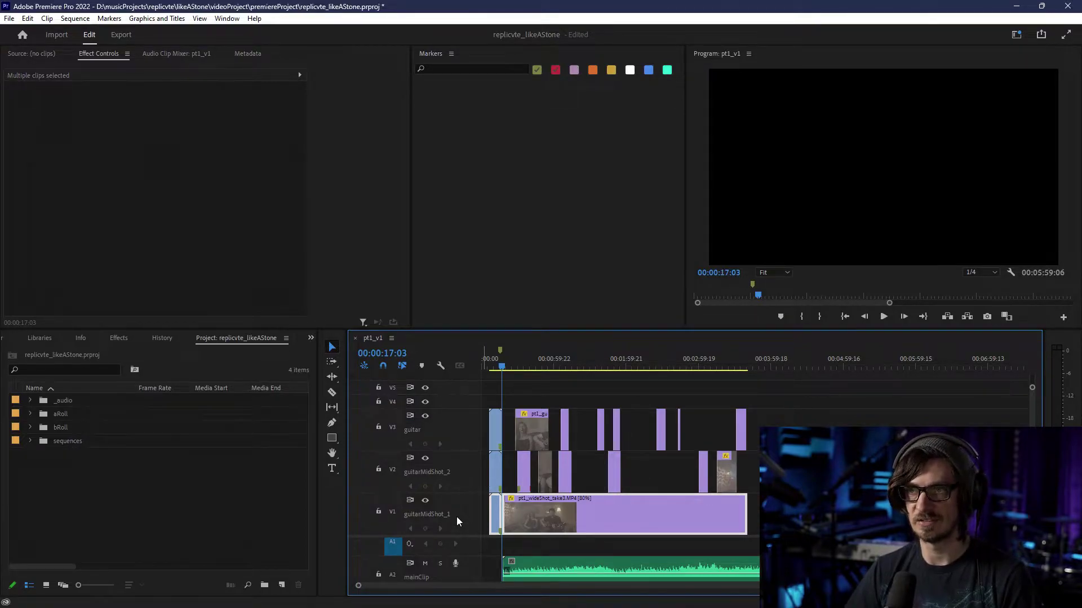
# - Rename the V1 track to wideShot
pyautogui.rightClick(456, 516)
pyautogui.click(497, 385)
pyautogui.write('wideShot')
pyautogui.press('Return')
# - Rename the V2 track to guitarMidShot_1
pyautogui.rightClick(454, 471)
pyautogui.press('Right')
pyautogui.press('BackSpace')
pyautogui.write('1')
pyautogui.press('Return')
# - Extend the V3 track's name to guitarMidShot_2
pyautogui.rightClick(455, 429)
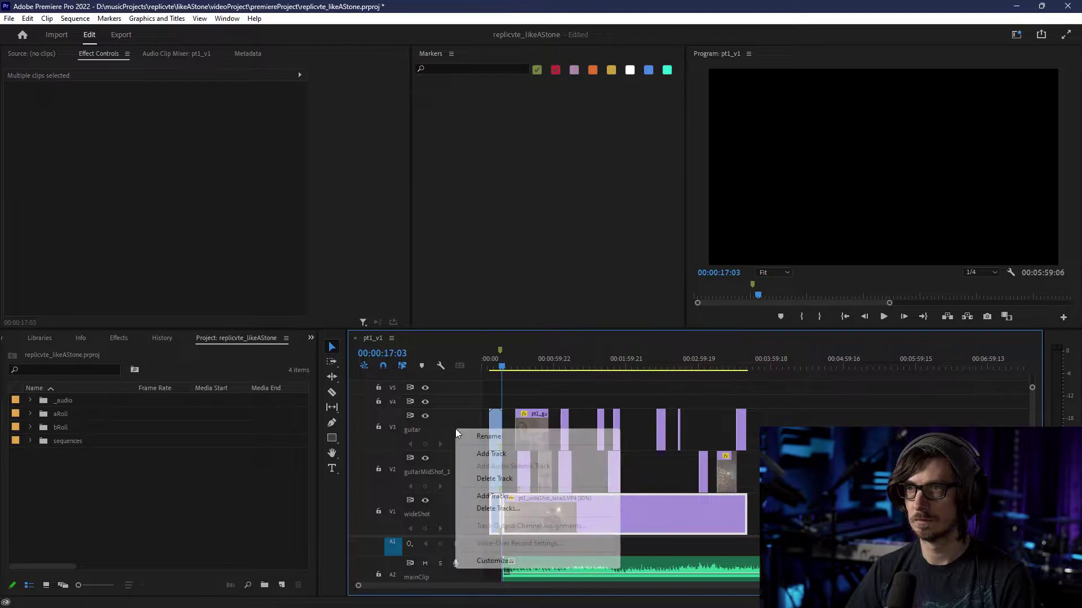
pyautogui.click(488, 437)
pyautogui.press('Right')
pyautogui.write('m')
pyautogui.press('BackSpace')
pyautogui.write('MidShot')
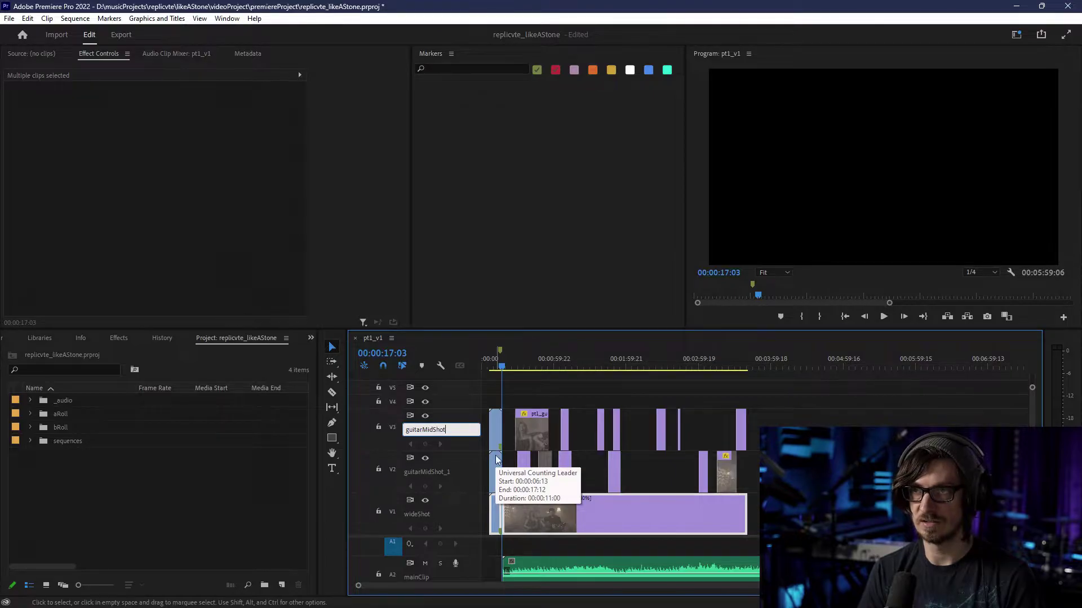
pyautogui.write('_2')
pyautogui.press('Return')
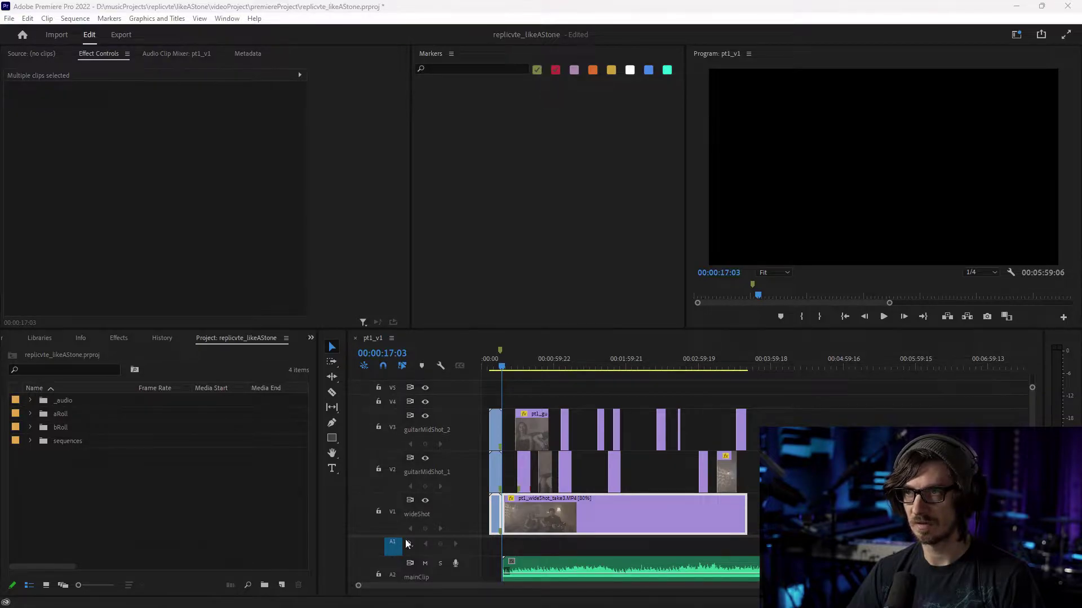
# - Open the selects_pt1_vocalMidShot sequence from its bin under sequences, _editing, selects
pyautogui.keyDown('alt'); pyautogui.scroll(4, 576, 474); pyautogui.keyUp('alt')
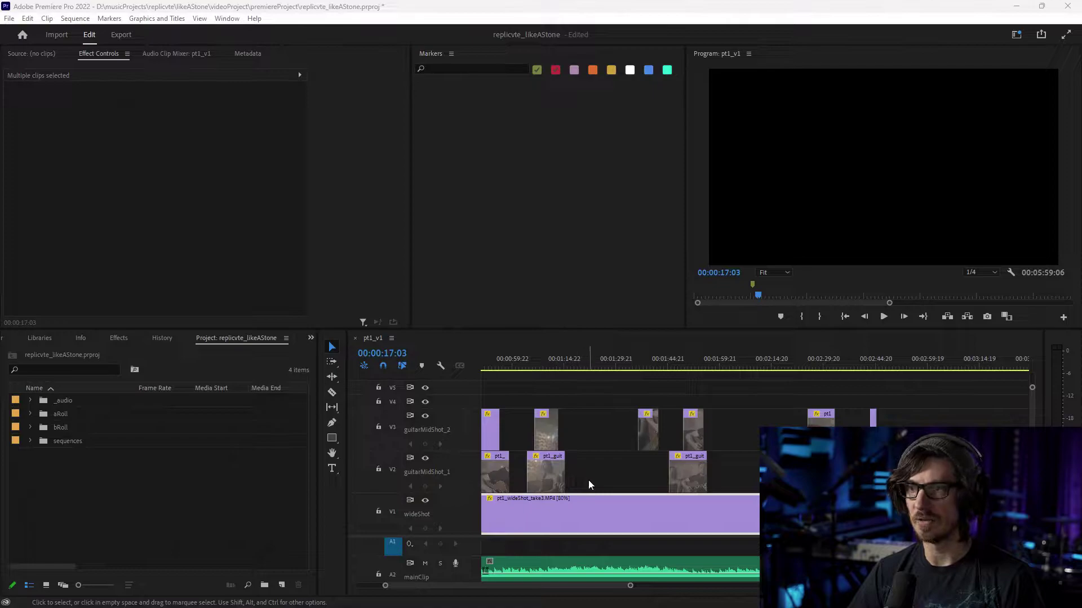
pyautogui.scroll(5, 588, 479)
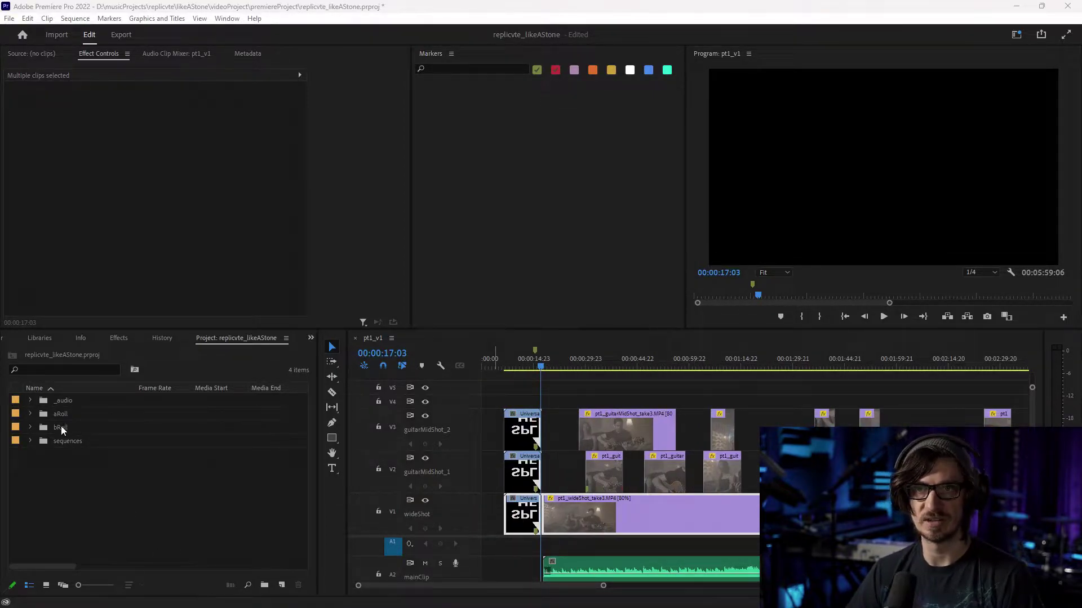
pyautogui.click(30, 442)
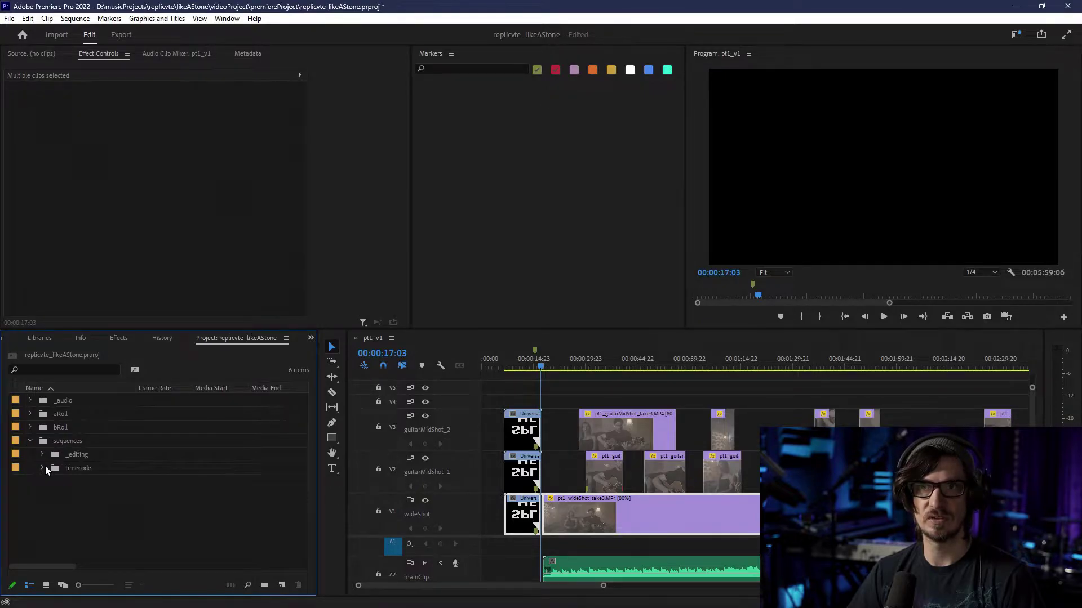
pyautogui.click(47, 458)
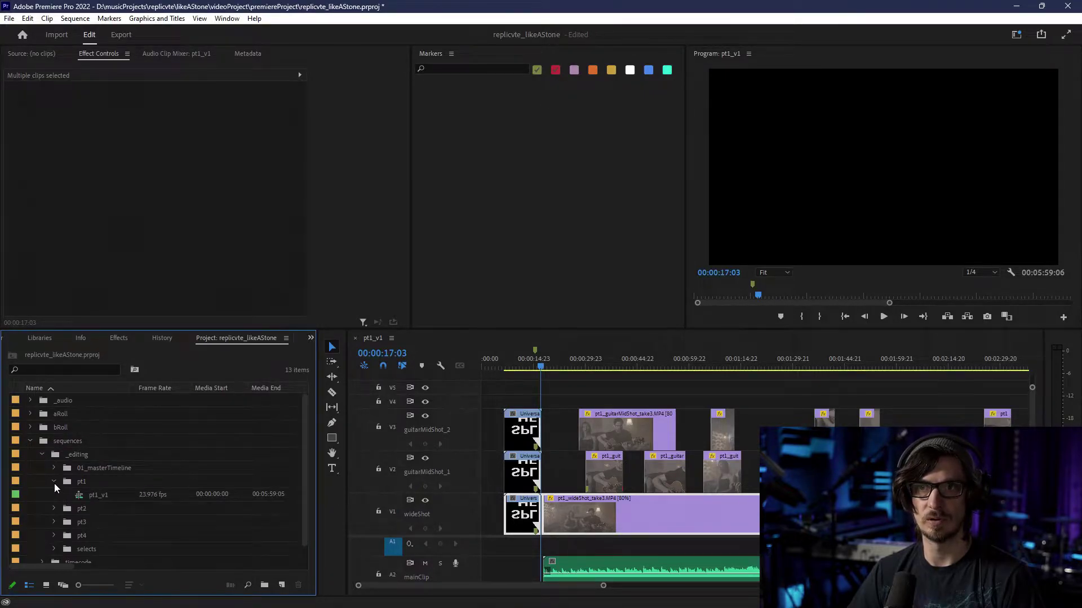
pyautogui.click(53, 534)
pyautogui.scroll(-3, 59, 507)
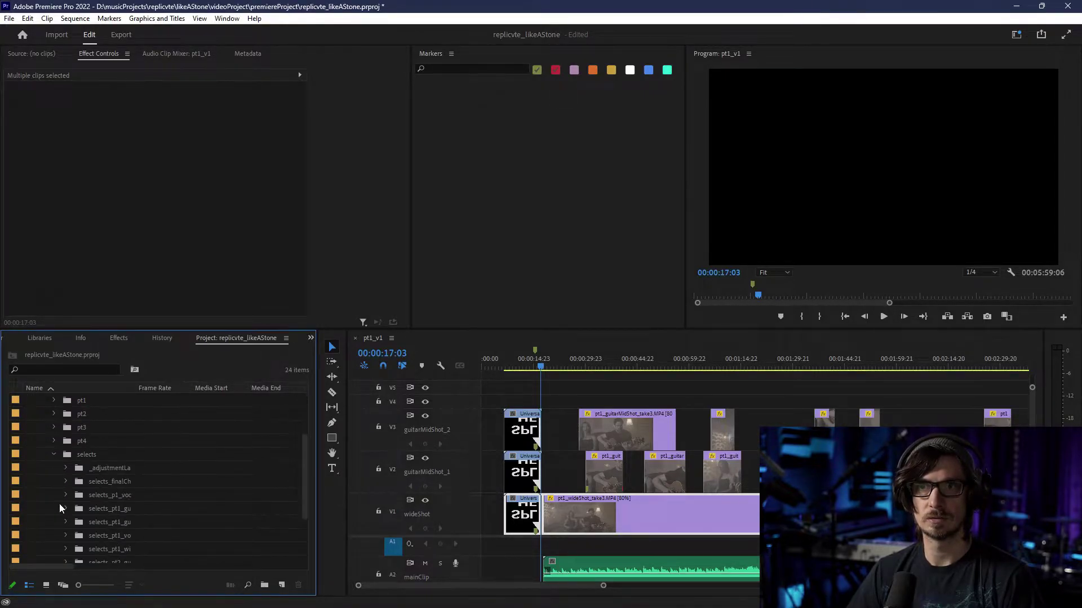
pyautogui.moveTo(136, 389); pyautogui.dragTo(184, 390)
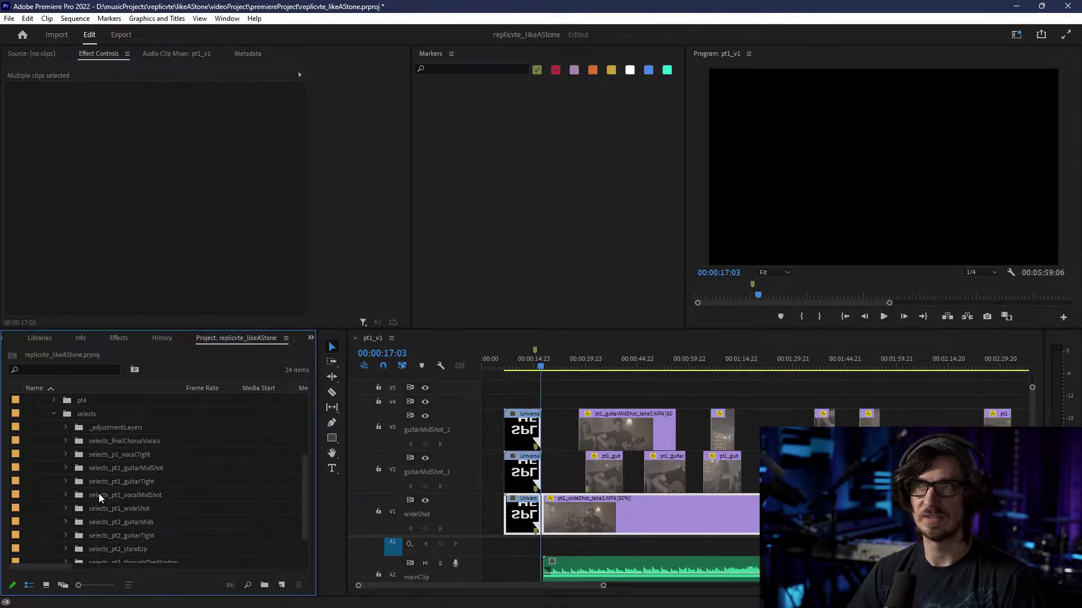
pyautogui.click(65, 495)
pyautogui.doubleClick(91, 509)
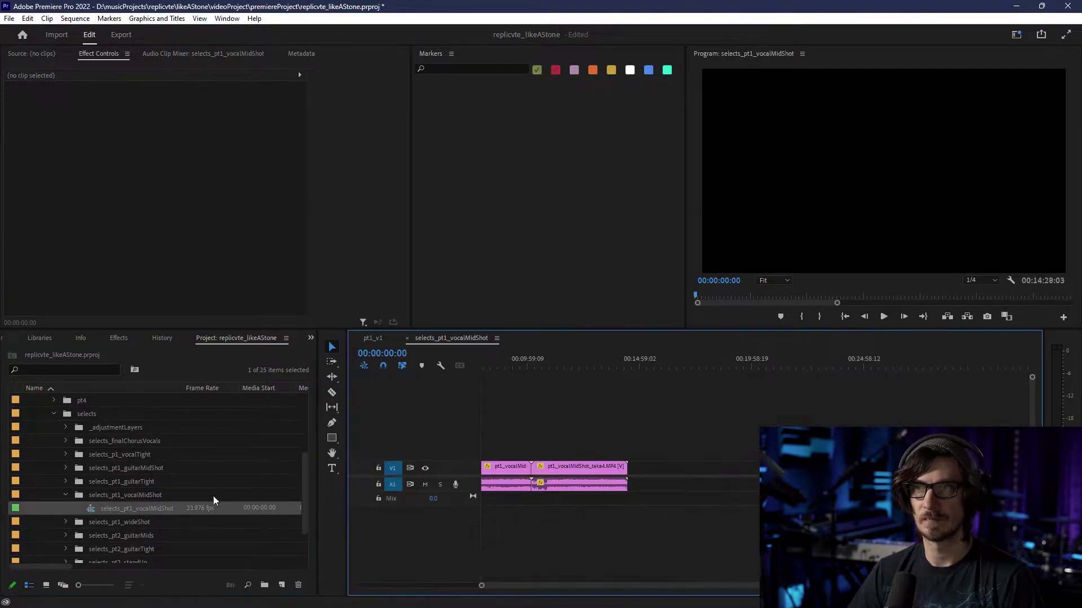
# - Enlarge the V1 and A1 tracks until thumbnails and waveforms show, and mute A1
pyautogui.scroll(3, 523, 437)
pyautogui.scroll(-1, 523, 437)
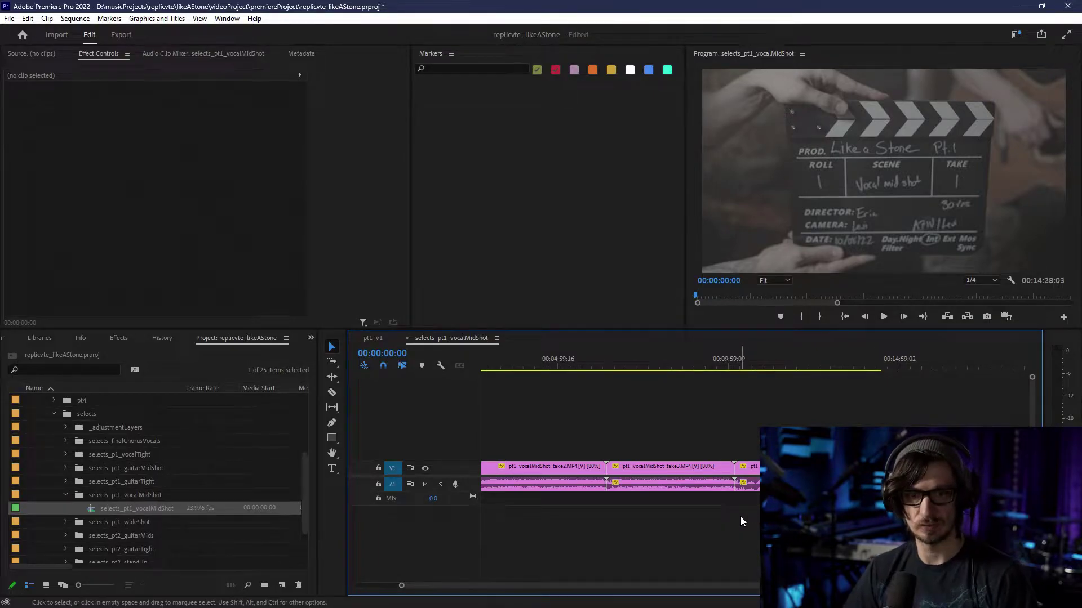
pyautogui.hotkey('ctrl', '=')
pyautogui.hotkey('ctrl', '=')
pyautogui.hotkey('ctrl', '=')
pyautogui.hotkey('ctrl', '=')
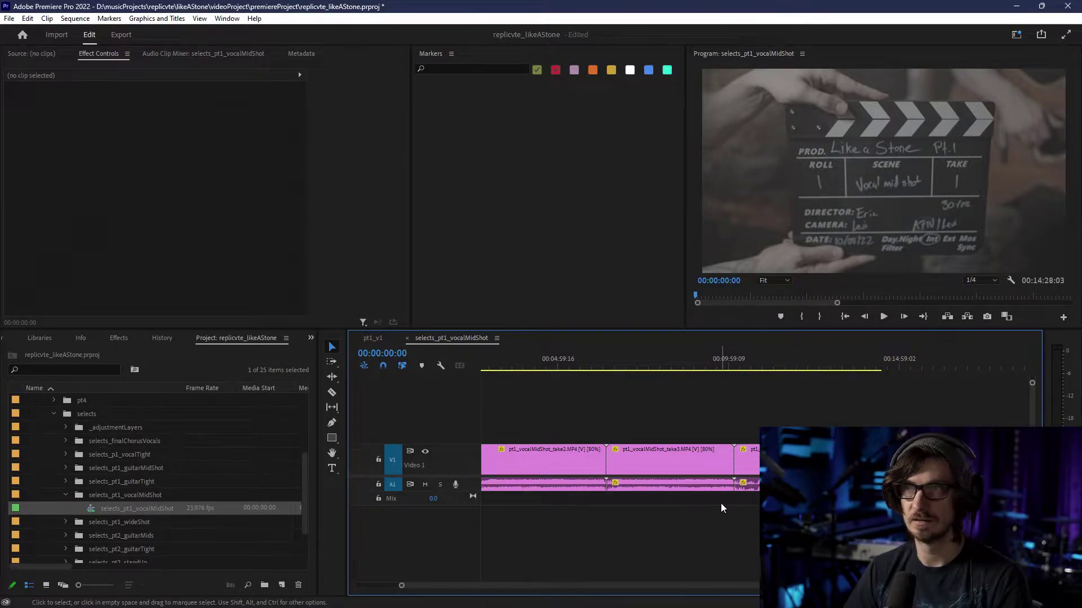
pyautogui.hotkey('ctrl', '=')
pyautogui.hotkey('alt', '=')
pyautogui.hotkey('alt', '=')
pyautogui.hotkey('alt', '=')
pyautogui.hotkey('alt', '=')
pyautogui.hotkey('alt', '=')
pyautogui.hotkey('alt', '=')
pyautogui.hotkey('alt', '=')
pyautogui.hotkey('alt', '=')
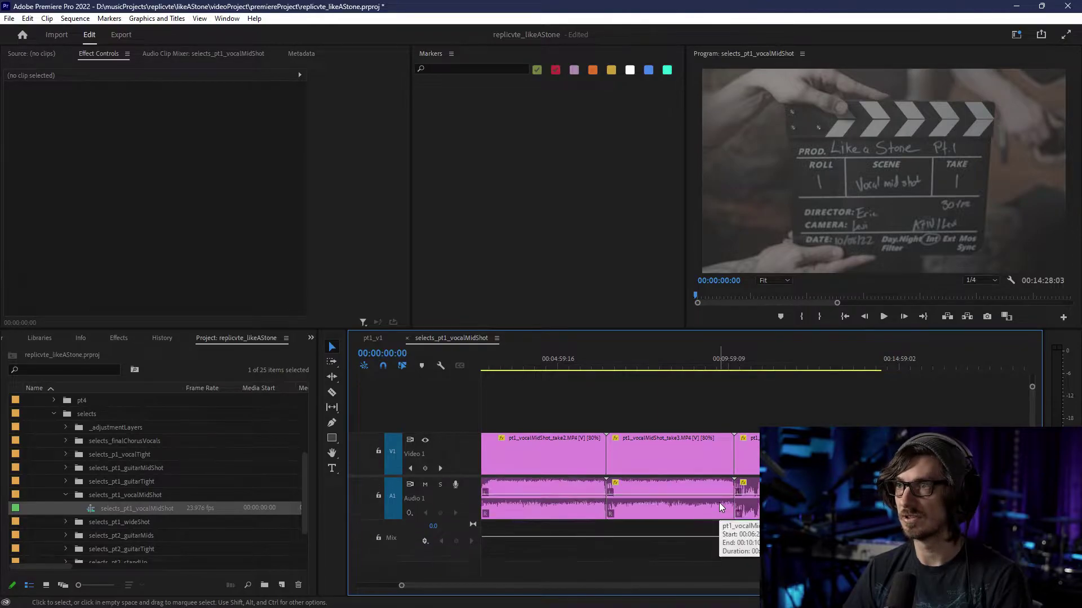
pyautogui.hotkey('ctrl', '=')
pyautogui.hotkey('ctrl', '=')
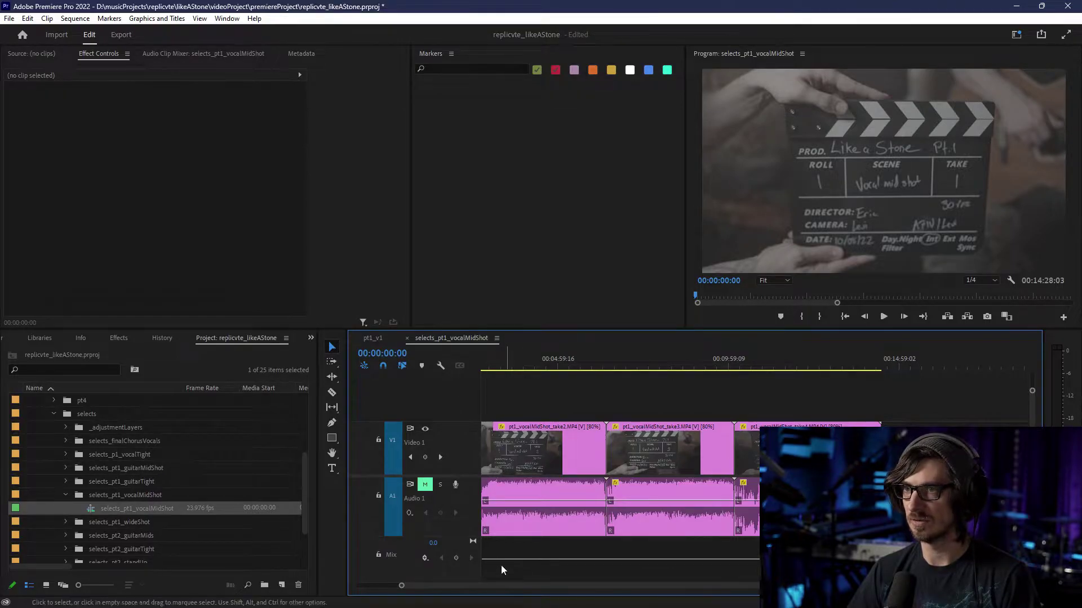
# - Scrub through takes 1 and 2 of the vocal mid shot and examine the footage
pyautogui.moveTo(484, 583); pyautogui.dragTo(397, 589)
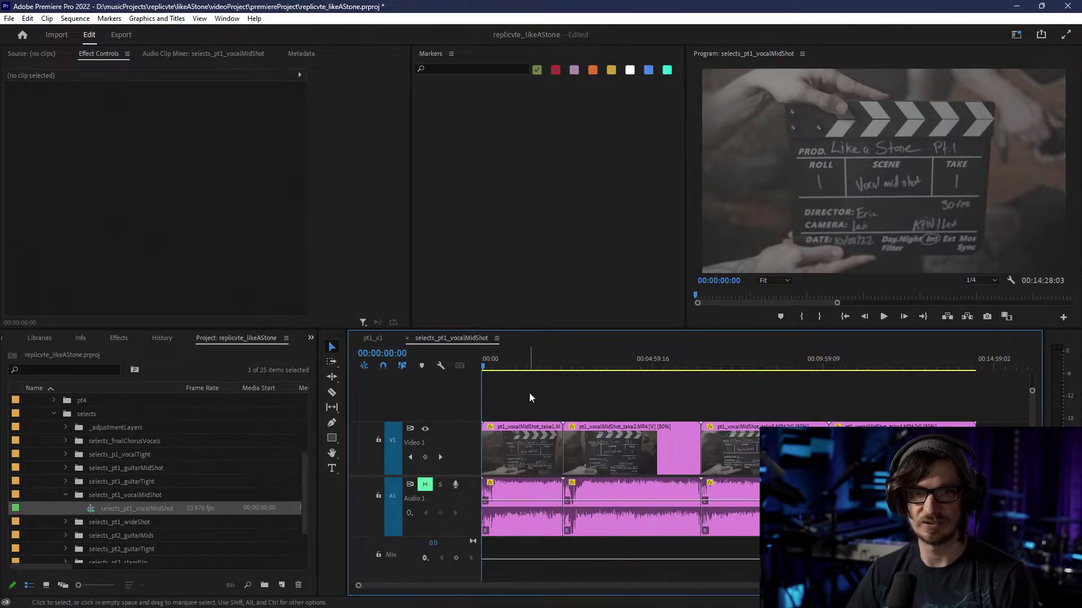
pyautogui.scroll(3, 559, 415)
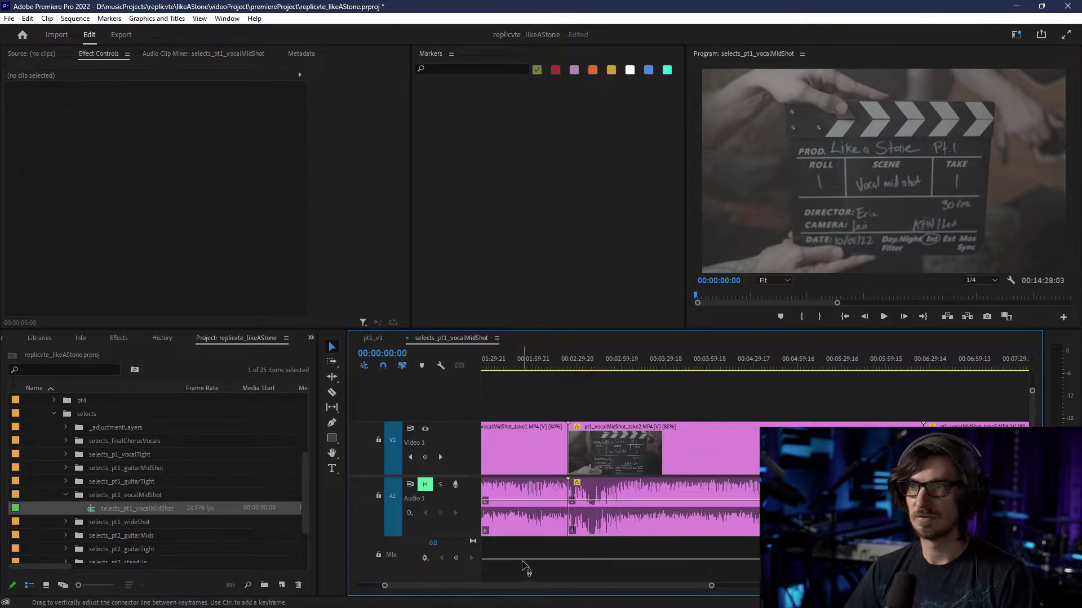
pyautogui.moveTo(509, 586); pyautogui.dragTo(424, 586)
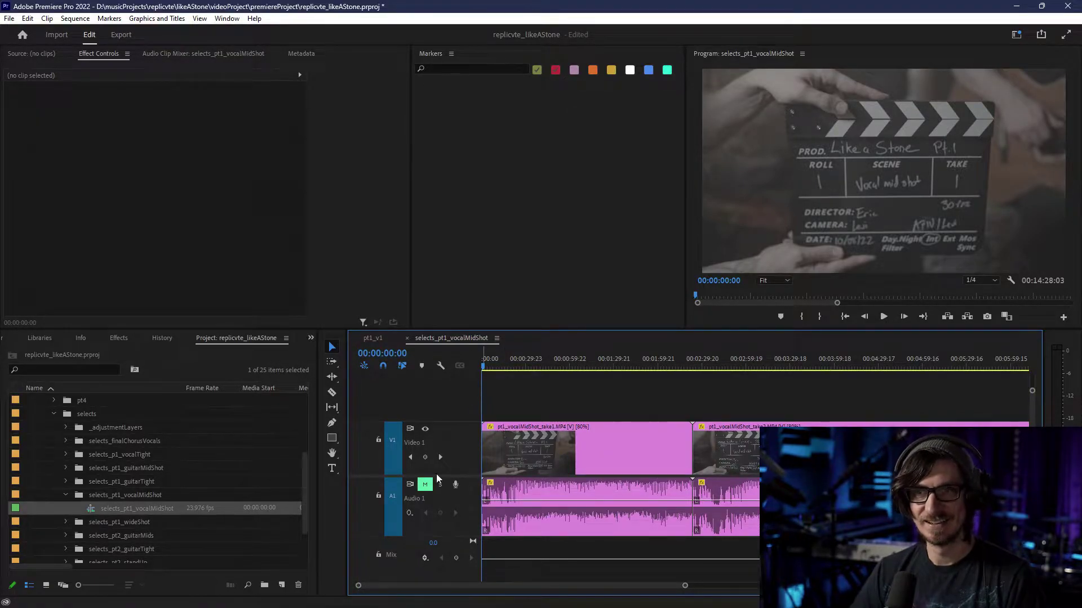
pyautogui.moveTo(492, 366); pyautogui.dragTo(708, 365)
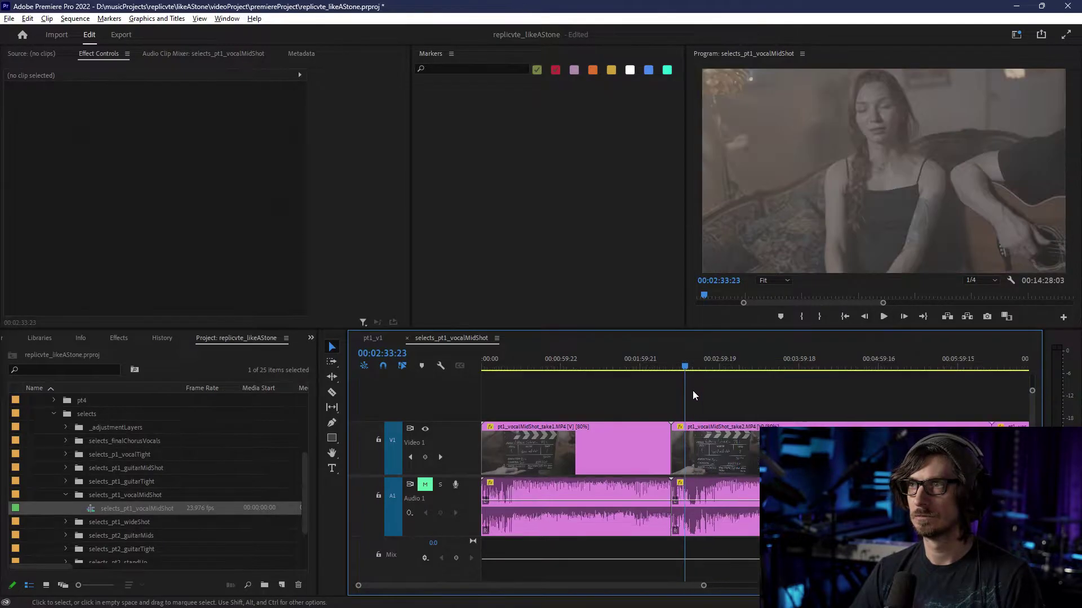
pyautogui.keyDown('alt'); pyautogui.scroll(-5, 690, 394); pyautogui.keyUp('alt')
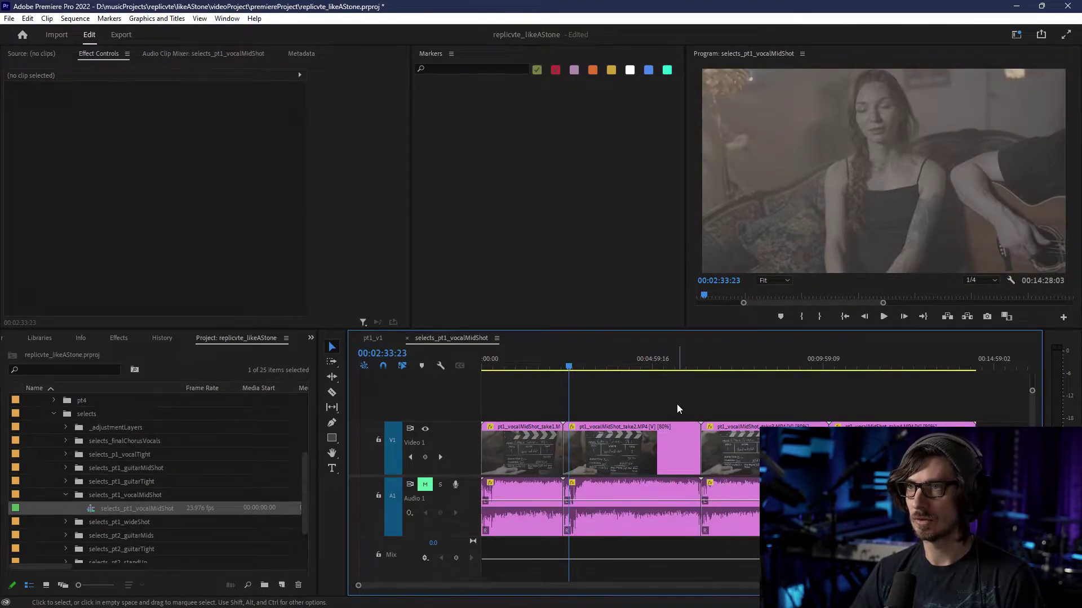
pyautogui.keyDown('alt'); pyautogui.scroll(4, 577, 388); pyautogui.keyUp('alt')
pyautogui.keyDown('alt'); pyautogui.scroll(2, 578, 393); pyautogui.keyUp('alt')
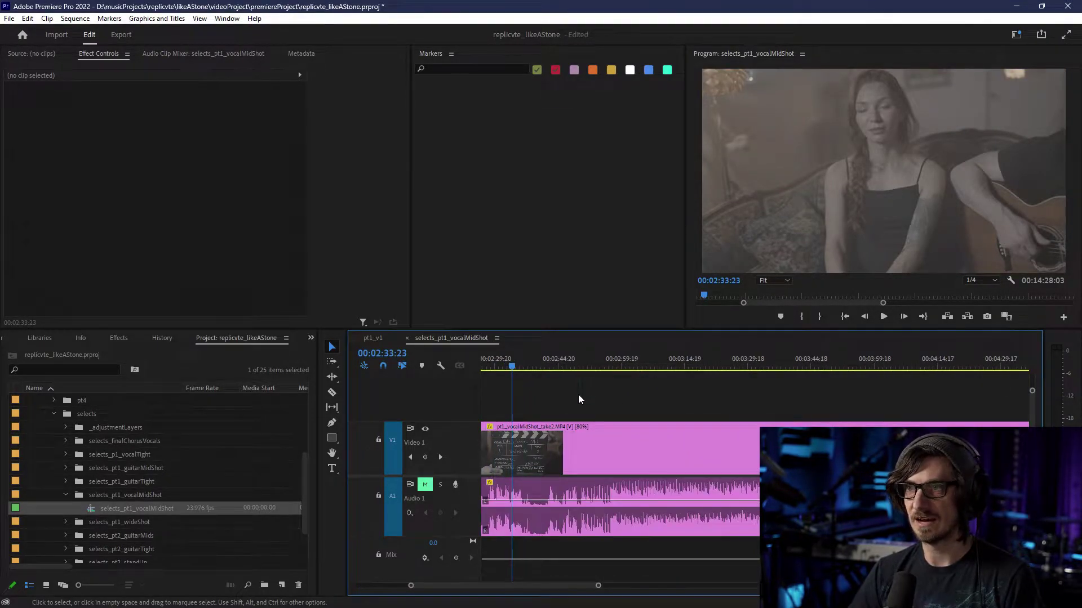
pyautogui.moveTo(508, 586); pyautogui.dragTo(487, 585)
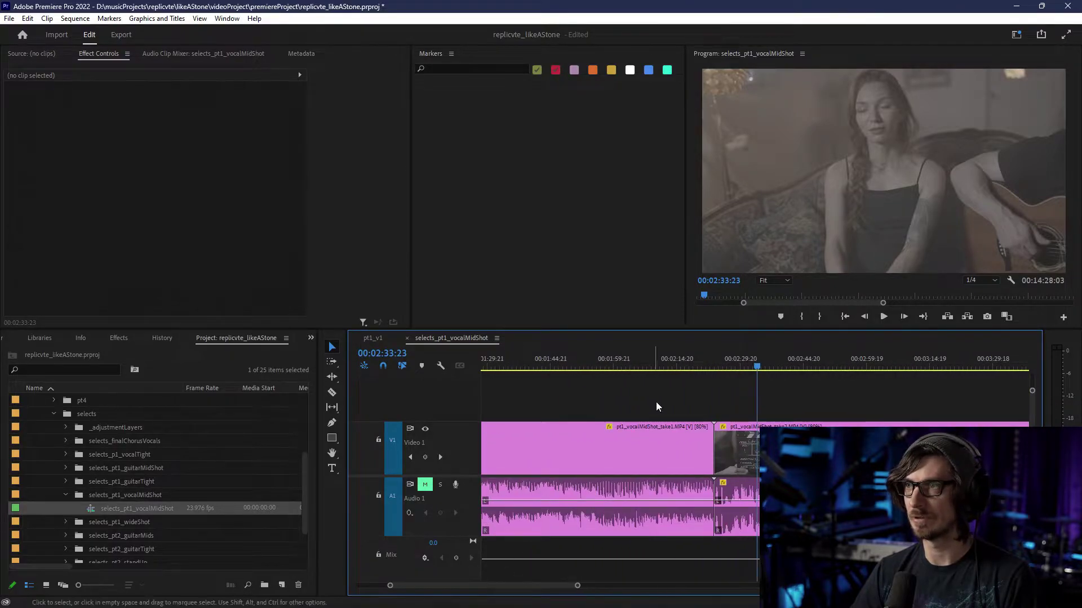
pyautogui.moveTo(752, 367); pyautogui.dragTo(577, 396)
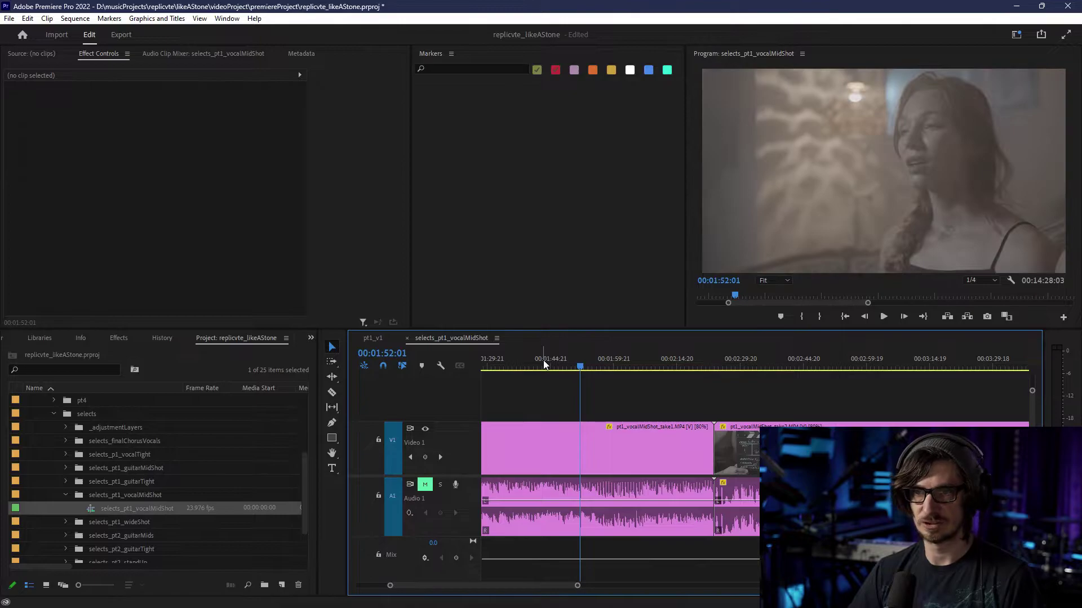
pyautogui.moveTo(578, 365); pyautogui.dragTo(572, 366)
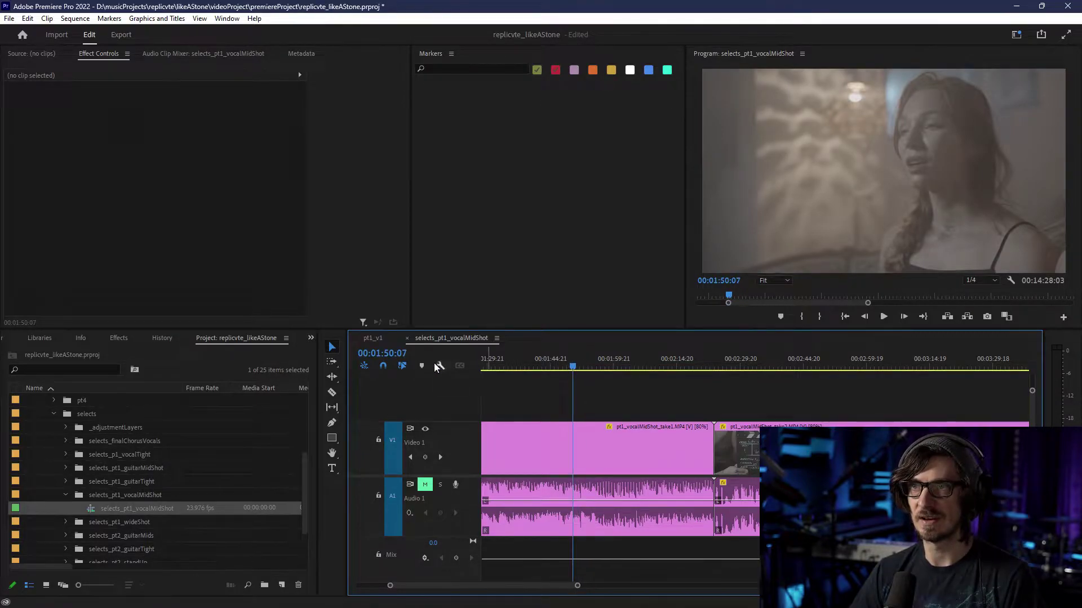
# - Set the playhead to 00:01:57:00 and mark an in point there
pyautogui.click(393, 355)
pyautogui.click(394, 355)
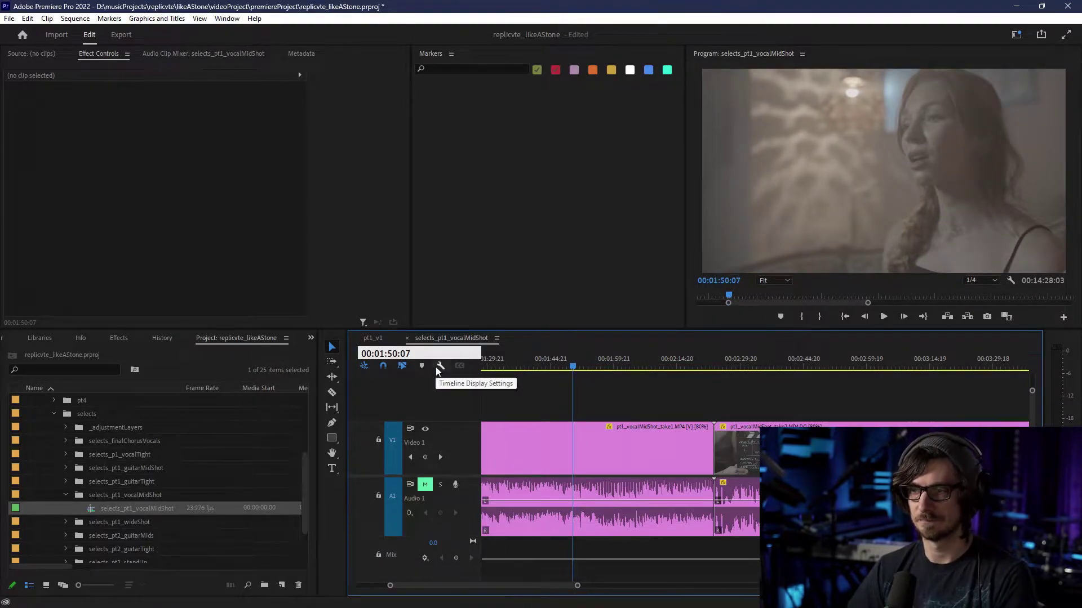
pyautogui.press('BackSpace')
pyautogui.write('7')
pyautogui.press('Right')
pyautogui.press('Right')
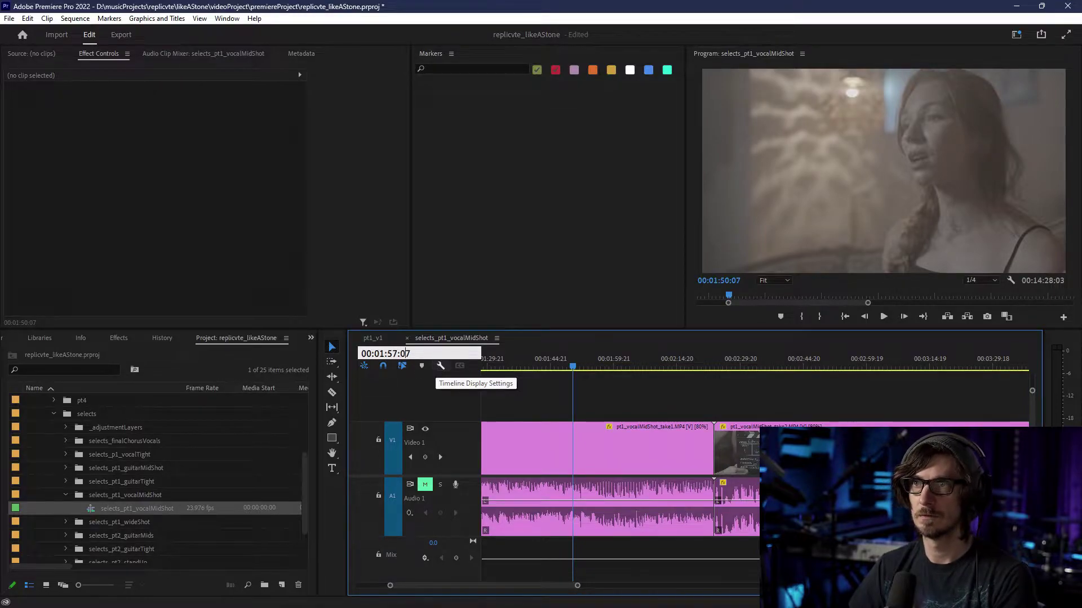
pyautogui.press('Return')
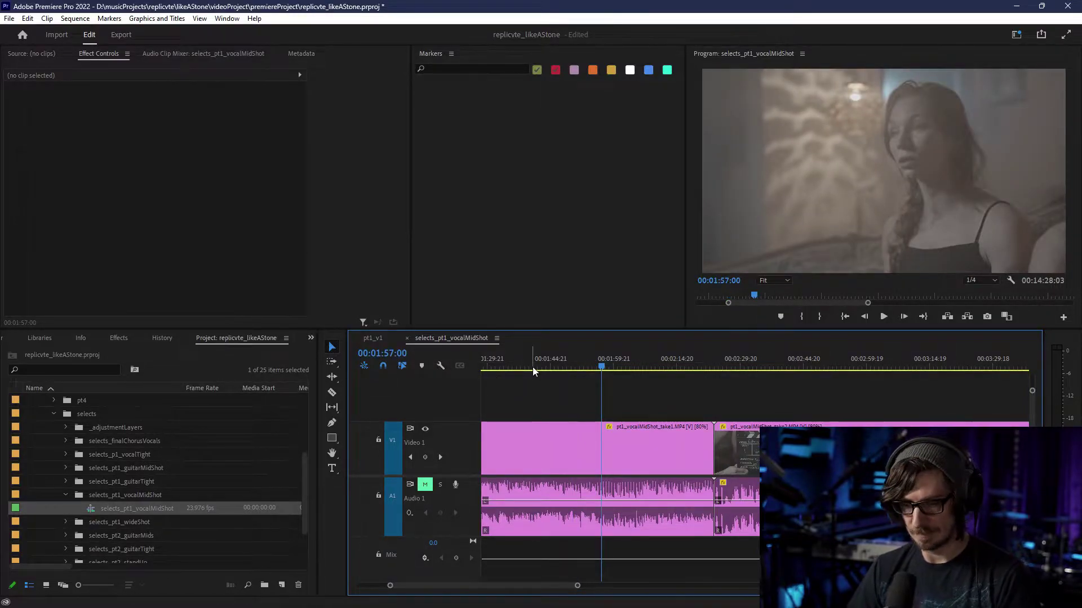
pyautogui.press('i')
# - Set the playhead to 00:02:07:00 and mark an out point there
pyautogui.click(390, 353)
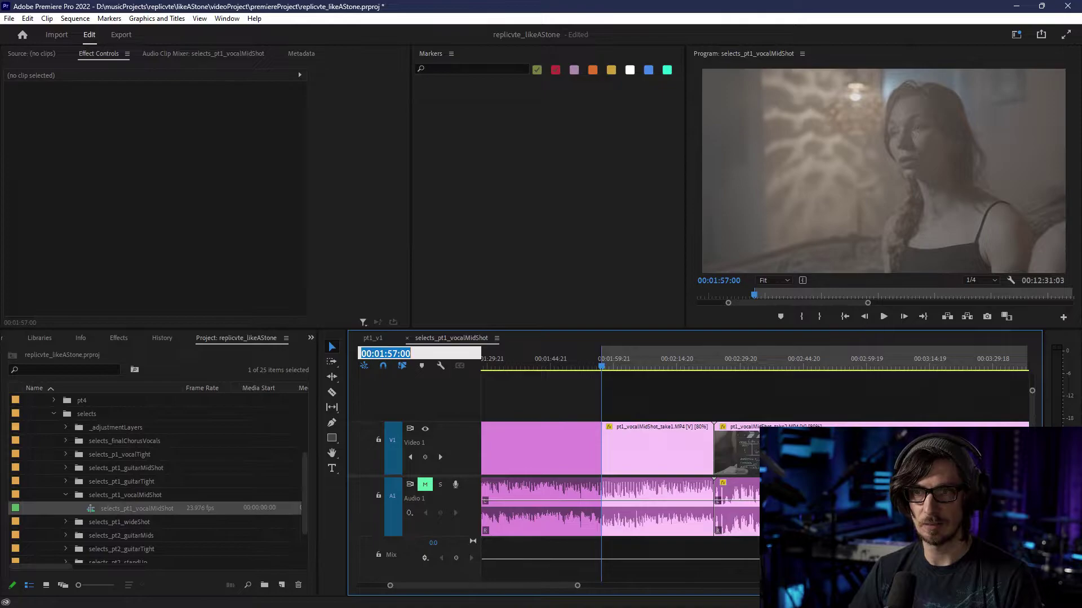
pyautogui.hotkey('alt', 'Tab')
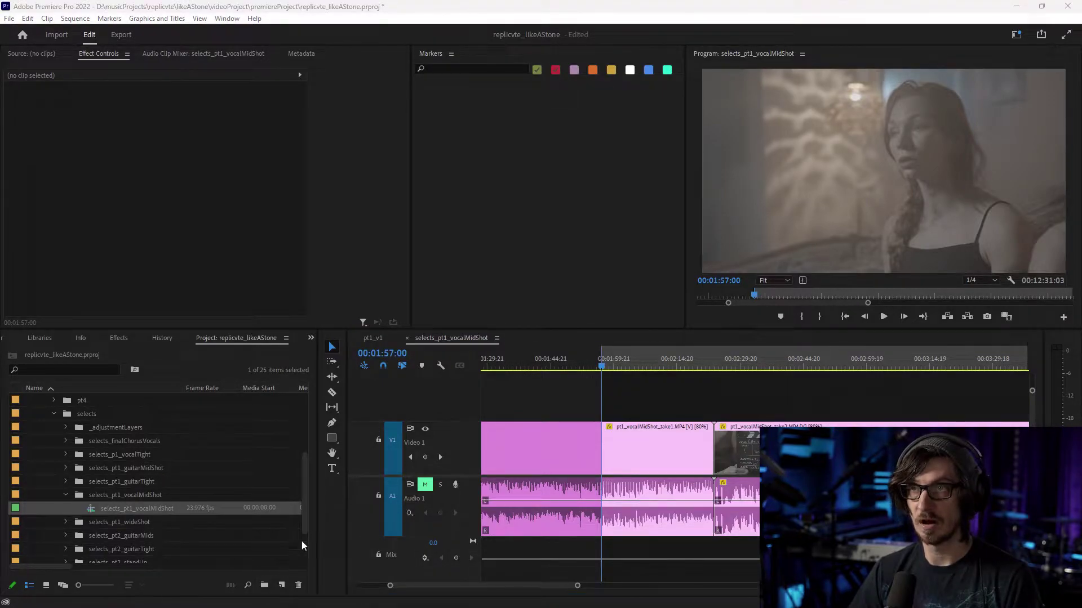
pyautogui.click(387, 350)
pyautogui.press('Return')
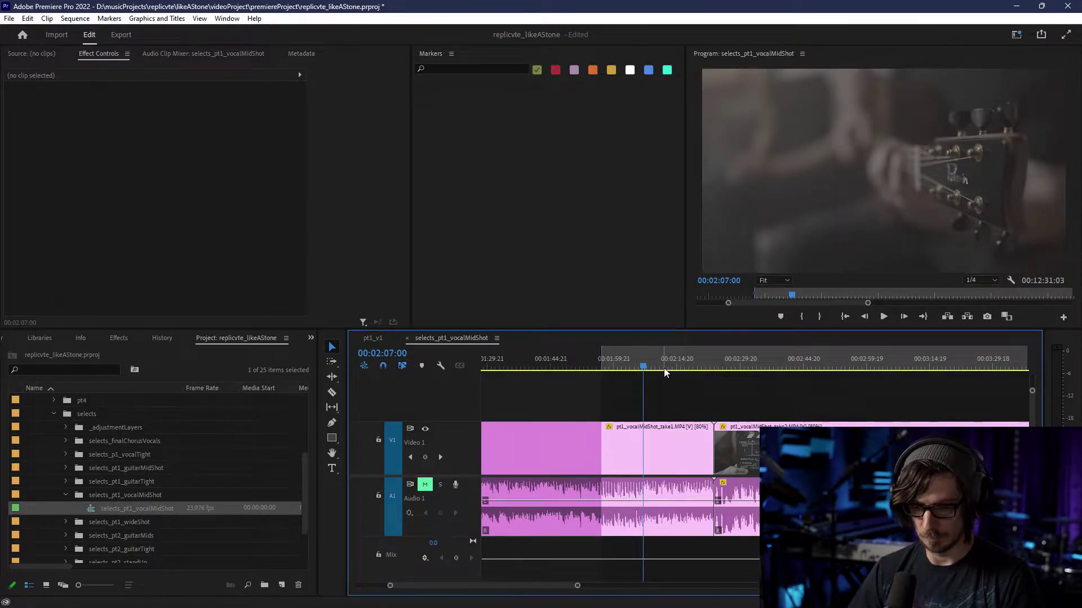
pyautogui.press('o')
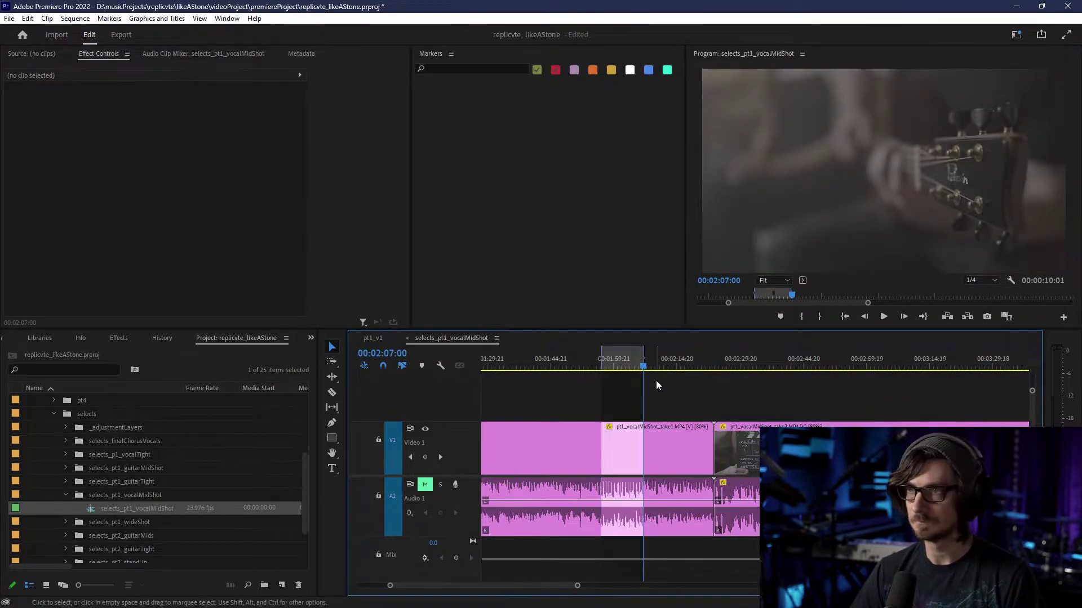
# - Split the take 1 clip with the Razor tool at both the in point and the out point
pyautogui.press('c')
pyautogui.click(601, 445)
pyautogui.click(642, 448)
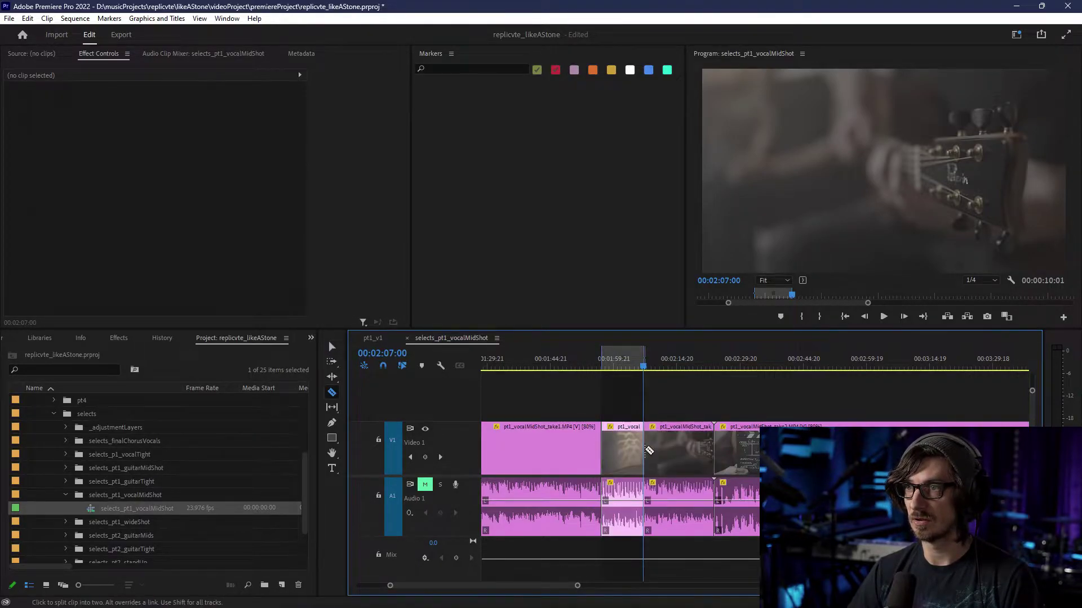
# - Assign the Violet label colour to the take 1 segment between the in and out points
pyautogui.press('v')
pyautogui.click(623, 530)
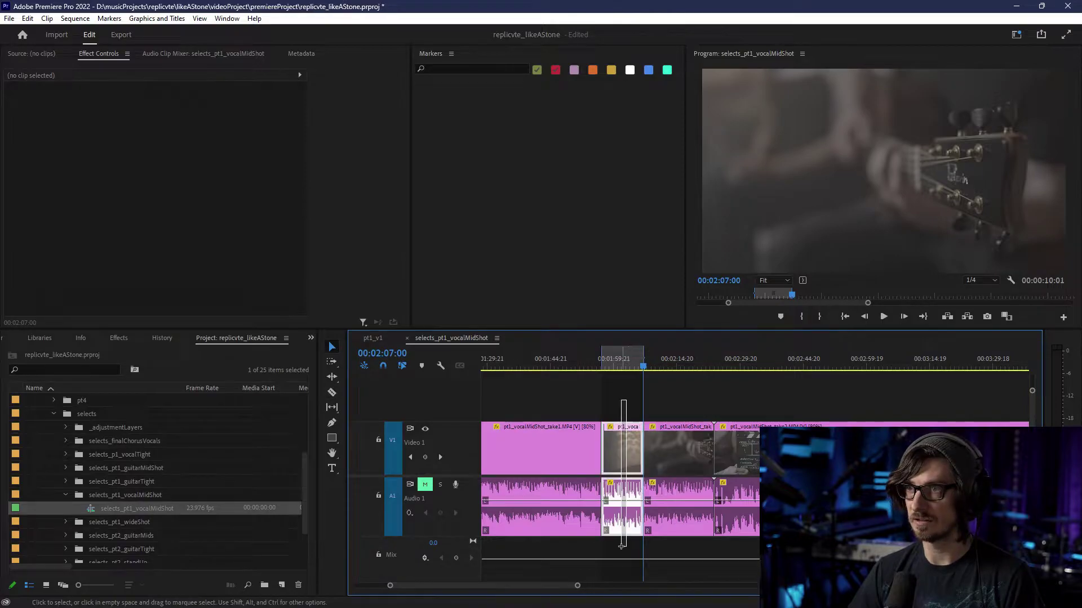
pyautogui.rightClick(624, 532)
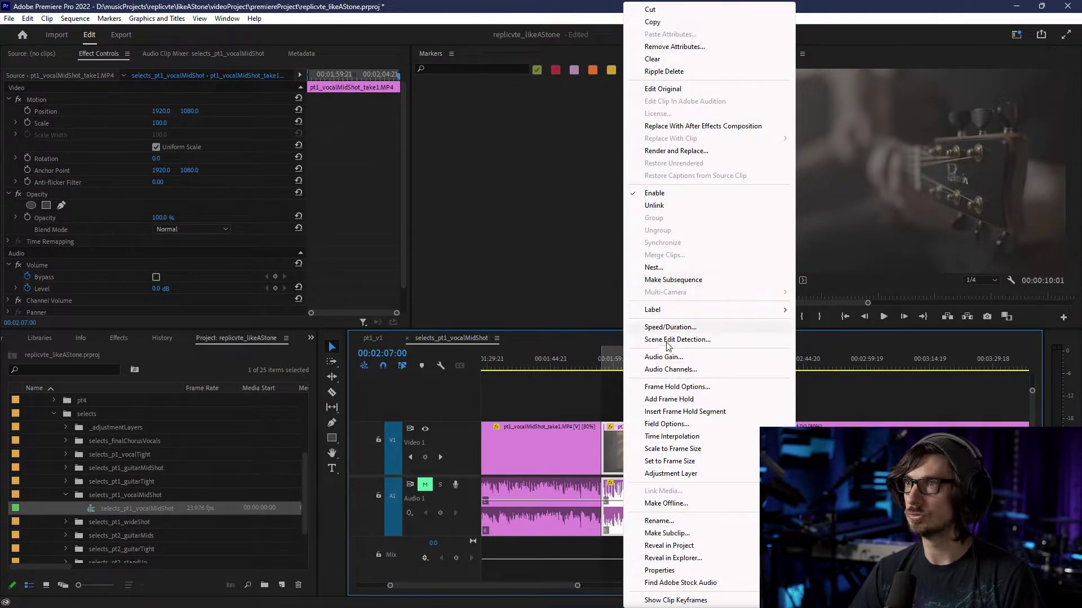
pyautogui.moveTo(727, 310)
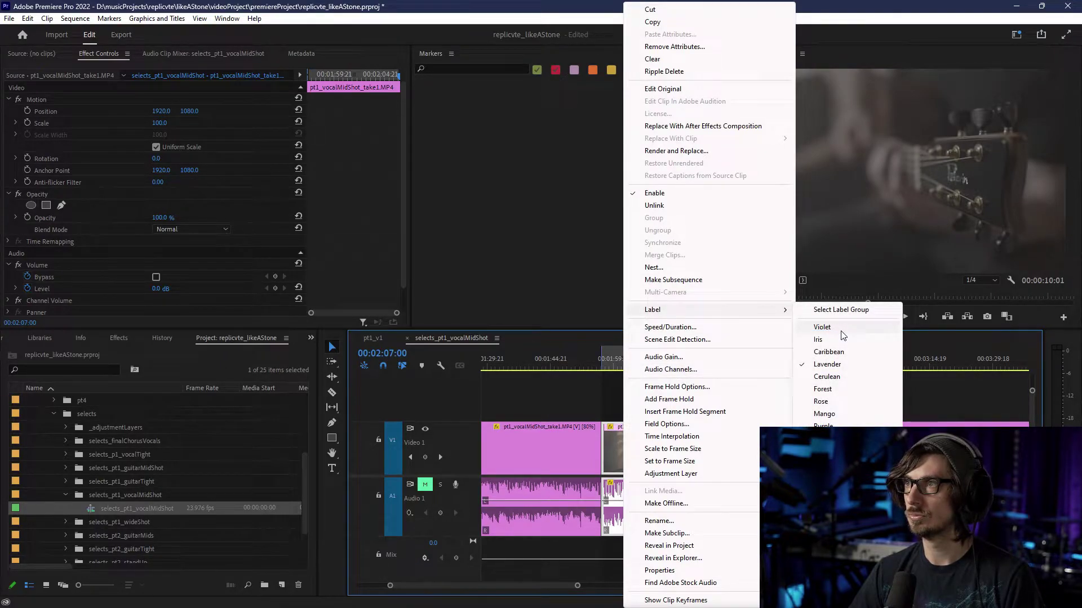
pyautogui.click(841, 331)
pyautogui.rightClick(621, 441)
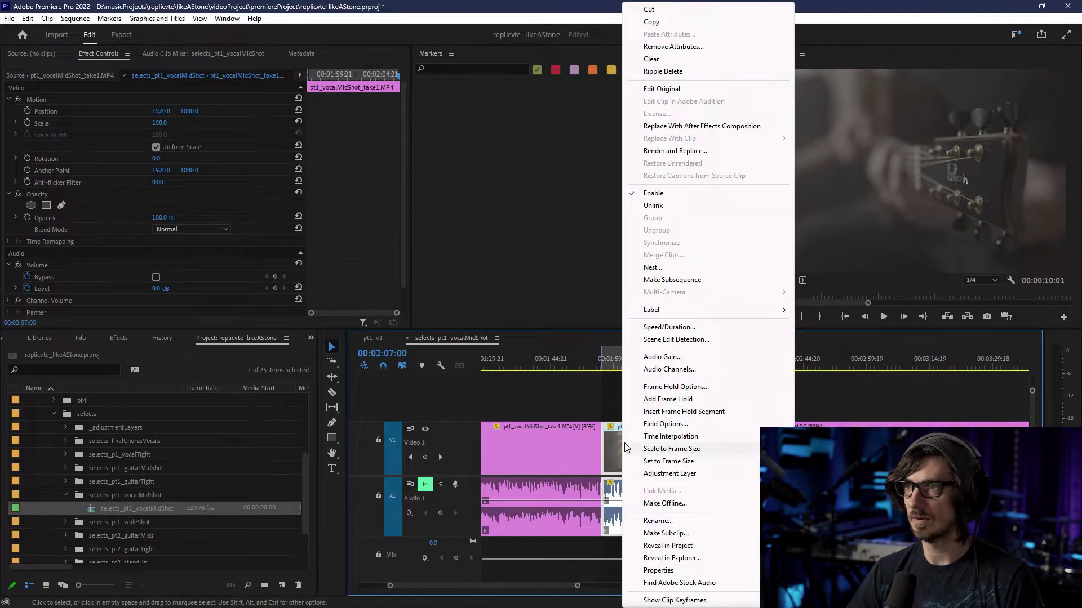
pyautogui.moveTo(727, 311)
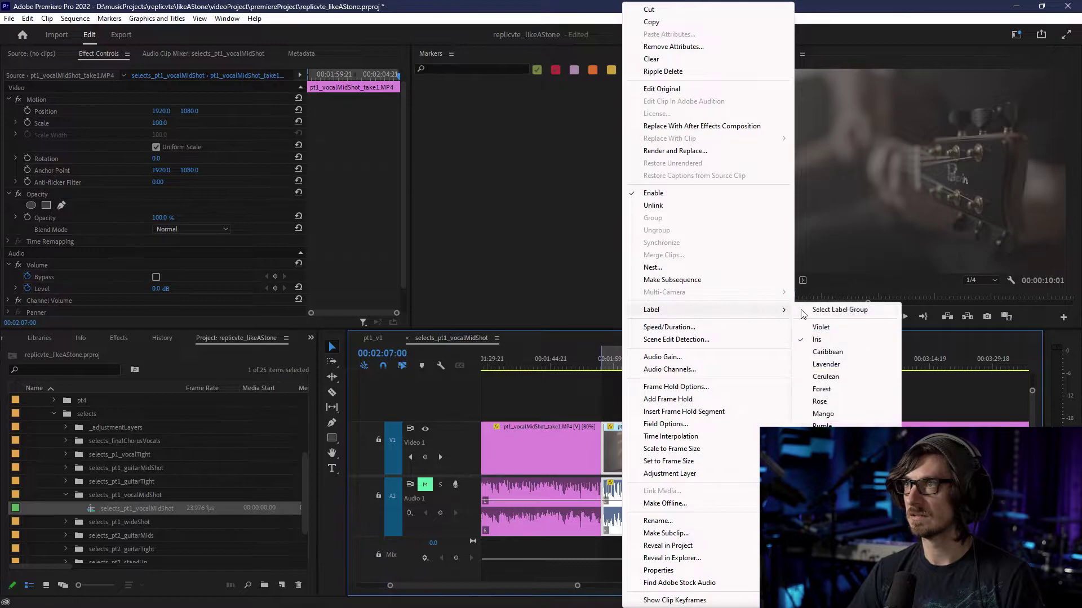
pyautogui.click(845, 327)
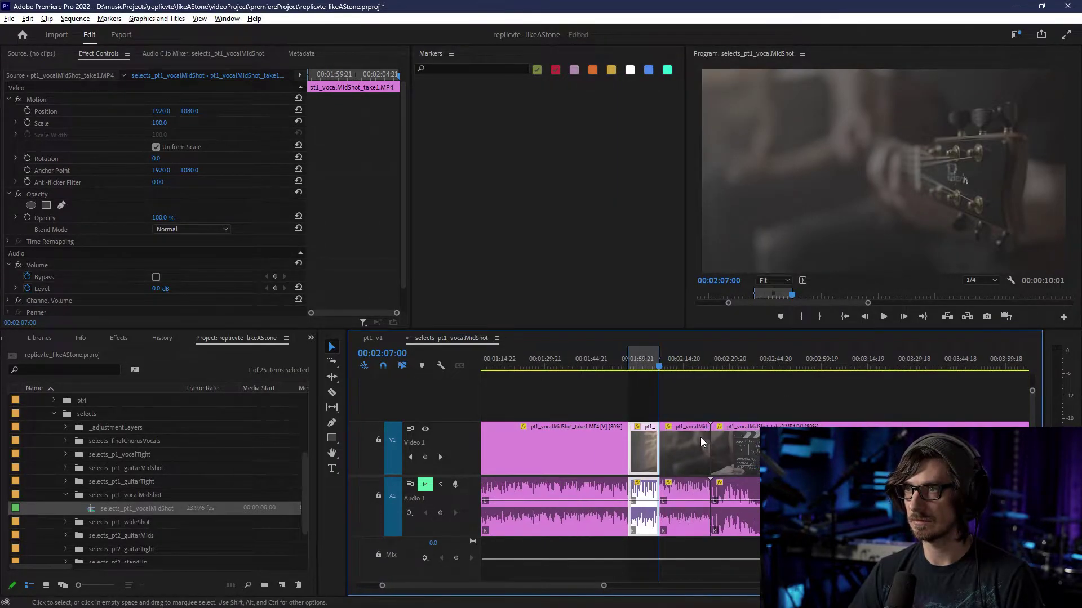
pyautogui.press('-')
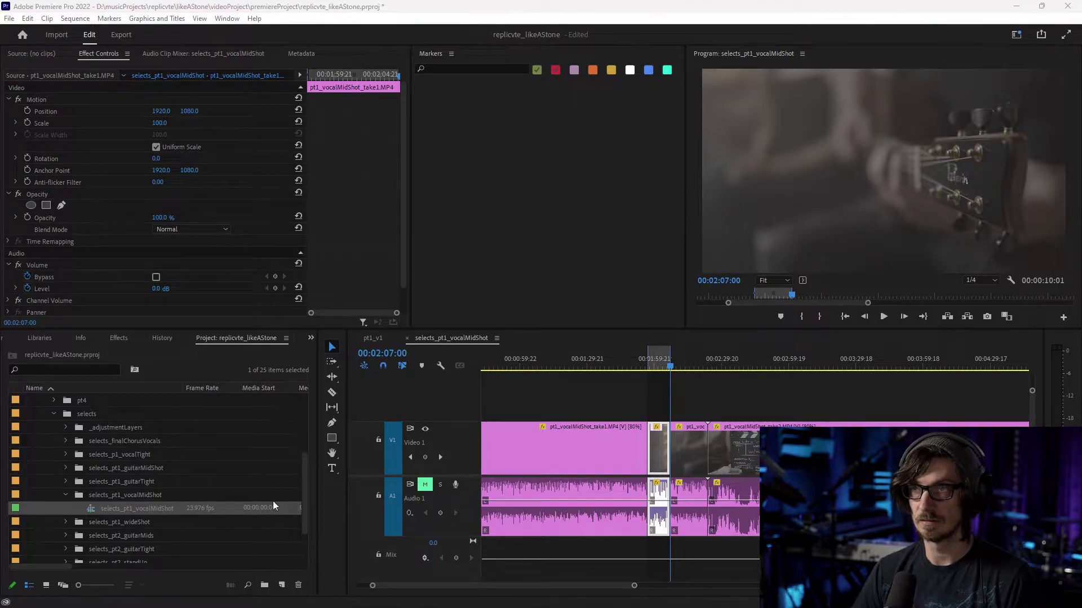
# - Mark an in point at 00:03:03:00 and an out point at 00:03:23:00 in the selects sequence
pyautogui.click(383, 353)
pyautogui.write('03:03:00')
pyautogui.press('Return')
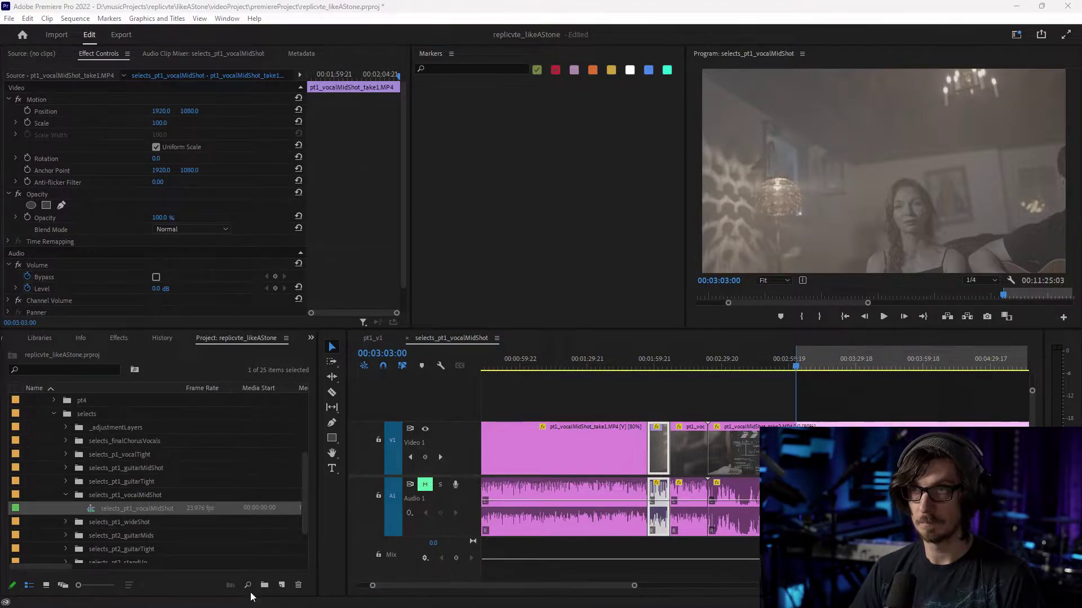
pyautogui.click(382, 352)
pyautogui.write('32300')
pyautogui.press('Return')
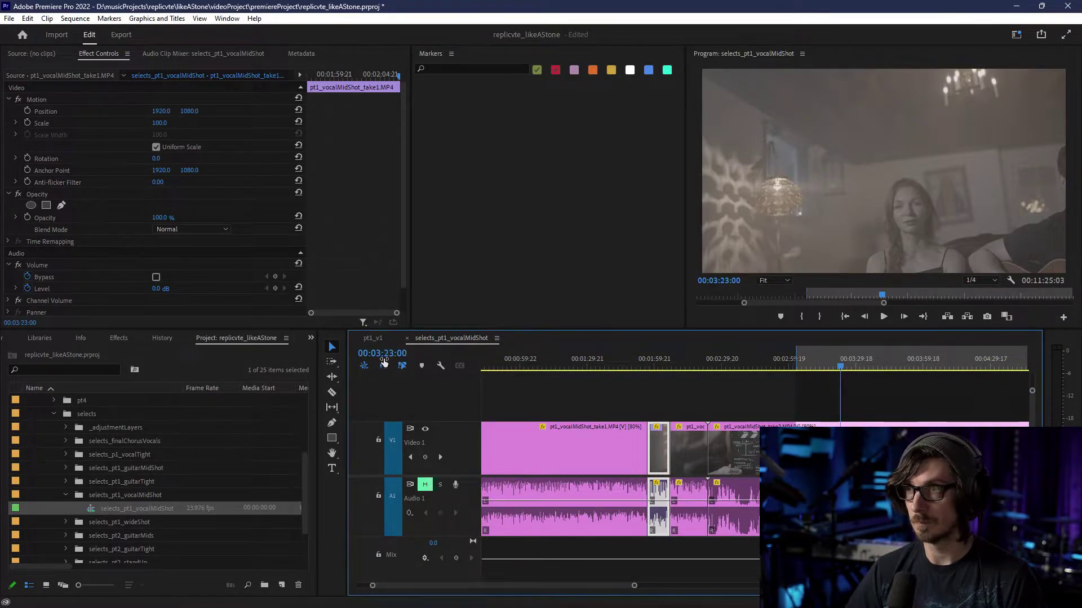
pyautogui.press('o')
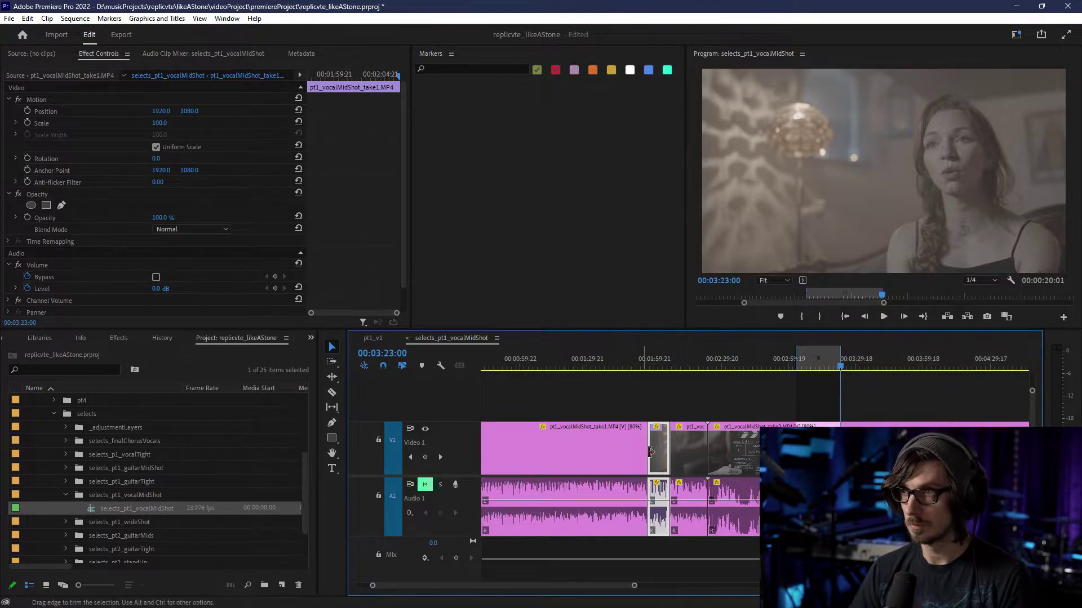
# - Split the take 2 clip with the Razor tool at the 00:03:03:00 in point and the 00:03:23:00 out point
pyautogui.press('c')
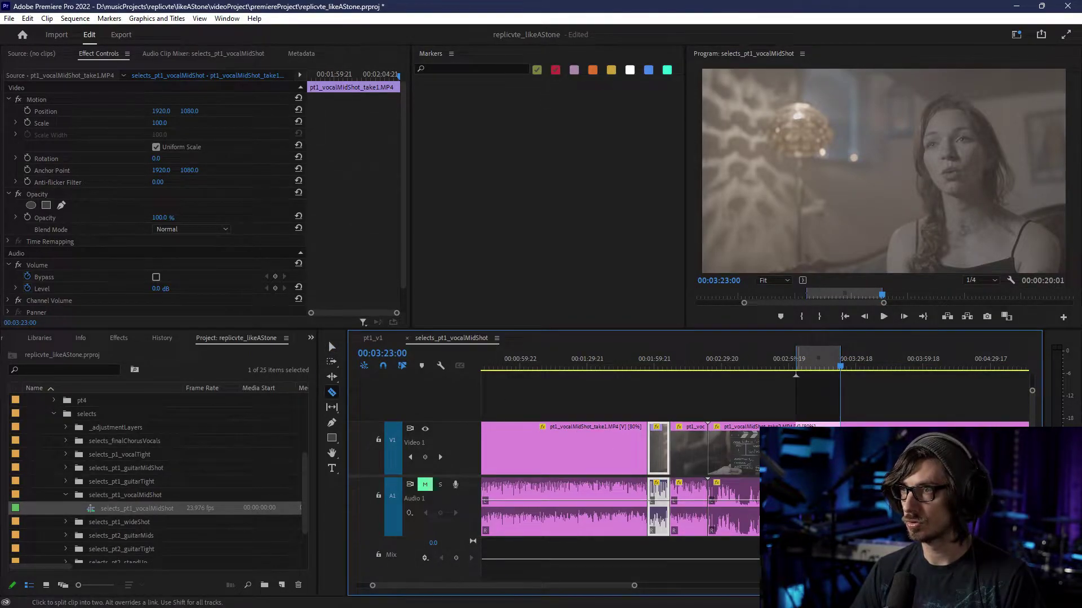
pyautogui.click(796, 451)
pyautogui.click(841, 450)
# - Try to assign the Violet label colour to the take 2 segment between the in and out points
pyautogui.press('v')
pyautogui.click(828, 450)
pyautogui.rightClick(825, 451)
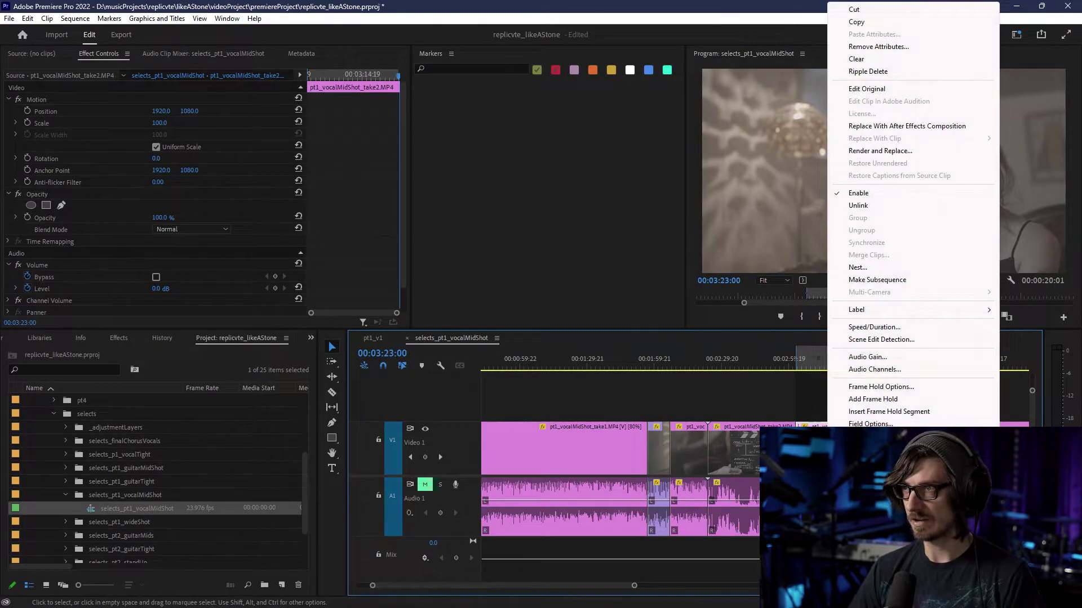
pyautogui.moveTo(862, 310)
pyautogui.click(805, 327)
pyautogui.scroll(-5, 748, 451)
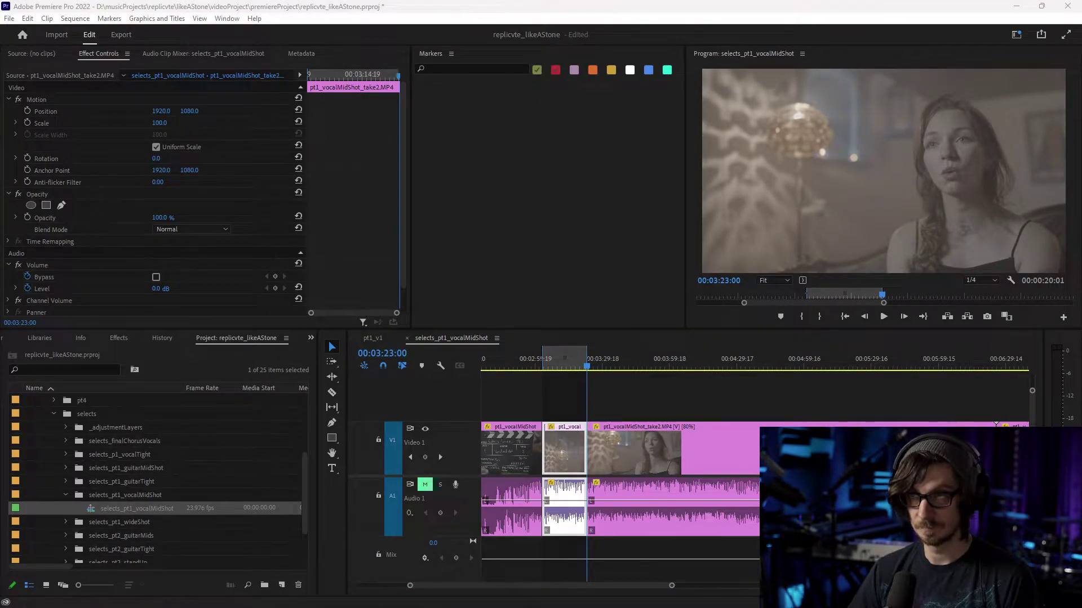
pyautogui.click(388, 354)
pyautogui.write('32600')
pyautogui.press('Return')
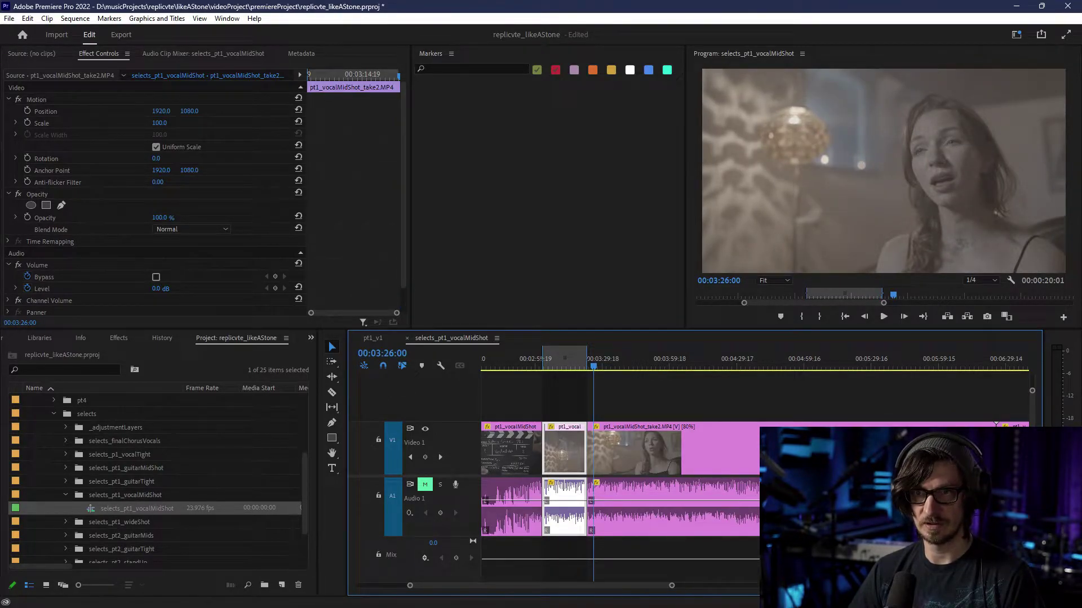
pyautogui.click(394, 344)
pyautogui.click(442, 336)
pyautogui.click(393, 353)
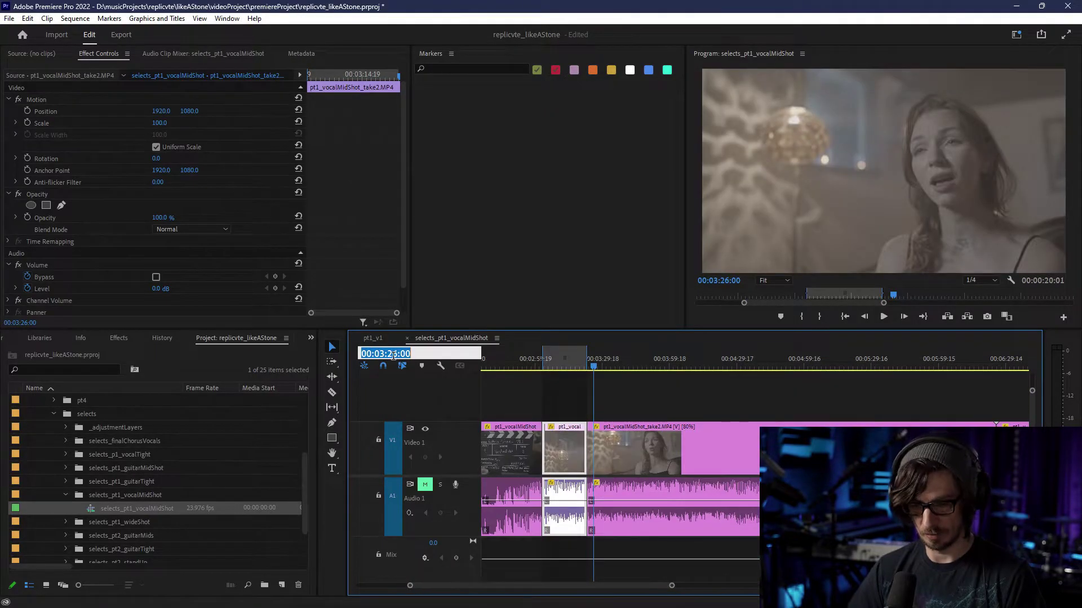
pyautogui.write('34900')
pyautogui.press('Return')
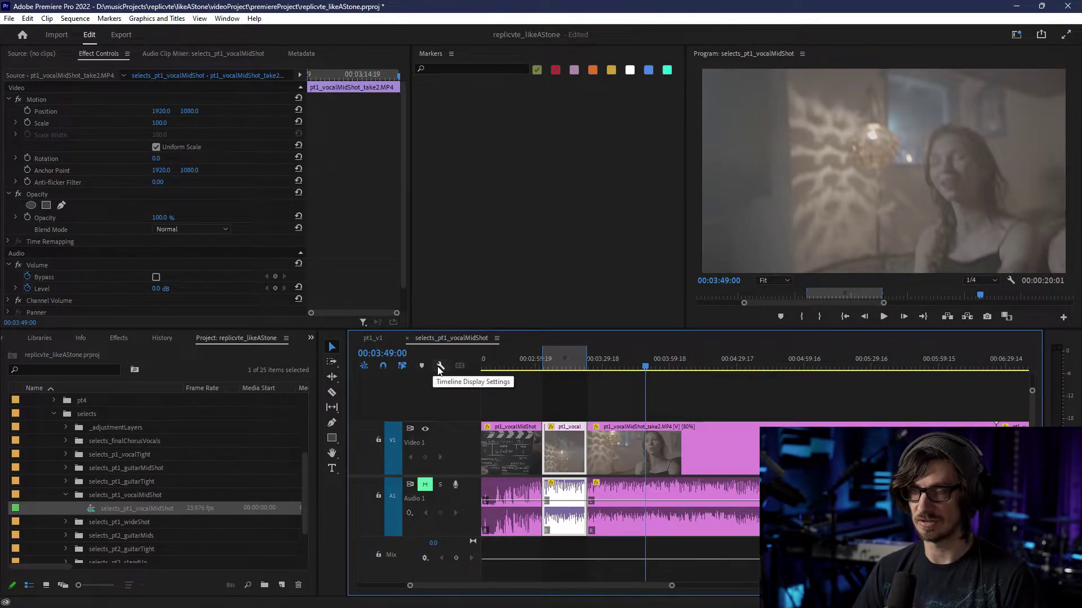
pyautogui.click(626, 363)
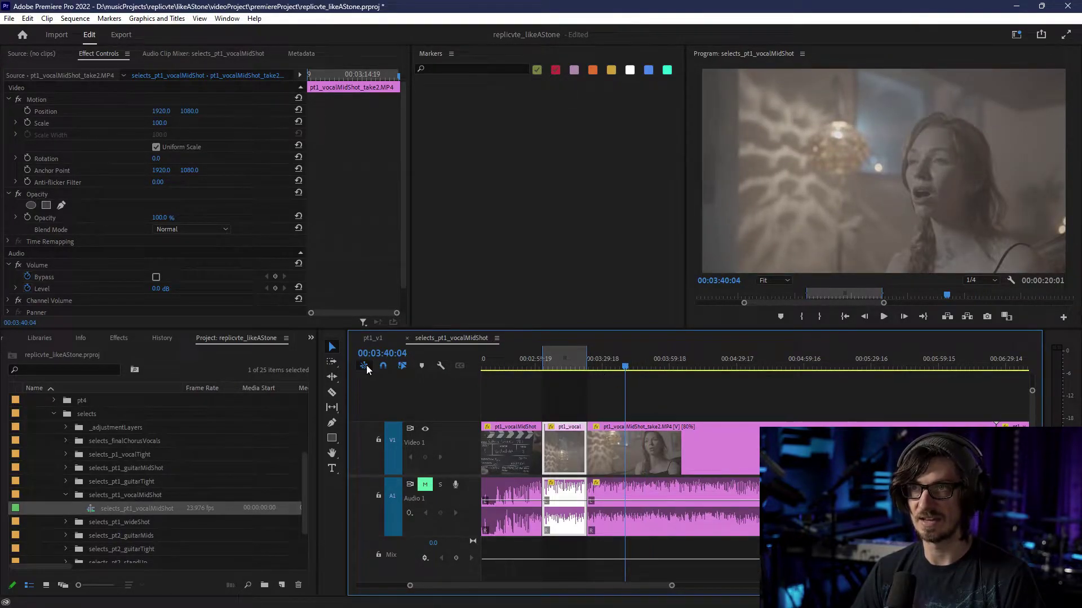
# - Set the playhead to 00:03:26:00 and mark an in point there
pyautogui.moveTo(389, 354); pyautogui.dragTo(401, 356)
pyautogui.click(379, 354)
pyautogui.write('26')
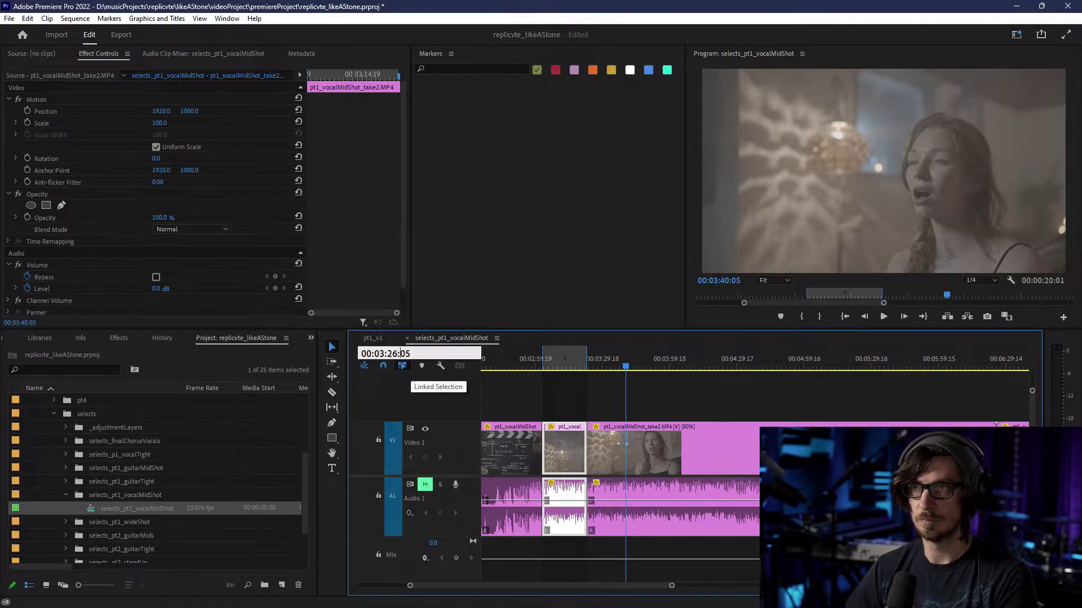
pyautogui.press('BackSpace')
pyautogui.press('BackSpace')
pyautogui.write('00')
pyautogui.press('Return')
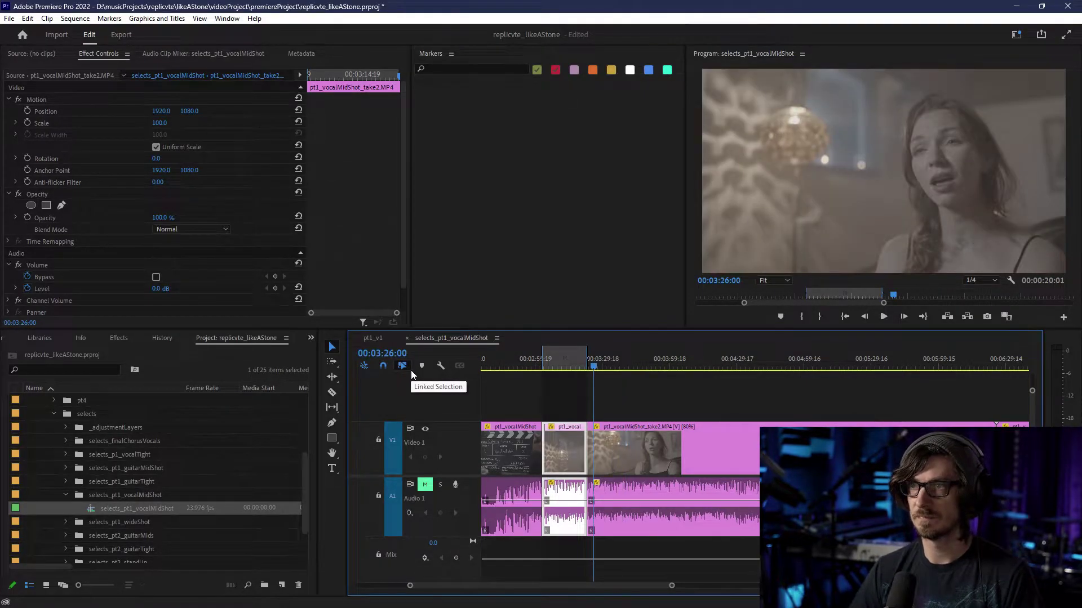
pyautogui.press('i')
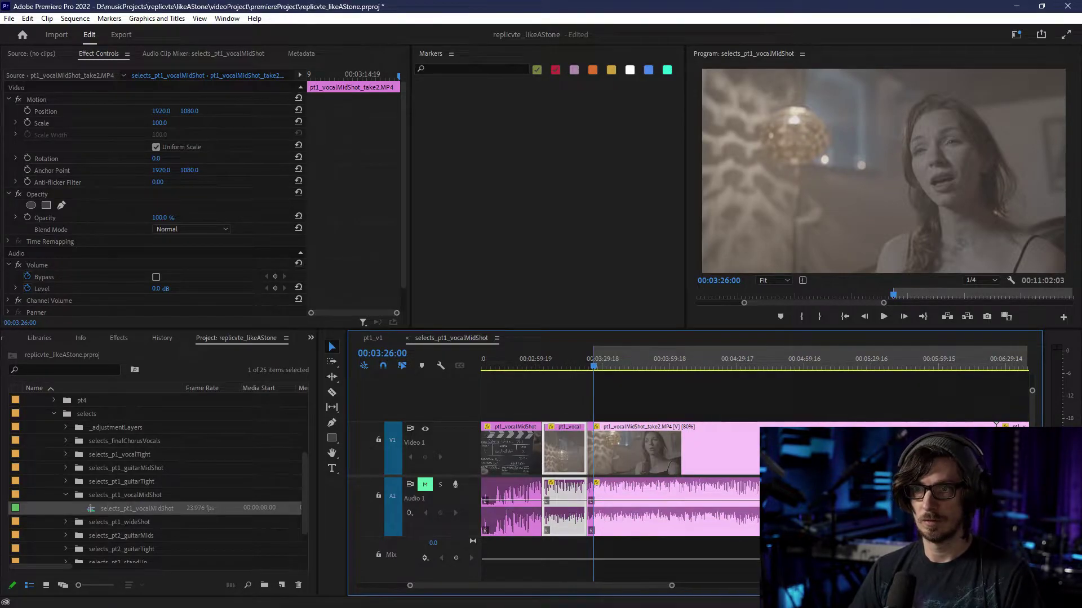
# - Set the playhead to 00:03:49:00 and mark an out point there
pyautogui.hotkey('alt', 'Tab')
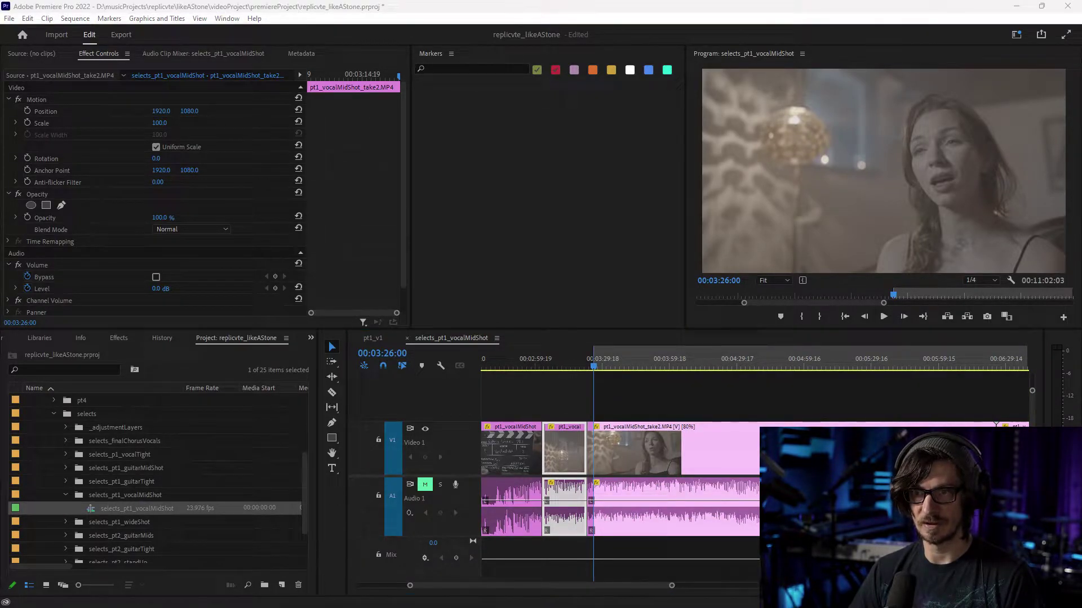
pyautogui.click(382, 353)
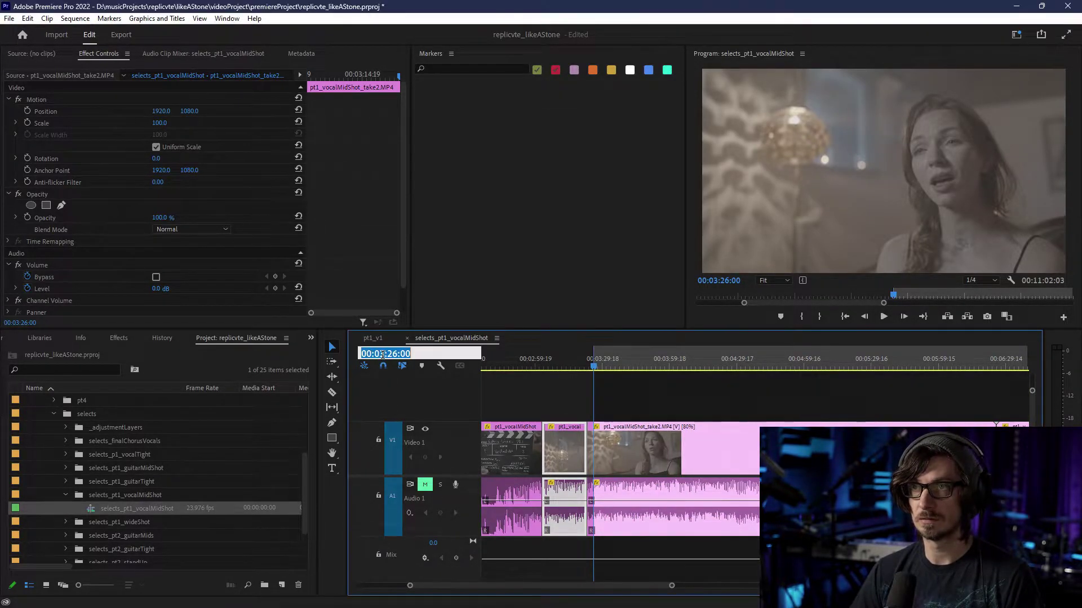
pyautogui.write('34900')
pyautogui.press('Return')
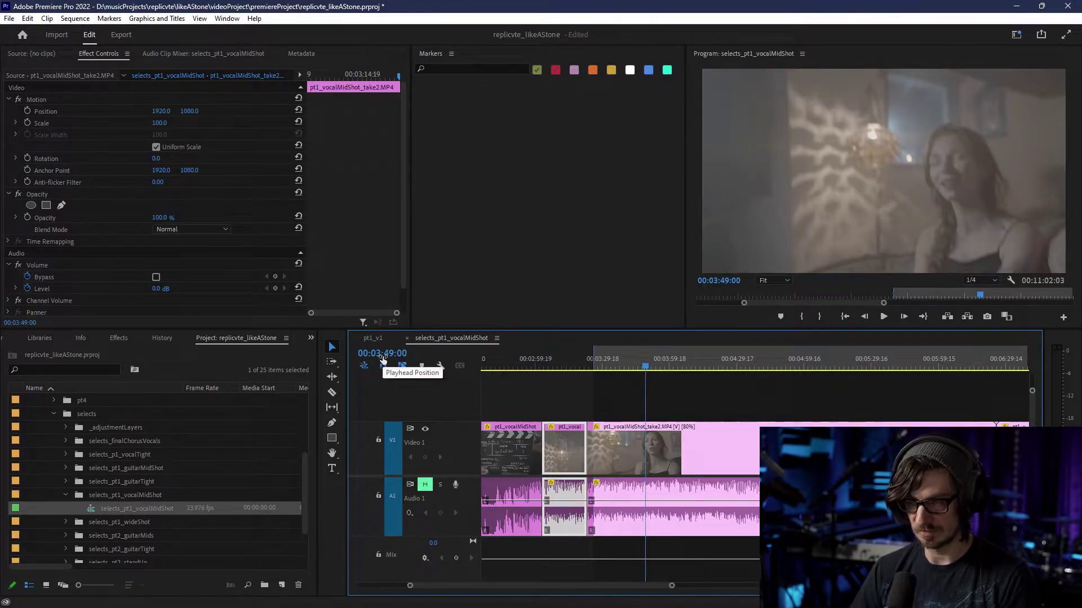
pyautogui.press('o')
# - Split the take 2 clip with the Razor tool at the 00:03:26:00 in point and the 00:03:49:00 out point
pyautogui.press('c')
pyautogui.click(593, 448)
pyautogui.click(646, 448)
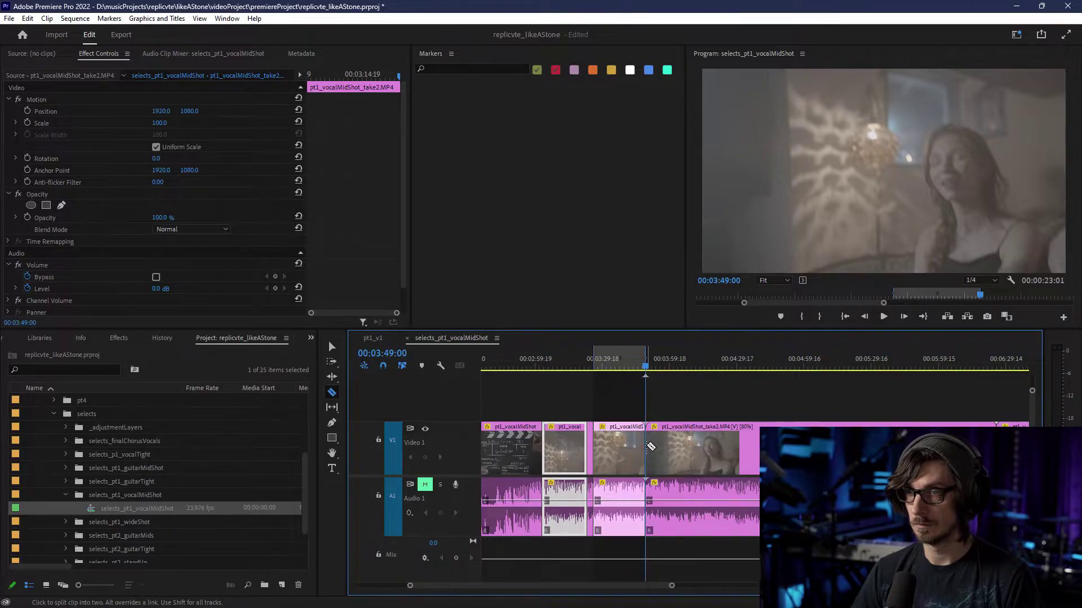
# - Assign the Violet label colour to the take 2 segments from 00:03:03:00 to 00:03:23:00 and from 00:03:26:00 to 00:03:49:00
pyautogui.press('v')
pyautogui.rightClick(560, 533)
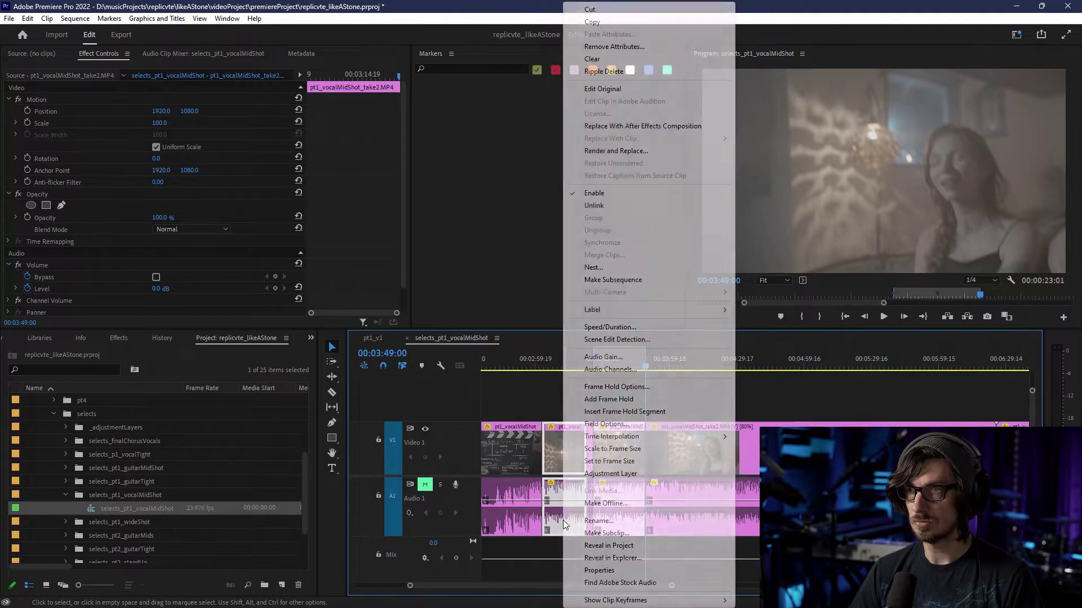
pyautogui.moveTo(620, 309)
pyautogui.click(780, 331)
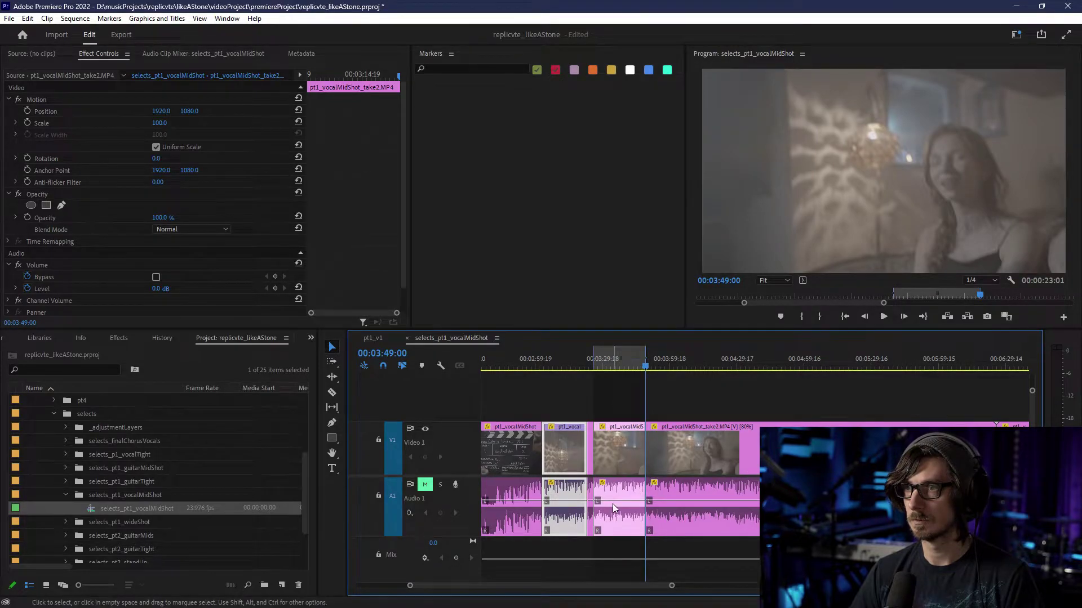
pyautogui.click(623, 525)
pyautogui.rightClick(623, 451)
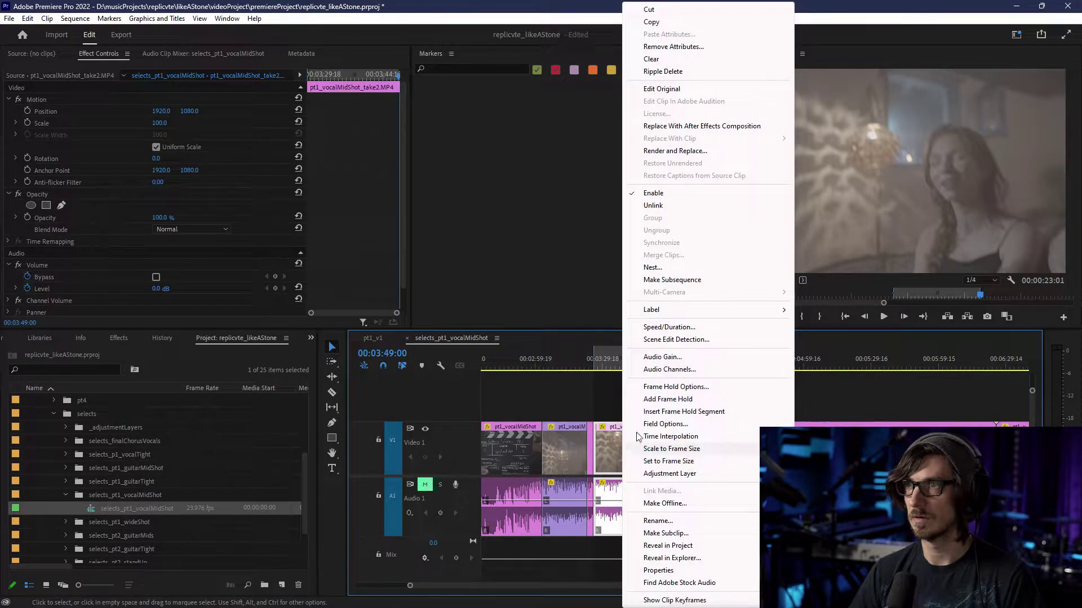
pyautogui.moveTo(681, 310)
pyautogui.click(845, 326)
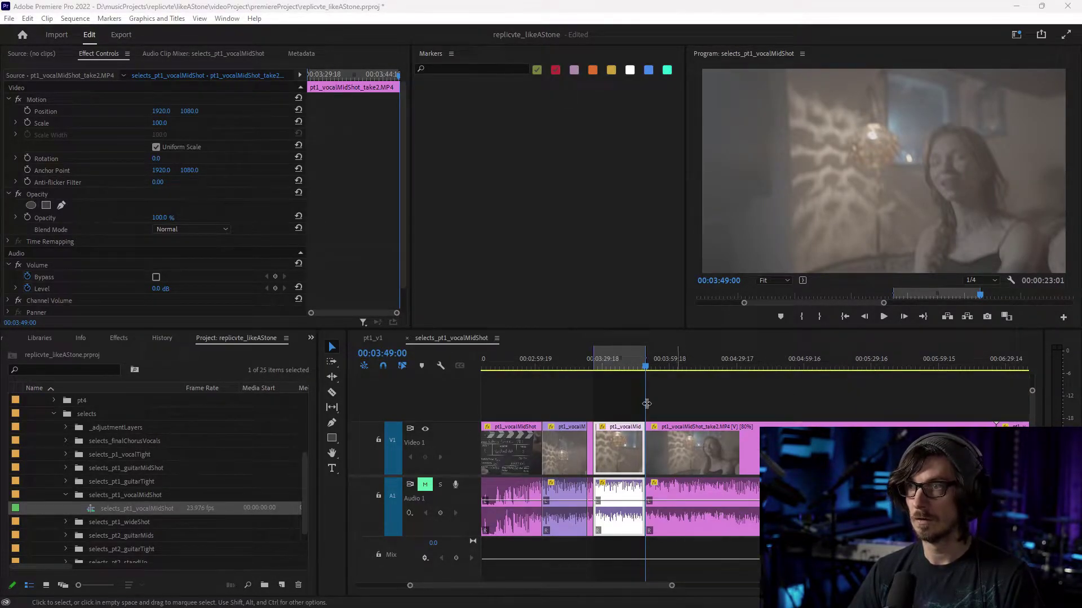
# - Mark an in point at 00:03:57:00 and an out point at 00:04:07:00 in the selects sequence
pyautogui.click(386, 354)
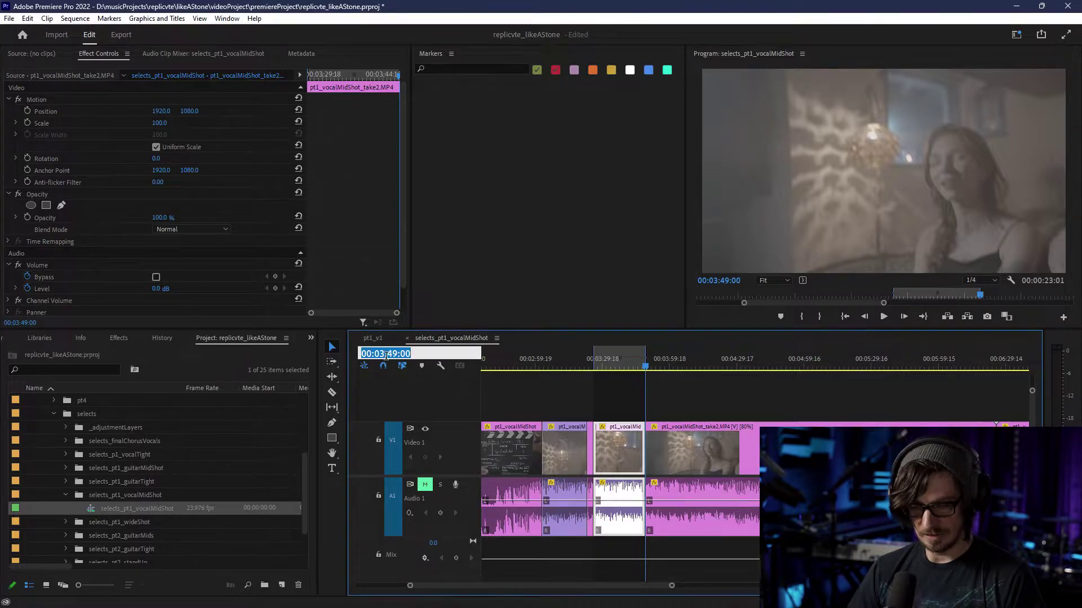
pyautogui.write('35700')
pyautogui.press('Return')
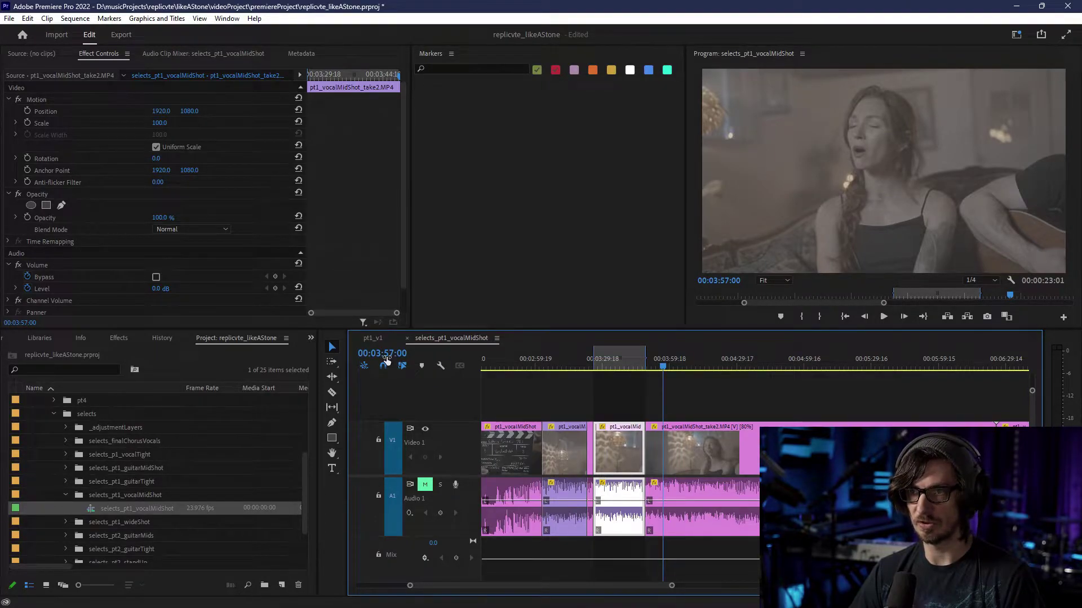
pyautogui.press('i')
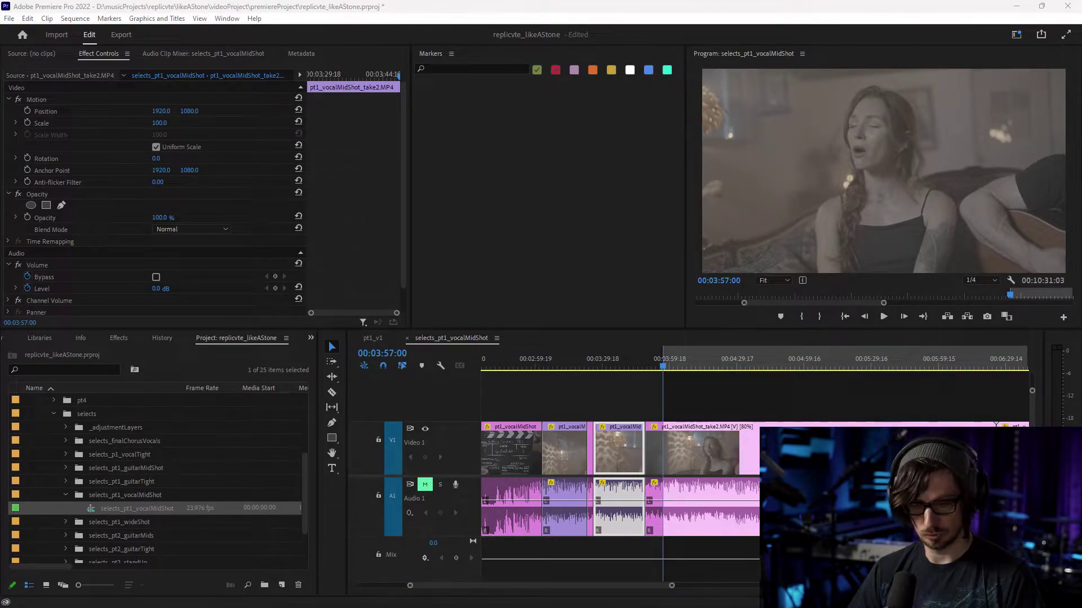
pyautogui.click(390, 355)
pyautogui.write('40700')
pyautogui.press('Return')
pyautogui.press('o')
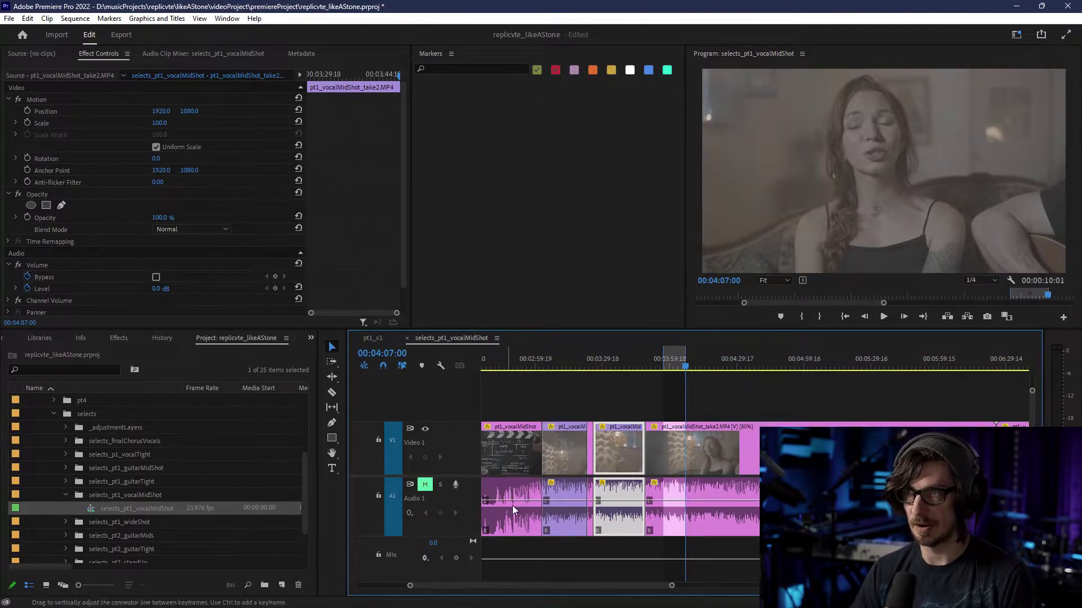
# - Split the take 2 clip with the Razor tool at the 00:03:57:00 in point and the 00:04:07:00 out point
pyautogui.press('c')
pyautogui.click(663, 456)
pyautogui.click(686, 458)
# - Assign the Violet label colour to the take 2 segment between 00:03:57:00 and 00:04:07:00
pyautogui.press('v')
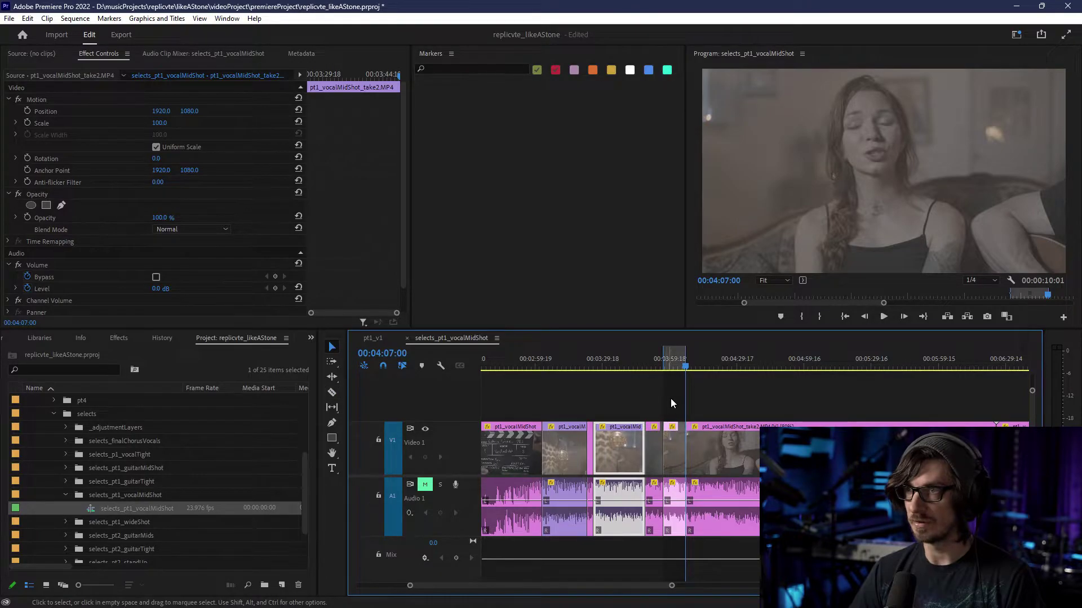
pyautogui.click(673, 491)
pyautogui.rightClick(670, 488)
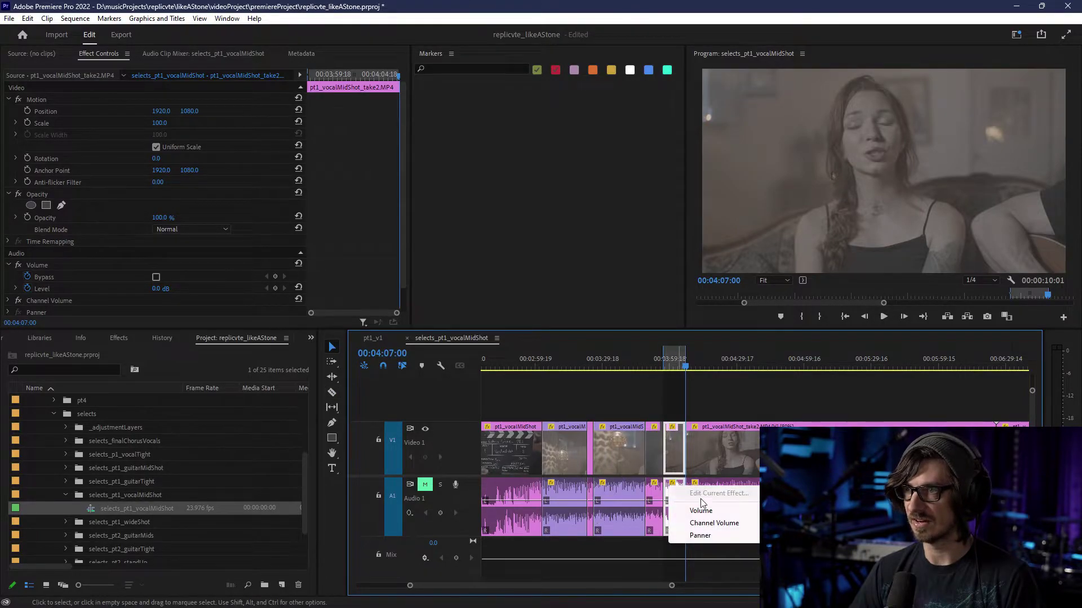
pyautogui.rightClick(679, 458)
pyautogui.moveTo(732, 311)
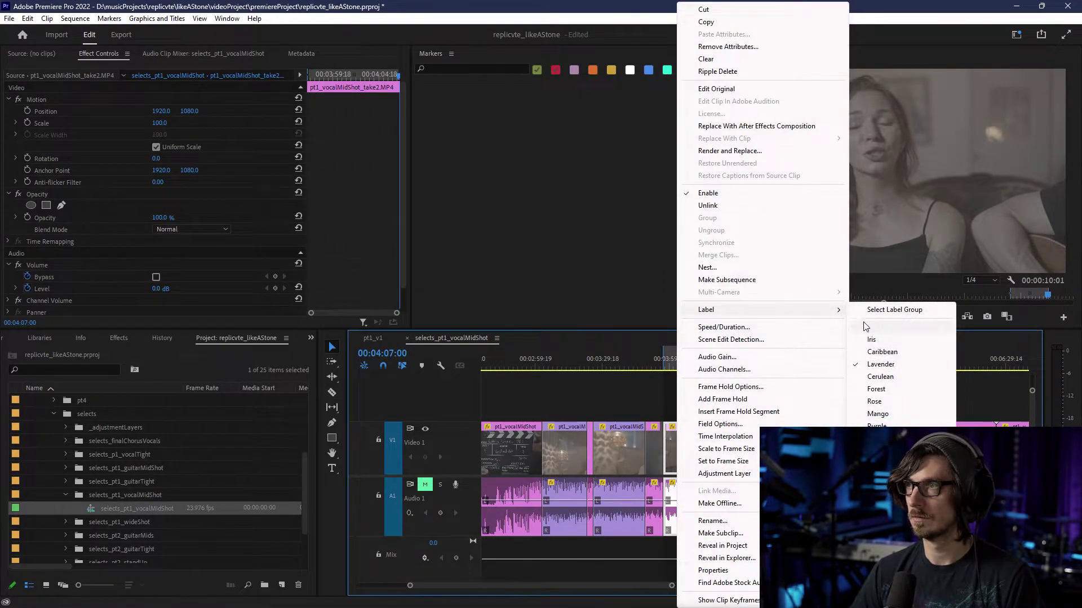
pyautogui.click(874, 327)
# - Mark an in point at 00:04:15:00 and an out point at 00:04:24:00 in the selects sequence
pyautogui.scroll(-2, 663, 441)
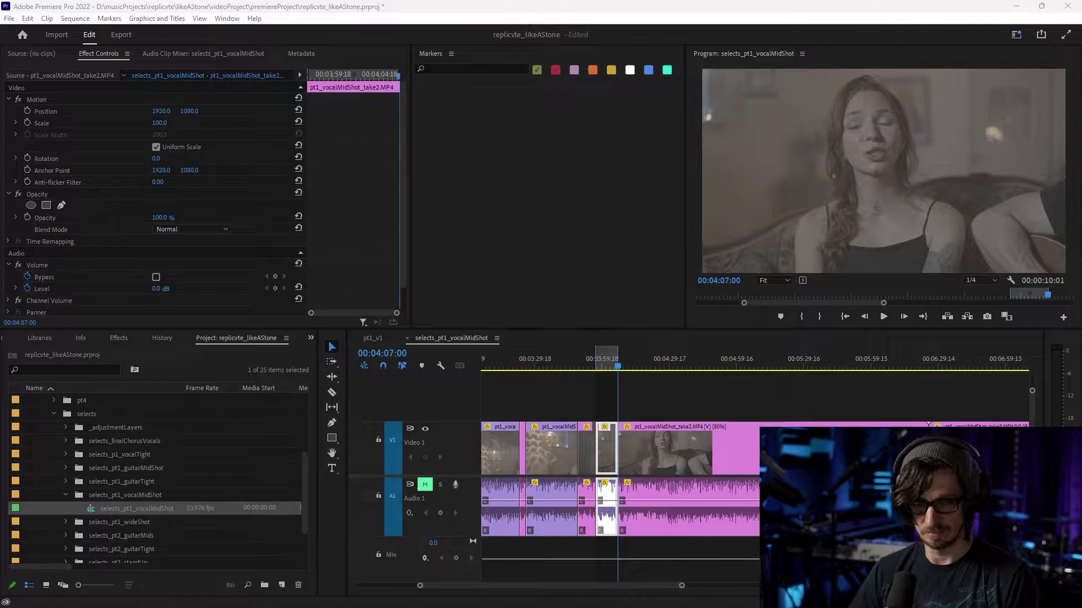
pyautogui.click(381, 365)
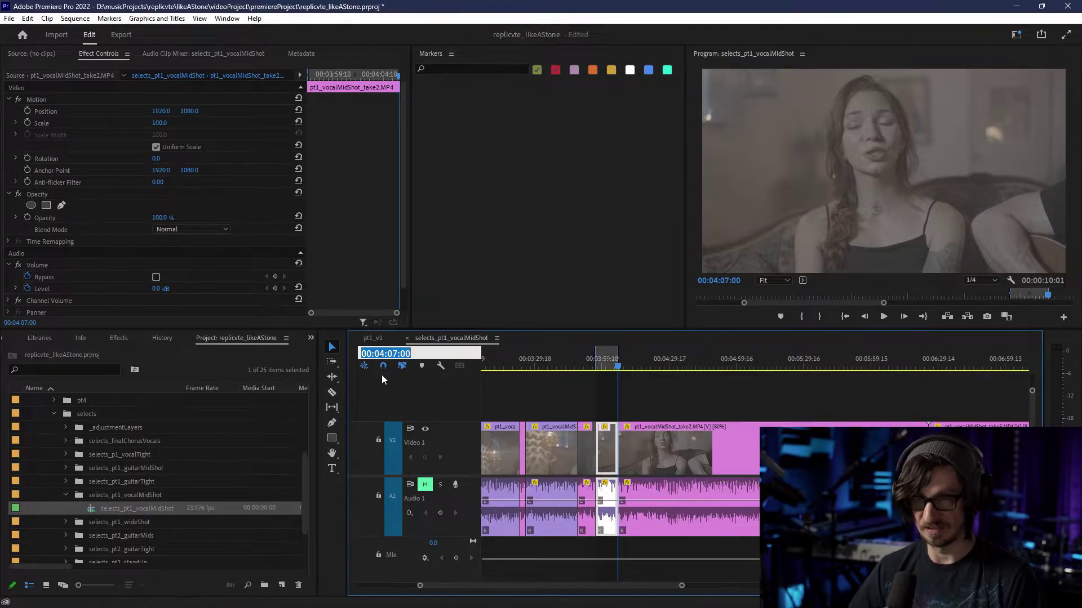
pyautogui.press('i')
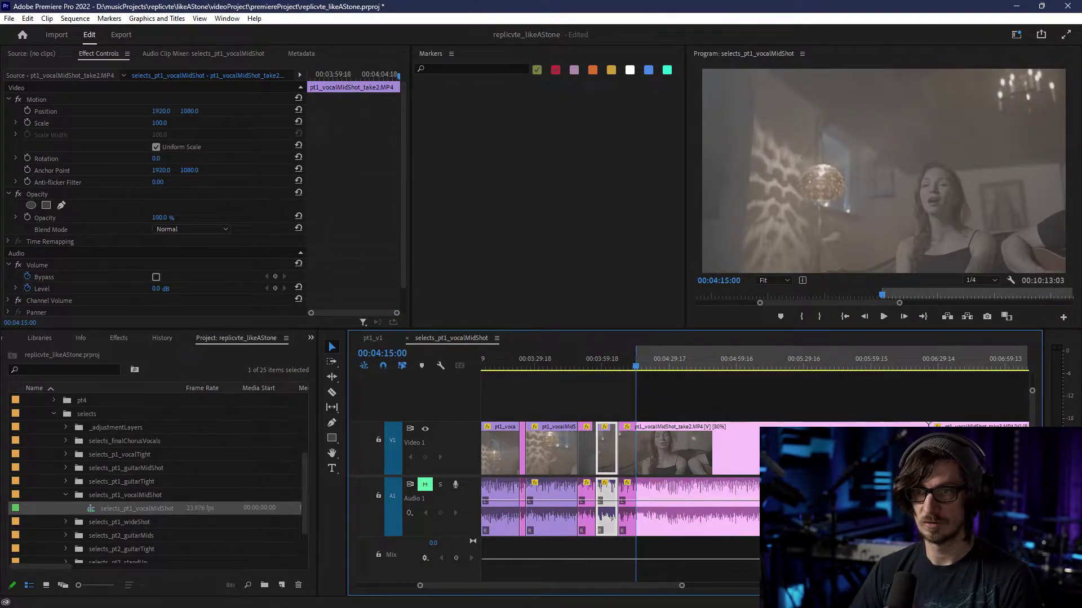
pyautogui.click(384, 353)
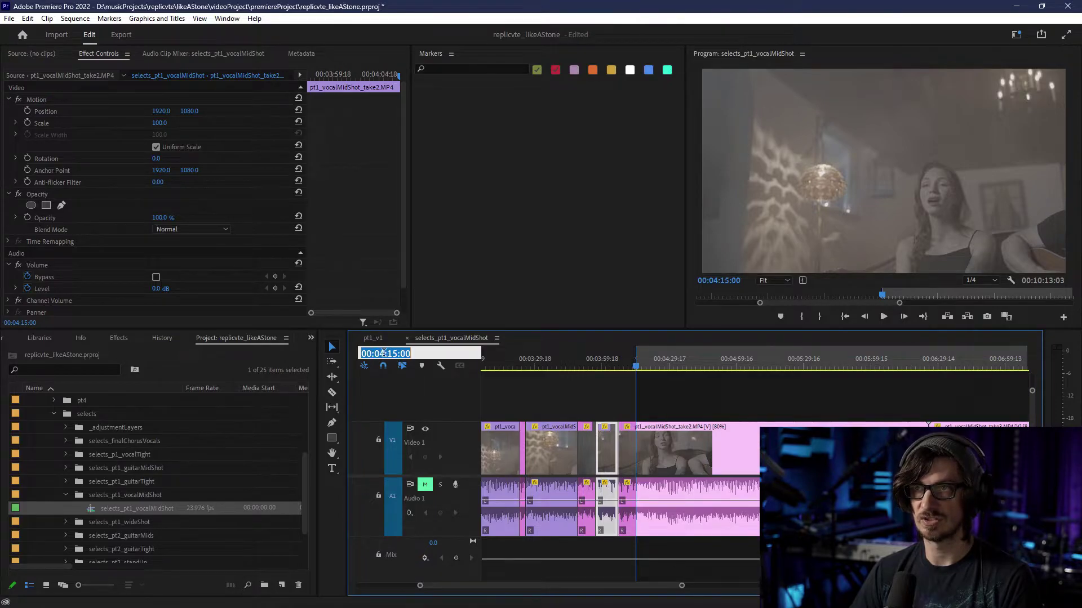
pyautogui.click(394, 353)
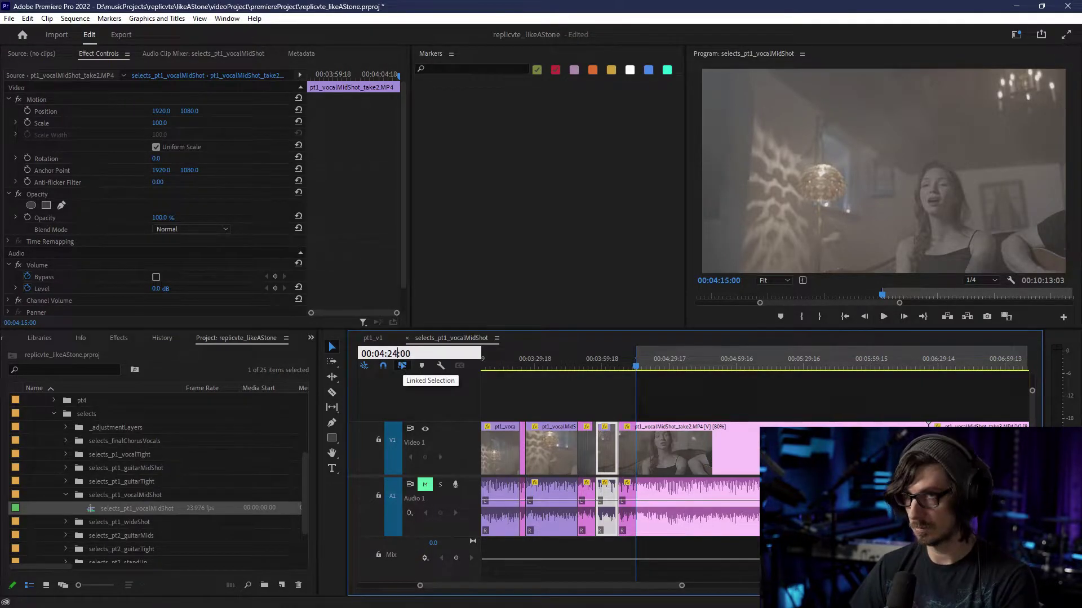
pyautogui.write('24')
pyautogui.press('Return')
pyautogui.press('o')
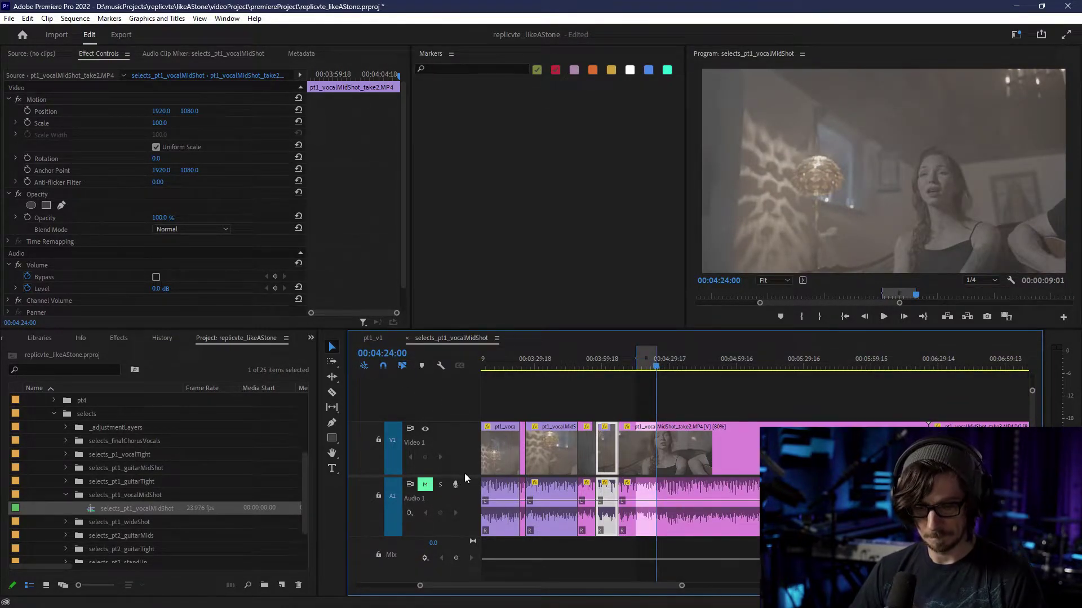
# - Split the take 2 clip with the Razor tool at the 00:04:15:00 in point and the 00:04:24:00 out point
pyautogui.press('c')
pyautogui.click(635, 448)
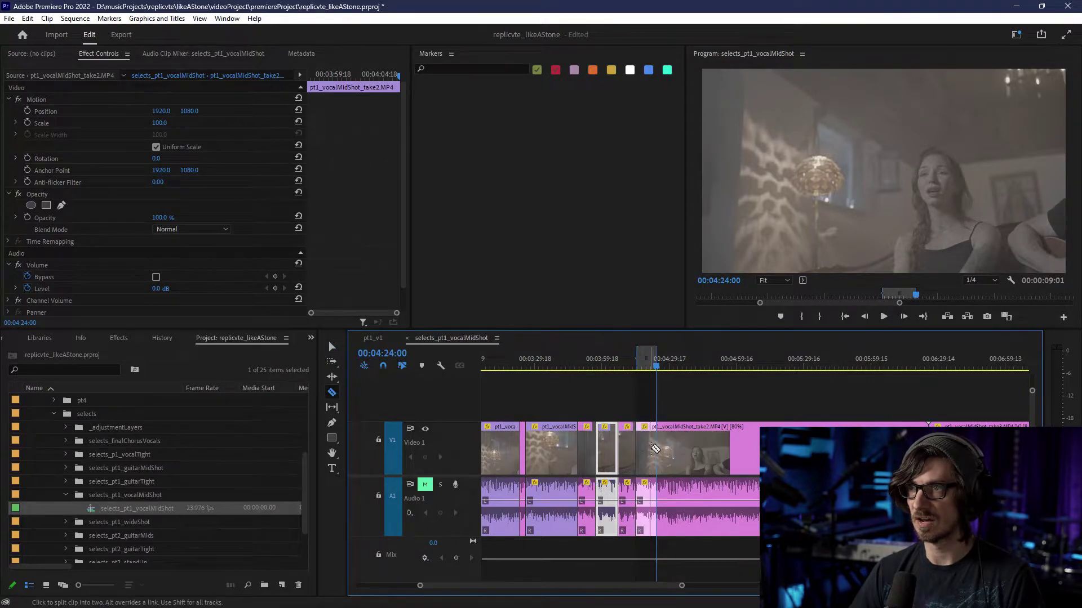
pyautogui.click(656, 457)
pyautogui.press('v')
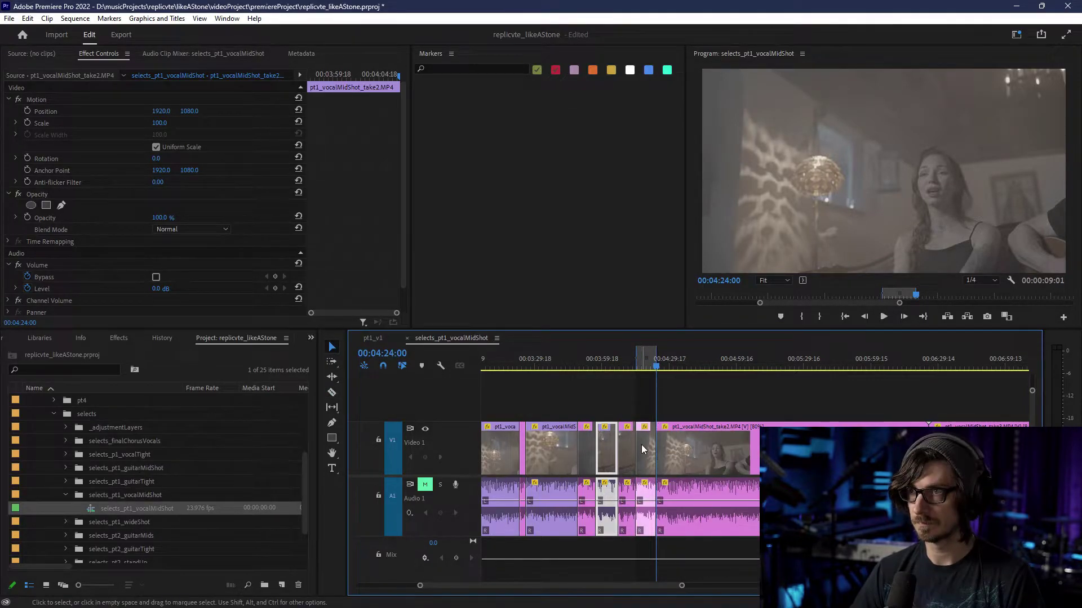
# - Assign the Violet label colour to the take 2 segment between 00:04:15:00 and 00:04:24:00
pyautogui.click(641, 443)
pyautogui.rightClick(641, 447)
pyautogui.moveTo(783, 317)
pyautogui.click(878, 327)
pyautogui.scroll(-2, 675, 442)
pyautogui.hscroll(-6, 620, 445)
pyautogui.hscroll(2, 606, 472)
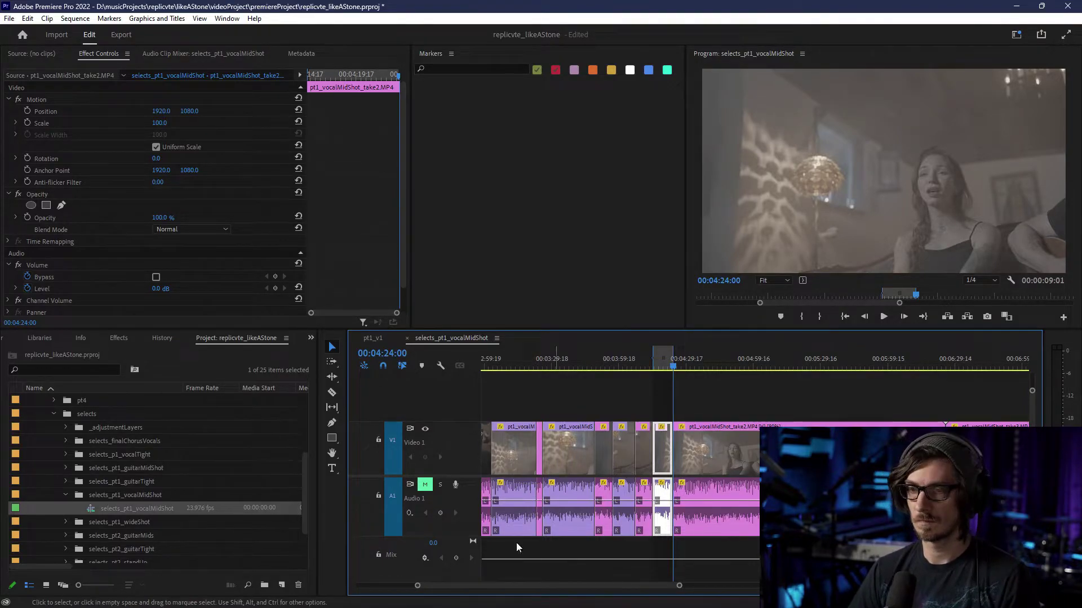
# - Mark an in point at 00:04:29:00 and an out point at 00:05:31:00 in the selects sequence
pyautogui.click(395, 354)
pyautogui.click(394, 354)
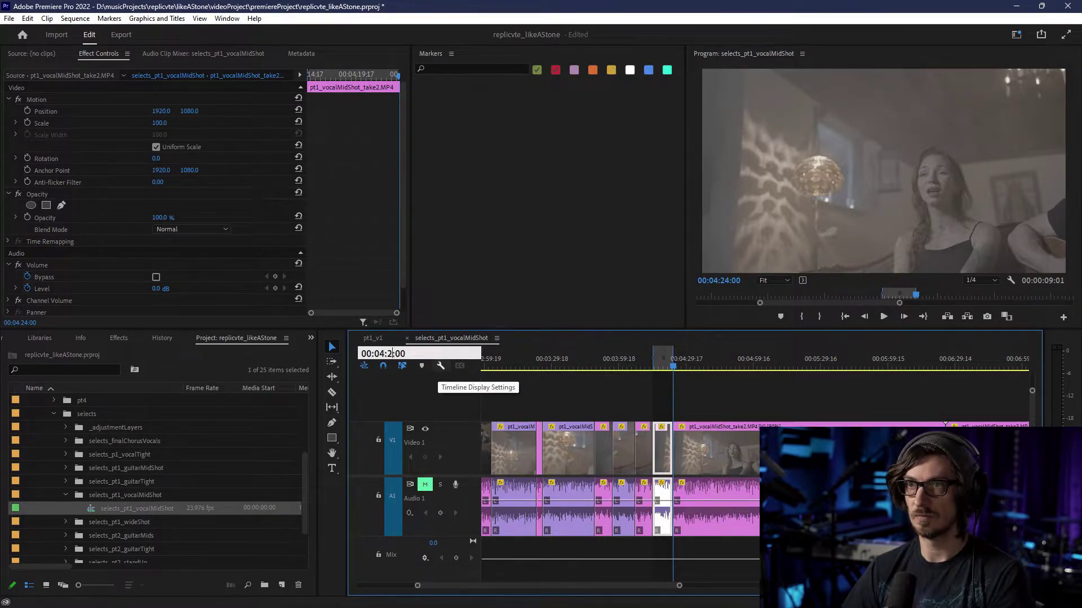
pyautogui.write('9')
pyautogui.press('Return')
pyautogui.press('i')
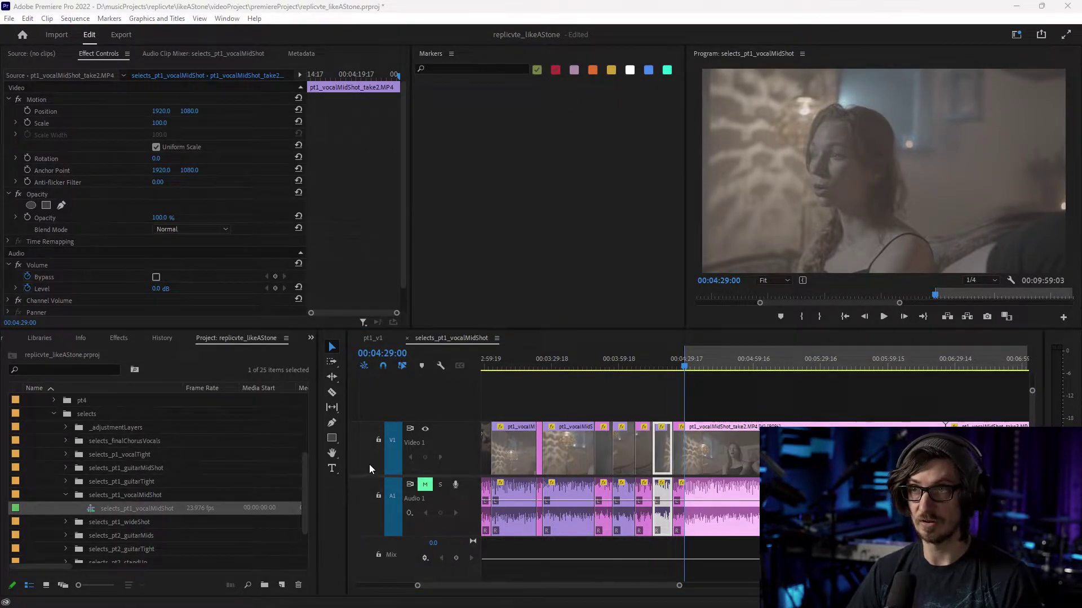
pyautogui.click(388, 353)
pyautogui.write('53100')
pyautogui.press('Return')
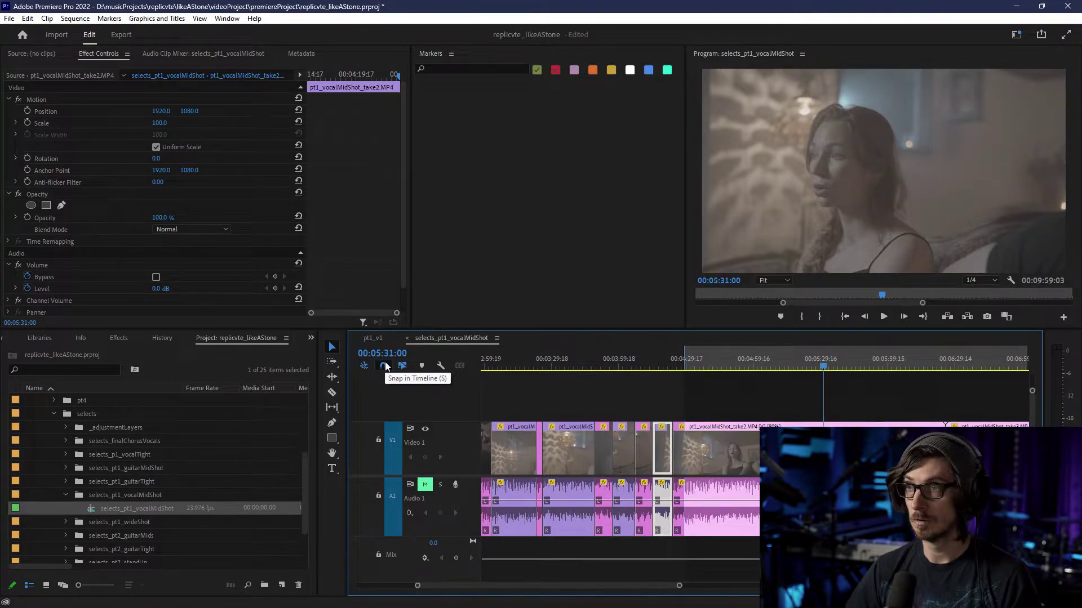
pyautogui.press('o')
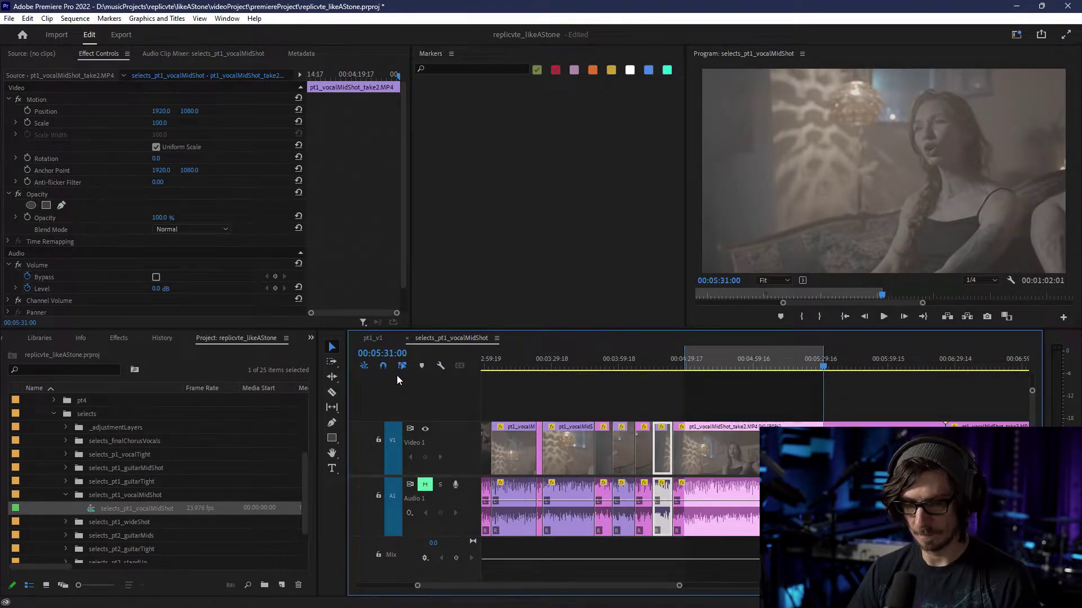
# - Split the take 2 clip with the Razor tool at the 00:04:29:00 in point and the 00:05:31:00 out point
pyautogui.press('c')
pyautogui.click(685, 445)
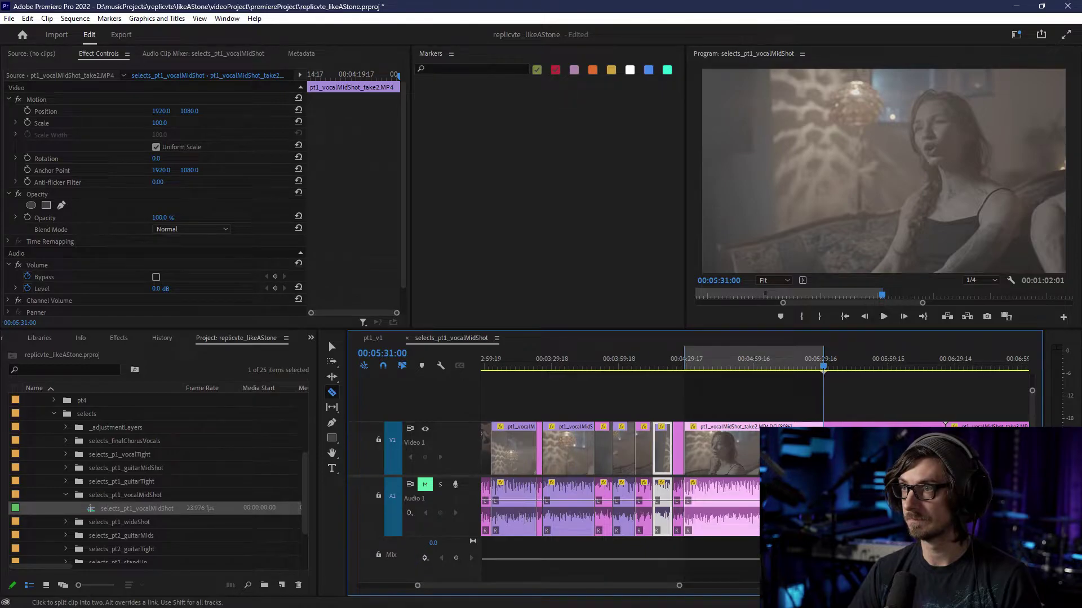
pyautogui.press('v')
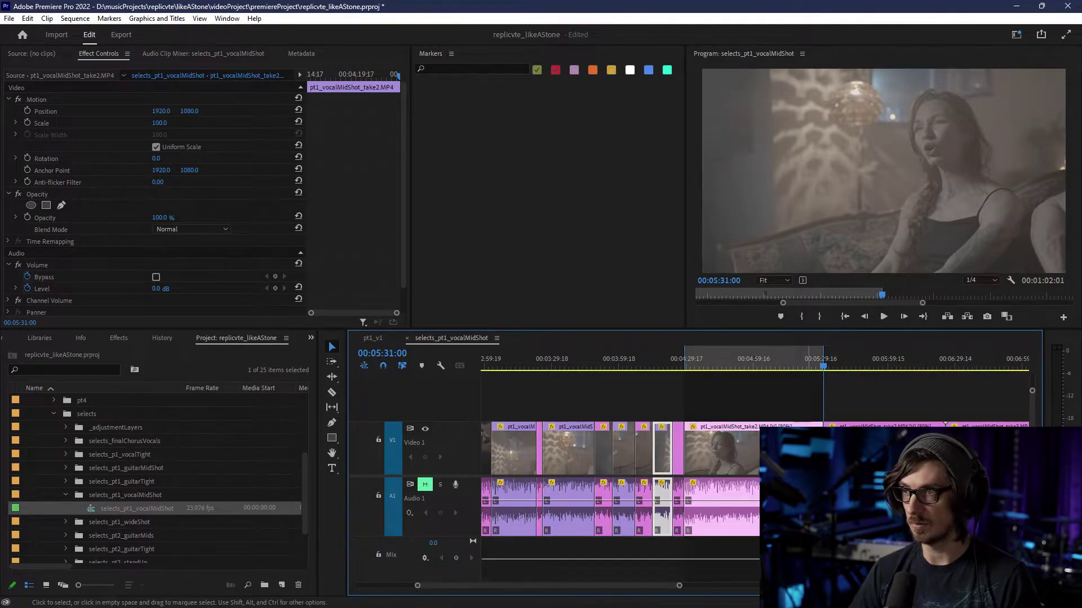
# - Assign the Violet label colour to the take 2 segment between 00:04:29:00 and 00:05:31:00
pyautogui.rightClick(806, 427)
pyautogui.moveTo(833, 310)
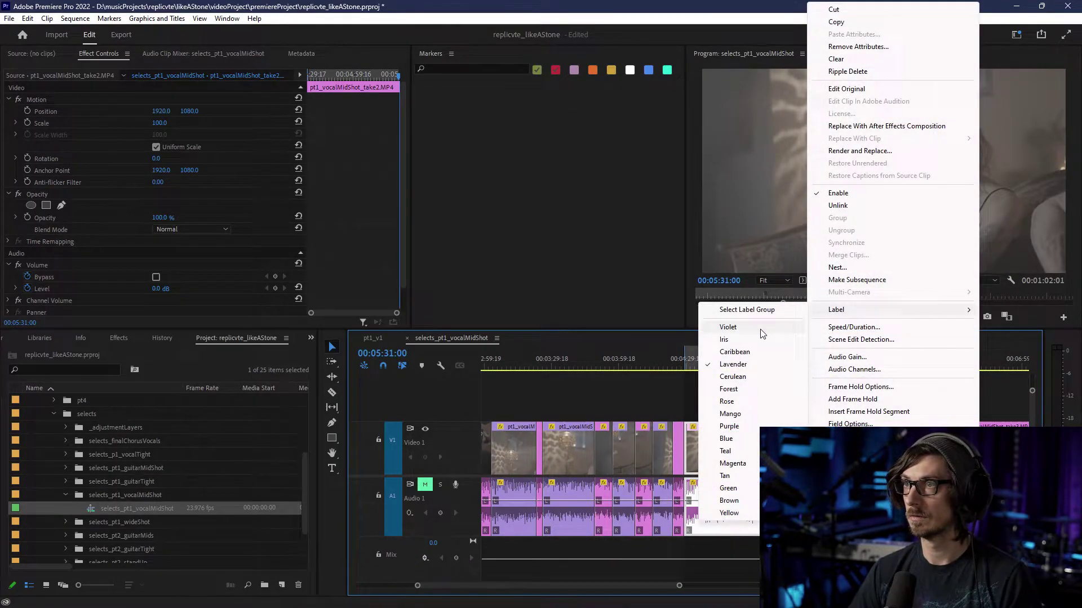
pyautogui.click(755, 330)
pyautogui.scroll(-4, 692, 418)
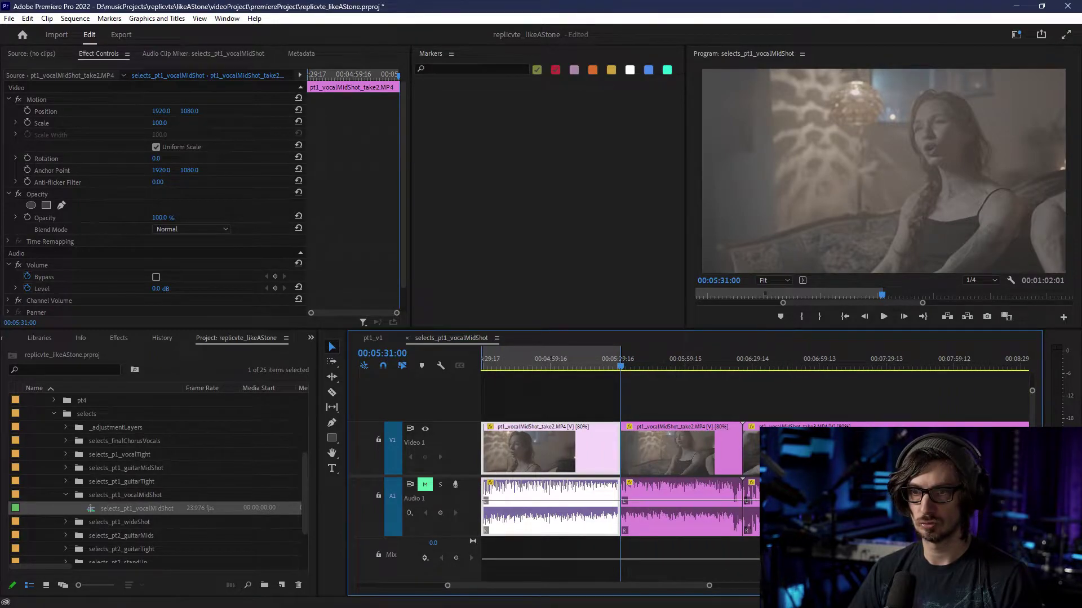
# - Mark an in point at 00:05:36:00 in the selects sequence
pyautogui.click(383, 353)
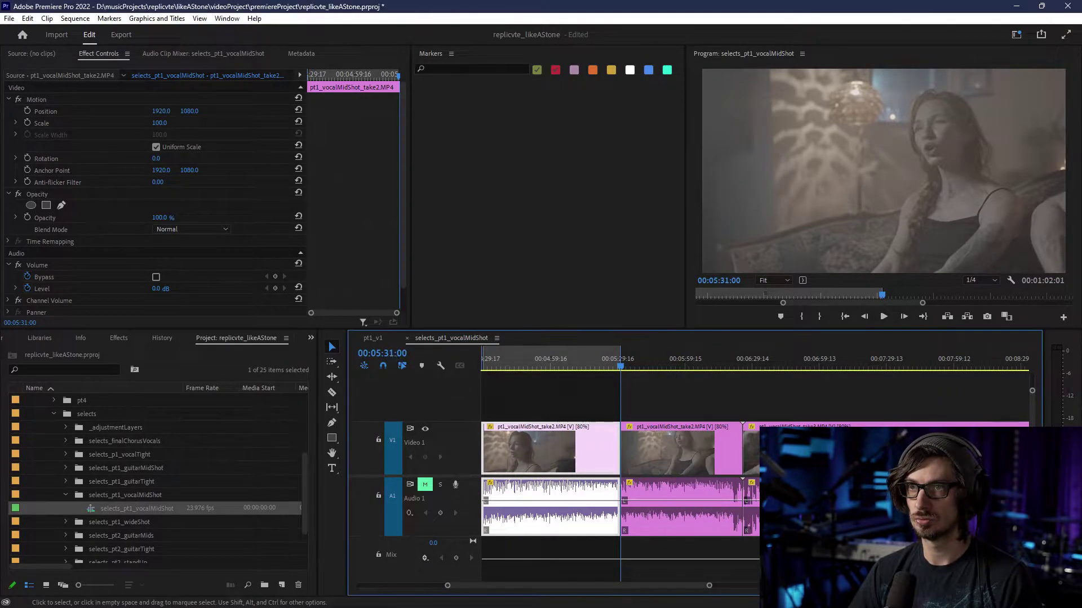
pyautogui.press('BackSpace')
pyautogui.write('6')
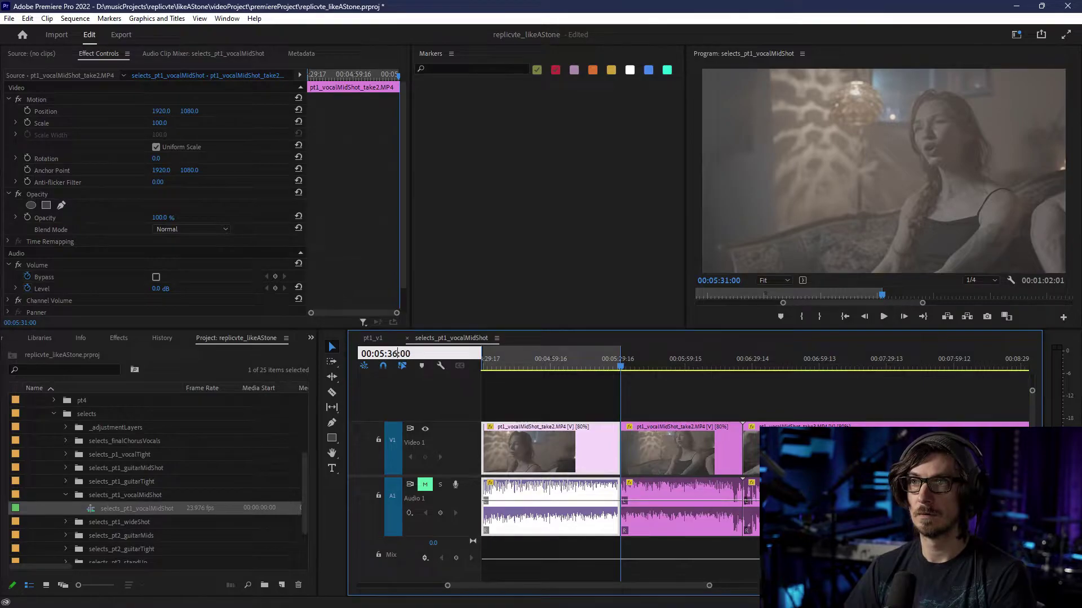
pyautogui.press('Return')
pyautogui.press('i')
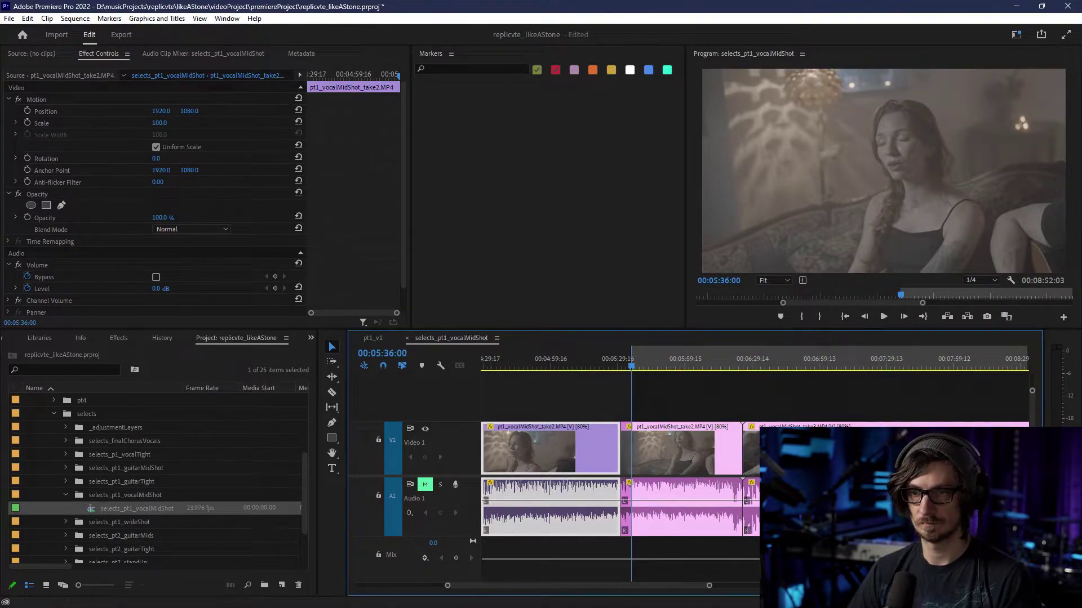
pyautogui.click(387, 354)
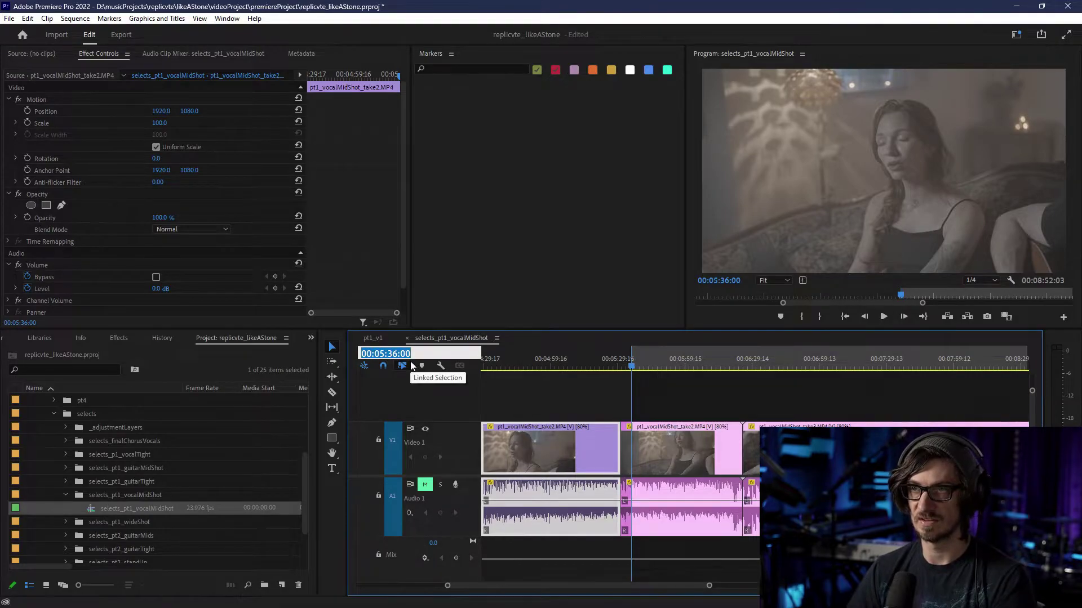
pyautogui.write('00:06')
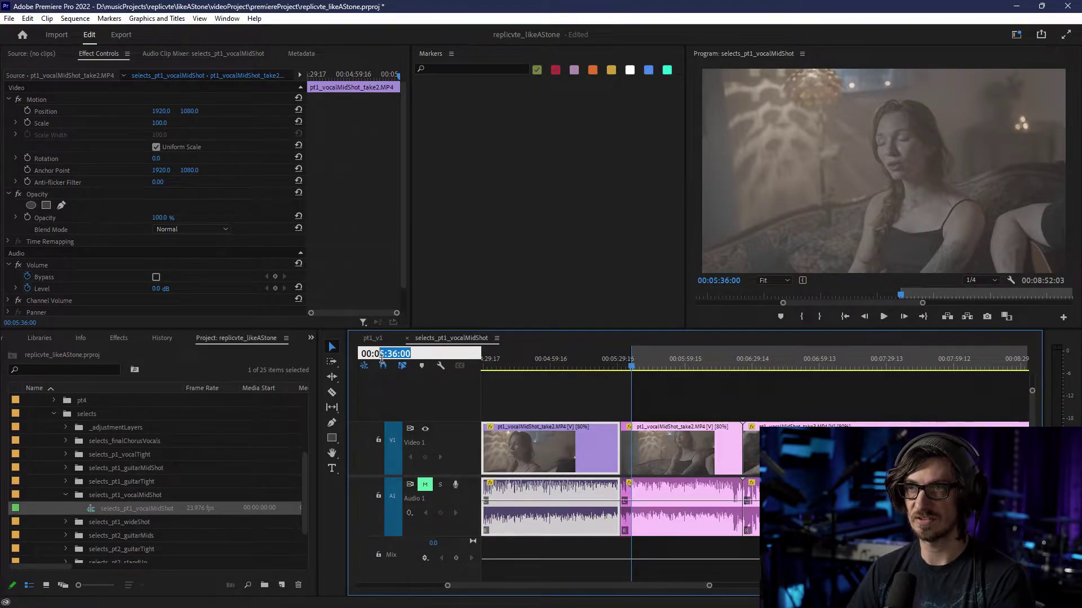
pyautogui.press('Return')
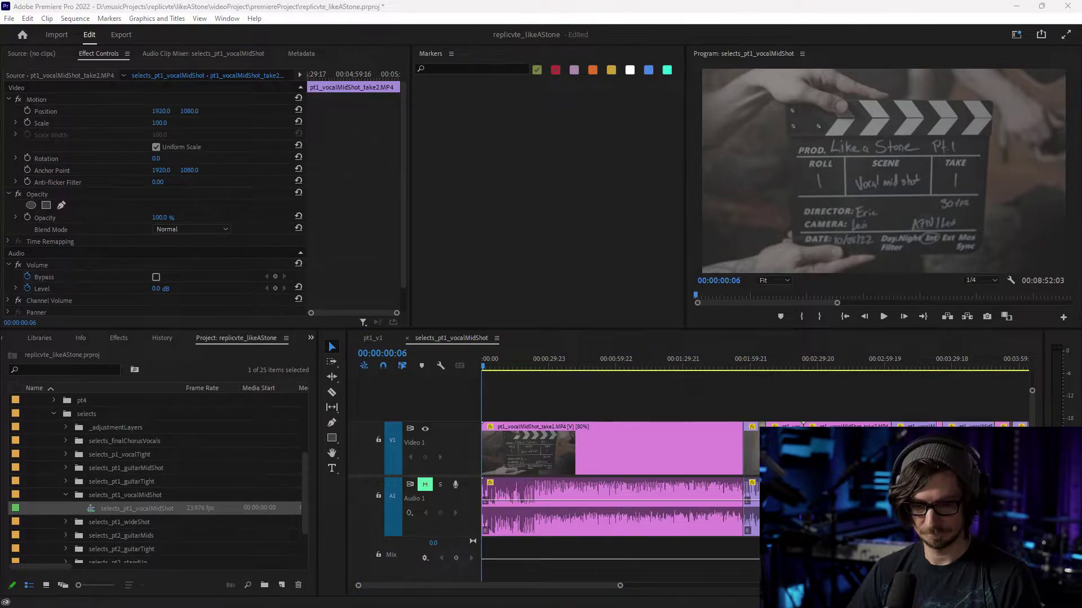
# - Move the playhead to 00:06:00:00 and mark the out point there
pyautogui.click(375, 354)
pyautogui.write('60000')
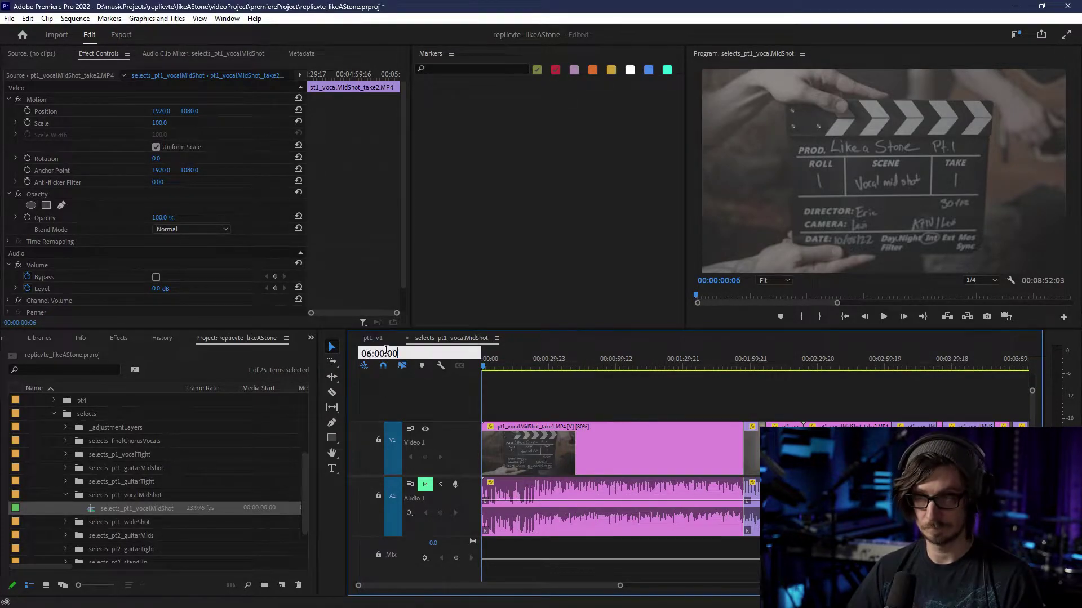
pyautogui.press('Return')
pyautogui.press('o')
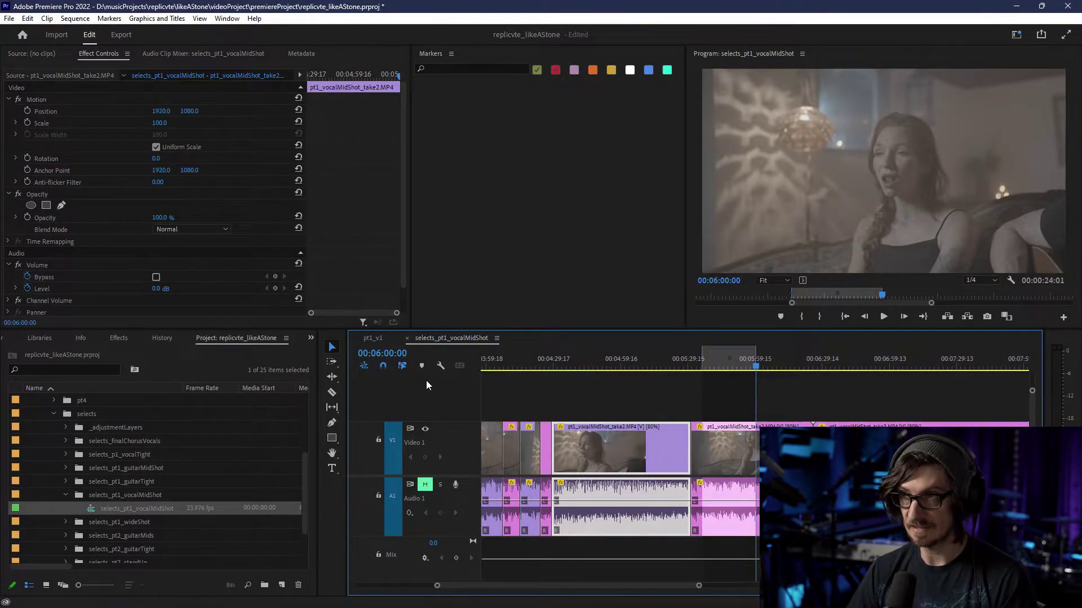
# - Split the take 2 clip with the Razor tool at the 00:05:36:00 in point and the 00:06:00:00 out point
pyautogui.press('c')
pyautogui.click(706, 449)
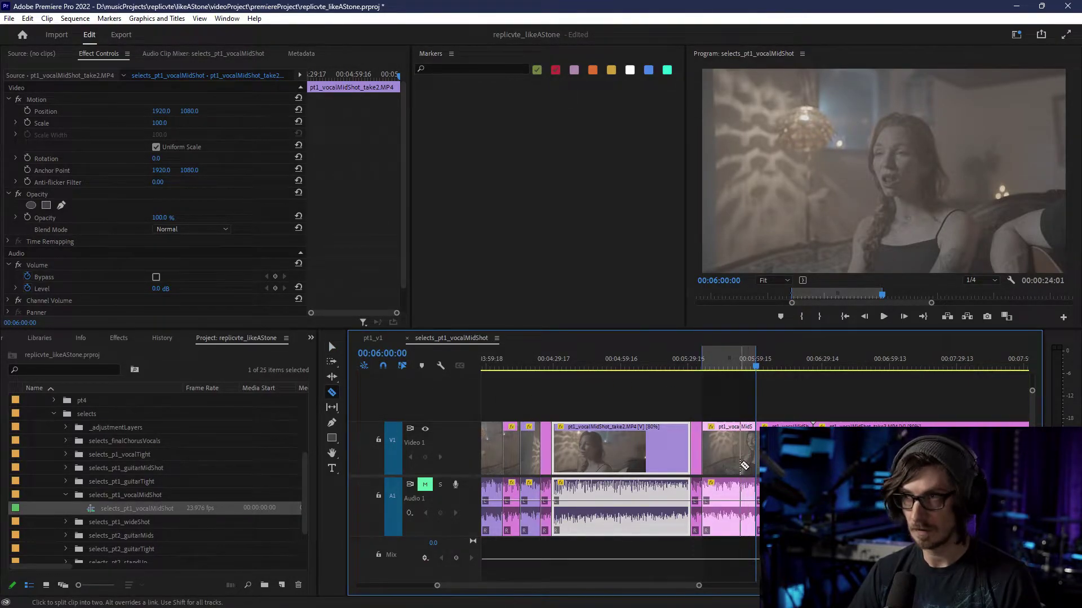
pyautogui.press('v')
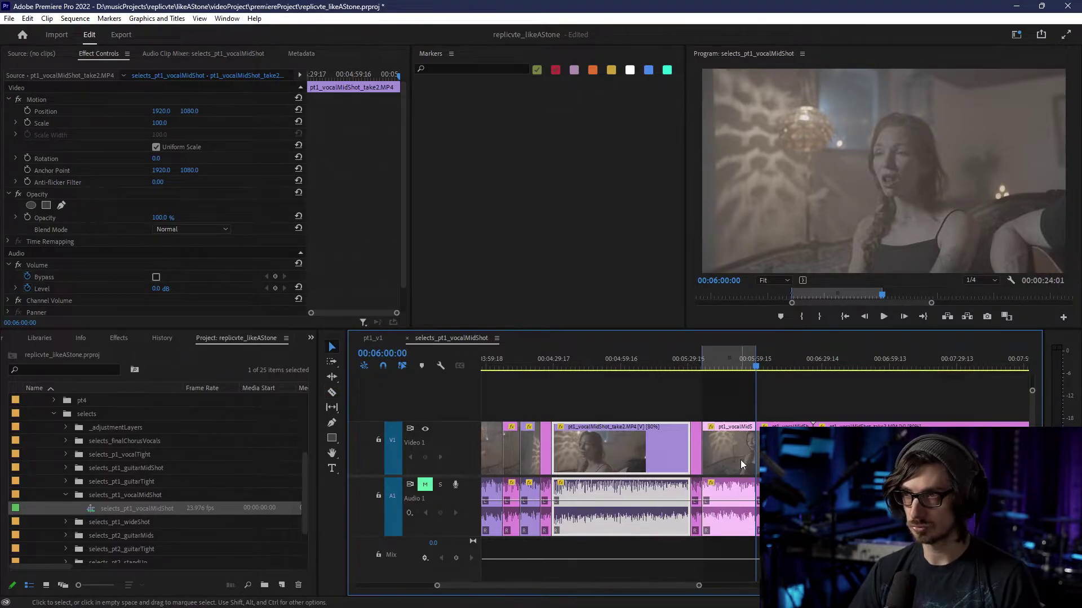
# - Assign the Violet label colour to the take 2 segment between 00:05:36:00 and 00:06:00:00
pyautogui.rightClick(741, 464)
pyautogui.moveTo(811, 314)
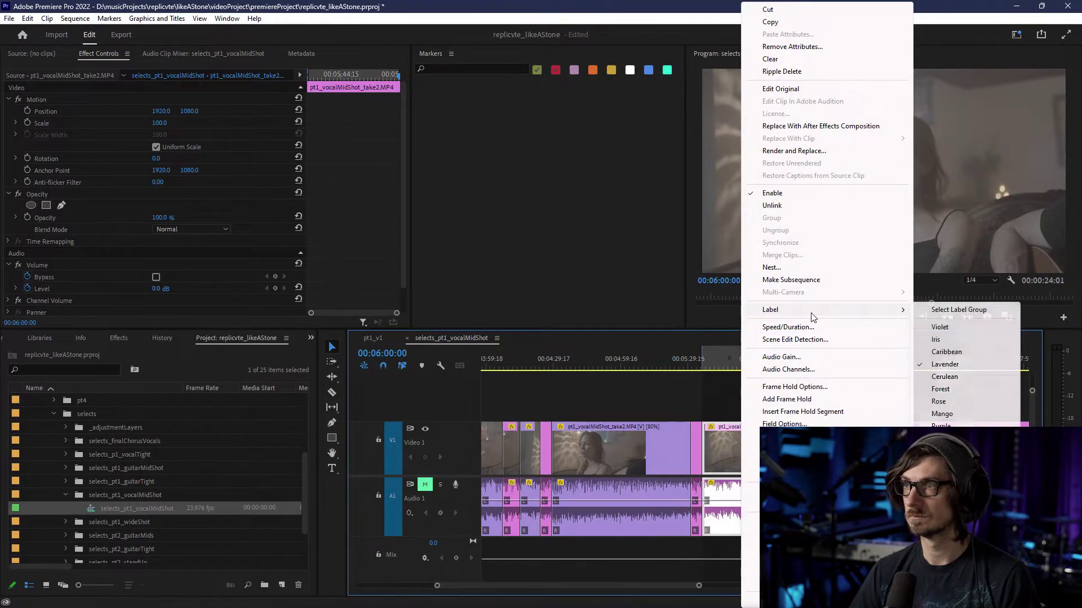
pyautogui.click(963, 328)
pyautogui.scroll(-2, 653, 477)
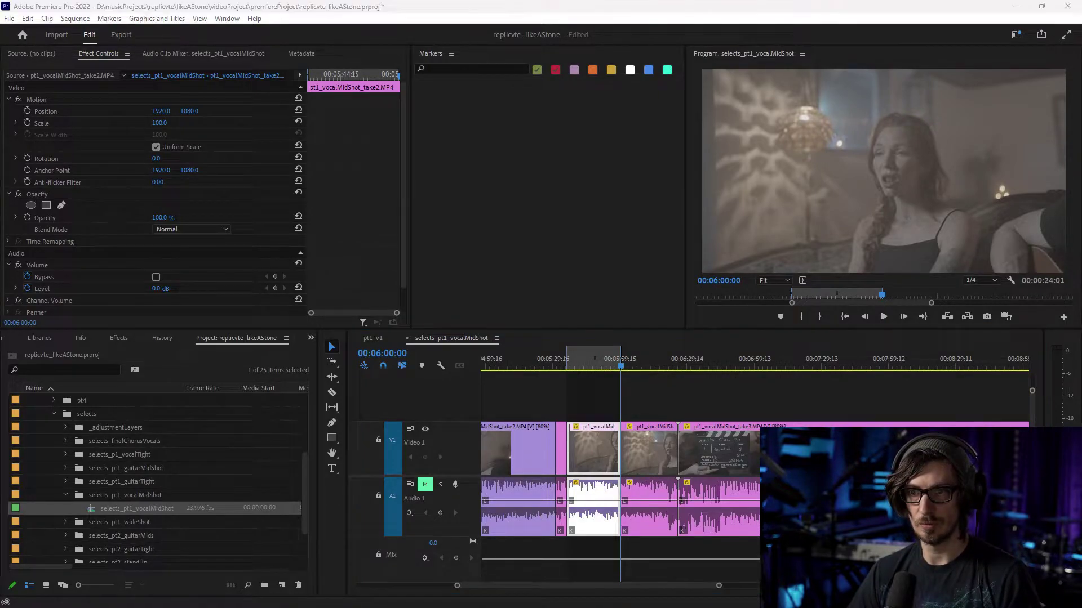
# - Mark an in point at 00:06:08:00 and an out point at 00:06:14:00 in the selects sequence
pyautogui.click(389, 353)
pyautogui.click(390, 354)
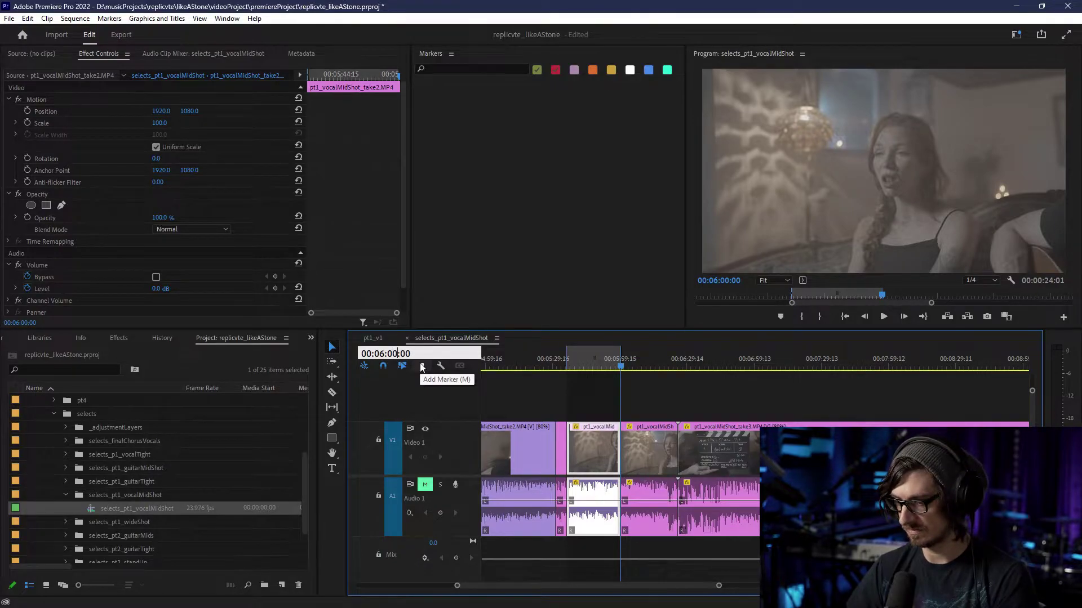
pyautogui.press('Return')
pyautogui.press('i')
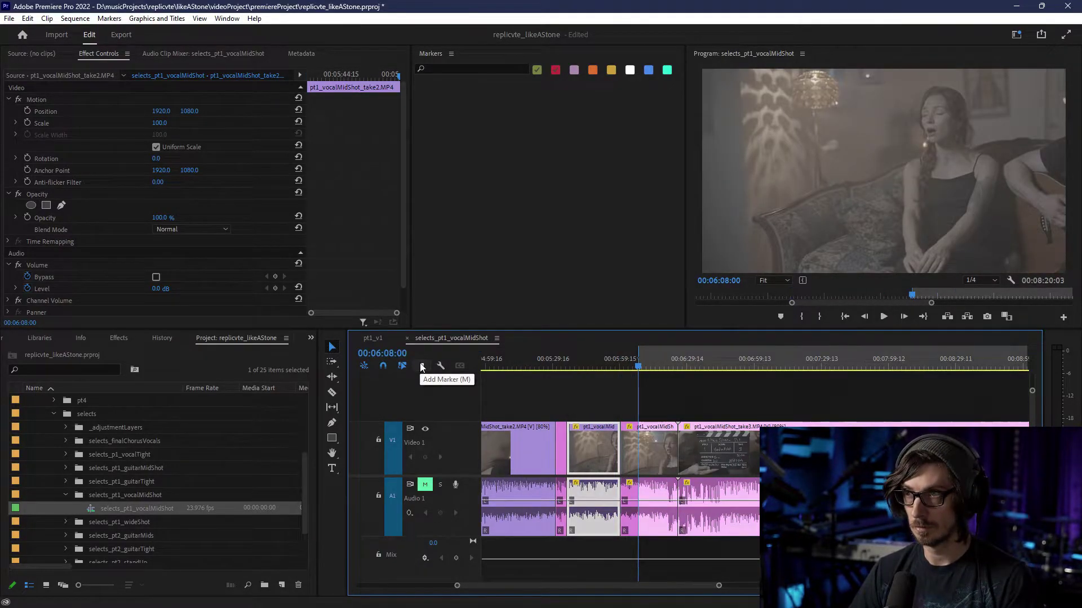
pyautogui.click(391, 353)
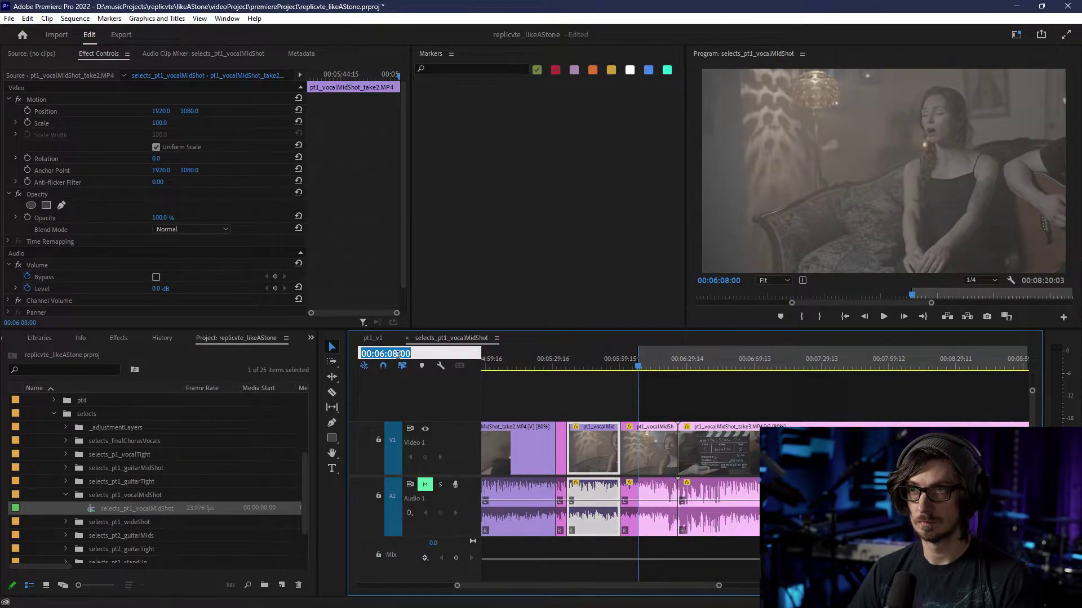
pyautogui.write('61400')
pyautogui.press('Return')
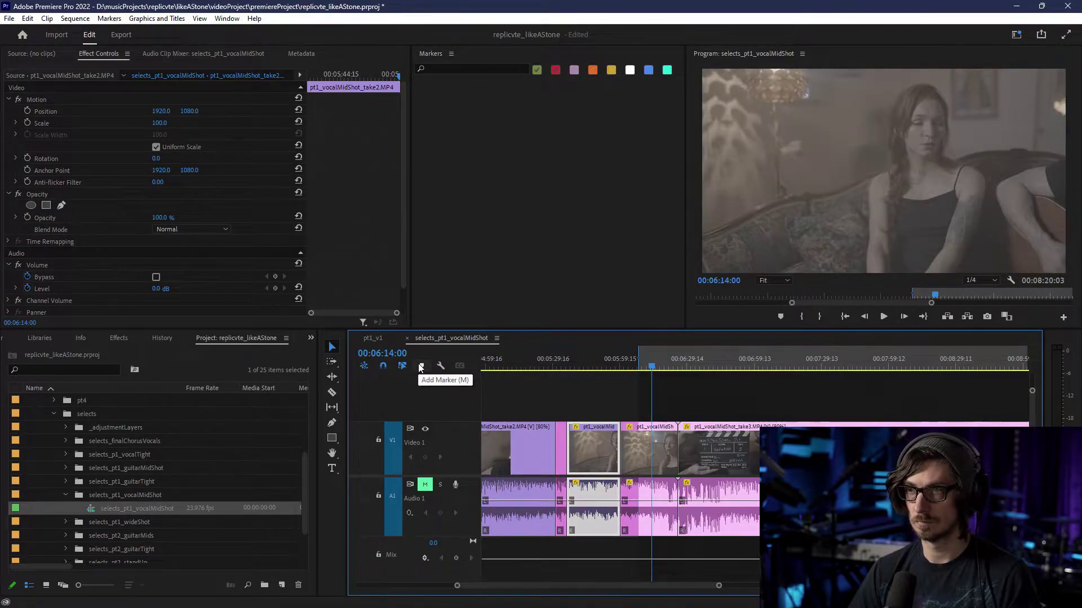
pyautogui.press('o')
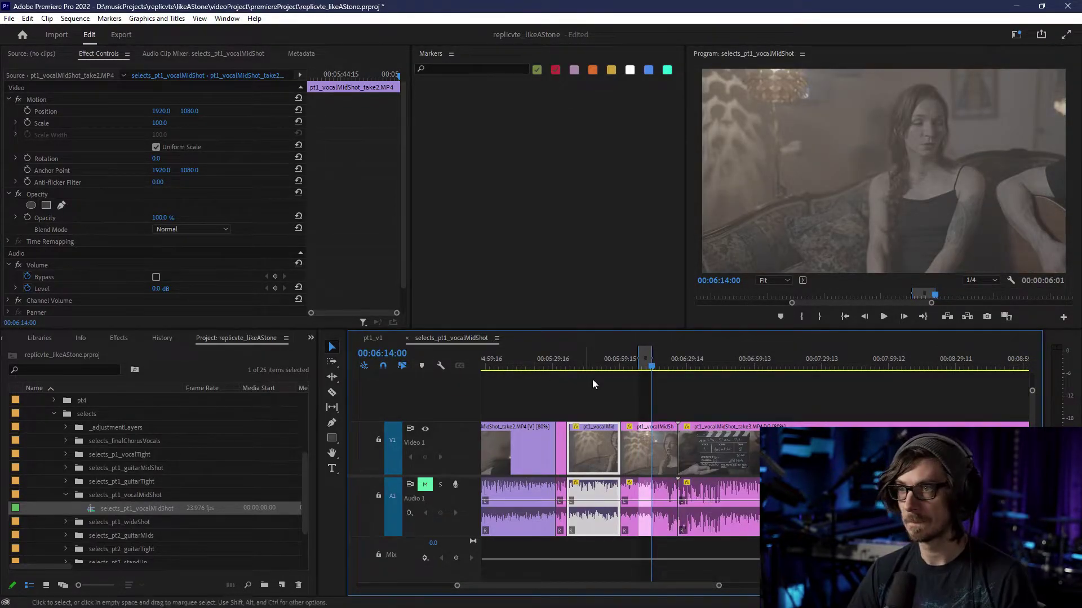
# - Split the take 2 clip with the Razor tool at the 00:06:08:00 in point and the 00:06:14:00 out point
pyautogui.press('c')
pyautogui.click(651, 445)
pyautogui.click(639, 448)
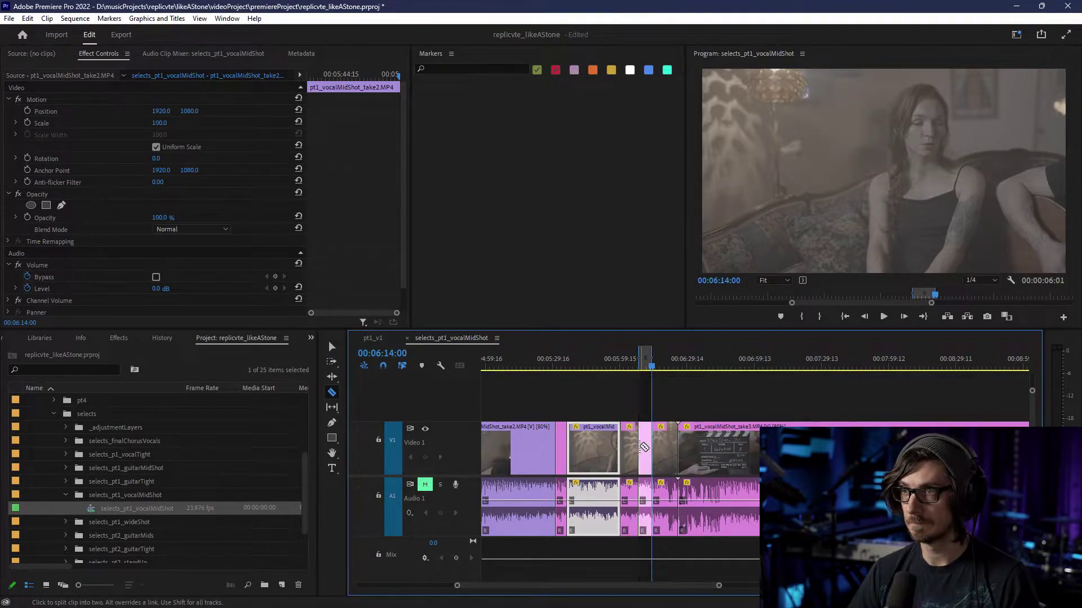
pyautogui.press('v')
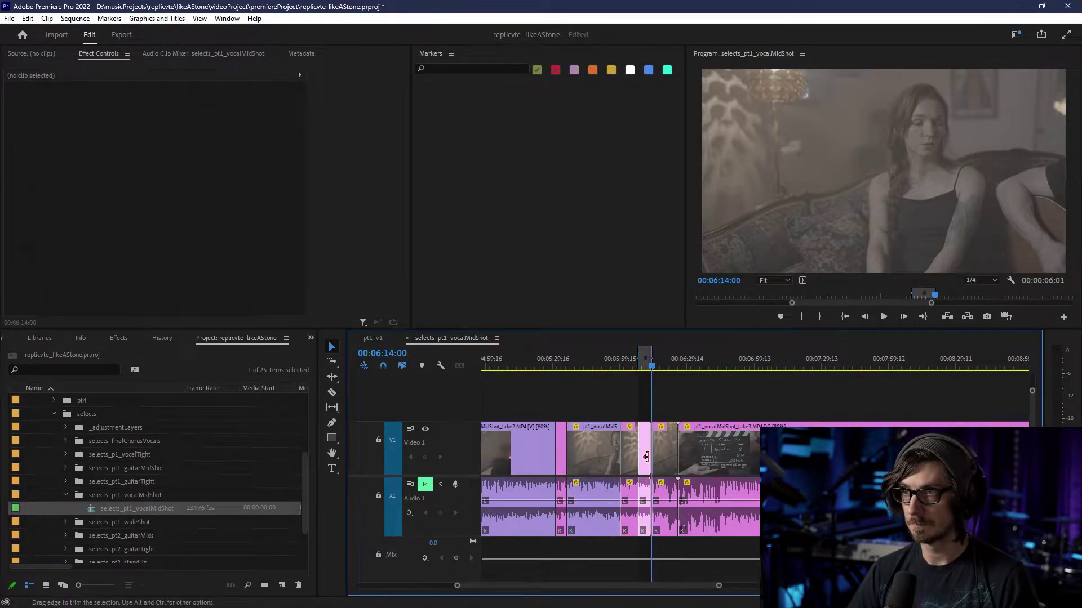
# - Assign the Violet label colour to the take 2 segment between 00:06:08:00 and 00:06:14:00
pyautogui.rightClick(647, 458)
pyautogui.click(647, 404)
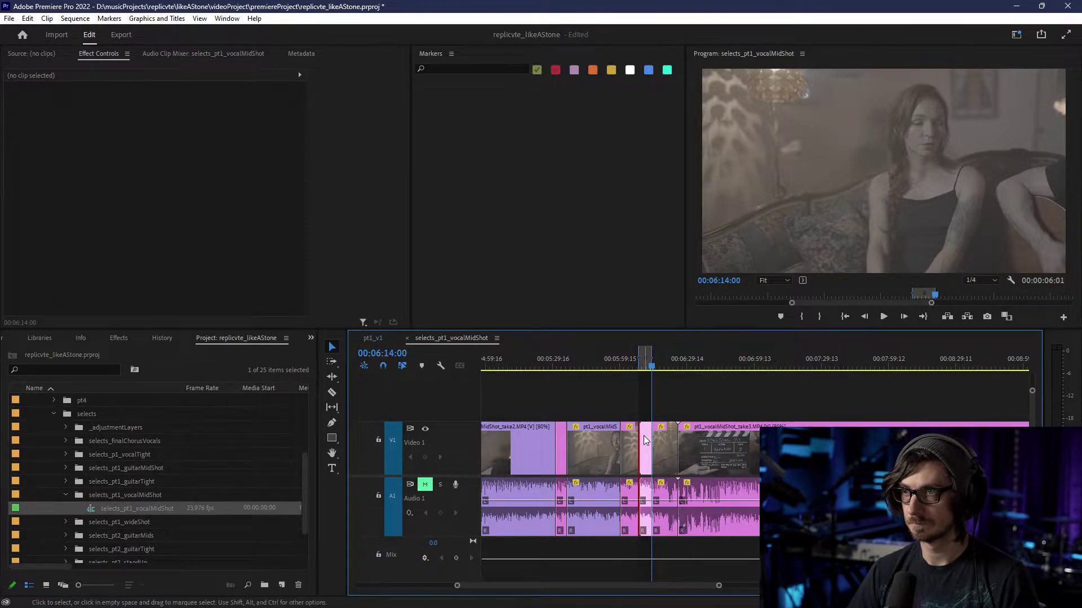
pyautogui.scroll(2, 644, 442)
pyautogui.rightClick(650, 447)
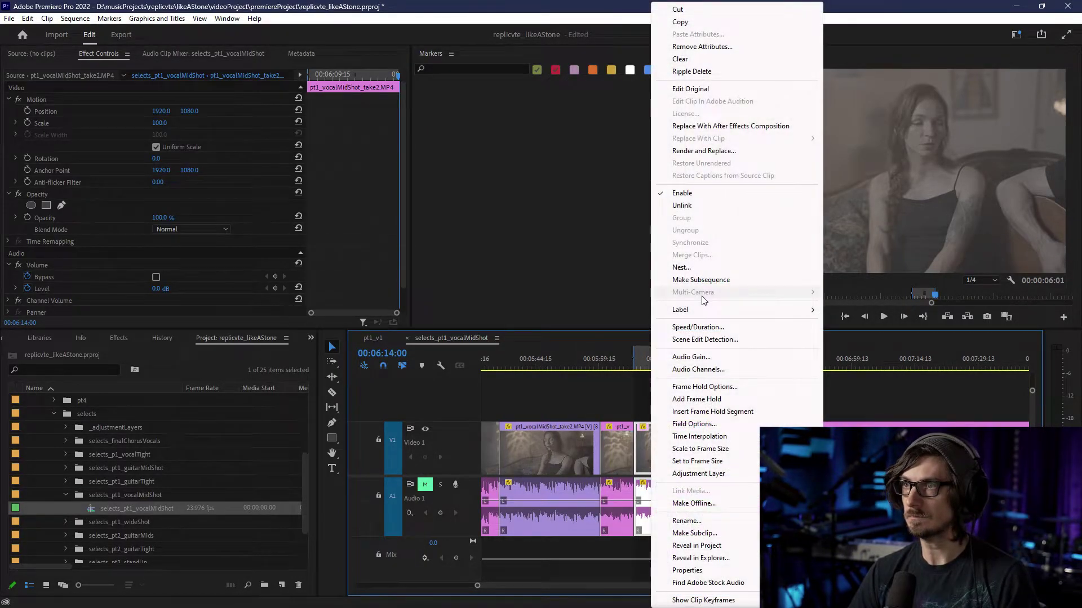
pyautogui.moveTo(703, 309)
pyautogui.click(899, 328)
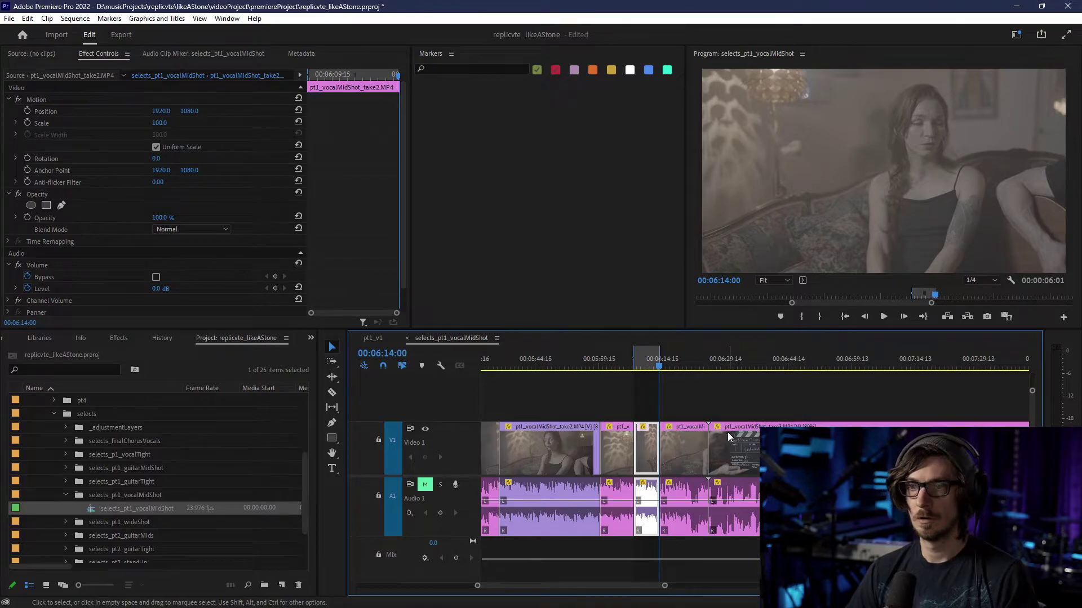
# - Scrub from the end of the take 2 clip into the opening of take 3 to examine the footage
pyautogui.click(699, 366)
pyautogui.moveTo(701, 366); pyautogui.dragTo(810, 366)
pyautogui.click(708, 450)
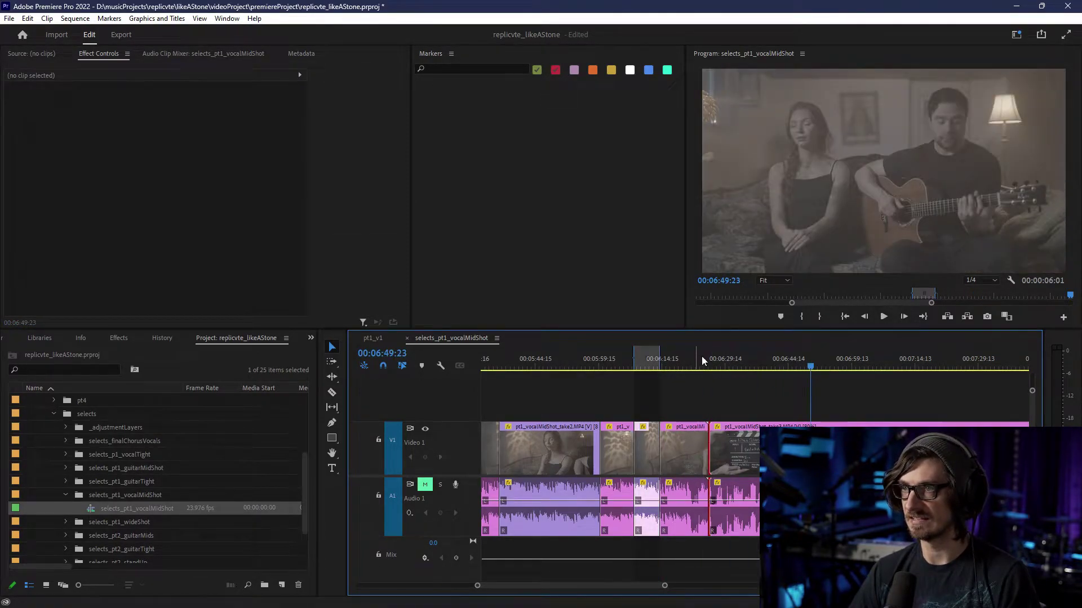
pyautogui.click(800, 361)
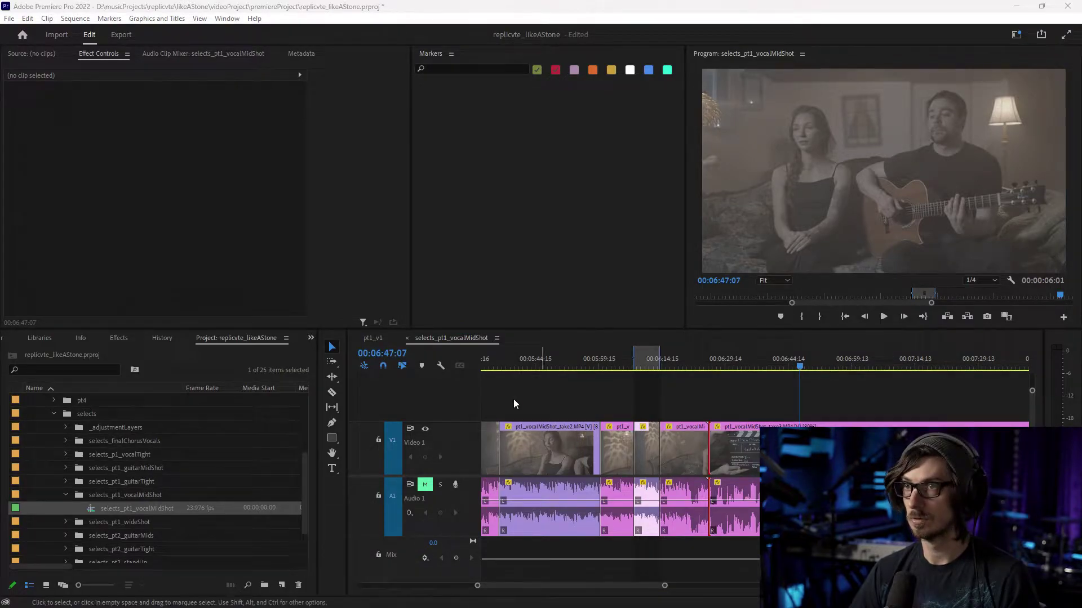
# - Mark an in point at 00:07:20:00 and an out point at 00:07:36:00 in the selects sequence
pyautogui.click(400, 354)
pyautogui.write('72000')
pyautogui.press('Return')
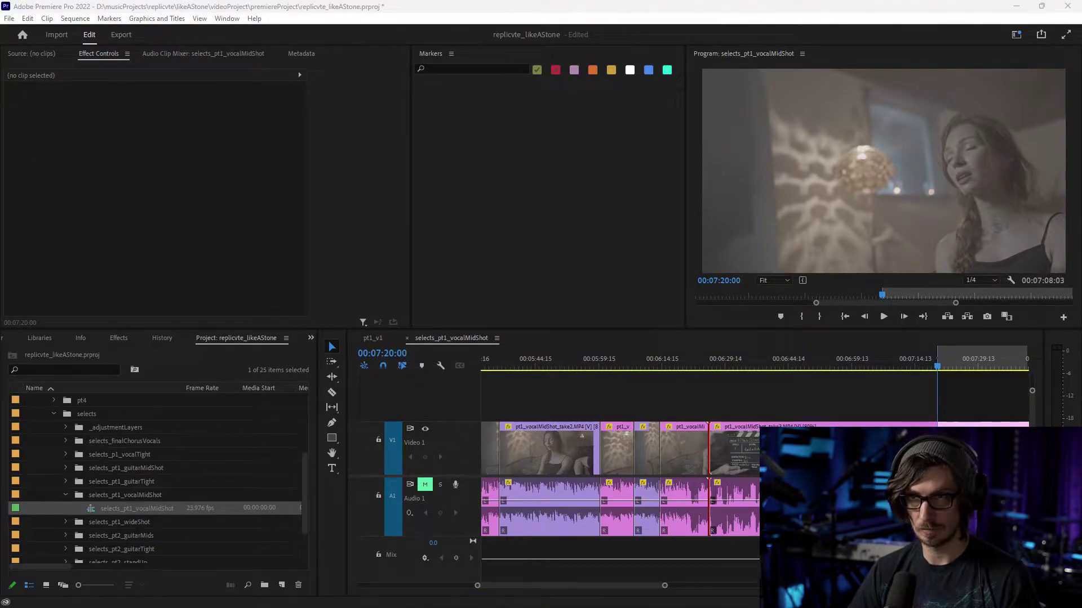
pyautogui.click(378, 373)
pyautogui.write('73600')
pyautogui.press('Return')
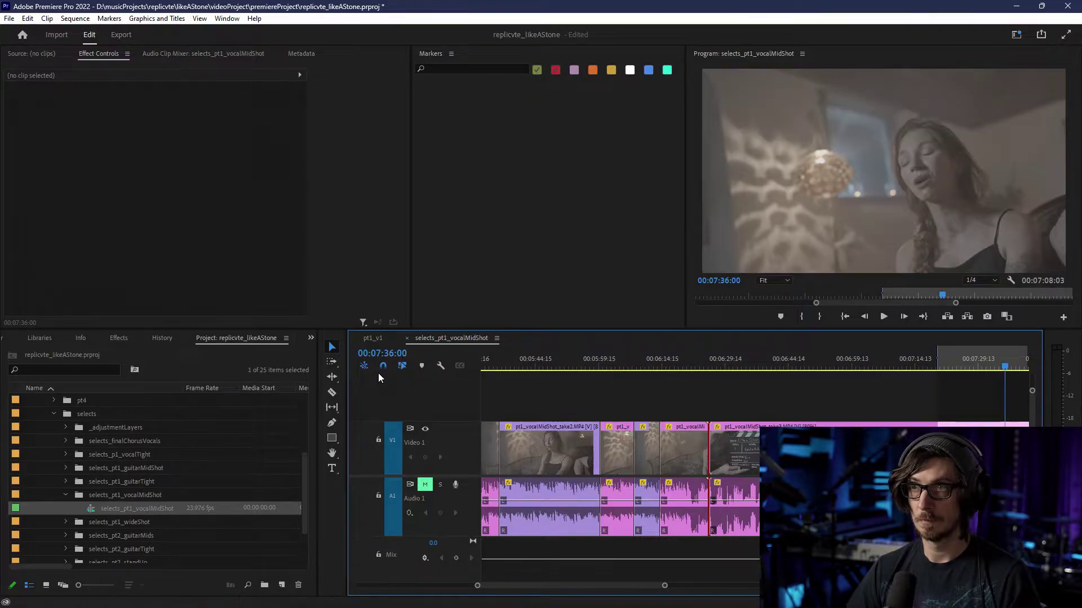
# - Split the take 3 clip at the 00:07:20:00 and 00:07:36:00 points and assign the Violet label colour to the segment between them
pyautogui.press('c')
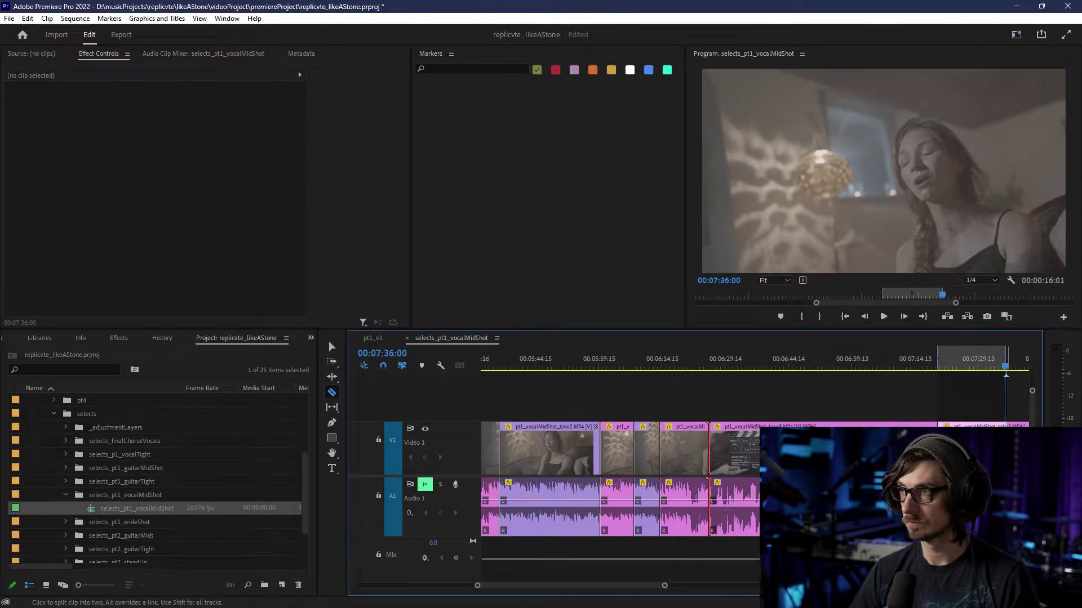
pyautogui.press('v')
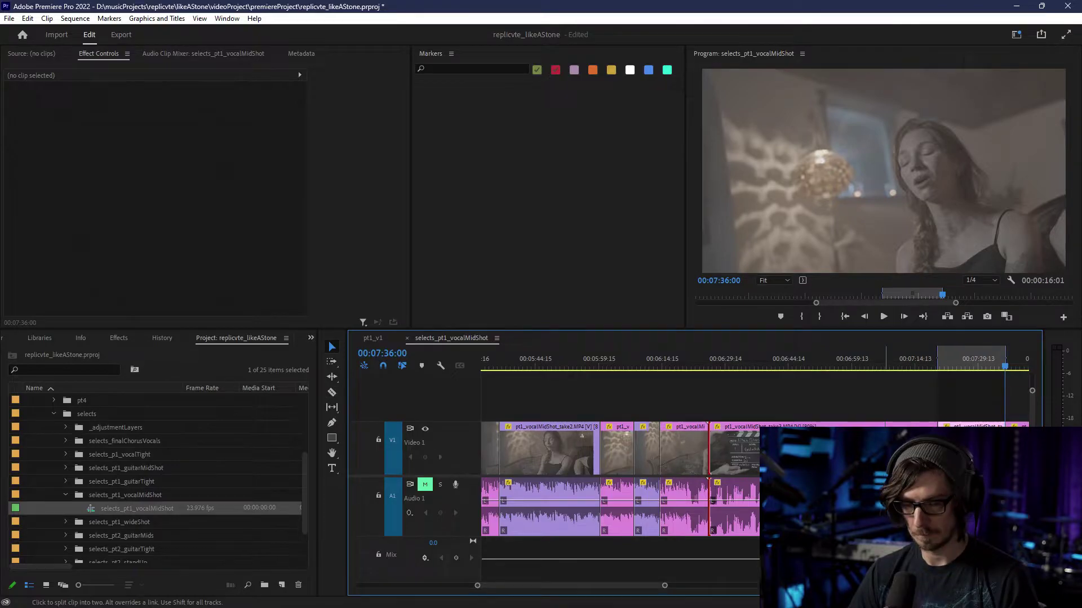
pyautogui.click(975, 430)
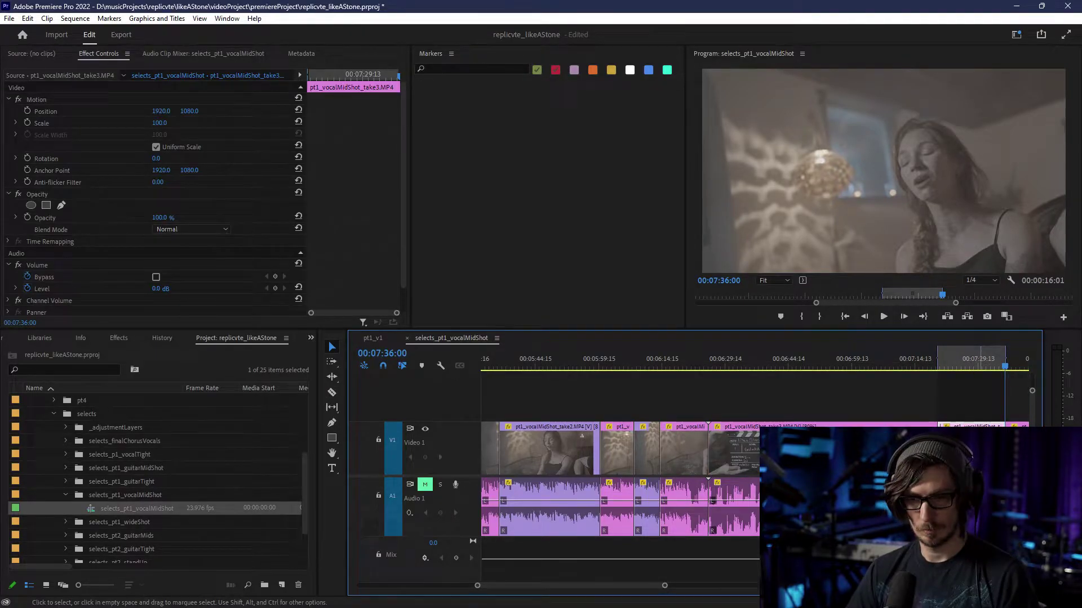
pyautogui.rightClick(975, 429)
pyautogui.moveTo(962, 310)
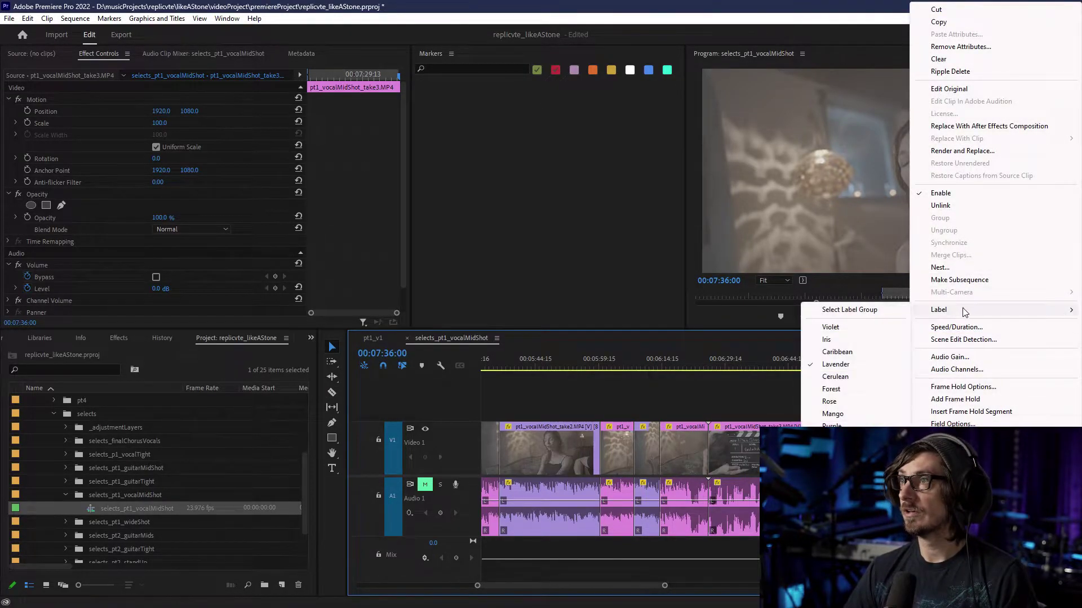
pyautogui.click(850, 330)
# - Mark an in point at 00:07:41:00 and an out point at 00:08:03:00 in the selects sequence
pyautogui.scroll(-3, 636, 495)
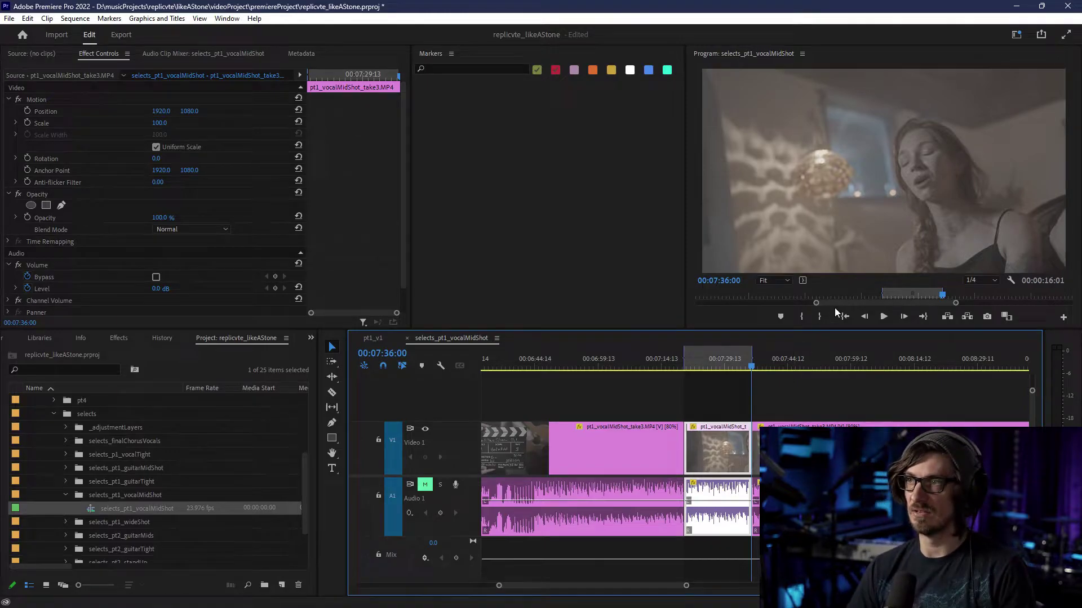
pyautogui.scroll(-3, 607, 513)
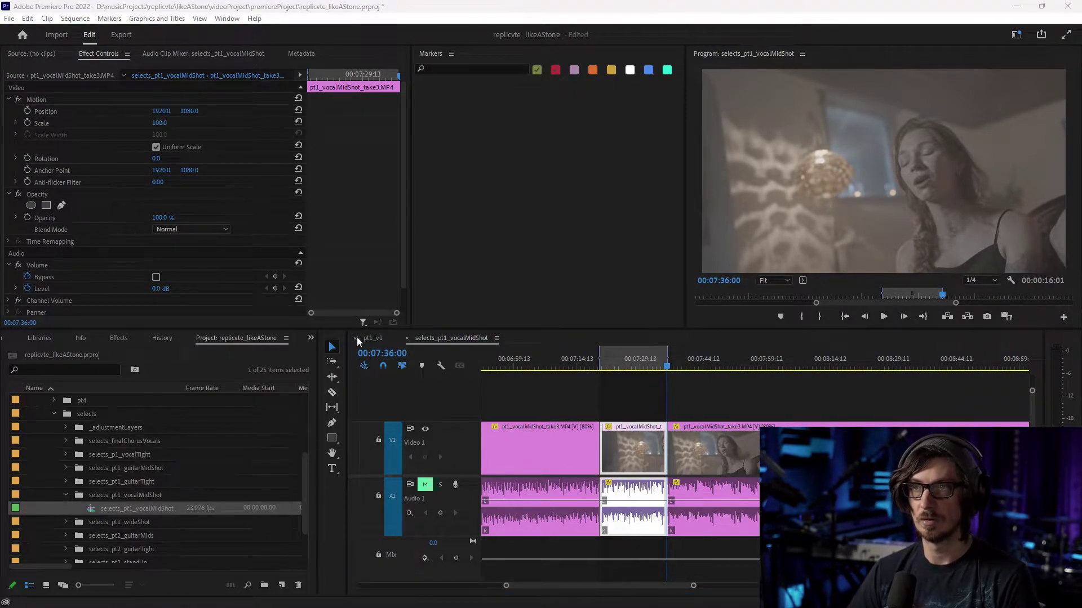
pyautogui.click(386, 354)
pyautogui.click(387, 353)
pyautogui.click(394, 352)
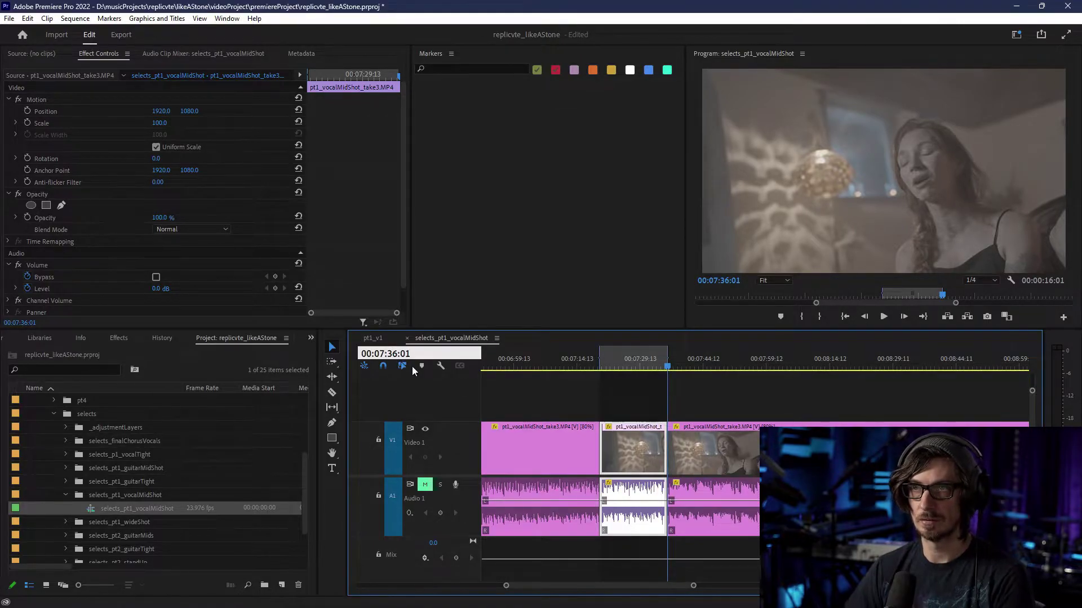
pyautogui.write('41')
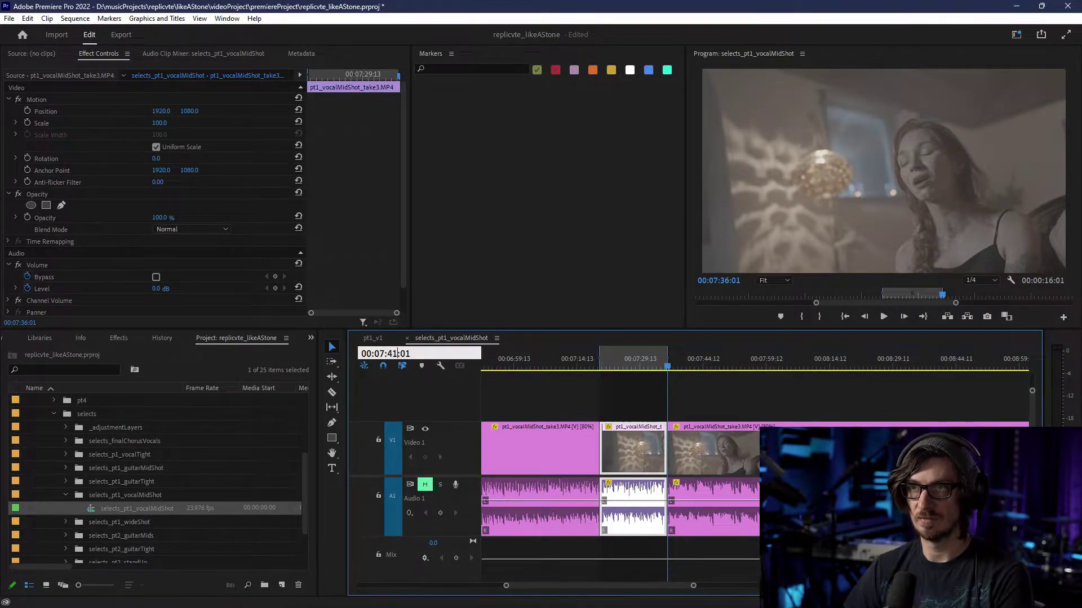
pyautogui.press('Return')
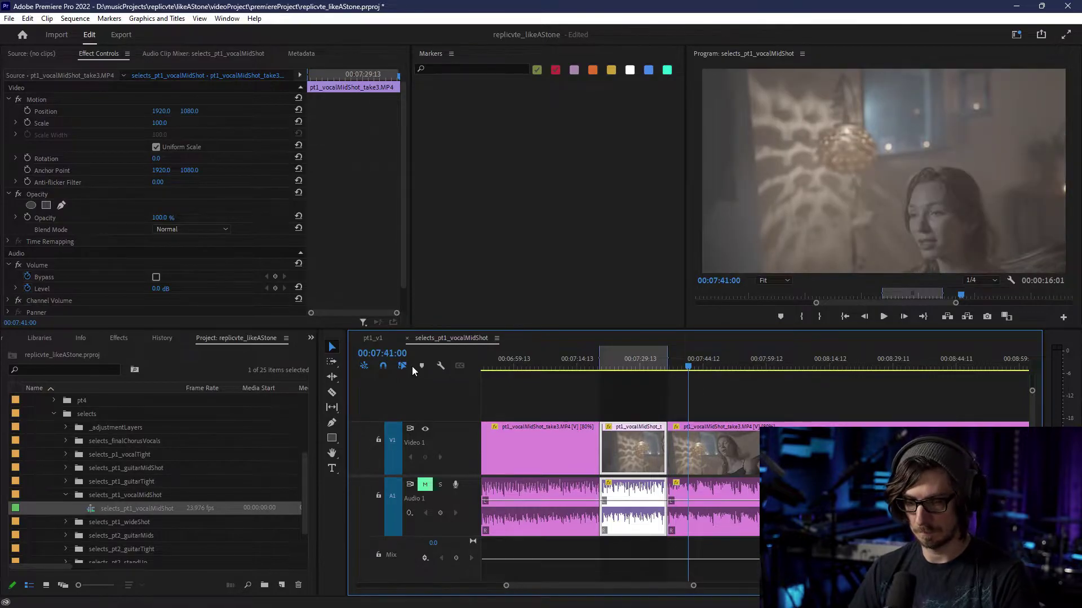
pyautogui.press('i')
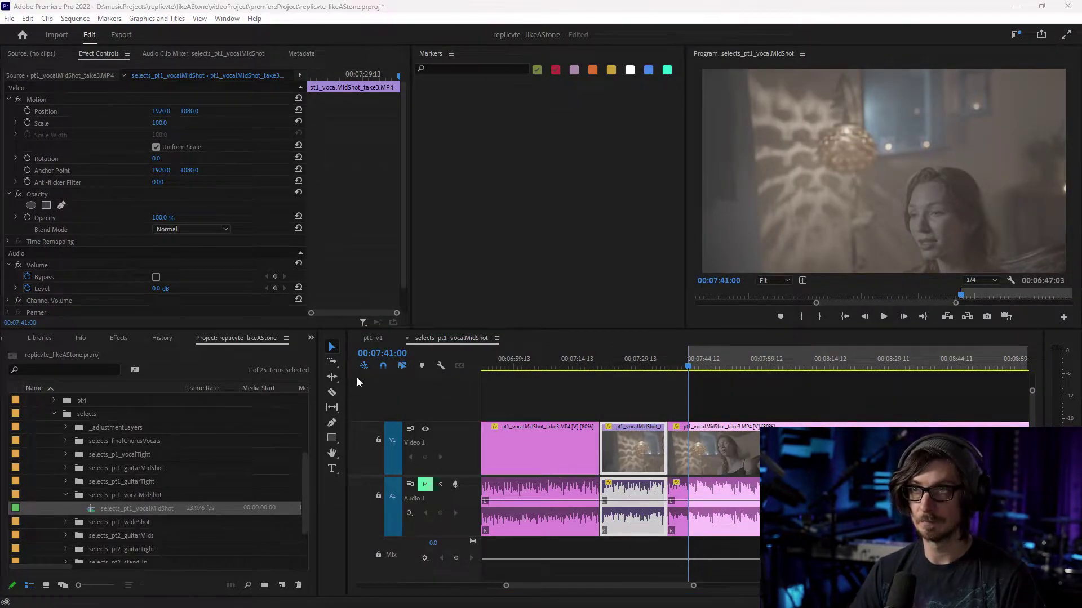
pyautogui.click(382, 353)
pyautogui.write('00:08:03:00')
pyautogui.press('Return')
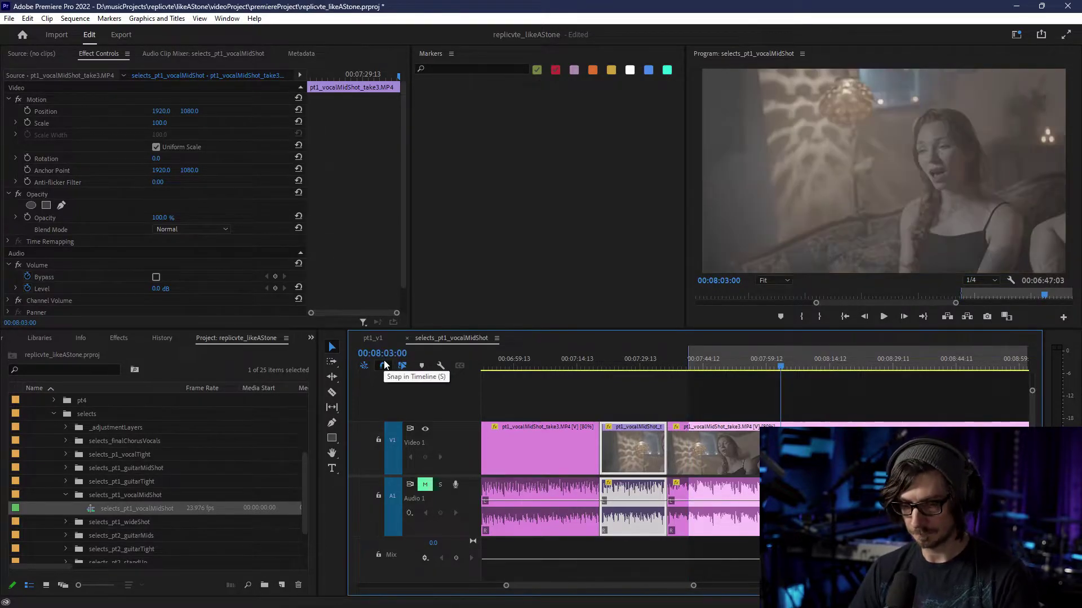
pyautogui.press('o')
# - Split the take 3 clip at the 00:07:41:00 and 00:08:03:00 points and assign the Violet label colour to the segment between them
pyautogui.press('c')
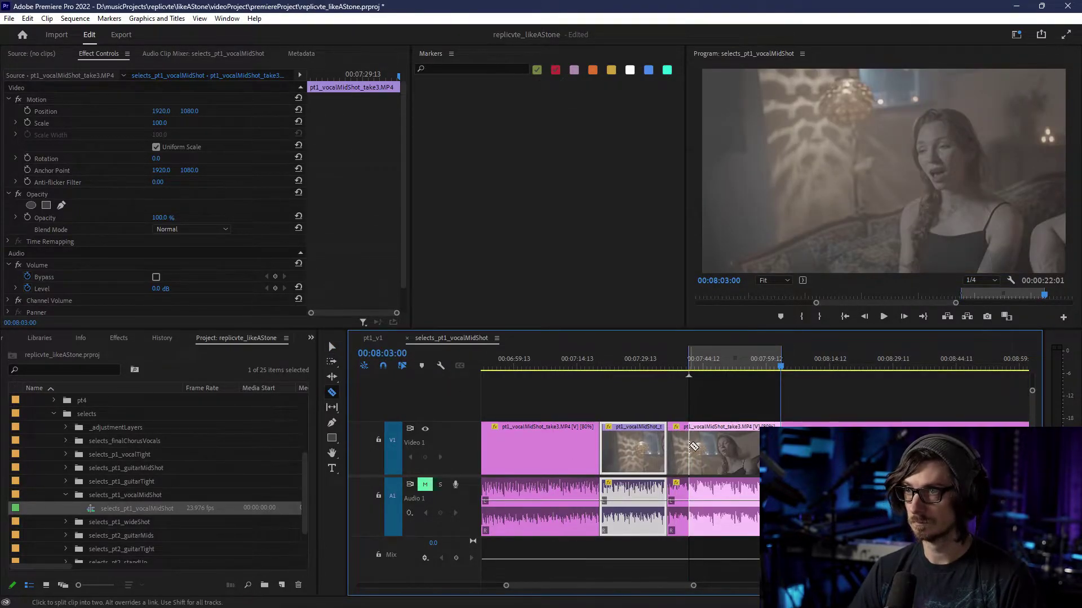
pyautogui.click(690, 446)
pyautogui.click(330, 345)
pyautogui.rightClick(729, 459)
pyautogui.moveTo(780, 313)
pyautogui.click(903, 365)
# - Mark an in point at 00:08:08:00 and an out point at 00:08:19:00 in the selects sequence
pyautogui.scroll(-5, 779, 398)
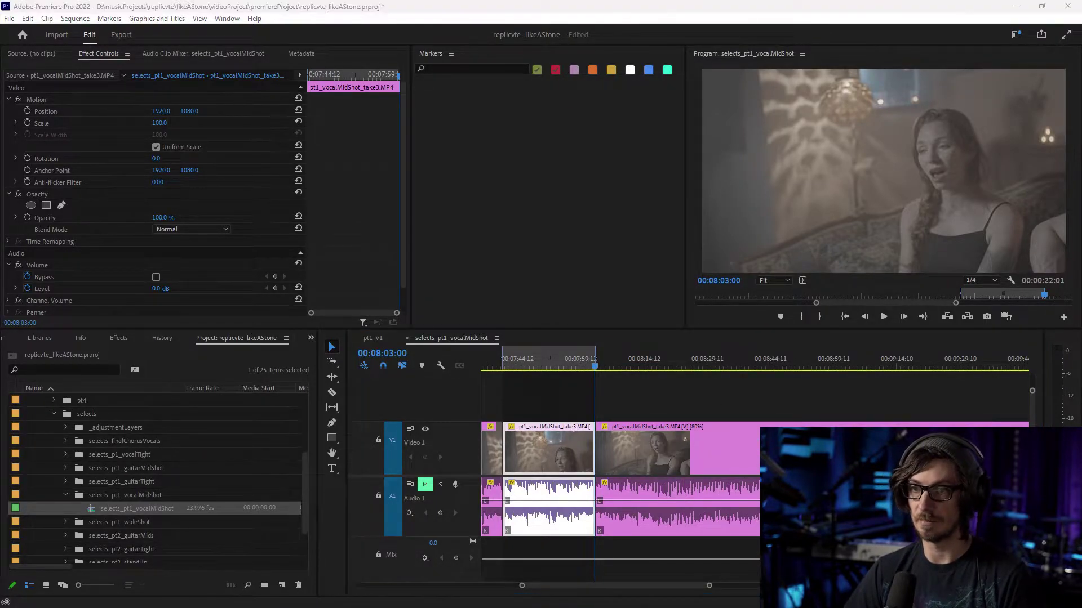
pyautogui.click(391, 353)
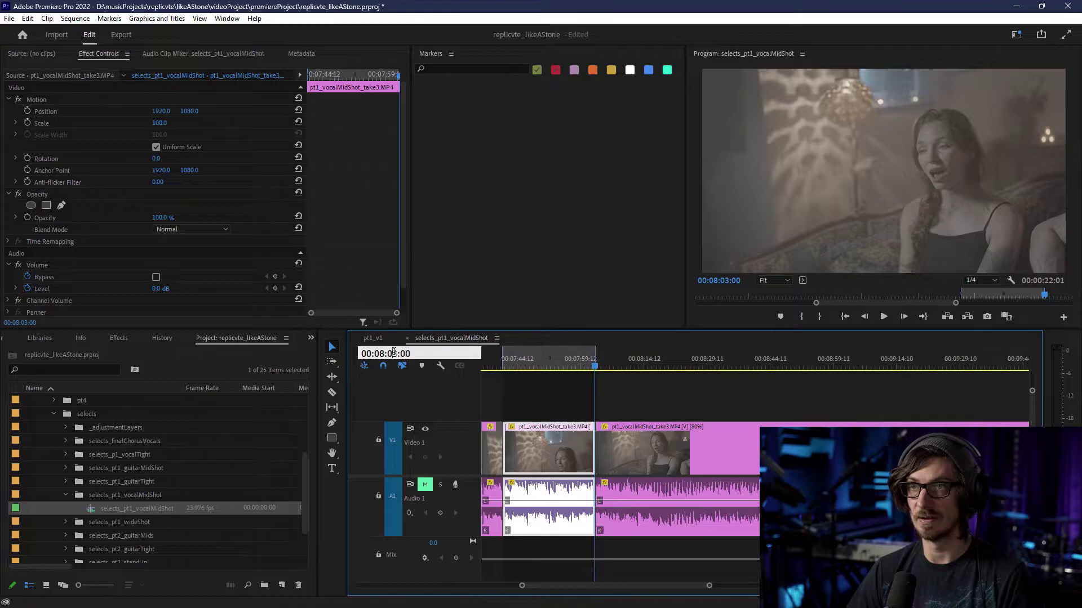
pyautogui.write('8')
pyautogui.press('Return')
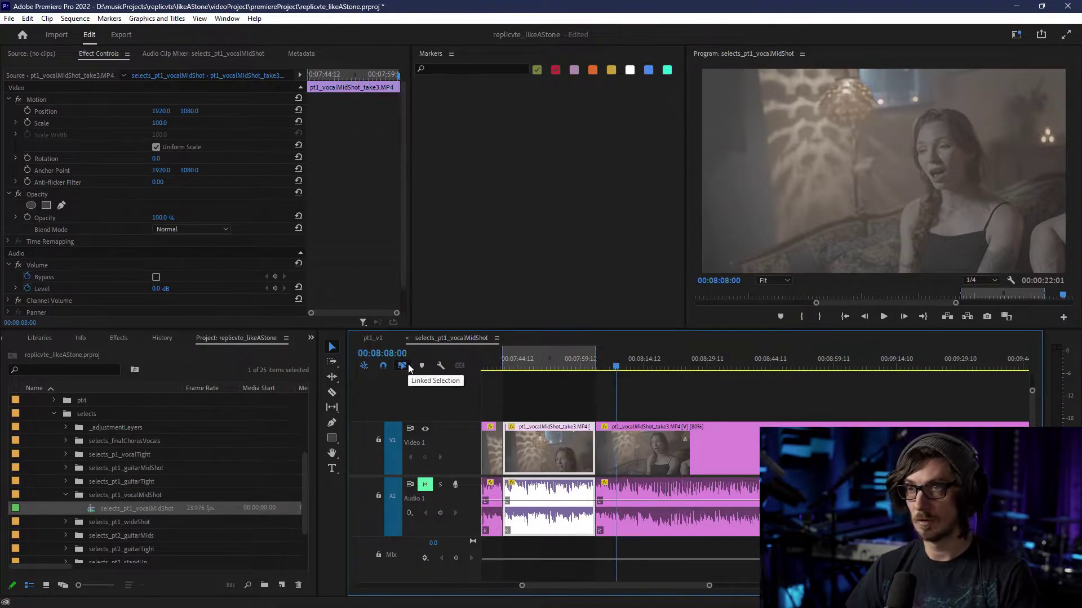
pyautogui.press('i')
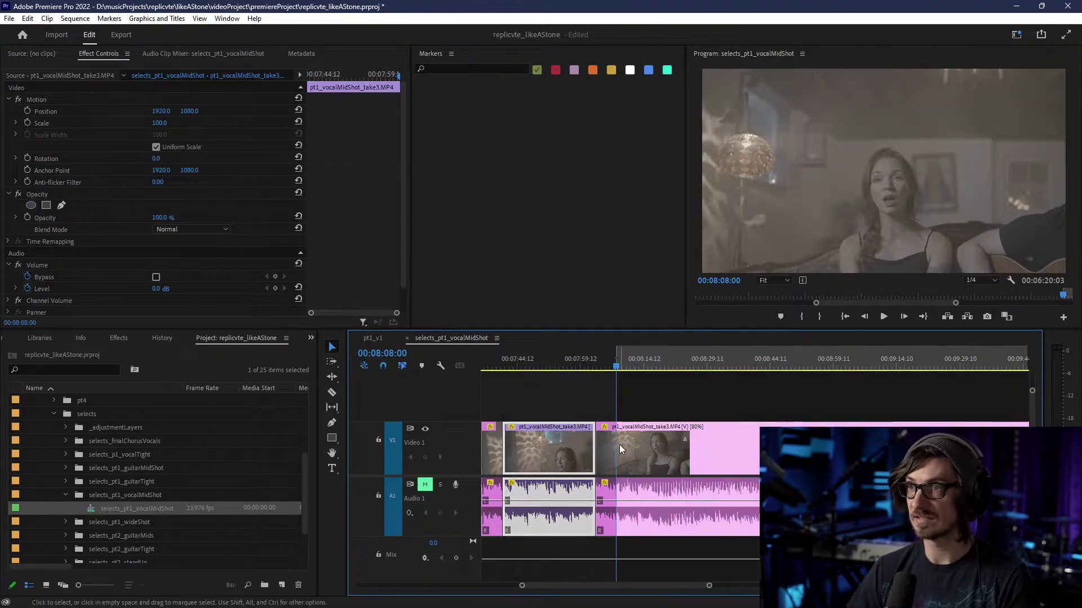
pyautogui.click(393, 355)
pyautogui.click(394, 354)
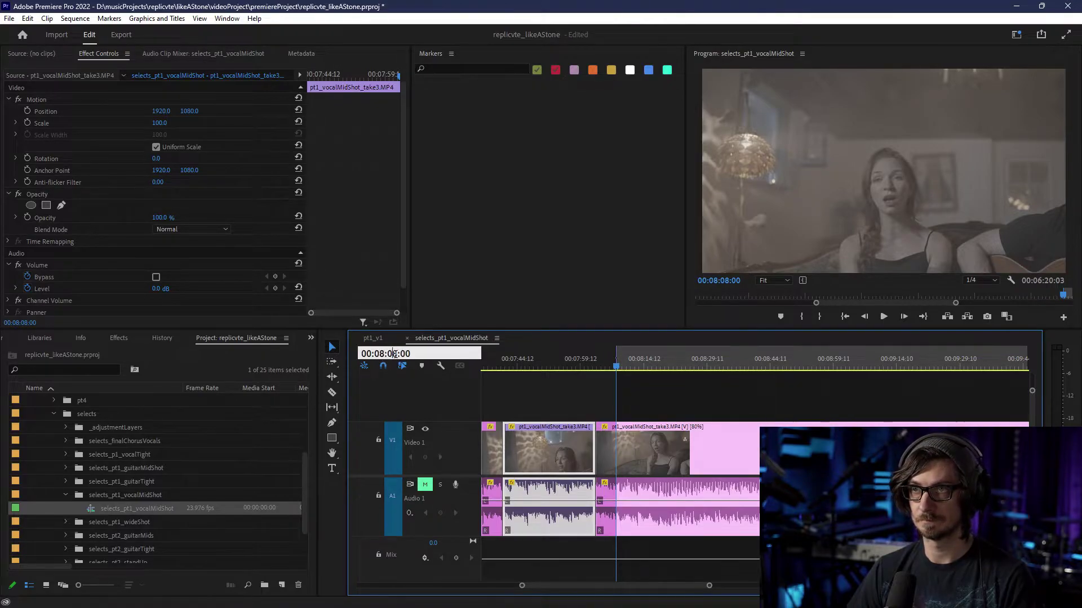
pyautogui.write('19')
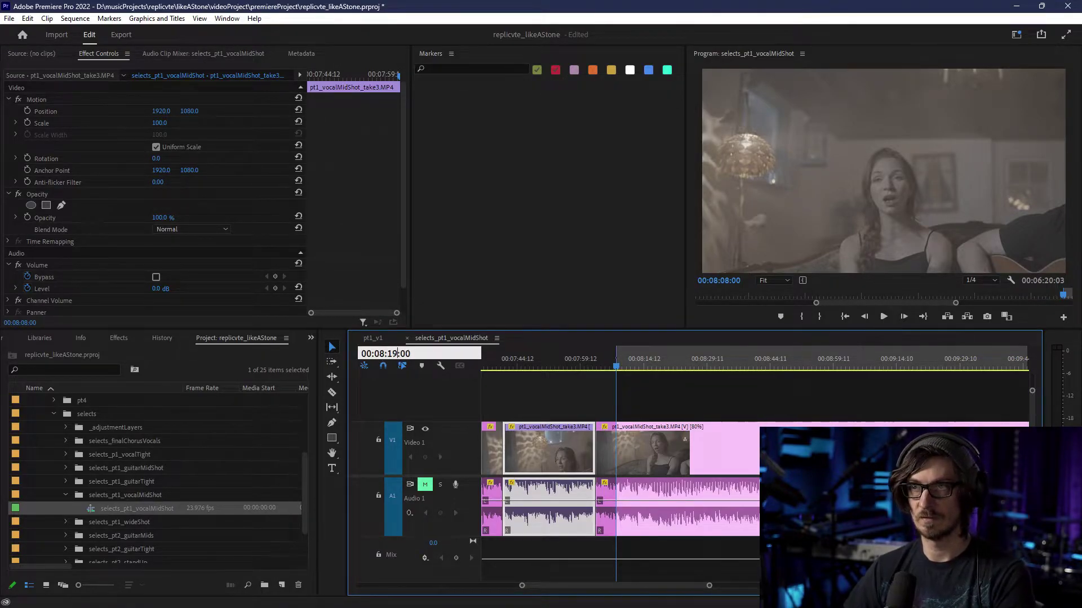
pyautogui.press('Return')
pyautogui.press('o')
# - Split the take 3 clip at the 00:08:08:00 and 00:08:19:00 points and assign the Violet label colour to the segment between them
pyautogui.press('c')
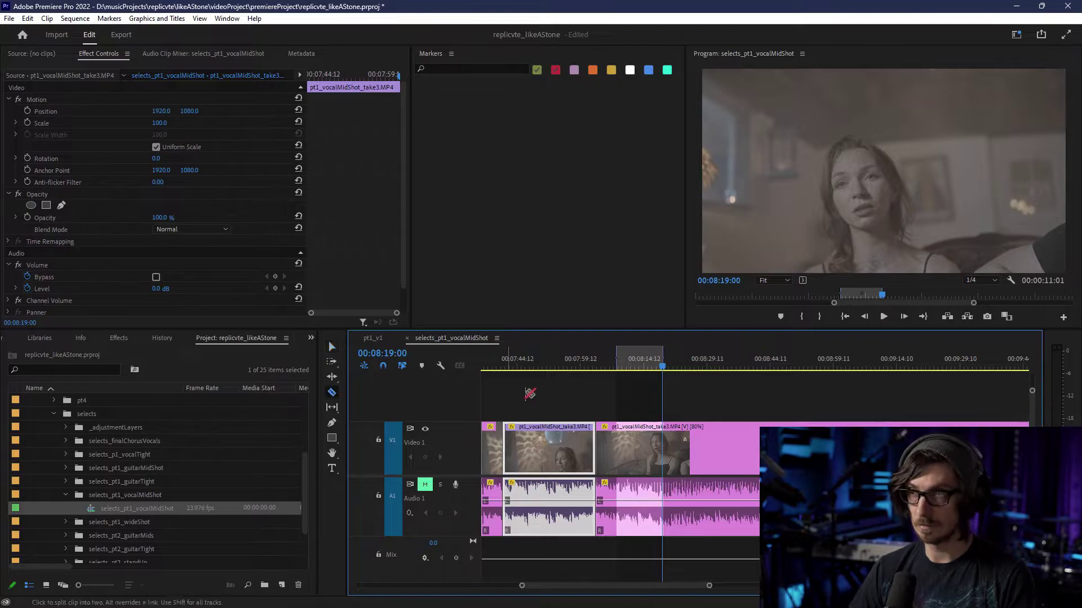
pyautogui.click(662, 444)
pyautogui.click(616, 446)
pyautogui.press('v')
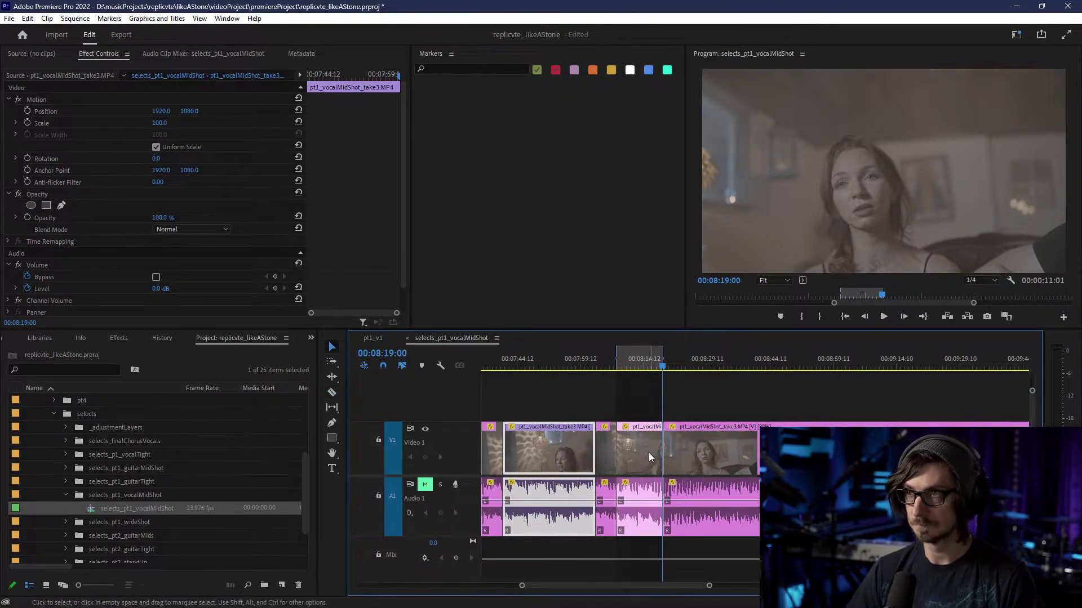
pyautogui.rightClick(648, 453)
pyautogui.moveTo(676, 310)
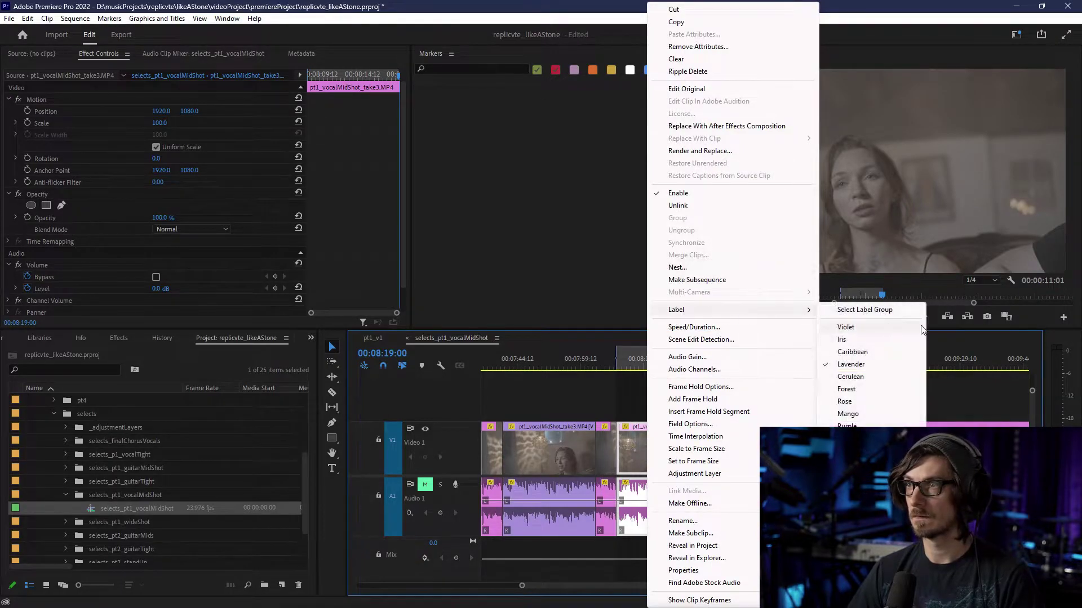
pyautogui.click(864, 327)
# - Mark an in point at 00:08:28:00 and an out point at 00:08:42:00 in the selects sequence
pyautogui.hscroll(3, 655, 458)
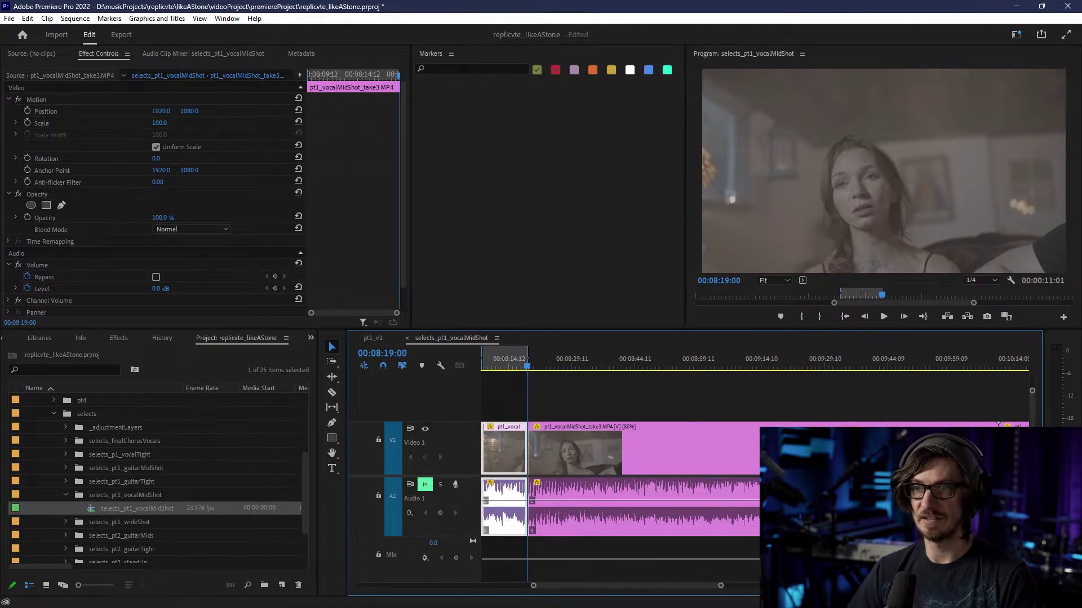
pyautogui.click(386, 353)
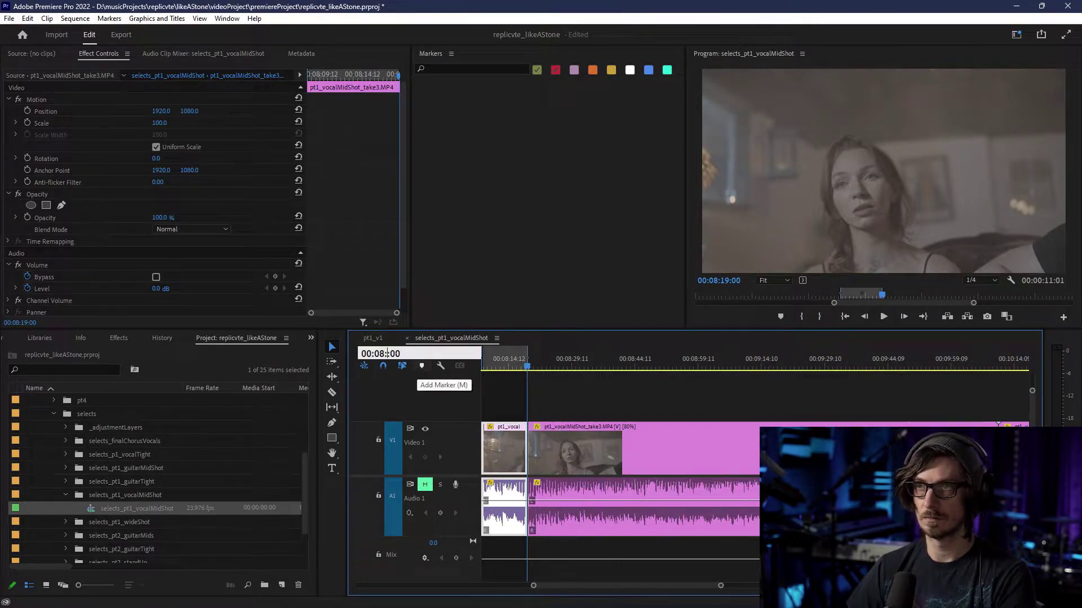
pyautogui.write('82800')
pyautogui.press('Return')
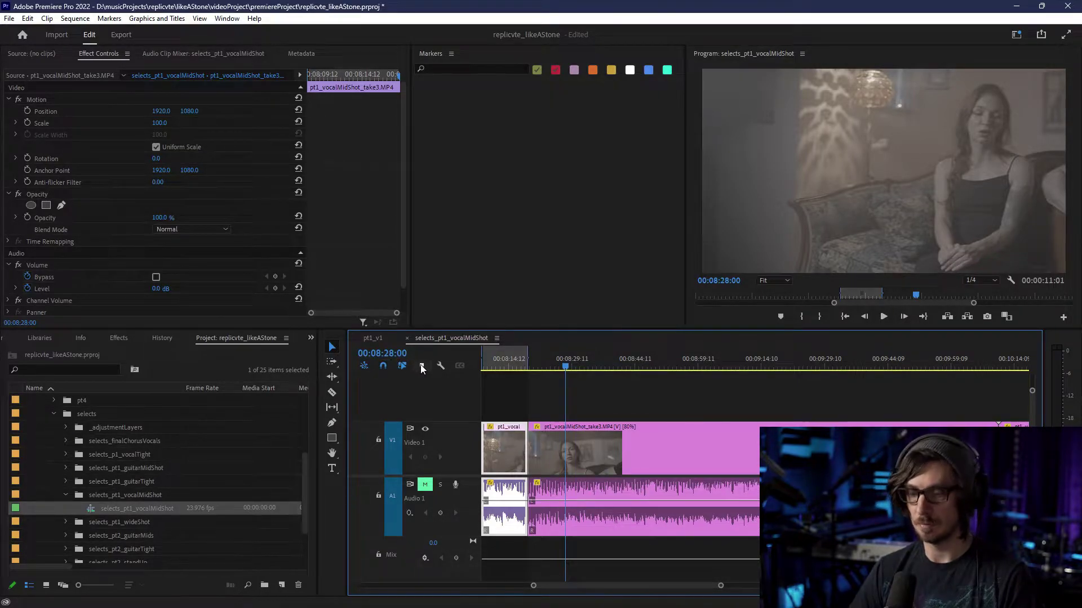
pyautogui.hotkey('ctrl', 'shift', 'x')
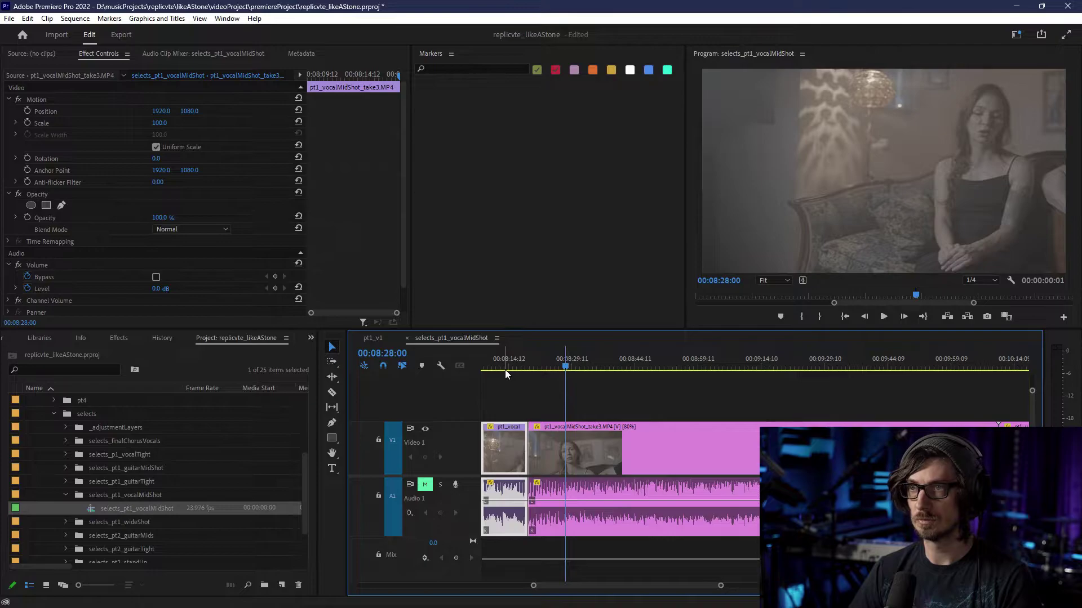
pyautogui.click(397, 354)
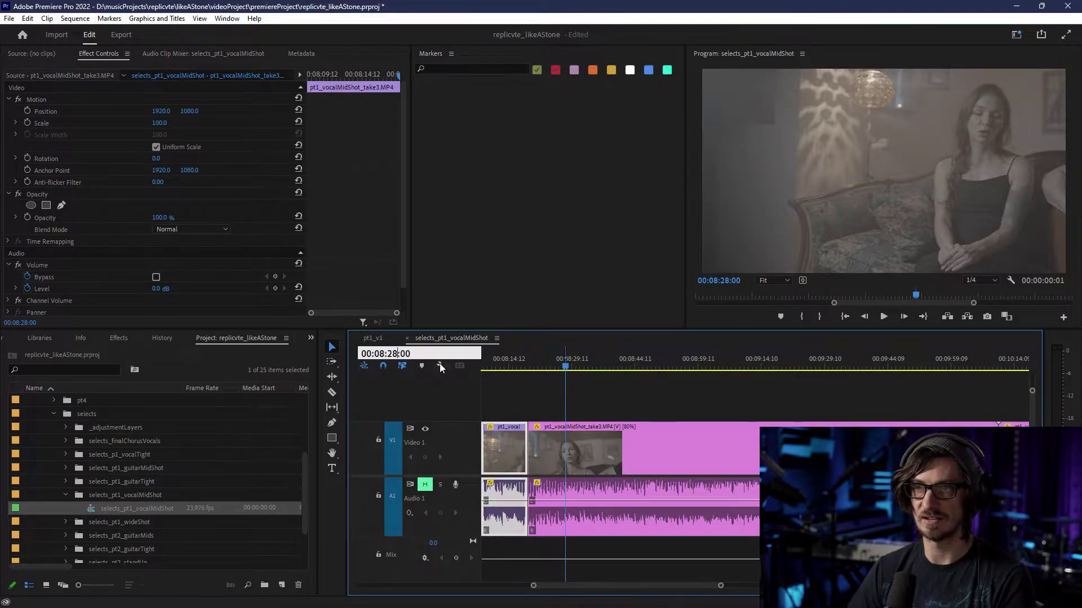
pyautogui.press('BackSpace')
pyautogui.press('BackSpace')
pyautogui.write('42')
pyautogui.press('Return')
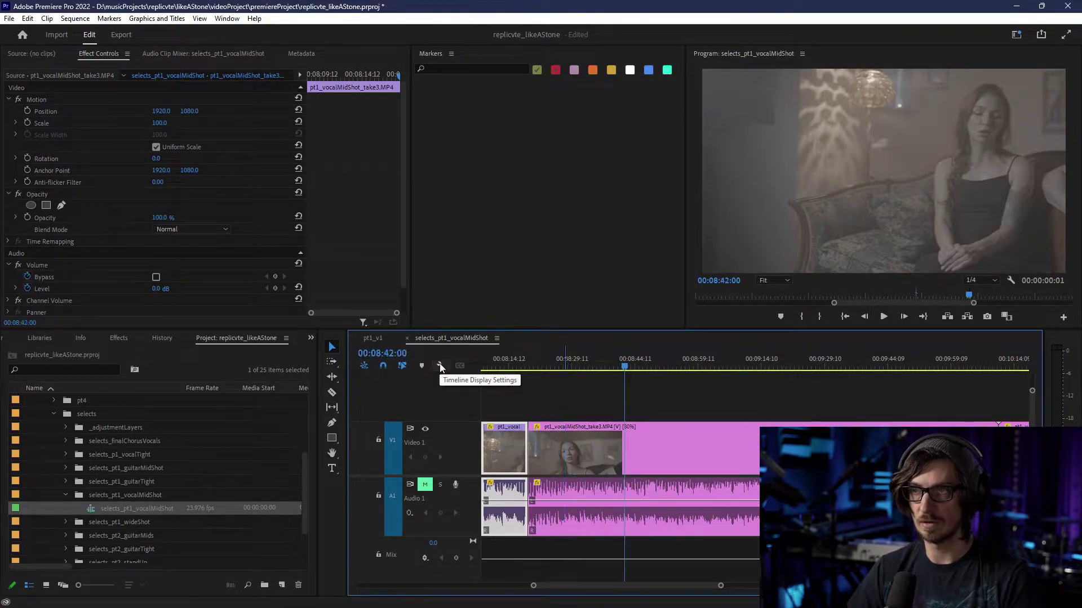
pyautogui.press('o')
# - Split the take 3 clip at the 00:08:28:00 and 00:08:42:00 points and assign the Violet label colour to the segment between them
pyautogui.press('c')
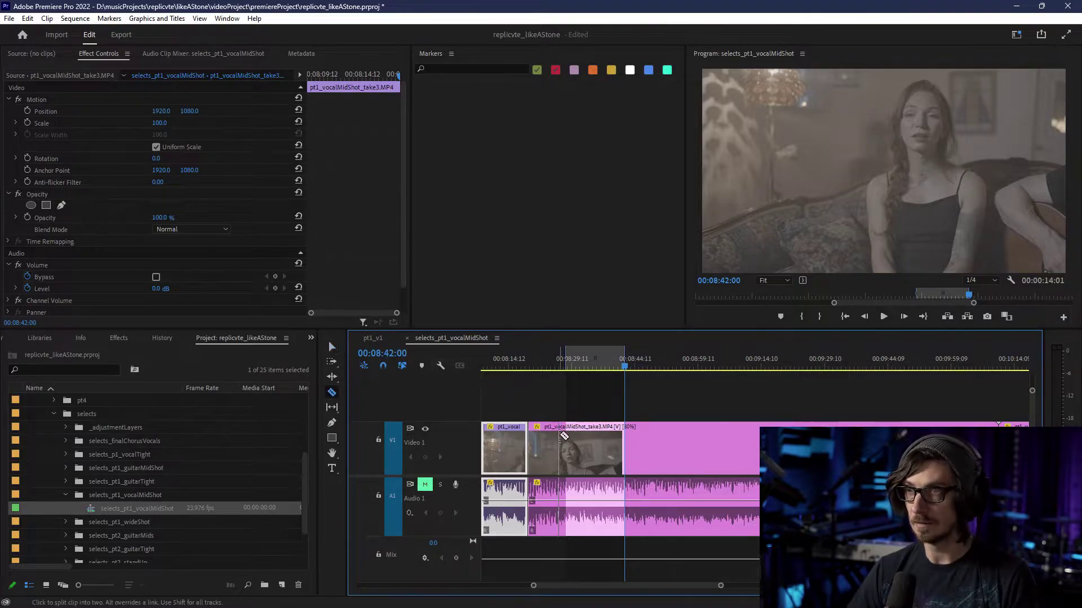
pyautogui.click(566, 447)
pyautogui.click(626, 453)
pyautogui.press('v')
pyautogui.click(601, 462)
pyautogui.rightClick(602, 461)
pyautogui.moveTo(676, 311)
pyautogui.click(833, 328)
# - Mark an in point at 00:08:48:00 in the selects sequence, after the last labelled take 3 segment
pyautogui.scroll(-1, 606, 444)
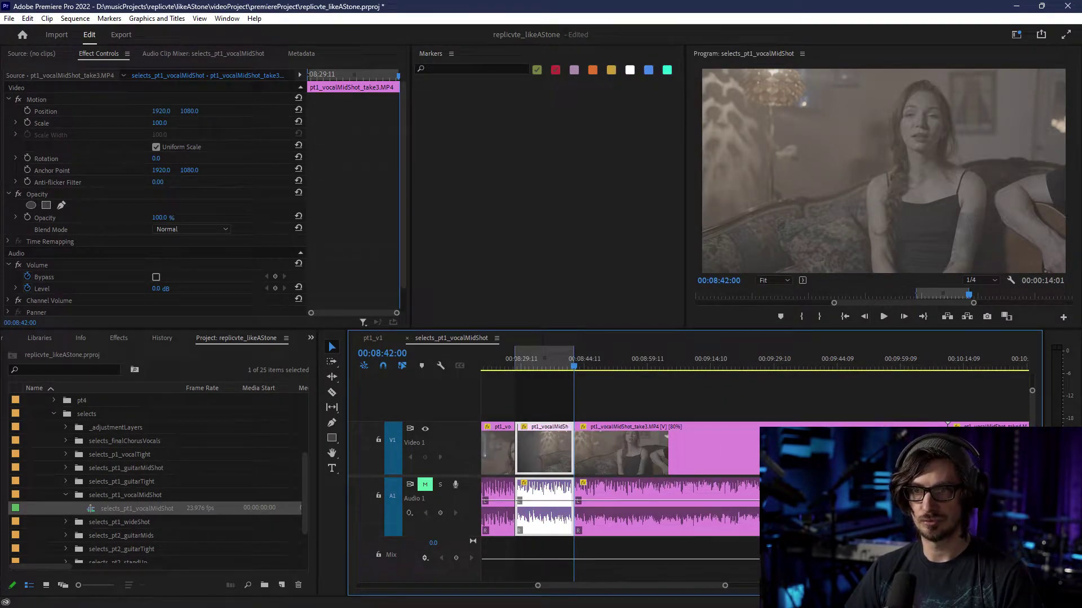
pyautogui.click(381, 353)
pyautogui.click(400, 353)
pyautogui.press('BackSpace')
pyautogui.write('8')
pyautogui.press('Return')
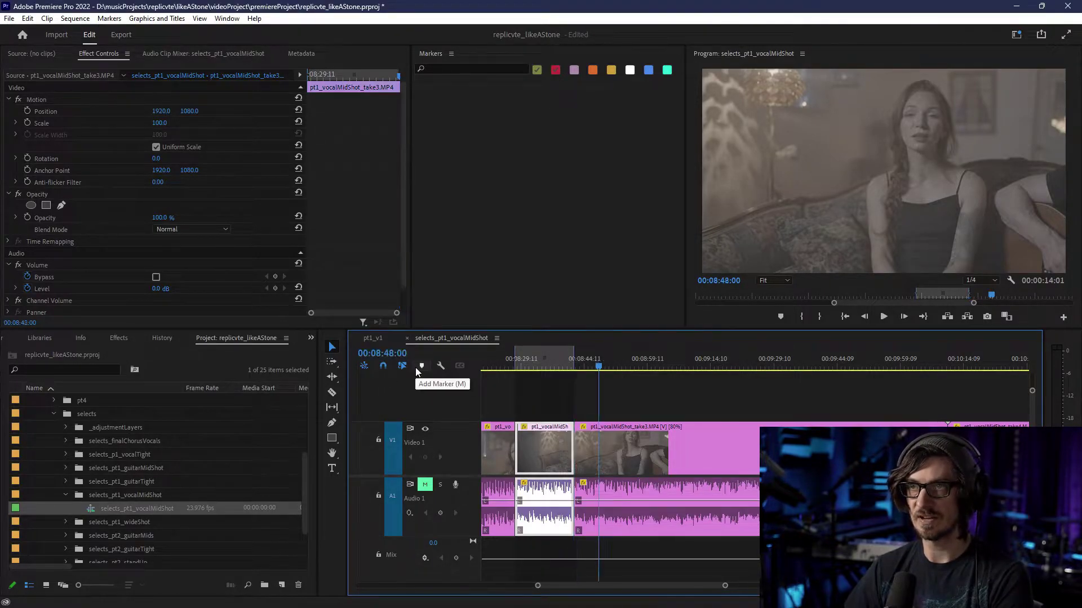
pyautogui.press('i')
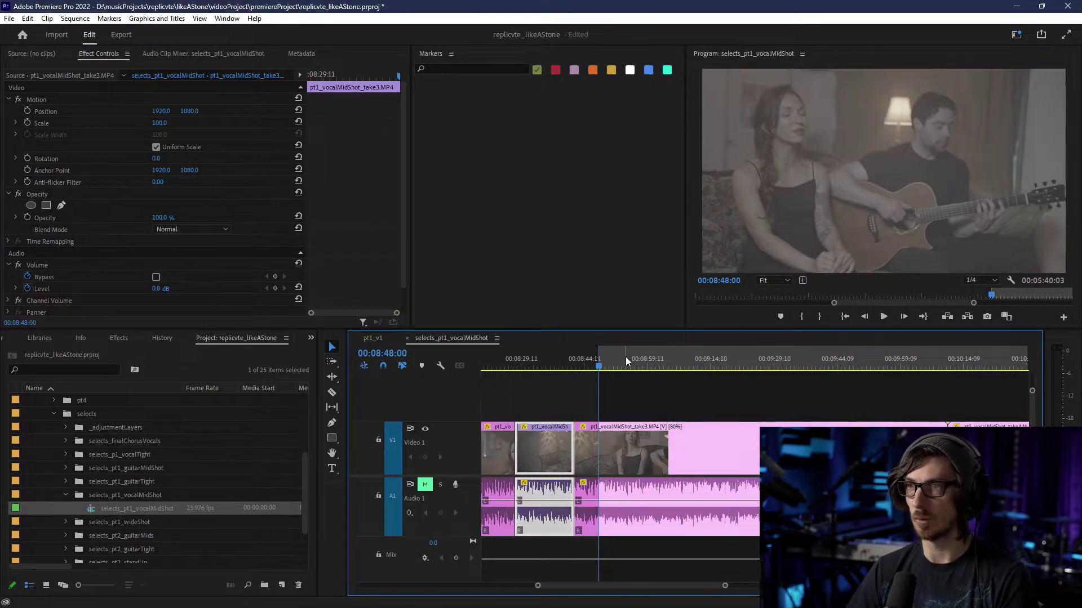
# - Mark an out point at 00:09:20:00 in the selects sequence
pyautogui.click(386, 355)
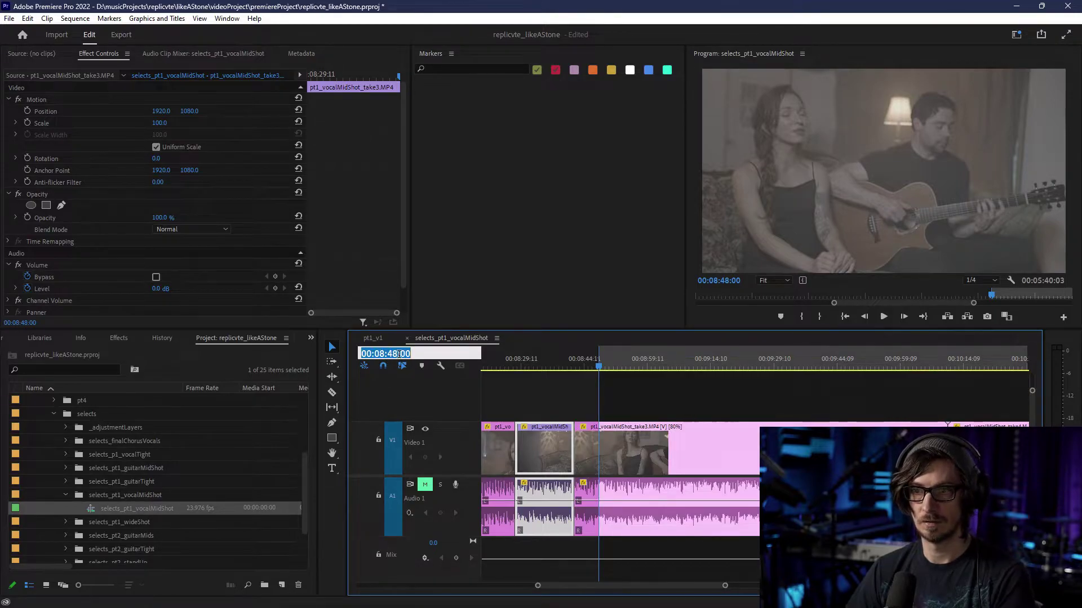
pyautogui.click(397, 354)
pyautogui.press('BackSpace')
pyautogui.press('BackSpace')
pyautogui.write('20')
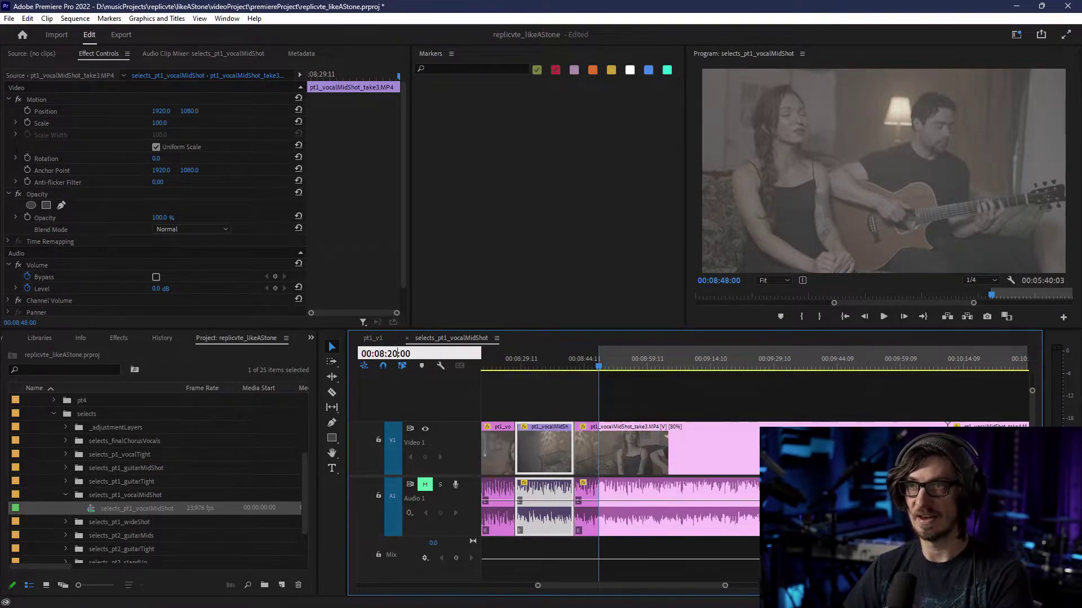
pyautogui.press('BackSpace')
pyautogui.write('9')
pyautogui.press('Return')
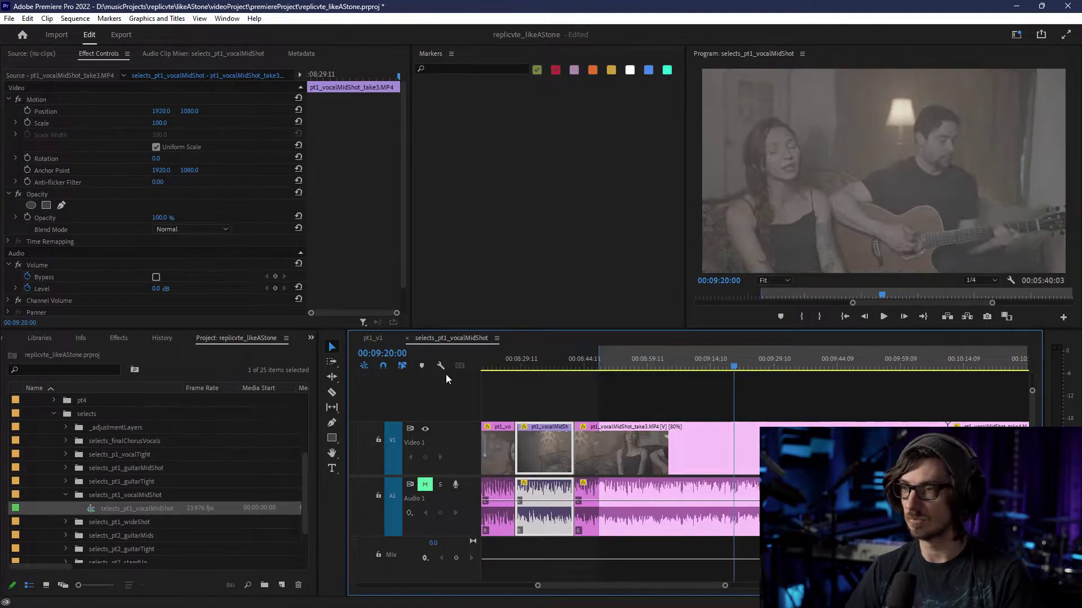
pyautogui.press('o')
# - Split the take 3 clip at the 00:08:48:00 and 00:09:20:00 points and assign the Violet label colour to the segment between them
pyautogui.press('c')
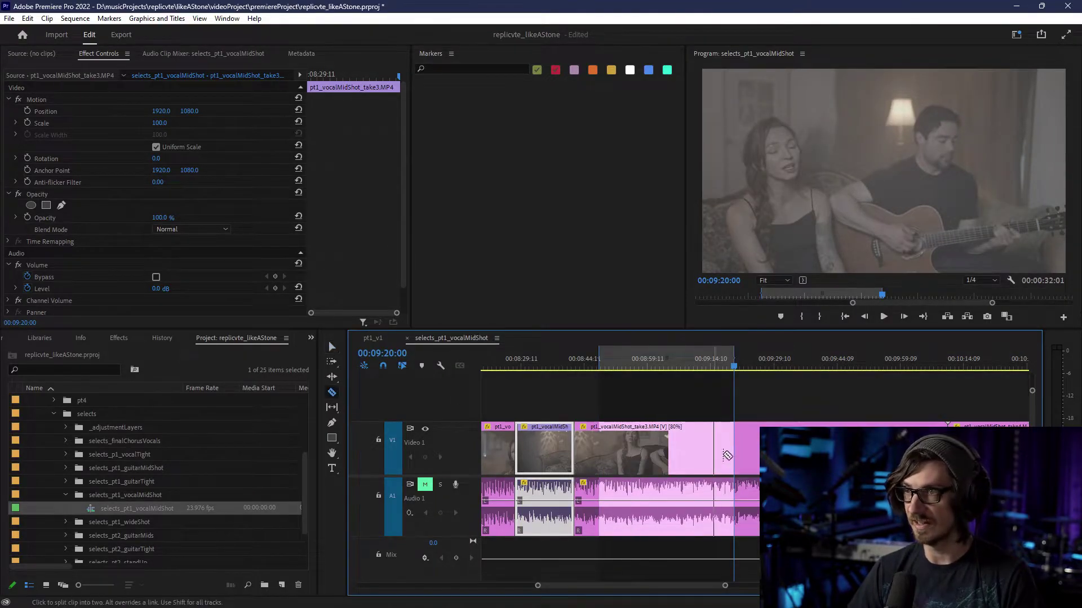
pyautogui.click(736, 451)
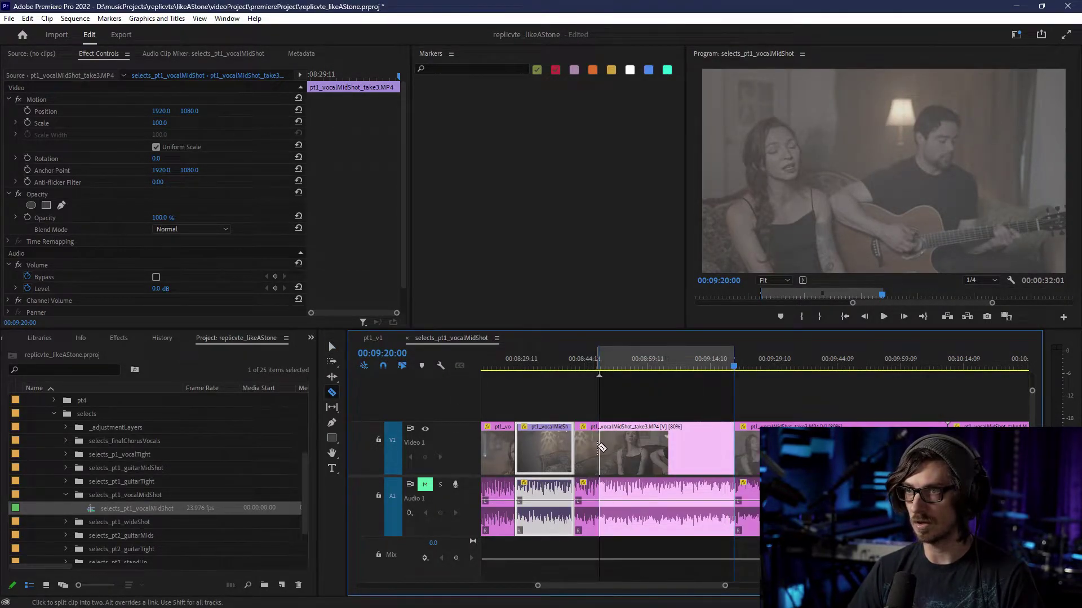
pyautogui.click(604, 451)
pyautogui.press('v')
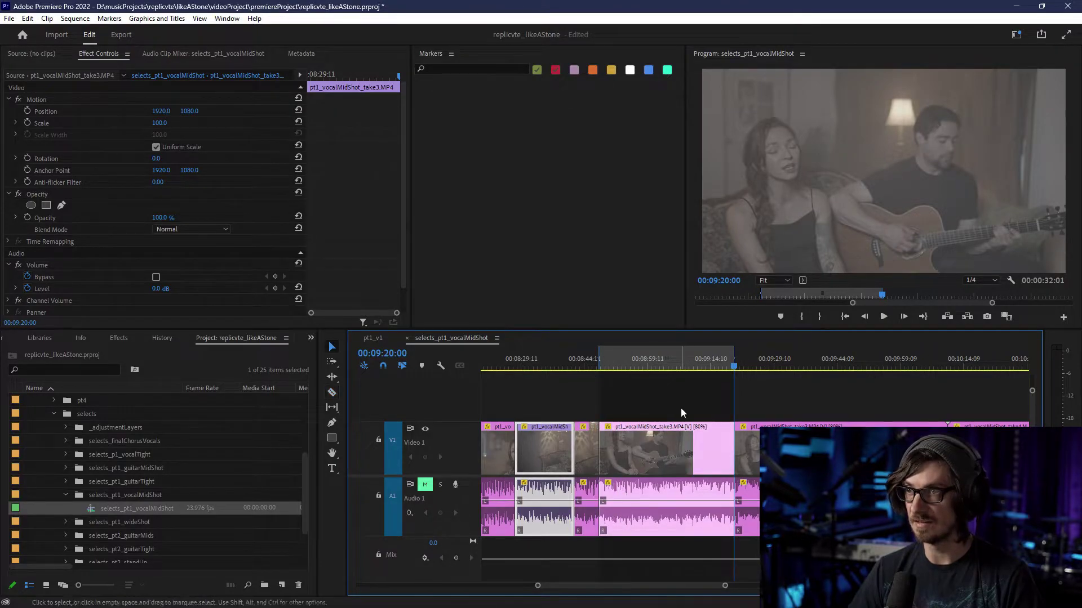
pyautogui.click(668, 462)
pyautogui.rightClick(668, 461)
pyautogui.moveTo(718, 309)
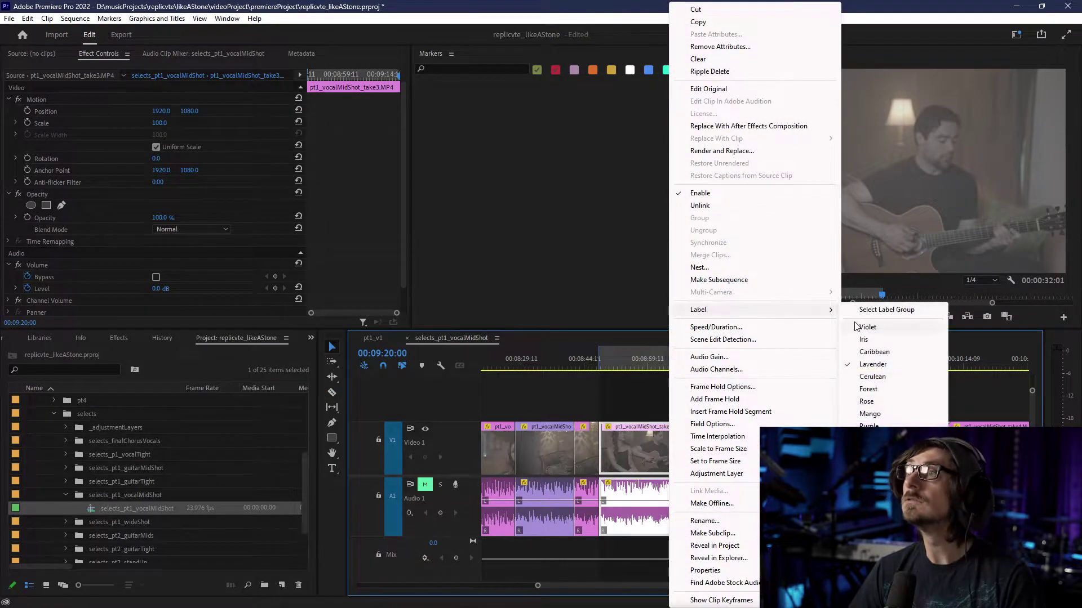
pyautogui.click(862, 326)
# - Mark an in point at 00:09:27:00 and an out point at 00:09:43:00 in the selects sequence
pyautogui.scroll(-3, 615, 433)
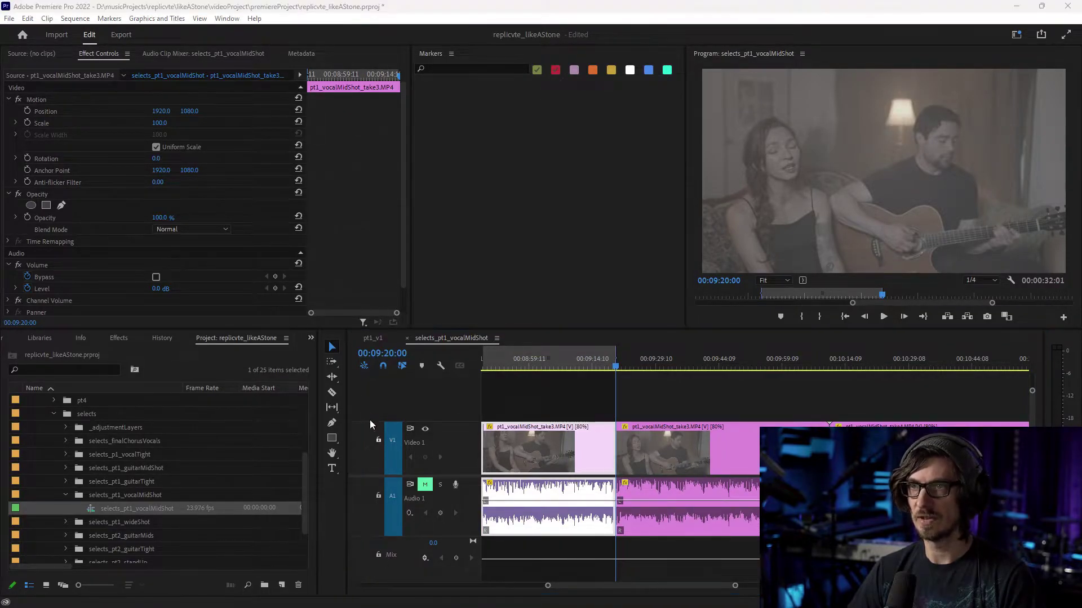
pyautogui.click(387, 357)
pyautogui.moveTo(392, 354); pyautogui.dragTo(398, 354)
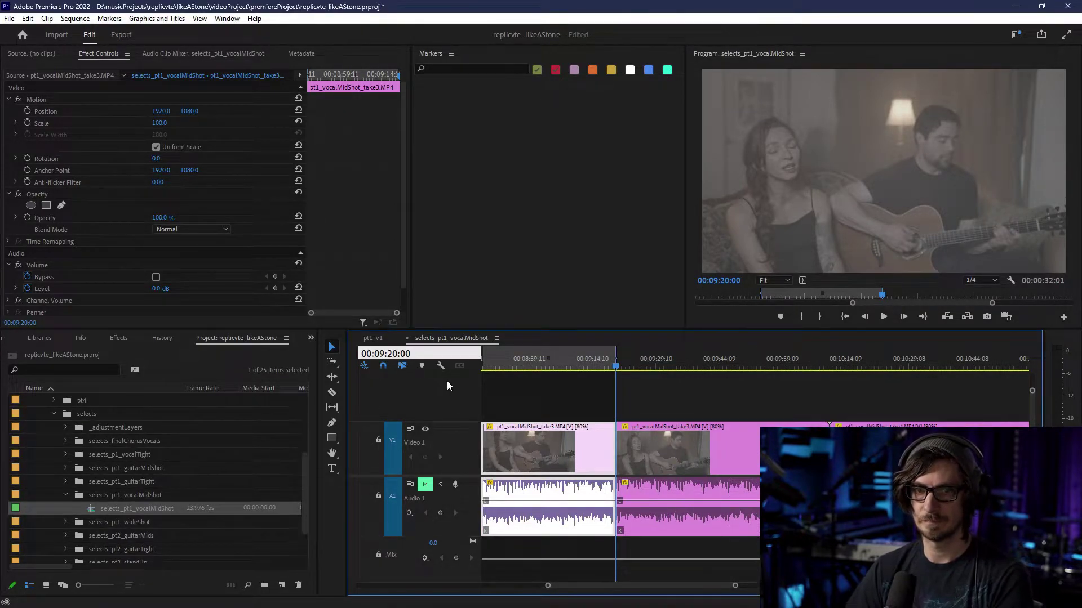
pyautogui.write('7')
pyautogui.press('Return')
pyautogui.press('i')
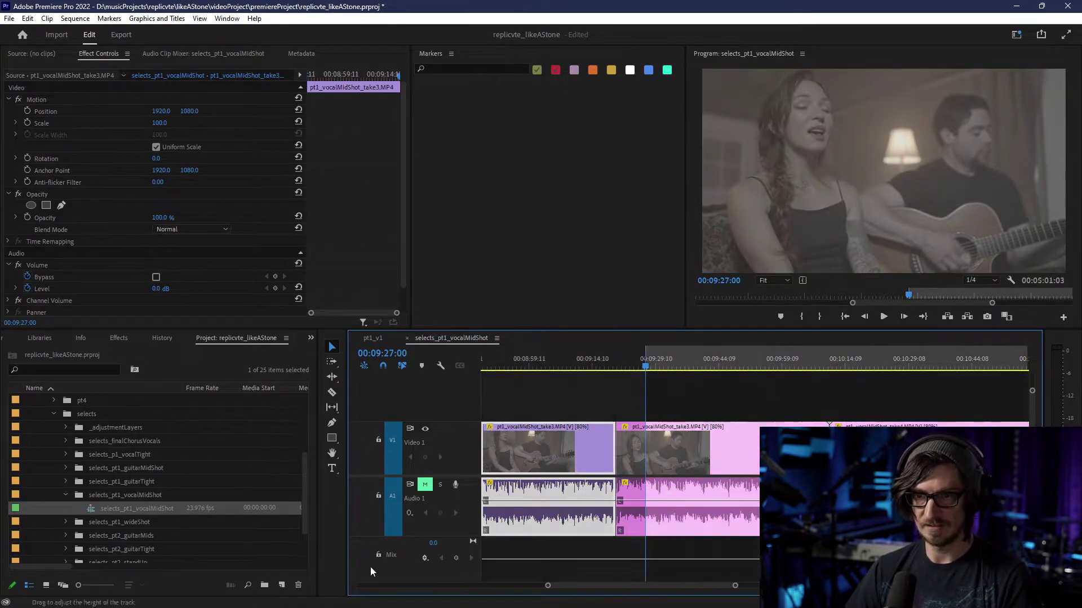
pyautogui.click(393, 354)
pyautogui.moveTo(389, 353); pyautogui.dragTo(398, 354)
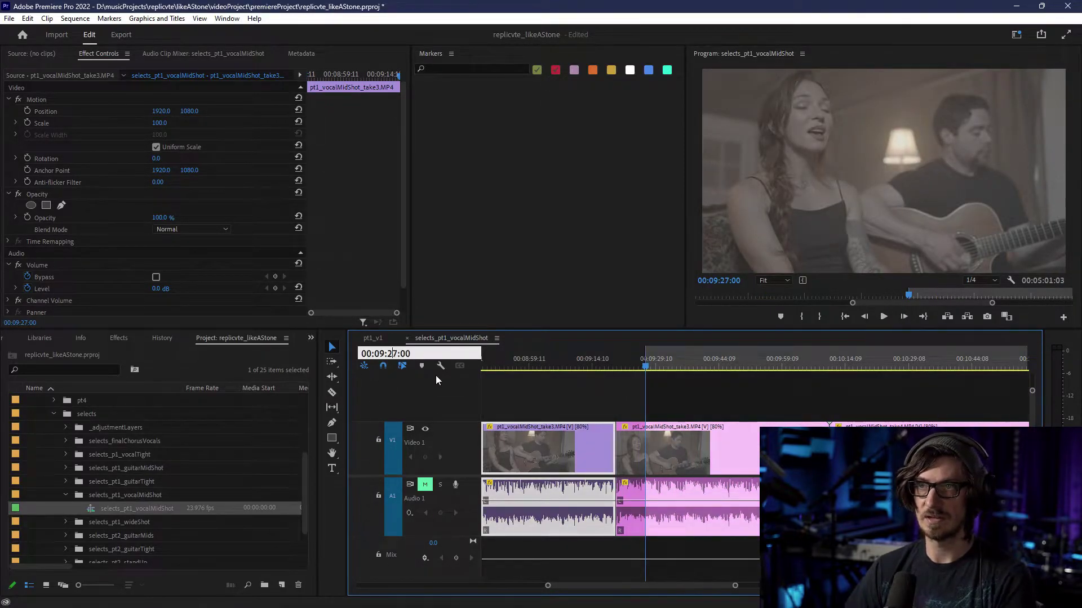
pyautogui.write('43')
pyautogui.press('Return')
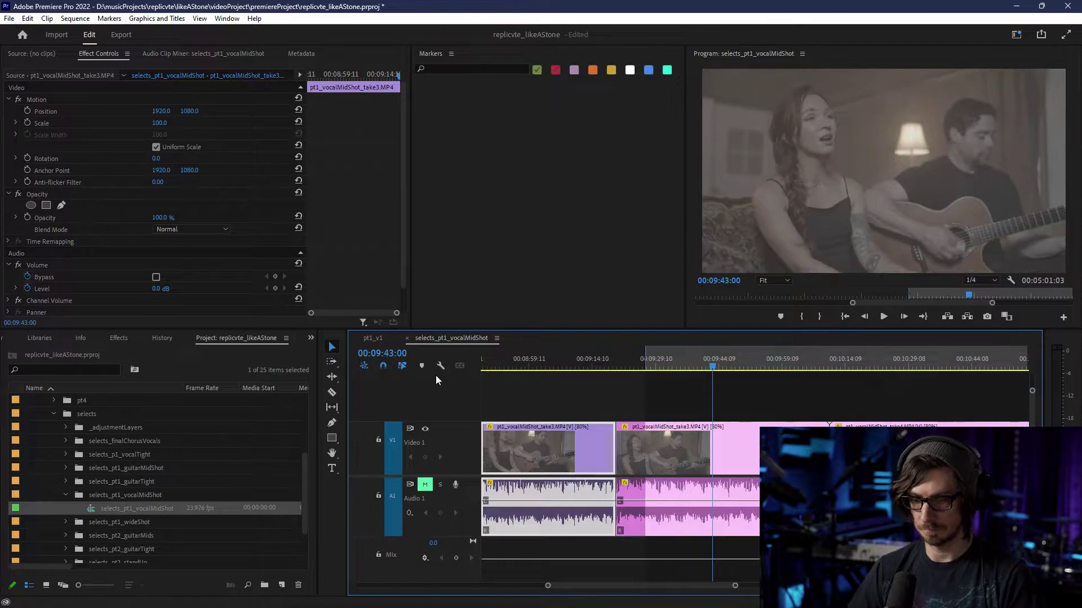
pyautogui.press('o')
# - Split the take 3 clip at the 00:09:27:00 and 00:09:43:00 points and assign the Violet label colour to the segment between them
pyautogui.press('c')
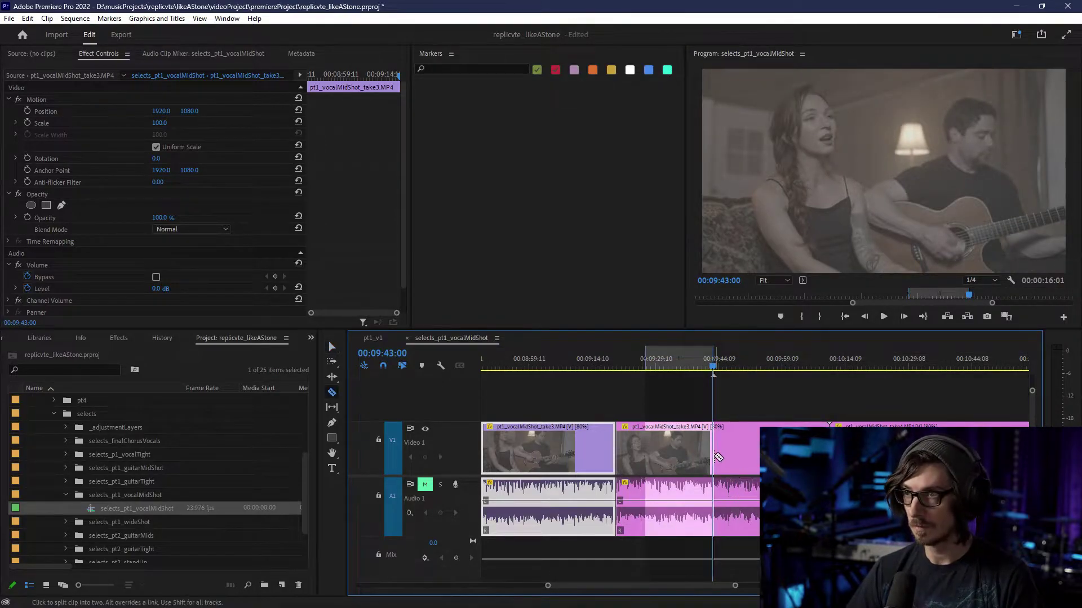
pyautogui.click(715, 456)
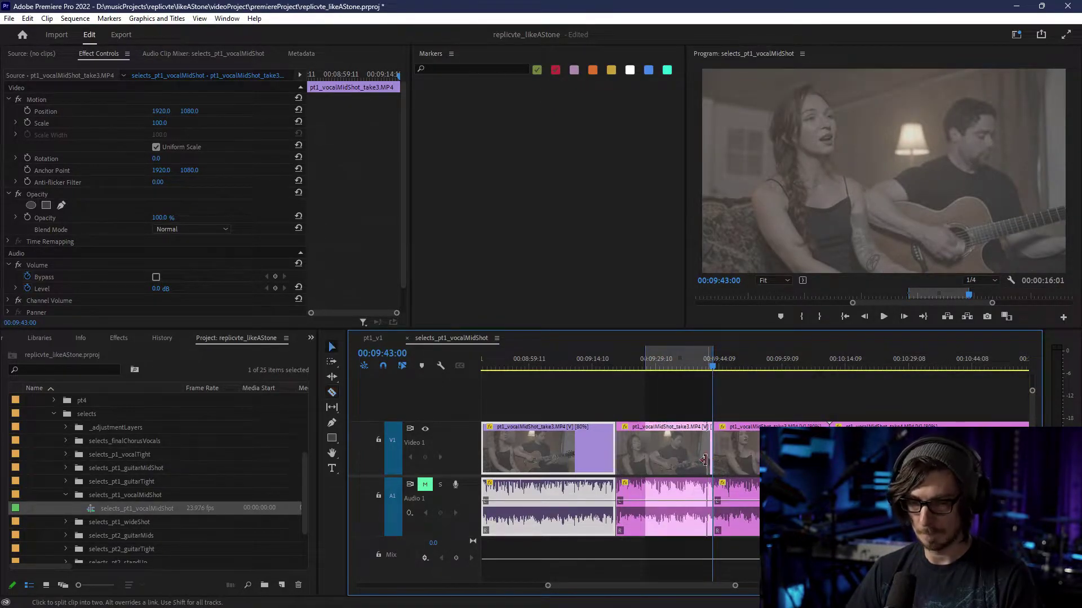
pyautogui.press('v')
pyautogui.rightClick(689, 469)
pyautogui.press('Escape')
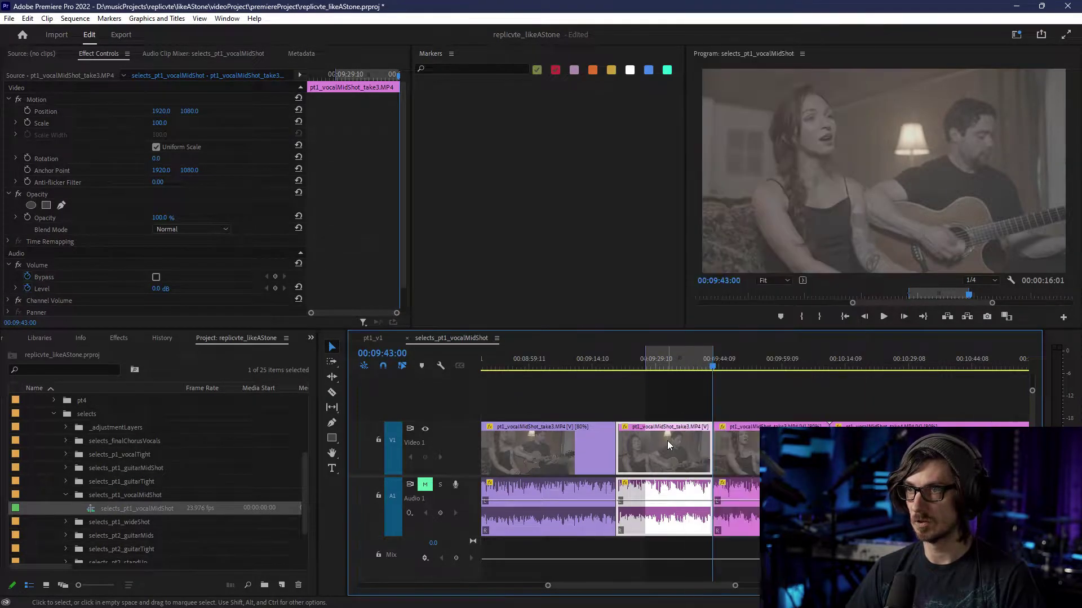
pyautogui.press('c')
pyautogui.click(644, 451)
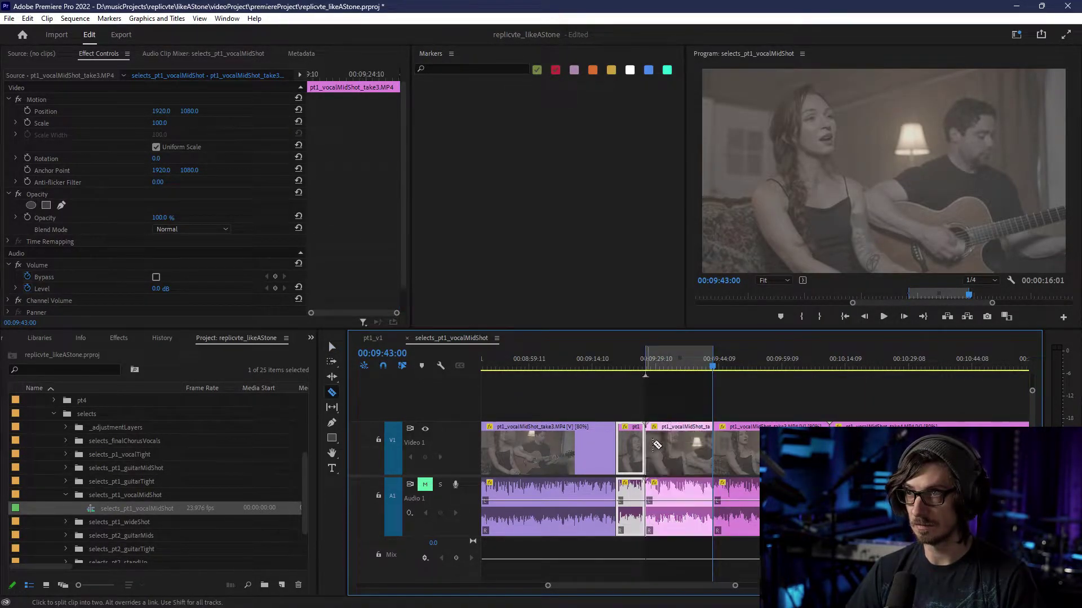
pyautogui.press('v')
pyautogui.rightClick(681, 456)
pyautogui.moveTo(729, 311)
pyautogui.click(880, 326)
# - Mark an in point at 00:10:52:00, within the take 4 clip of the selects sequence
pyautogui.scroll(-2, 603, 465)
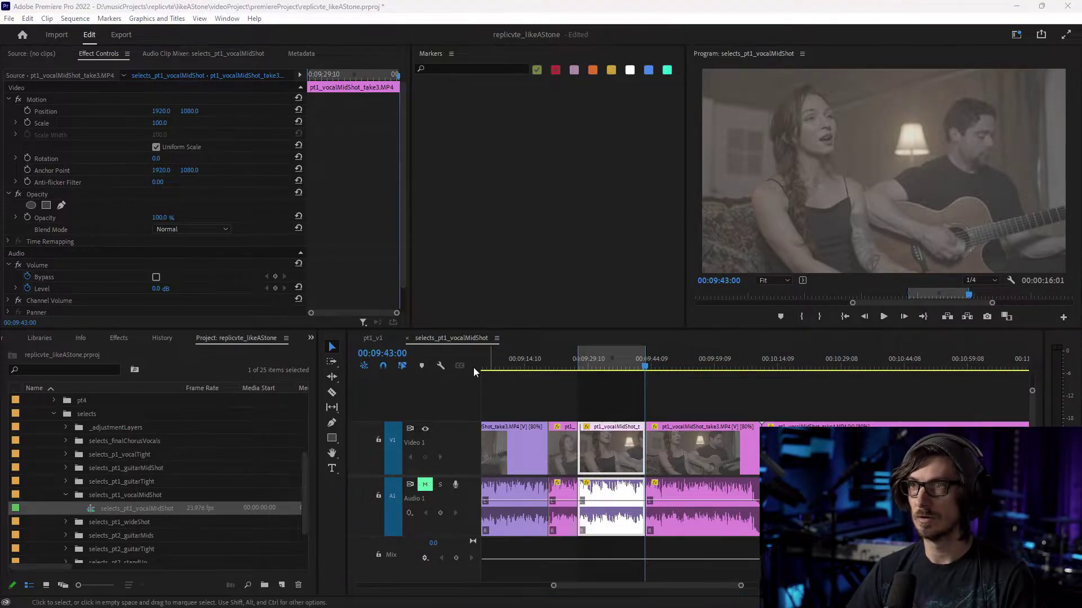
pyautogui.click(384, 353)
pyautogui.click(382, 352)
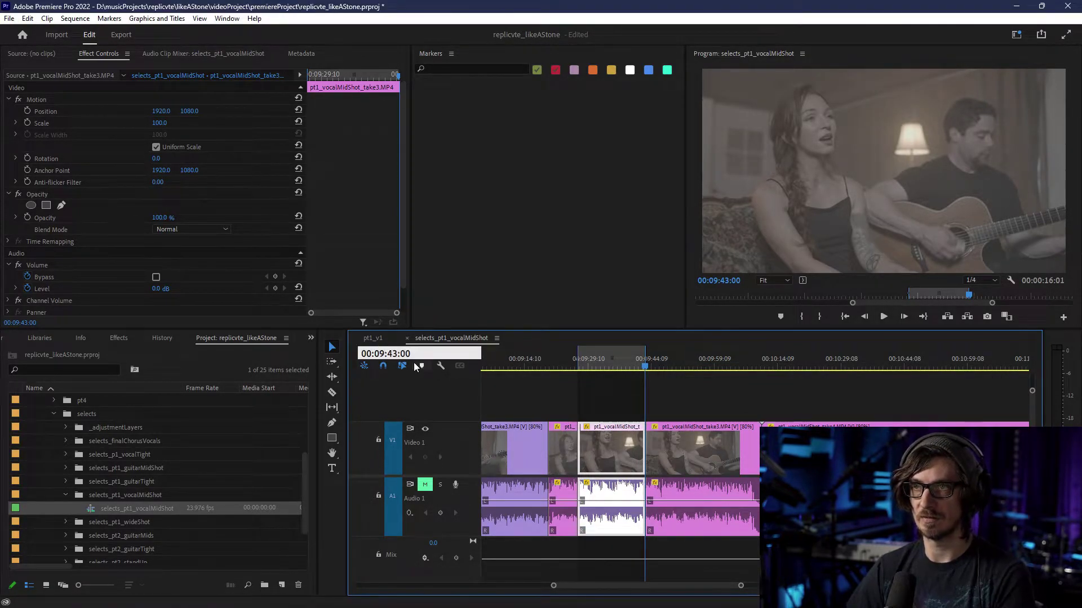
pyautogui.press('BackSpace')
pyautogui.press('BackSpace')
pyautogui.write('10')
pyautogui.press('BackSpace')
pyautogui.press('BackSpace')
pyautogui.write('52')
pyautogui.press('Return')
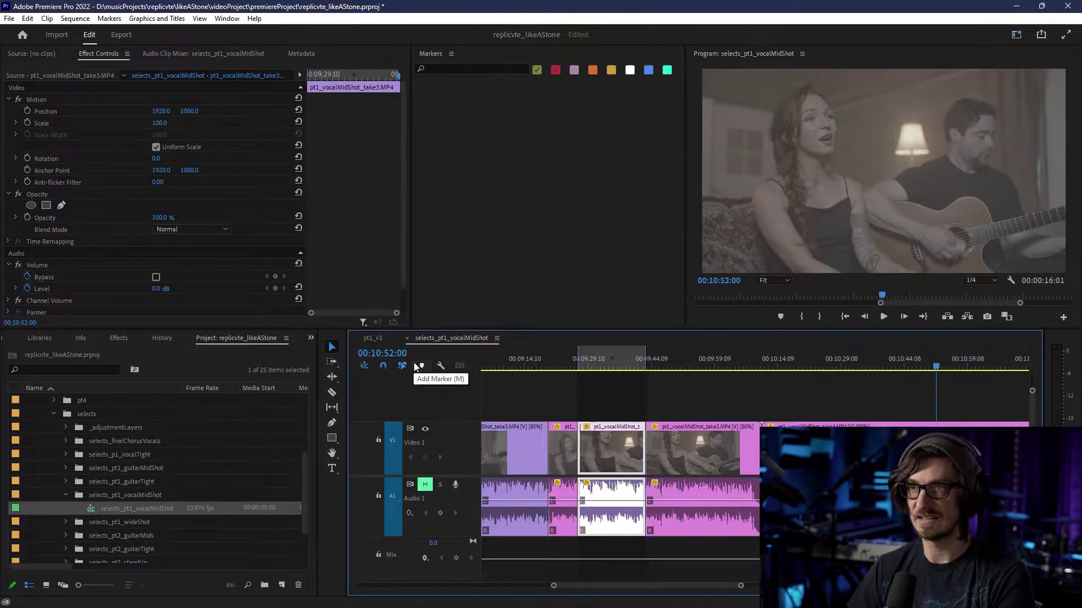
pyautogui.press('i')
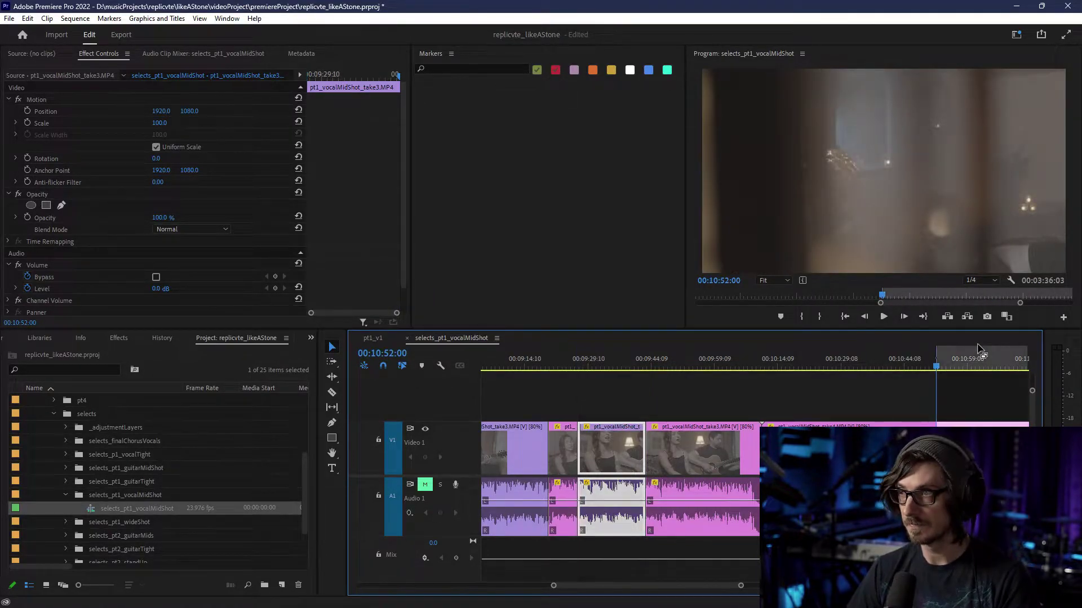
# - Mark an out point at 00:11:17:00 in the take 4 clip
pyautogui.click(392, 354)
pyautogui.click(398, 354)
pyautogui.press('BackSpace')
pyautogui.press('BackSpace')
pyautogui.write('17')
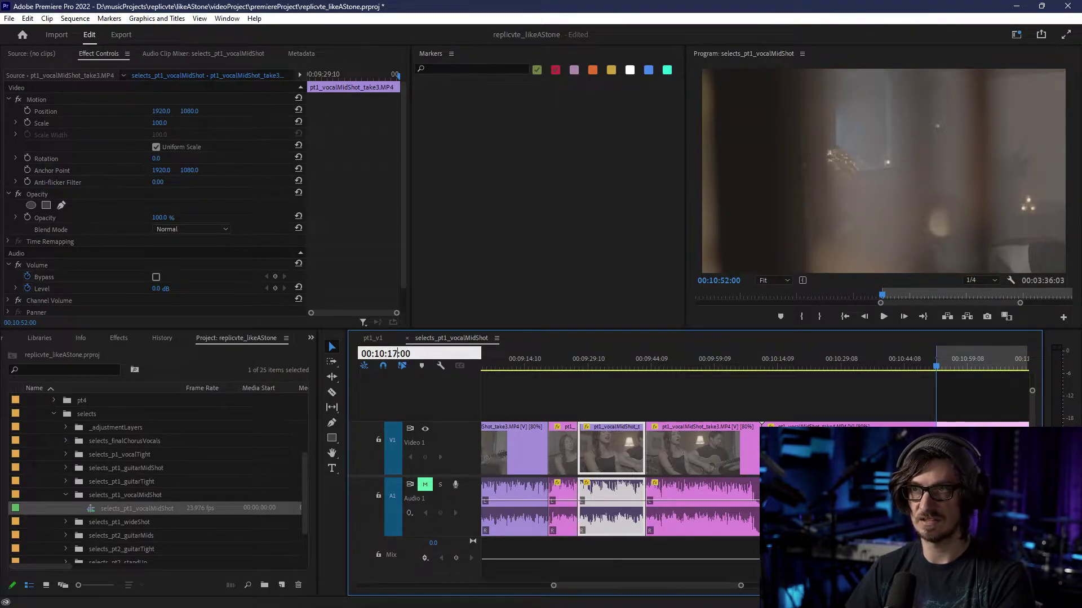
pyautogui.press('BackSpace')
pyautogui.write('1')
pyautogui.press('Return')
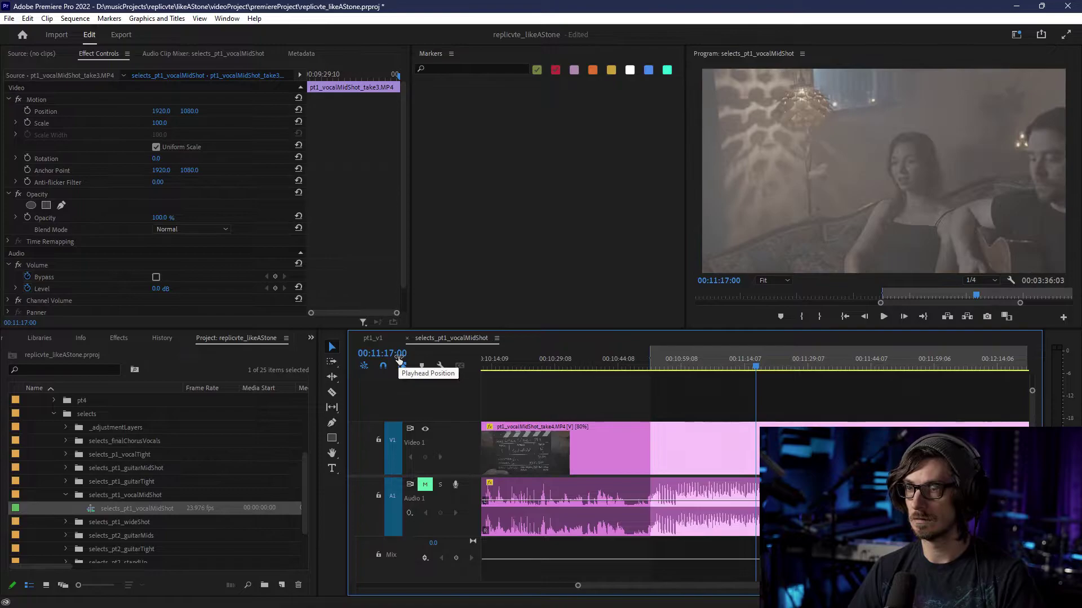
# - Split the take 4 clip at the 00:10:52:00 and 00:11:17:00 points and assign the Violet label colour to the segment between them
pyautogui.press('c')
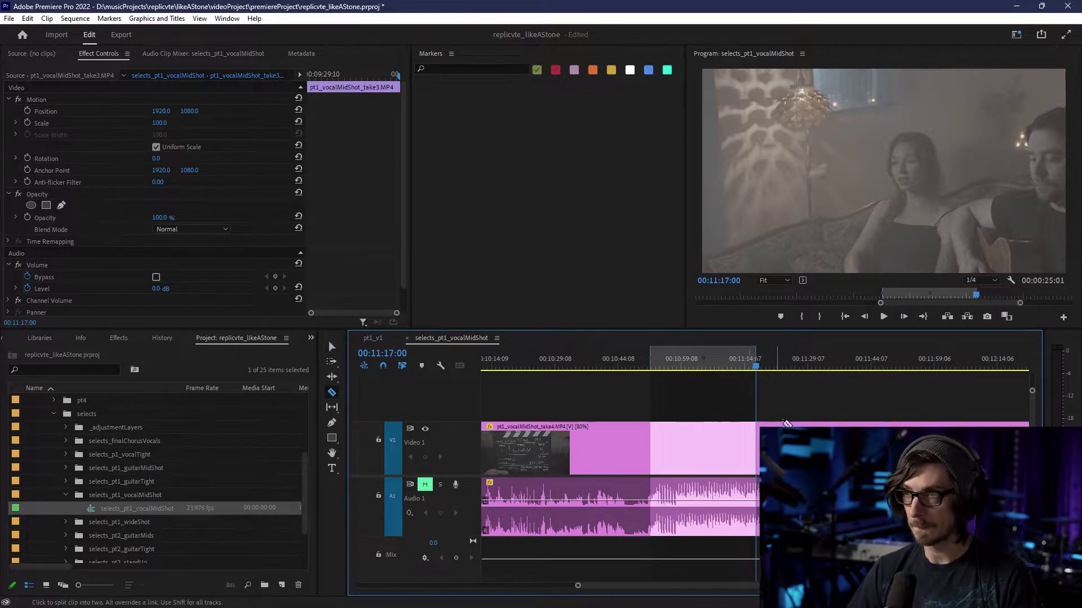
pyautogui.click(756, 445)
pyautogui.click(651, 451)
pyautogui.press('v')
pyautogui.click(718, 456)
pyautogui.rightClick(716, 458)
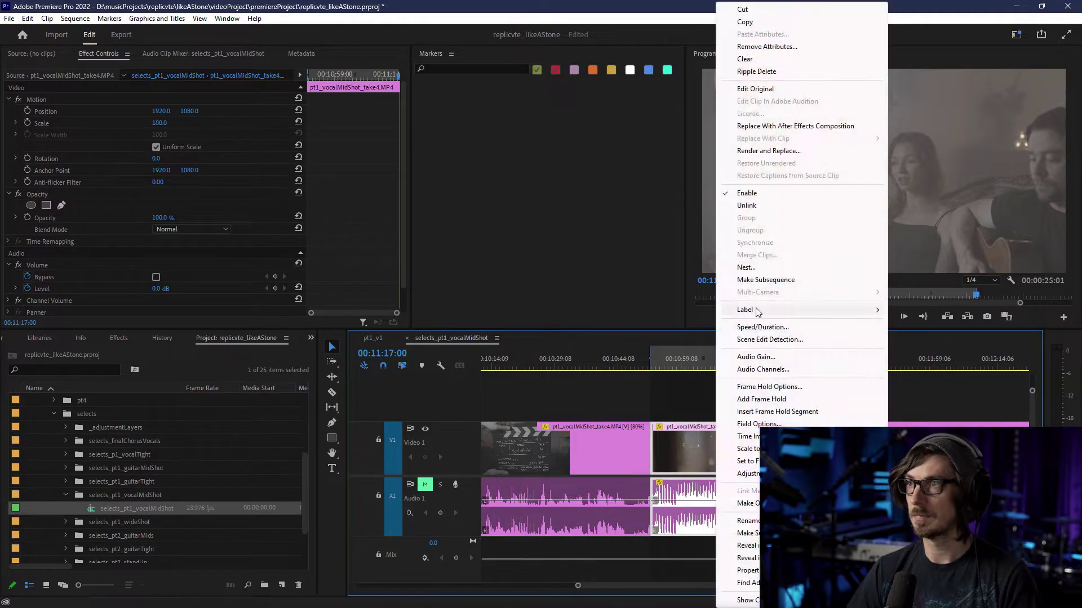
pyautogui.moveTo(760, 318)
pyautogui.click(910, 339)
# - Mark an in point at 00:11:29:00 and an out point at 00:11:40:00 in the selects sequence
pyautogui.scroll(-5, 566, 452)
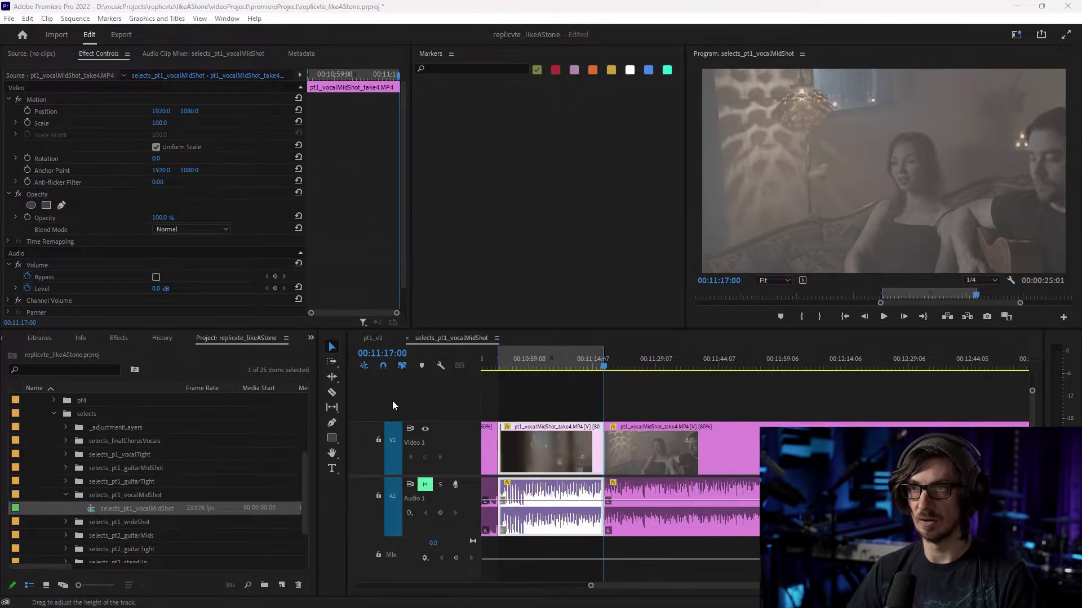
pyautogui.click(392, 353)
pyautogui.write('112900')
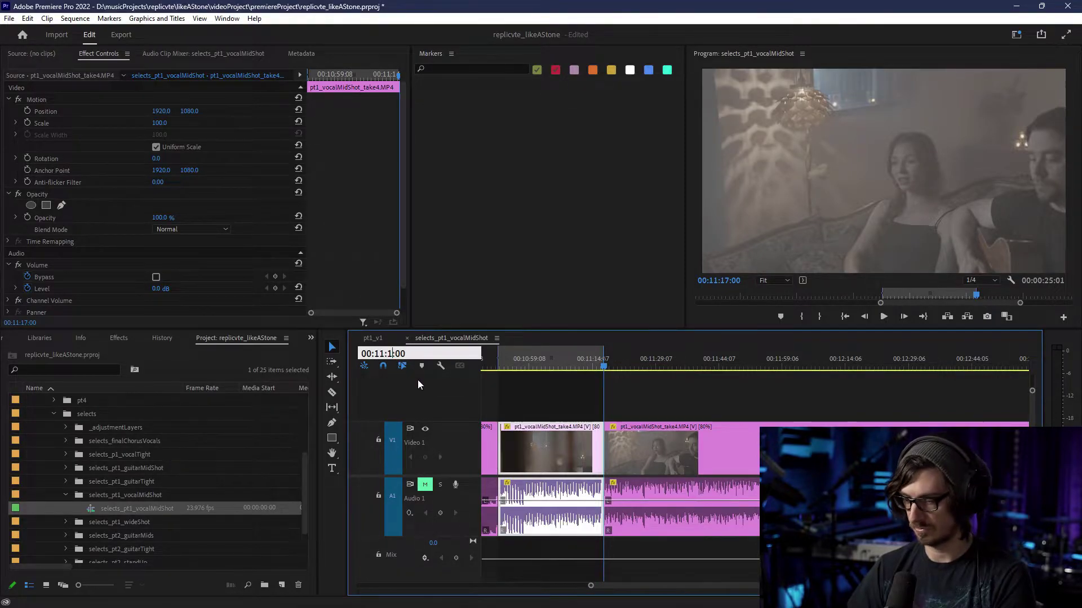
pyautogui.press('Return')
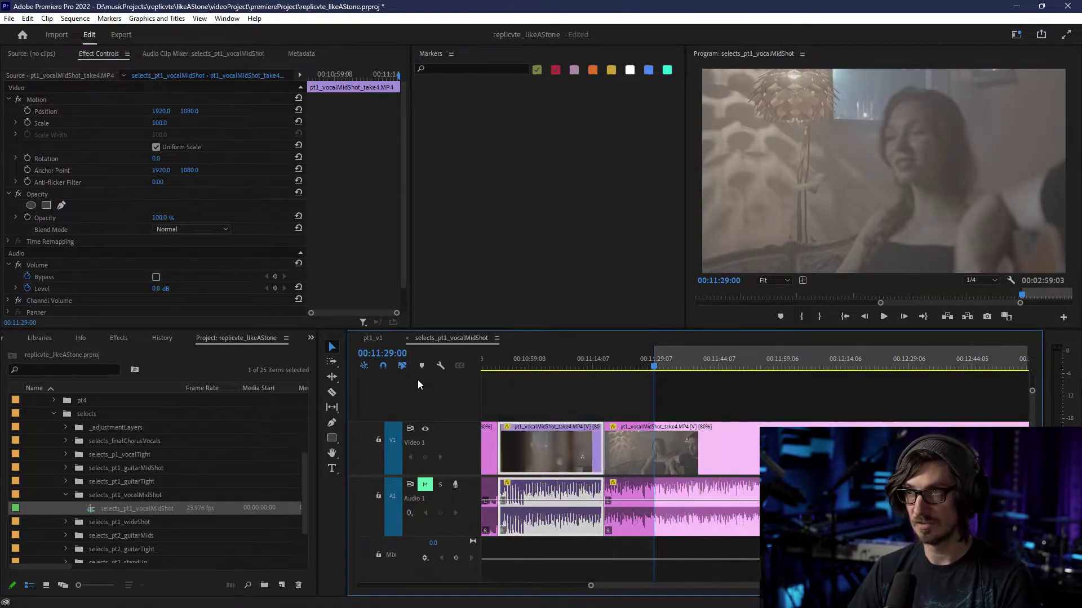
pyautogui.click(388, 355)
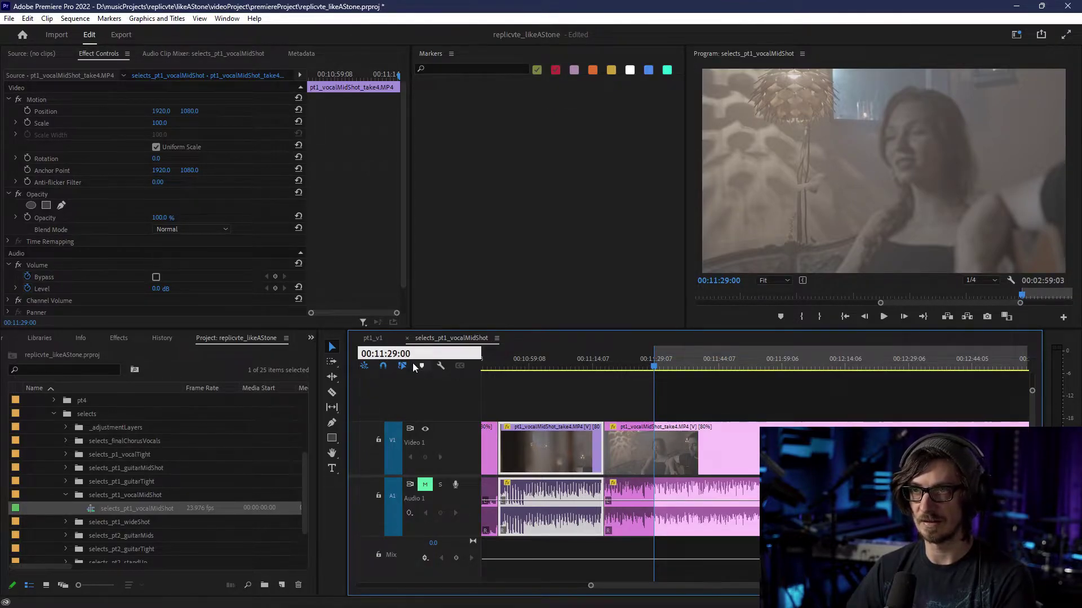
pyautogui.press('BackSpace')
pyautogui.press('BackSpace')
pyautogui.write('40')
pyautogui.press('Return')
pyautogui.press('o')
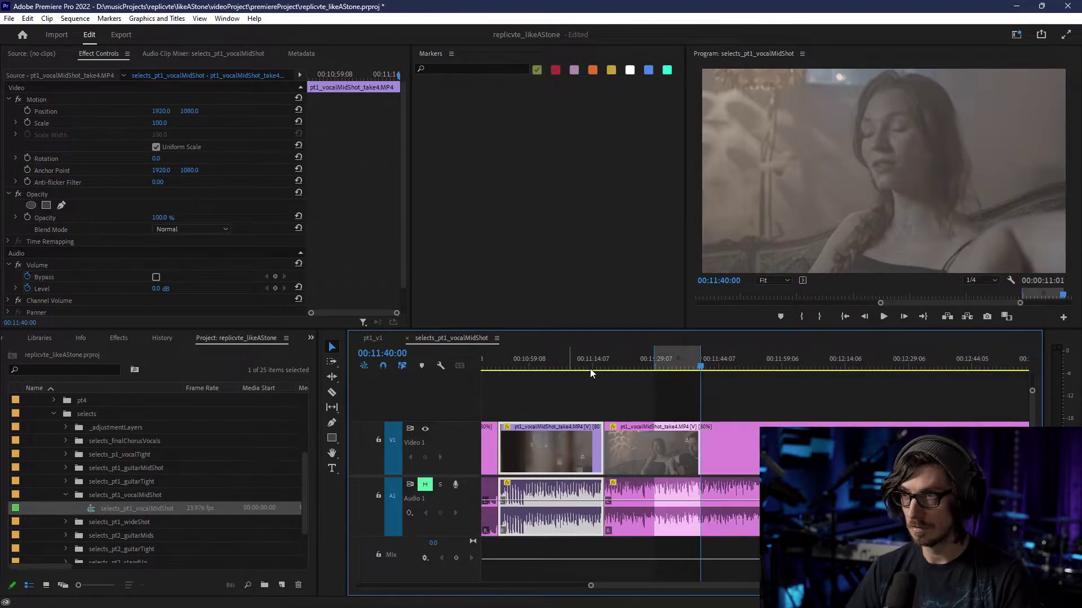
# - Split the take 4 clip at the 00:11:29:00 and 00:11:40:00 points and assign the Violet label colour to the segment between them
pyautogui.press('c')
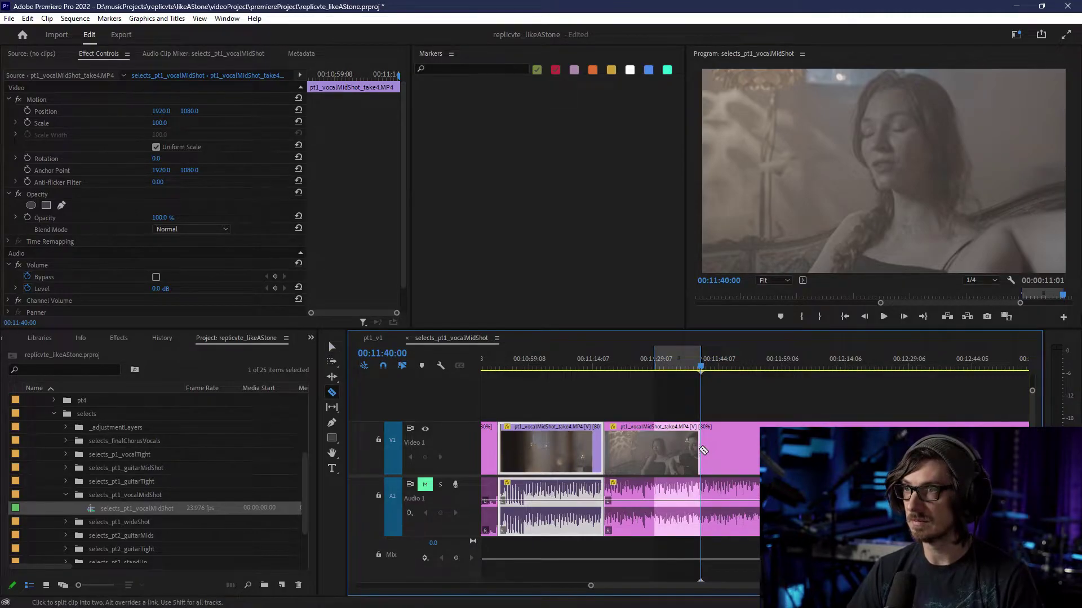
pyautogui.click(701, 450)
pyautogui.click(654, 451)
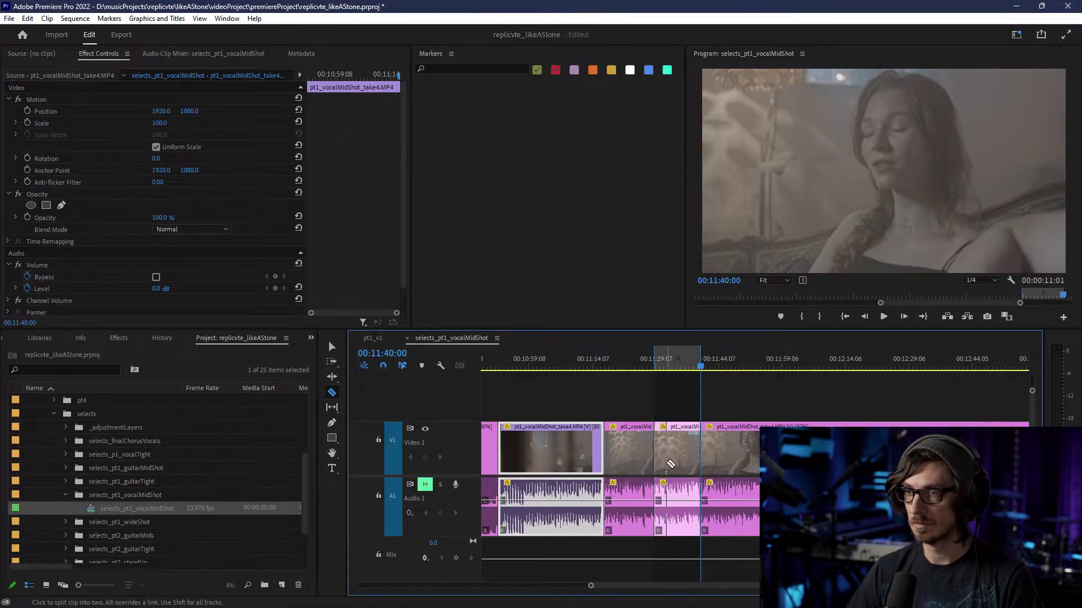
pyautogui.press('v')
pyautogui.rightClick(680, 461)
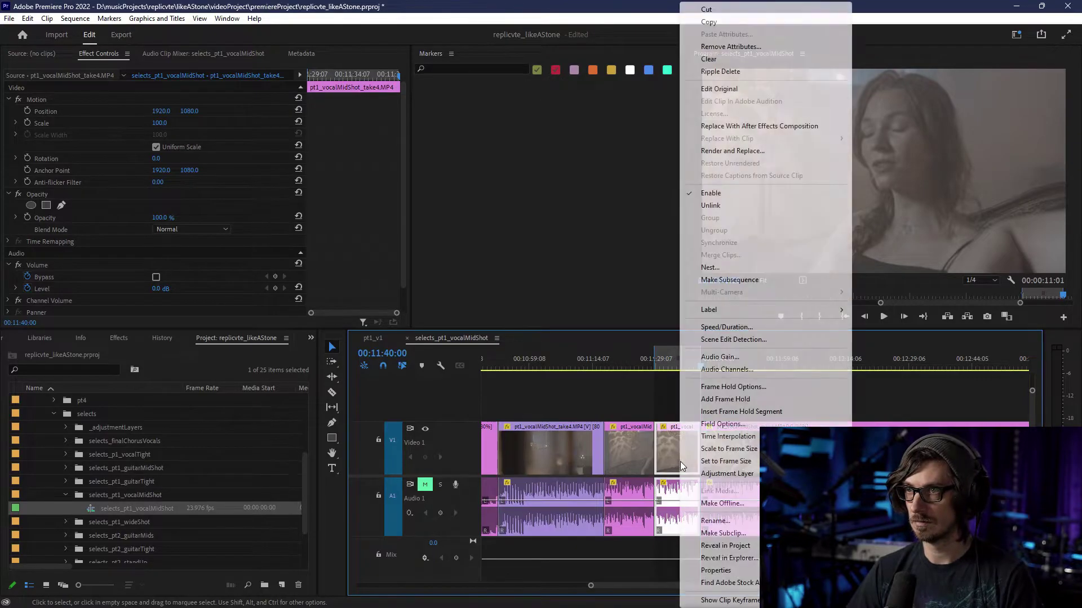
pyautogui.moveTo(725, 313)
pyautogui.click(859, 326)
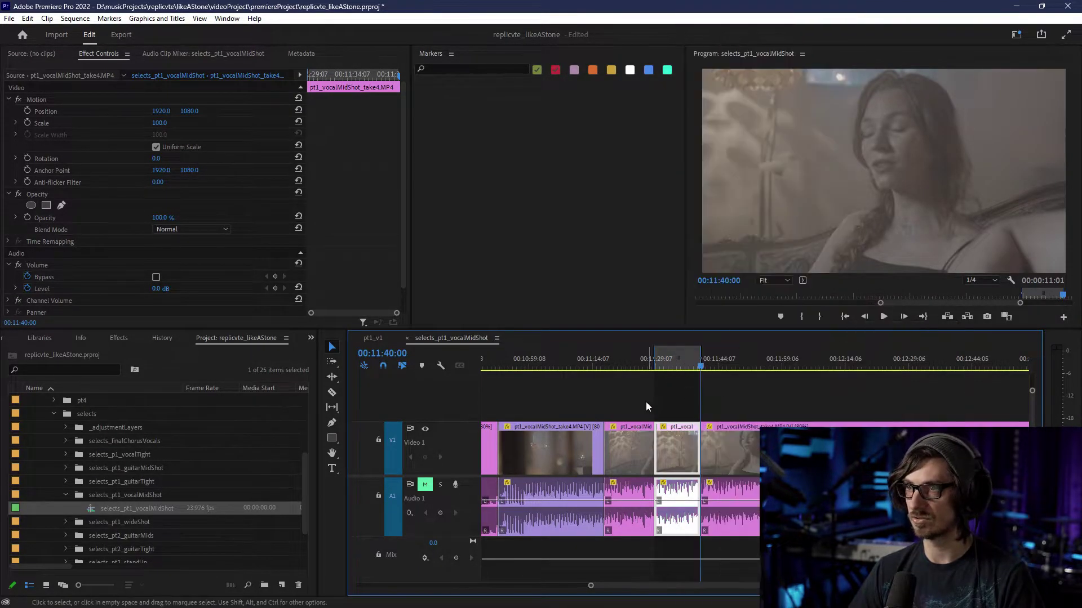
# - Save the project and mark an in point at 00:12:00:00 and an out point at 00:12:11:00 in the selects sequence
pyautogui.scroll(-2, 645, 405)
pyautogui.hotkey('ctrl', 's')
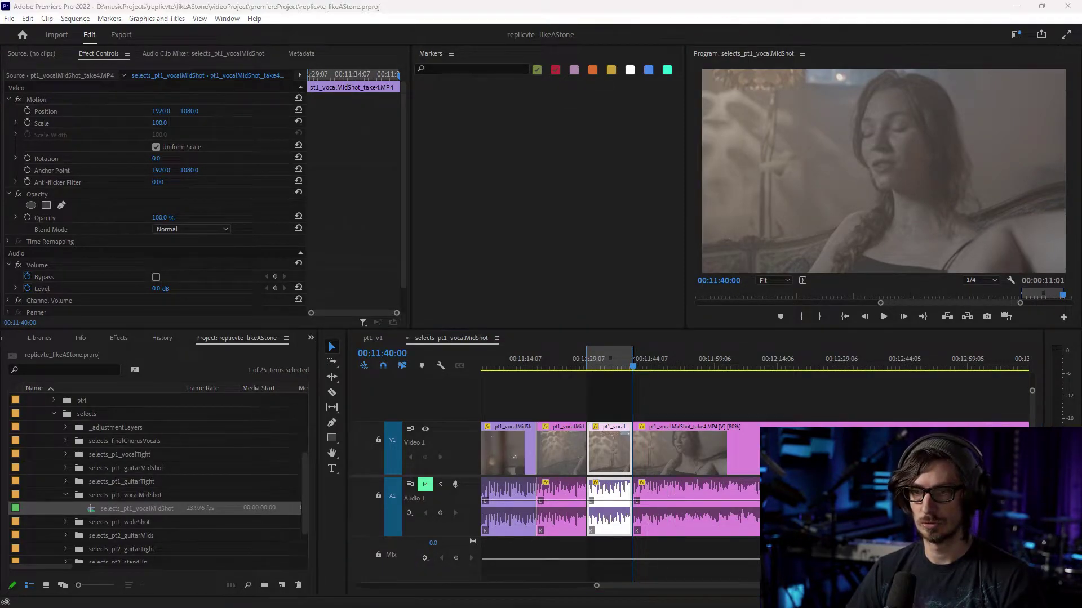
pyautogui.click(382, 353)
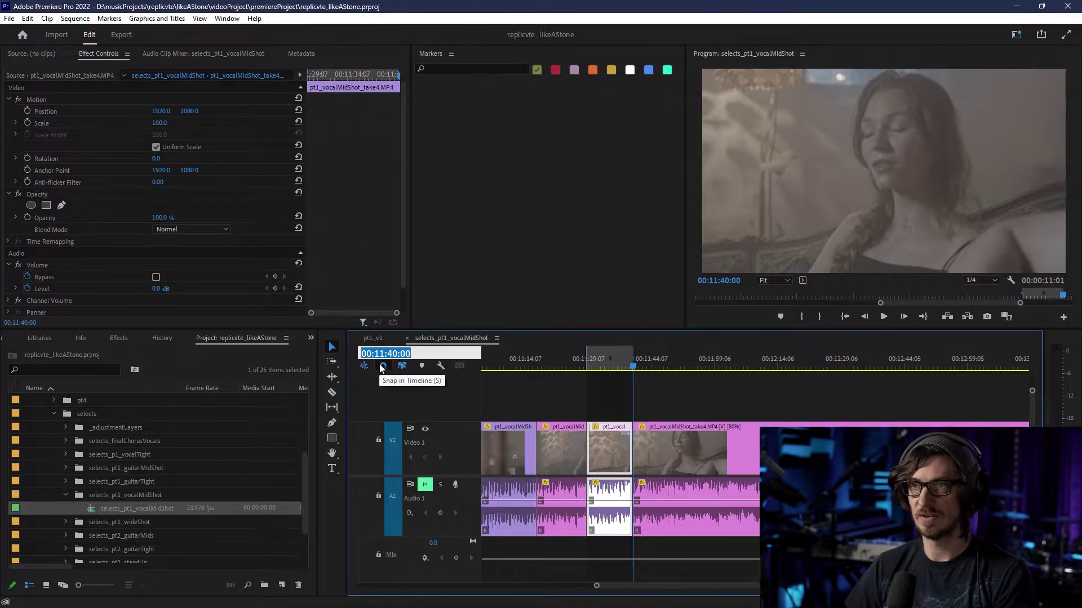
pyautogui.press('Left')
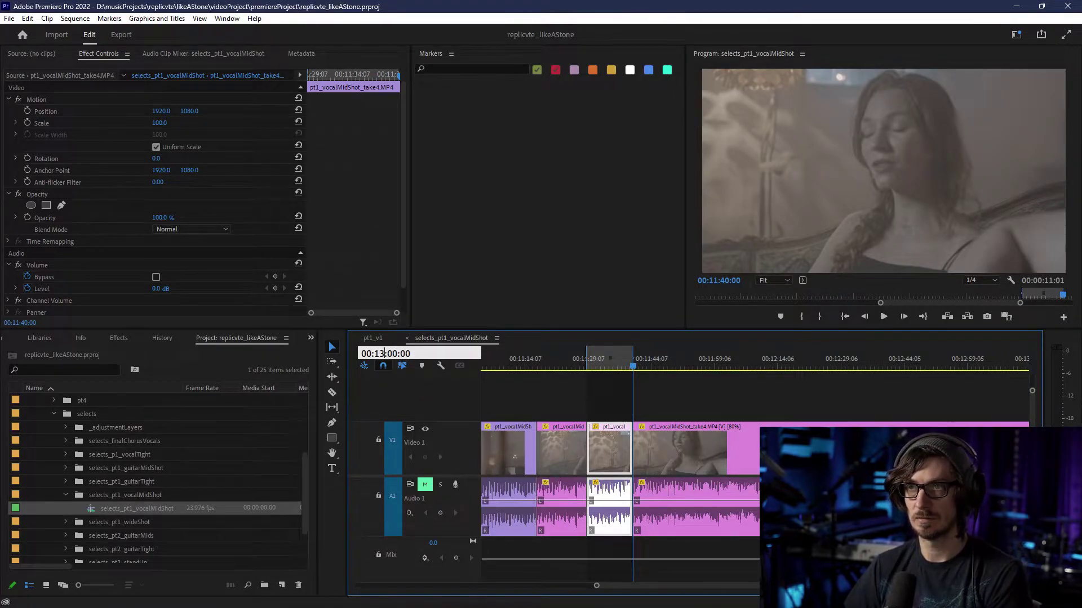
pyautogui.press('Return')
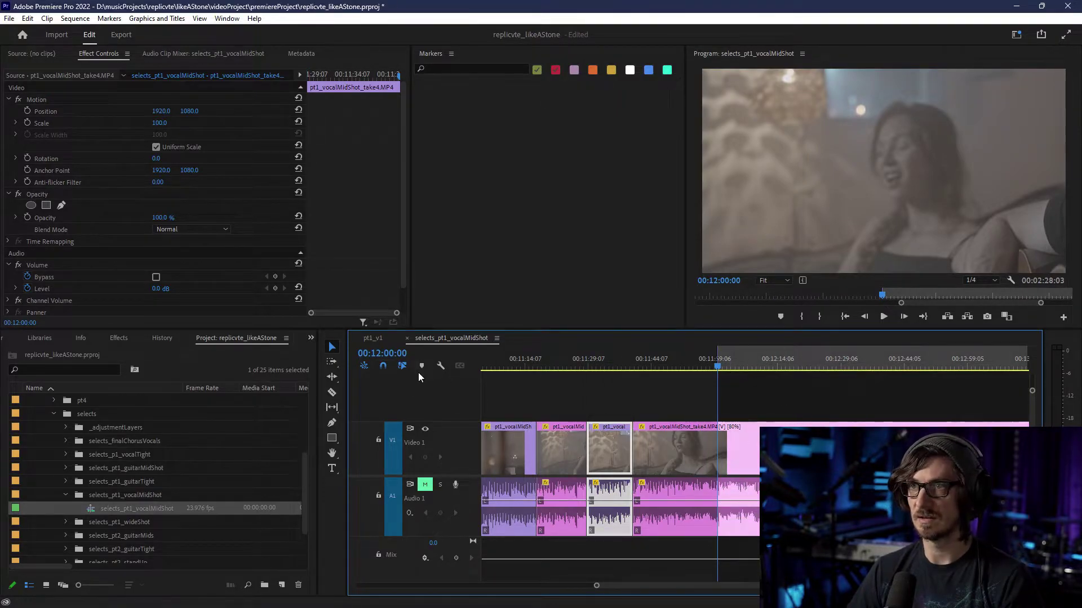
pyautogui.click(381, 353)
pyautogui.click(393, 354)
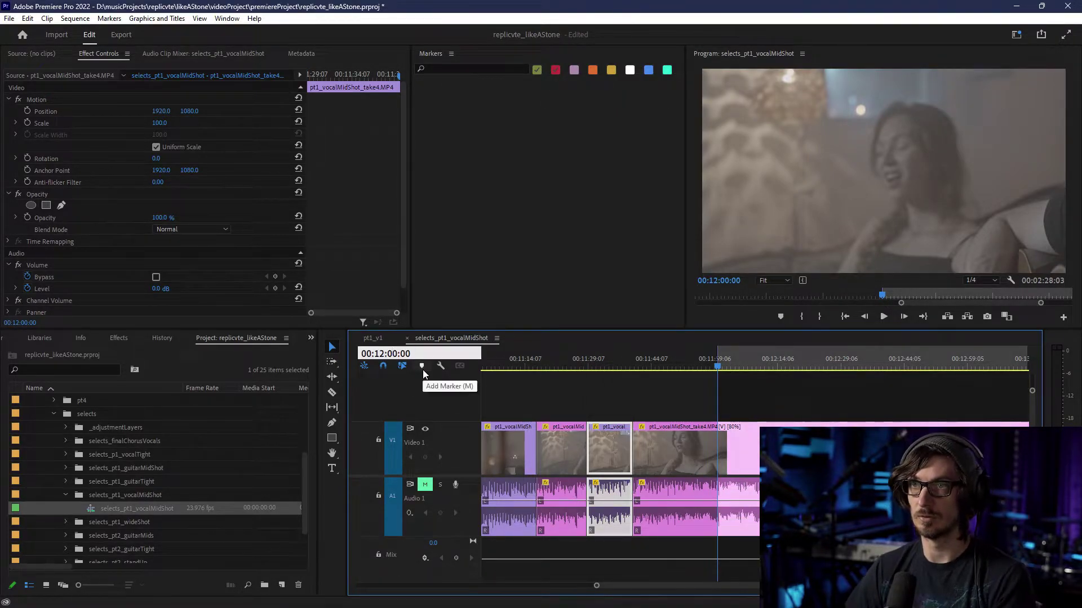
pyautogui.write('11')
pyautogui.press('Return')
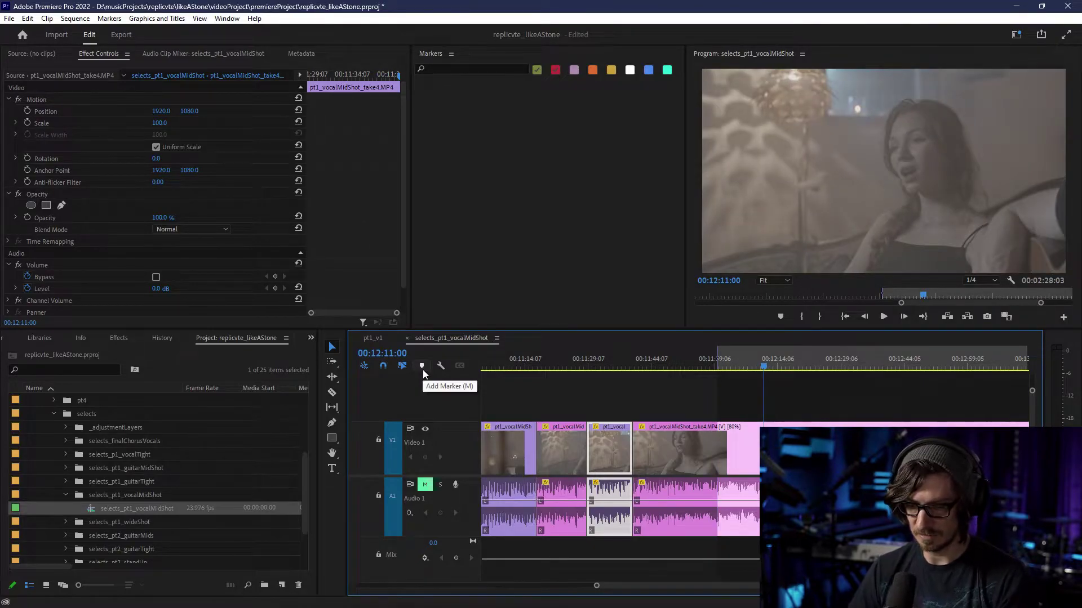
pyautogui.press('o')
# - Split the take 4 clip at the 00:12:00:00 and 00:12:11:00 points and assign the Violet label colour to the segment between them
pyautogui.press('c')
pyautogui.click(718, 451)
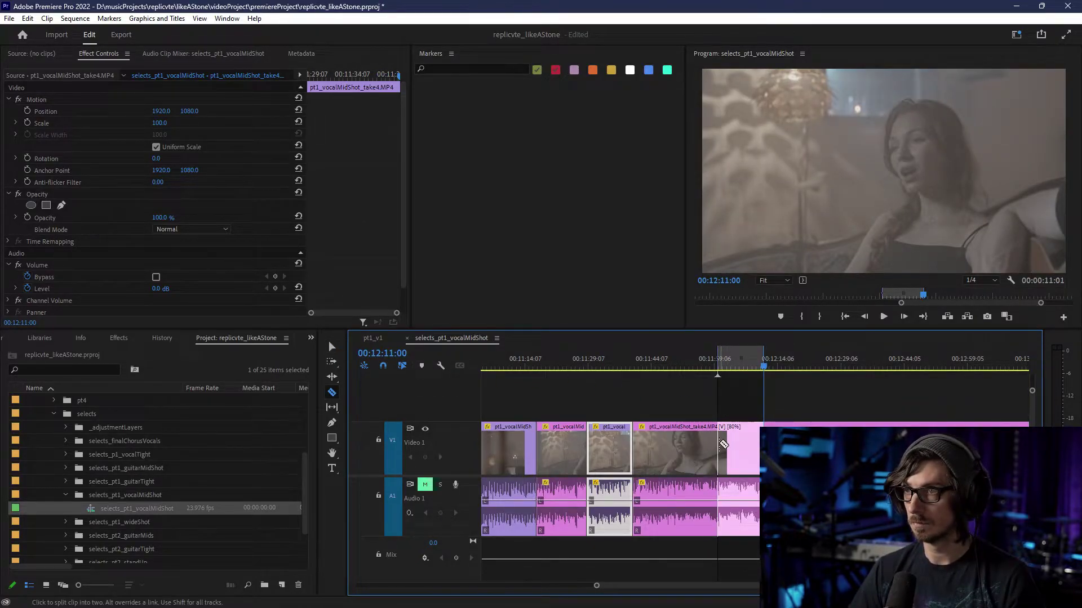
pyautogui.click(763, 447)
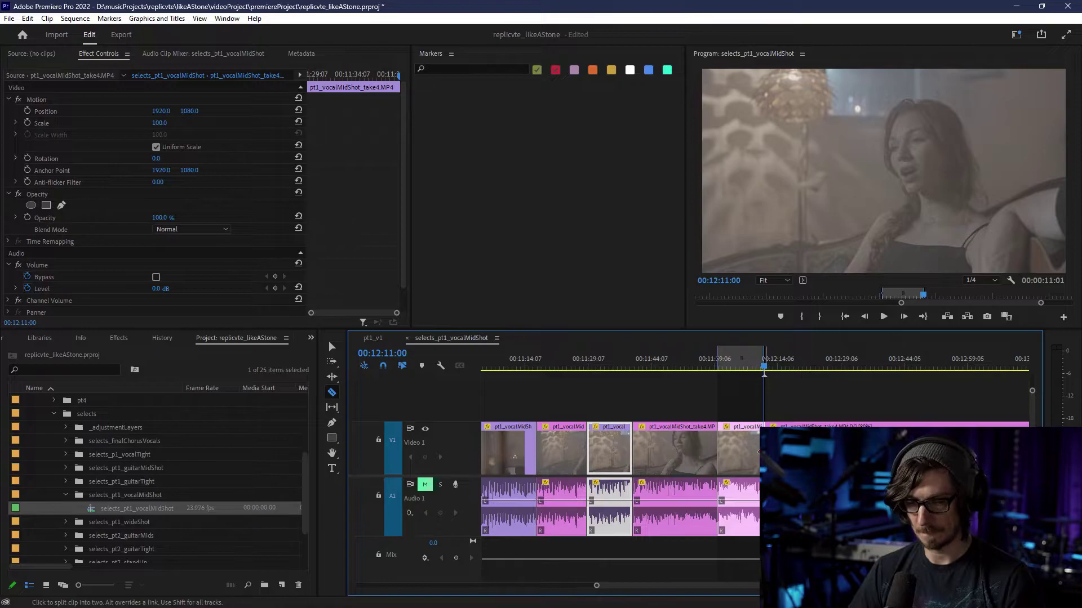
pyautogui.press('v')
pyautogui.click(751, 450)
pyautogui.rightClick(751, 451)
pyautogui.moveTo(867, 310)
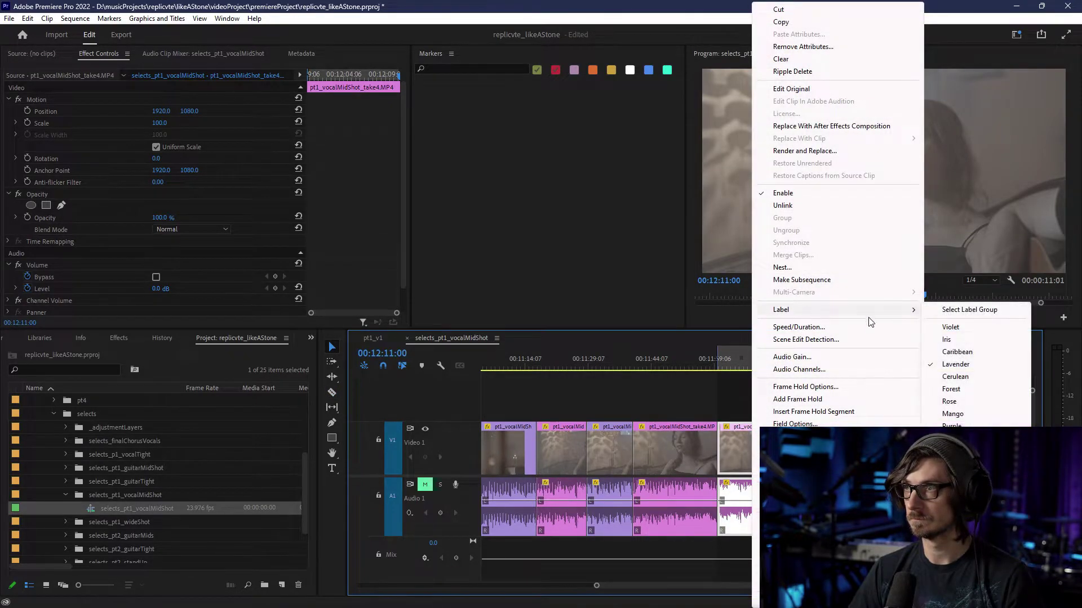
pyautogui.click(950, 339)
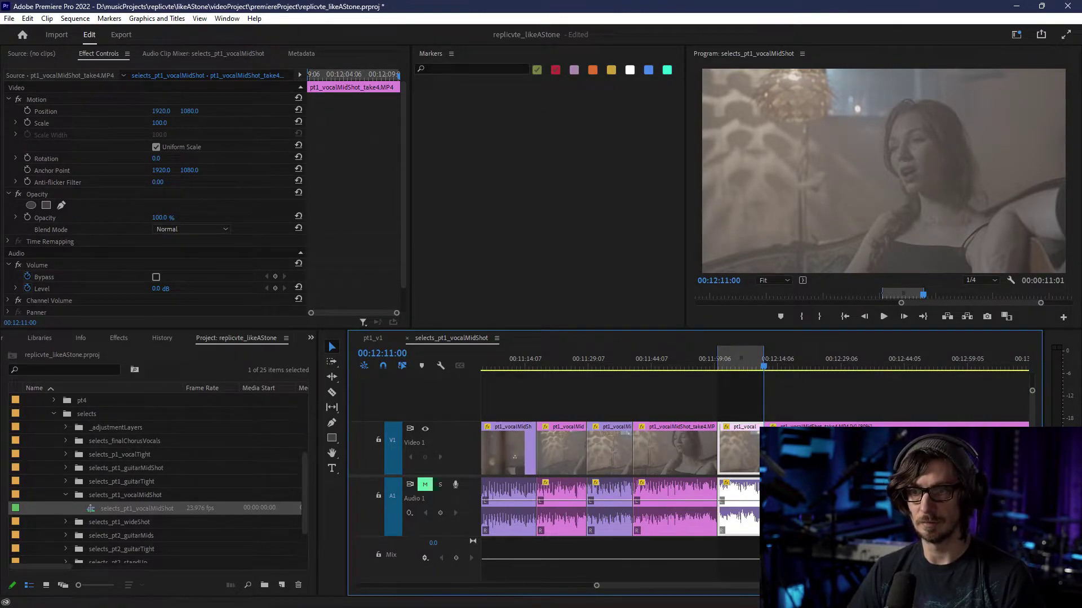
# - Mark an in point at 00:12:17:00 and an out point at 00:12:34:00 in the selects sequence
pyautogui.click(389, 353)
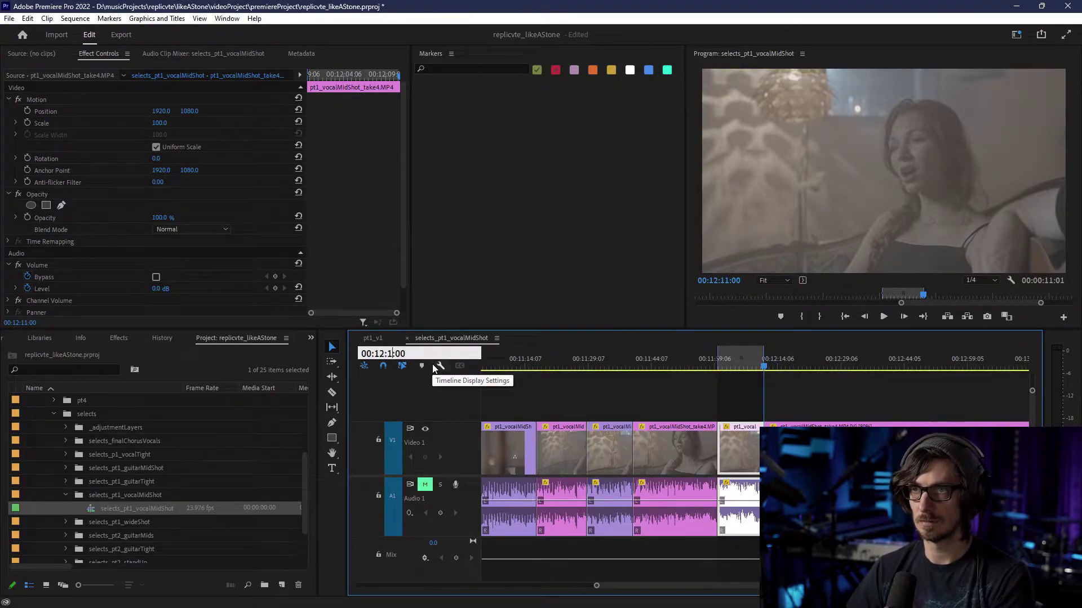
pyautogui.press('Return')
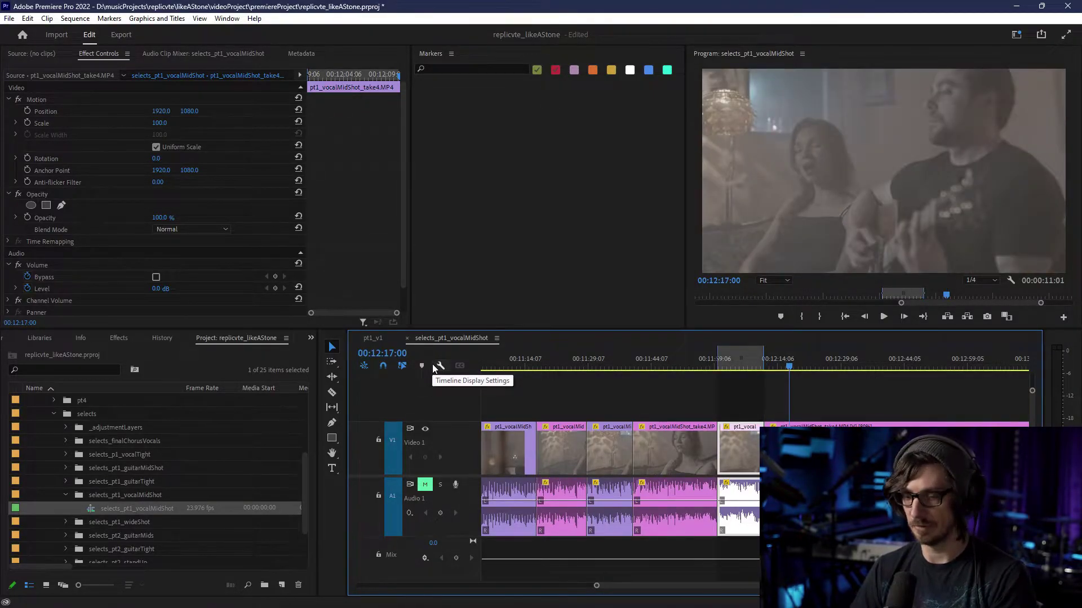
pyautogui.press('i')
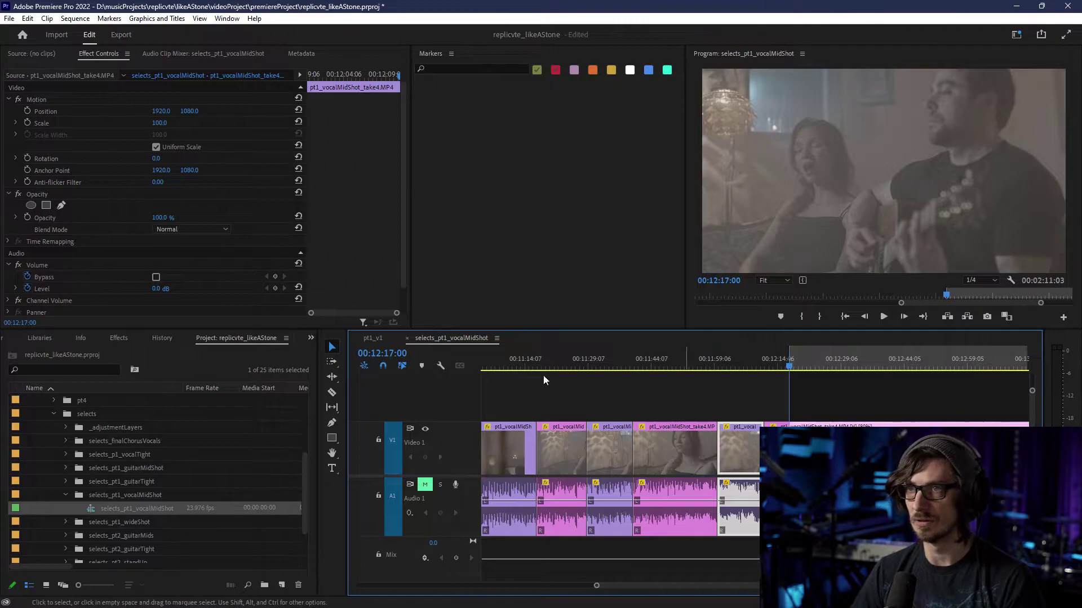
pyautogui.click(388, 353)
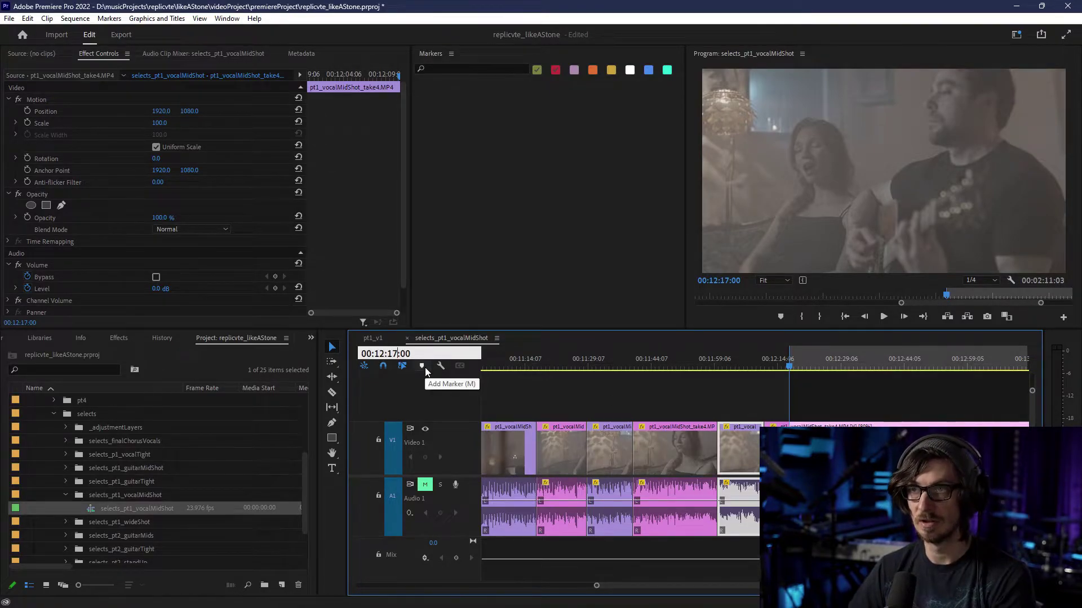
pyautogui.write('34')
pyautogui.press('Return')
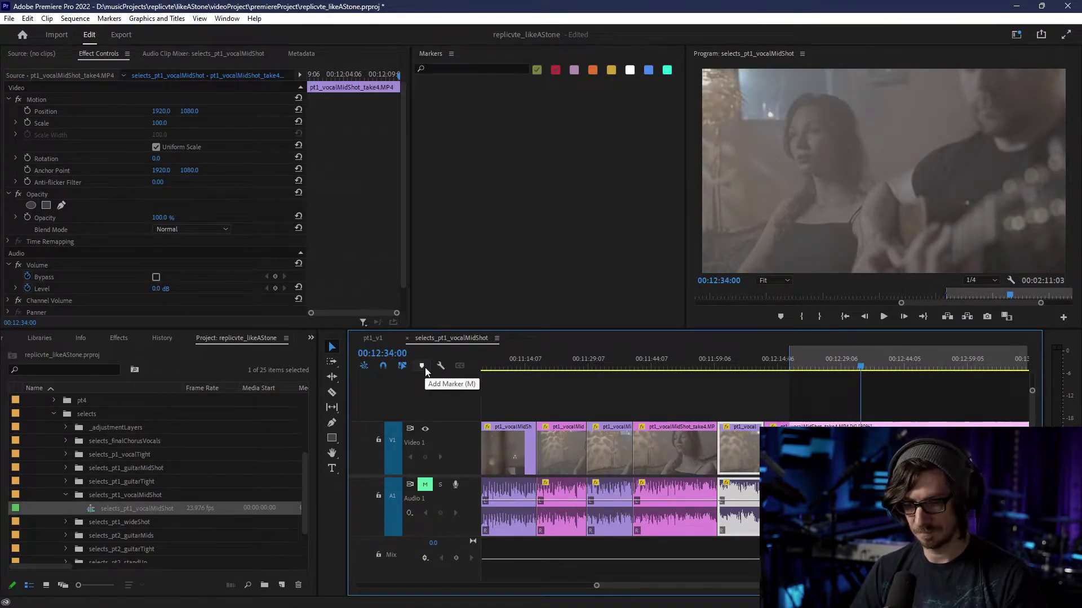
pyautogui.press('o')
# - Split the take 4 clip at the 00:12:17:00 and 00:12:34:00 points and assign the Violet label colour to the segment between them
pyautogui.press('c')
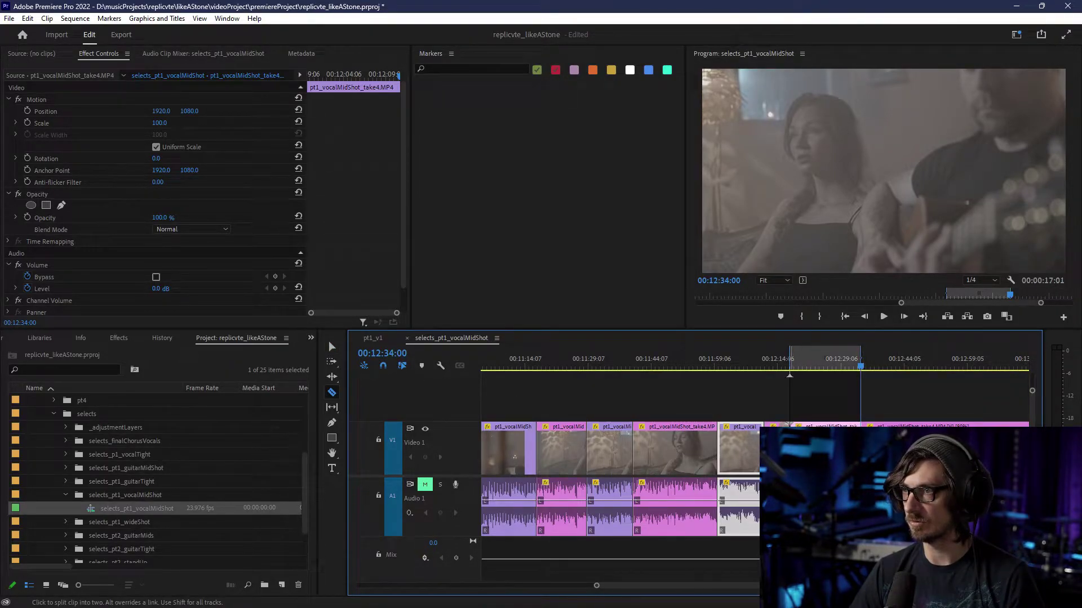
pyautogui.press('v')
pyautogui.rightClick(814, 427)
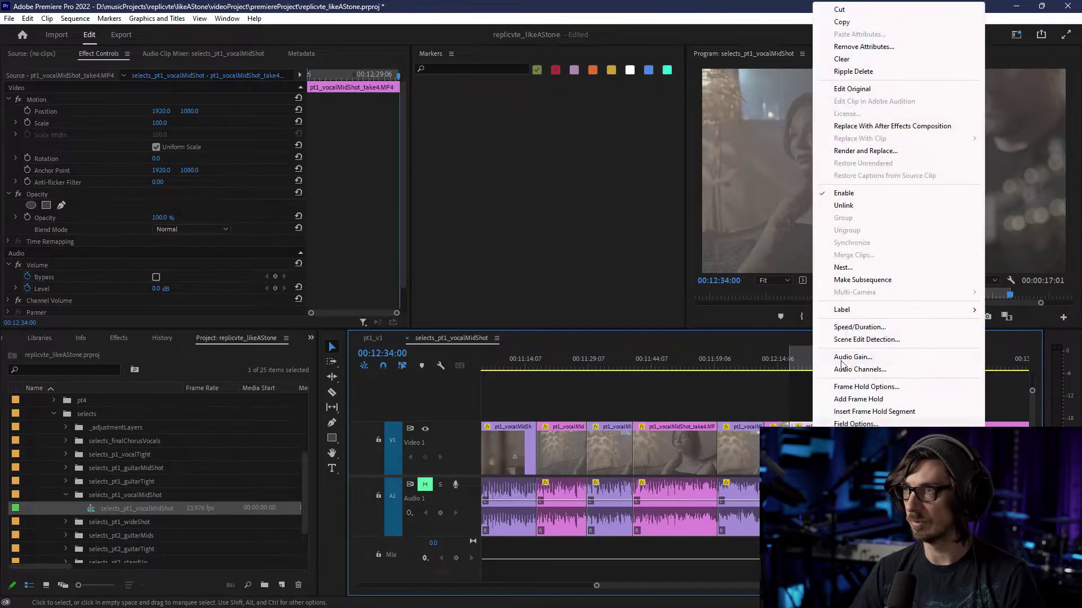
pyautogui.moveTo(964, 314)
pyautogui.click(751, 331)
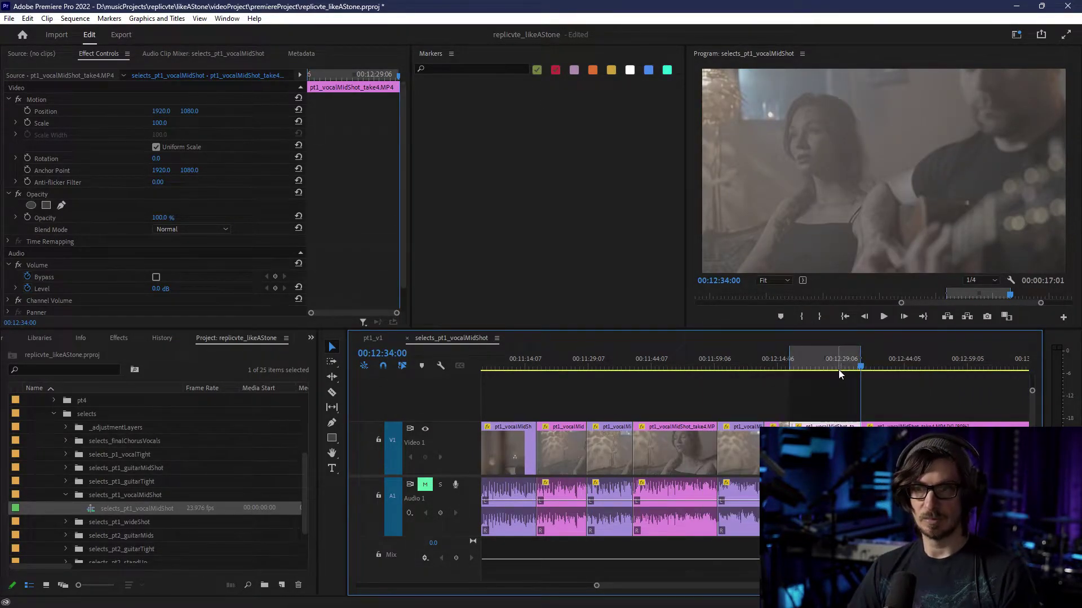
# - Mark an in point at 00:12:40:00 and an out point at 00:13:02:00 in the selects sequence
pyautogui.hotkey('alt', 'Tab')
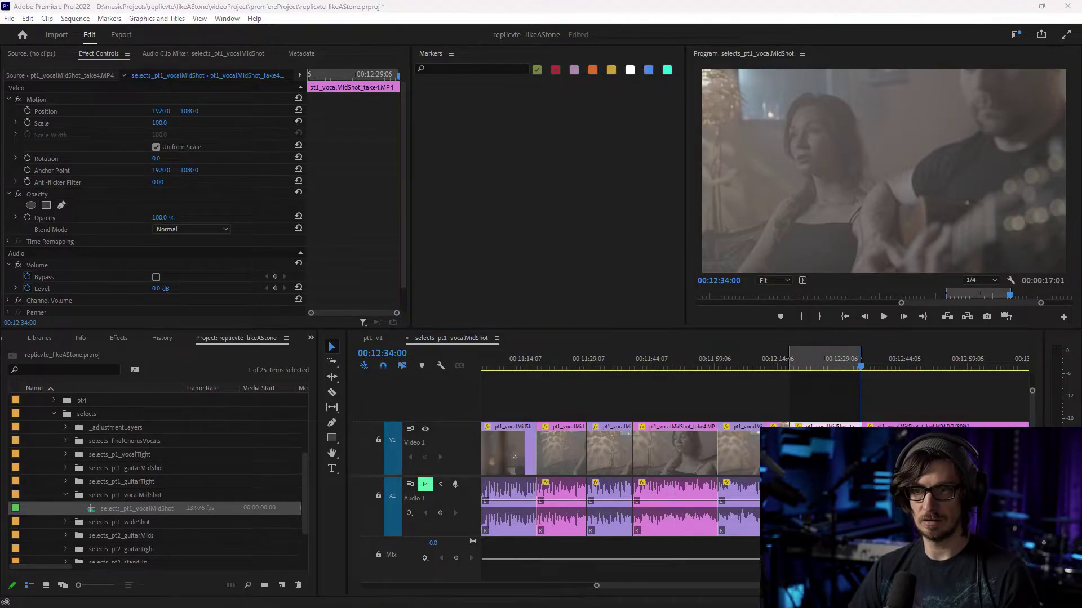
pyautogui.click(384, 354)
pyautogui.write('124000')
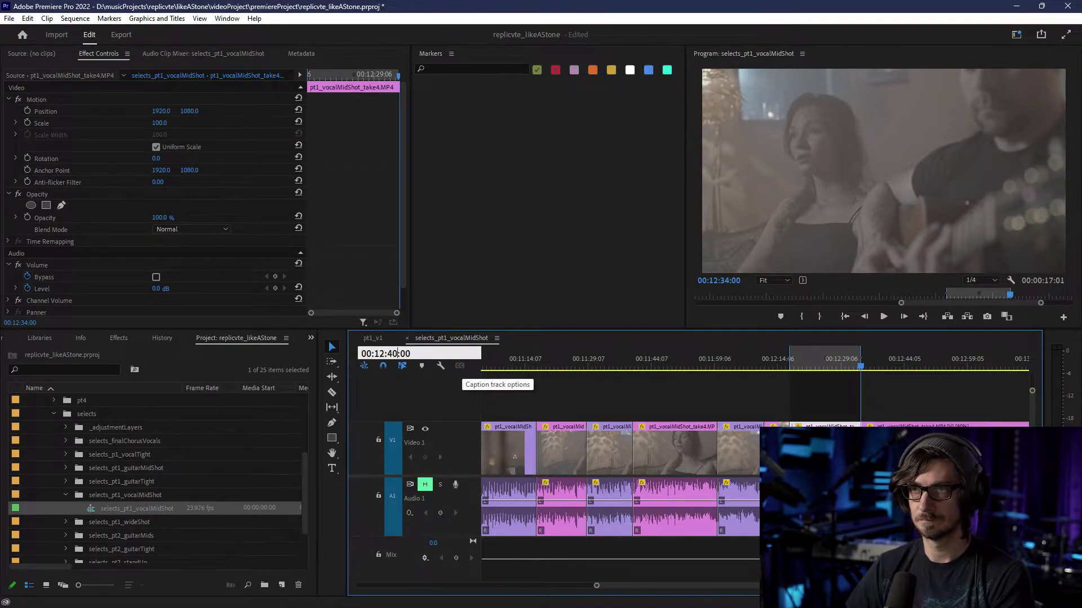
pyautogui.press('Return')
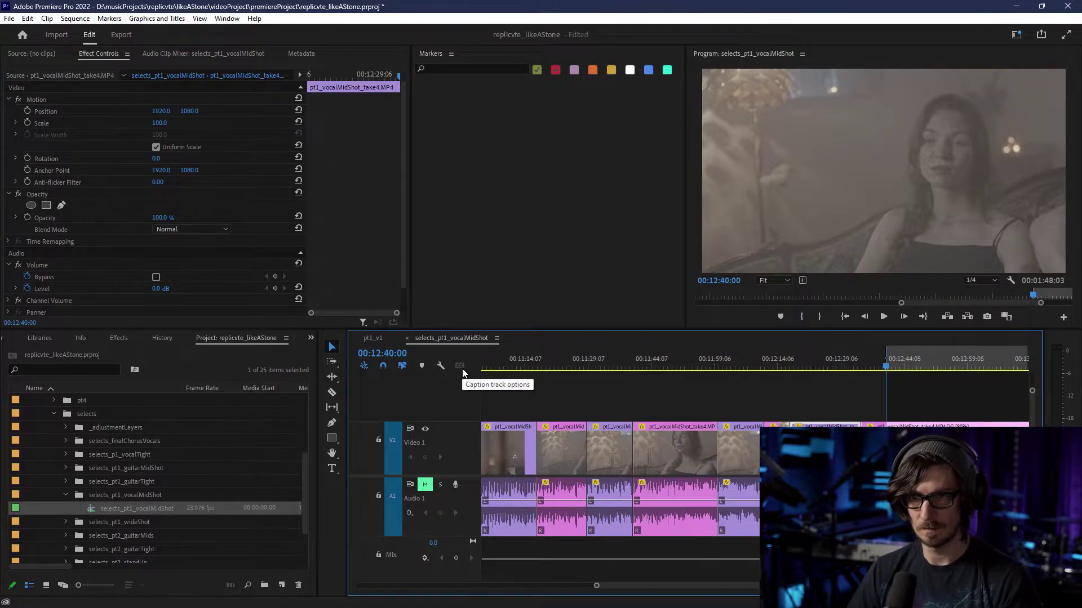
pyautogui.click(388, 353)
pyautogui.click(389, 353)
pyautogui.write('02')
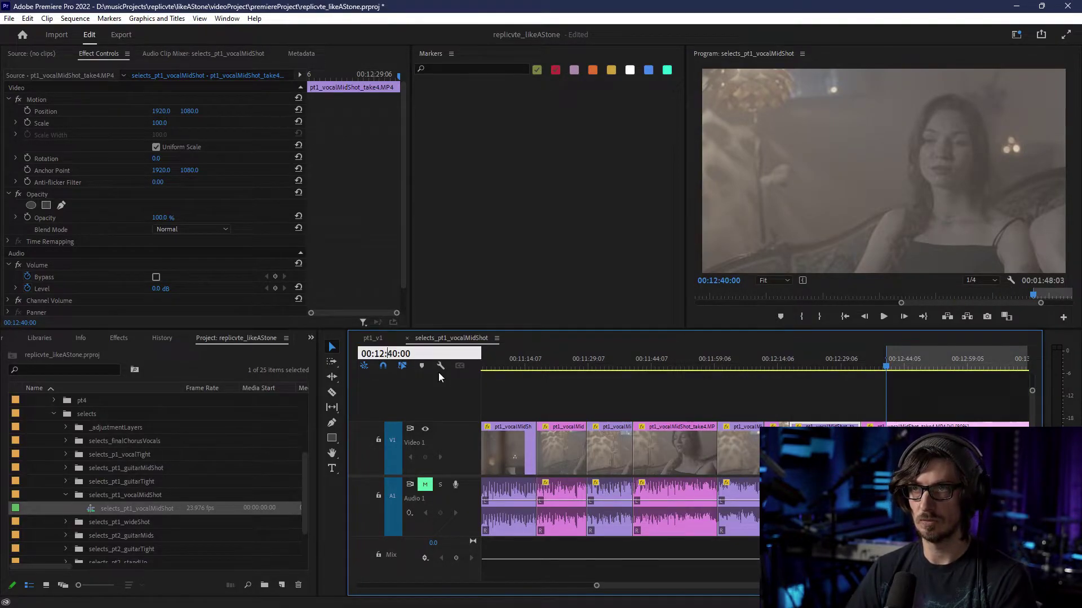
pyautogui.click(384, 353)
pyautogui.press('Return')
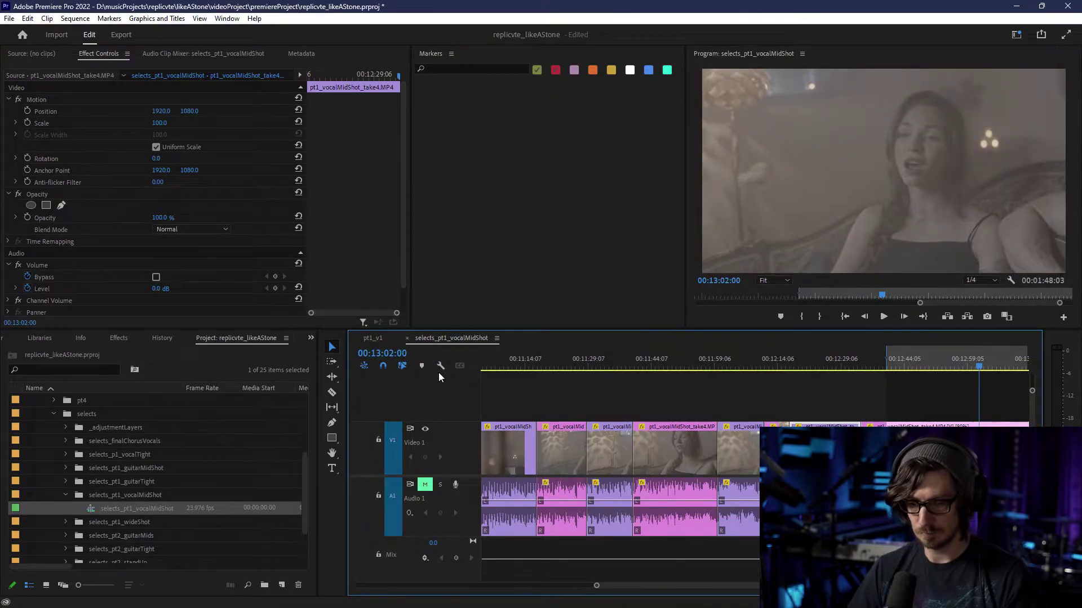
# - Split the take 4 clip at the 00:12:40:00 and 00:13:02:00 points and assign the Violet label colour to the segment between them
pyautogui.press('c')
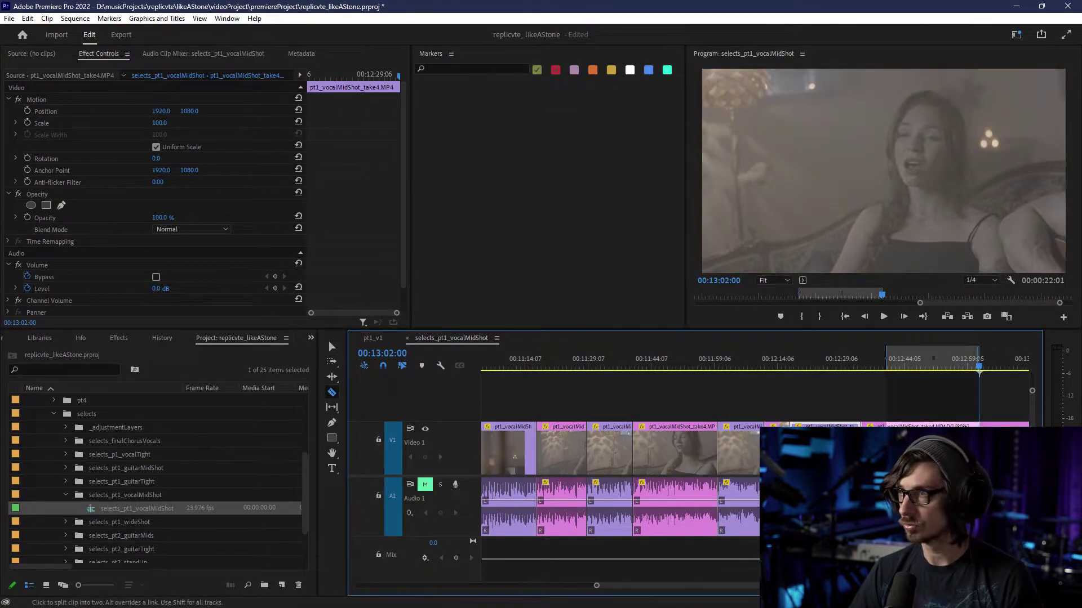
pyautogui.click(886, 451)
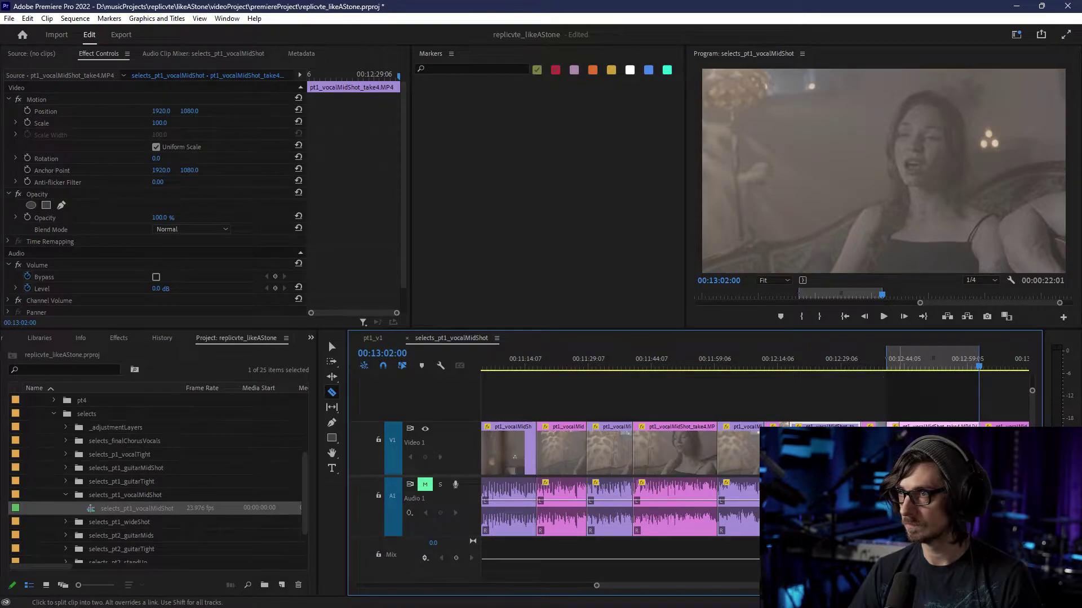
pyautogui.press('v')
pyautogui.rightClick(909, 451)
pyautogui.moveTo(938, 310)
pyautogui.click(835, 326)
# - Mark an in point at 00:13:15:00 and an out point at 00:13:29:00 in the selects sequence
pyautogui.scroll(-4, 749, 464)
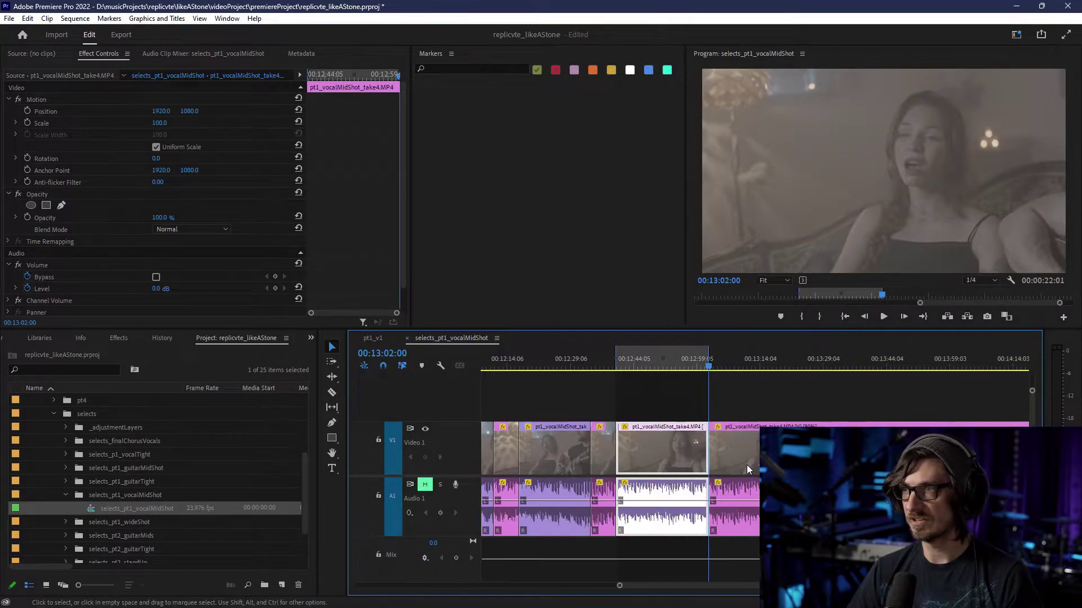
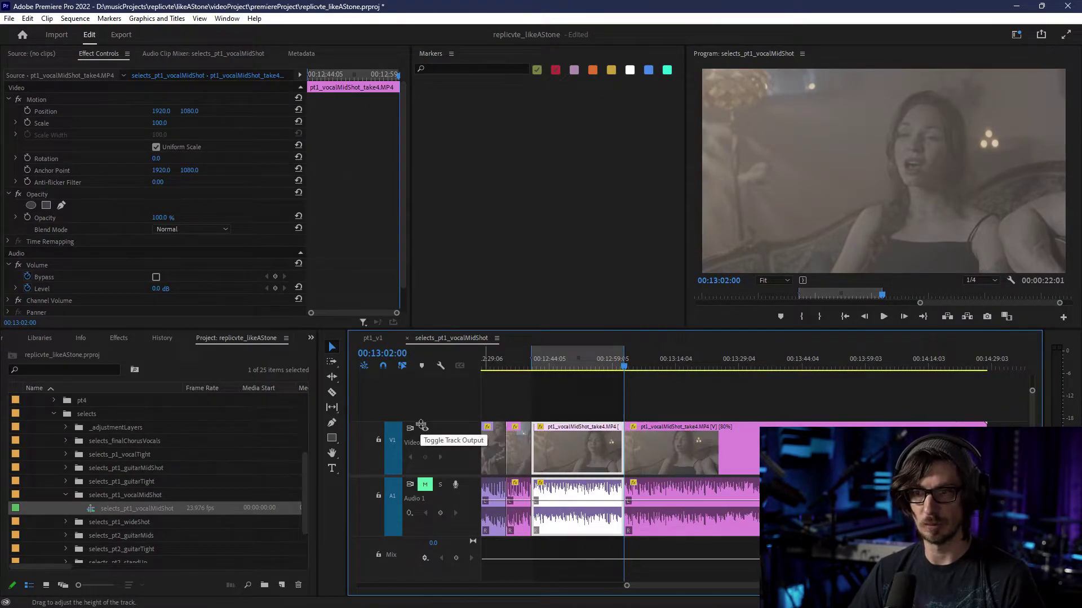
pyautogui.click(380, 352)
pyautogui.press('Left')
pyautogui.hotkey('shift', 'Right')
pyautogui.hotkey('shift', 'Right')
pyautogui.write('15')
pyautogui.press('Return')
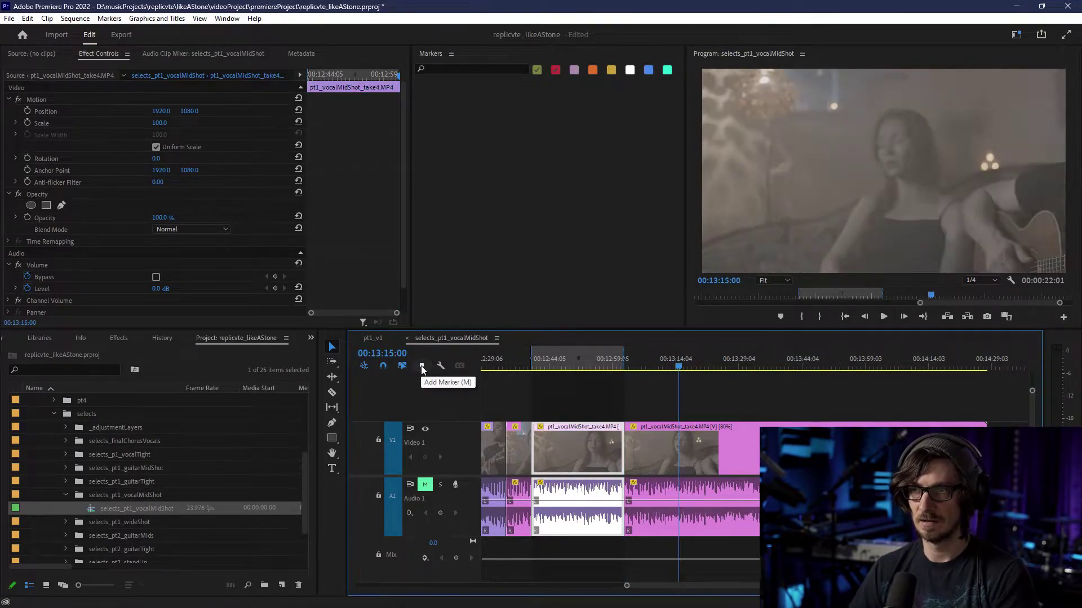
pyautogui.press('i')
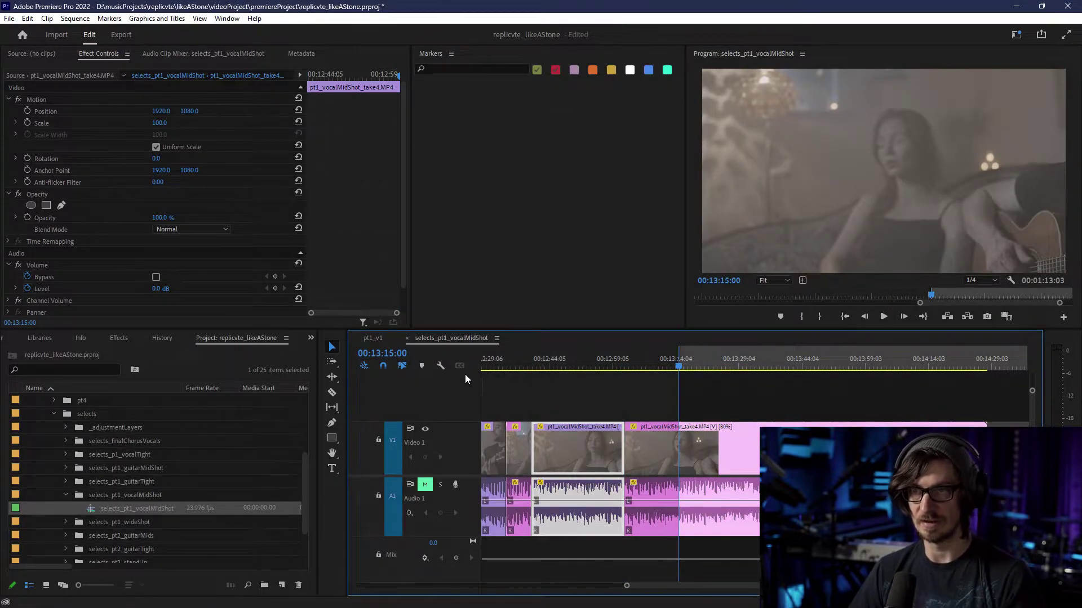
pyautogui.click(389, 355)
pyautogui.click(392, 354)
pyautogui.press('BackSpace')
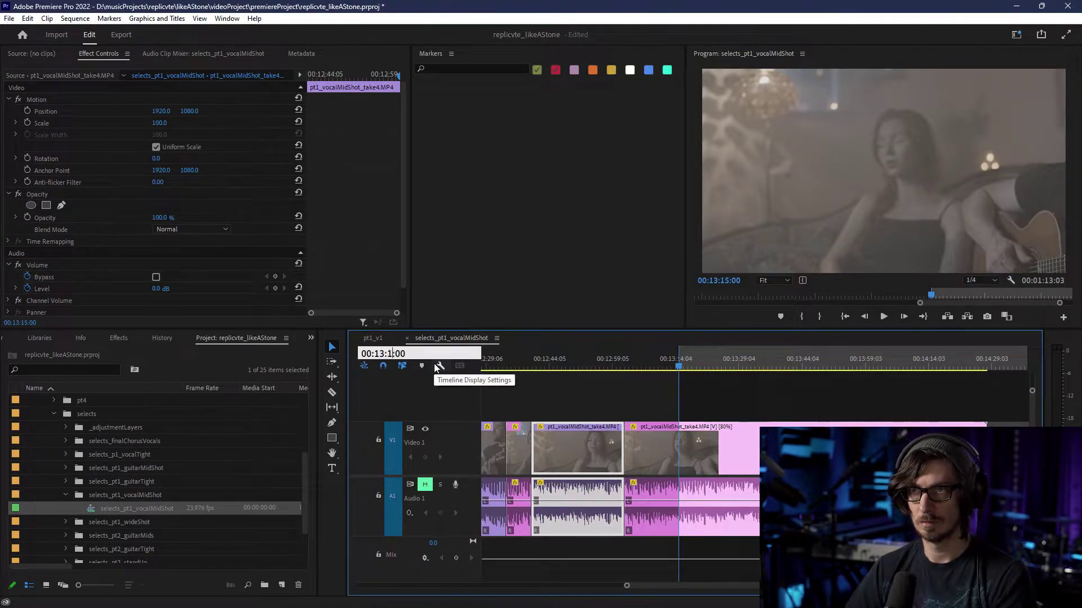
pyautogui.write('29')
pyautogui.press('Return')
pyautogui.press('o')
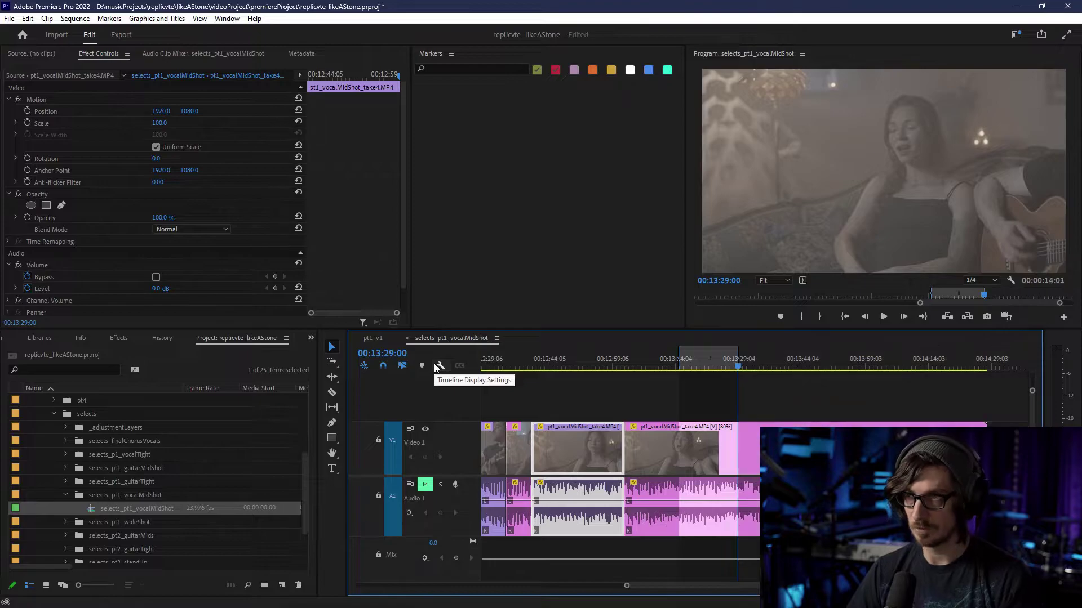
# - Split the take 4 clip at the 00:13:15:00 and 00:13:29:00 points and assign the Violet label colour to the segment between them
pyautogui.press('c')
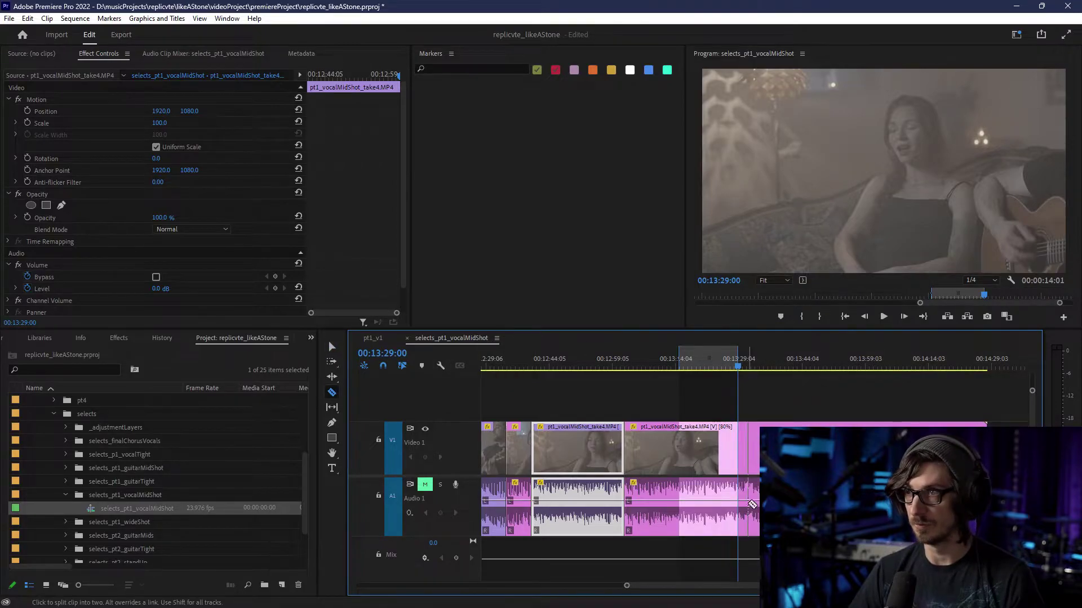
pyautogui.click(738, 450)
pyautogui.click(683, 451)
pyautogui.press('v')
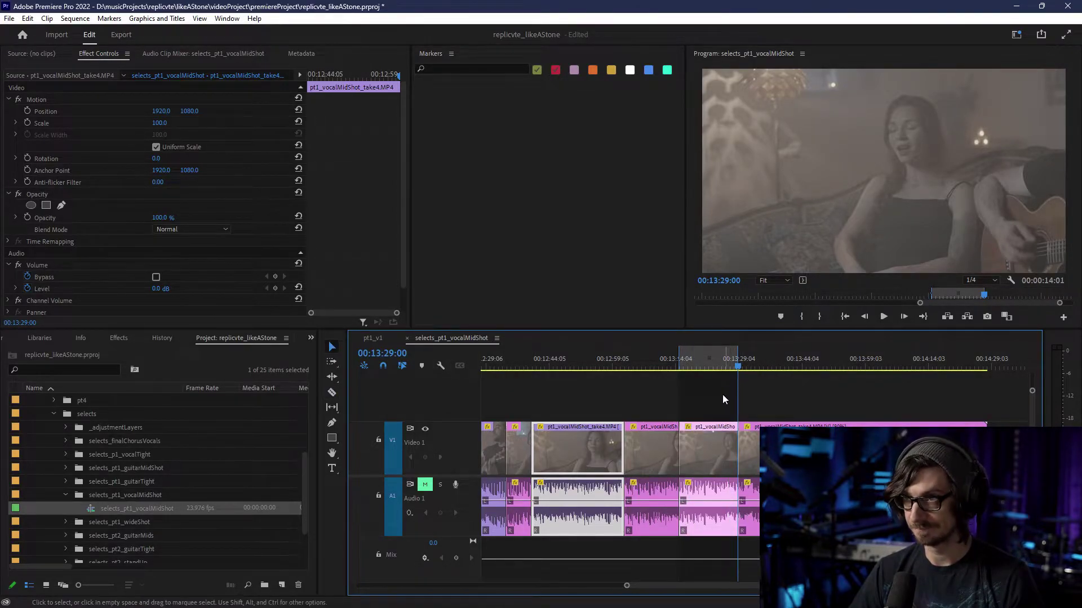
pyautogui.click(715, 461)
pyautogui.rightClick(715, 461)
pyautogui.moveTo(789, 307)
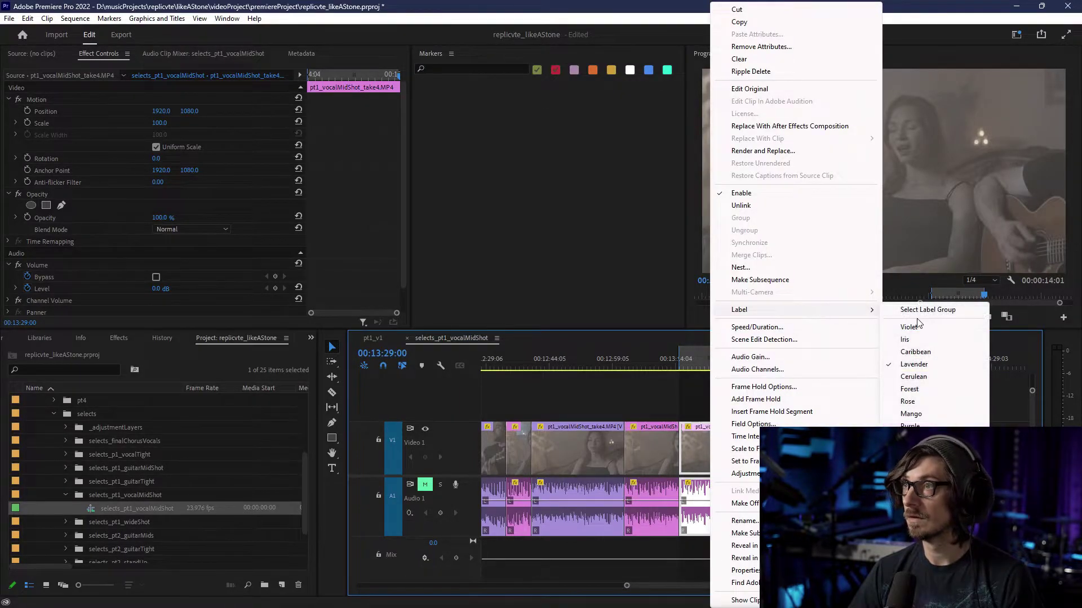
pyautogui.click(924, 327)
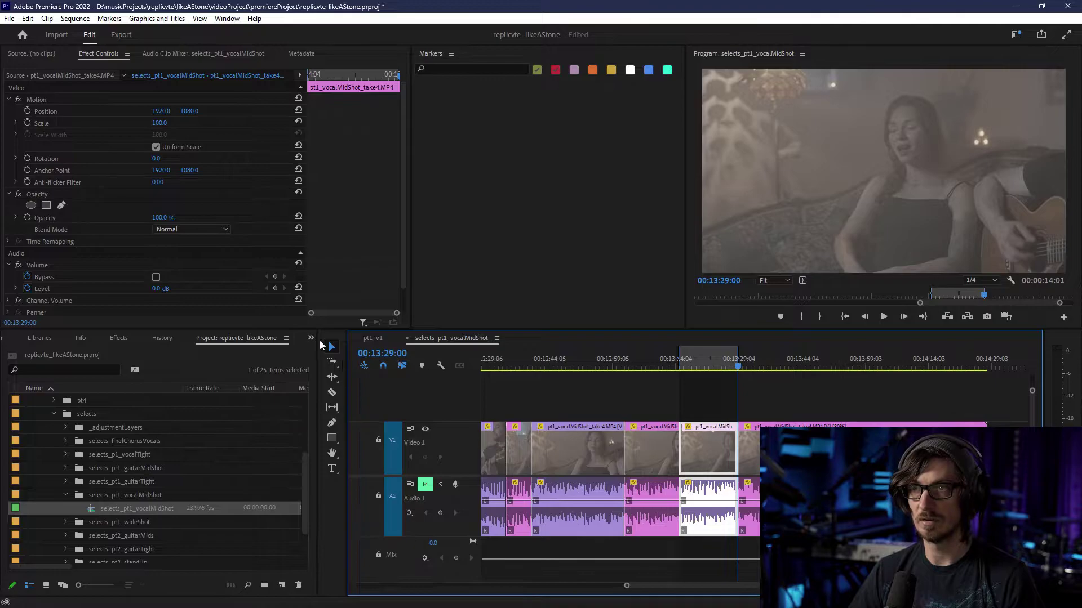
# - Mark an in point at 00:13:41:00 in the selects_pt1_vocalMidShot sequence
pyautogui.click(385, 353)
pyautogui.press('Delete')
pyautogui.press('BackSpace')
pyautogui.write('2')
pyautogui.press('BackSpace')
pyautogui.write('41')
pyautogui.press('Return')
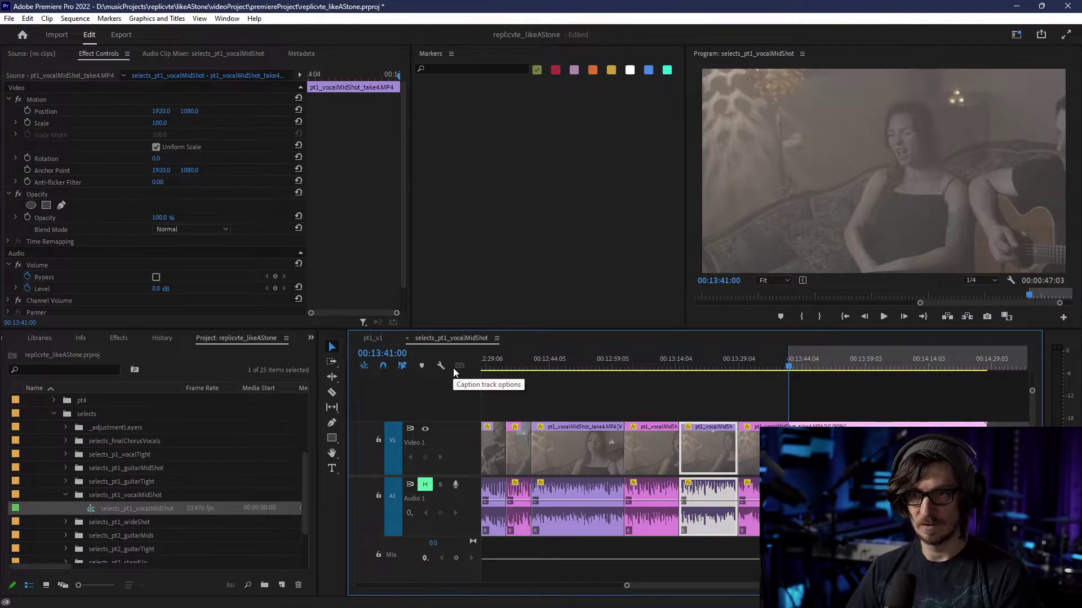
# - Mark an out point at 00:14:17:00 in the selects_pt1_vocalMidShot sequence
pyautogui.moveTo(929, 361); pyautogui.dragTo(969, 364)
pyautogui.click(400, 354)
pyautogui.click(399, 354)
pyautogui.press('BackSpace')
pyautogui.press('BackSpace')
pyautogui.write('0')
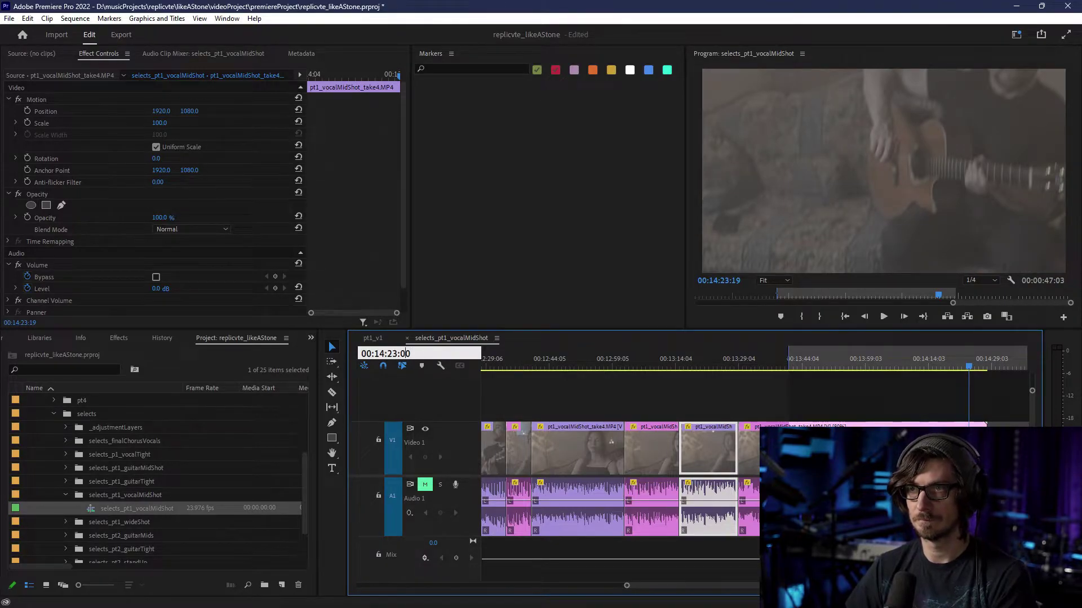
pyautogui.write('7')
pyautogui.press('Return')
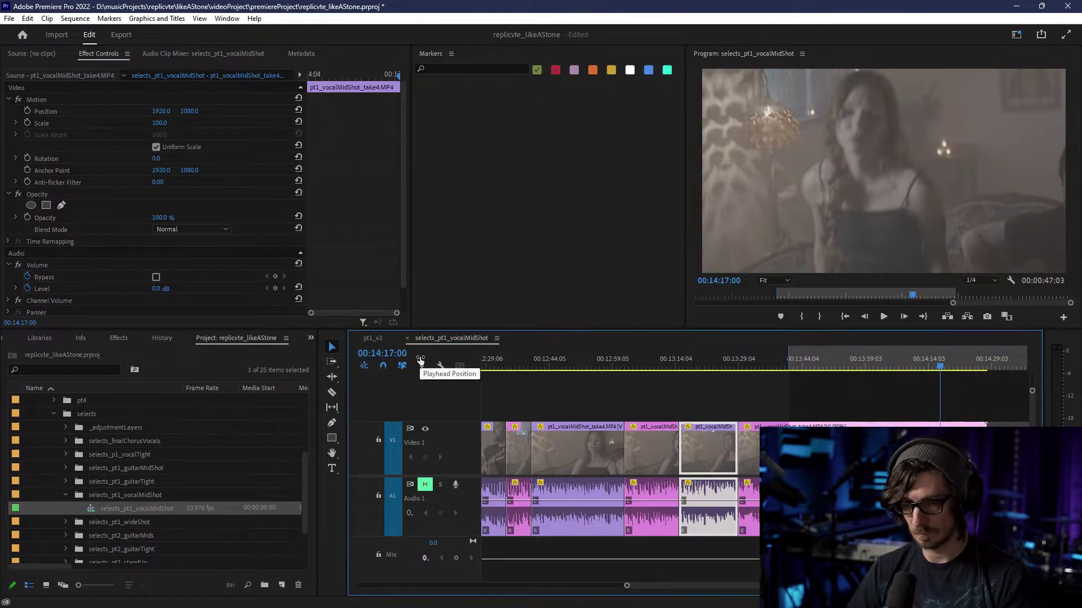
# - Split the take 4 clip at the 00:13:41:00 and 00:14:17:00 points and assign the Violet label colour to the segment between them
pyautogui.press('c')
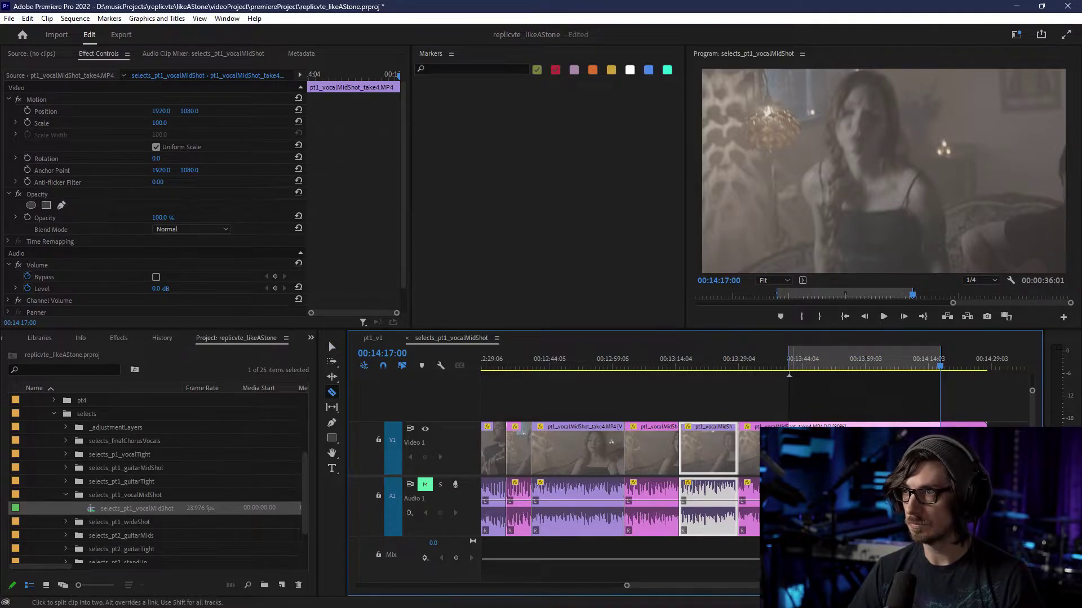
pyautogui.click(788, 451)
pyautogui.press('v')
pyautogui.rightClick(854, 451)
pyautogui.moveTo(901, 310)
pyautogui.click(792, 354)
# - Look over the whole selects_pt1_vocalMidShot sequence from its beginning and select all of its clips
pyautogui.scroll(-8, 635, 478)
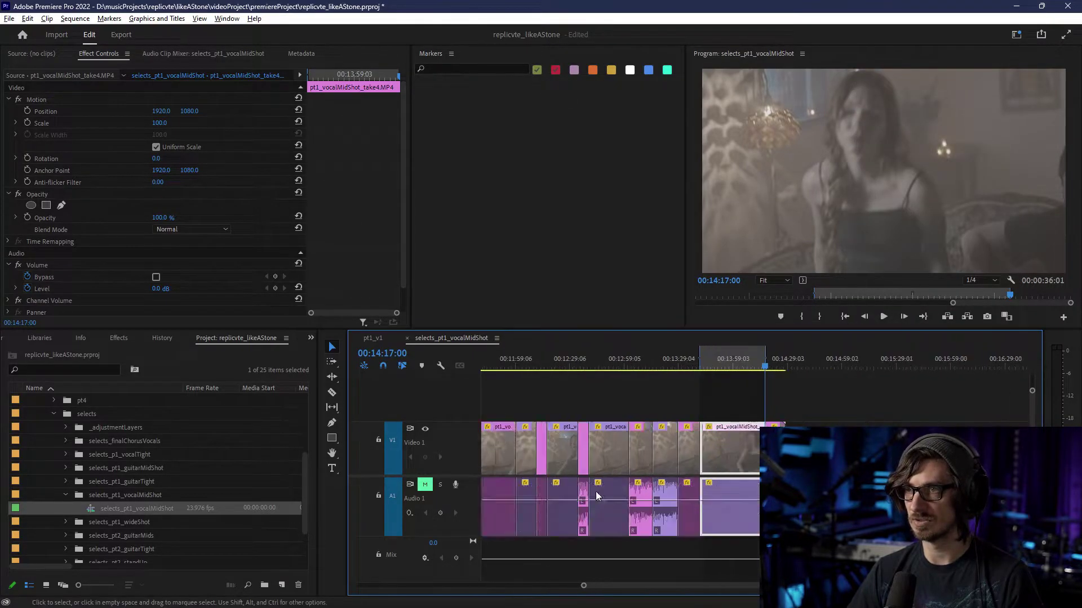
pyautogui.scroll(1, 586, 492)
pyautogui.moveTo(612, 585); pyautogui.dragTo(384, 569)
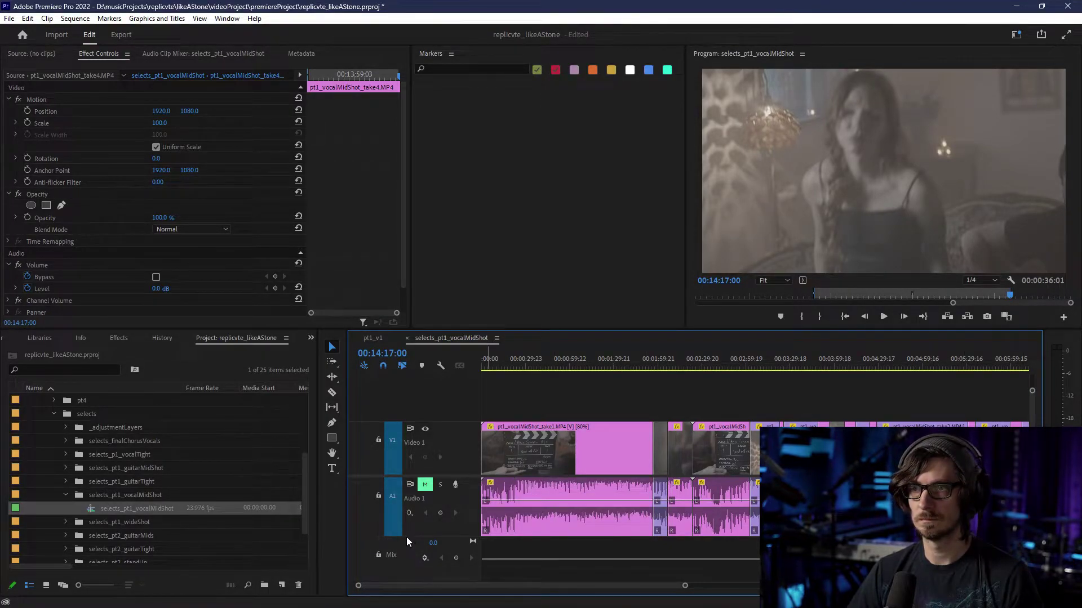
pyautogui.moveTo(407, 537); pyautogui.dragTo(410, 531)
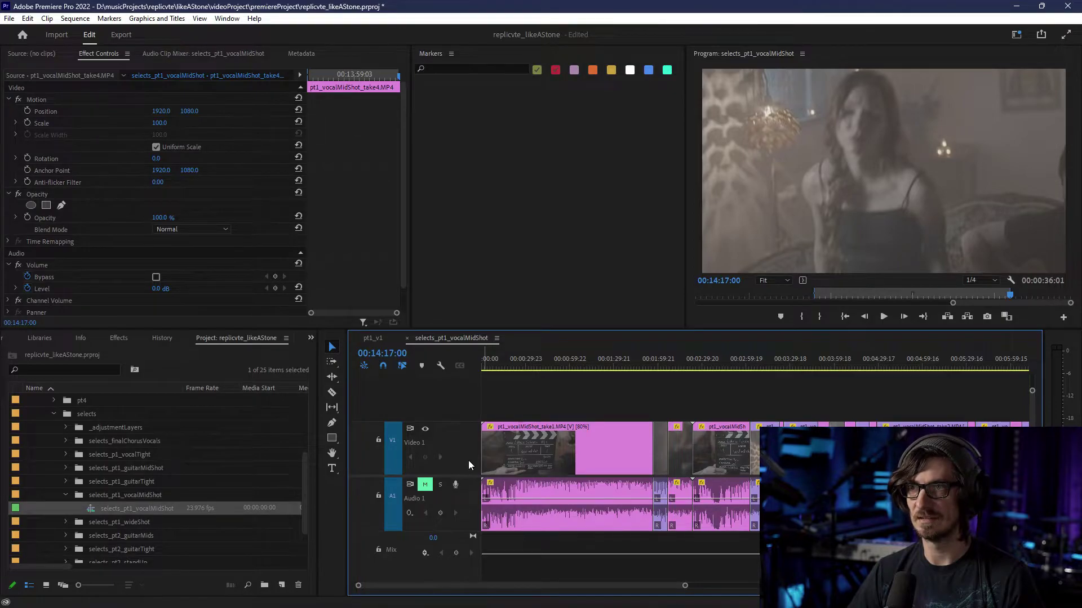
pyautogui.scroll(-5, 621, 468)
pyautogui.moveTo(919, 468); pyautogui.dragTo(495, 451)
# - Duplicate the selects_pt1_vocalMidShot sequence in its project bin
pyautogui.rightClick(105, 509)
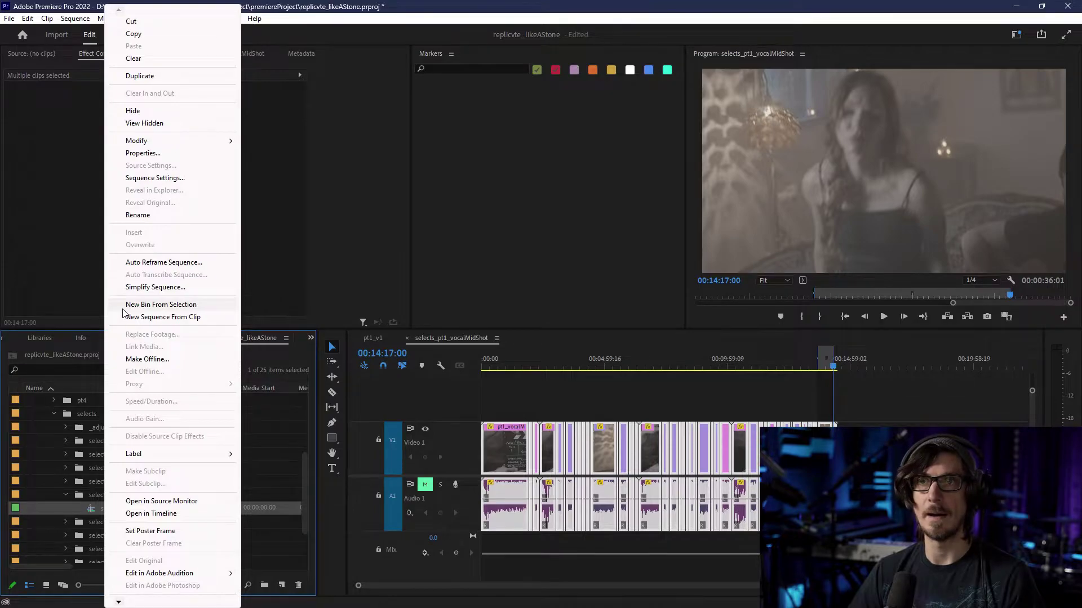
pyautogui.click(61, 509)
pyautogui.rightClick(60, 509)
pyautogui.click(57, 509)
pyautogui.click(74, 512)
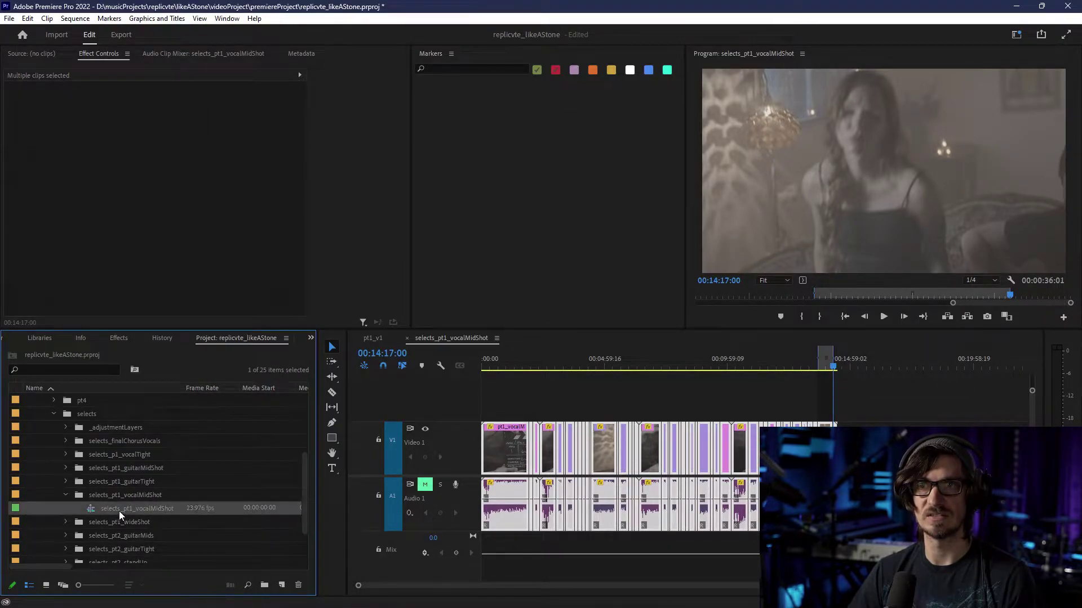
pyautogui.rightClick(120, 510)
pyautogui.click(176, 79)
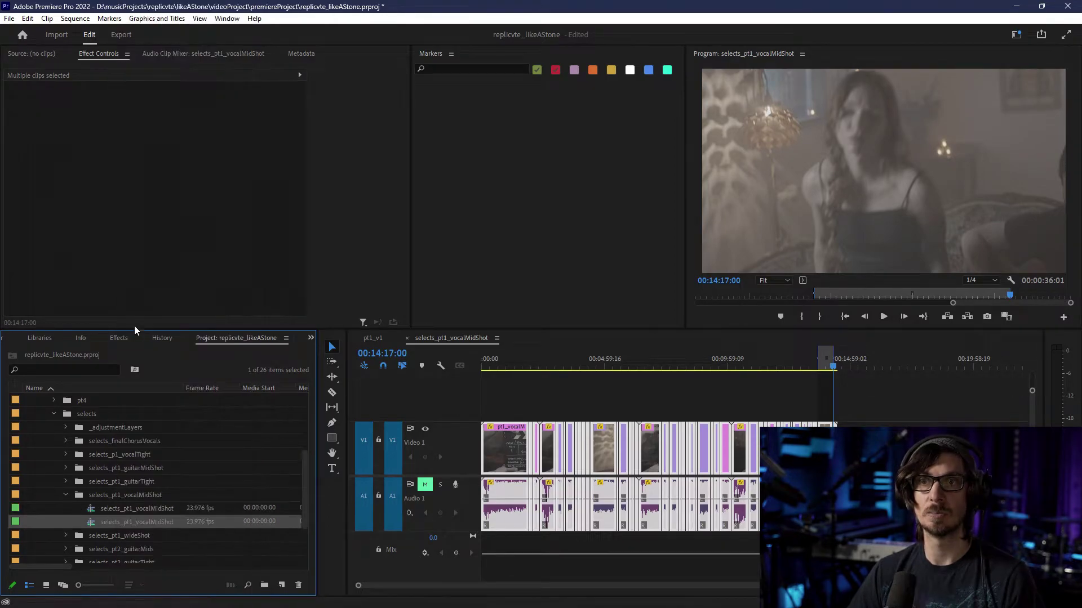
# - Check the existing edits_pt1_guitarMidShot_v1 sequence in the selects_pt1_guitarMidShot bin as a reference and close it again
pyautogui.click(110, 519)
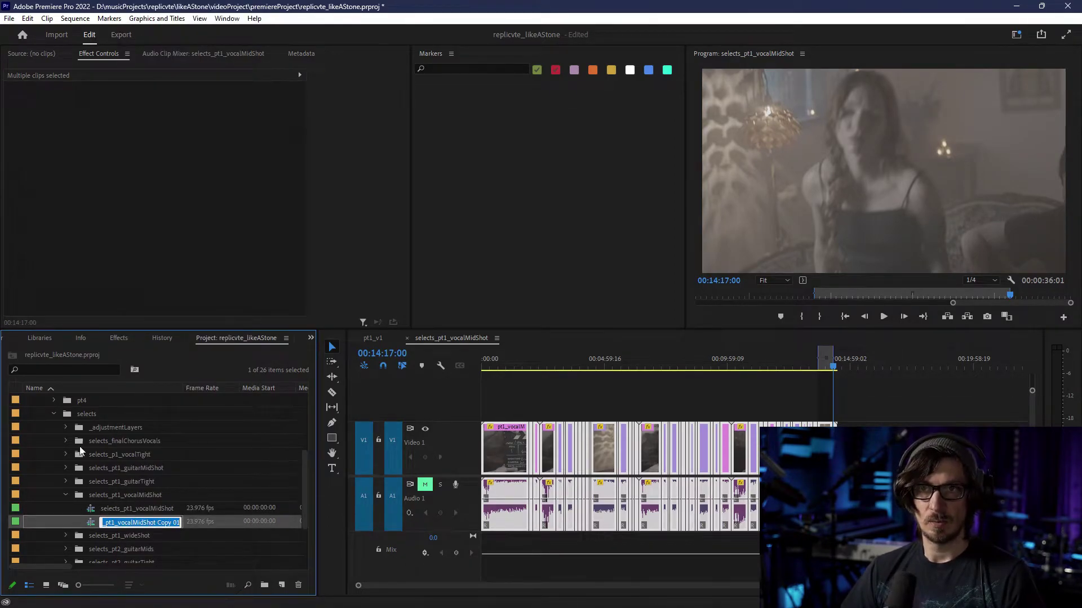
pyautogui.click(65, 467)
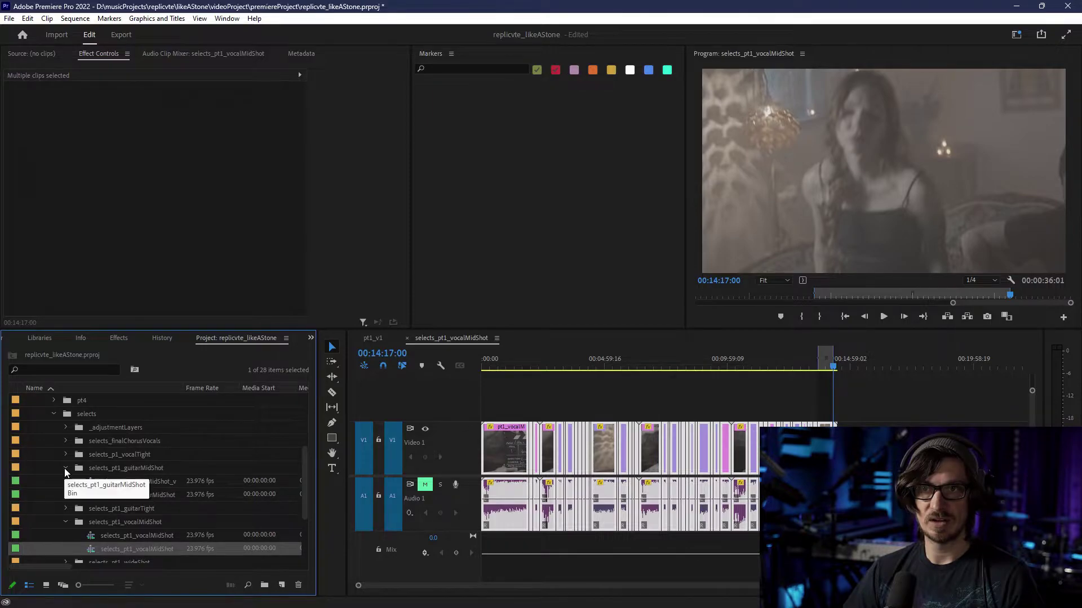
pyautogui.click(64, 468)
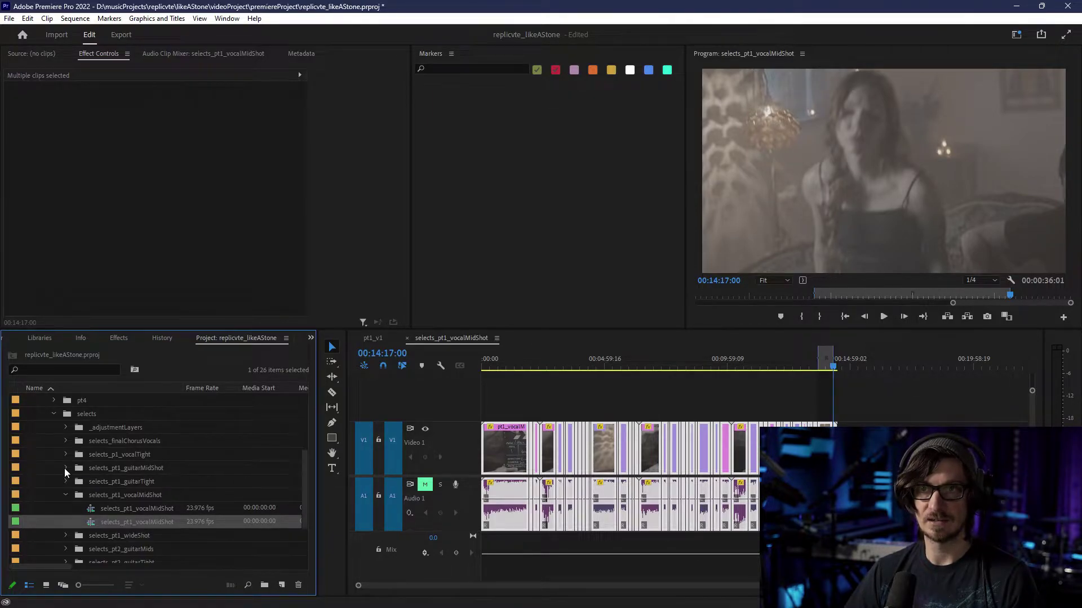
pyautogui.click(109, 523)
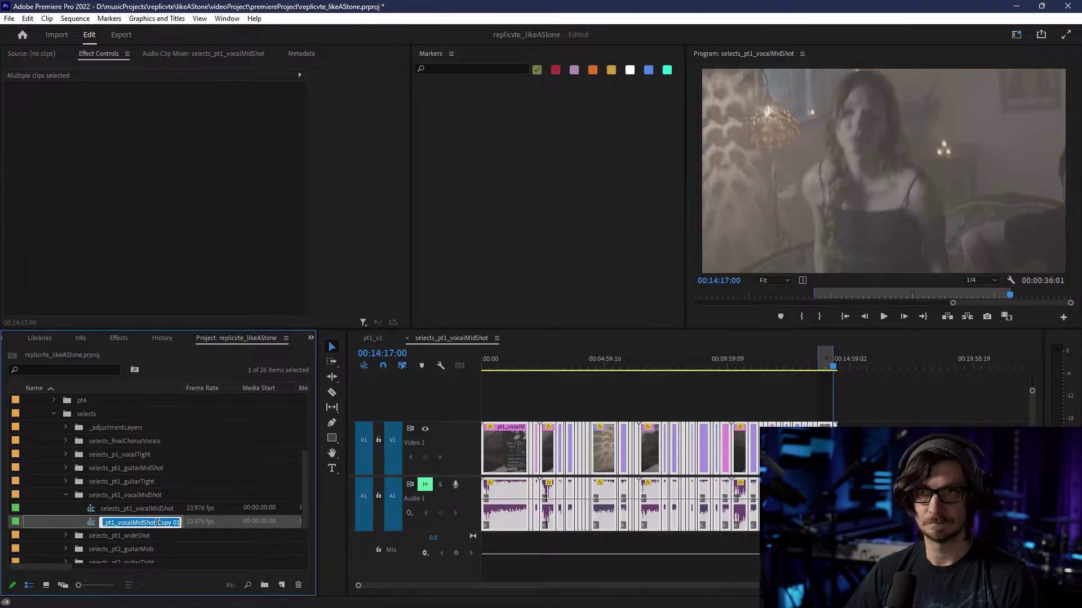
pyautogui.click(62, 461)
pyautogui.click(66, 467)
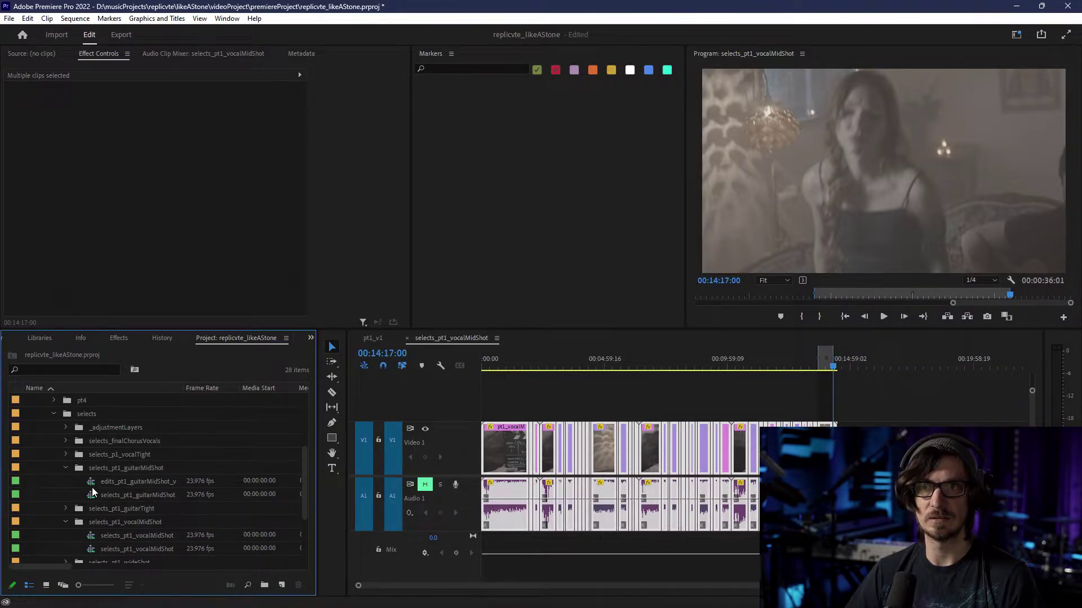
pyautogui.doubleClick(90, 483)
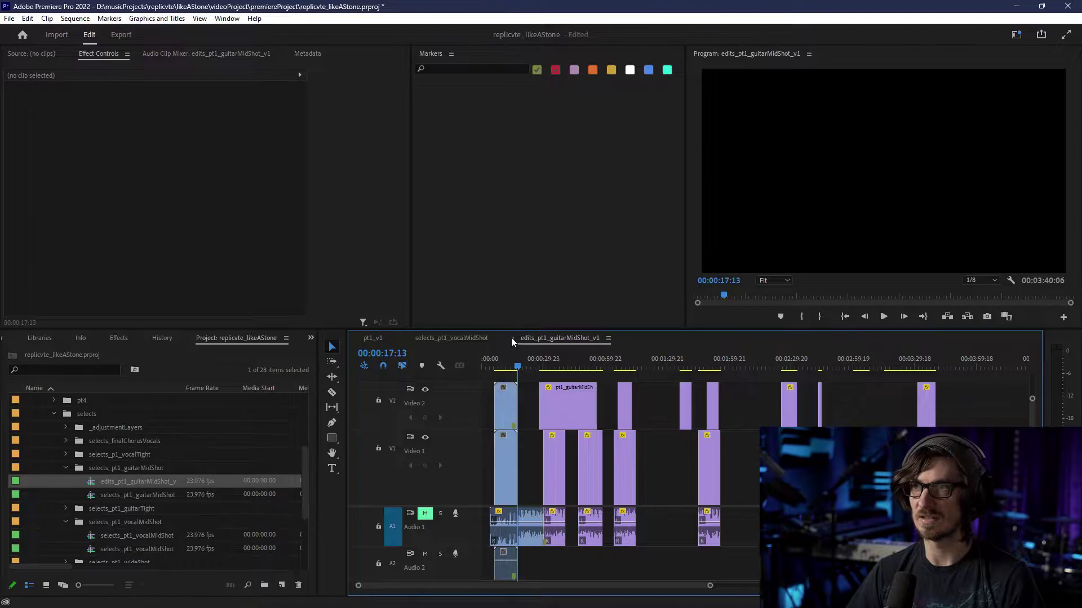
pyautogui.click(512, 338)
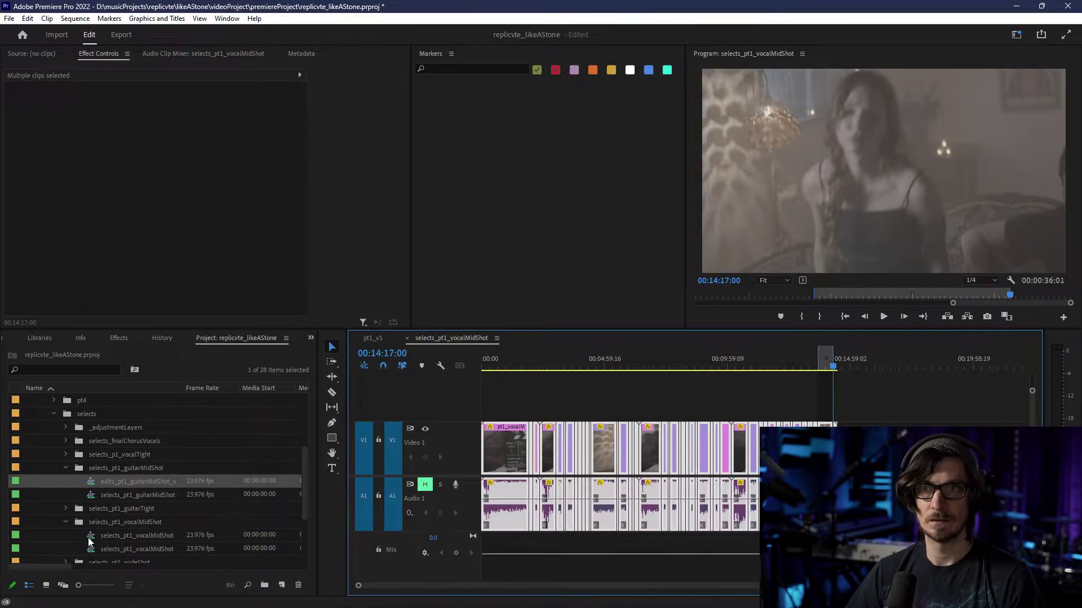
# - Open the duplicated vocal mid shot sequence and rename it edits_pt1_vocalMidShot
pyautogui.click(116, 548)
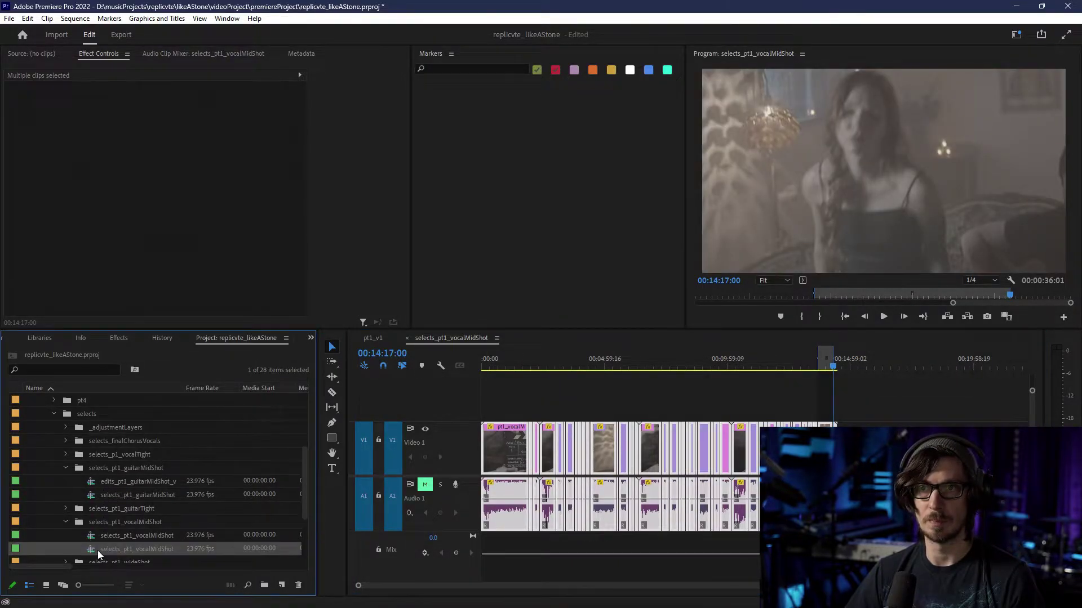
pyautogui.doubleClick(93, 550)
pyautogui.rightClick(110, 550)
pyautogui.click(110, 550)
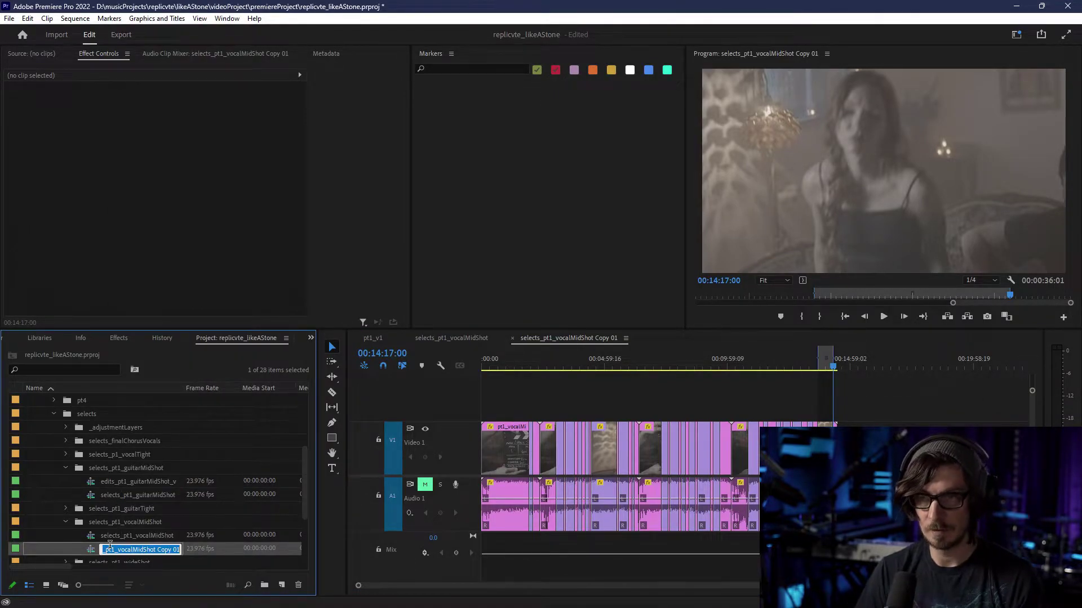
pyautogui.click(110, 544)
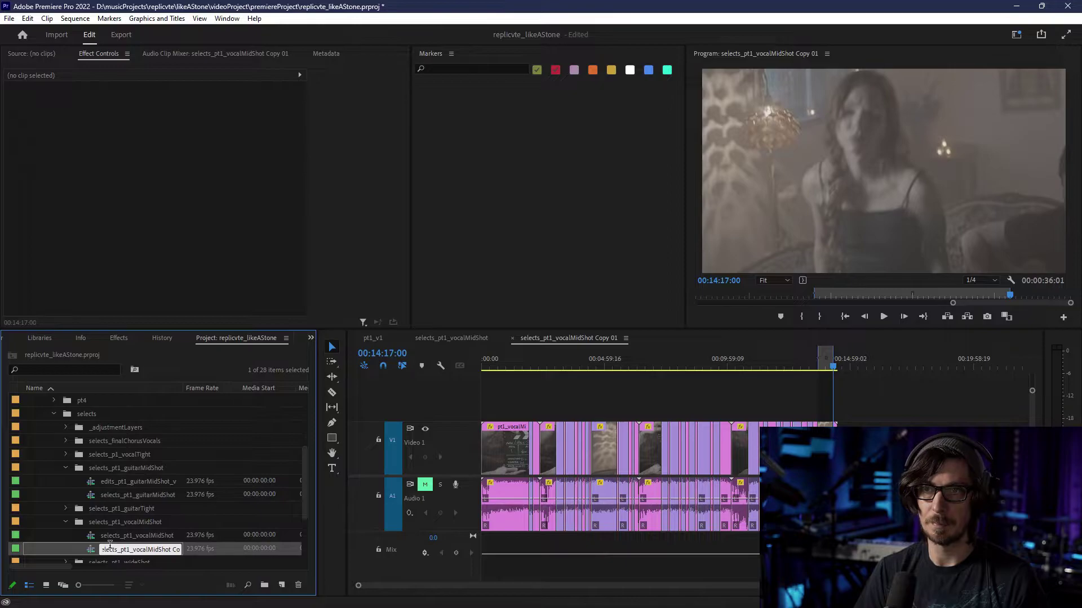
pyautogui.press('Home')
pyautogui.press('BackSpace')
pyautogui.press('BackSpace')
pyautogui.press('BackSpace')
pyautogui.write('edits_')
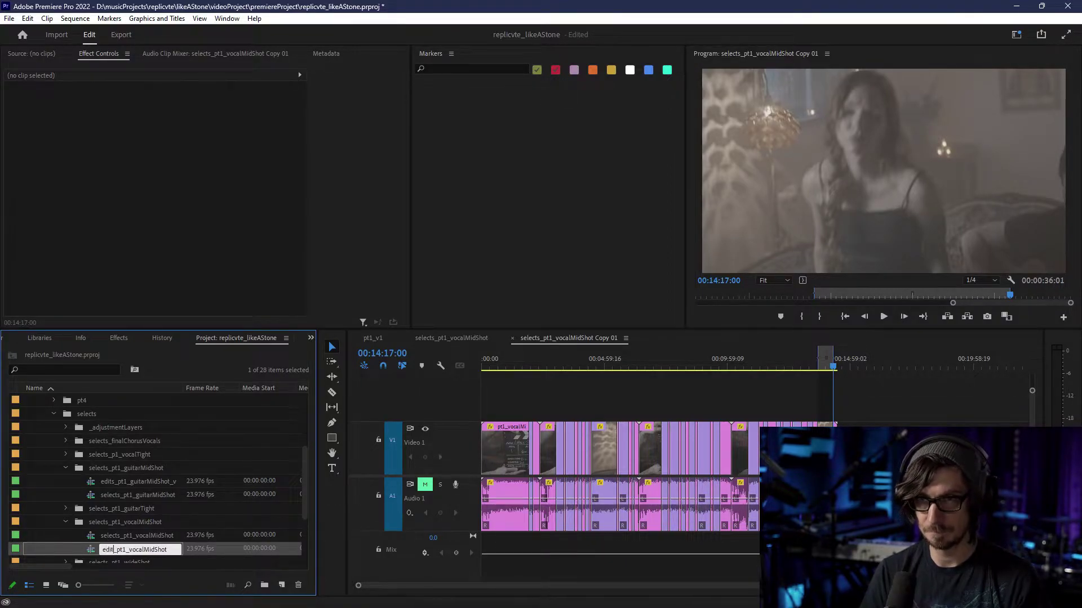
pyautogui.press('Tab')
pyautogui.click(113, 539)
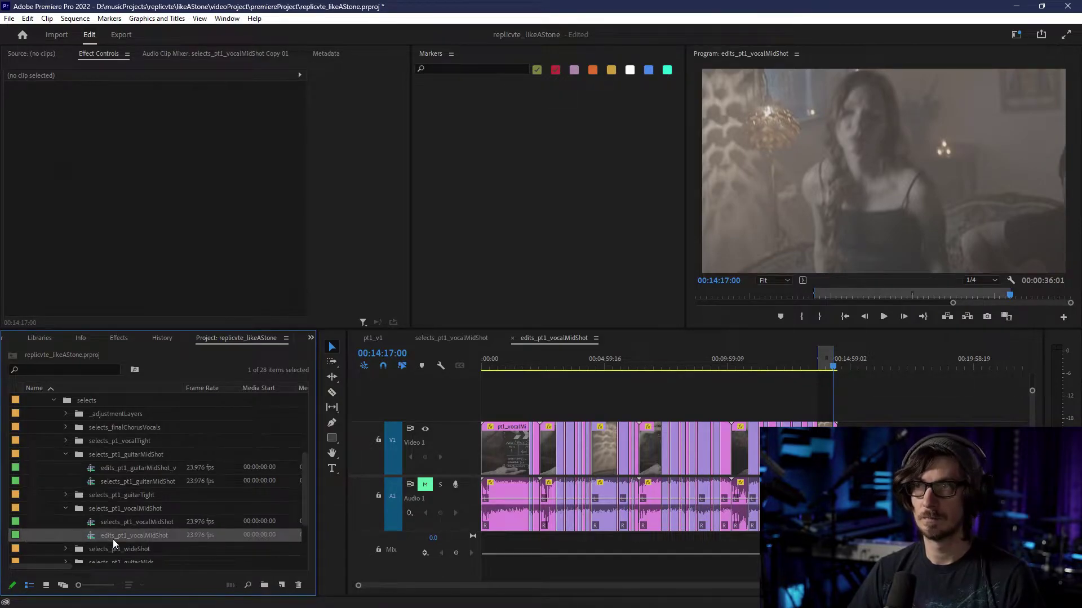
# - Close the selects_pt1_vocalMidShot timeline and shift all clips in edits_pt1_vocalMidShot about 3 minutes later
pyautogui.click(453, 340)
pyautogui.click(407, 337)
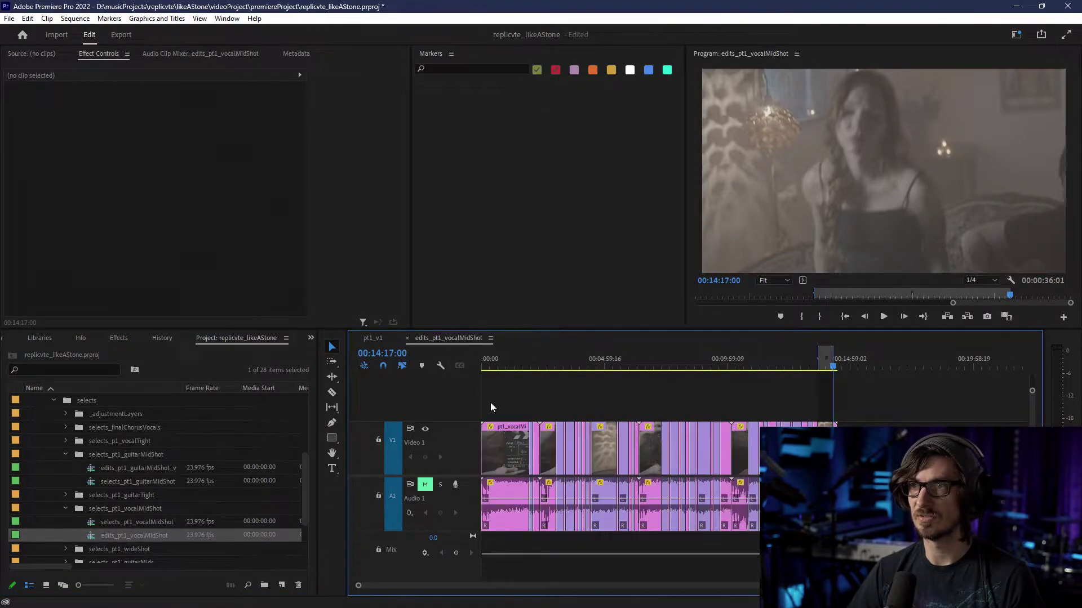
pyautogui.moveTo(885, 445); pyautogui.dragTo(520, 519)
pyautogui.moveTo(506, 459); pyautogui.dragTo(579, 456)
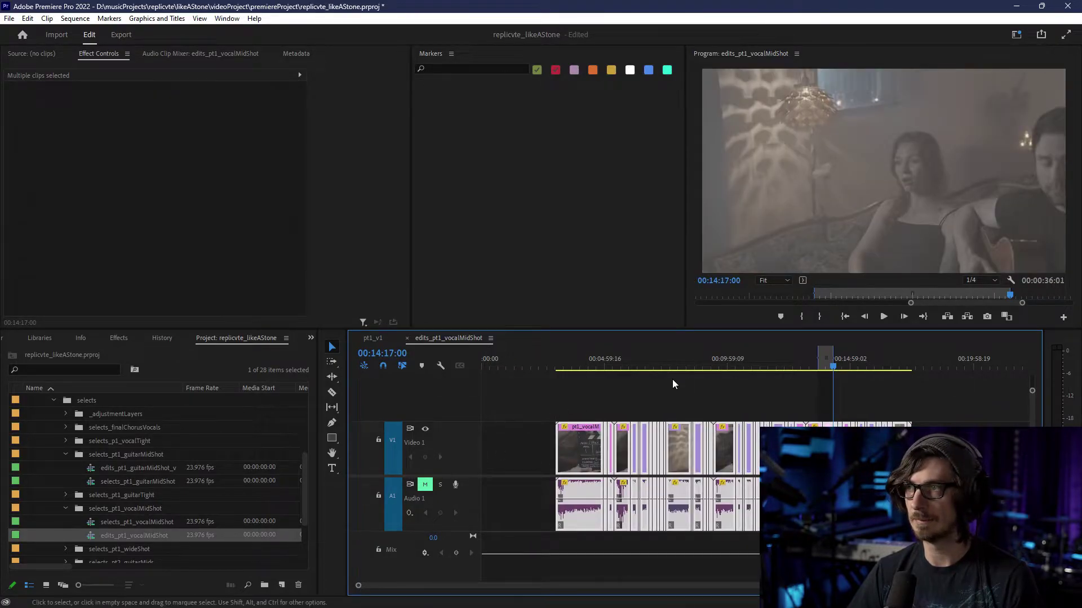
# - Clear the in and out points of the edits_pt1_vocalMidShot sequence
pyautogui.click(695, 361)
pyautogui.rightClick(692, 359)
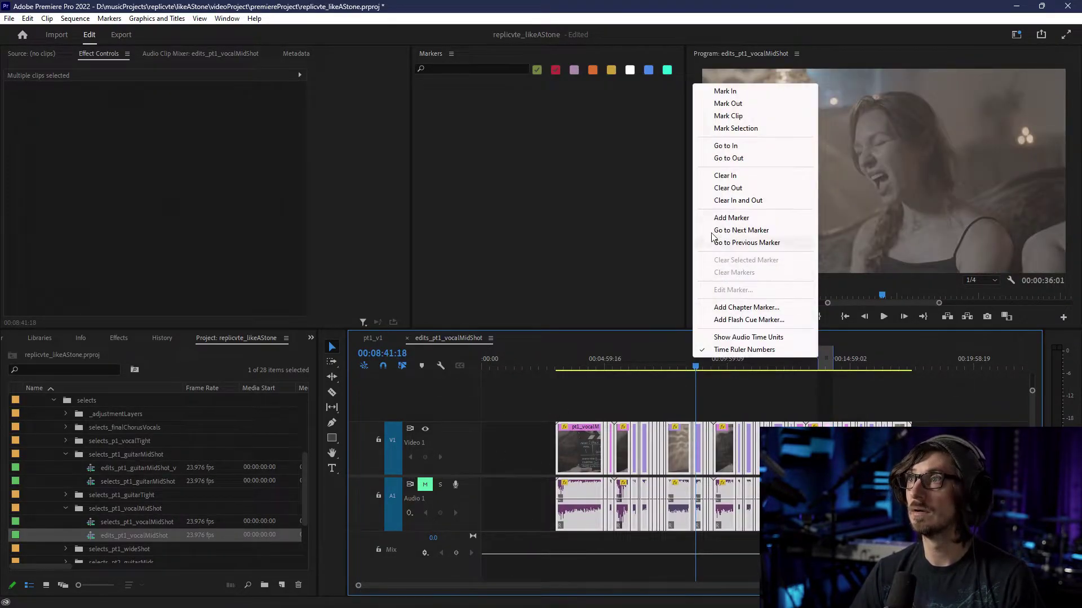
pyautogui.click(719, 201)
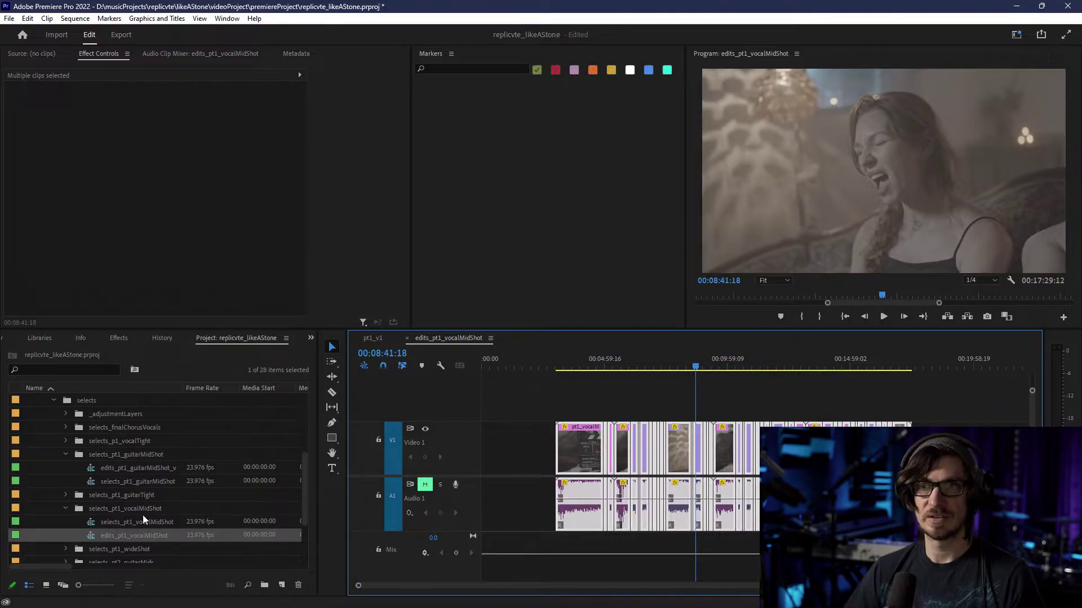
# - Place the Universal Counting Leader from the _adjustmentLayers bin at the very start of the edits_pt1_vocalMidShot sequence
pyautogui.click(65, 508)
pyautogui.click(66, 454)
pyautogui.scroll(3, 83, 482)
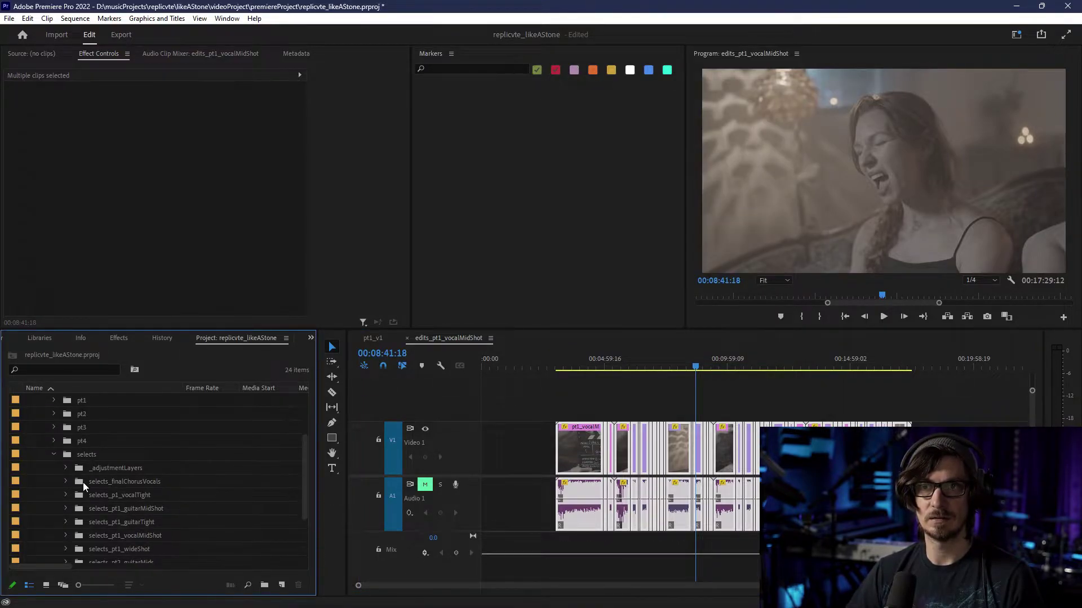
pyautogui.scroll(-3, 83, 482)
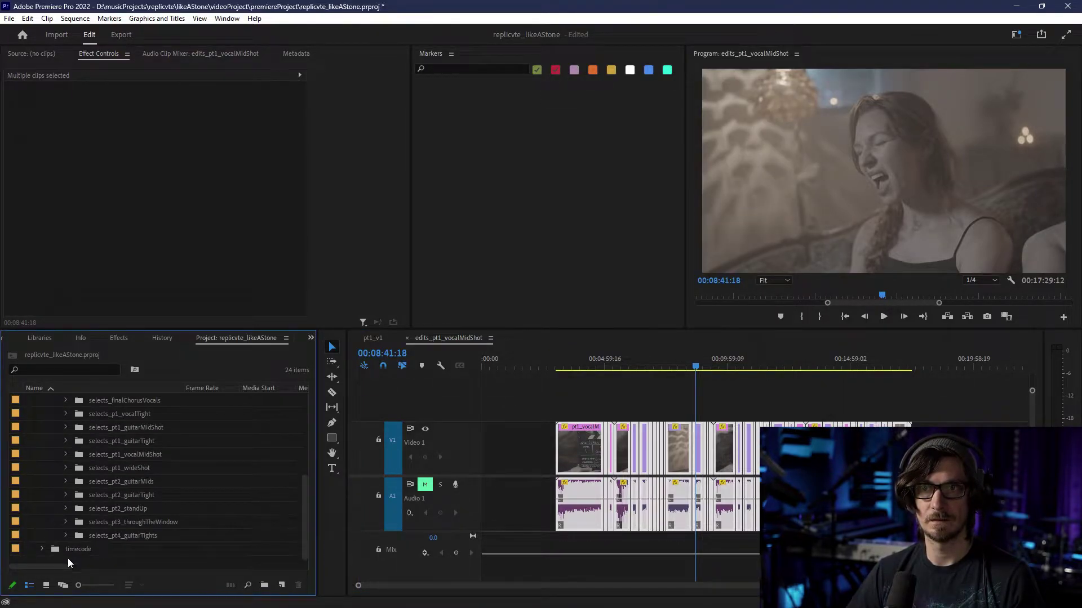
pyautogui.scroll(3, 85, 506)
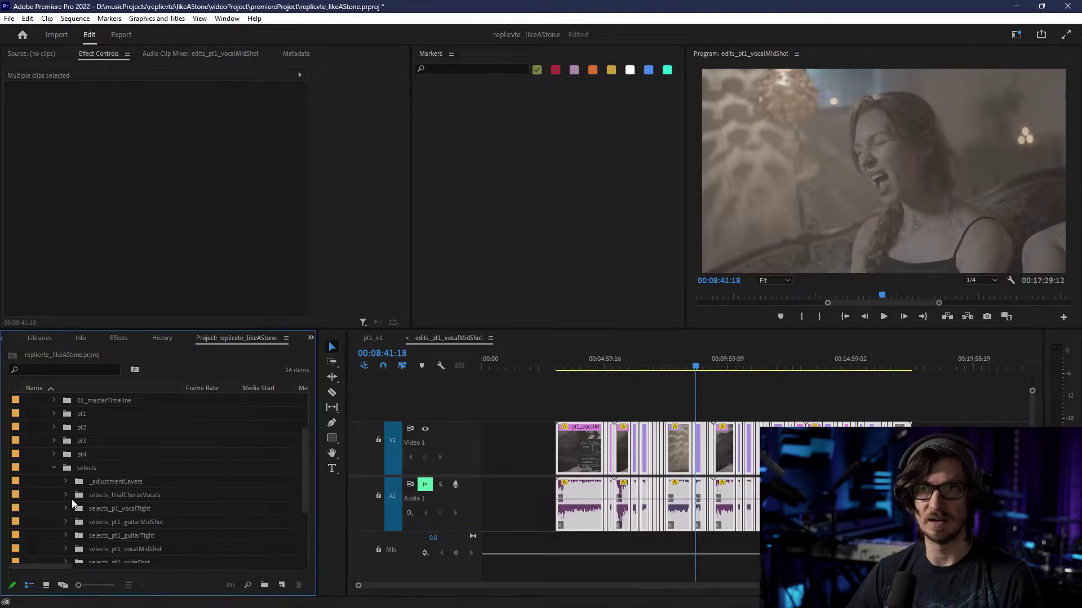
pyautogui.click(65, 481)
pyautogui.moveTo(112, 509); pyautogui.dragTo(481, 443)
pyautogui.scroll(4, 513, 457)
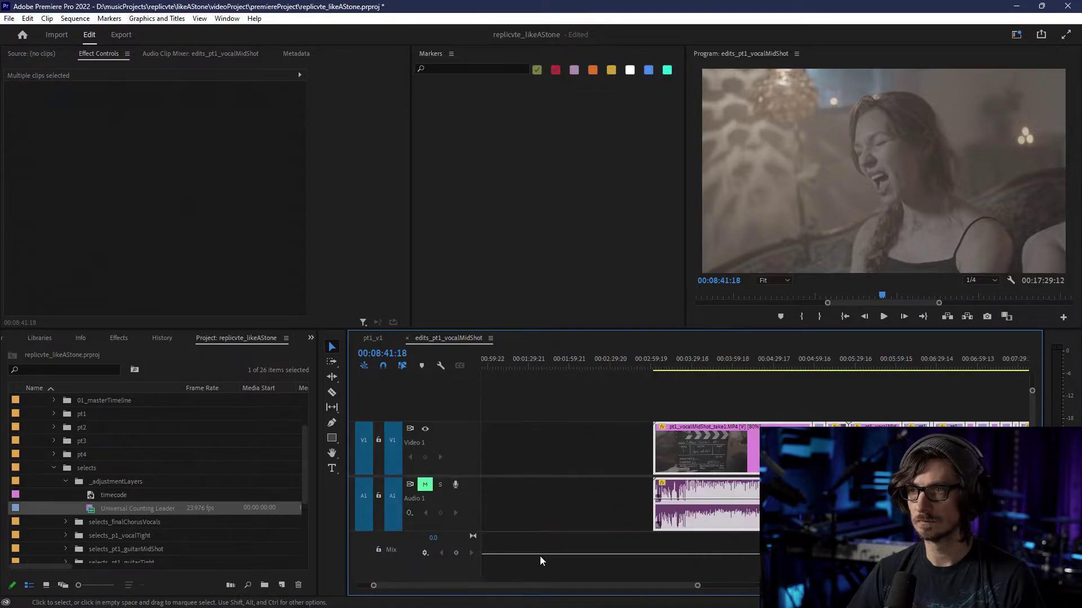
pyautogui.moveTo(526, 585); pyautogui.dragTo(430, 584)
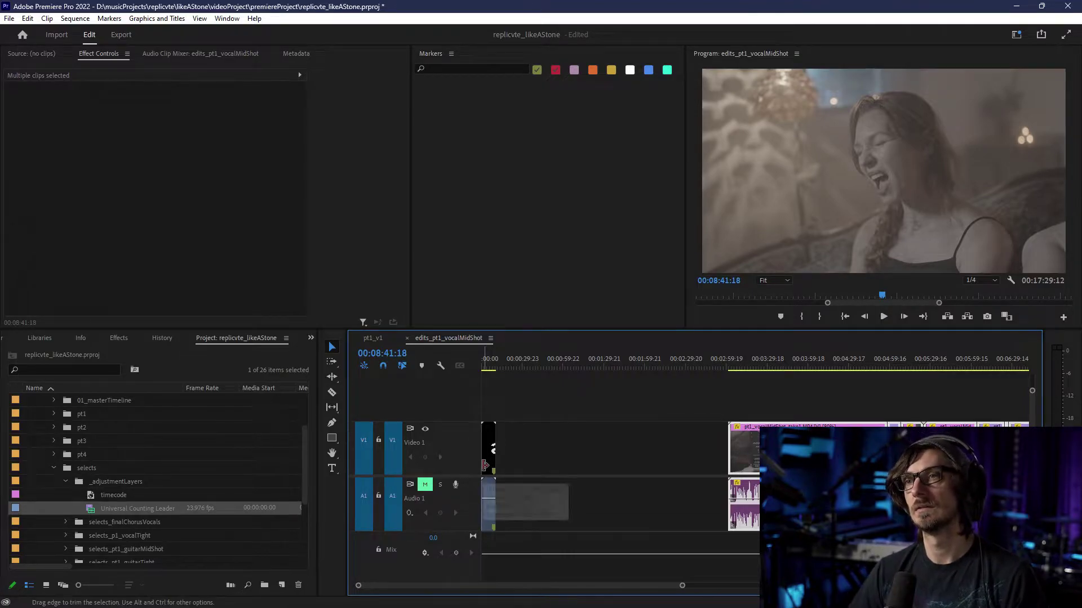
pyautogui.press('-')
pyautogui.press('-')
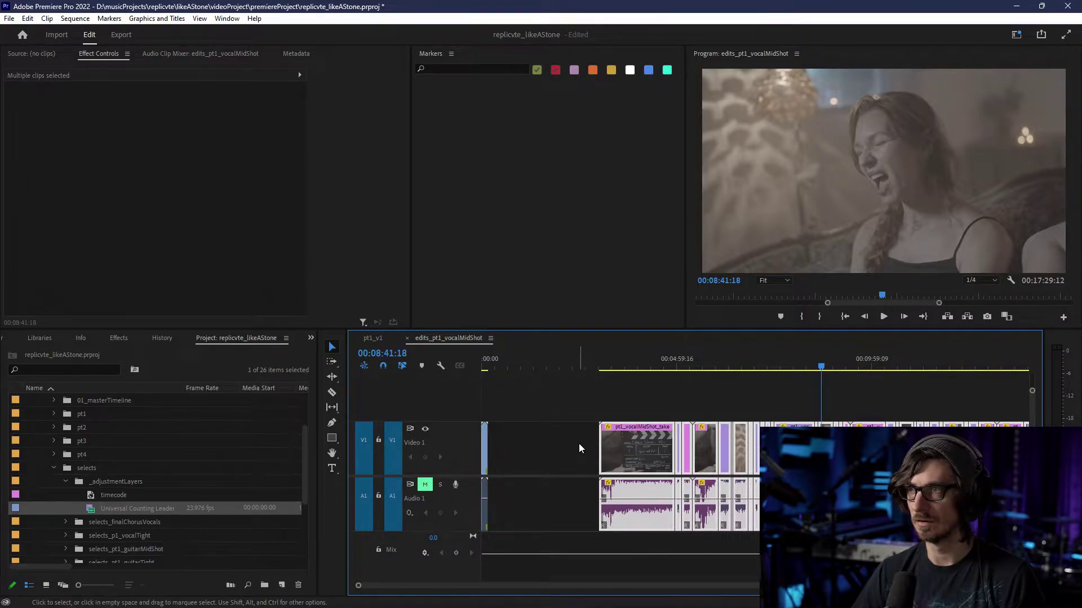
pyautogui.press('=')
pyautogui.press('=')
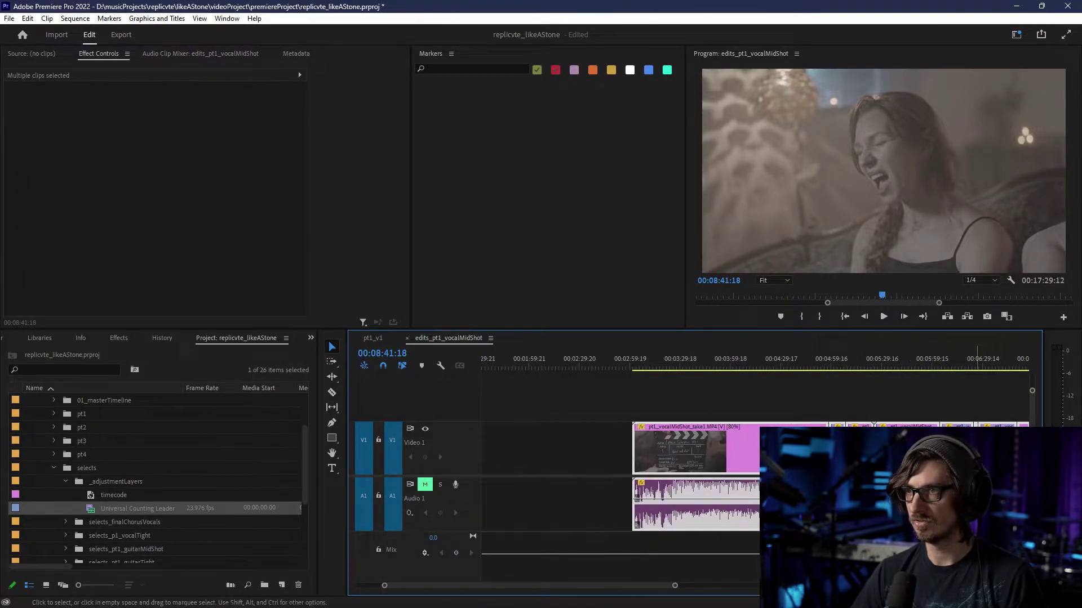
pyautogui.click(559, 445)
pyautogui.click(625, 397)
pyautogui.moveTo(619, 404); pyautogui.dragTo(892, 528)
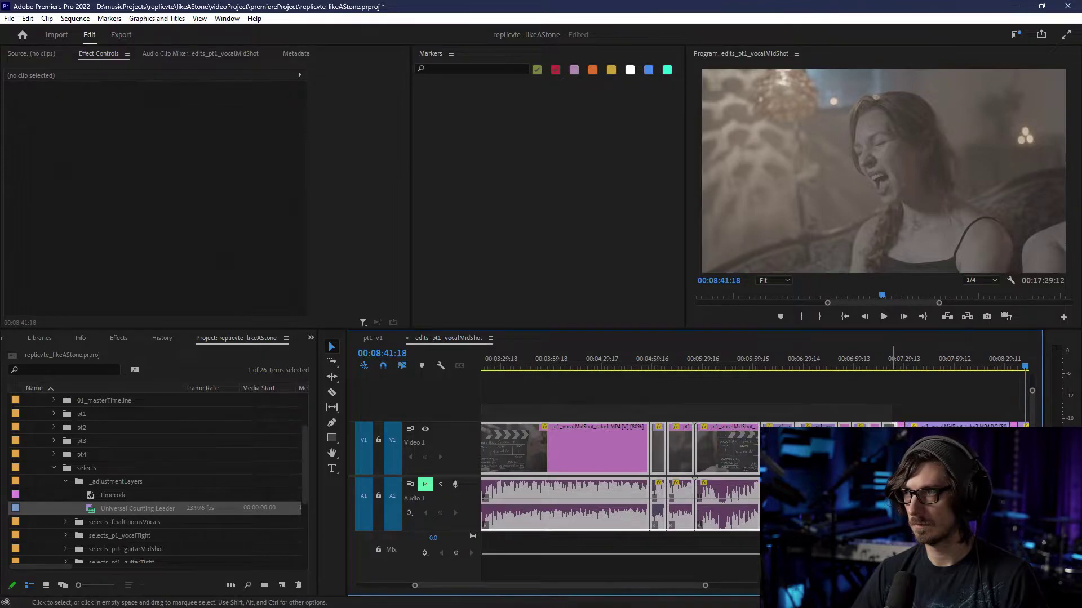
pyautogui.moveTo(890, 529); pyautogui.dragTo(855, 529)
pyautogui.scroll(3, 855, 529)
pyautogui.scroll(2, 732, 532)
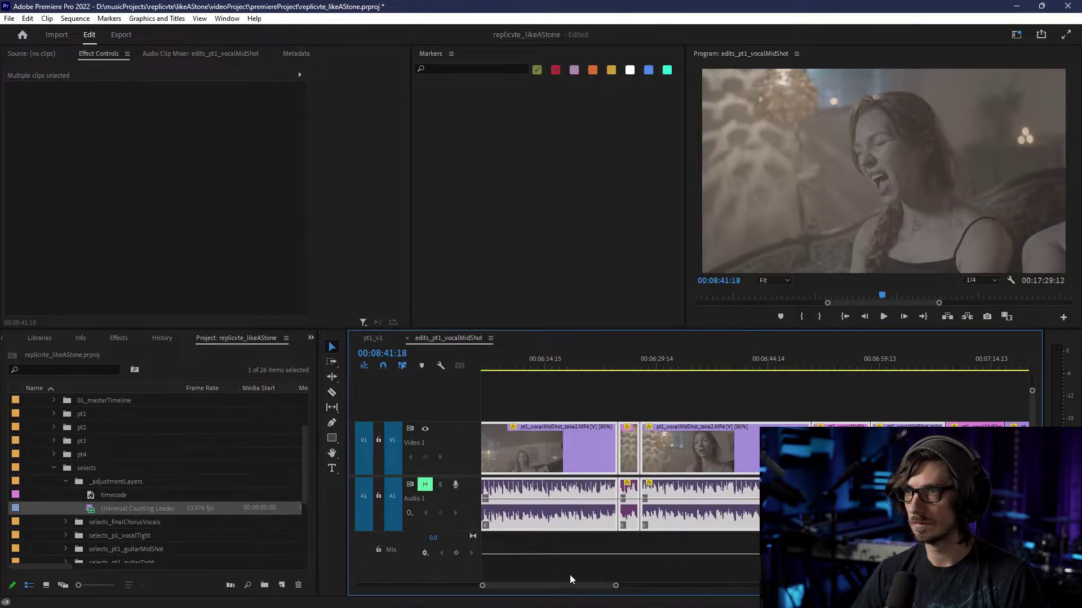
# - Select the first three vocal mid shot clips and move them directly after the Universal Counting Leader
pyautogui.scroll(-3, 570, 396)
pyautogui.moveTo(593, 587); pyautogui.dragTo(564, 585)
pyautogui.scroll(2, 562, 585)
pyautogui.moveTo(674, 391); pyautogui.dragTo(596, 535)
pyautogui.scroll(4, 629, 525)
pyautogui.moveTo(698, 391); pyautogui.dragTo(528, 519)
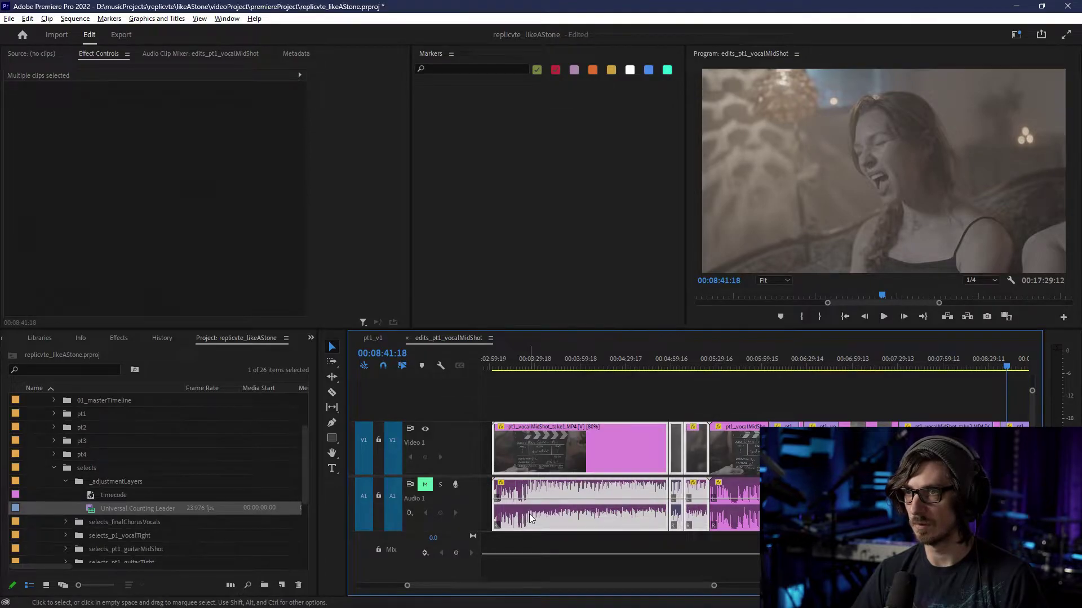
pyautogui.scroll(-2, 530, 514)
pyautogui.scroll(4, 536, 514)
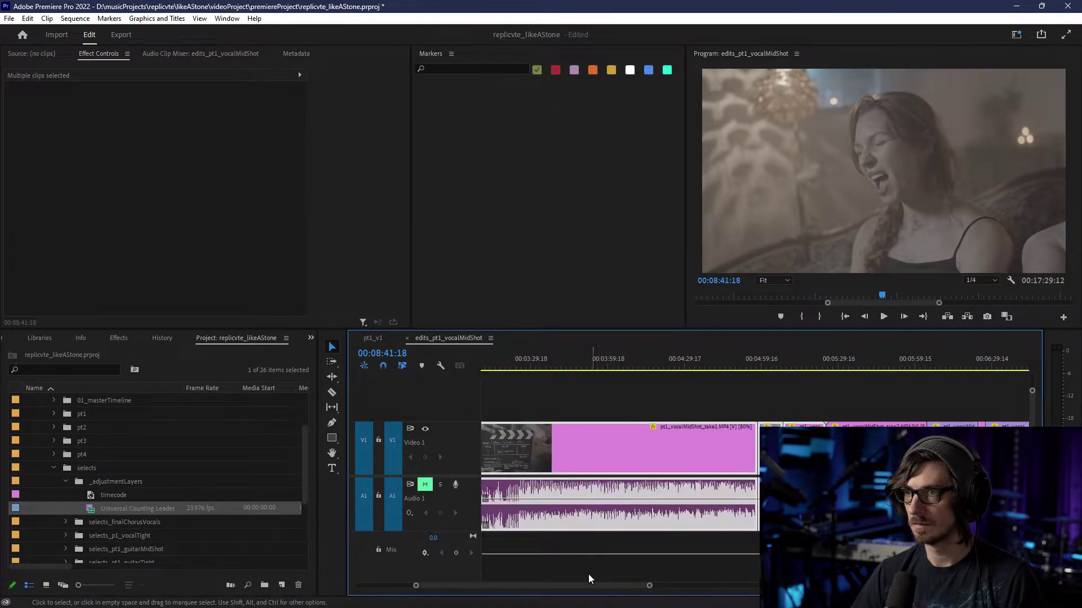
pyautogui.moveTo(586, 585); pyautogui.dragTo(502, 596)
pyautogui.moveTo(1018, 451); pyautogui.dragTo(892, 451)
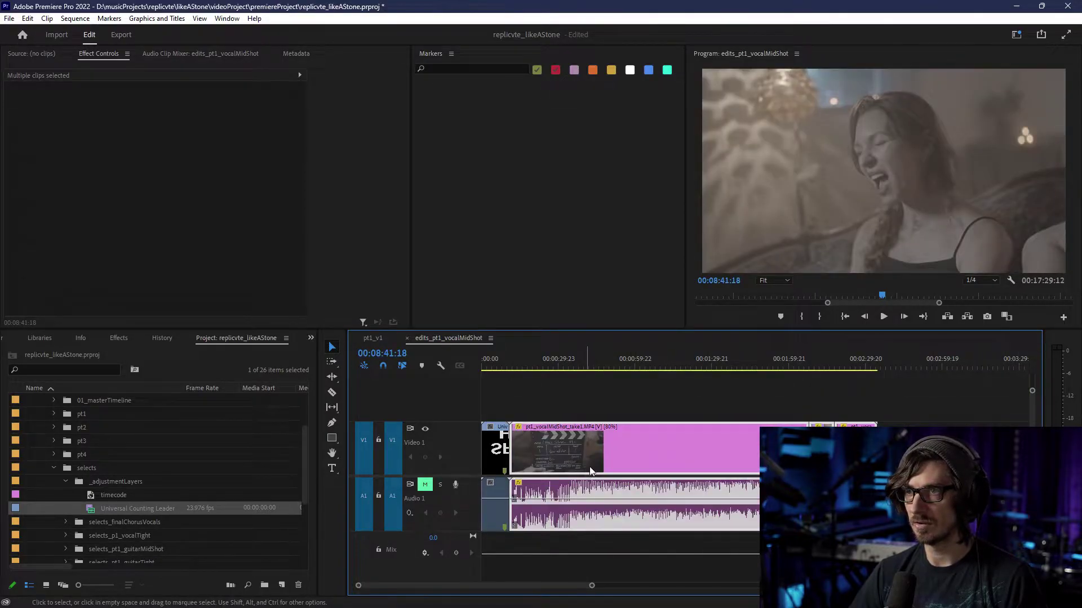
# - Move the Universal Counting Leader's video up to track V2 at the start of the sequence
pyautogui.scroll(5, 533, 467)
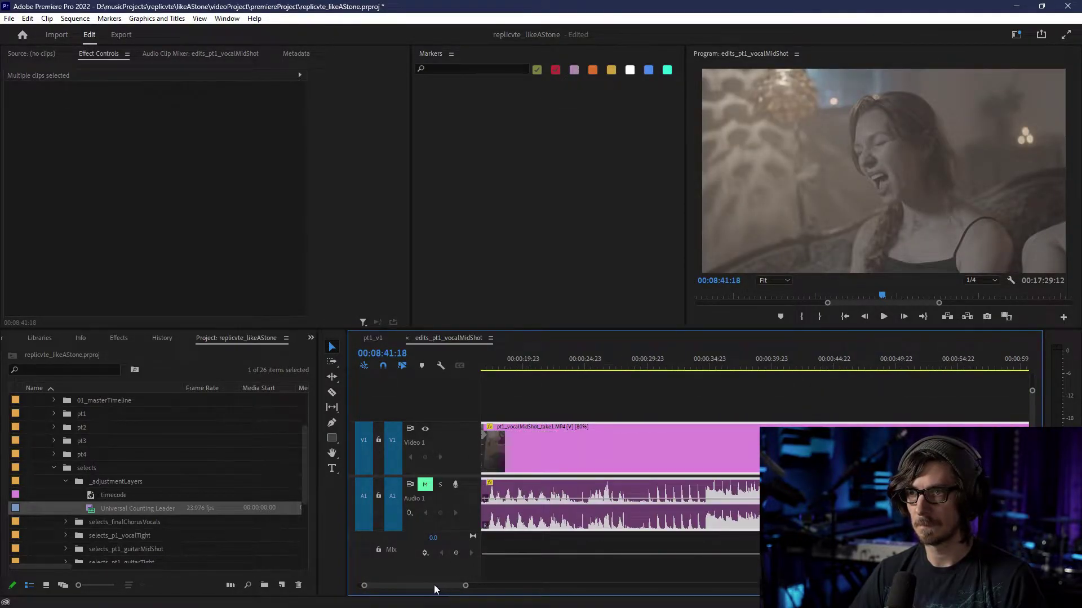
pyautogui.scroll(3, 435, 588)
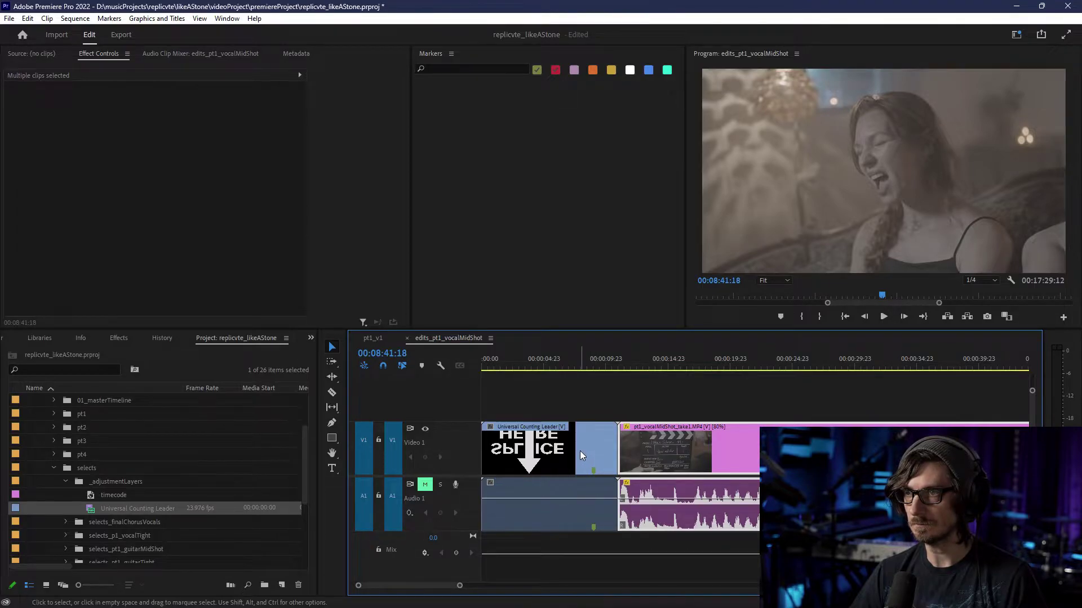
pyautogui.moveTo(579, 449); pyautogui.dragTo(866, 414)
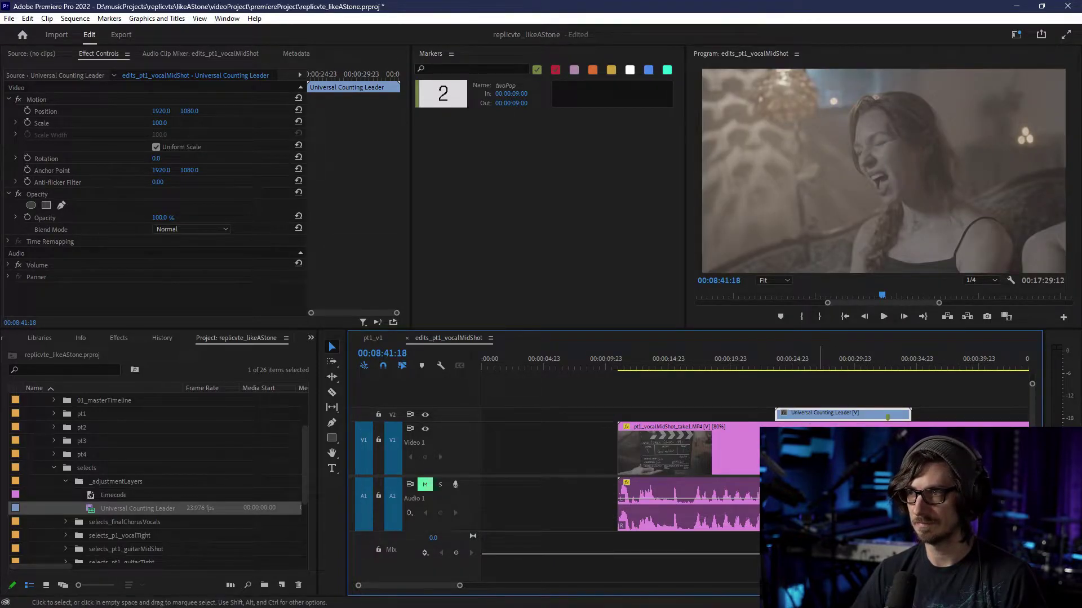
pyautogui.hotkey('ctrl', 'z')
pyautogui.moveTo(515, 512); pyautogui.dragTo(513, 541)
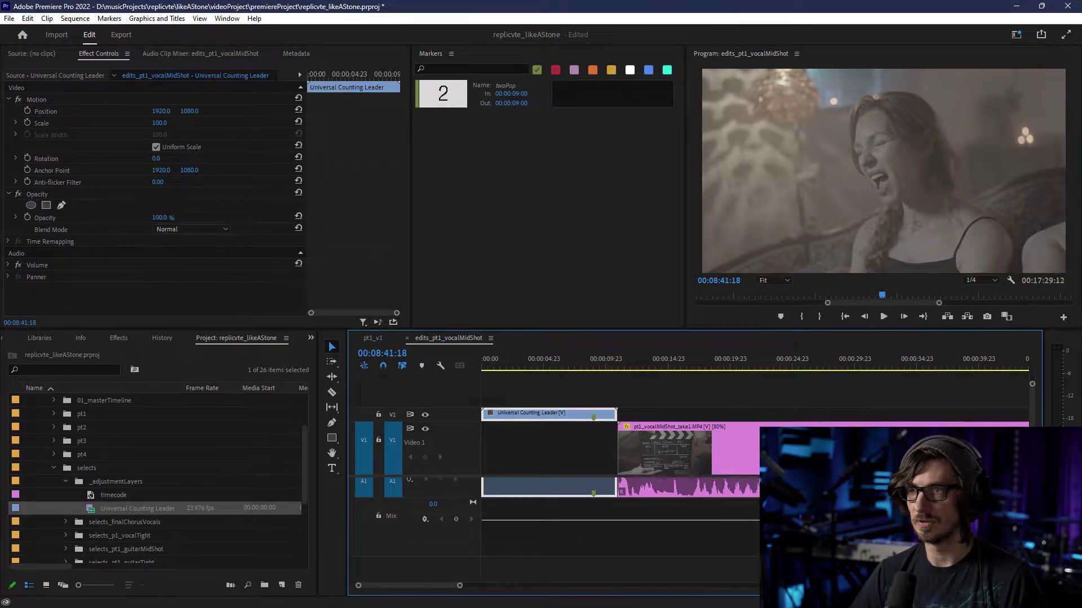
# - Add one audio track and 0 video tracks, and move the counting leader's audio onto A2
pyautogui.rightClick(465, 512)
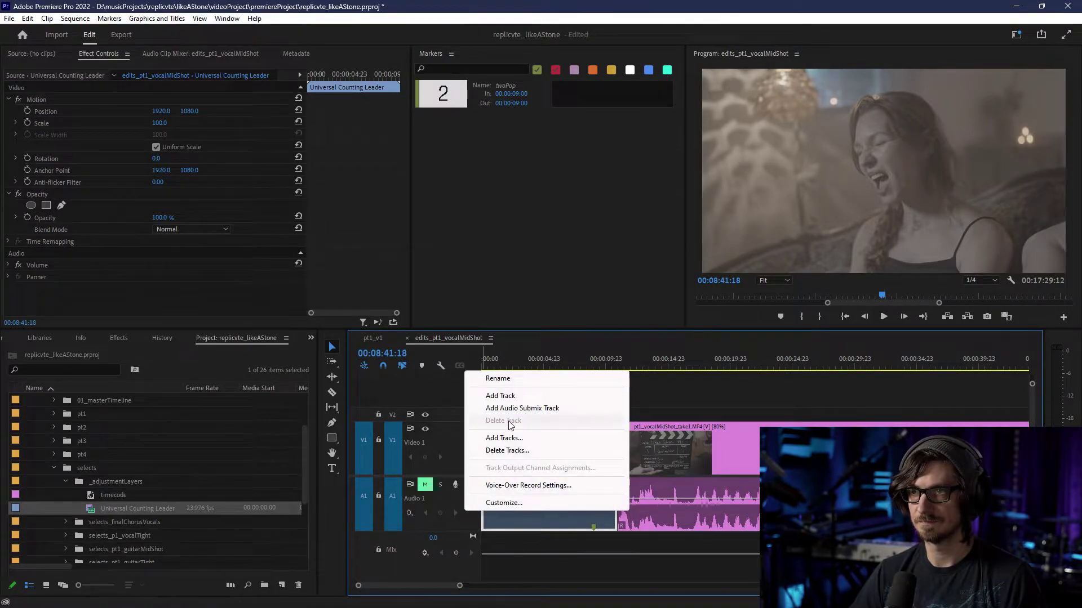
pyautogui.click(512, 439)
pyautogui.write('0')
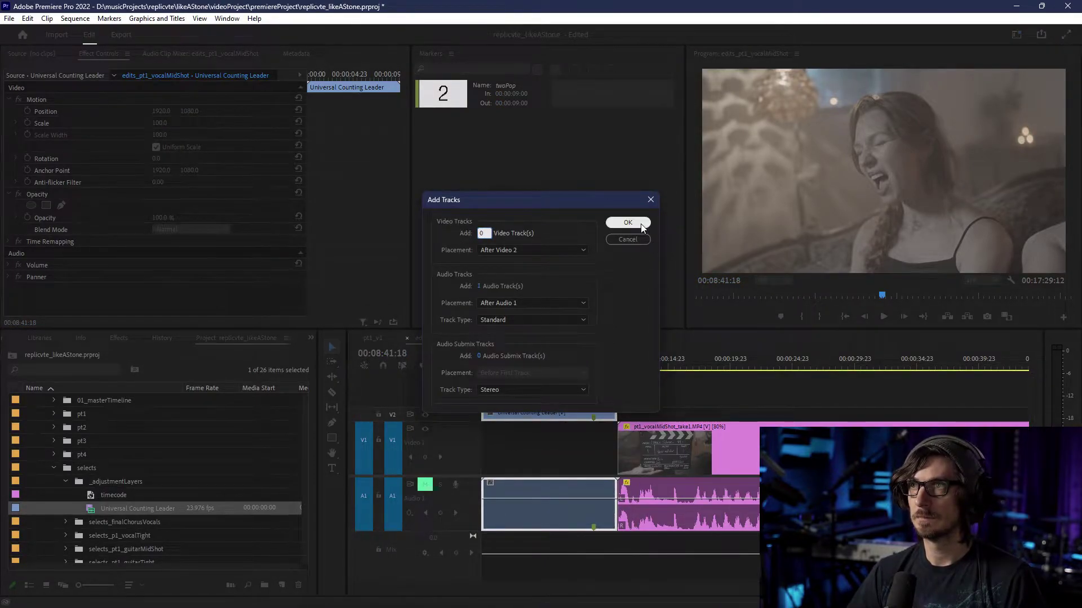
pyautogui.click(641, 228)
pyautogui.moveTo(564, 496); pyautogui.dragTo(537, 537)
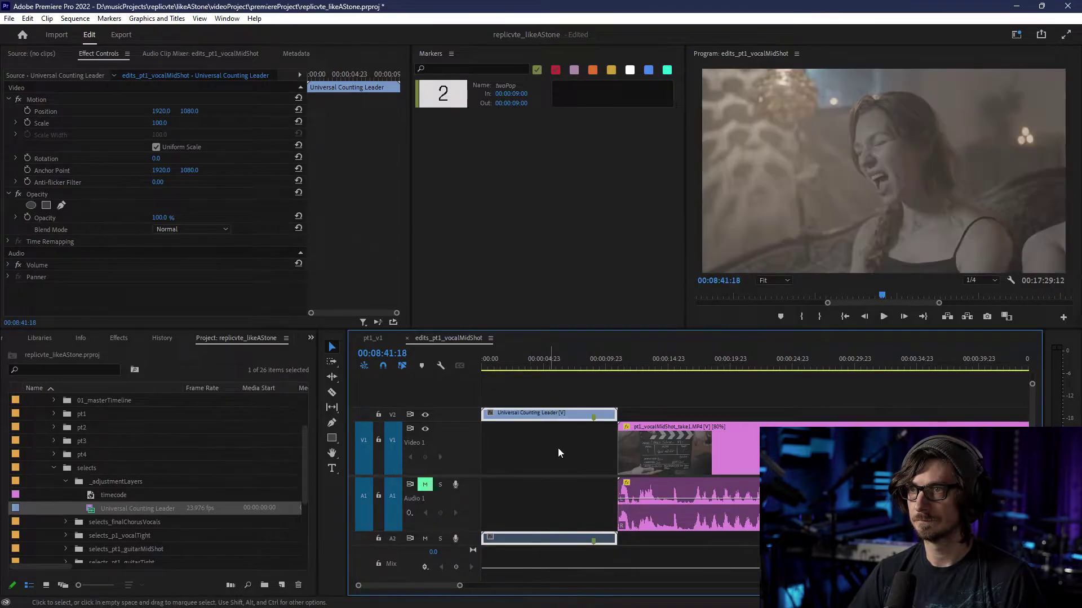
# - Move the counting leader over the opening of the take 1 clip and park the playhead on its twoPop marker at 00:00:33:01
pyautogui.moveTo(556, 414); pyautogui.dragTo(858, 415)
pyautogui.click(903, 359)
pyautogui.press('=')
pyautogui.press('=')
pyautogui.moveTo(915, 365); pyautogui.dragTo(908, 367)
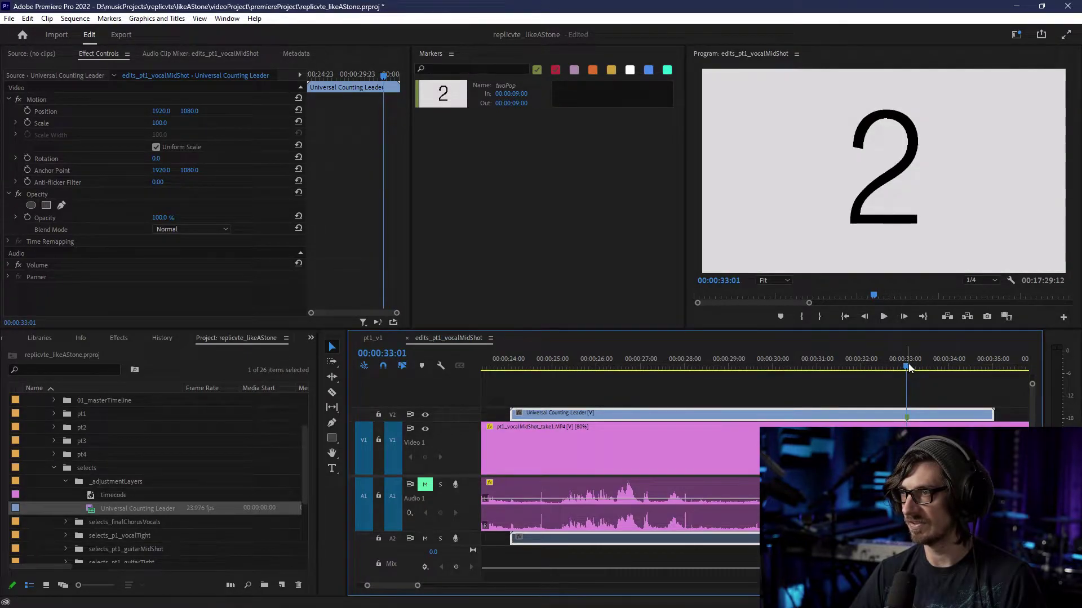
# - Unmute track A1 and play back the count-in of take 1 beneath the counting leader
pyautogui.press('=')
pyautogui.click(828, 358)
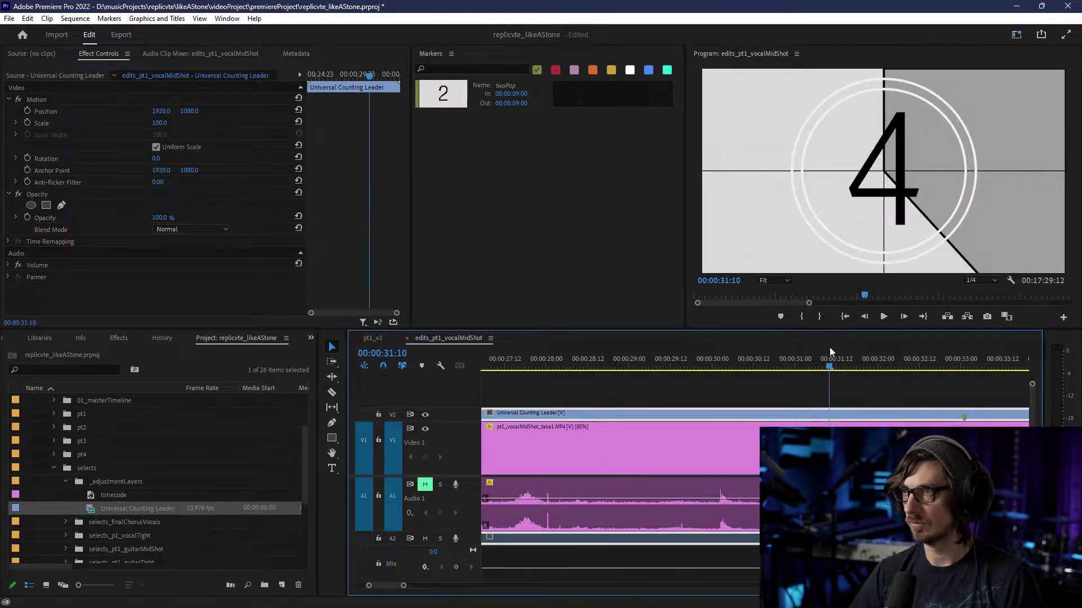
pyautogui.press('space')
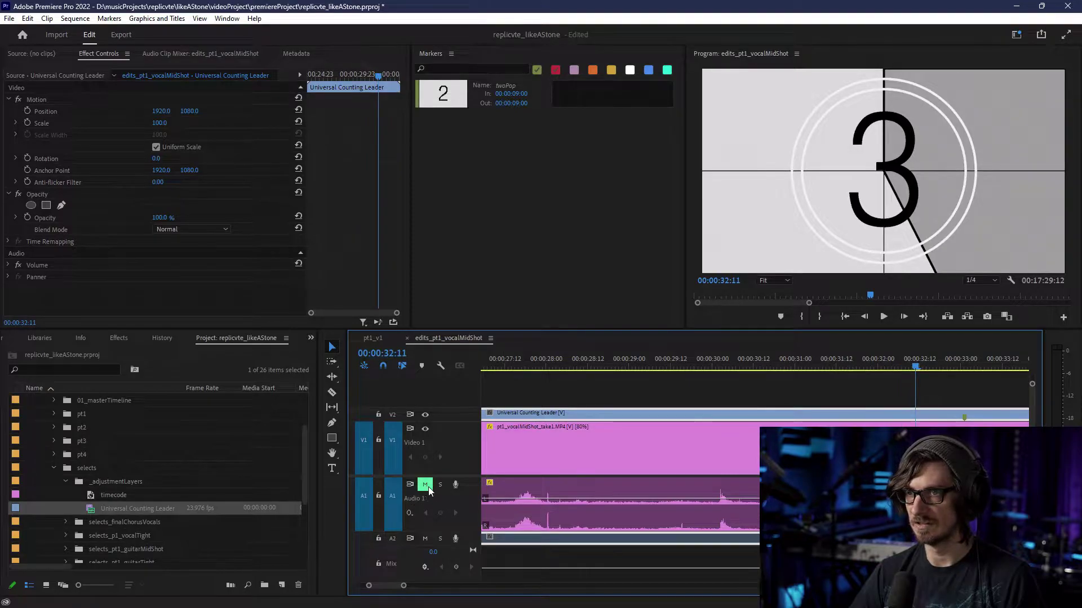
pyautogui.click(735, 367)
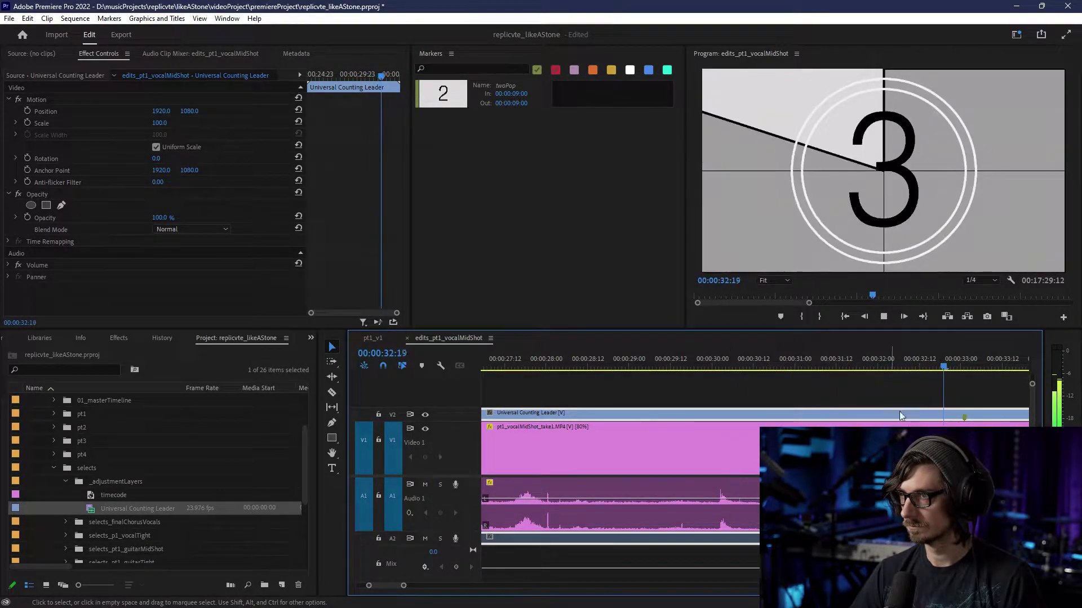
# - Align the leader's twoPop marker with the count-in hit in the take 1 audio at 00:00:32:01
pyautogui.click(882, 367)
pyautogui.scroll(-2, 896, 497)
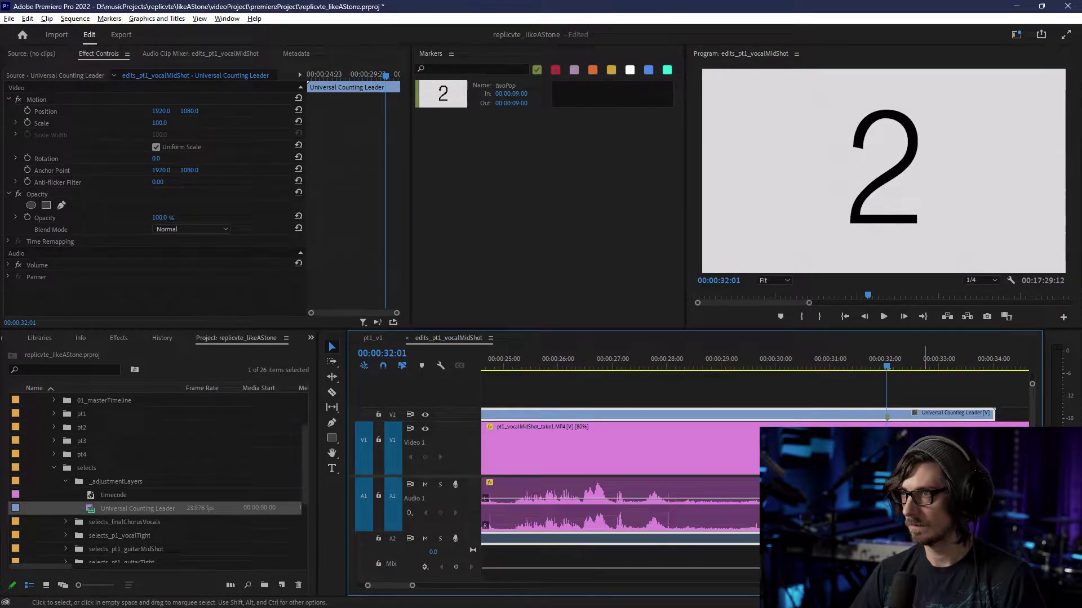
pyautogui.press('=')
pyautogui.press('=')
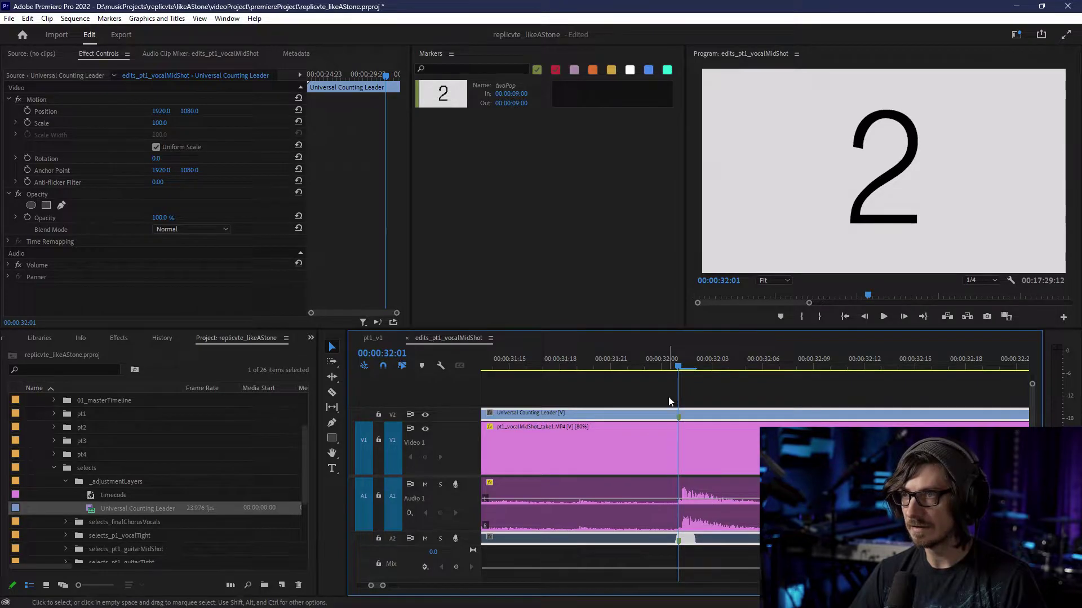
pyautogui.moveTo(692, 542)
pyautogui.mouseDown()
pyautogui.moveTo(708, 542)
pyautogui.moveTo(692, 542)
pyautogui.mouseUp()
# - Select the vocal mid shot clips and unlink their audio from their video
pyautogui.press('-')
pyautogui.press('-')
pyautogui.press('-')
pyautogui.press('-')
pyautogui.press('-')
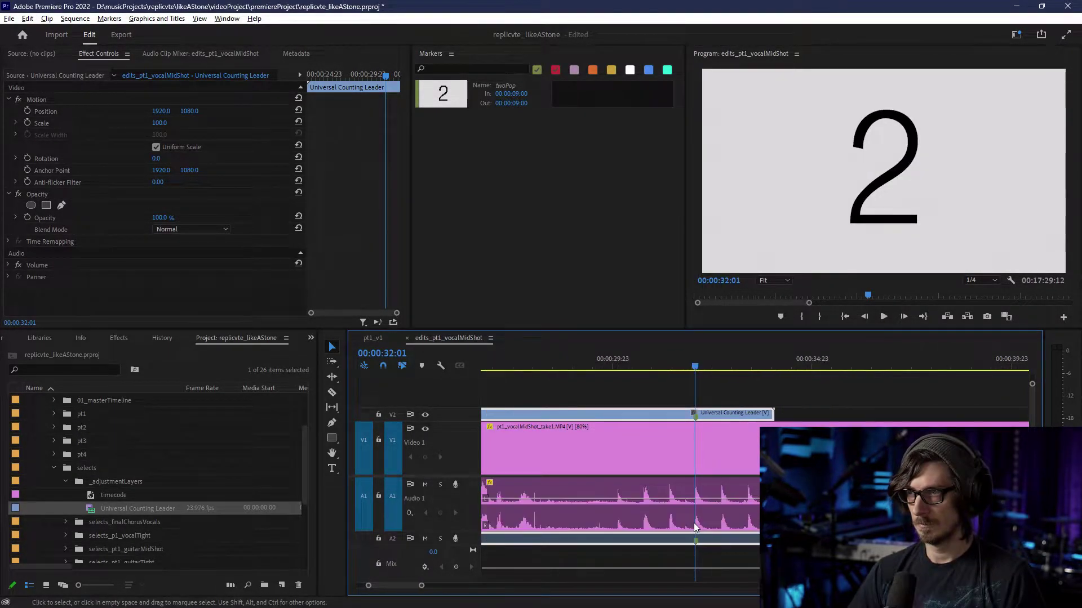
pyautogui.press('-')
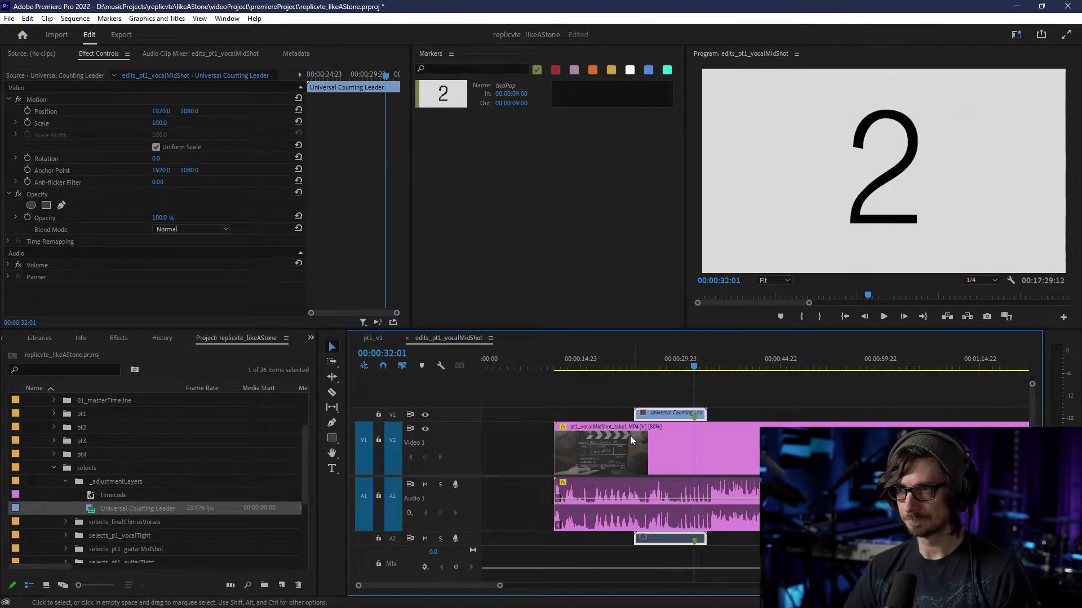
pyautogui.click(587, 519)
pyautogui.press('-')
pyautogui.press('-')
pyautogui.press('-')
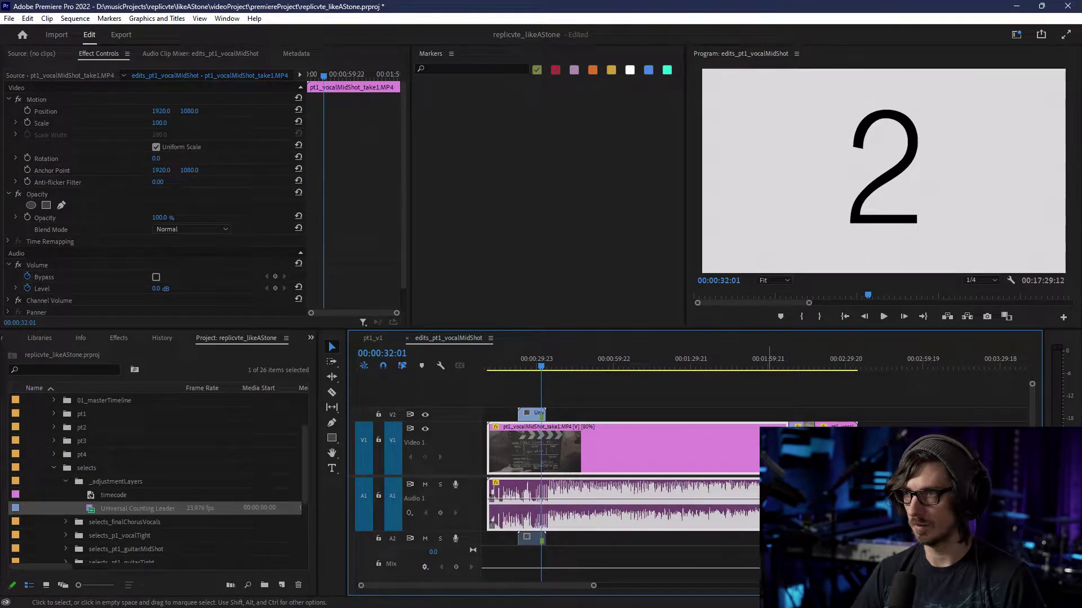
pyautogui.hotkey('ctrl', 'a')
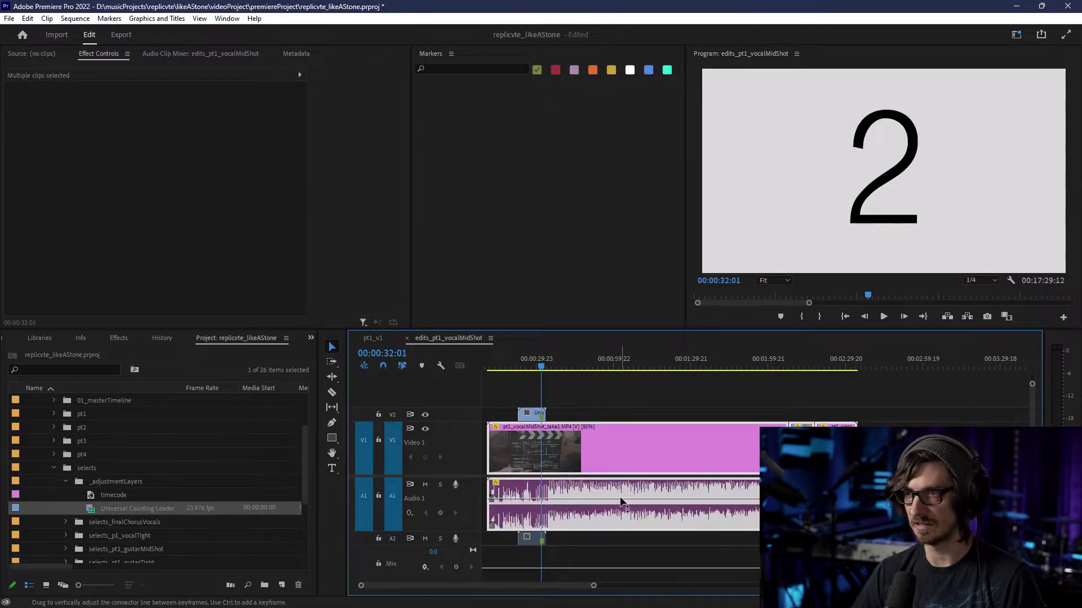
pyautogui.rightClick(620, 490)
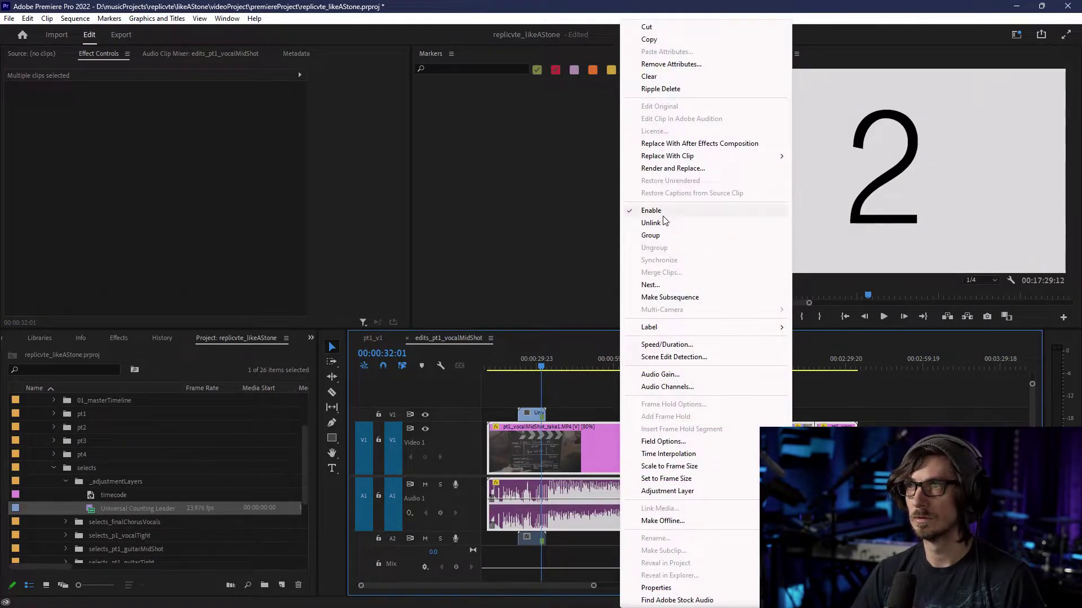
pyautogui.click(651, 222)
# - Move the counting leader's audio onto A1 and the vocal clips' audio onto A2
pyautogui.moveTo(529, 539); pyautogui.dragTo(530, 517)
pyautogui.click(596, 519)
pyautogui.click(845, 518)
pyautogui.click(804, 518)
pyautogui.click(502, 520)
pyautogui.keyDown('shift'); pyautogui.click(622, 517); pyautogui.keyUp('shift')
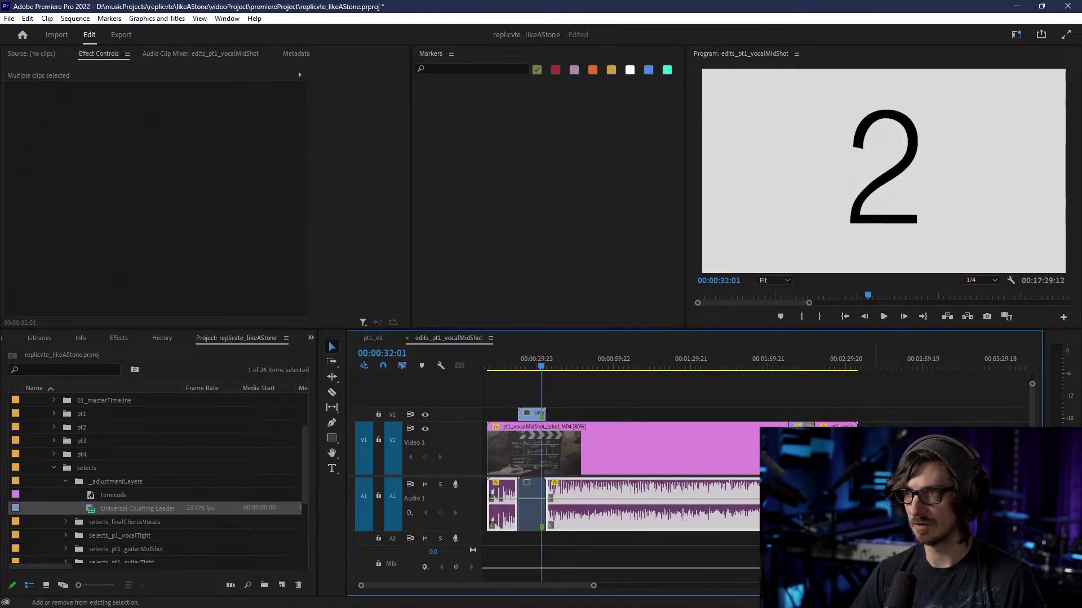
pyautogui.moveTo(739, 517); pyautogui.dragTo(731, 546)
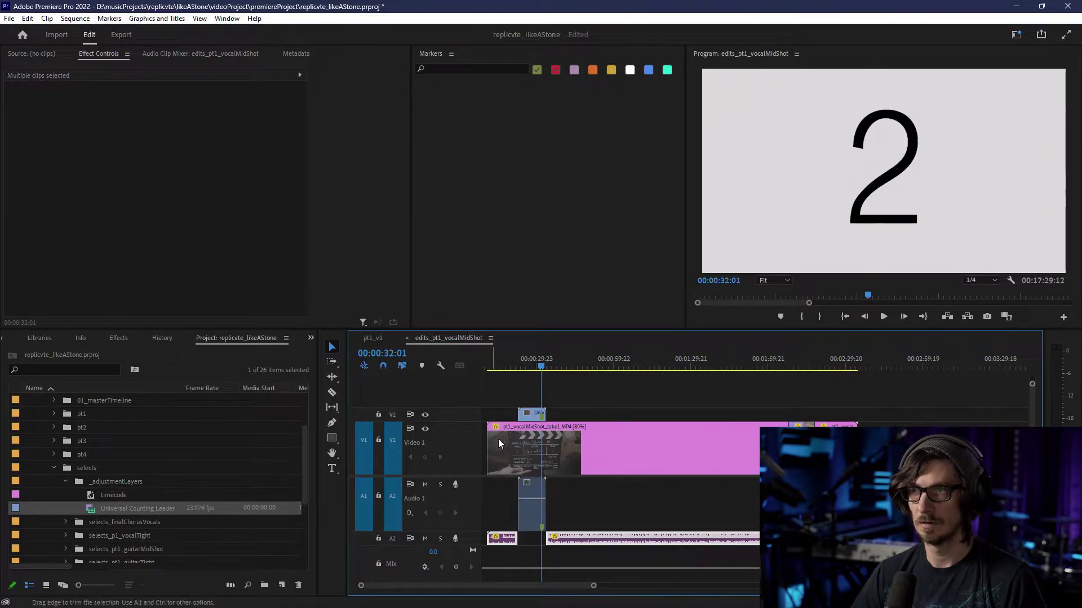
# - Remove the take 1 video ahead of the counting leader and place the leader's video on V1 directly before the remaining footage
pyautogui.moveTo(489, 443); pyautogui.dragTo(559, 459)
pyautogui.scroll(4, 534, 454)
pyautogui.press('-')
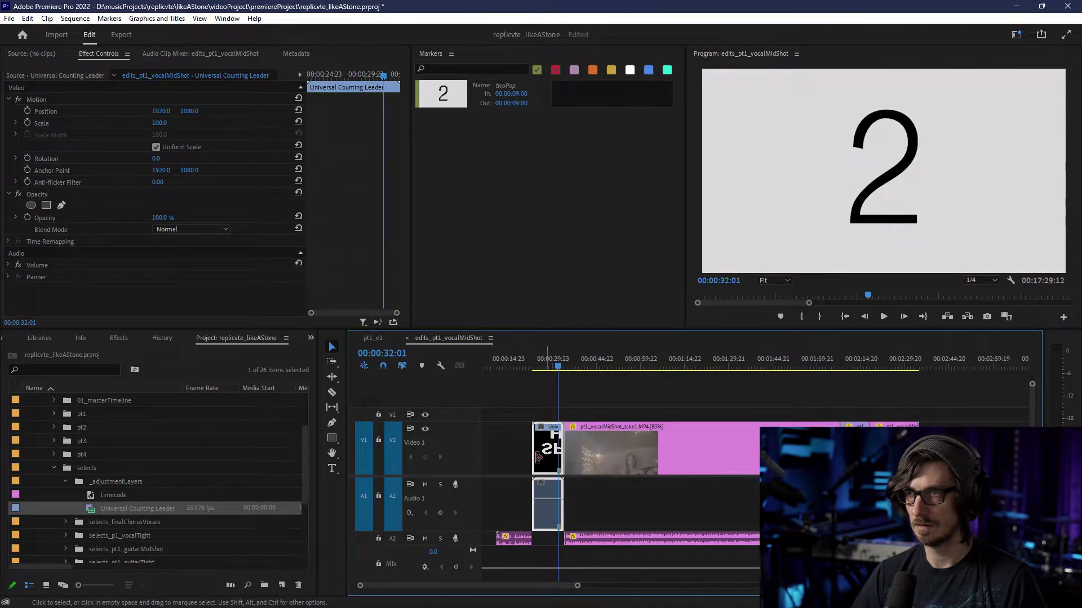
# - Copy the counting leader and the vocal video clips on V1, and switch to the pt1_v1 sequence
pyautogui.moveTo(629, 495); pyautogui.dragTo(882, 506)
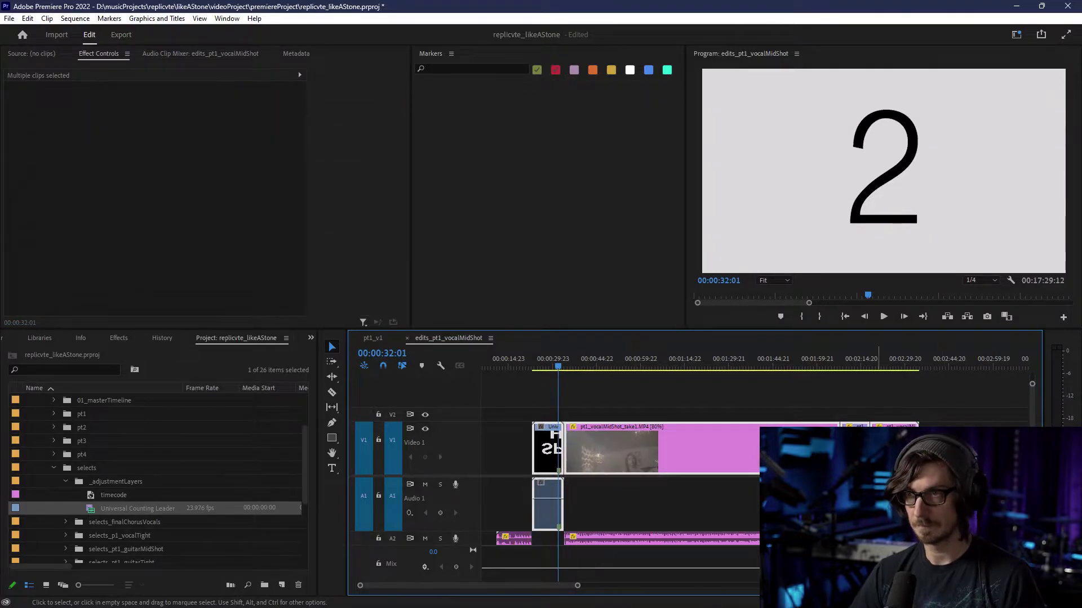
pyautogui.scroll(2, 73, 478)
pyautogui.click(54, 468)
pyautogui.click(373, 338)
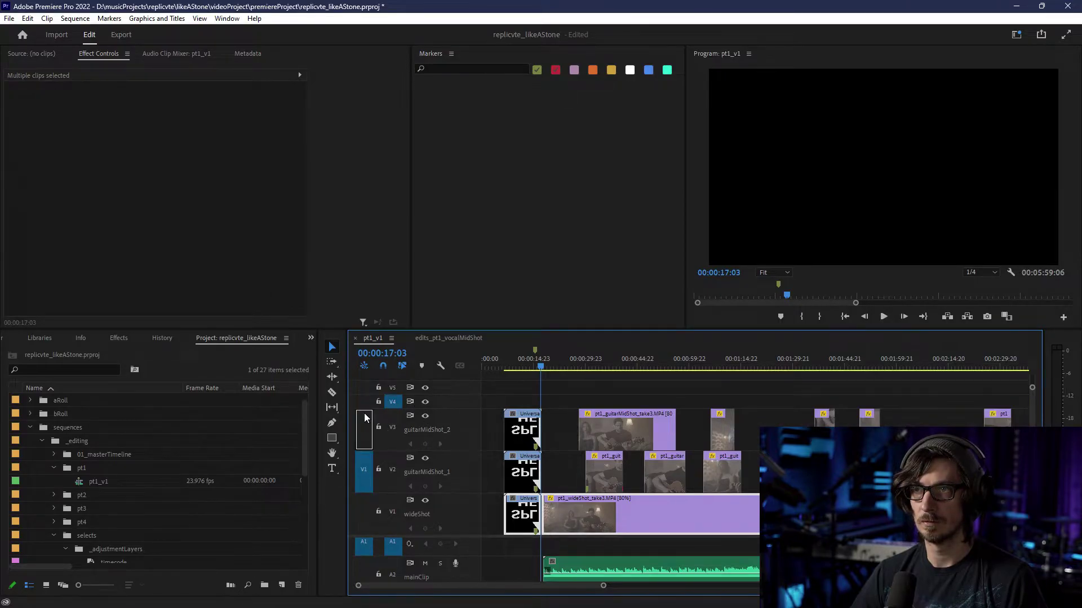
# - Paste the copied leader and vocal clips onto track V4 near the start of pt1_v1 and shift them slightly later
pyautogui.moveTo(363, 414); pyautogui.dragTo(371, 403)
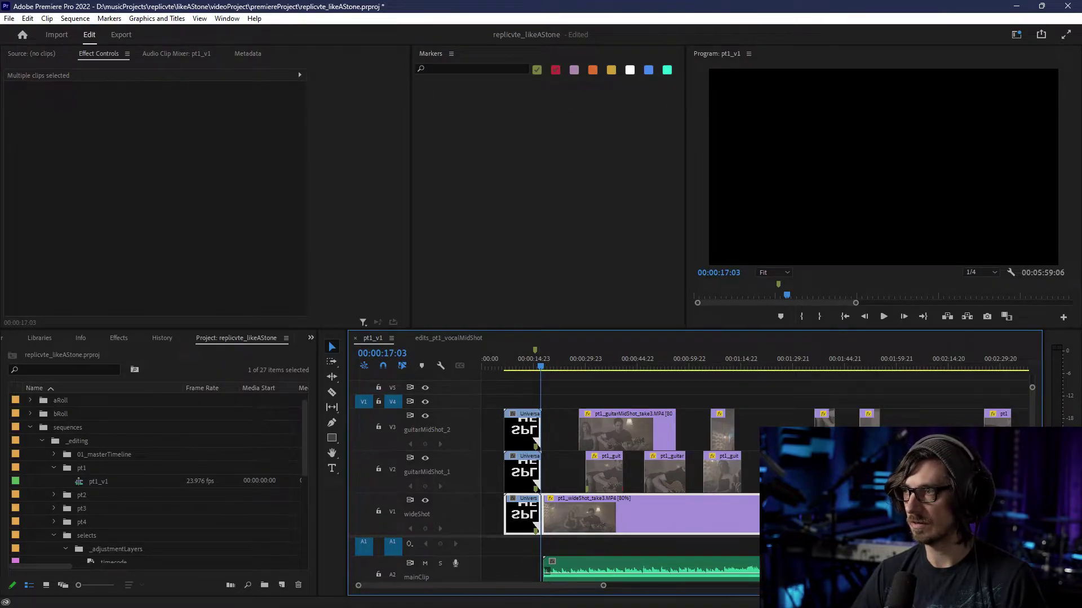
pyautogui.scroll(-2, 619, 560)
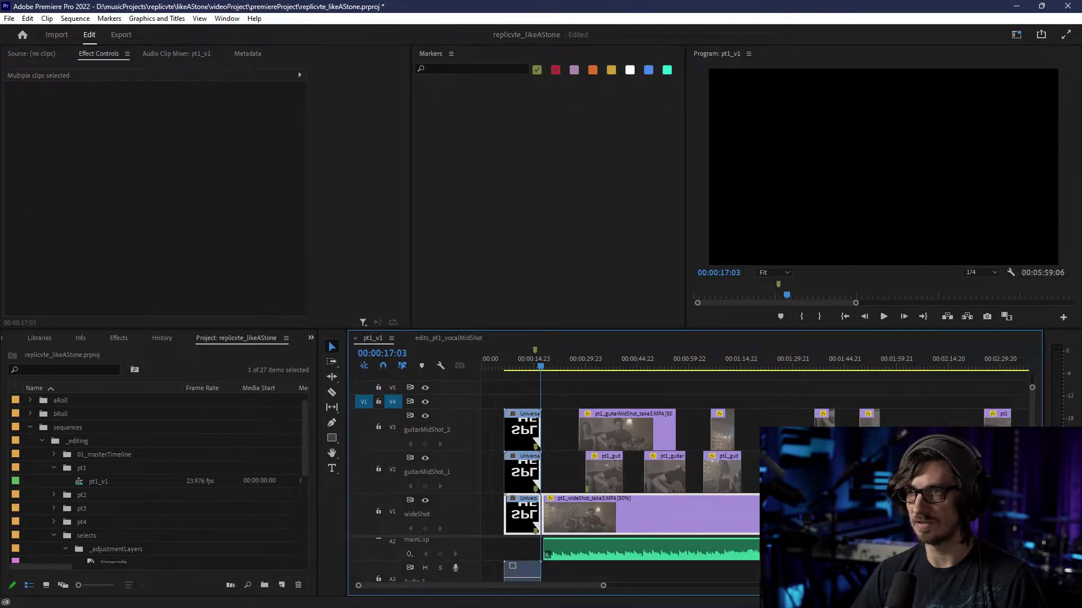
pyautogui.click(496, 367)
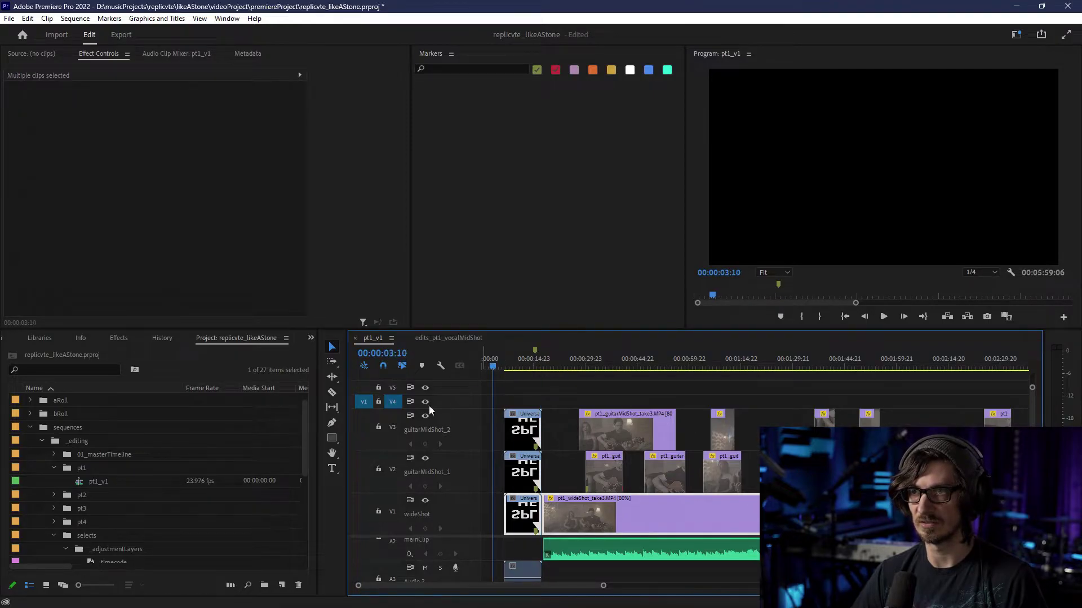
pyautogui.hotkey('ctrl', 'v')
pyautogui.moveTo(507, 402); pyautogui.dragTo(516, 406)
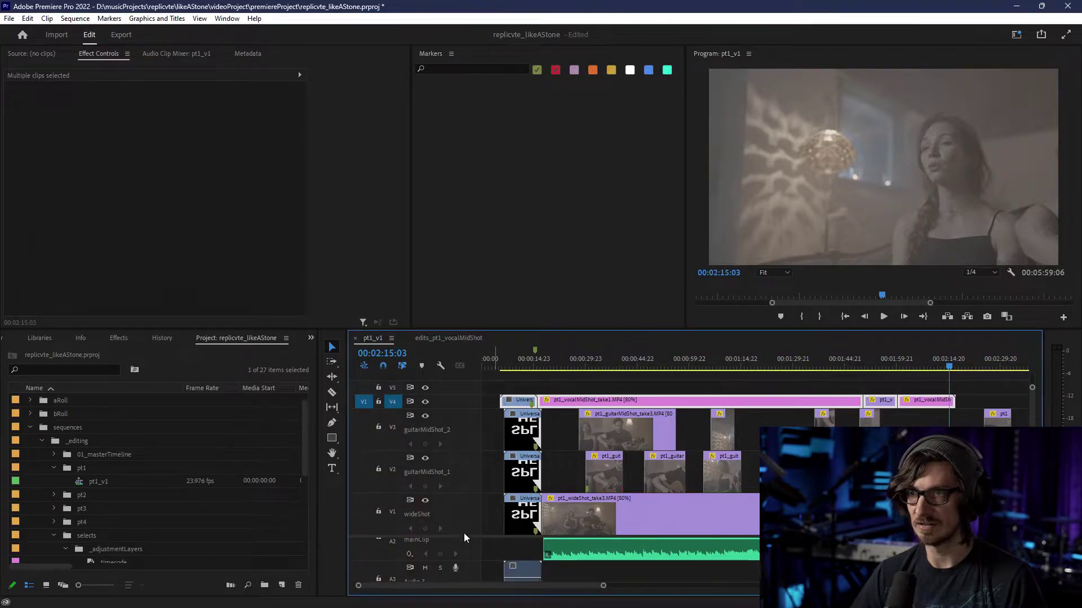
pyautogui.scroll(-1, 466, 537)
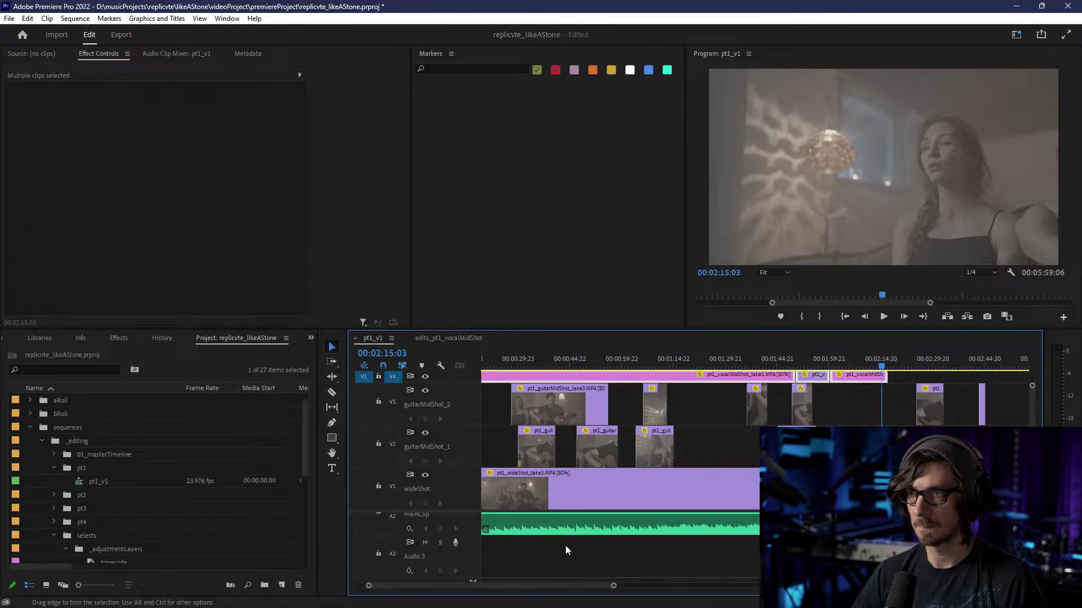
# - Shift the pasted leader and vocal clips on V4 so the leader lines up with the counting leaders on the tracks below
pyautogui.scroll(-2, 465, 541)
pyautogui.scroll(3, 465, 540)
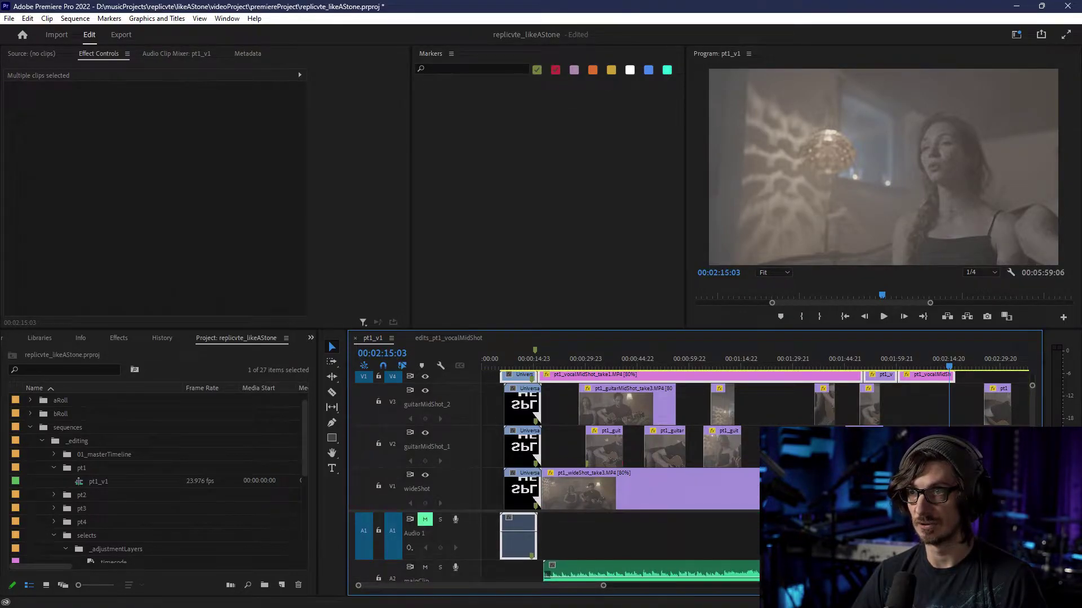
pyautogui.scroll(5, 532, 400)
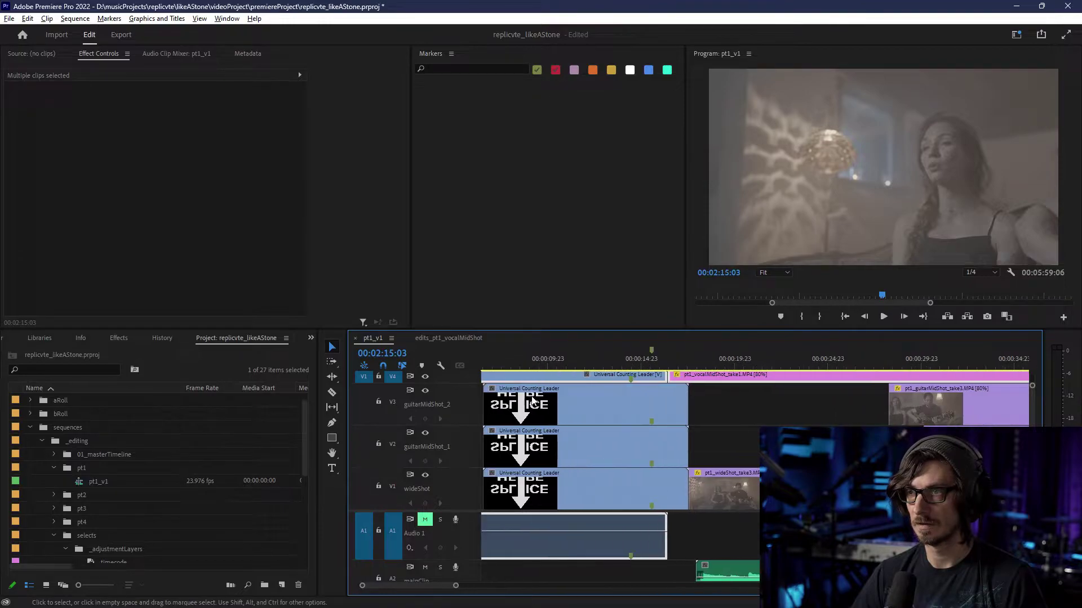
pyautogui.moveTo(593, 374); pyautogui.dragTo(613, 376)
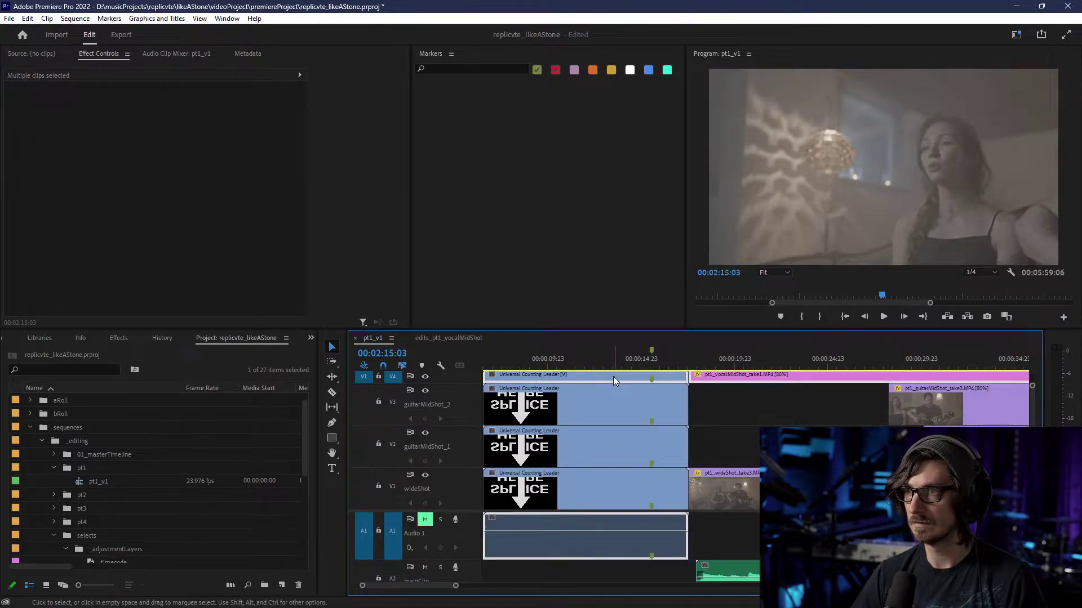
# - Play pt1_v1 from just before the twoPop marker to check the vocal footage's sync with the song
pyautogui.click(646, 358)
pyautogui.scroll(-2, 691, 447)
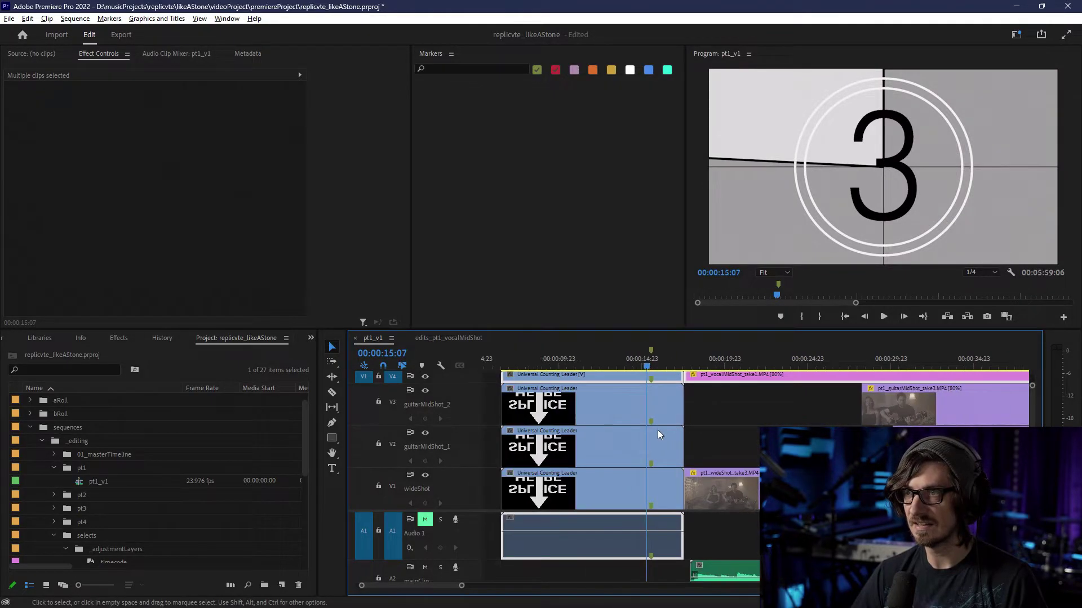
pyautogui.press('space')
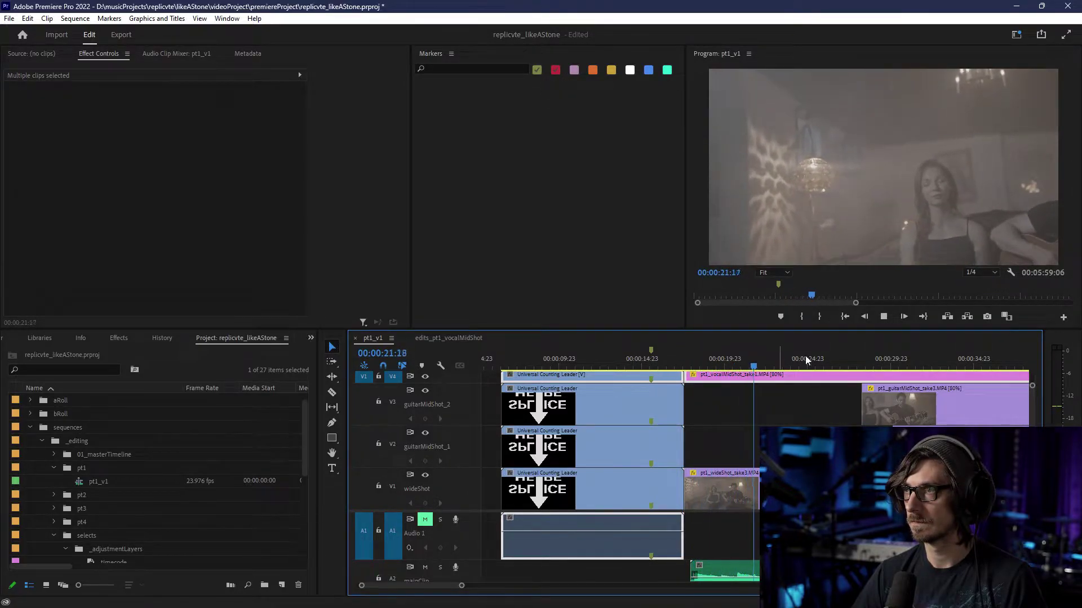
pyautogui.press('-')
pyautogui.press('-')
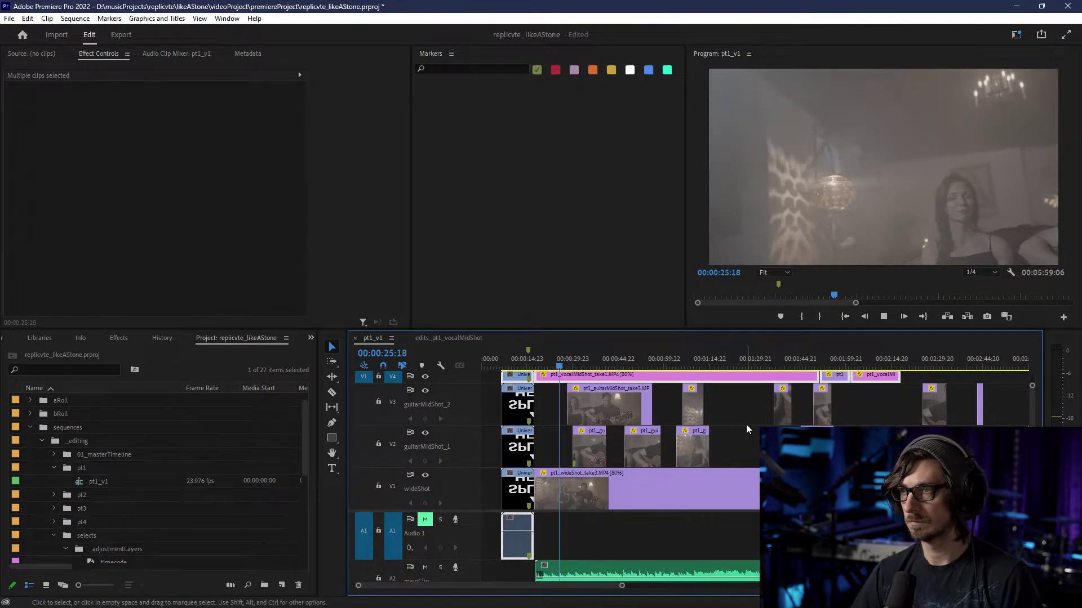
pyautogui.click(783, 571)
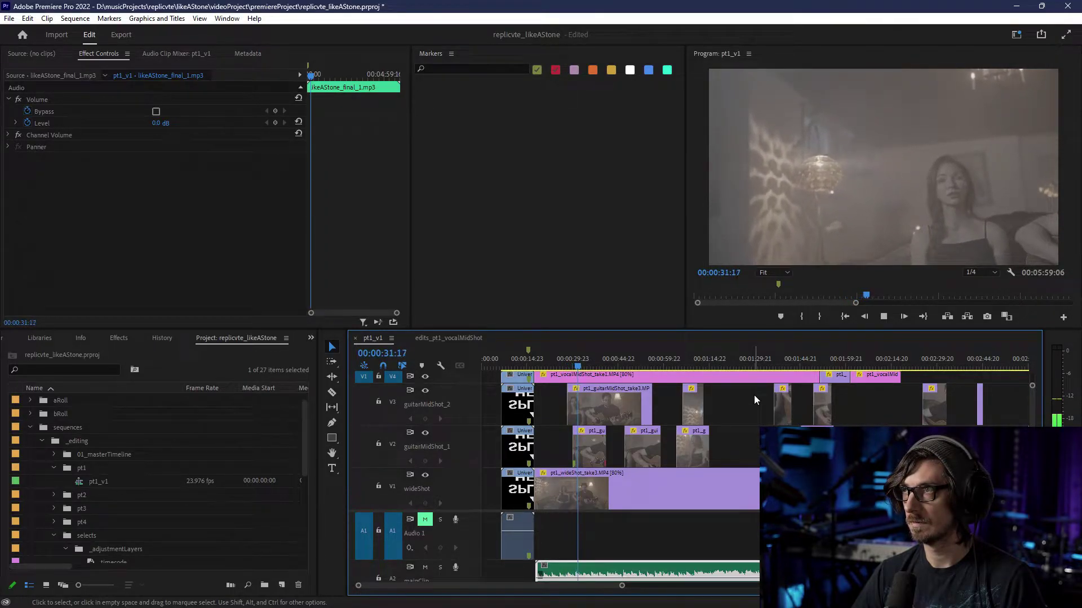
# - Delete the two pink vocal clips from V4, keeping the leader and the short purple clip between them, and preview that clip
pyautogui.click(736, 373)
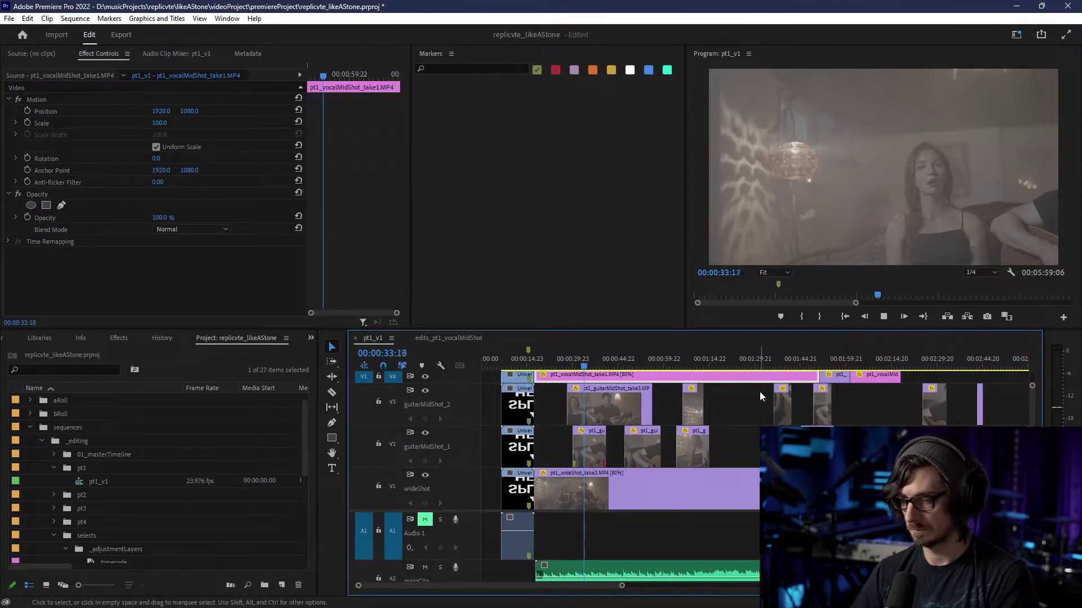
pyautogui.keyDown('shift'); pyautogui.click(870, 379); pyautogui.keyUp('shift')
pyautogui.press('Delete')
pyautogui.click(829, 363)
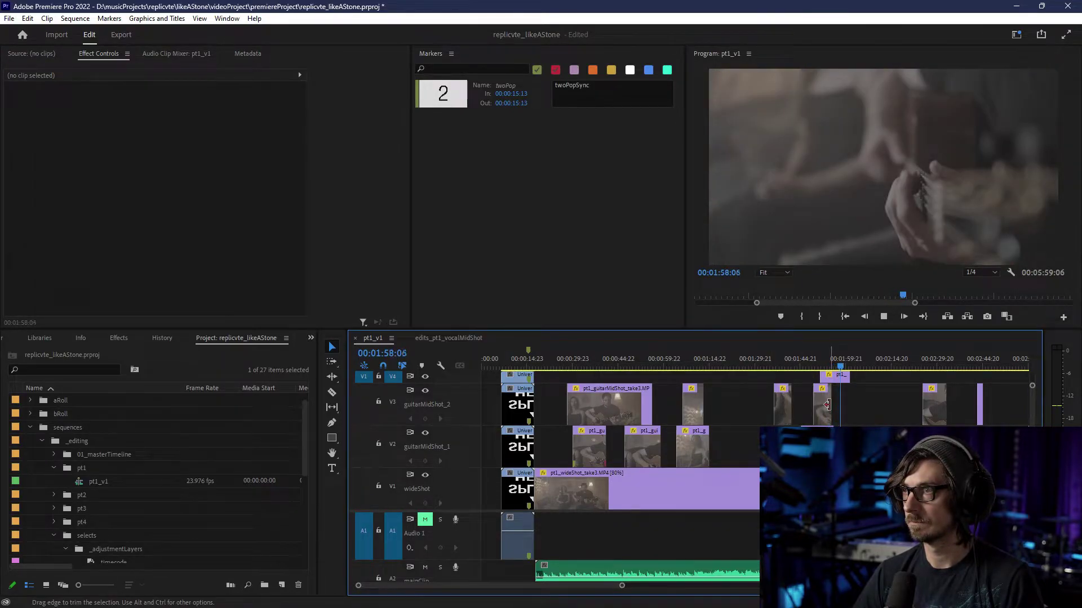
pyautogui.press('space')
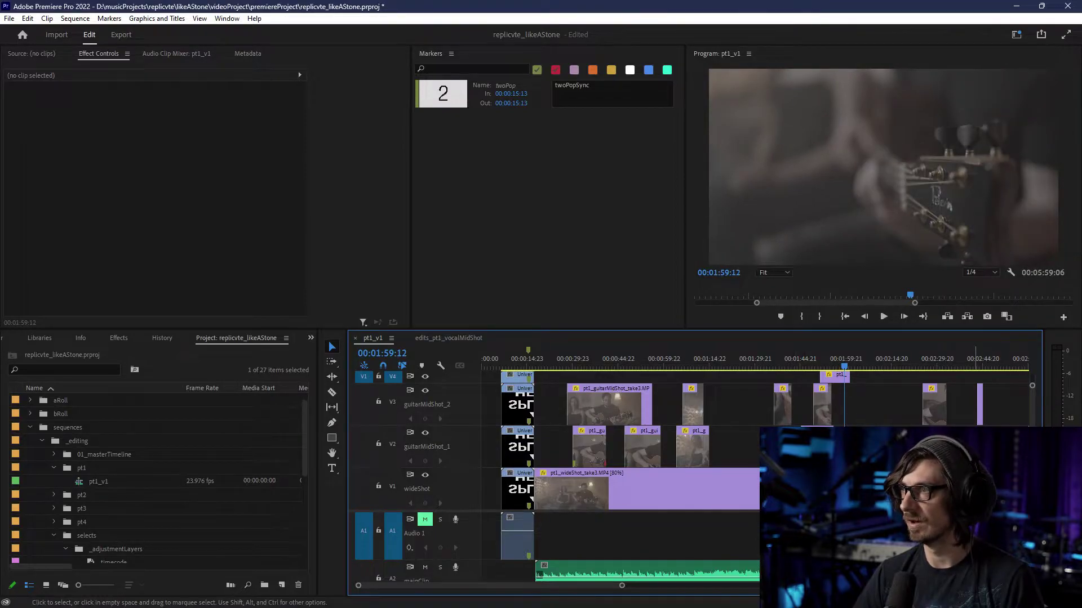
# - Collapse video tracks V1 to V3 and enlarge track V4
pyautogui.scroll(2, 915, 423)
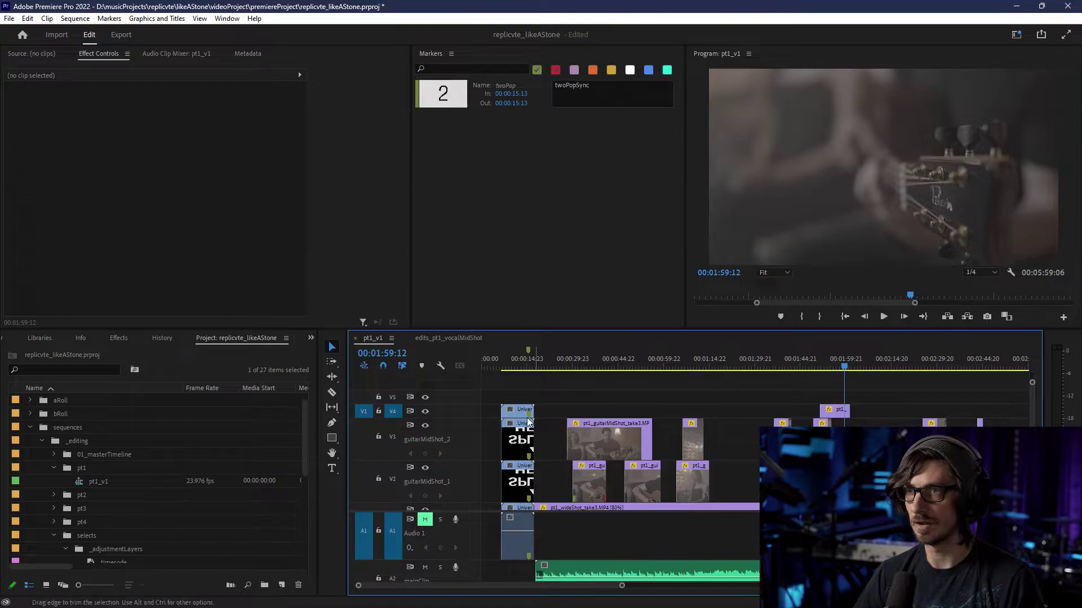
pyautogui.moveTo(451, 418); pyautogui.dragTo(454, 434)
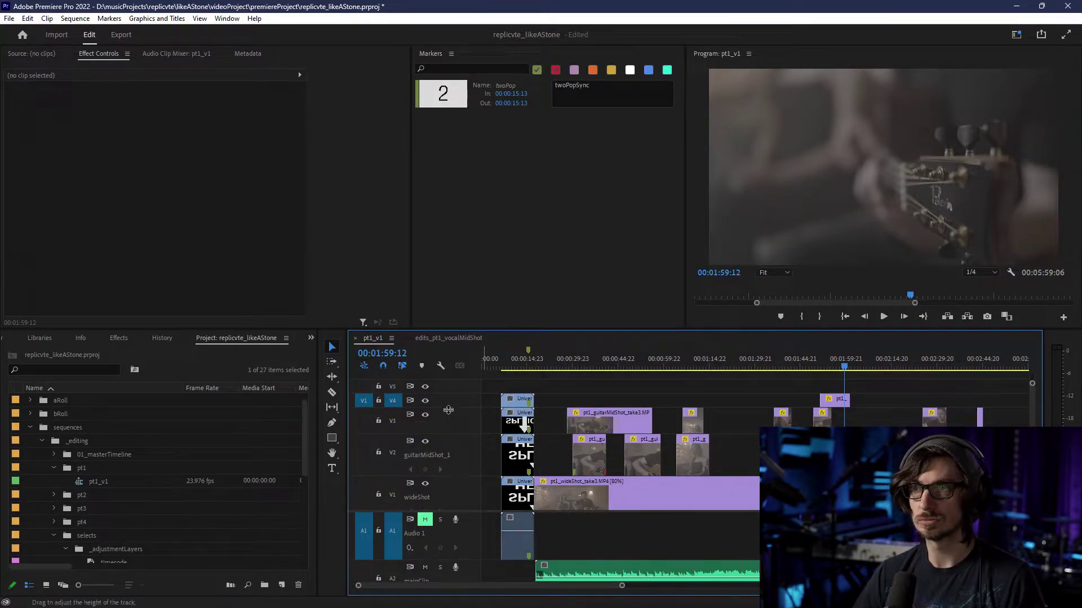
pyautogui.moveTo(457, 411); pyautogui.dragTo(467, 498)
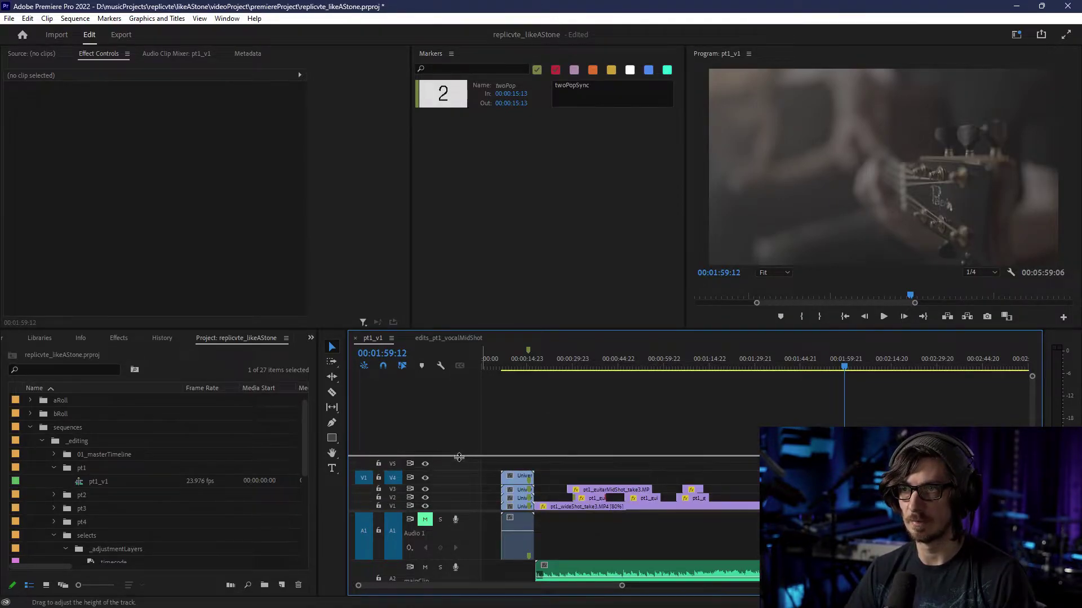
pyautogui.moveTo(459, 458); pyautogui.dragTo(460, 450)
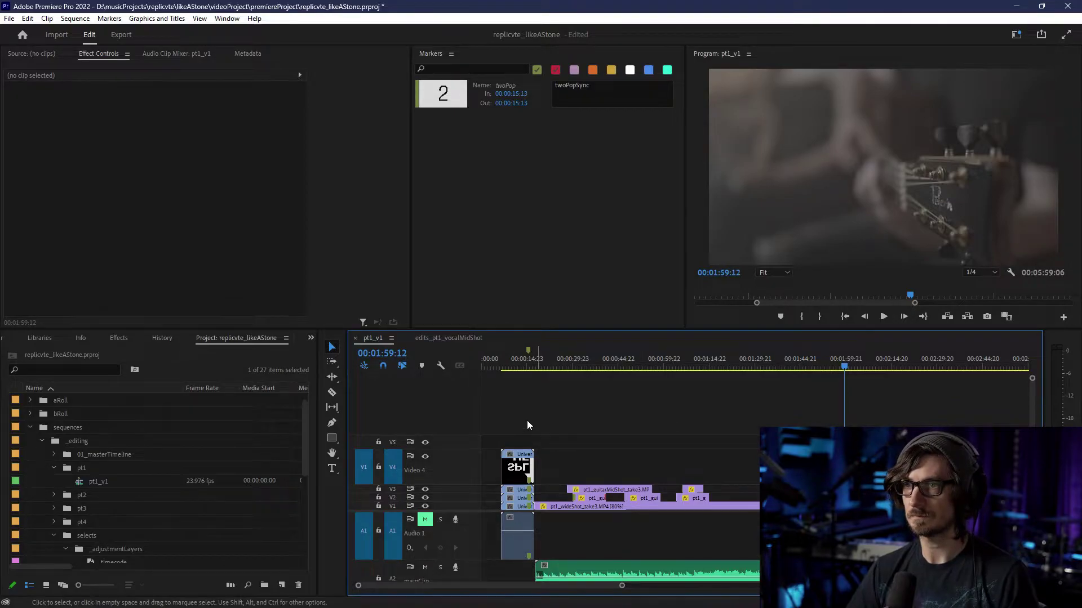
pyautogui.moveTo(448, 451); pyautogui.dragTo(452, 408)
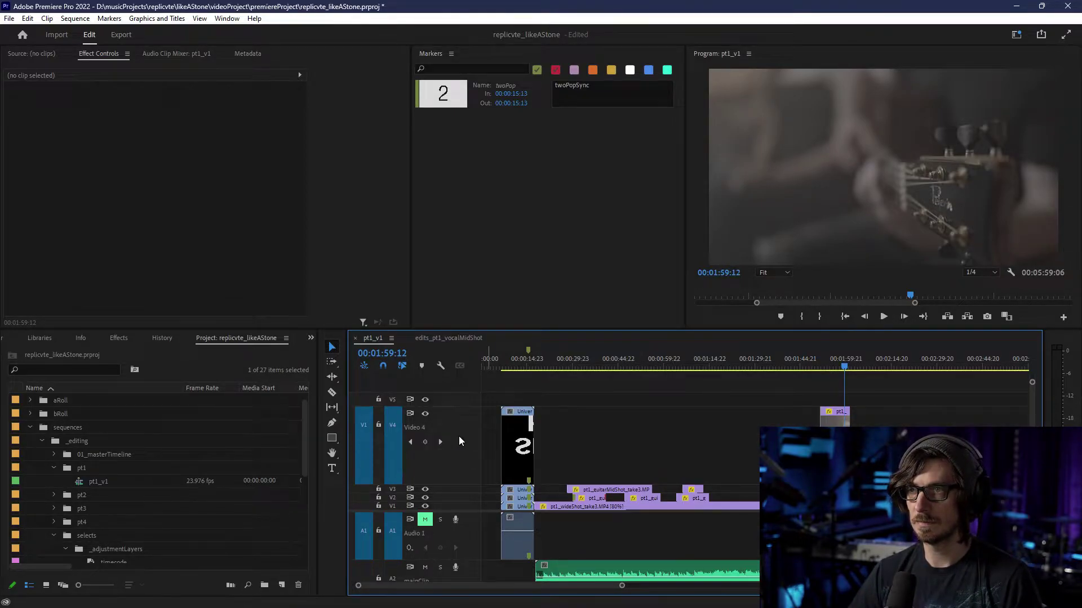
pyautogui.scroll(-3, 626, 420)
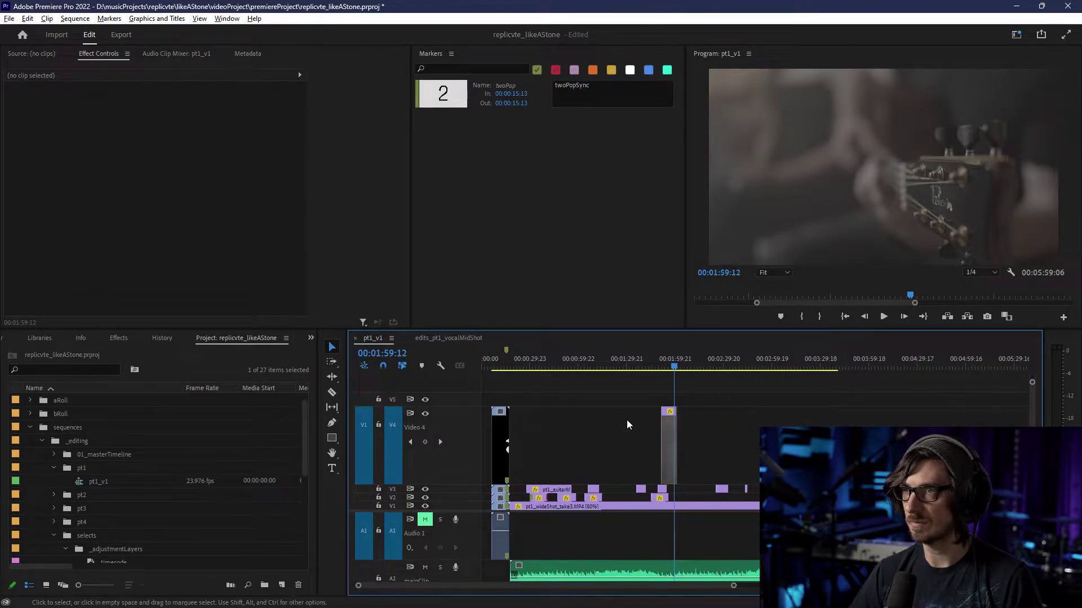
pyautogui.scroll(1, 627, 420)
pyautogui.click(449, 342)
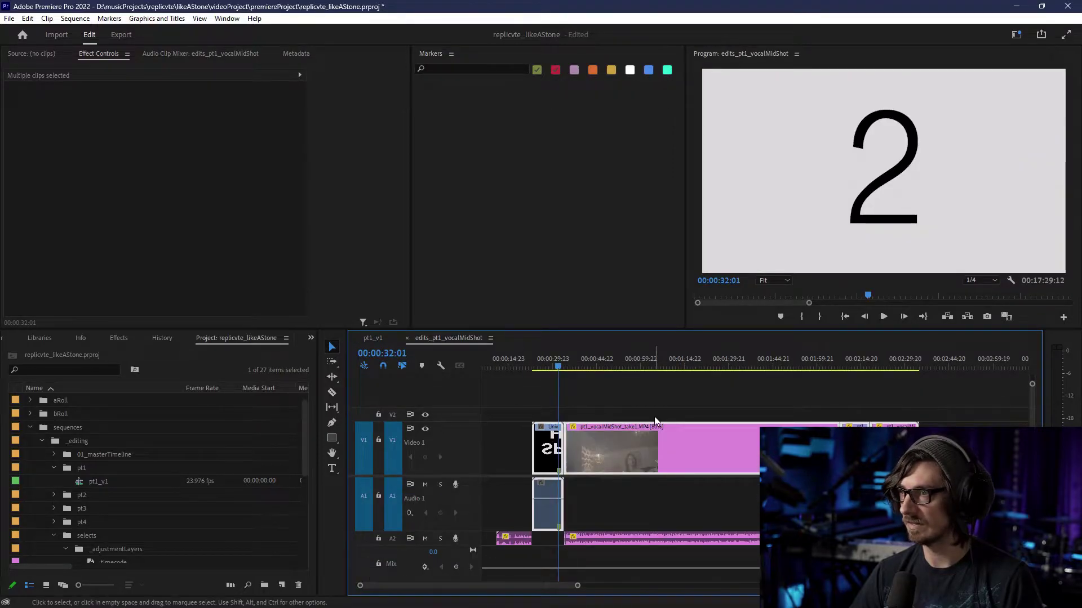
pyautogui.press('-')
pyautogui.press('-')
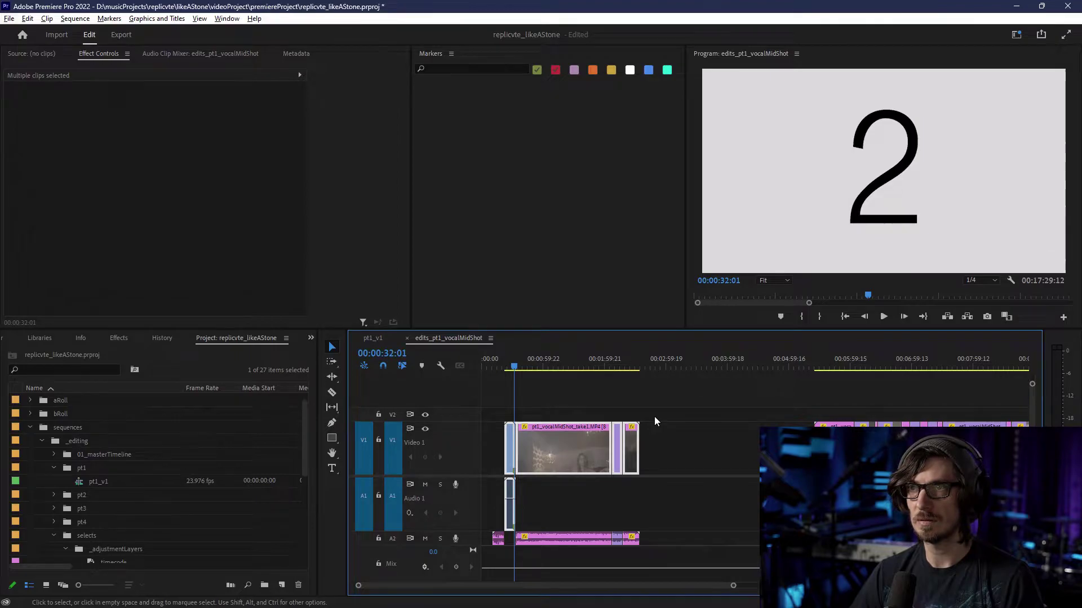
pyautogui.click(377, 343)
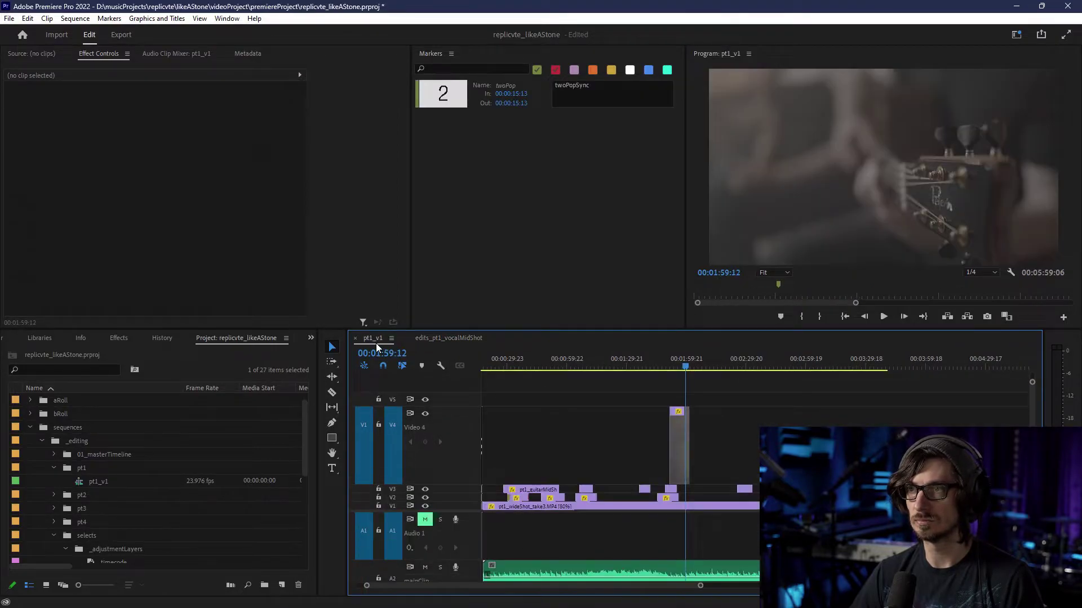
# - Name track V4 vocalMidShot_take1 and shorten that name to vocalMidShot_1
pyautogui.rightClick(428, 427)
pyautogui.click(438, 439)
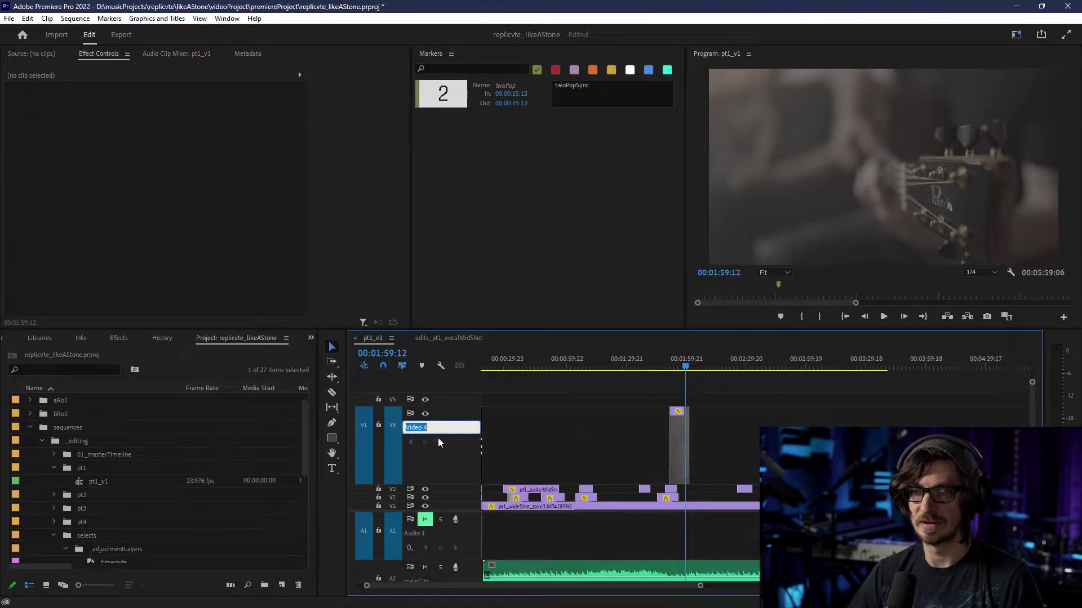
pyautogui.write('vocalMidShot_take1')
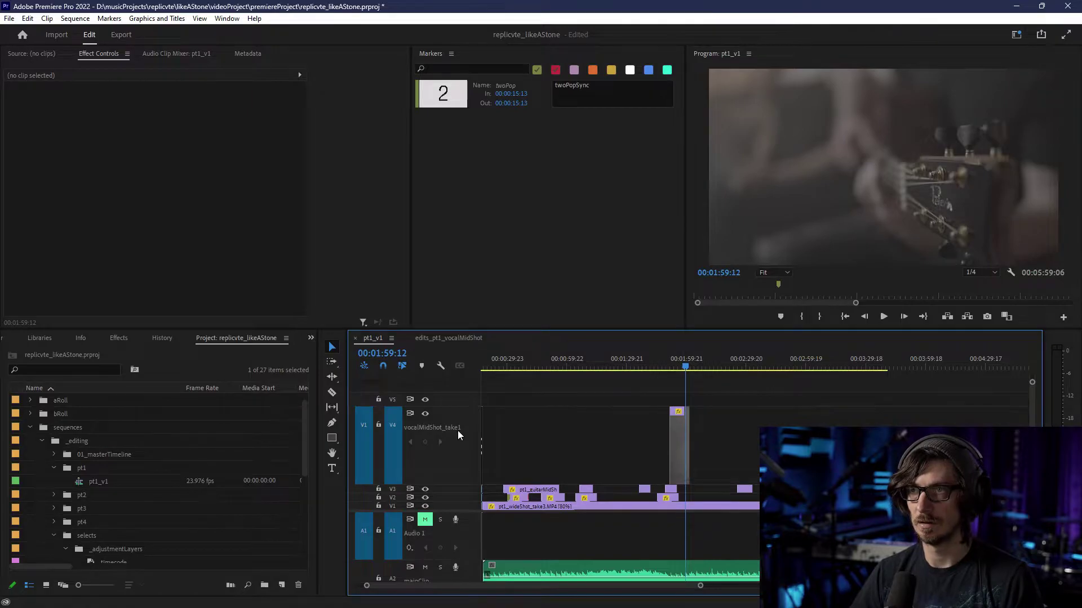
pyautogui.rightClick(457, 430)
pyautogui.click(471, 441)
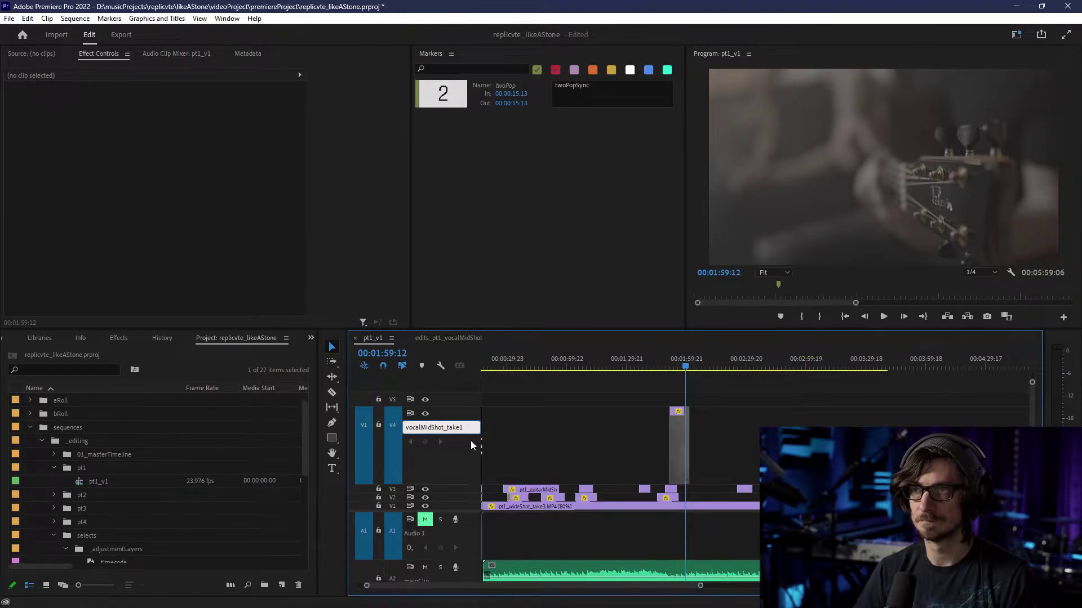
pyautogui.press('BackSpace')
pyautogui.press('BackSpace')
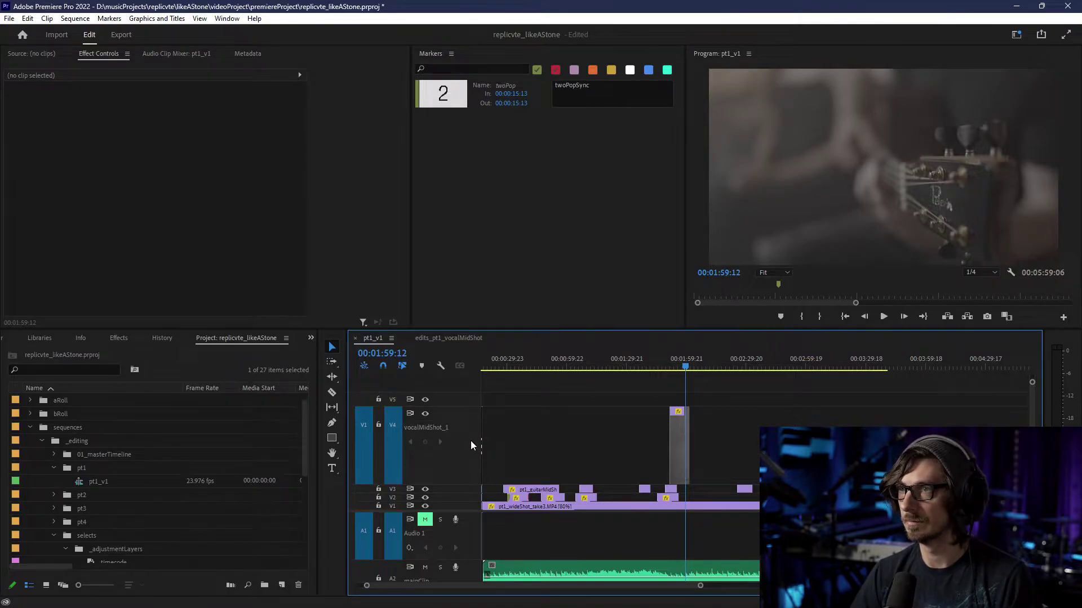
# - Rename track V4 as pelerinShot
pyautogui.rightClick(442, 427)
pyautogui.click(457, 434)
pyautogui.write('pelerio')
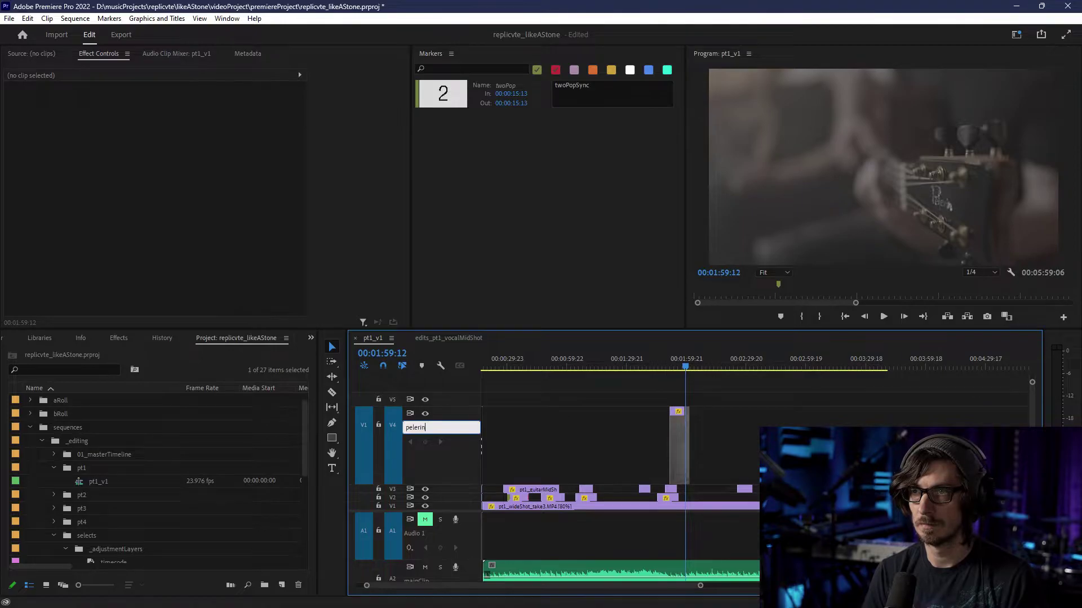
# - Play the short clip on V4 from about 00:01:55 until past its end to check it in context
pyautogui.moveTo(684, 367); pyautogui.dragTo(678, 366)
pyautogui.press('space')
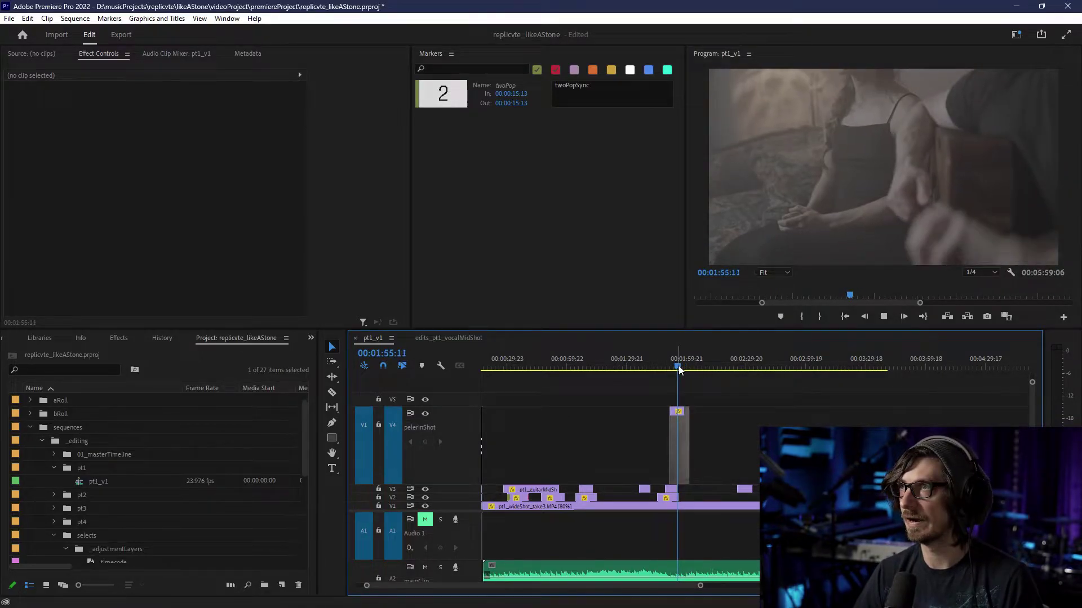
pyautogui.press('=')
pyautogui.press('=')
pyautogui.press('=')
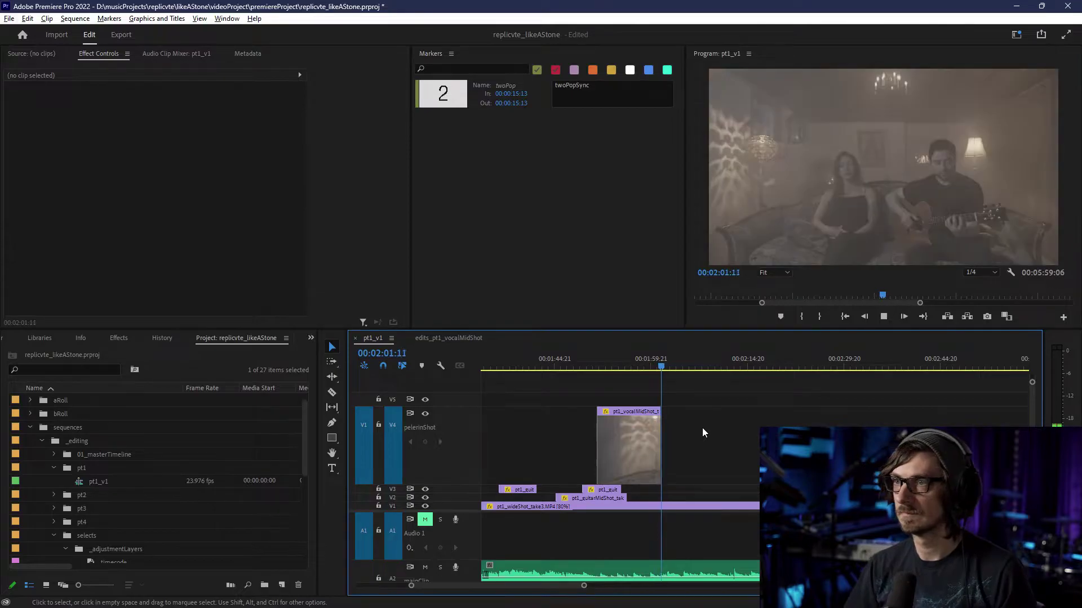
pyautogui.hotkey('alt', 'space')
pyautogui.press('Escape')
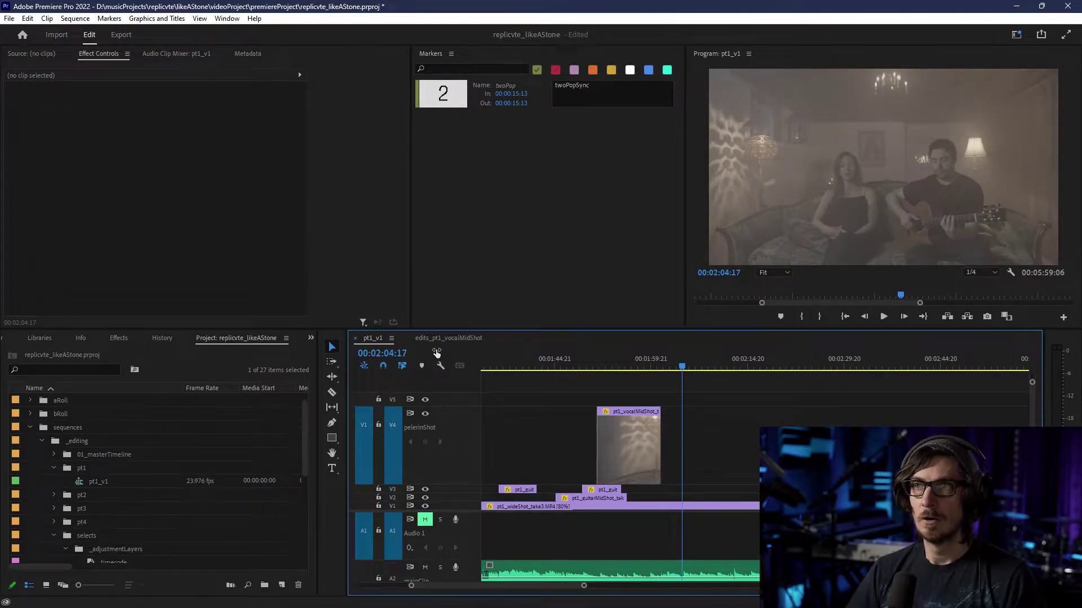
# - Duplicate the counting leader in edits_pt1_vocalMidShot, placing the copy ahead of the take 2 footage
pyautogui.click(449, 338)
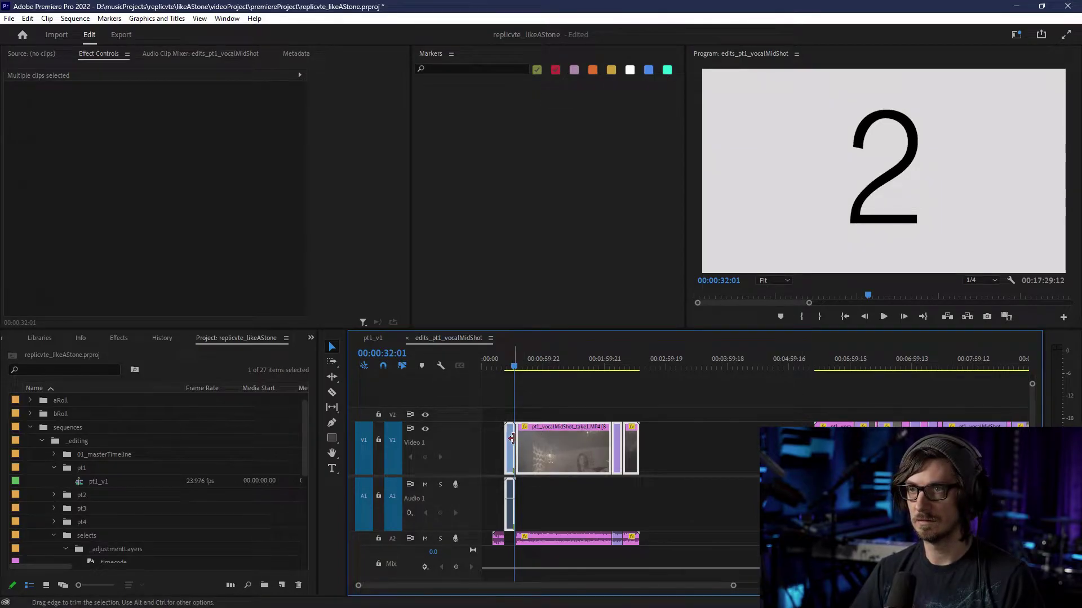
pyautogui.click(505, 367)
pyautogui.click(507, 442)
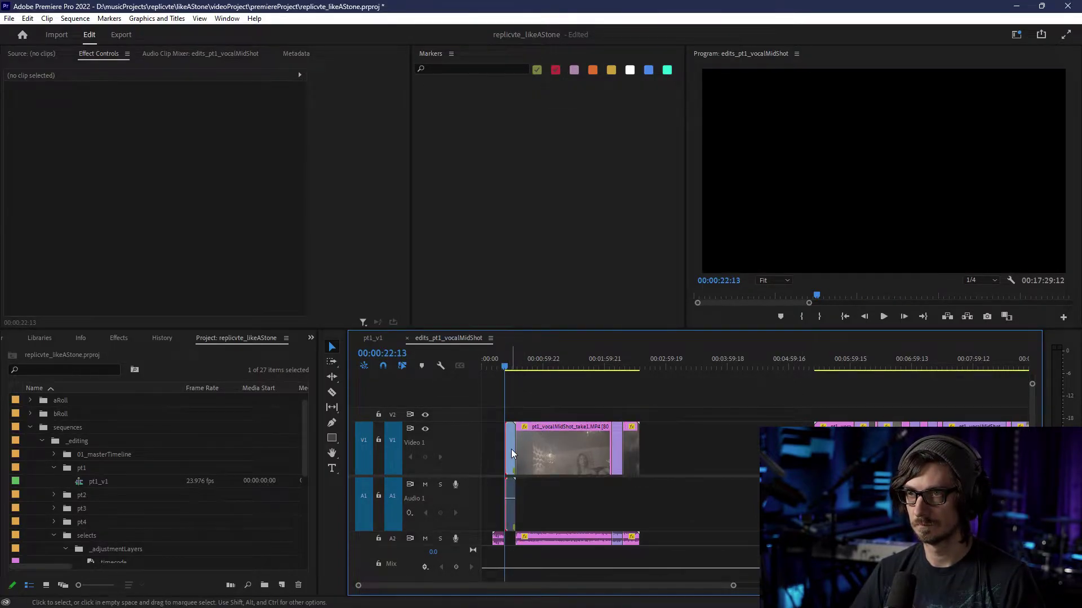
pyautogui.click(512, 449)
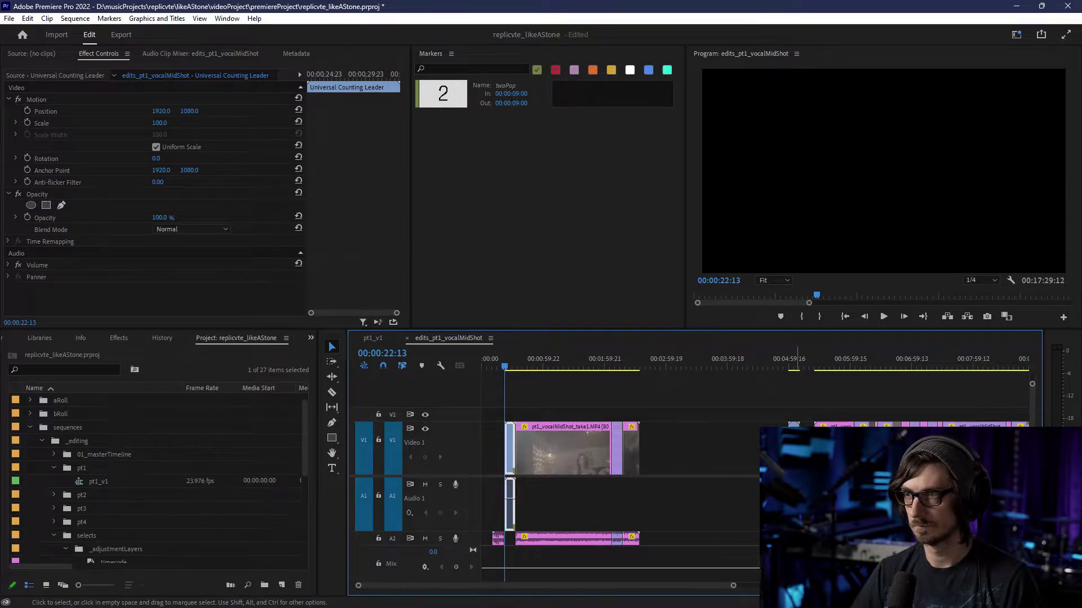
# - Move the leader copy's video to V2 and its audio to A2, sliding it over the take 2 clip to about 00:05:48
pyautogui.scroll(5, 799, 423)
pyautogui.moveTo(756, 435); pyautogui.dragTo(771, 414)
pyautogui.moveTo(765, 504); pyautogui.dragTo(763, 538)
pyautogui.moveTo(759, 418); pyautogui.dragTo(887, 418)
pyautogui.scroll(-3, 888, 418)
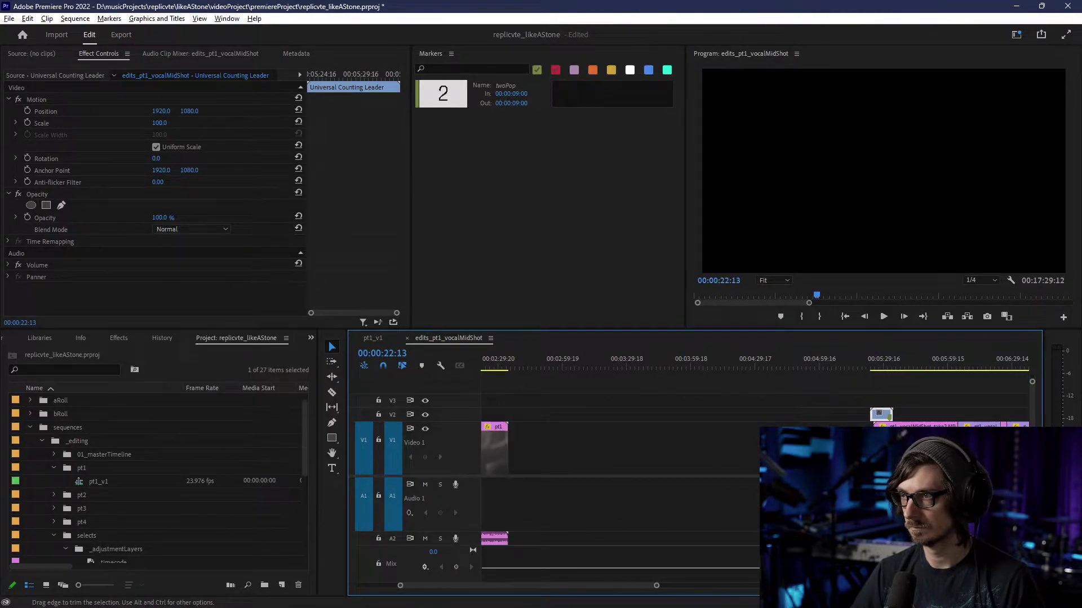
pyautogui.scroll(6, 871, 415)
pyautogui.scroll(-4, 871, 415)
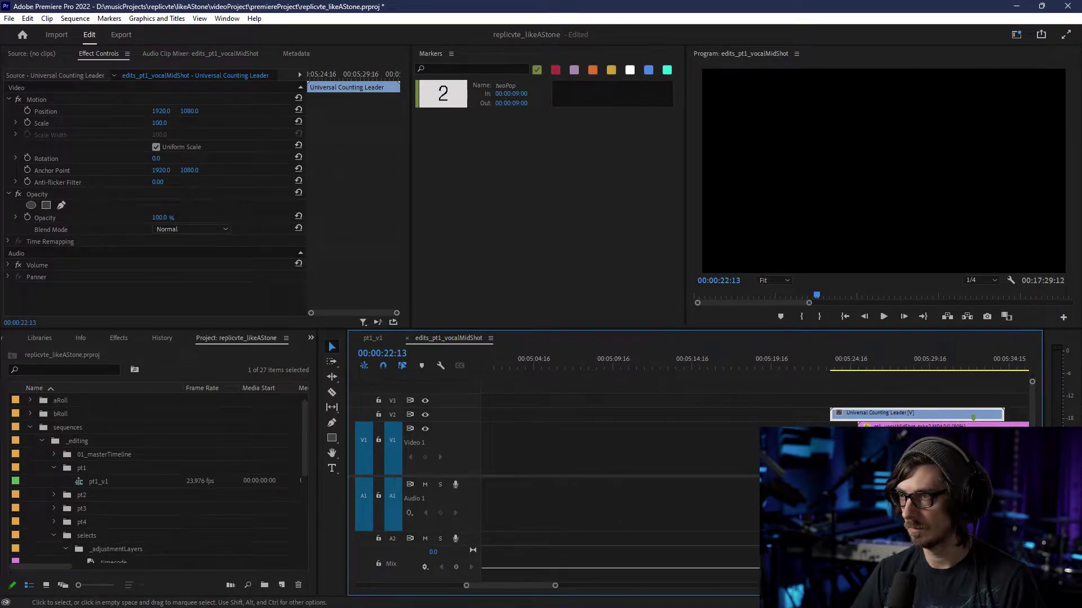
pyautogui.scroll(-3, 699, 450)
pyautogui.moveTo(536, 417); pyautogui.dragTo(930, 412)
# - Play the take 2 footage around the counting leader's end to find the sync point, and set the playhead at 00:05:56:00
pyautogui.click(940, 353)
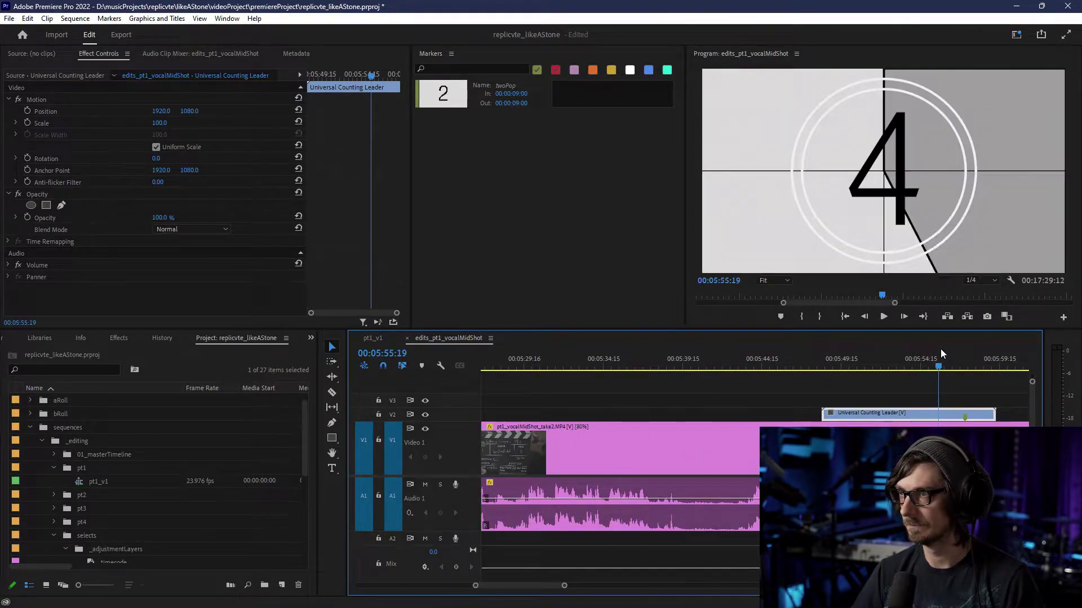
pyautogui.scroll(2, 944, 411)
pyautogui.press('space')
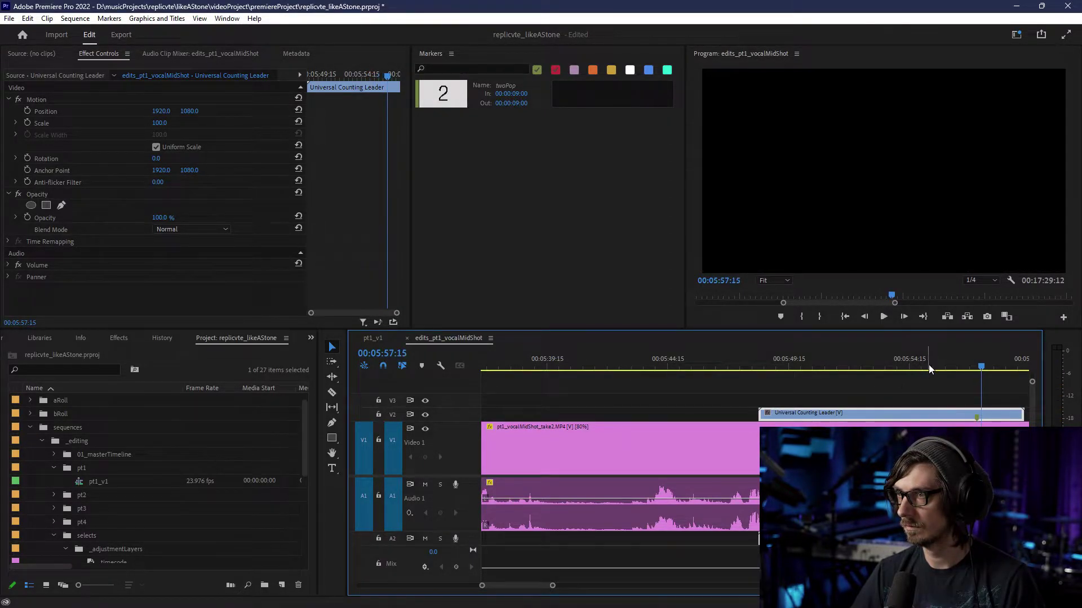
pyautogui.click(917, 363)
pyautogui.press('space')
pyautogui.click(935, 365)
pyautogui.scroll(2, 950, 381)
pyautogui.scroll(2, 938, 425)
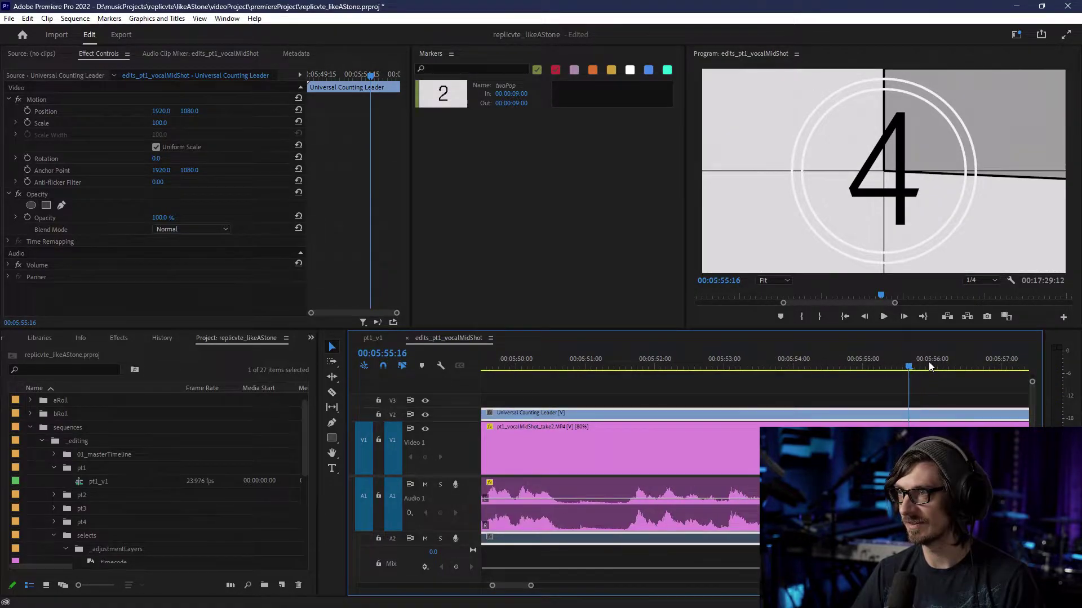
pyautogui.click(932, 364)
pyautogui.scroll(-1, 931, 400)
pyautogui.scroll(-1, 932, 405)
# - Move the counting leader onto V1 over the take 2 clip and align its two-pop marker with the playhead at 00:05:56:00
pyautogui.moveTo(1005, 414); pyautogui.dragTo(927, 437)
pyautogui.scroll(2, 930, 429)
pyautogui.scroll(3, 929, 428)
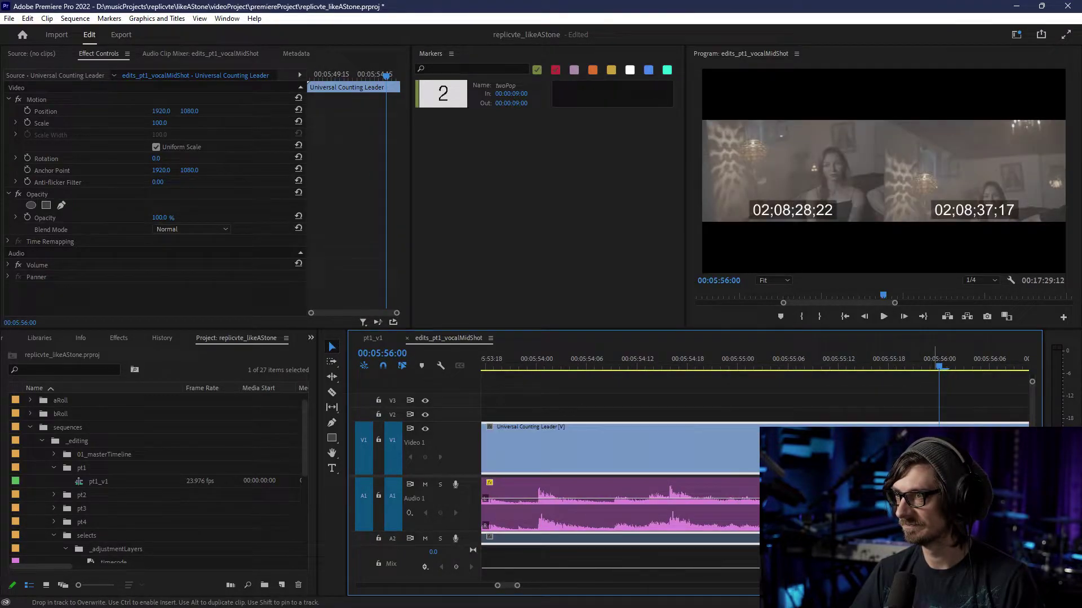
pyautogui.scroll(-1, 884, 428)
pyautogui.scroll(4, 884, 428)
pyautogui.scroll(-2, 885, 428)
pyautogui.moveTo(828, 451); pyautogui.dragTo(812, 450)
# - Select the clips from take 3 onward and move them about 1 minute 35 seconds later, leaving a gap after the take 2 clips
pyautogui.scroll(-12, 786, 450)
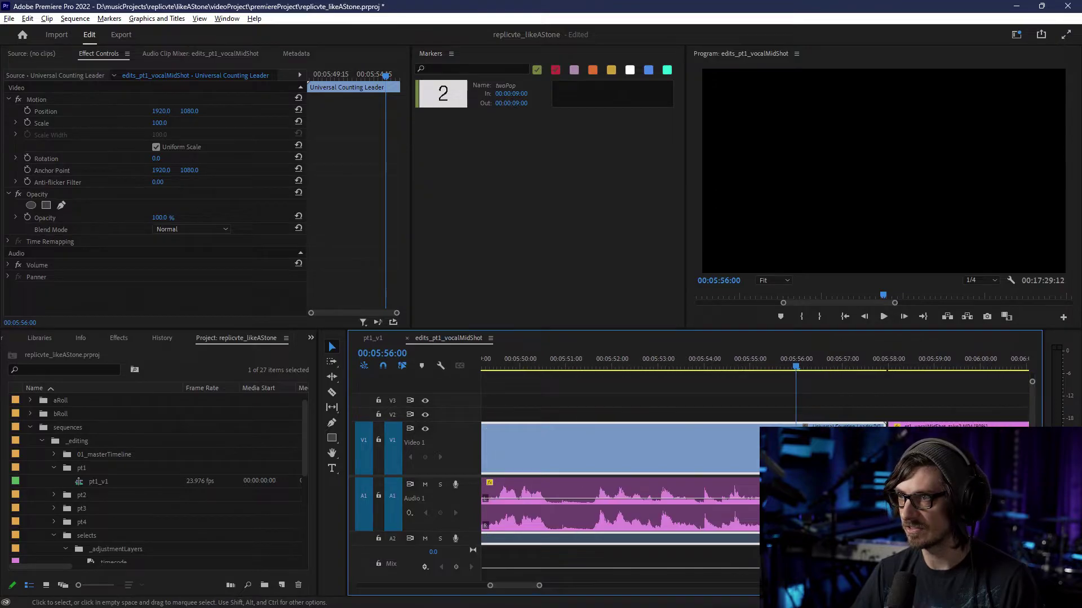
pyautogui.scroll(-5, 755, 450)
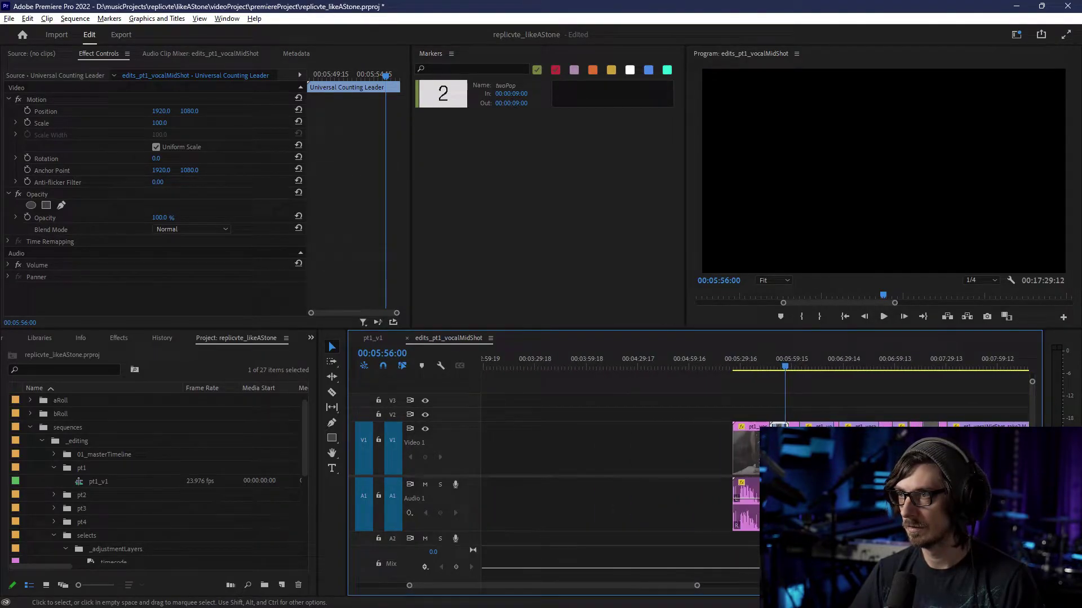
pyautogui.scroll(-5, 719, 465)
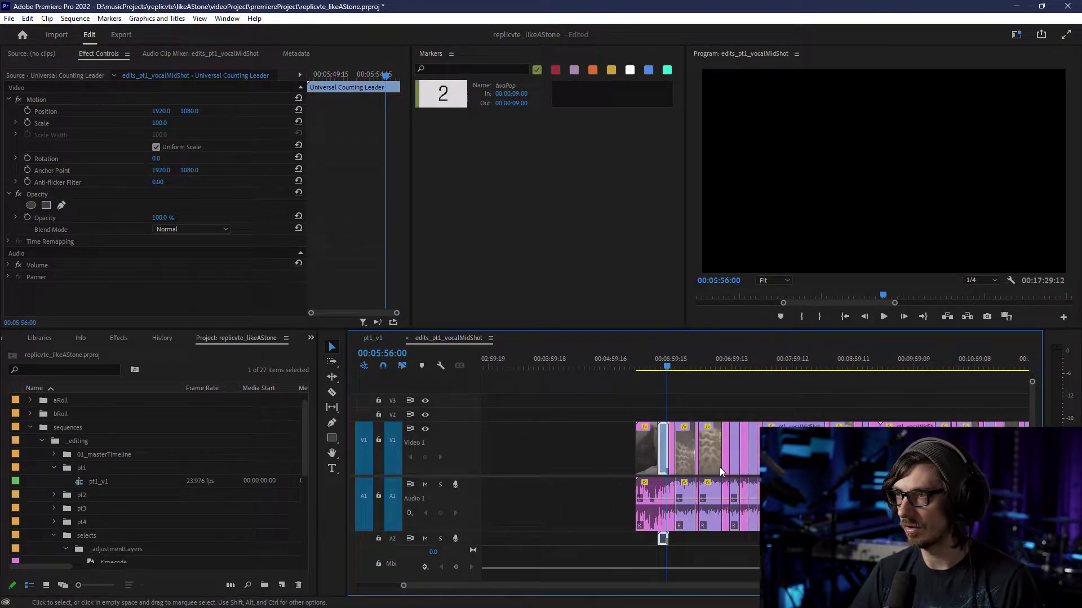
pyautogui.click(726, 461)
pyautogui.scroll(-6, 732, 471)
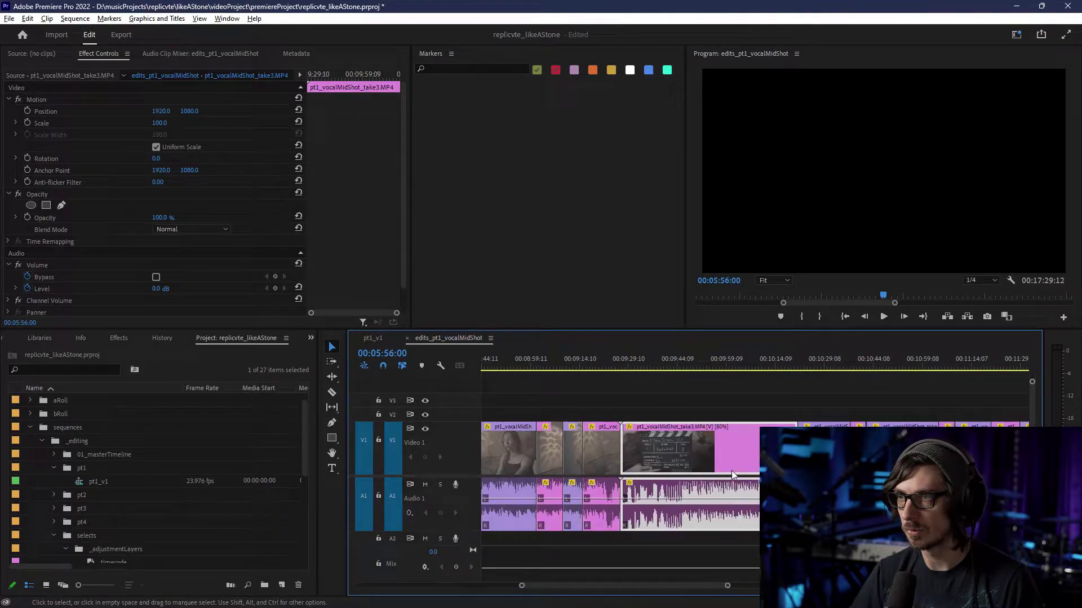
pyautogui.moveTo(745, 413); pyautogui.dragTo(865, 515)
pyautogui.moveTo(743, 438); pyautogui.dragTo(784, 441)
pyautogui.scroll(5, 720, 472)
pyautogui.scroll(2, 721, 476)
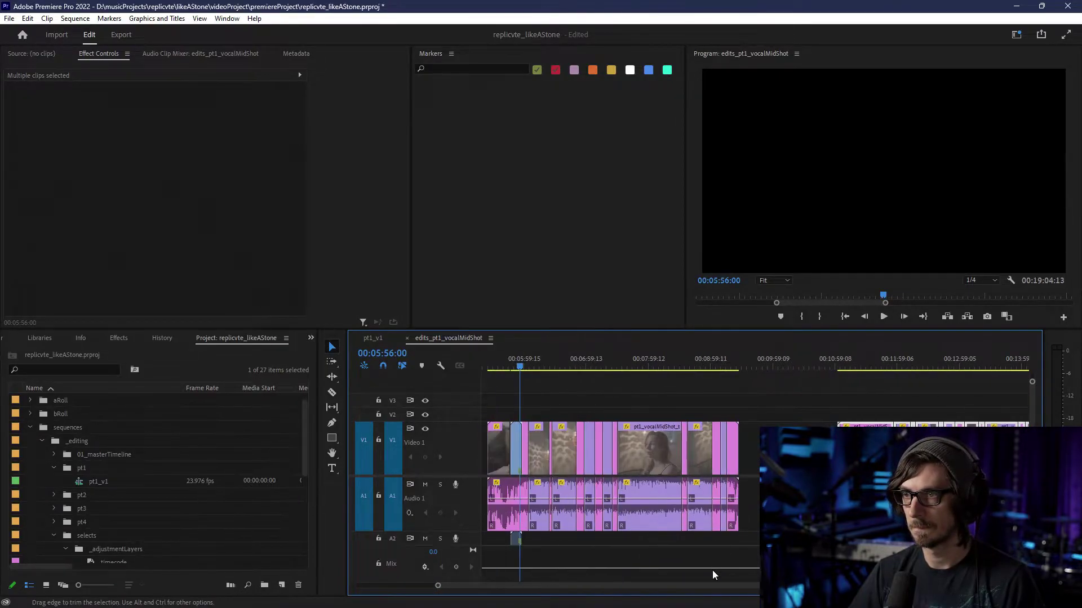
# - Try to delete the take 2 segment ahead of the counting leader, and undo the deletion
pyautogui.moveTo(661, 583); pyautogui.dragTo(642, 583)
pyautogui.scroll(6, 602, 471)
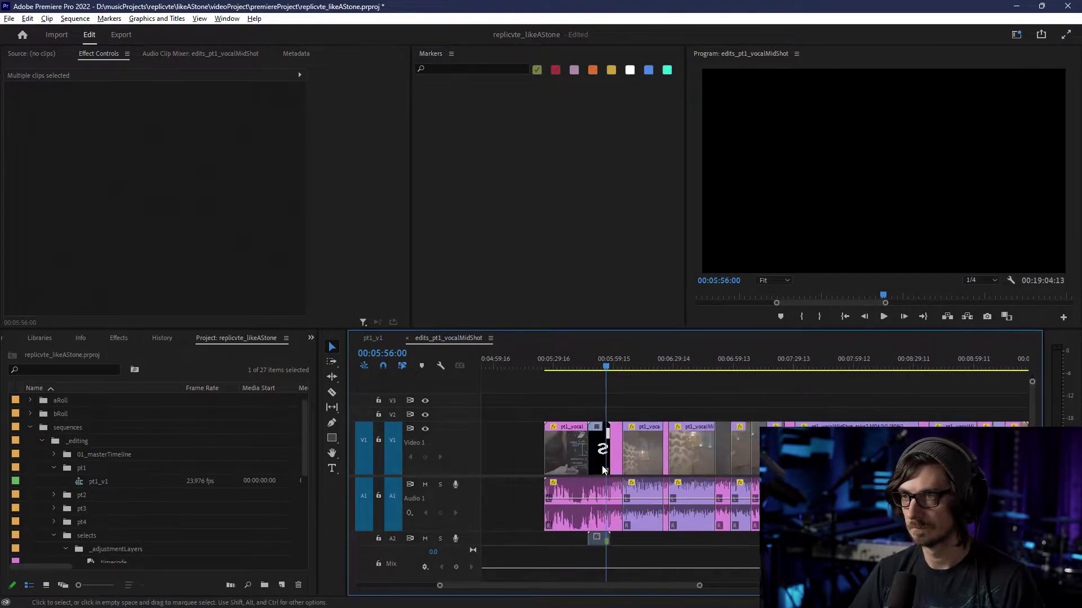
pyautogui.scroll(1, 601, 471)
pyautogui.click(519, 458)
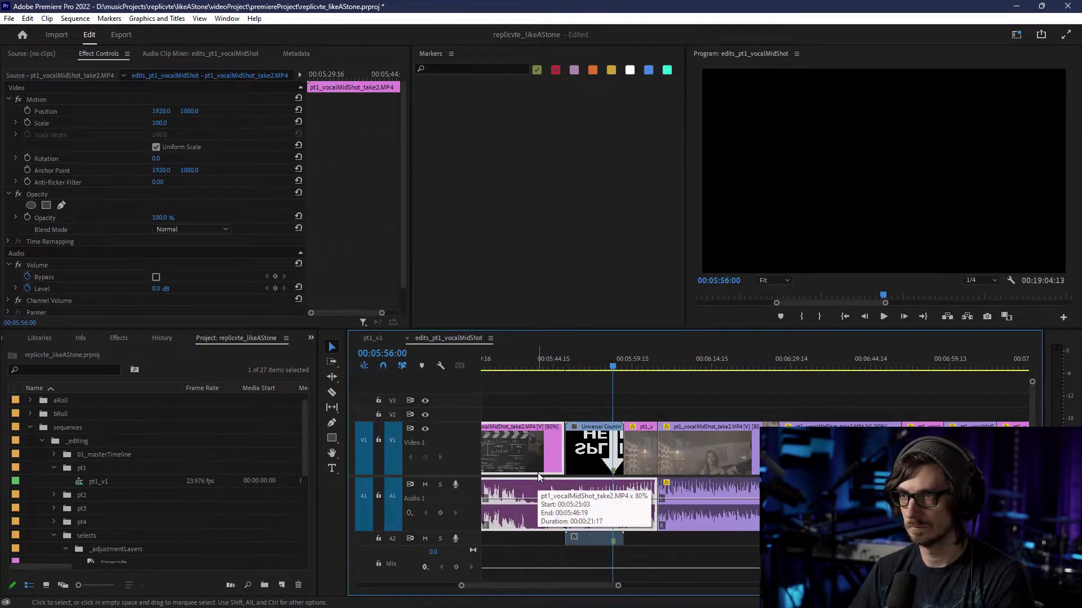
pyautogui.press('Delete')
pyautogui.press('-')
pyautogui.press('-')
pyautogui.press('-')
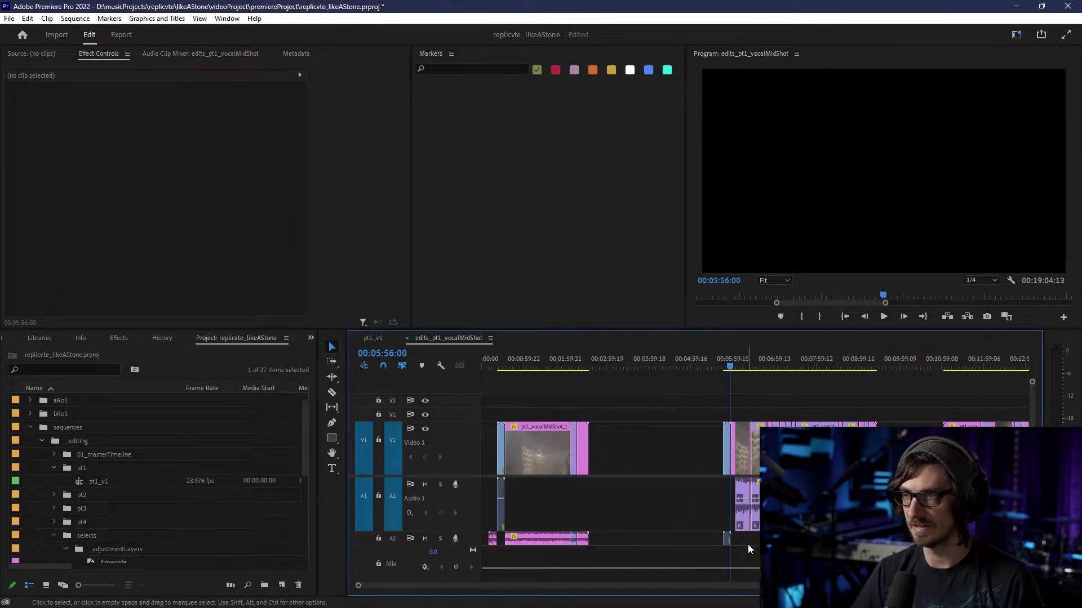
pyautogui.hotkey('ctrl', 'z')
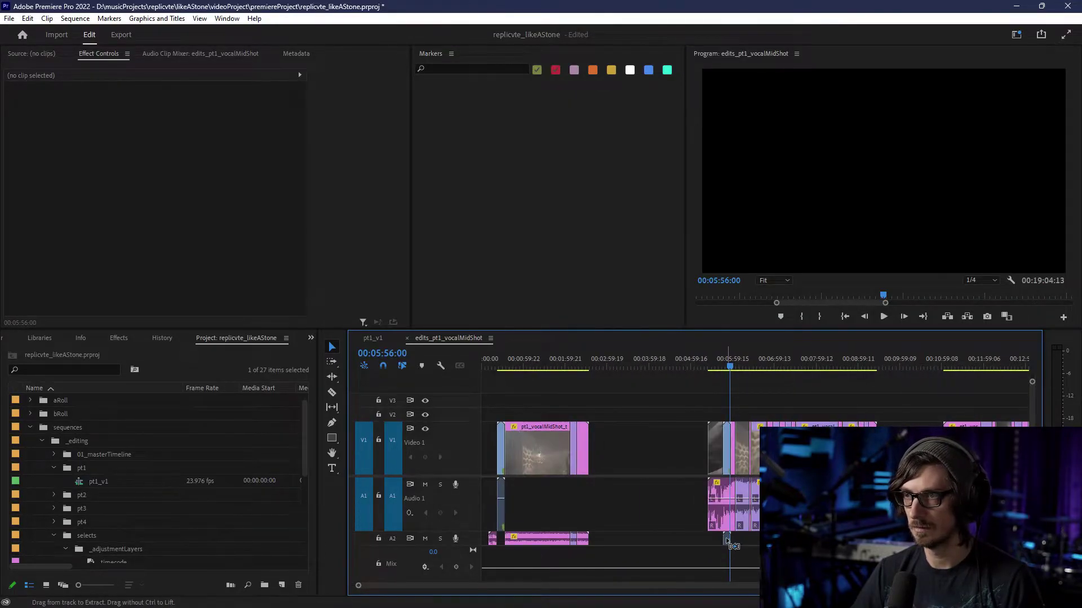
# - Move the second counting leader's audio up to A1 and the take 2 clips' audio down to A2
pyautogui.moveTo(728, 539)
pyautogui.mouseDown()
pyautogui.moveTo(723, 515)
pyautogui.moveTo(727, 538)
pyautogui.moveTo(727, 522)
pyautogui.mouseUp()
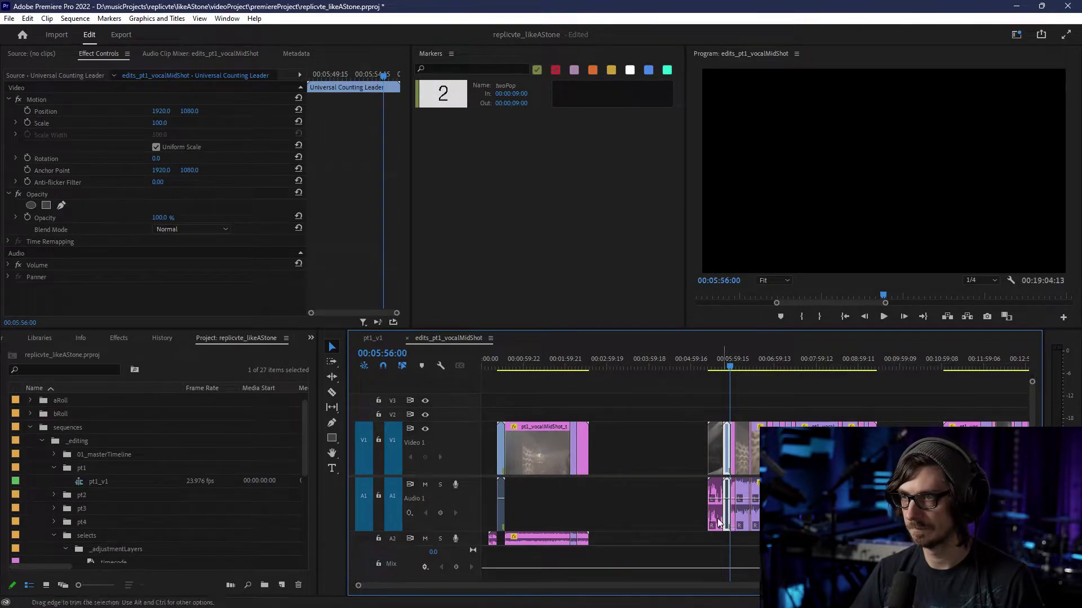
pyautogui.click(733, 523)
pyautogui.moveTo(890, 462); pyautogui.dragTo(733, 538)
pyautogui.moveTo(763, 504); pyautogui.dragTo(763, 538)
pyautogui.press('=')
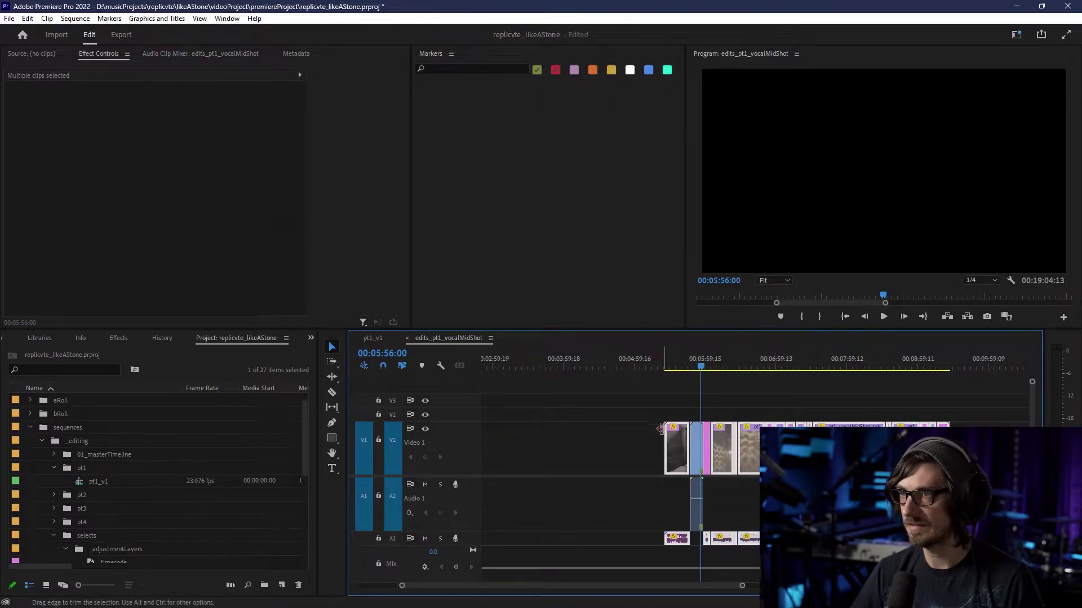
pyautogui.press('=')
# - Try deleting the video of the take 2 segment before the counting leader, and undo the changes
pyautogui.moveTo(681, 498); pyautogui.dragTo(670, 457)
pyautogui.press('Delete')
pyautogui.press('-')
pyautogui.scroll(-1, 722, 468)
pyautogui.hotkey('ctrl', 'z')
pyautogui.moveTo(700, 457); pyautogui.dragTo(702, 486)
pyautogui.hotkey('ctrl', 'z')
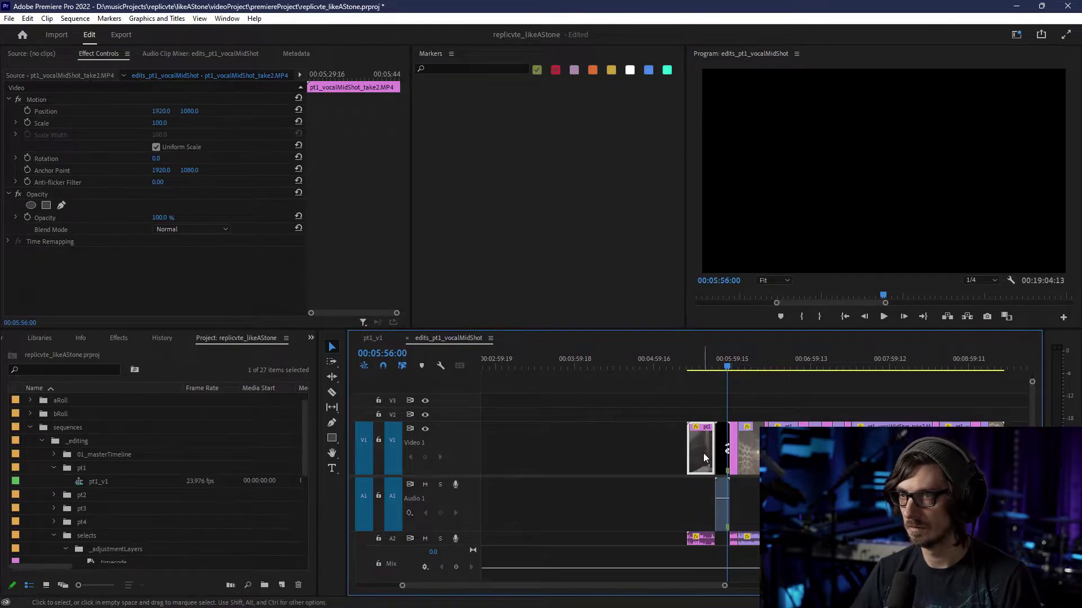
# - Copy the counting leader and the take 2 clips following it, and paste them onto V5 at the start of pt1_v1
pyautogui.moveTo(721, 413); pyautogui.dragTo(1001, 519)
pyautogui.rightClick(909, 450)
pyautogui.click(958, 224)
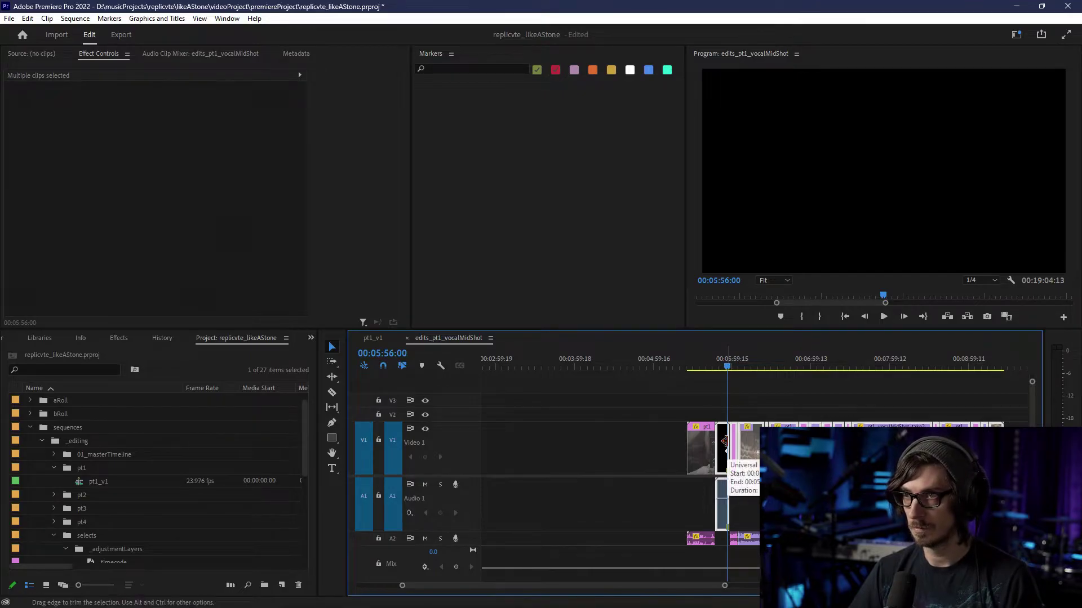
pyautogui.click(367, 337)
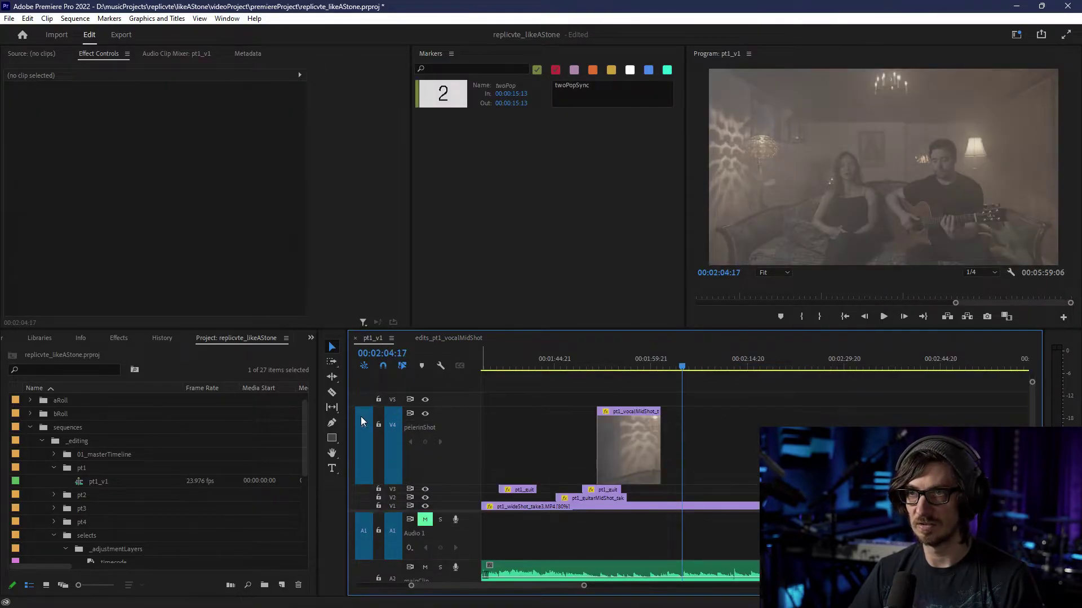
pyautogui.moveTo(361, 421); pyautogui.dragTo(363, 400)
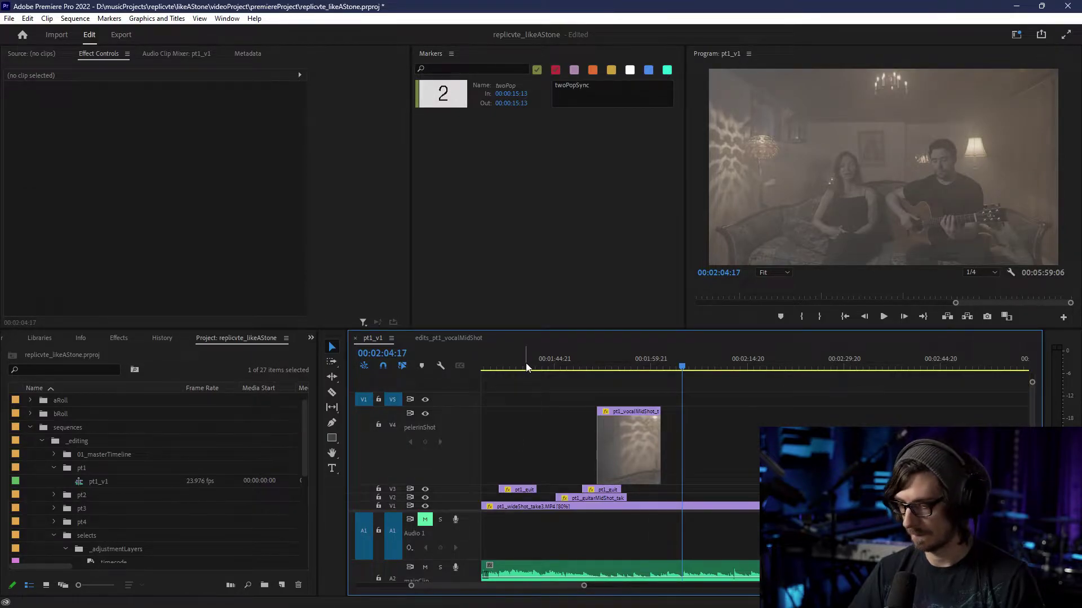
pyautogui.press('Home')
pyautogui.hotkey('ctrl', 'v')
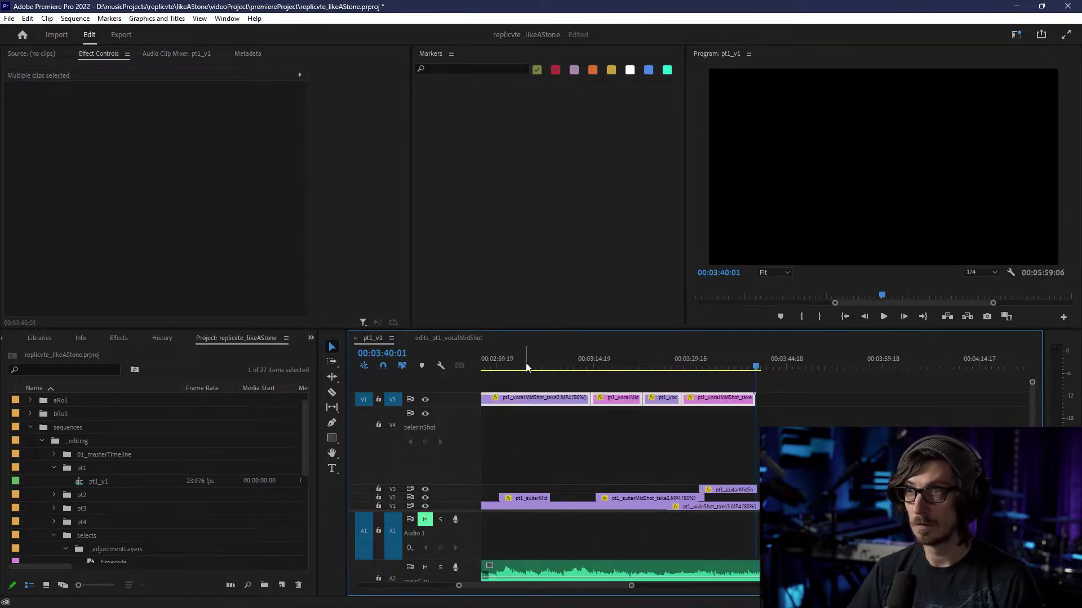
# - Shift the pasted clips in pt1_v1 so their leader's two-pop lines up with the twoPop marker at 00:00:15:13
pyautogui.moveTo(574, 587); pyautogui.dragTo(434, 571)
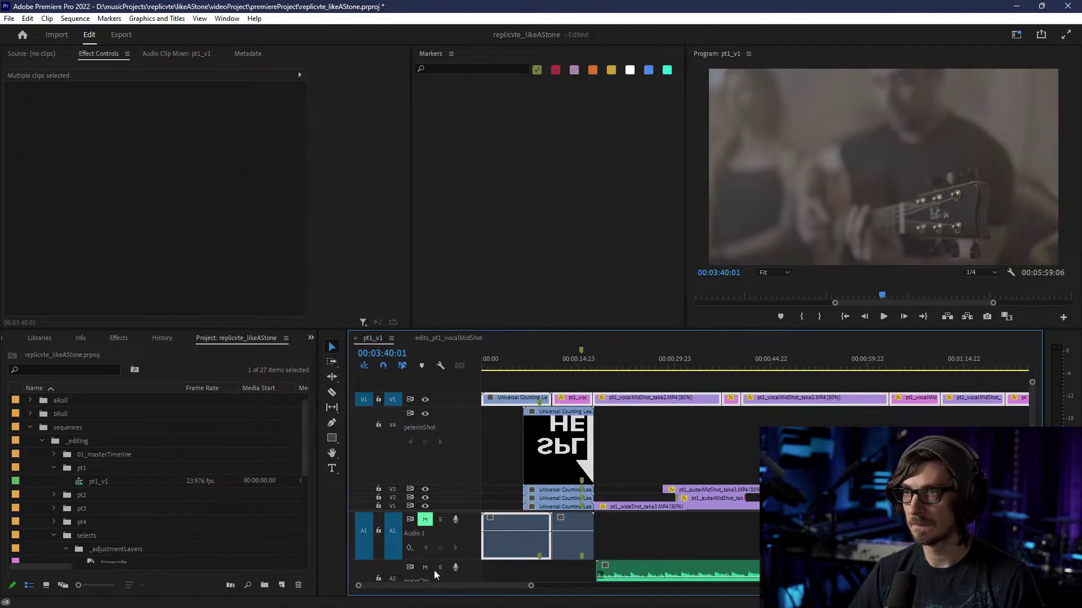
pyautogui.moveTo(501, 404); pyautogui.dragTo(544, 403)
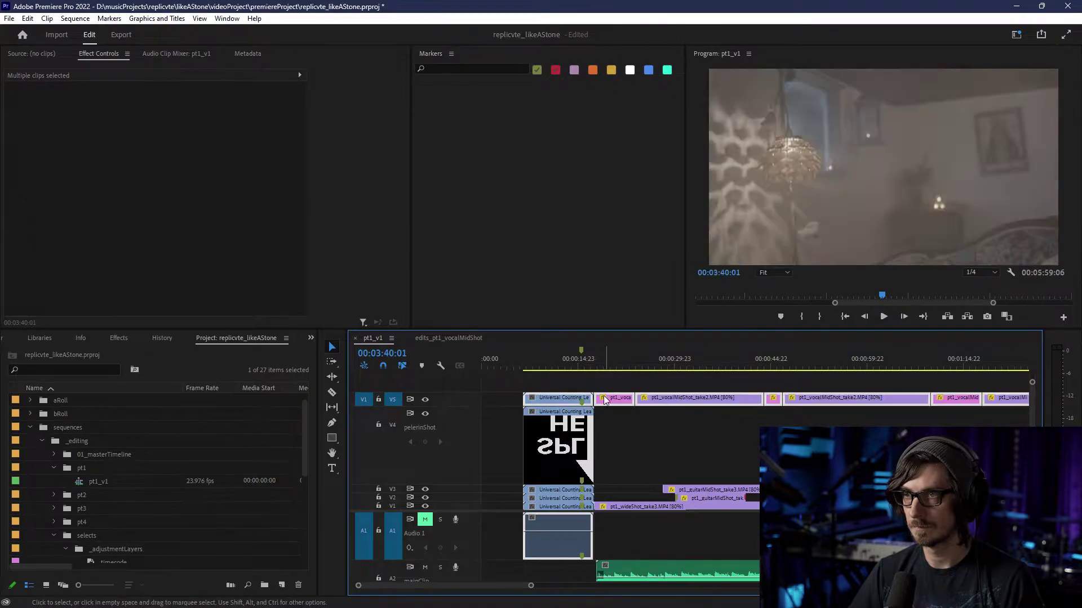
pyautogui.scroll(4, 593, 417)
pyautogui.click(553, 366)
pyautogui.scroll(5, 583, 432)
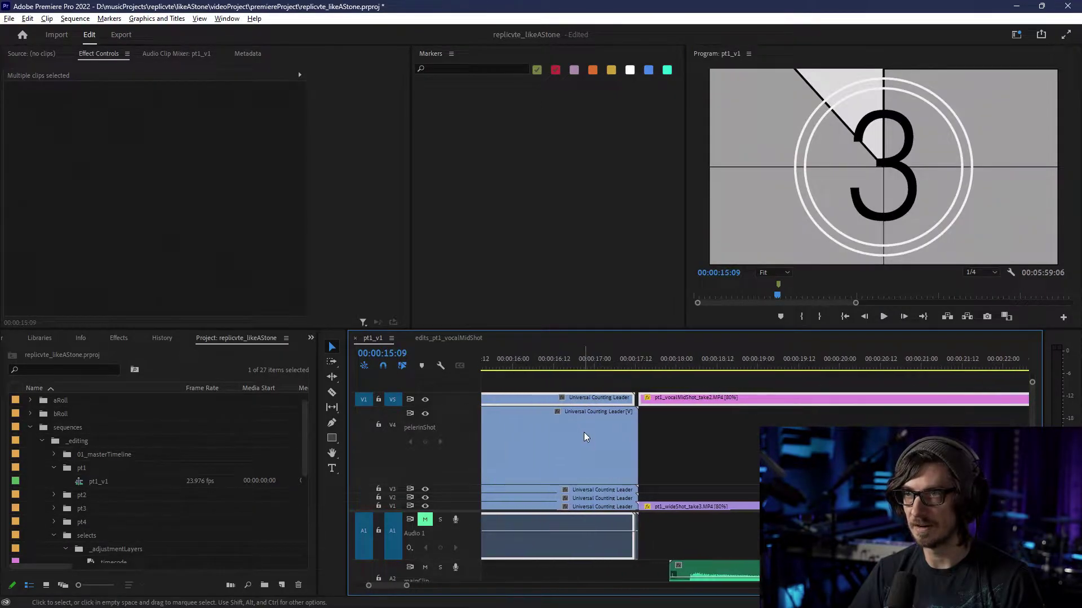
pyautogui.scroll(6, 619, 459)
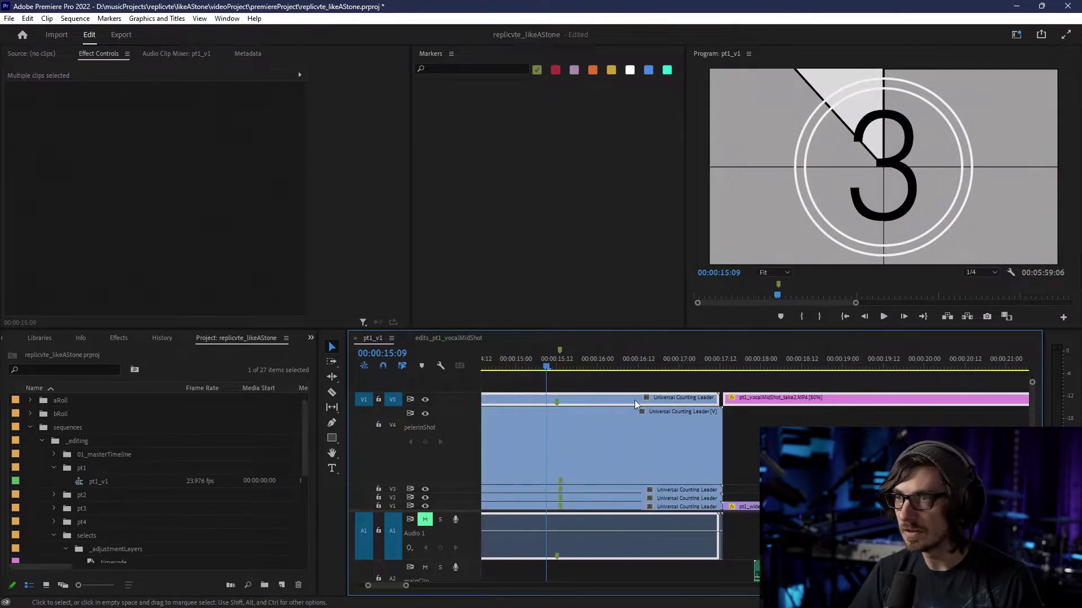
pyautogui.click(560, 365)
pyautogui.scroll(5, 569, 414)
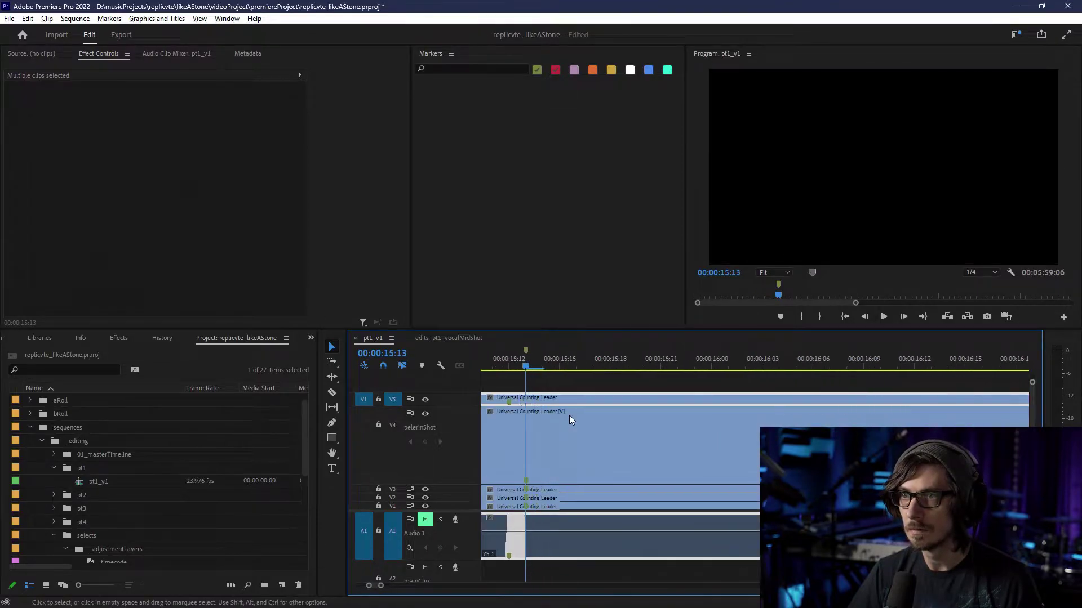
pyautogui.moveTo(569, 415); pyautogui.dragTo(614, 397)
pyautogui.scroll(-8, 652, 459)
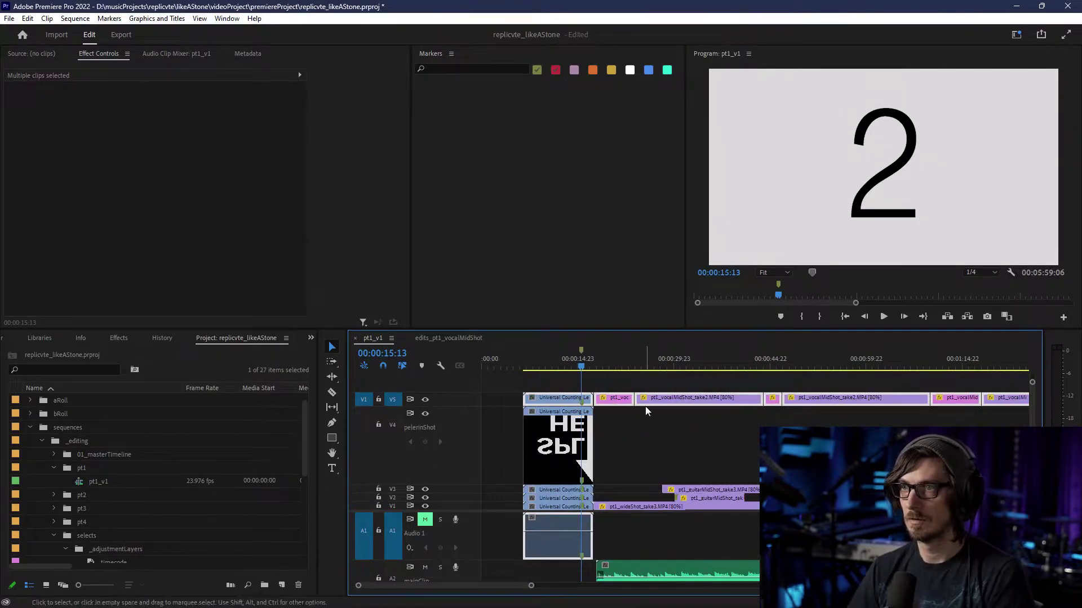
# - Delete the first two pink take 2 clips from V5, and enlarge the V5 track
pyautogui.click(629, 400)
pyautogui.press('Delete')
pyautogui.click(775, 400)
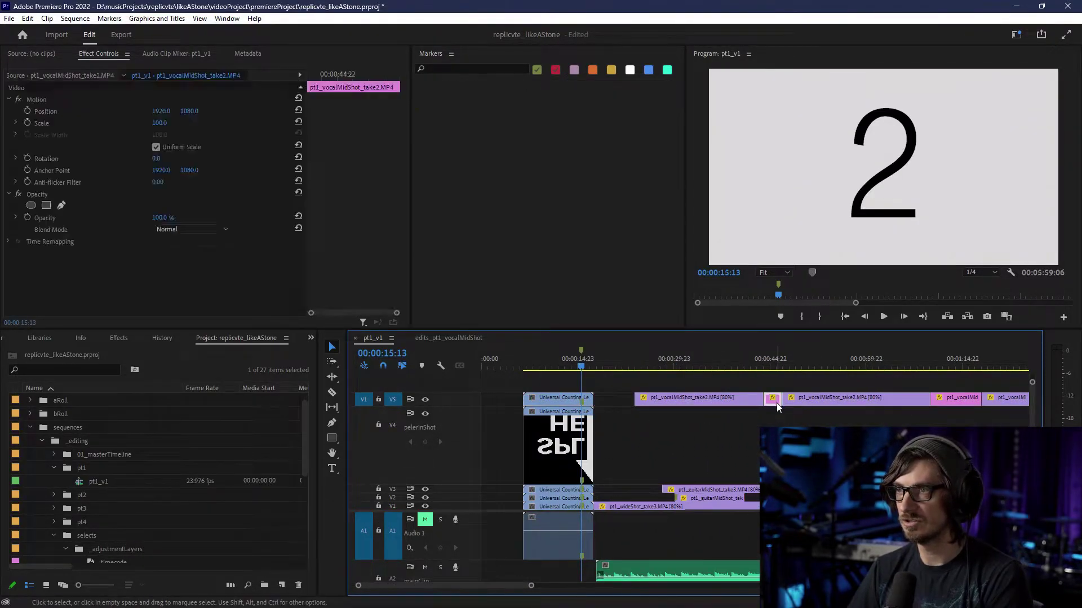
pyautogui.press('Delete')
pyautogui.moveTo(445, 406)
pyautogui.mouseDown()
pyautogui.moveTo(455, 468)
pyautogui.moveTo(452, 411)
pyautogui.mouseUp()
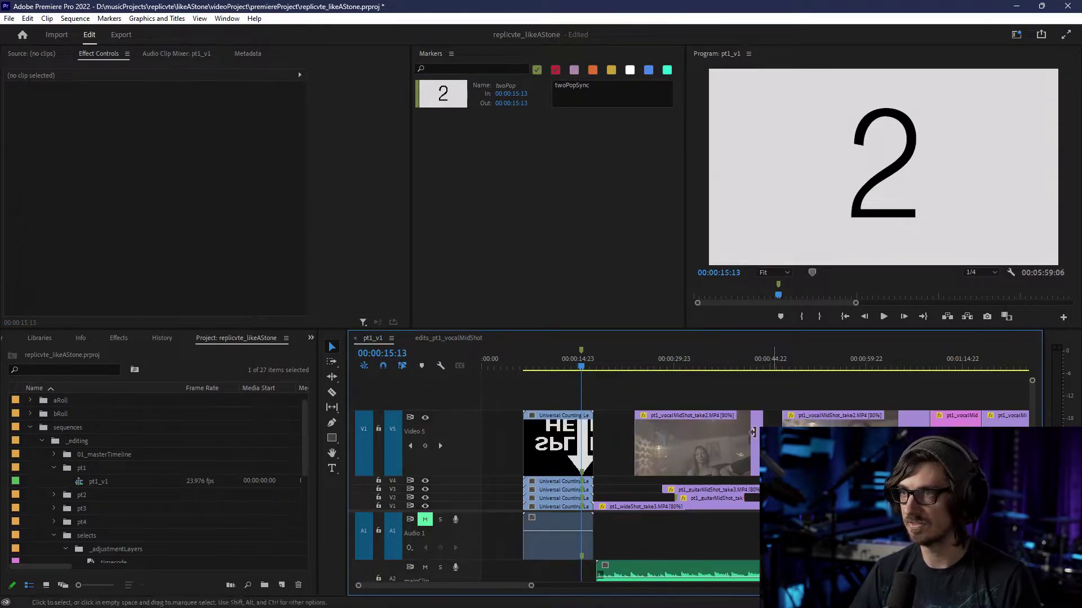
pyautogui.scroll(-5, 679, 432)
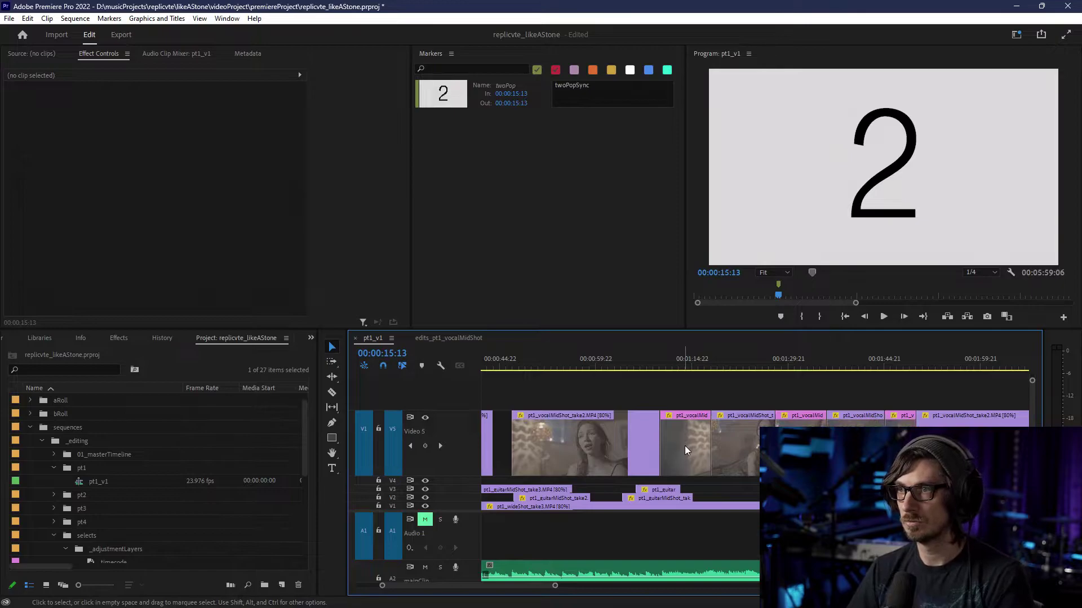
# - Delete the three pink take 2 clips on V5 between about 00:01:10 and 00:01:50
pyautogui.click(680, 445)
pyautogui.press('Delete')
pyautogui.click(800, 422)
pyautogui.press('Delete')
pyautogui.click(900, 422)
pyautogui.press('Delete')
pyautogui.scroll(-5, 900, 423)
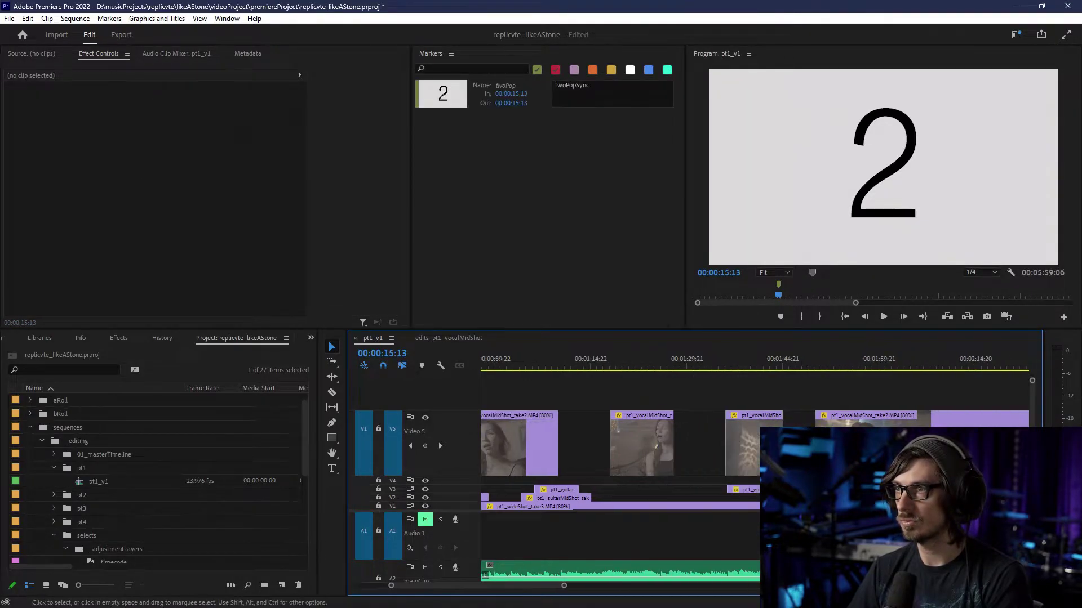
# - Delete the remaining pink take 2 clips on V5 from about 00:02:50 to the end of the pasted footage
pyautogui.scroll(-3, 680, 445)
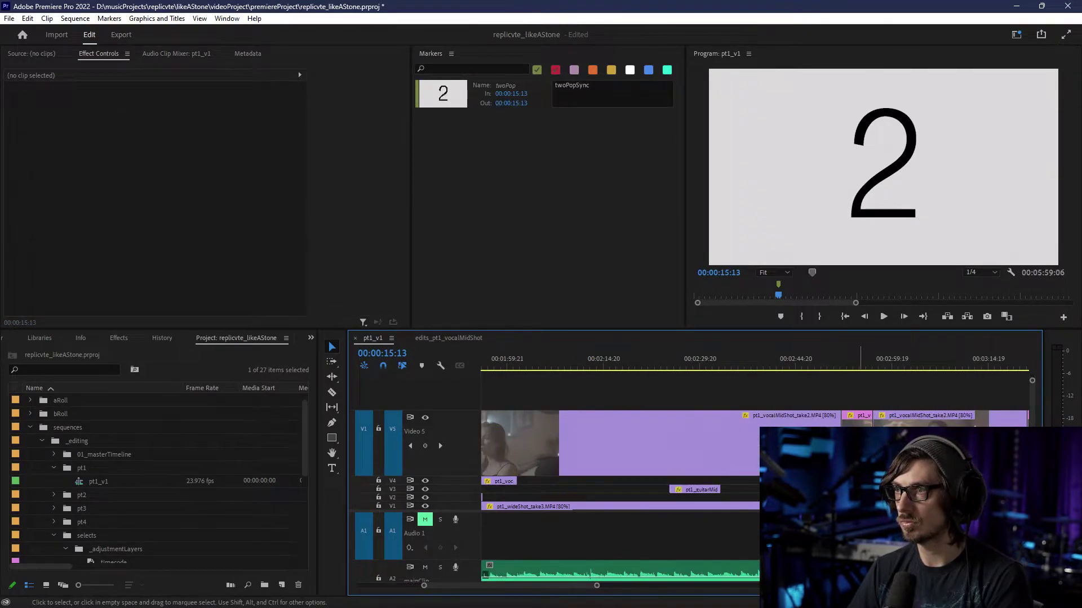
pyautogui.click(863, 422)
pyautogui.hotkey('ctrl', 'shift', 'a')
pyautogui.scroll(-5, 679, 445)
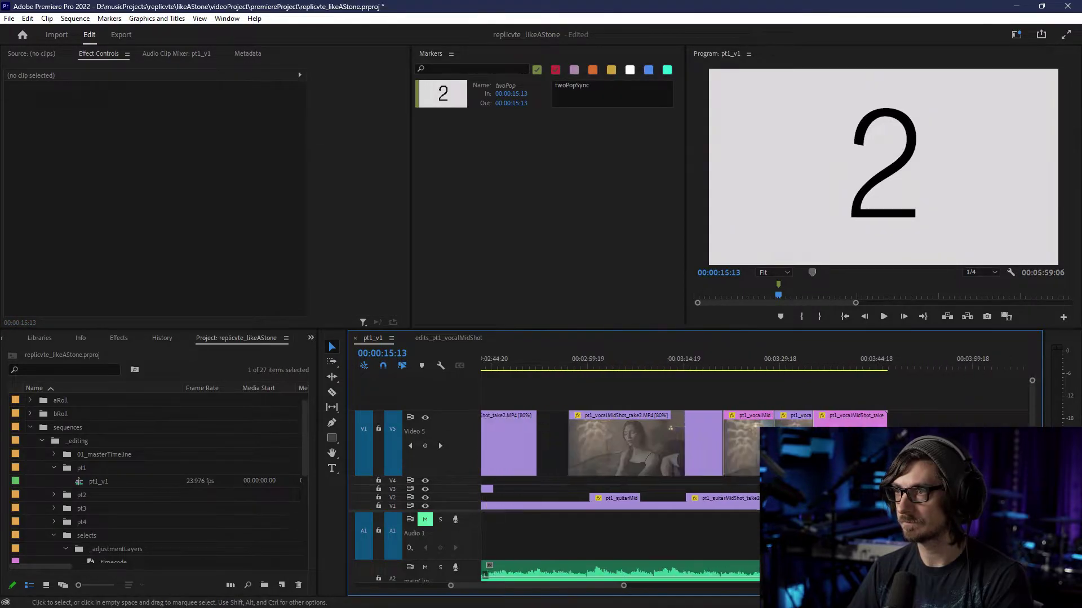
pyautogui.scroll(5, 741, 447)
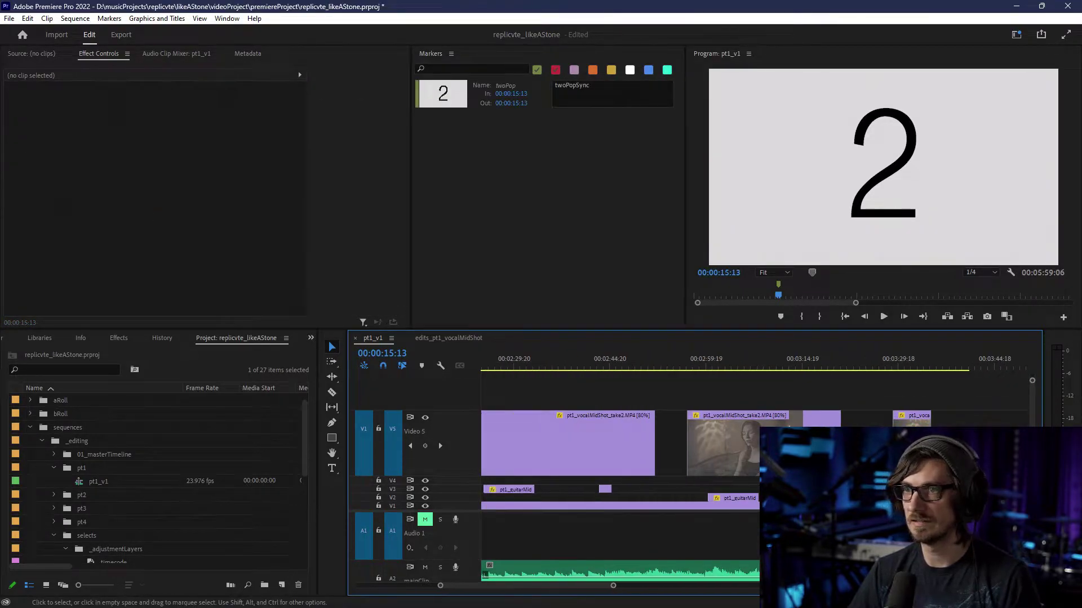
pyautogui.scroll(12, 624, 423)
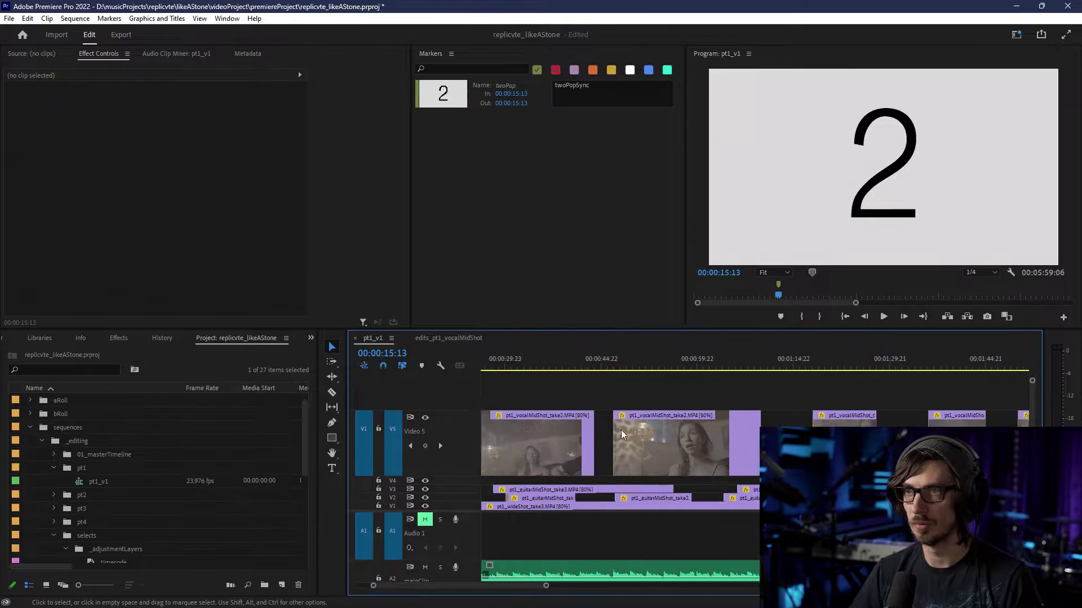
pyautogui.scroll(1, 620, 429)
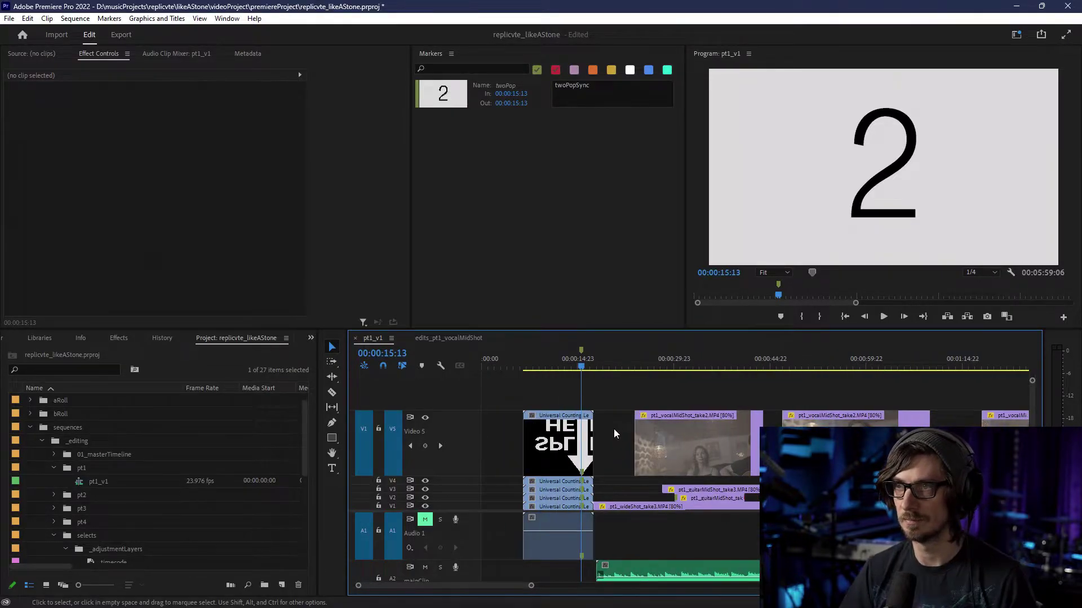
# - Rename the V5 video track to vocalMidShot_2 and collapse it to minimum height
pyautogui.rightClick(422, 433)
pyautogui.click(438, 438)
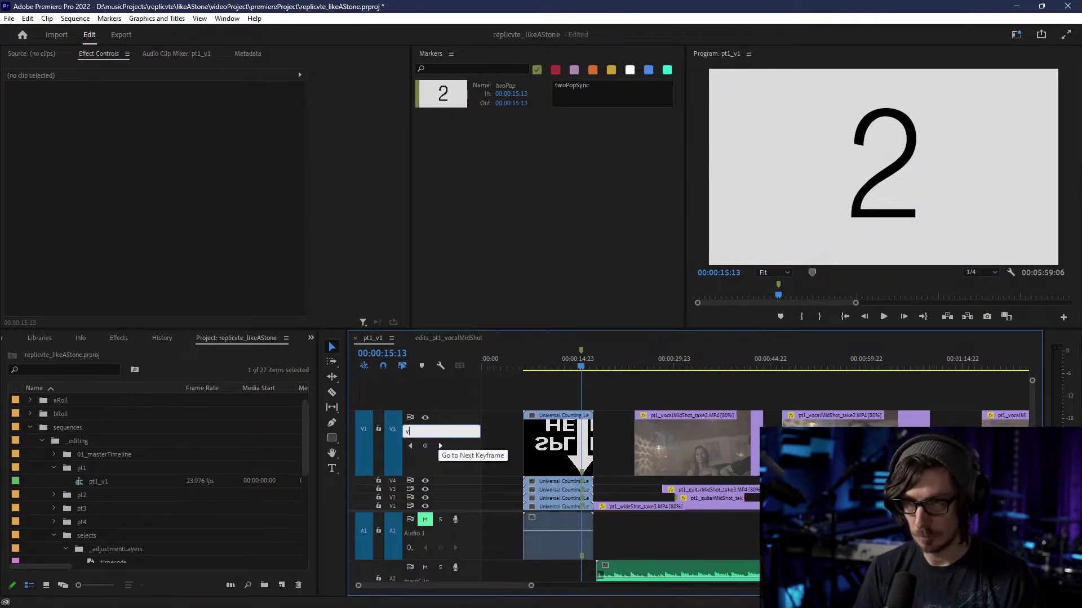
pyautogui.press('BackSpace')
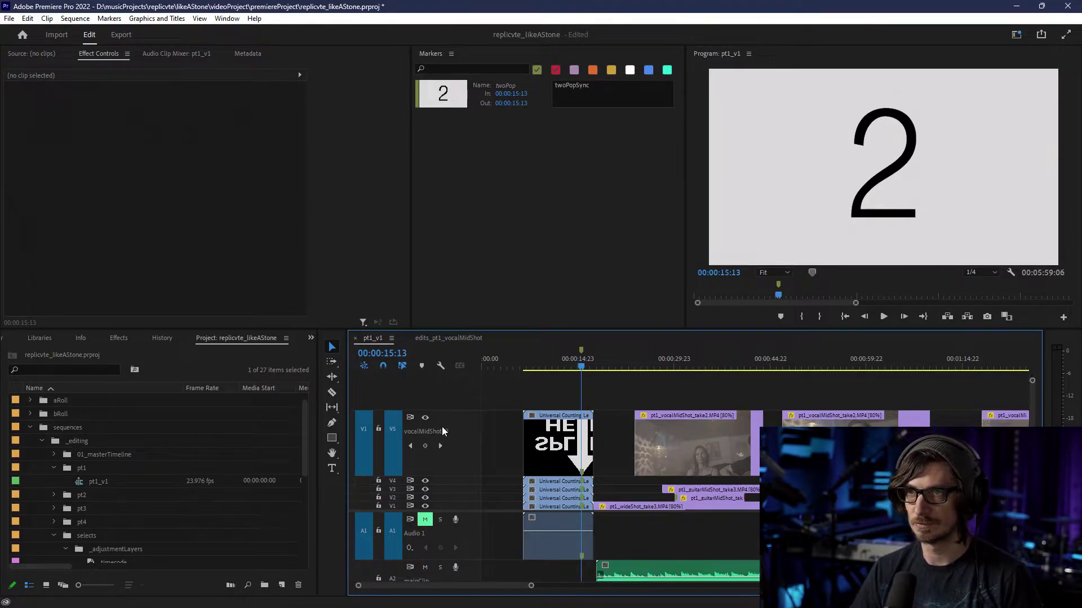
pyautogui.moveTo(456, 411); pyautogui.dragTo(441, 495)
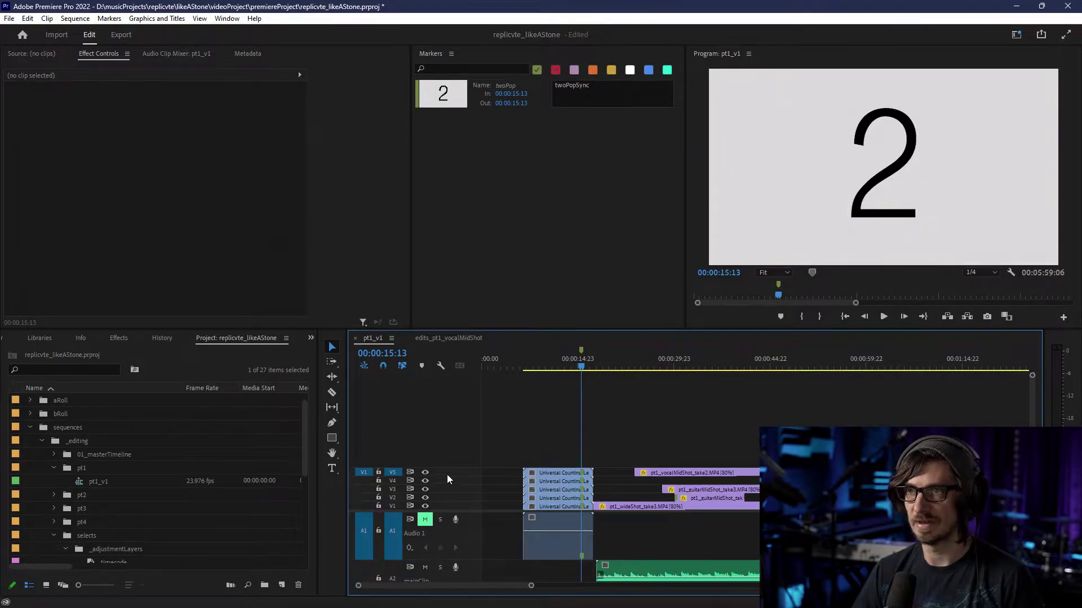
# - Play pt1_v1 from about 00:00:30, replay around 00:01:10, and look over the remaining clips to check the vocal takes' sync
pyautogui.click(678, 363)
pyautogui.press('space')
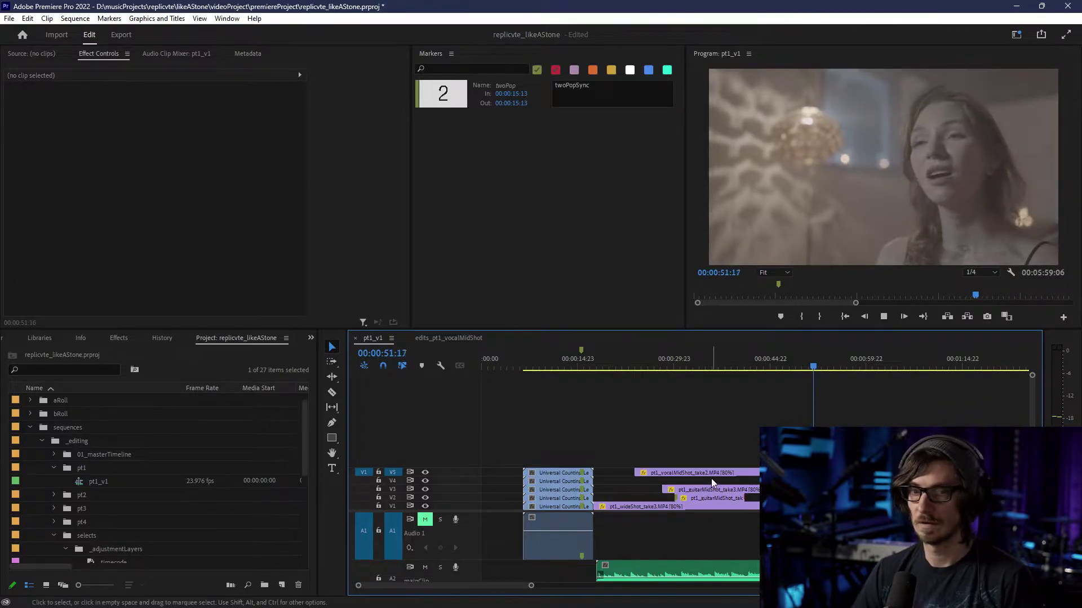
pyautogui.scroll(-5, 705, 480)
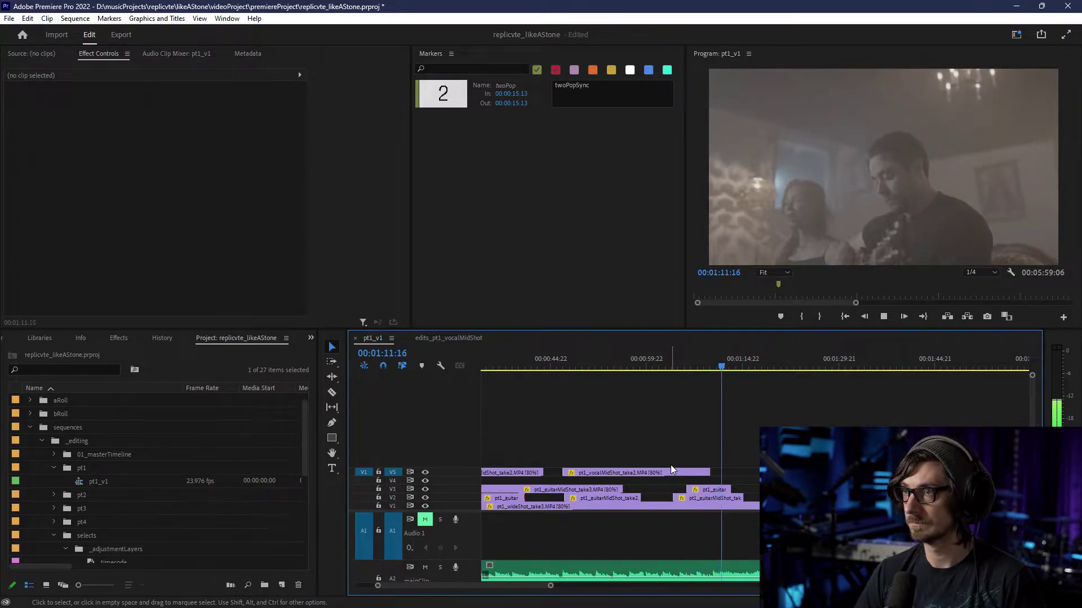
pyautogui.click(710, 366)
pyautogui.moveTo(707, 366); pyautogui.dragTo(709, 367)
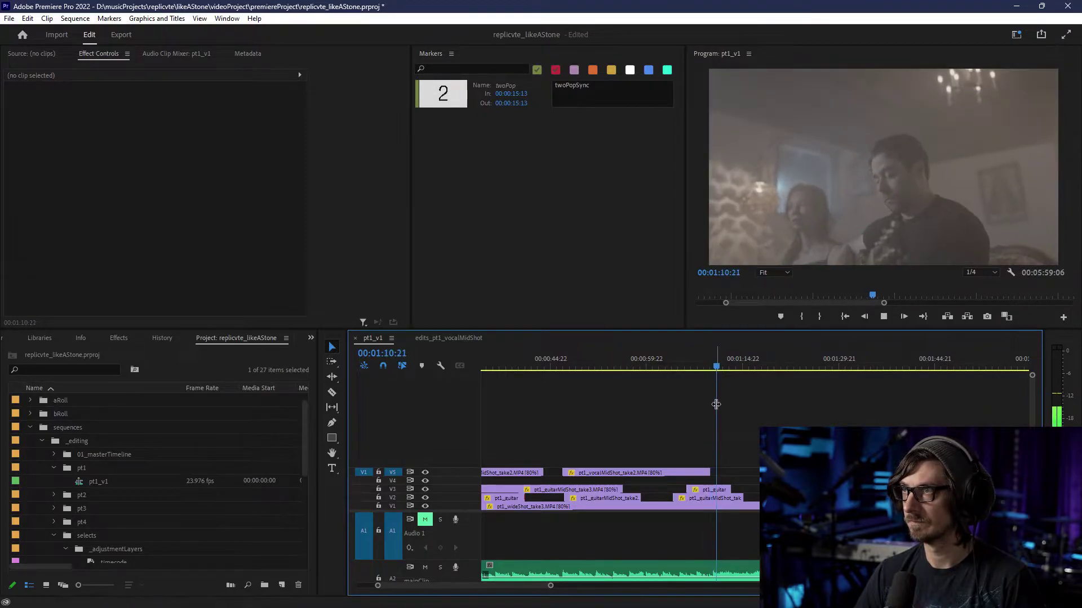
pyautogui.press('space')
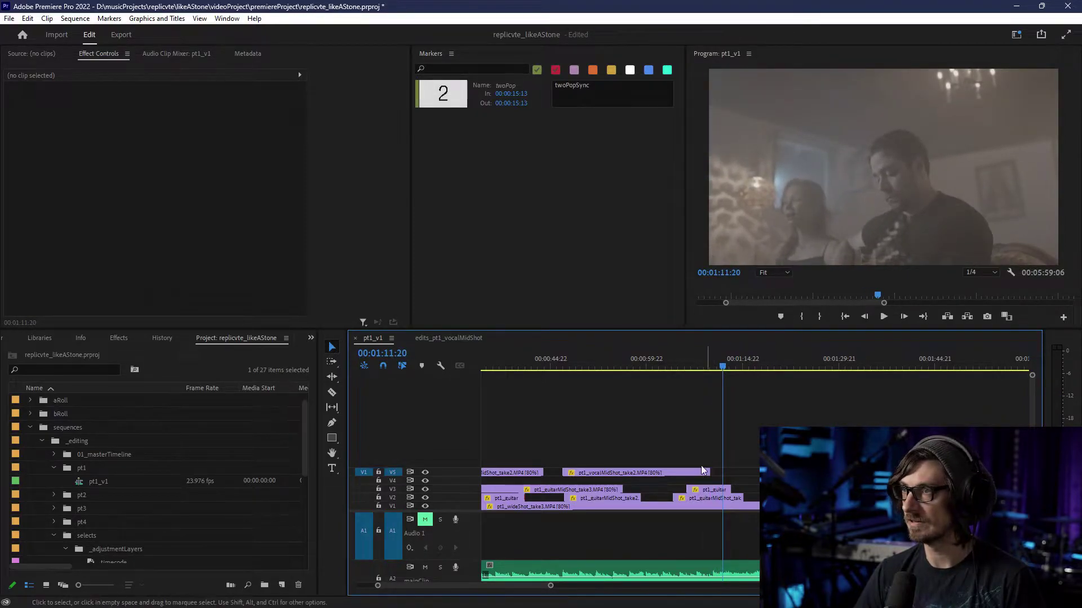
pyautogui.scroll(-3, 685, 473)
pyautogui.scroll(-3, 656, 471)
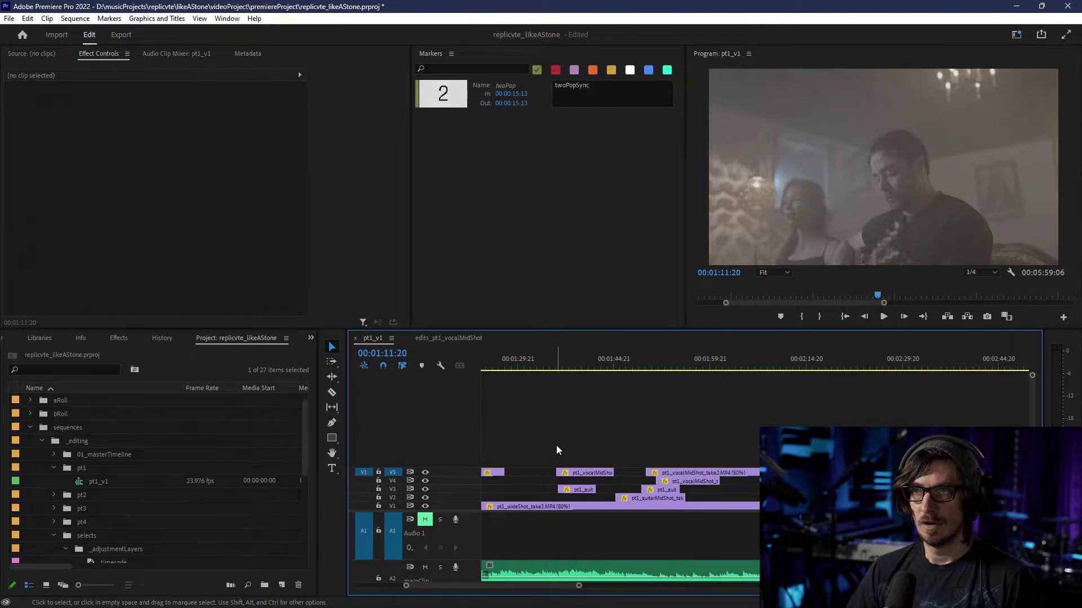
# - Add 5 video tracks after vocalMidShot_2, with 0 audio tracks
pyautogui.rightClick(454, 453)
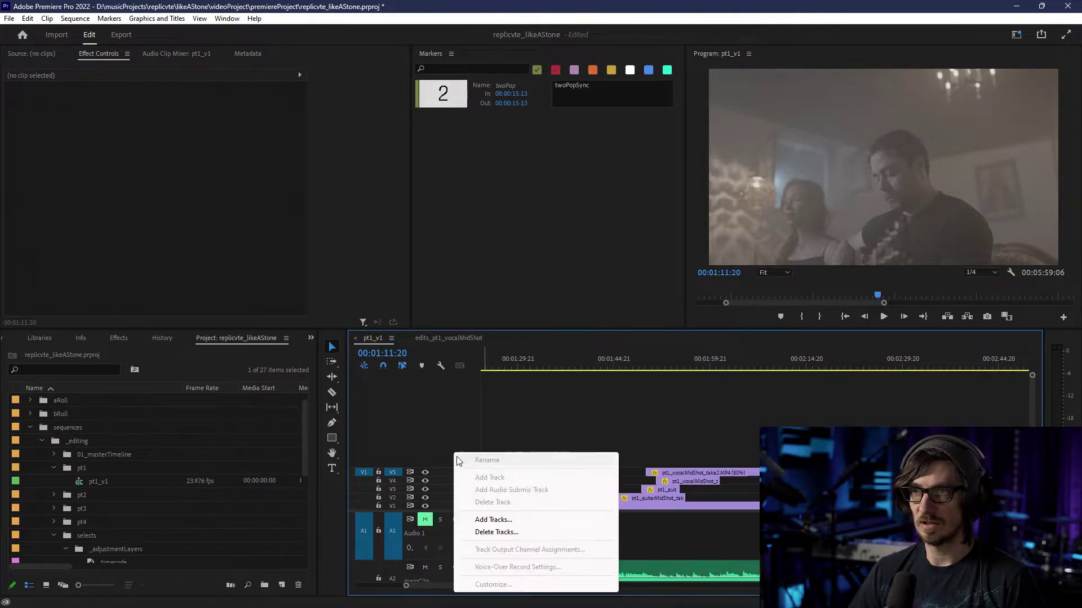
pyautogui.click(499, 520)
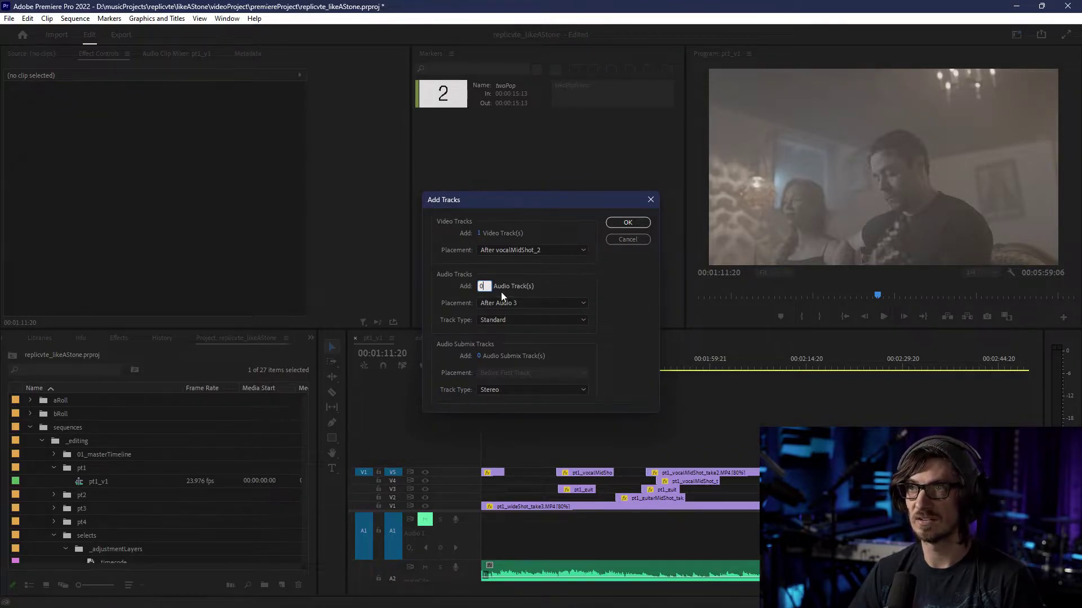
pyautogui.click(481, 233)
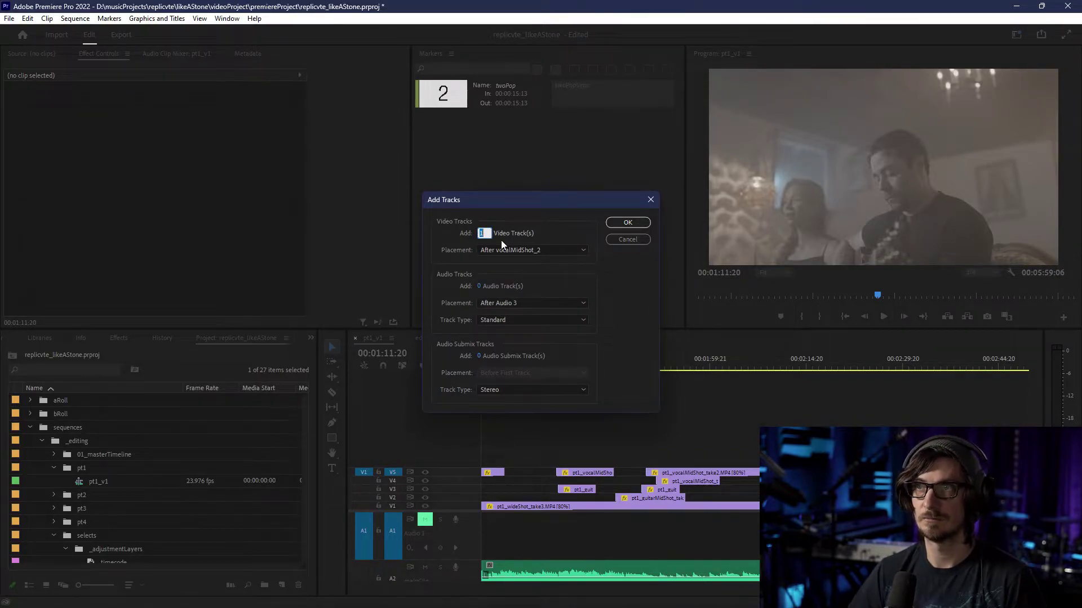
pyautogui.write('5')
pyautogui.press('Return')
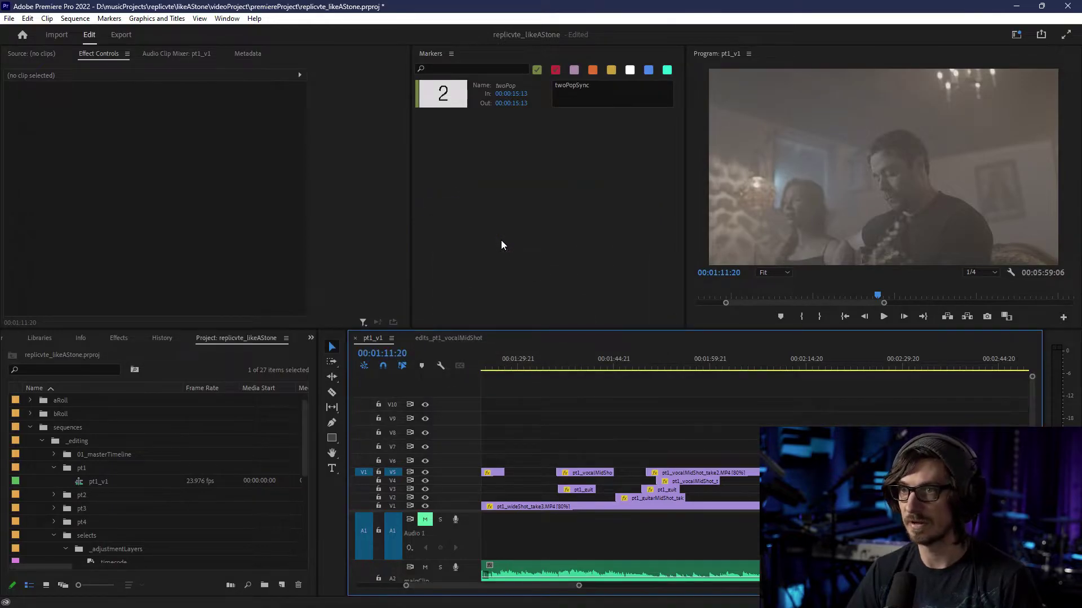
# - Hide the output of video tracks V2 through V5, leaving only the wide shot on V1 showing
pyautogui.moveTo(570, 582); pyautogui.dragTo(476, 579)
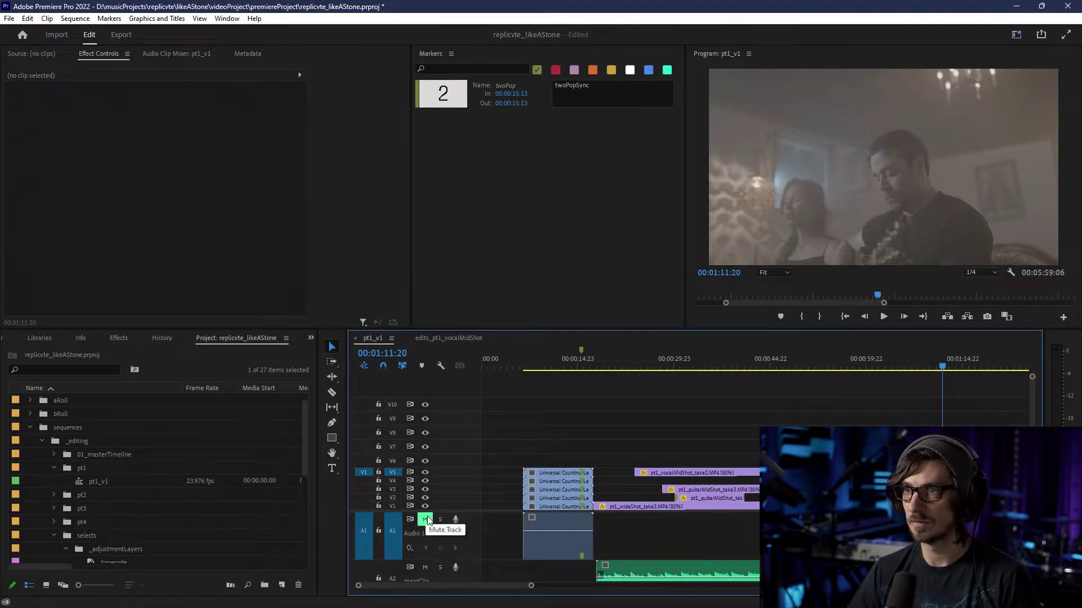
pyautogui.click(425, 505)
pyautogui.click(425, 498)
pyautogui.click(425, 489)
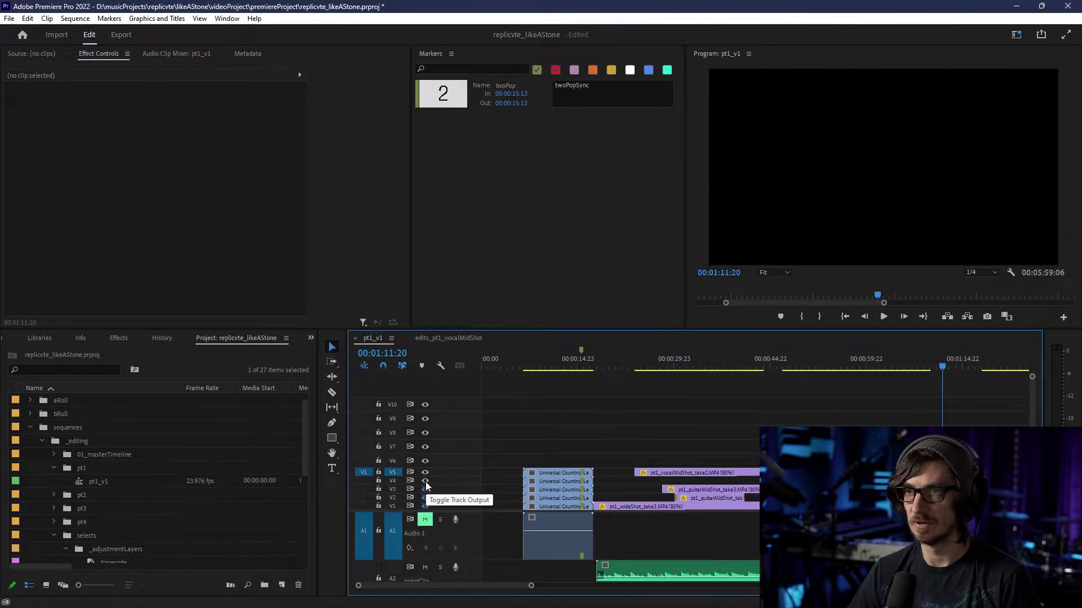
pyautogui.click(425, 480)
pyautogui.click(425, 506)
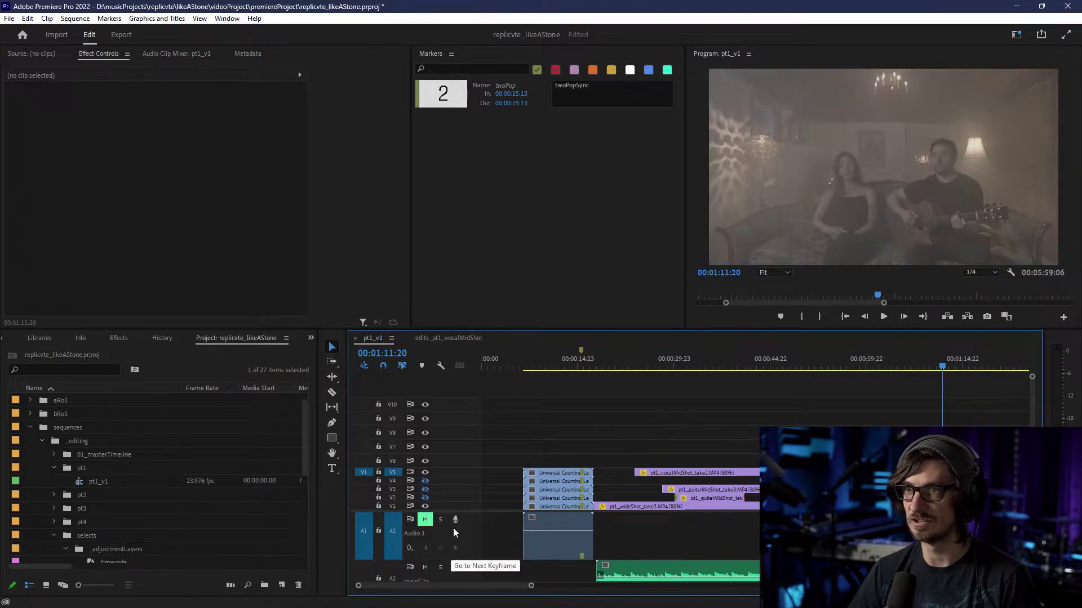
pyautogui.click(426, 472)
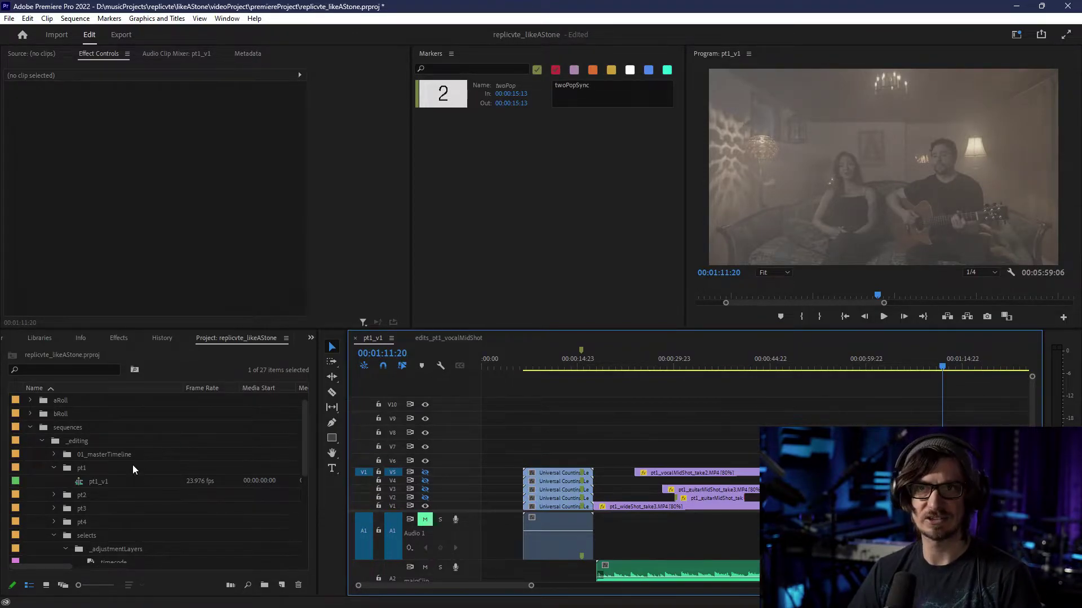
# - Collapse the pt1 and sequences bins and check the aRoll bin, leaving the project's top-level bins closed
pyautogui.click(54, 468)
pyautogui.click(30, 399)
pyautogui.click(31, 400)
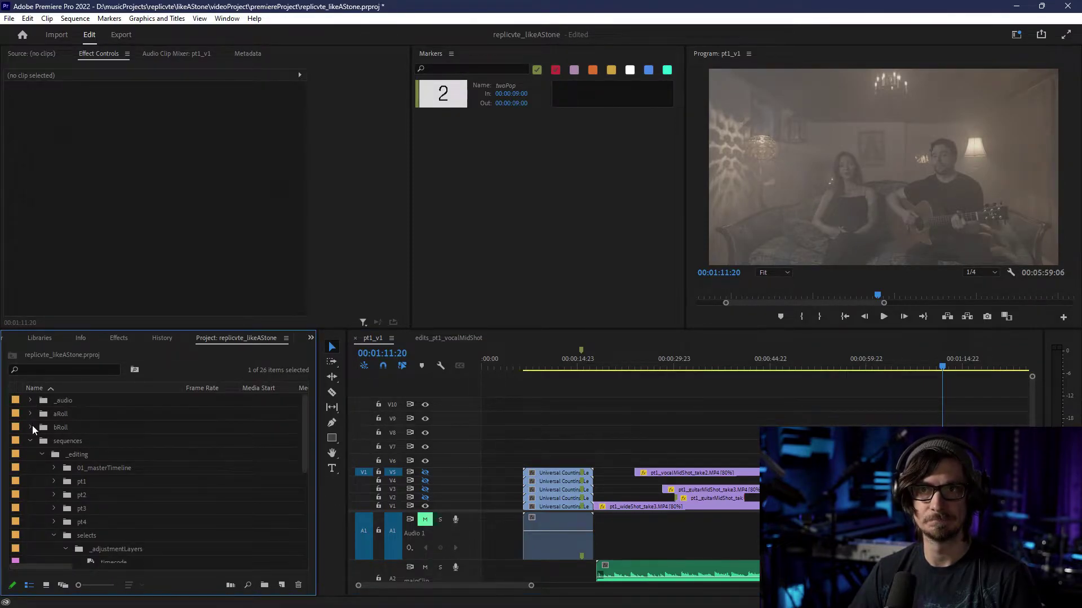
pyautogui.click(32, 441)
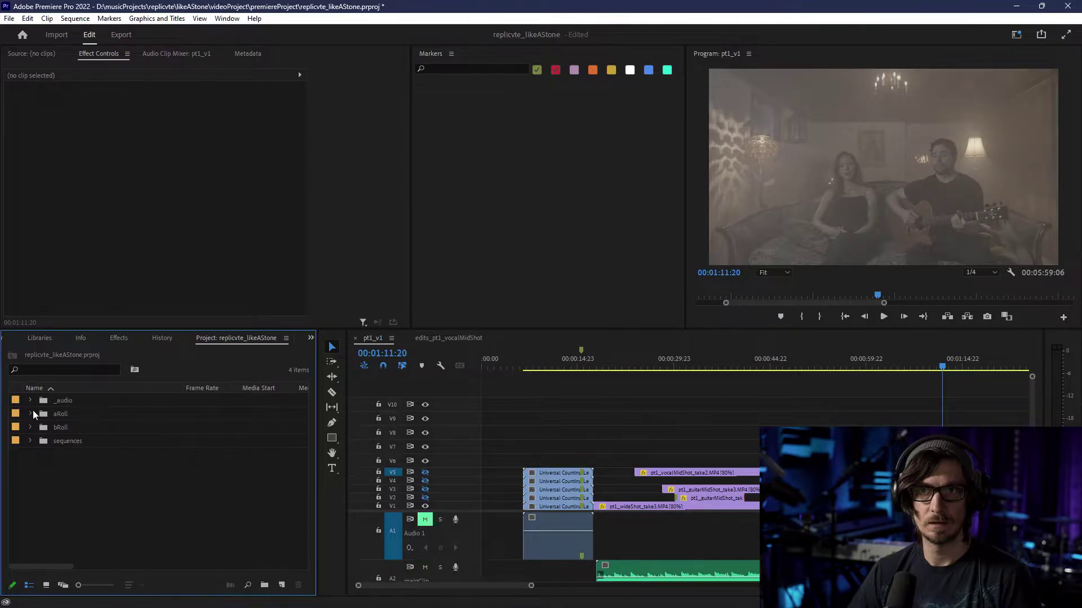
pyautogui.click(30, 414)
pyautogui.click(30, 414)
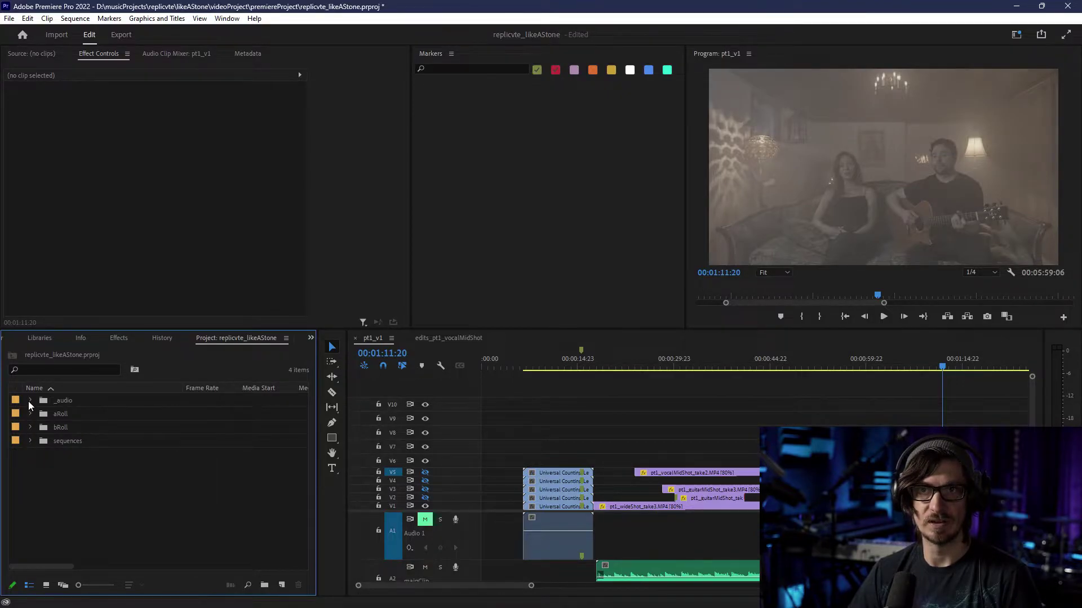
# - Place the tempLut adjustment layer from the timecode bin's adjustmentLayers folder at the start of pt1_v1 on track V11
pyautogui.click(30, 441)
pyautogui.click(40, 454)
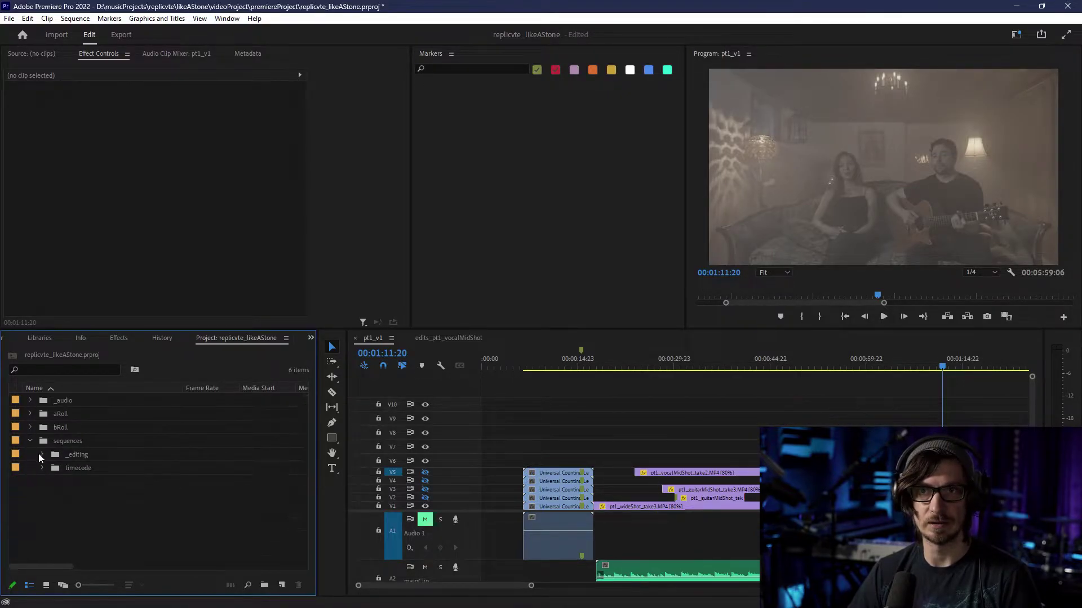
pyautogui.click(42, 468)
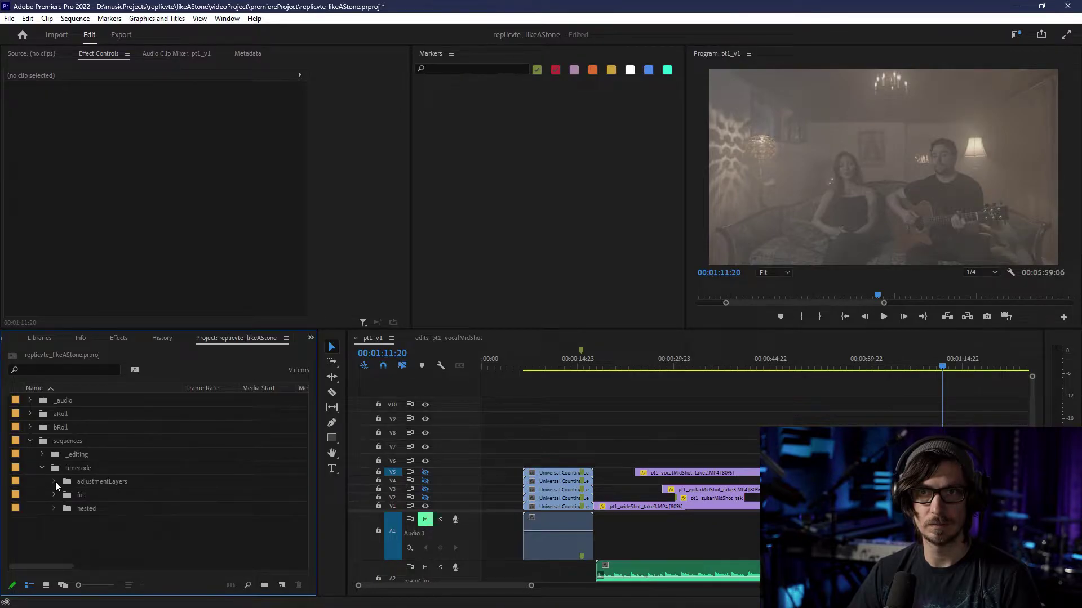
pyautogui.moveTo(96, 508); pyautogui.dragTo(998, 392)
# - Extend the tempLut adjustment layer on V11 to span all the clips in the pt1_v1 sequence
pyautogui.press('-')
pyautogui.press('-')
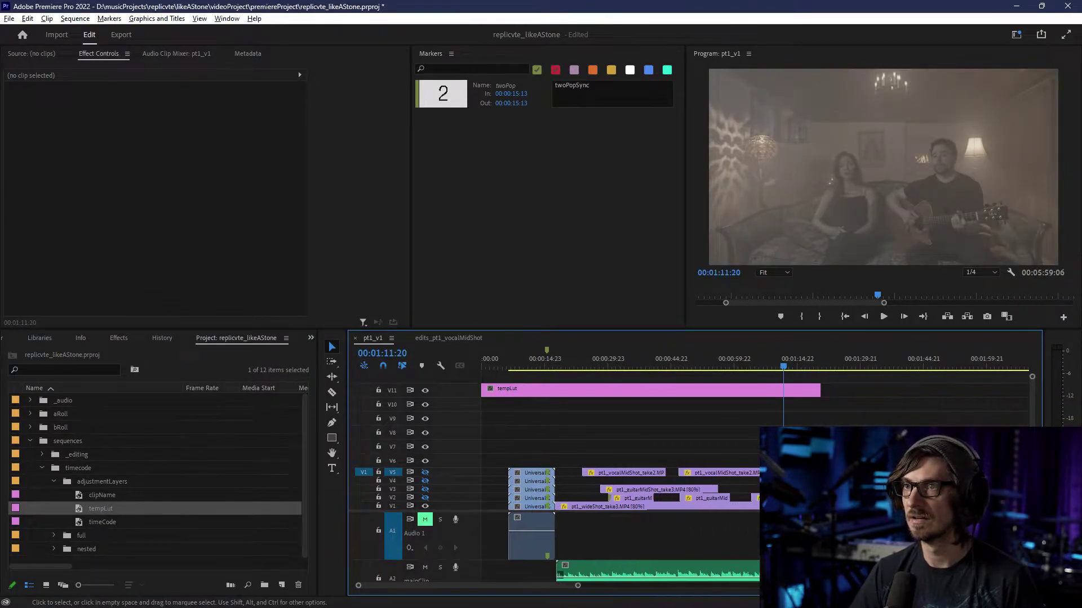
pyautogui.moveTo(701, 390); pyautogui.dragTo(1001, 394)
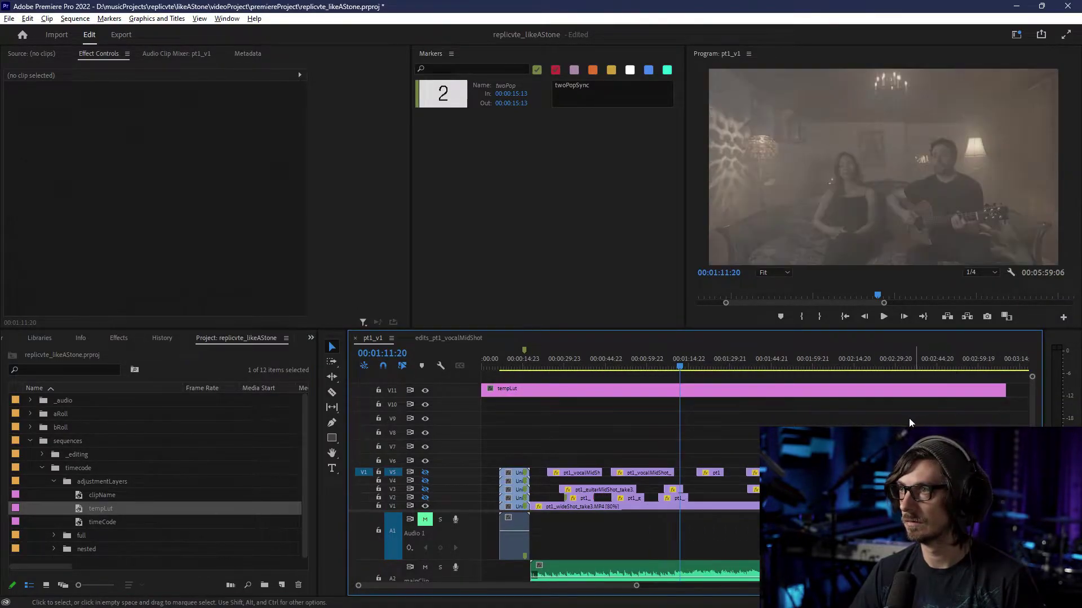
pyautogui.press('-')
pyautogui.moveTo(683, 390); pyautogui.dragTo(864, 398)
pyautogui.press('=')
pyautogui.press('=')
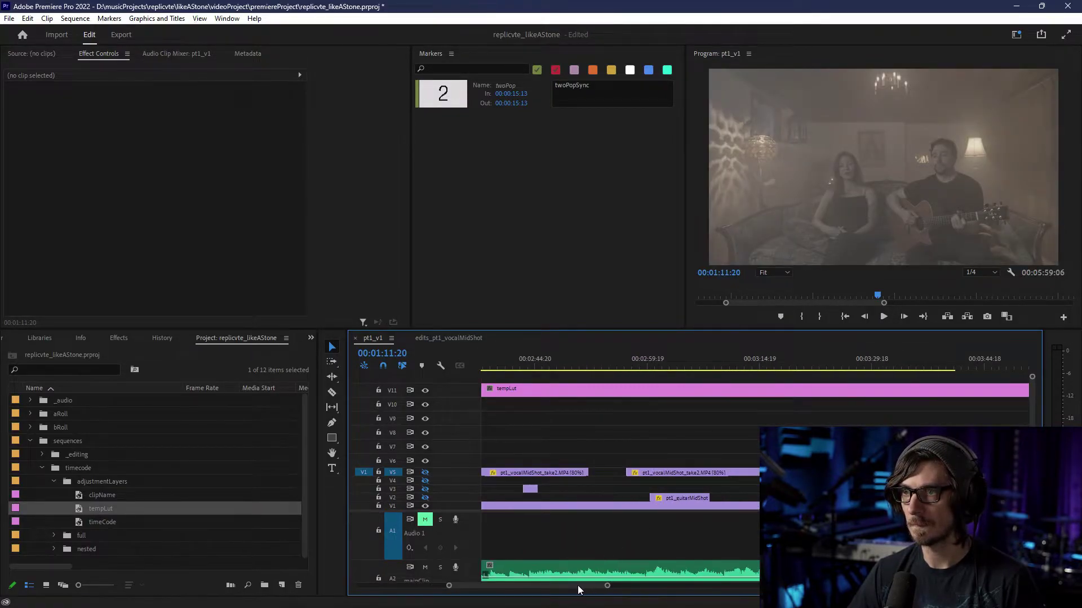
pyautogui.moveTo(578, 586); pyautogui.dragTo(451, 585)
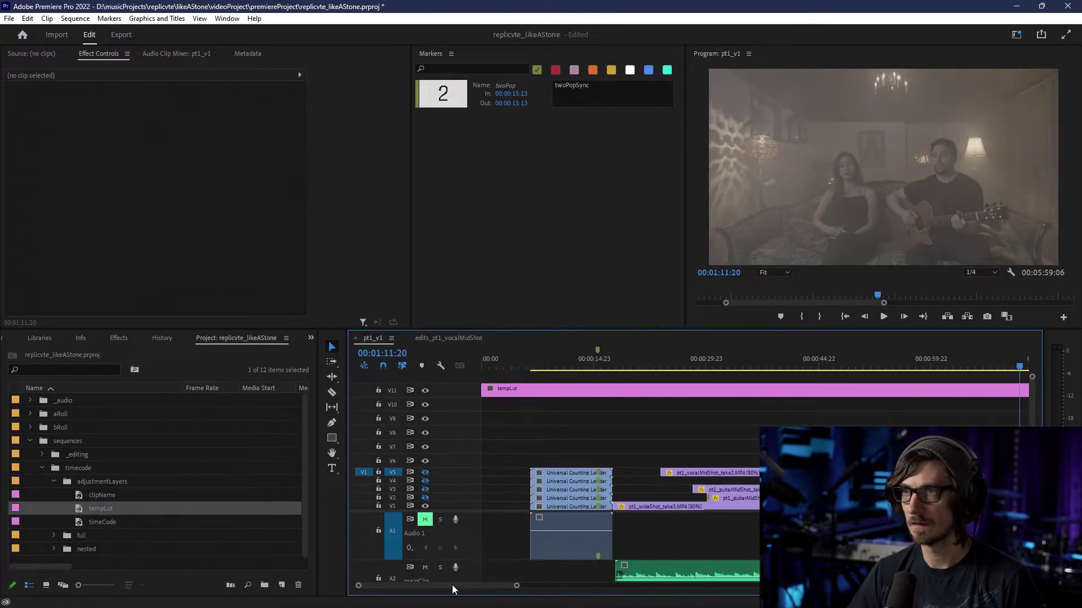
# - Select the tempLut adjustment layer on V11 and switch to the Color workspace
pyautogui.click(586, 390)
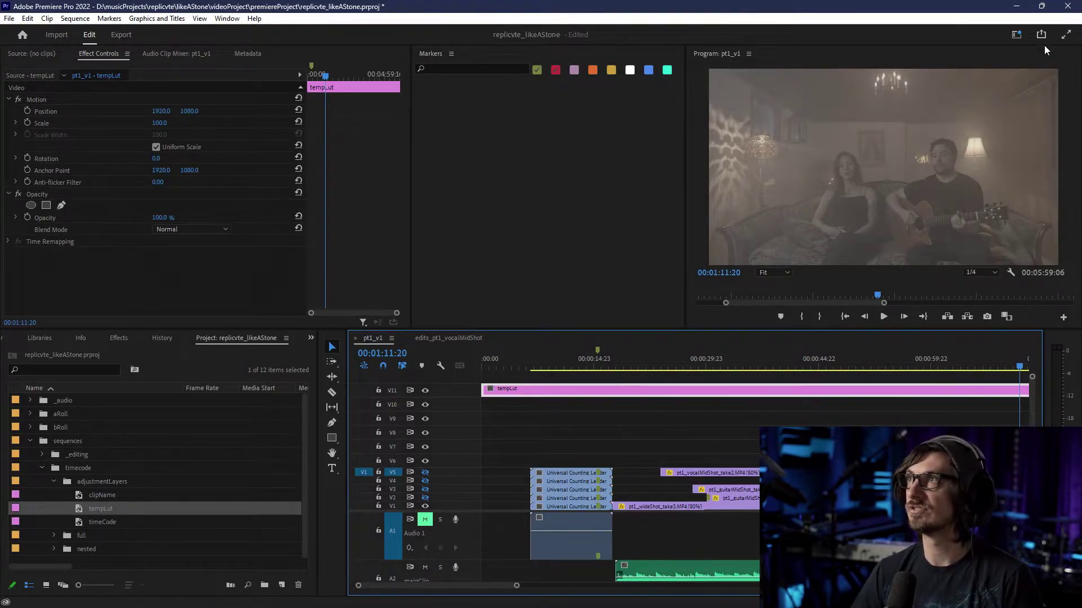
pyautogui.click(1016, 34)
pyautogui.click(938, 142)
# - Browse for a custom Input LUT in the videoProject folder under musicProjects, replicvte, likeAStone
pyautogui.click(957, 122)
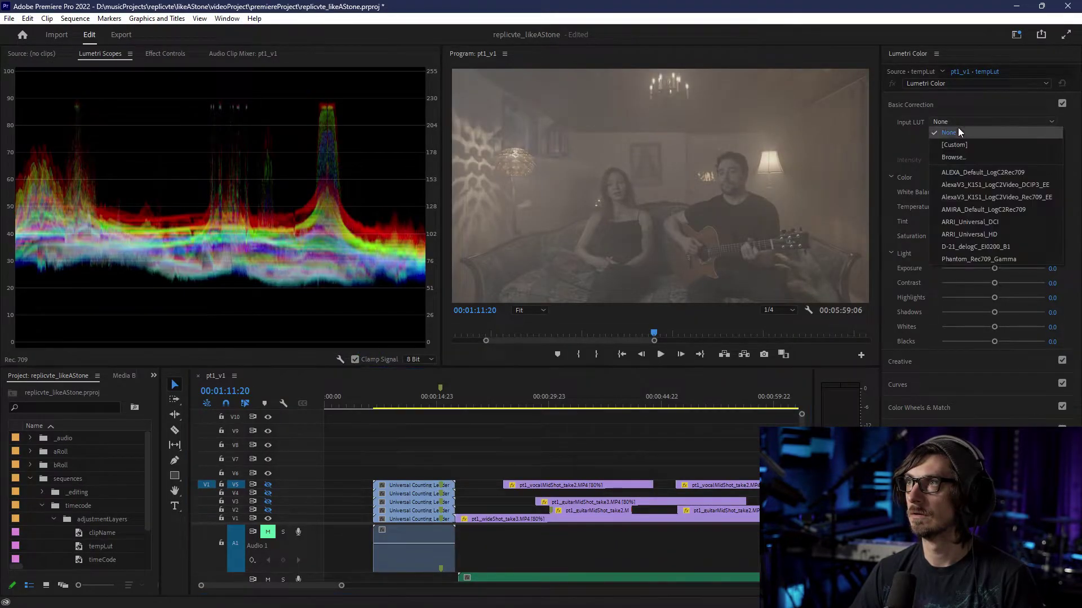
pyautogui.click(970, 157)
pyautogui.scroll(-1, 171, 190)
pyautogui.scroll(-3, 56, 231)
pyautogui.click(56, 231)
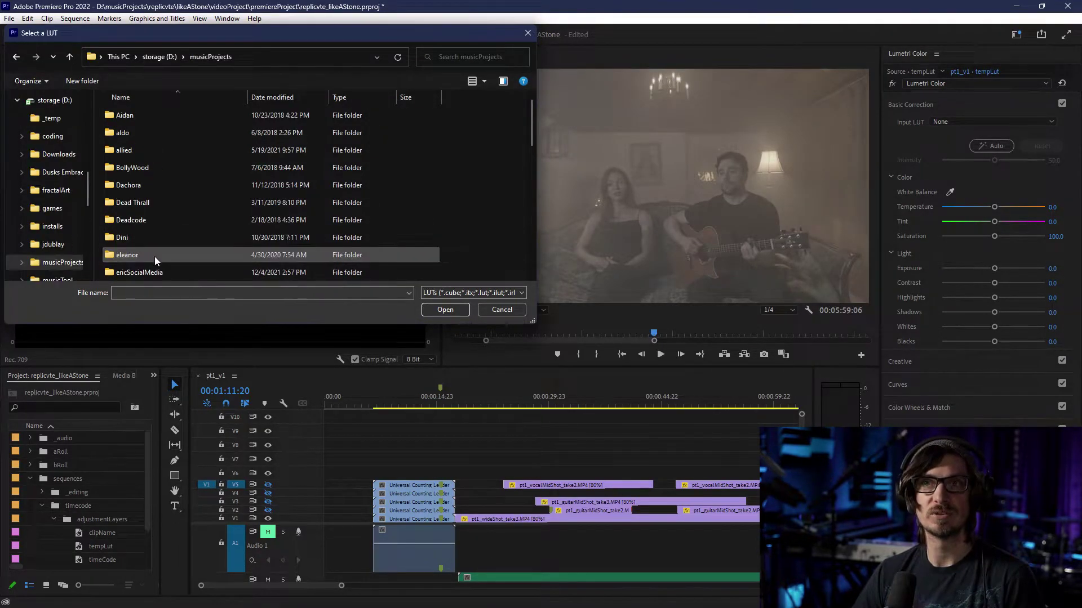
pyautogui.doubleClick(155, 255)
pyautogui.doubleClick(126, 150)
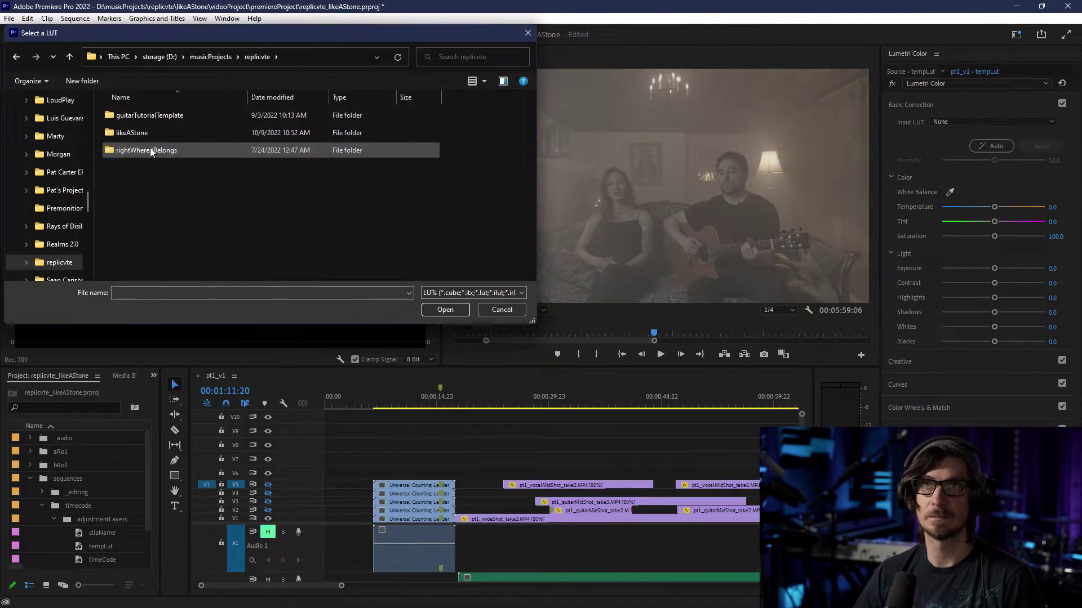
pyautogui.doubleClick(150, 131)
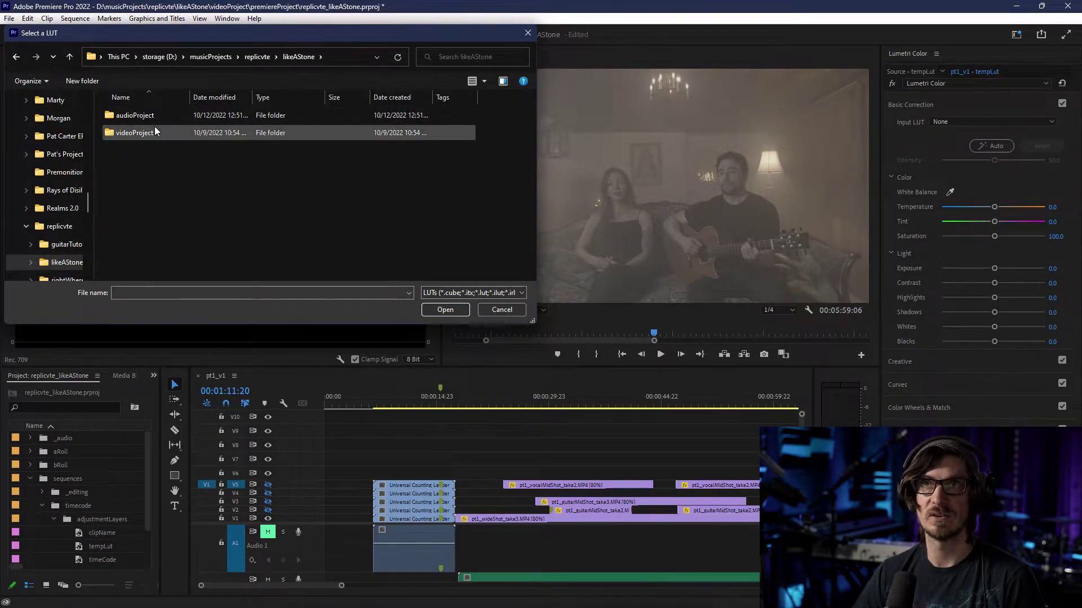
pyautogui.doubleClick(152, 132)
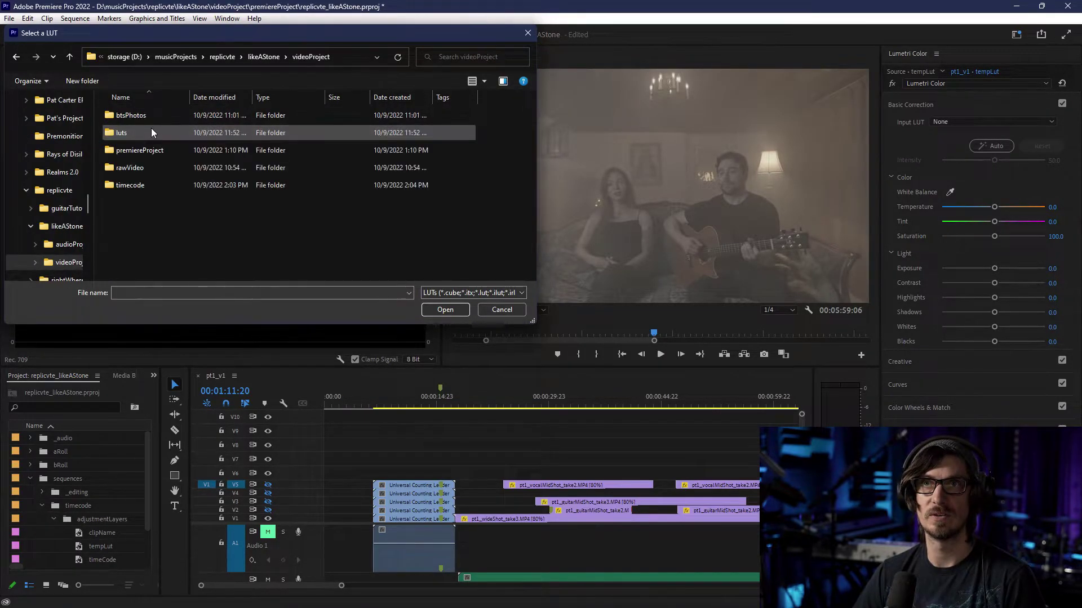
# - Load tempGrade_likeAStone from the luts folder as the tempLut layer's Input LUT
pyautogui.doubleClick(151, 169)
pyautogui.click(242, 59)
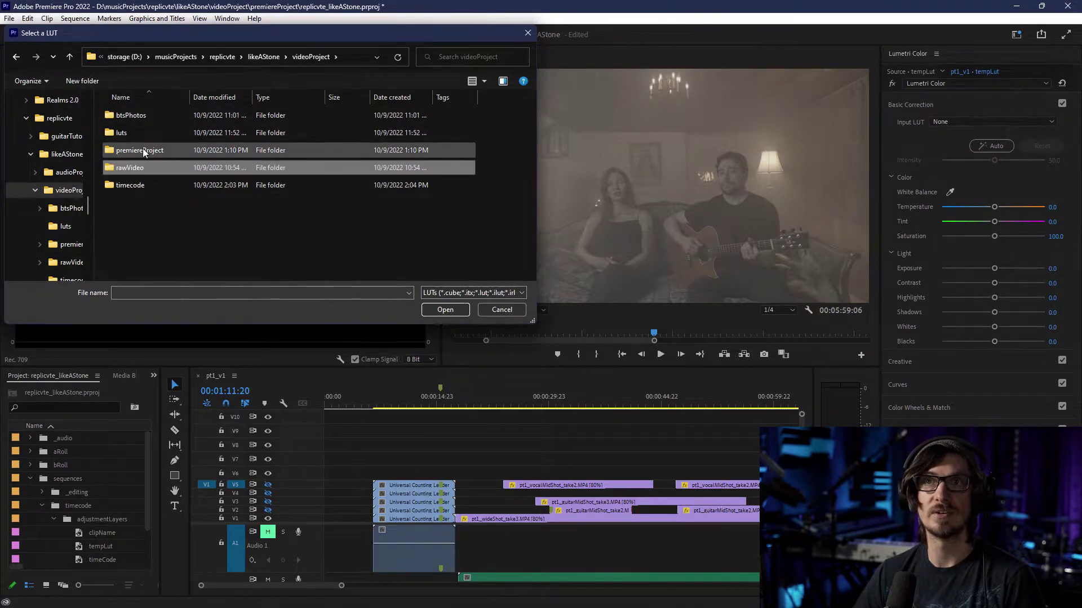
pyautogui.doubleClick(138, 131)
pyautogui.doubleClick(137, 120)
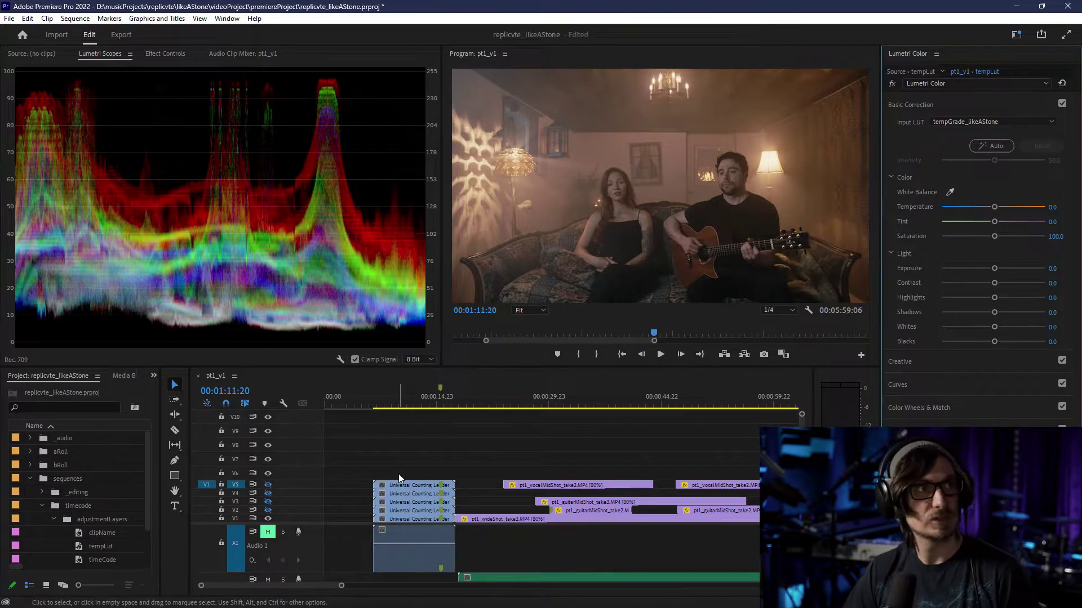
# - Play the graded sequence from 00:00:23:16 and show the V5 vocal mid shot track during playback
pyautogui.click(579, 405)
pyautogui.click(501, 404)
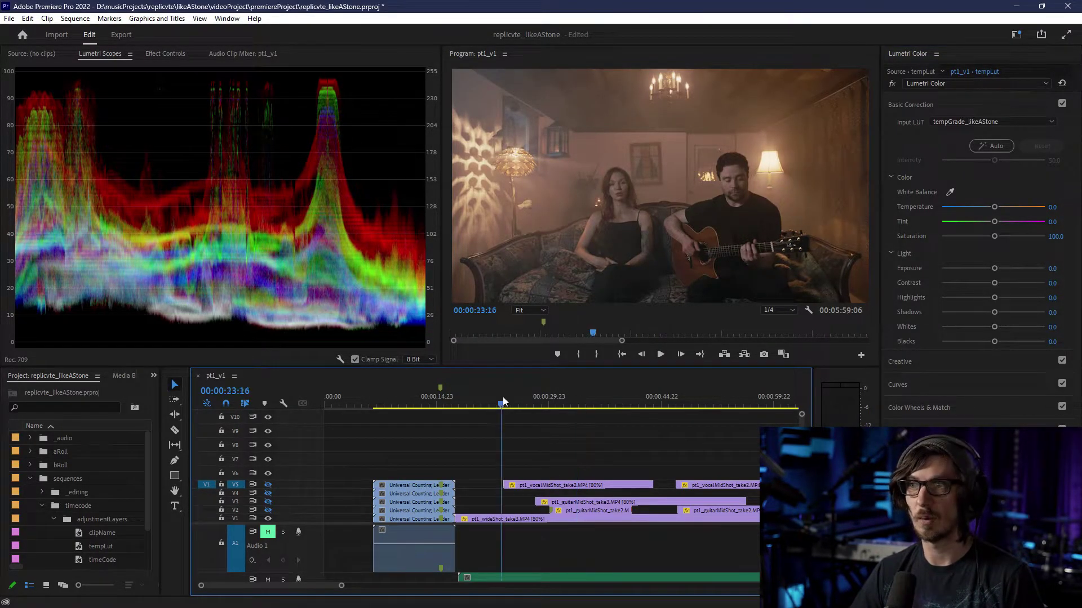
pyautogui.press('space')
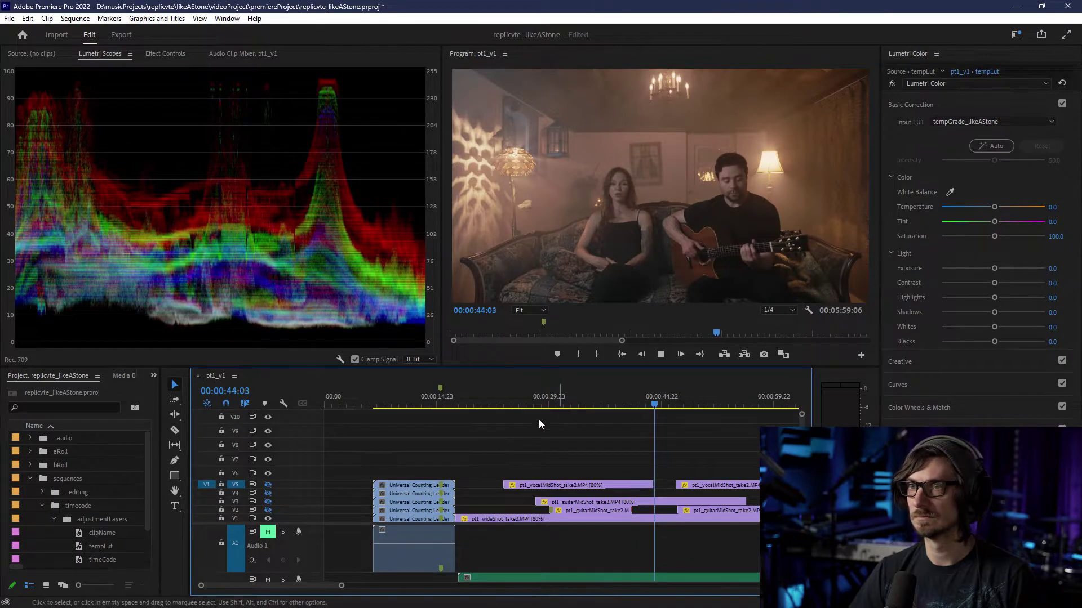
pyautogui.click(268, 485)
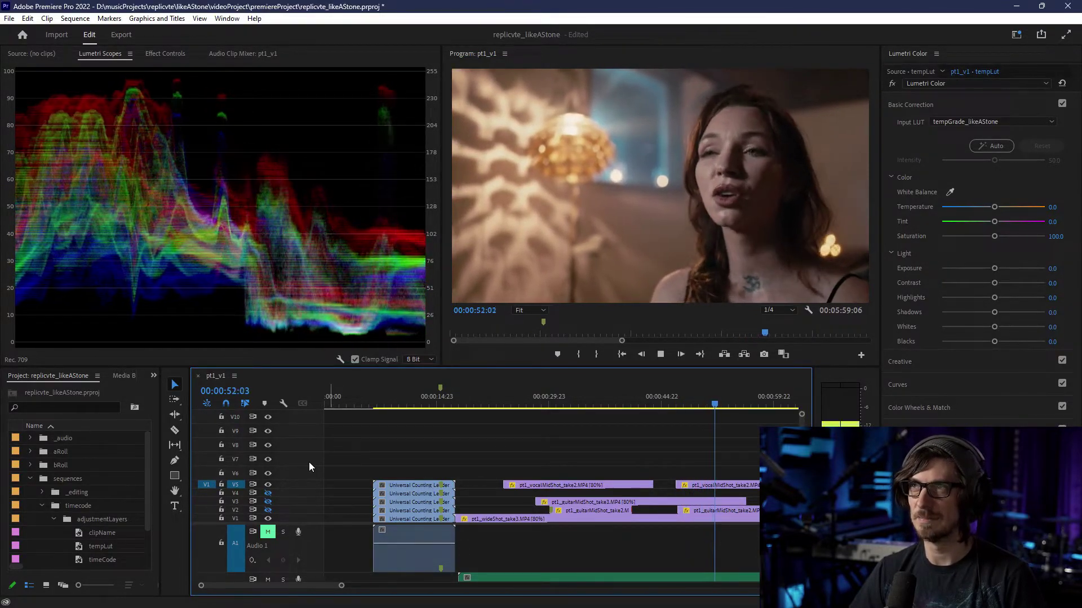
pyautogui.press('space')
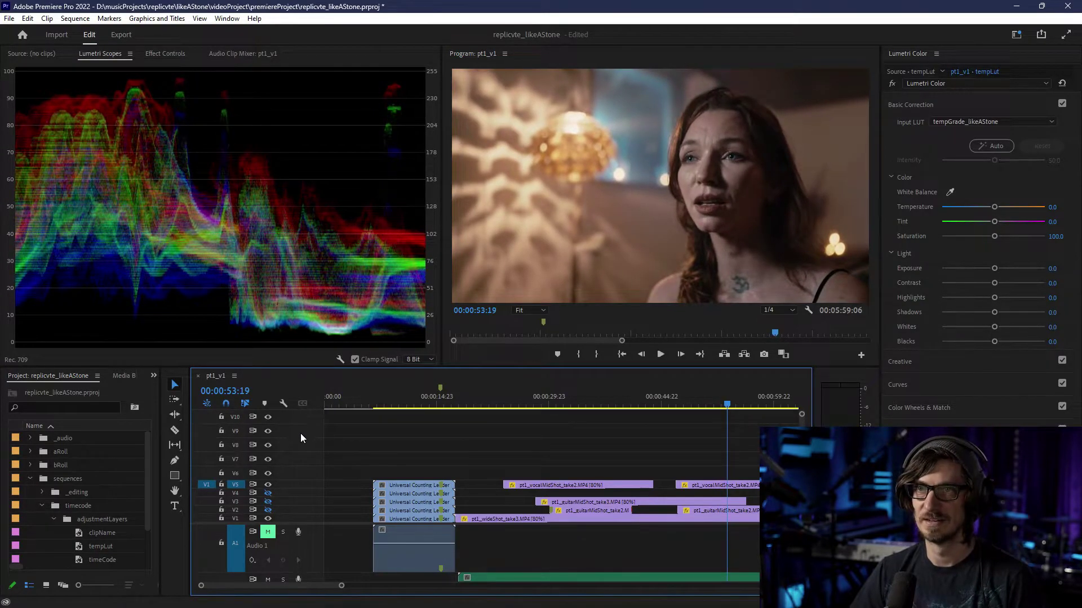
# - Compare the vocal shot with and without the temporary grade by toggling the output of track V11
pyautogui.scroll(2, 280, 452)
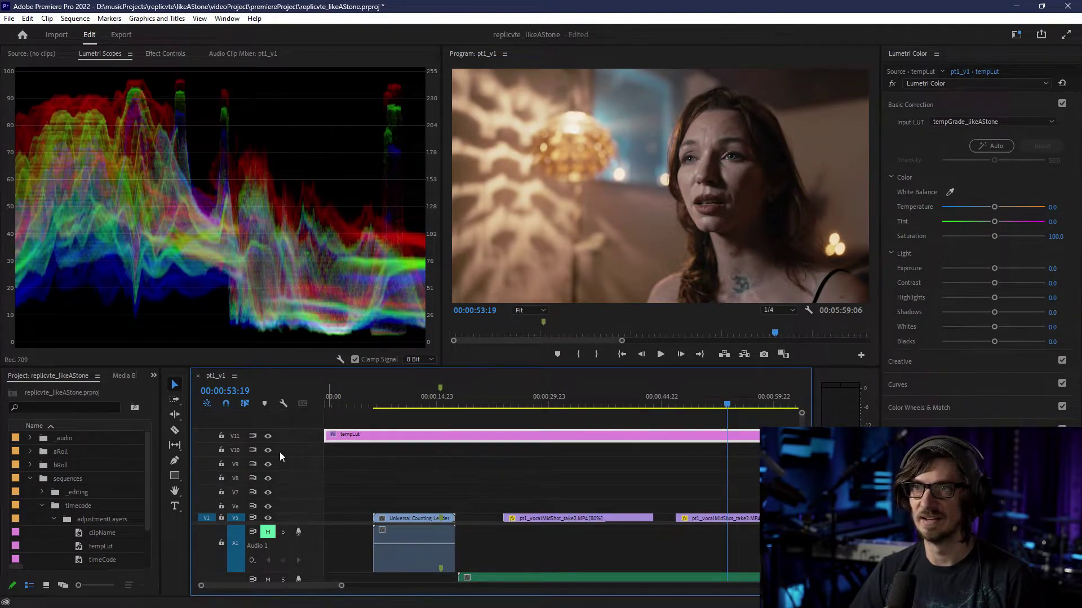
pyautogui.click(268, 436)
pyautogui.click(269, 436)
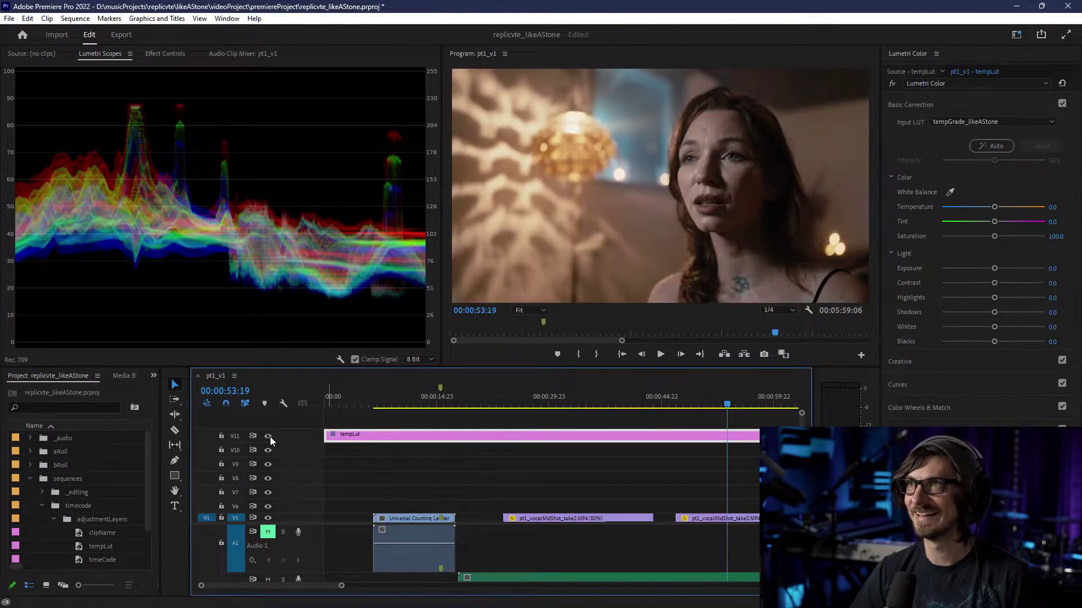
pyautogui.scroll(-2, 450, 445)
pyautogui.scroll(1, 465, 455)
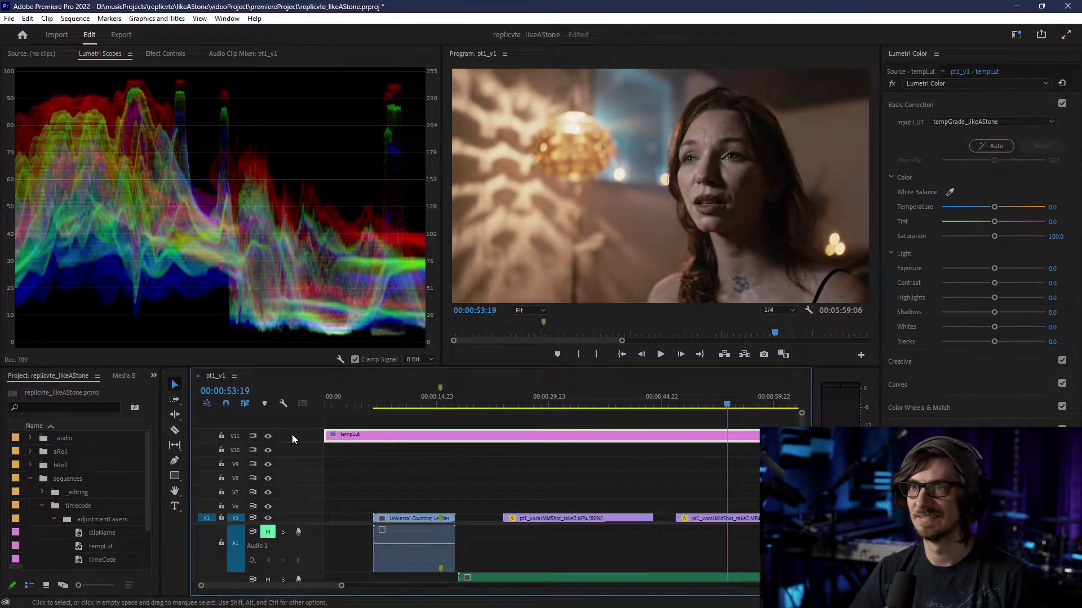
pyautogui.click(269, 437)
pyautogui.click(268, 437)
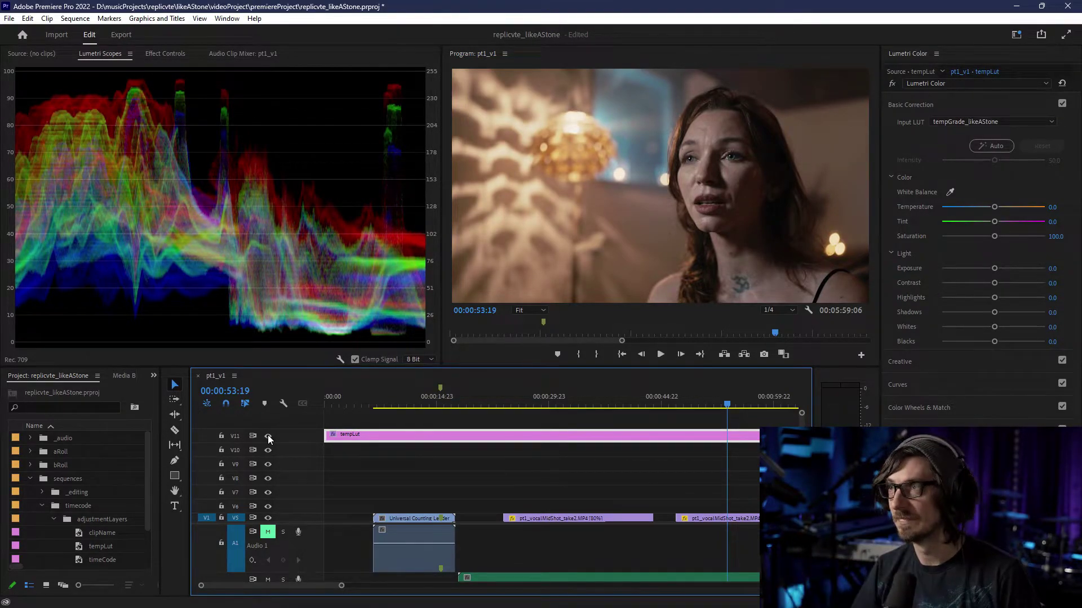
# - Place the pt1_v1 playhead at 00:00:09:10 and target video track V11
pyautogui.click(395, 403)
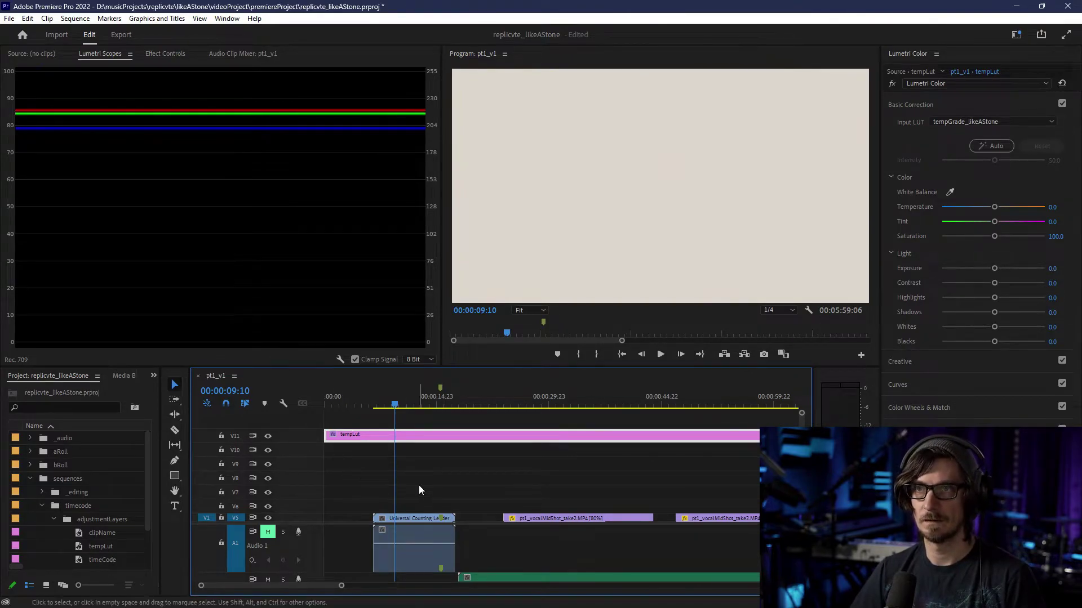
pyautogui.rightClick(298, 436)
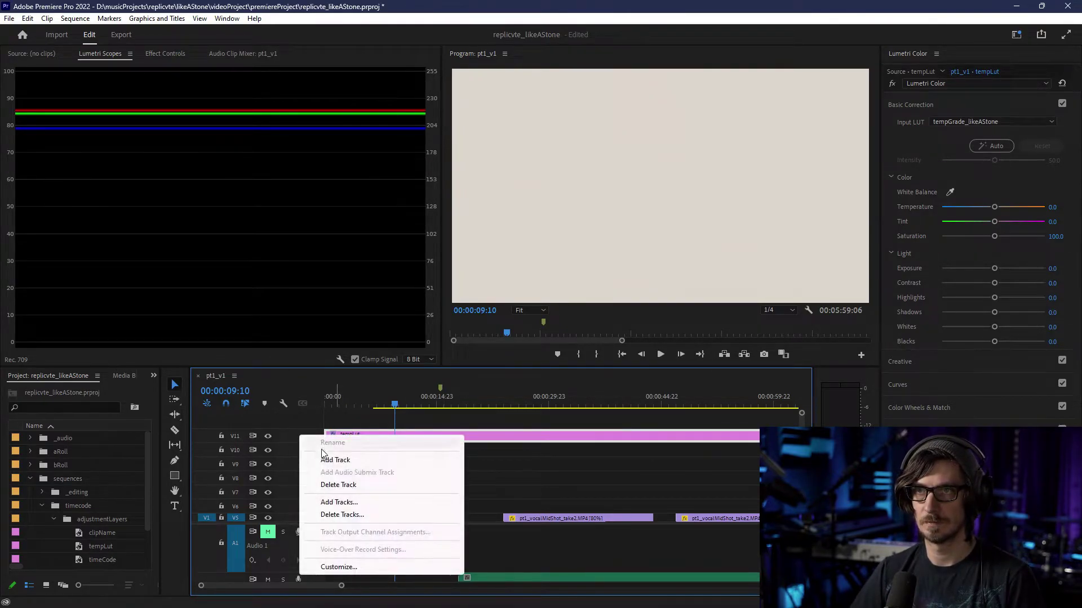
pyautogui.click(286, 429)
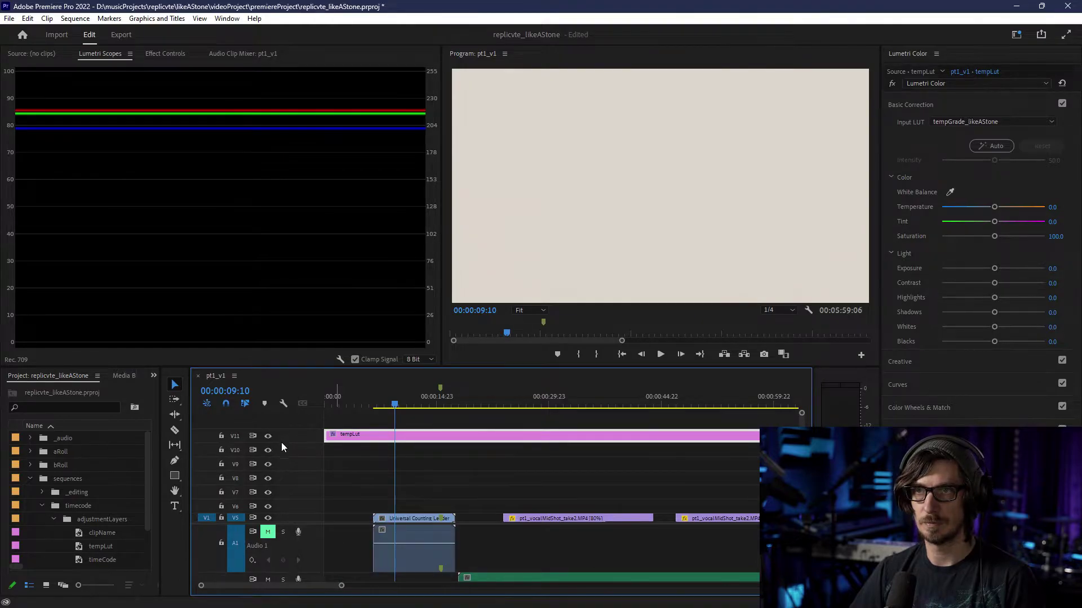
pyautogui.rightClick(234, 437)
pyautogui.click(191, 437)
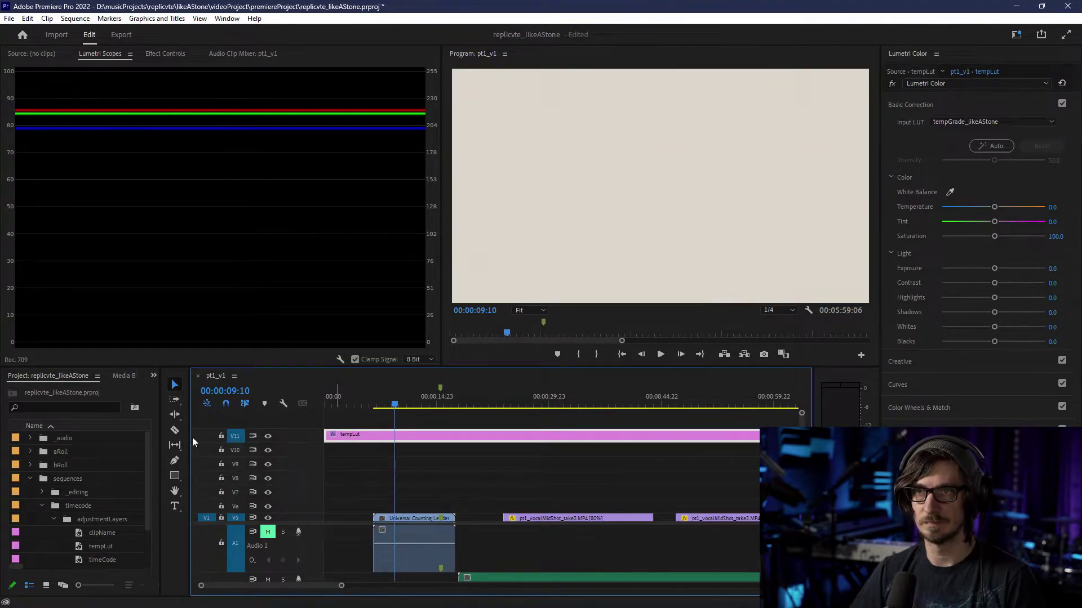
pyautogui.rightClick(235, 440)
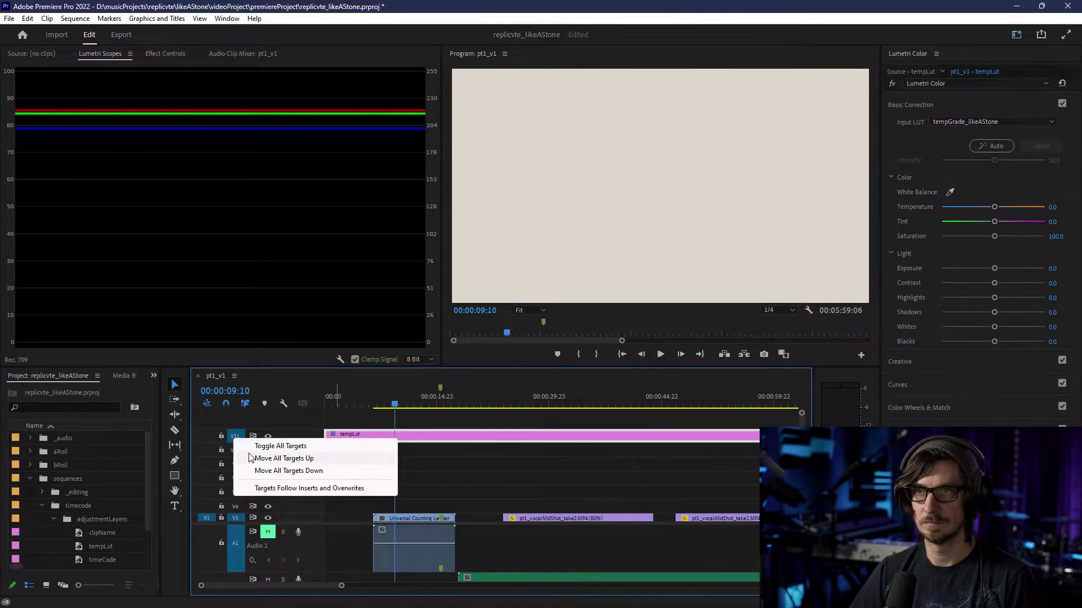
pyautogui.click(230, 517)
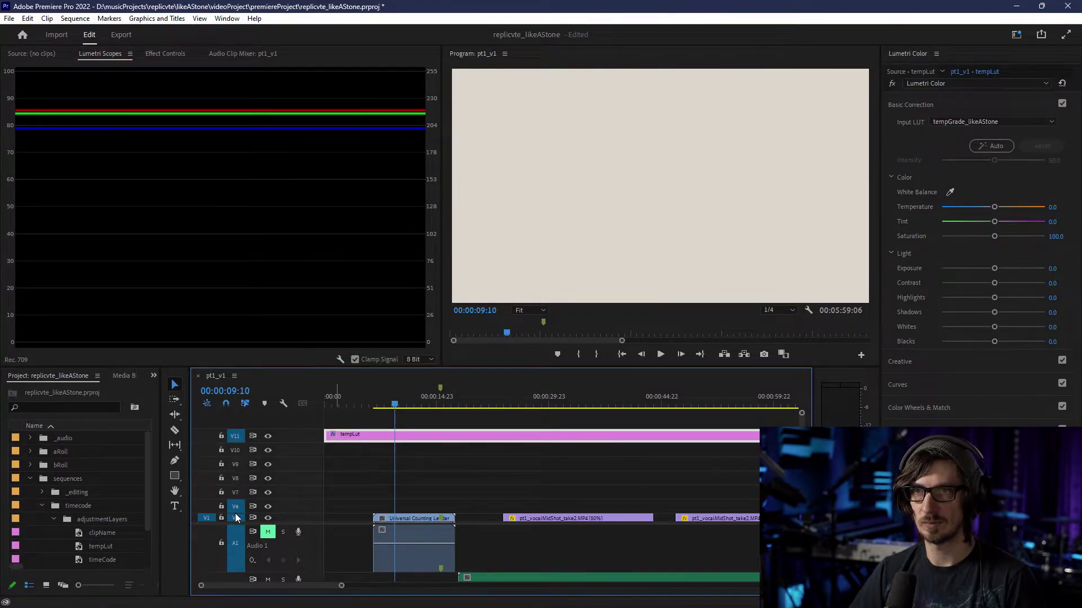
# - Target video track V1 and try the Move All Targets Up option on it
pyautogui.scroll(-2, 663, 509)
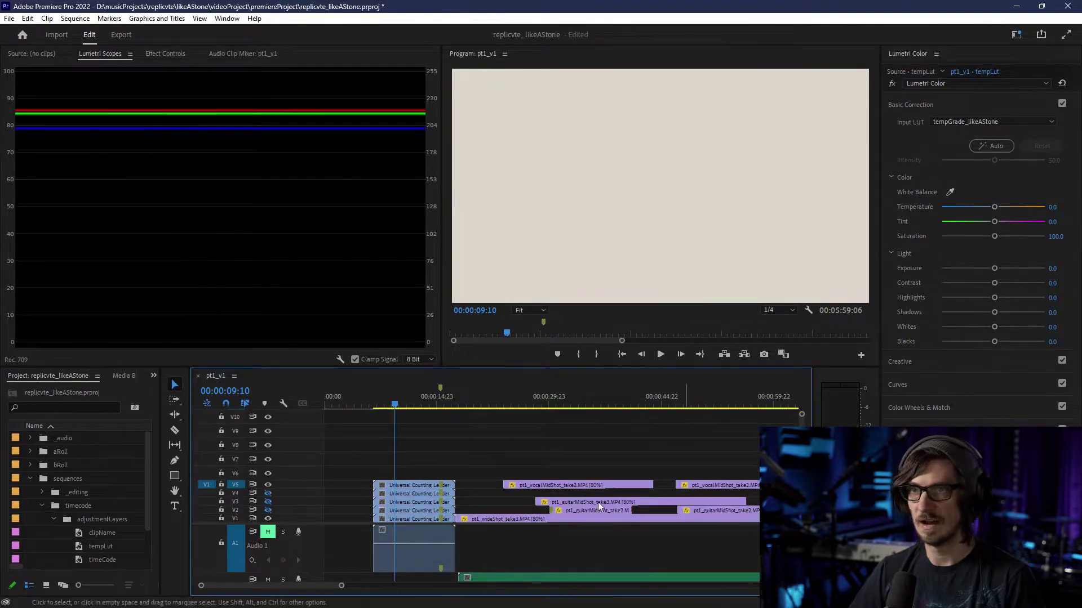
pyautogui.rightClick(236, 521)
pyautogui.click(240, 485)
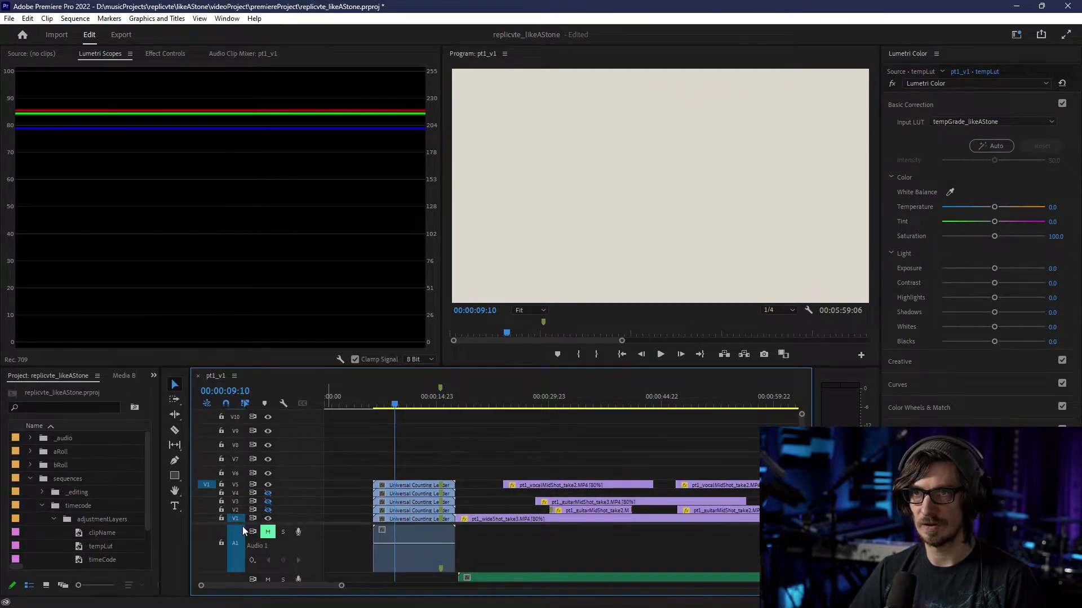
pyautogui.rightClick(239, 524)
pyautogui.click(259, 536)
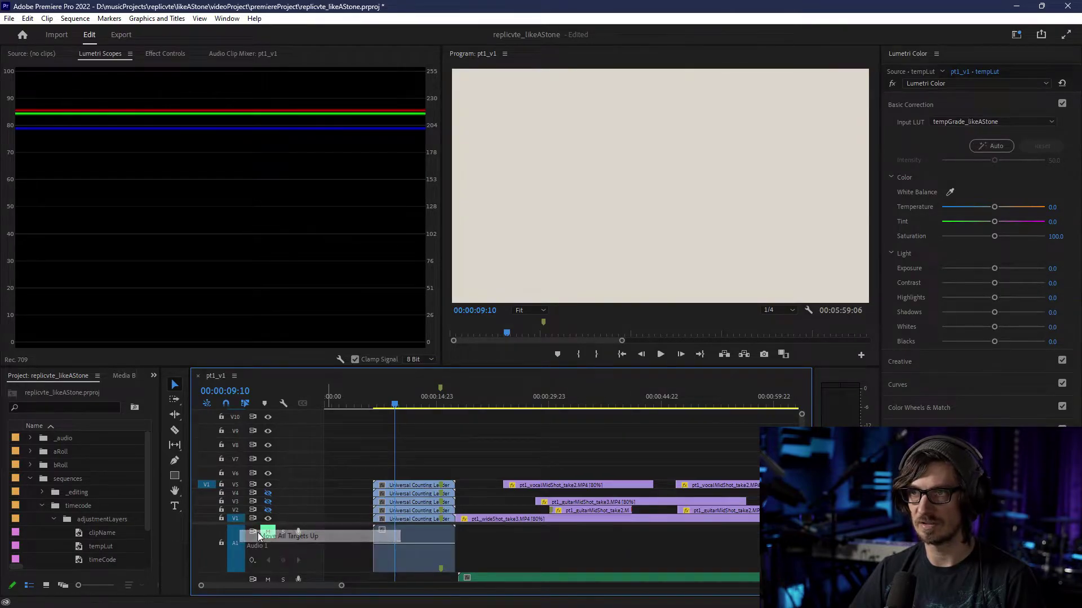
pyautogui.rightClick(235, 521)
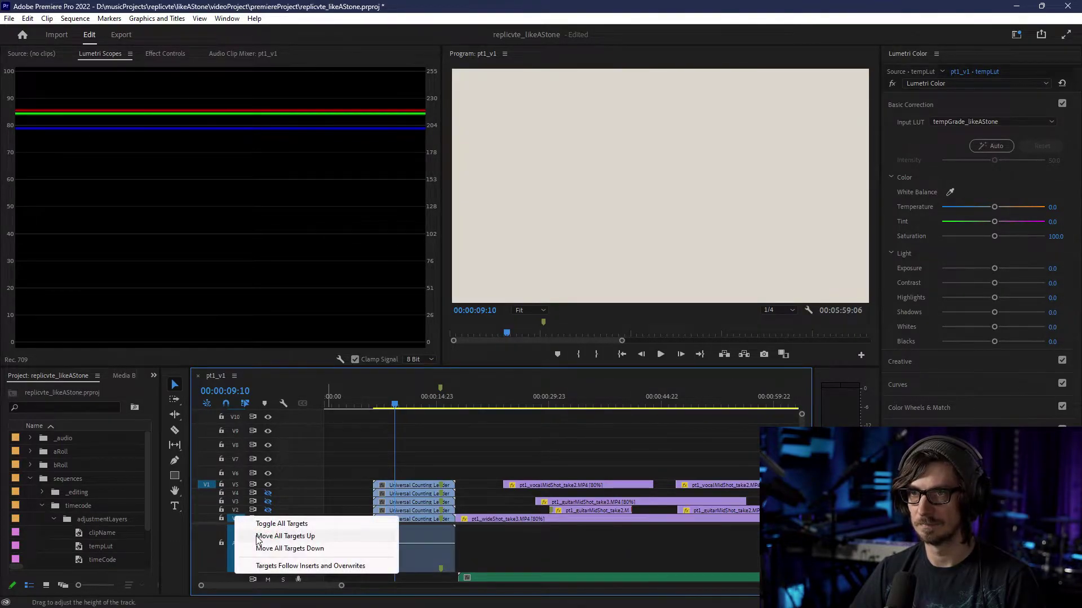
pyautogui.click(258, 538)
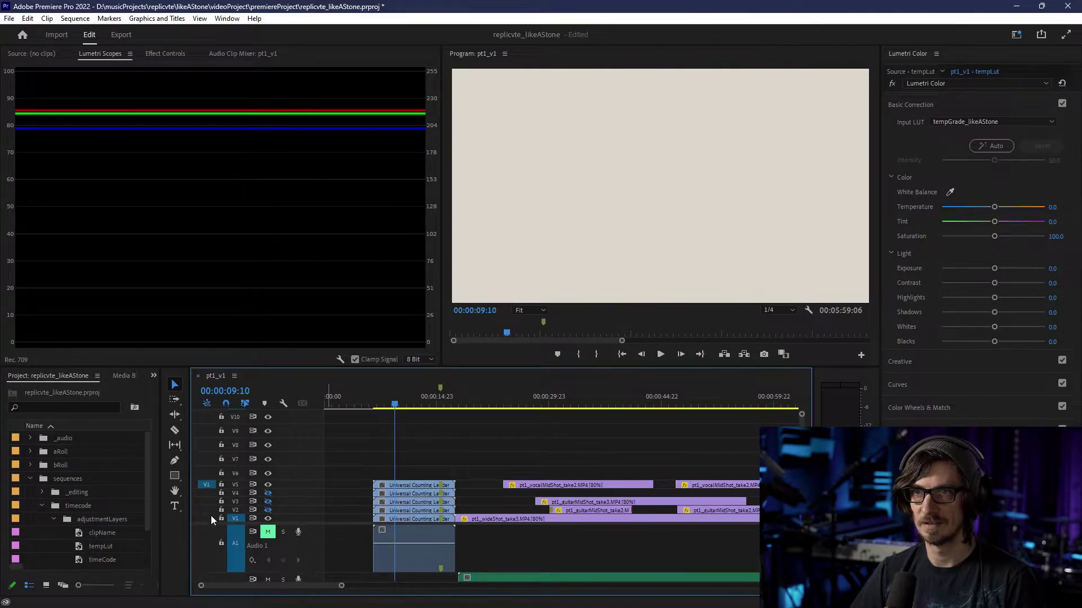
pyautogui.rightClick(240, 526)
pyautogui.click(269, 541)
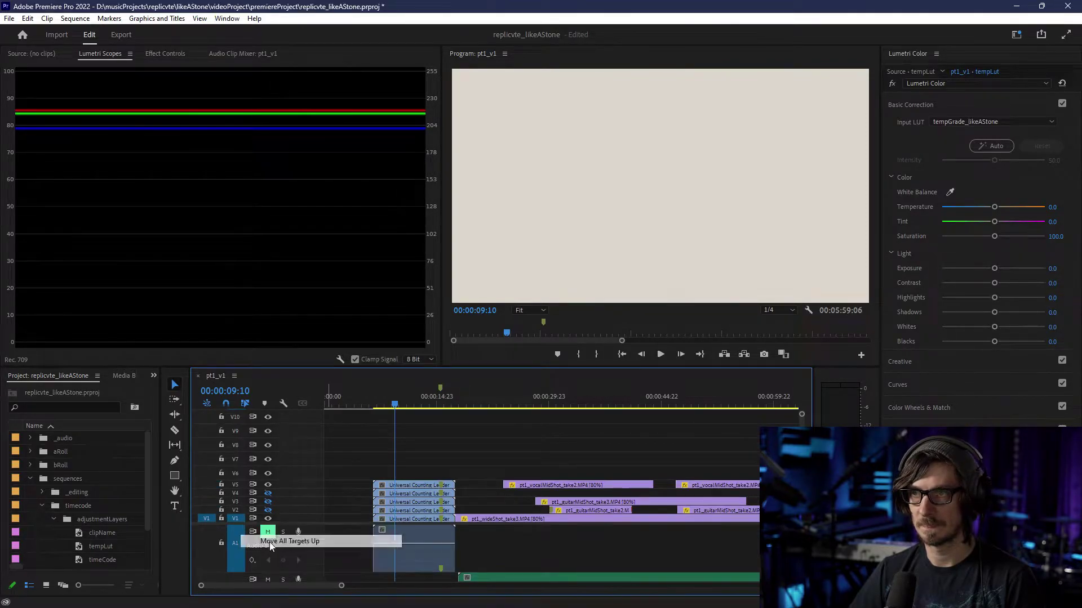
pyautogui.rightClick(252, 524)
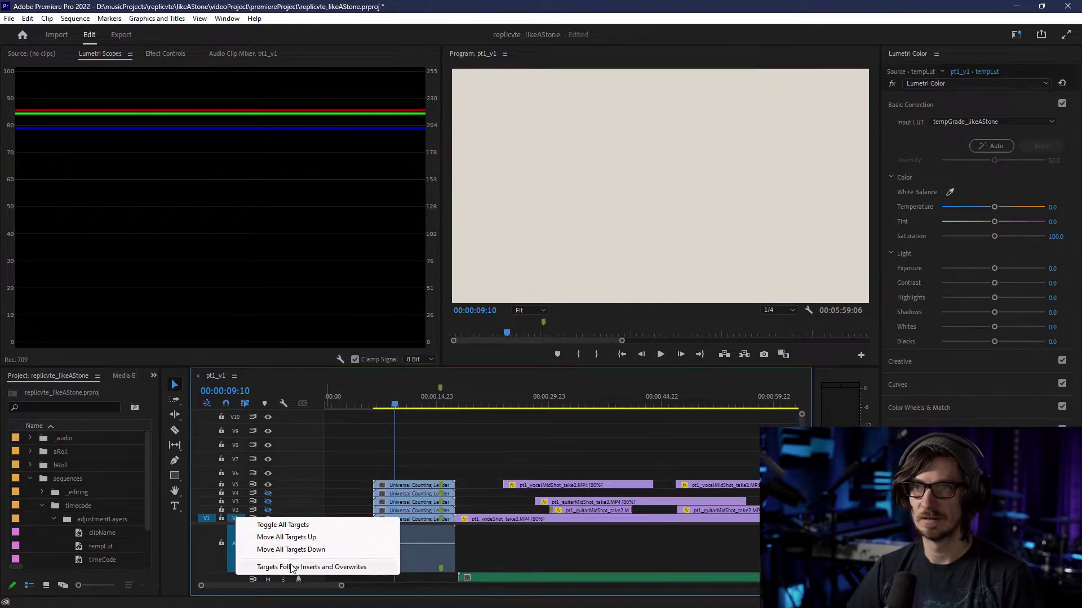
# - Reassign the V1 source patch to video track V6
pyautogui.click(202, 511)
pyautogui.moveTo(204, 517); pyautogui.dragTo(206, 509)
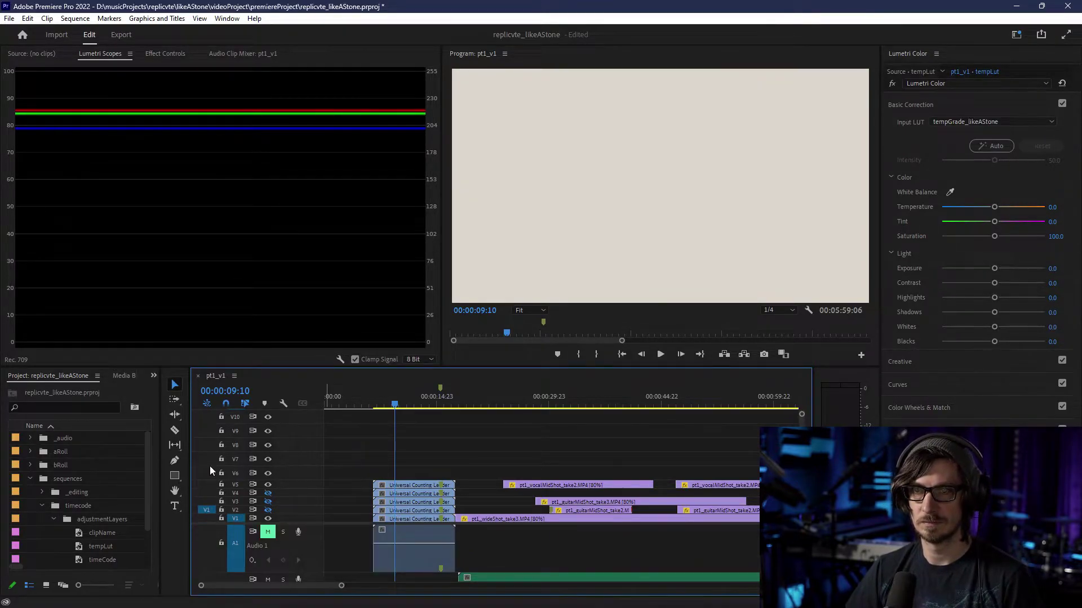
pyautogui.click(210, 474)
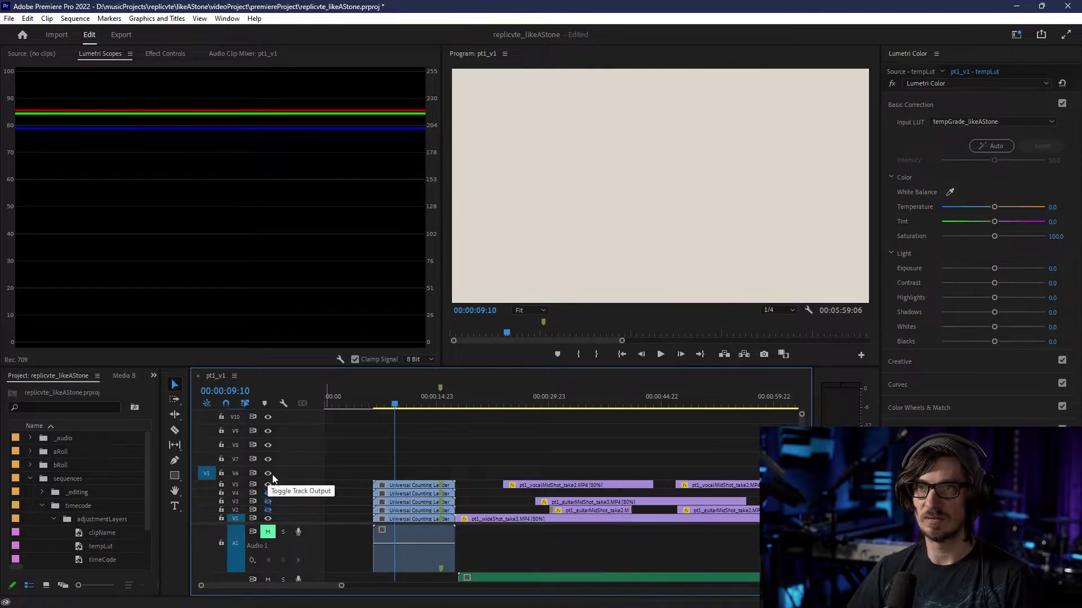
# - Increase the height of track V11 and rename the track tempLut
pyautogui.scroll(2, 322, 434)
pyautogui.scroll(-1, 270, 443)
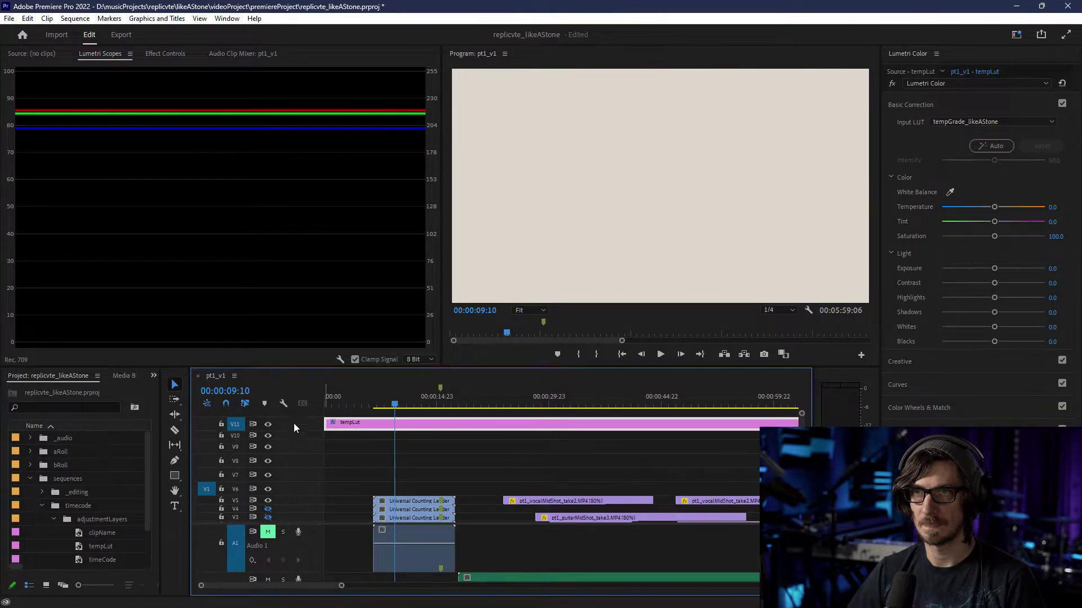
pyautogui.moveTo(292, 417); pyautogui.dragTo(295, 400)
pyautogui.rightClick(263, 418)
pyautogui.click(288, 424)
pyautogui.write('templ')
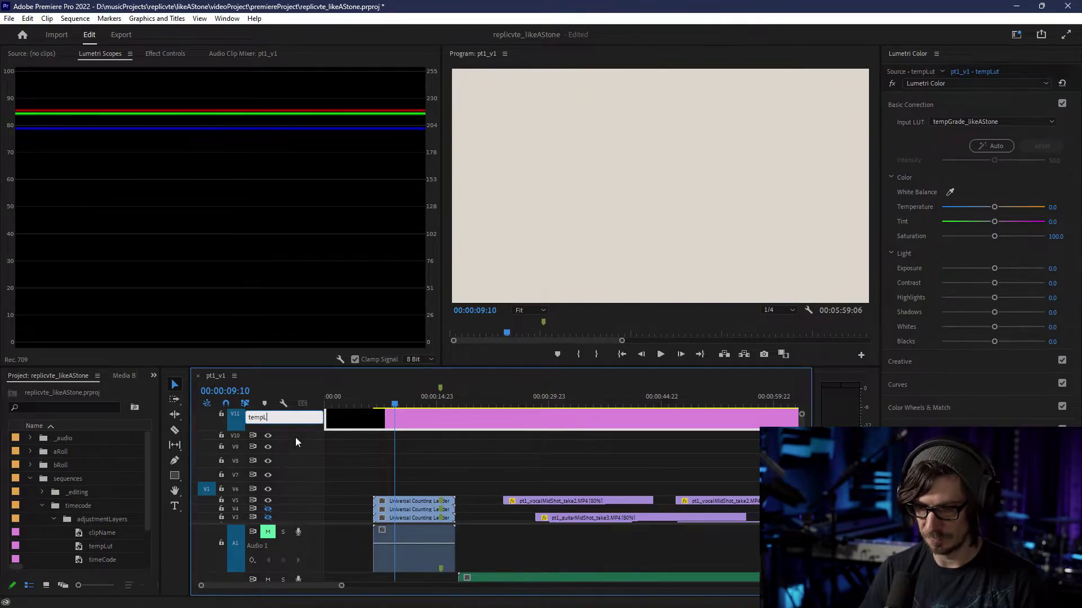
pyautogui.press('Return')
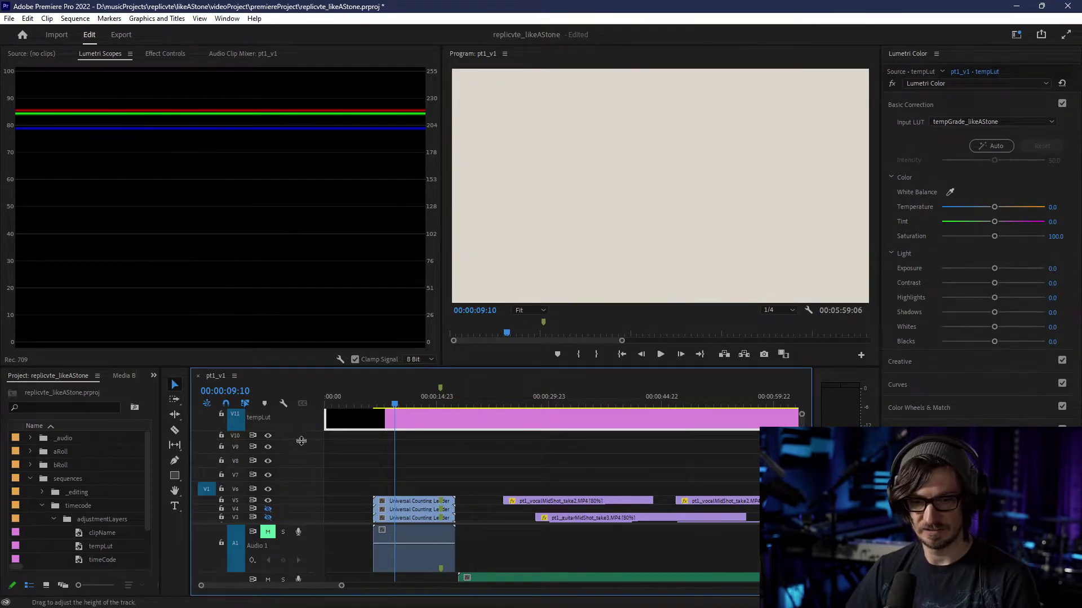
pyautogui.scroll(-4, 301, 447)
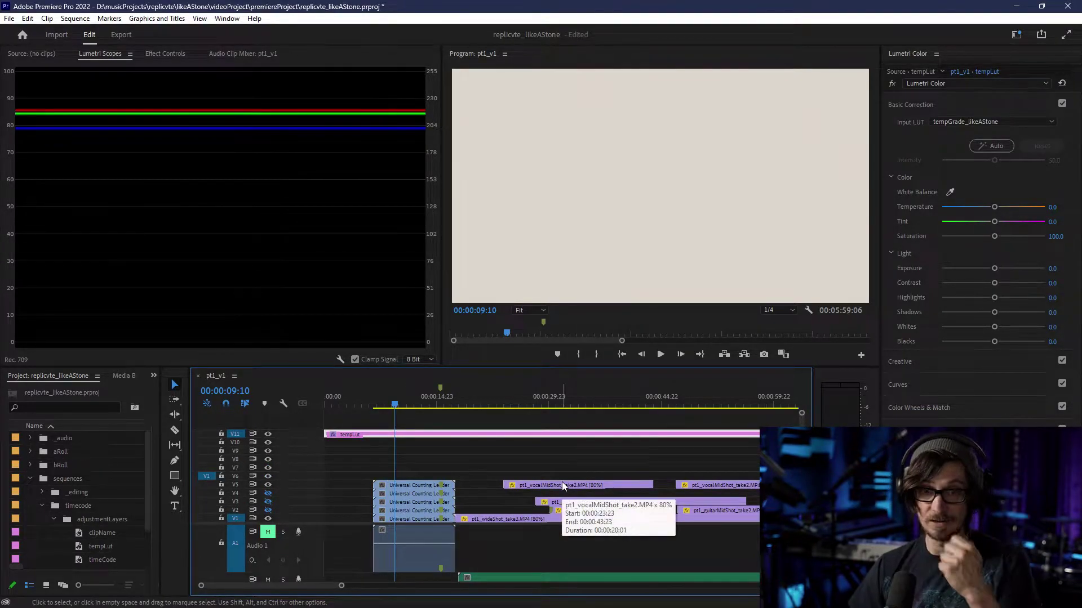
# - Switch the workspace from Color to Assembly
pyautogui.click(1015, 41)
pyautogui.click(1016, 38)
pyautogui.click(1016, 39)
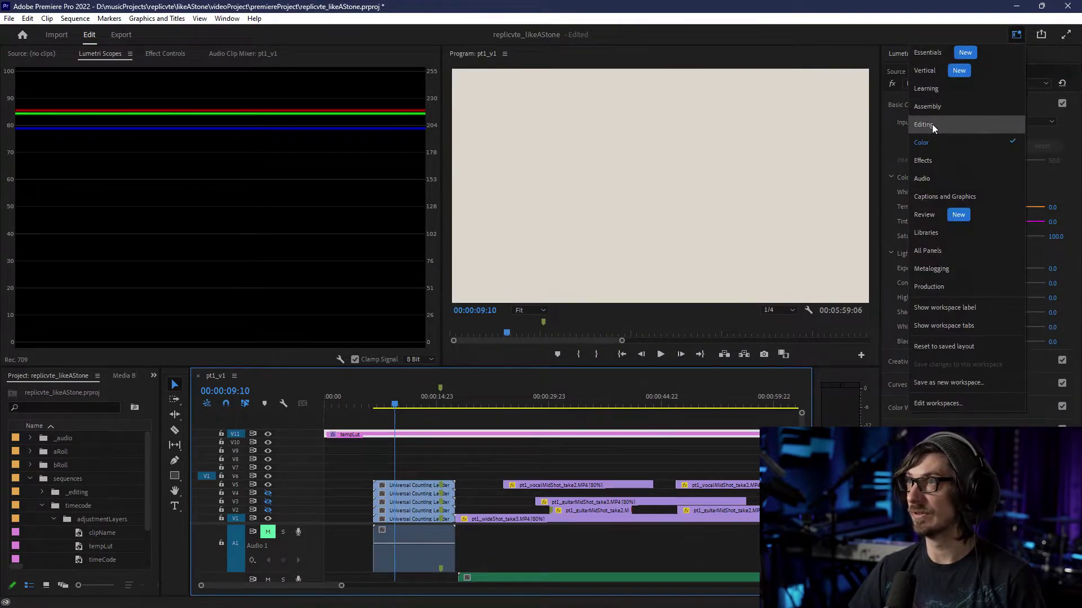
pyautogui.click(932, 124)
pyautogui.click(1016, 34)
pyautogui.click(947, 110)
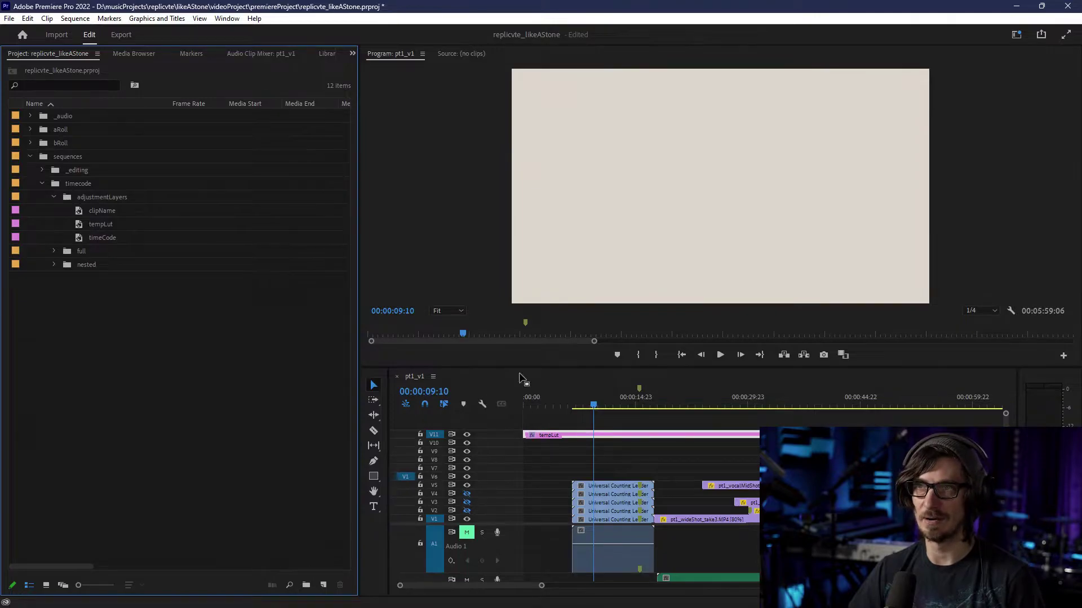
# - Resize the layout with a taller timeline, a narrower Project area and a single column of timeline tools
pyautogui.moveTo(606, 367); pyautogui.dragTo(594, 330)
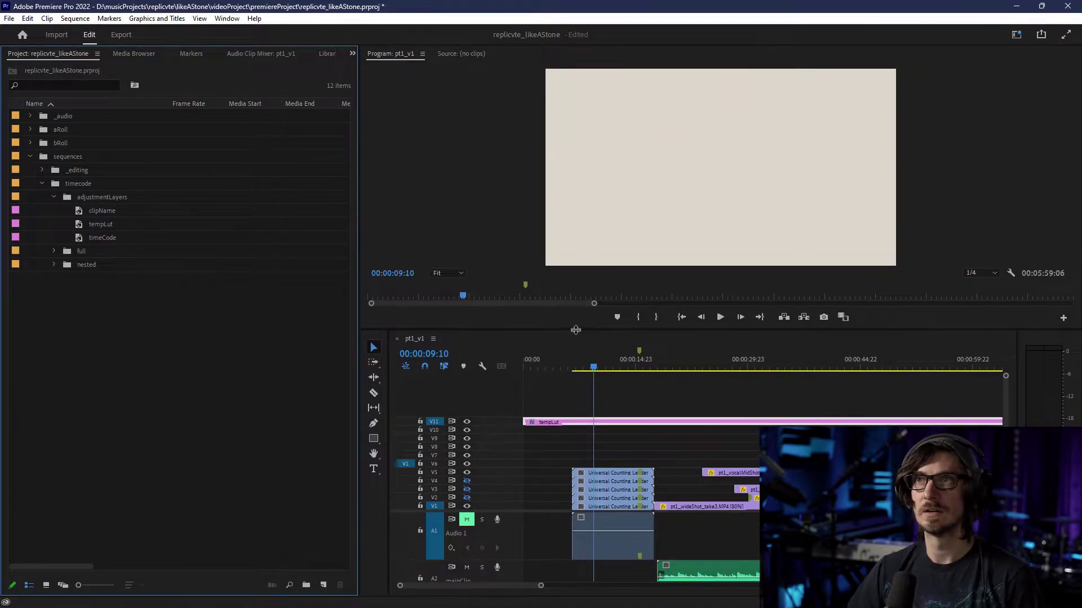
pyautogui.moveTo(358, 224)
pyautogui.mouseDown()
pyautogui.moveTo(251, 222)
pyautogui.moveTo(363, 225)
pyautogui.moveTo(339, 224)
pyautogui.mouseUp()
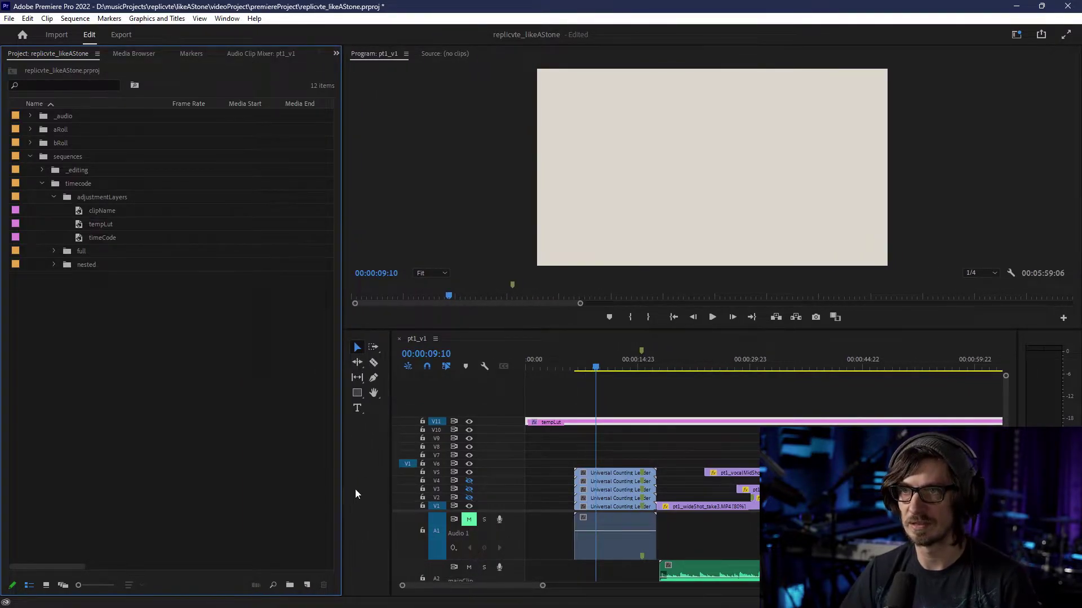
pyautogui.moveTo(387, 482); pyautogui.dragTo(374, 486)
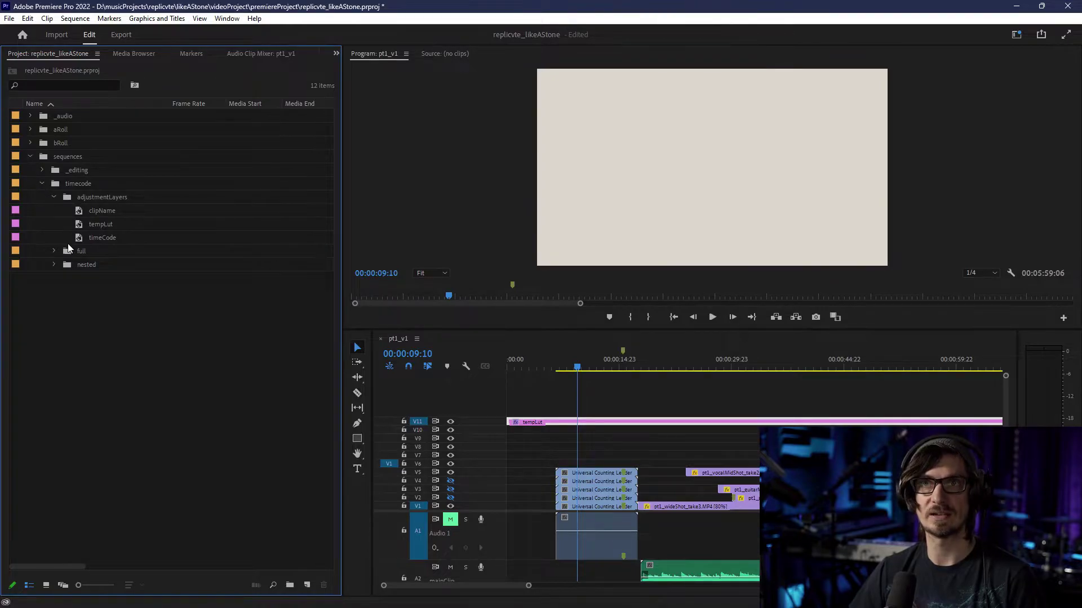
# - Open the edits_pt1_vocalMidShot sequence from the _editing, selects, selects_pt1_vocalMidShot bin, widening the Name column to read its name
pyautogui.click(42, 170)
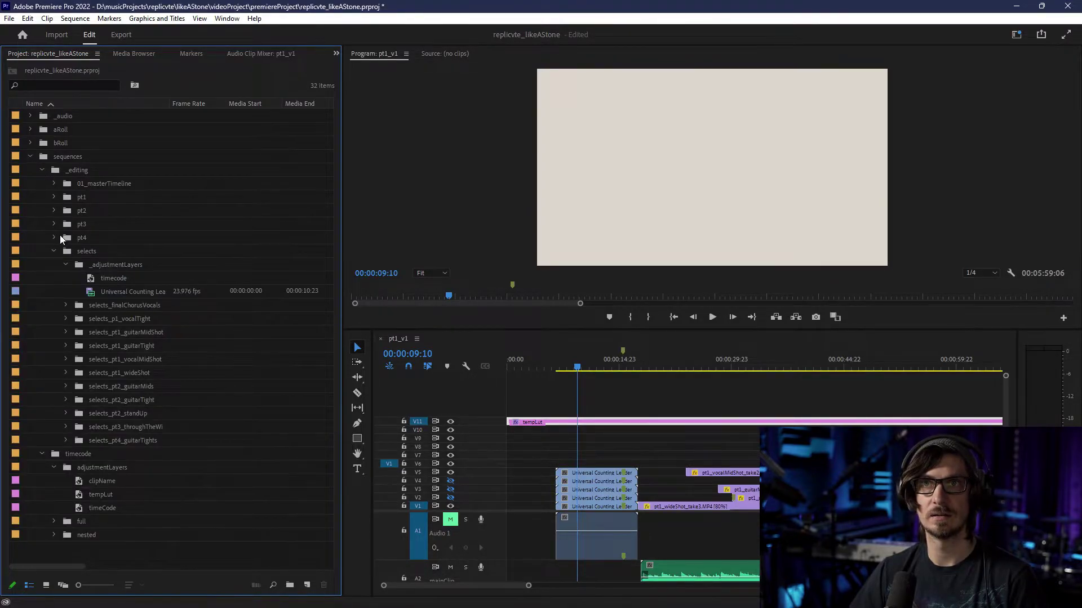
pyautogui.click(65, 265)
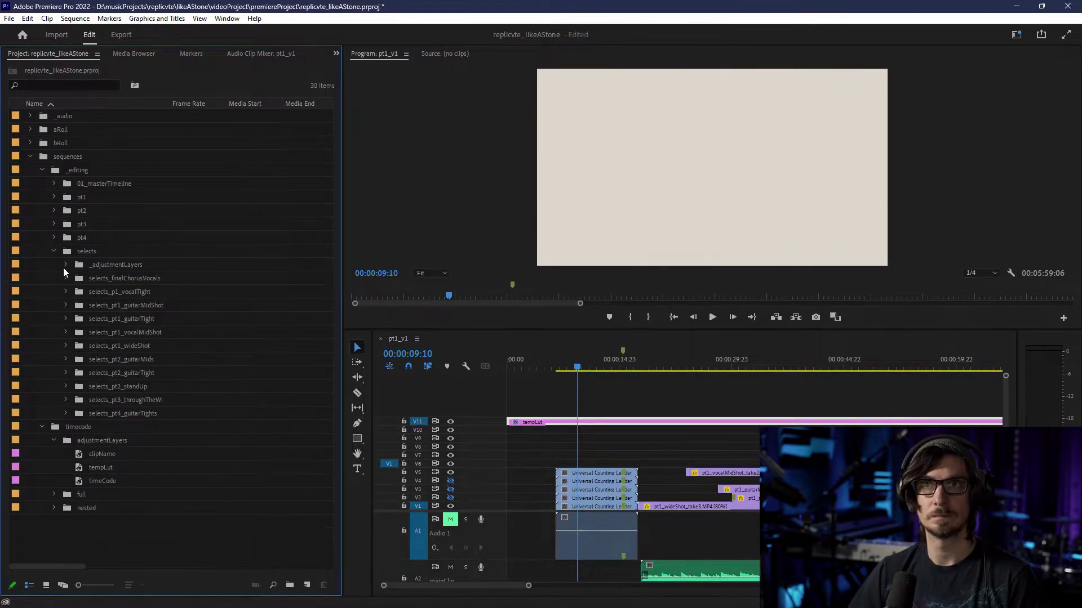
pyautogui.click(65, 332)
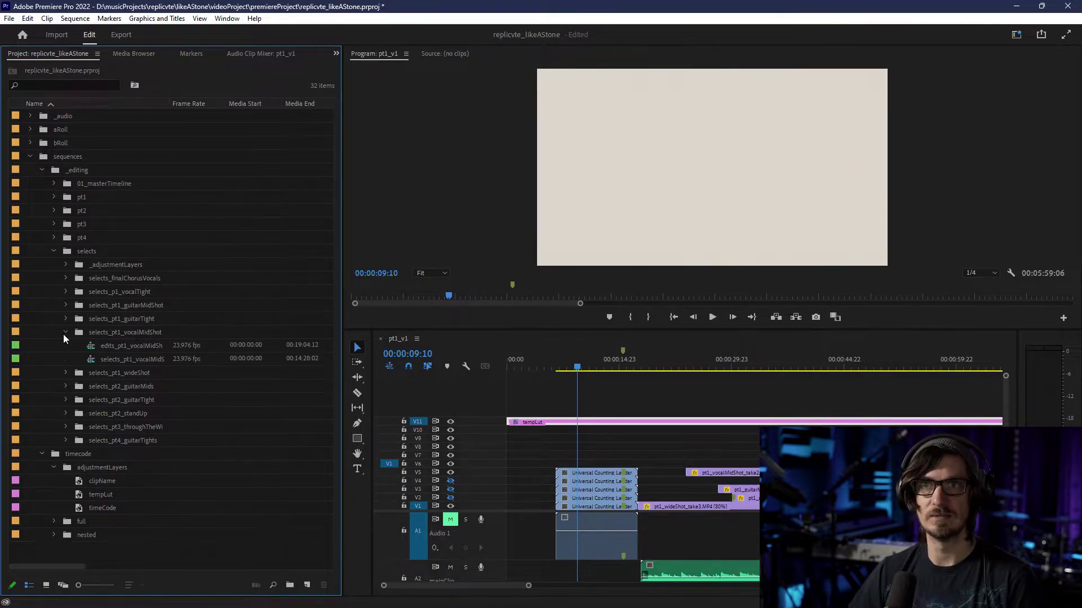
pyautogui.moveTo(169, 105); pyautogui.dragTo(196, 108)
pyautogui.doubleClick(104, 347)
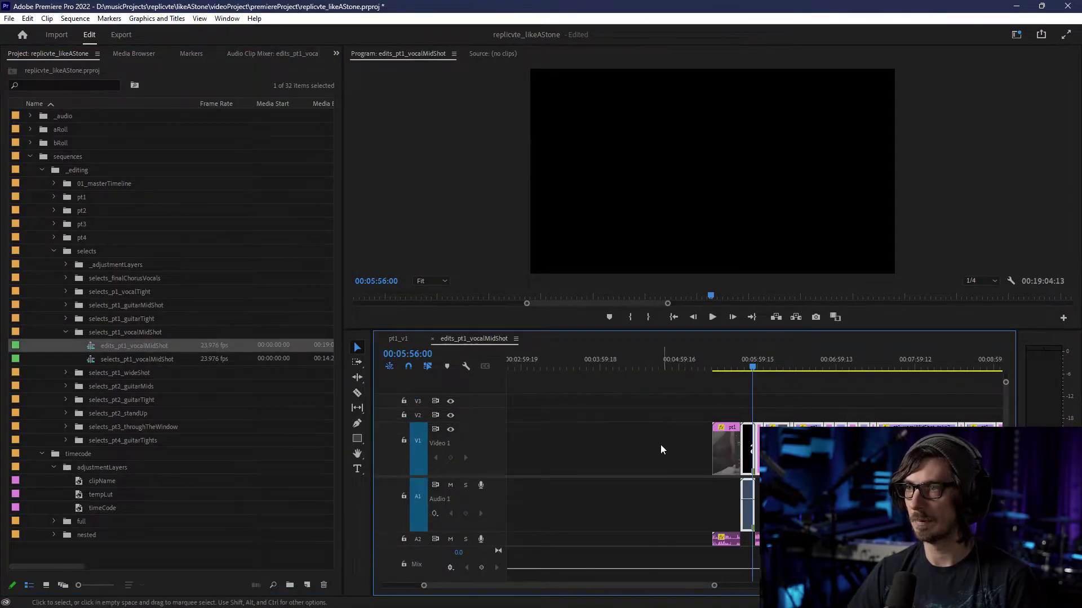
# - Copy the Universal Counting Leader clip to directly before the second group of vocal mid shot clips, near 00:10:59
pyautogui.scroll(-5, 658, 459)
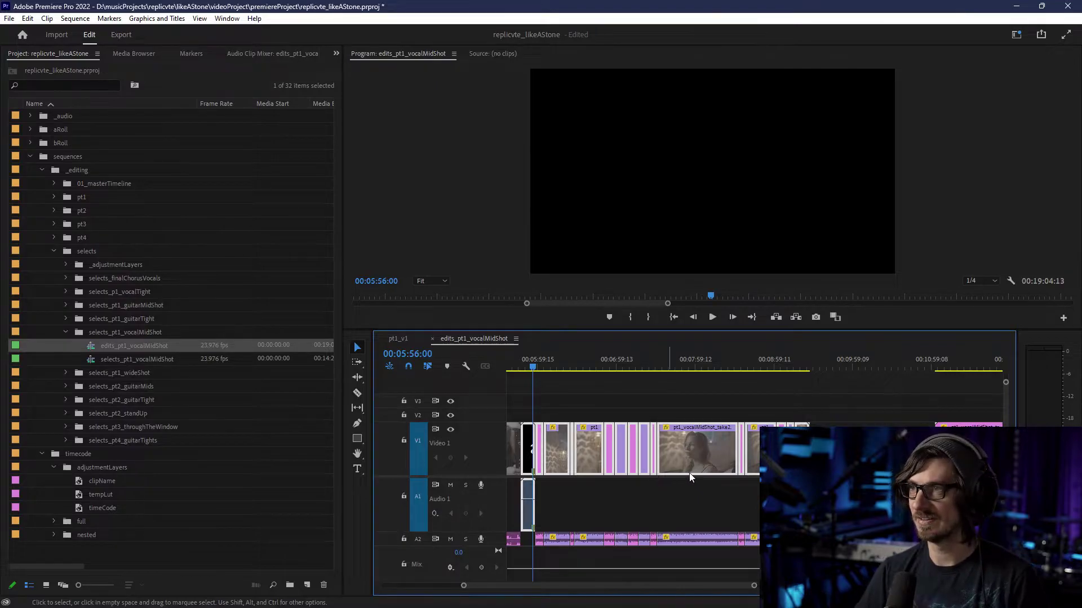
pyautogui.scroll(-10, 688, 471)
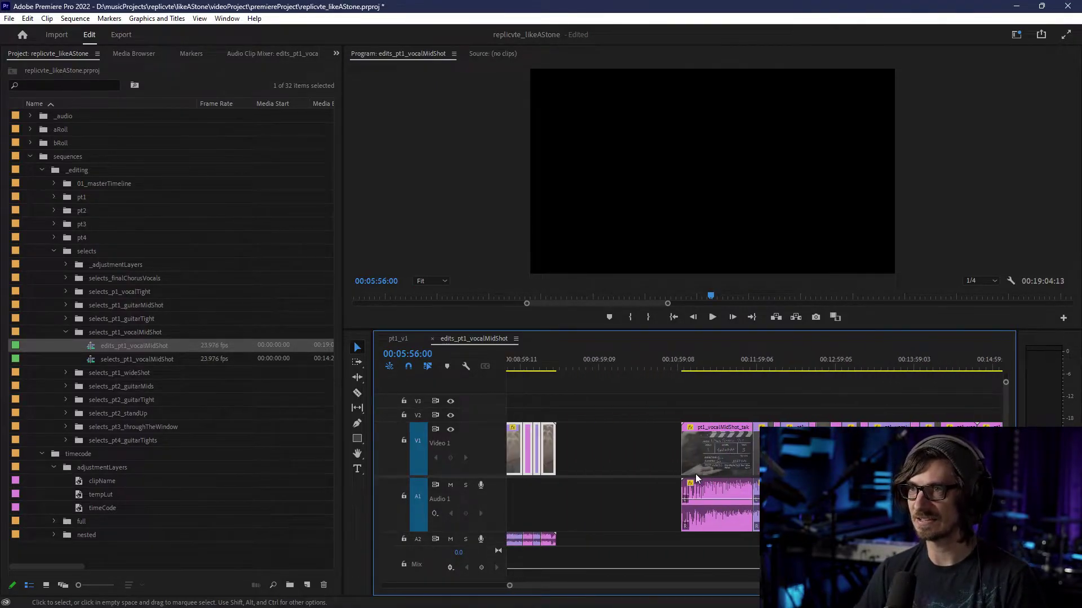
pyautogui.scroll(6, 695, 474)
pyautogui.click(728, 445)
pyautogui.scroll(-5, 727, 448)
pyautogui.scroll(5, 727, 468)
pyautogui.click(646, 454)
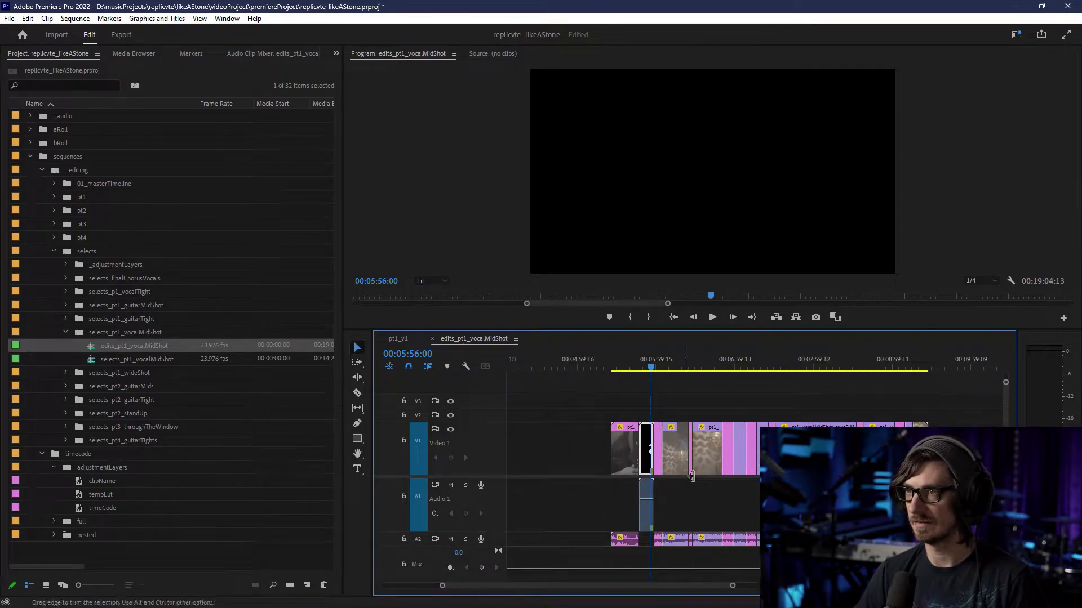
pyautogui.scroll(-3, 691, 476)
pyautogui.moveTo(525, 449); pyautogui.dragTo(925, 450)
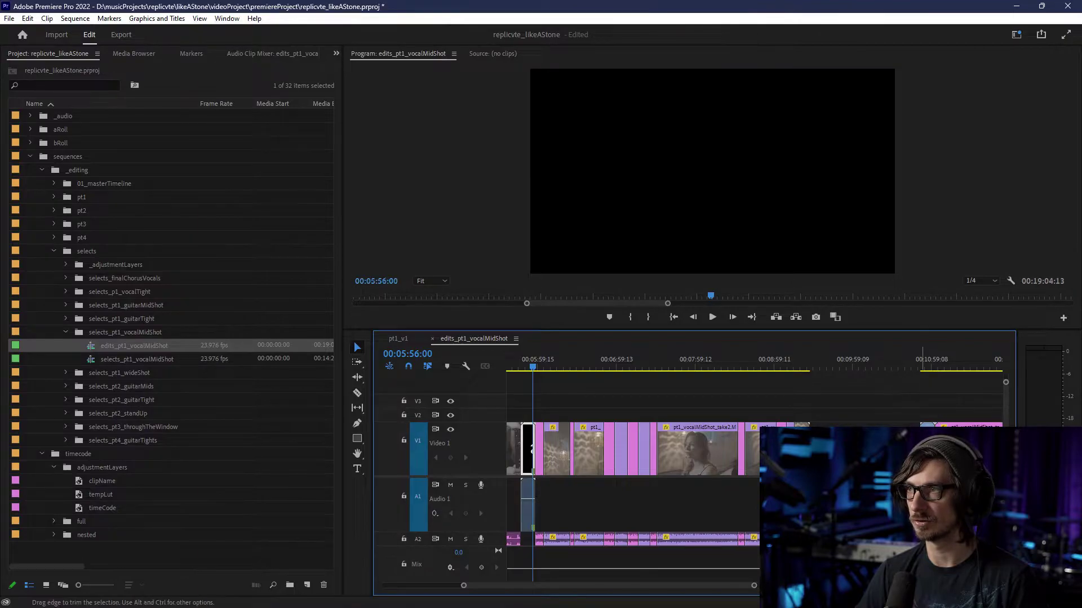
pyautogui.moveTo(527, 408); pyautogui.dragTo(927, 454)
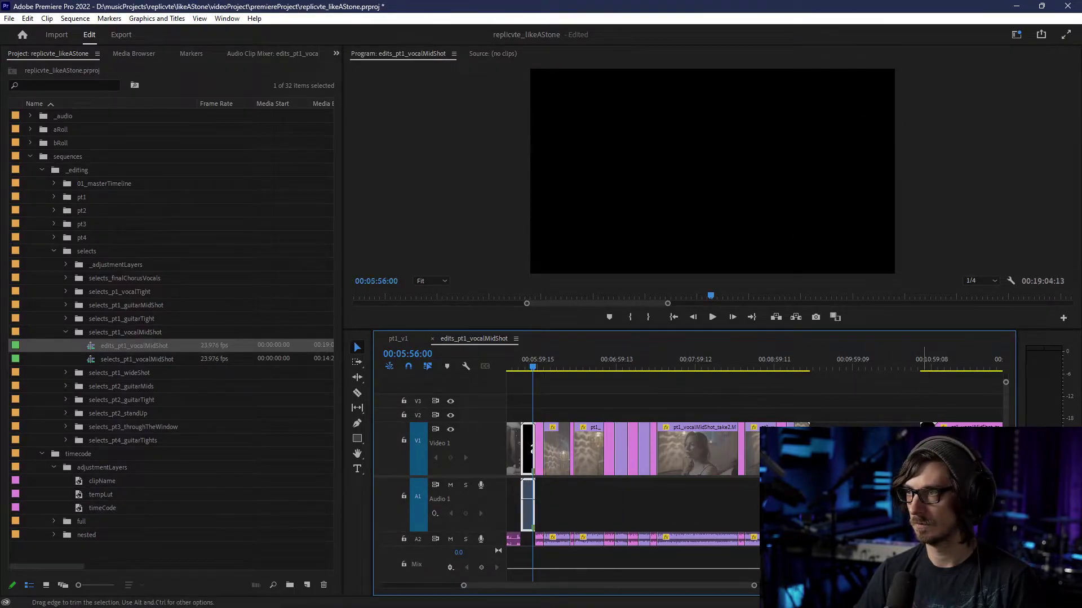
# - Shift the take 4 group of vocal mid shot clips about 51 seconds later, leaving a gap after the take 3 group
pyautogui.moveTo(640, 587); pyautogui.dragTo(717, 586)
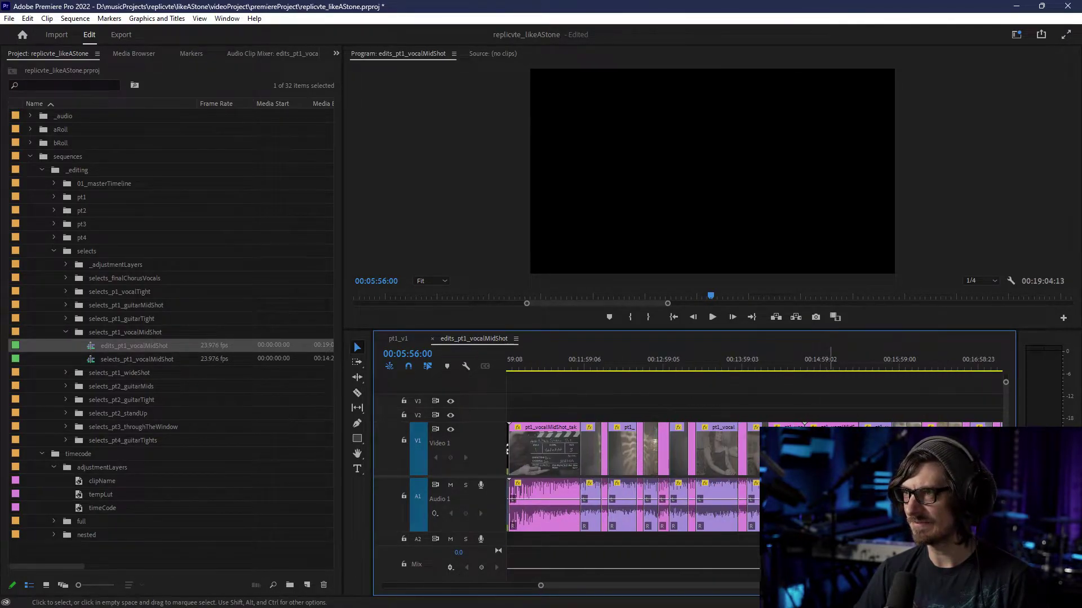
pyautogui.scroll(3, 829, 359)
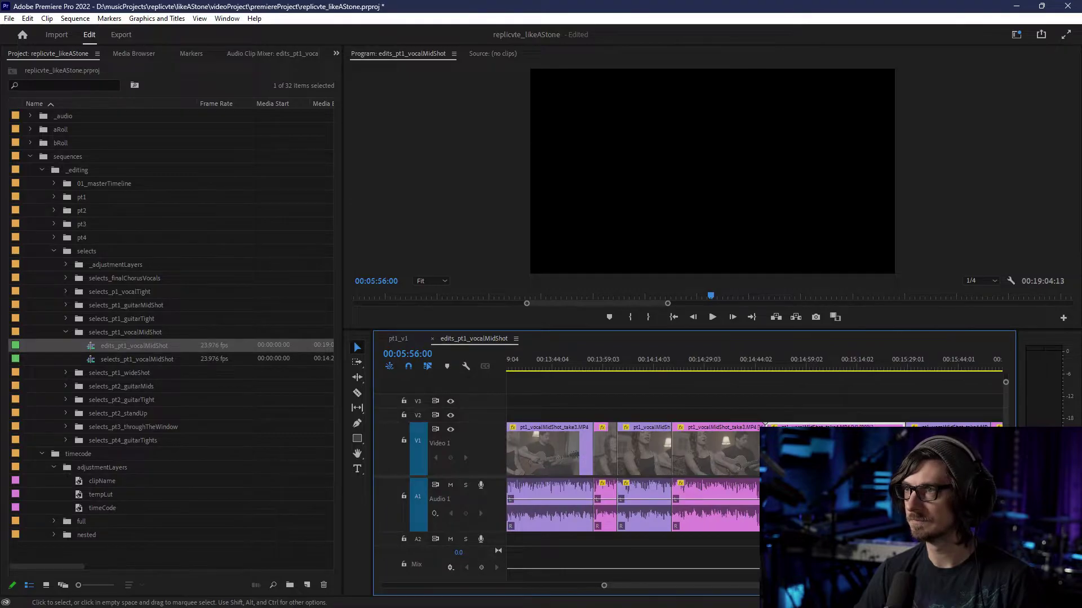
pyautogui.scroll(-3, 754, 451)
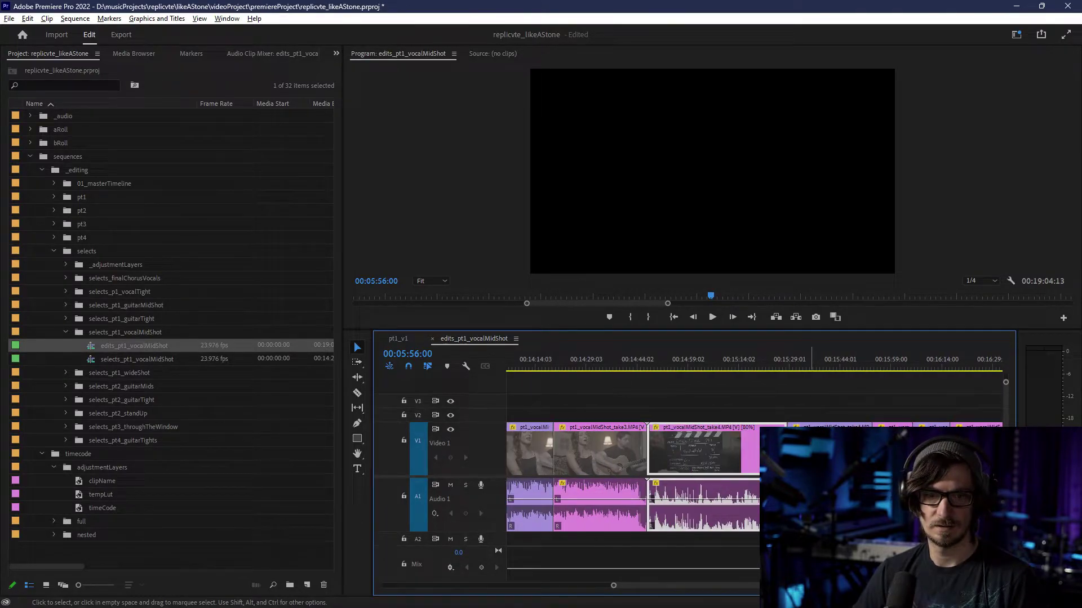
pyautogui.scroll(-2, 811, 451)
pyautogui.scroll(-4, 811, 451)
pyautogui.scroll(-5, 596, 451)
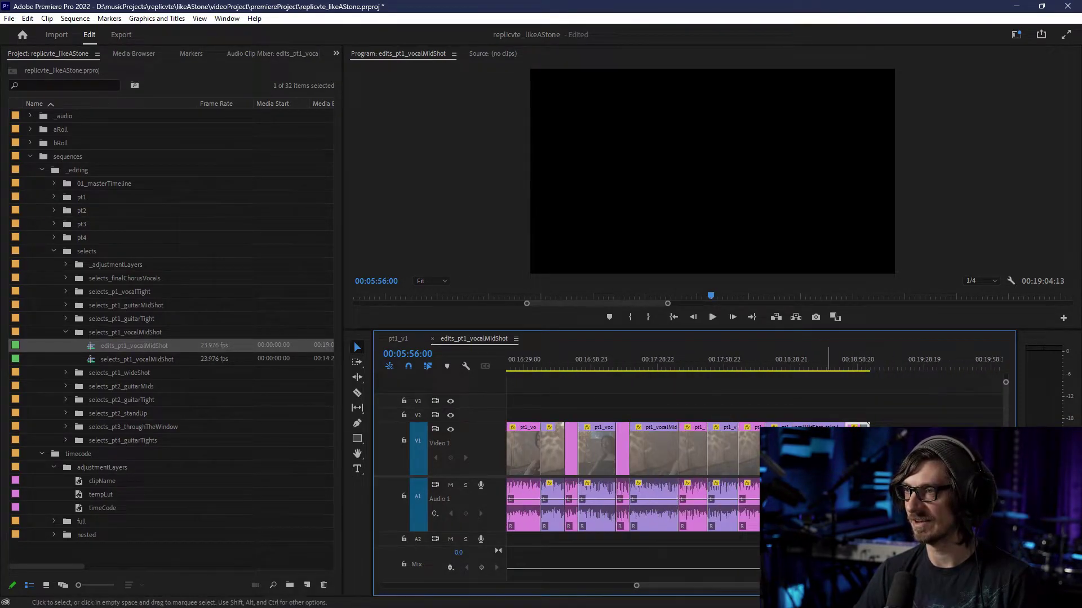
pyautogui.scroll(6, 631, 479)
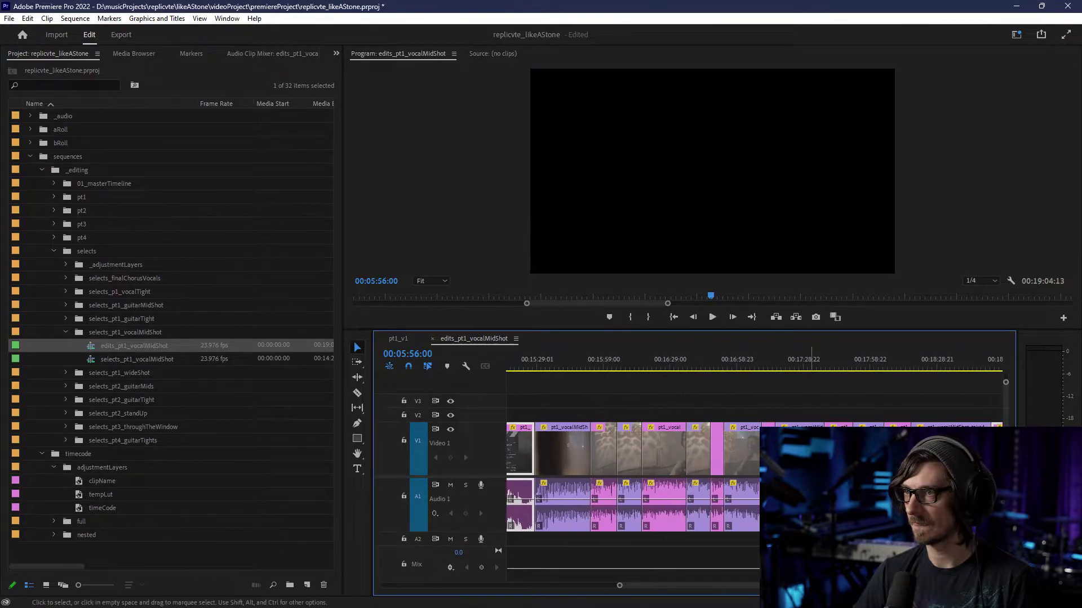
pyautogui.moveTo(851, 501); pyautogui.dragTo(641, 502)
pyautogui.moveTo(634, 450); pyautogui.dragTo(701, 450)
pyautogui.scroll(10, 647, 540)
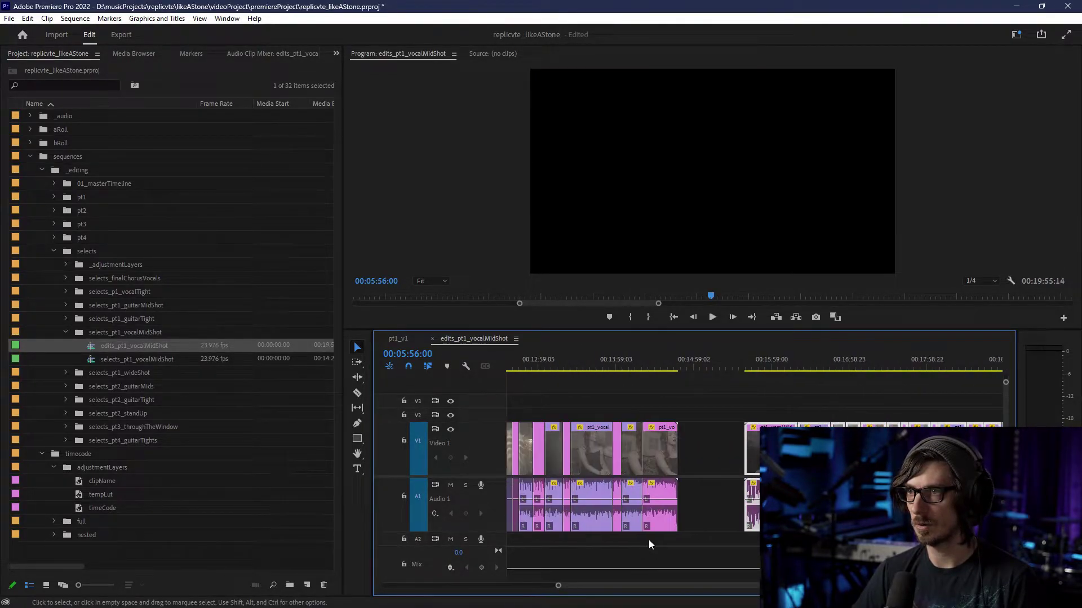
pyautogui.click(655, 373)
pyautogui.scroll(3, 678, 445)
pyautogui.scroll(3, 672, 483)
pyautogui.moveTo(538, 458); pyautogui.dragTo(536, 424)
pyautogui.click(538, 508)
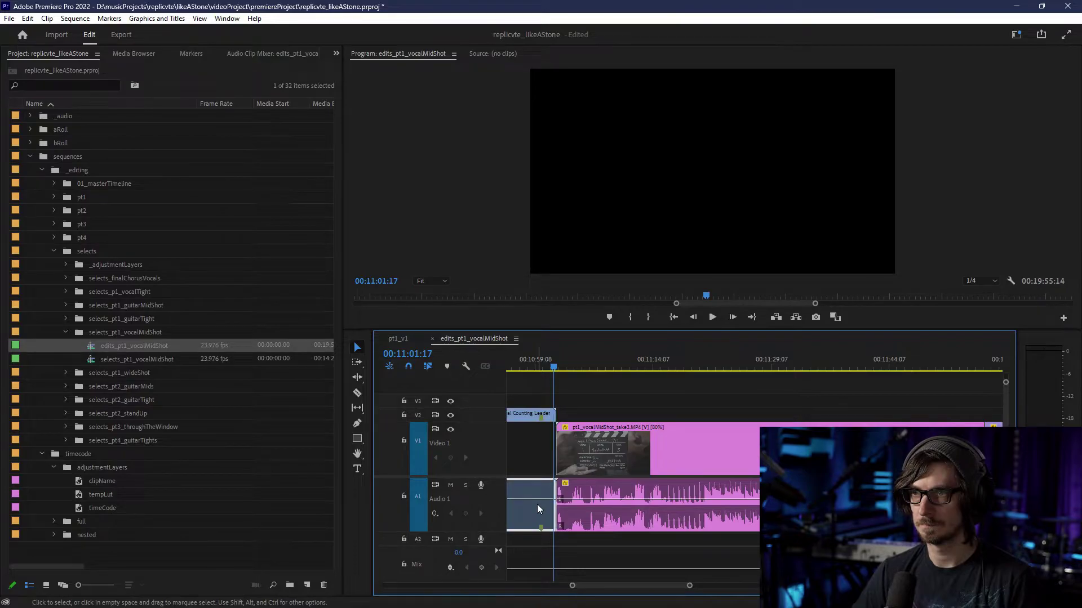
pyautogui.moveTo(538, 509); pyautogui.dragTo(532, 542)
pyautogui.hotkey('ctrl', 'z')
pyautogui.hotkey('ctrl', 'z')
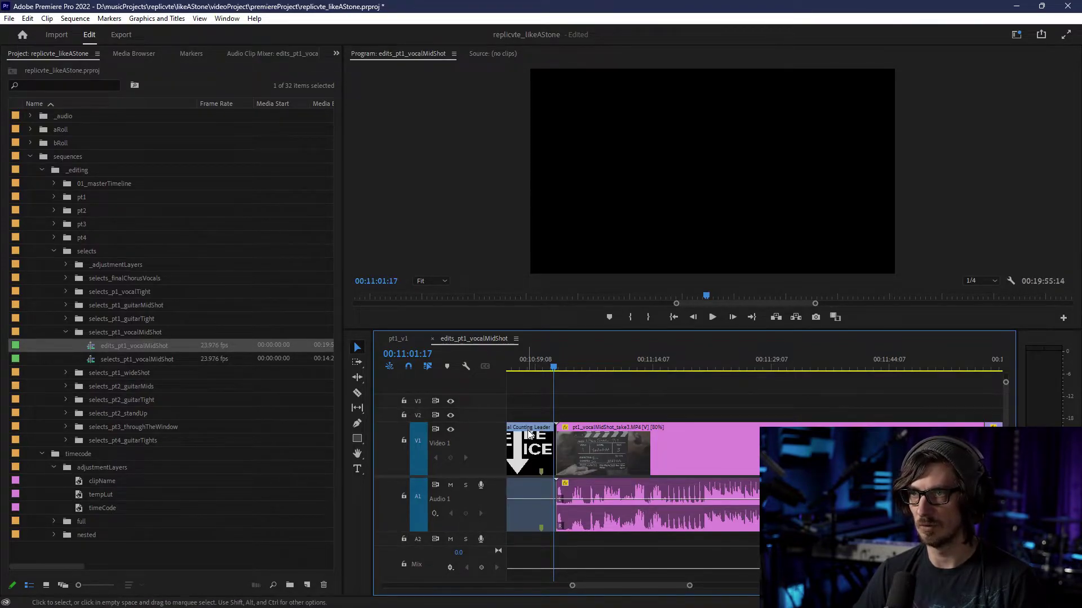
# - Move the Universal Counting Leader onto V2 and A2, overlapping the first take 3 clip from about 00:11:11
pyautogui.click(534, 466)
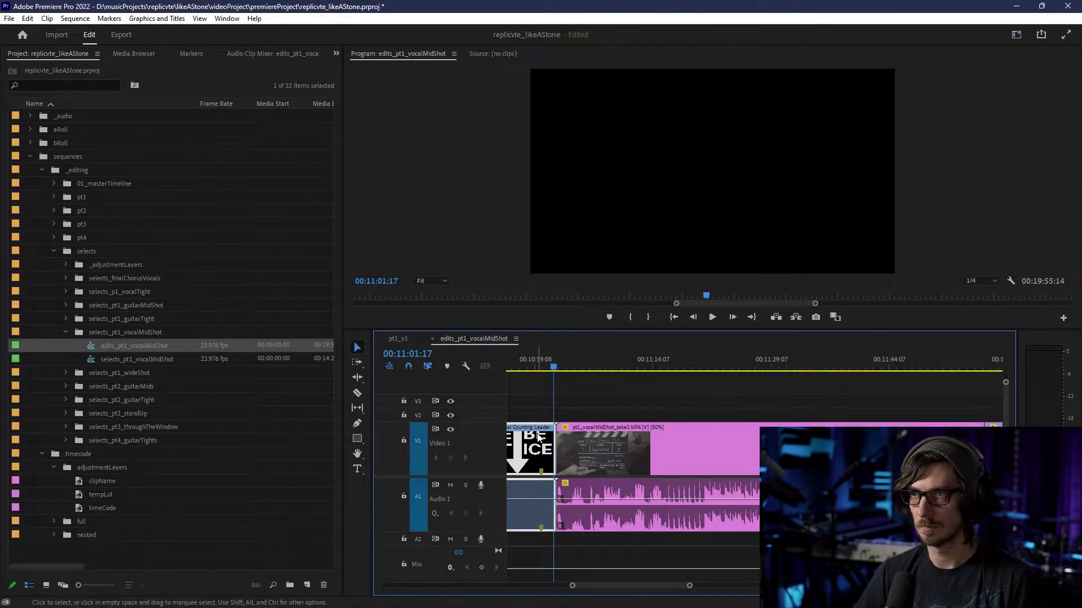
pyautogui.moveTo(538, 437); pyautogui.dragTo(537, 538)
pyautogui.moveTo(530, 419); pyautogui.dragTo(648, 418)
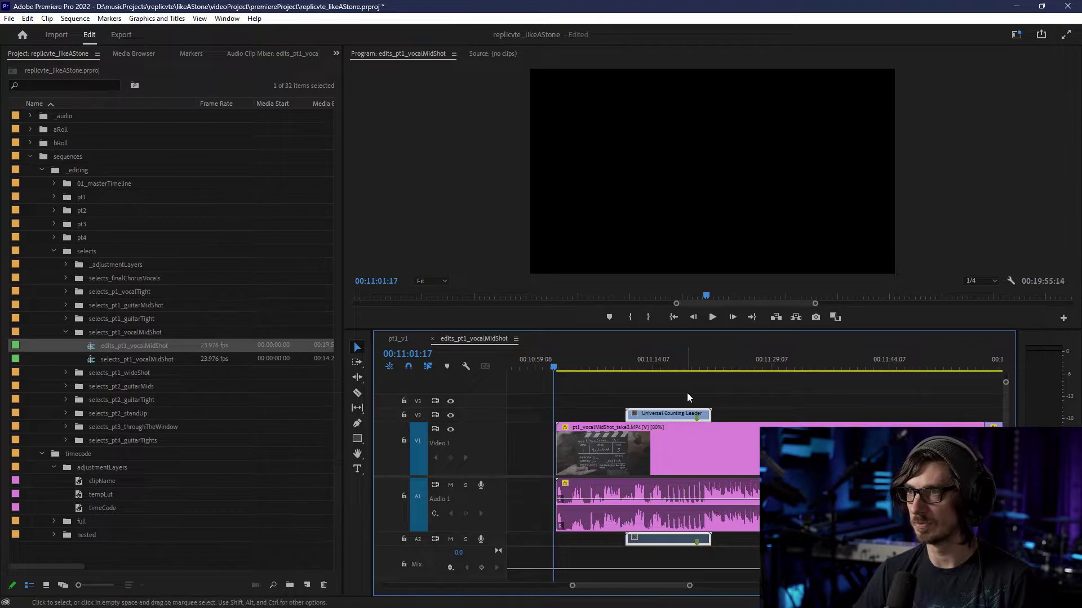
# - Play the take 3 count-in and align the leader's marker with the audio beat at 00:11:18:06
pyautogui.click(690, 362)
pyautogui.scroll(6, 695, 415)
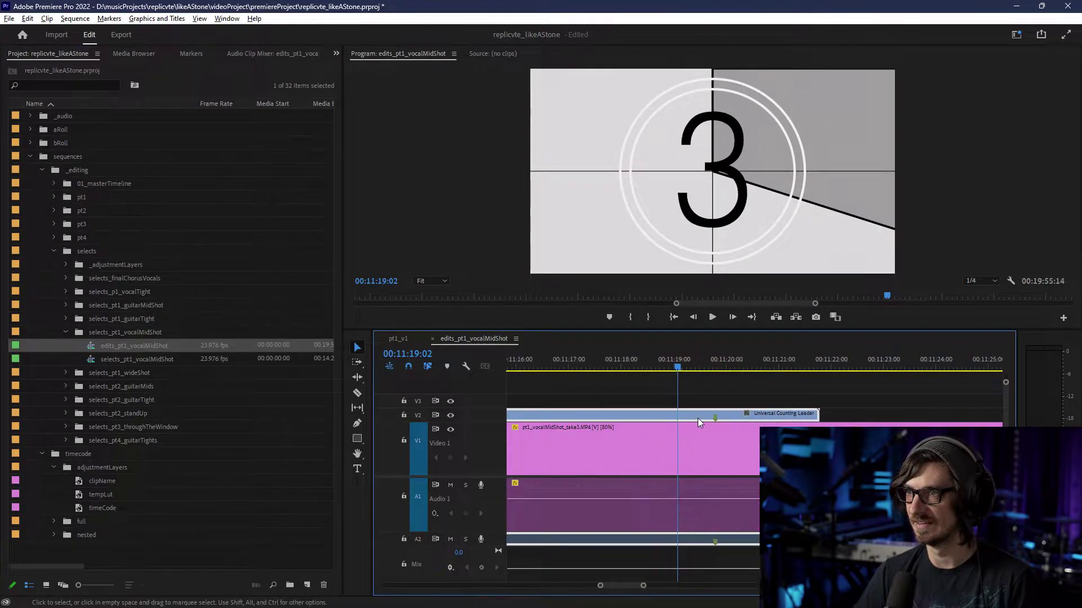
pyautogui.click(613, 365)
pyautogui.press('space')
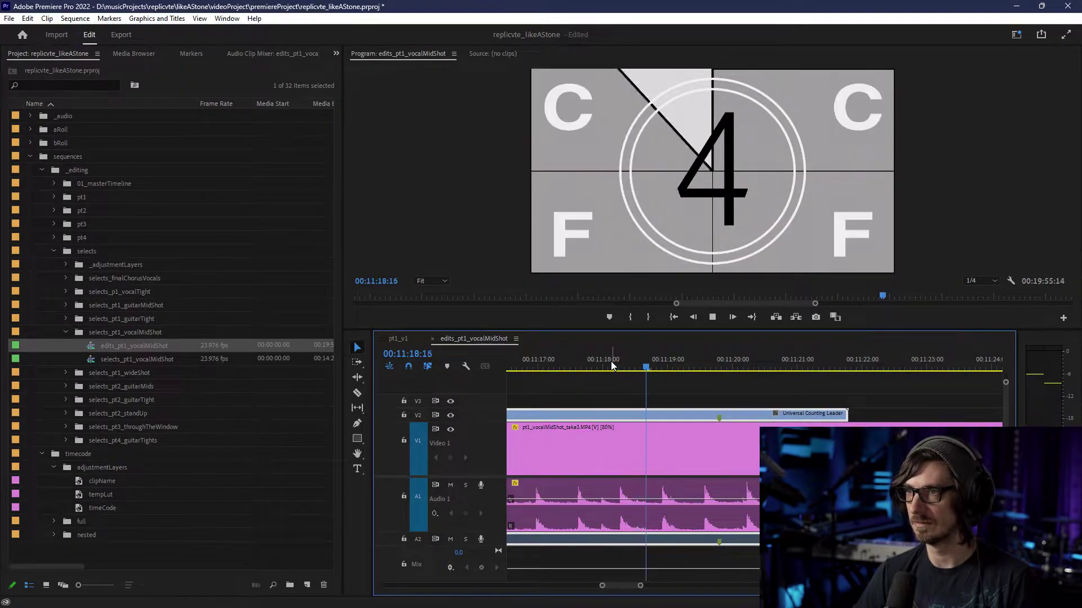
pyautogui.click(620, 358)
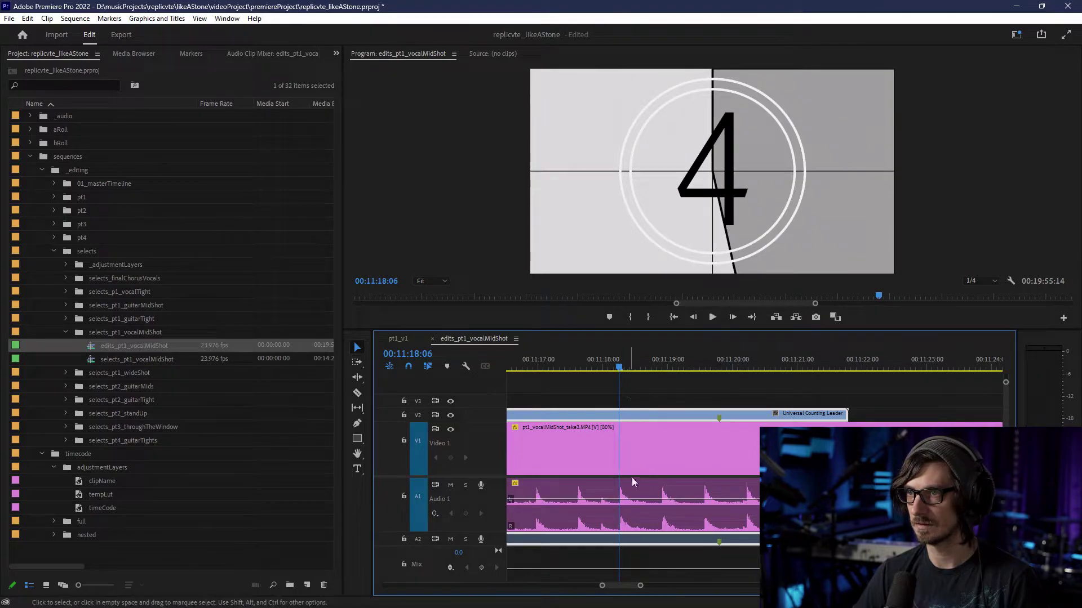
pyautogui.moveTo(659, 419)
pyautogui.mouseDown()
pyautogui.moveTo(599, 420)
pyautogui.moveTo(621, 414)
pyautogui.mouseUp()
pyautogui.scroll(4, 624, 437)
# - Trim the start of the first take 3 clip to the playhead at 00:11:18:06, removing the slate
pyautogui.press('-')
pyautogui.press('-')
pyautogui.press('-')
pyautogui.press('-')
pyautogui.press('-')
pyautogui.press('-')
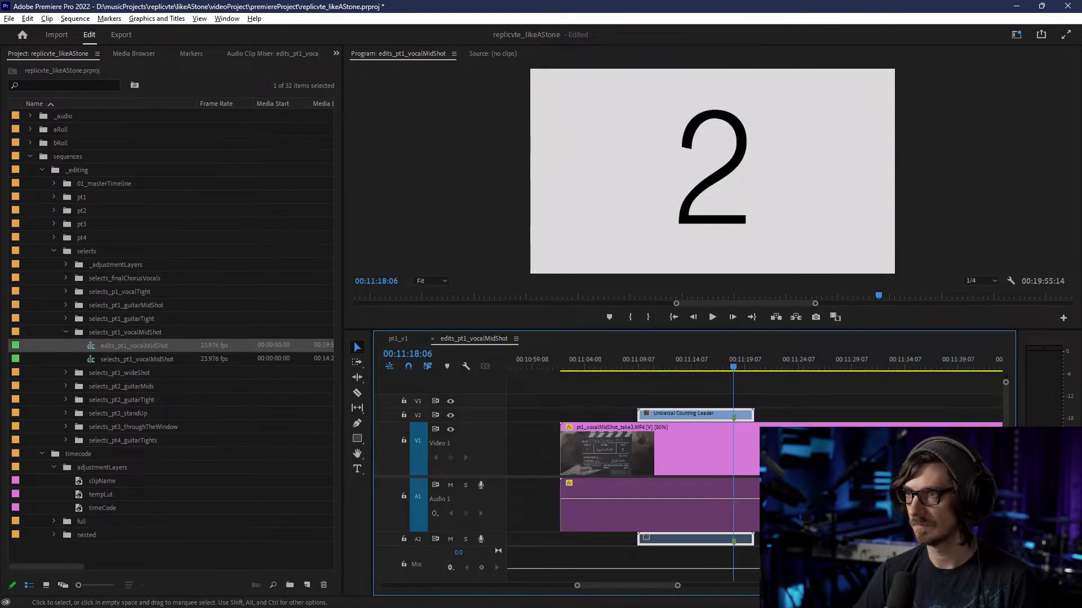
pyautogui.moveTo(678, 448); pyautogui.dragTo(749, 452)
# - Unlink the take 3 clips' audio from their video, placing the clip audio on A2 and the leader audio on A1
pyautogui.scroll(-4, 754, 489)
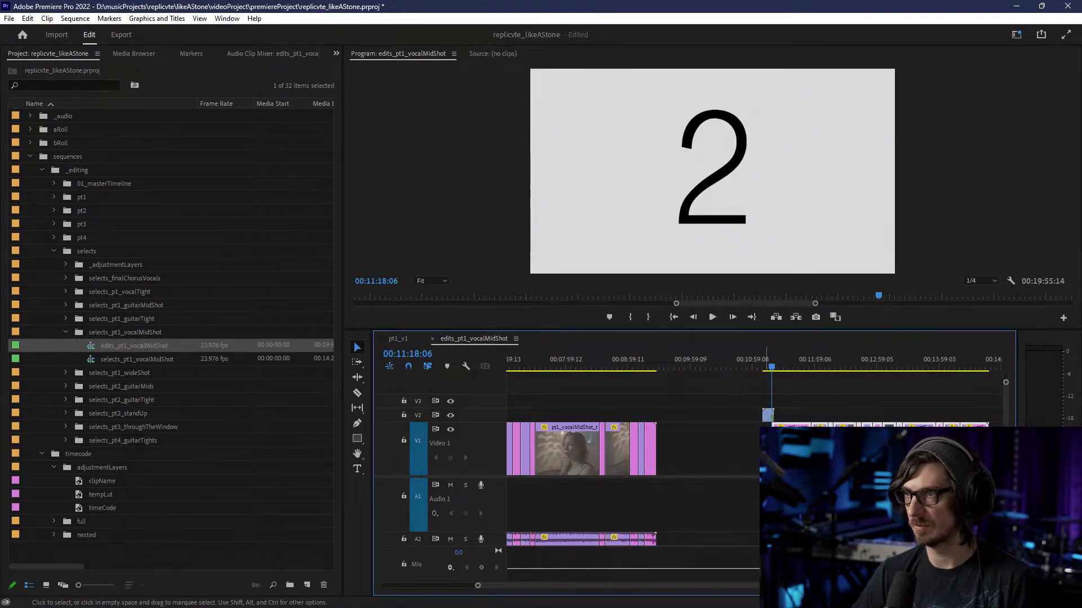
pyautogui.rightClick(792, 445)
pyautogui.click(829, 224)
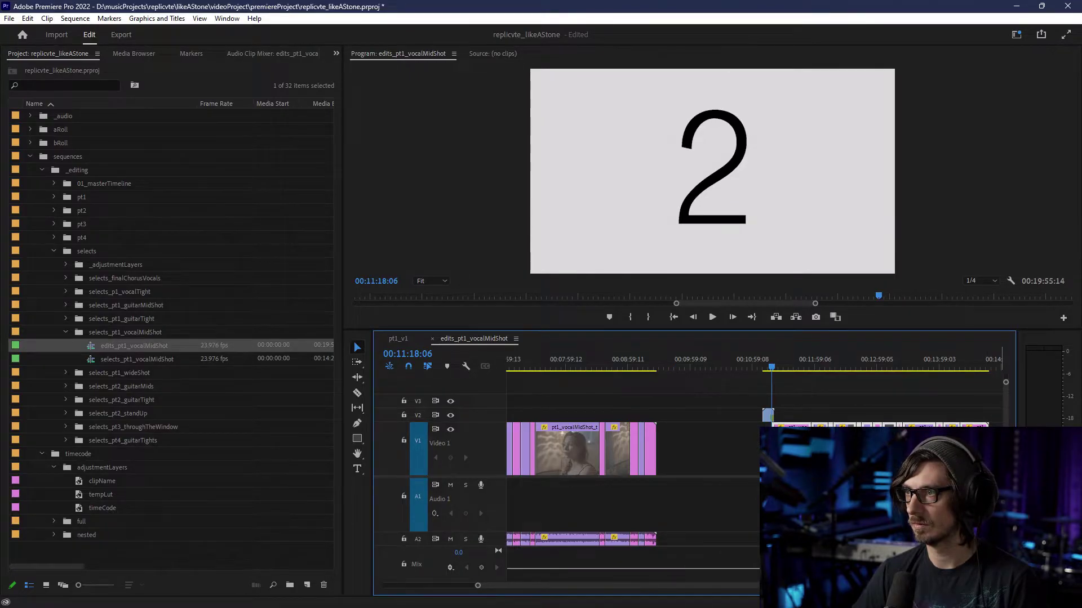
pyautogui.moveTo(794, 445); pyautogui.dragTo(794, 445)
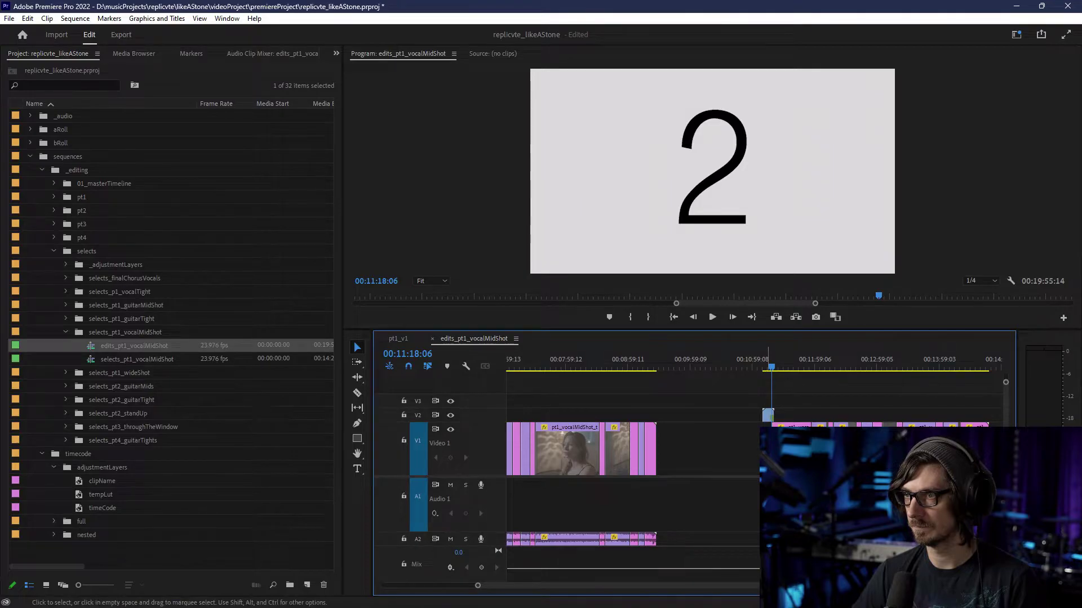
pyautogui.moveTo(769, 415); pyautogui.dragTo(769, 415)
pyautogui.click(772, 415)
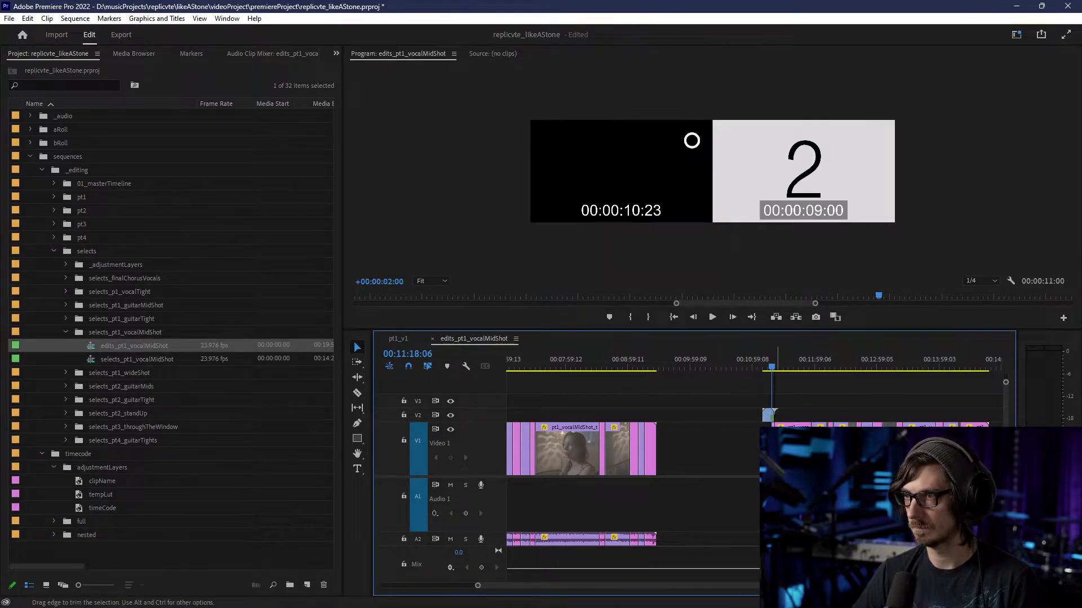
# - Trim the first take 3 clip's video to start at the leader's end, and lower the leader video onto V1
pyautogui.scroll(5, 793, 445)
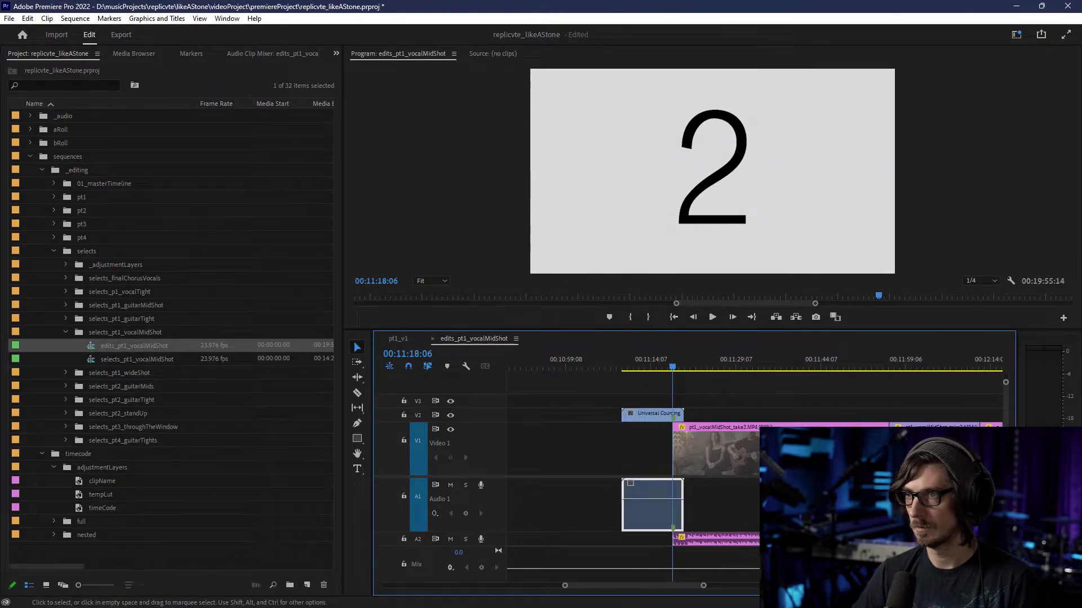
pyautogui.moveTo(676, 446); pyautogui.dragTo(684, 465)
pyautogui.scroll(-6, 702, 467)
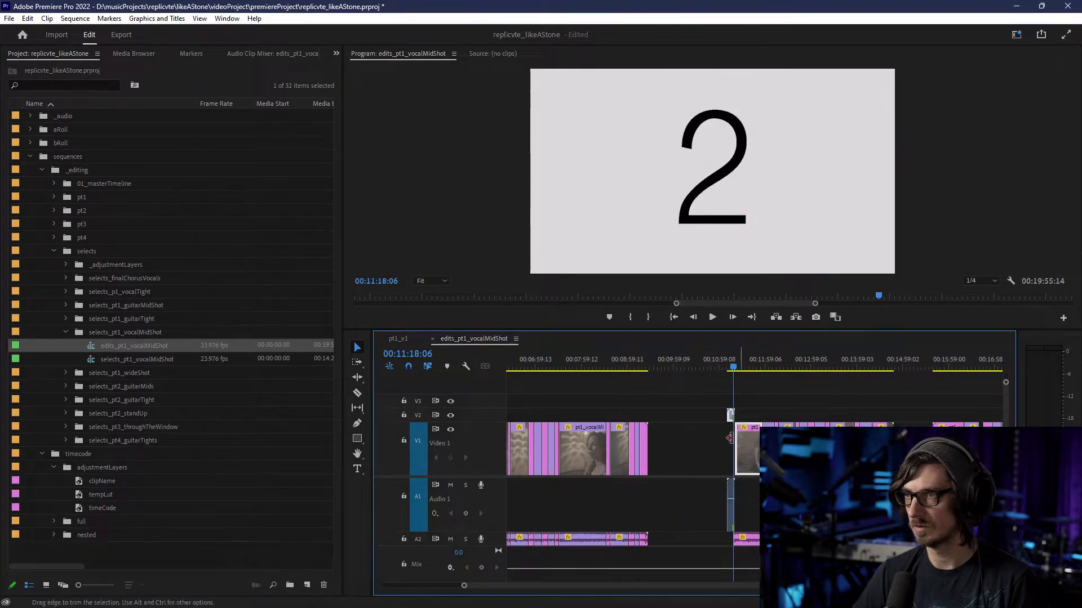
pyautogui.press('=')
pyautogui.press('=')
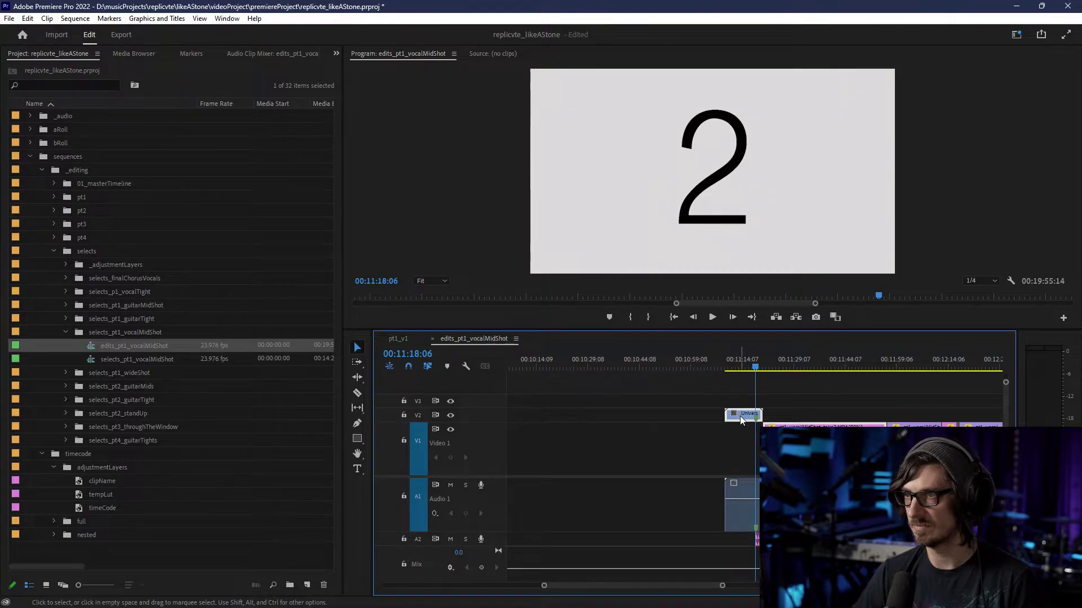
pyautogui.moveTo(740, 417); pyautogui.dragTo(744, 448)
# - Copy the leader and the take 3 video clips, and place the pt1_v1 sequence's playhead at 00:00:04:05
pyautogui.scroll(-6, 723, 487)
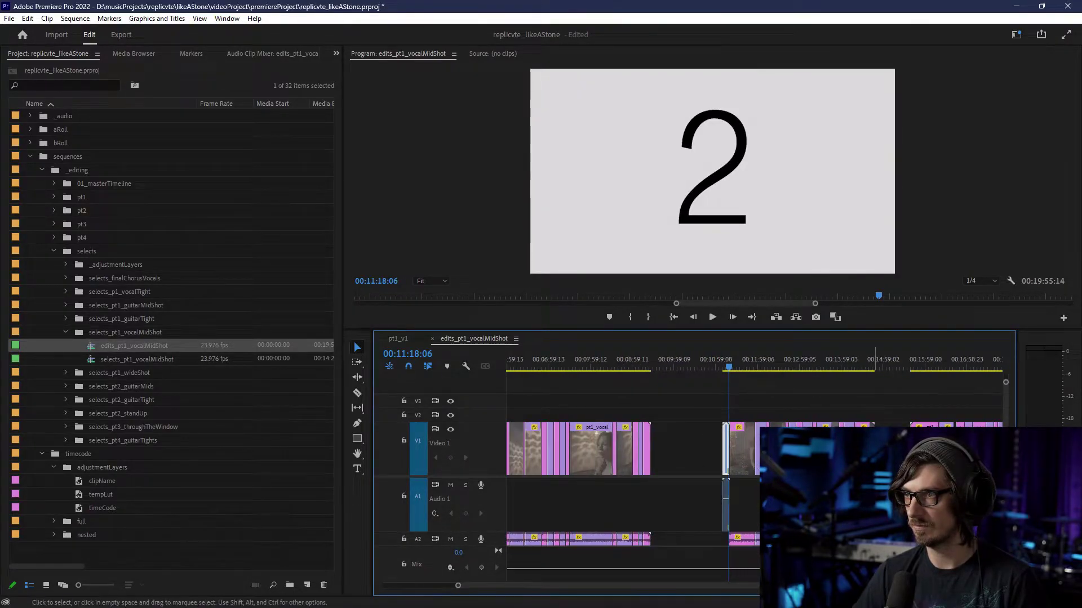
pyautogui.moveTo(888, 451); pyautogui.dragTo(700, 510)
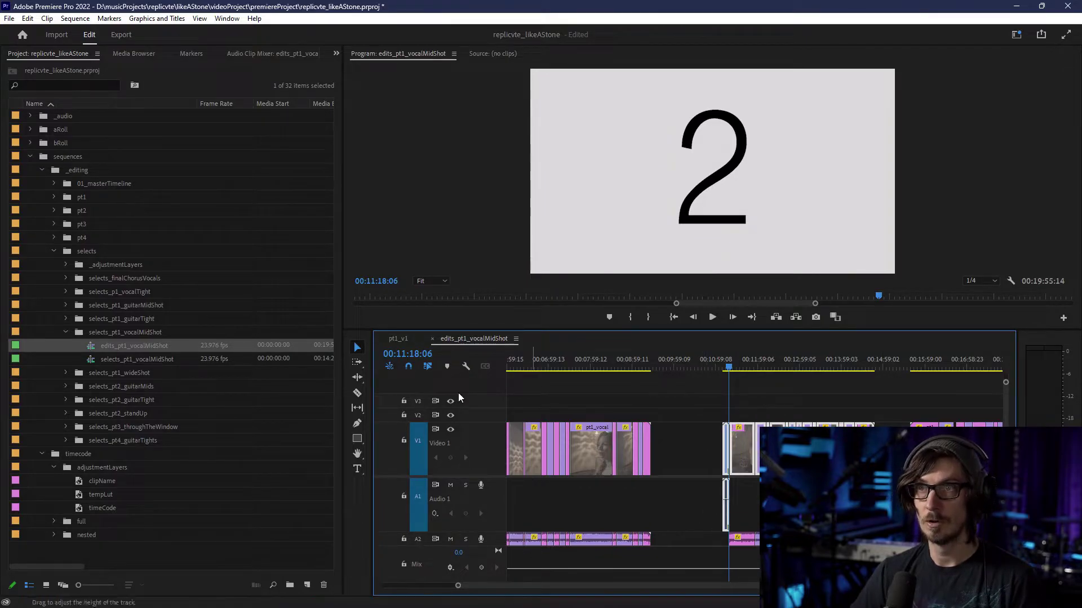
pyautogui.click(404, 339)
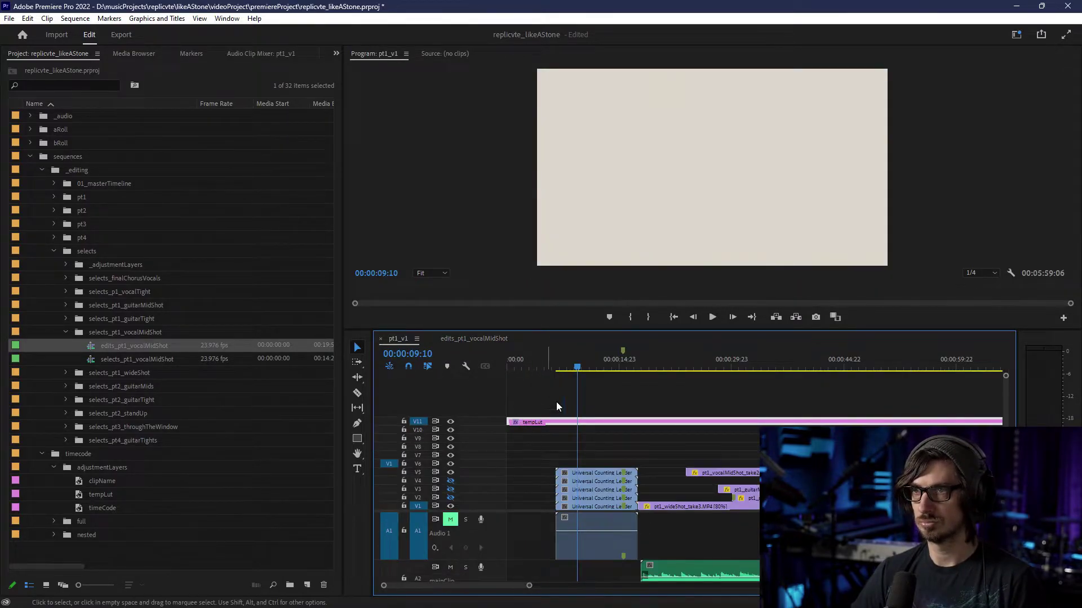
pyautogui.click(538, 360)
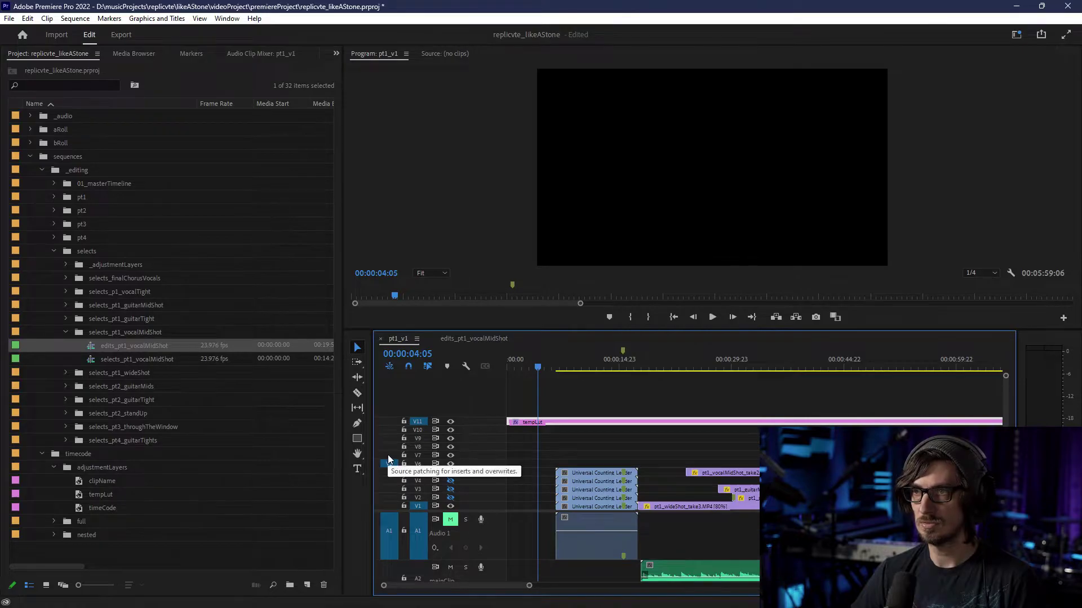
pyautogui.hotkey('ctrl', 'v')
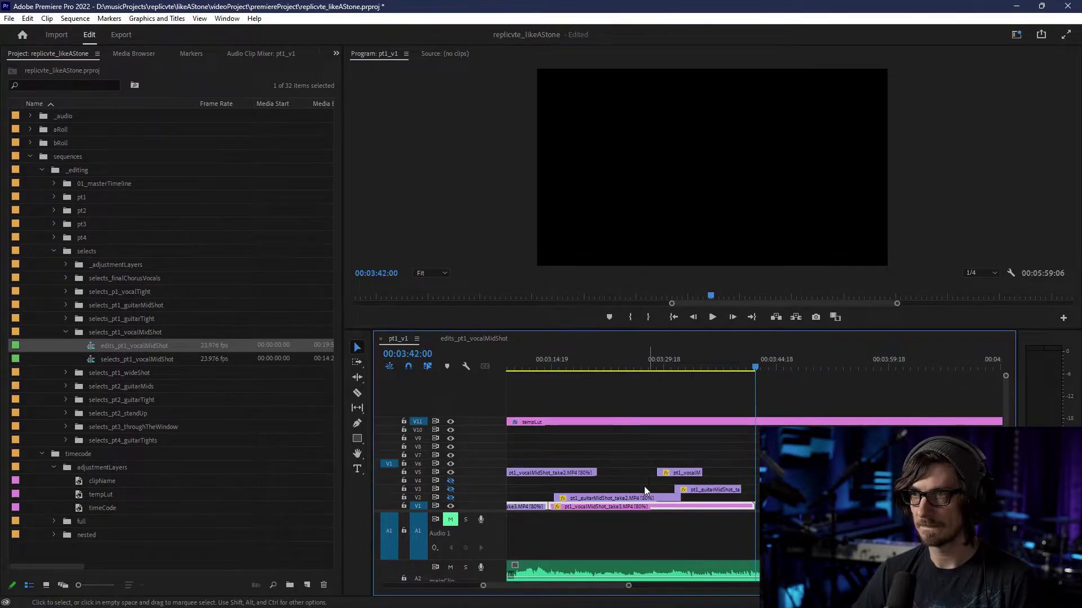
pyautogui.moveTo(590, 584); pyautogui.dragTo(445, 587)
pyautogui.hotkey('ctrl', 'z')
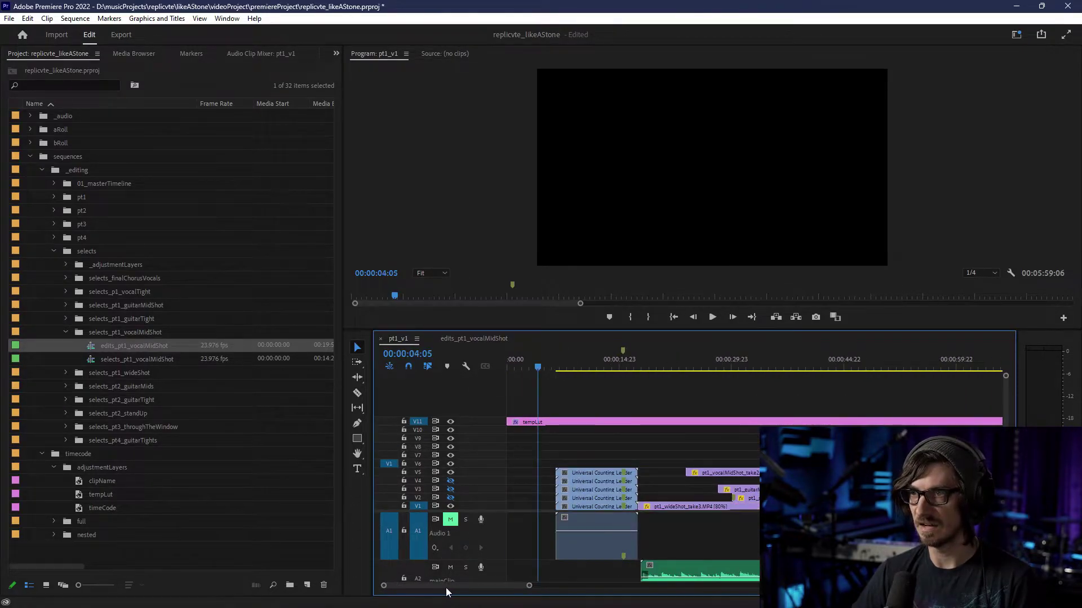
# - Target only video track V6 and paste the copied leader and take 3 clips onto it at 00:00:04:05
pyautogui.click(418, 464)
pyautogui.hotkey('ctrl', 'v')
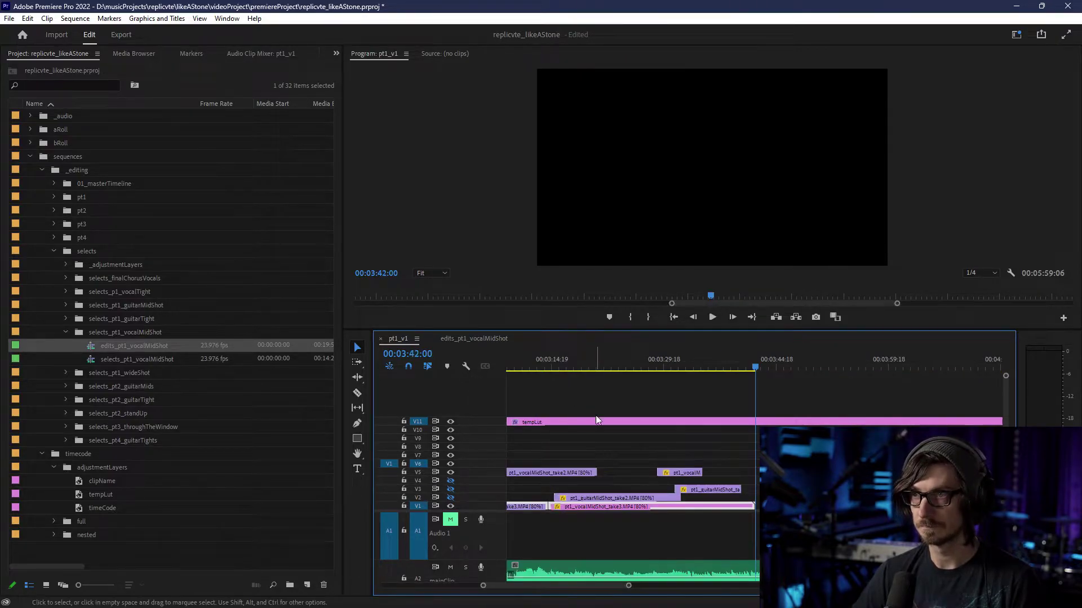
pyautogui.hotkey('ctrl', 'z')
pyautogui.scroll(5, 594, 467)
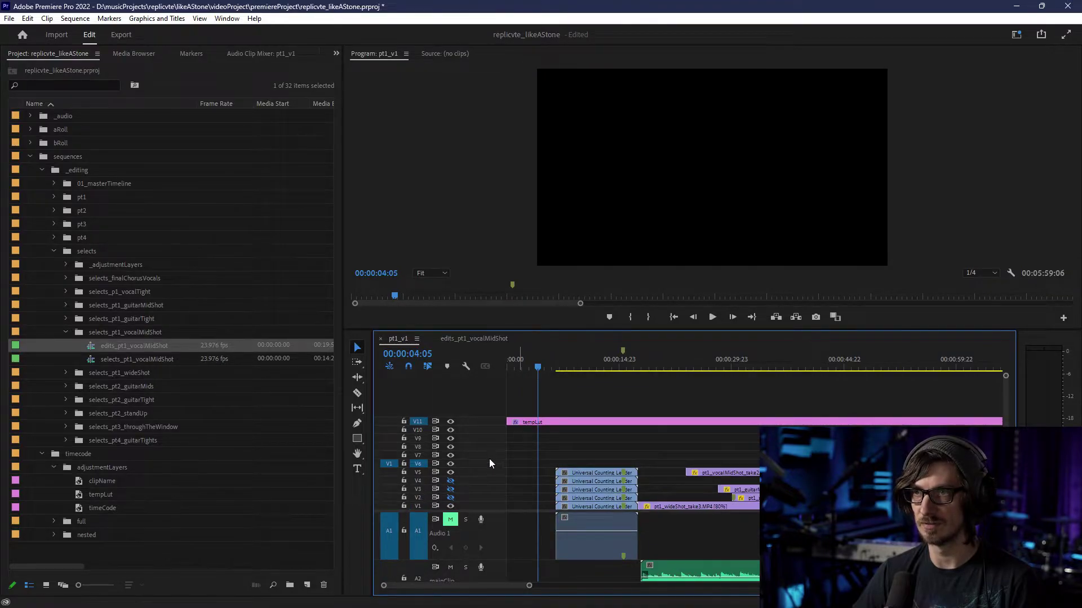
pyautogui.hotkey('ctrl', 'v')
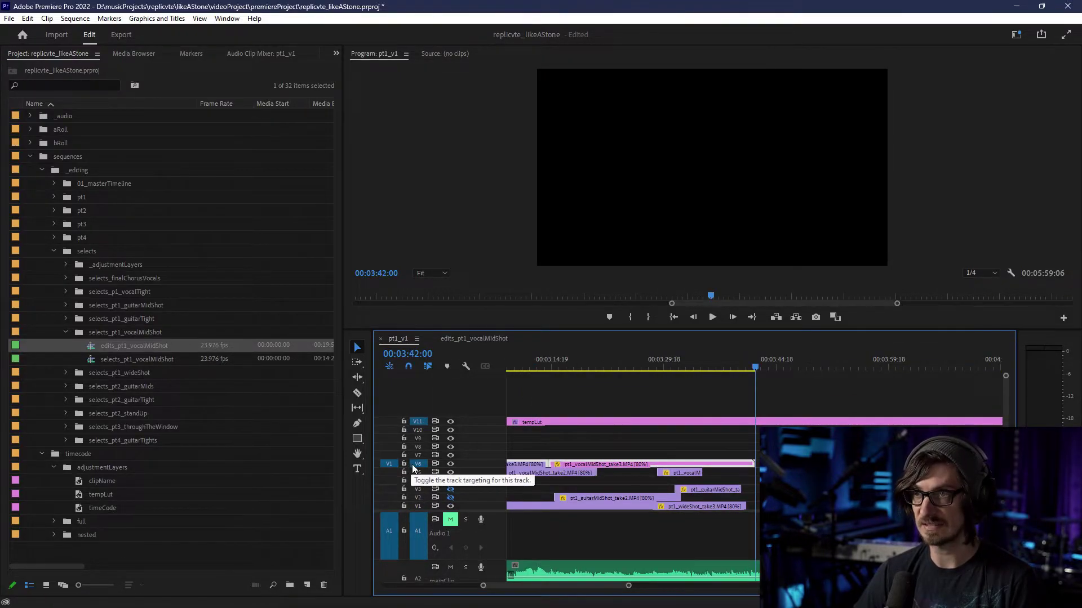
pyautogui.press('Up')
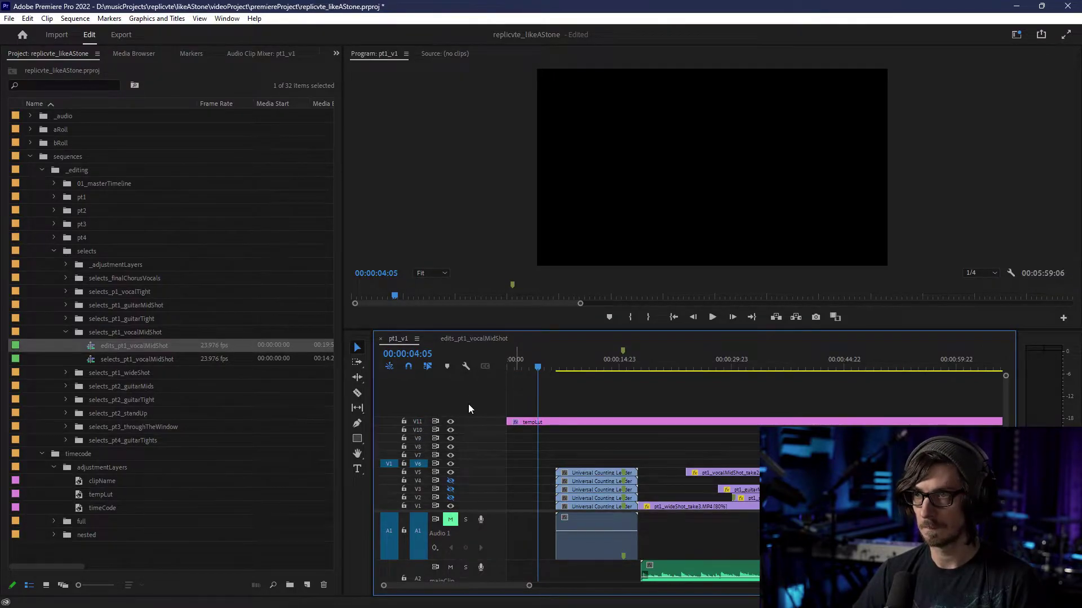
pyautogui.press('Down')
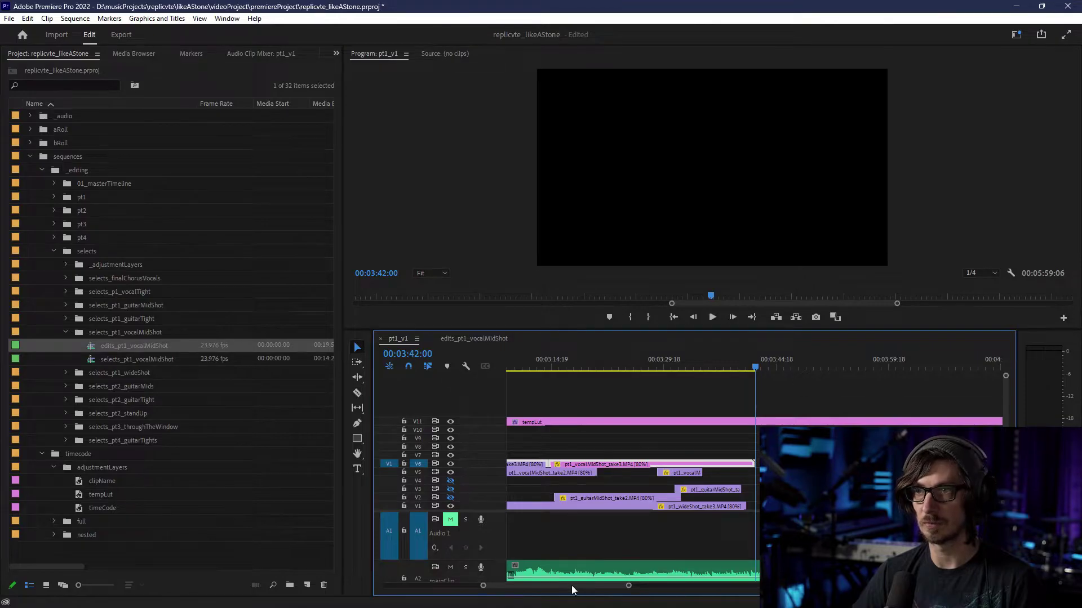
# - Shift the pasted leader and take 3 clips on V6 to line up with the Universal Counting Leaders on the tracks below
pyautogui.moveTo(573, 590); pyautogui.dragTo(422, 586)
pyautogui.moveTo(557, 466); pyautogui.dragTo(573, 465)
pyautogui.scroll(3, 644, 380)
pyautogui.scroll(2, 644, 385)
pyautogui.scroll(-2, 629, 386)
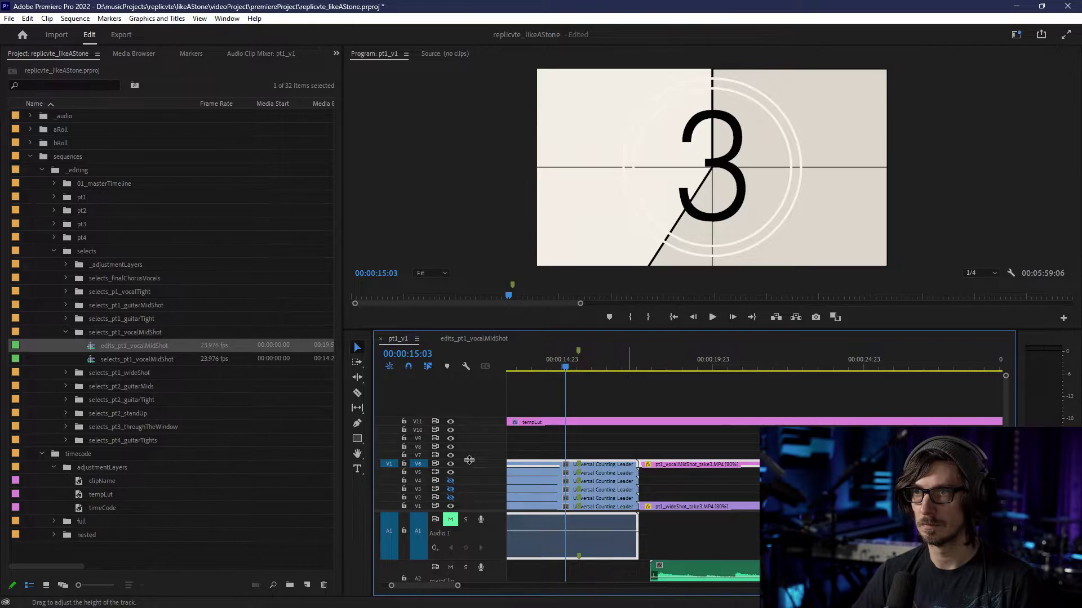
# - Increase the height of track V6 to show the take 3 clip thumbnails
pyautogui.moveTo(469, 461); pyautogui.dragTo(476, 427)
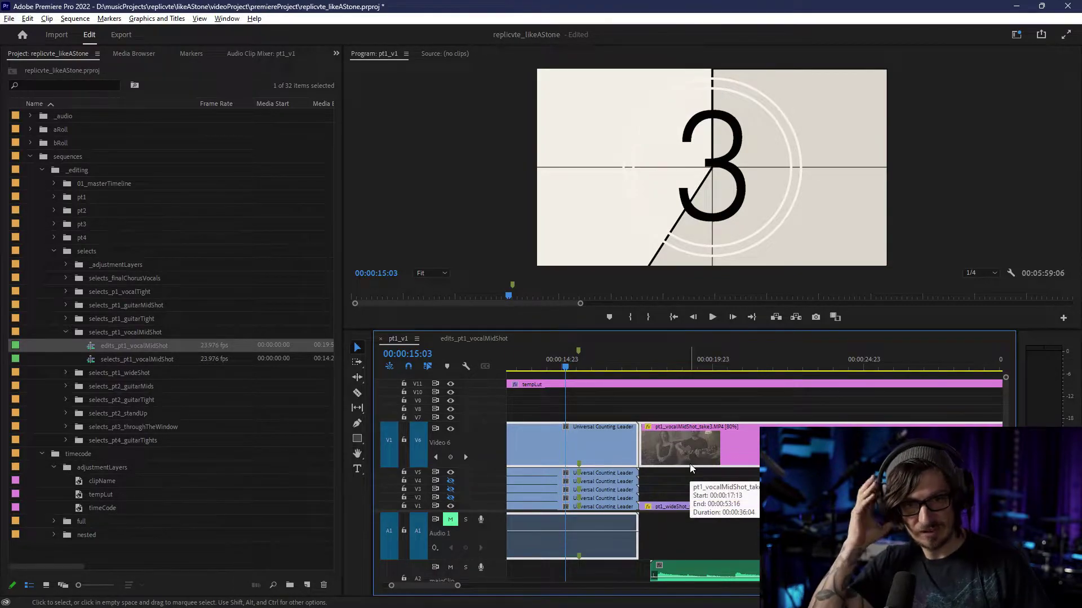
pyautogui.scroll(-4, 684, 462)
pyautogui.scroll(-3, 685, 486)
pyautogui.scroll(-2, 607, 451)
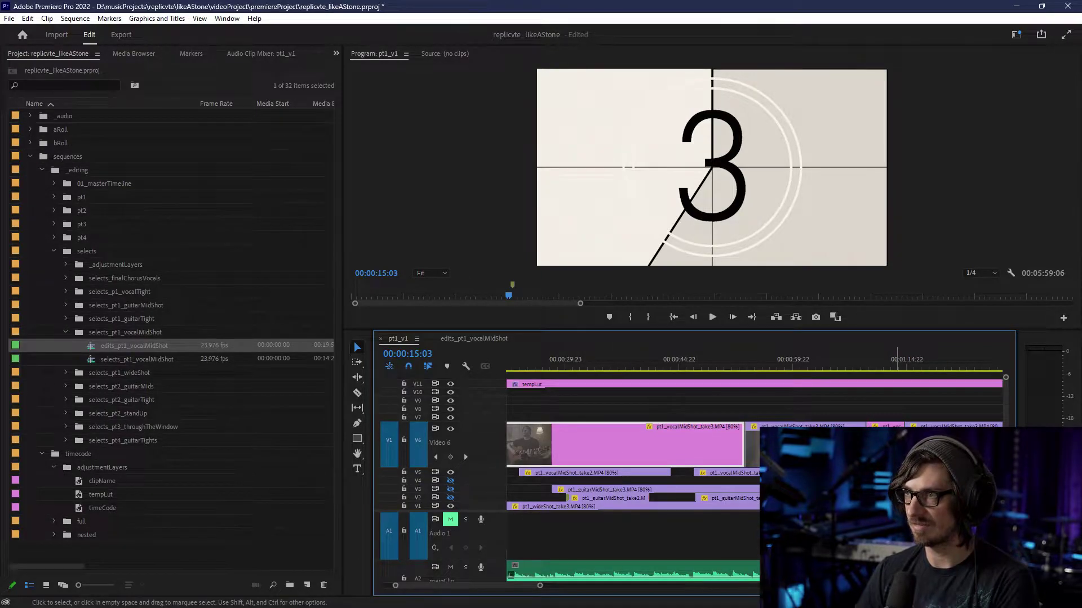
# - Examine how the take 3 clips on V6 sit against the lower tracks along the whole pt1_v1 timeline
pyautogui.scroll(-8, 631, 451)
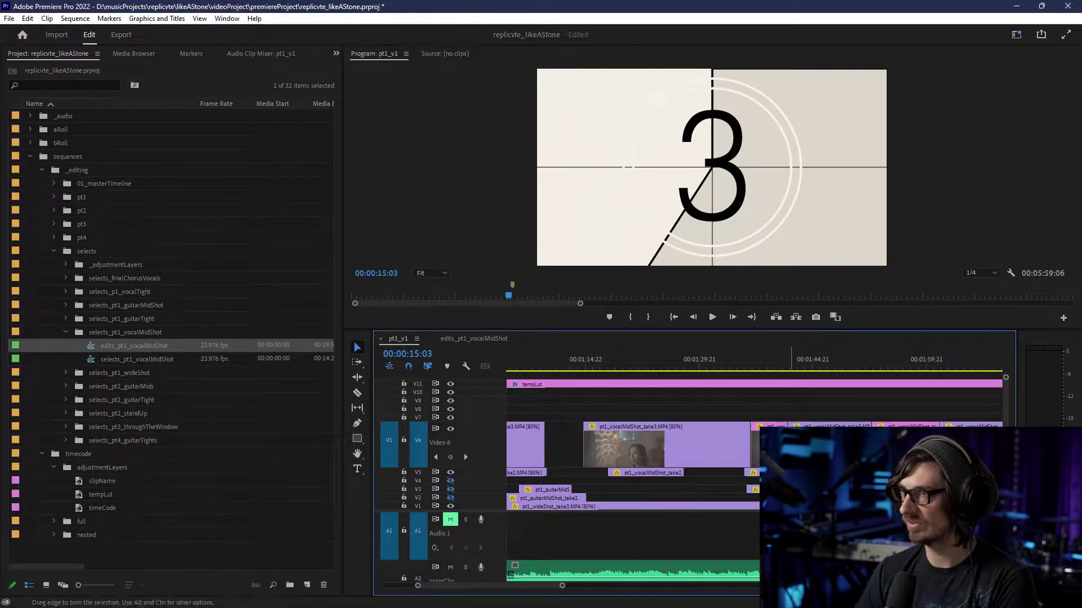
pyautogui.scroll(-12, 631, 451)
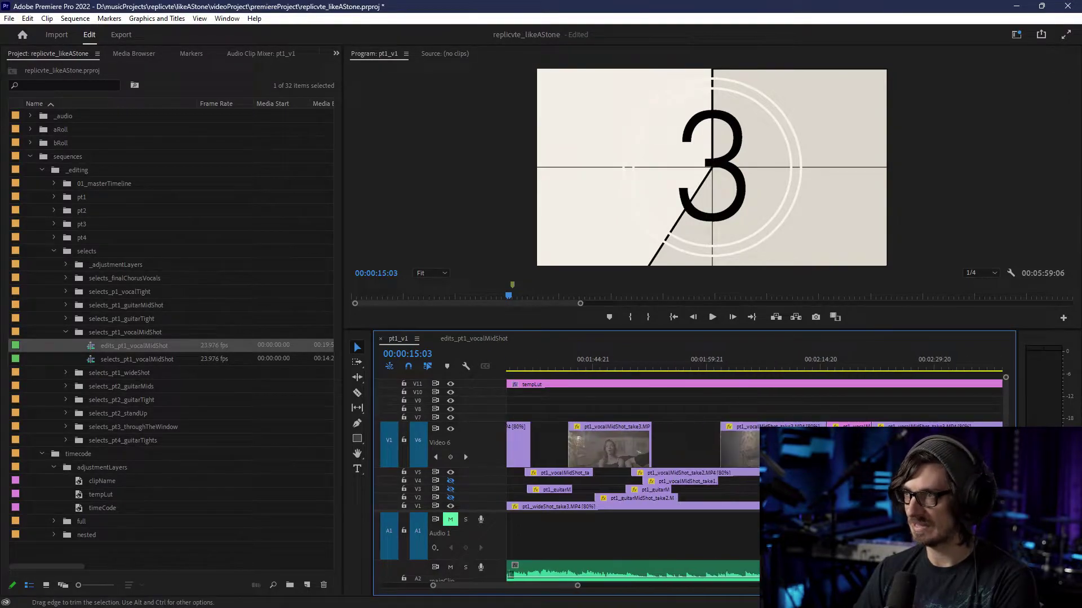
pyautogui.scroll(-3, 753, 458)
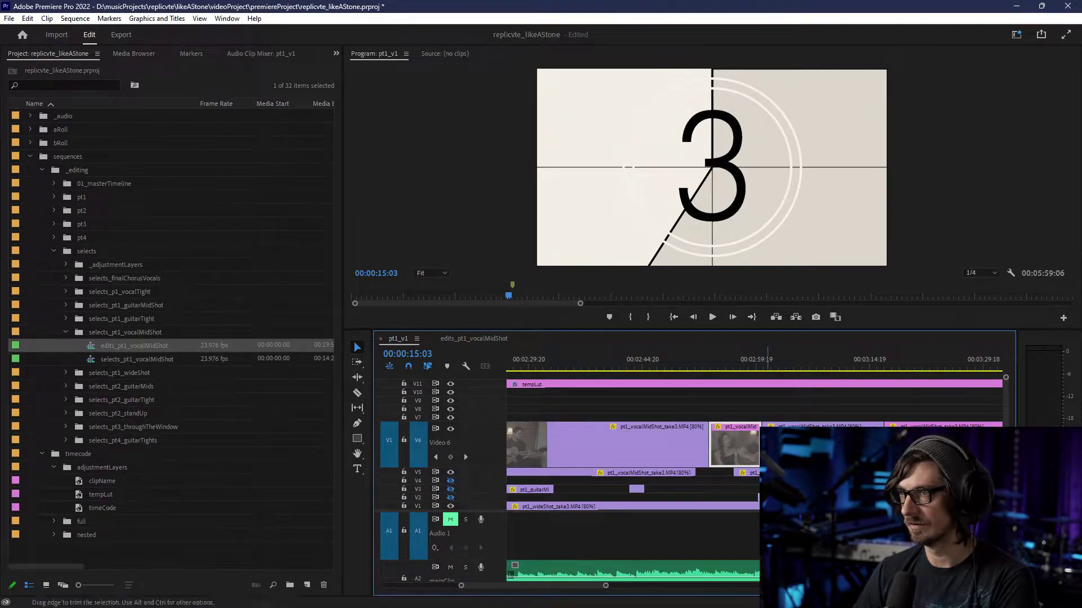
pyautogui.scroll(-10, 631, 450)
pyautogui.scroll(-5, 630, 450)
pyautogui.scroll(6, 631, 450)
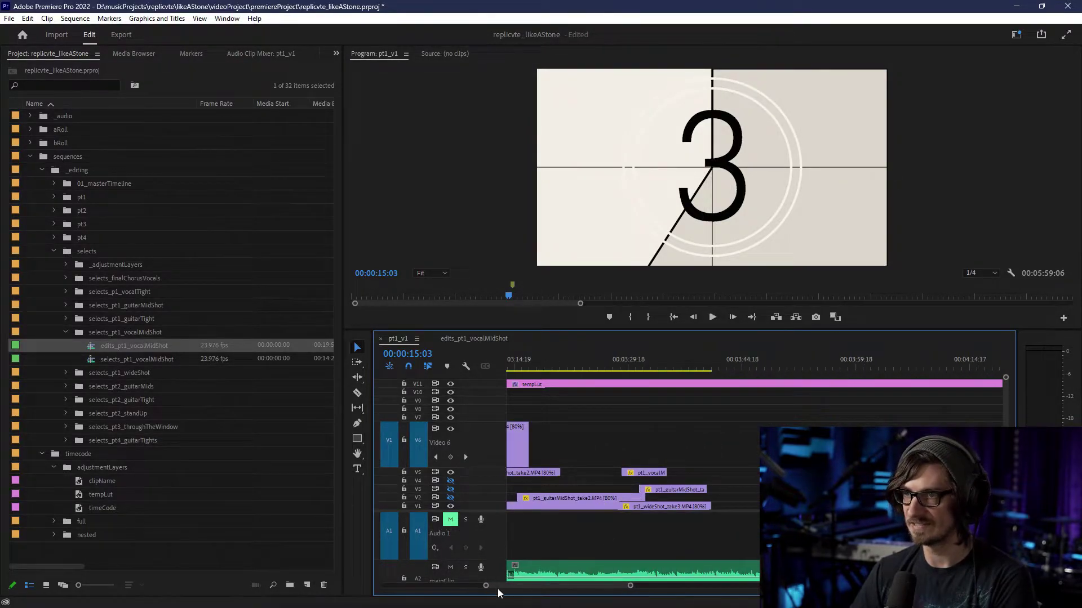
pyautogui.moveTo(516, 583); pyautogui.dragTo(438, 583)
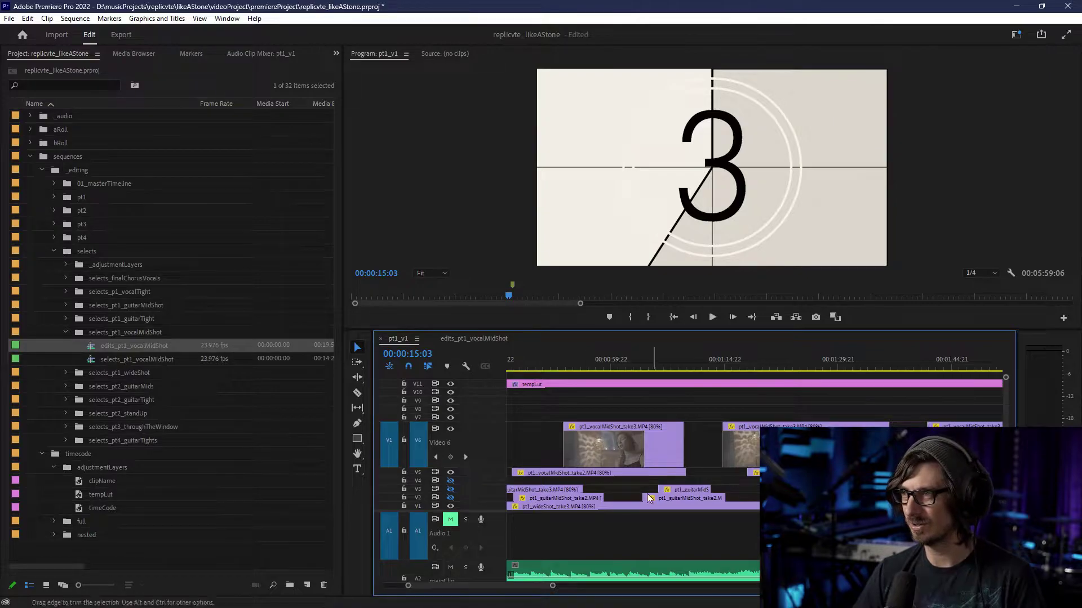
pyautogui.scroll(5, 563, 473)
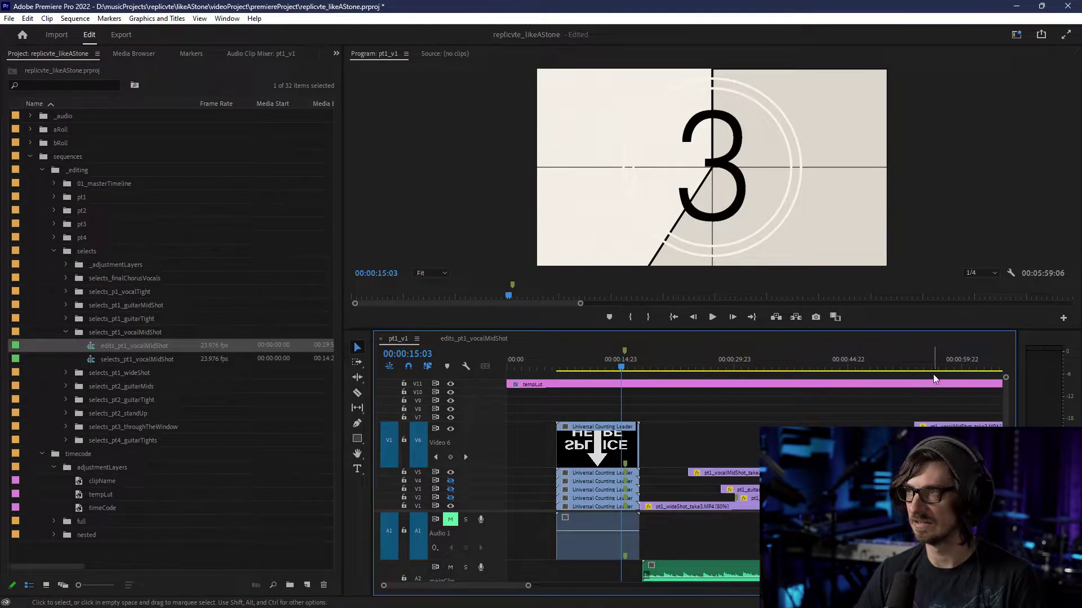
# - Hide video track V5 and play back the take 3 clips on V6 in sections from 00:00:53:20 to check their sync
pyautogui.click(450, 472)
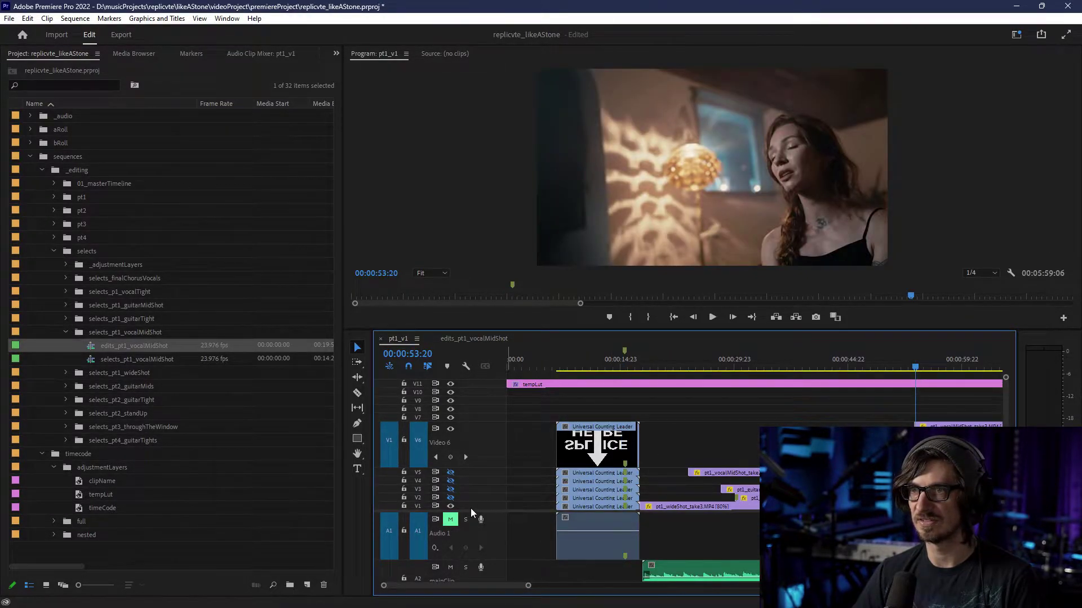
pyautogui.press('space')
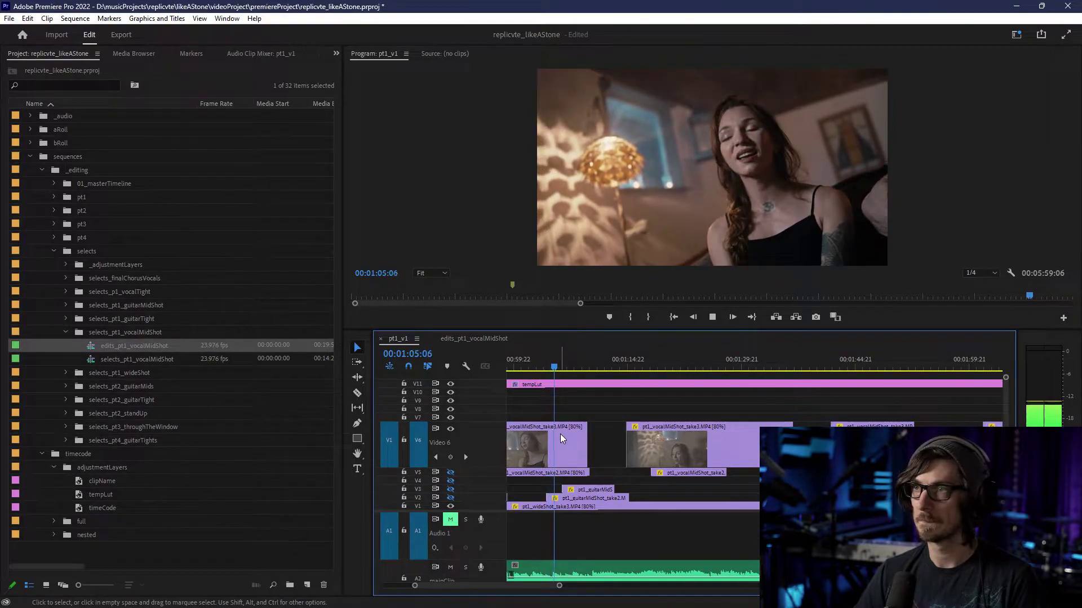
pyautogui.click(629, 364)
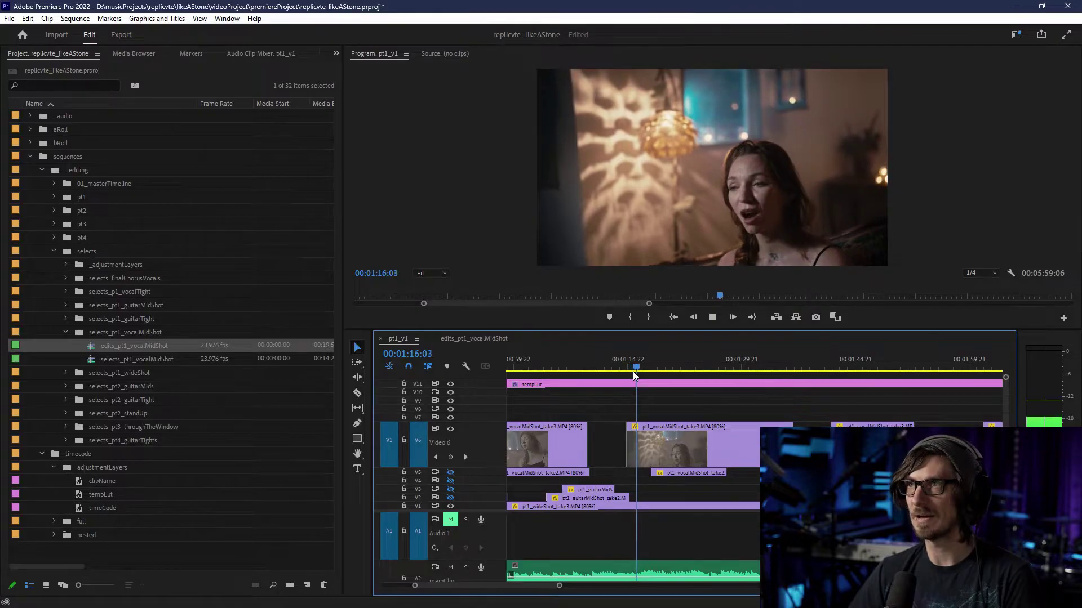
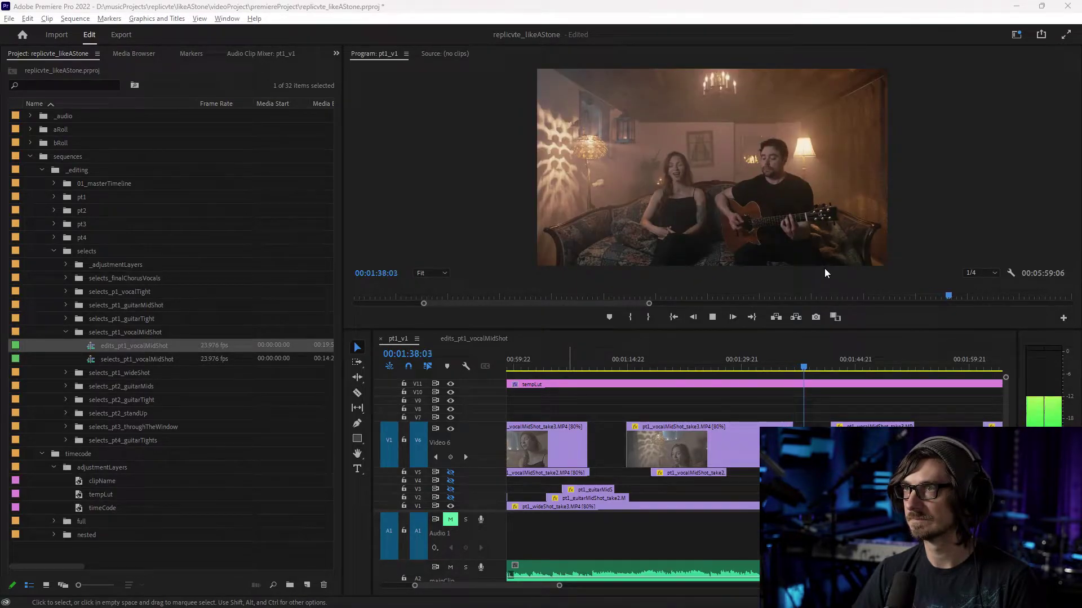
pyautogui.click(798, 365)
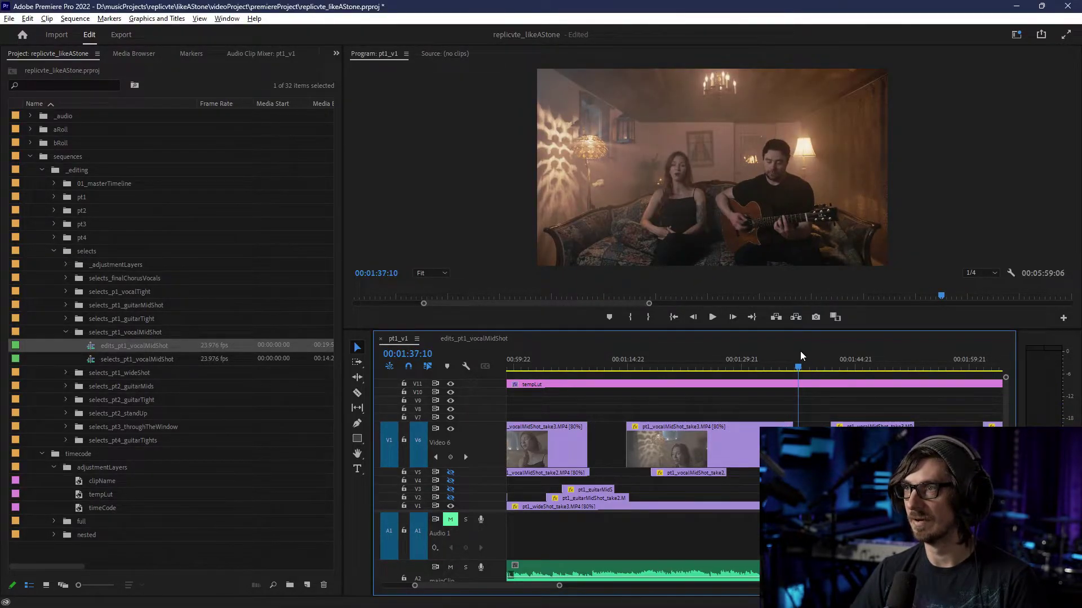
pyautogui.click(778, 364)
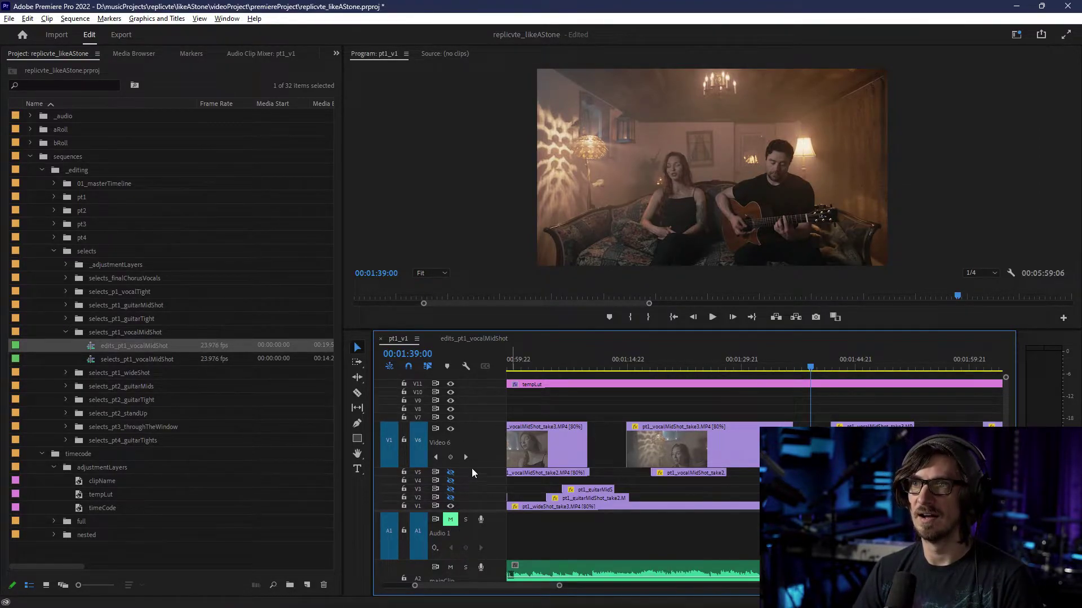
# - Rename video track V6 to vocalMidShot_3 and collapse the track to its minimum height
pyautogui.moveTo(478, 468)
pyautogui.mouseDown()
pyautogui.moveTo(486, 437)
pyautogui.moveTo(489, 469)
pyautogui.mouseUp()
pyautogui.rightClick(479, 441)
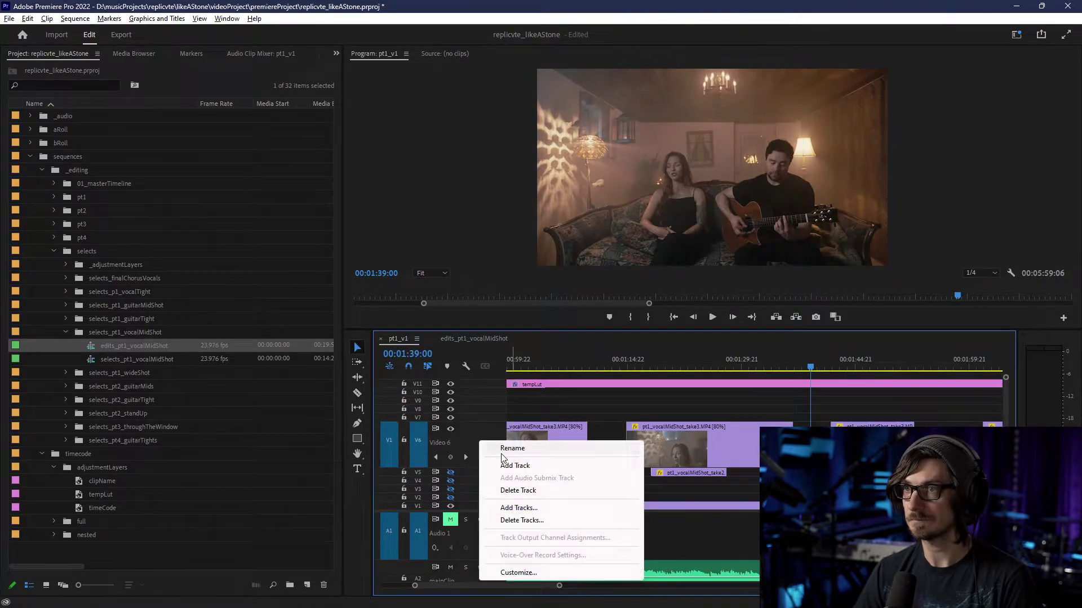
pyautogui.click(502, 451)
pyautogui.write('vocalMidShot_3')
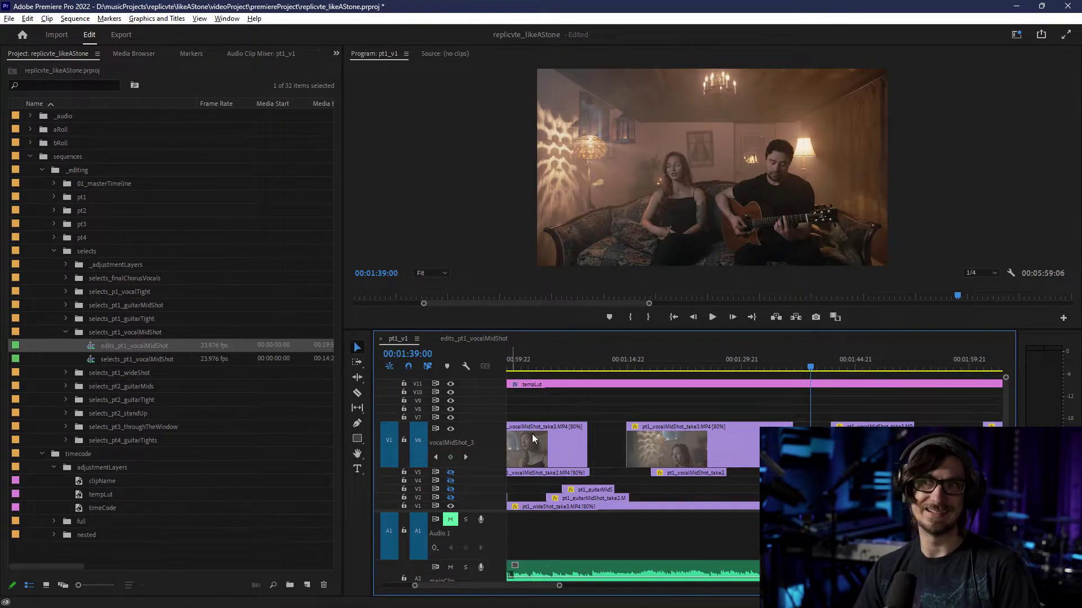
pyautogui.moveTo(489, 421); pyautogui.dragTo(486, 493)
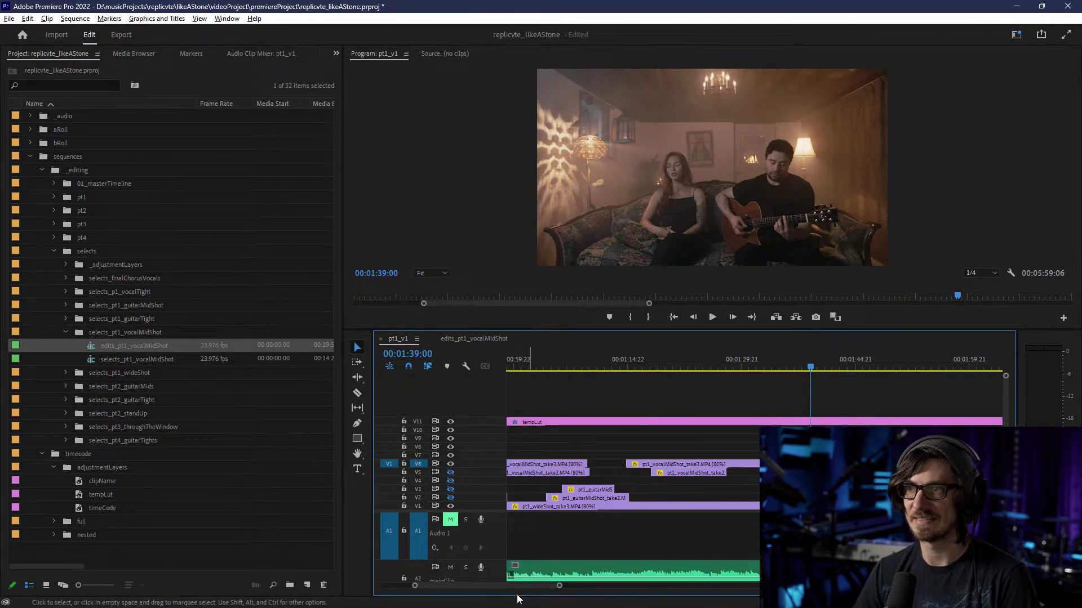
# - In the edits_pt1_vocalMidShot sequence, duplicate the take 3 Universal Counting Leader into the gap before the take 4 clips
pyautogui.moveTo(501, 586); pyautogui.dragTo(461, 588)
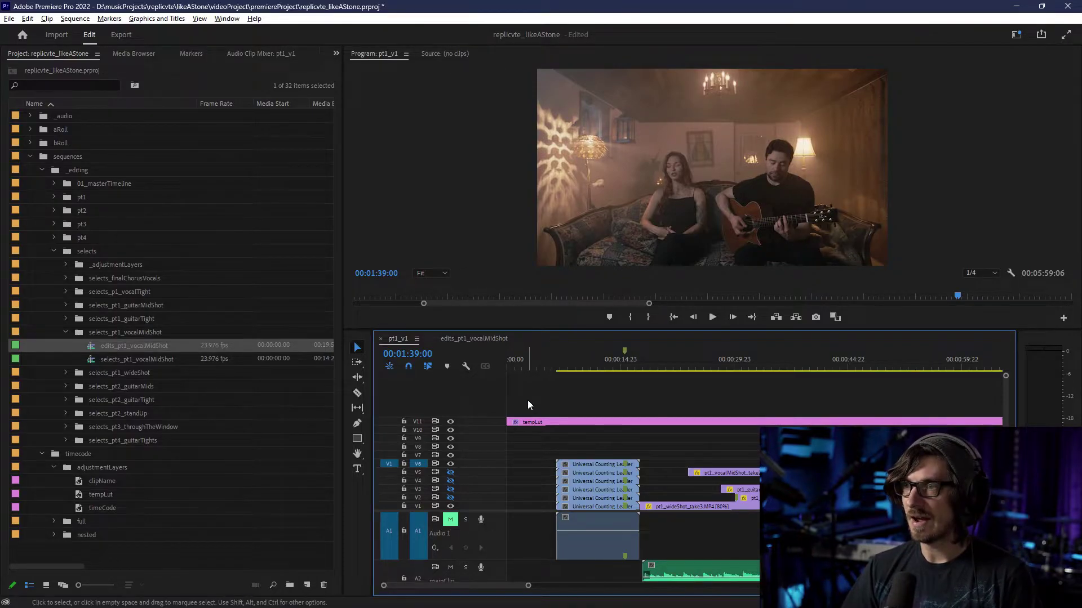
pyautogui.moveTo(504, 585); pyautogui.dragTo(523, 570)
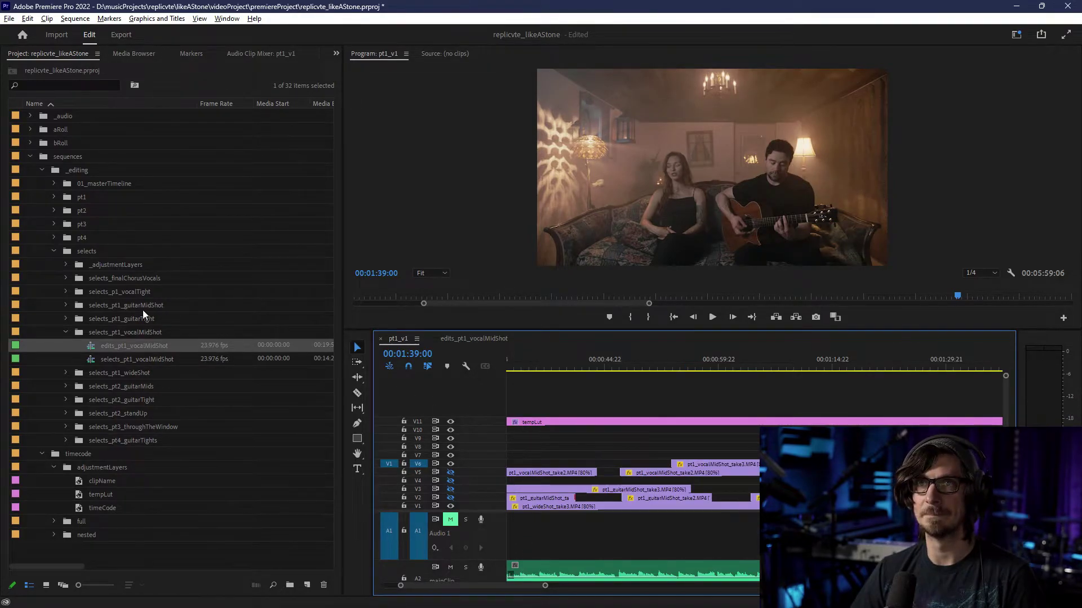
pyautogui.click(456, 338)
pyautogui.scroll(2, 662, 435)
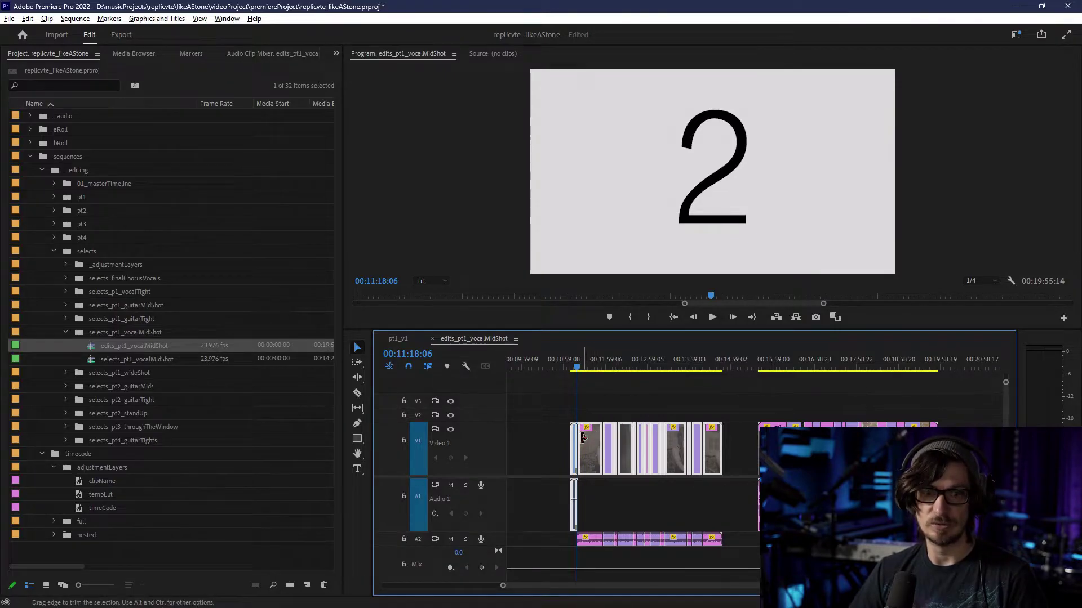
pyautogui.click(561, 450)
pyautogui.click(573, 450)
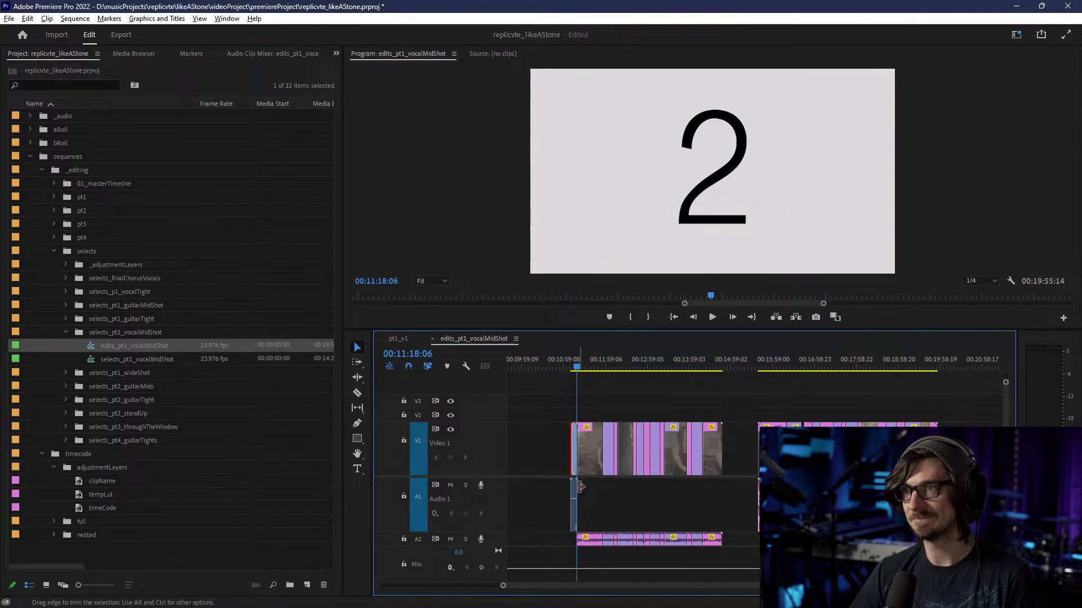
pyautogui.scroll(3, 578, 505)
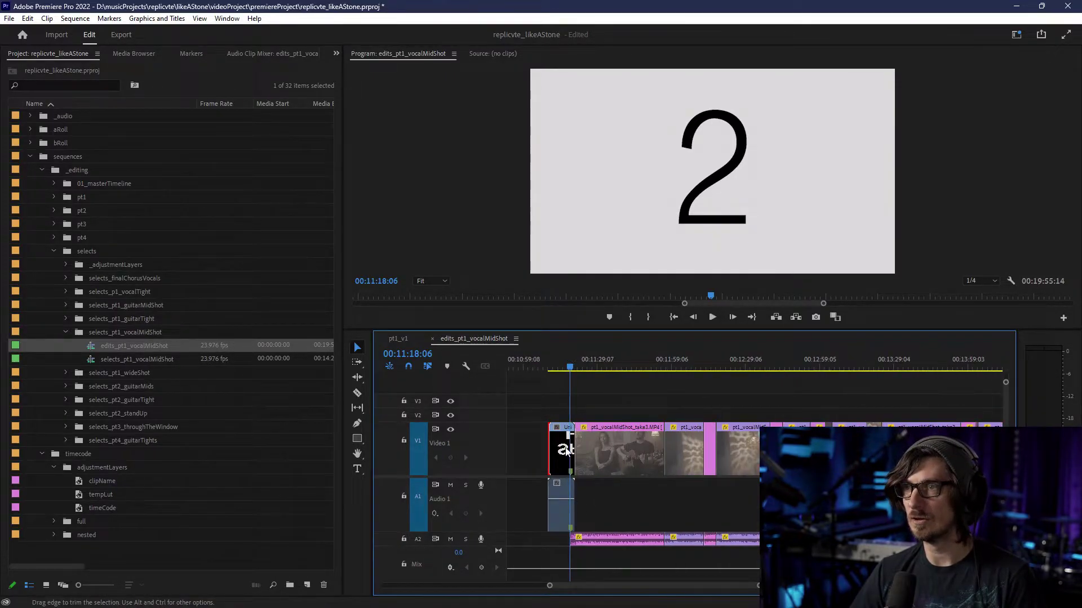
pyautogui.click(555, 517)
pyautogui.press('-')
pyautogui.keyDown('alt'); pyautogui.moveTo(608, 446); pyautogui.dragTo(962, 451); pyautogui.keyUp('alt')
pyautogui.scroll(-3, 961, 451)
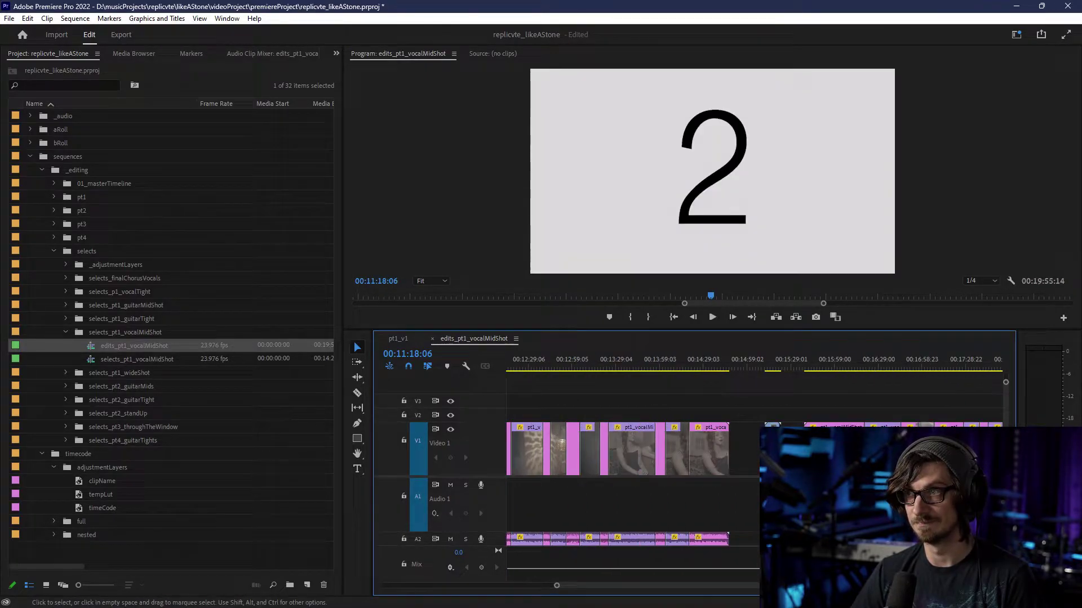
# - Unlink the take 4 clips' audio from their video and move the audio from A1 down to A2
pyautogui.scroll(-6, 637, 450)
pyautogui.moveTo(943, 450); pyautogui.dragTo(791, 451)
pyautogui.moveTo(958, 451); pyautogui.dragTo(586, 507)
pyautogui.rightClick(586, 507)
pyautogui.click(629, 223)
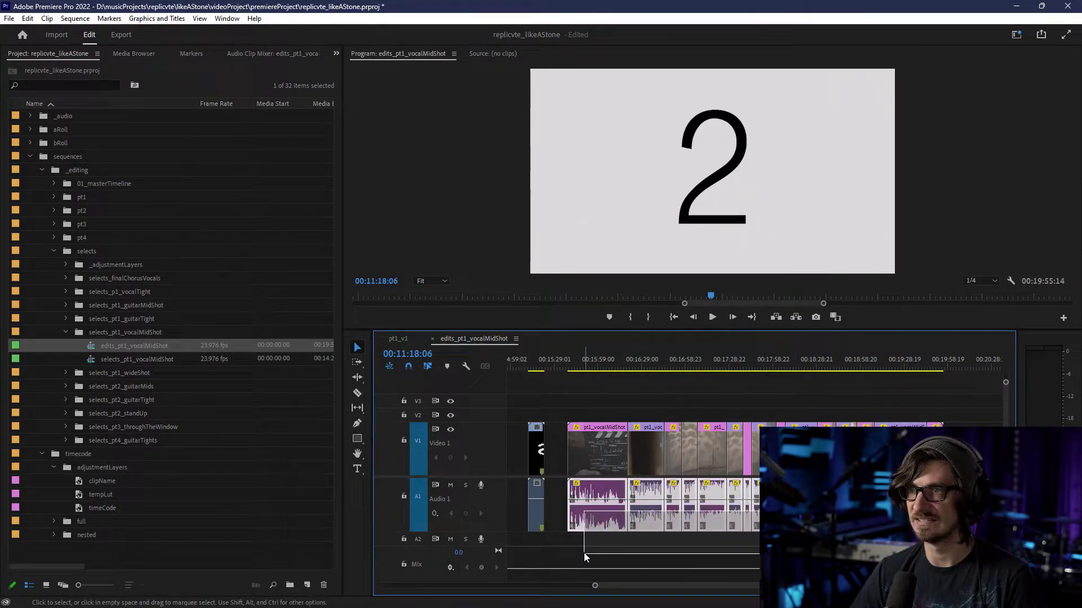
pyautogui.moveTo(596, 520); pyautogui.dragTo(596, 544)
# - Move the copied counting leader over the take 4 footage to start at about 00:16:14:00, and place the playhead at 00:16:21:11
pyautogui.moveTo(513, 430); pyautogui.dragTo(545, 494)
pyautogui.scroll(3, 556, 462)
pyautogui.scroll(3, 547, 455)
pyautogui.moveTo(583, 446); pyautogui.dragTo(911, 445)
pyautogui.click(923, 363)
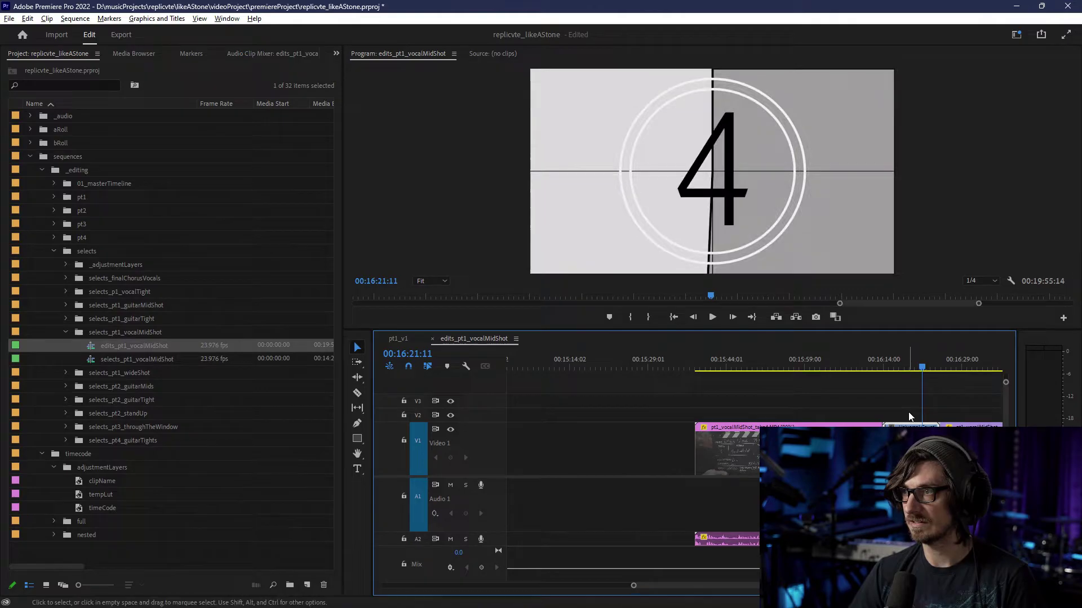
# - Play back the copied counting leader with the take 4 audio to check how its countdown lines up
pyautogui.scroll(3, 906, 416)
pyautogui.scroll(-2, 867, 421)
pyautogui.scroll(-3, 779, 374)
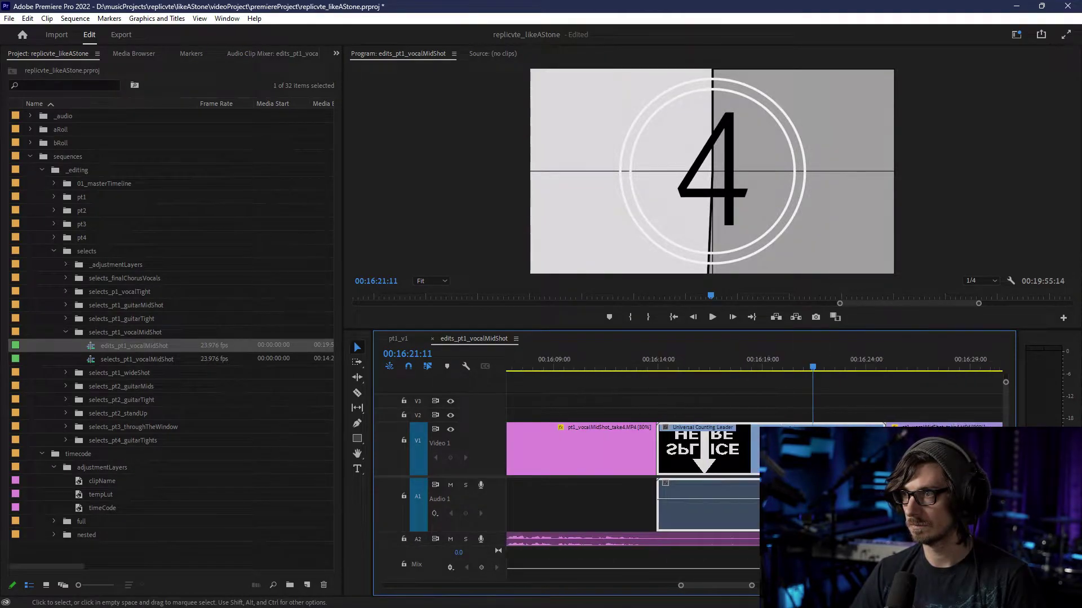
pyautogui.click(773, 366)
pyautogui.press('space')
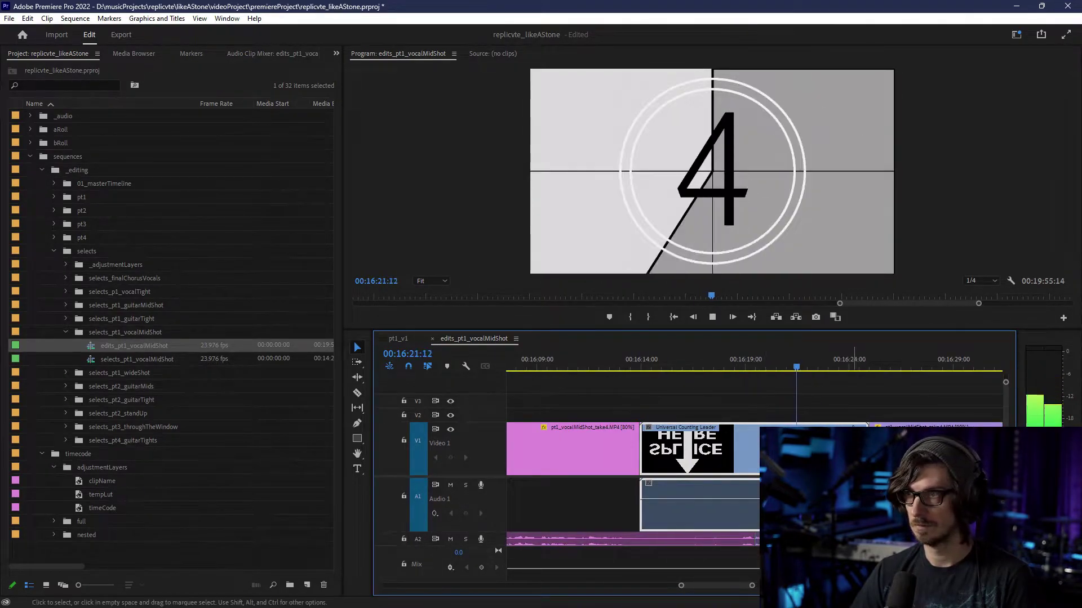
pyautogui.scroll(2, 763, 361)
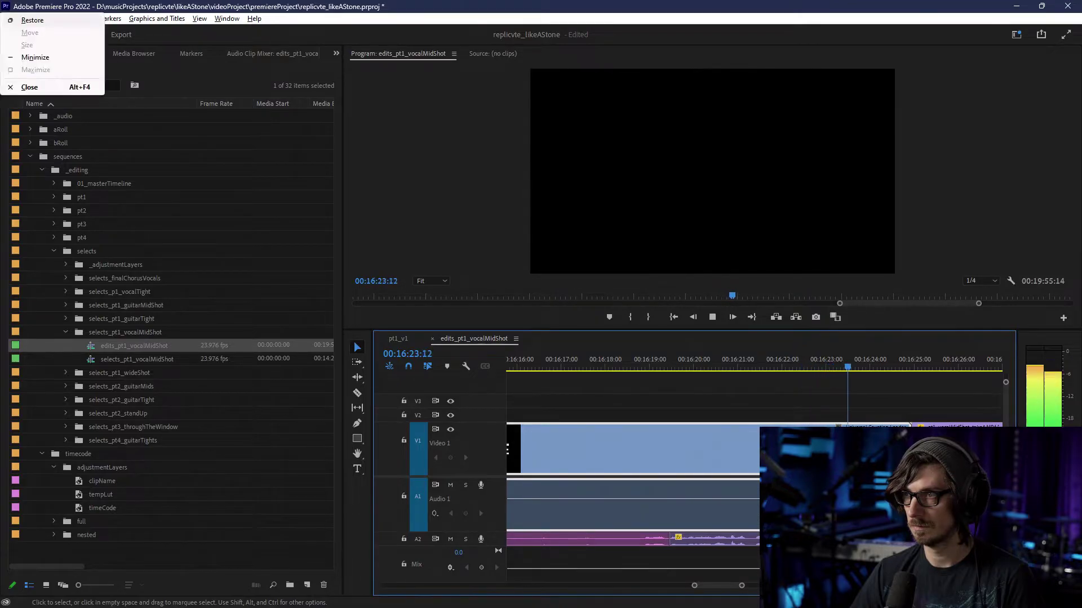
pyautogui.press('space')
pyautogui.scroll(-3, 845, 361)
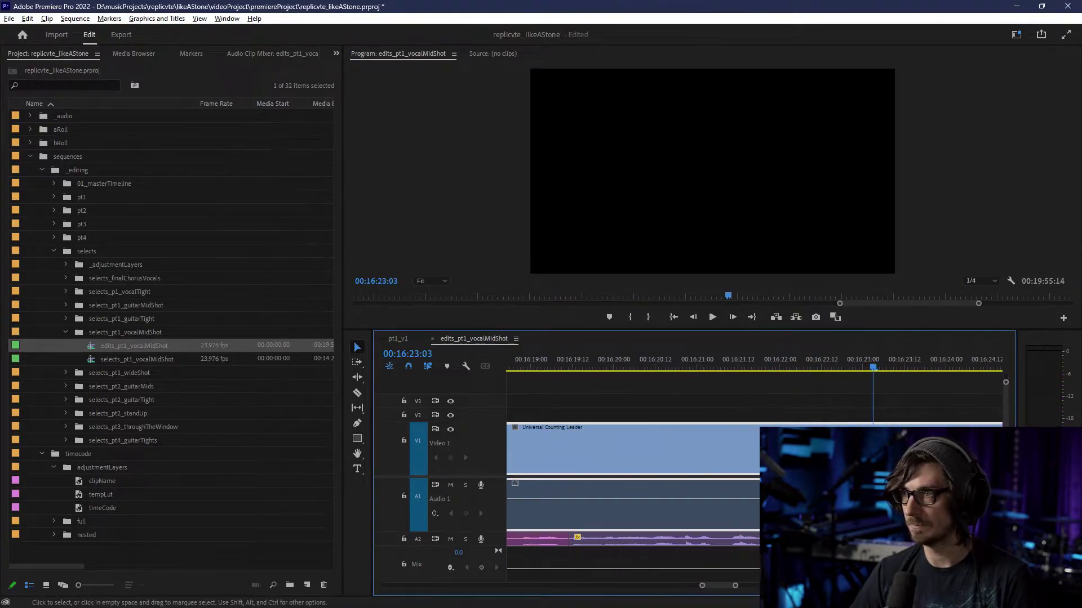
# - Set the playhead to 00:16:22:21 and shift the copied counting leader slightly earlier to line up with the take 4 audio
pyautogui.scroll(-5, 755, 395)
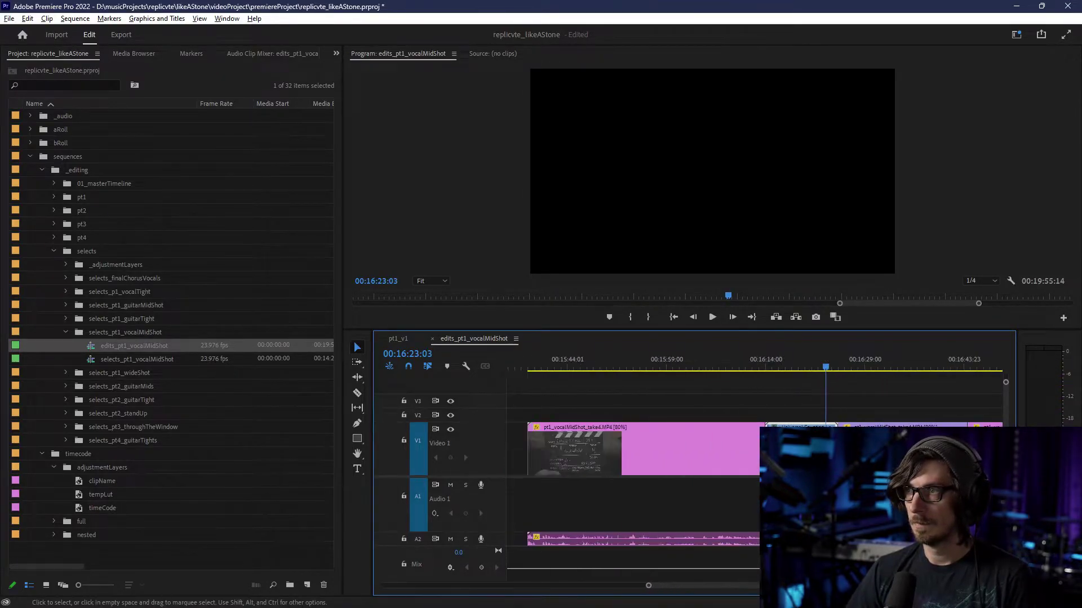
pyautogui.press('=')
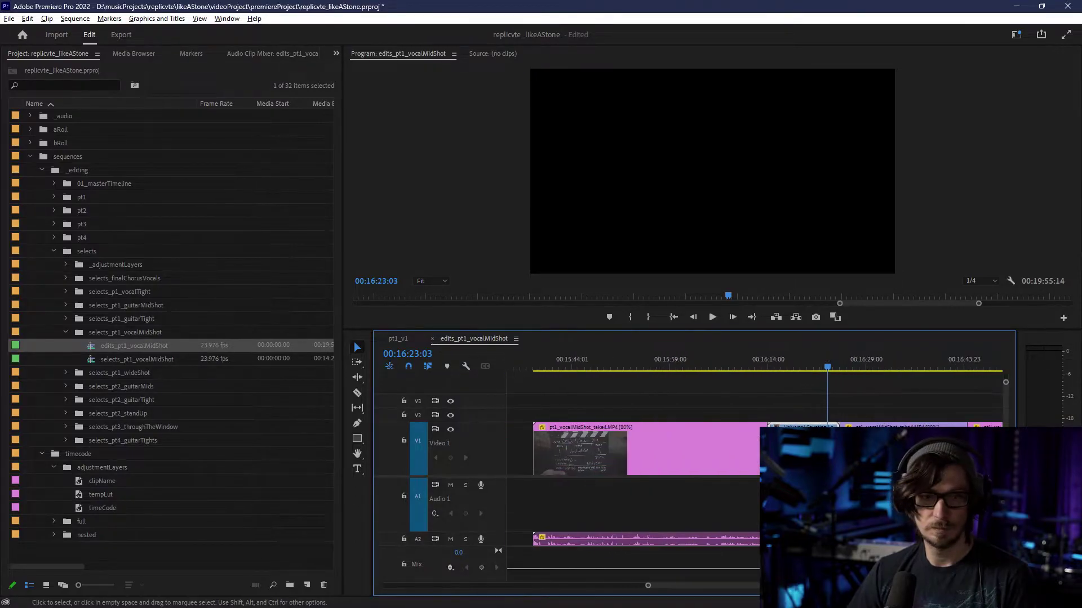
pyautogui.press('=')
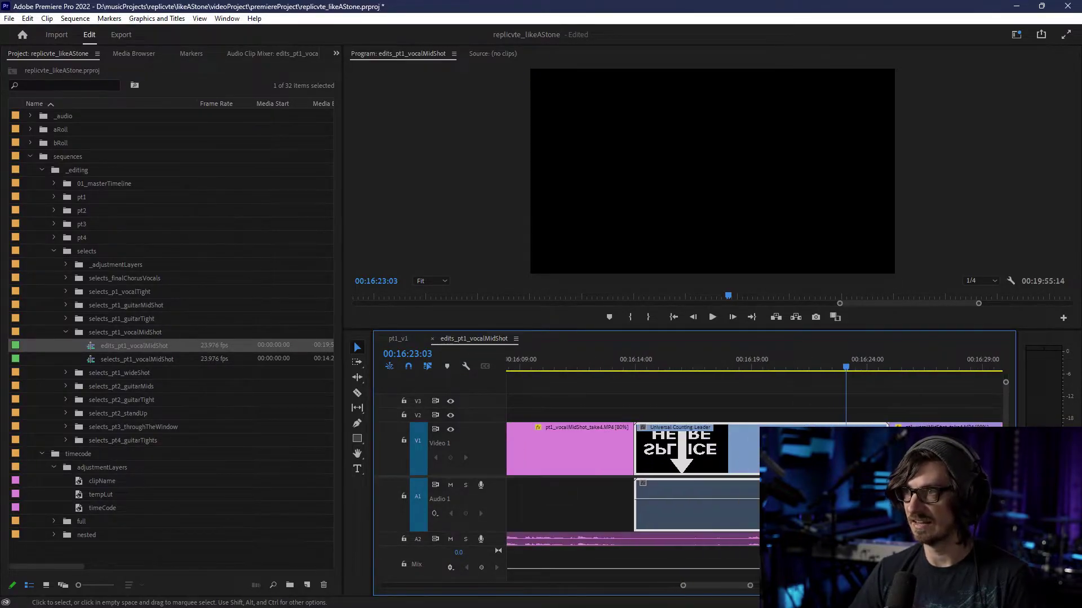
pyautogui.scroll(4, 820, 450)
pyautogui.click(886, 358)
pyautogui.scroll(2, 893, 428)
pyautogui.press('=')
pyautogui.moveTo(876, 451); pyautogui.dragTo(844, 450)
pyautogui.press('=')
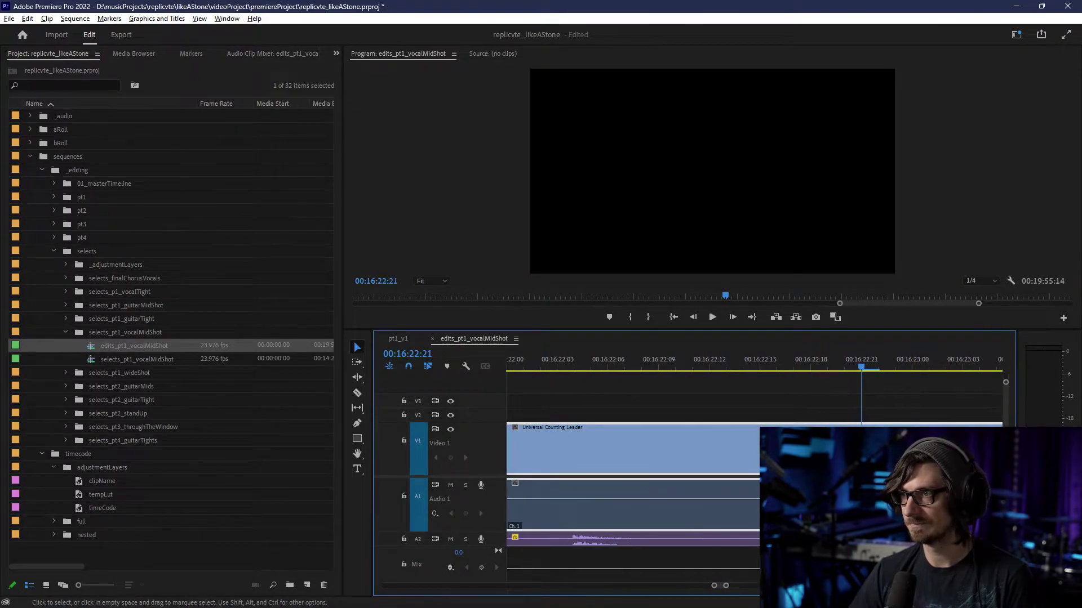
pyautogui.scroll(1, 754, 451)
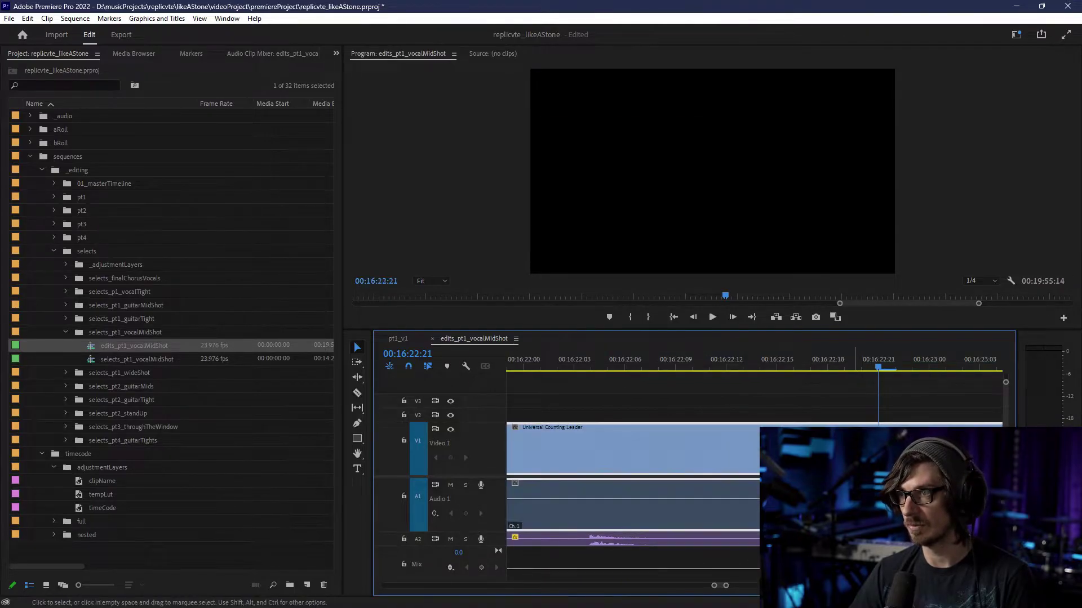
# - Extend the start of the take 4 clip after the copied leader 3 frames earlier to meet the leader's end
pyautogui.press('-')
pyautogui.press('-')
pyautogui.press('-')
pyautogui.press('-')
pyautogui.press('-')
pyautogui.press('-')
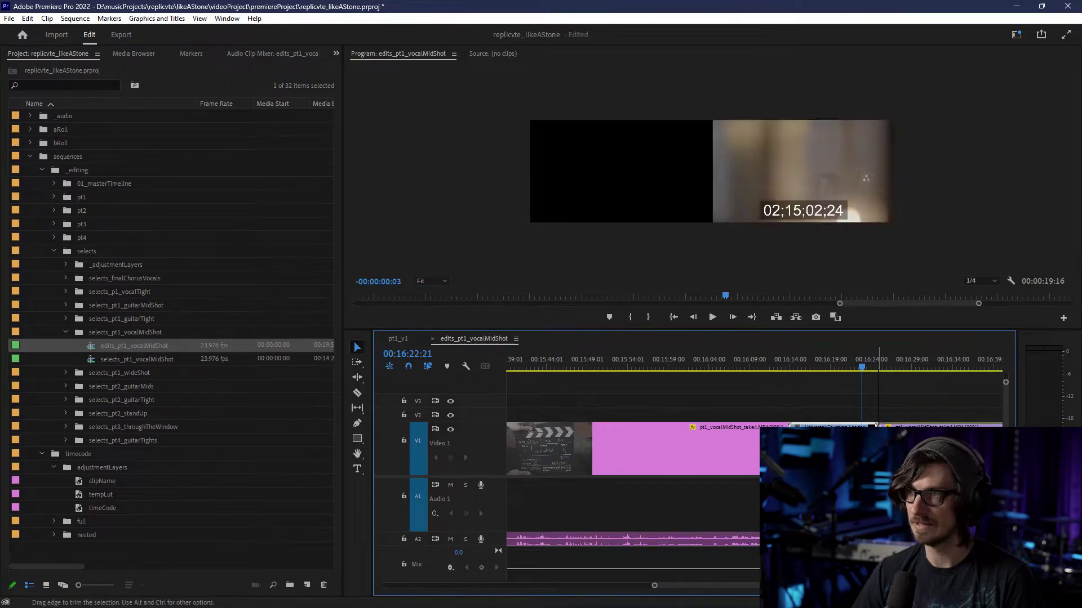
pyautogui.press('-')
pyautogui.press('-')
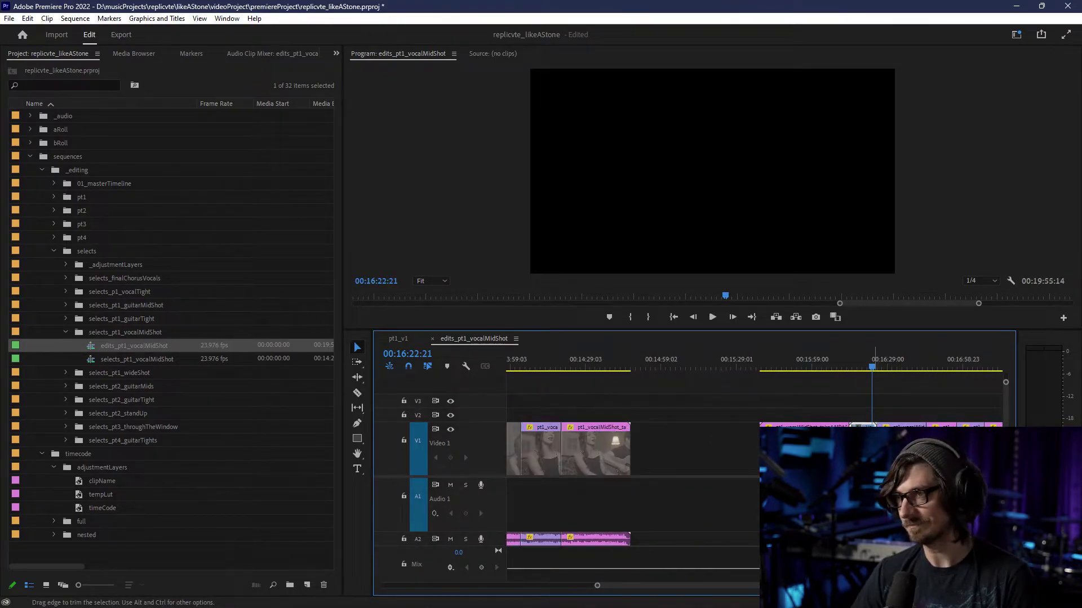
pyautogui.scroll(-3, 875, 352)
pyautogui.scroll(-3, 826, 451)
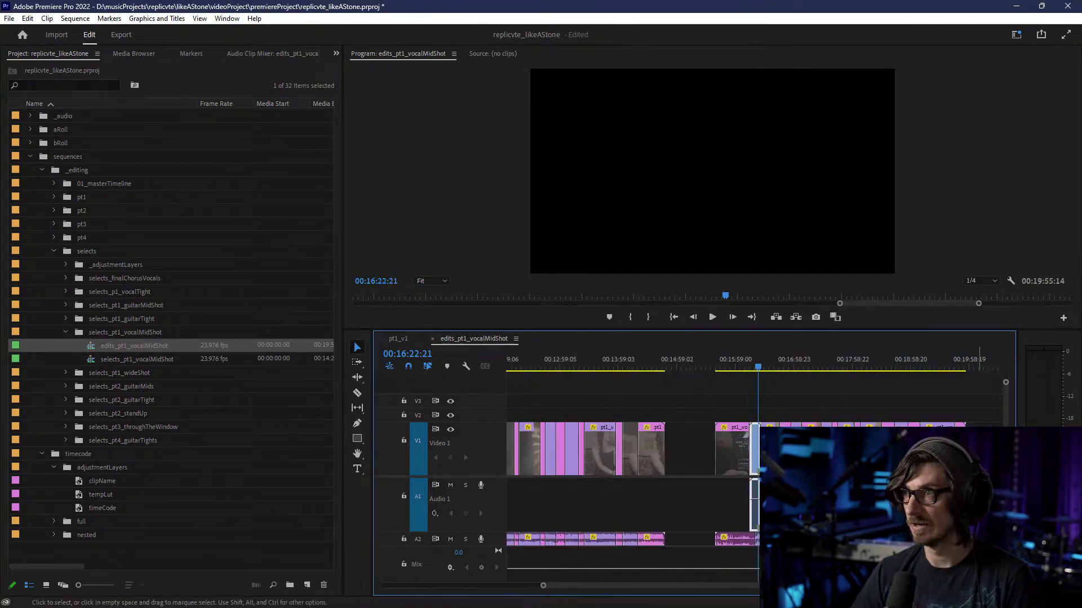
# - Copy the synced take 4 leader and clips and paste them onto V7 of pt1_v1, aligned with the existing counting leaders
pyautogui.rightClick(755, 510)
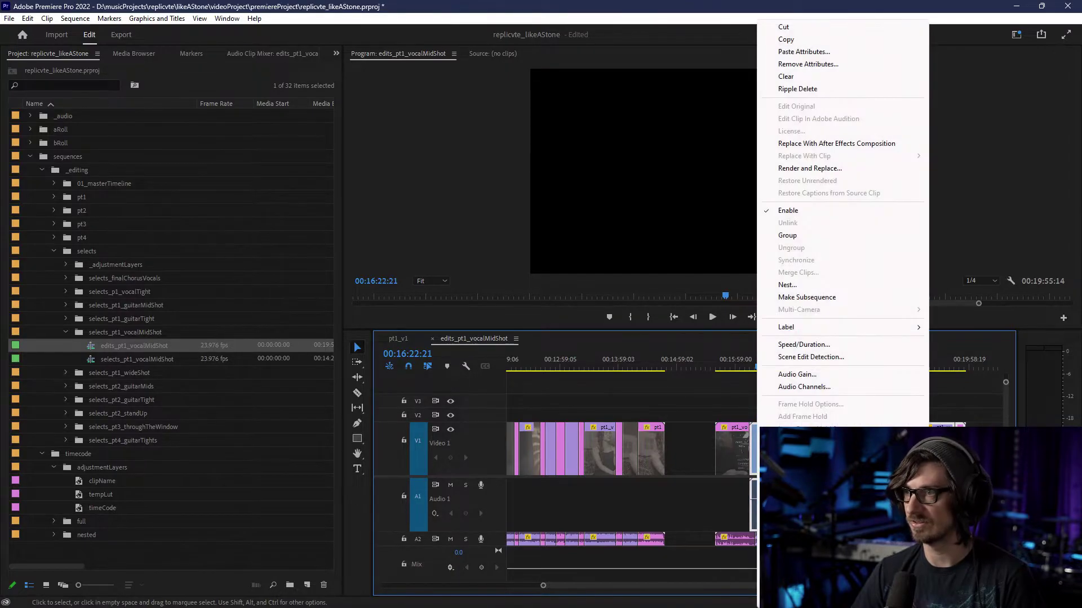
pyautogui.click(741, 359)
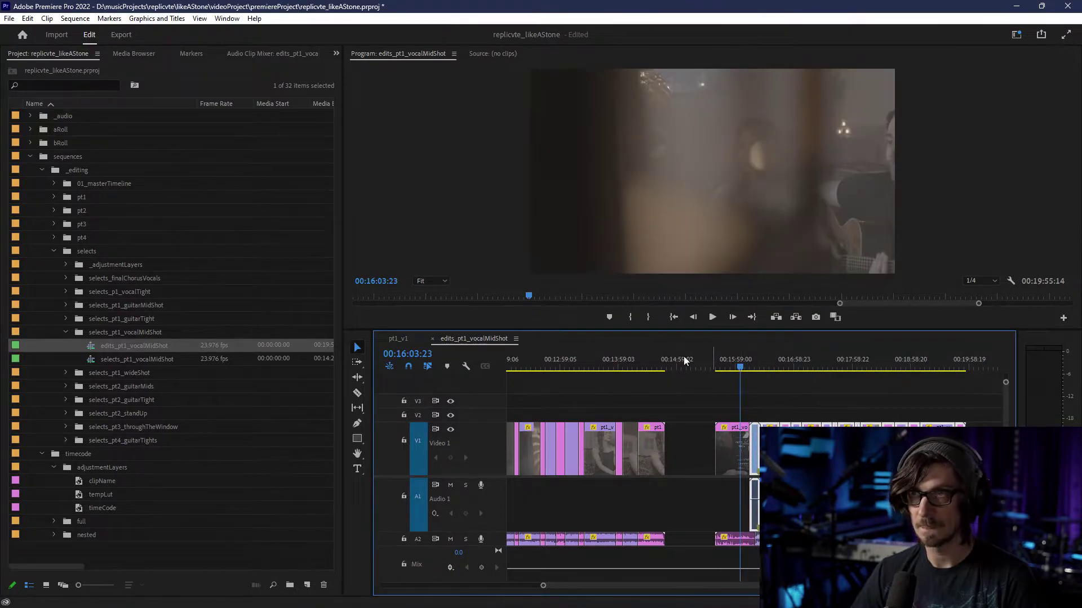
pyautogui.click(398, 340)
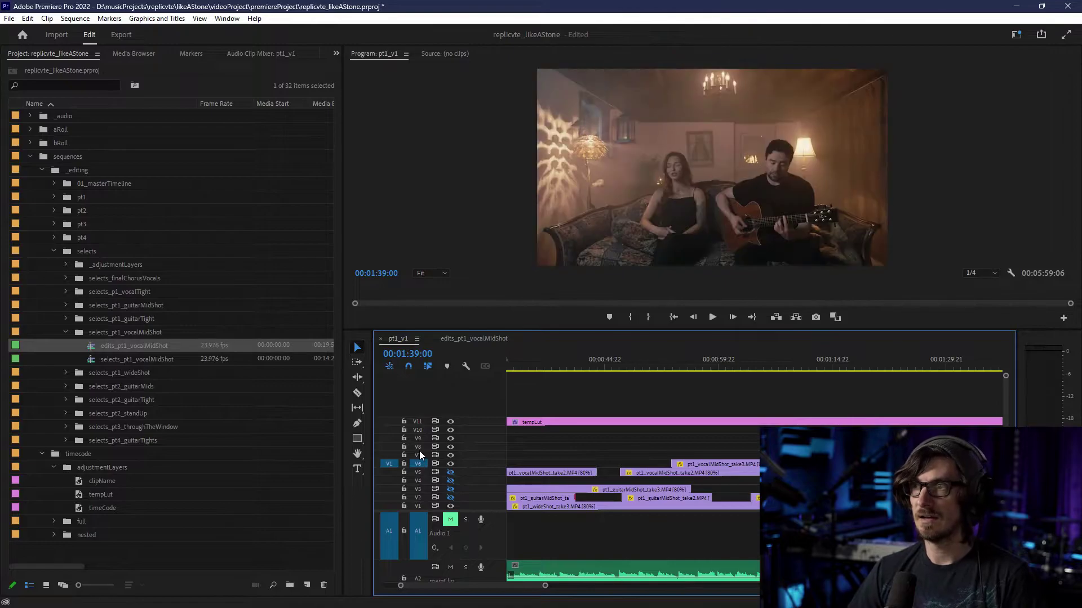
pyautogui.click(417, 456)
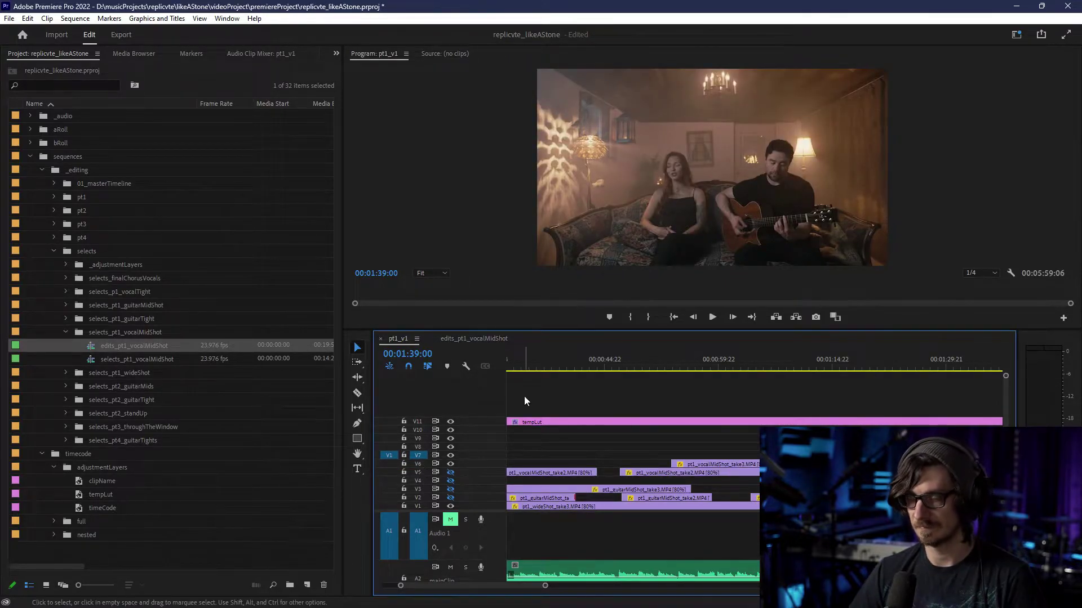
pyautogui.press('Home')
pyautogui.moveTo(565, 361); pyautogui.dragTo(557, 362)
pyautogui.hotkey('ctrl', 'v')
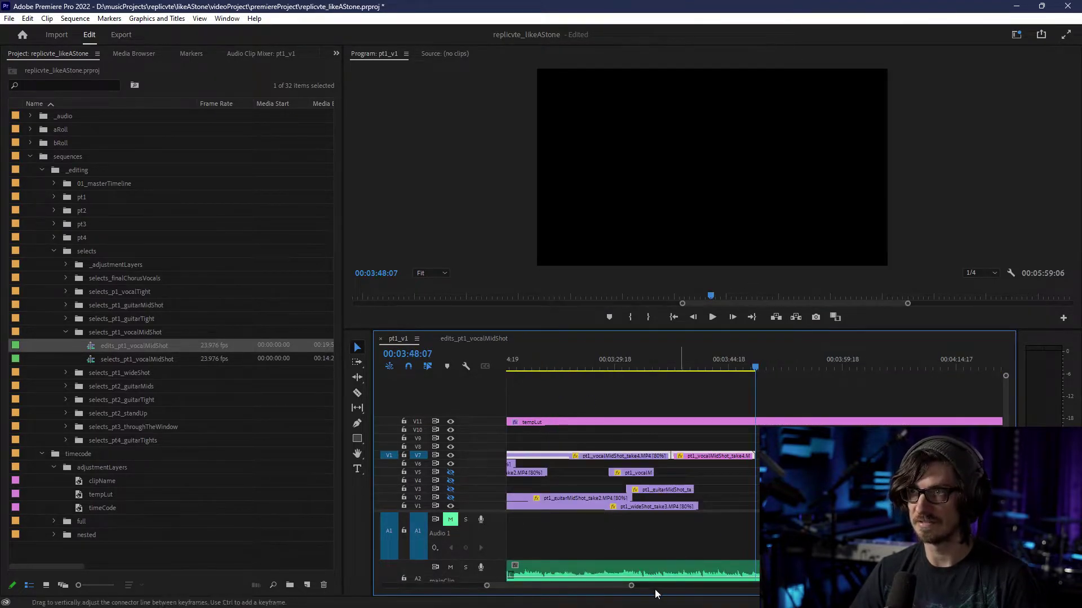
# - Play back the pasted take 4 leader and its opening shot in pt1_v1 to check the sync
pyautogui.moveTo(607, 585); pyautogui.dragTo(480, 586)
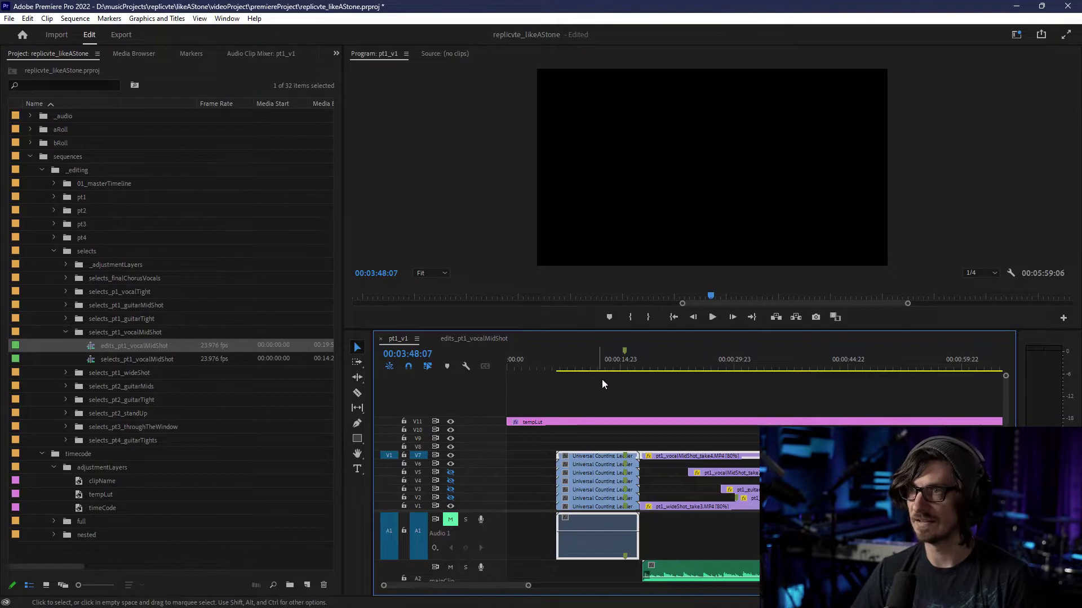
pyautogui.click(615, 367)
pyautogui.press('space')
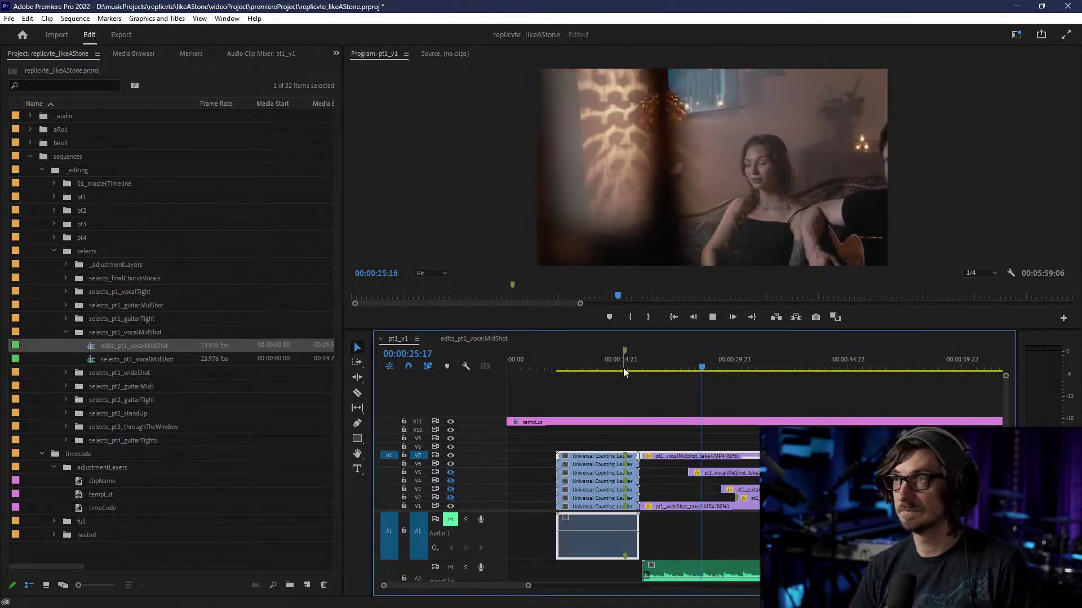
pyautogui.press('space')
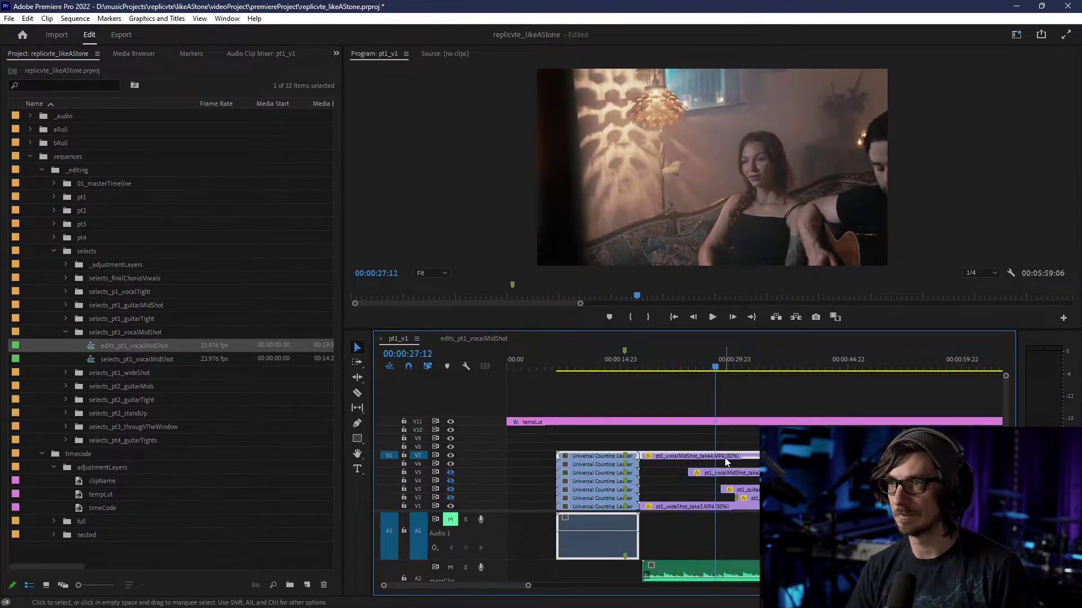
# - Try to apply an orange label to the whole pasted take 4 selection on V7
pyautogui.rightClick(714, 455)
pyautogui.moveTo(744, 327)
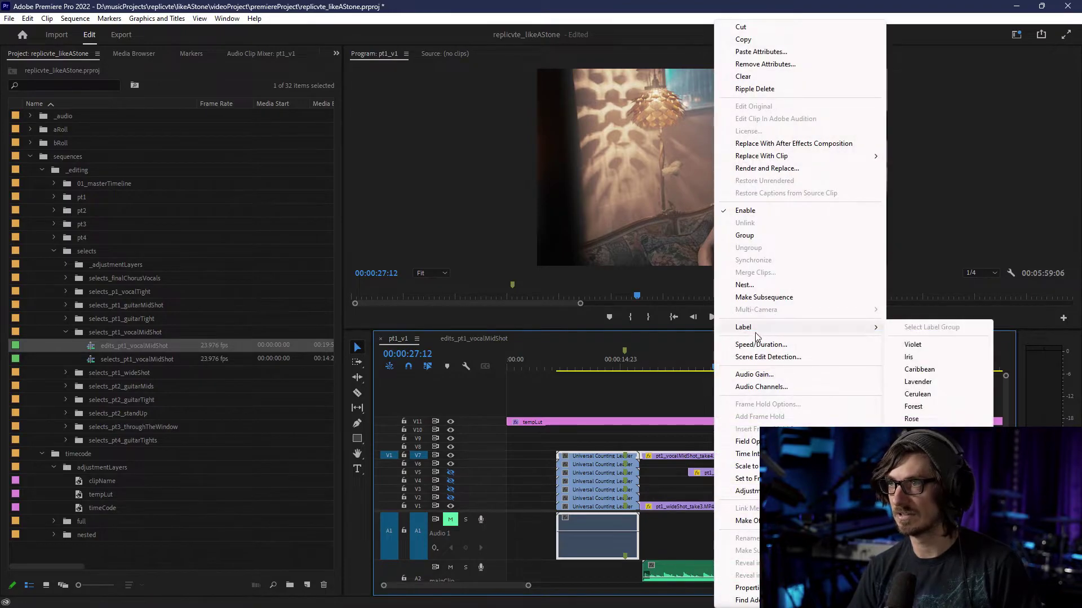
pyautogui.click(916, 431)
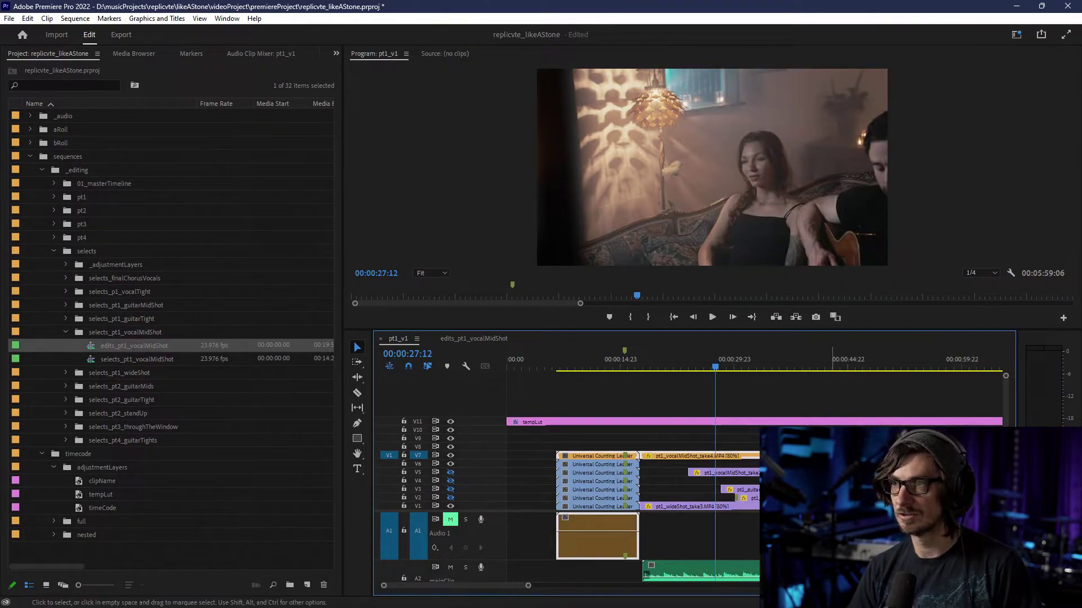
# - Apply the green Forest label to the first take 4 clip after the leader on V7
pyautogui.rightClick(744, 456)
pyautogui.moveTo(798, 366)
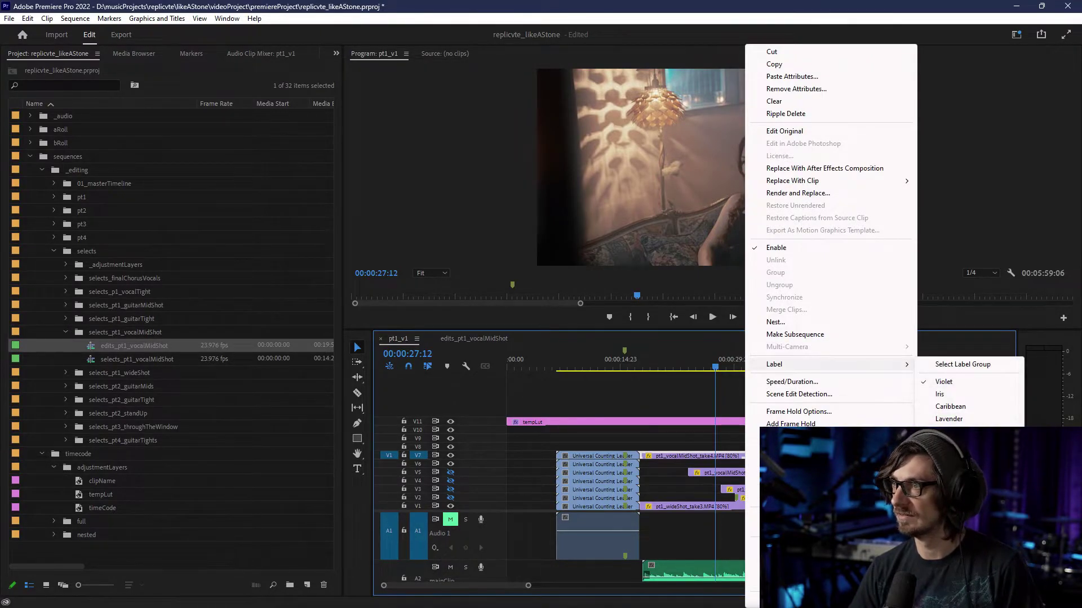
pyautogui.click(944, 444)
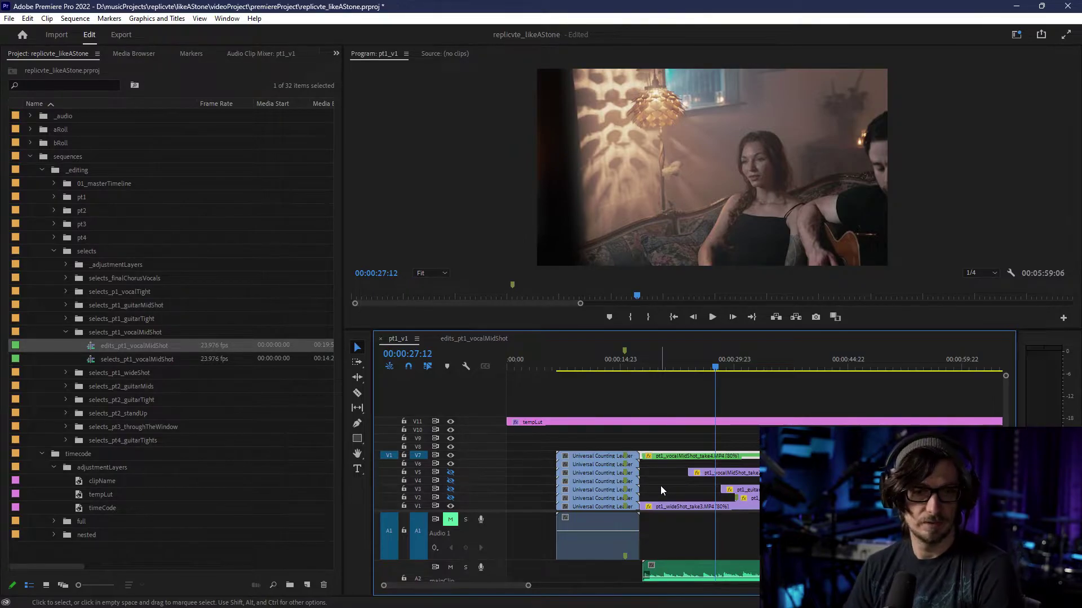
# - Delete the pink take 4 clip directly after the green clip on V7
pyautogui.hscroll(5, 661, 489)
pyautogui.click(610, 456)
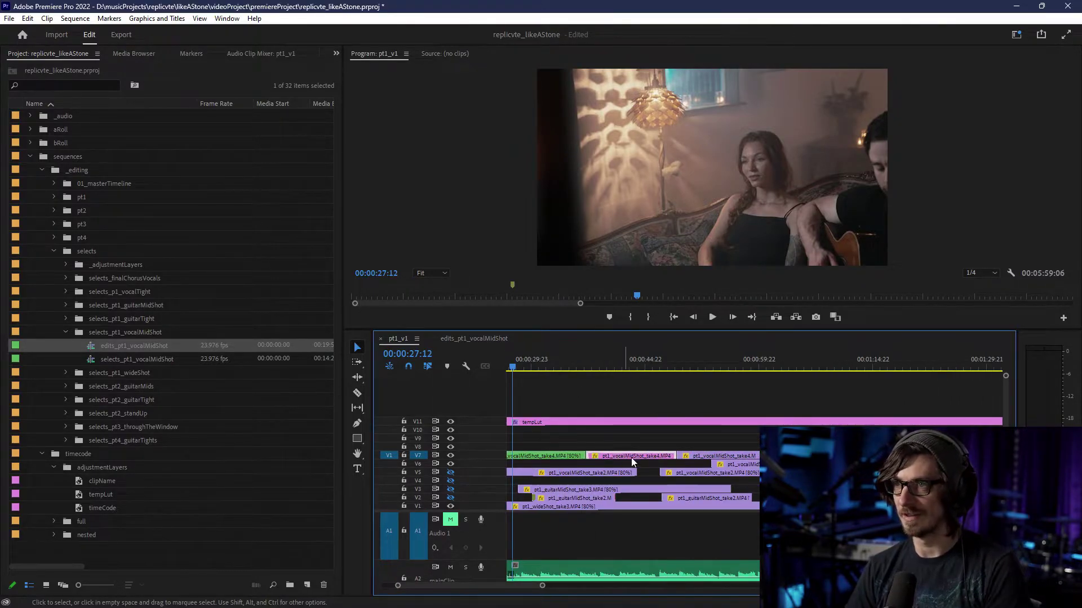
pyautogui.press('Delete')
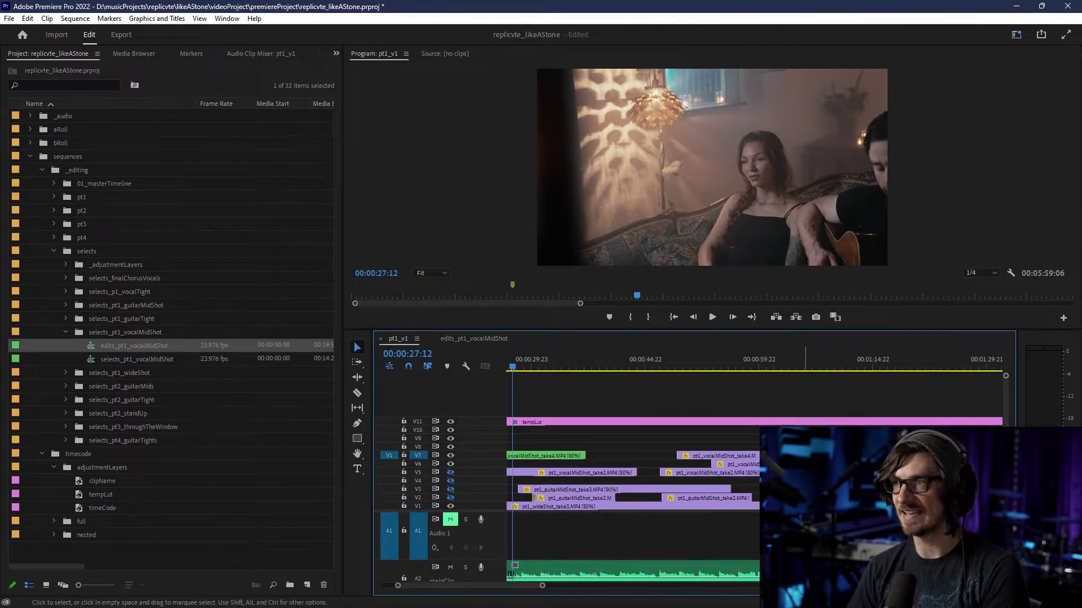
# - Review the take 4 clips along pt1_v1 and play back the final violet take 4 clip from its start, near 00:03:02:00
pyautogui.hscroll(2, 631, 468)
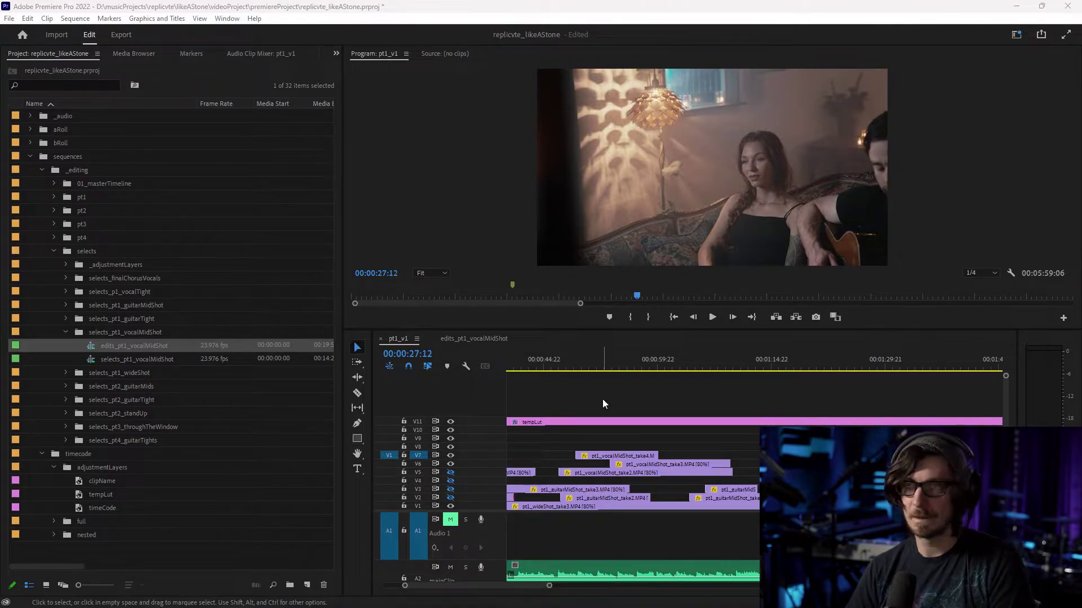
pyautogui.scroll(5, 602, 399)
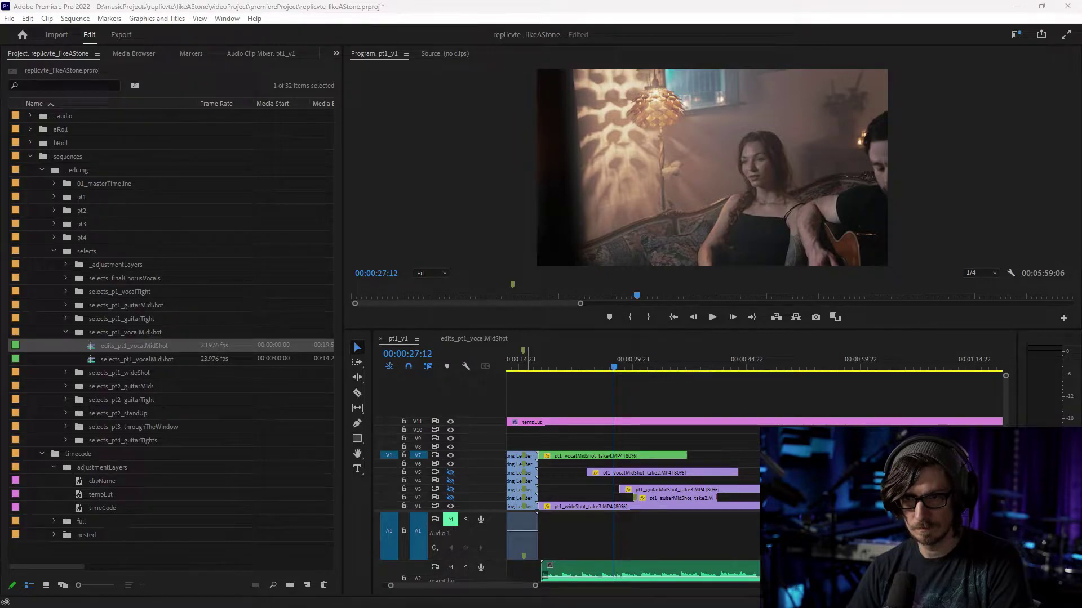
pyautogui.scroll(-3, 601, 492)
pyautogui.scroll(-15, 600, 492)
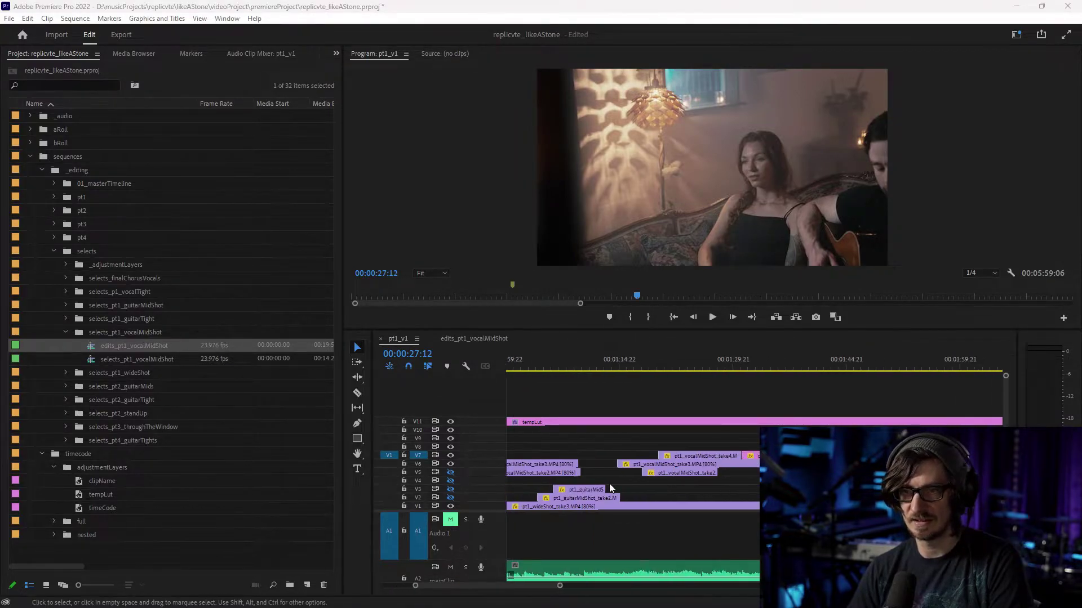
pyautogui.scroll(-7, 694, 464)
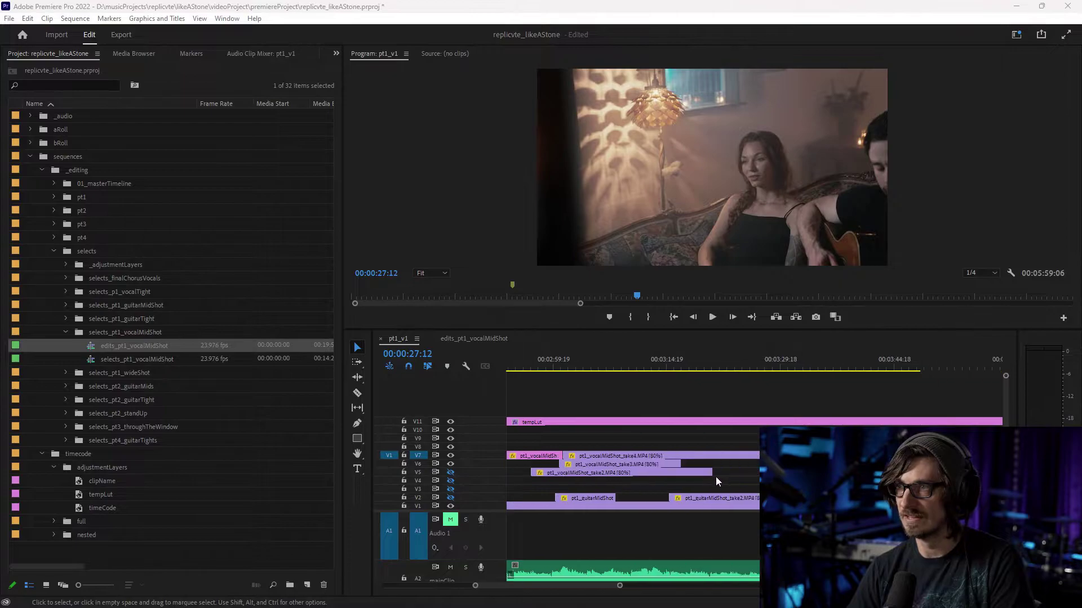
pyautogui.click(727, 369)
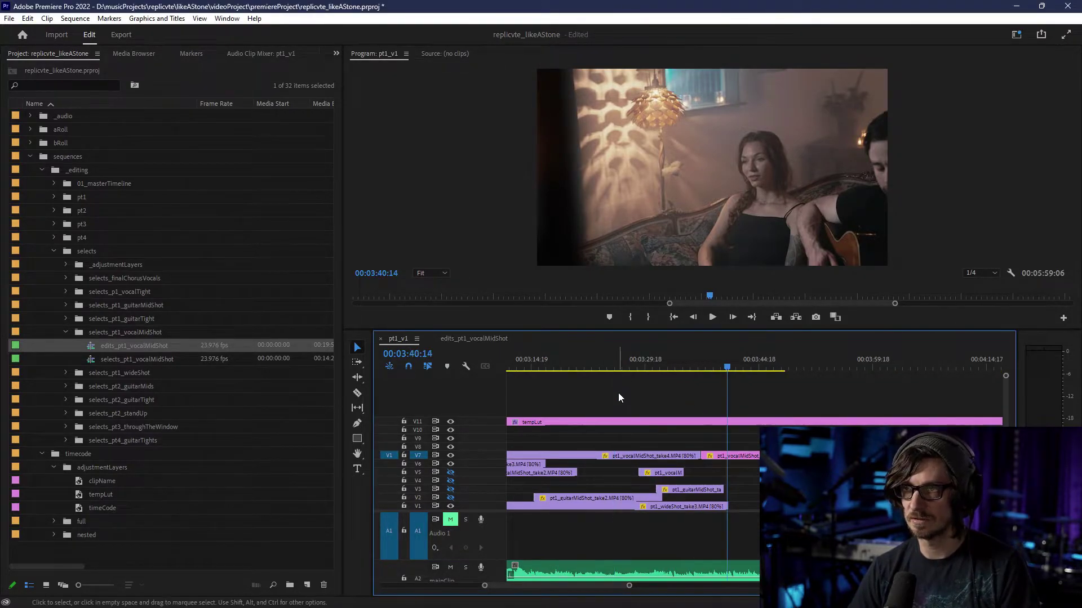
pyautogui.scroll(4, 619, 394)
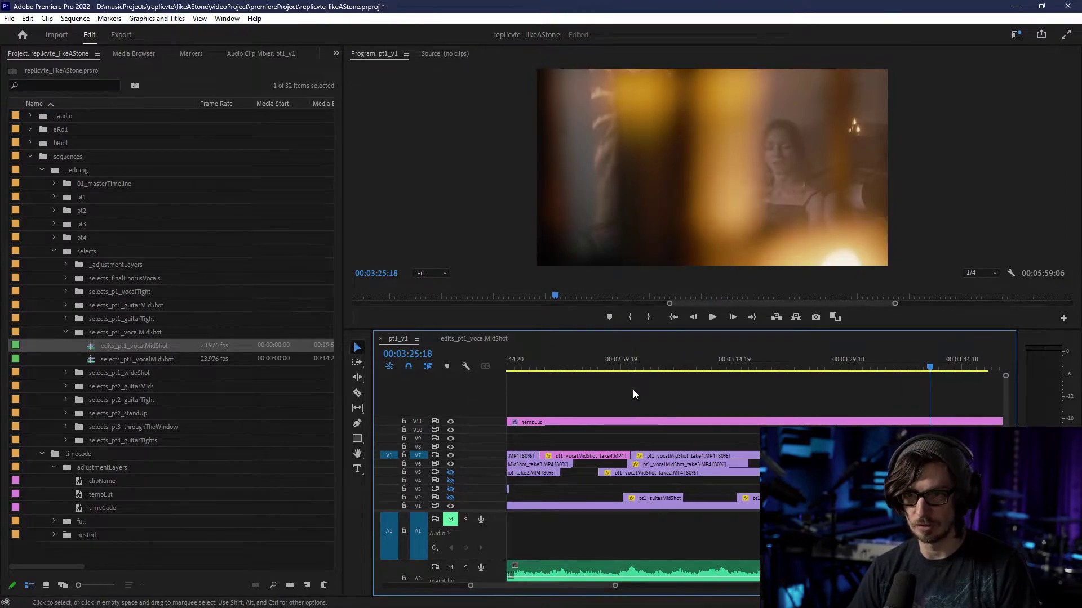
pyautogui.click(642, 367)
pyautogui.press('space')
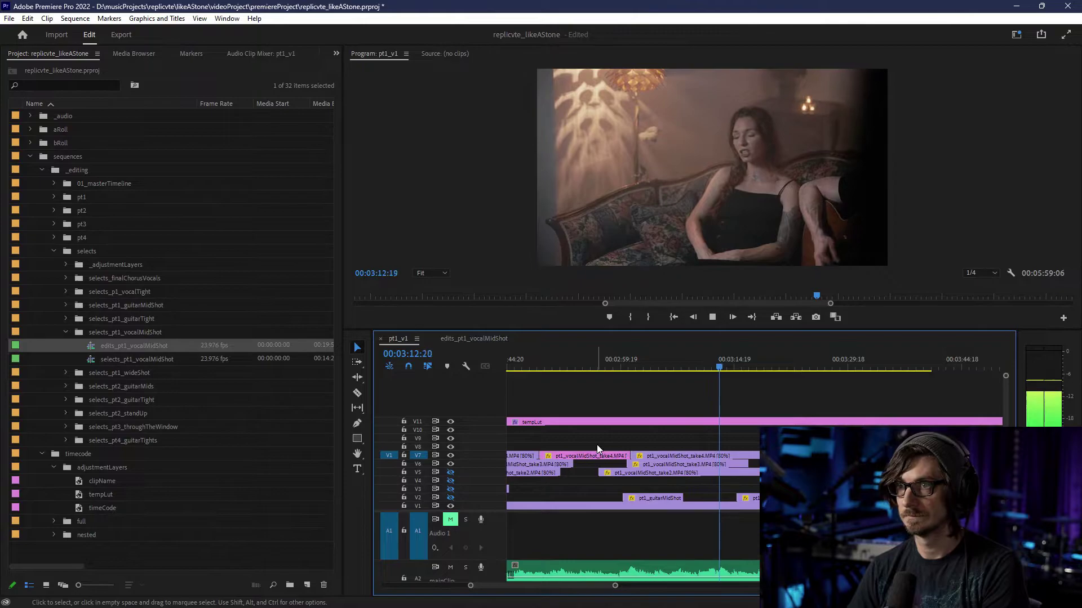
# - Remove the pink take 4 clips directly before and after the final violet take 4 clip on V7
pyautogui.scroll(-3, 587, 469)
pyautogui.scroll(10, 588, 469)
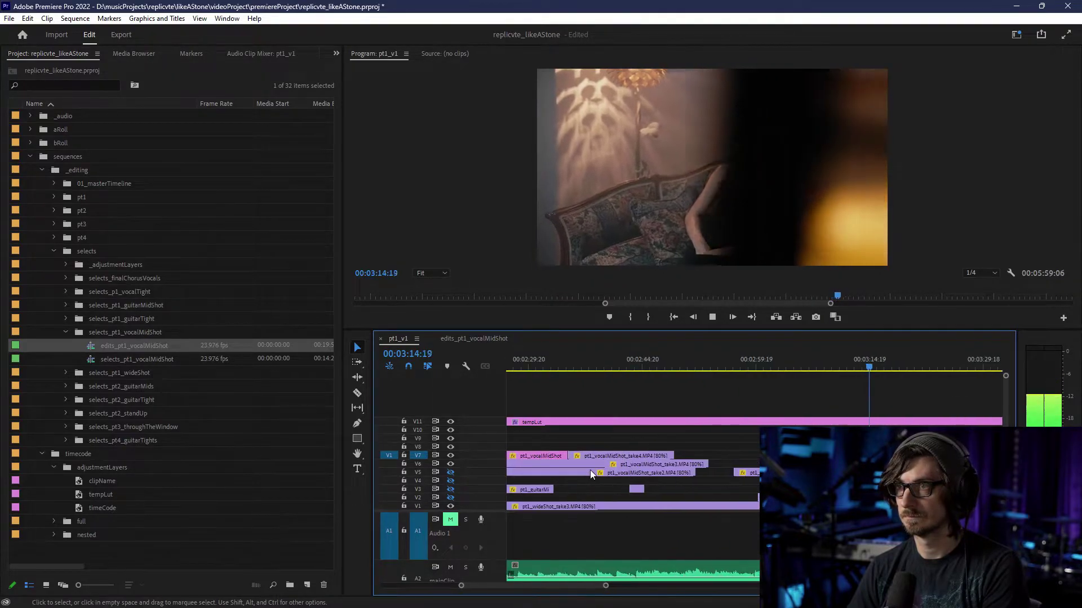
pyautogui.moveTo(609, 440); pyautogui.dragTo(601, 453)
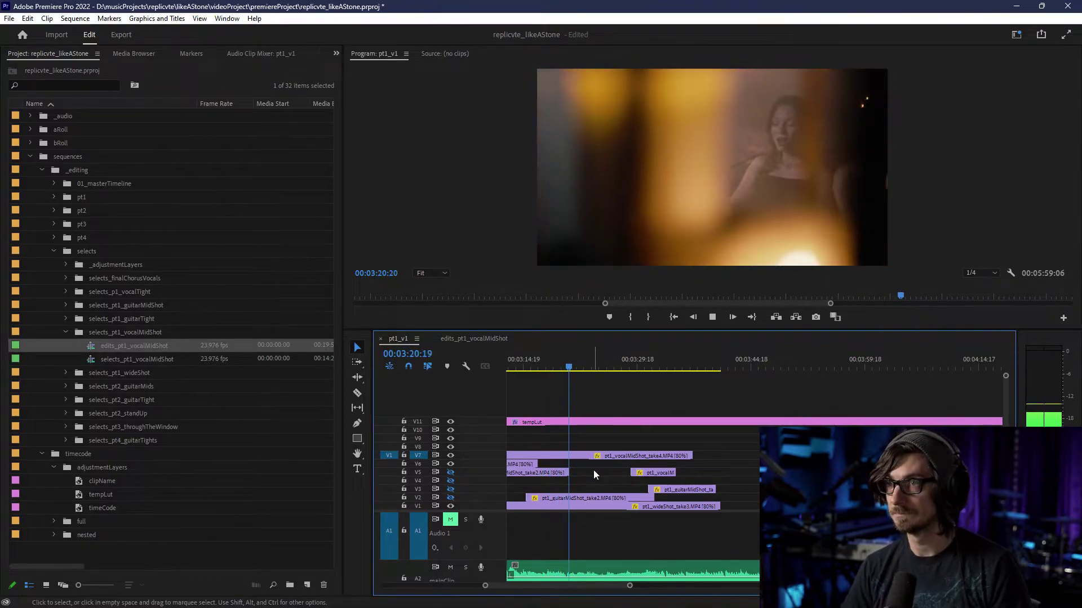
# - Apply the green Forest label to the final take 4 clip on V7 and stop playback
pyautogui.rightClick(620, 455)
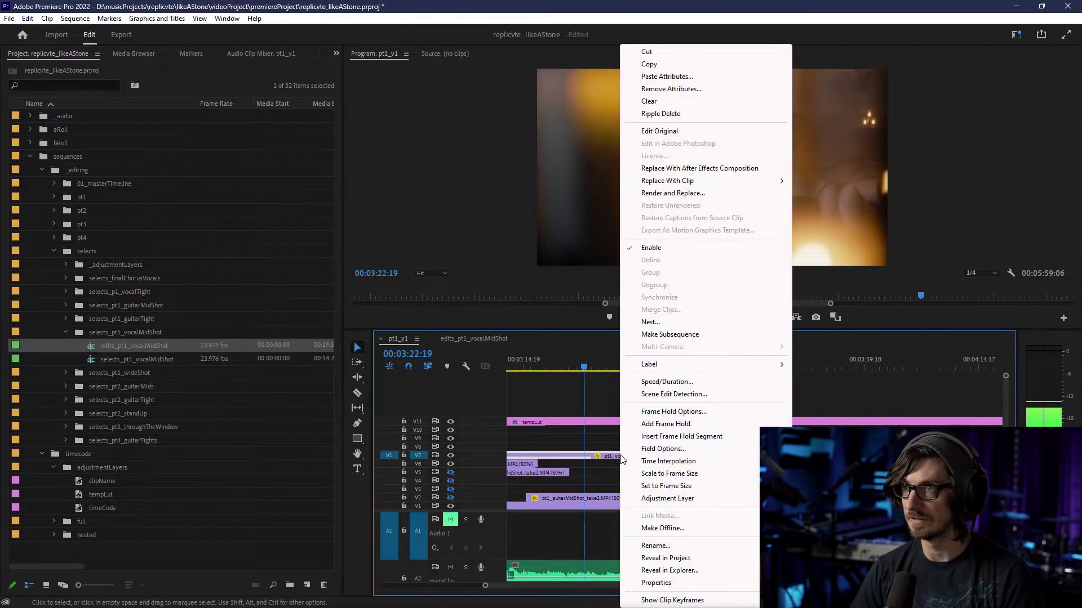
pyautogui.moveTo(775, 371)
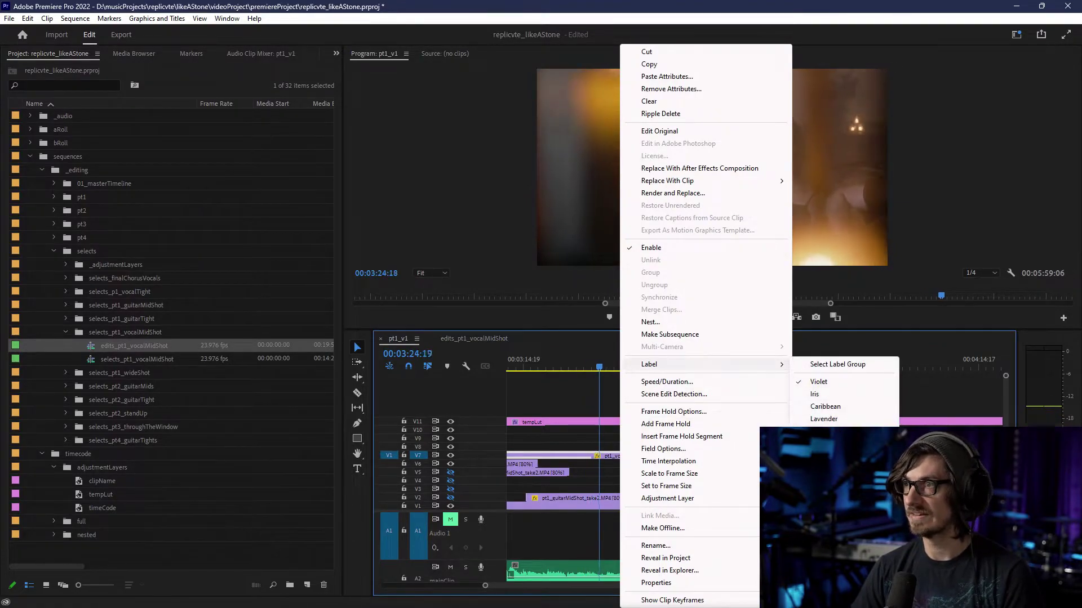
pyautogui.click(818, 443)
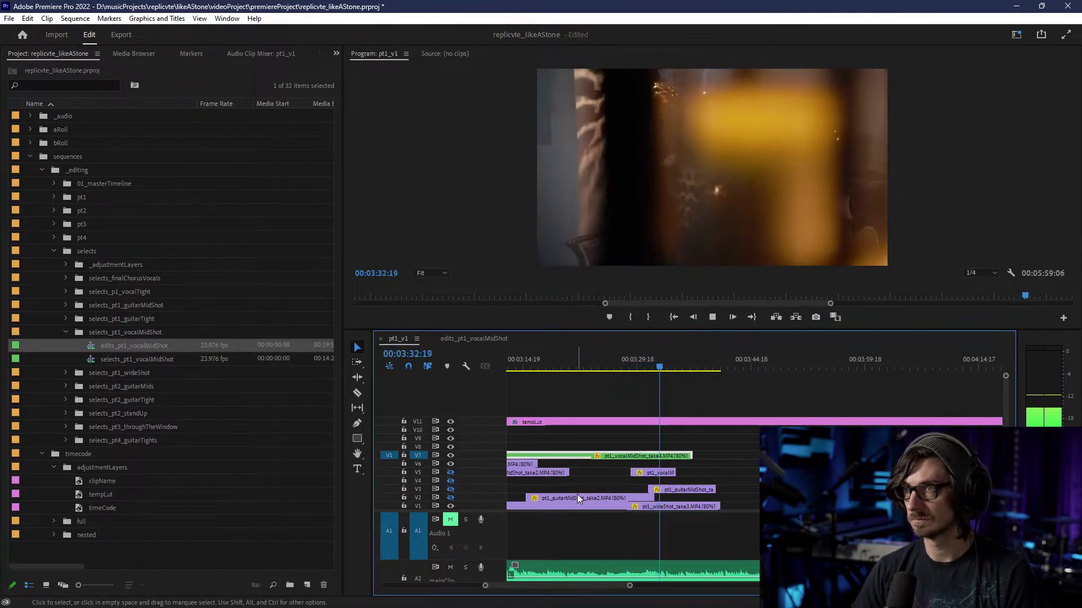
pyautogui.press('space')
# - Remove the leftover pink take 4 clips on V7, working back toward the start of the sequence
pyautogui.scroll(5, 596, 471)
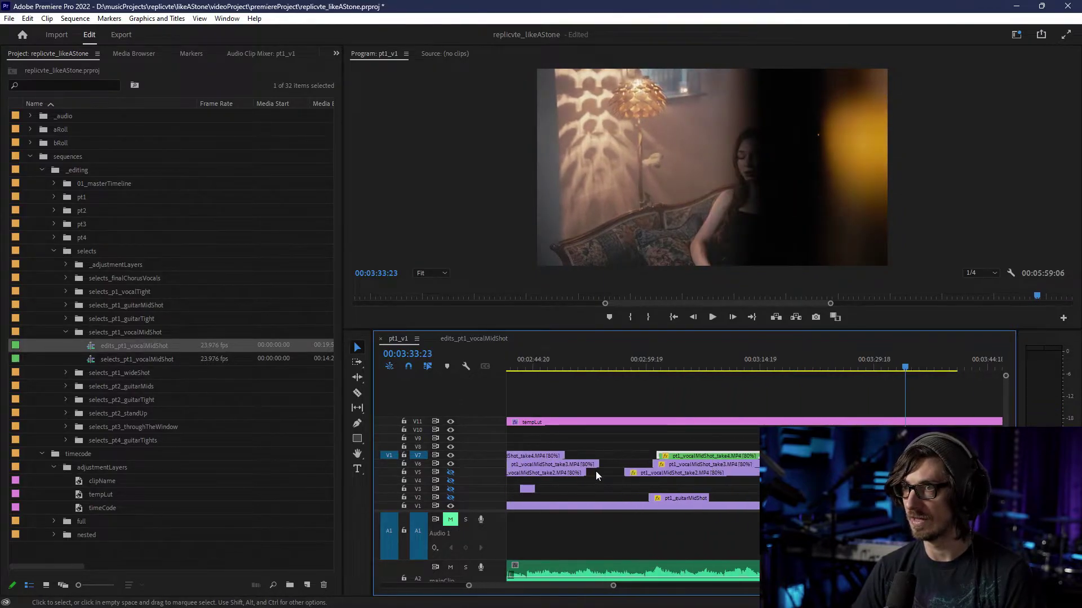
pyautogui.scroll(5, 594, 465)
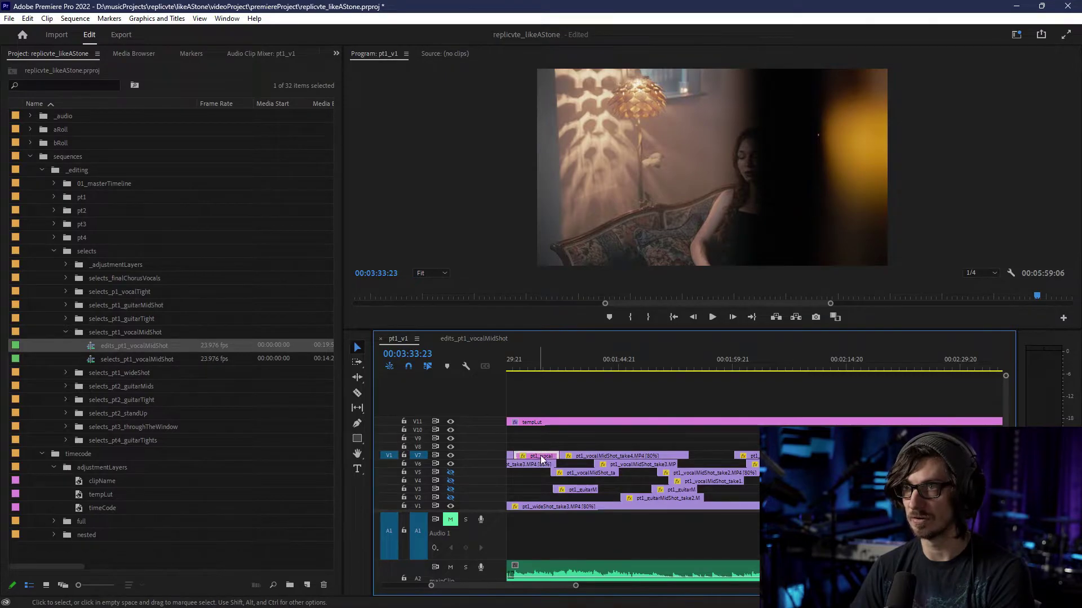
pyautogui.scroll(6, 577, 472)
pyautogui.scroll(7, 586, 479)
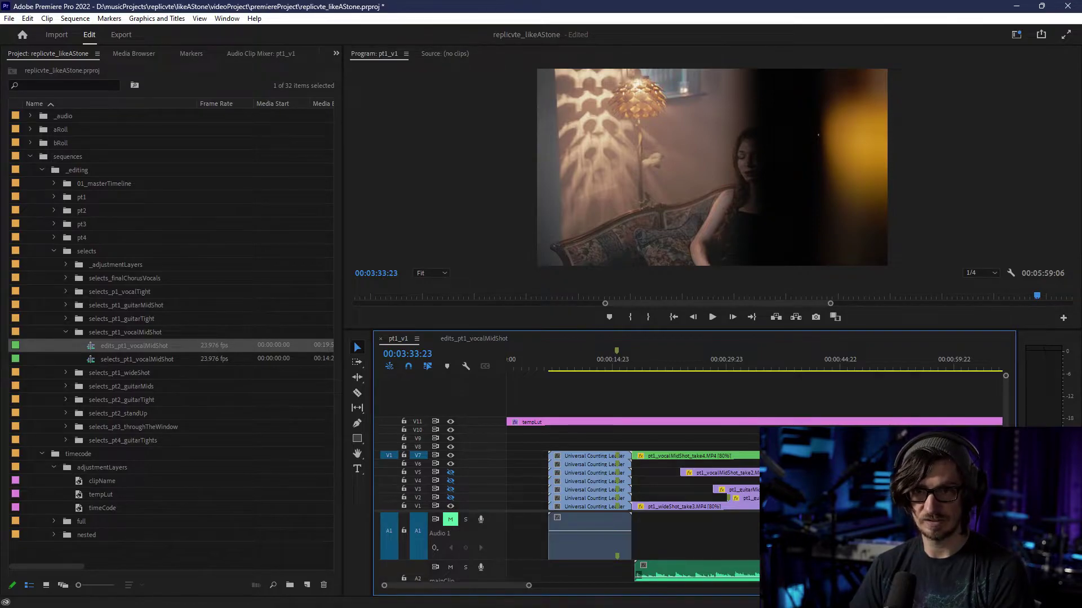
# - Turn off the output of video tracks V7 and V6, and expand the video track heights to show the track names
pyautogui.click(450, 455)
pyautogui.click(450, 464)
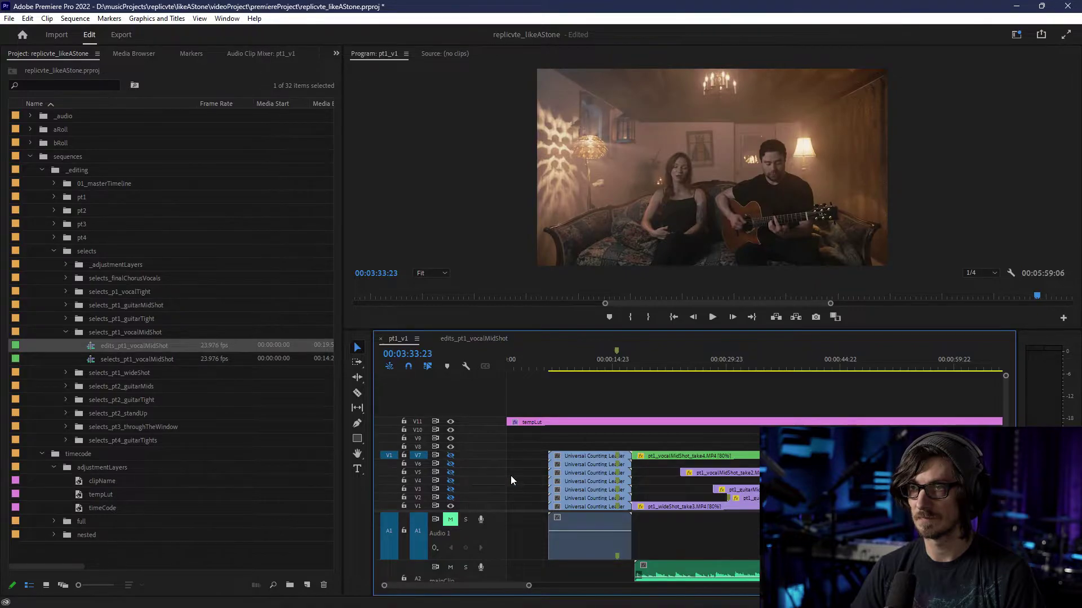
pyautogui.hotkey('ctrl', '=')
pyautogui.hotkey('ctrl', '=')
pyautogui.hotkey('ctrl', '=')
pyautogui.hotkey('ctrl', '=')
pyautogui.hotkey('ctrl', '=')
pyautogui.hotkey('ctrl', '=')
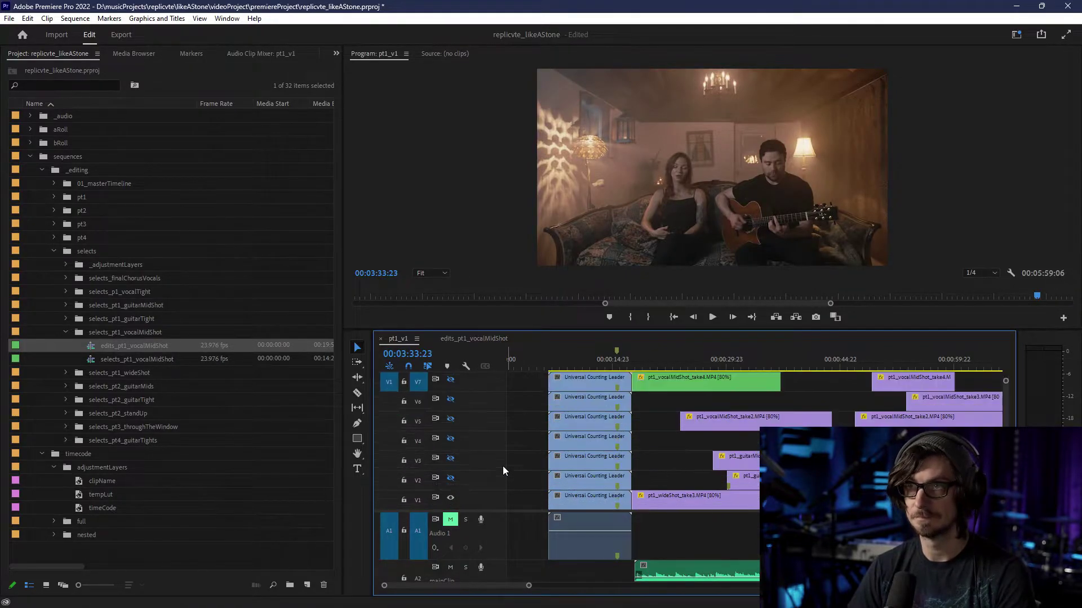
# - Rename video track V7 to vocalMidShot_4
pyautogui.scroll(1, 480, 469)
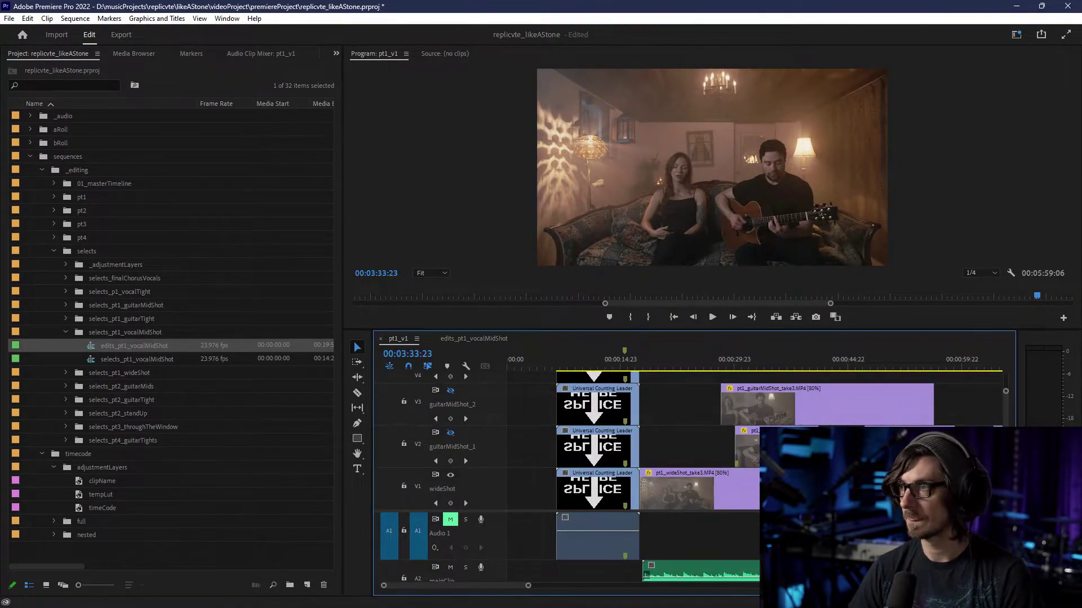
pyautogui.scroll(5, 711, 404)
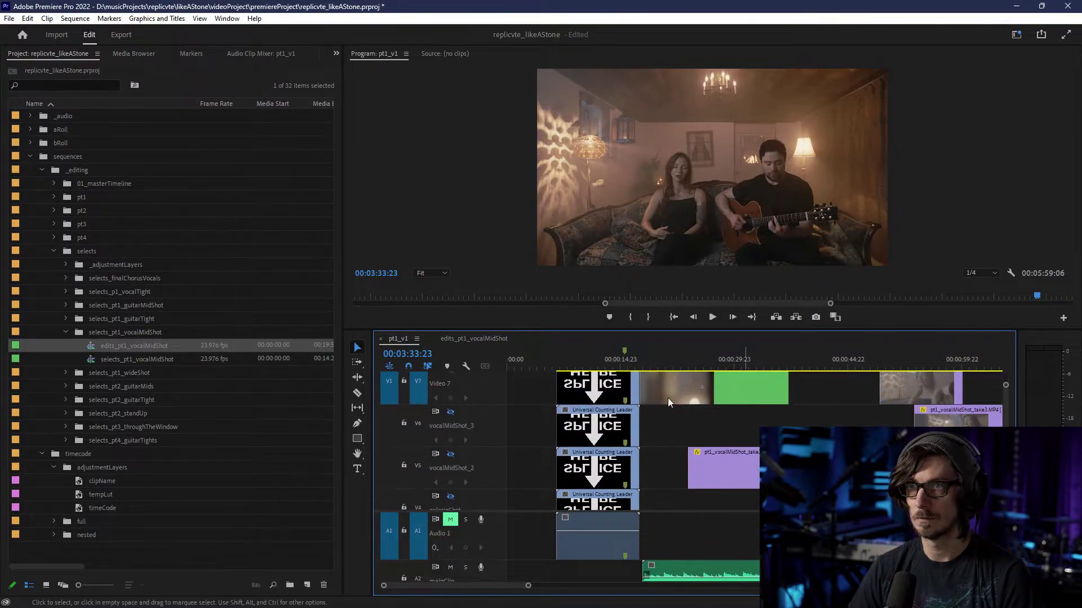
pyautogui.rightClick(456, 388)
pyautogui.click(491, 399)
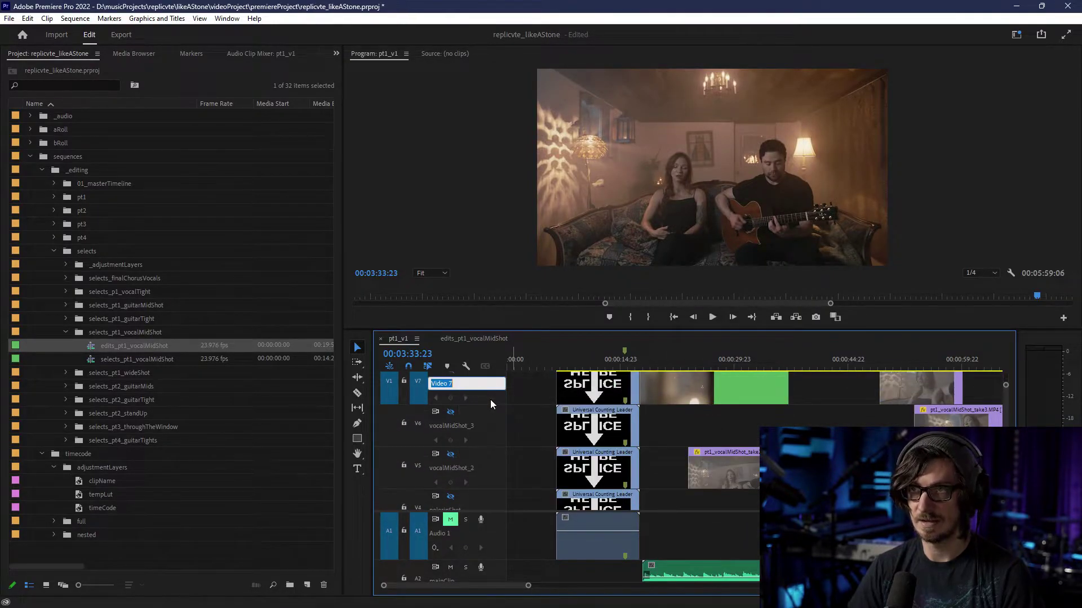
pyautogui.write('vocalMid')
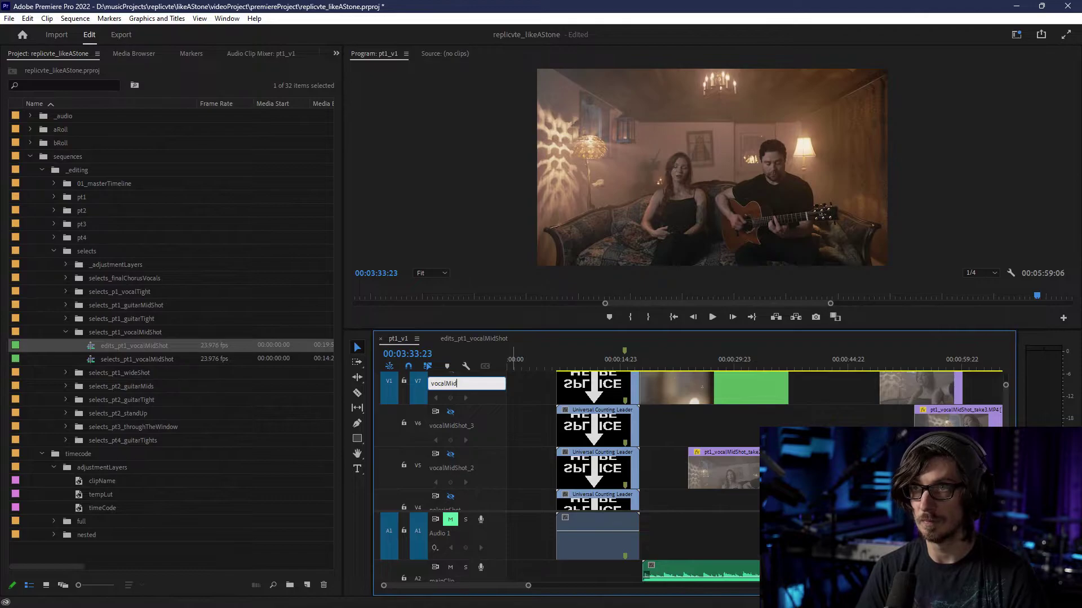
pyautogui.write('Shot_4')
pyautogui.press('Return')
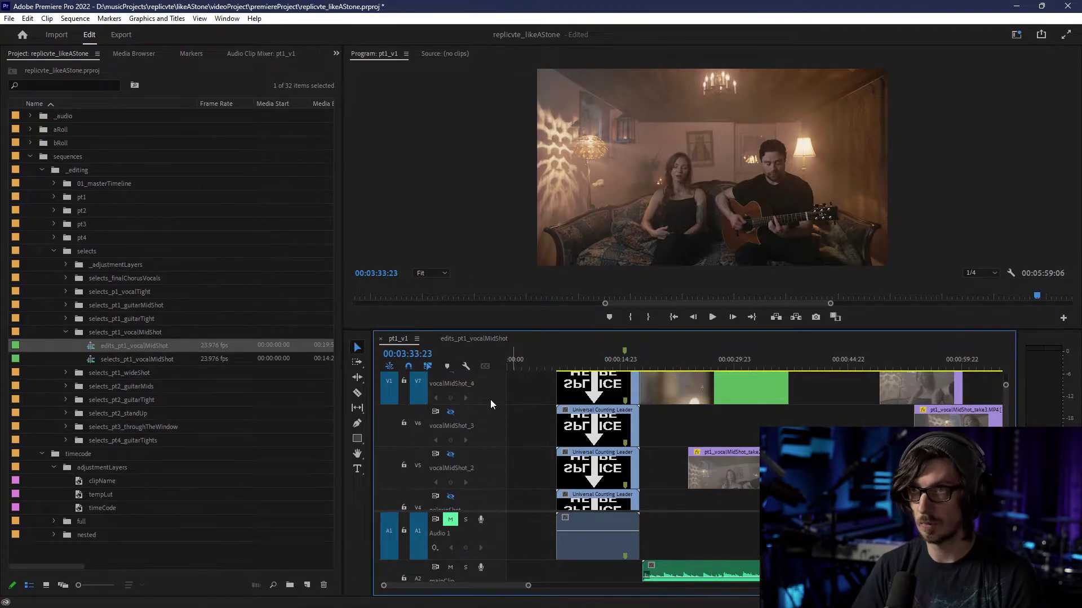
pyautogui.scroll(-2, 491, 418)
pyautogui.scroll(2, 612, 442)
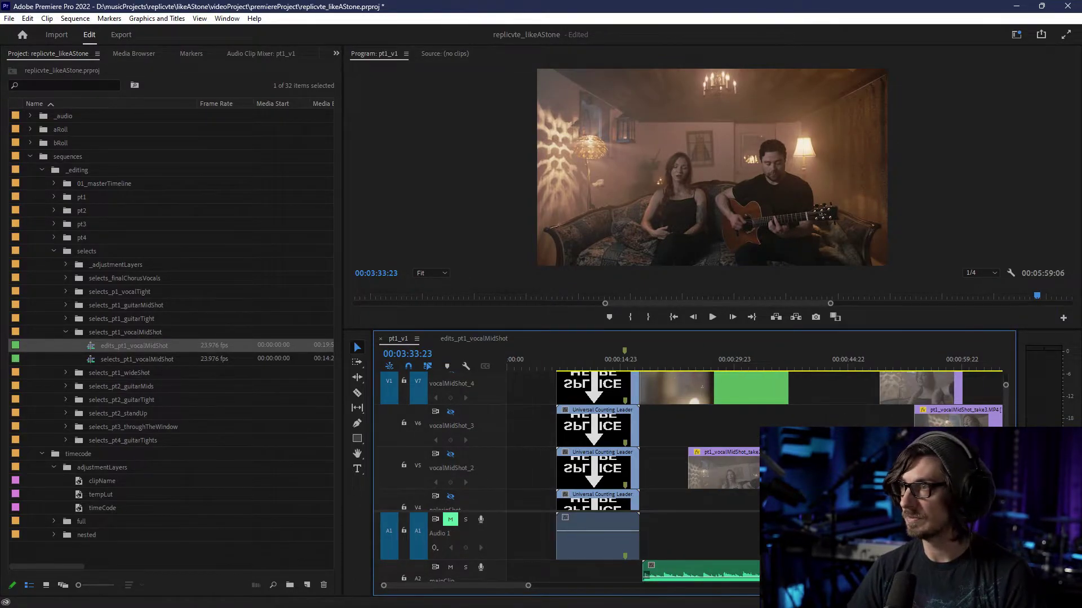
# - Turn on the output of guitarMidShot_2 (V3) and play its short clip at about 2:43
pyautogui.scroll(-4, 441, 441)
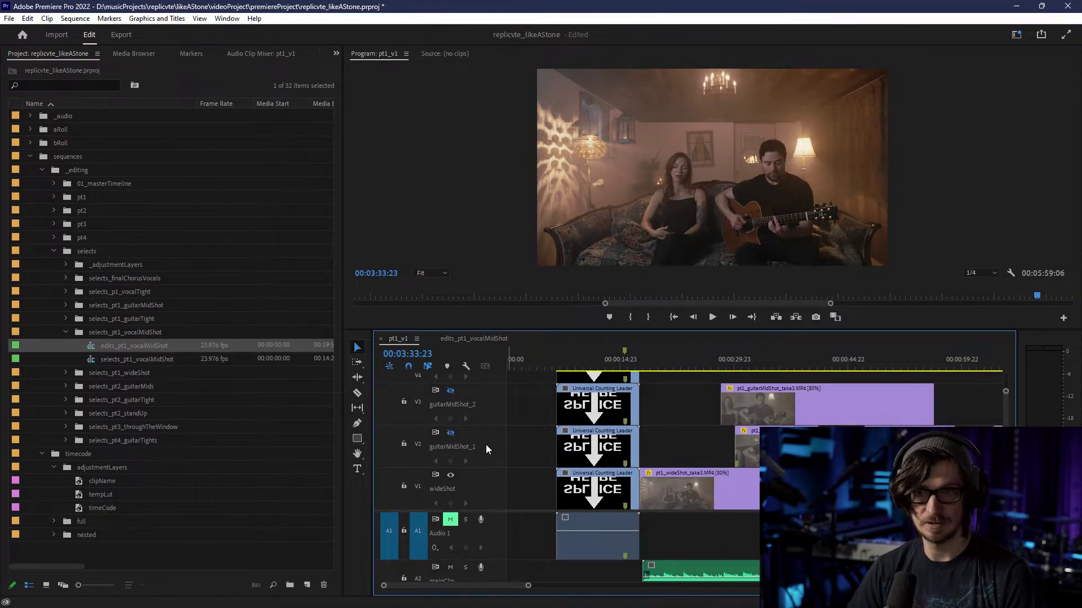
pyautogui.scroll(-15, 708, 444)
pyautogui.scroll(-20, 734, 458)
pyautogui.scroll(8, 735, 457)
pyautogui.click(665, 368)
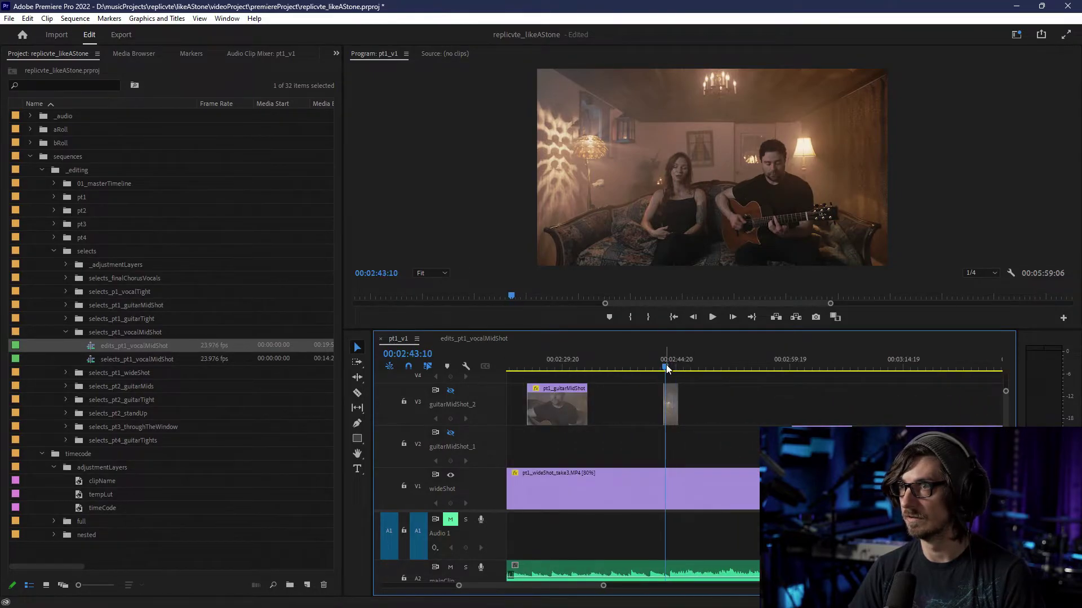
pyautogui.press('space')
pyautogui.click(450, 392)
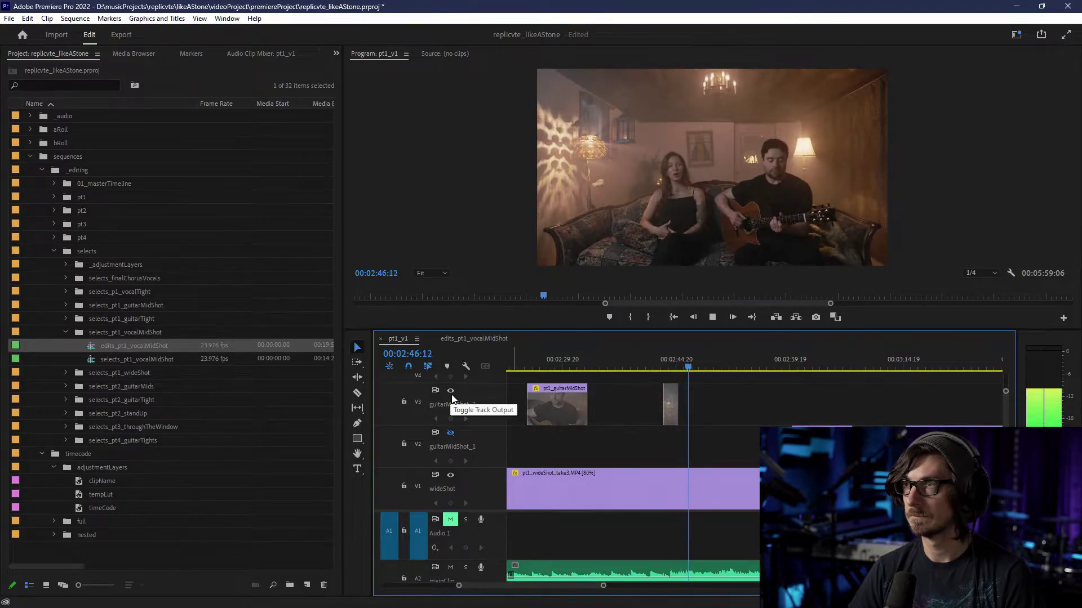
pyautogui.click(664, 366)
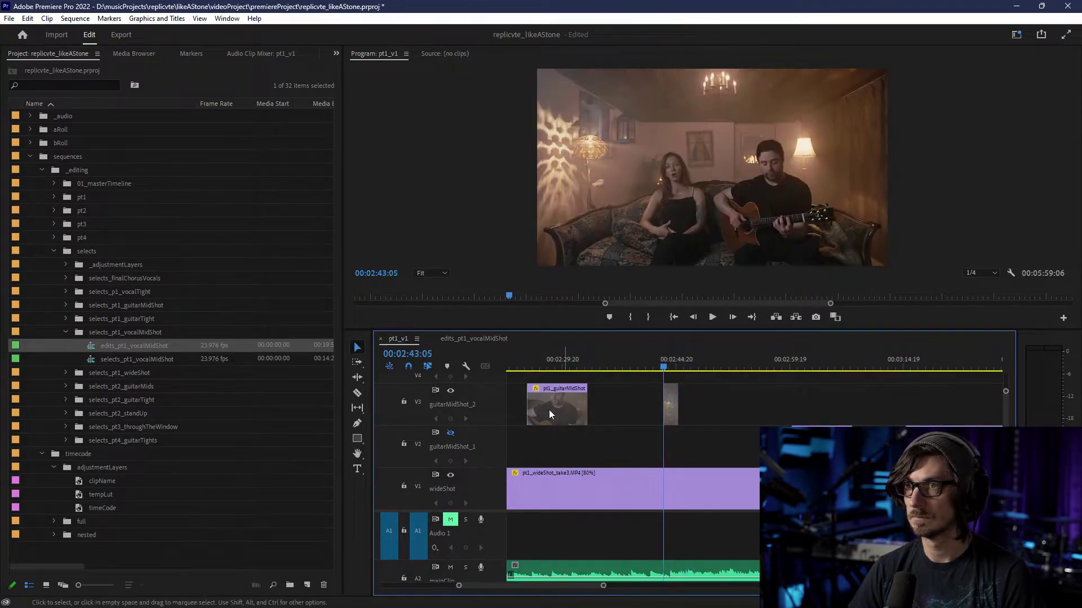
pyautogui.hscroll(-3, 549, 411)
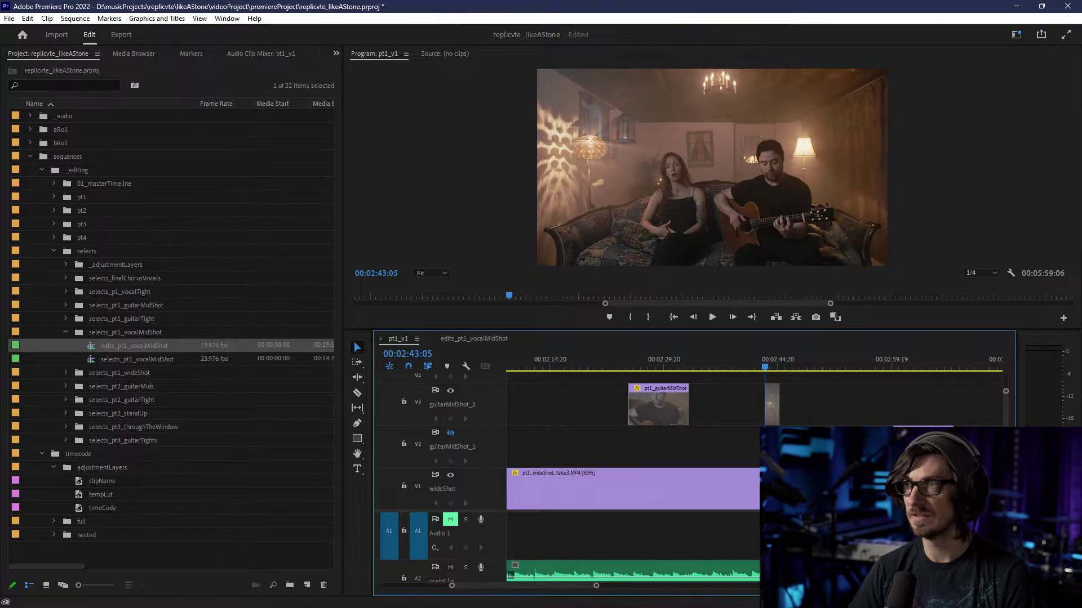
pyautogui.scroll(2, 564, 428)
pyautogui.scroll(6, 563, 440)
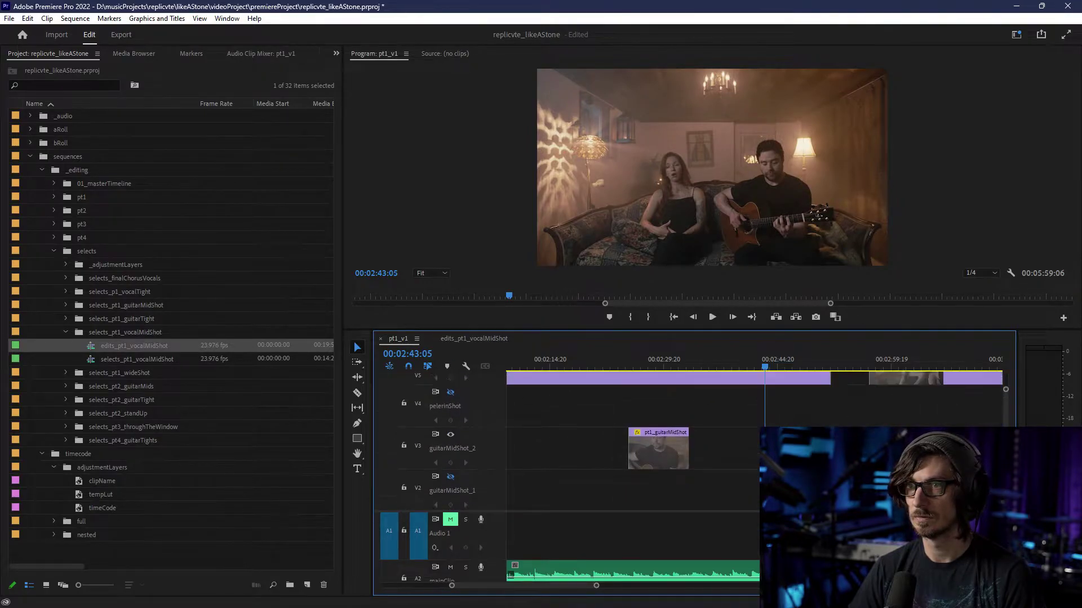
pyautogui.scroll(-6, 762, 410)
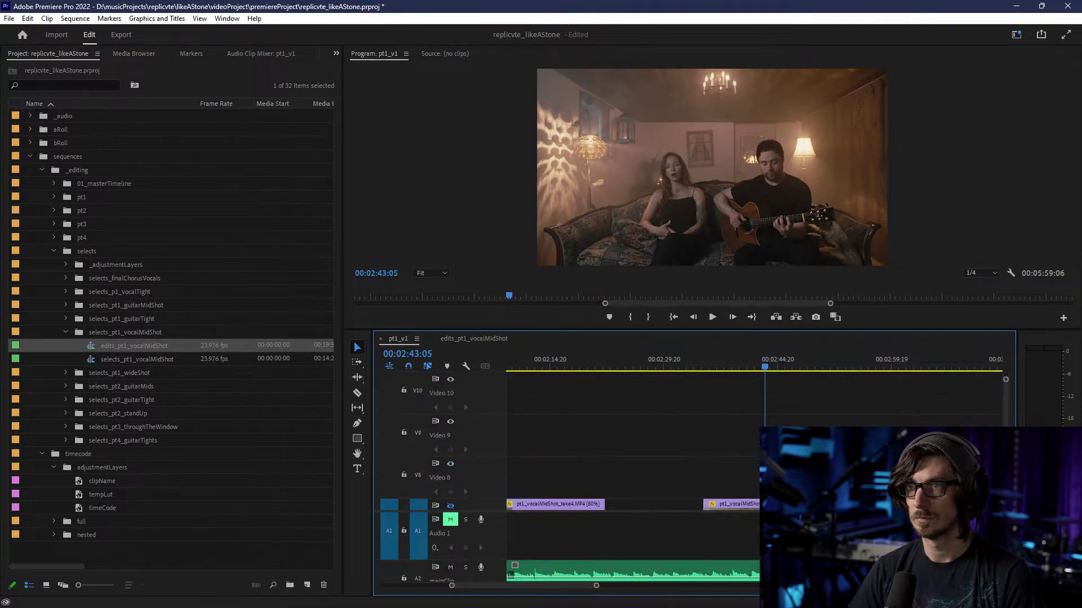
pyautogui.moveTo(771, 369); pyautogui.dragTo(771, 368)
pyautogui.press('space')
pyautogui.press('space')
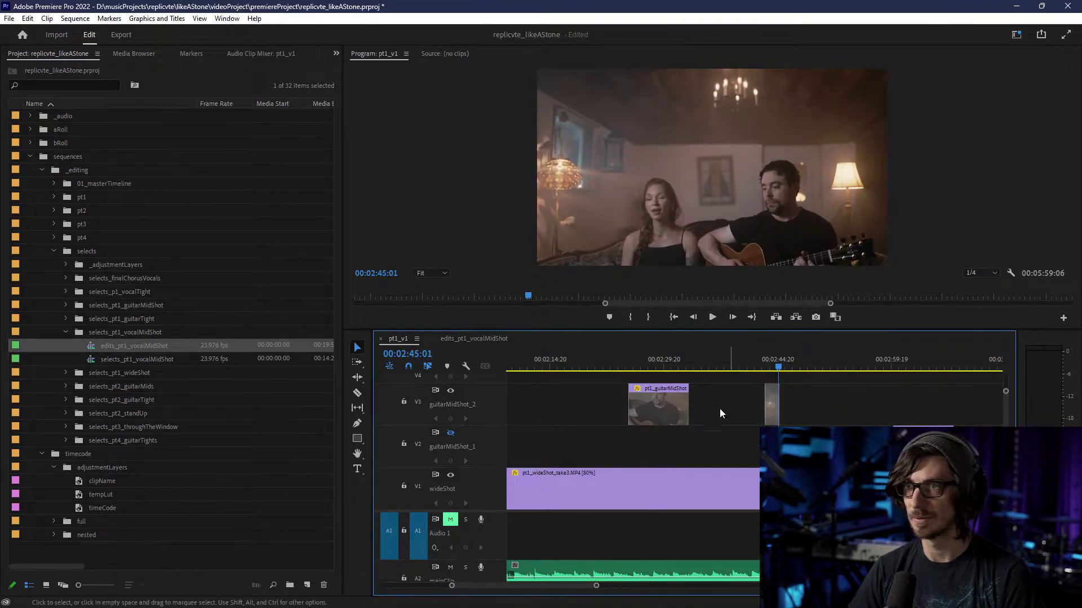
# - Check the label options of the short clip near 2:44 on guitarMidShot_2, and turn off that track's output
pyautogui.press('=')
pyautogui.press('=')
pyautogui.press('=')
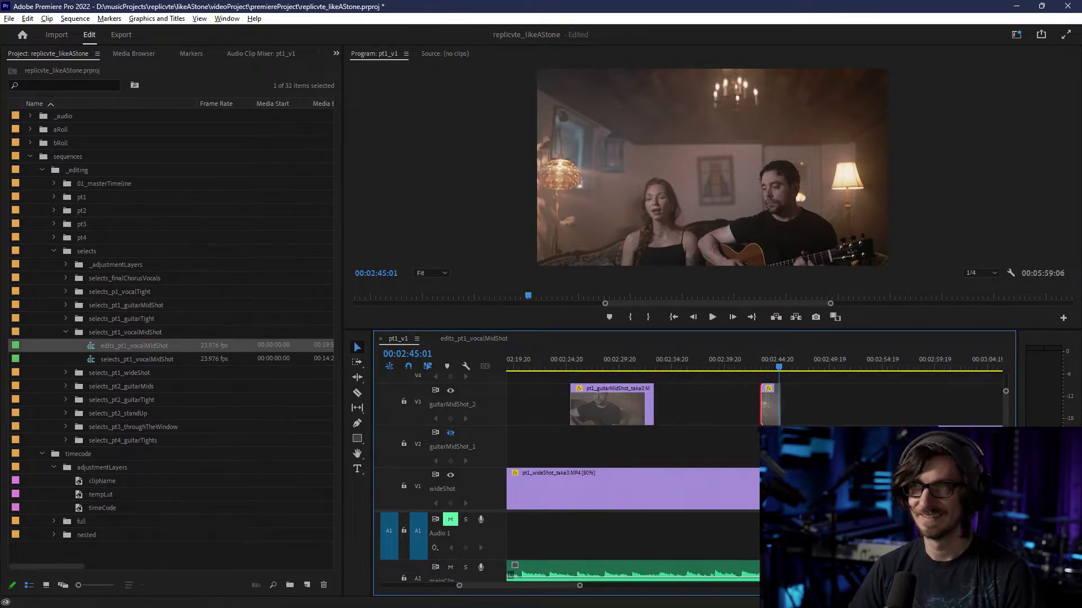
pyautogui.rightClick(753, 414)
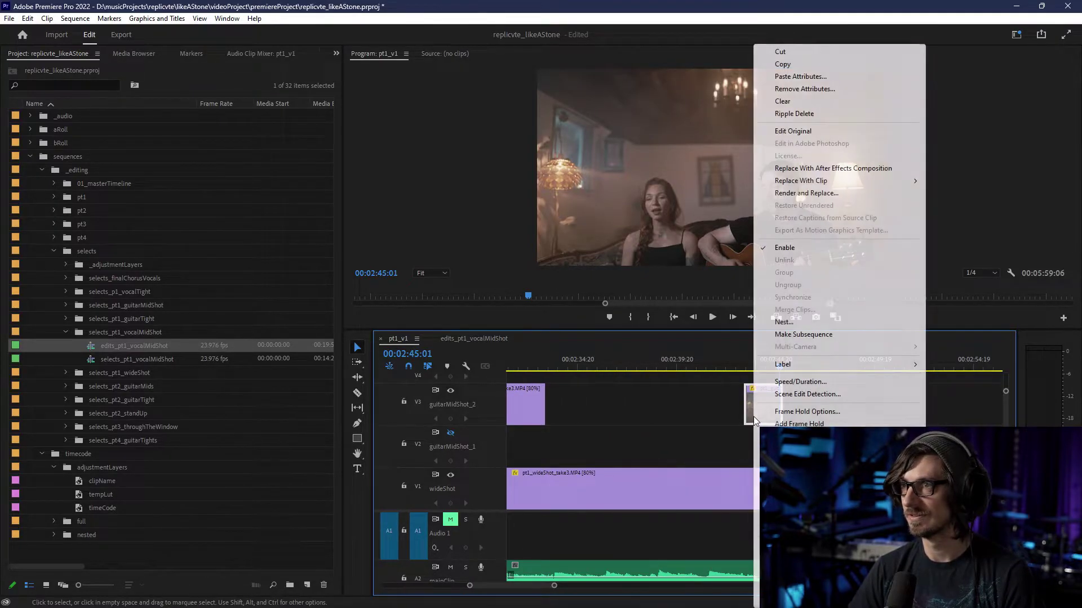
pyautogui.moveTo(796, 366)
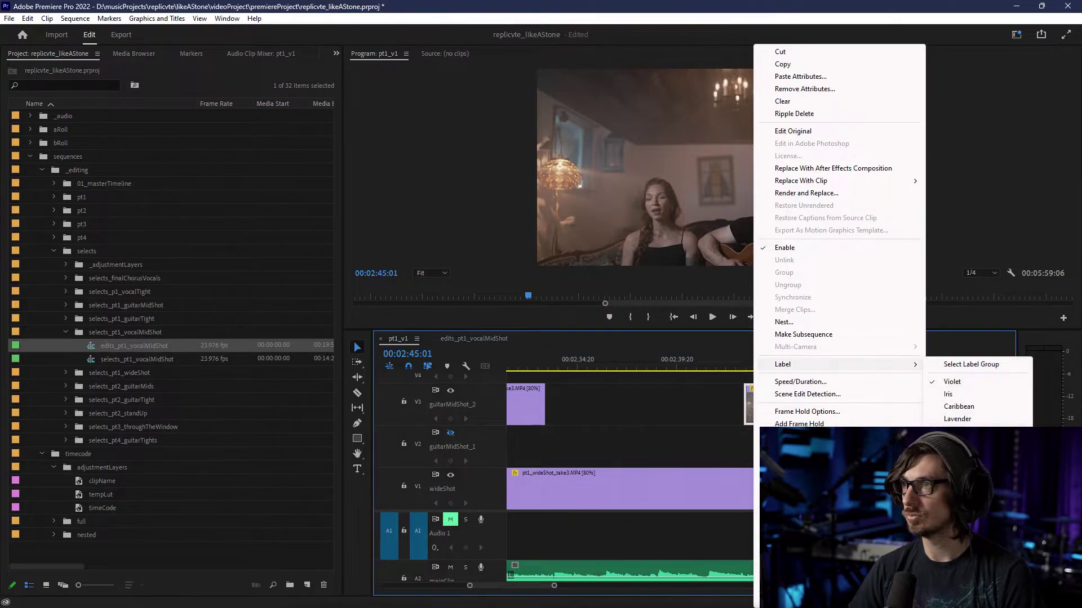
pyautogui.press('Escape')
pyautogui.press('-')
pyautogui.press('-')
pyautogui.press('-')
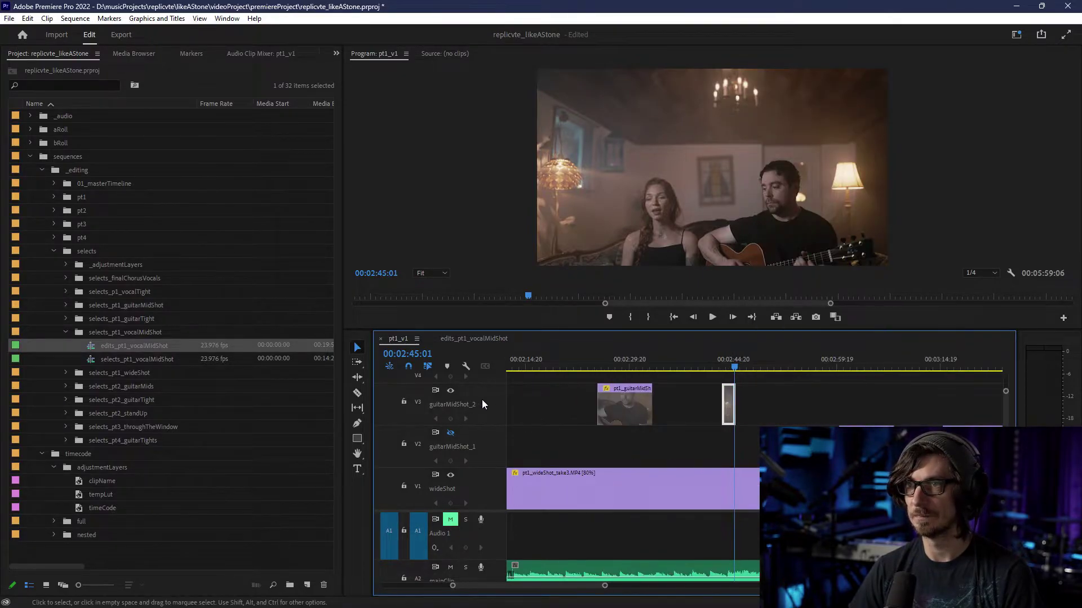
pyautogui.click(450, 391)
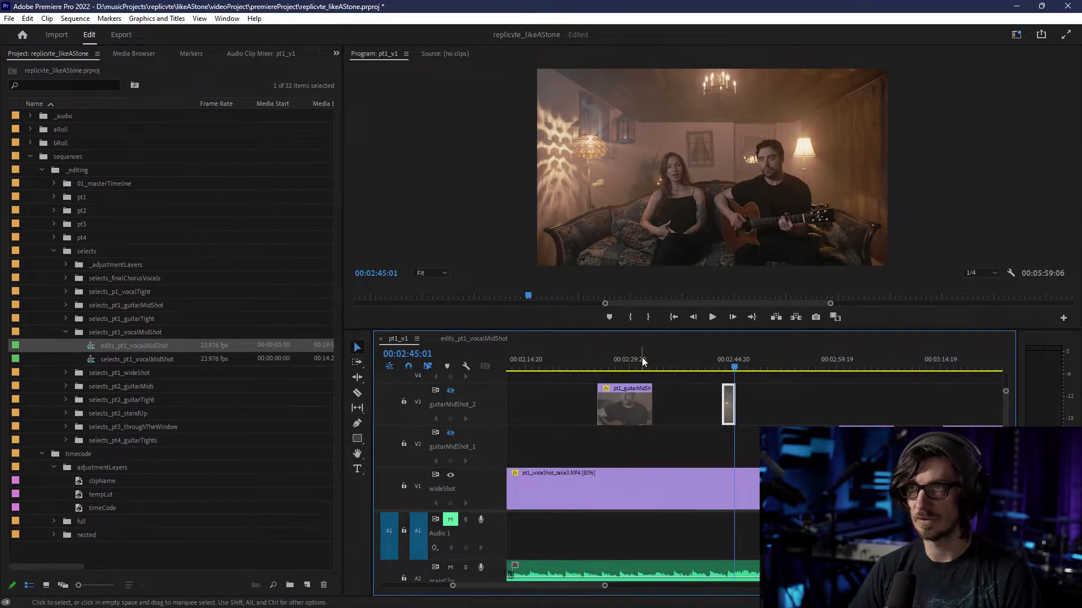
# - Turn on the output of video track V4 and play its clip from about 1:52
pyautogui.hscroll(-2, 461, 399)
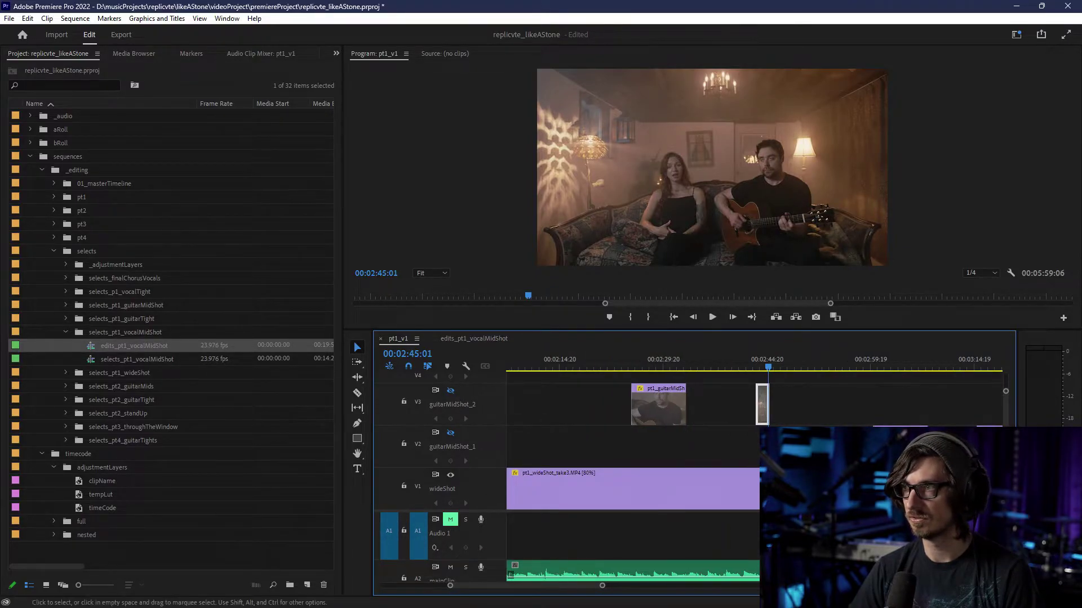
pyautogui.scroll(5, 461, 399)
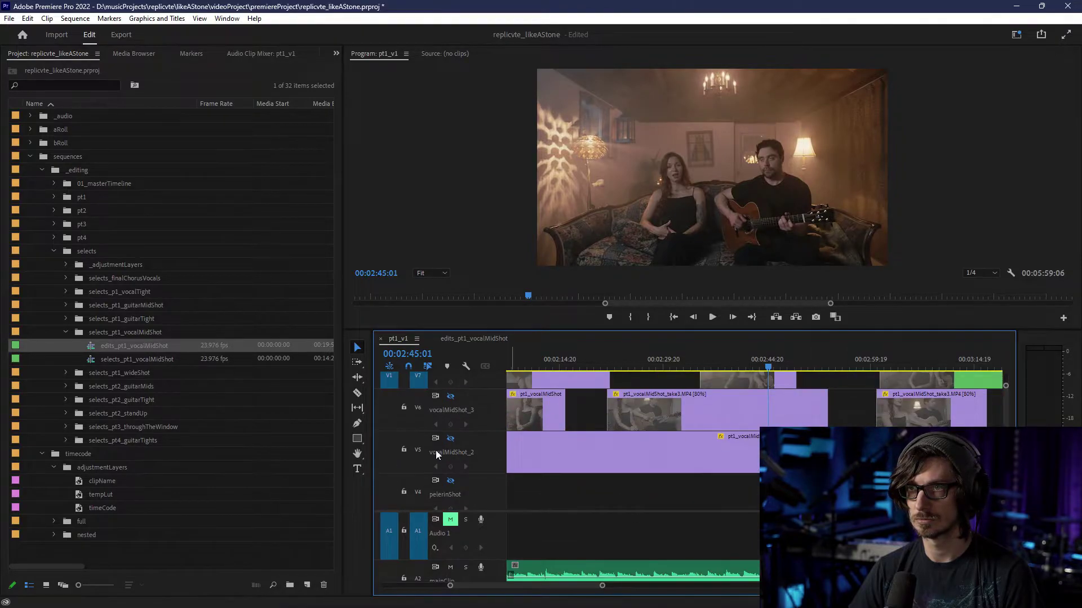
pyautogui.click(450, 480)
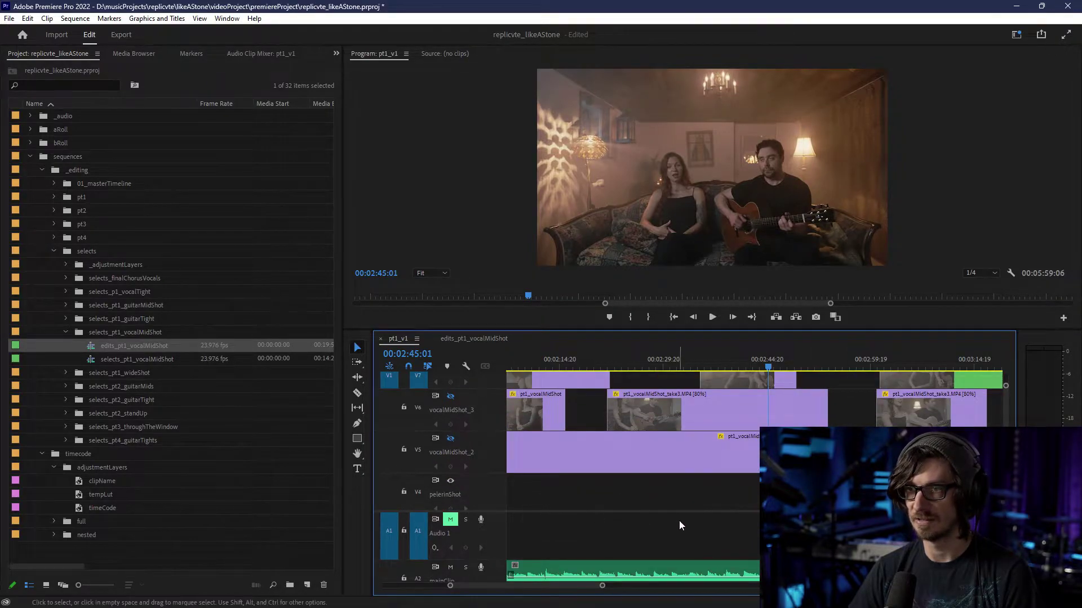
pyautogui.scroll(-3, 680, 522)
pyautogui.click(604, 364)
pyautogui.press('space')
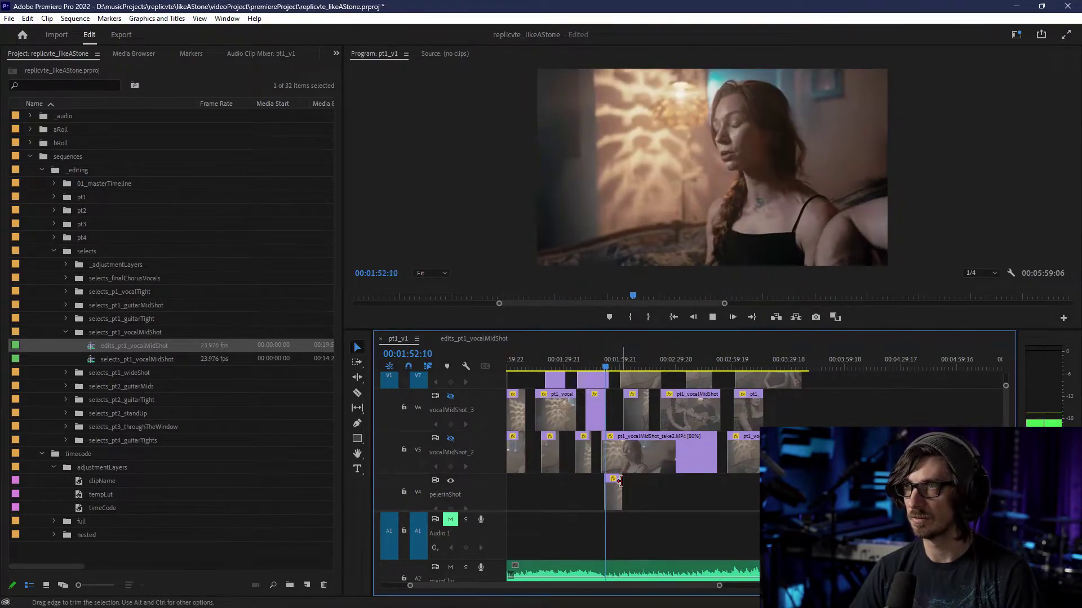
# - Apply the green Forest label to the vocal mid shot clip on V4, stop playback and turn off the track's output
pyautogui.scroll(4, 608, 501)
pyautogui.rightClick(607, 505)
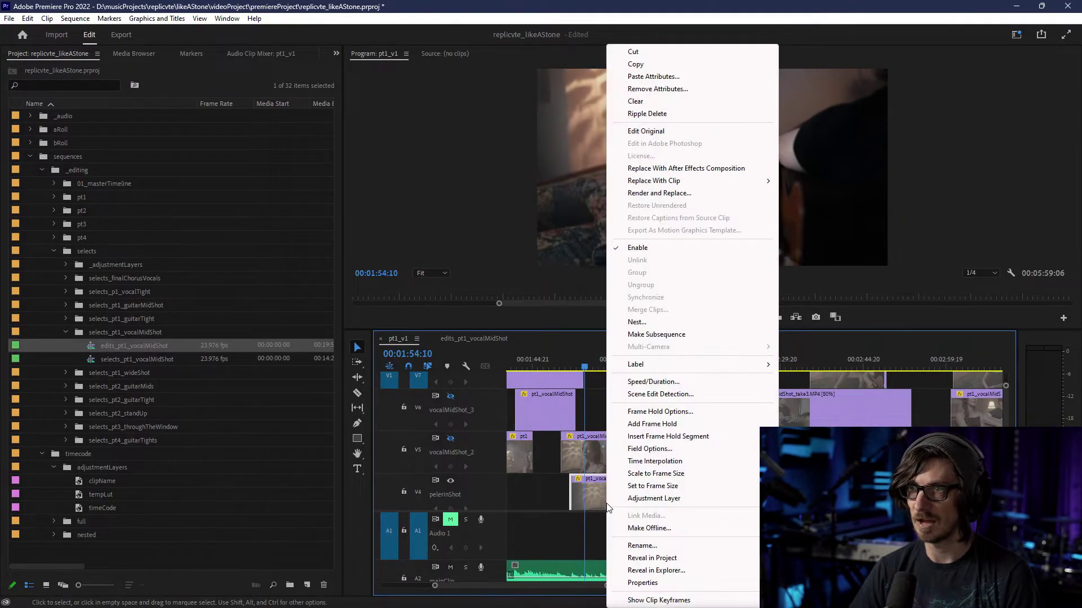
pyautogui.moveTo(676, 365)
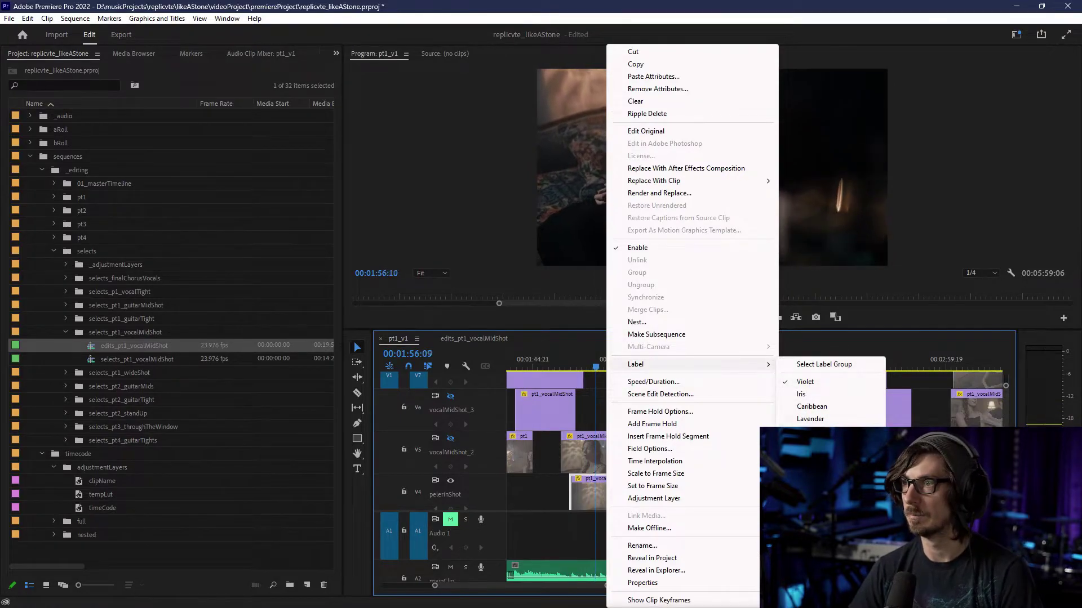
pyautogui.click(782, 443)
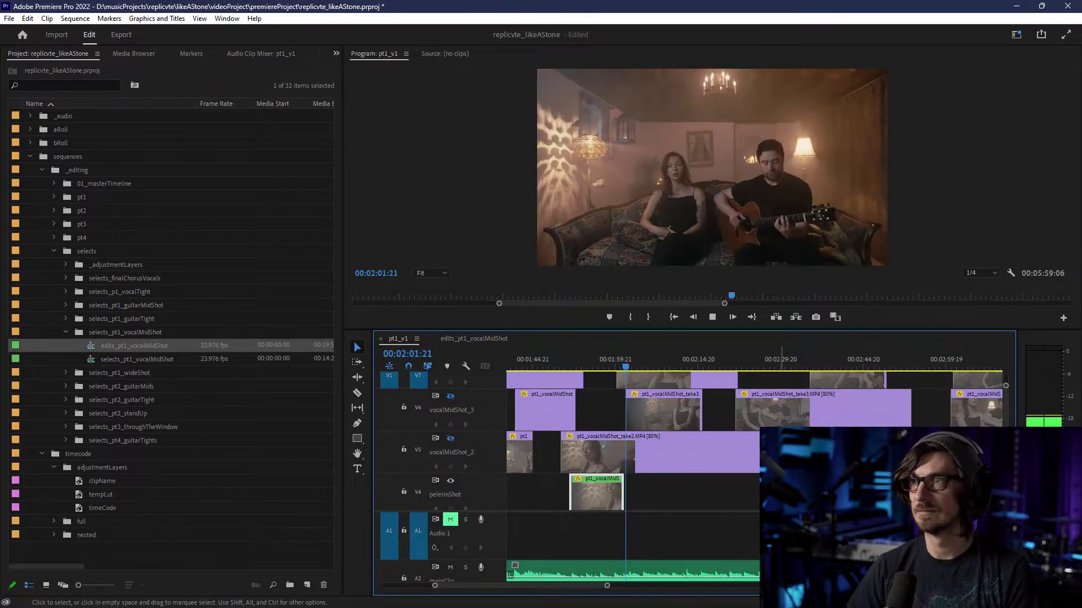
pyautogui.press('space')
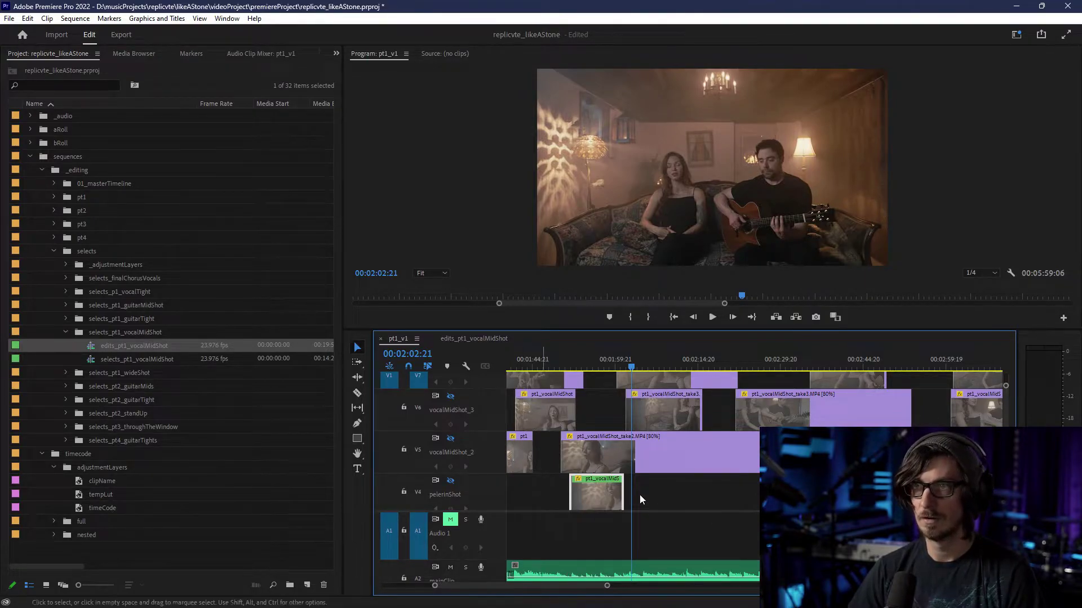
# - Turn on the output of vocalMidShot_3 (V6) and play its take 3 clip from about 1:16
pyautogui.scroll(5, 705, 479)
pyautogui.scroll(2, 745, 501)
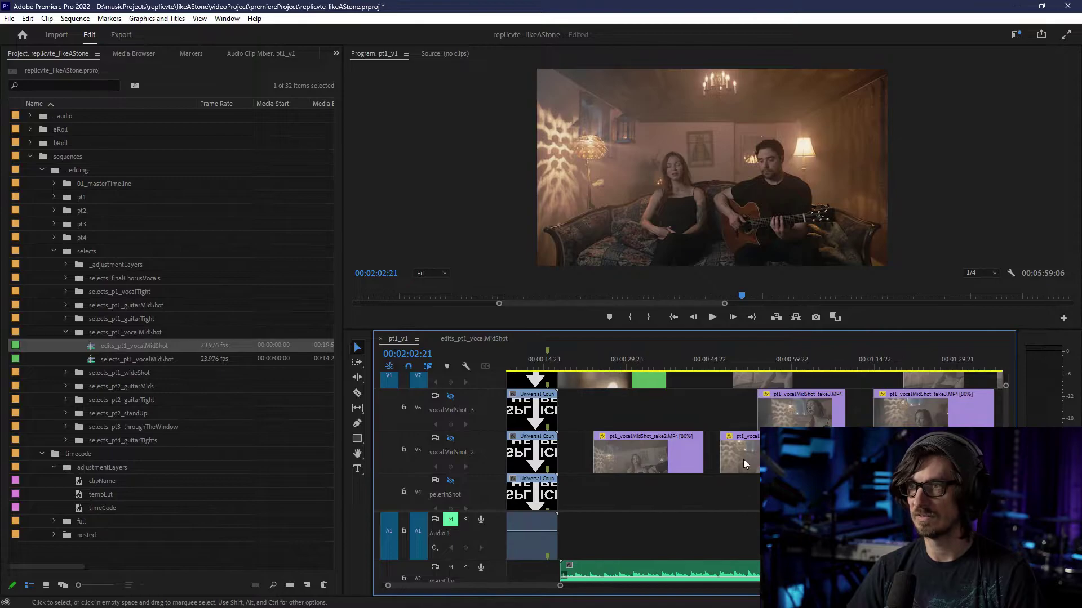
pyautogui.scroll(-2, 739, 472)
pyautogui.click(834, 367)
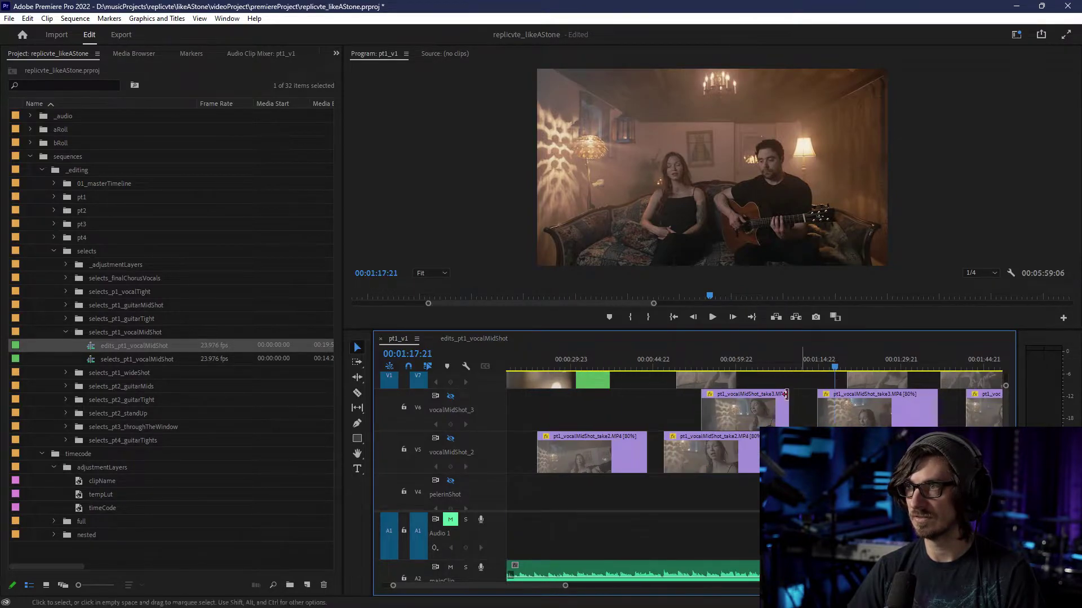
pyautogui.click(450, 396)
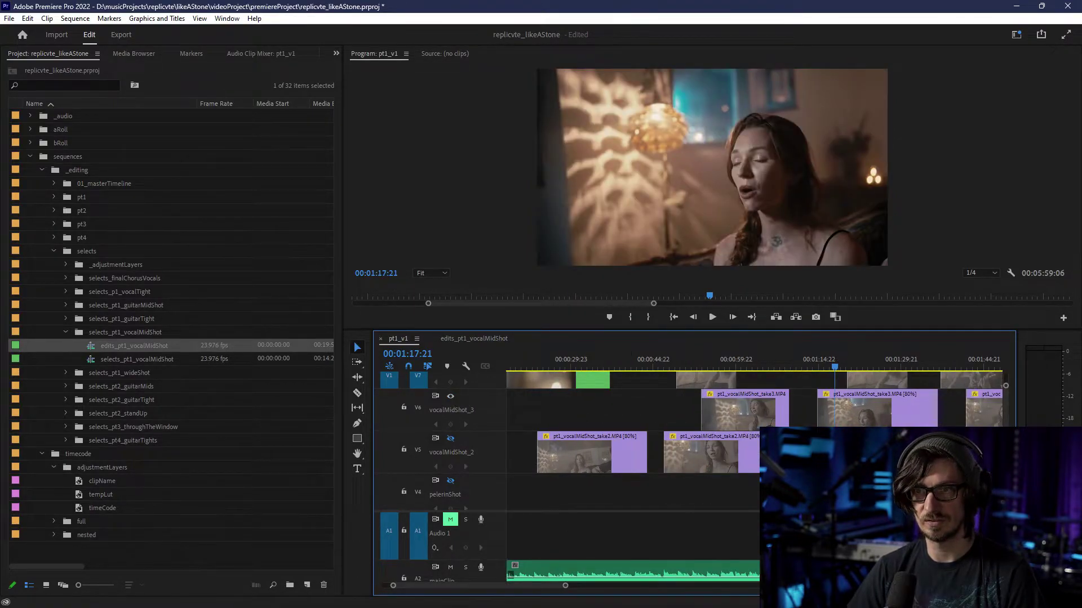
pyautogui.click(827, 367)
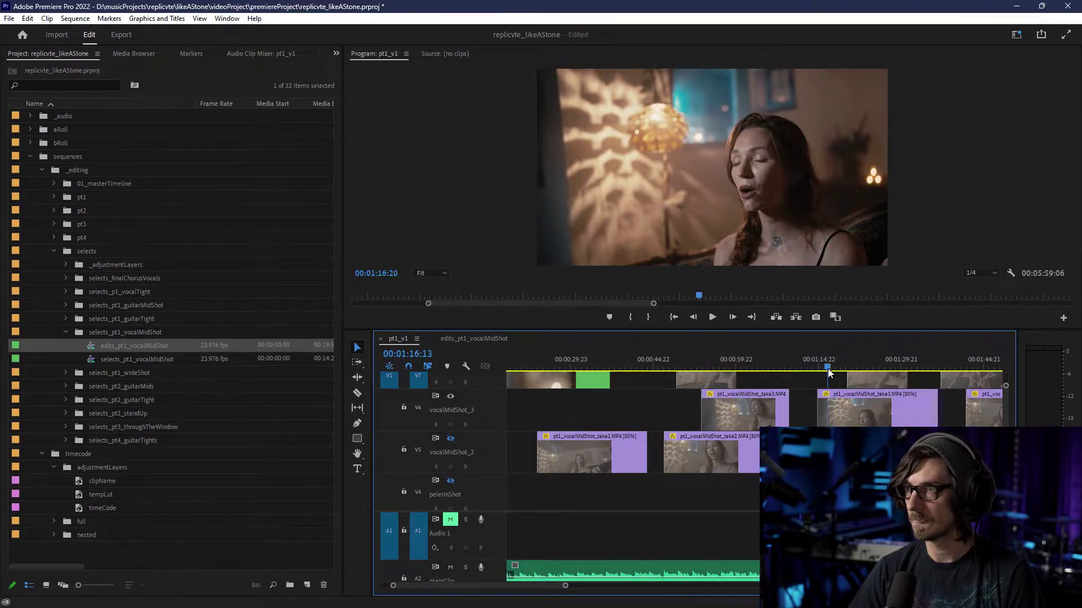
pyautogui.press('space')
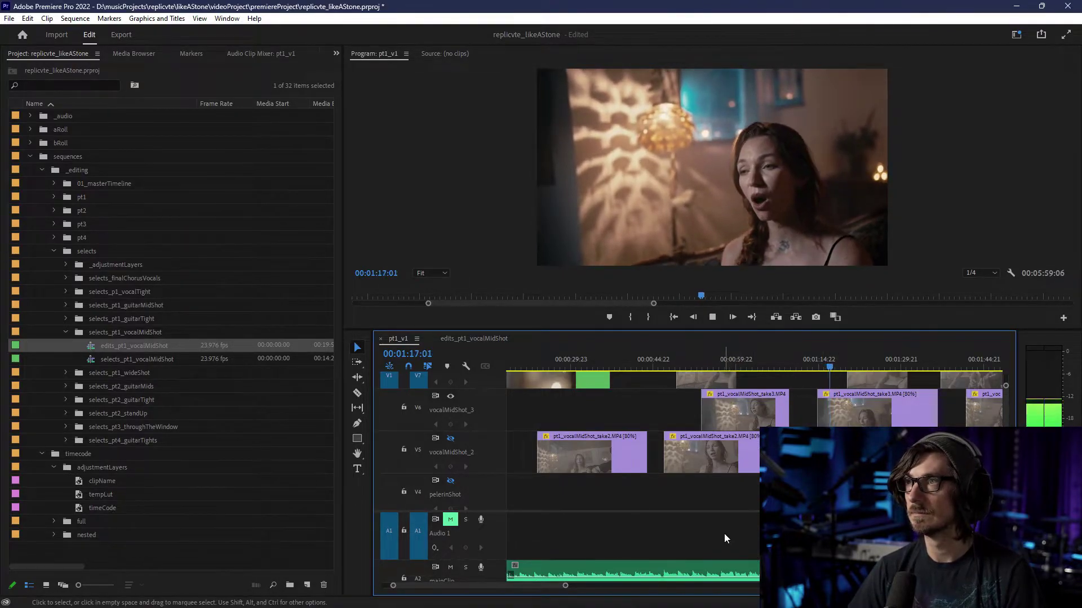
# - Apply the green Forest label to the take 3 clip starting near 1:15 on vocalMidShot_3, and stop playback
pyautogui.rightClick(836, 414)
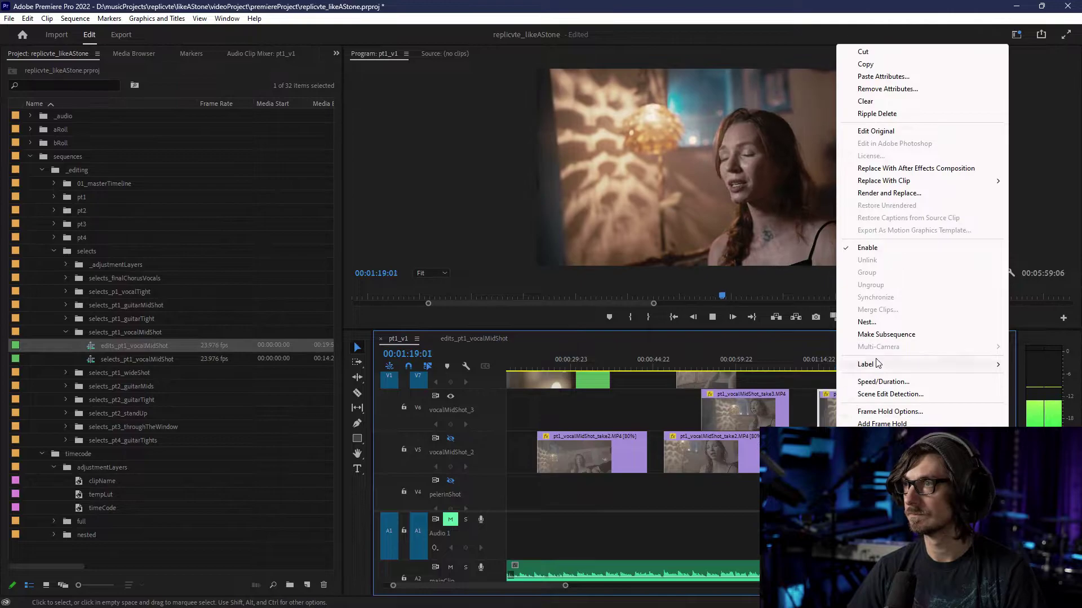
pyautogui.moveTo(876, 364)
pyautogui.click(744, 444)
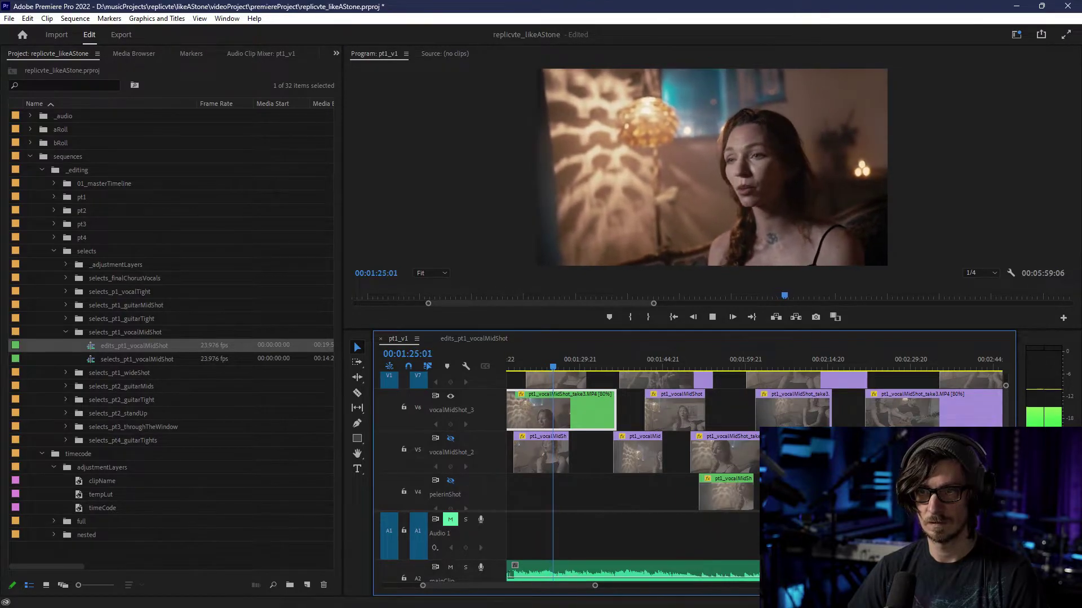
pyautogui.press('space')
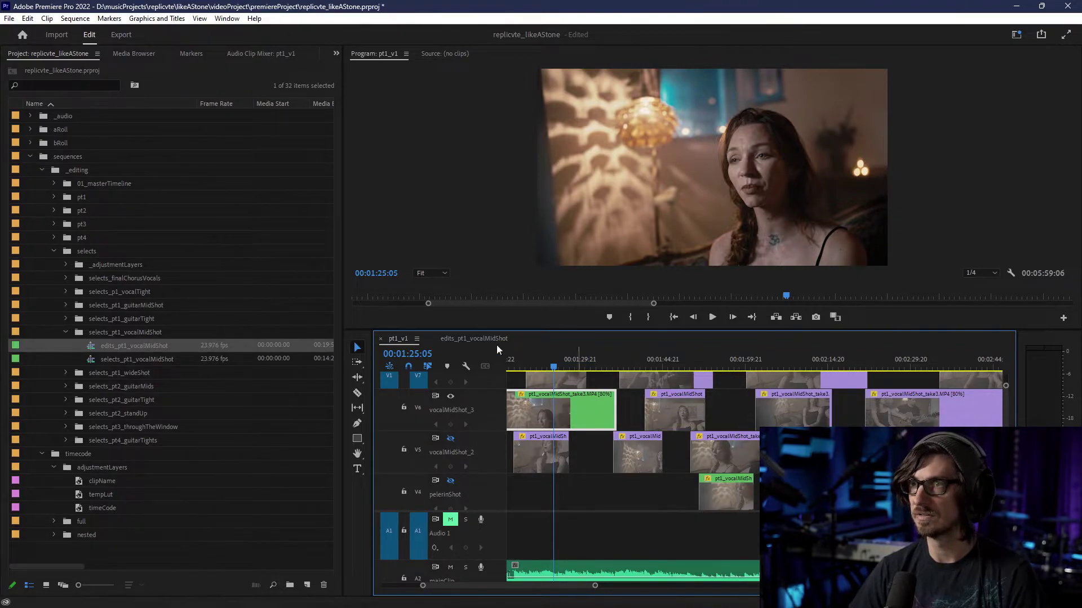
# - Open the selects_pt1_vocalMidShot sequence and scrub through its take 2 clip from about 4:29
pyautogui.click(482, 343)
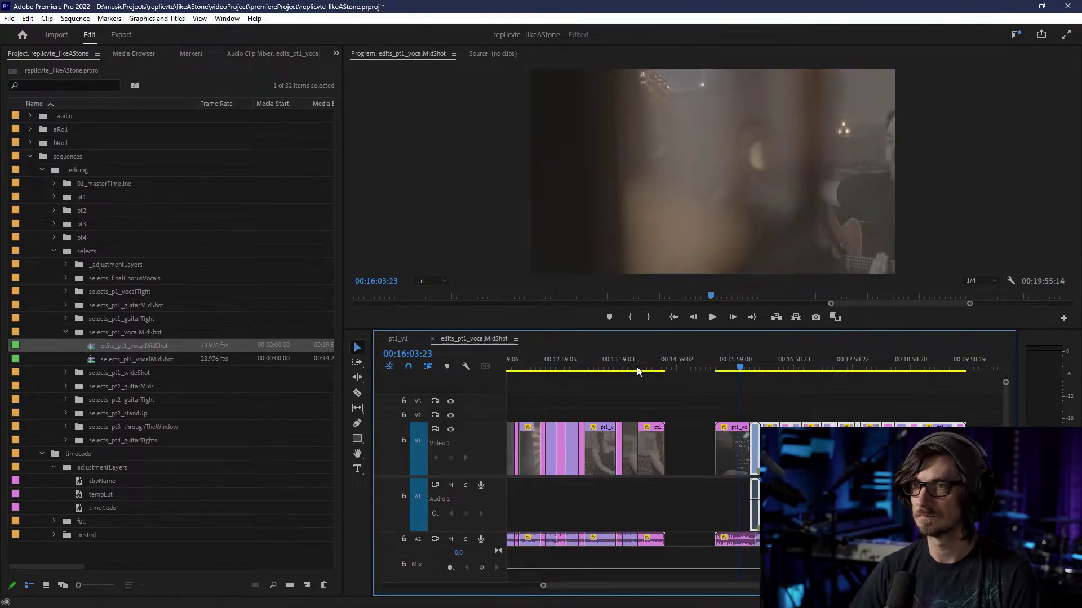
pyautogui.doubleClick(88, 359)
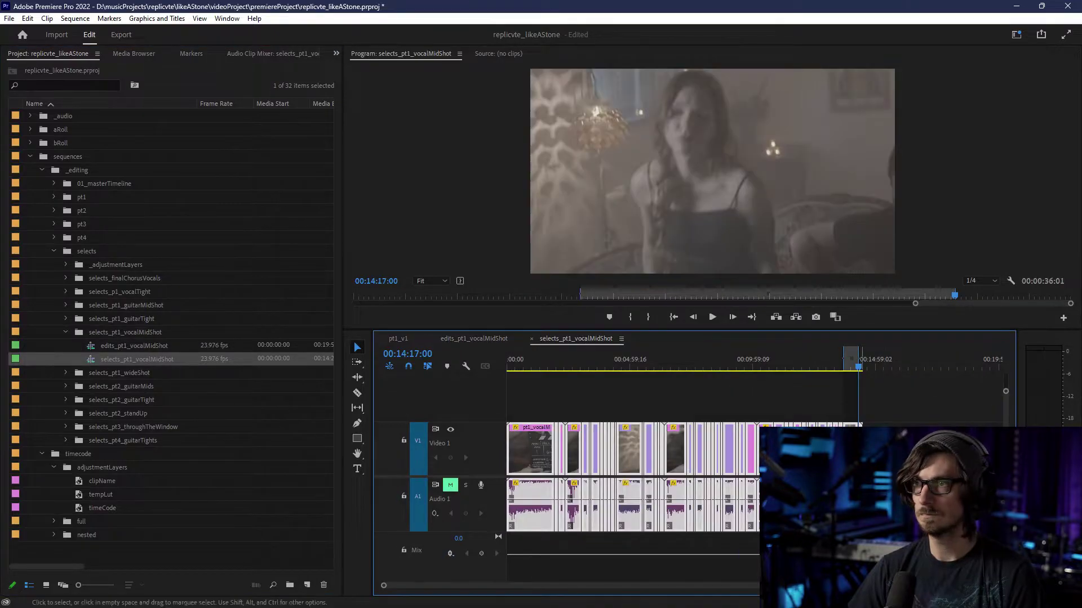
pyautogui.moveTo(629, 362); pyautogui.dragTo(612, 361)
pyautogui.scroll(5, 633, 404)
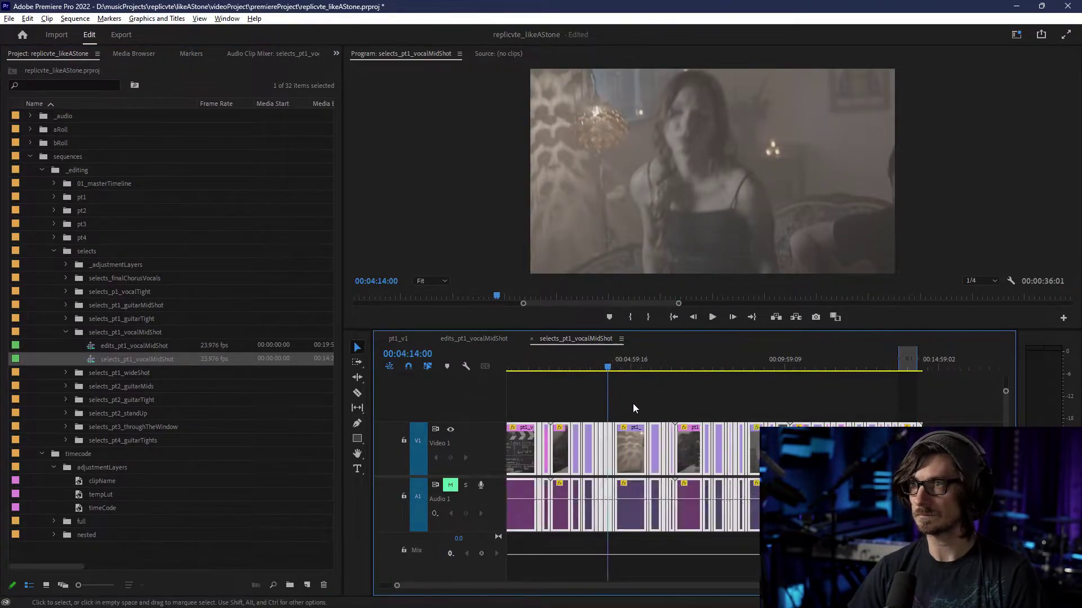
pyautogui.scroll(2, 655, 417)
pyautogui.moveTo(527, 367); pyautogui.dragTo(526, 367)
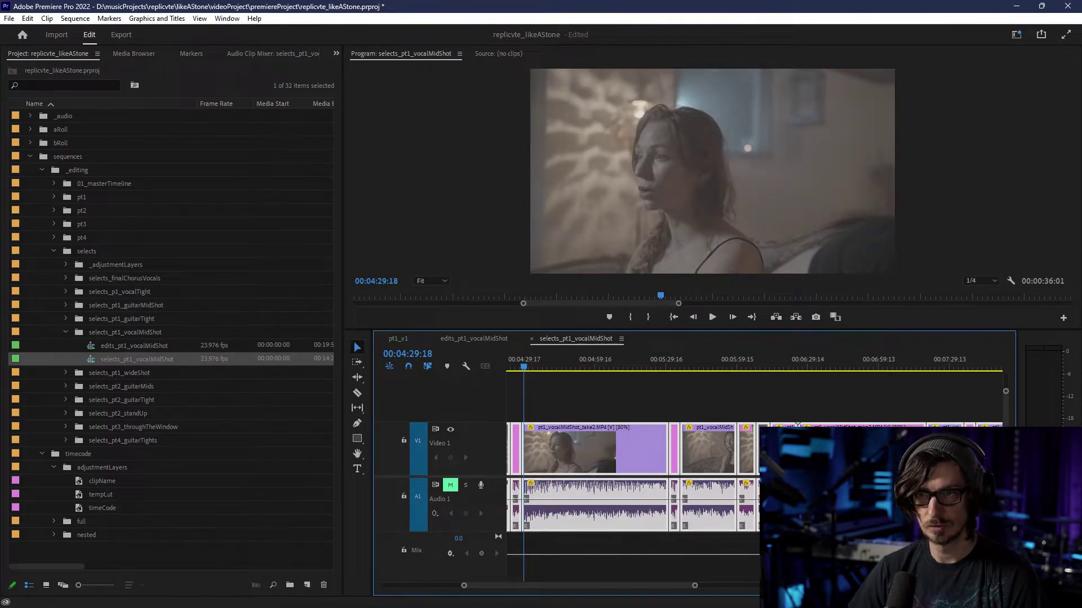
pyautogui.moveTo(591, 365)
pyautogui.mouseDown()
pyautogui.moveTo(623, 369)
pyautogui.moveTo(529, 371)
pyautogui.moveTo(572, 372)
pyautogui.mouseUp()
pyautogui.scroll(-3, 573, 434)
pyautogui.scroll(3, 603, 457)
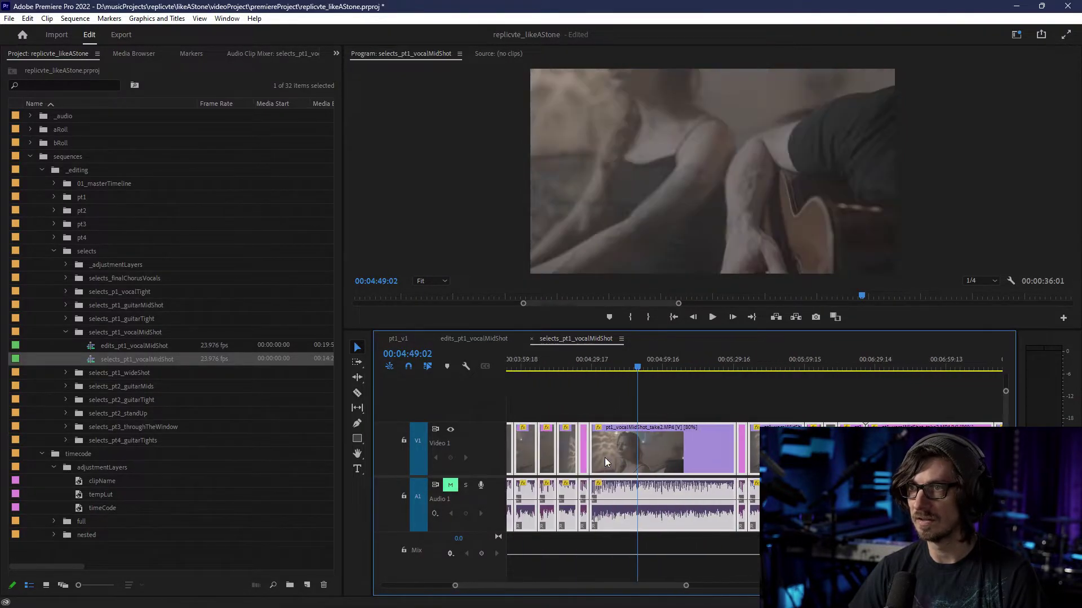
# - Return to the pt1_v1 sequence and play it from about 2:16
pyautogui.click(473, 340)
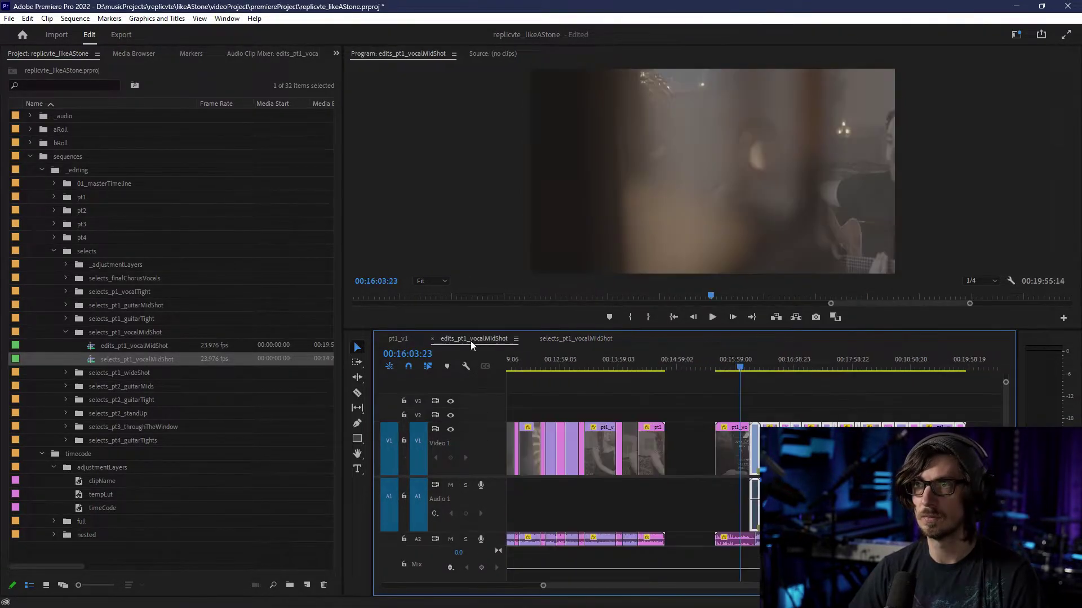
pyautogui.click(398, 339)
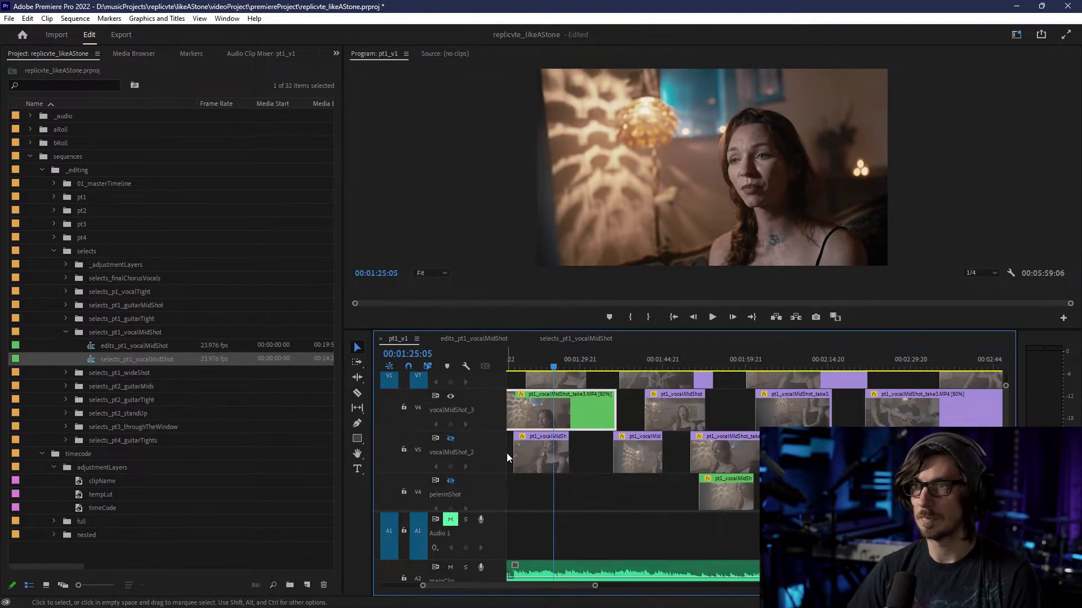
pyautogui.click(749, 448)
pyautogui.moveTo(746, 367); pyautogui.dragTo(836, 370)
pyautogui.press('-')
pyautogui.press('-')
pyautogui.press('-')
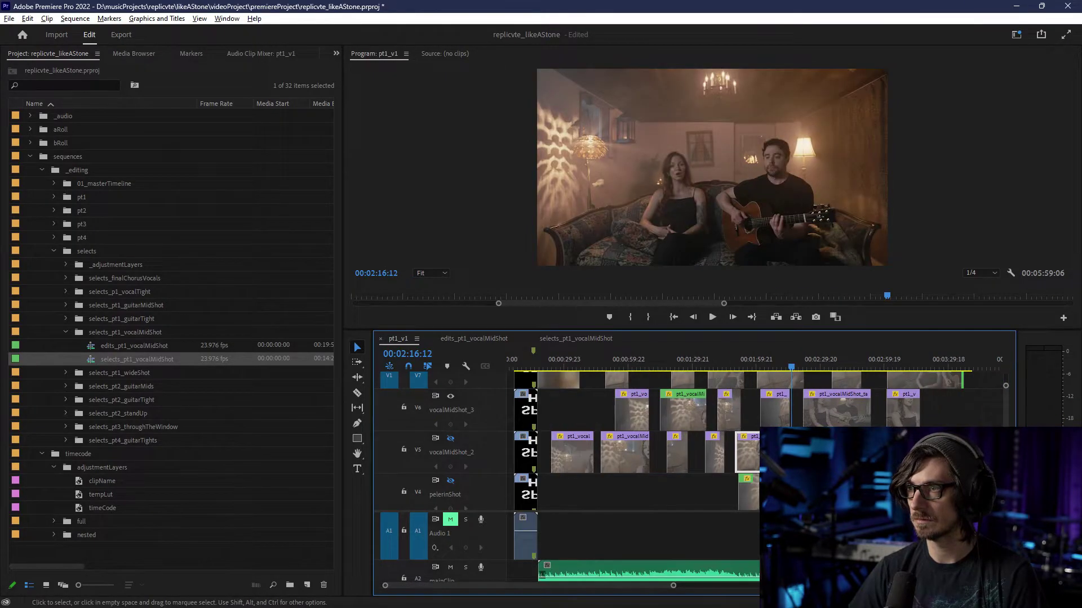
pyautogui.rightClick(769, 457)
pyautogui.click(747, 458)
pyautogui.press('space')
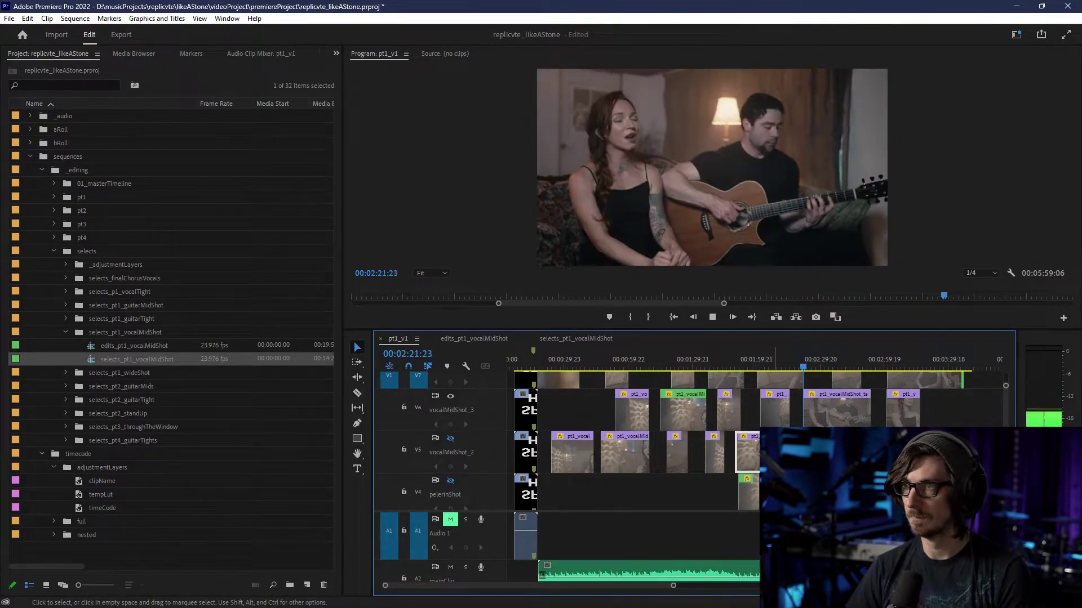
# - Apply the green Forest label to the clip starting near 1:50 on vocalMidShot_2 (V5)
pyautogui.rightClick(772, 456)
pyautogui.moveTo(830, 371)
pyautogui.click(972, 443)
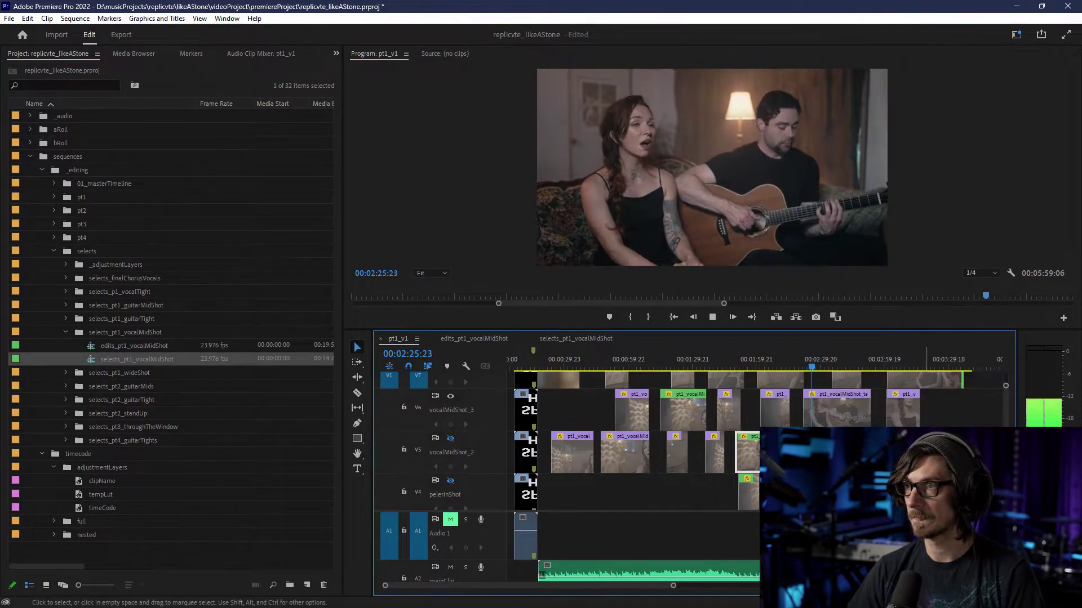
# - Replay the take 3 clip on vocalMidShot_3 (V6), first from about 2:35 and again from about 2:32
pyautogui.scroll(1, 705, 482)
pyautogui.scroll(-3, 701, 489)
pyautogui.scroll(5, 698, 491)
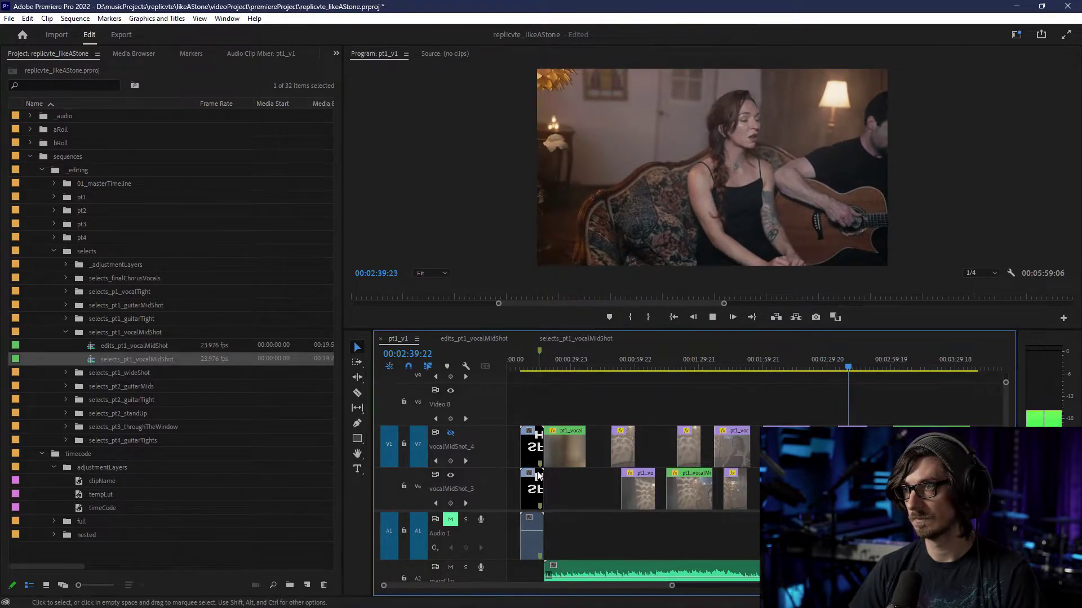
pyautogui.press('space')
pyautogui.moveTo(849, 368); pyautogui.dragTo(839, 367)
pyautogui.press('space')
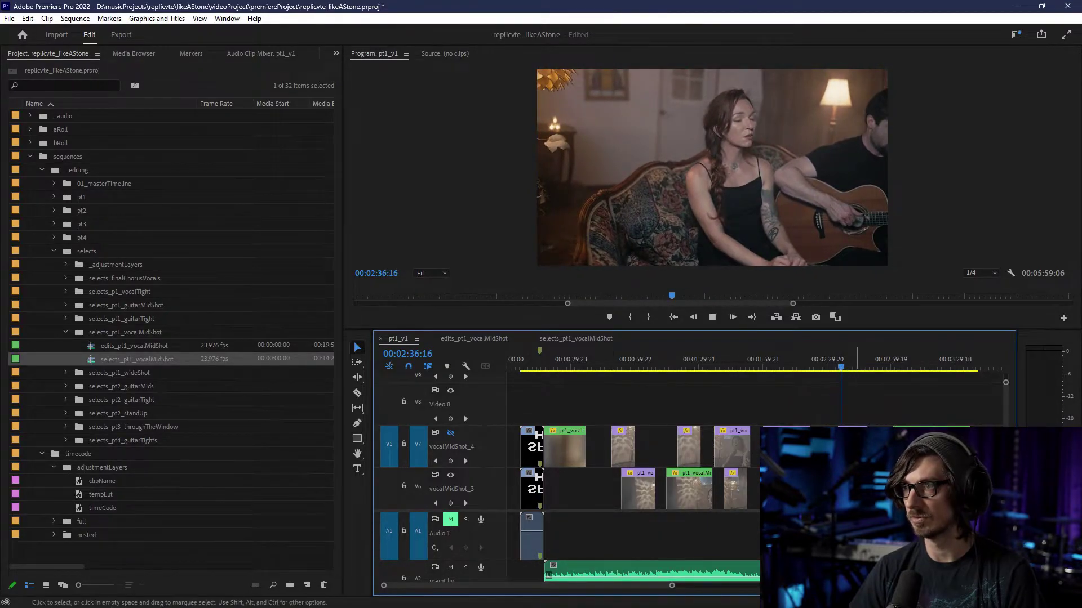
pyautogui.press('=')
pyautogui.press('=')
pyautogui.press('=')
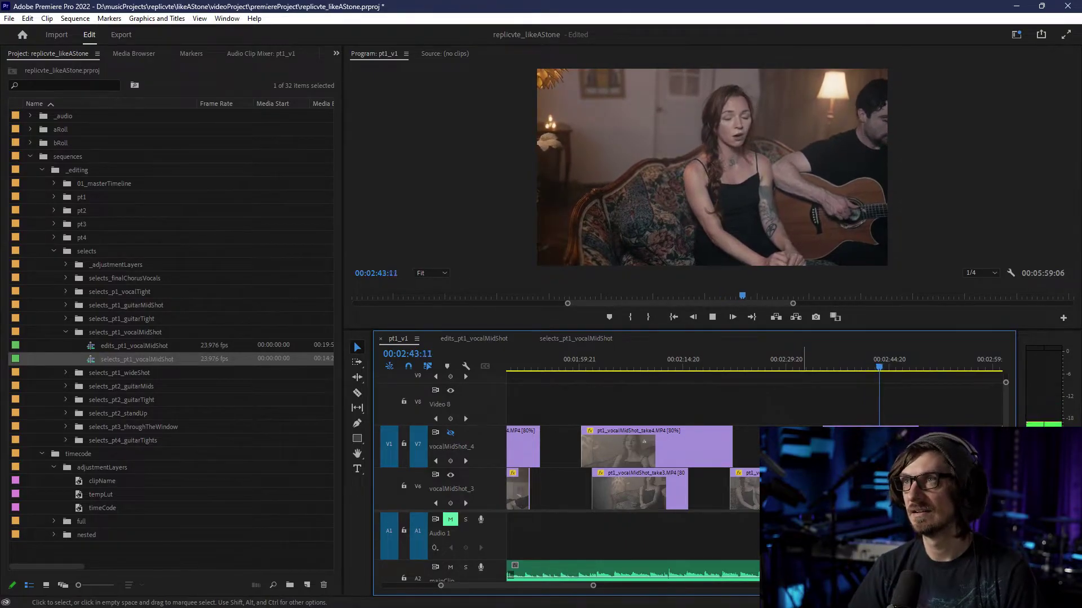
pyautogui.press('space')
pyautogui.click(807, 365)
pyautogui.press('space')
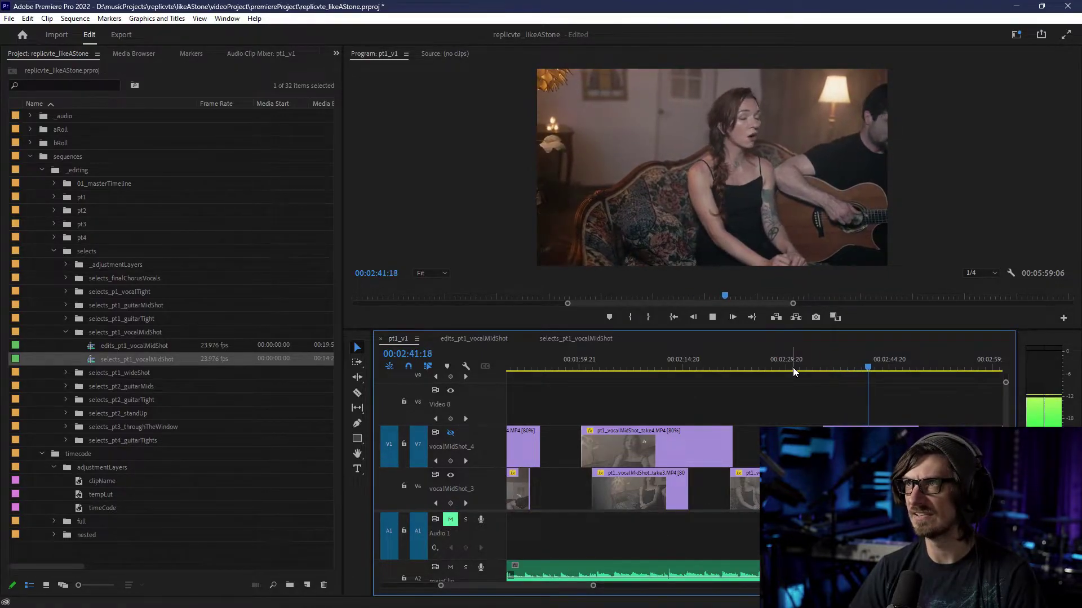
pyautogui.press('space')
# - Apply the green Forest label to the take 3 clip starting near 2:21 on vocalMidShot_3 (V6)
pyautogui.rightClick(835, 489)
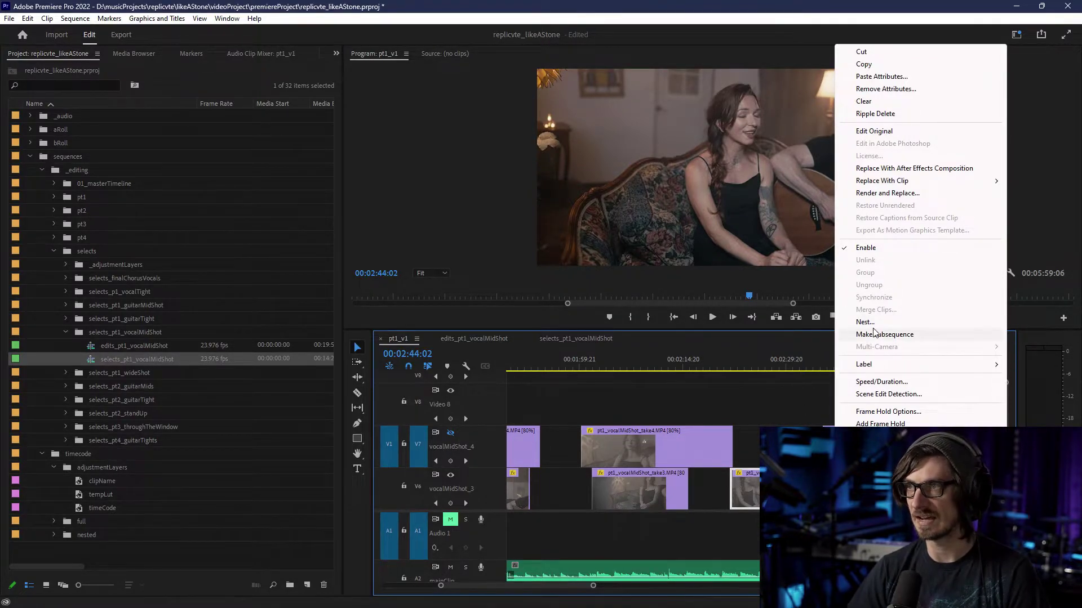
pyautogui.moveTo(893, 365)
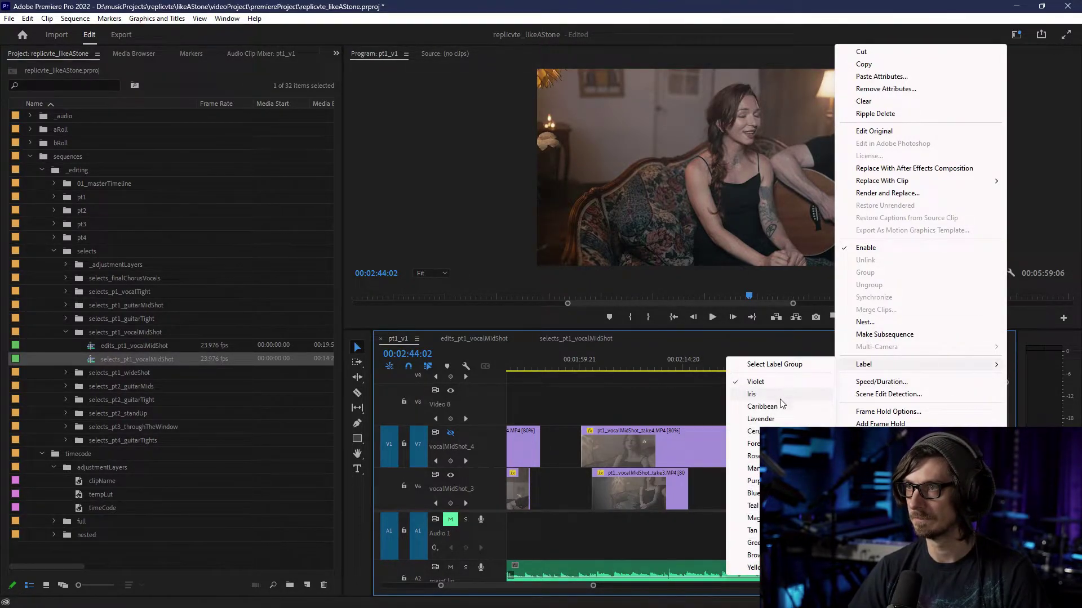
pyautogui.click(749, 443)
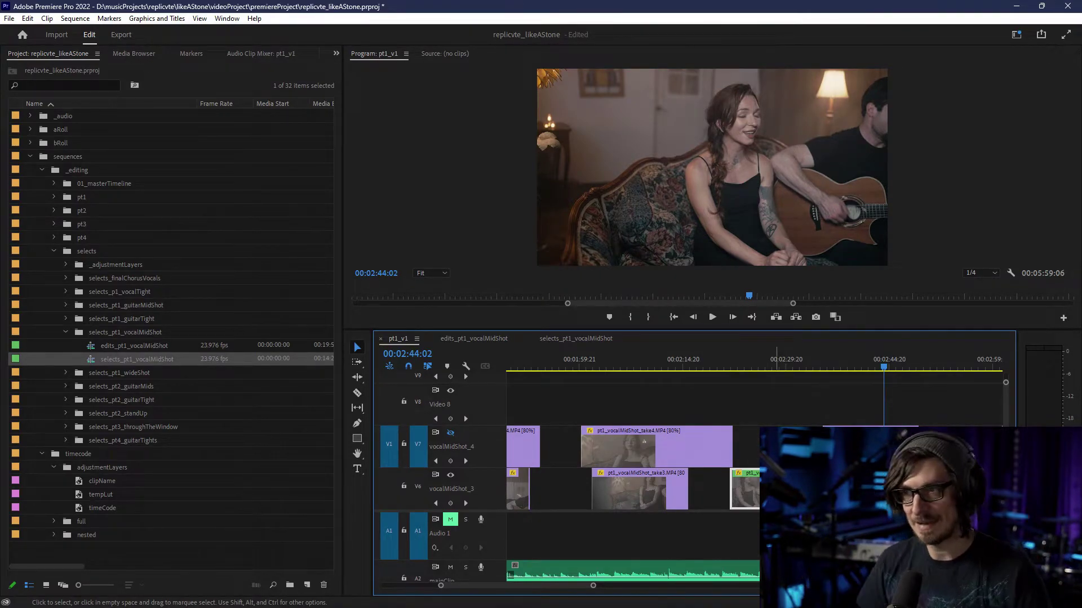
# - Collapse the video track heights, turn off V6's output, and move the V1 source patch and track targeting to V8
pyautogui.hscroll(-10, 734, 501)
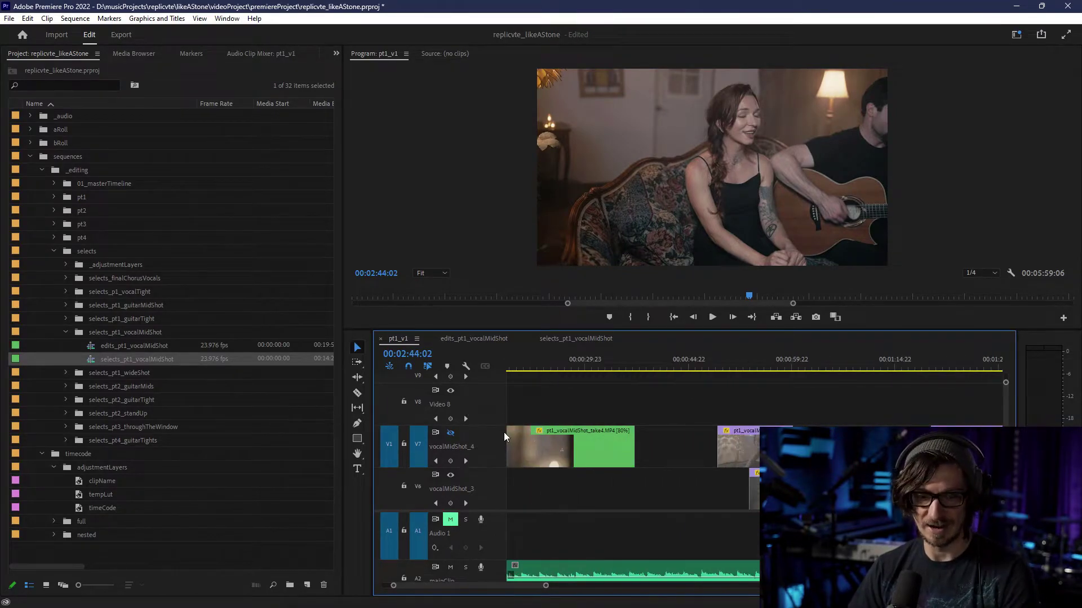
pyautogui.hotkey('ctrl', '-')
pyautogui.hotkey('ctrl', '-')
pyautogui.hotkey('ctrl', '-')
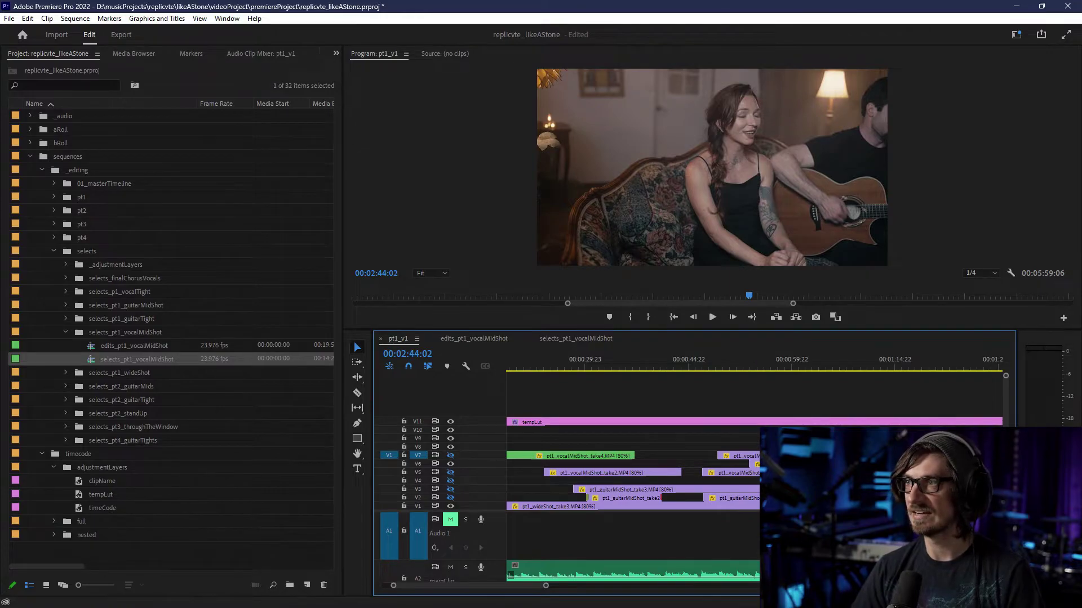
pyautogui.click(388, 448)
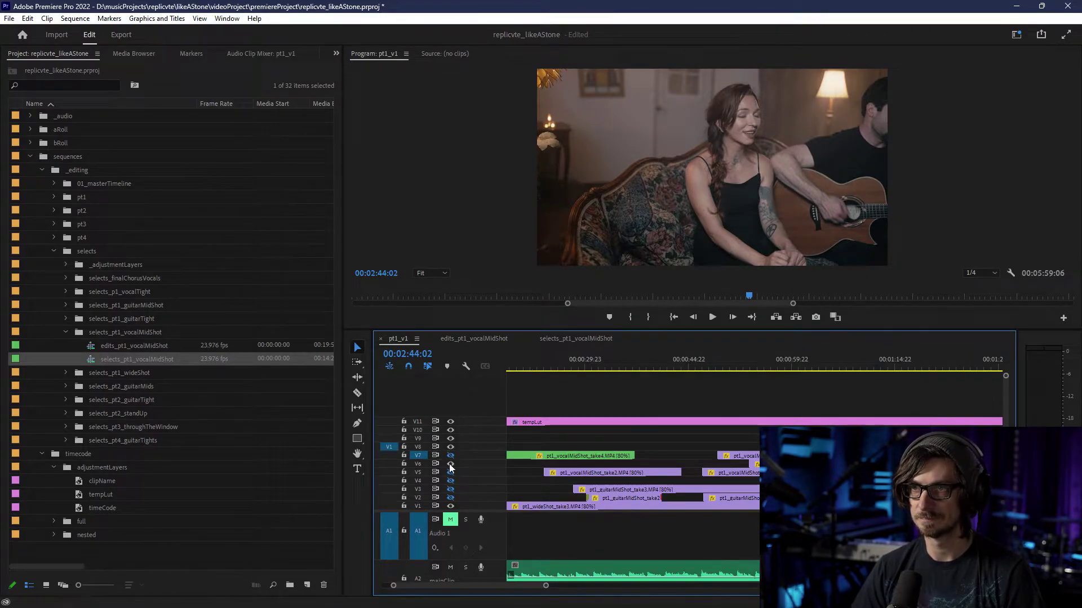
pyautogui.click(450, 464)
pyautogui.click(419, 447)
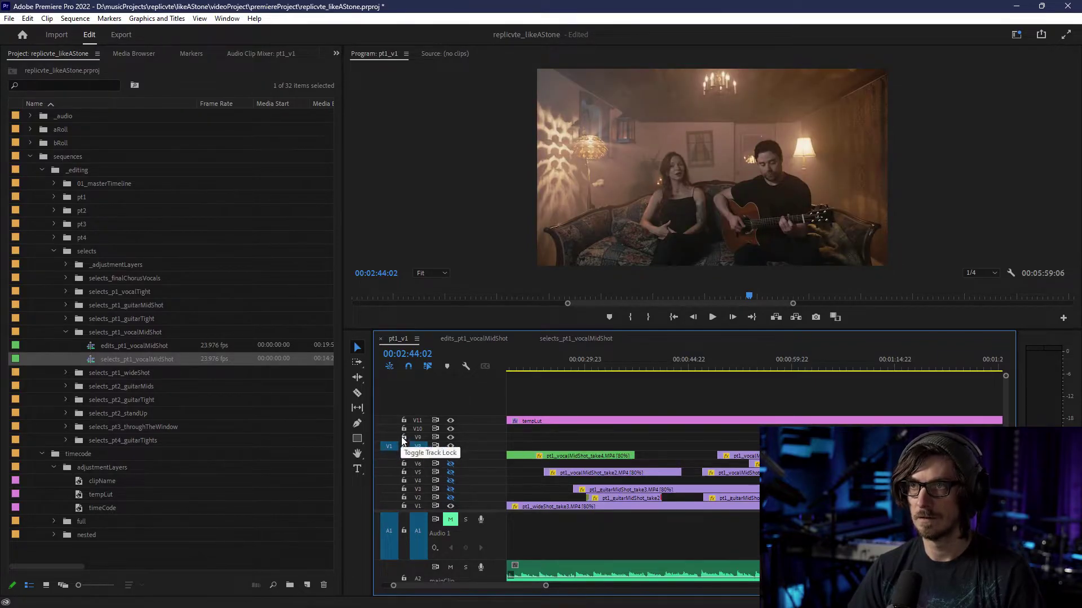
pyautogui.click(420, 455)
# - Save the project and close the selects_pt1_vocalMidShot and edits_pt1_vocalMidShot sequences
pyautogui.click(563, 339)
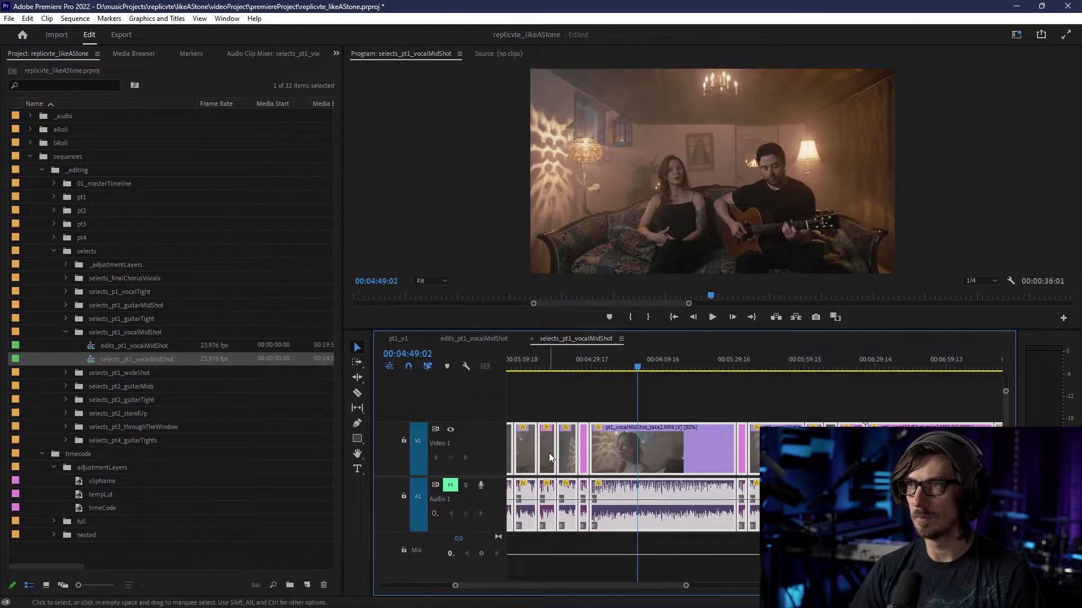
pyautogui.press('\\')
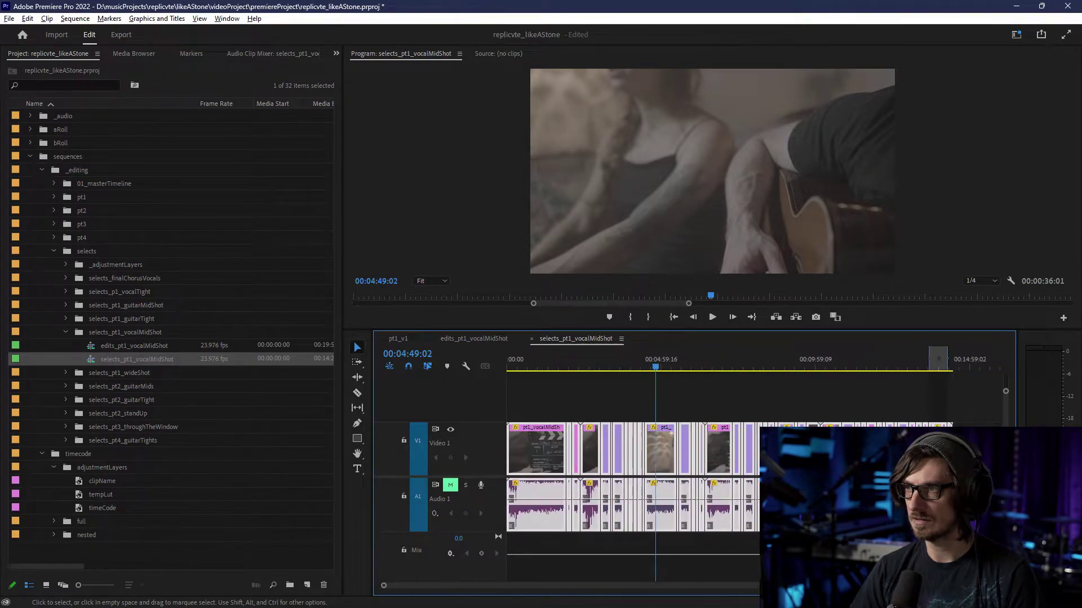
pyautogui.click(530, 339)
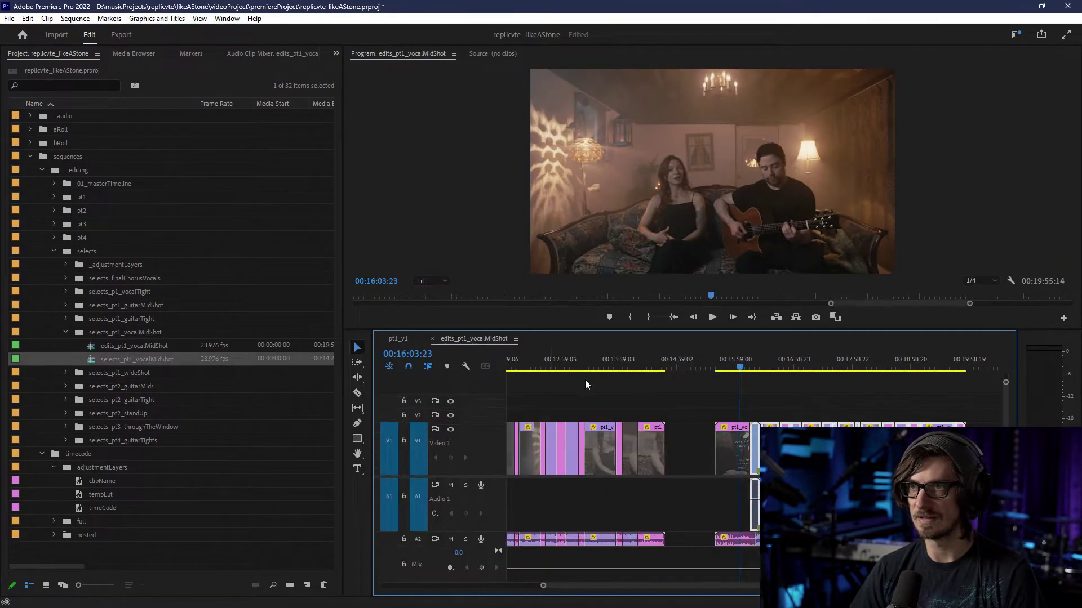
pyautogui.scroll(3, 685, 494)
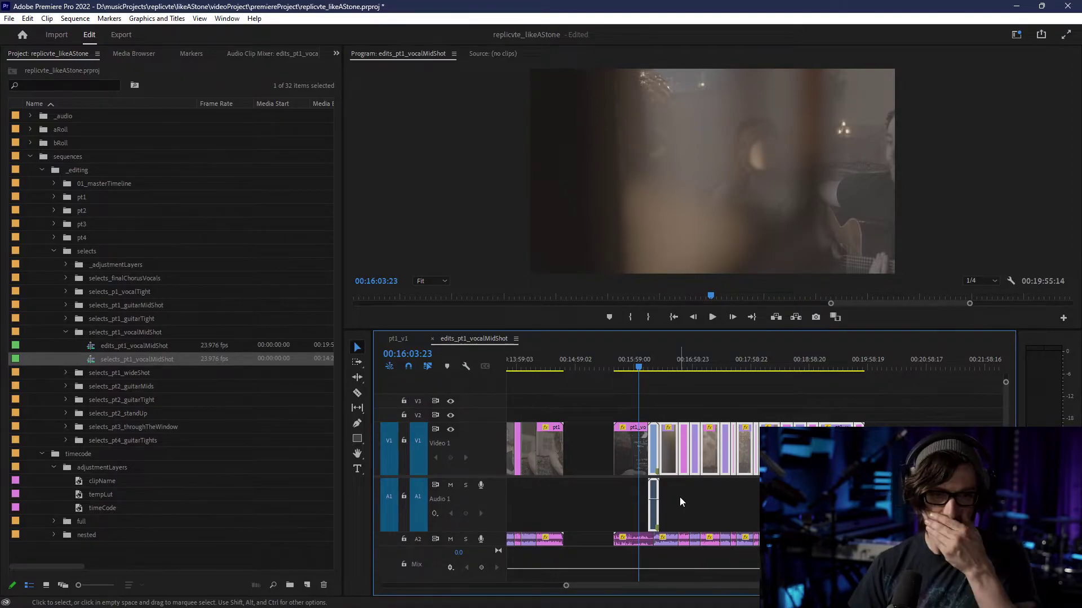
pyautogui.hotkey('ctrl', 's')
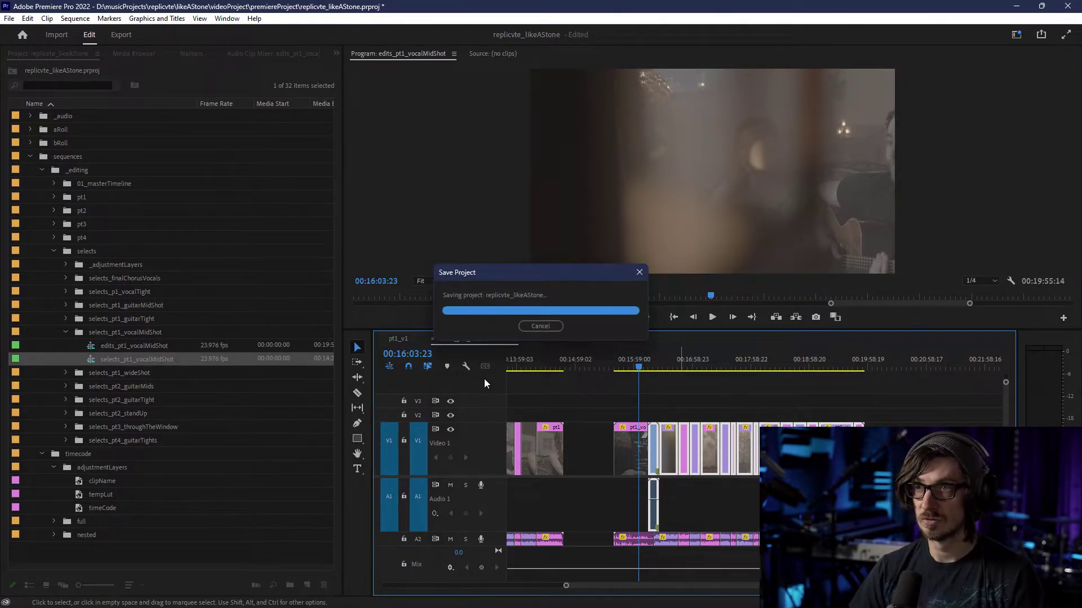
pyautogui.click(432, 338)
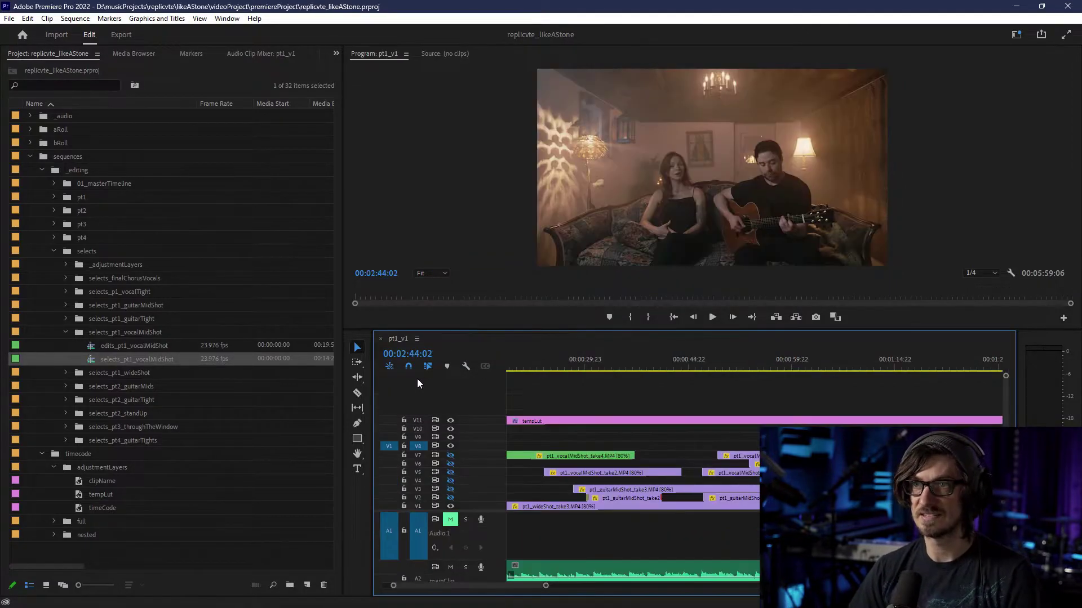
# - Collapse the selects_pt1_vocalMidShot bin and open the selects_pt1_guitarTight sequence from its bin
pyautogui.click(70, 366)
pyautogui.click(65, 332)
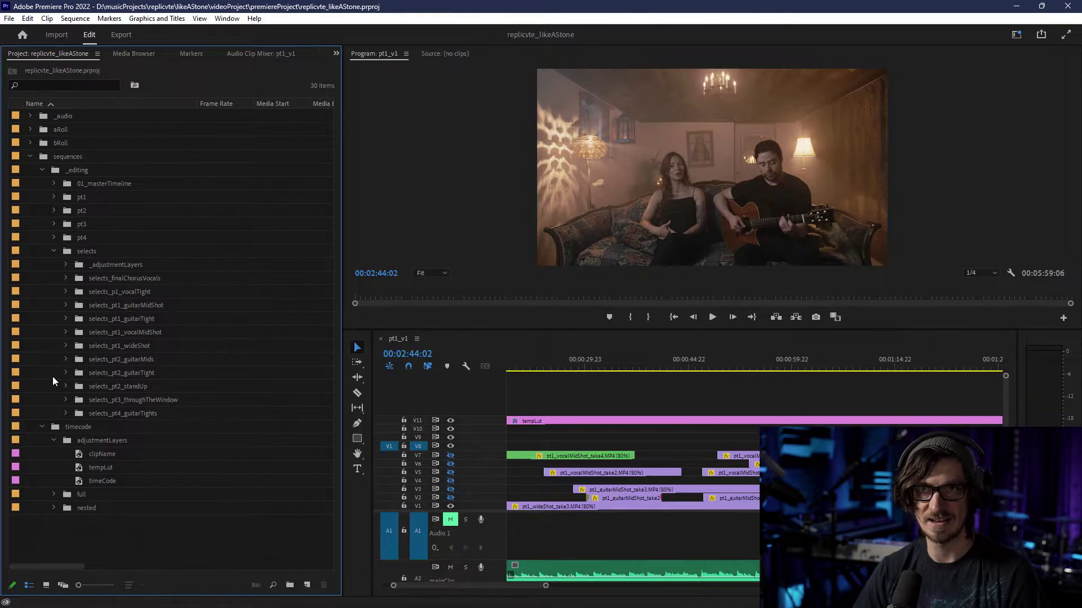
pyautogui.click(65, 318)
pyautogui.doubleClick(91, 332)
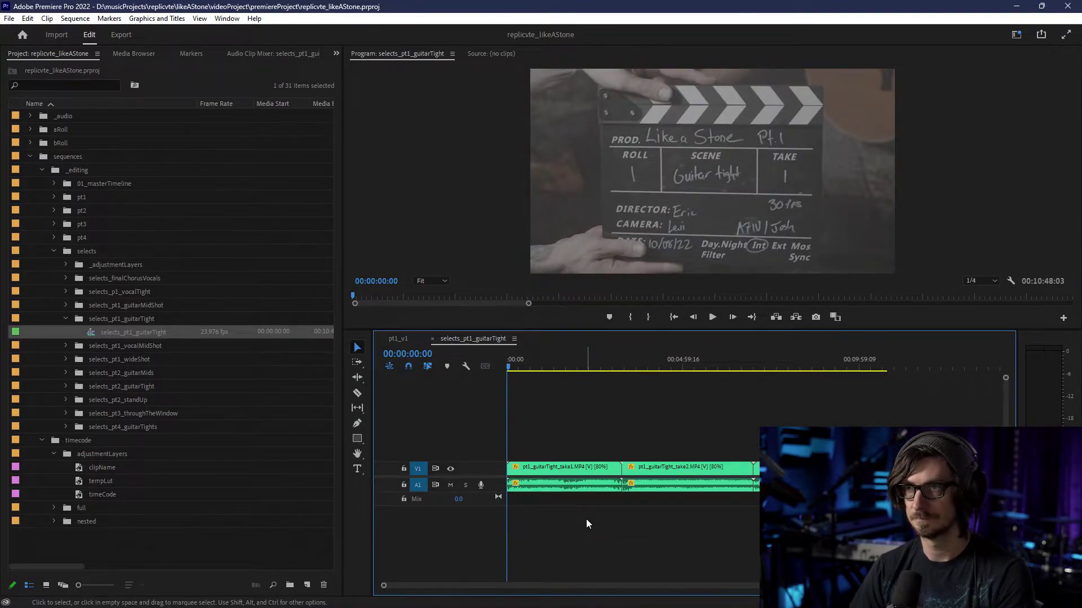
# - Increase the video and audio track heights in selects_pt1_guitarTight so thumbnails and waveforms show
pyautogui.hotkey('ctrl', '=')
pyautogui.hotkey('ctrl', '=')
pyautogui.hotkey('ctrl', '=')
pyautogui.hotkey('ctrl', '=')
pyautogui.hotkey('ctrl', '=')
pyautogui.hotkey('ctrl', '=')
pyautogui.hotkey('ctrl', '=')
pyautogui.hotkey('alt', '=')
pyautogui.hotkey('alt', '=')
pyautogui.hotkey('shift', '=')
pyautogui.hotkey('shift', '=')
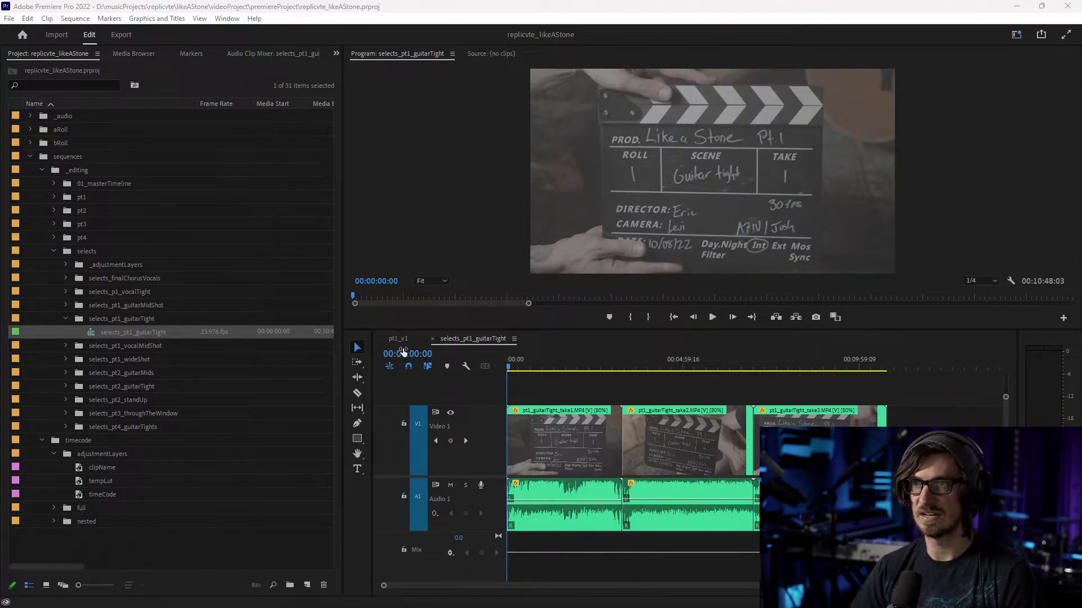
# - Mark an In point at 00:00:53:00 and an Out point at 00:01:13:00 in selects_pt1_guitarTight
pyautogui.click(403, 352)
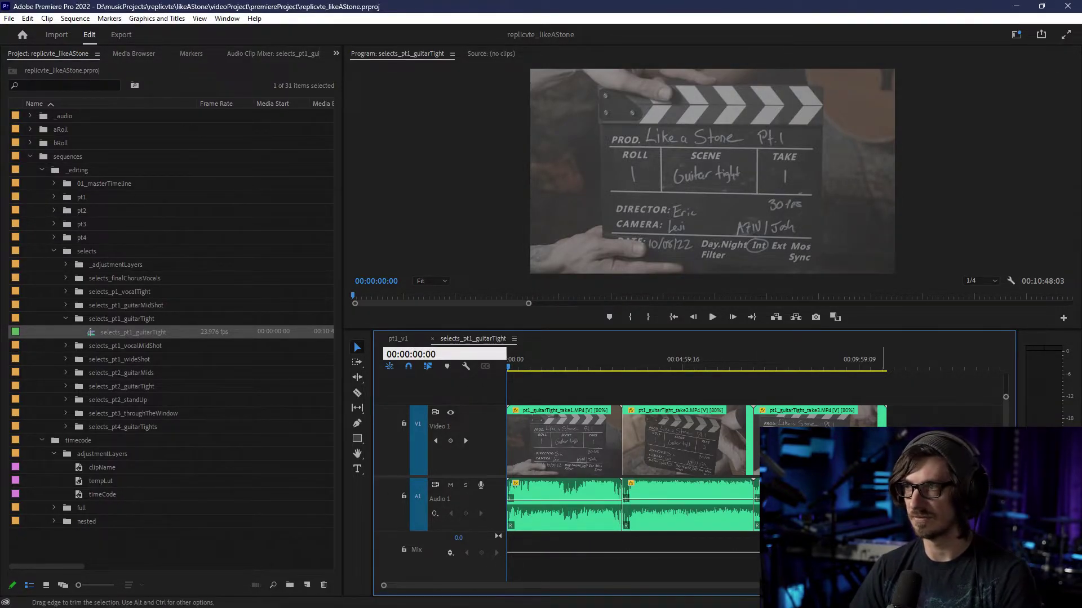
pyautogui.press('BackSpace')
pyautogui.press('BackSpace')
pyautogui.write('53')
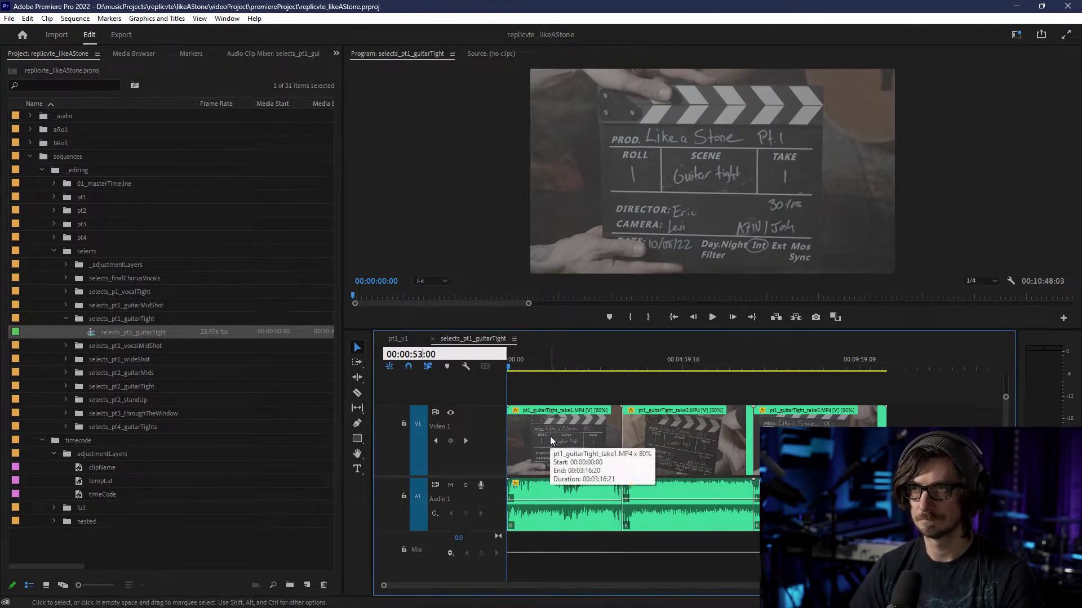
pyautogui.press('Return')
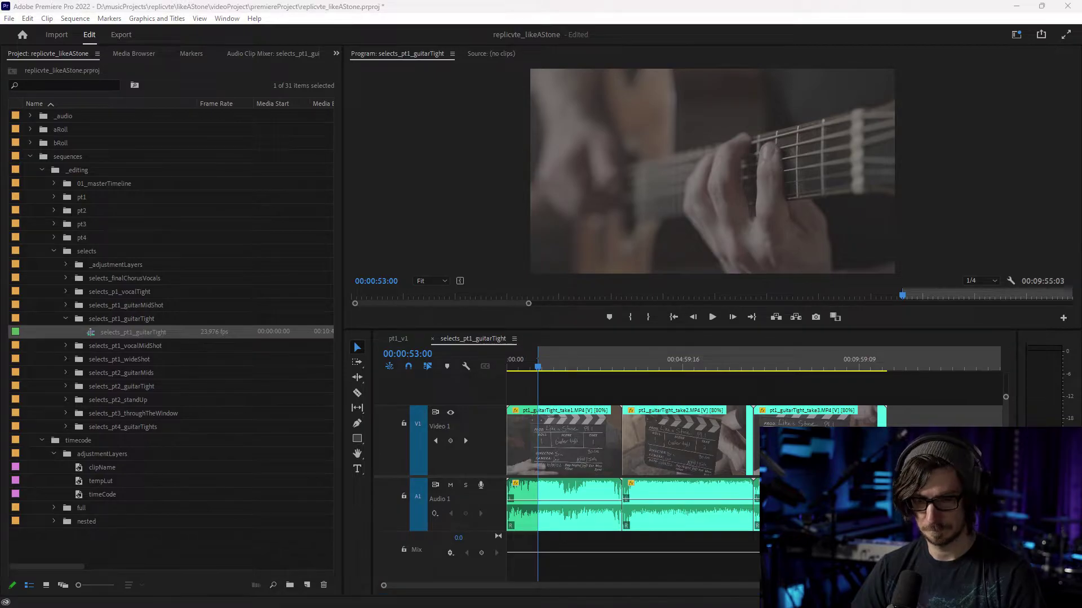
pyautogui.click(416, 353)
pyautogui.write('11300')
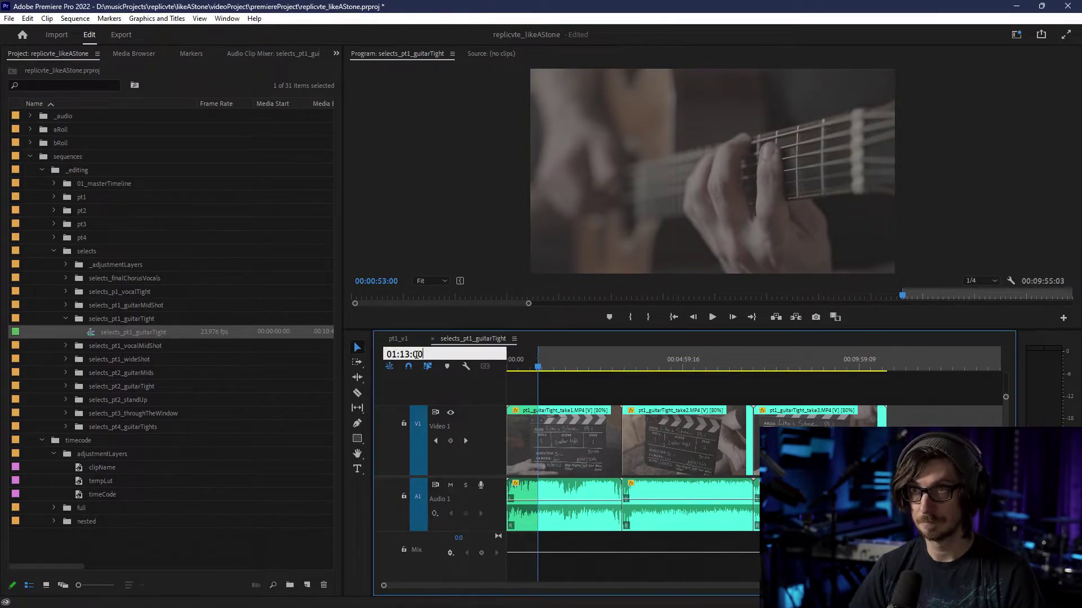
pyautogui.press('Return')
pyautogui.press('o')
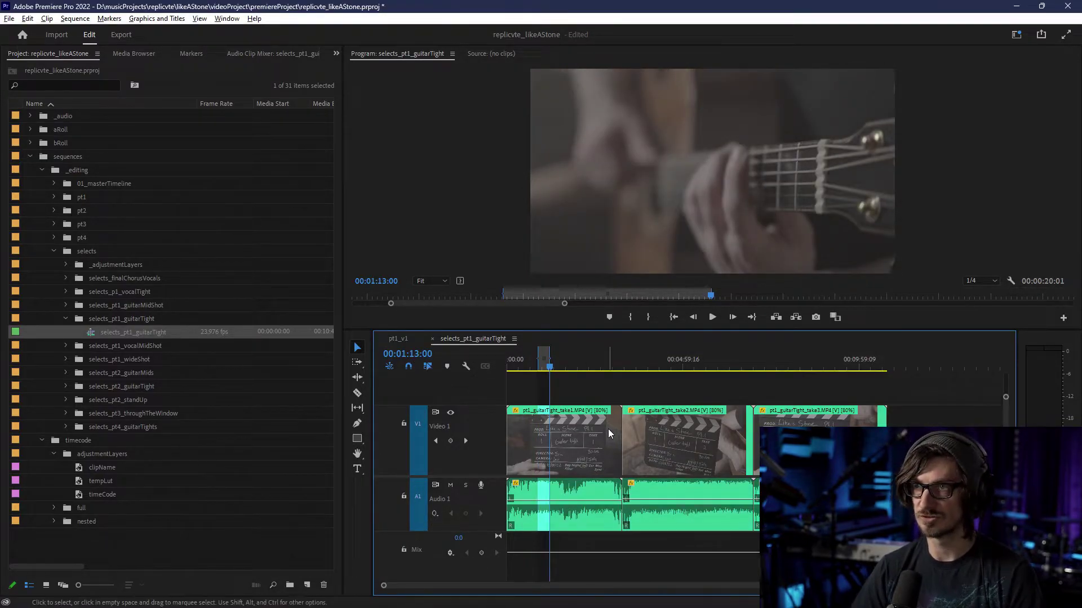
# - Cut pt1_guitarTight_take1 at the In point 00:00:53:00 and the Out point 00:01:13:00 with the Razor tool
pyautogui.scroll(3, 607, 430)
pyautogui.scroll(-2, 604, 451)
pyautogui.scroll(5, 614, 462)
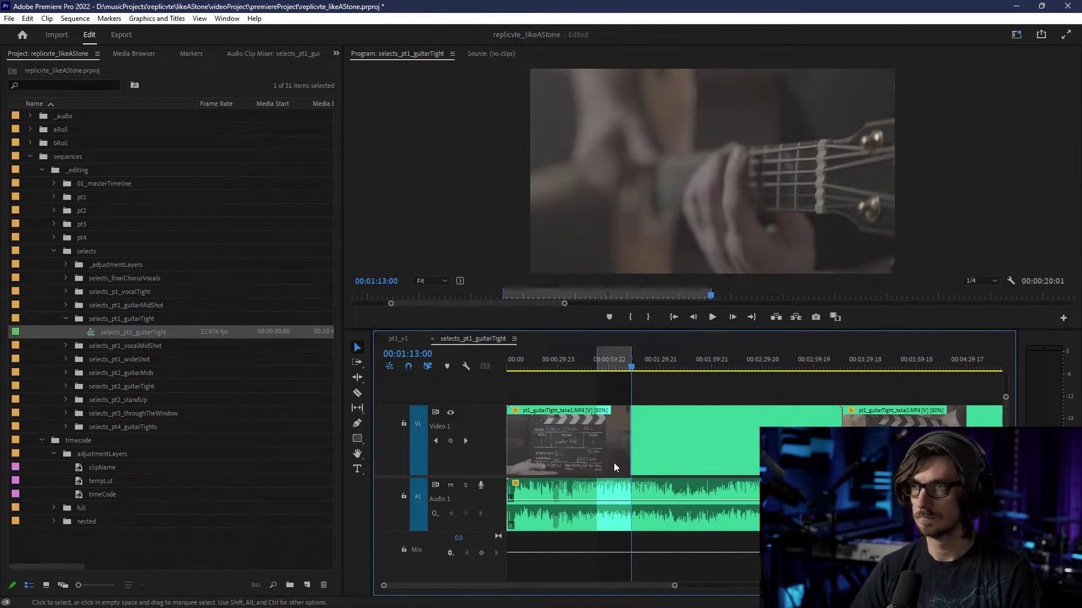
pyautogui.press('c')
pyautogui.click(597, 428)
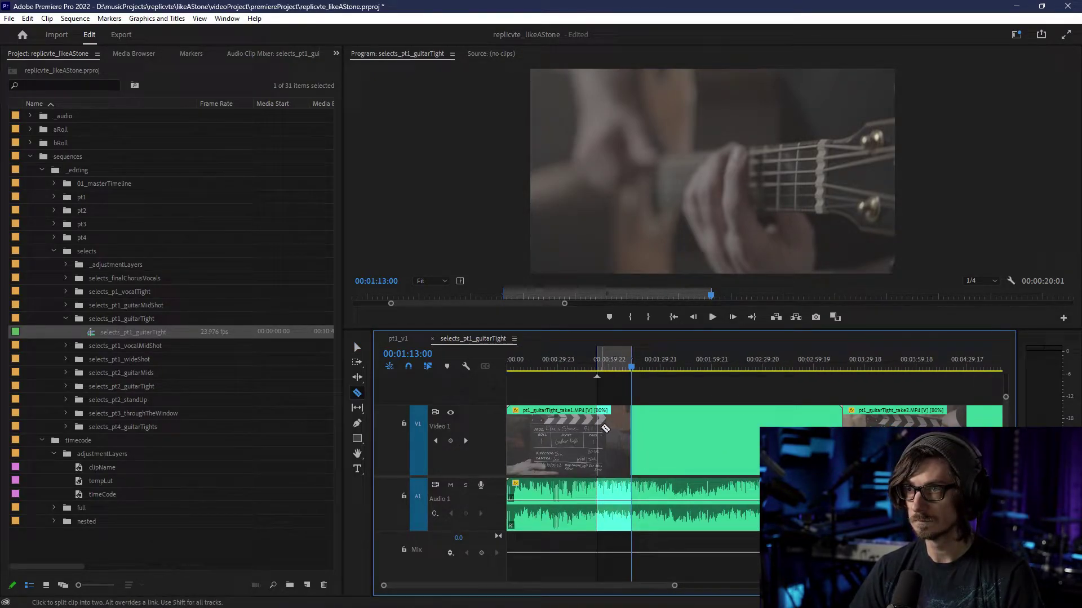
pyautogui.click(633, 431)
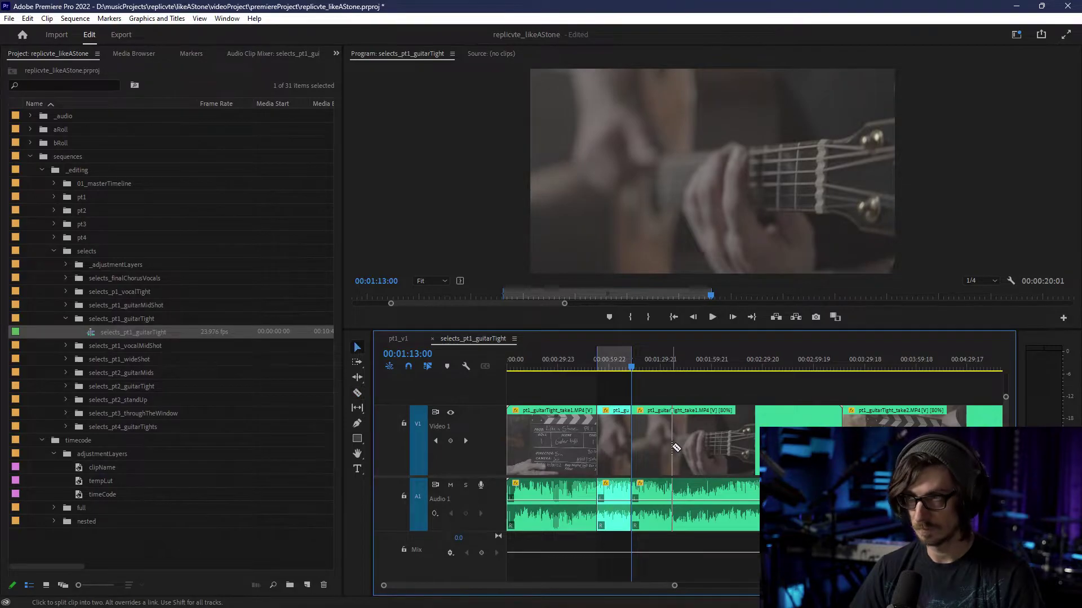
pyautogui.press('v')
# - Label the segment cut between 00:00:53:00 and 00:01:13:00 Violet
pyautogui.press('-')
pyautogui.press('-')
pyautogui.press('-')
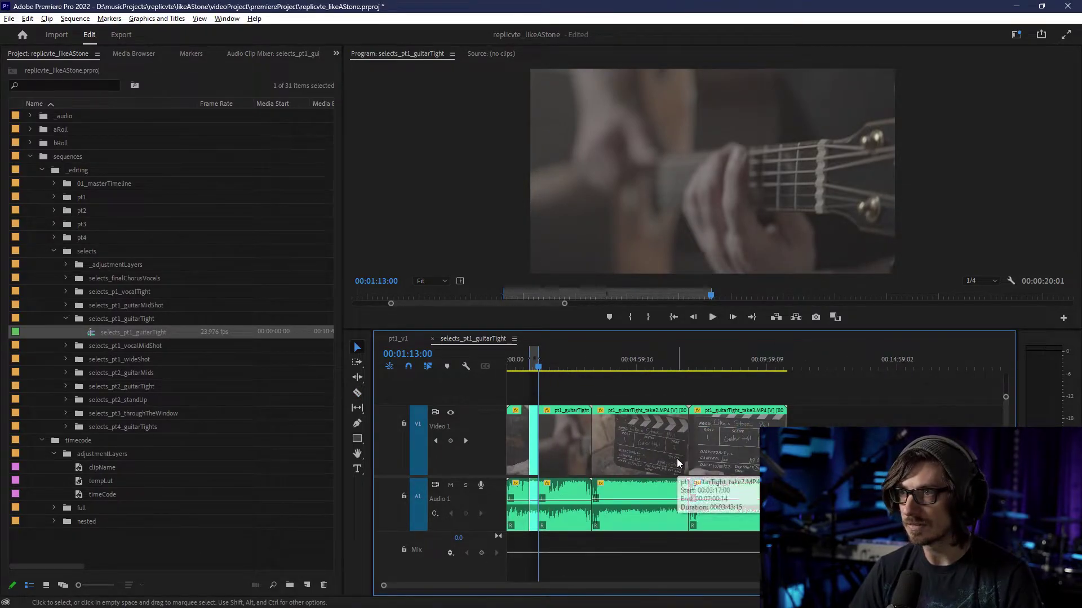
pyautogui.scroll(1, 600, 463)
pyautogui.scroll(5, 600, 463)
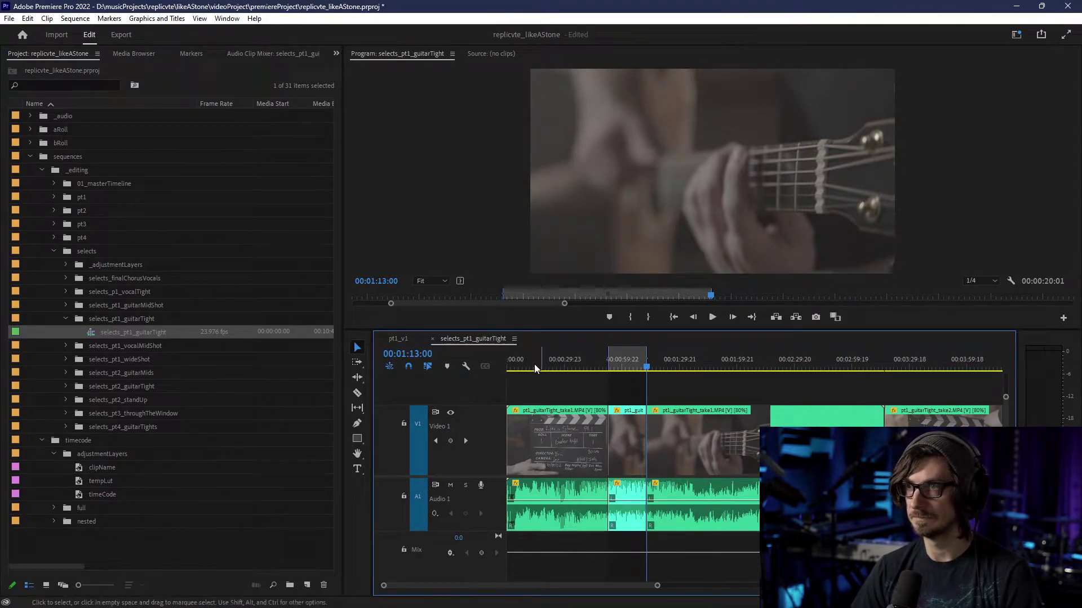
pyautogui.press('c')
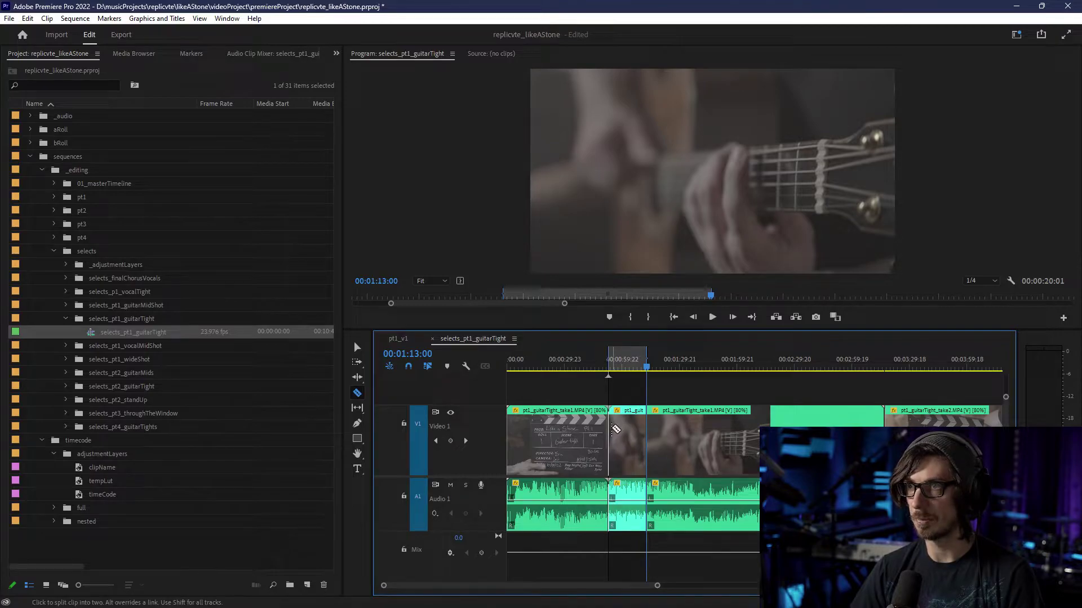
pyautogui.press('v')
pyautogui.click(627, 508)
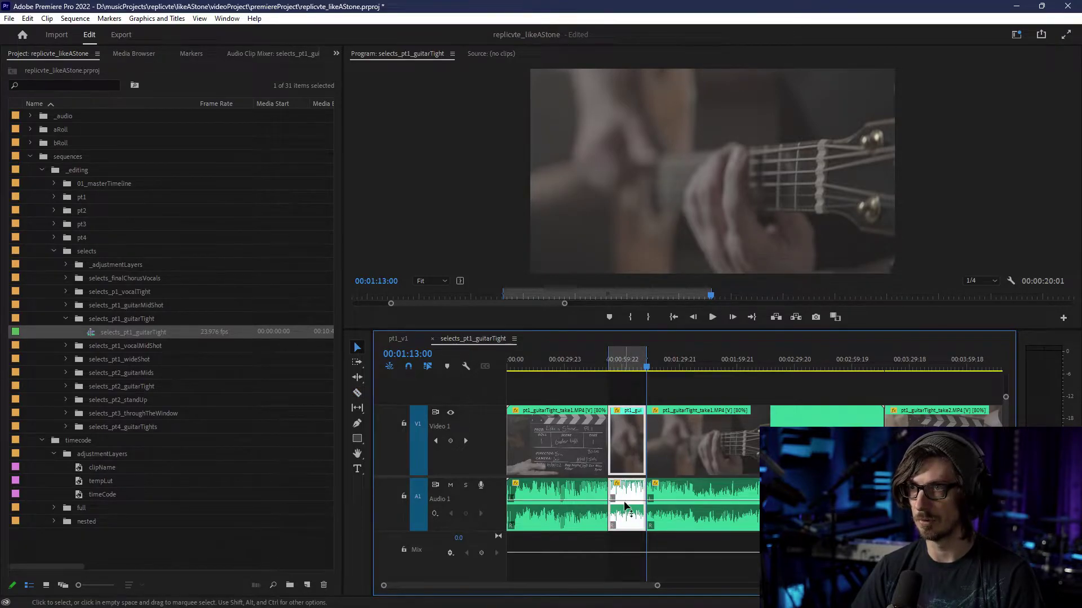
pyautogui.rightClick(628, 510)
pyautogui.moveTo(767, 309)
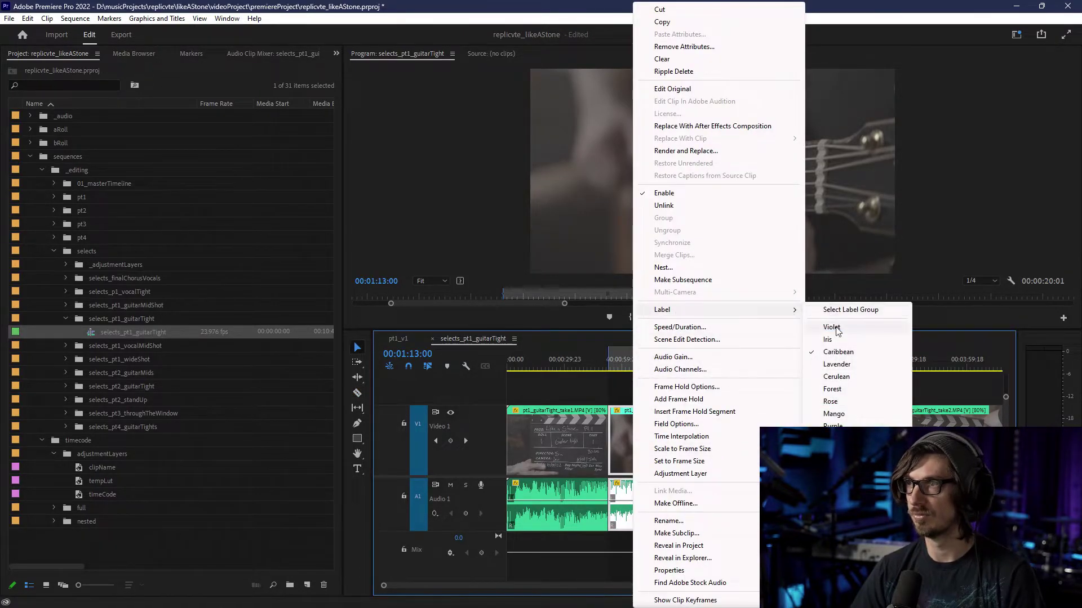
pyautogui.click(835, 342)
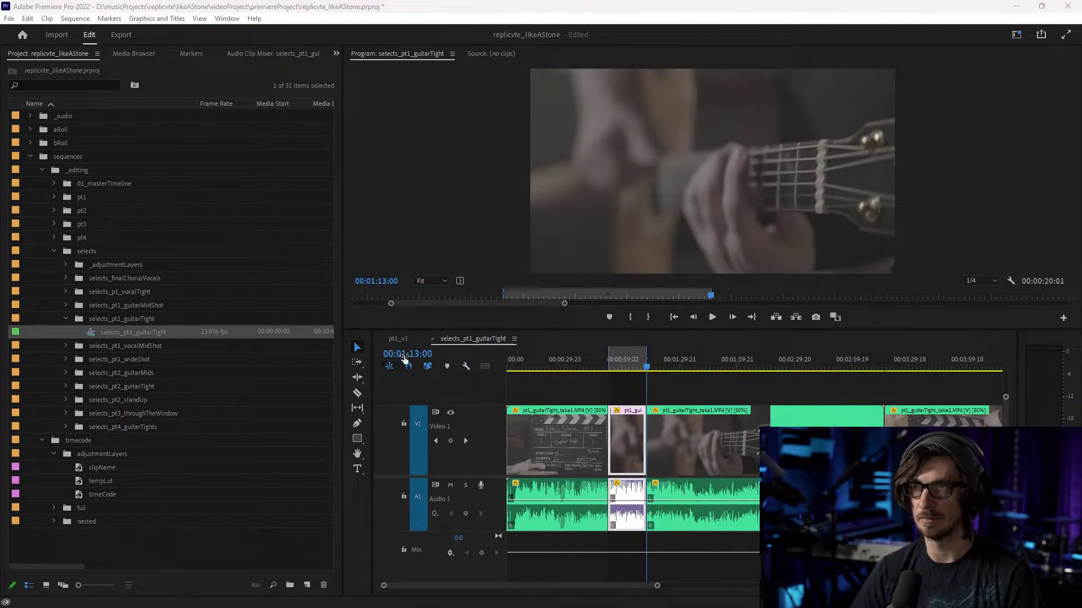
# - Mark an In point at 00:02:24:00 and an Out point at 00:02:42:00 in selects_pt1_guitarTight
pyautogui.click(404, 357)
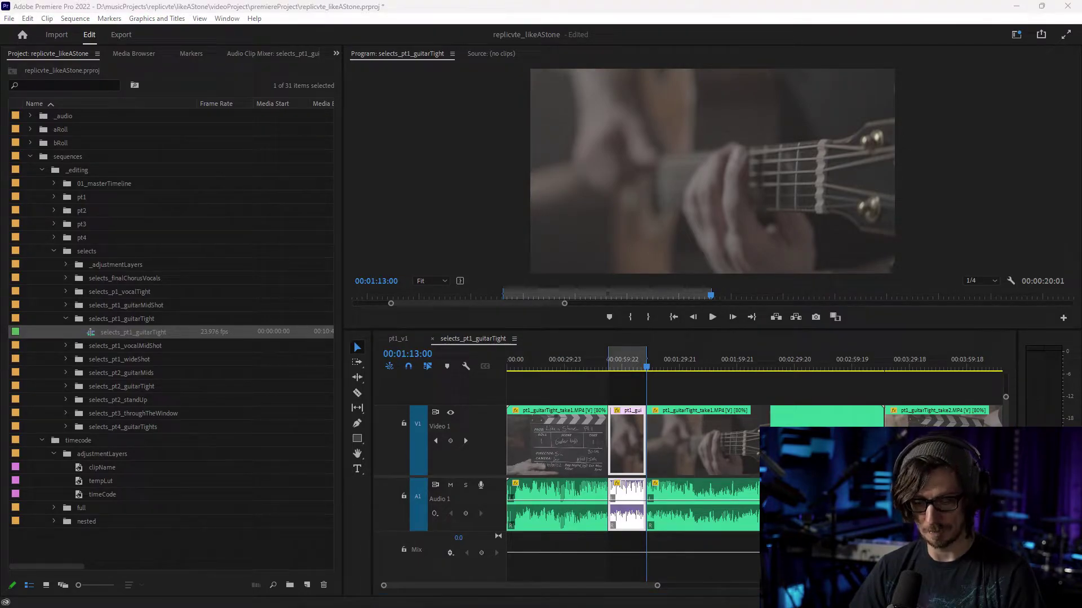
pyautogui.click(424, 358)
pyautogui.write('22400')
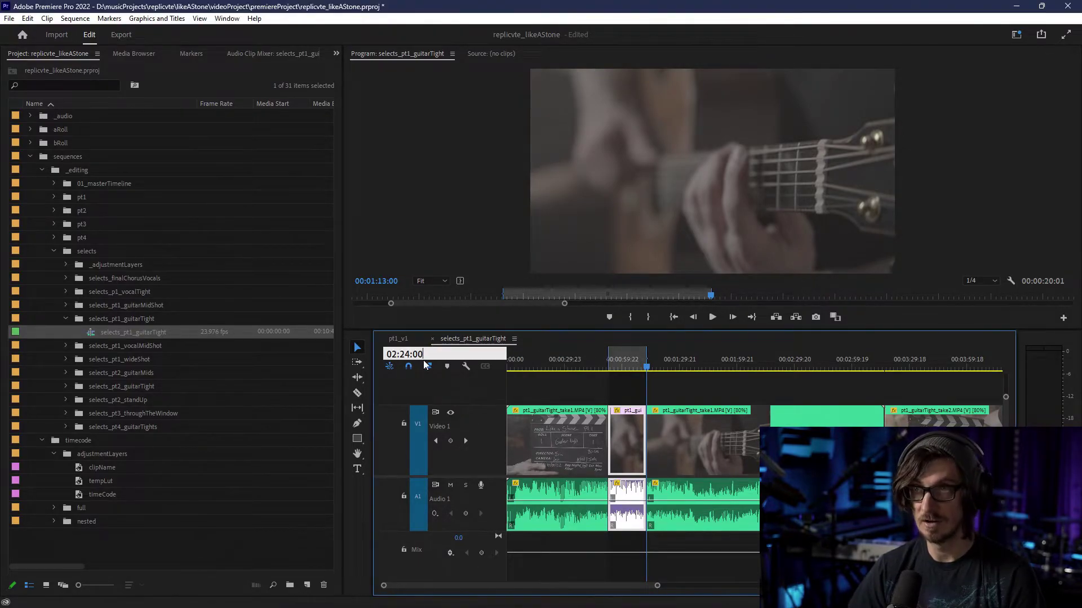
pyautogui.press('Return')
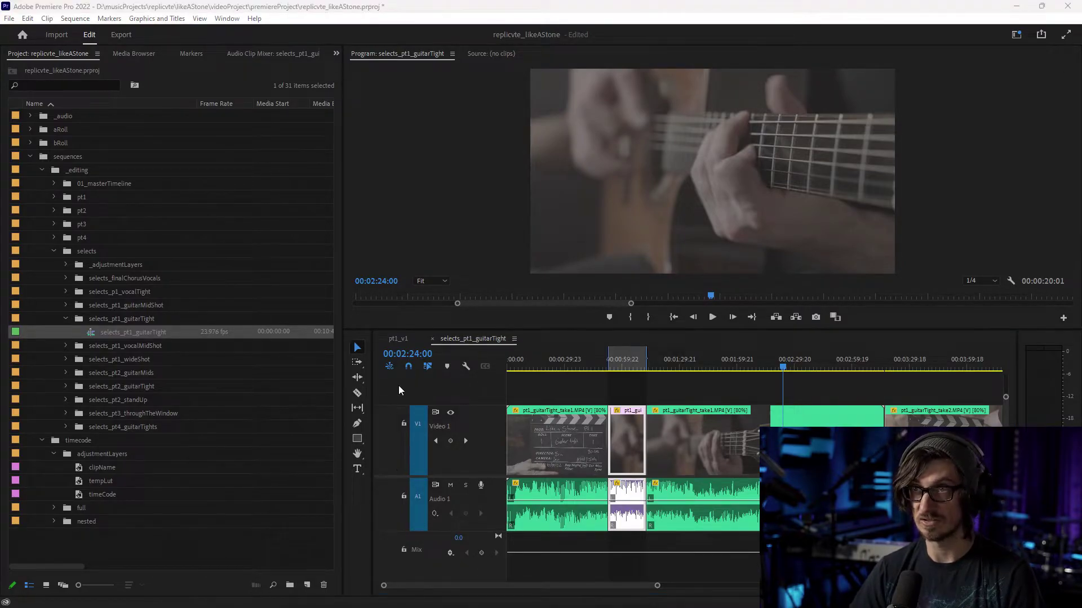
pyautogui.click(414, 354)
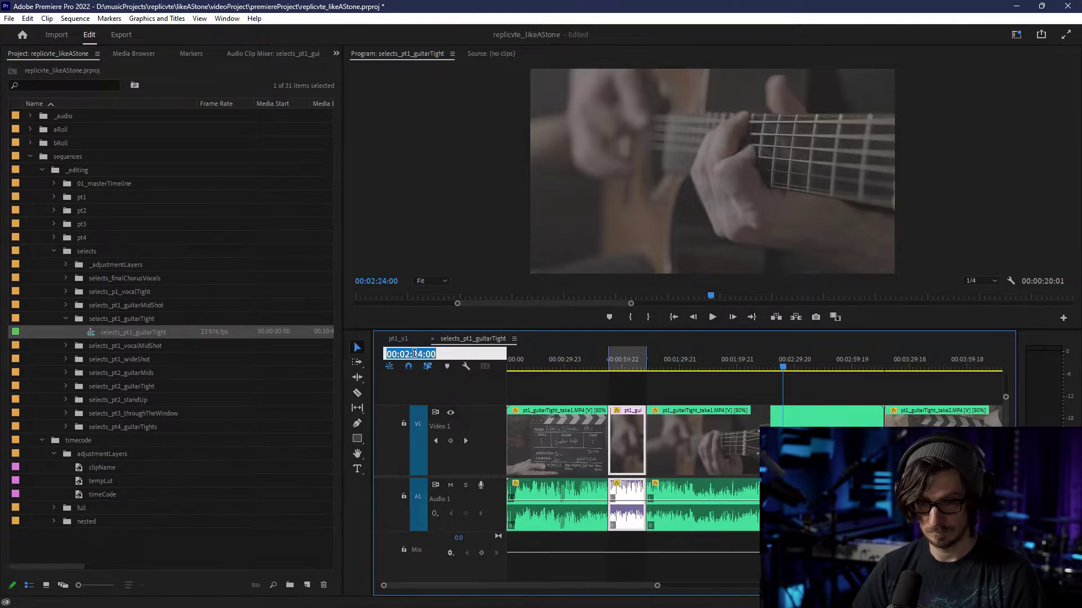
pyautogui.write('24200')
pyautogui.press('Return')
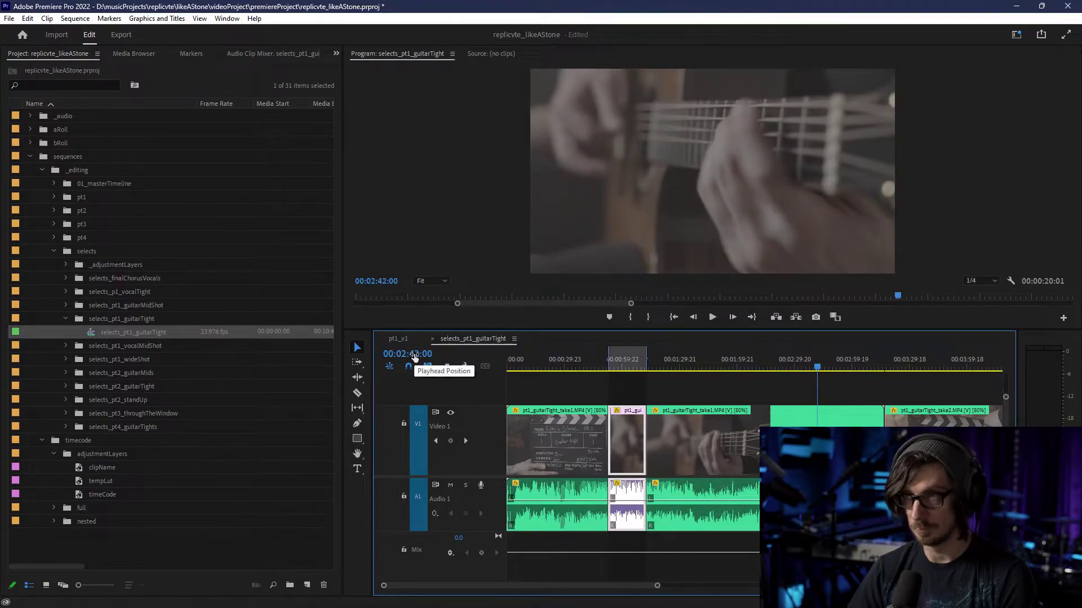
pyautogui.press('o')
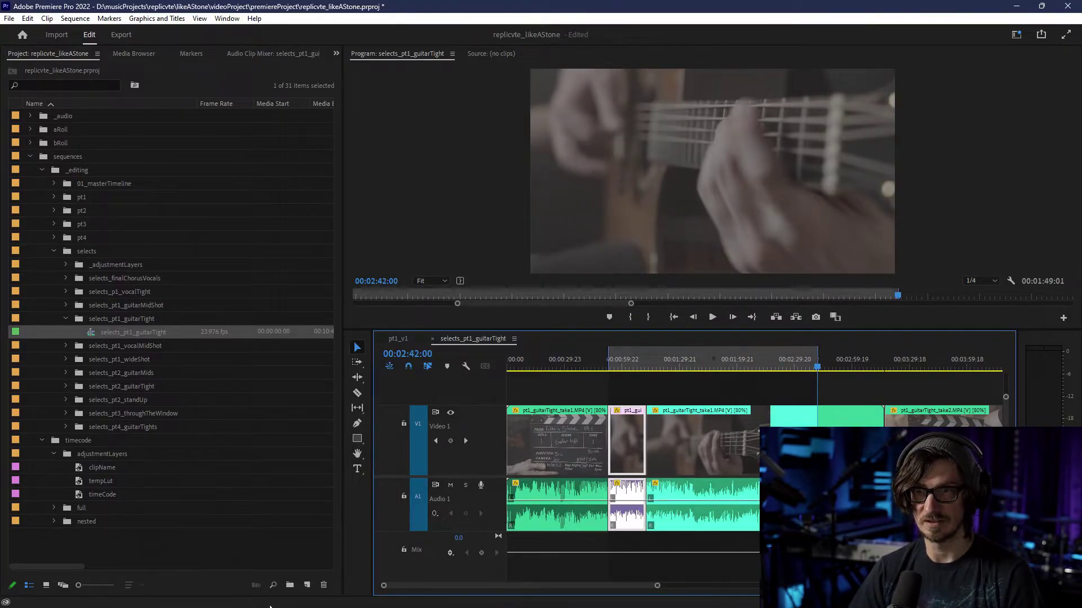
pyautogui.click(411, 354)
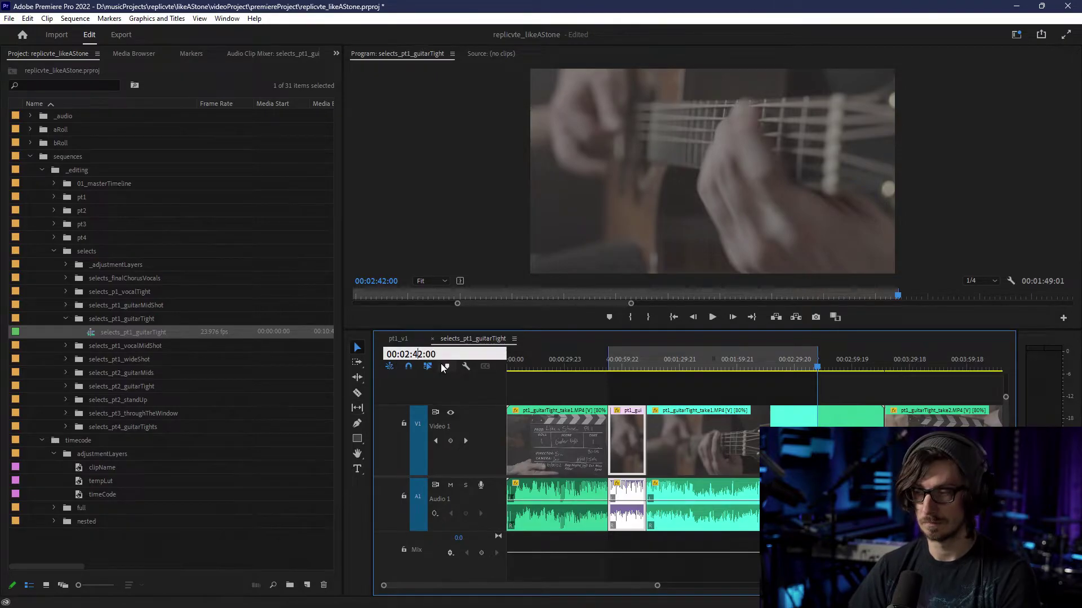
pyautogui.write('22400')
pyautogui.press('Return')
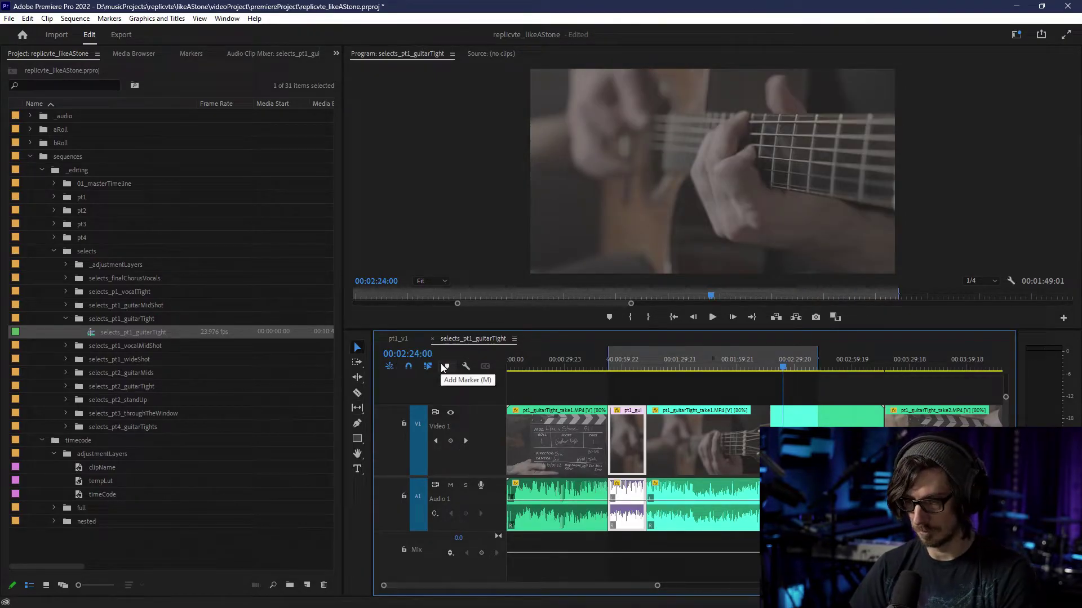
pyautogui.press('i')
# - Razor pt1_guitarTight_take1 at the 00:02:24:00 and 00:02:42:00 marks and label the segment between them Violet
pyautogui.press('c')
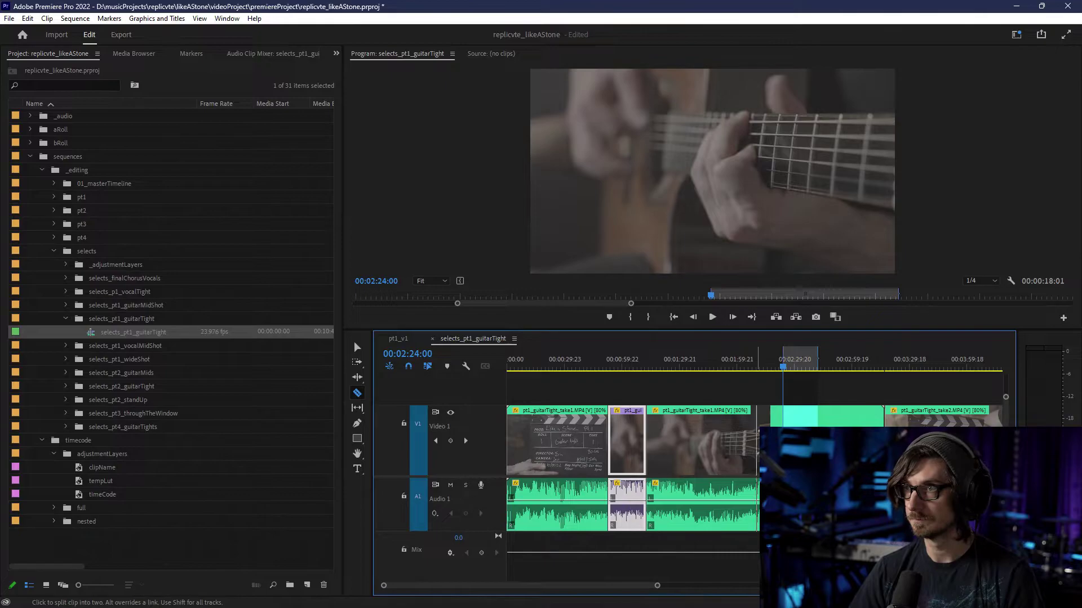
pyautogui.click(786, 419)
pyautogui.click(816, 420)
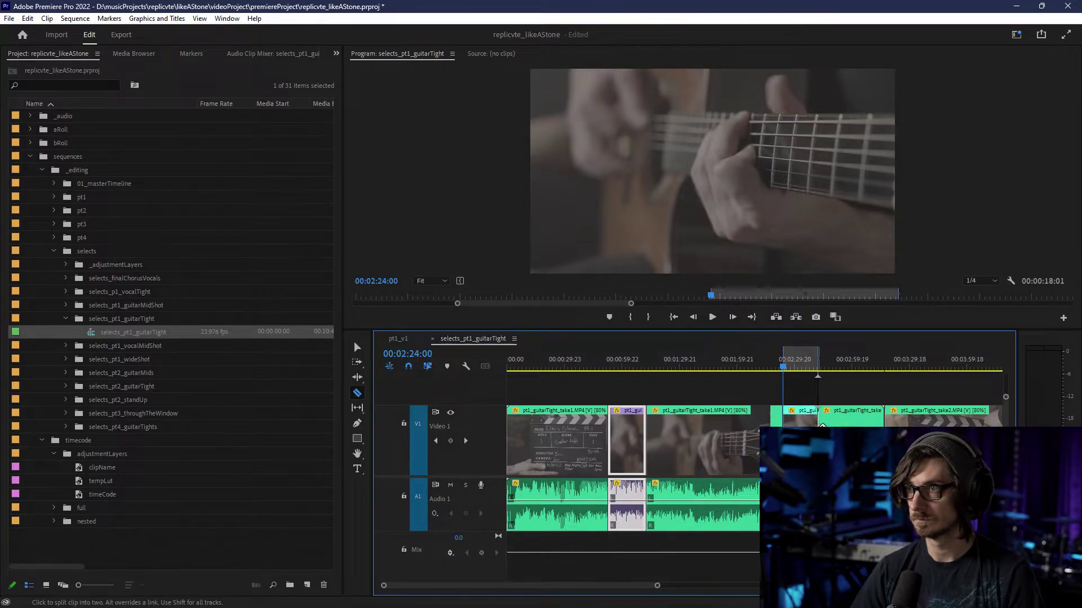
pyautogui.press('v')
pyautogui.rightClick(809, 419)
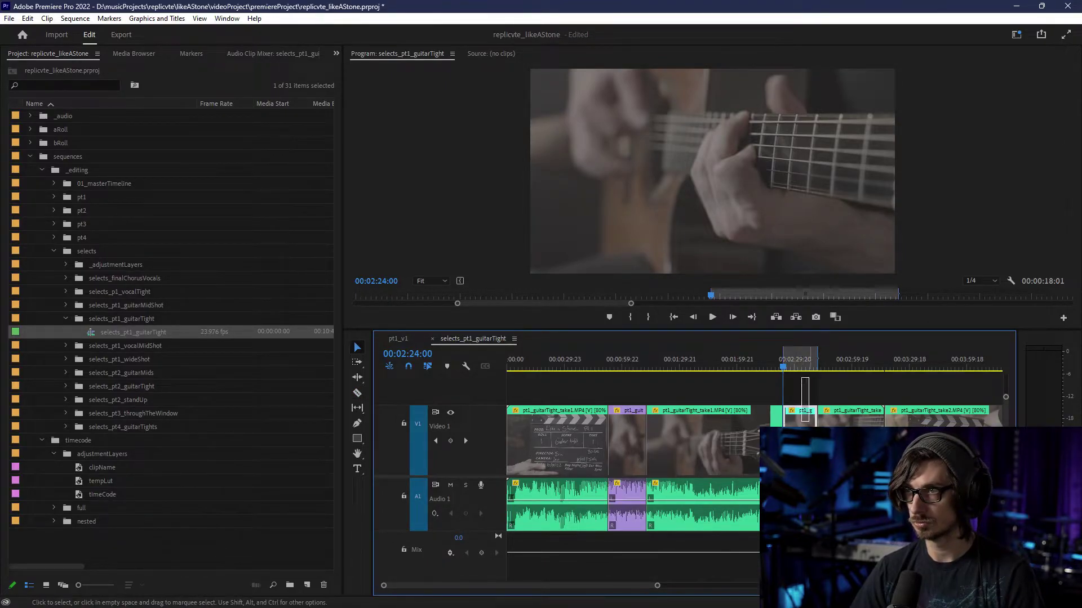
pyautogui.moveTo(840, 311)
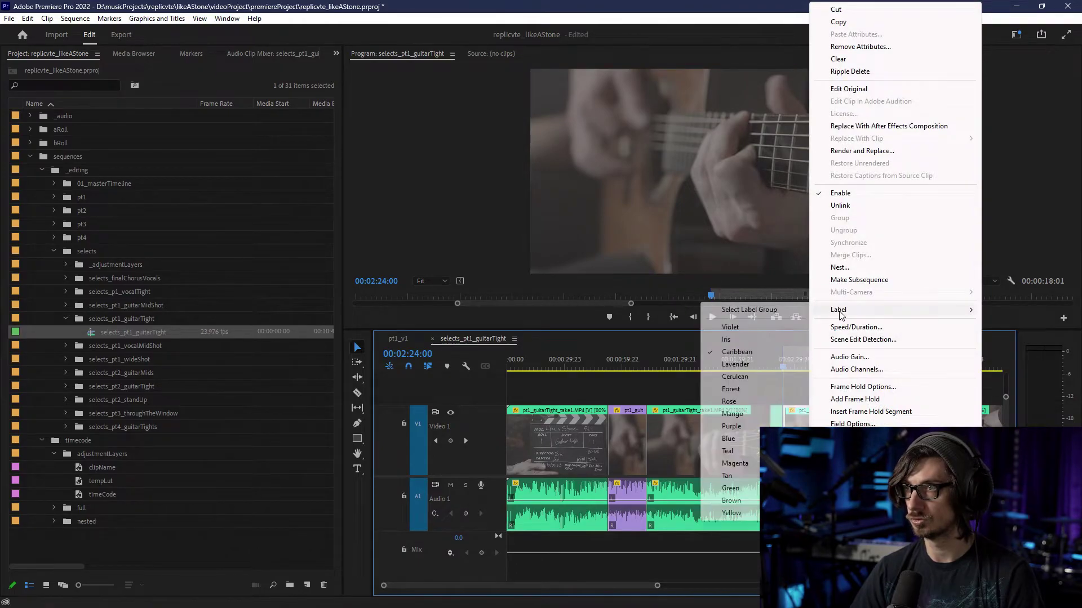
pyautogui.click(784, 335)
# - Mark an In point at 00:02:54:00 and an Out point at 00:03:04:00 in selects_pt1_guitarTight
pyautogui.scroll(-4, 651, 487)
pyautogui.scroll(-1, 651, 488)
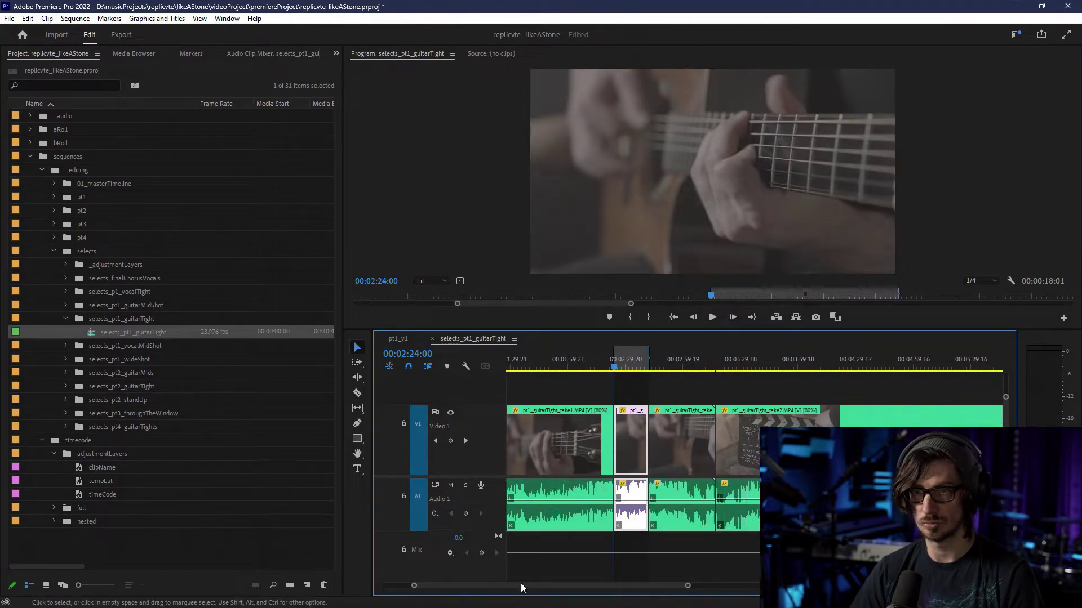
pyautogui.moveTo(422, 354); pyautogui.dragTo(417, 354)
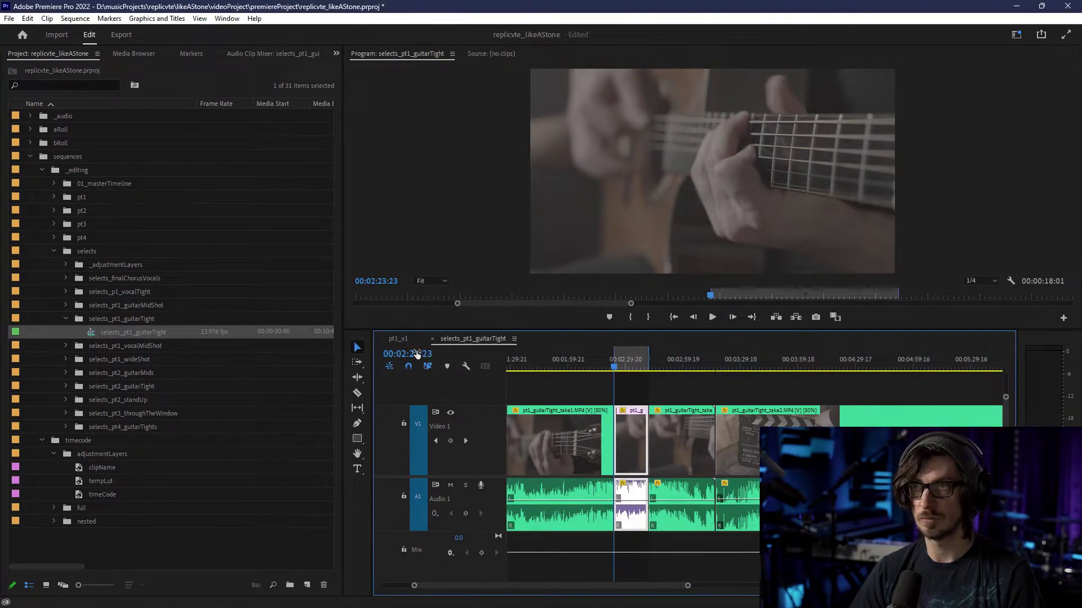
pyautogui.click(415, 357)
pyautogui.click(426, 355)
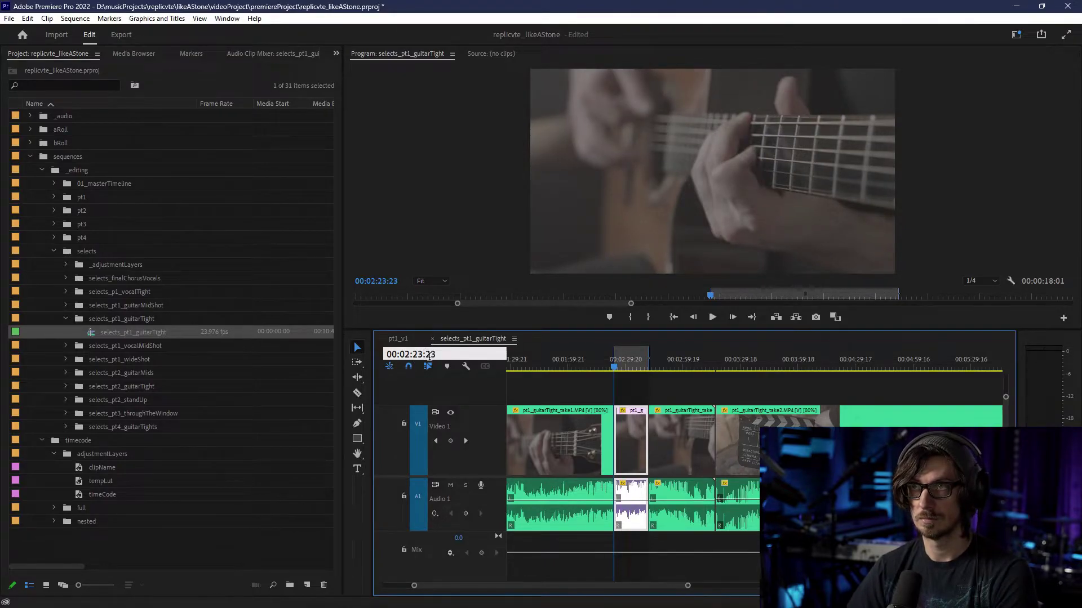
pyautogui.press('BackSpace')
pyautogui.press('BackSpace')
pyautogui.write('54:00')
pyautogui.press('Return')
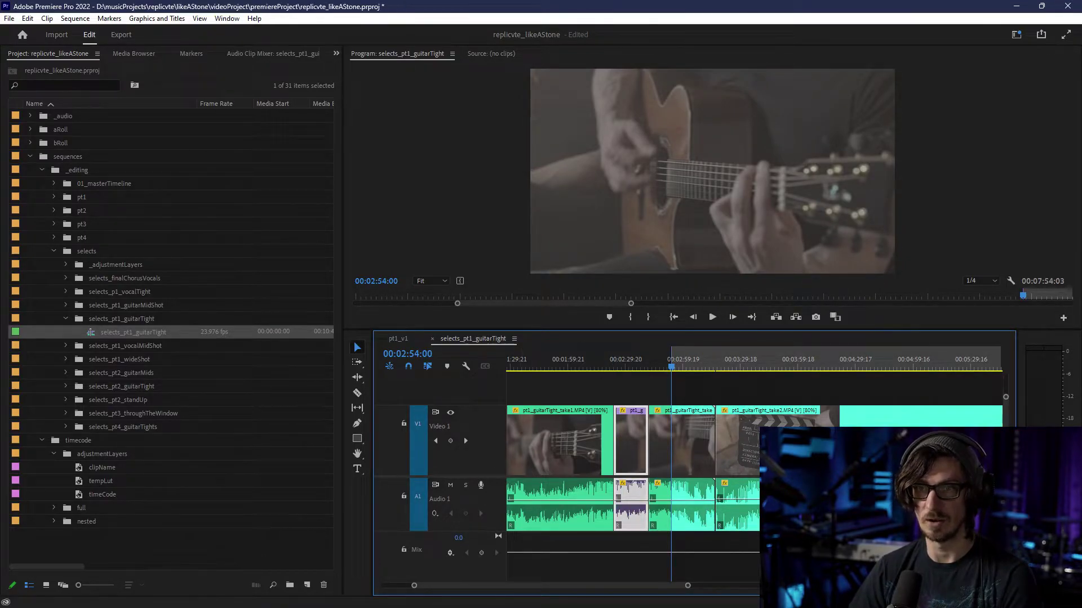
pyautogui.click(410, 357)
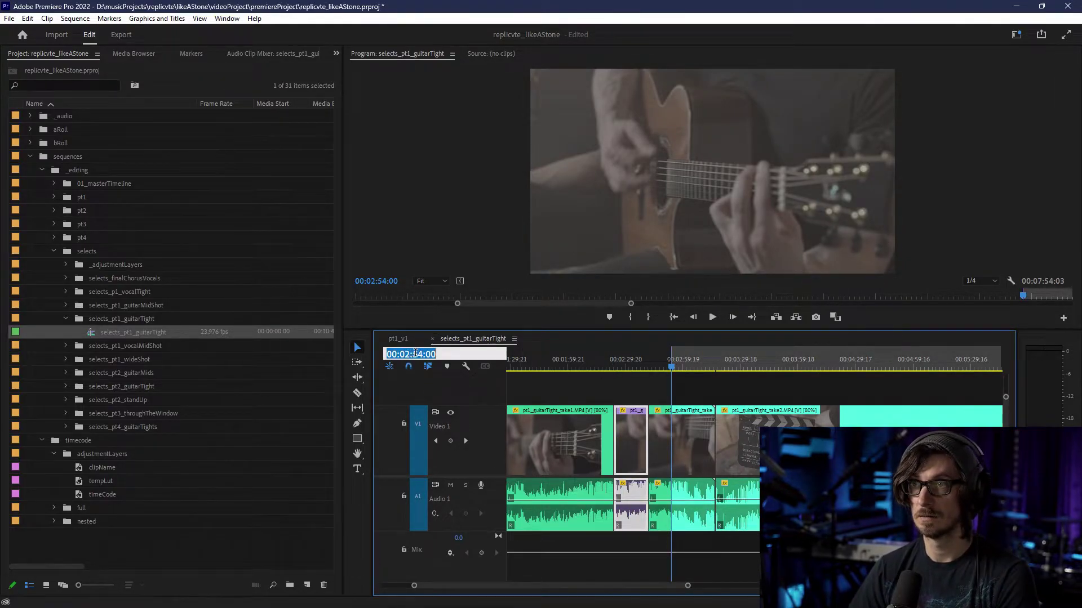
pyautogui.write('0')
pyautogui.write('3')
pyautogui.press('Return')
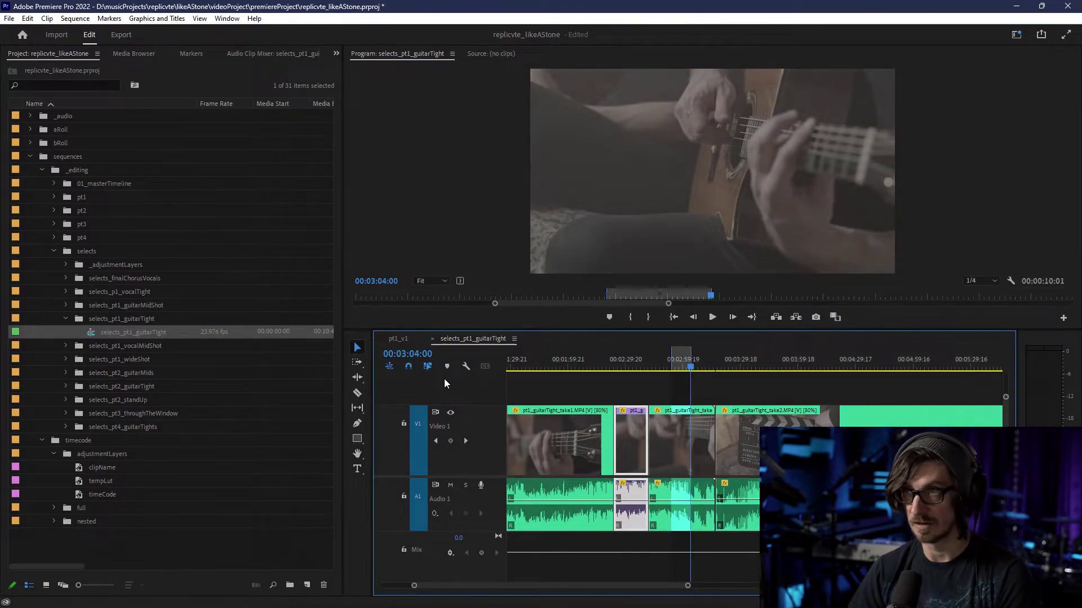
# - Razor pt1_guitarTight_take1 at the 00:02:54:00 and 00:03:04:00 marks and label the segment between them Violet
pyautogui.press('c')
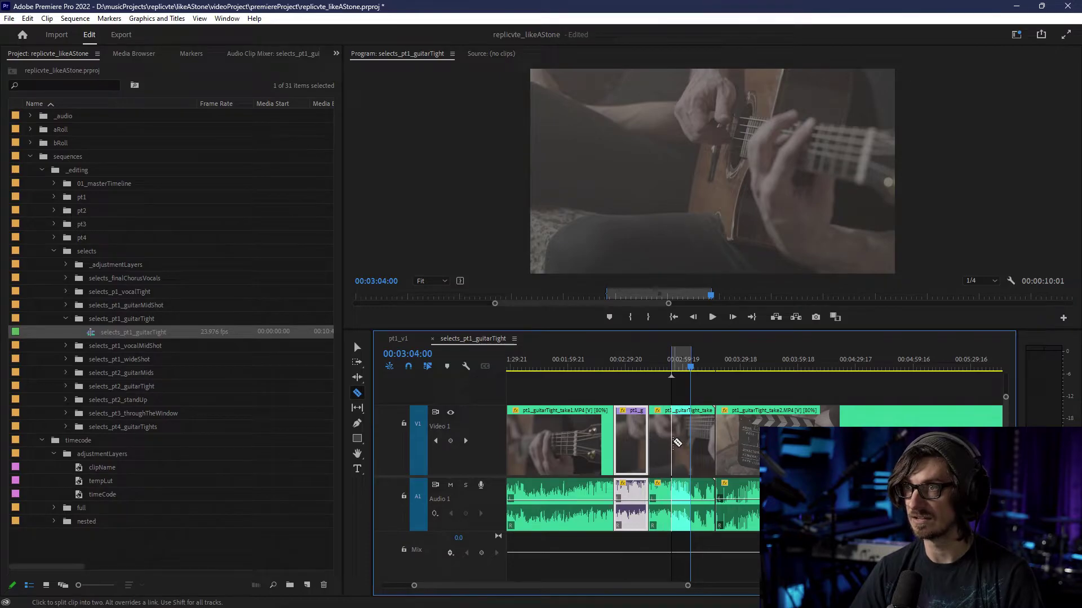
pyautogui.click(675, 443)
pyautogui.click(690, 443)
pyautogui.press('v')
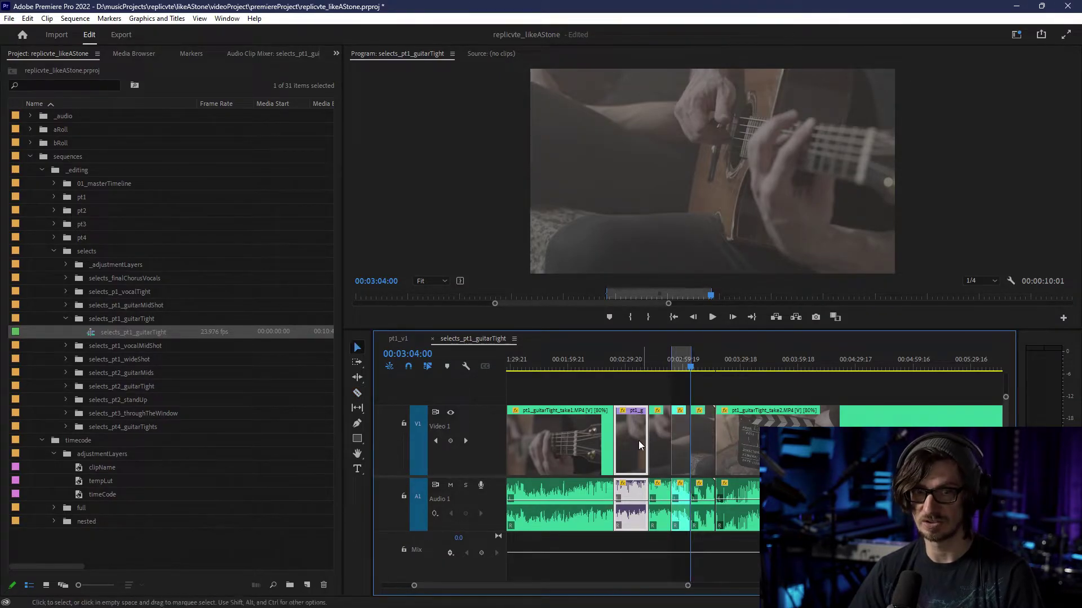
pyautogui.click(680, 445)
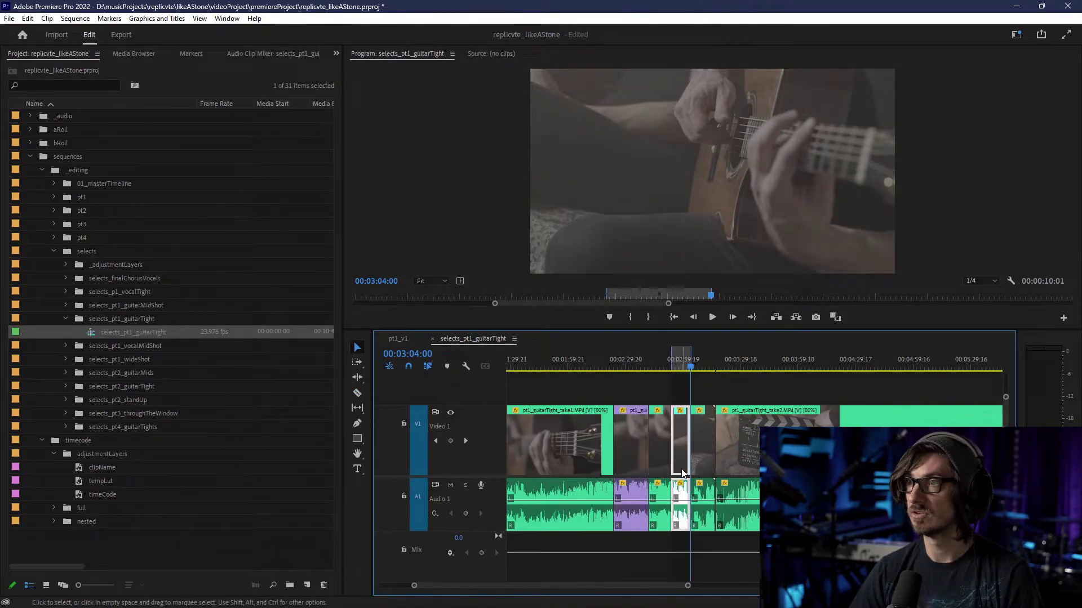
pyautogui.rightClick(680, 445)
pyautogui.moveTo(763, 311)
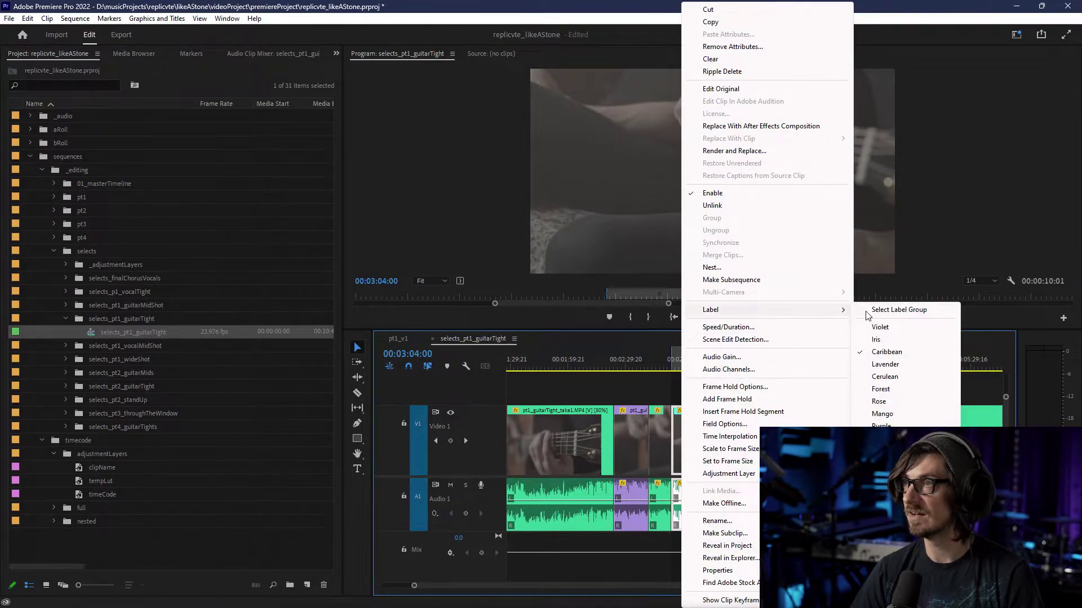
pyautogui.click(874, 324)
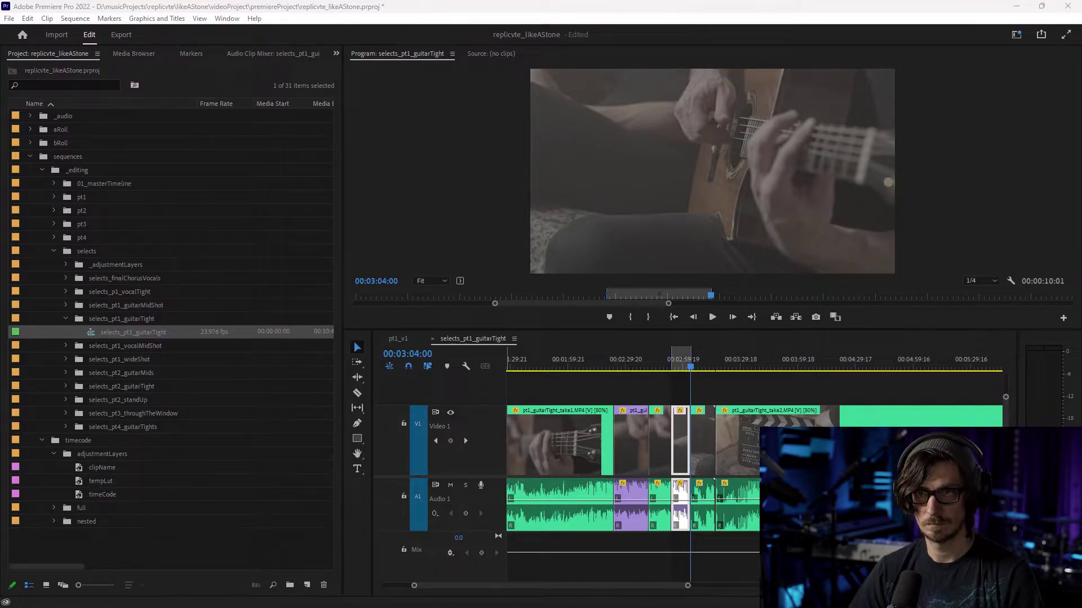
# - Mark an In point at 00:03:33:00 and an Out point at 00:03:56:00 in selects_pt1_guitarTight
pyautogui.click(402, 353)
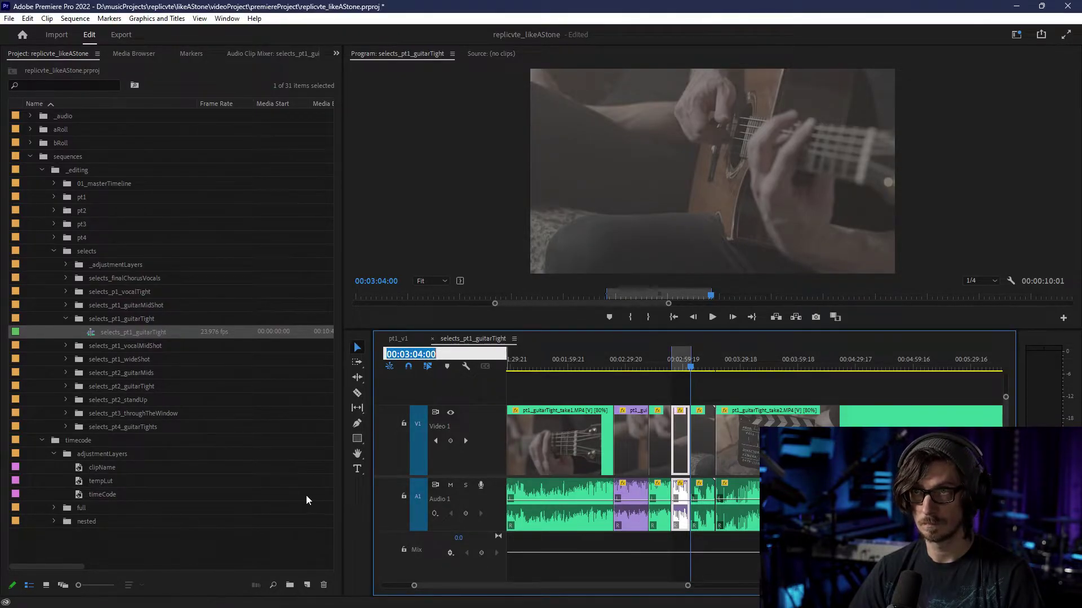
pyautogui.write('00:03:33:00')
pyautogui.press('Return')
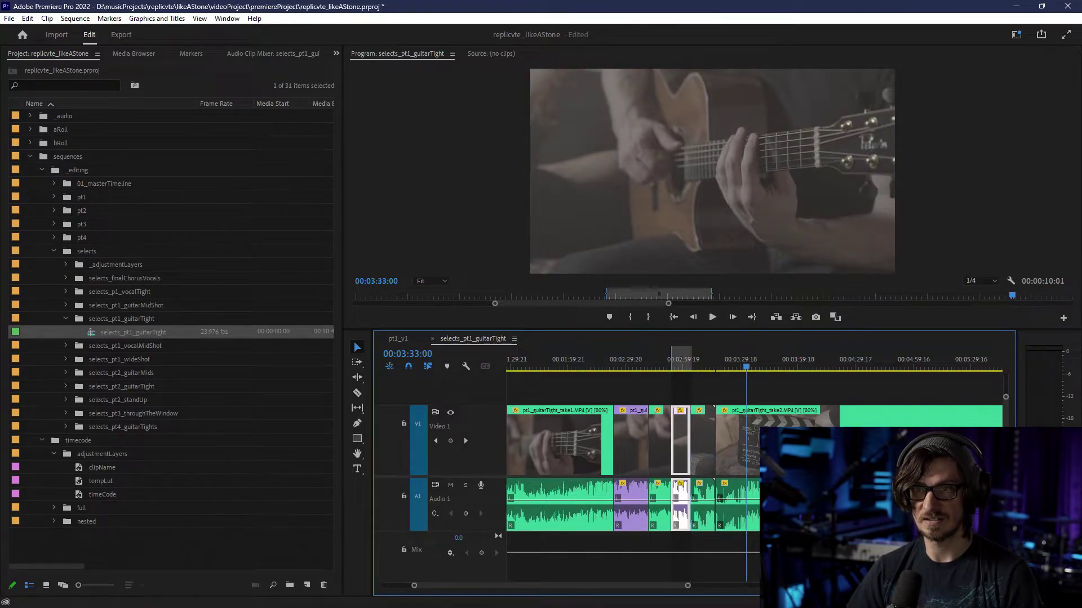
pyautogui.hotkey('alt', 'Tab')
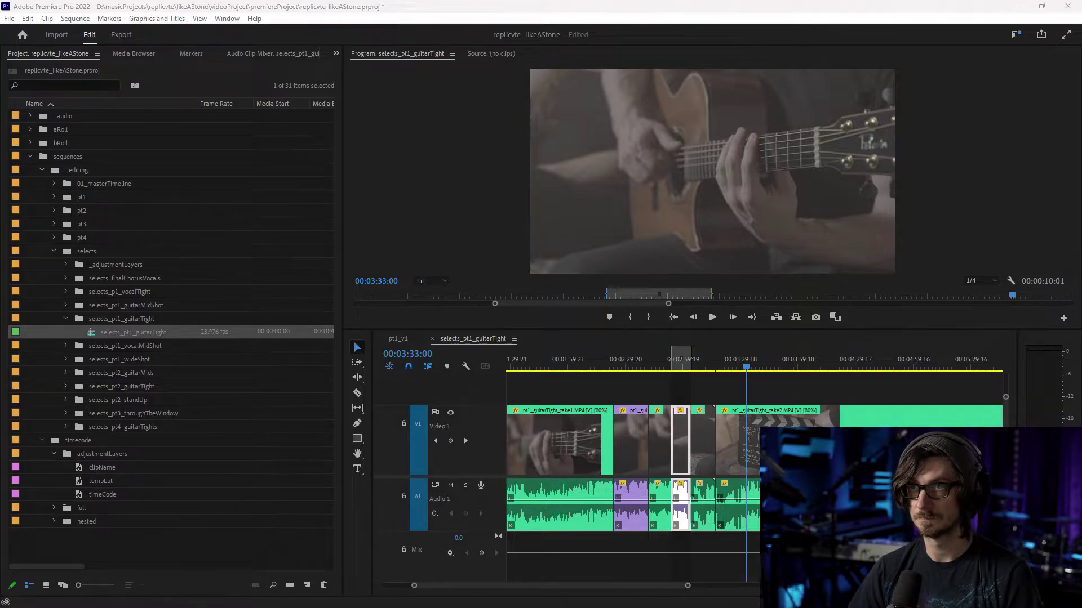
pyautogui.click(418, 355)
pyautogui.write('35600')
pyautogui.press('Return')
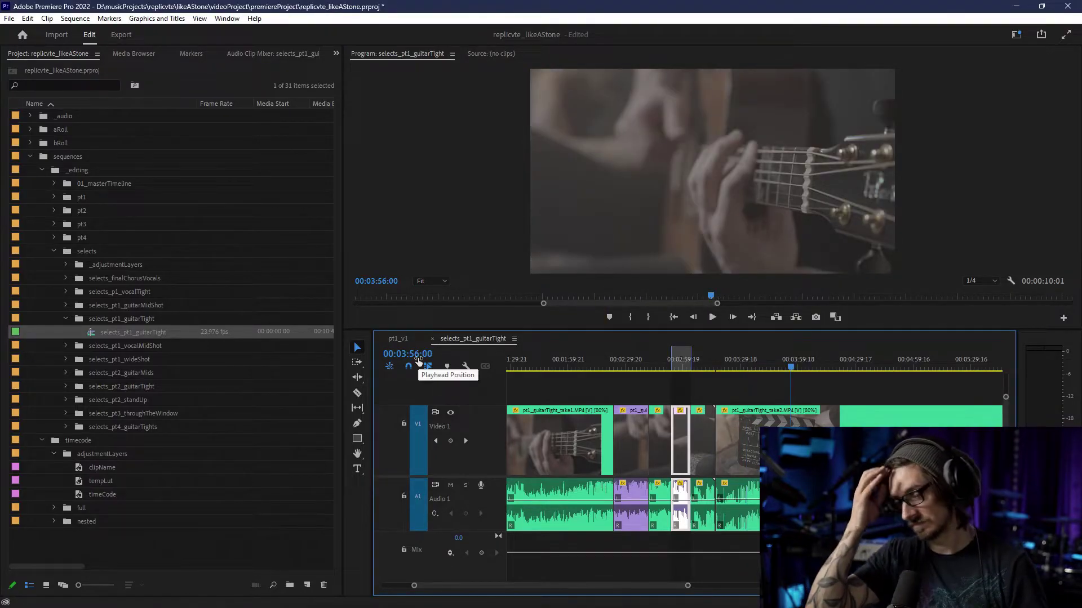
pyautogui.press('o')
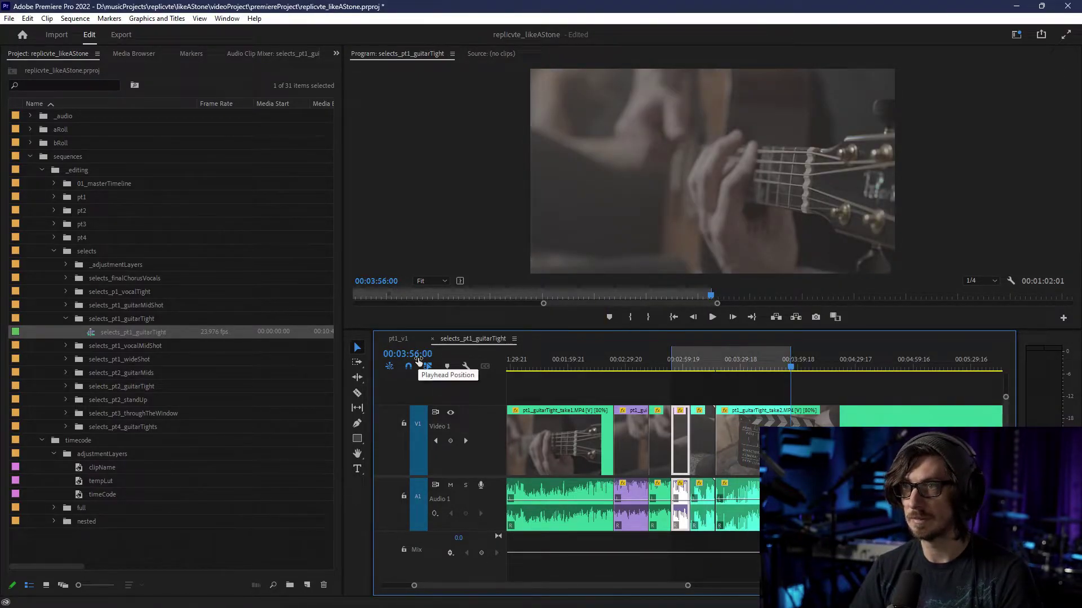
pyautogui.click(422, 356)
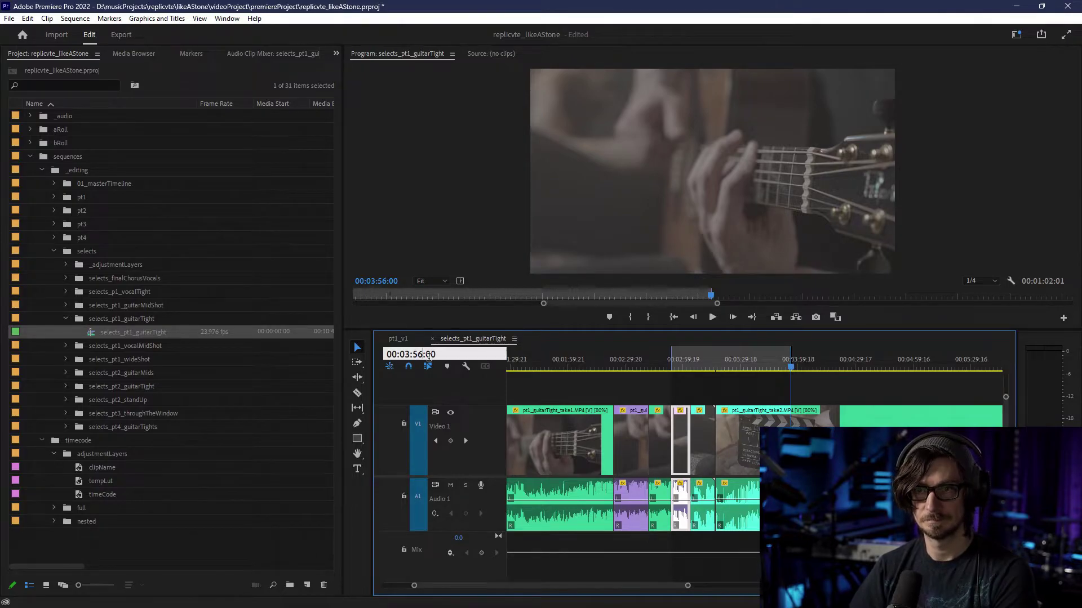
pyautogui.write('33')
pyautogui.press('Return')
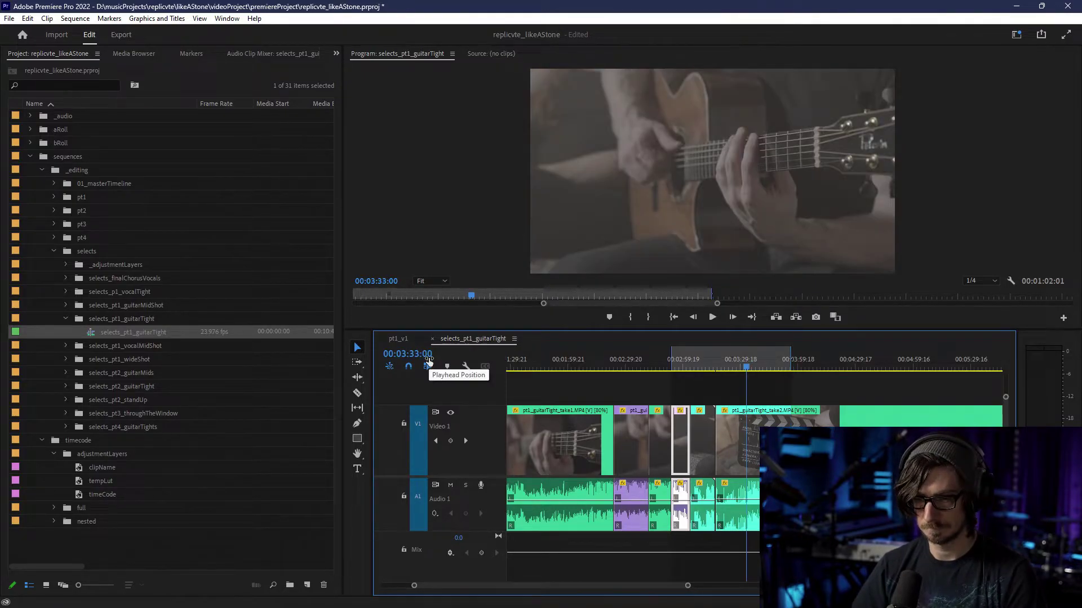
# - Razor pt1_guitarTight_take2 at the 00:03:33:00 and 00:03:56:00 marks and label the segment between them Violet
pyautogui.press('c')
pyautogui.click(747, 439)
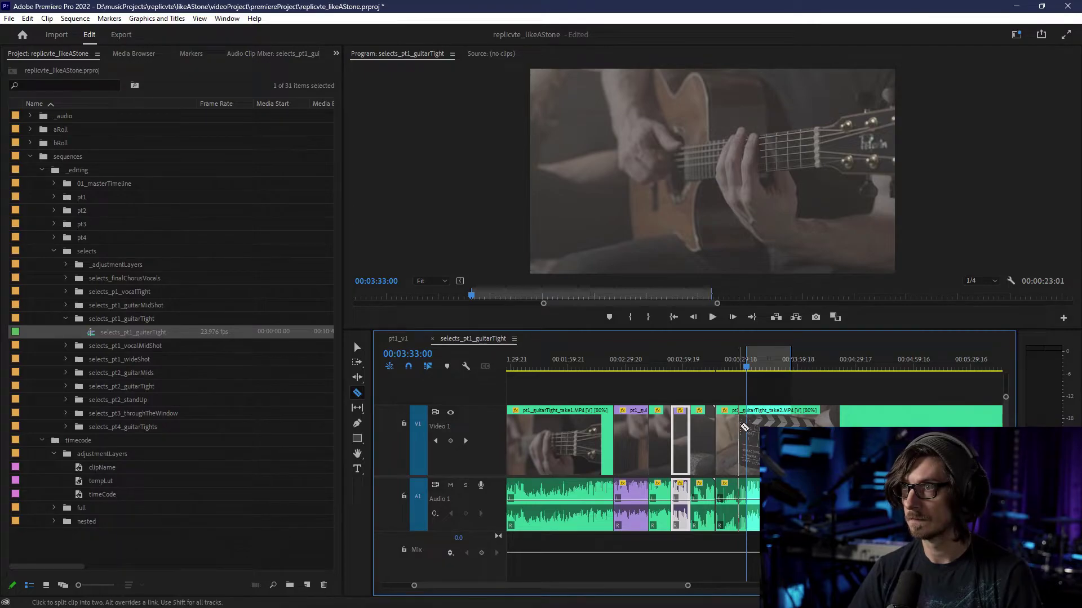
pyautogui.press('v')
pyautogui.rightClick(786, 421)
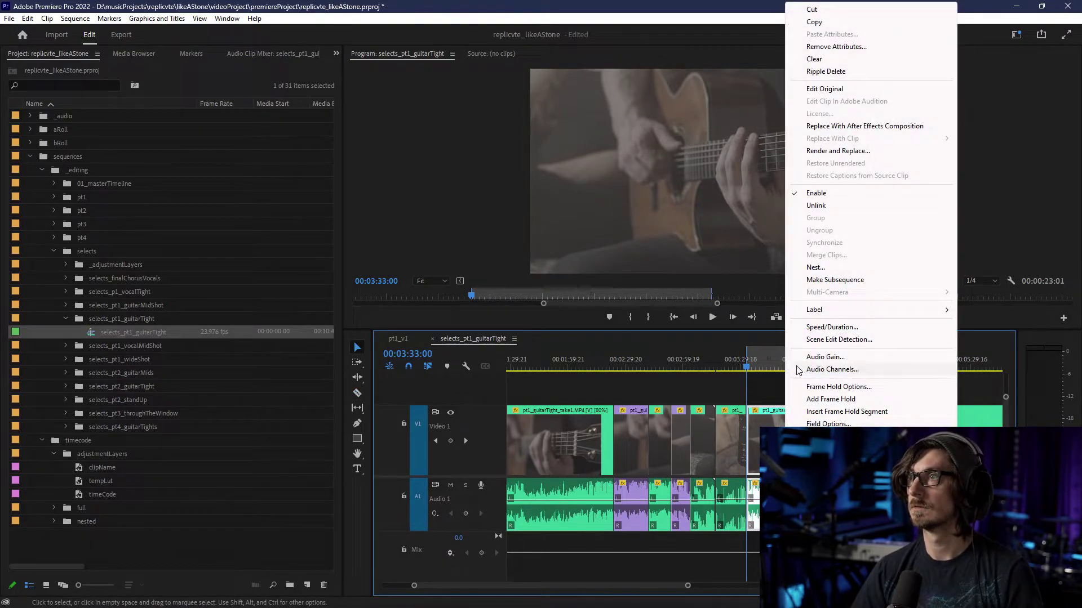
pyautogui.moveTo(854, 309)
pyautogui.click(982, 328)
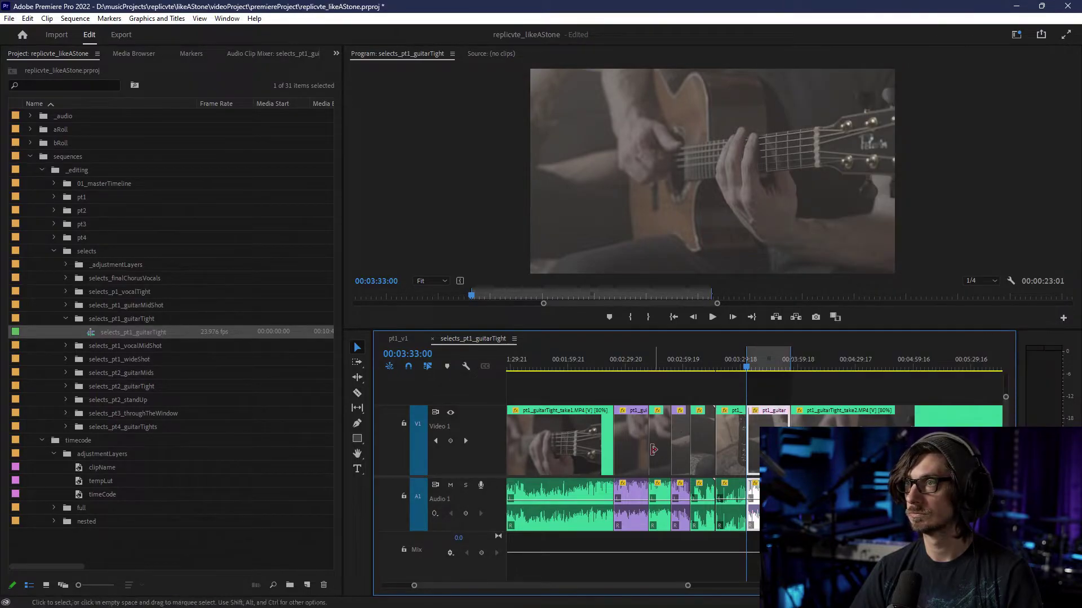
# - Mark an Out point at 00:04:08:00 and an In point at 00:04:02:00 in selects_pt1_guitarTight
pyautogui.press('-')
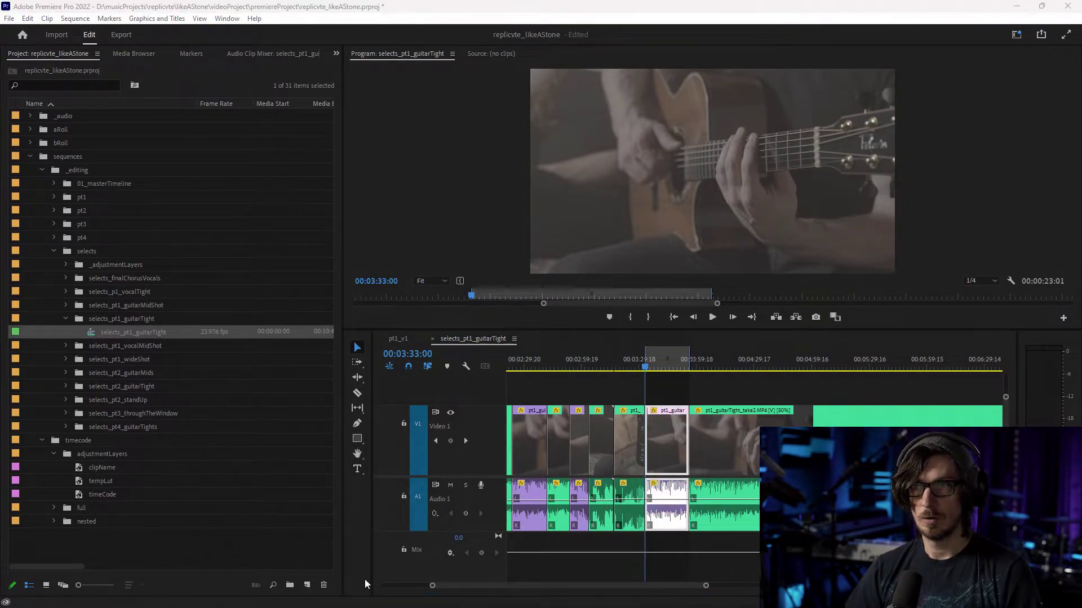
pyautogui.click(404, 352)
pyautogui.click(404, 354)
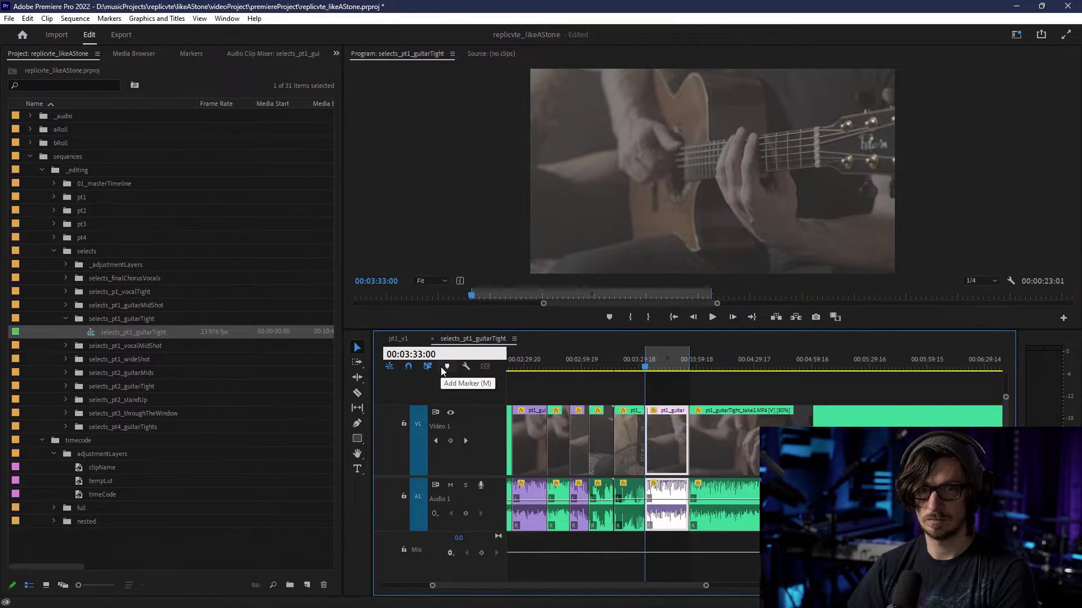
pyautogui.write('4:')
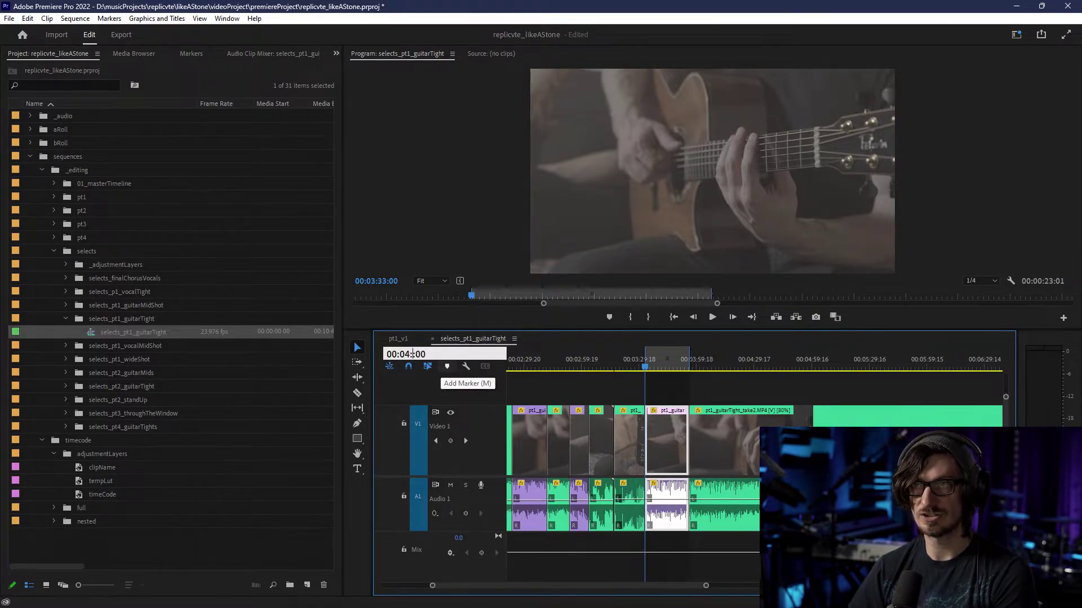
pyautogui.write('08')
pyautogui.press('Return')
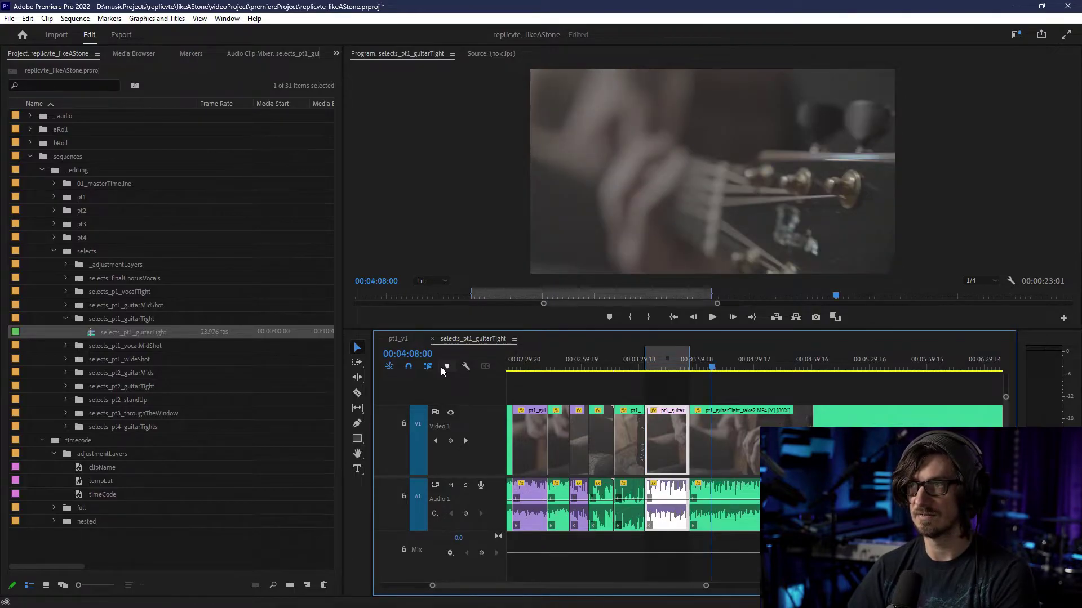
pyautogui.press('o')
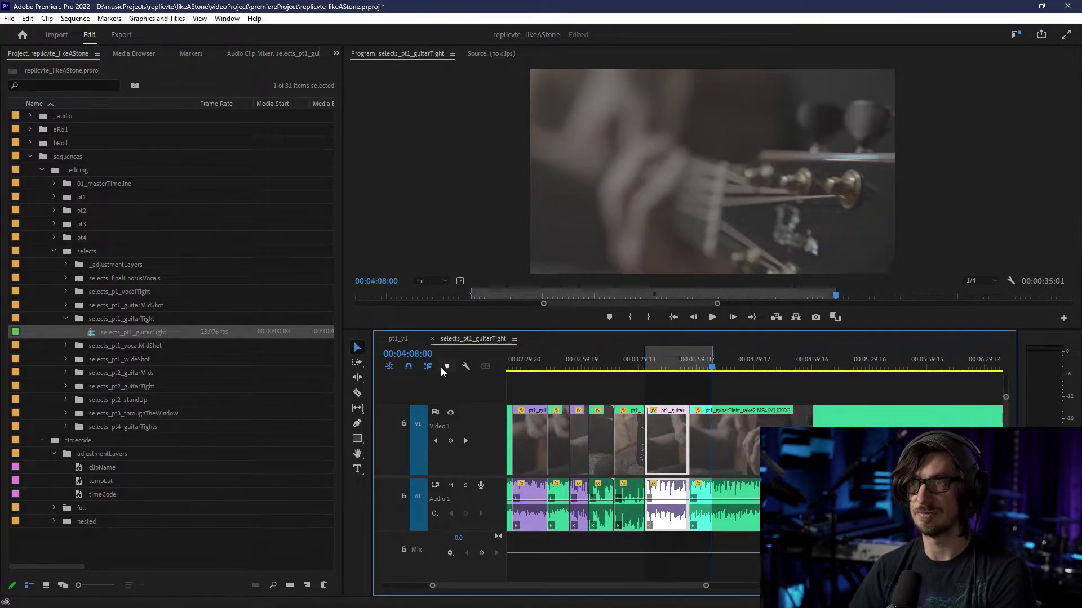
pyautogui.click(422, 354)
pyautogui.click(421, 354)
pyautogui.press('BackSpace')
pyautogui.write('2')
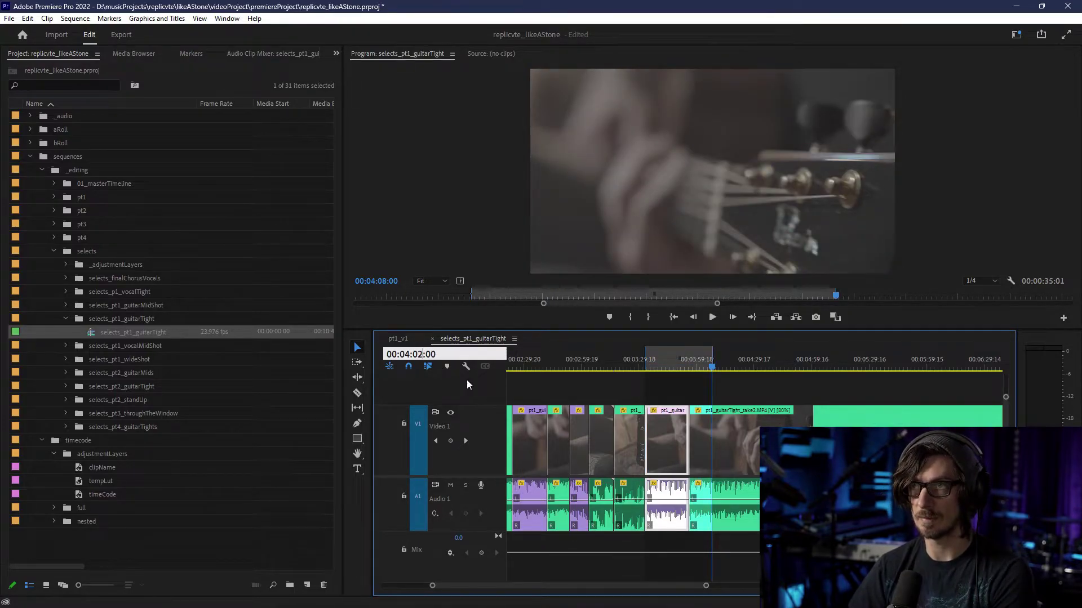
pyautogui.press('Return')
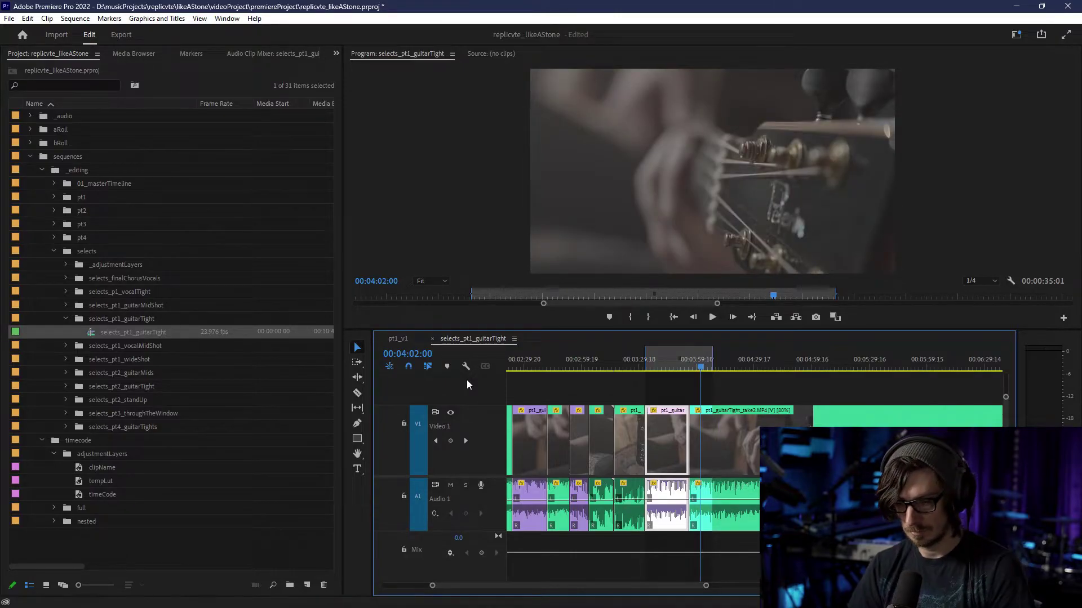
pyautogui.press('i')
# - Razor pt1_guitarTight_take2 at the 00:04:02:00 and 00:04:08:00 marks and label the segment between them Violet
pyautogui.press('c')
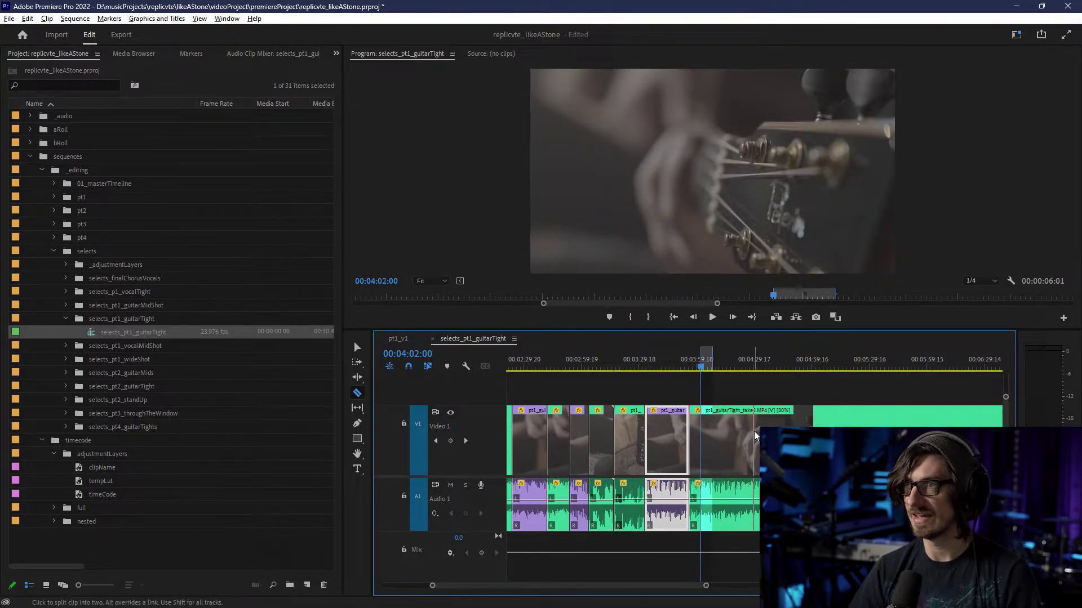
pyautogui.press('=')
pyautogui.click(658, 424)
pyautogui.click(677, 428)
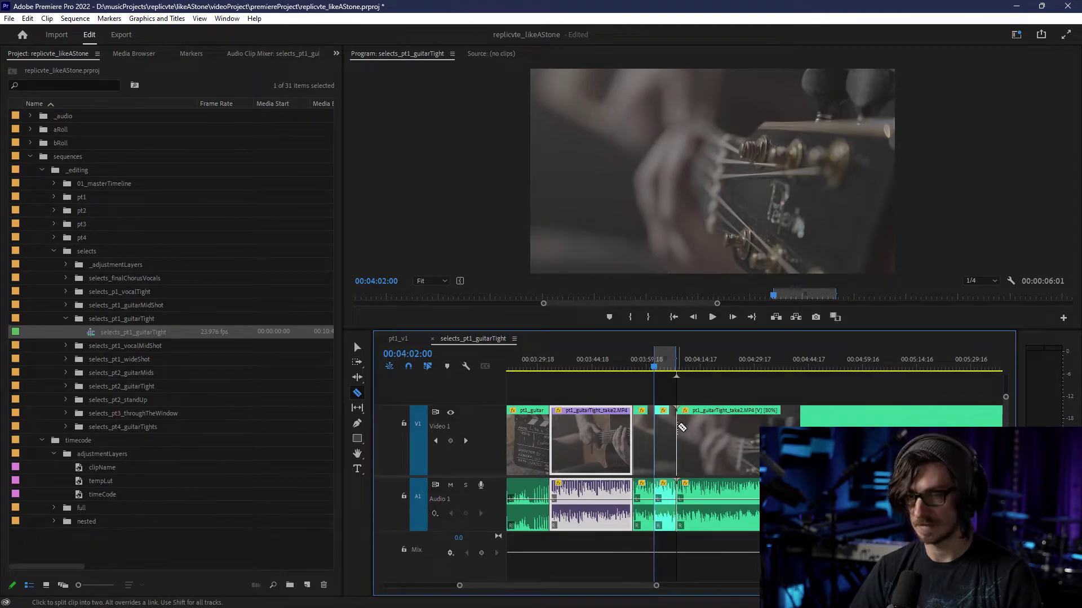
pyautogui.press('v')
pyautogui.click(666, 420)
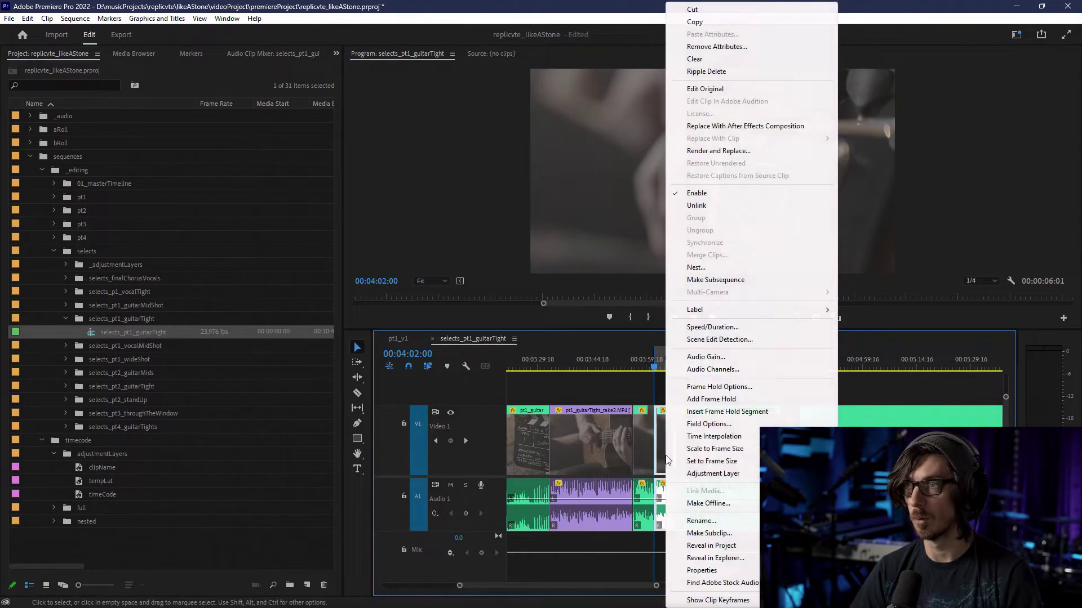
pyautogui.rightClick(663, 477)
pyautogui.moveTo(719, 314)
pyautogui.click(873, 330)
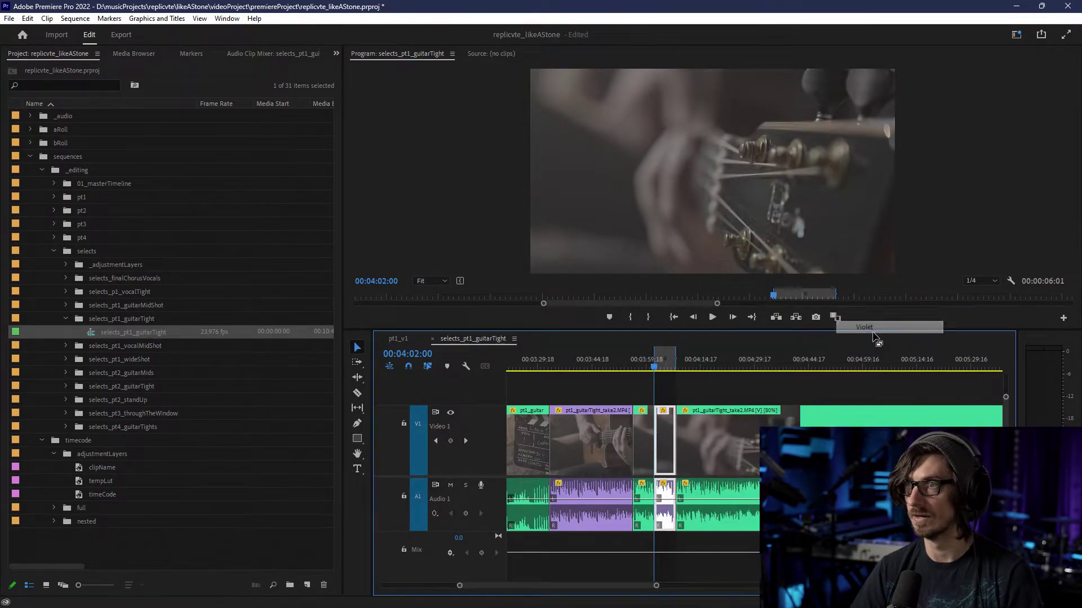
# - Mark an In point at 00:04:13:00 and an Out point at 00:05:06:00 in selects_pt1_guitarTight
pyautogui.hotkey('alt', 'Tab')
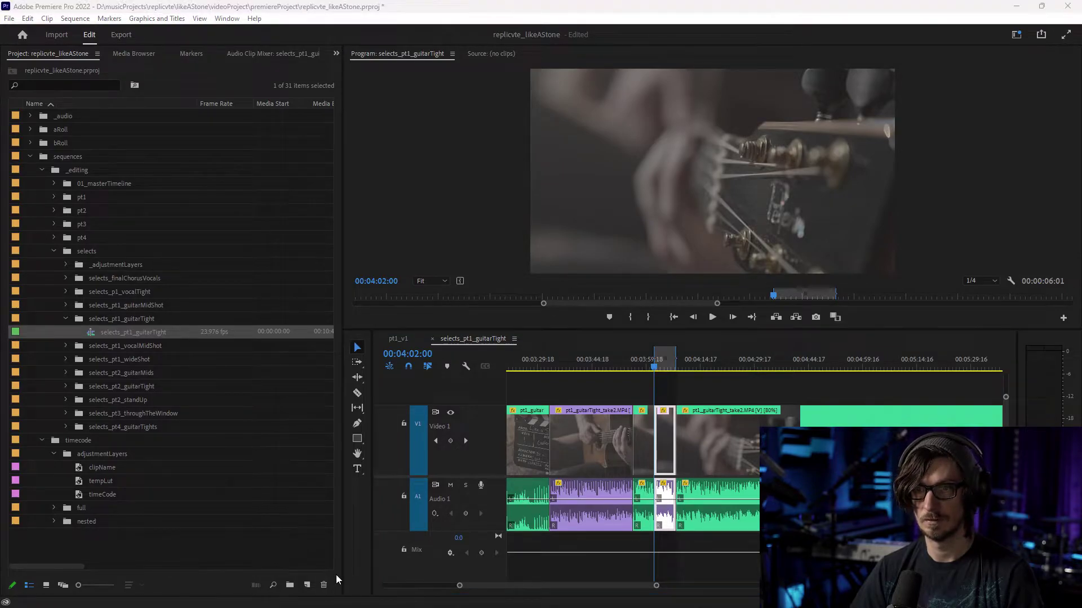
pyautogui.click(414, 353)
pyautogui.click(428, 355)
pyautogui.press('BackSpace')
pyautogui.write('13')
pyautogui.press('Return')
pyautogui.press('i')
pyautogui.press('y')
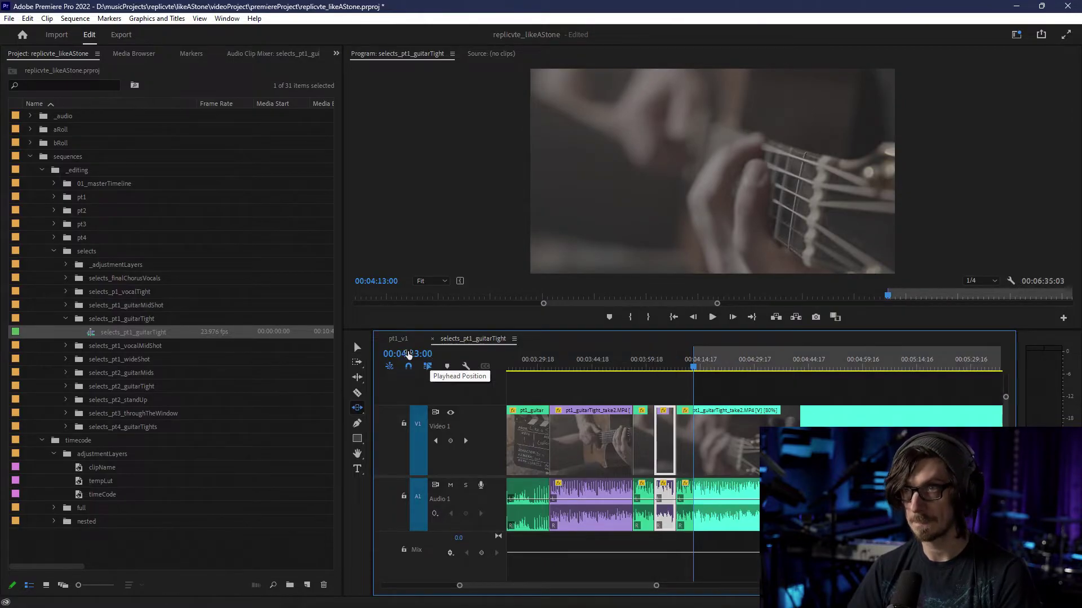
pyautogui.click(418, 356)
pyautogui.click(410, 354)
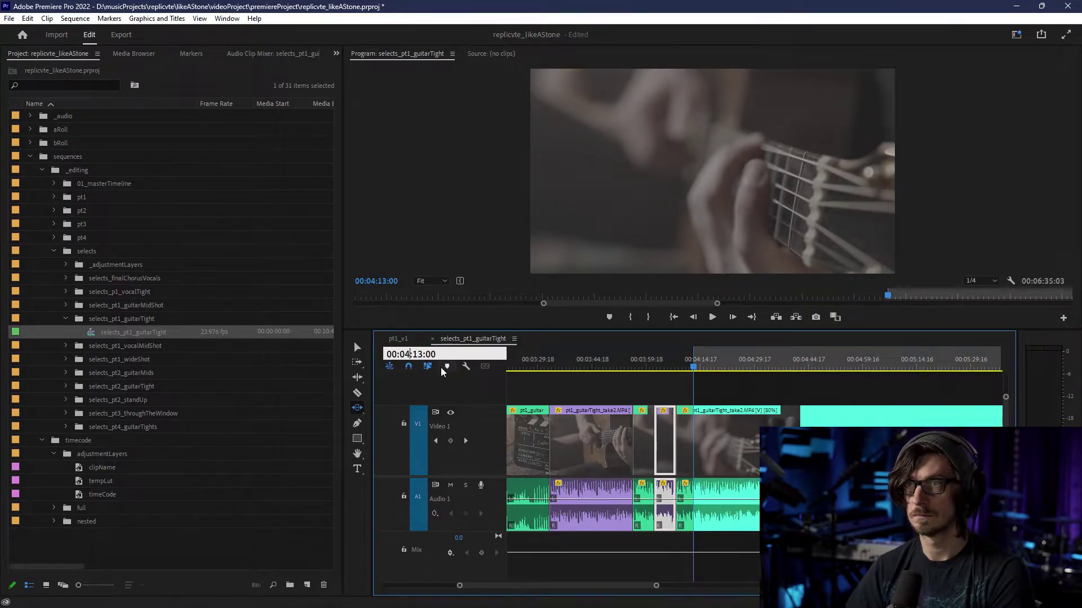
pyautogui.press('BackSpace')
pyautogui.write('5:06')
pyautogui.press('Return')
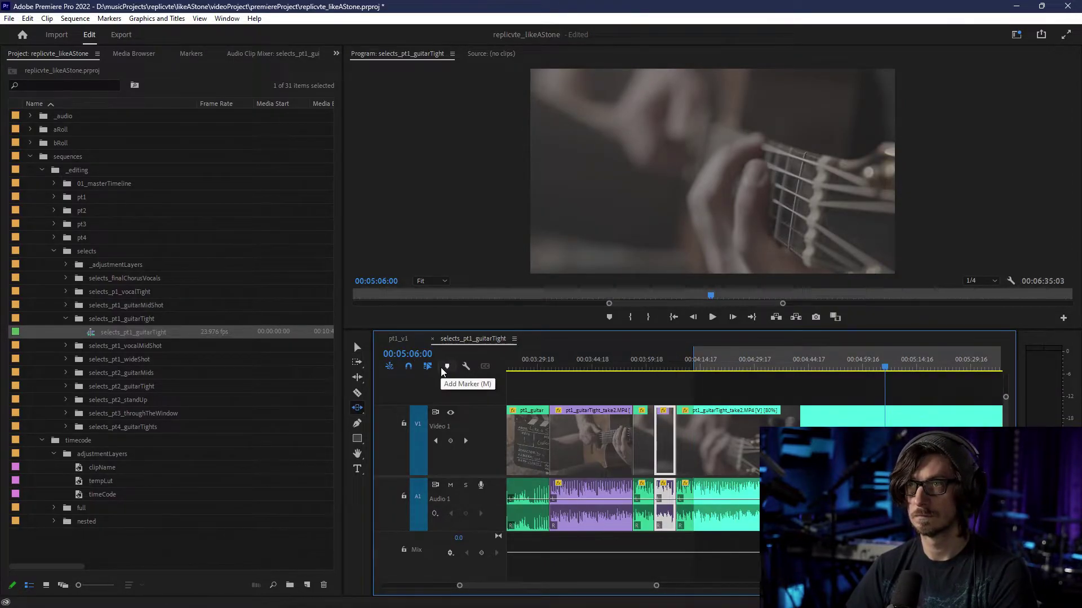
# - Razor pt1_guitarTight_take2 at the 00:04:13:00 and 00:05:06:00 marks and label the segment between them Violet
pyautogui.press('c')
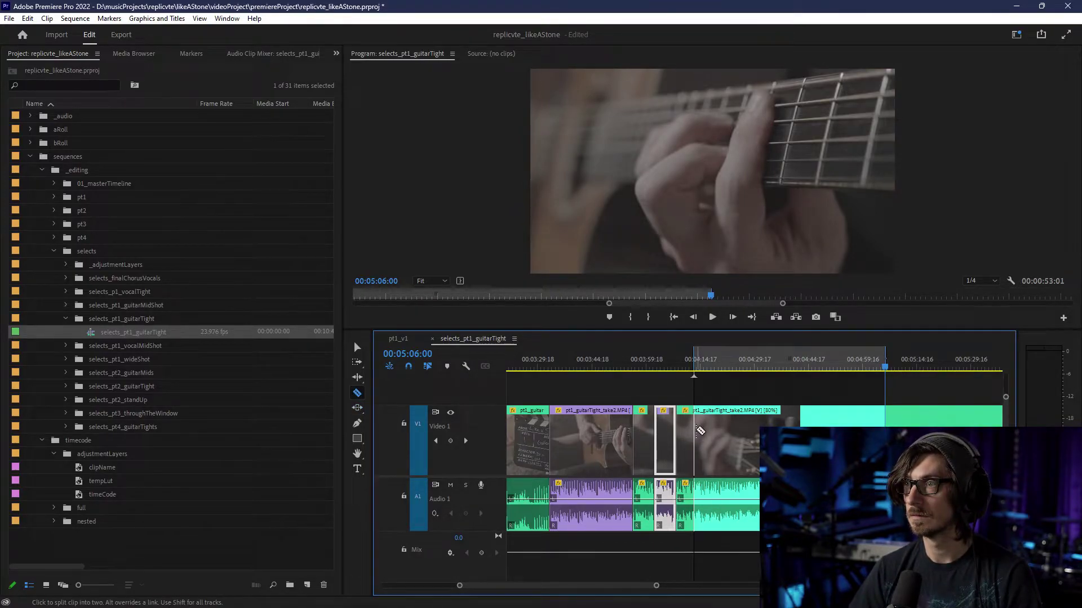
pyautogui.click(699, 431)
pyautogui.click(885, 445)
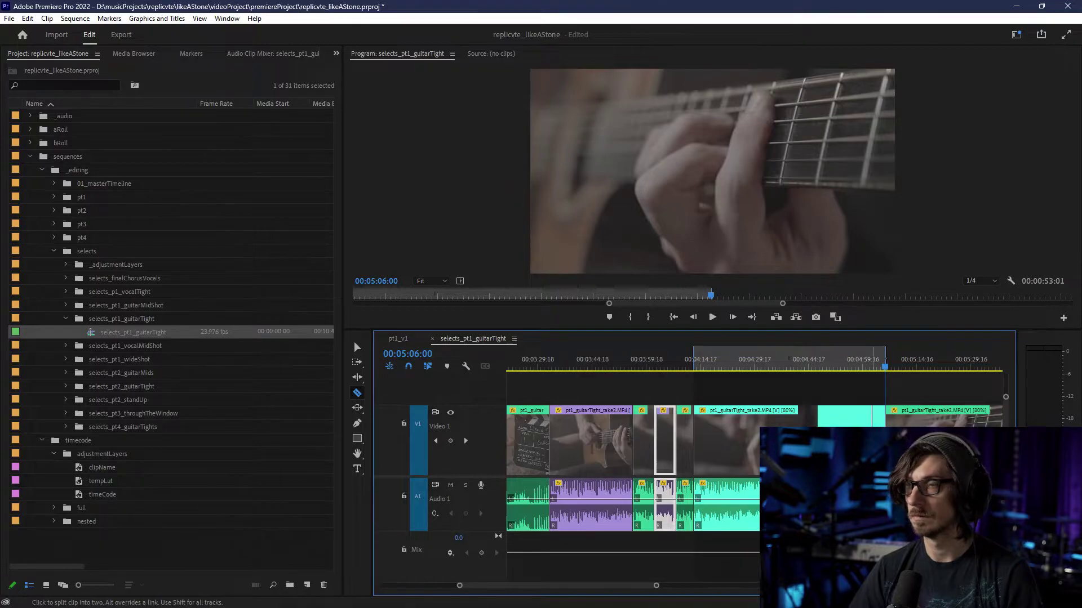
pyautogui.press('v')
pyautogui.rightClick(789, 428)
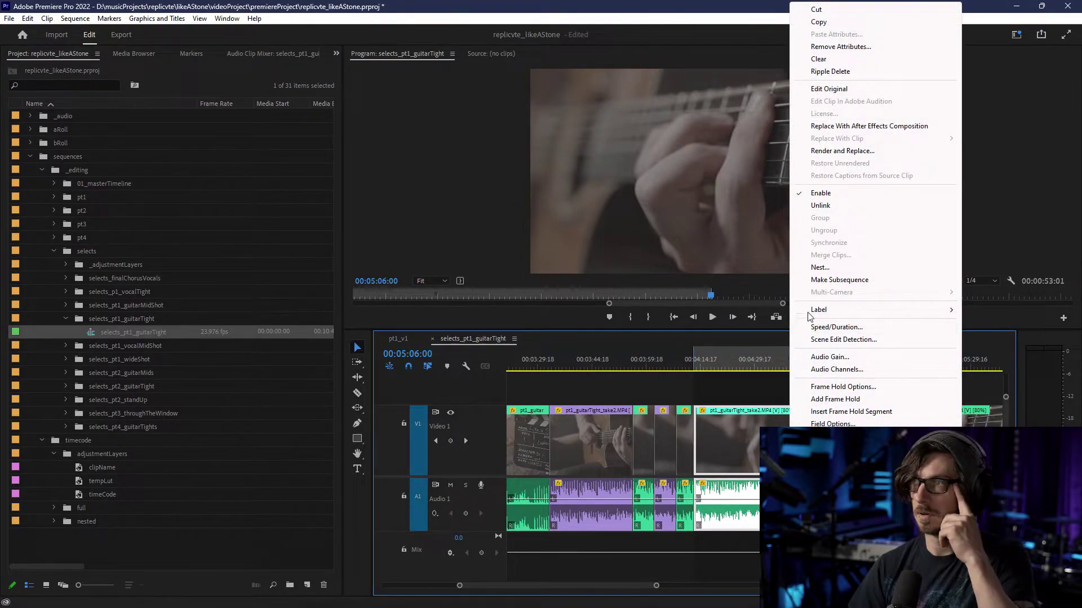
pyautogui.moveTo(949, 309)
pyautogui.click(993, 364)
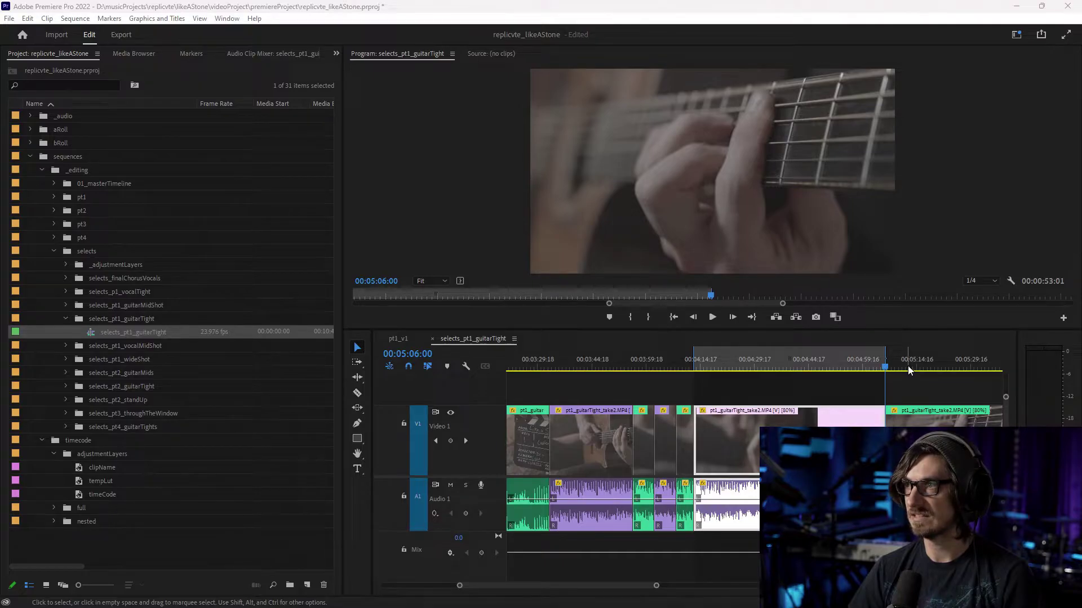
# - Mark an In point at 00:05:18:00 and an Out point at 00:05:36:00 in selects_pt1_guitarTight
pyautogui.click(416, 354)
pyautogui.press('BackSpace')
pyautogui.press('Delete')
pyautogui.write('18')
pyautogui.press('Return')
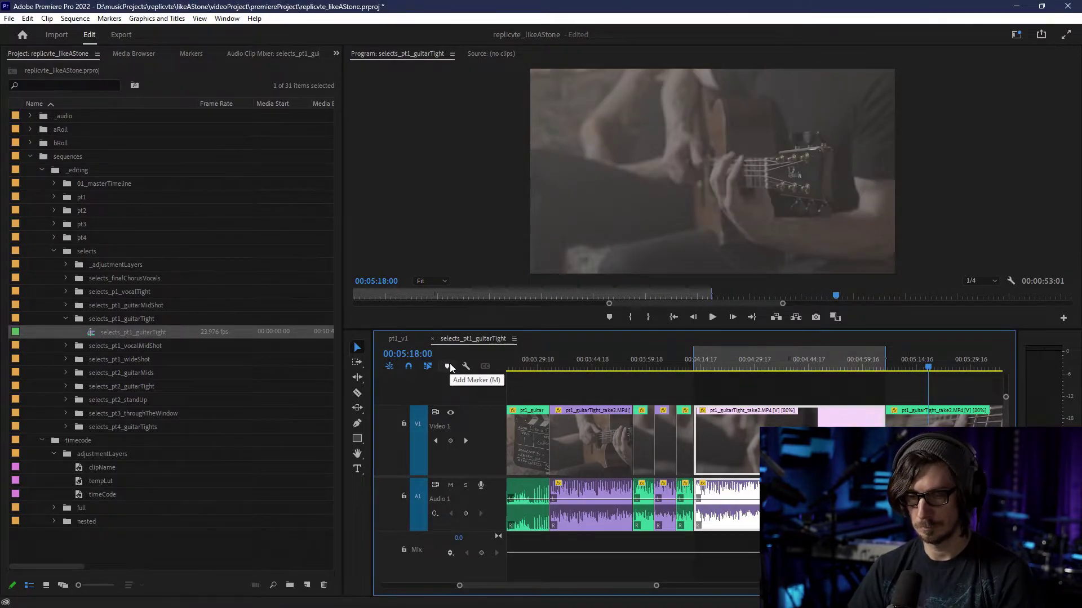
pyautogui.press('i')
pyautogui.click(426, 355)
pyautogui.write('53600')
pyautogui.press('Return')
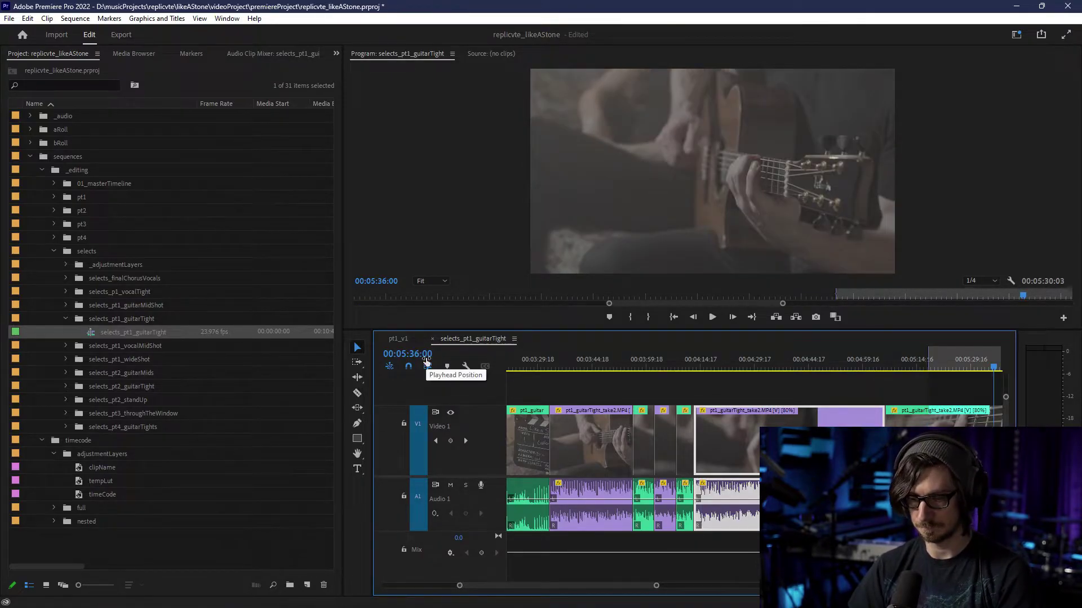
pyautogui.press('o')
# - Razor pt1_guitarTight_take2 at the 00:05:18:00 and 00:05:36:00 marks and label the segment between them Violet
pyautogui.press('c')
pyautogui.click(929, 414)
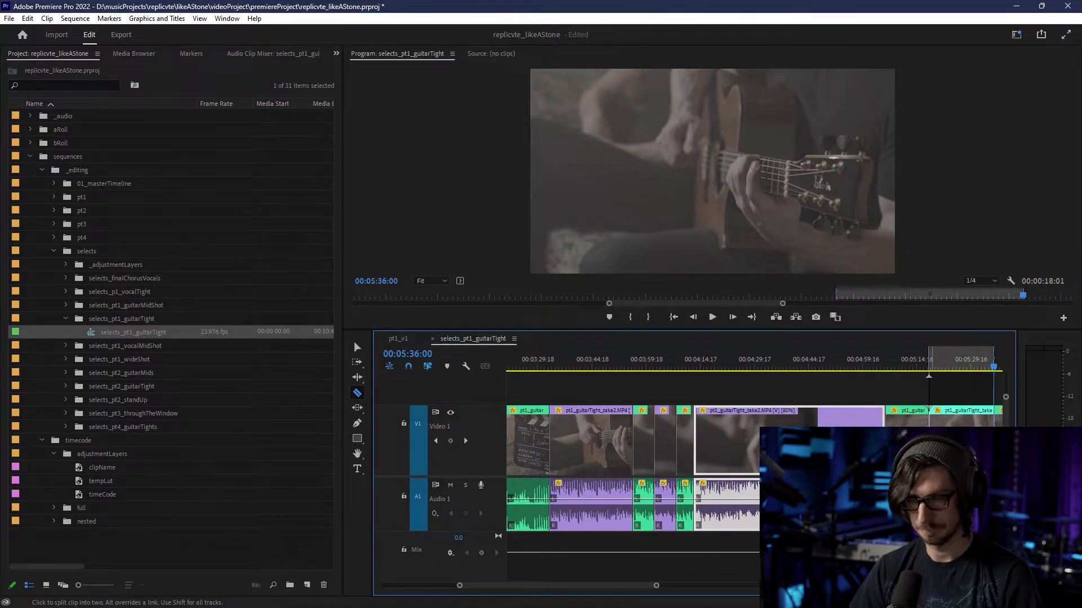
pyautogui.press('v')
pyautogui.rightClick(952, 416)
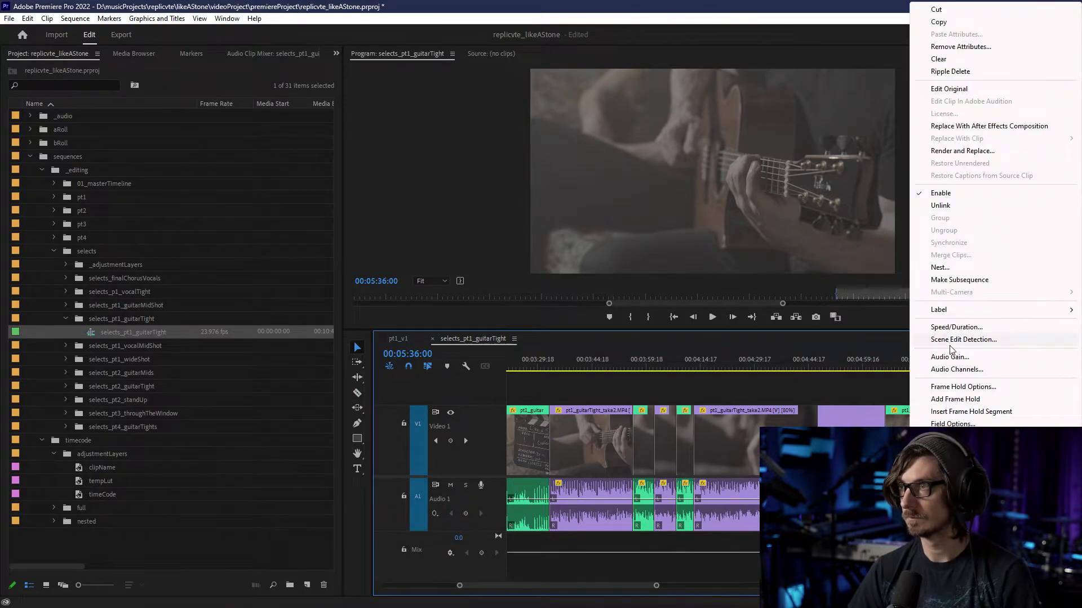
pyautogui.moveTo(948, 312)
pyautogui.click(878, 328)
pyautogui.scroll(-1, 686, 457)
pyautogui.scroll(-5, 686, 457)
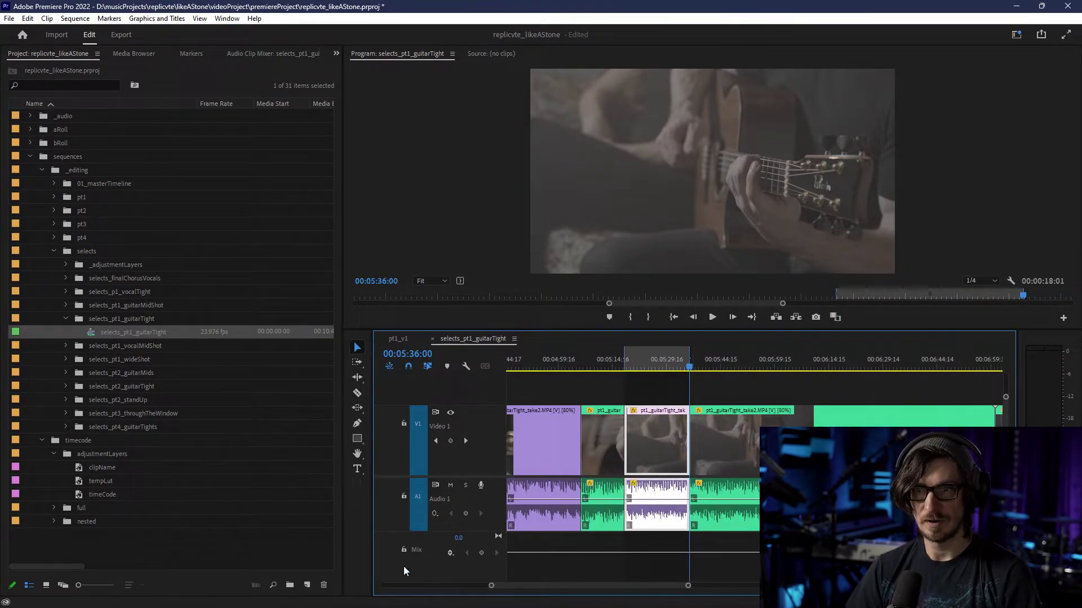
# - Mark an In point at 00:05:57:00 and an Out point at 00:06:12:00 in selects_pt1_guitarTight
pyautogui.click(412, 354)
pyautogui.click(433, 354)
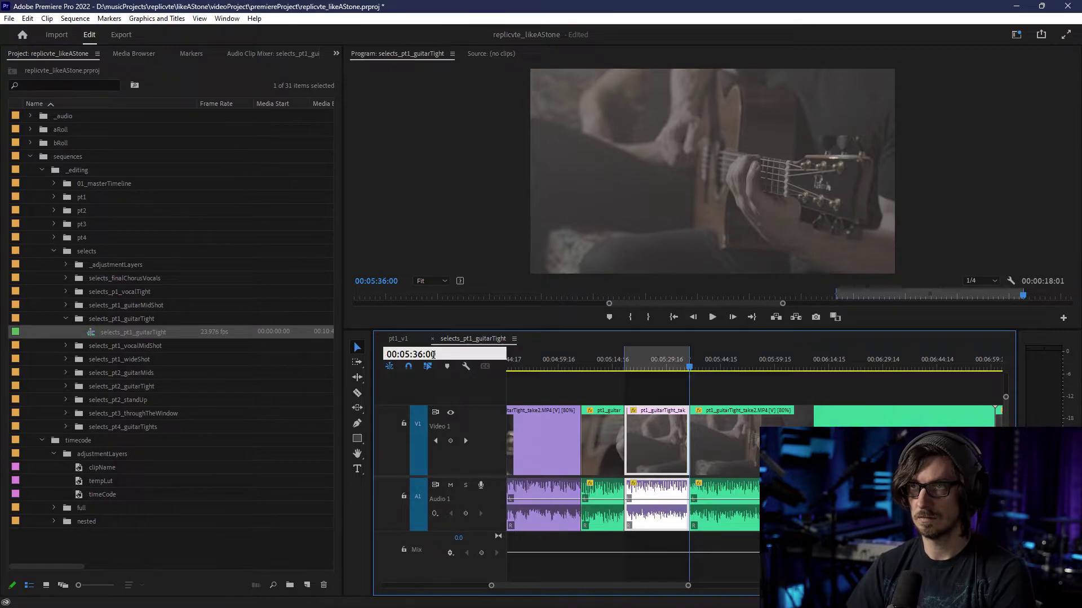
pyautogui.press('Return')
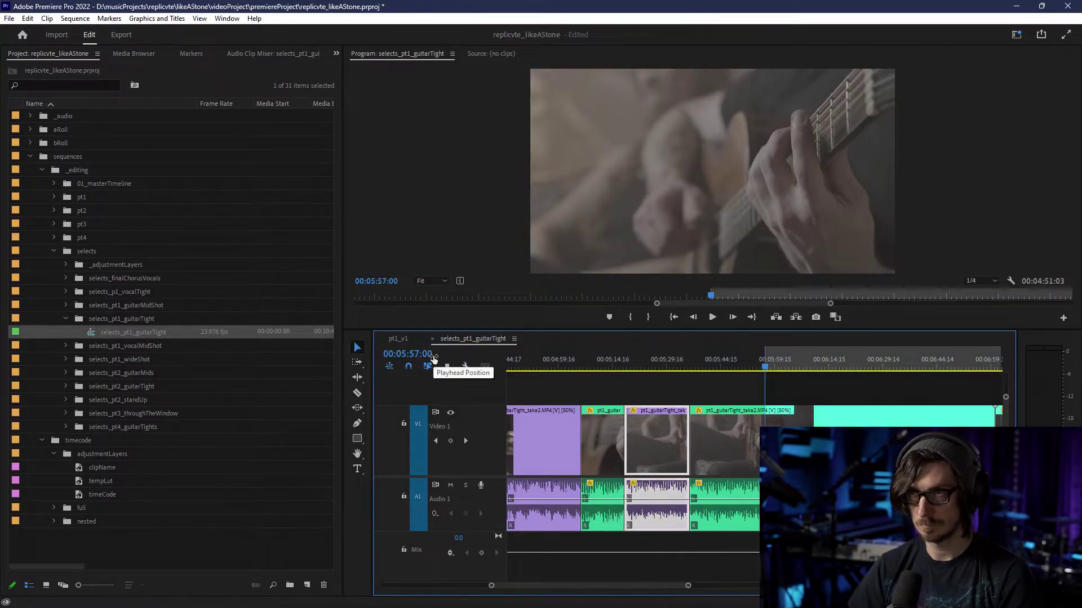
pyautogui.click(426, 356)
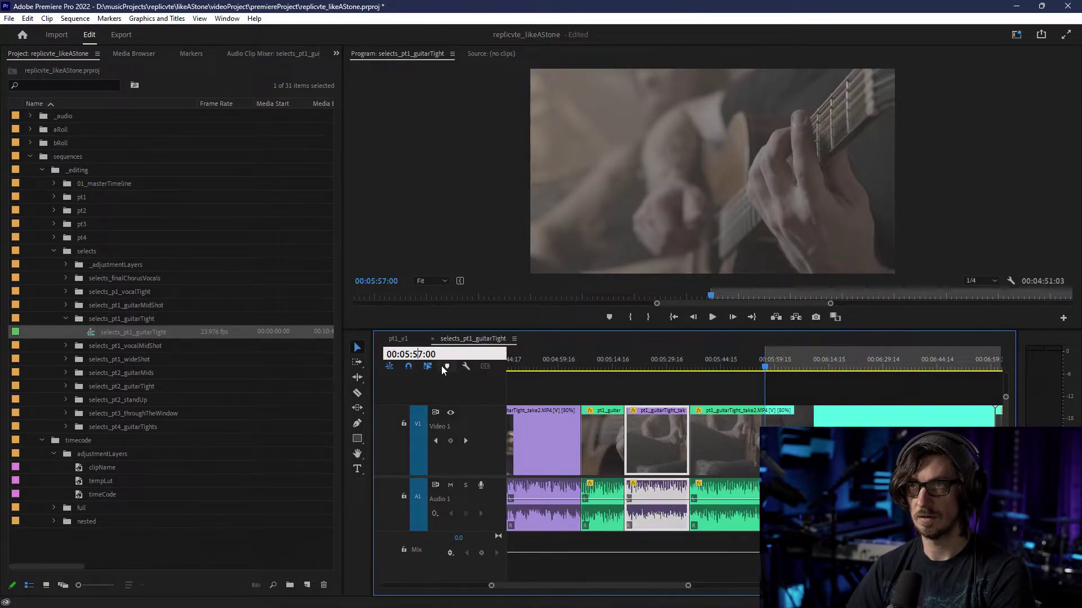
pyautogui.press('BackSpace')
pyautogui.write('6')
pyautogui.press('Return')
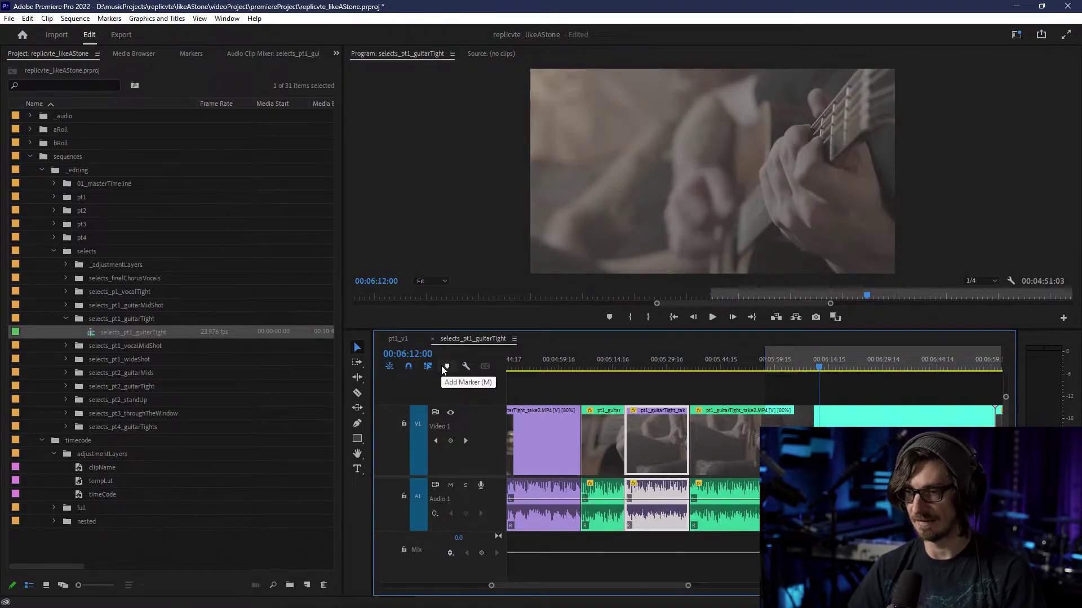
# - Razor pt1_guitarTight_take2 at the 00:05:57:00 and 00:06:12:00 marks and label the segment between them Violet
pyautogui.press('c')
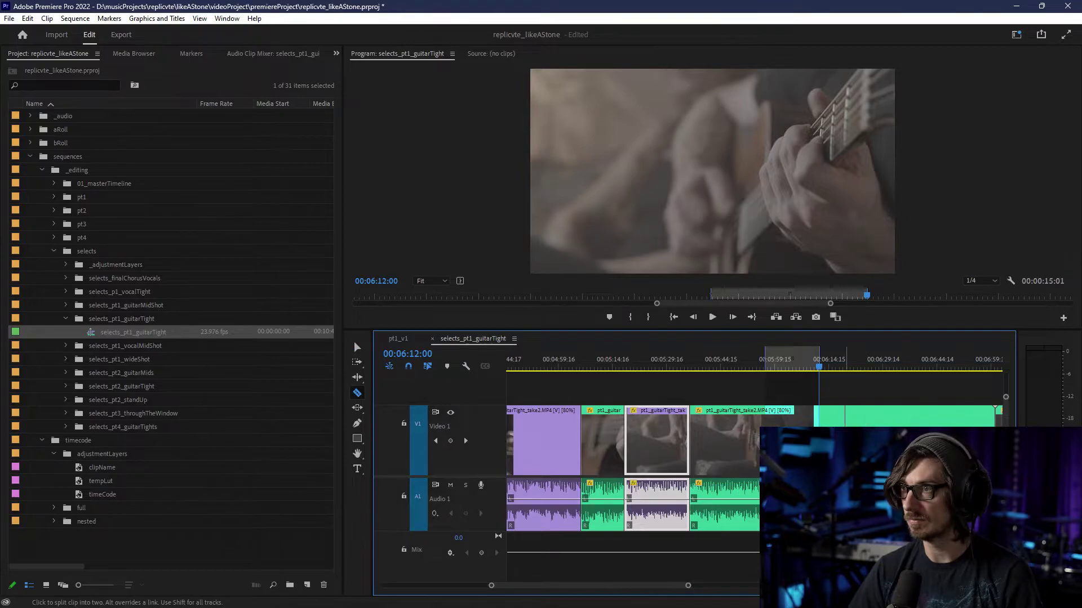
pyautogui.click(820, 423)
pyautogui.click(354, 342)
pyautogui.rightClick(788, 417)
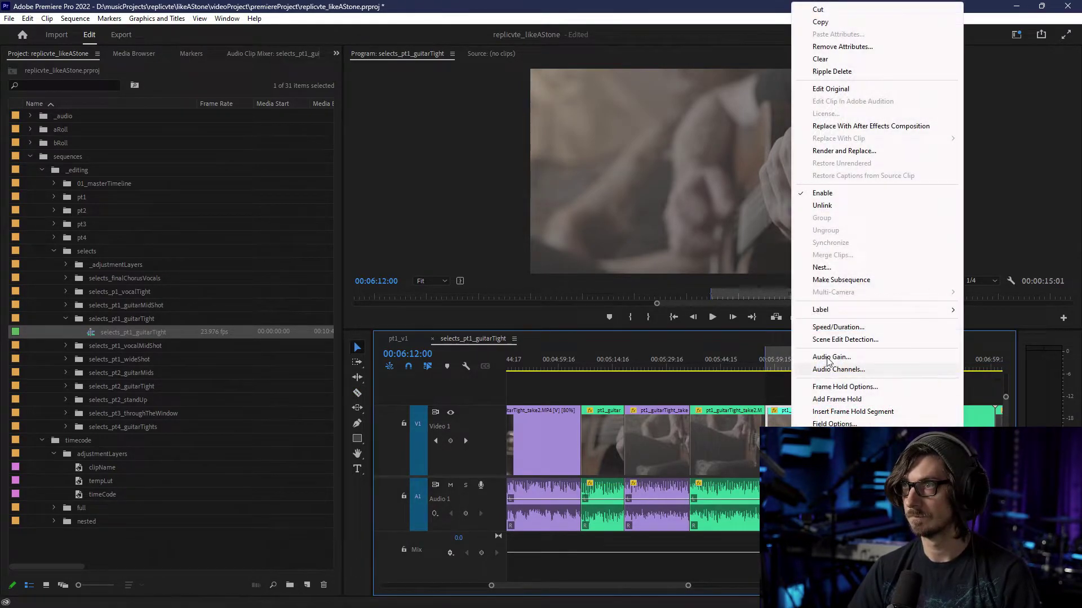
pyautogui.moveTo(838, 314)
pyautogui.click(1030, 328)
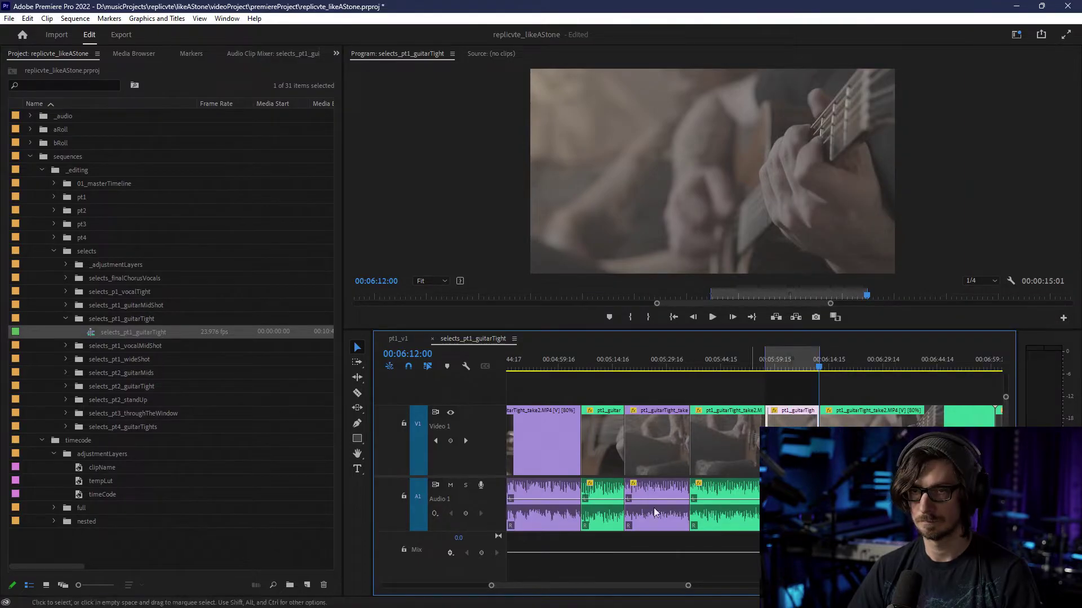
# - Mark an In point at 00:07:50:00 in selects_pt1_guitarTight
pyautogui.hotkey('alt', 'Tab')
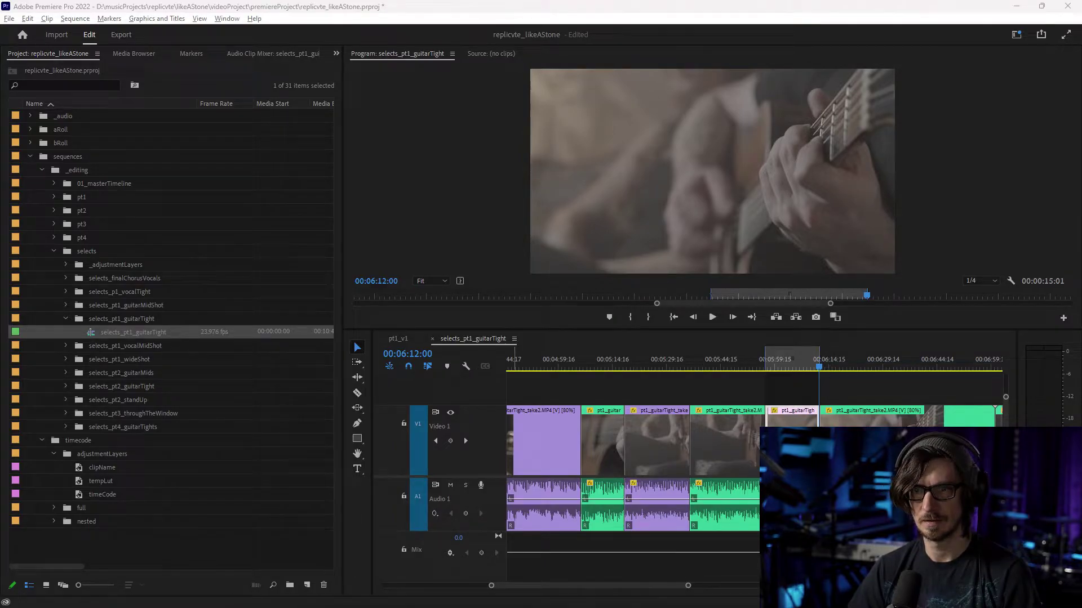
pyautogui.click(404, 355)
pyautogui.press('BackSpace')
pyautogui.write('7')
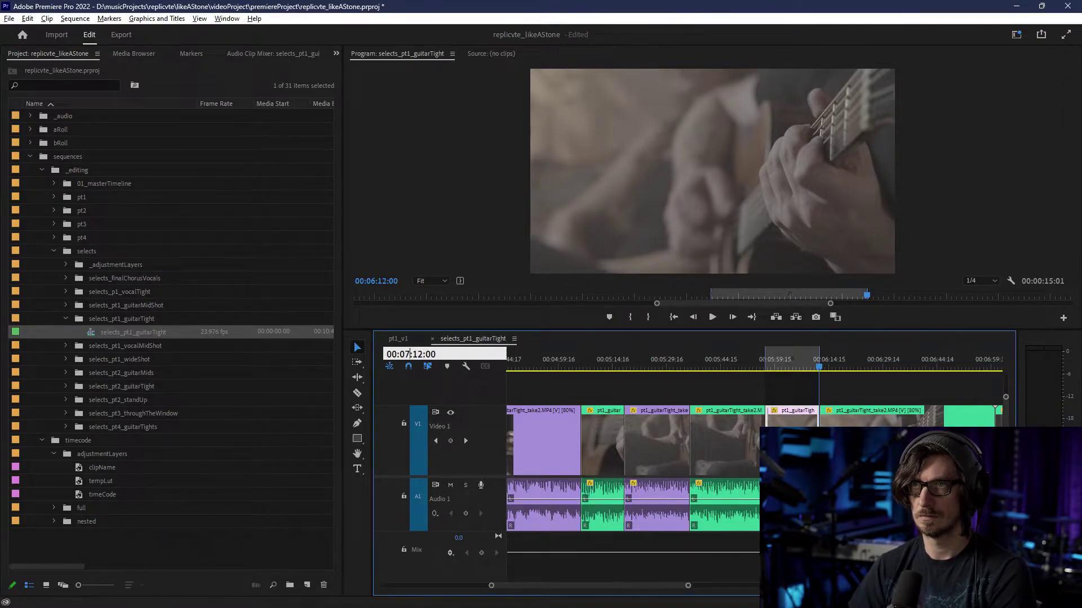
pyautogui.press('Return')
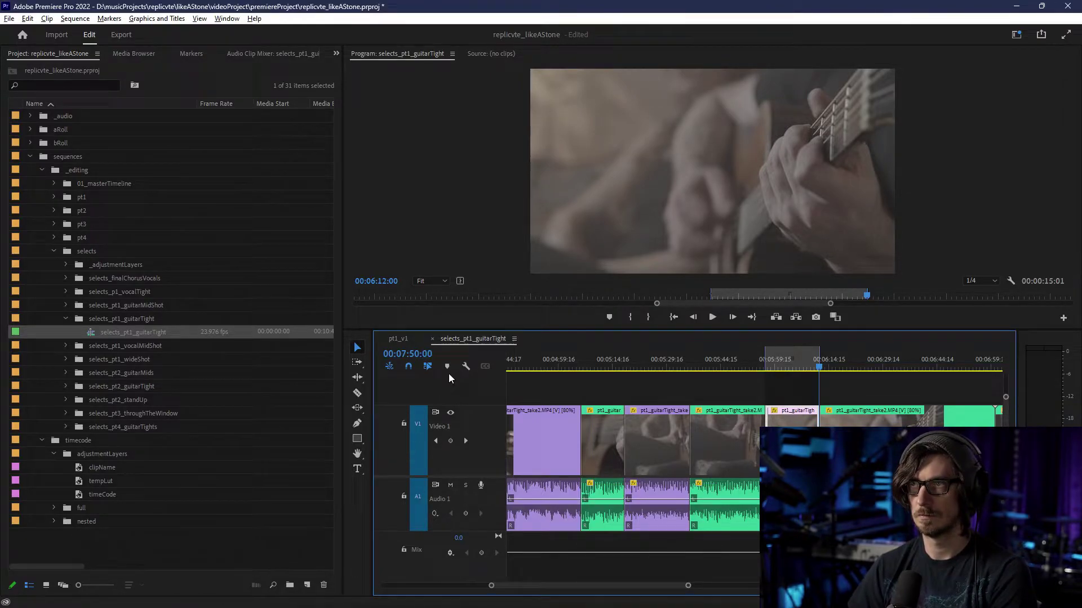
# - Mark an Out point at 00:08:02:00 in selects_pt1_guitarTight
pyautogui.click(410, 354)
pyautogui.hotkey('shift', 'F10')
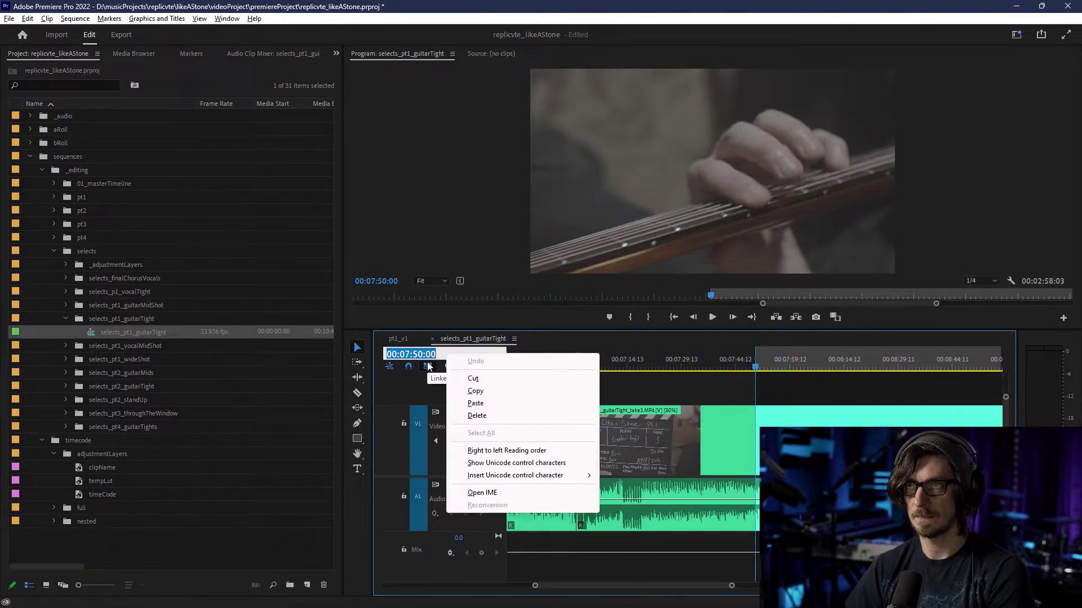
pyautogui.click(422, 354)
pyautogui.press('BackSpace')
pyautogui.press('BackSpace')
pyautogui.write('02')
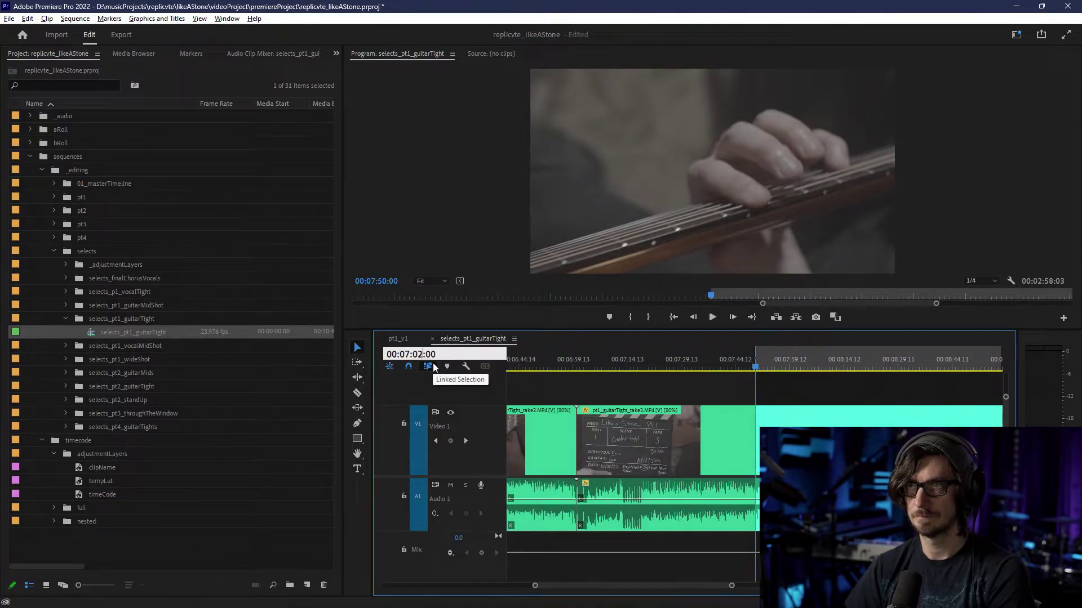
pyautogui.press('BackSpace')
pyautogui.write('8')
pyautogui.press('Return')
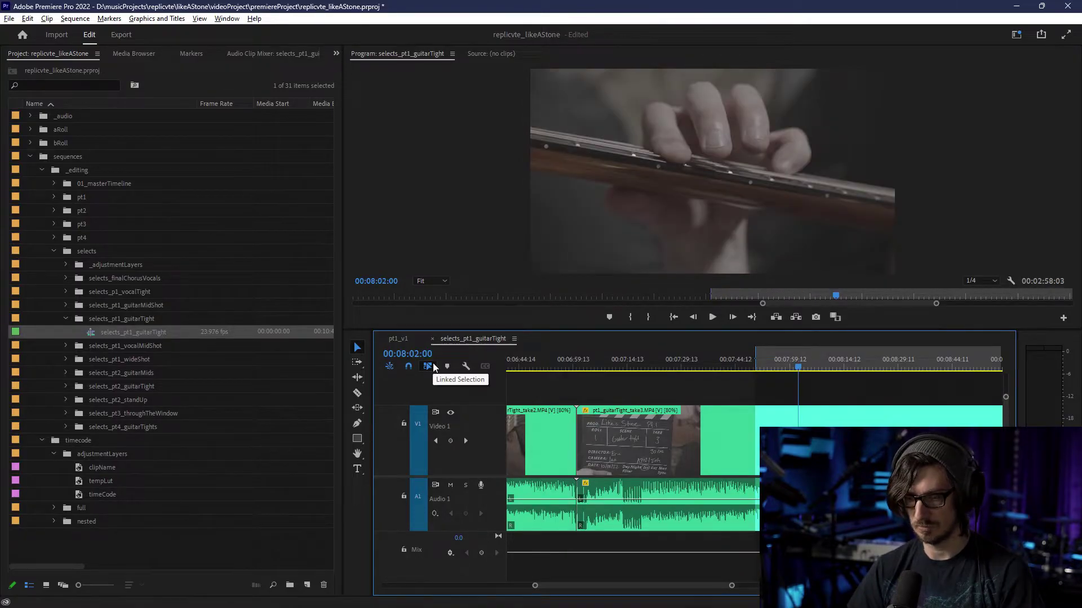
# - Razor pt1_guitarTight_take3 at the 00:07:50:00 and 00:08:02:00 marks and label the segment between them Violet
pyautogui.press('c')
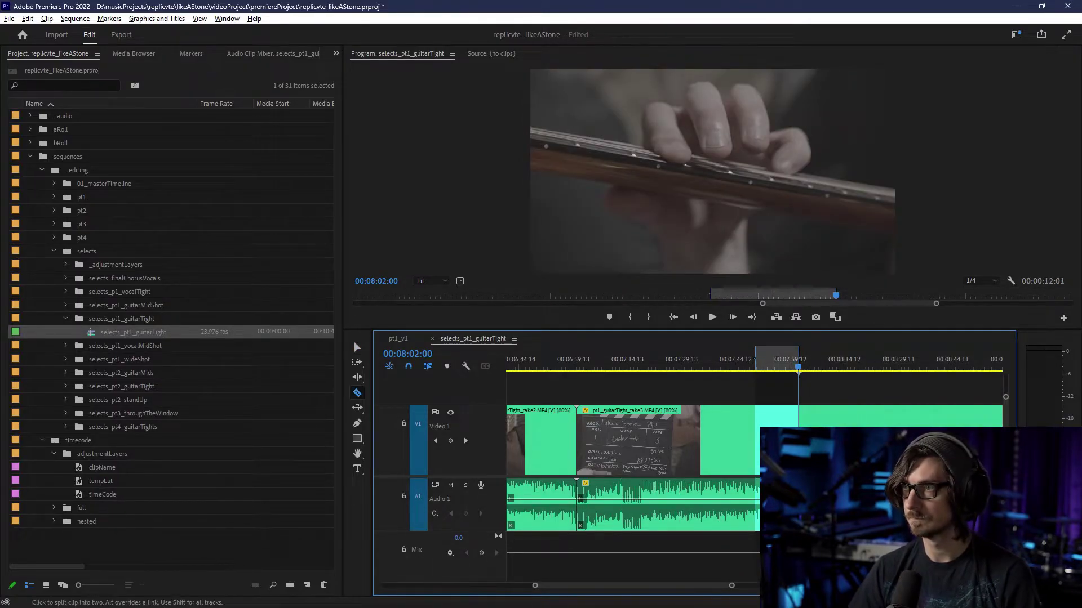
pyautogui.click(798, 442)
pyautogui.press('v')
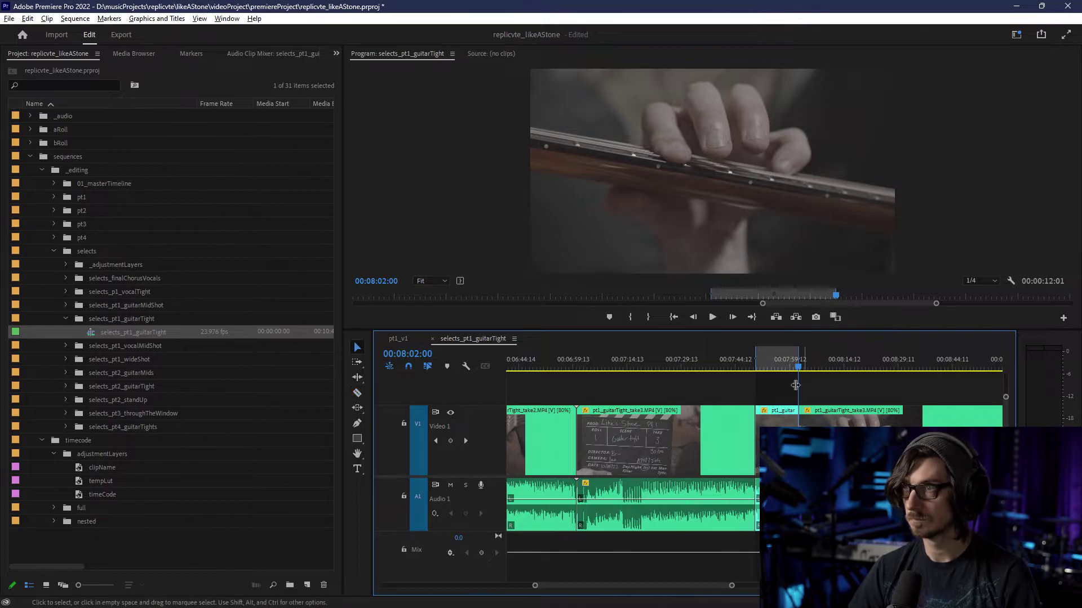
pyautogui.rightClick(776, 427)
pyautogui.moveTo(811, 309)
pyautogui.click(961, 327)
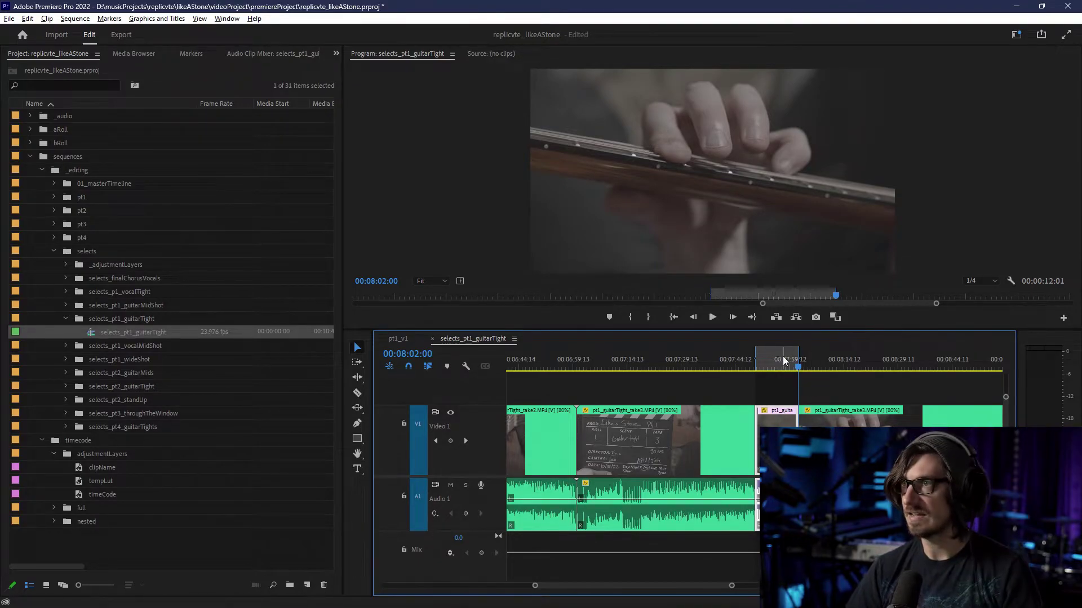
# - Mark an In point at 00:08:40:00 and an Out point at 00:08:53:00 in selects_pt1_guitarTight
pyautogui.click(408, 353)
pyautogui.click(422, 354)
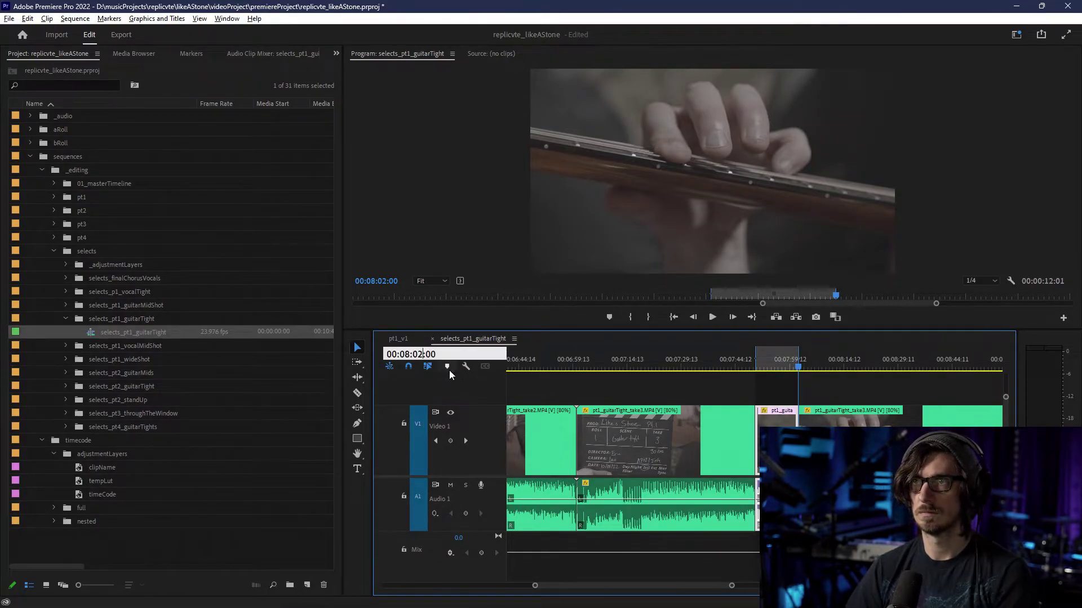
pyautogui.press('BackSpace')
pyautogui.press('BackSpace')
pyautogui.write('40')
pyautogui.press('Return')
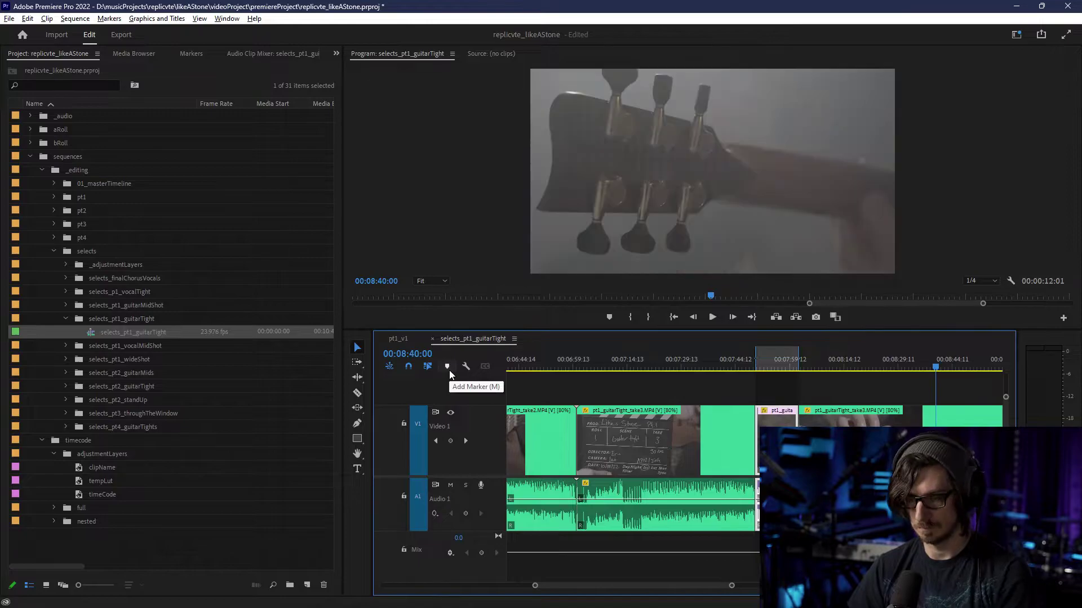
pyautogui.click(415, 354)
pyautogui.write('5')
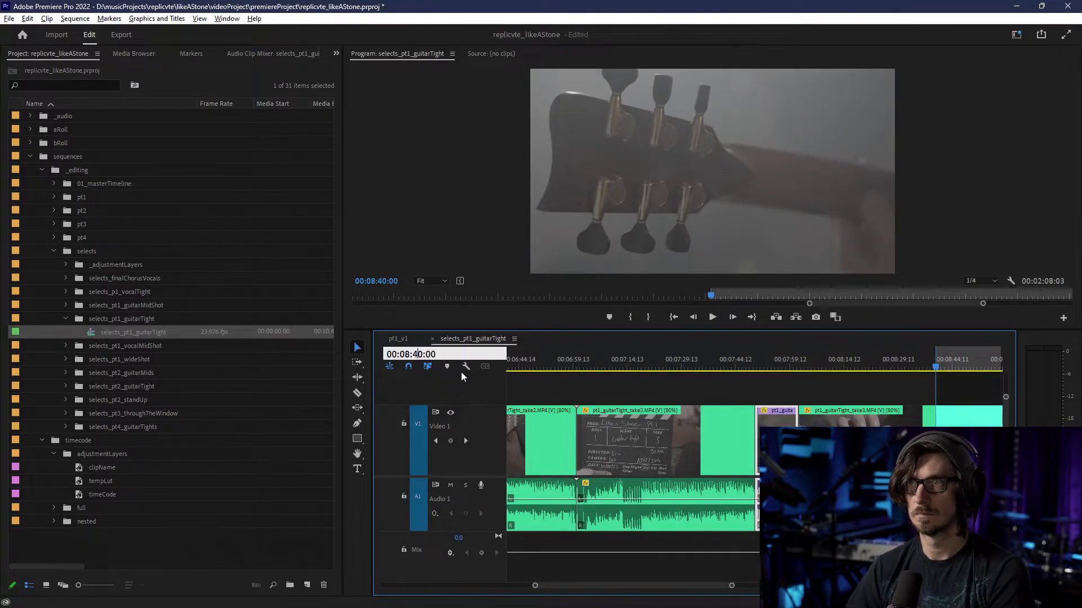
pyautogui.write('3')
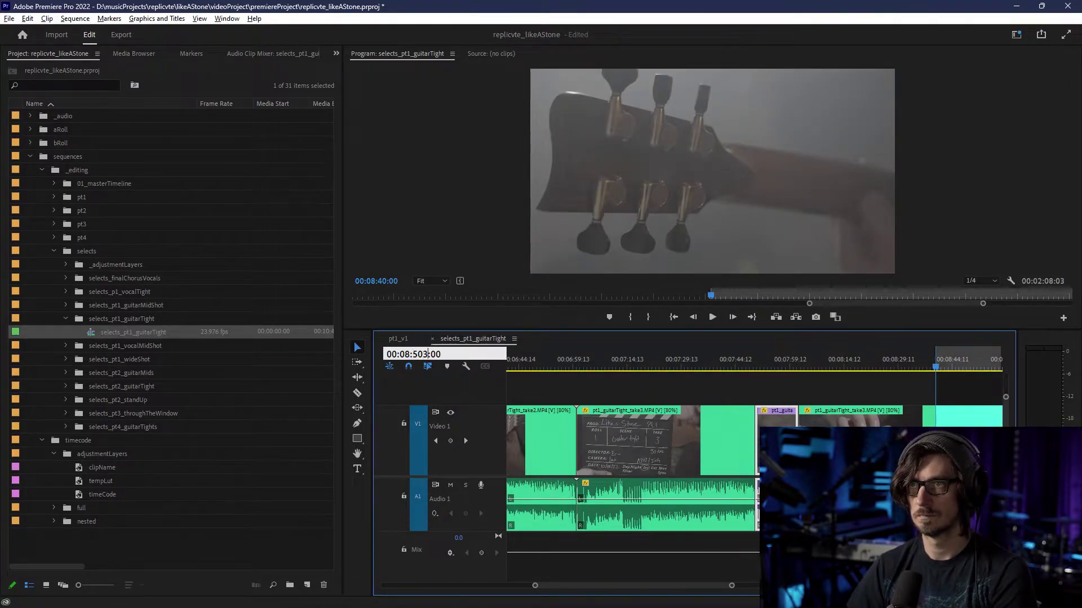
pyautogui.press('Return')
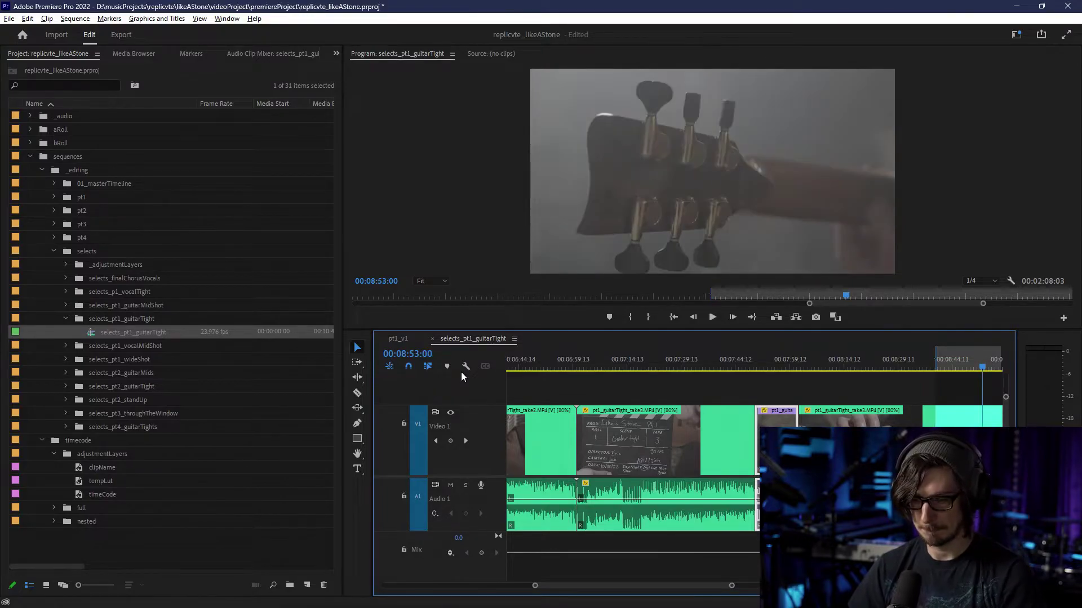
pyautogui.press('o')
# - Razor pt1_guitarTight_take3 at the 00:08:40:00 and 00:08:53:00 marks and label the segment between them Violet
pyautogui.press('c')
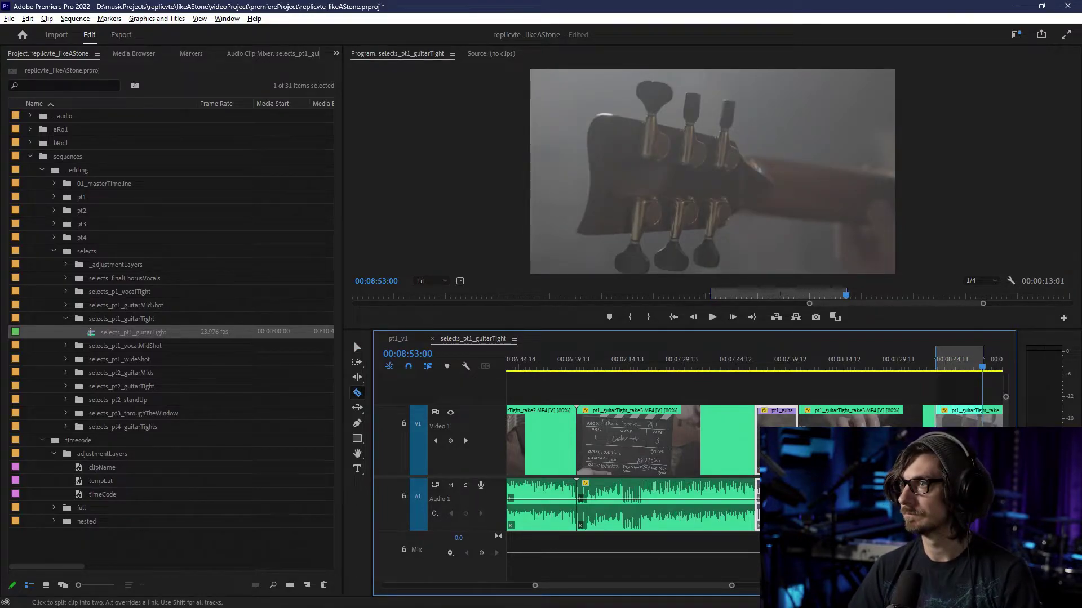
pyautogui.press('v')
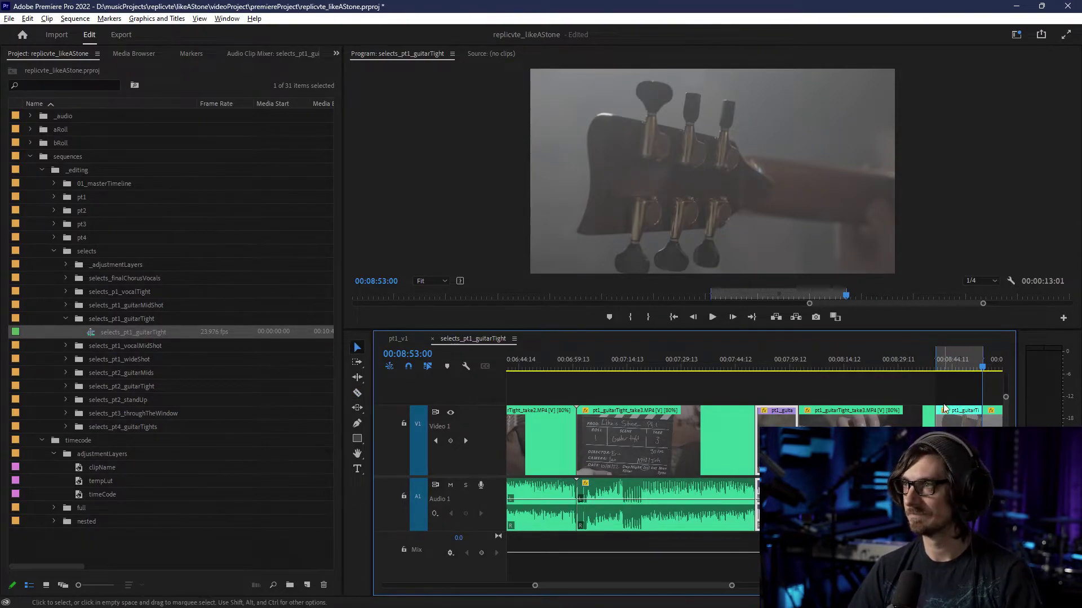
pyautogui.click(960, 418)
pyautogui.rightClick(961, 418)
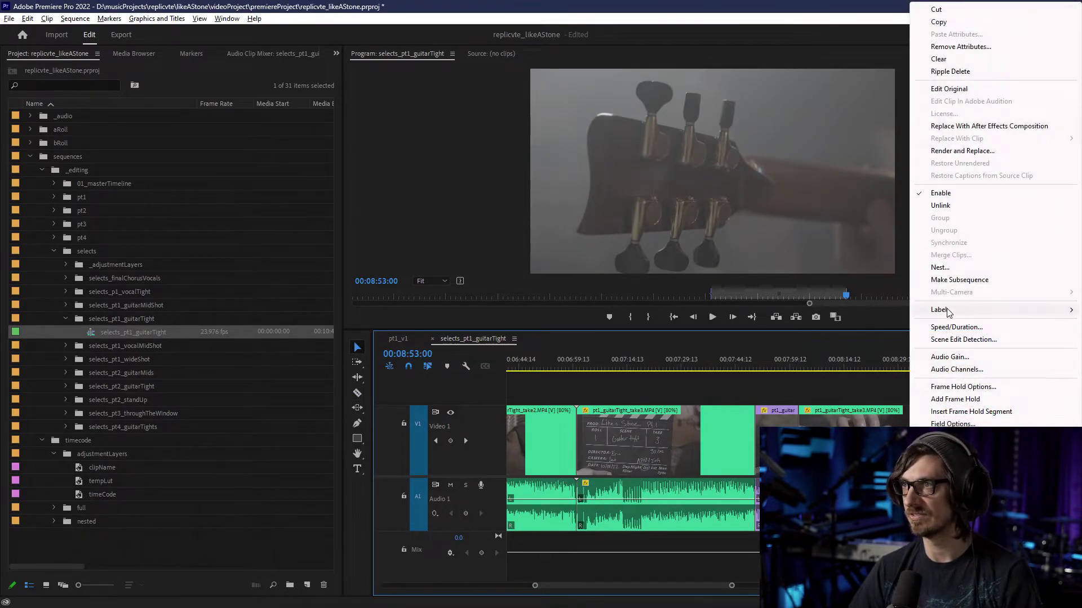
pyautogui.moveTo(947, 314)
pyautogui.click(862, 328)
# - Mark an In point at 00:09:13:00 in selects_pt1_guitarTight
pyautogui.scroll(-2, 733, 476)
pyautogui.hscroll(2, 732, 479)
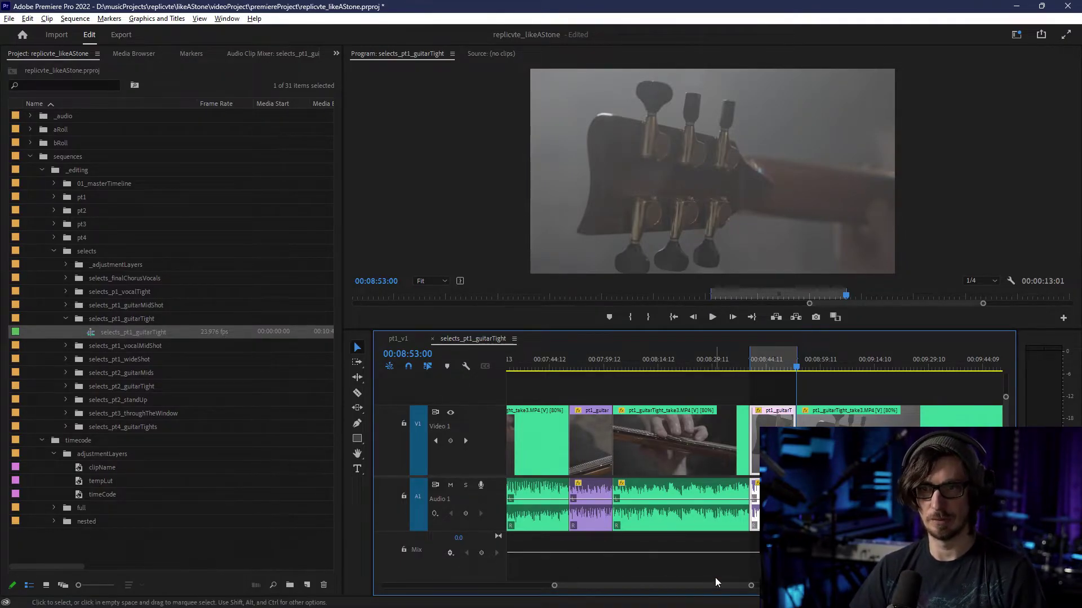
pyautogui.click(403, 353)
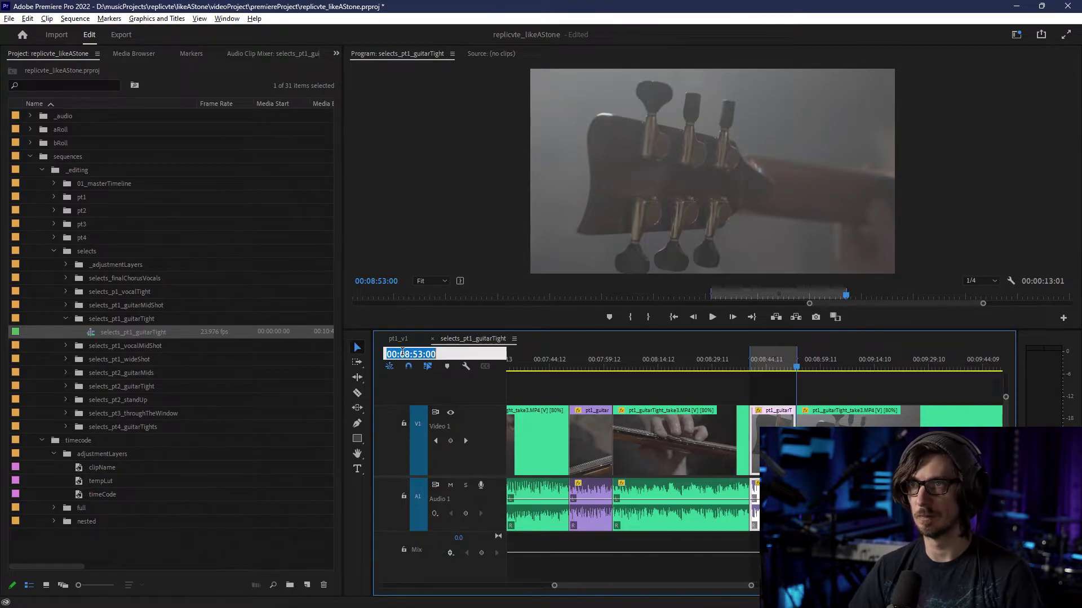
pyautogui.click(408, 353)
pyautogui.press('BackSpace')
pyautogui.write('9')
pyautogui.press('Right')
pyautogui.press('Right')
pyautogui.press('BackSpace')
pyautogui.write('1')
pyautogui.press('Return')
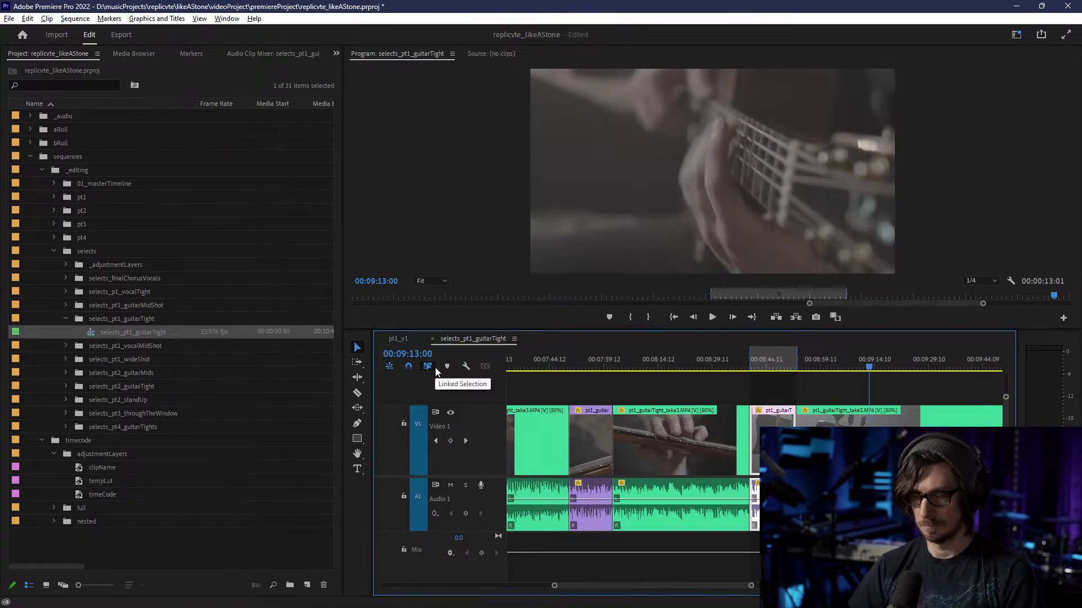
pyautogui.press('i')
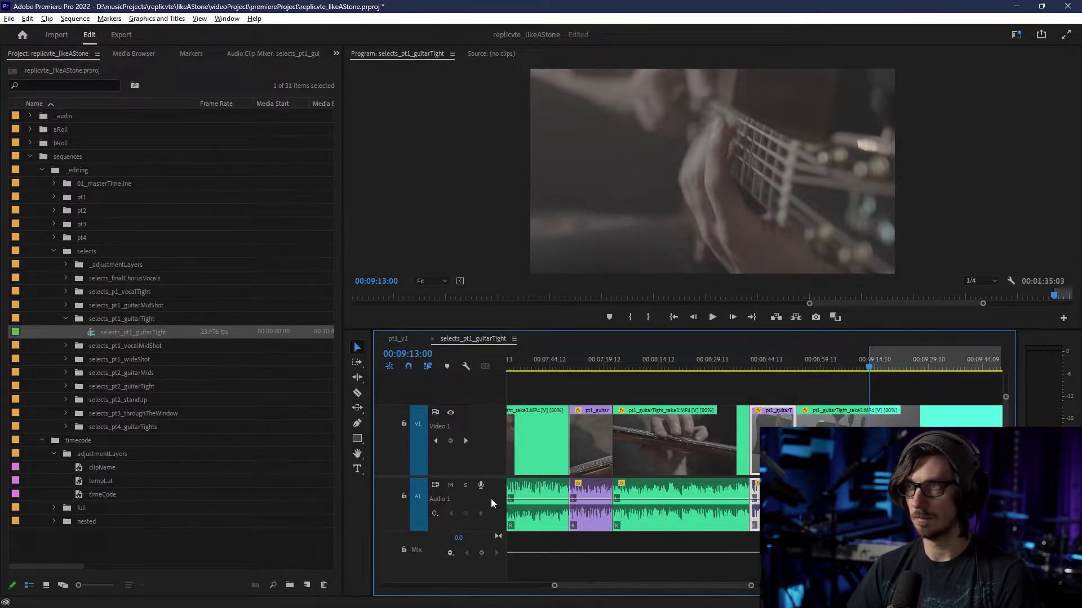
# - Mark an Out point at 00:09:21:00 in selects_pt1_guitarTight
pyautogui.click(421, 355)
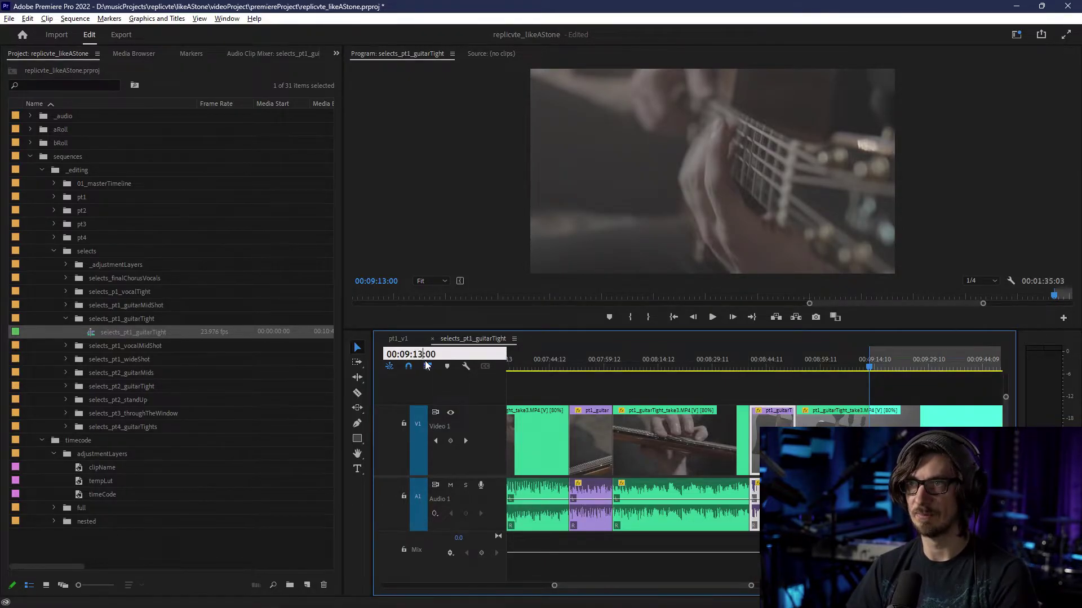
pyautogui.press('Right')
pyautogui.press('Right')
pyautogui.press('BackSpace')
pyautogui.write('2')
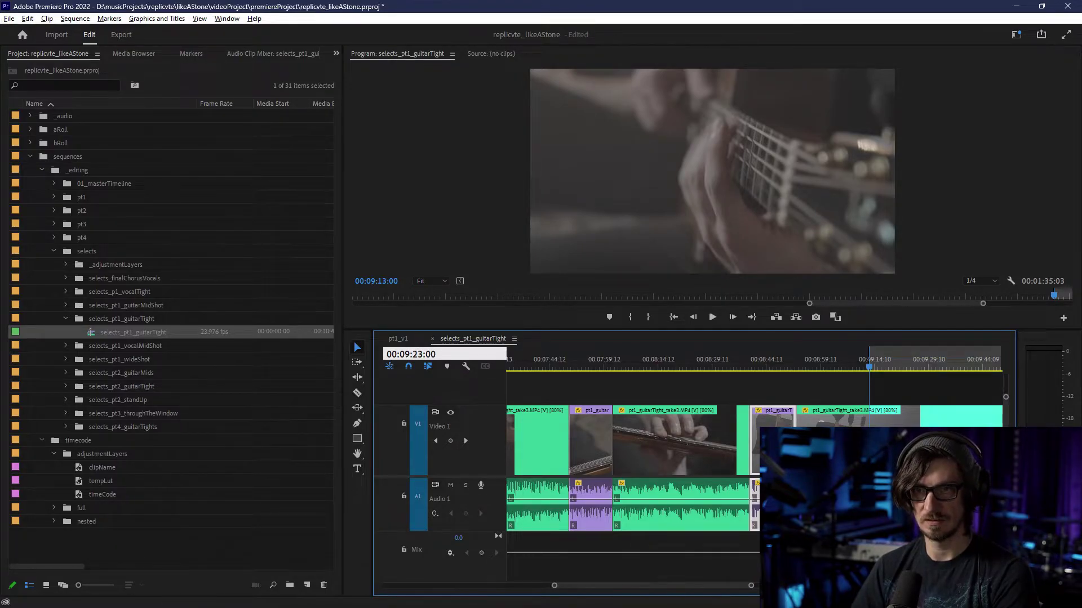
pyautogui.press('Delete')
pyautogui.write('1')
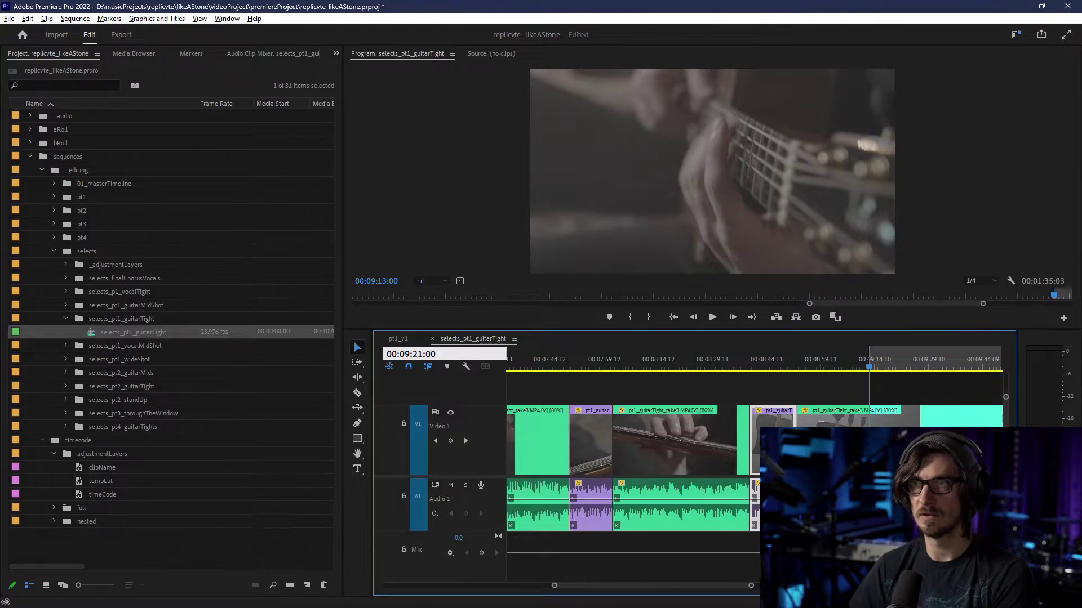
pyautogui.press('Return')
pyautogui.press('o')
# - Razor pt1_guitarTight_take3 at the 00:09:13:00 and 00:09:21:00 marks and label the segment between them Violet
pyautogui.press('c')
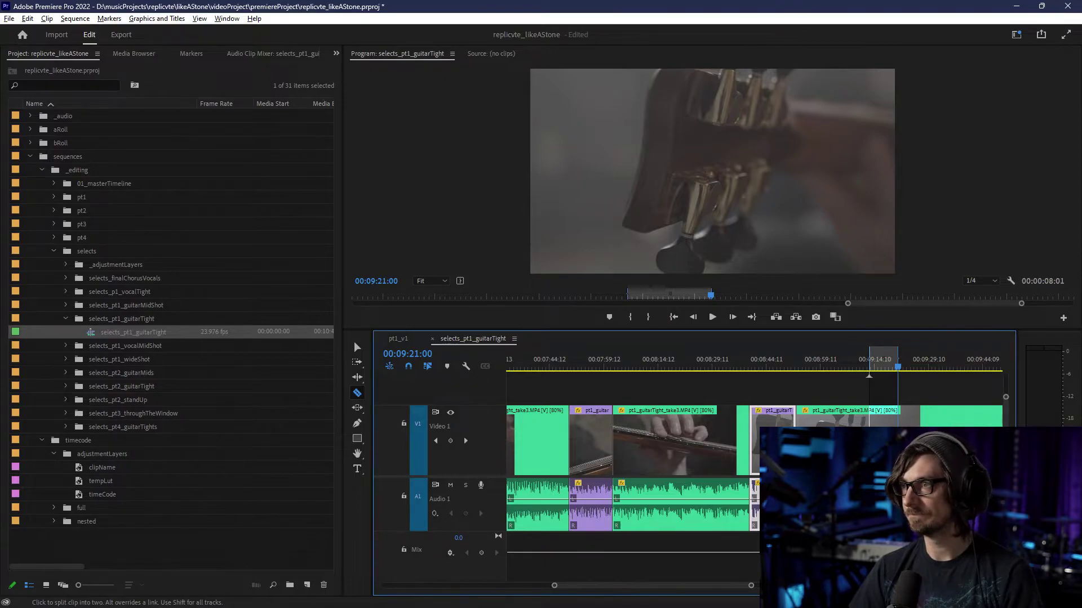
pyautogui.press('v')
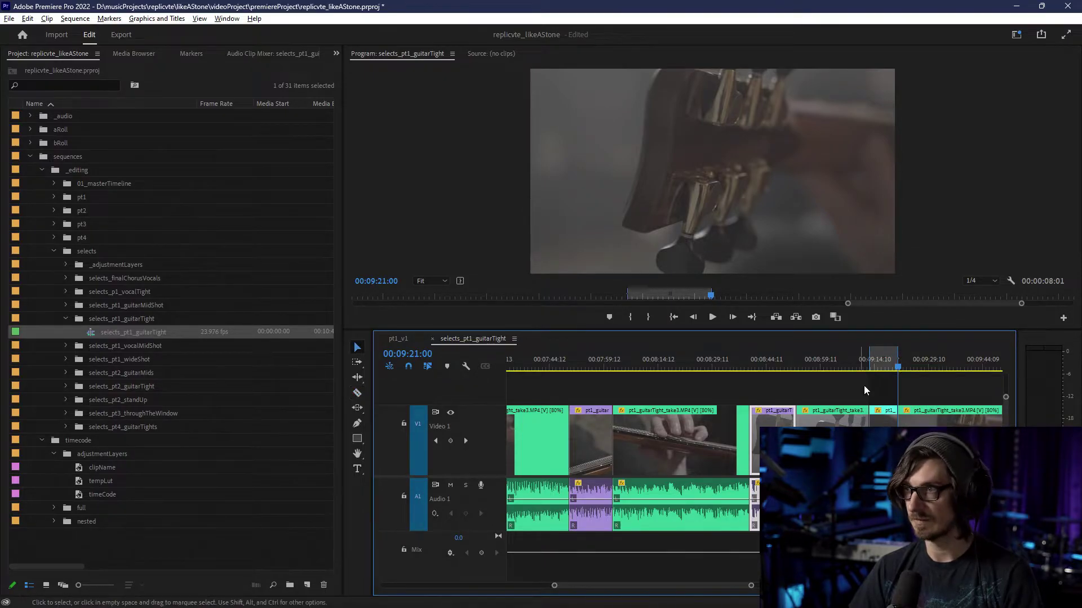
pyautogui.rightClick(892, 417)
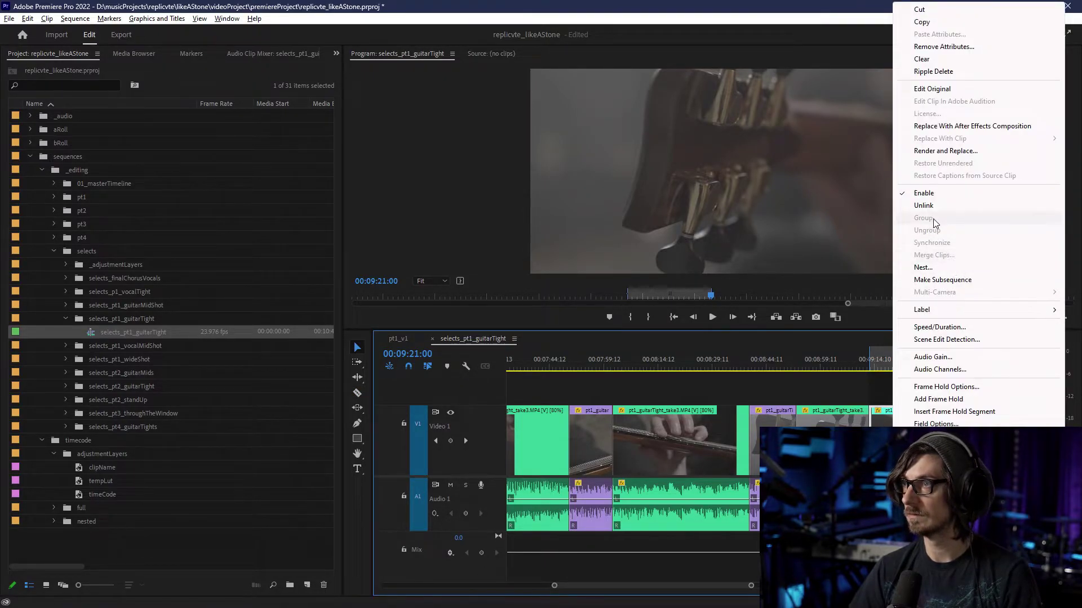
pyautogui.moveTo(938, 311)
pyautogui.click(880, 329)
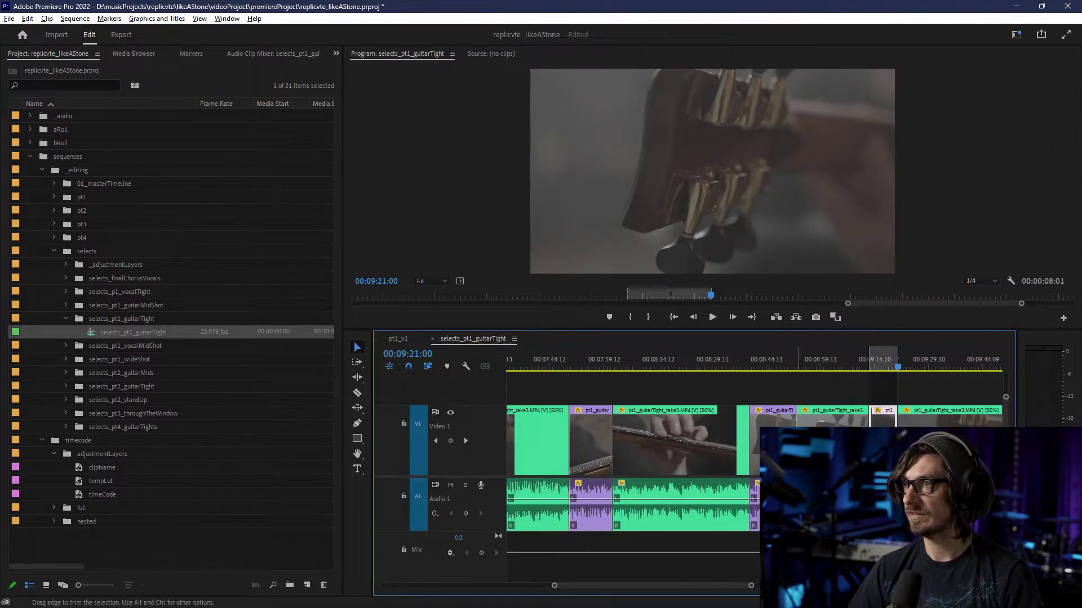
# - Mark an In point at 00:09:26:00 in selects_pt1_guitarTight
pyautogui.scroll(-3, 710, 428)
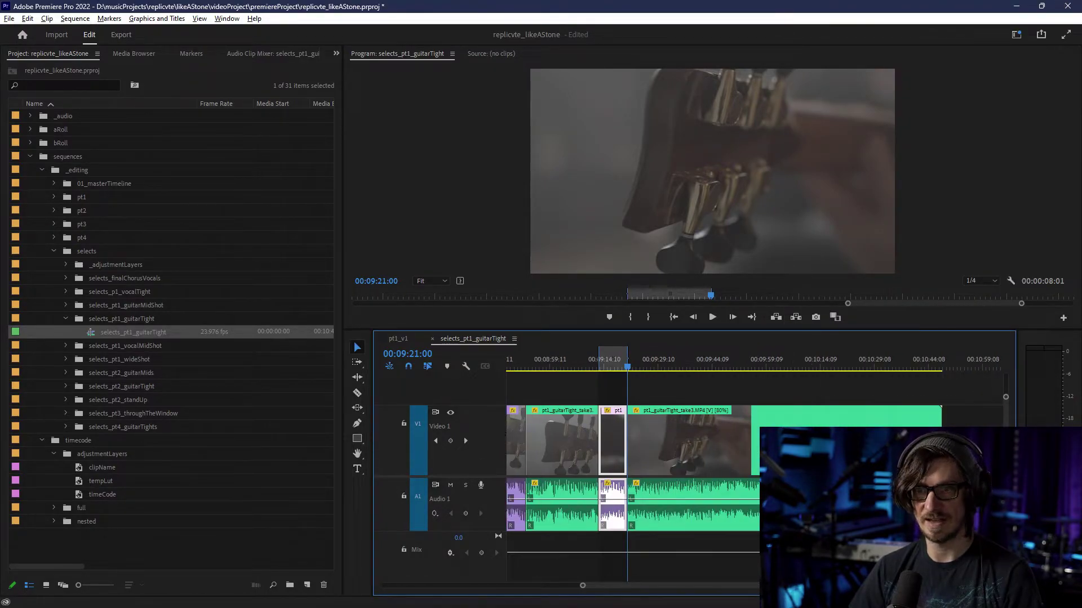
pyautogui.click(415, 353)
pyautogui.click(423, 354)
pyautogui.press('BackSpace')
pyautogui.write('6')
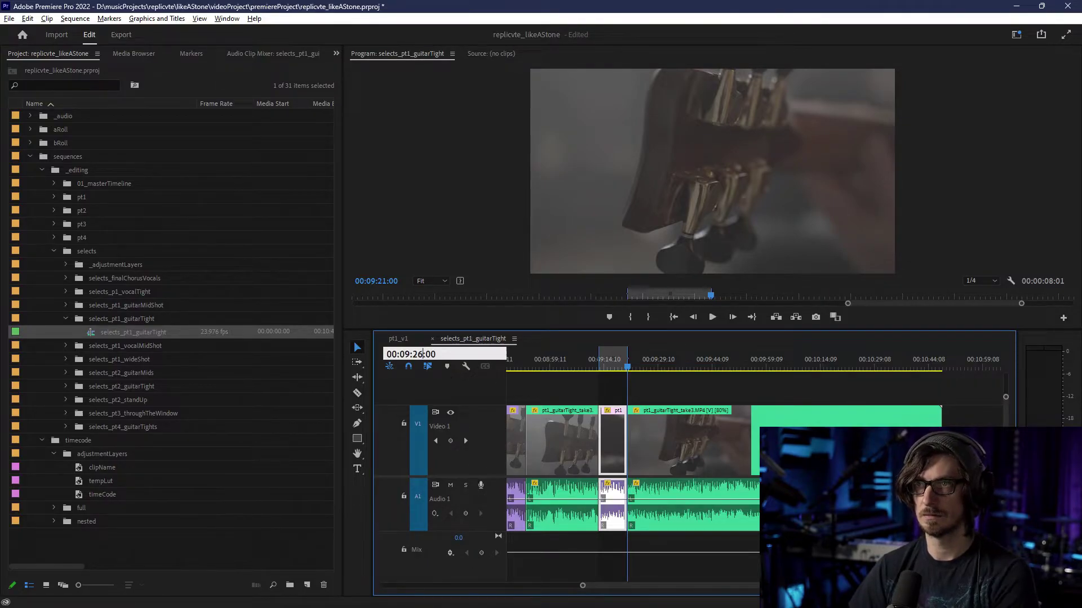
pyautogui.press('Return')
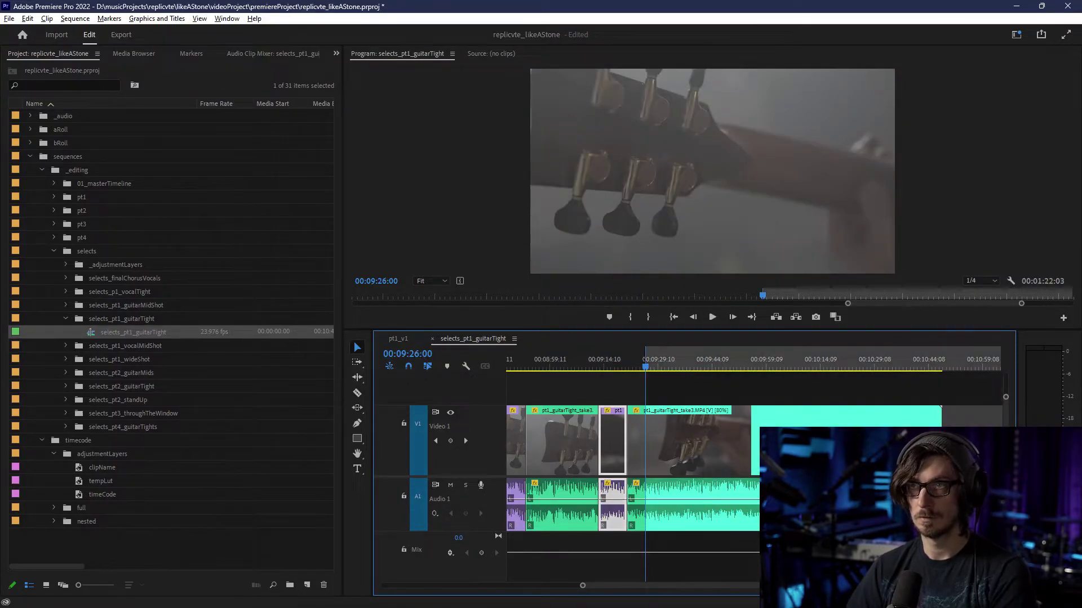
# - Mark an Out point at 00:09:33:00 in selects_pt1_guitarTight
pyautogui.click(422, 355)
pyautogui.press('BackSpace')
pyautogui.press('BackSpace')
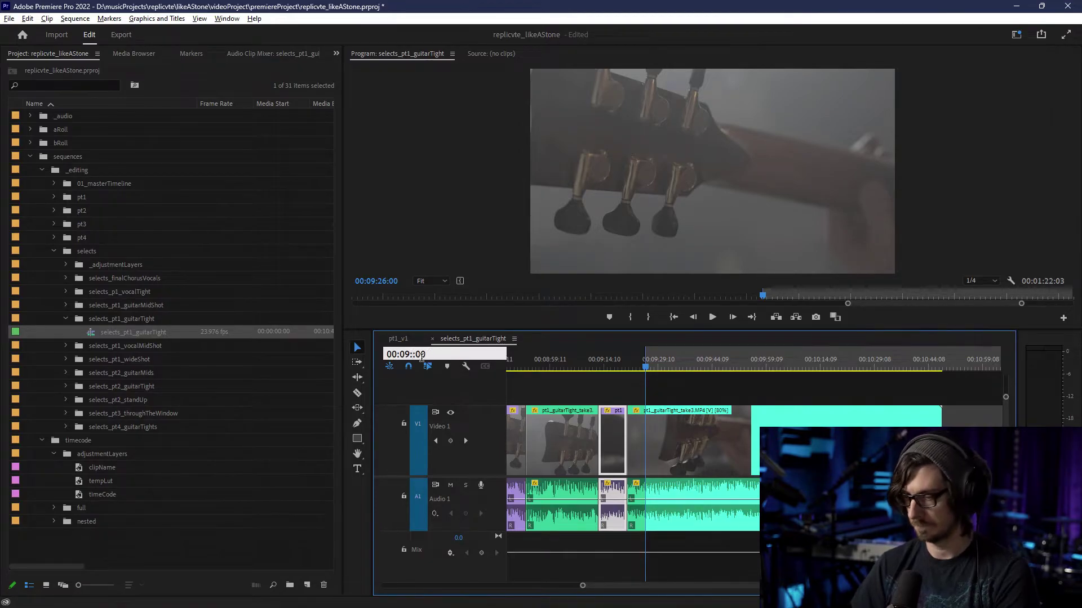
pyautogui.write('33')
pyautogui.press('Return')
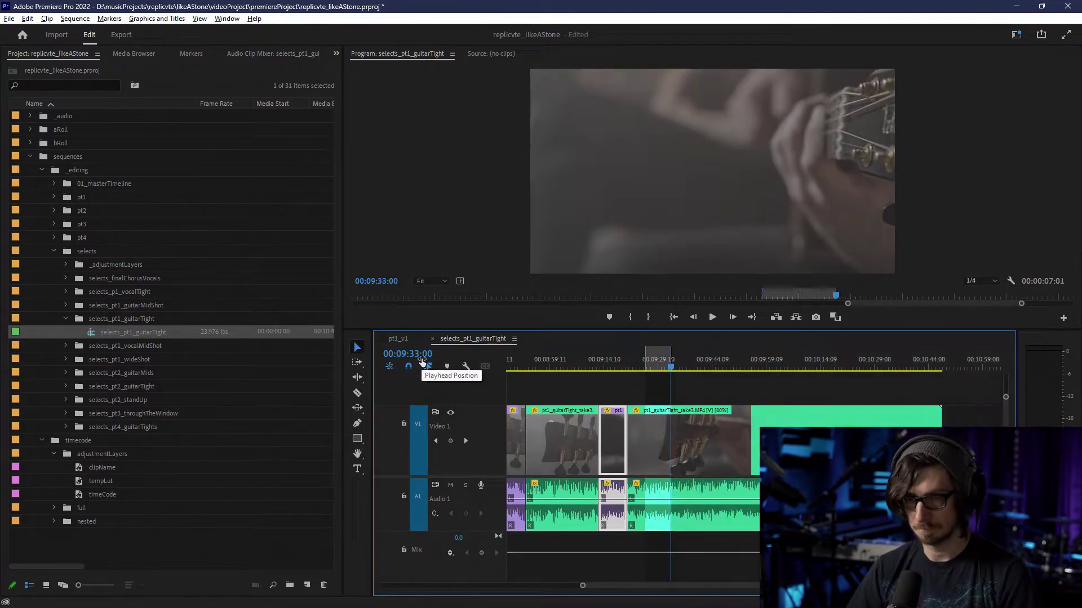
# - Razor pt1_guitarTight_take3 at the 00:09:26:00 and 00:09:33:00 marks and label the segment between them Violet
pyautogui.press('c')
pyautogui.click(671, 440)
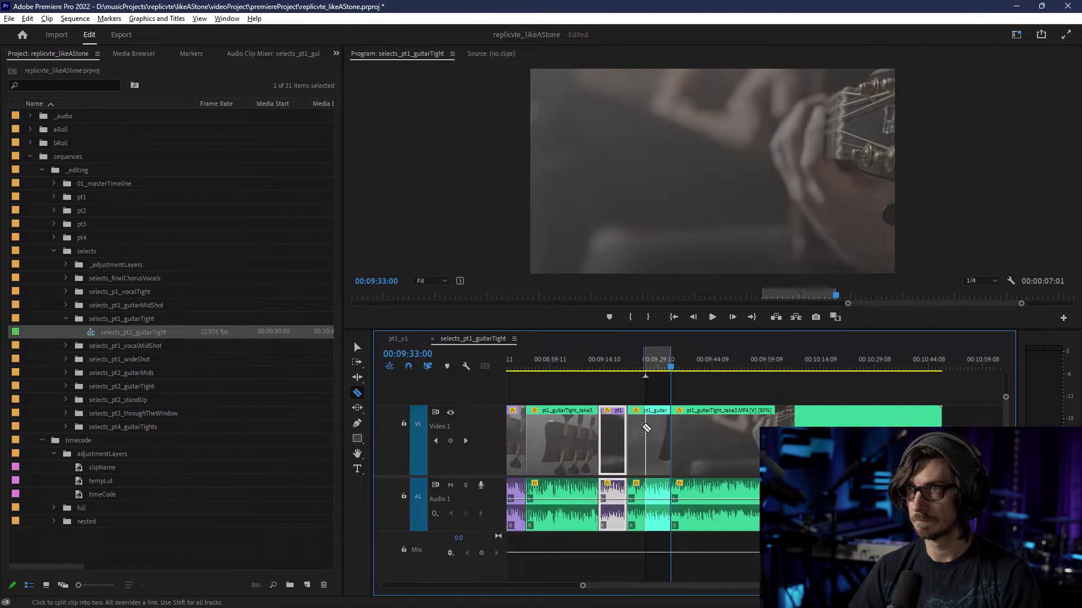
pyautogui.click(645, 428)
pyautogui.press('v')
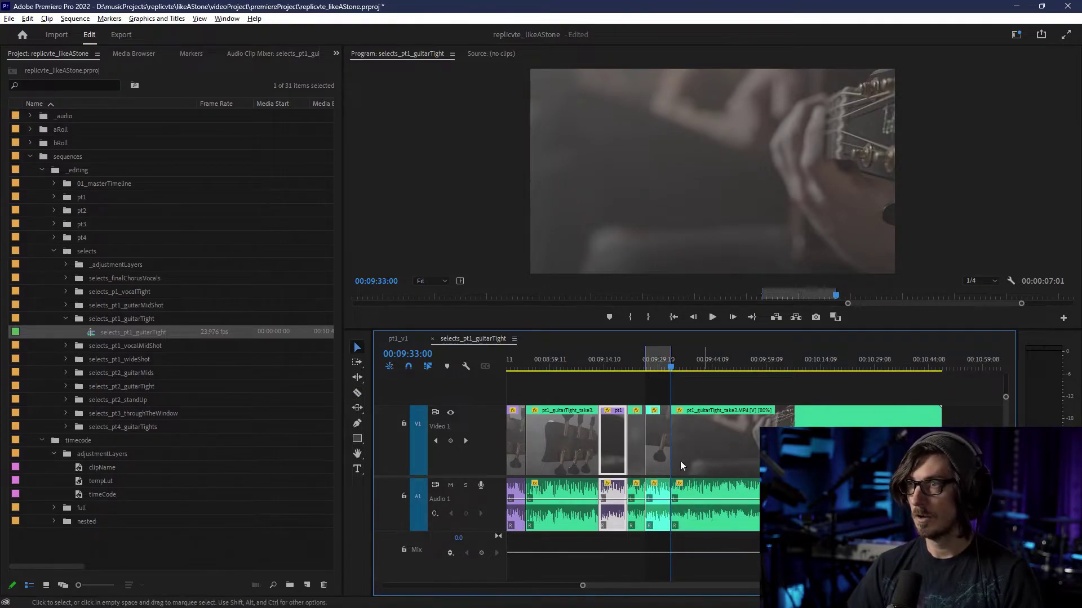
pyautogui.click(657, 433)
pyautogui.rightClick(657, 434)
pyautogui.moveTo(683, 313)
pyautogui.click(858, 327)
pyautogui.scroll(-2, 699, 429)
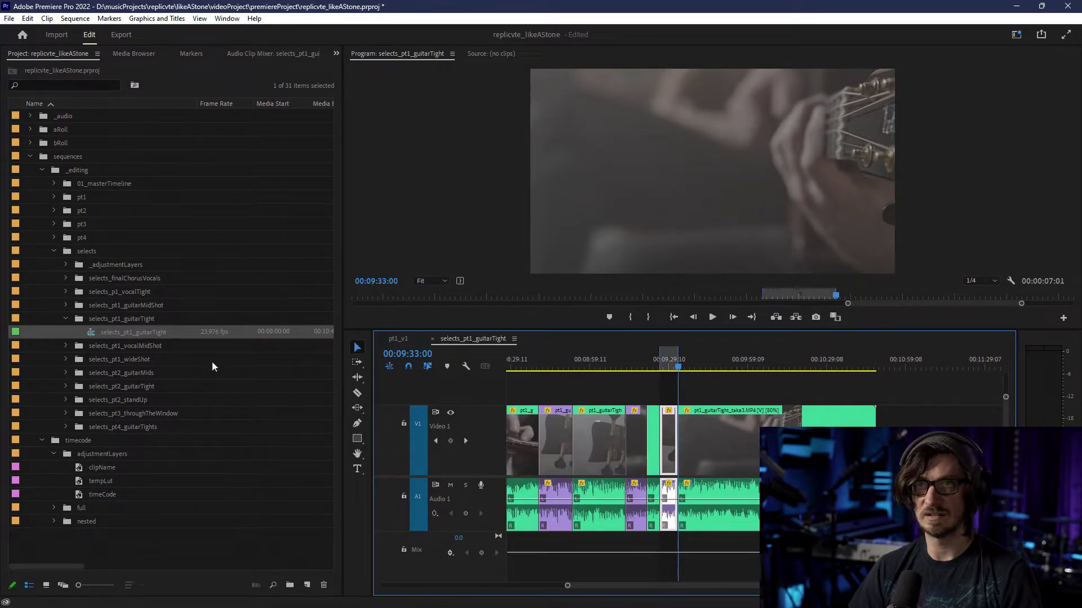
# - Duplicate the selects_pt1_guitarTight sequence and rename the copy edits_pt1_guitarTight
pyautogui.rightClick(83, 331)
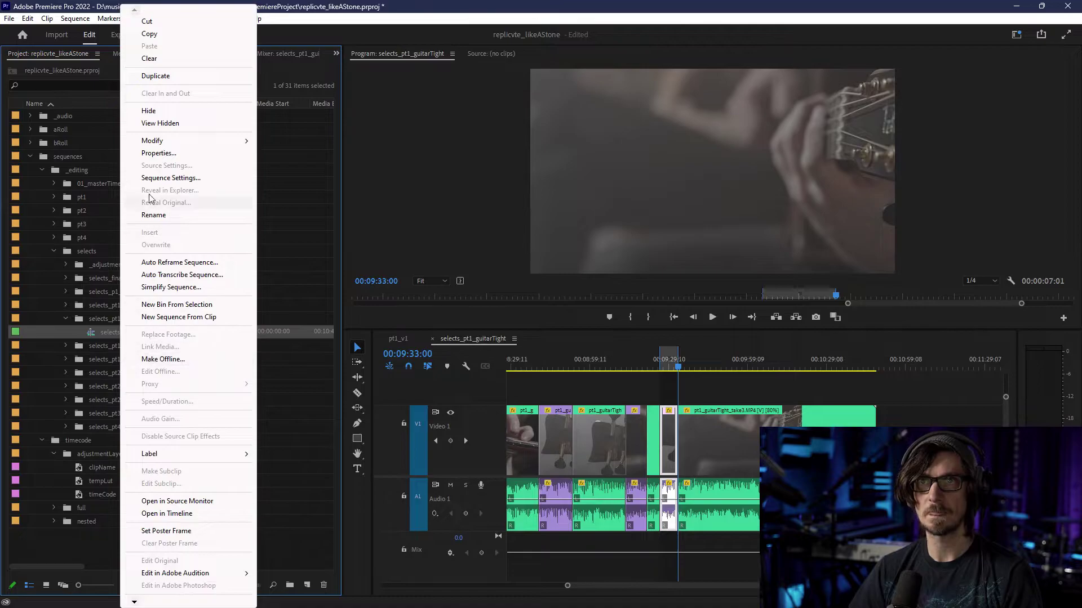
pyautogui.click(153, 75)
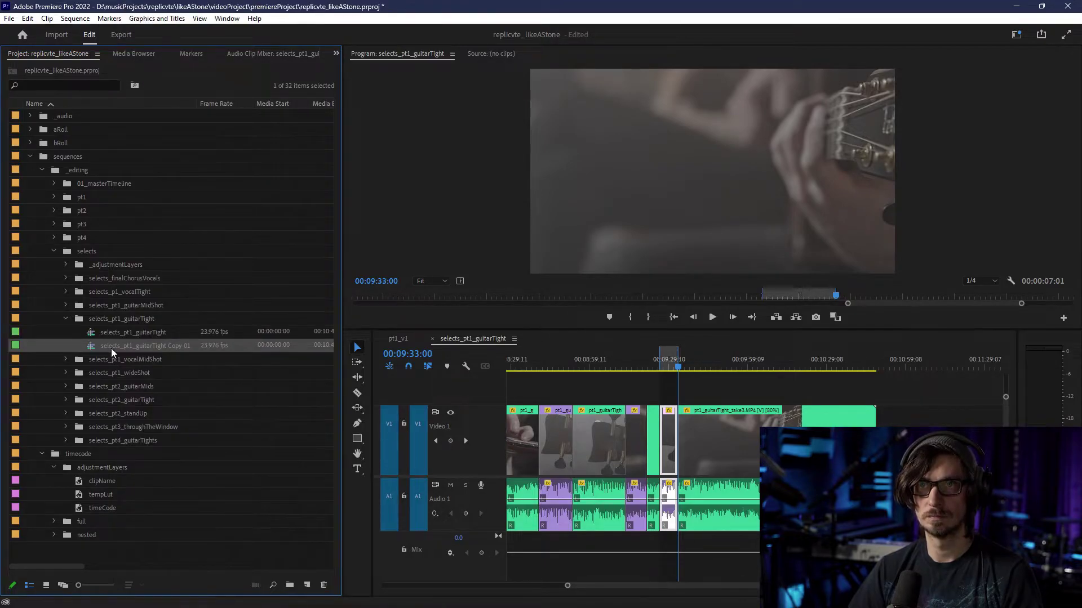
pyautogui.click(111, 346)
pyautogui.press('Home')
pyautogui.press('Delete')
pyautogui.press('Delete')
pyautogui.press('Delete')
pyautogui.press('Delete')
pyautogui.press('Delete')
pyautogui.press('Delete')
pyautogui.press('Delete')
pyautogui.write('edits')
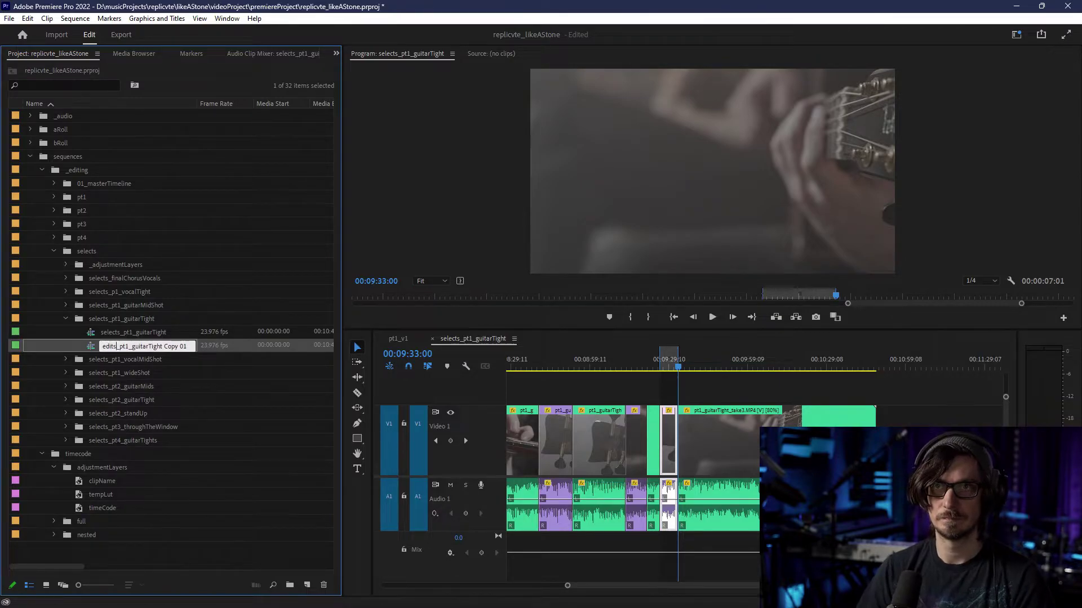
pyautogui.hotkey('shift', 'Right')
pyautogui.hotkey('shift', 'Right')
pyautogui.hotkey('shift', 'Right')
pyautogui.hotkey('shift', 'Right')
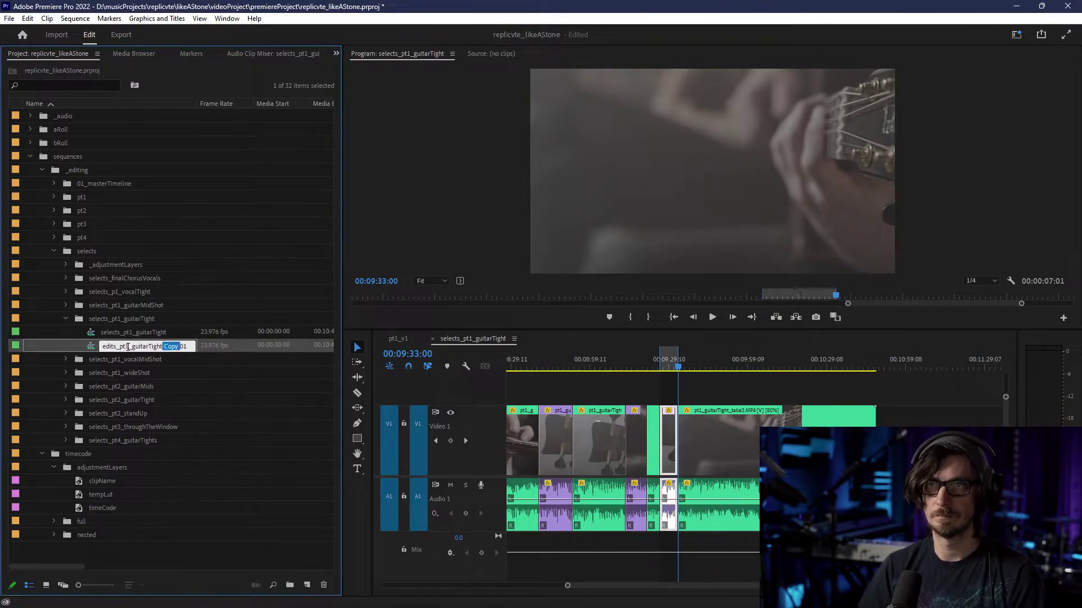
pyautogui.press('BackSpace')
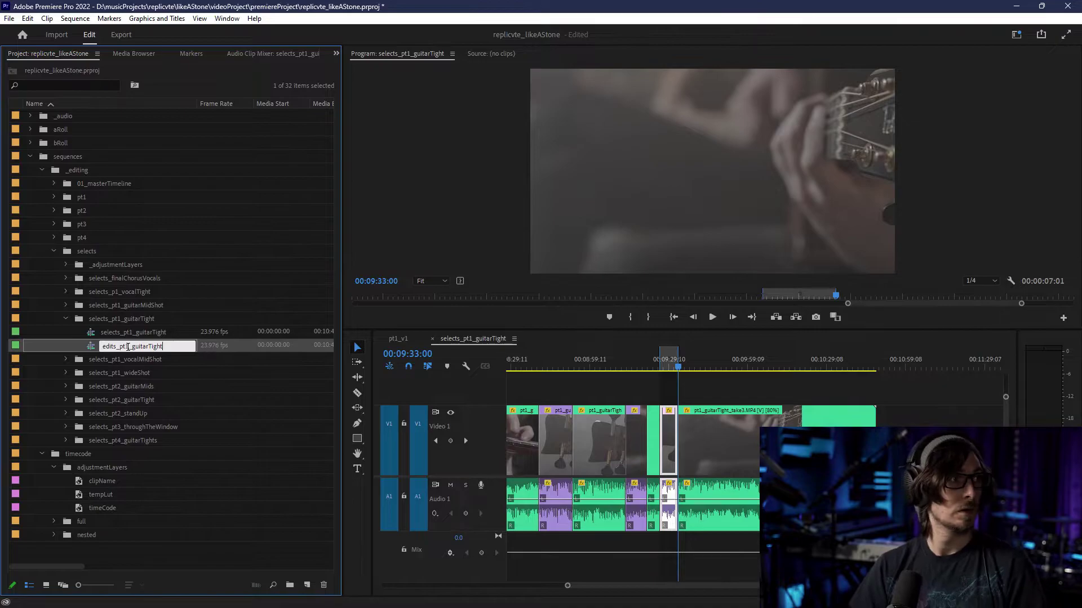
pyautogui.press('Tab')
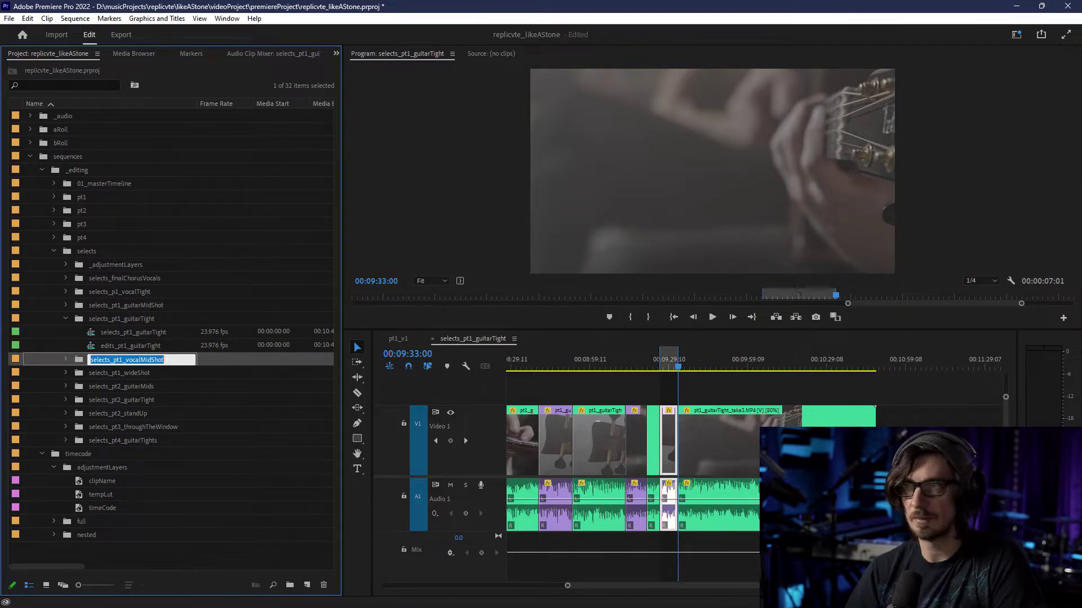
# - Close the selects_pt1_guitarTight timeline and open the edits_pt1_guitarTight sequence
pyautogui.moveTo(594, 586); pyautogui.dragTo(587, 587)
pyautogui.hscroll(-4, 586, 587)
pyautogui.click(432, 339)
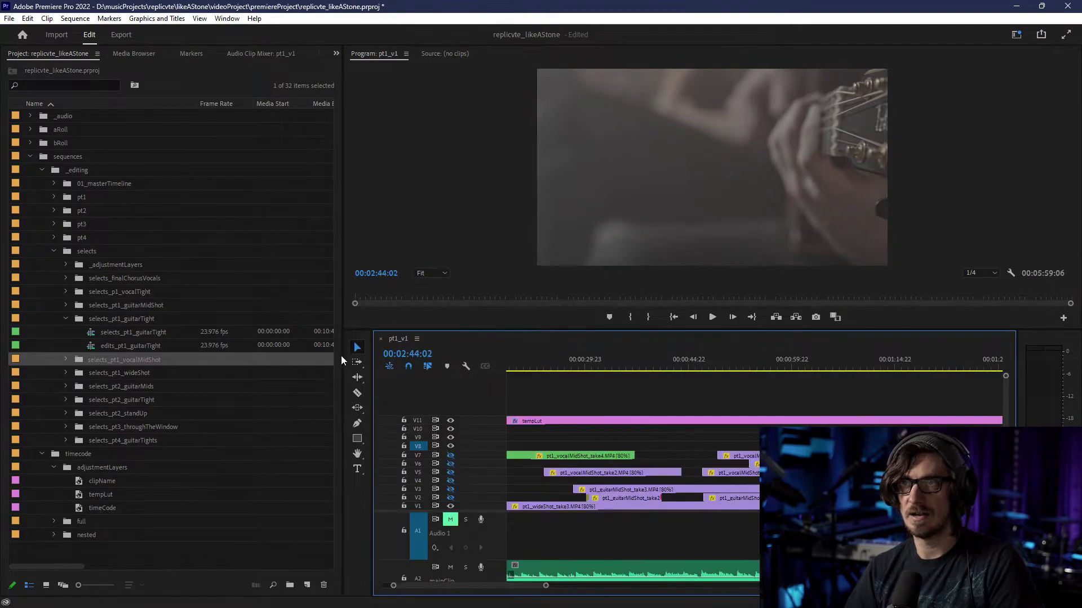
pyautogui.doubleClick(86, 346)
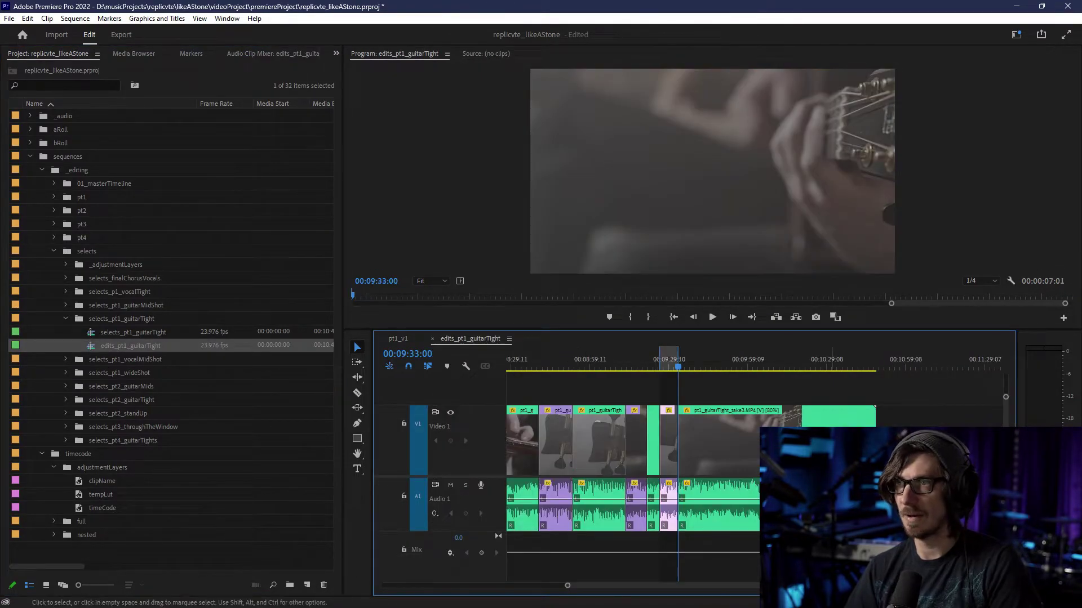
# - Clear the In and Out points in the edits_pt1_guitarTight sequence
pyautogui.rightClick(647, 362)
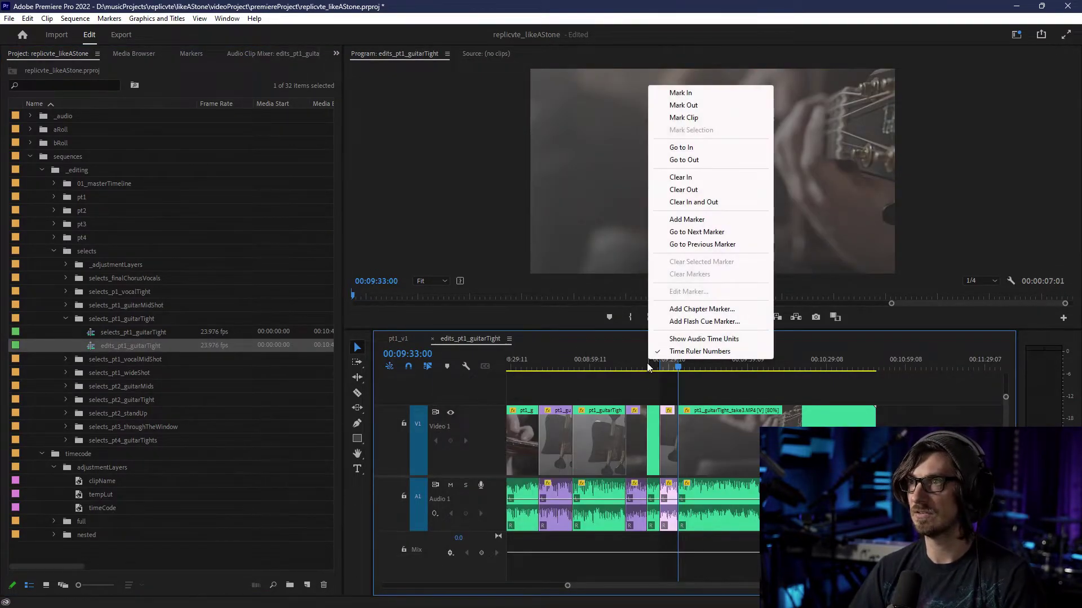
pyautogui.click(694, 202)
# - Move all pt1_guitarTight_take3 segments about 2 minutes 25 seconds later in the timeline, leaving a gap after take 2
pyautogui.press('-')
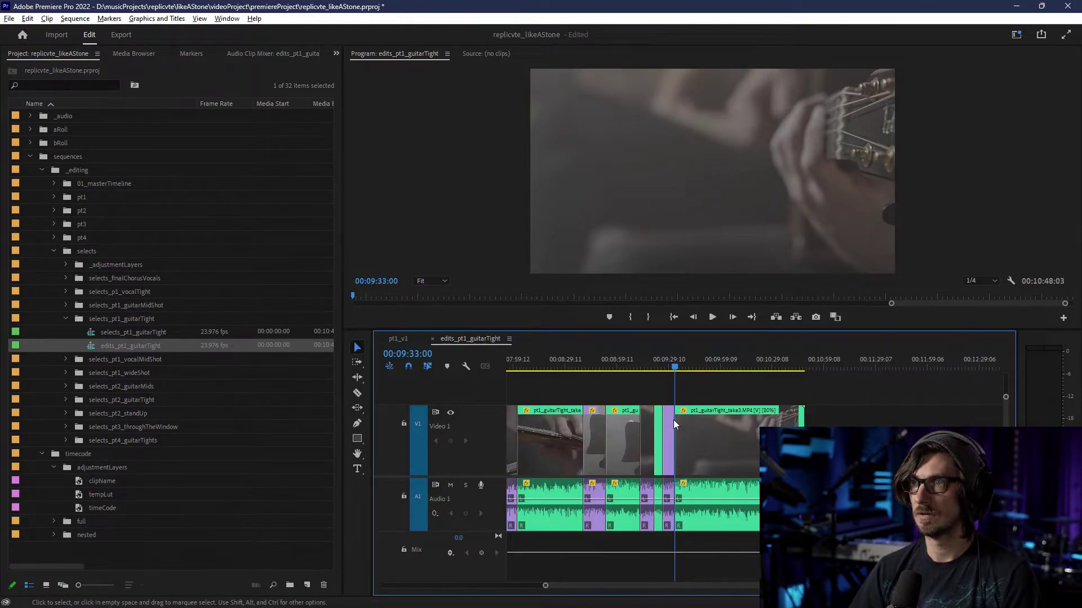
pyautogui.moveTo(837, 430); pyautogui.dragTo(539, 511)
pyautogui.scroll(3, 540, 512)
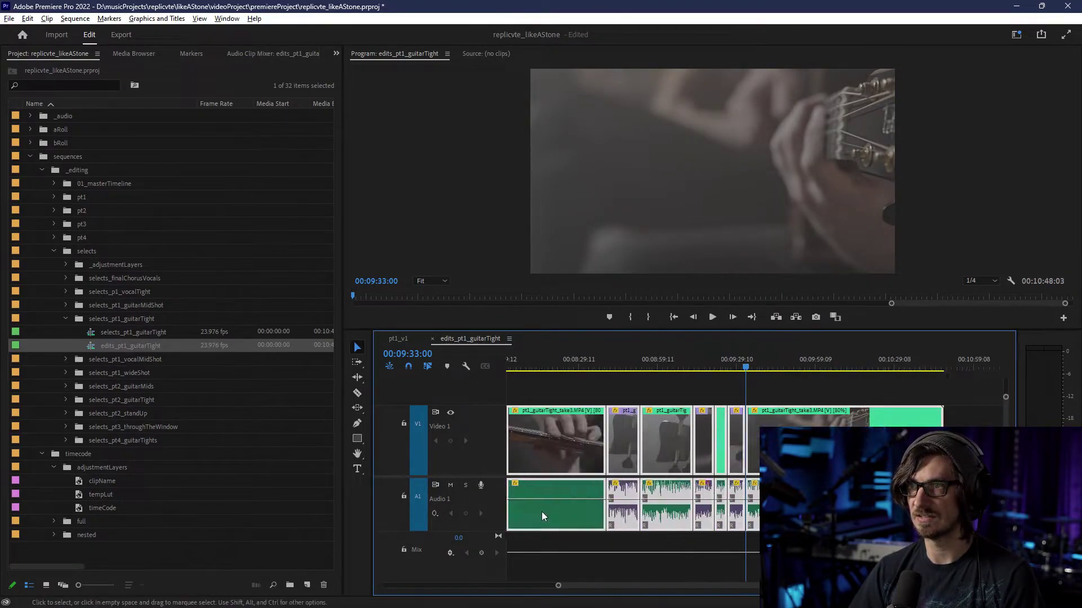
pyautogui.moveTo(599, 586); pyautogui.dragTo(572, 585)
pyautogui.scroll(1, 572, 586)
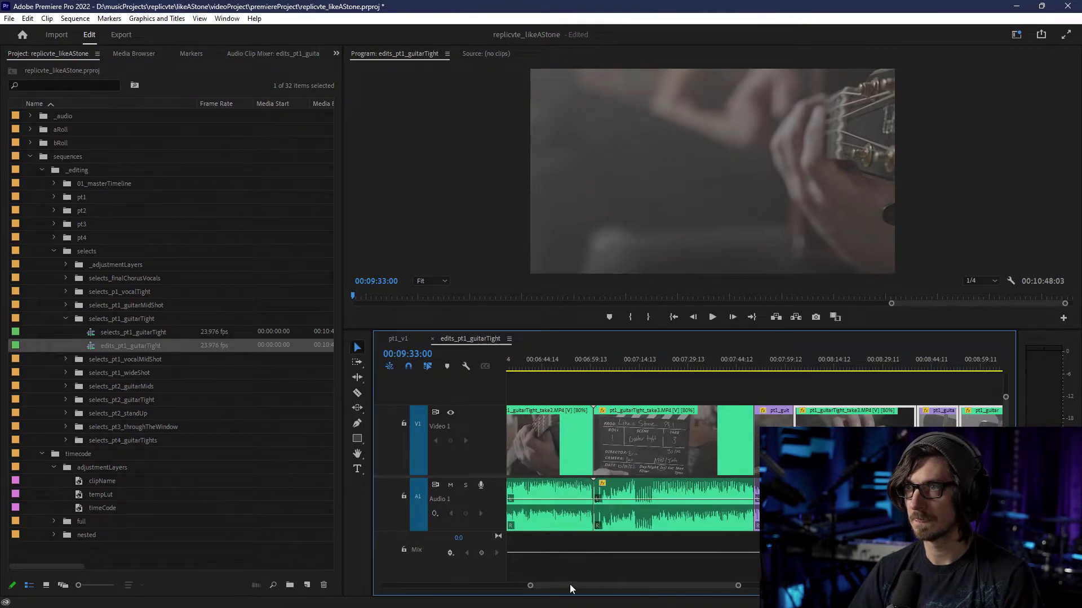
pyautogui.scroll(-3, 649, 470)
pyautogui.moveTo(660, 388); pyautogui.dragTo(723, 482)
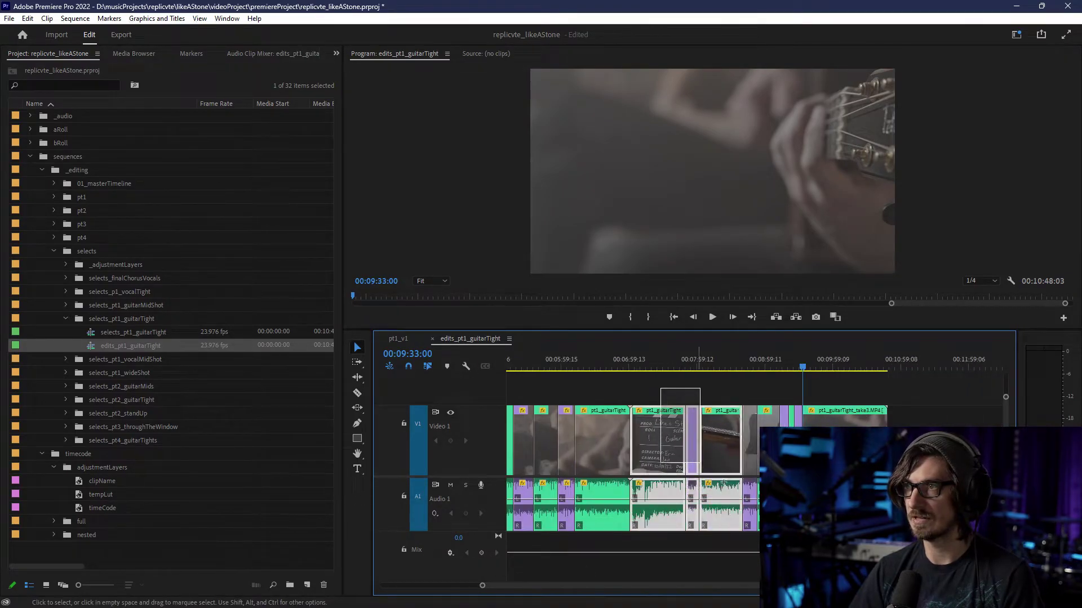
pyautogui.press('-')
pyautogui.moveTo(874, 450); pyautogui.dragTo(965, 451)
# - Locate the take 2 slate and move all pt1_guitarTight_take2 segments later in the timeline, leaving a gap after take 1
pyautogui.moveTo(605, 365); pyautogui.dragTo(591, 367)
pyautogui.press('=')
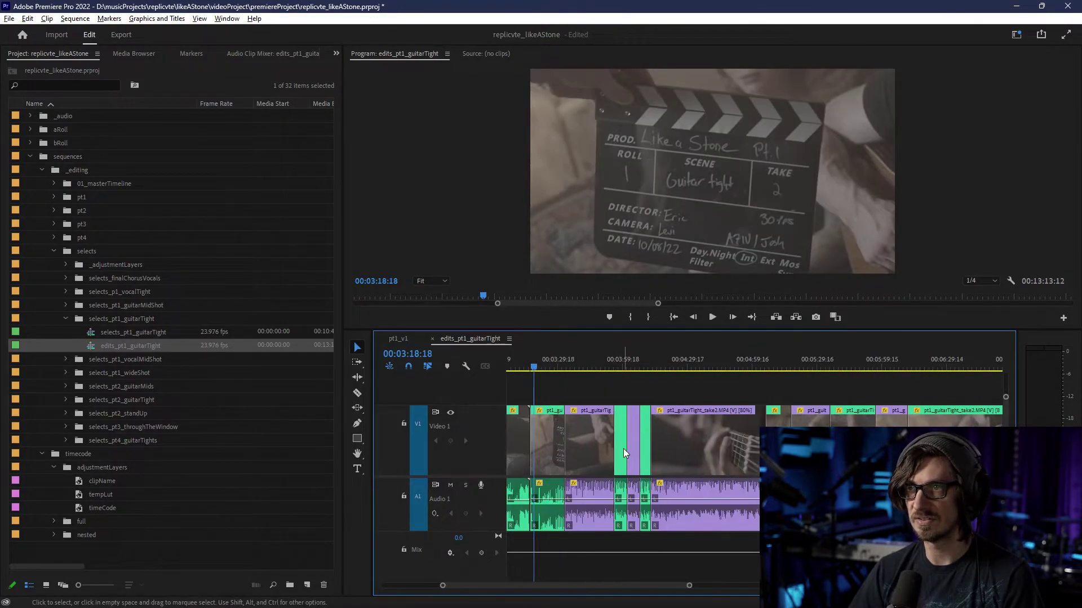
pyautogui.press('-')
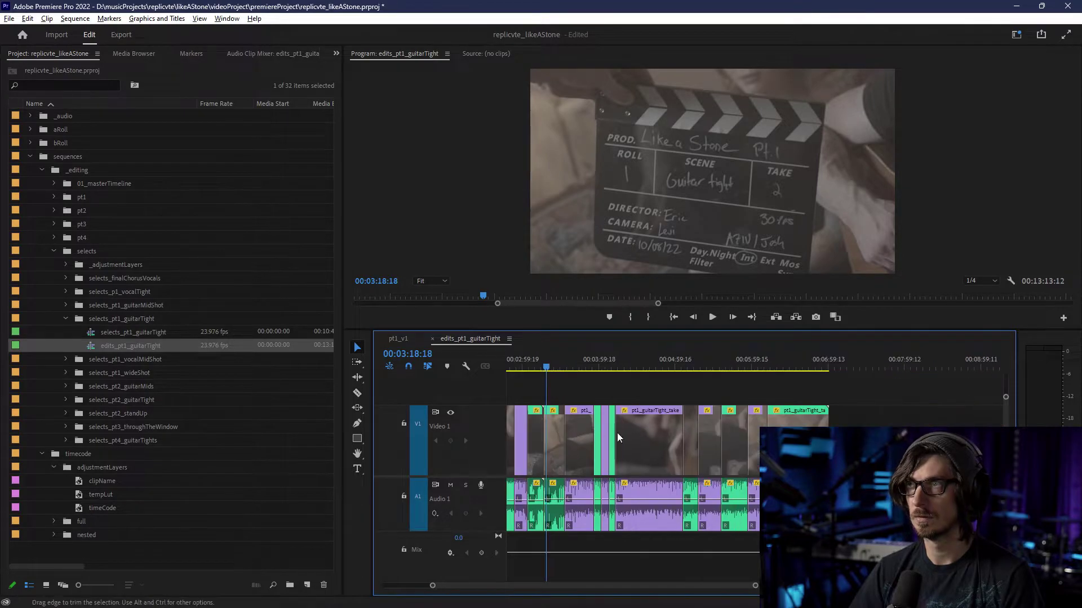
pyautogui.moveTo(592, 435); pyautogui.dragTo(735, 517)
pyautogui.moveTo(752, 448); pyautogui.dragTo(824, 450)
# - Move all pt1_guitarTight_take1 segments about 10 seconds later to leave room at the start of the sequence
pyautogui.scroll(3, 693, 483)
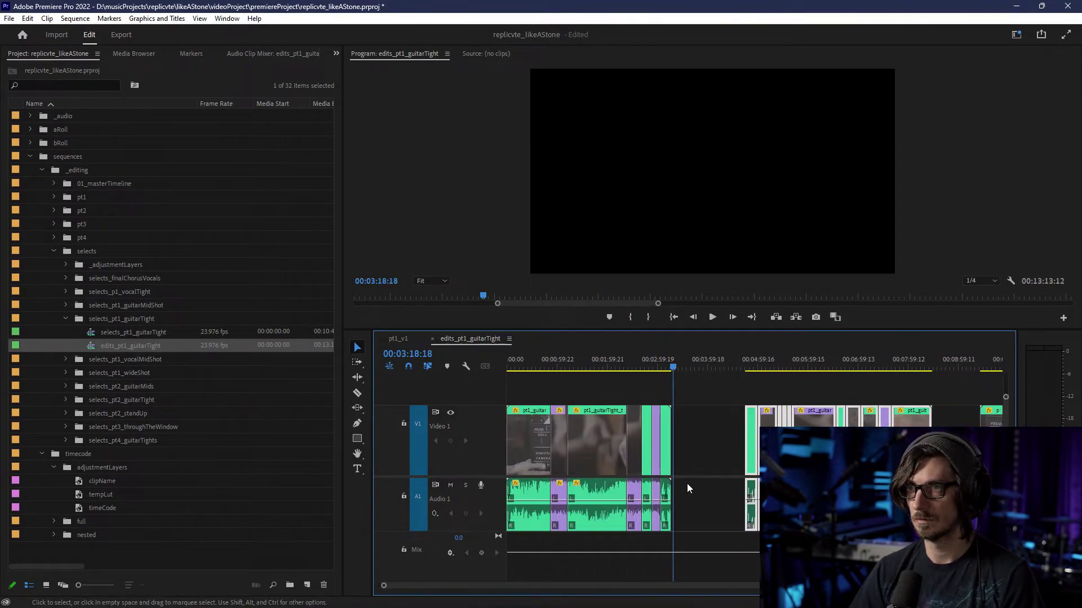
pyautogui.moveTo(529, 391); pyautogui.dragTo(693, 528)
pyautogui.moveTo(525, 443); pyautogui.dragTo(536, 444)
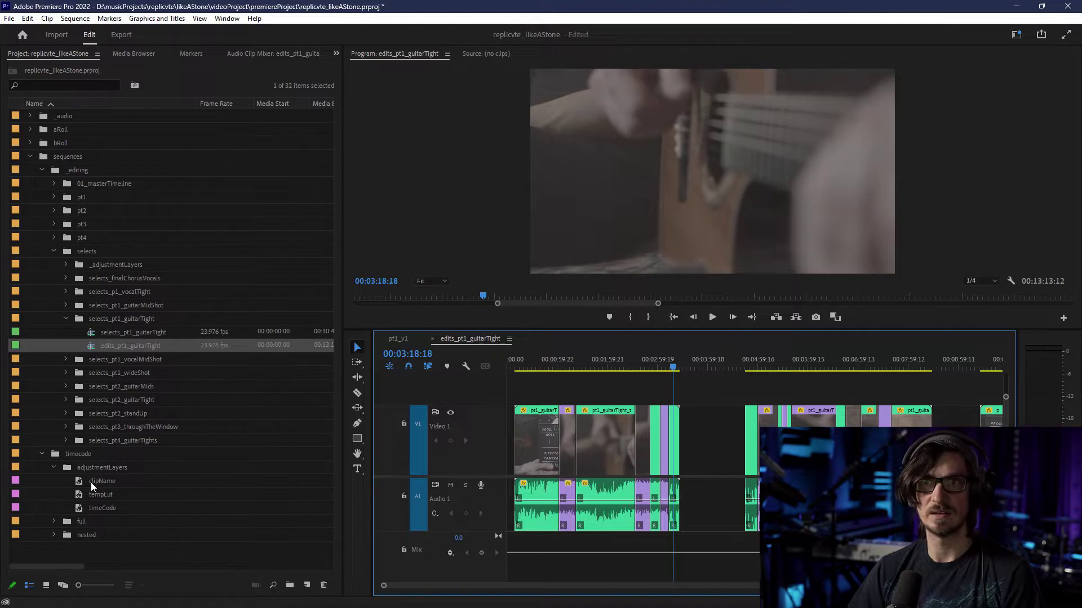
# - Collapse the timecode bin and its adjustmentLayers bin in the project
pyautogui.click(96, 507)
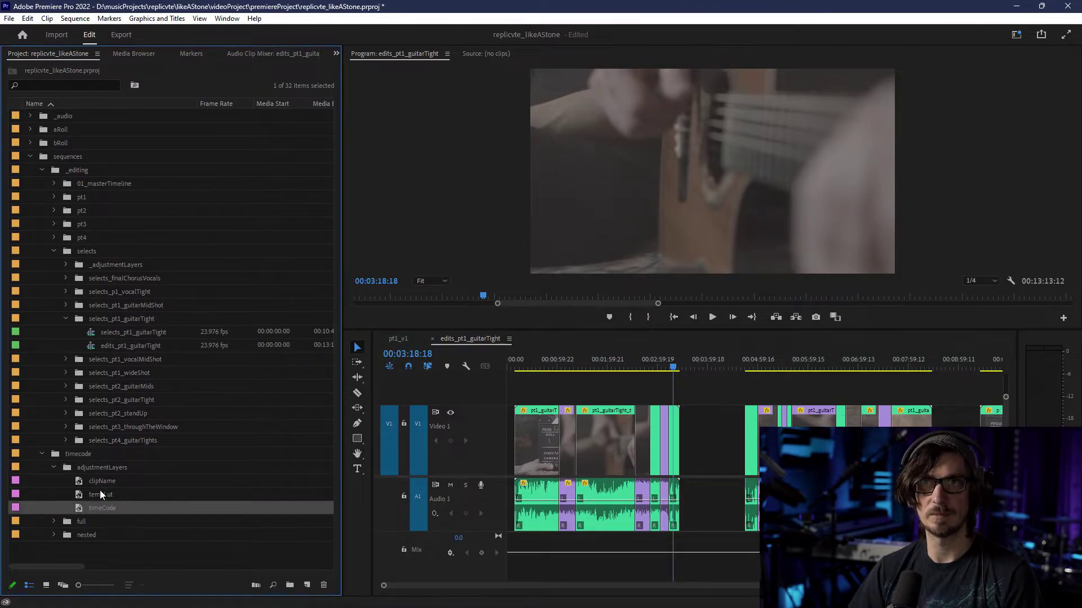
pyautogui.click(56, 180)
pyautogui.click(52, 184)
pyautogui.click(52, 185)
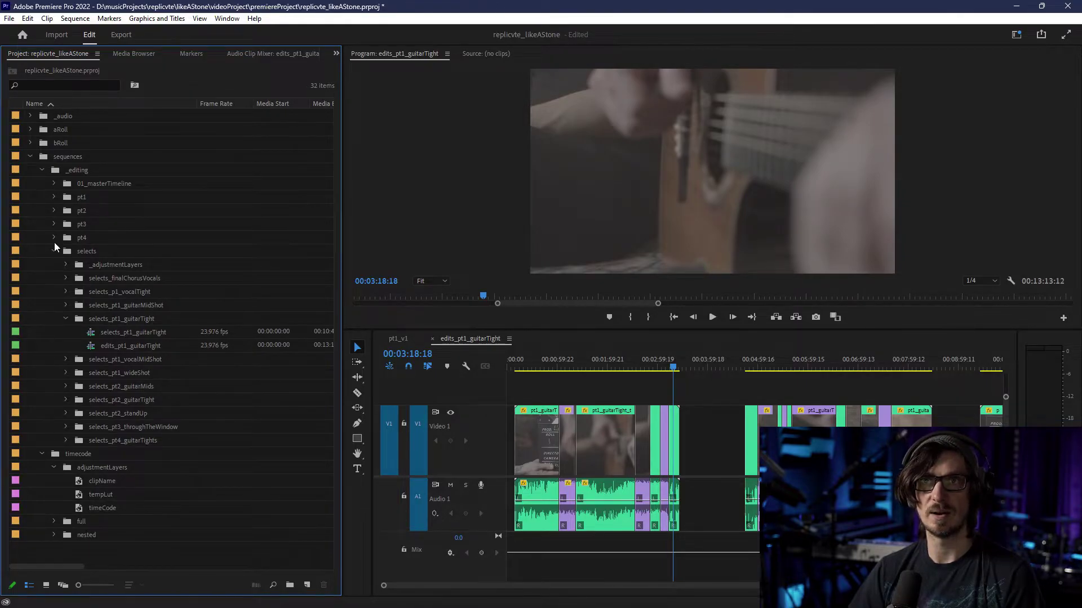
pyautogui.click(53, 469)
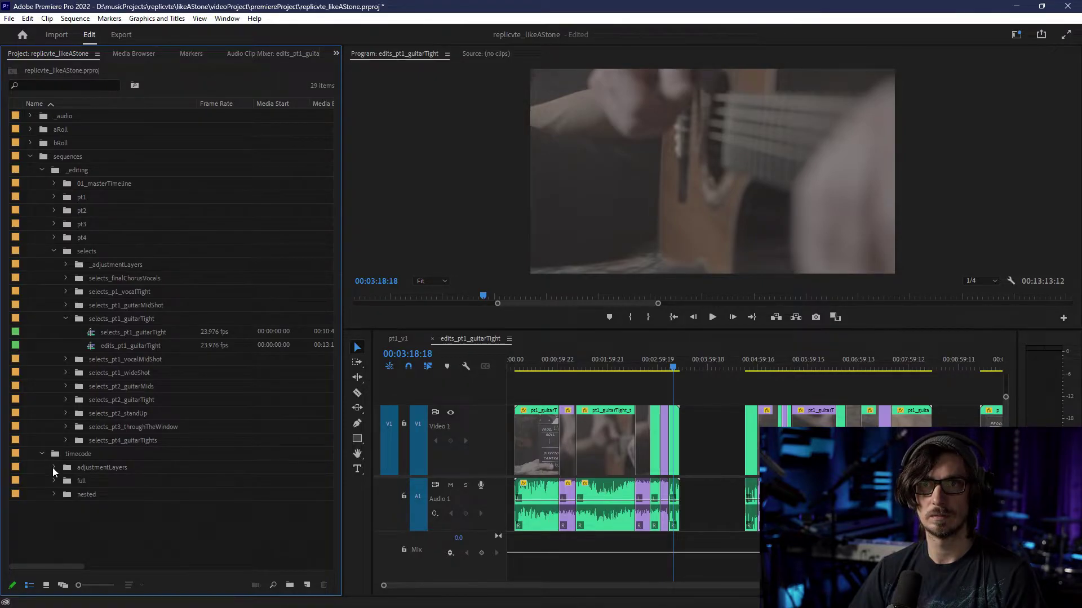
pyautogui.click(41, 454)
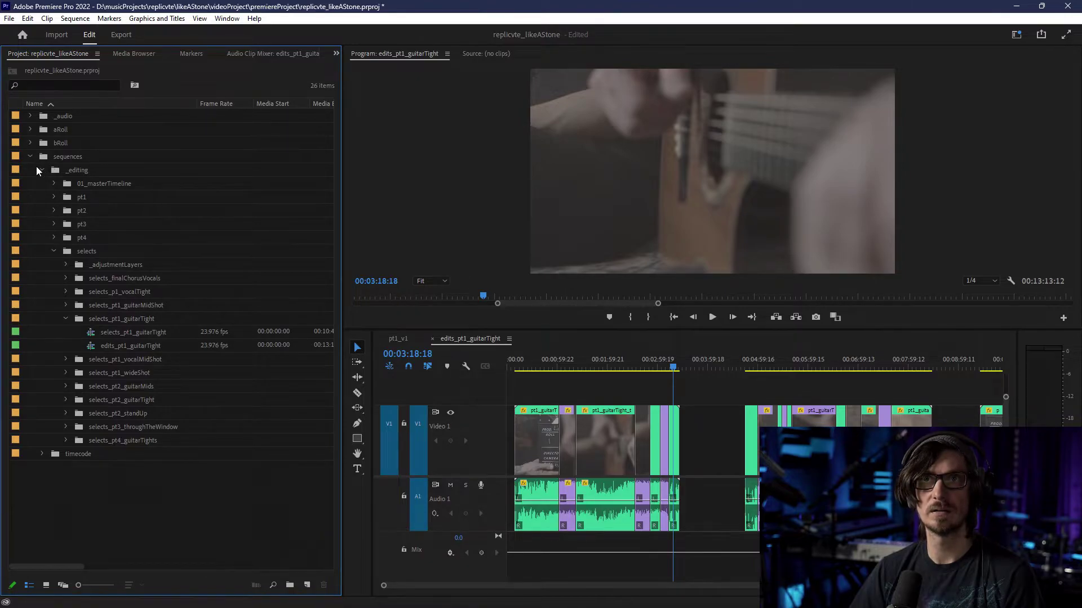
# - Place the Universal Counting Leader from the selects' _adjustmentLayers bin at the start of edits_pt1_guitarTight, before take 1
pyautogui.click(66, 265)
pyautogui.click(96, 290)
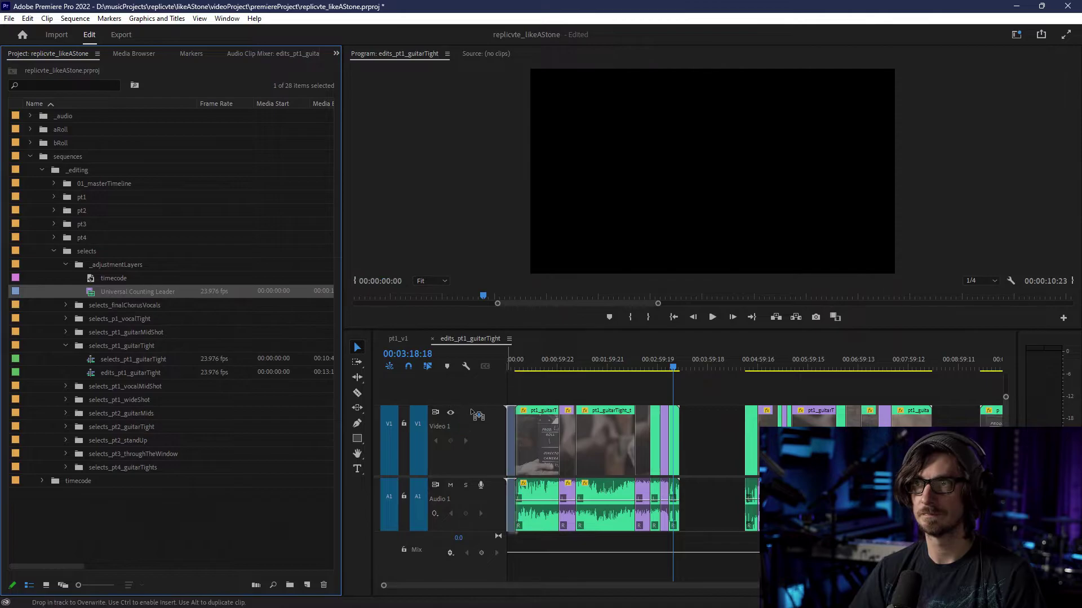
pyautogui.scroll(3, 565, 462)
pyautogui.scroll(4, 593, 473)
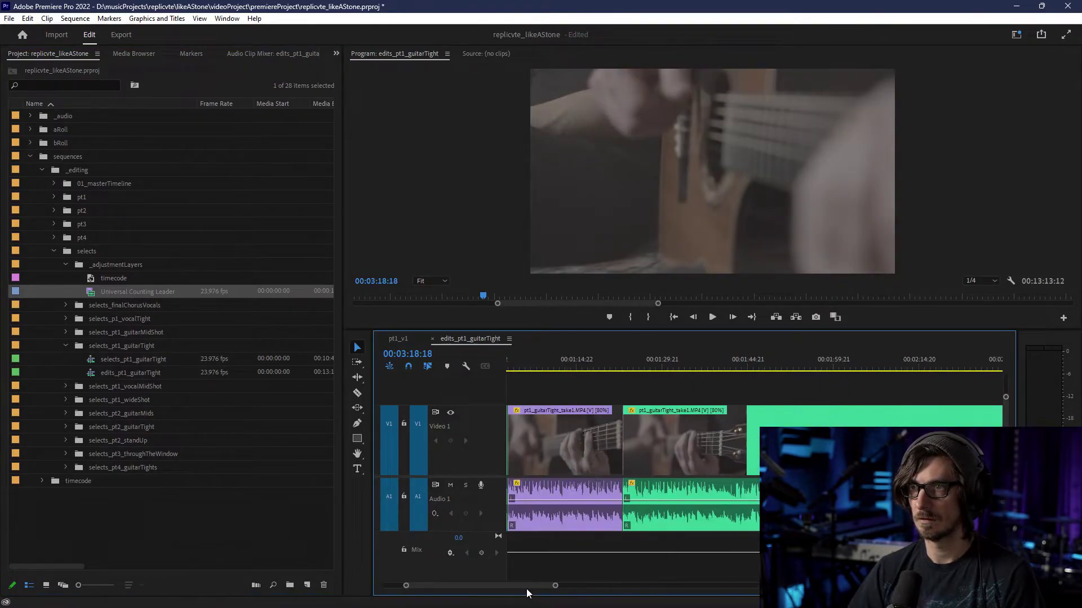
# - Select all the guitar tight clips across the three takes and unlink their audio from the video
pyautogui.scroll(-6, 538, 584)
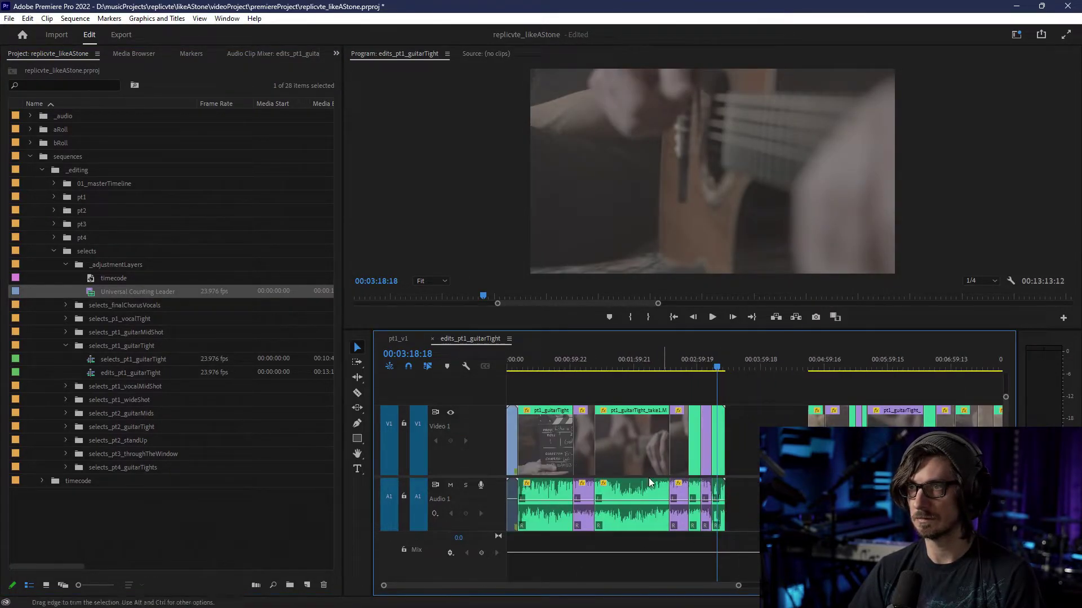
pyautogui.moveTo(743, 391); pyautogui.dragTo(536, 503)
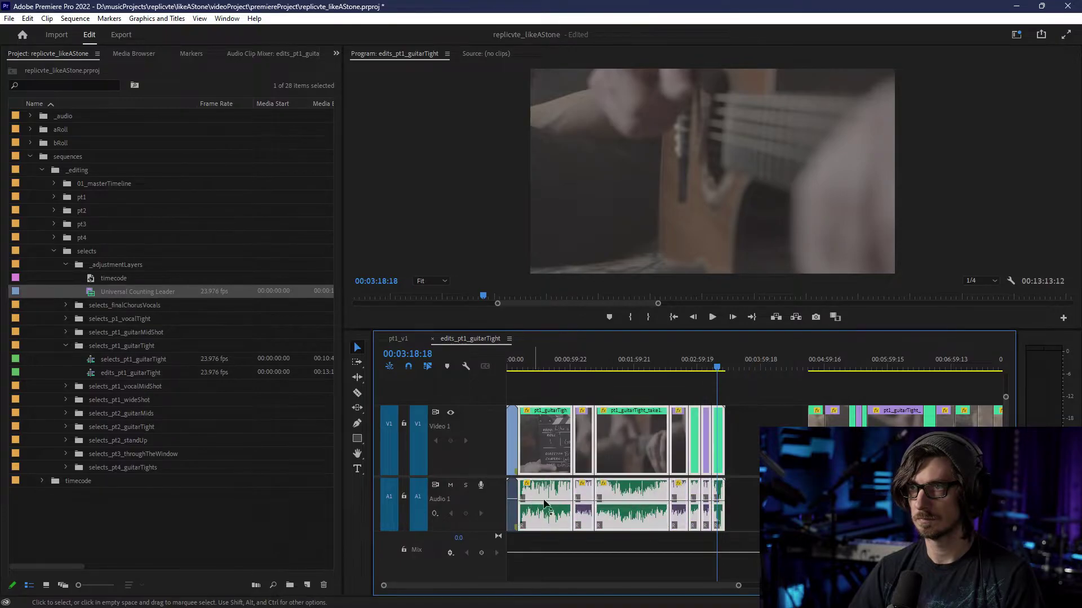
pyautogui.scroll(-1, 748, 506)
pyautogui.scroll(-2, 748, 506)
pyautogui.moveTo(939, 392); pyautogui.dragTo(522, 549)
pyautogui.rightClick(515, 456)
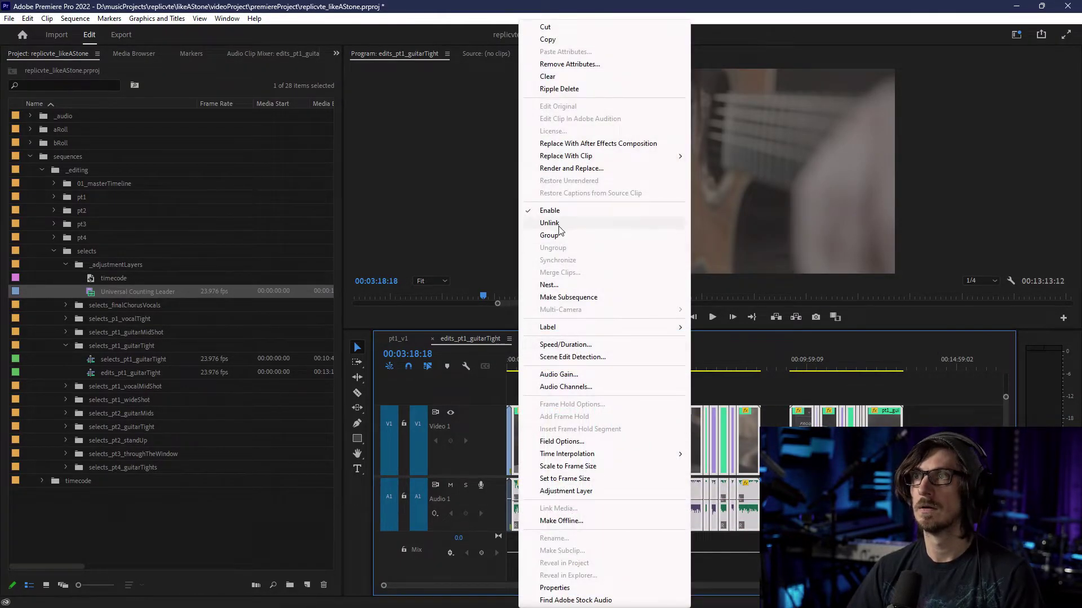
pyautogui.click(561, 223)
# - Review the opening of pt1_guitarTight_take1 around its slate, moving the playhead to about 37 seconds
pyautogui.scroll(5, 555, 451)
pyautogui.moveTo(544, 586); pyautogui.dragTo(512, 586)
pyautogui.click(531, 389)
pyautogui.click(551, 360)
pyautogui.moveTo(573, 360); pyautogui.dragTo(638, 365)
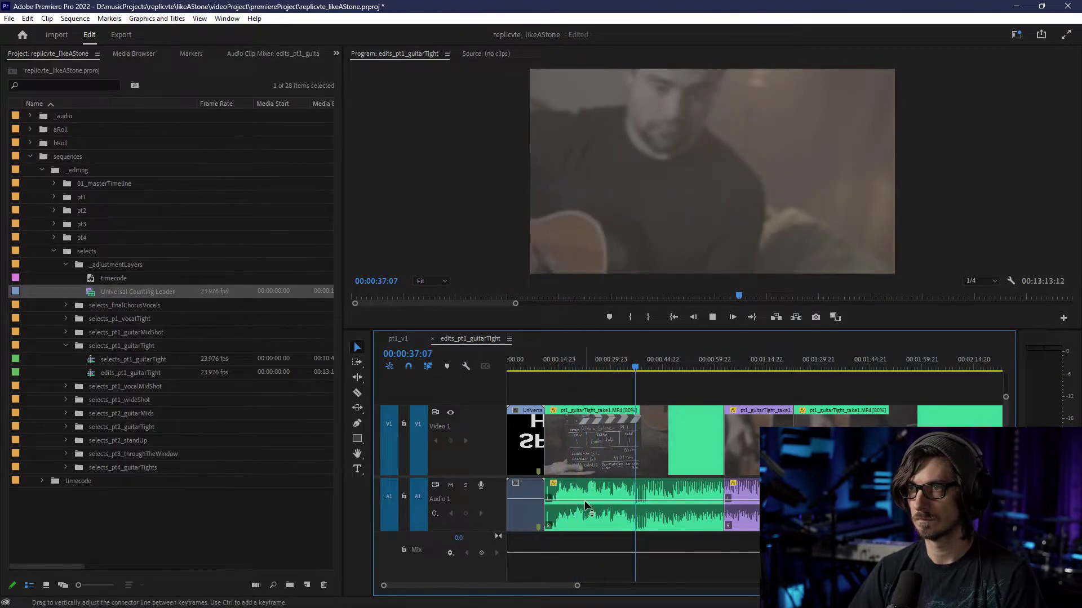
# - Add audio track A2 and move the unlinked guitar tight audio of all three takes from A1 onto it
pyautogui.scroll(2, 616, 478)
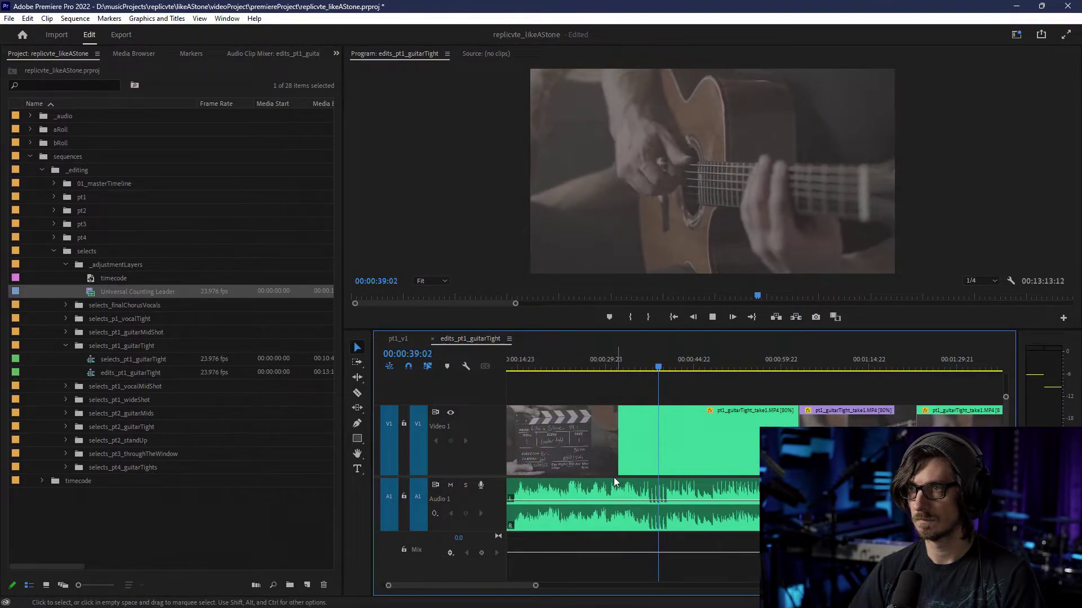
pyautogui.press('-')
pyautogui.moveTo(525, 448)
pyautogui.mouseDown()
pyautogui.moveTo(613, 448)
pyautogui.moveTo(515, 448)
pyautogui.mouseUp()
pyautogui.press('-')
pyautogui.press('\\')
pyautogui.moveTo(977, 512); pyautogui.dragTo(529, 543)
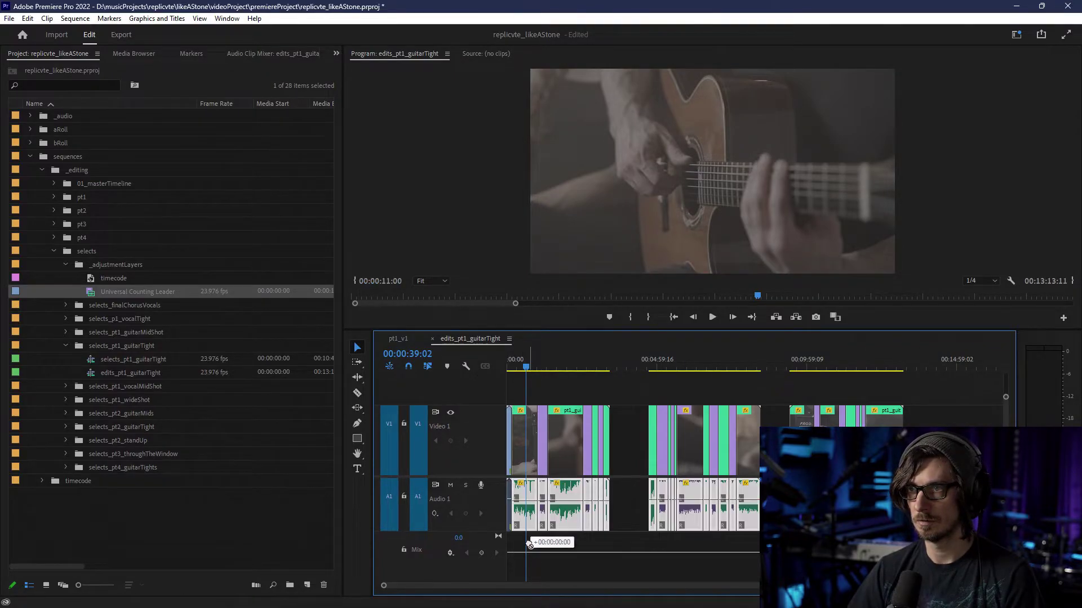
pyautogui.rightClick(494, 522)
pyautogui.click(513, 407)
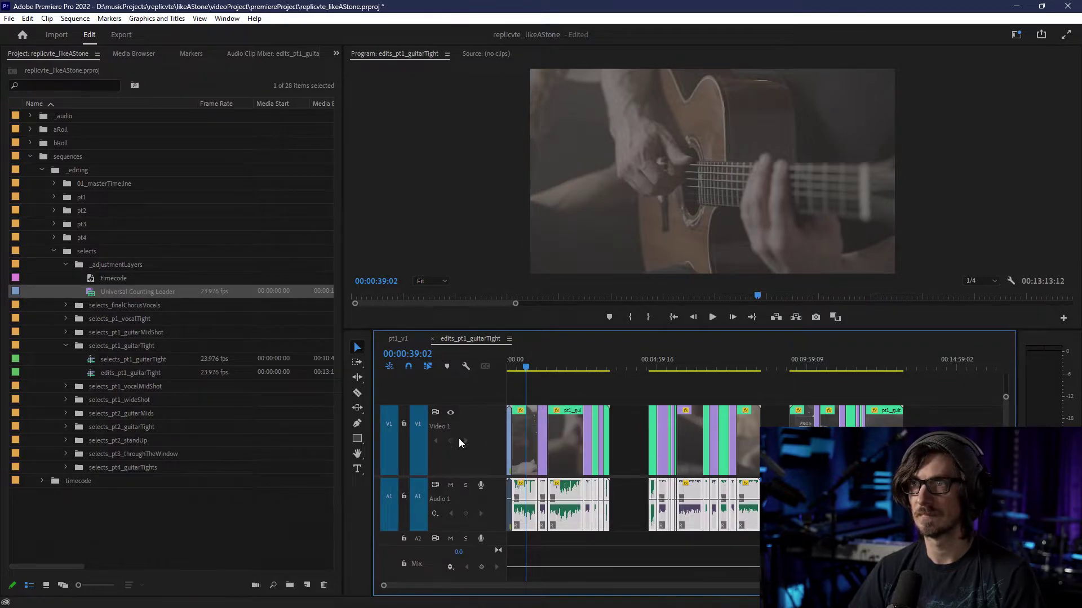
pyautogui.moveTo(574, 517); pyautogui.dragTo(571, 543)
# - Move the Universal Counting Leader from the sequence start to take 1's count-in after the slate, starting at about 32 seconds
pyautogui.scroll(5, 571, 543)
pyautogui.scroll(3, 584, 539)
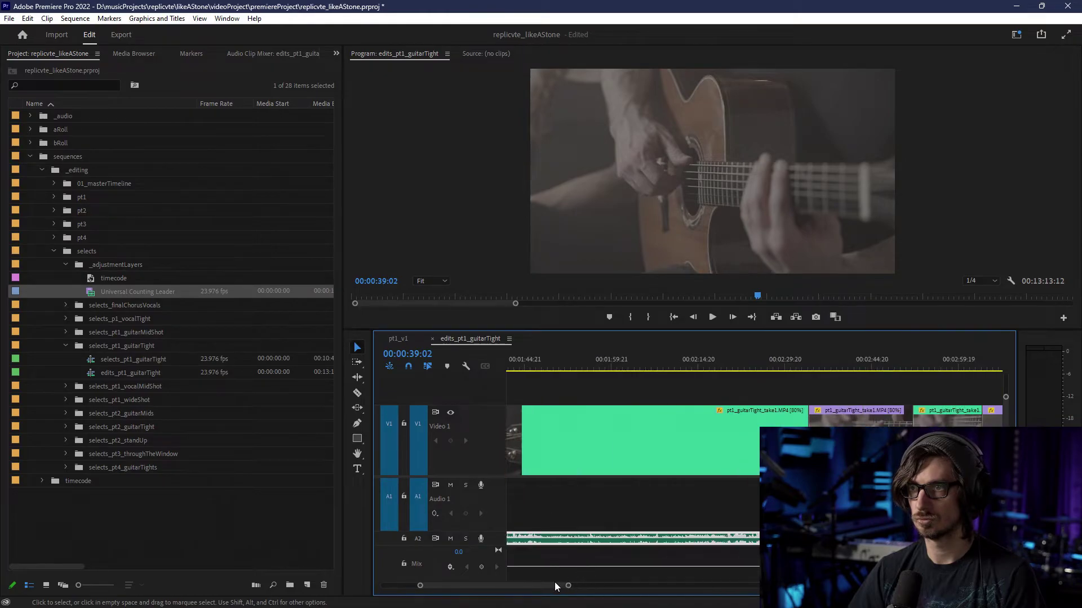
pyautogui.moveTo(544, 586); pyautogui.dragTo(483, 590)
pyautogui.moveTo(542, 423); pyautogui.dragTo(732, 424)
# - Locate take 1's count-in beat by playback and shift the Universal Counting Leader earlier so its 2 mark aligns with it at about 00:00:37:20
pyautogui.click(737, 362)
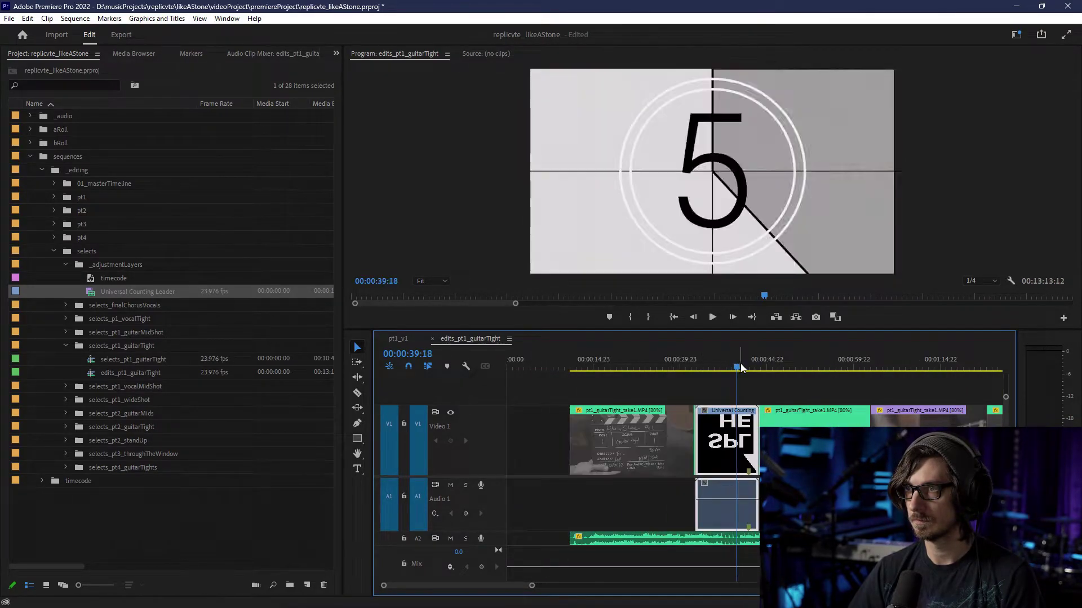
pyautogui.scroll(4, 748, 425)
pyautogui.click(645, 364)
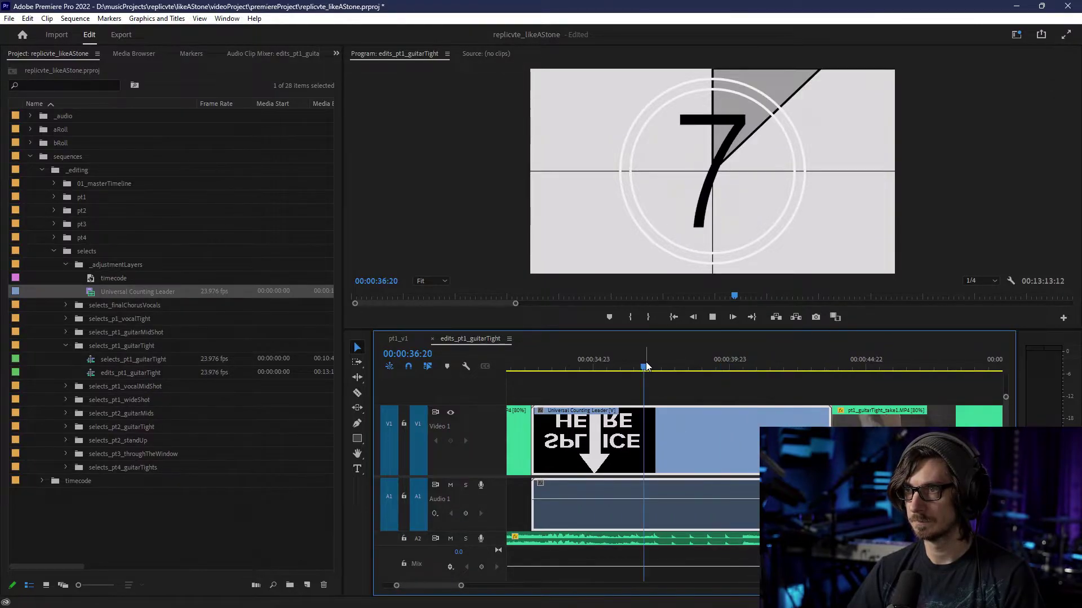
pyautogui.press('space')
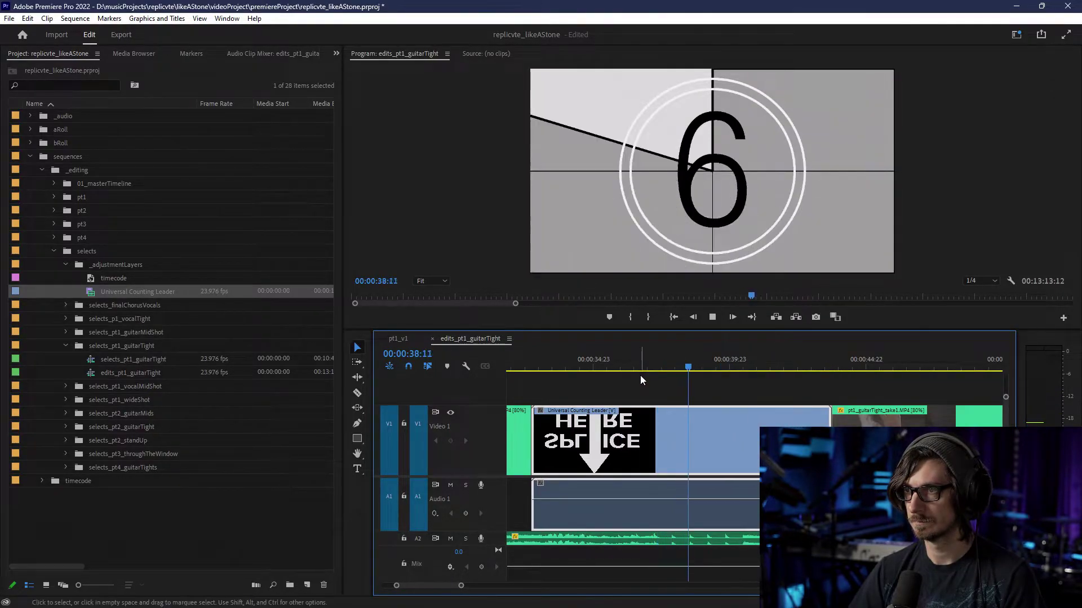
pyautogui.click(663, 355)
pyautogui.press('space')
pyautogui.press('space')
pyautogui.click(671, 356)
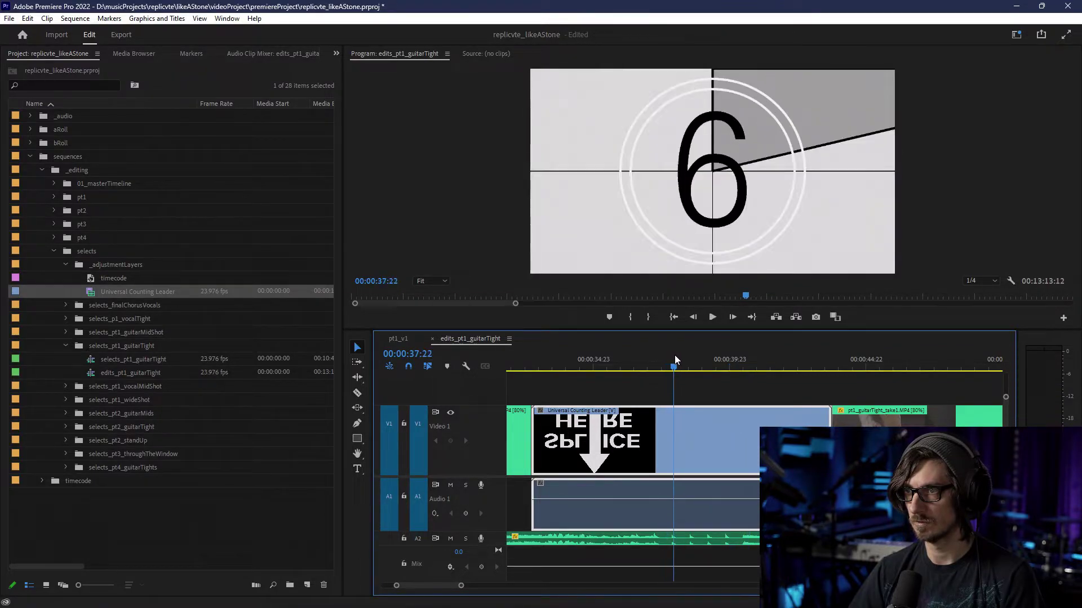
pyautogui.moveTo(744, 462)
pyautogui.mouseDown()
pyautogui.moveTo(628, 452)
pyautogui.moveTo(678, 454)
pyautogui.mouseUp()
pyautogui.scroll(3, 686, 464)
pyautogui.scroll(4, 686, 464)
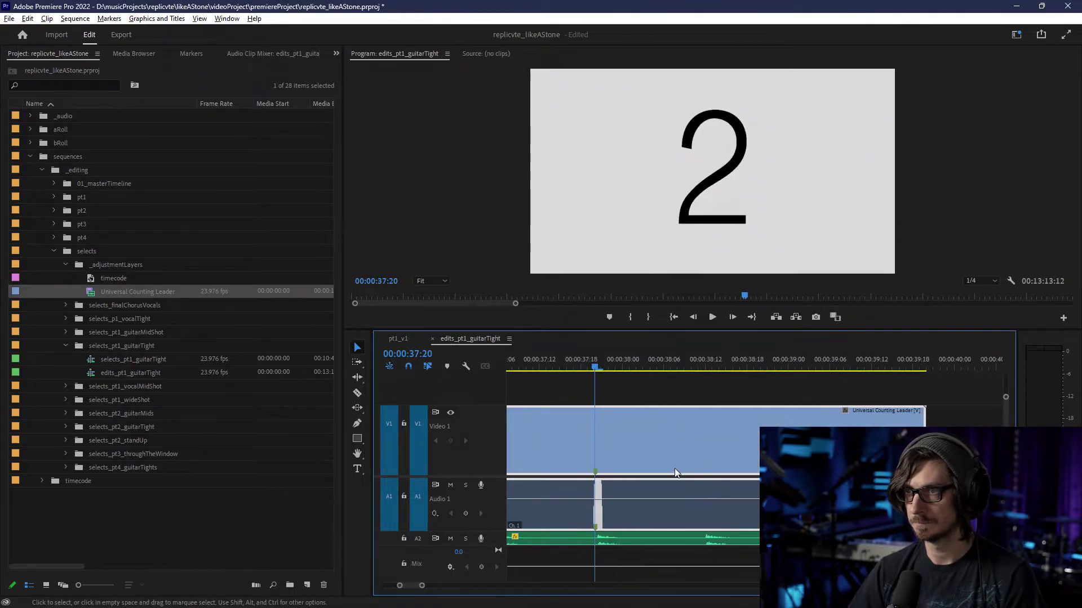
pyautogui.scroll(-6, 658, 469)
pyautogui.scroll(-8, 685, 502)
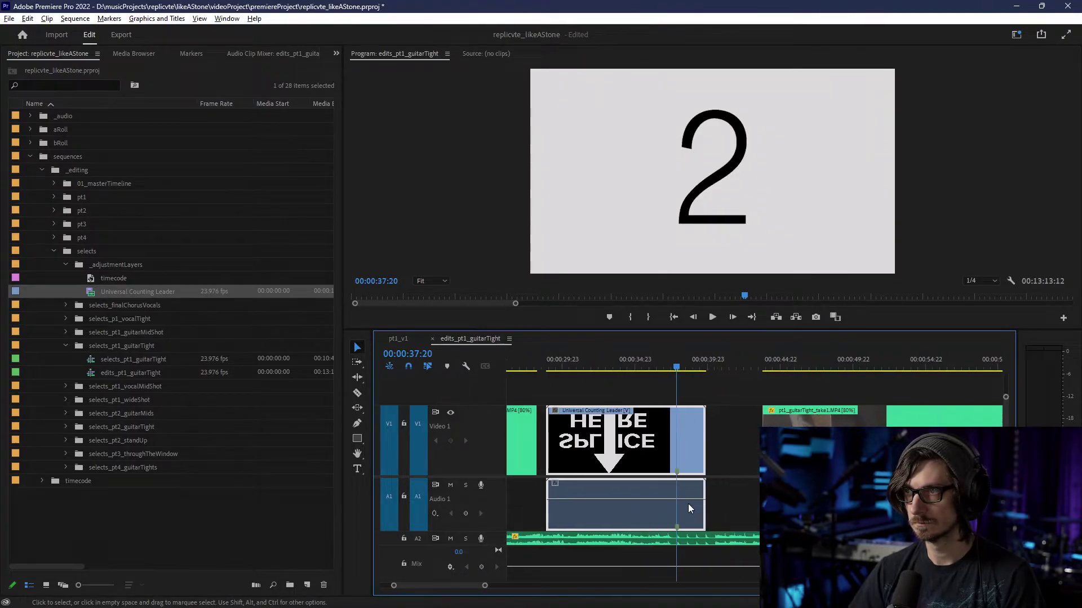
# - Delete take 1's slate video clip before the counting leader, and select the leader together with the remaining take 1 video clips
pyautogui.click(557, 448)
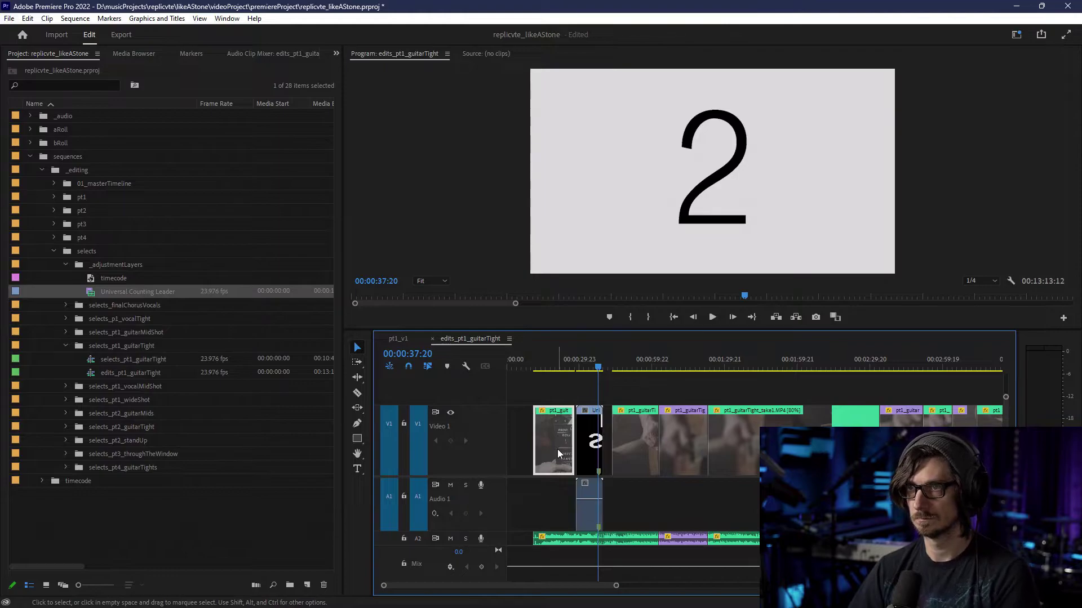
pyautogui.press('Delete')
pyautogui.scroll(-3, 584, 462)
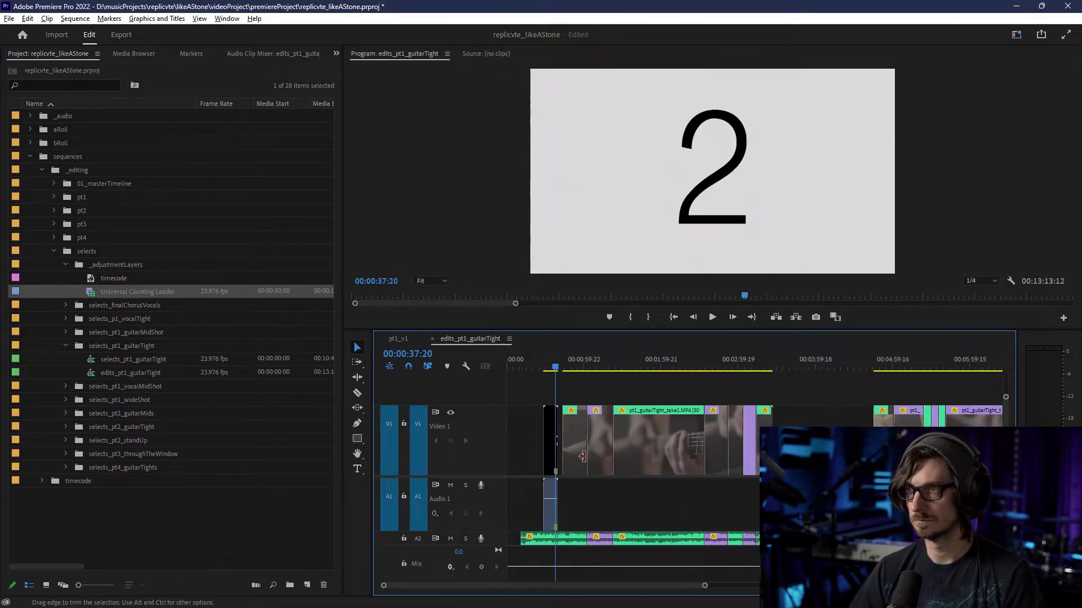
pyautogui.moveTo(524, 437); pyautogui.dragTo(746, 513)
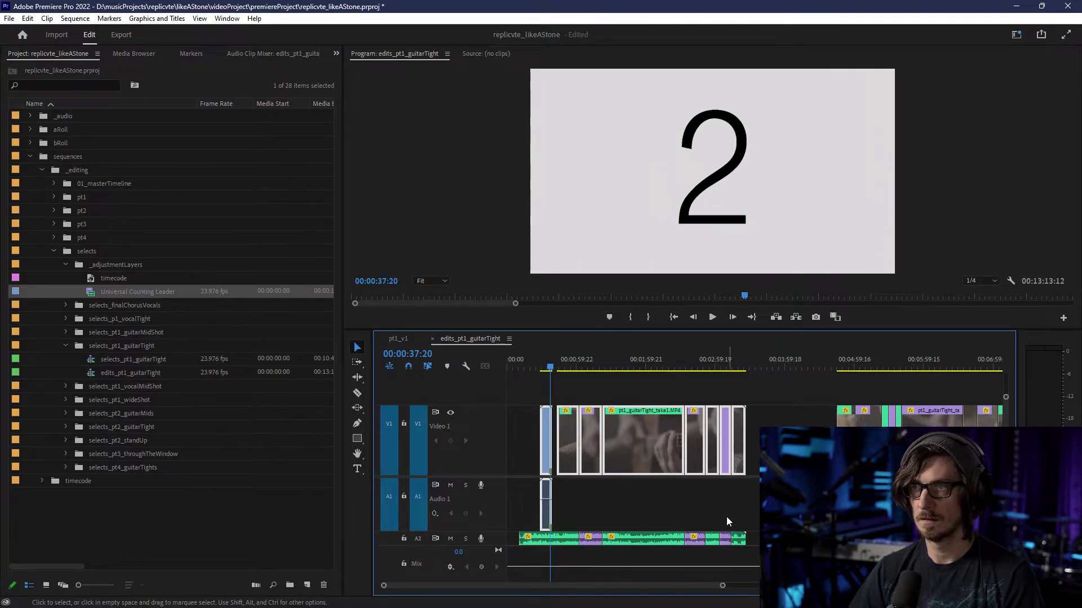
# - Copy the selected leader and guitar tight take 1 clips onto V8 at the start of the pt1_v1 sequence
pyautogui.click(397, 338)
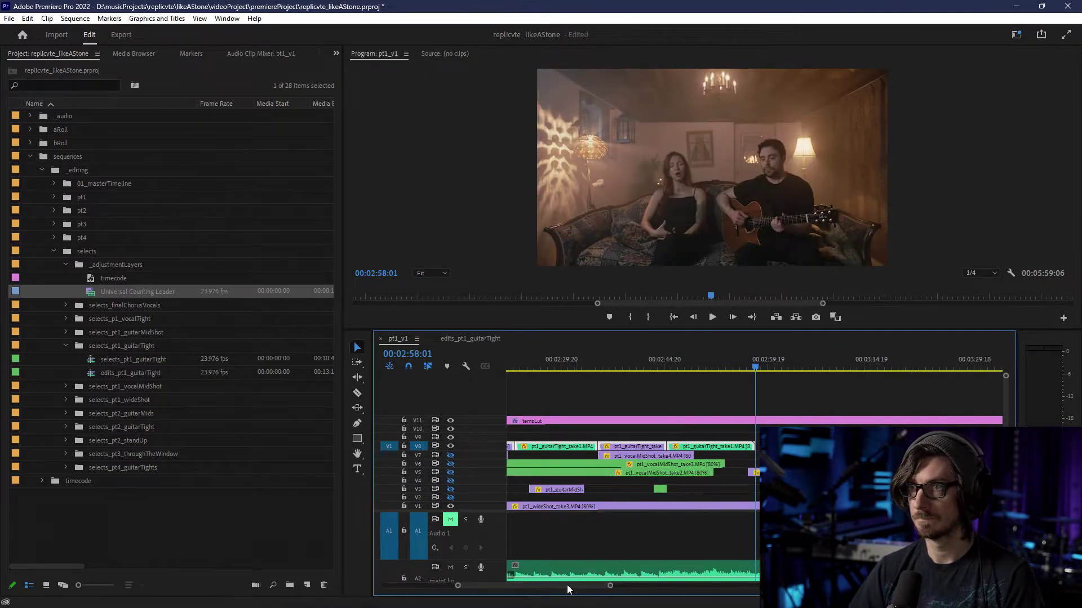
pyautogui.moveTo(567, 585); pyautogui.dragTo(458, 587)
pyautogui.scroll(-3, 650, 481)
pyautogui.scroll(-1, 650, 481)
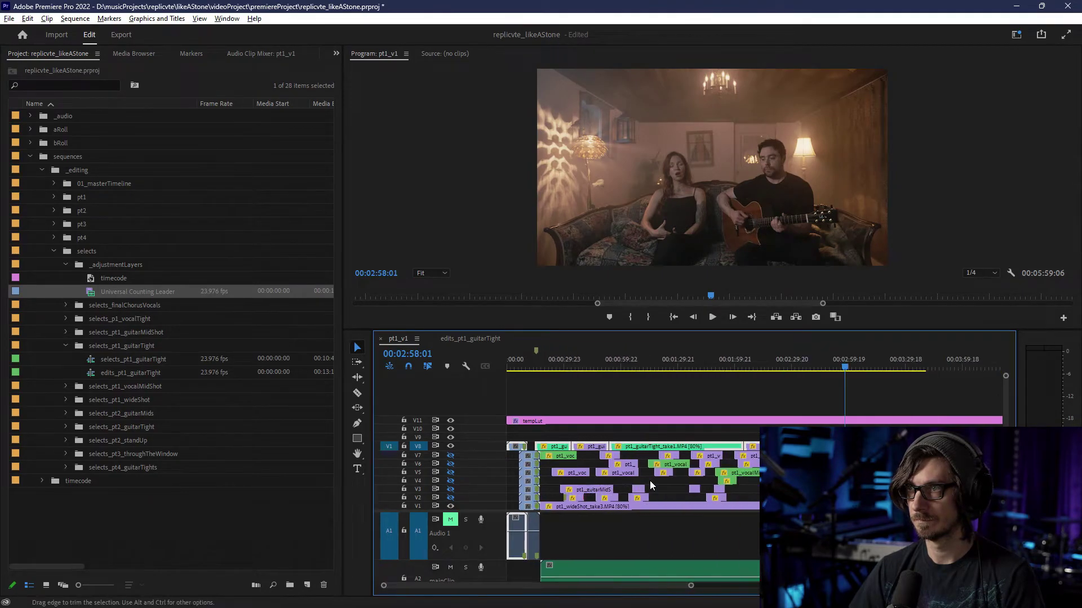
pyautogui.moveTo(563, 436); pyautogui.dragTo(550, 447)
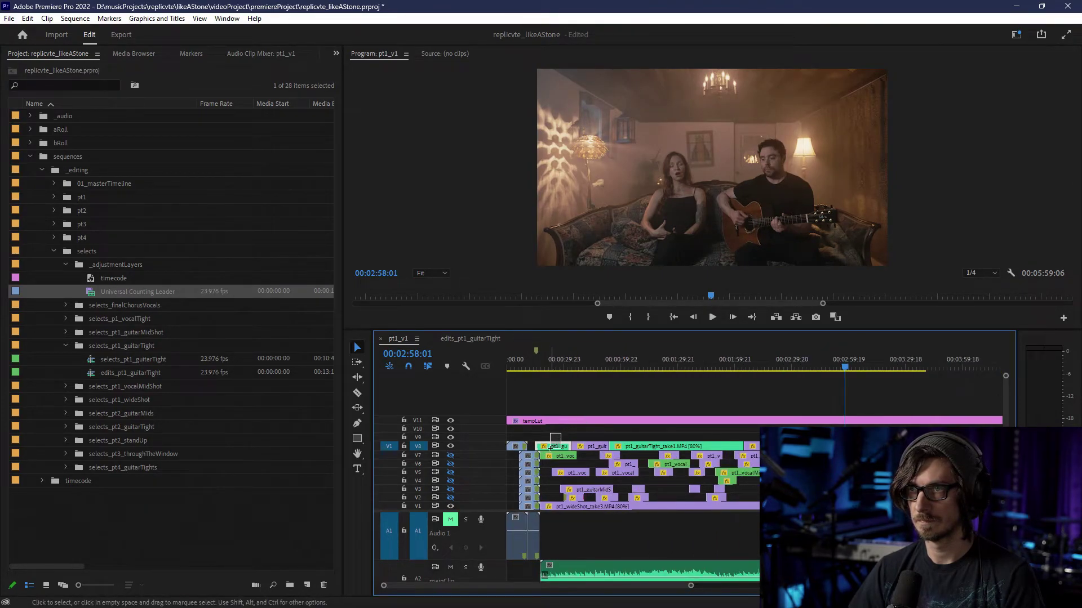
# - Undo the last two edits and shift the V8 clips so their counting leader meets the leaders stacked on the tracks below
pyautogui.hotkey('ctrl', 'z')
pyautogui.hotkey('ctrl', 'z')
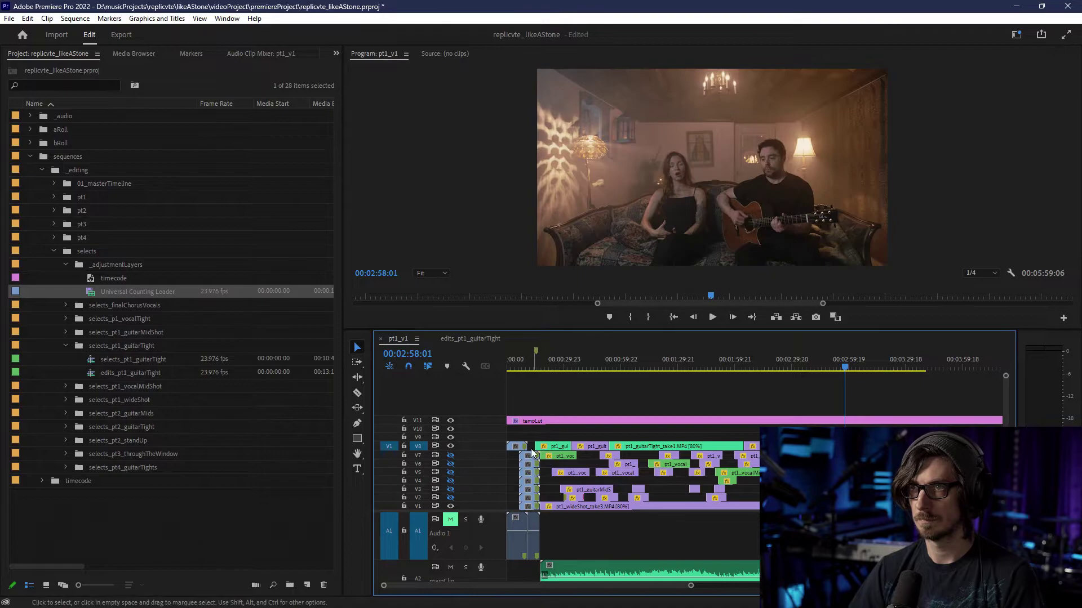
pyautogui.click(511, 446)
pyautogui.moveTo(515, 449); pyautogui.dragTo(529, 445)
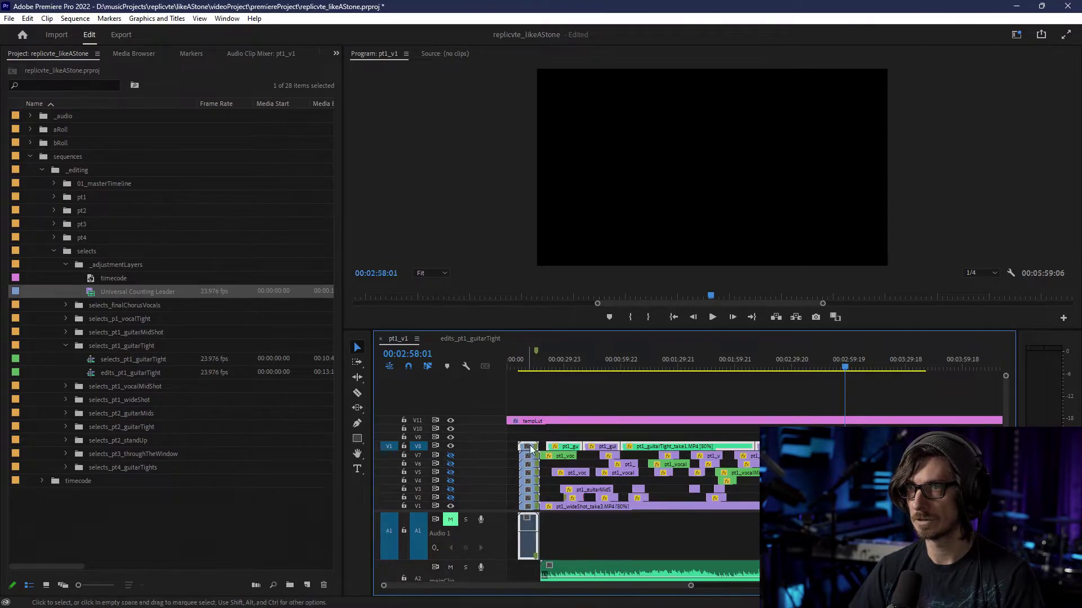
# - Fine-tune the V8 clips' position so their counting leader lines up precisely with the leaders on the lower tracks
pyautogui.click(528, 365)
pyautogui.scroll(2, 555, 454)
pyautogui.scroll(3, 563, 454)
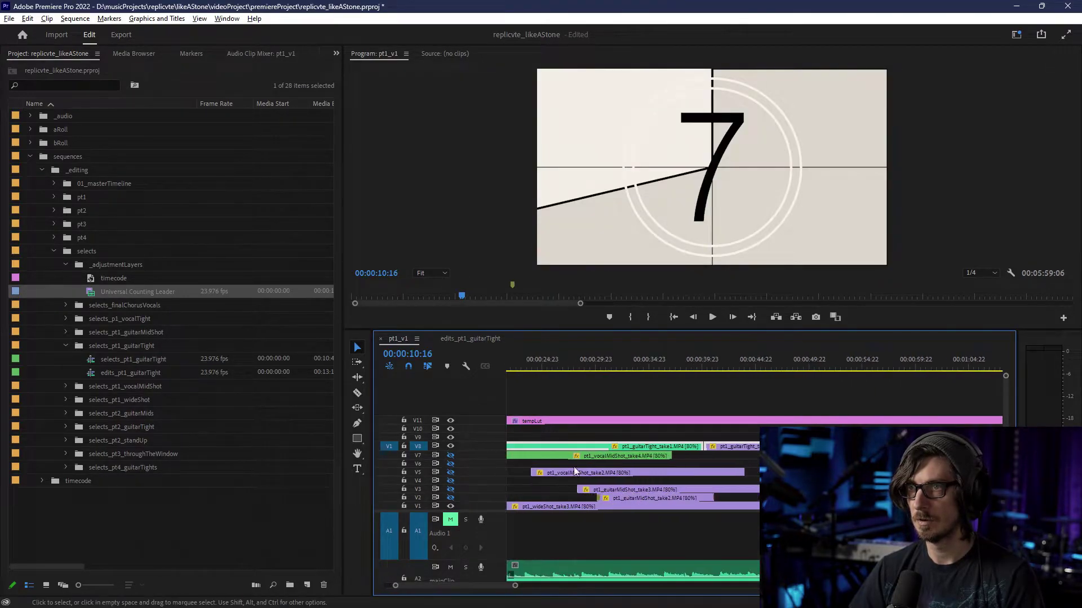
pyautogui.scroll(-2, 599, 506)
pyautogui.scroll(4, 611, 505)
pyautogui.press('=')
pyautogui.press('=')
pyautogui.press('=')
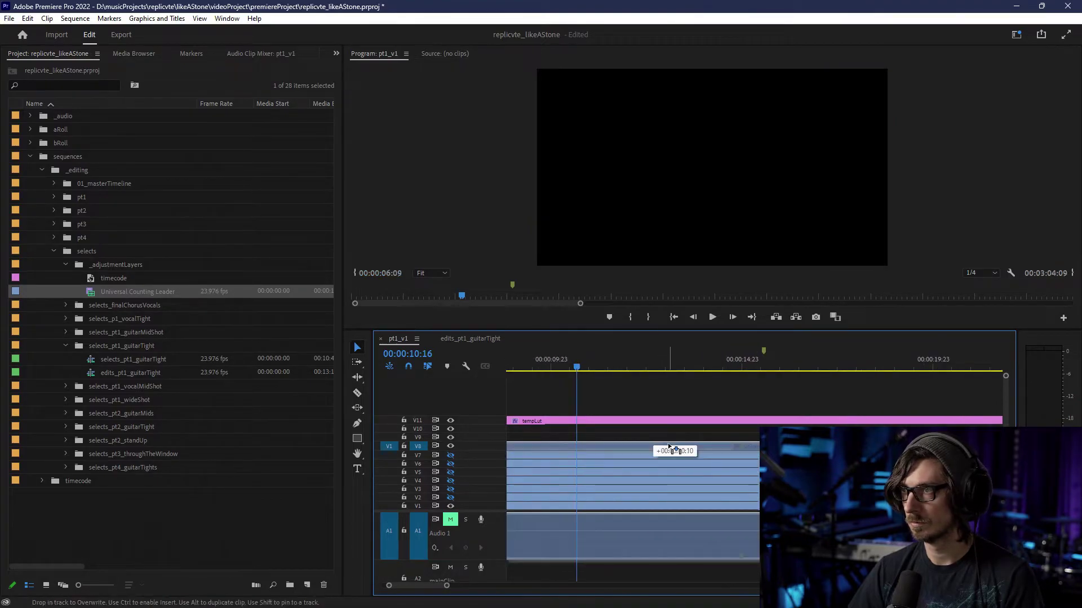
# - Play pt1_v1 from the counting leader into the first guitarTight clip to check its sync with the master audio
pyautogui.press('-')
pyautogui.press('-')
pyautogui.click(693, 365)
pyautogui.press('space')
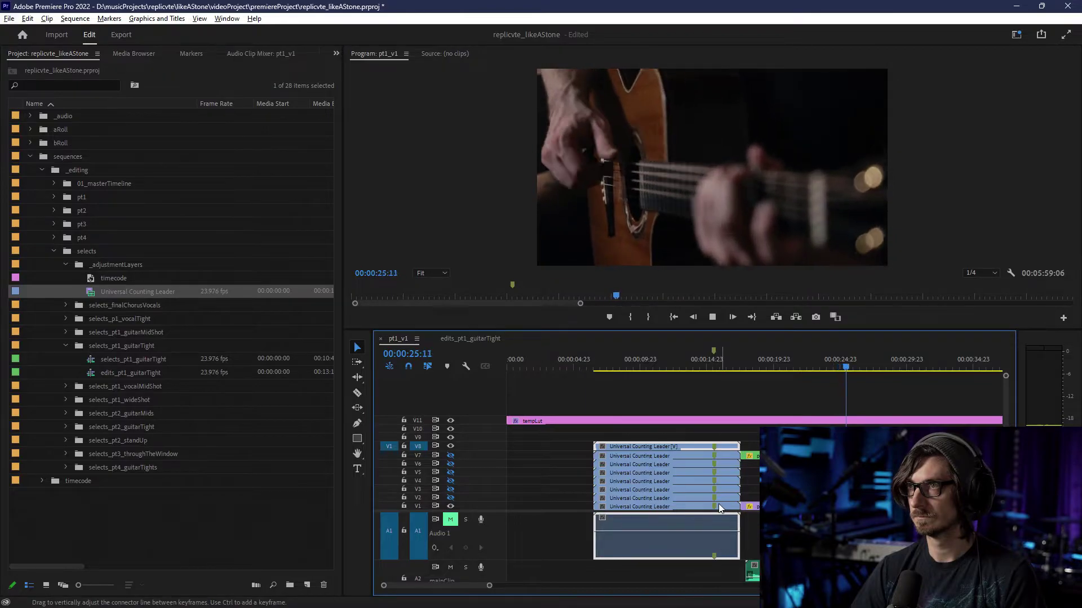
pyautogui.scroll(-5, 738, 454)
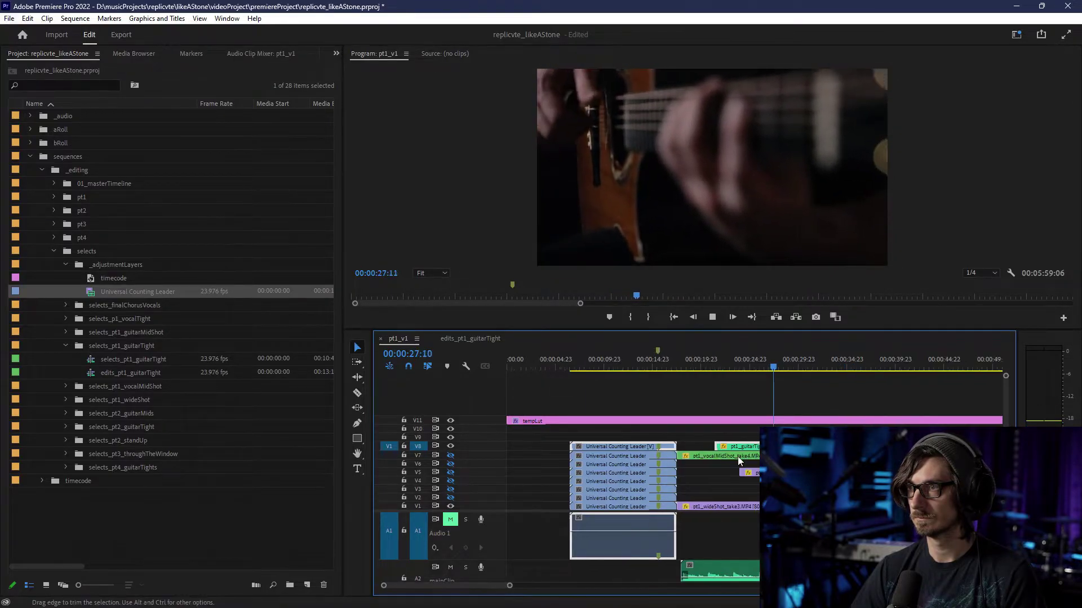
# - Delete the green pt1_guitarTight_take1 clips from V8
pyautogui.moveTo(652, 434); pyautogui.dragTo(637, 446)
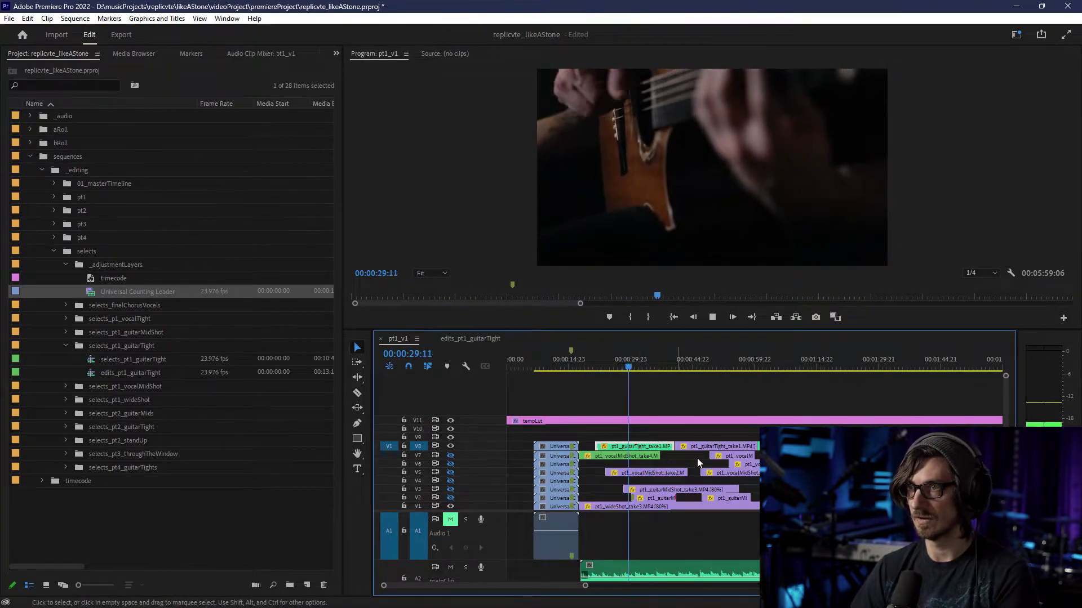
pyautogui.press('Delete')
pyautogui.scroll(-1, 678, 458)
pyautogui.scroll(-2, 631, 462)
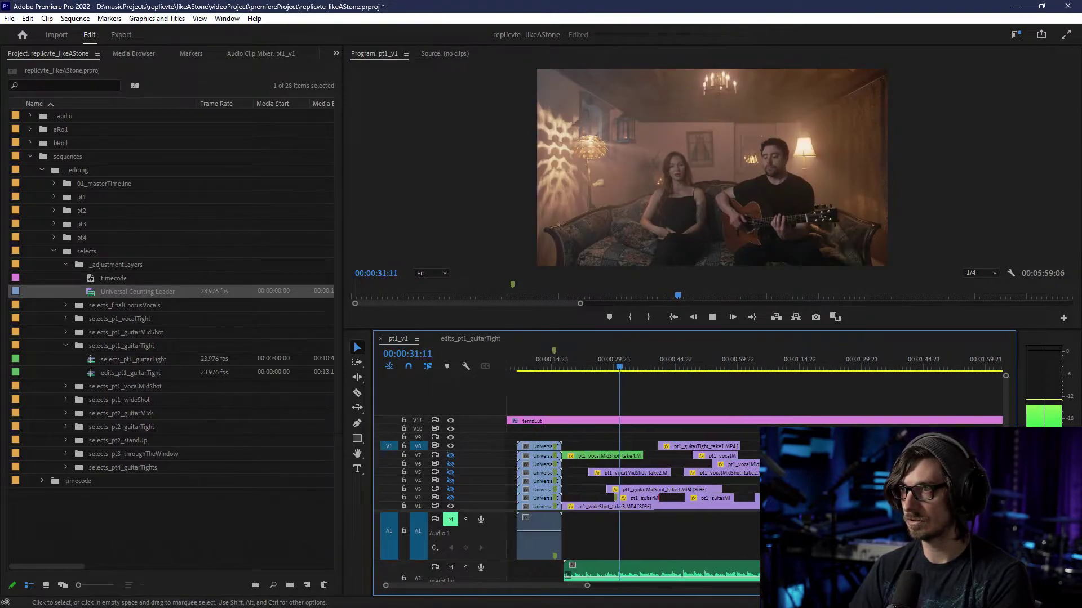
pyautogui.scroll(-3, 755, 462)
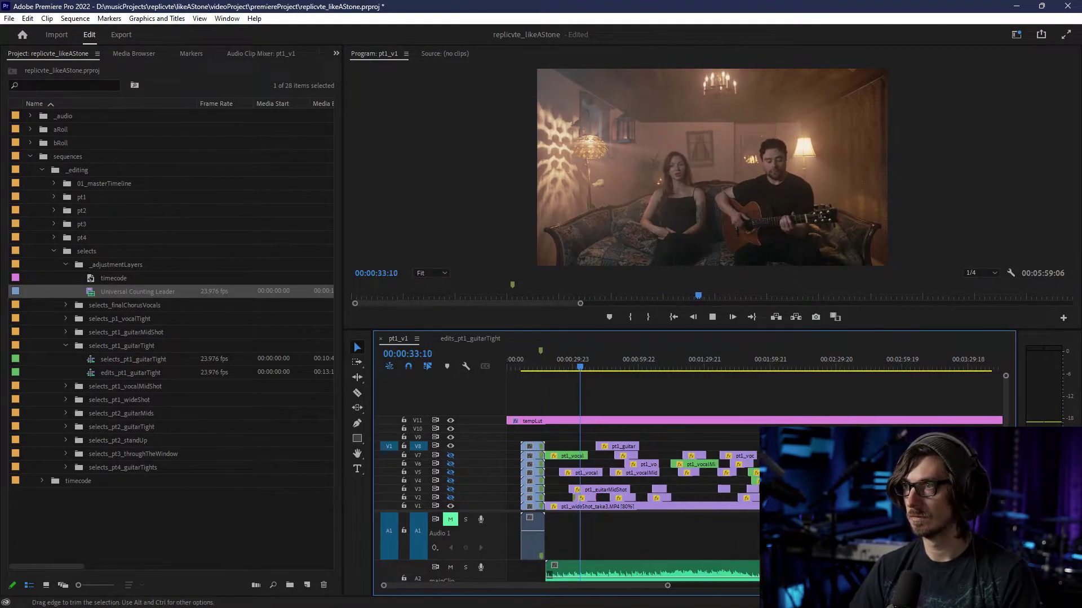
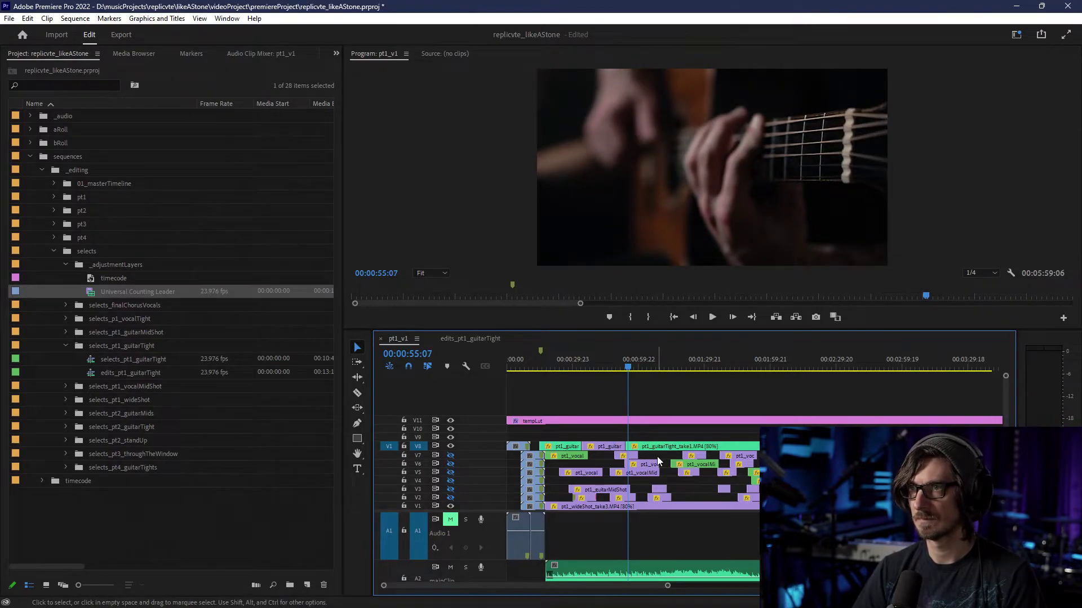
# - Clear the counting leader and guitarTight clips from V8 in pt1_v1, and open the edits_pt1_guitarTight sequence
pyautogui.press('Home')
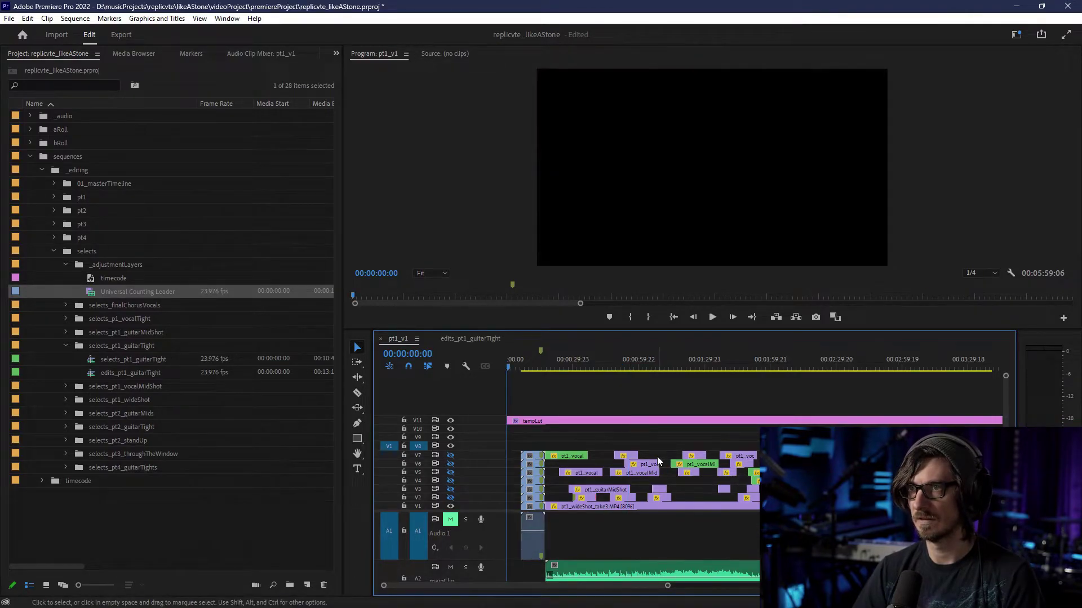
pyautogui.click(474, 339)
pyautogui.scroll(3, 548, 368)
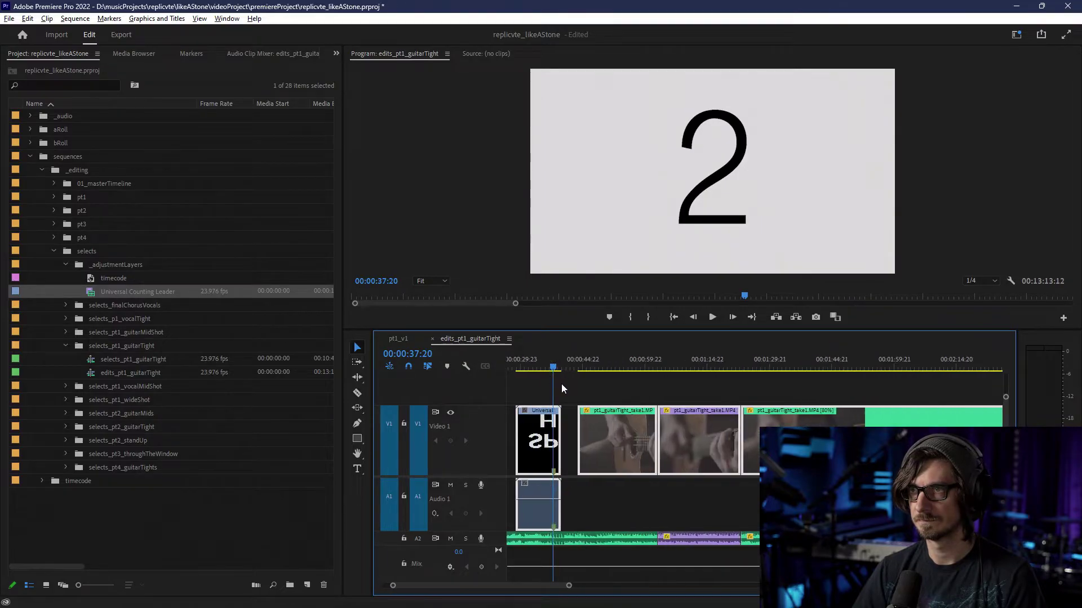
# - Play the guitarTight clips and the counting leader before them to check the sequence's timing
pyautogui.click(600, 365)
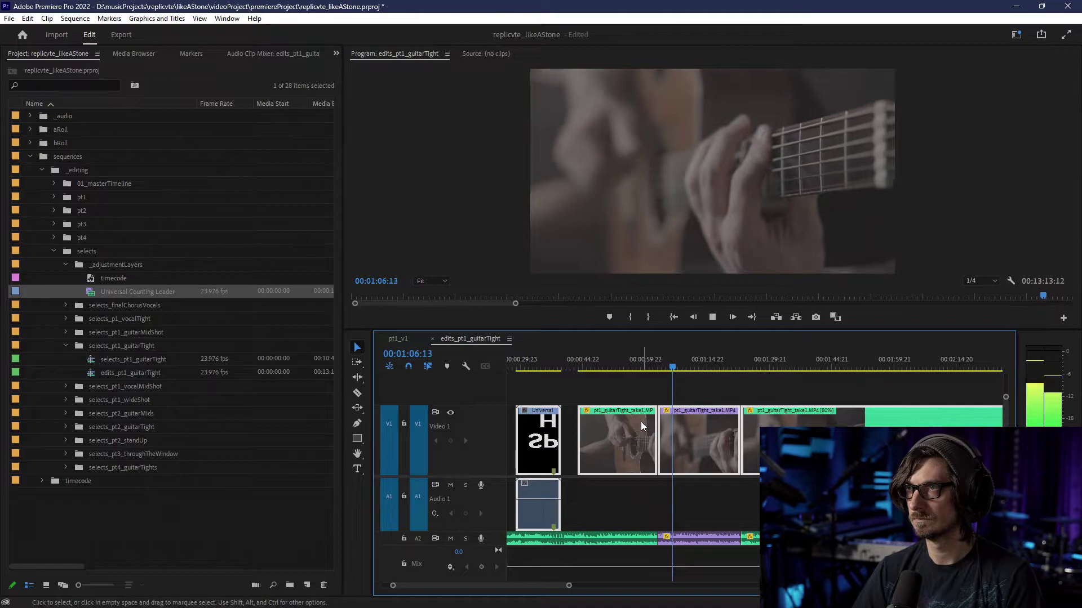
pyautogui.scroll(3, 635, 433)
pyautogui.scroll(-3, 634, 444)
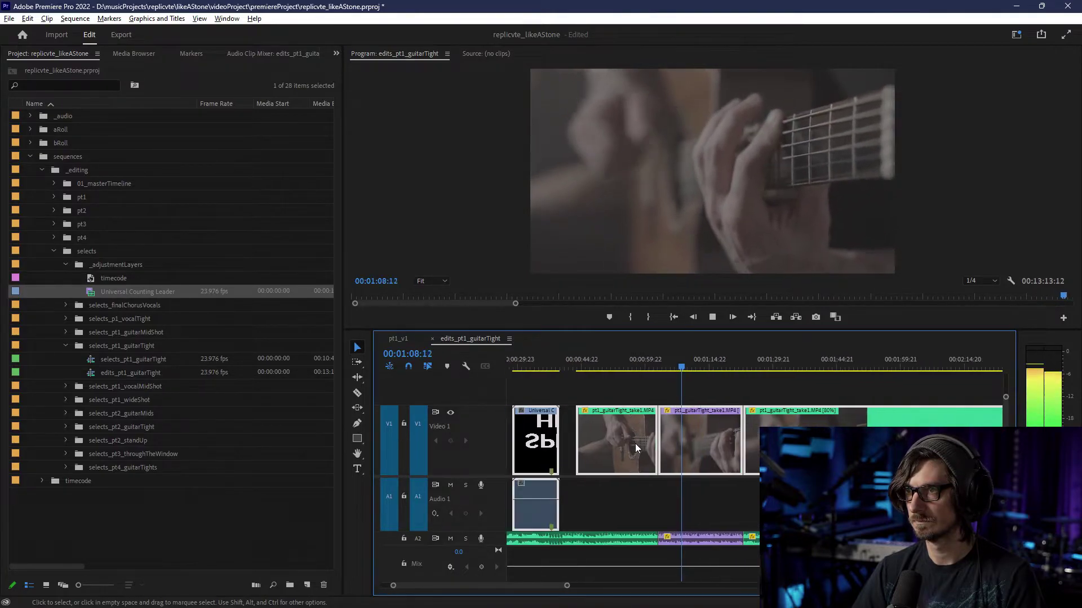
pyautogui.click(548, 366)
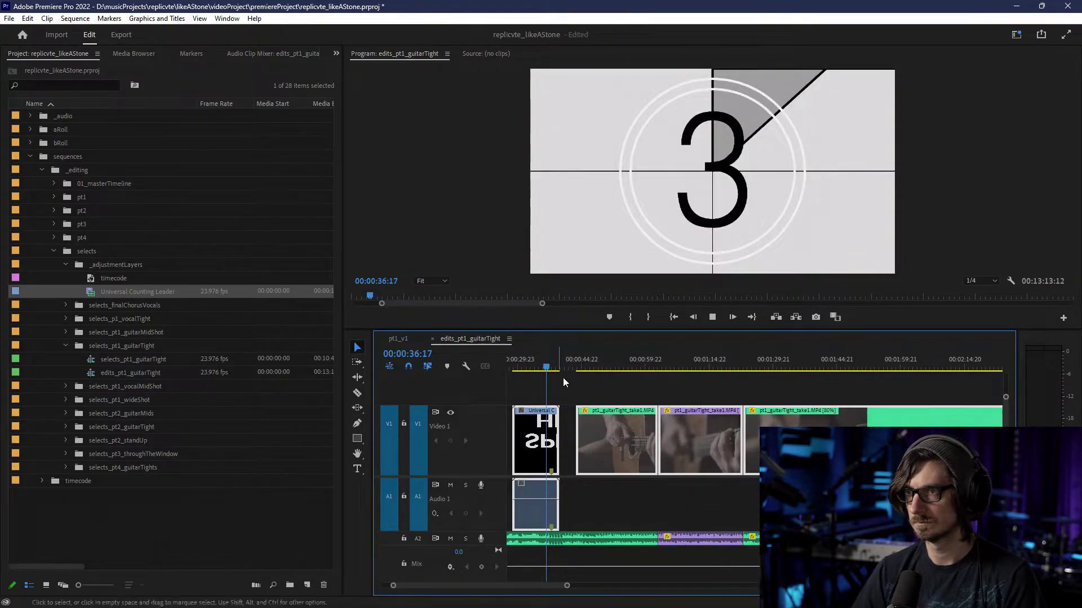
# - Extend the start of the first pt1_guitarTight_take1 clip back to the end of the counting leader, closing the gap
pyautogui.scroll(3, 594, 417)
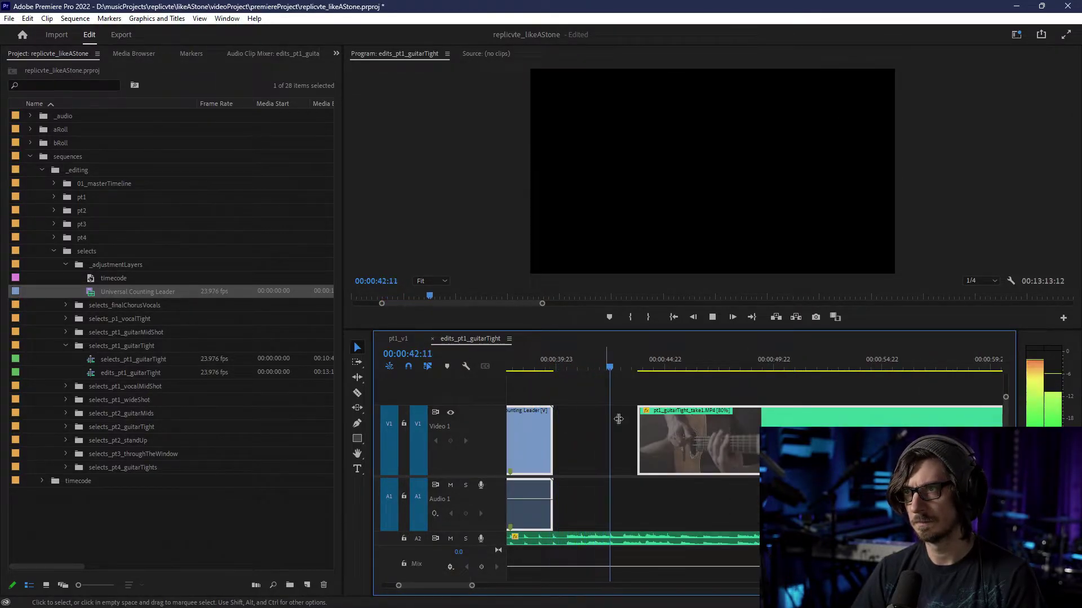
pyautogui.moveTo(641, 440); pyautogui.dragTo(556, 441)
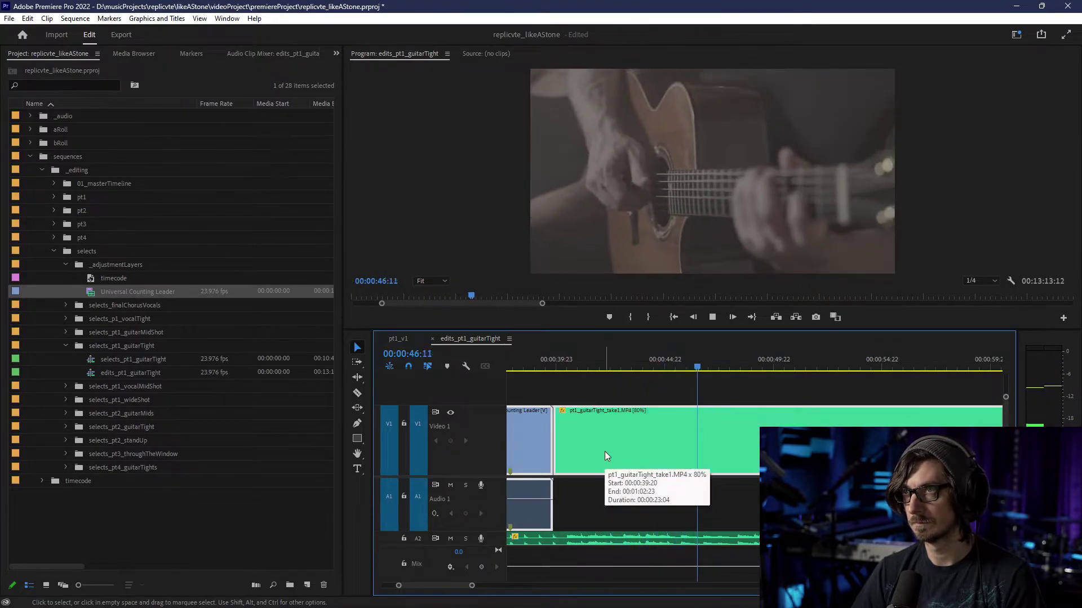
pyautogui.press('-')
pyautogui.press('-')
pyautogui.press('-')
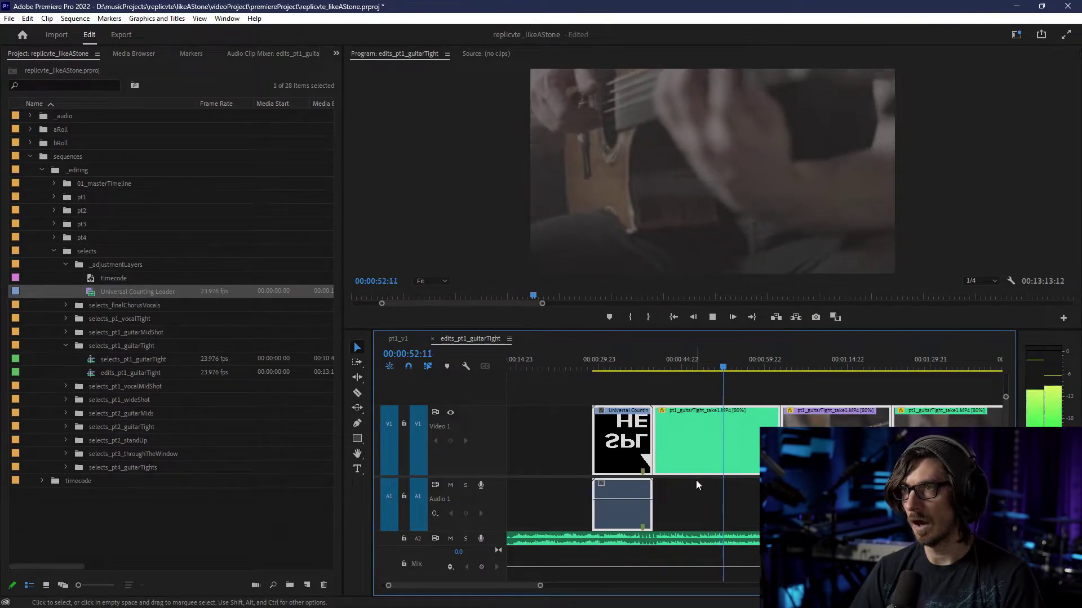
# - Play the first guitarTight clip and the passage from the counting leader onward to check picture and sound sync
pyautogui.press('space')
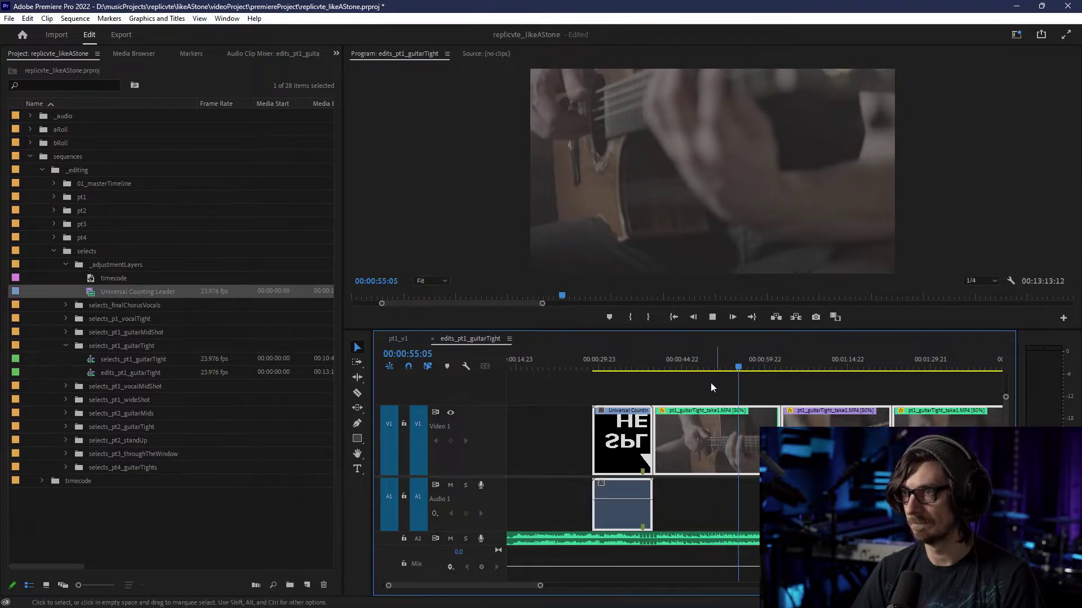
pyautogui.press('space')
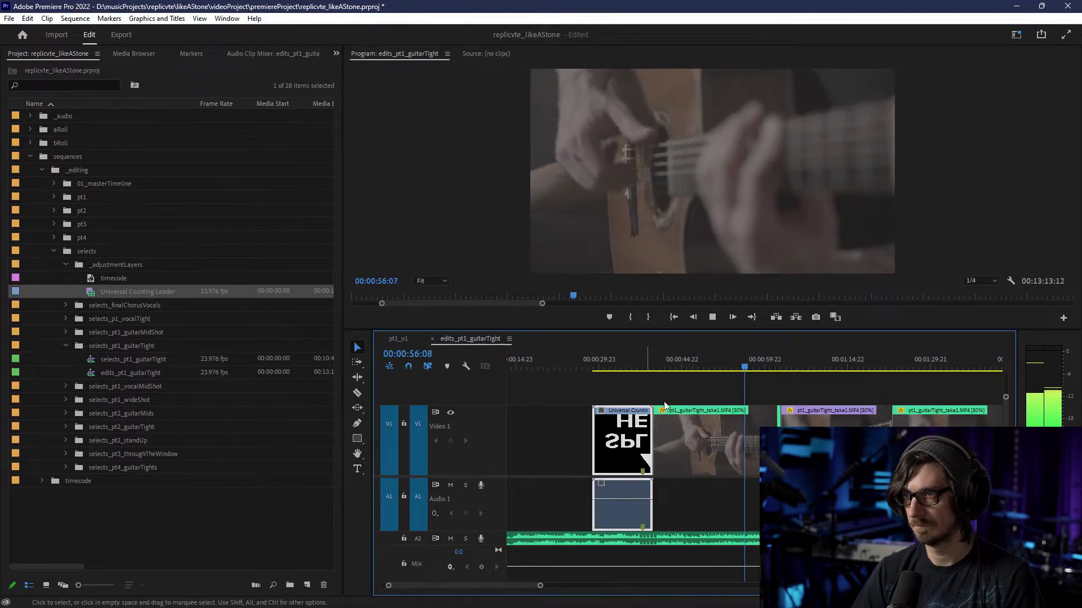
pyautogui.moveTo(715, 367); pyautogui.dragTo(705, 367)
pyautogui.press('space')
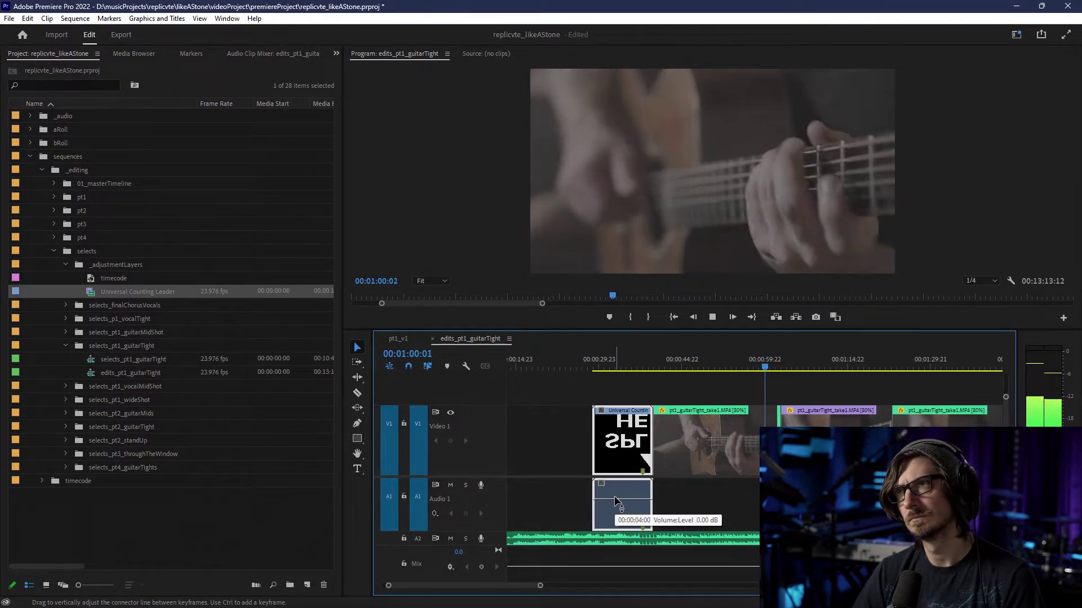
pyautogui.scroll(-2, 622, 462)
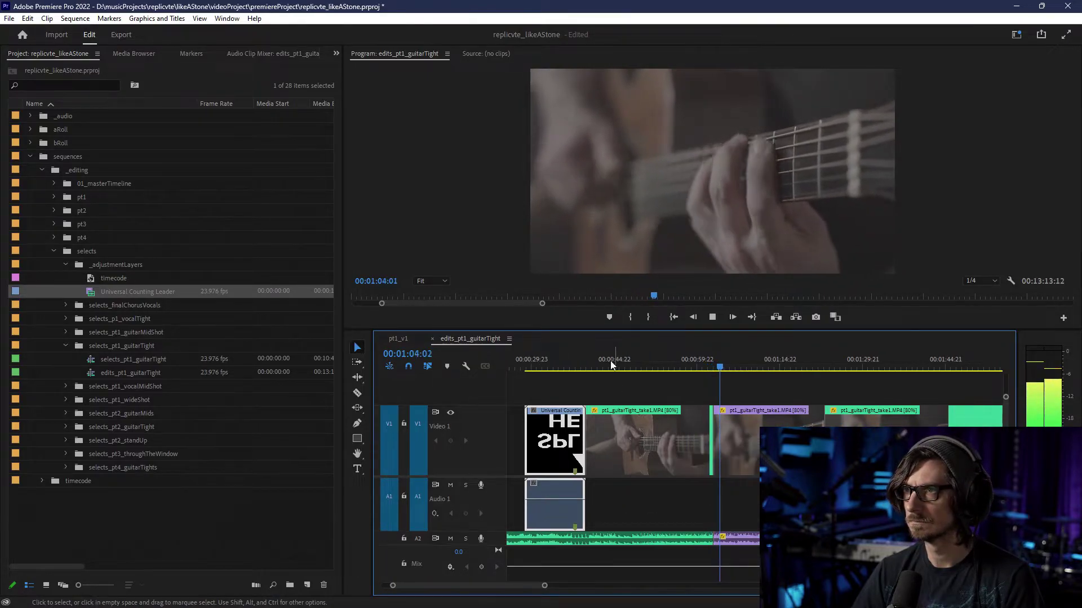
pyautogui.click(583, 365)
pyautogui.moveTo(566, 365); pyautogui.dragTo(572, 365)
pyautogui.press('space')
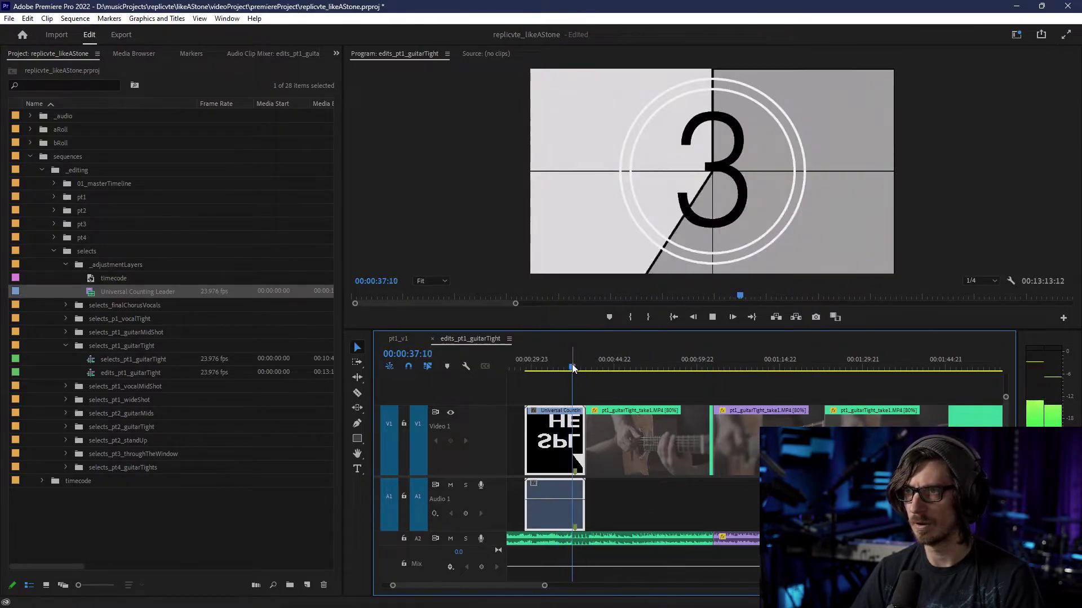
pyautogui.scroll(3, 616, 496)
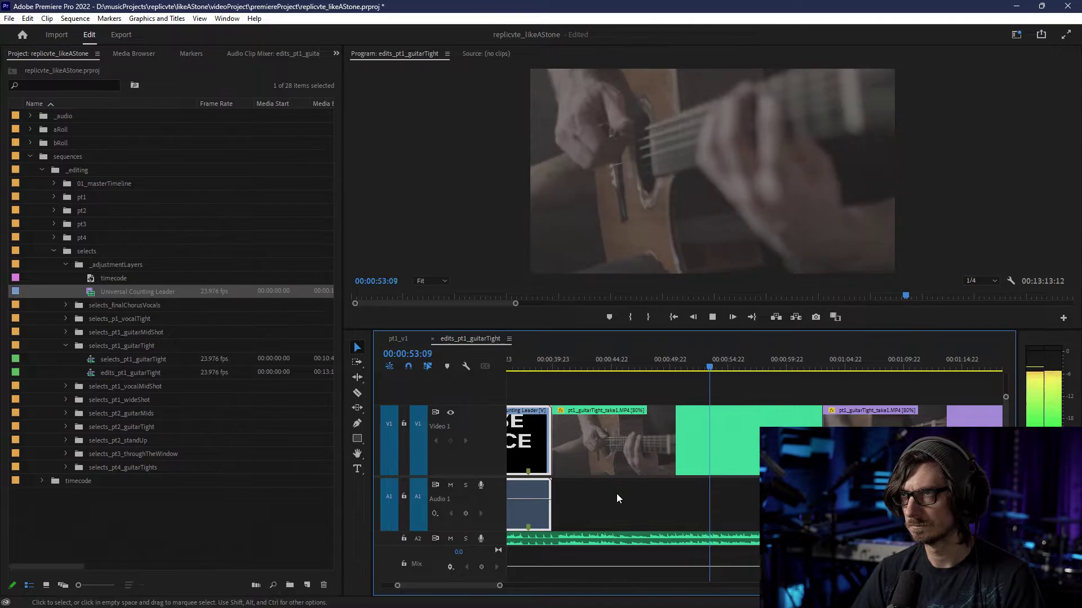
pyautogui.press('space')
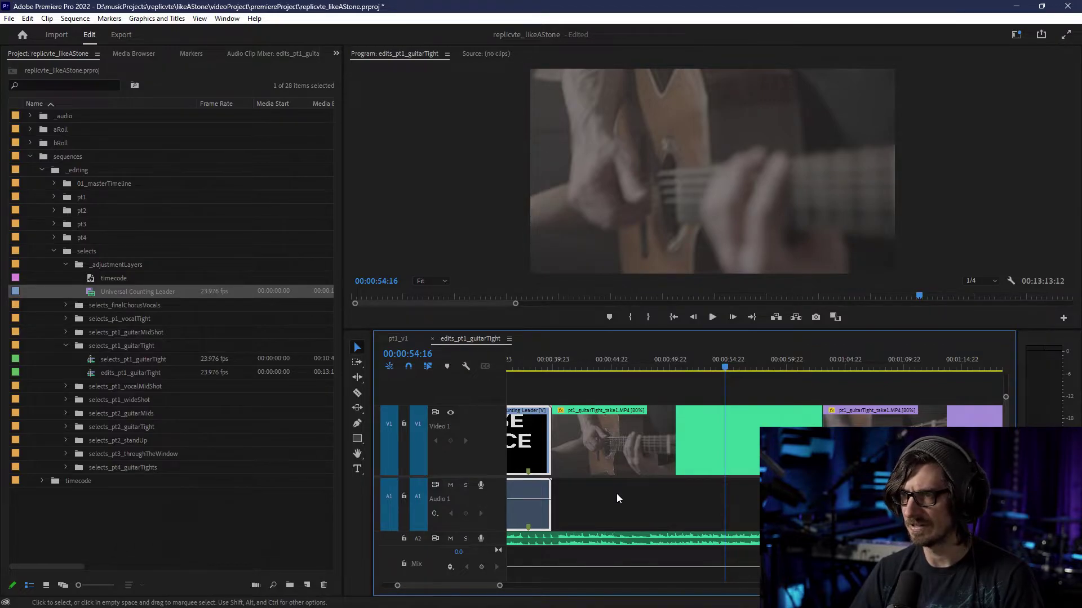
# - Duplicate the Universal Counting Leader clip into the empty space before the original and unlink the copy's video and audio
pyautogui.scroll(-3, 616, 494)
pyautogui.scroll(-6, 616, 493)
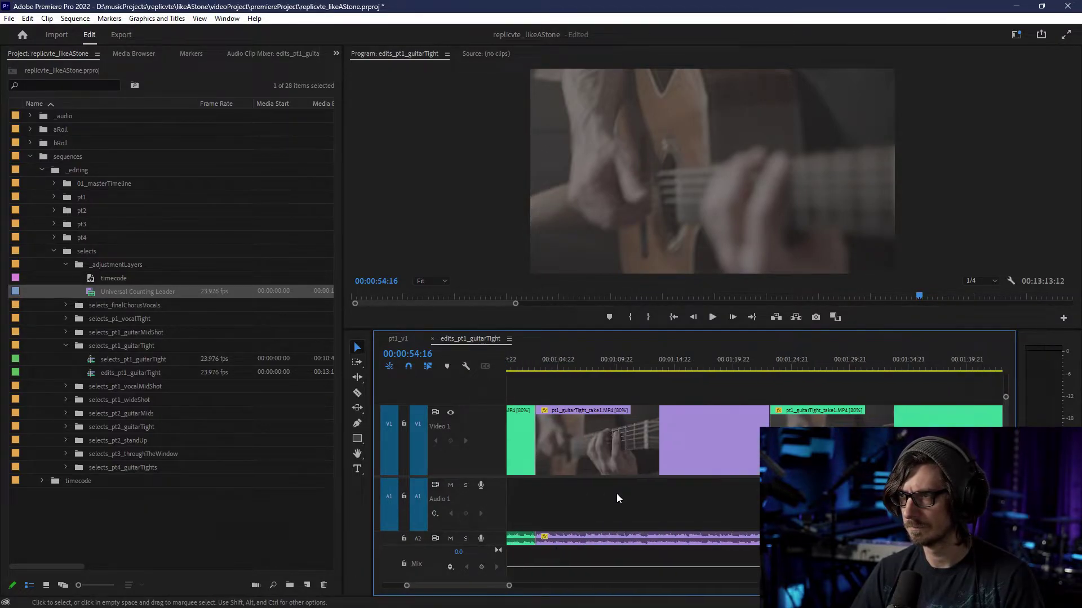
pyautogui.scroll(5, 615, 495)
pyautogui.scroll(5, 616, 495)
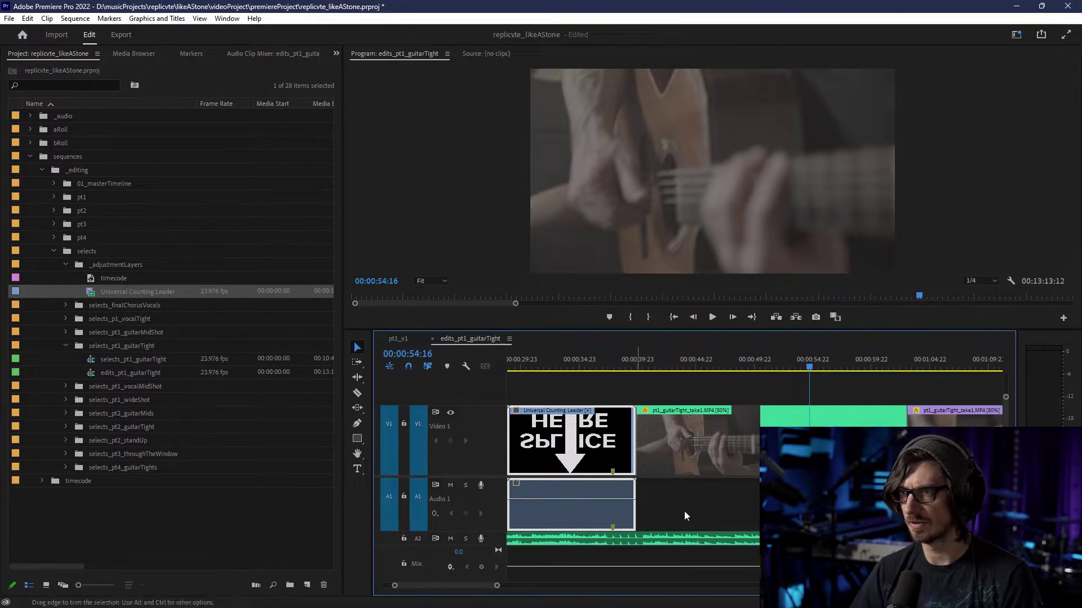
pyautogui.rightClick(602, 507)
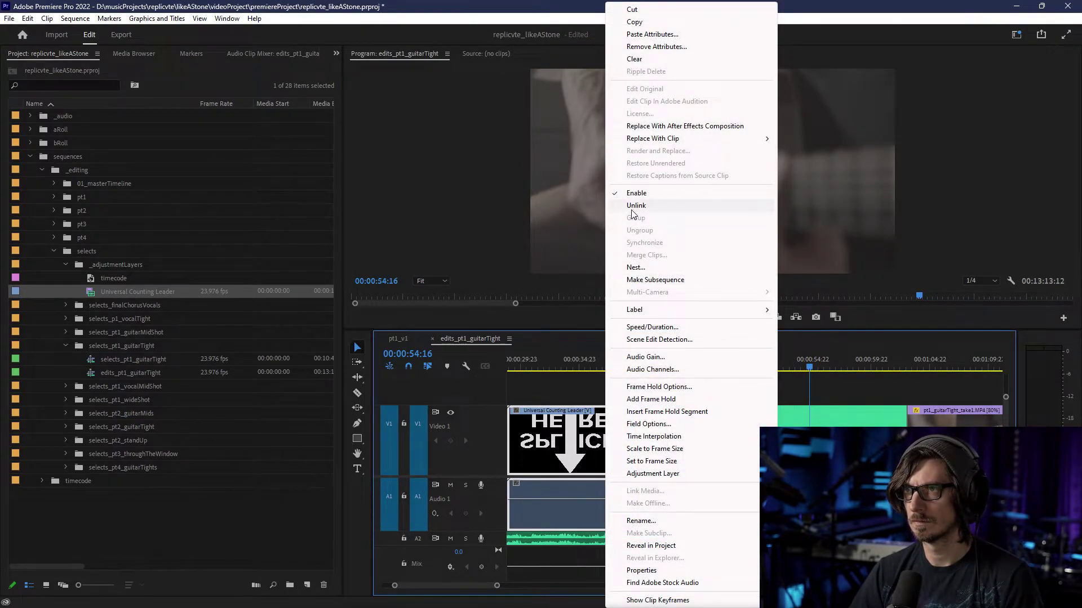
pyautogui.click(570, 449)
pyautogui.scroll(-3, 571, 451)
pyautogui.scroll(4, 572, 454)
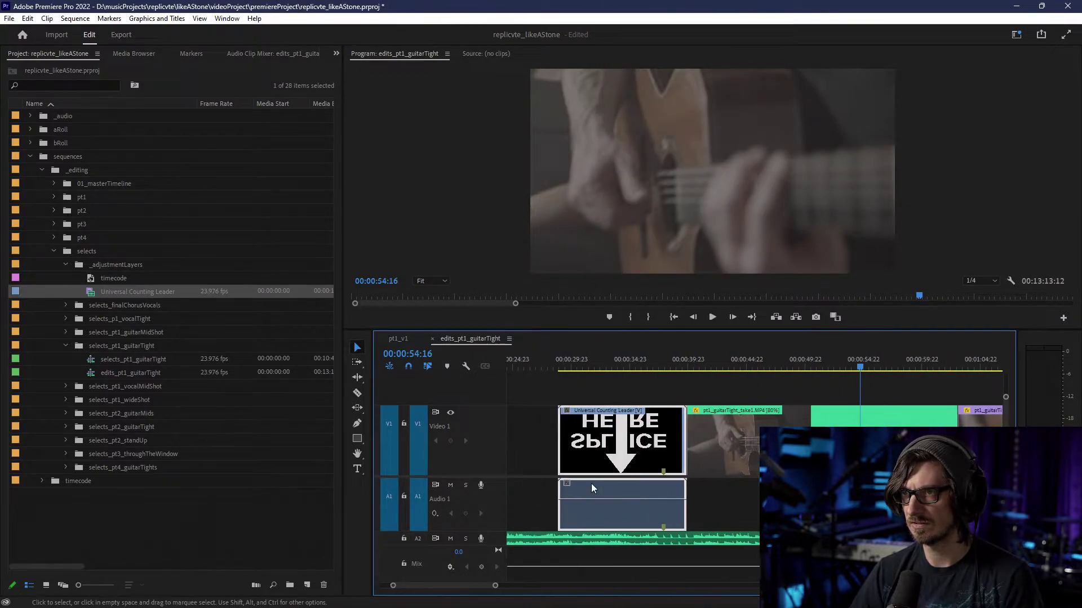
pyautogui.scroll(3, 591, 488)
pyautogui.keyDown('alt'); pyautogui.moveTo(753, 453); pyautogui.dragTo(582, 450); pyautogui.keyUp('alt')
pyautogui.rightClick(614, 513)
pyautogui.click(645, 207)
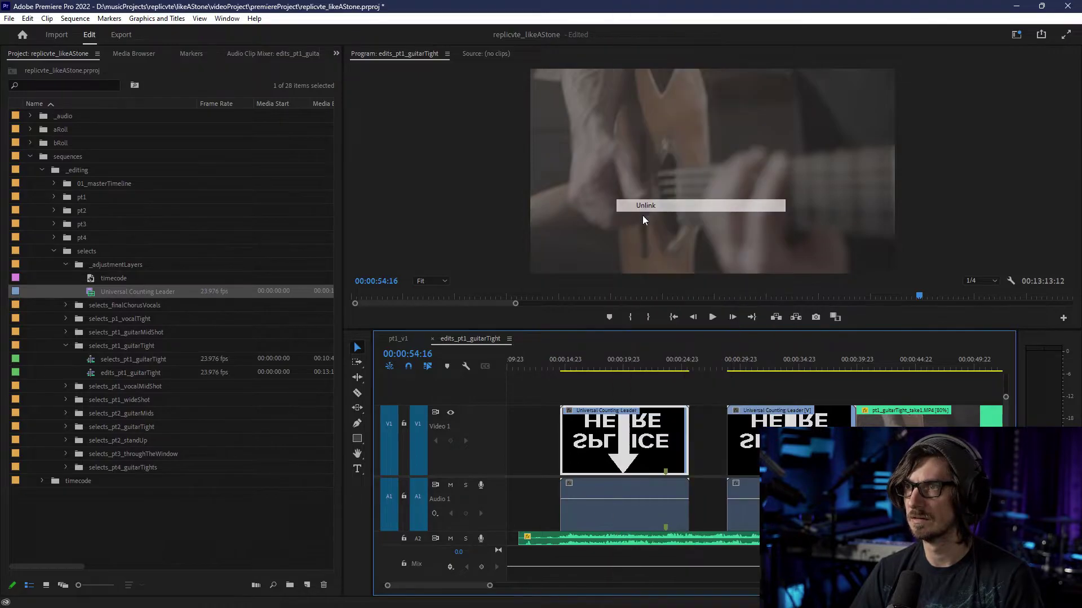
# - Move the copied leader's audio along A1 until it spans the cut between the first and second guitarTight clips
pyautogui.moveTo(618, 523); pyautogui.dragTo(958, 516)
pyautogui.scroll(-3, 958, 515)
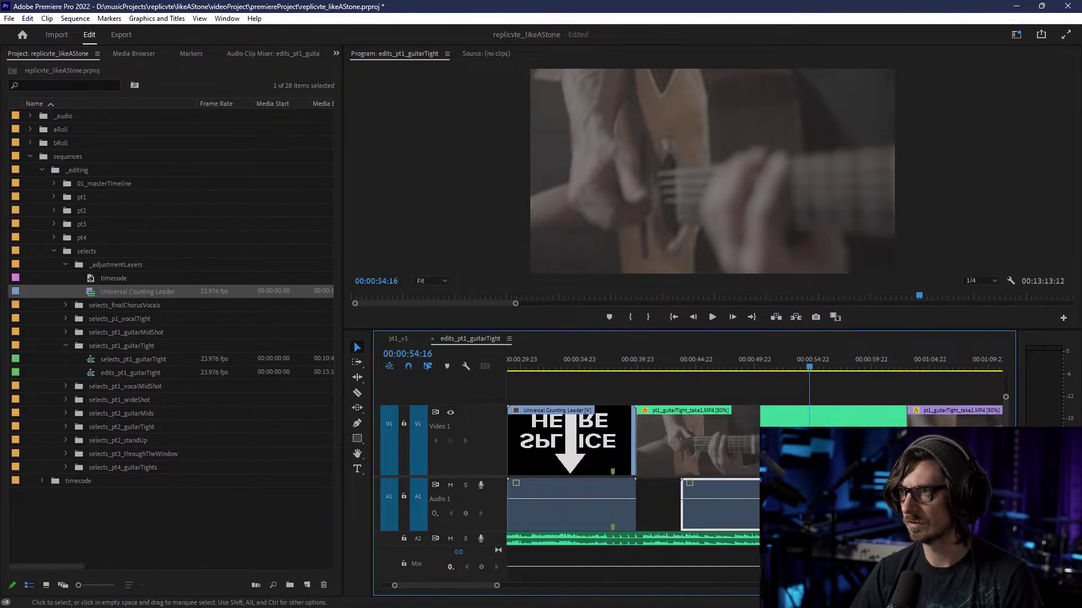
pyautogui.scroll(-2, 755, 445)
pyautogui.click(772, 373)
pyautogui.press('space')
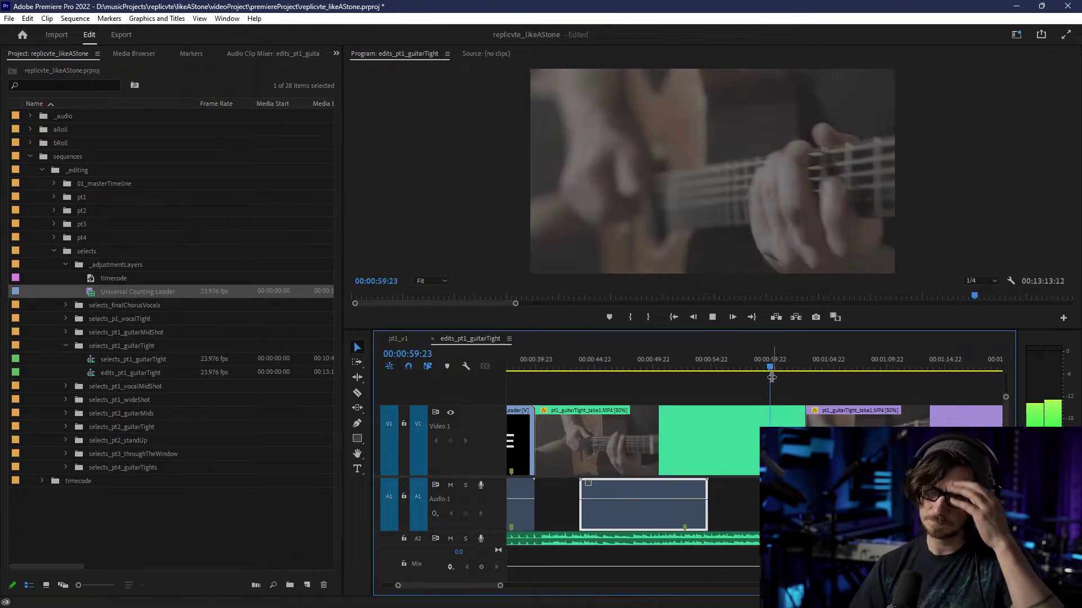
pyautogui.scroll(-1, 674, 513)
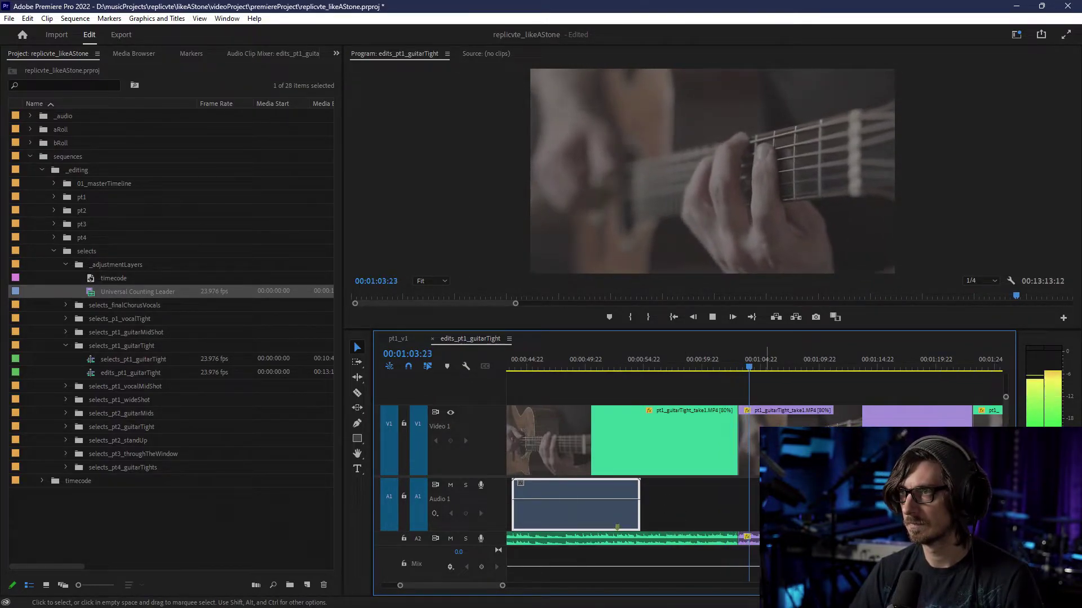
pyautogui.press('space')
pyautogui.moveTo(639, 505); pyautogui.dragTo(708, 505)
# - Play the passage just after the cut into the second pt1_guitarTight_take1 clip to check the audio there
pyautogui.press('=')
pyautogui.press('=')
pyautogui.press('=')
pyautogui.moveTo(697, 365); pyautogui.dragTo(643, 355)
pyautogui.press('space')
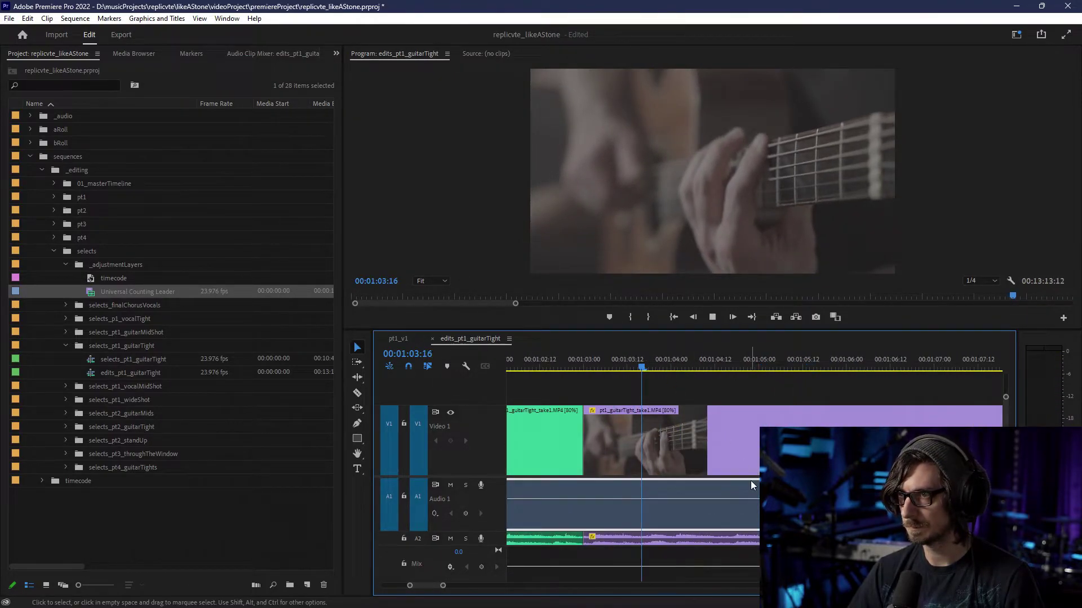
pyautogui.press('space')
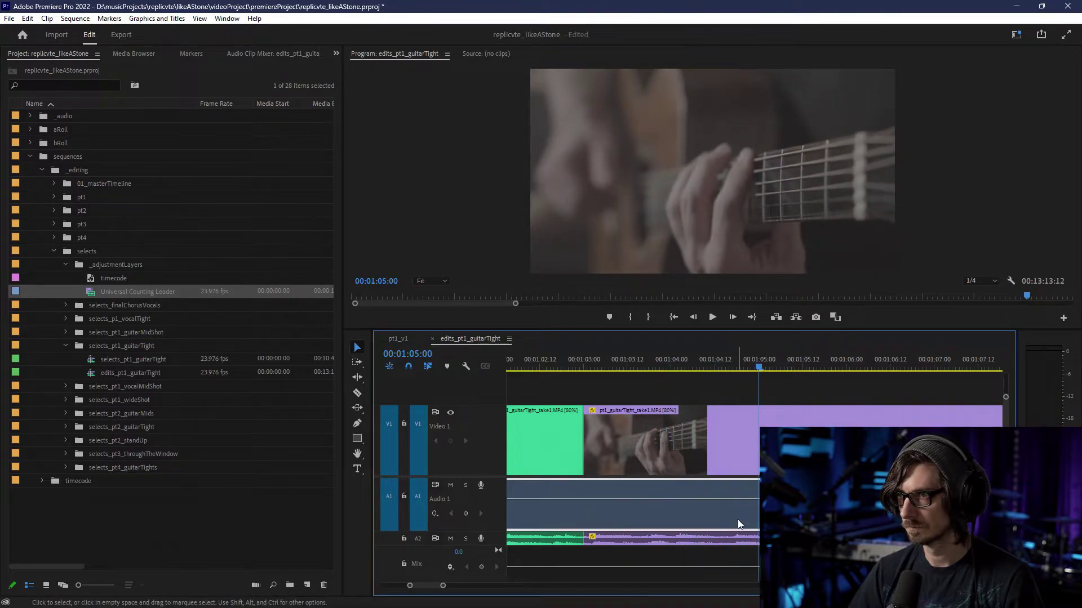
# - Delete the duplicated Universal Counting Leader's video that sits before the original leader in edits_pt1_guitarTight
pyautogui.press('=')
pyautogui.press('=')
pyautogui.press('=')
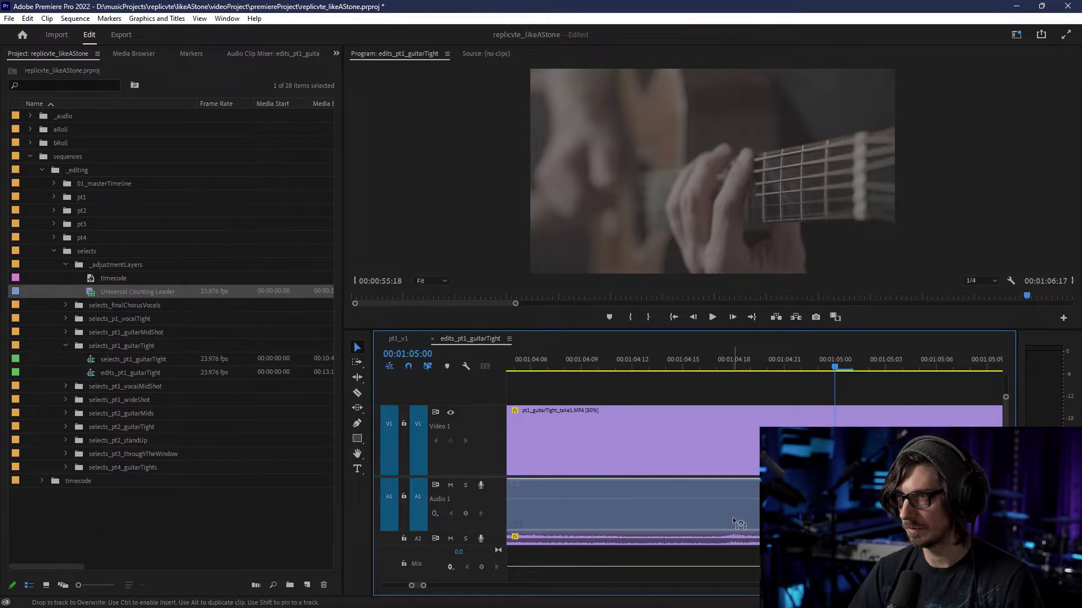
pyautogui.press('-')
pyautogui.press('-')
pyautogui.press('-')
pyautogui.press('-')
pyautogui.press('-')
pyautogui.press('-')
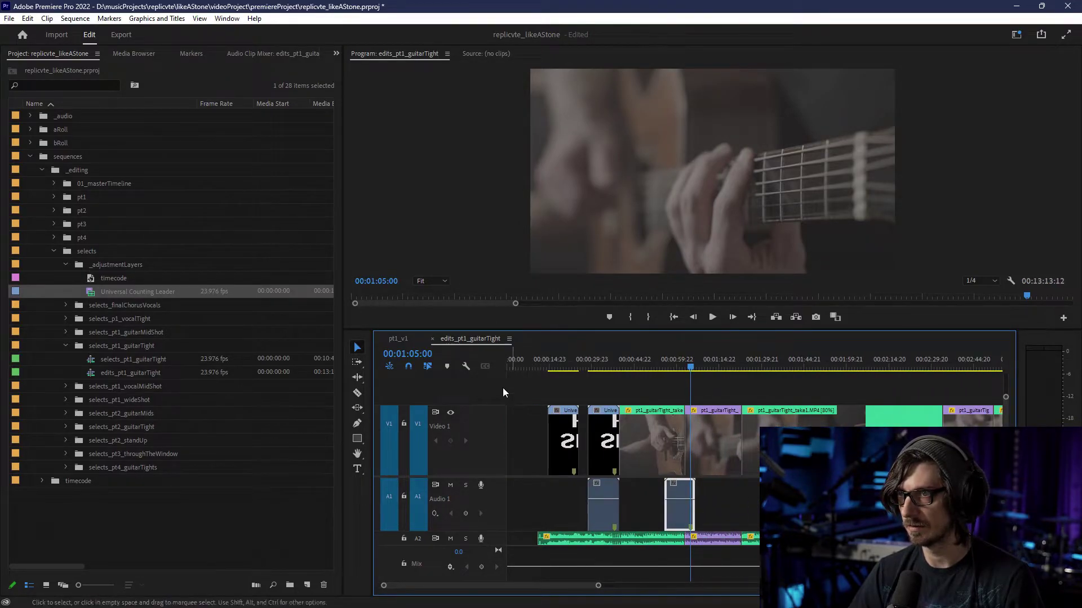
pyautogui.click(559, 441)
pyautogui.press('Delete')
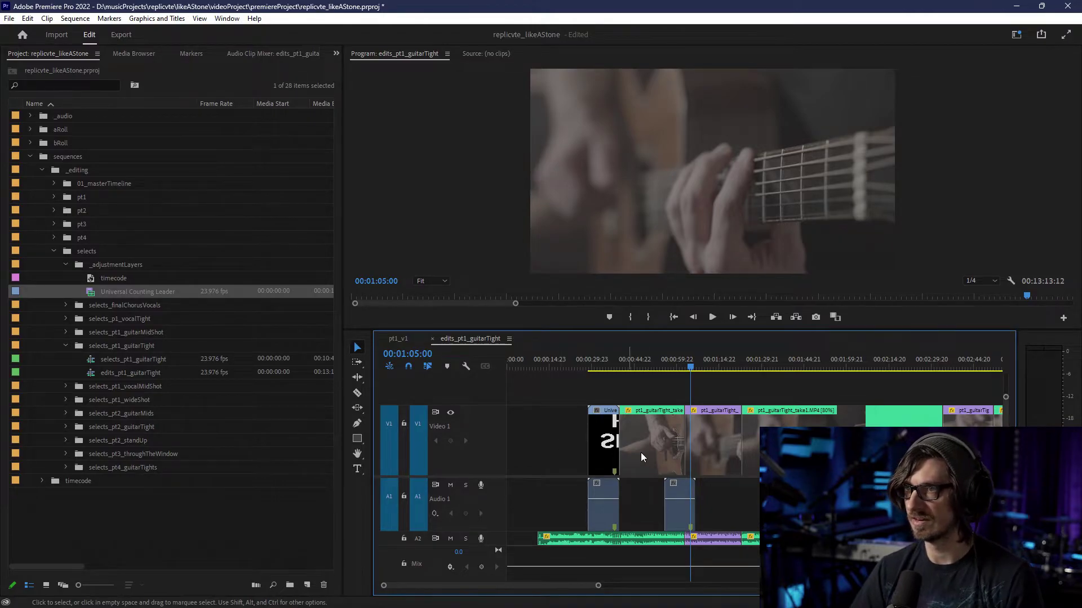
# - Copy the counting leader and first block of guitarTight clips onto V8 of pt1_v1, aligning their leader with the stacked leaders
pyautogui.press('-')
pyautogui.moveTo(535, 427); pyautogui.dragTo(817, 504)
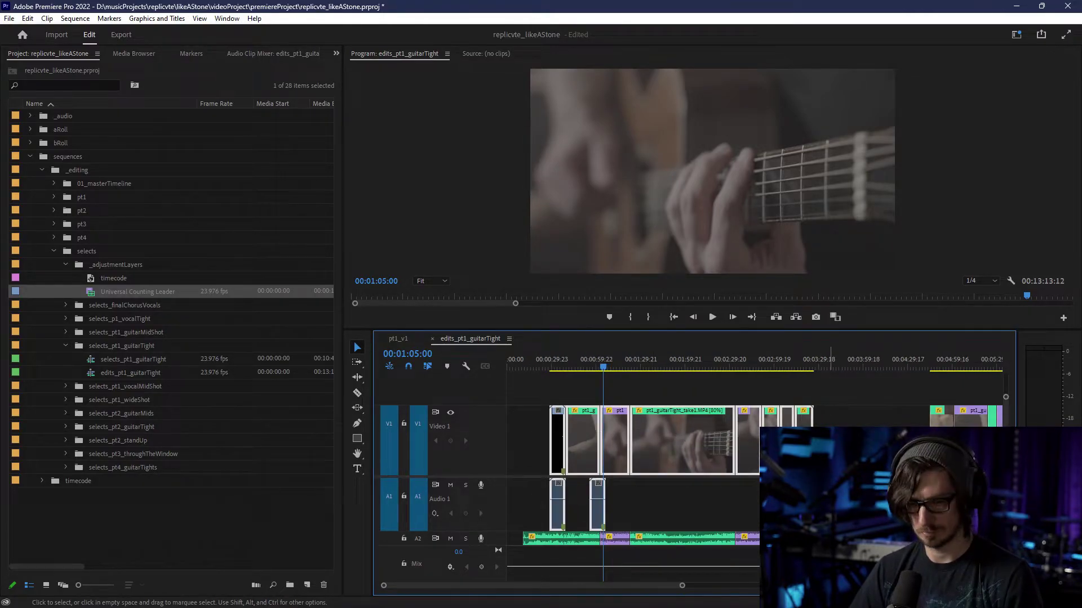
pyautogui.click(401, 339)
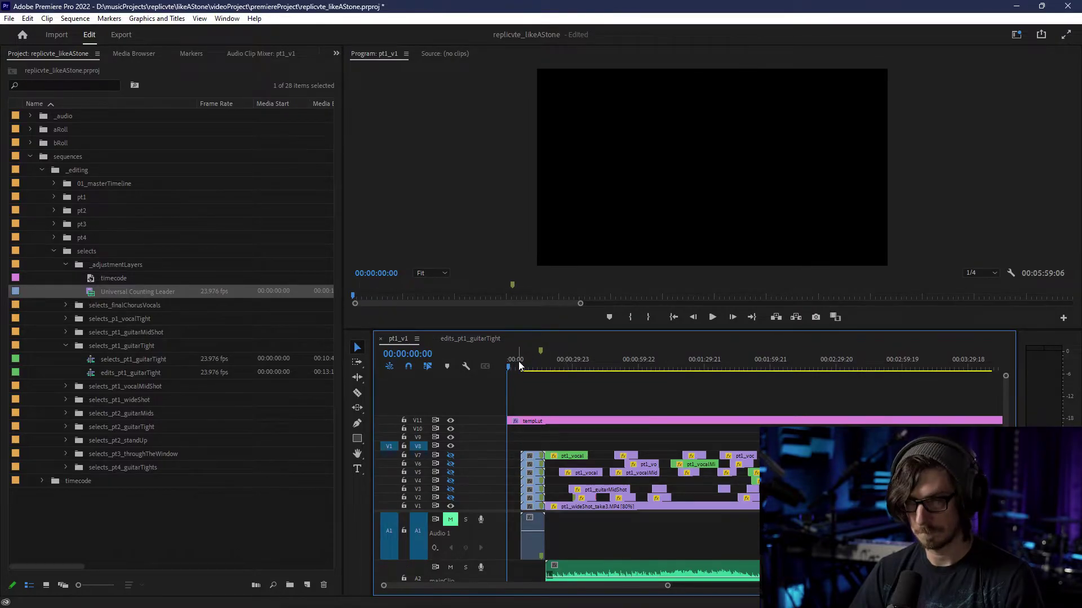
pyautogui.hotkey('ctrl', 'v')
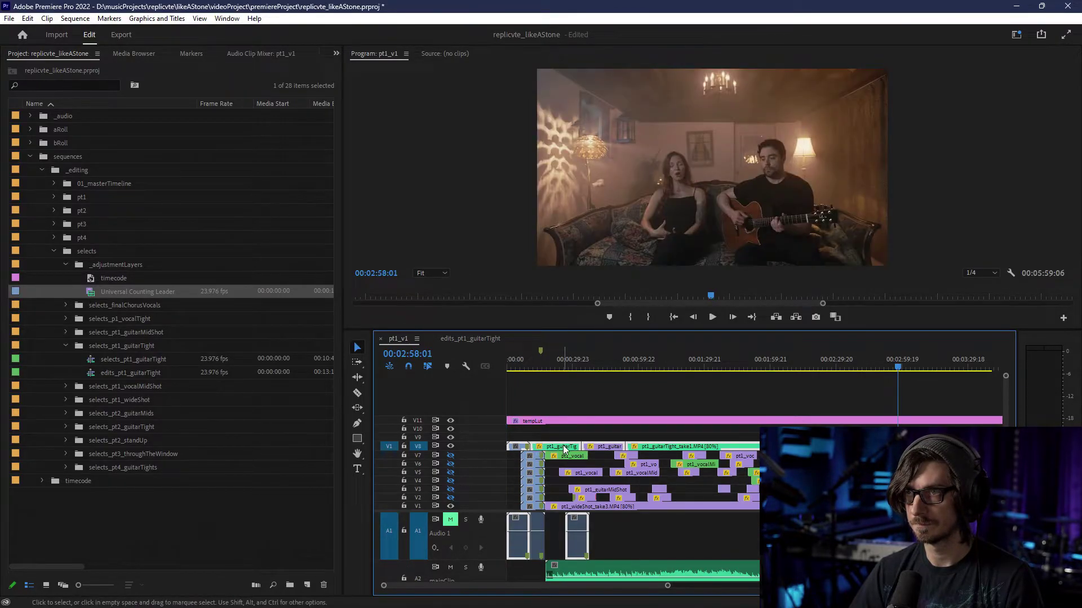
pyautogui.moveTo(563, 449)
pyautogui.mouseDown()
pyautogui.moveTo(585, 449)
pyautogui.moveTo(576, 449)
pyautogui.mouseUp()
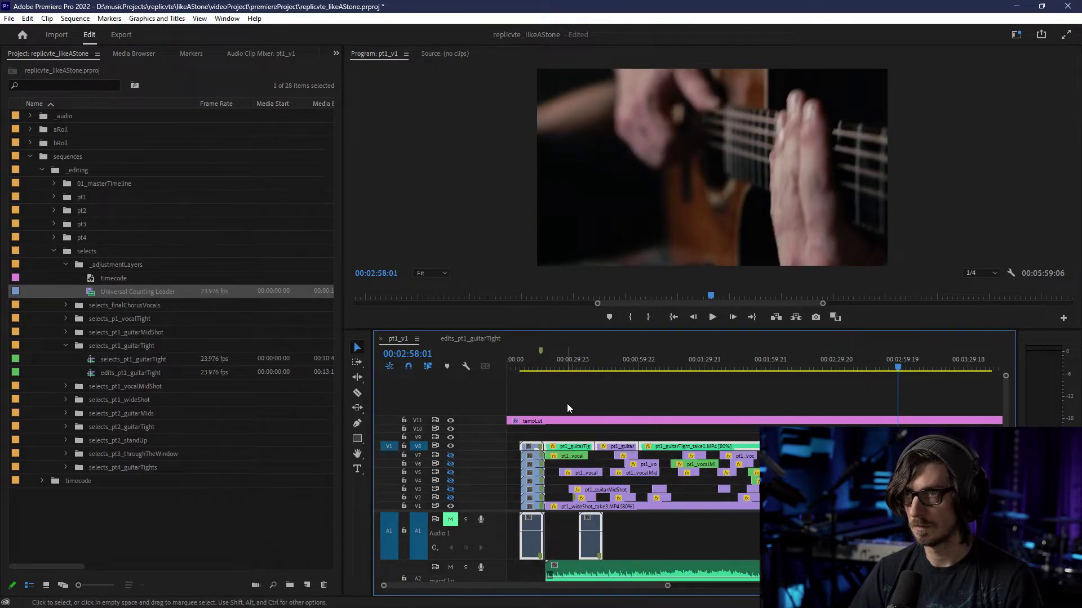
pyautogui.moveTo(565, 449); pyautogui.dragTo(568, 449)
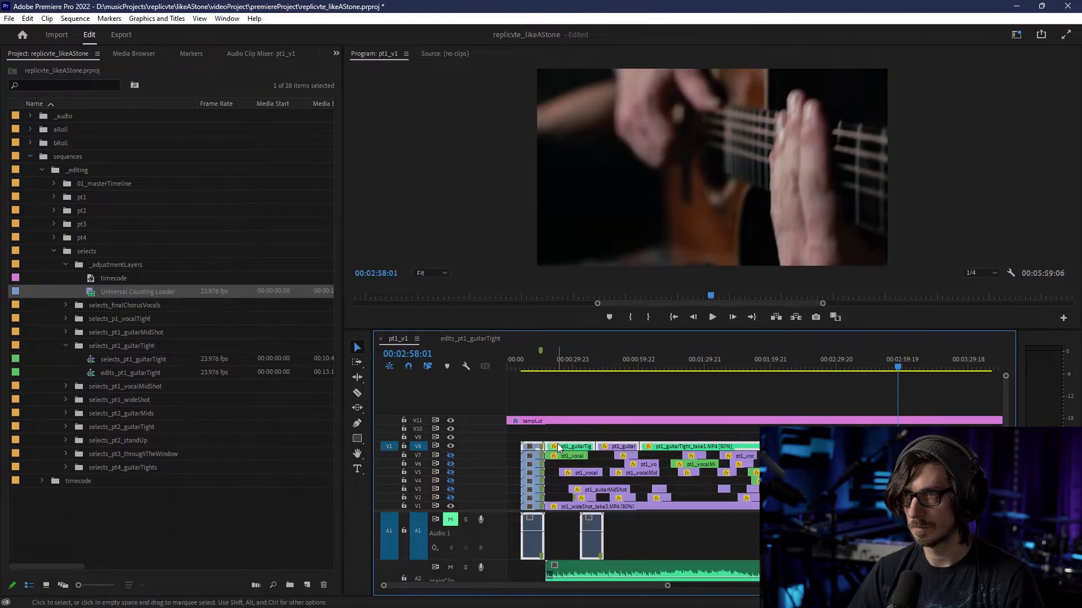
# - Play pt1_v1 from about 00:00:29 across the cut from the first to the second guitarTight clip to check sync
pyautogui.click(572, 366)
pyautogui.press('space')
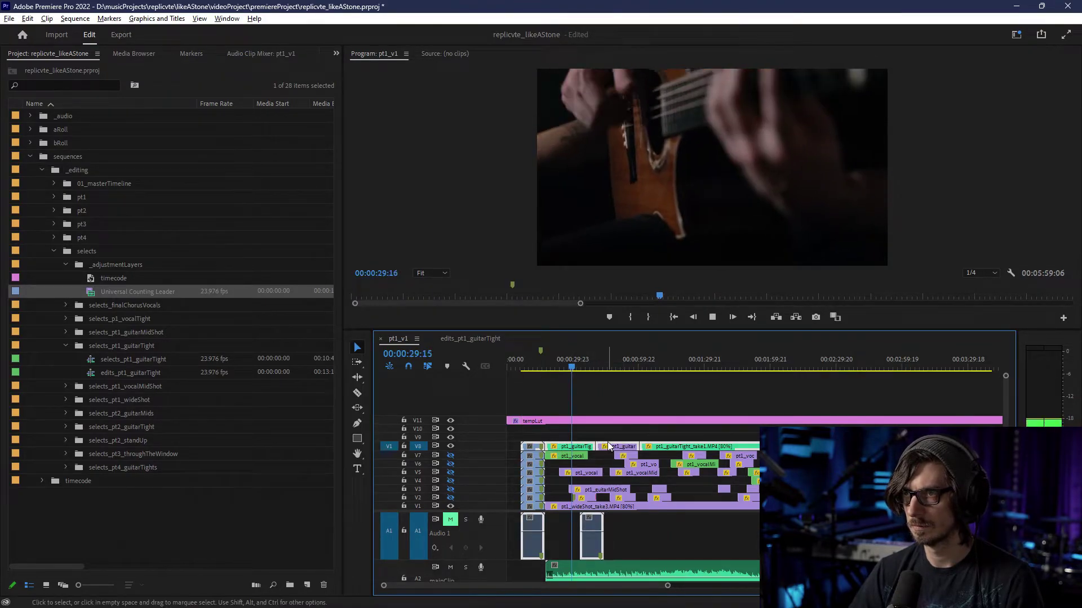
pyautogui.press('=')
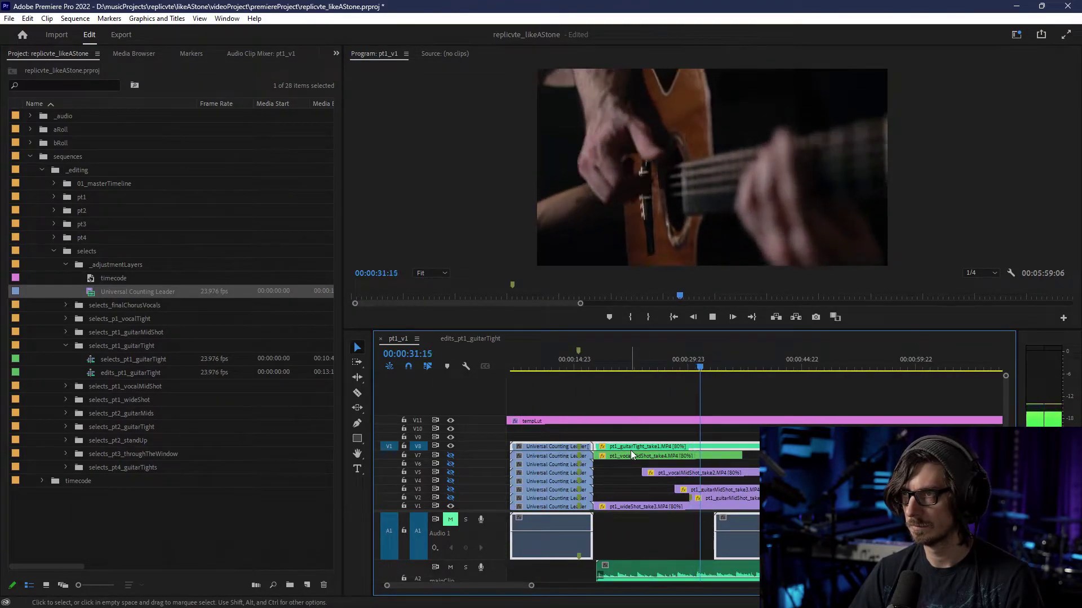
pyautogui.scroll(2, 760, 490)
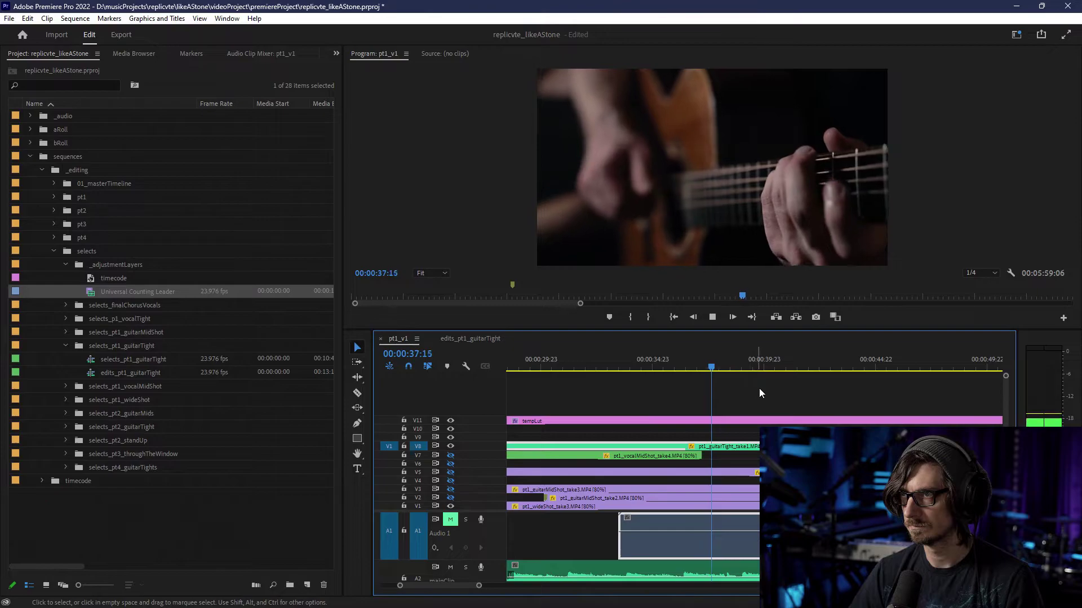
pyautogui.press('space')
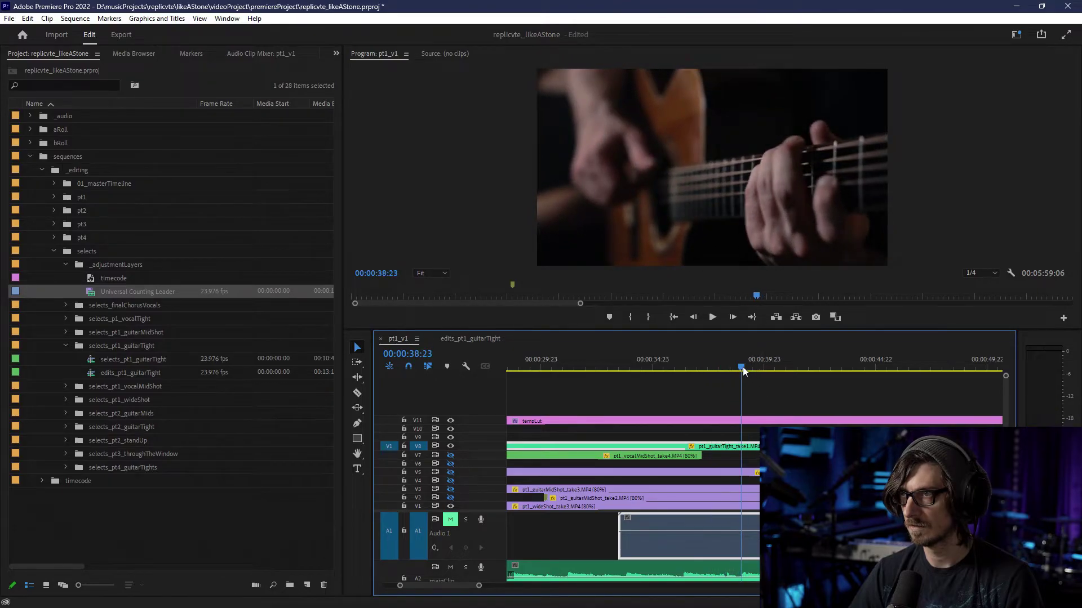
# - Play the second guitarTight clip in pt1_v1 from about 00:00:39 to check picture against the music
pyautogui.press('=')
pyautogui.press('=')
pyautogui.moveTo(722, 549); pyautogui.dragTo(665, 550)
pyautogui.press('space')
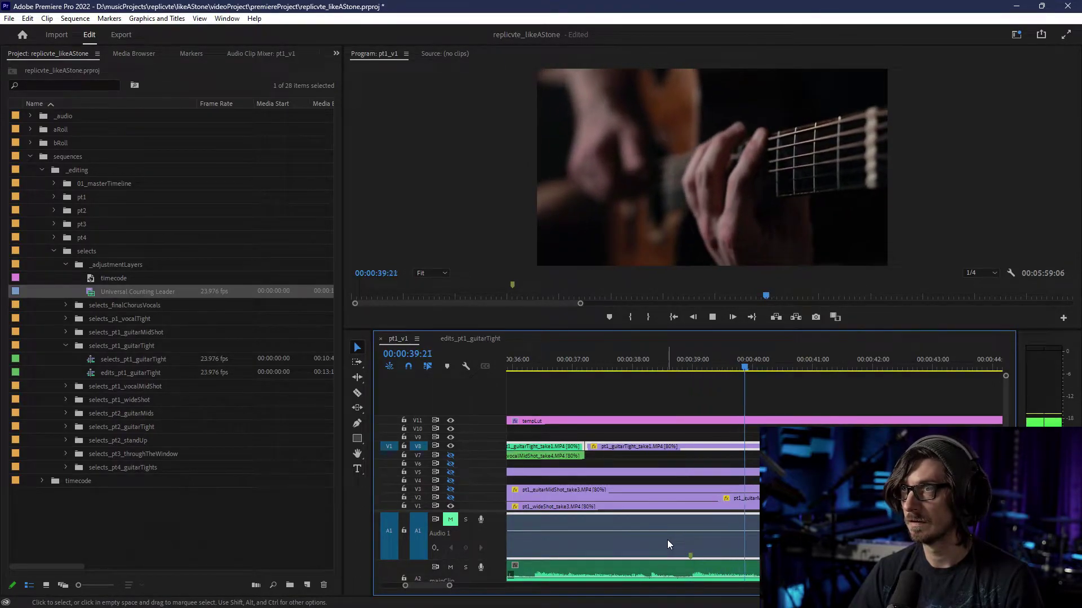
pyautogui.scroll(-5, 637, 475)
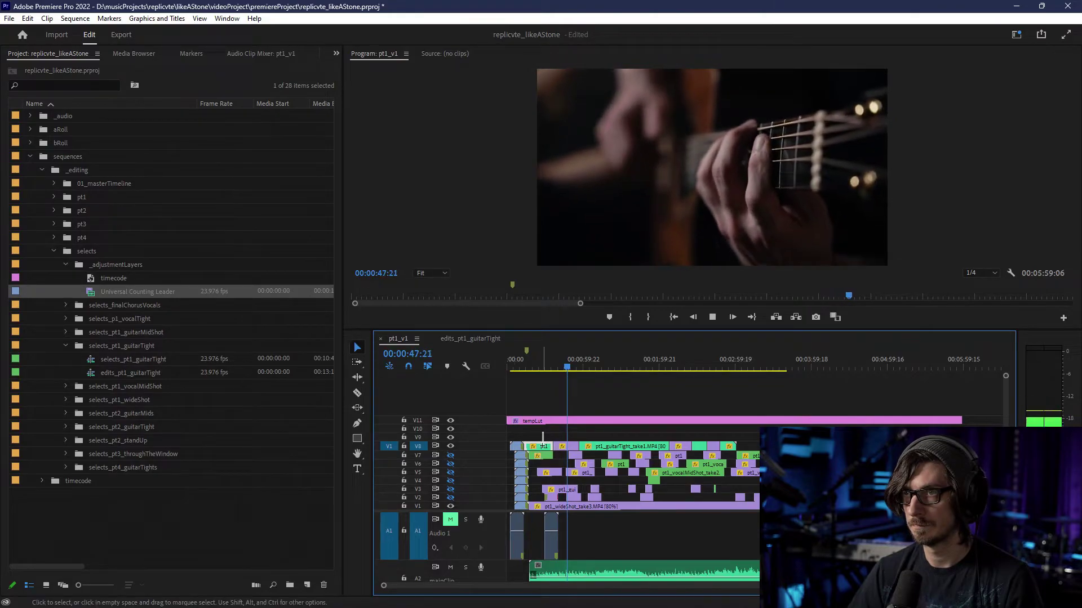
pyautogui.press('space')
# - Remove the first and third guitarTight clips from V8 and the copied leader's audio from A1 in pt1_v1
pyautogui.scroll(2, 553, 475)
pyautogui.scroll(3, 561, 483)
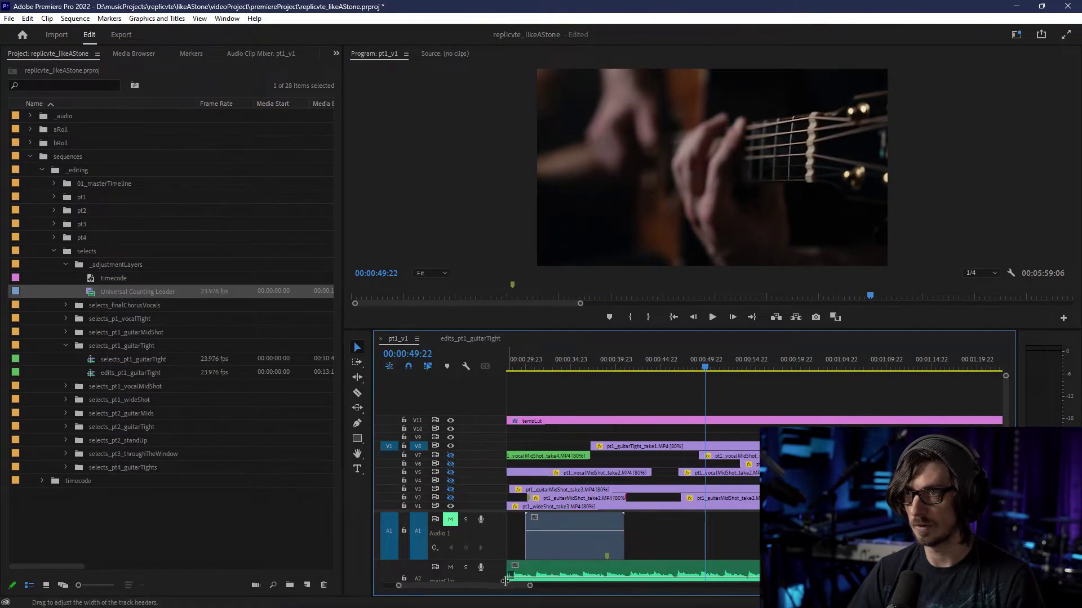
pyautogui.moveTo(506, 586); pyautogui.dragTo(442, 586)
pyautogui.moveTo(560, 448); pyautogui.dragTo(593, 463)
pyautogui.scroll(-2, 652, 478)
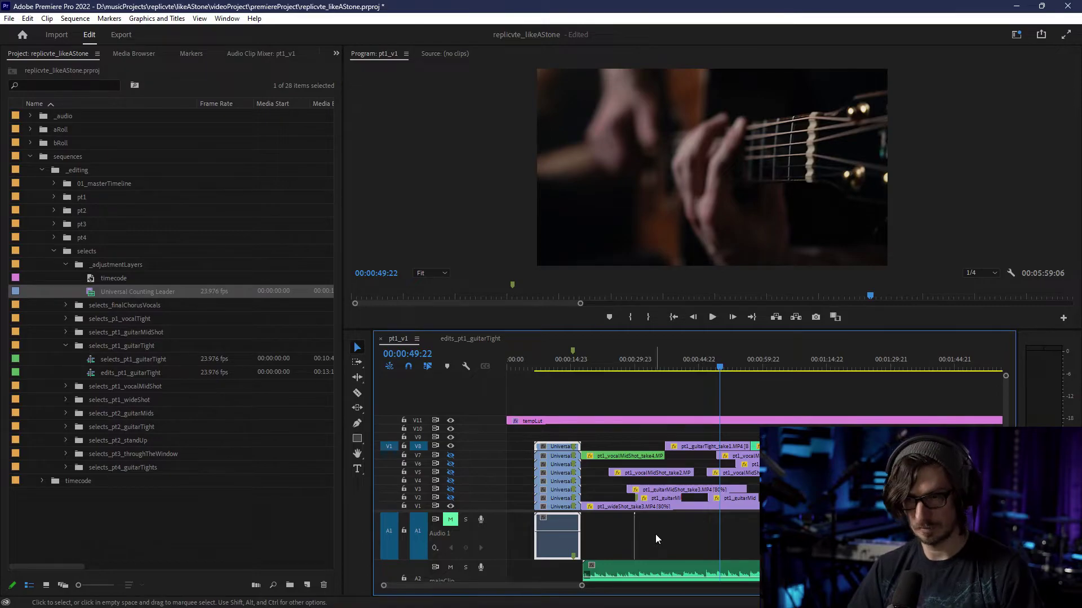
pyautogui.click(650, 532)
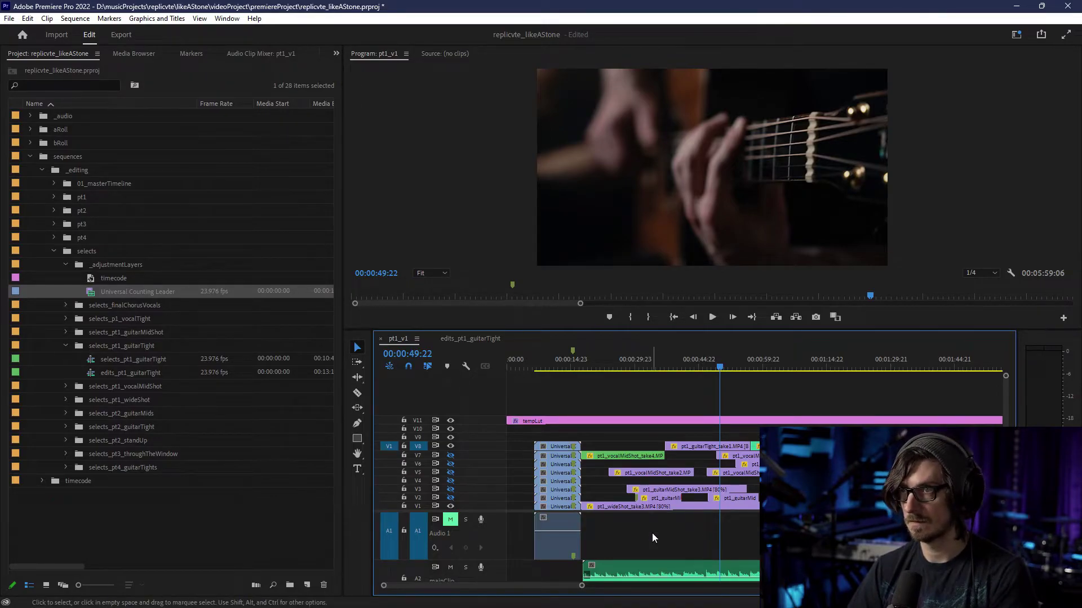
pyautogui.press('Delete')
pyautogui.scroll(-2, 642, 509)
pyautogui.click(690, 446)
pyautogui.press('Delete')
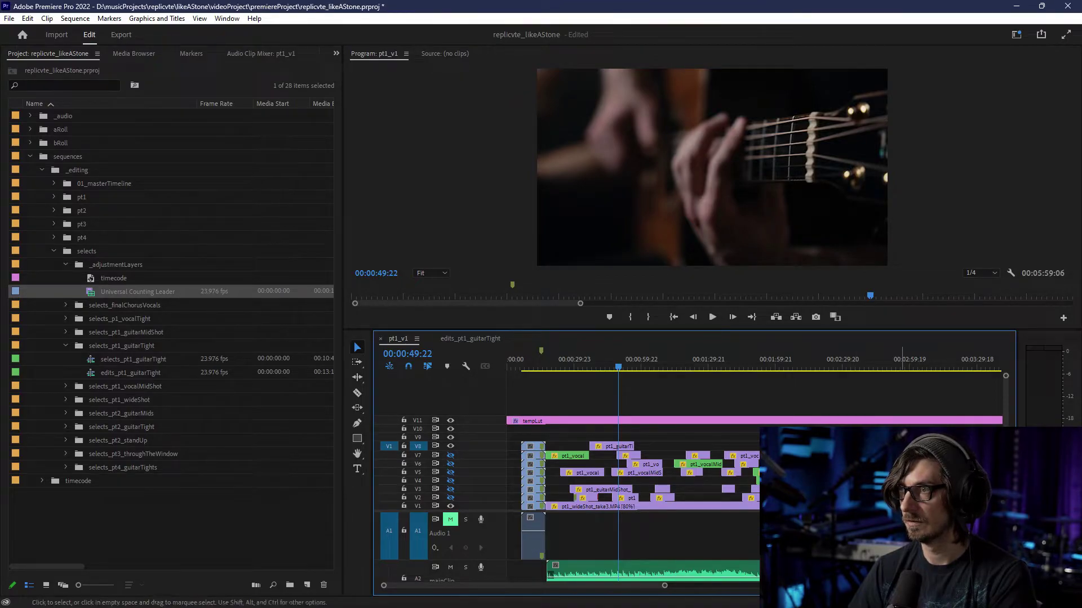
# - Play pt1_v1 from about 00:02:07 to check the sync of the guitarTight footage there
pyautogui.moveTo(805, 361); pyautogui.dragTo(793, 369)
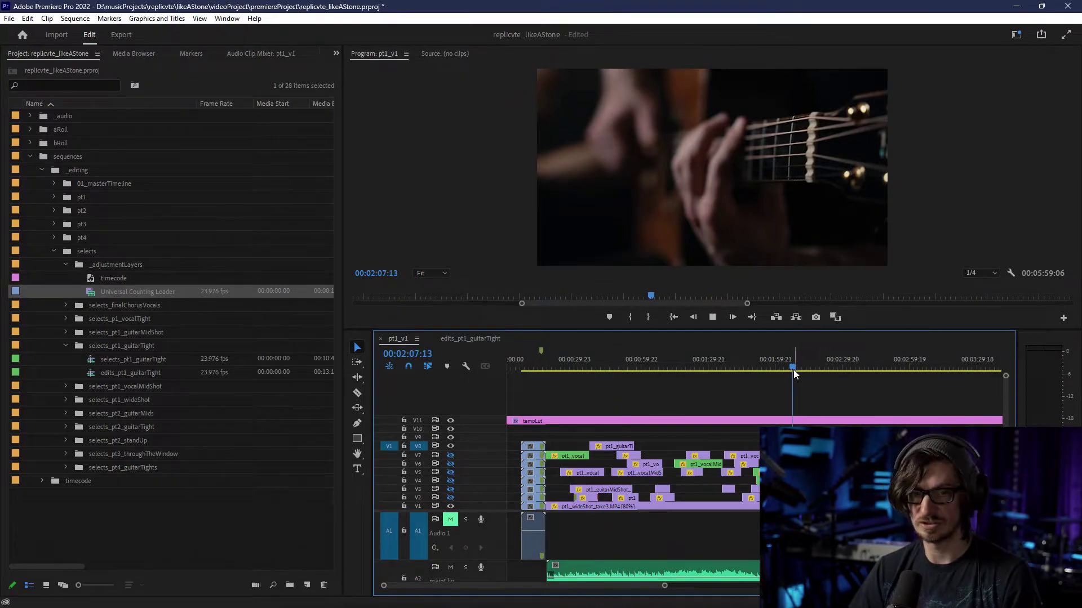
pyautogui.press('space')
pyautogui.scroll(5, 795, 451)
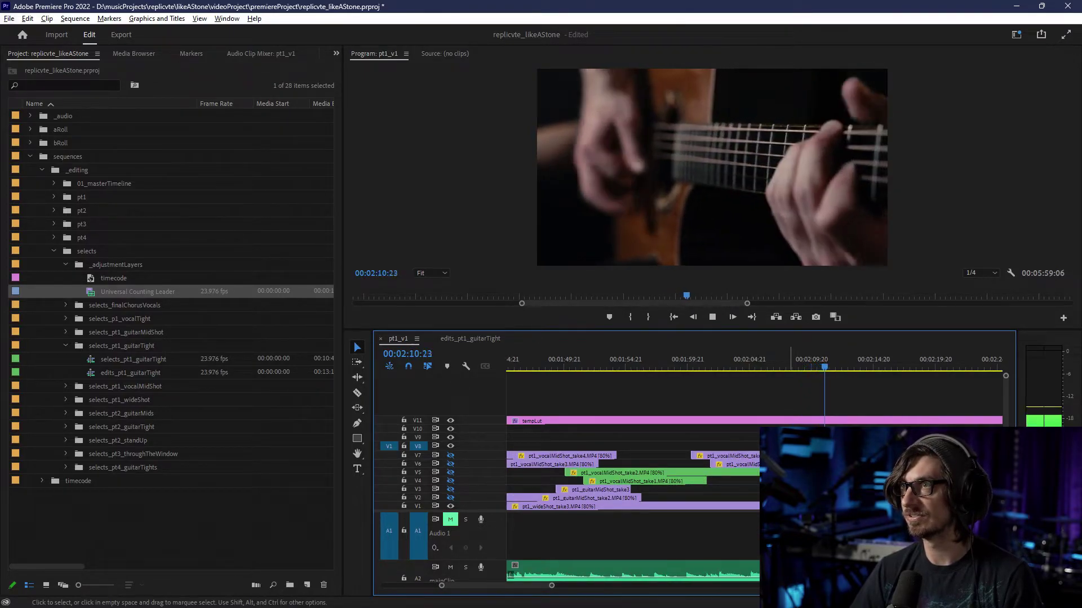
pyautogui.press('-')
pyautogui.press('-')
pyautogui.press('-')
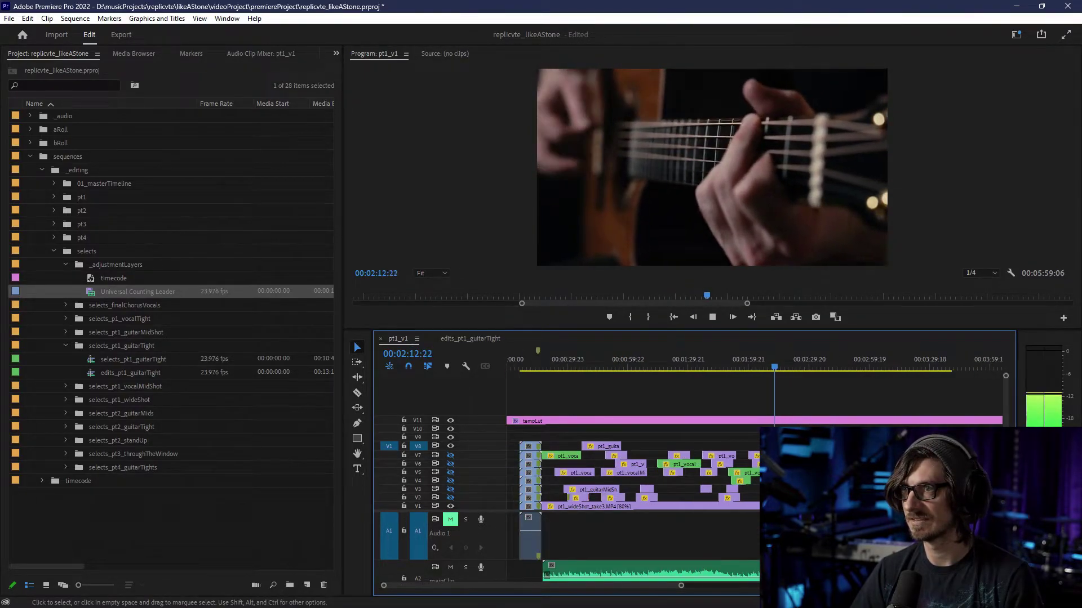
pyautogui.press('space')
# - Undo the deletions of the guitarTight clips and the copied leader's audio in pt1_v1
pyautogui.hotkey('ctrl', 'z')
pyautogui.hotkey('ctrl', 'z')
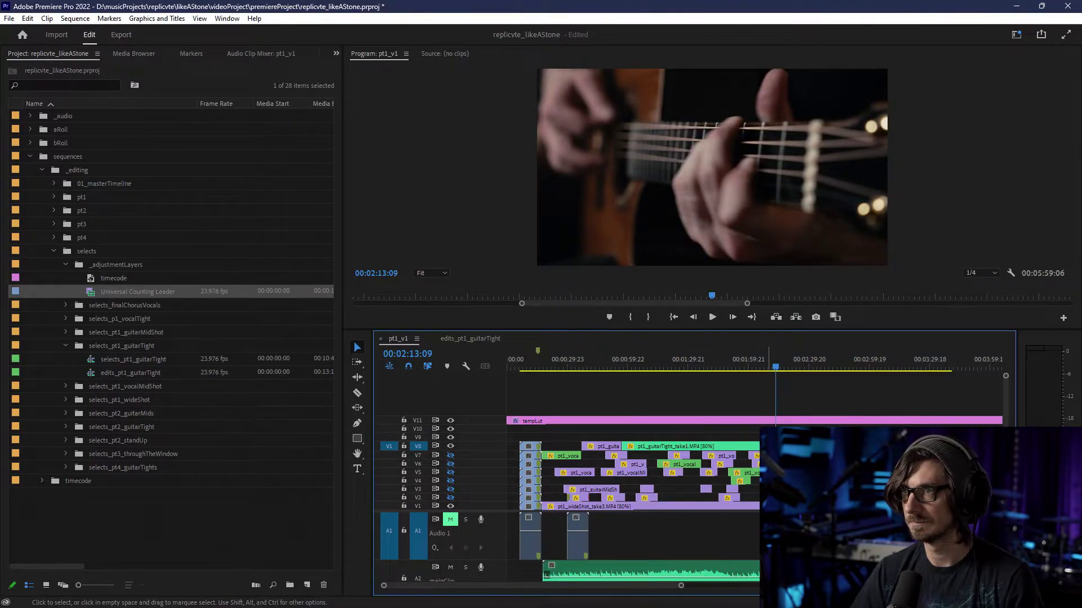
pyautogui.moveTo(601, 366); pyautogui.dragTo(571, 365)
pyautogui.hotkey('ctrl', 'z')
pyautogui.hotkey('ctrl', 'z')
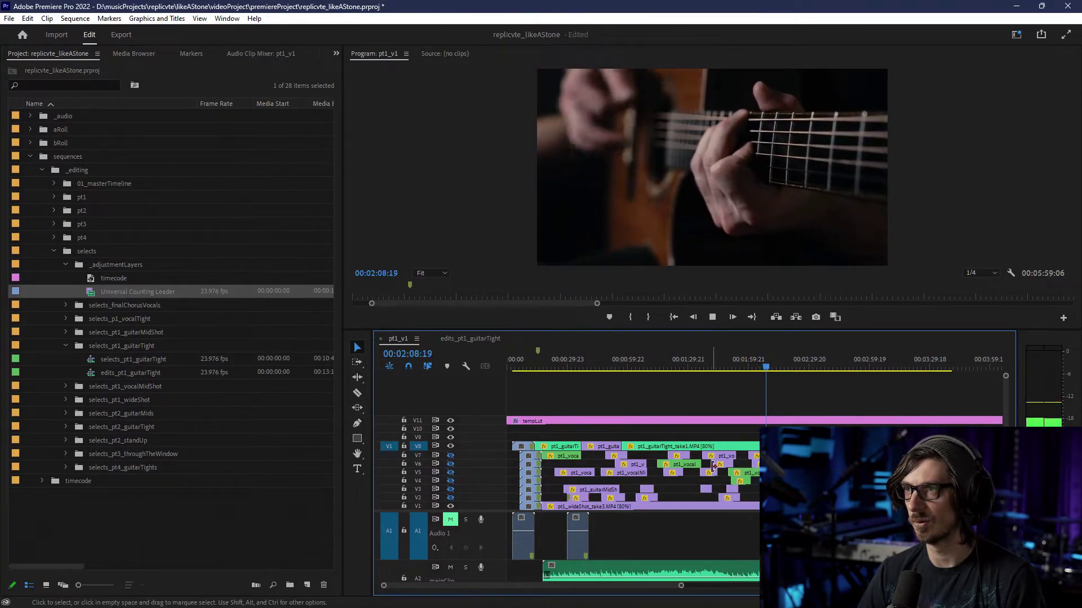
# - Play the third guitarTight clip in edits_pt1_guitarTight at several points between about 00:02:09 and 00:02:24 to check its sync
pyautogui.press('space')
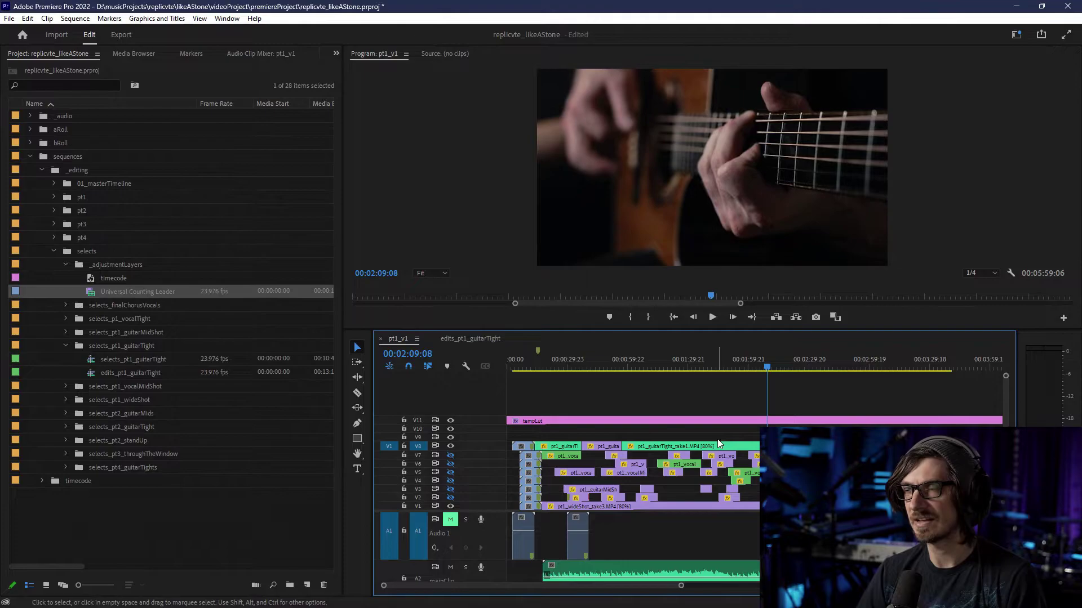
pyautogui.click(471, 338)
pyautogui.moveTo(671, 372); pyautogui.dragTo(732, 370)
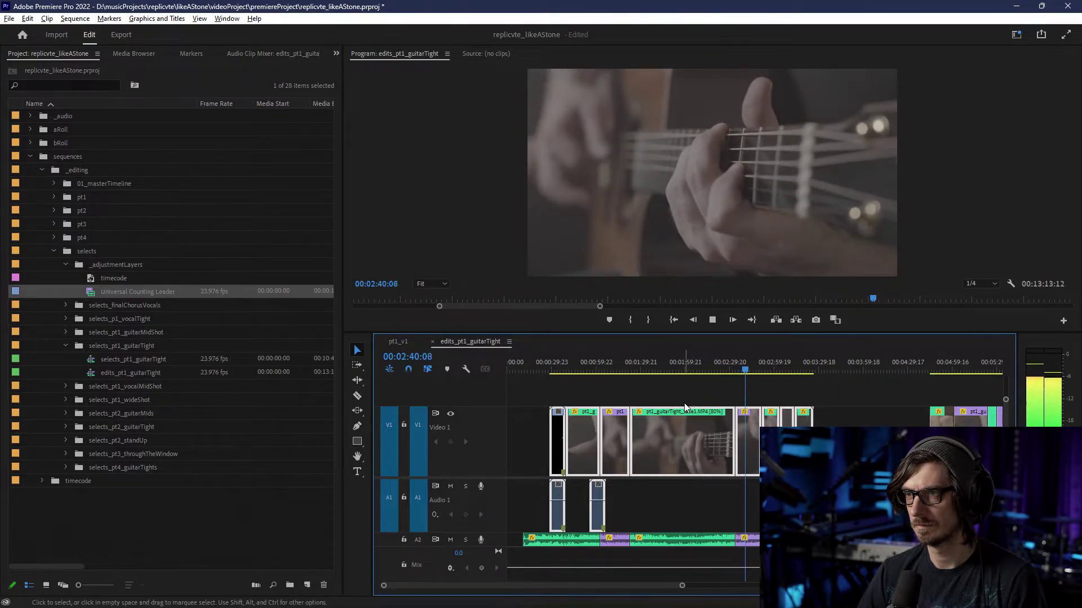
pyautogui.scroll(2, 683, 403)
pyautogui.click(715, 361)
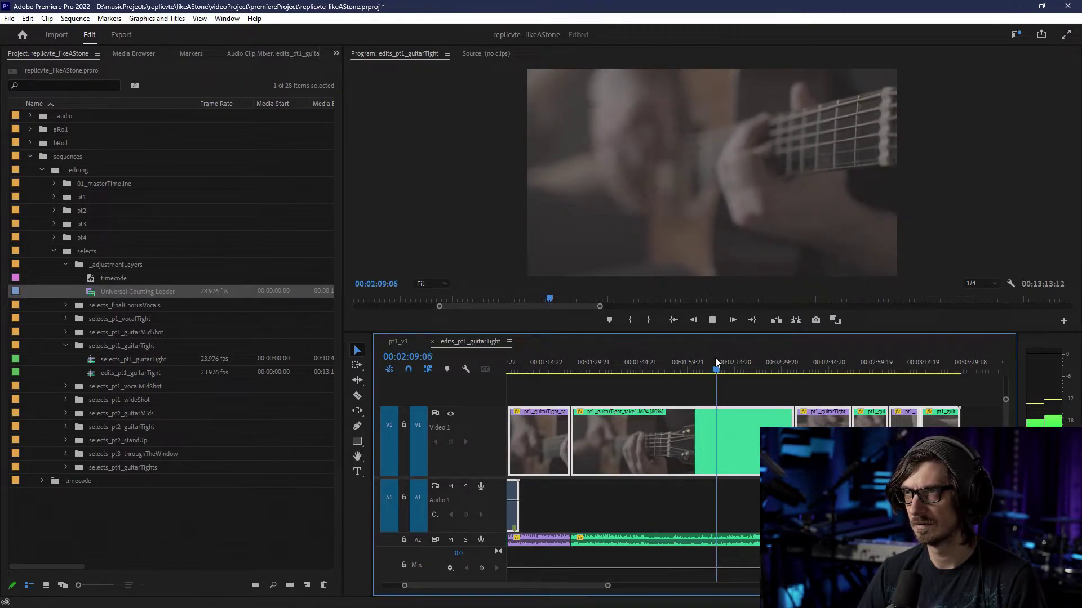
pyautogui.click(762, 368)
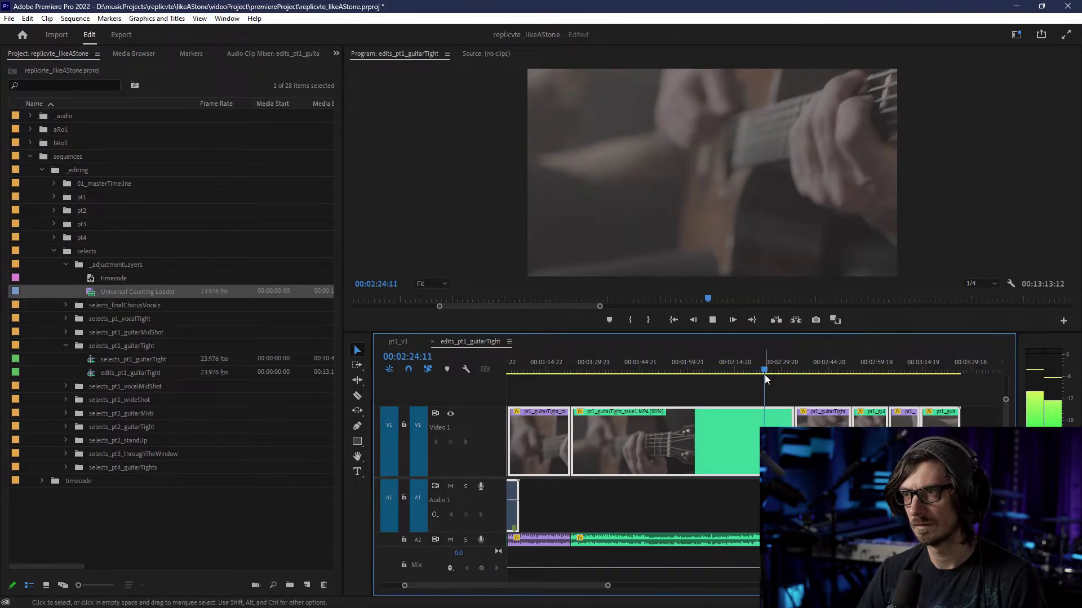
pyautogui.click(764, 366)
pyautogui.click(743, 363)
pyautogui.press('space')
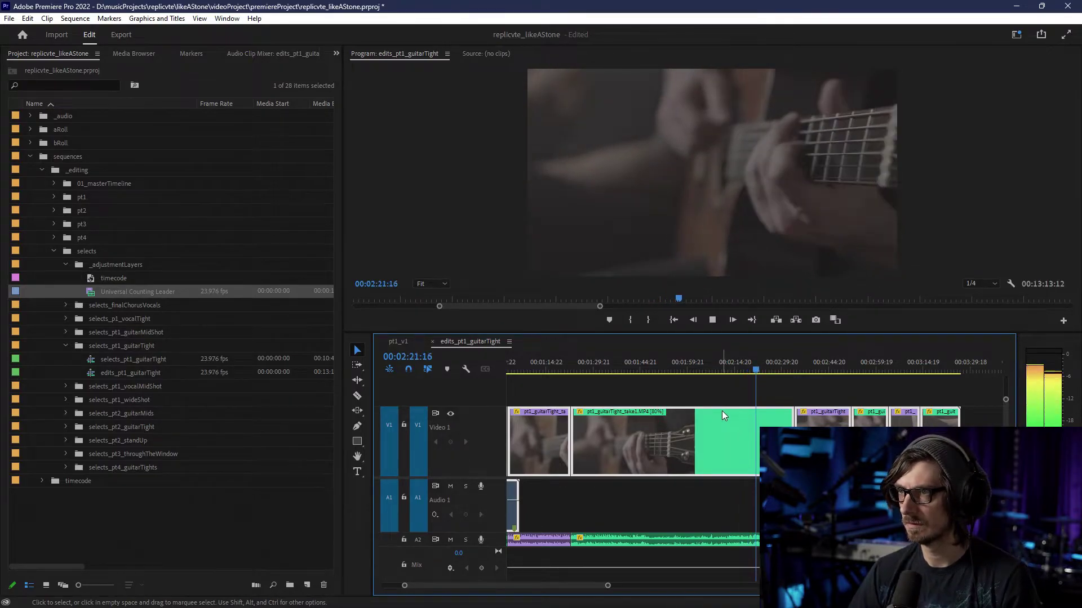
# - Continue playing the end of the third guitarTight clip across the cut into the fourth to examine picture and sound
pyautogui.press('=')
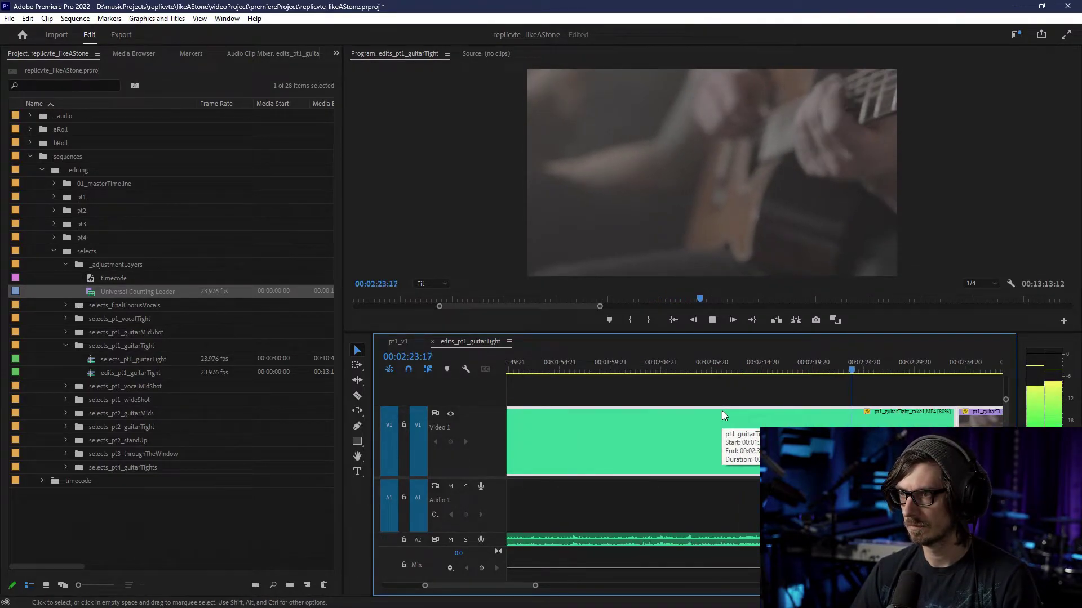
pyautogui.scroll(-2, 722, 411)
pyautogui.scroll(-3, 723, 412)
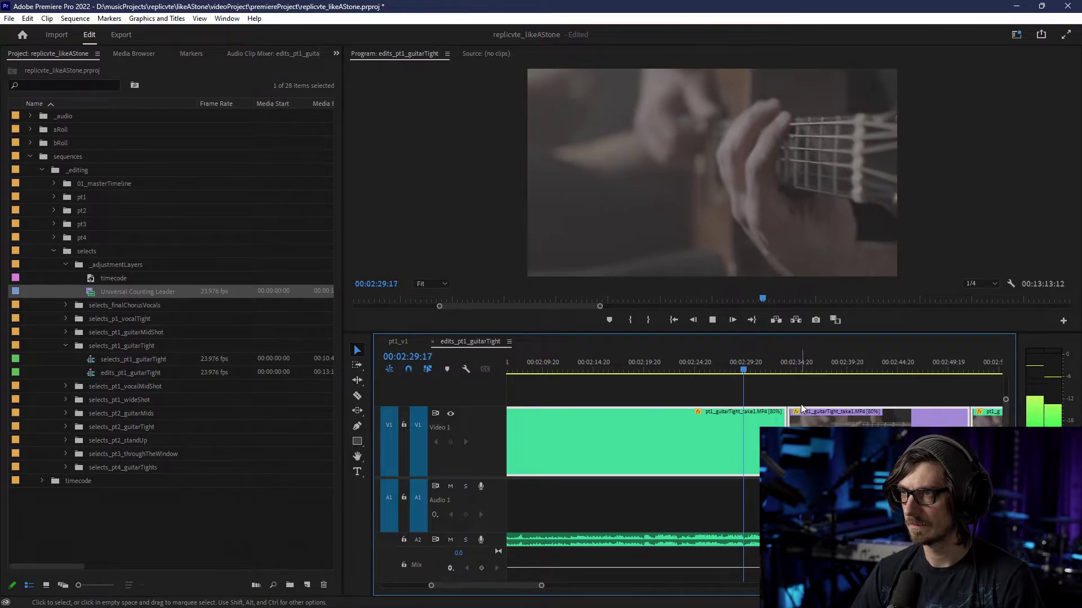
pyautogui.scroll(-5, 797, 412)
pyautogui.scroll(8, 796, 411)
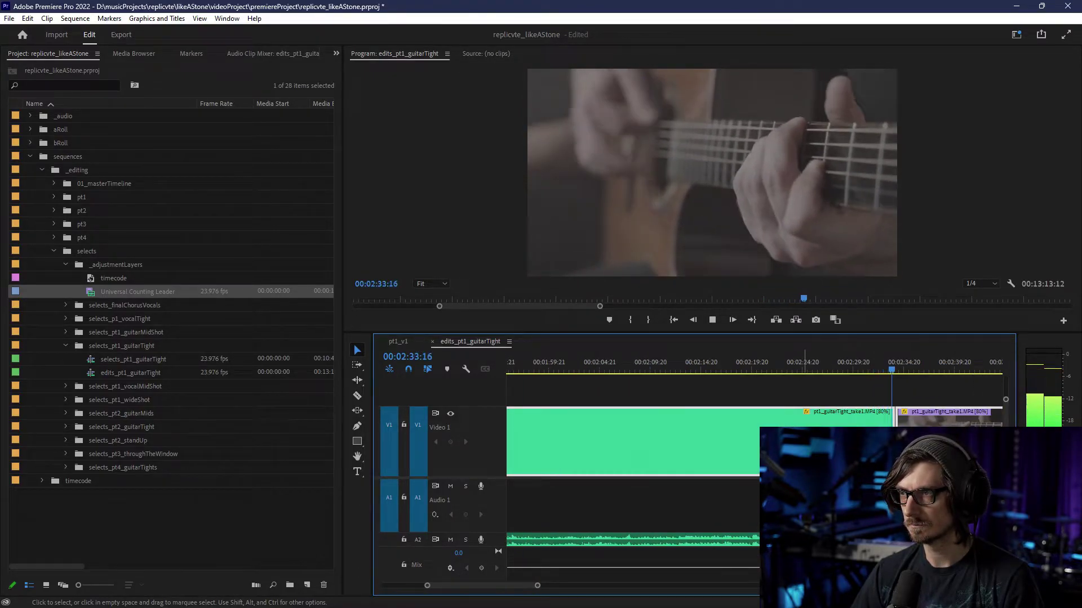
pyautogui.scroll(-5, 809, 411)
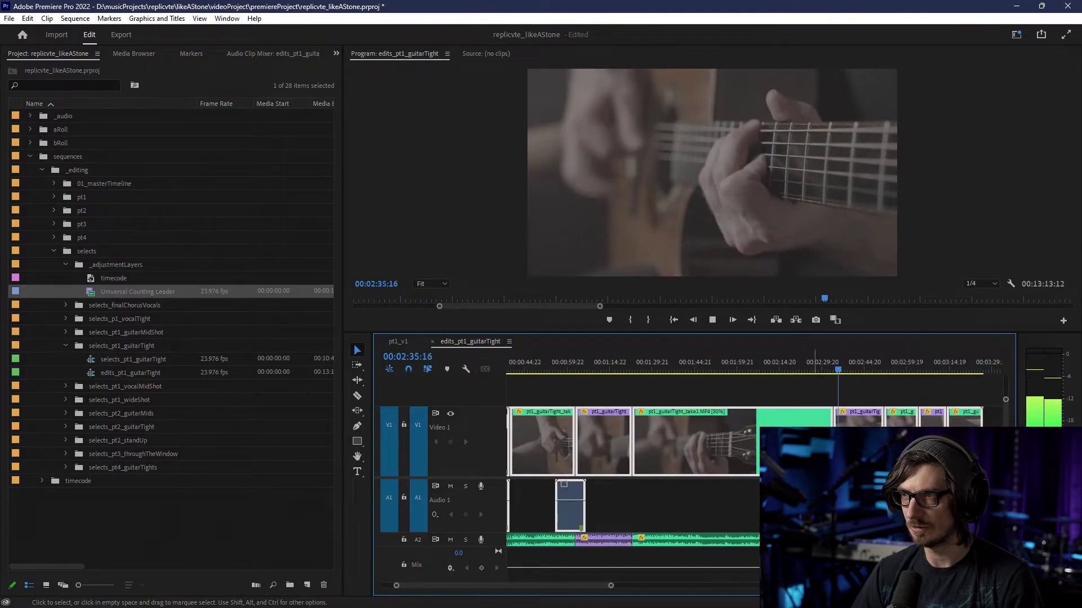
pyautogui.press('space')
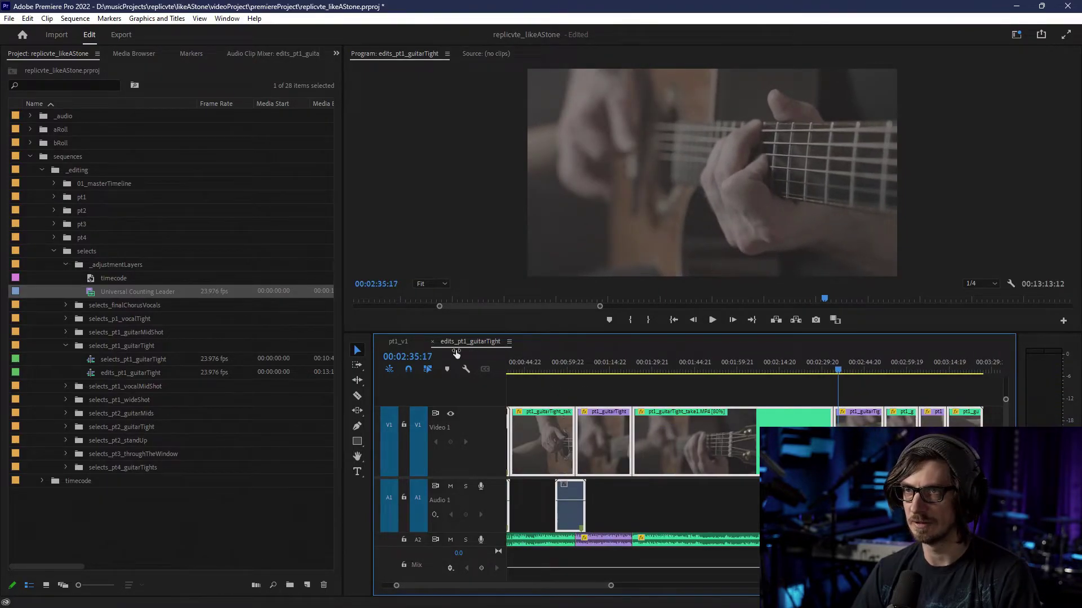
# - Delete the third guitarTight clip from V8 in the pt1_v1 sequence
pyautogui.click(398, 343)
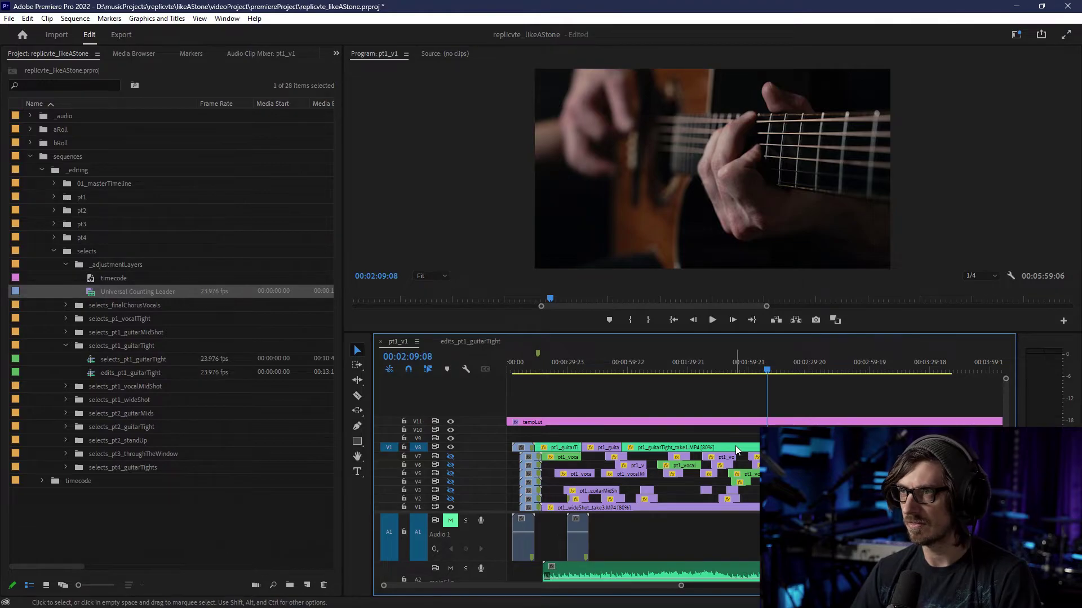
pyautogui.click(710, 448)
pyautogui.press('Delete')
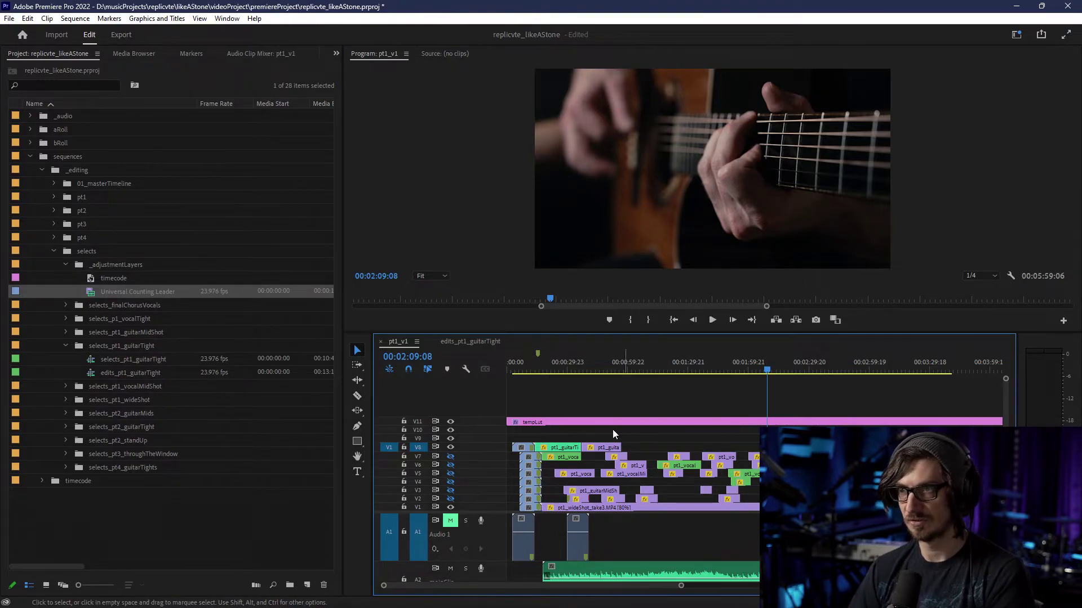
# - Delete the first guitarTight clip from V8 in pt1_v1 and align the V8 counting leader with the leaders on the tracks below
pyautogui.click(566, 449)
pyautogui.press('Delete')
pyautogui.moveTo(521, 448); pyautogui.dragTo(525, 448)
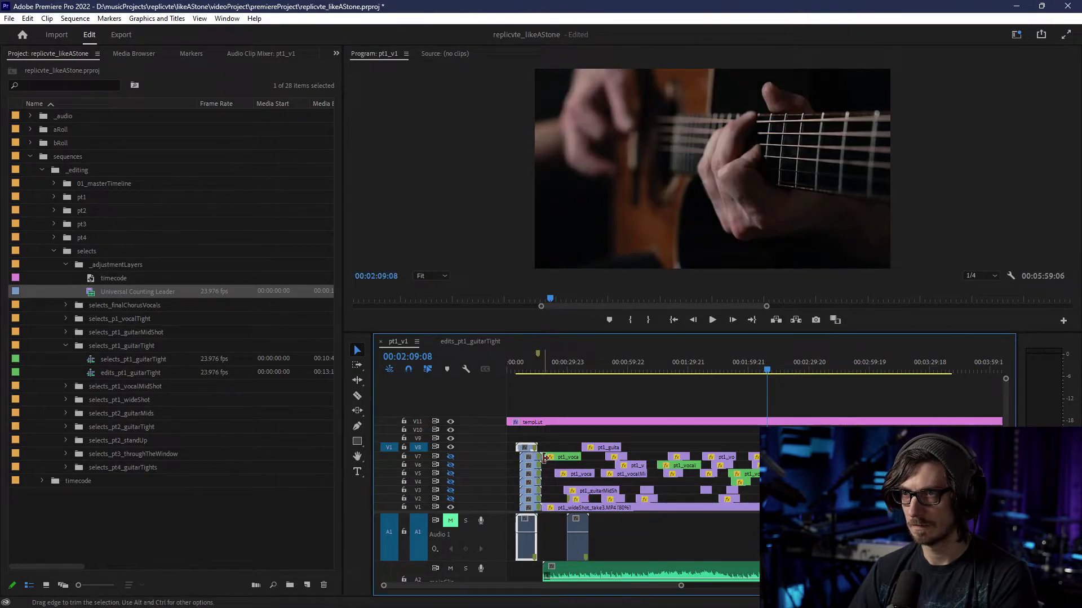
pyautogui.scroll(6, 593, 483)
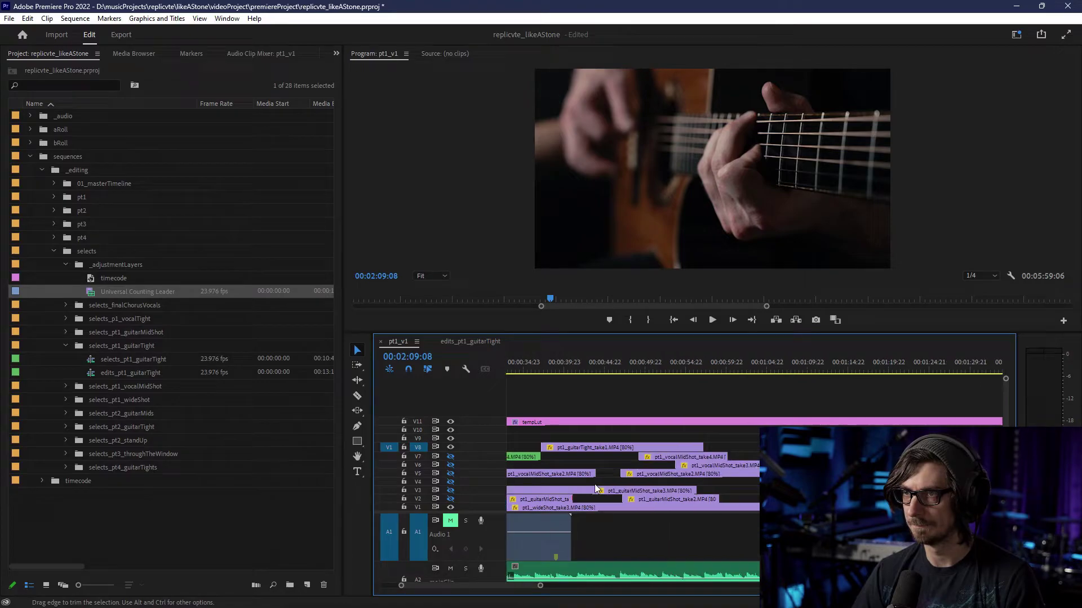
pyautogui.scroll(5, 600, 484)
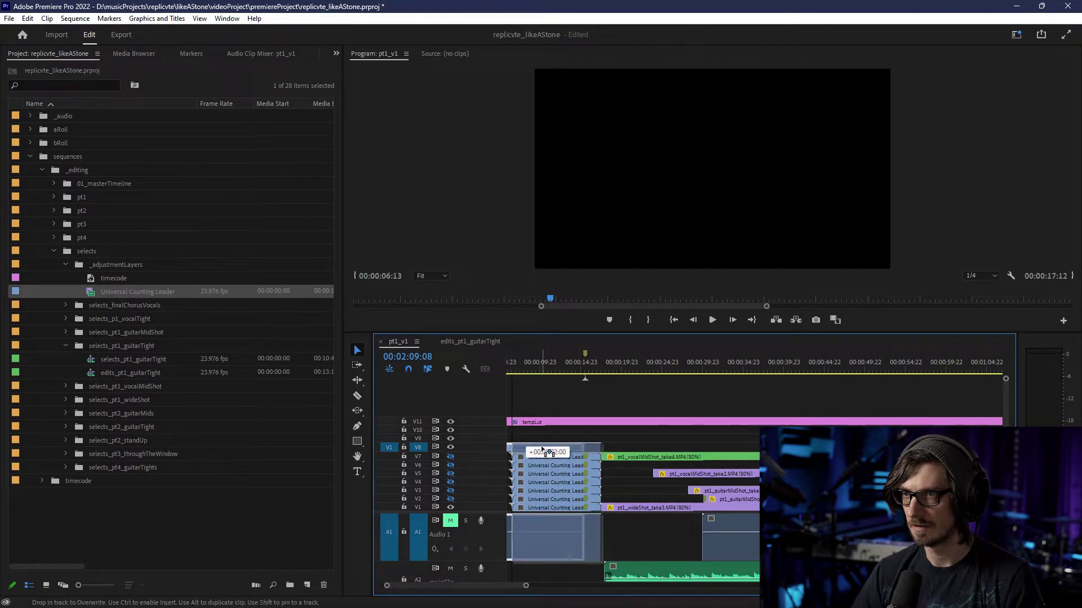
pyautogui.scroll(-20, 631, 483)
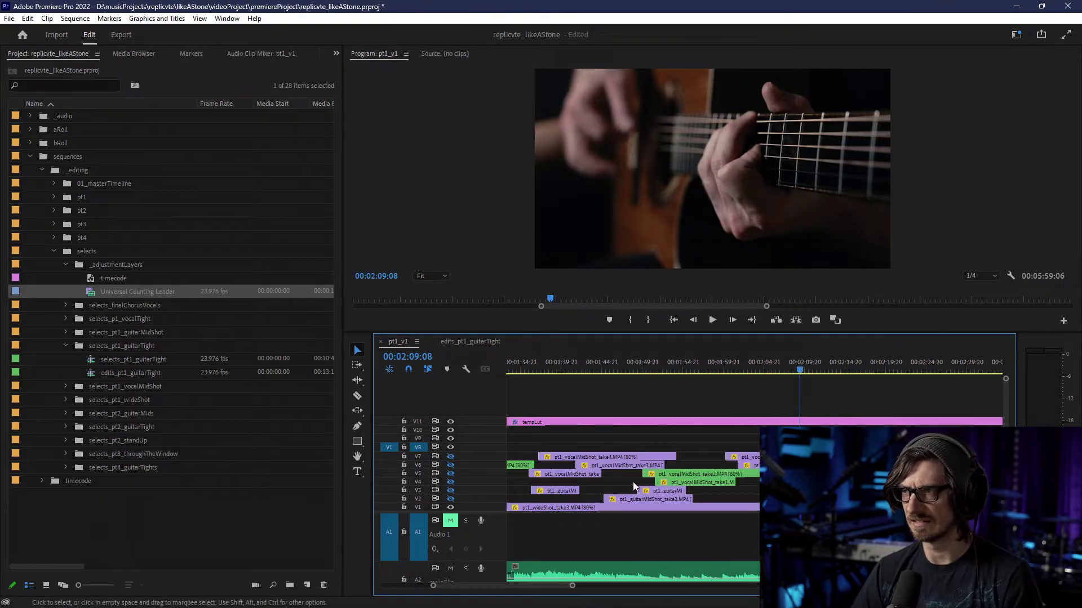
pyautogui.moveTo(769, 447); pyautogui.dragTo(913, 447)
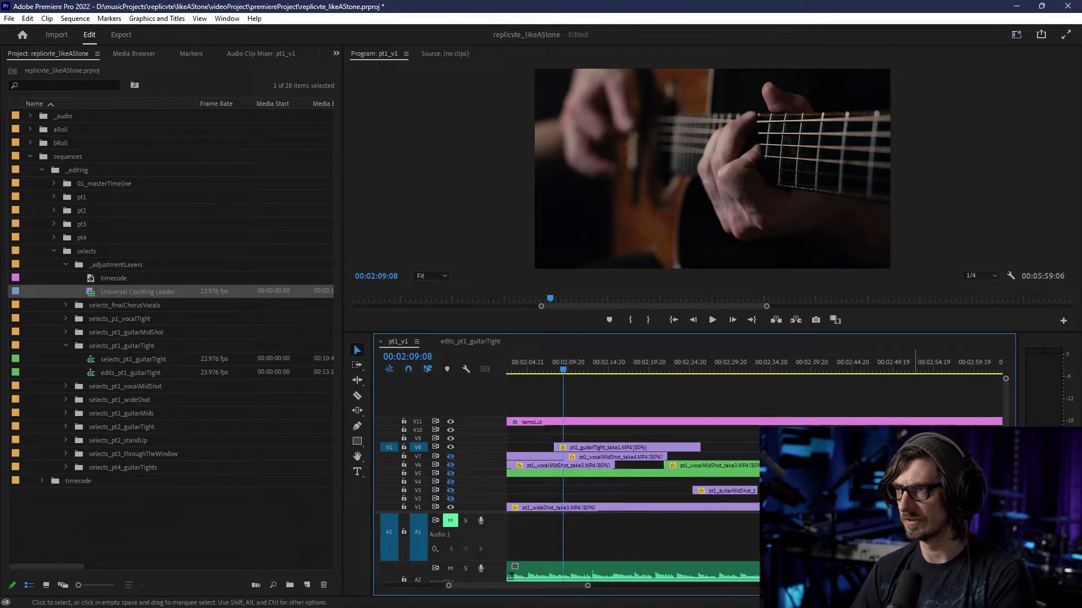
pyautogui.scroll(-5, 693, 417)
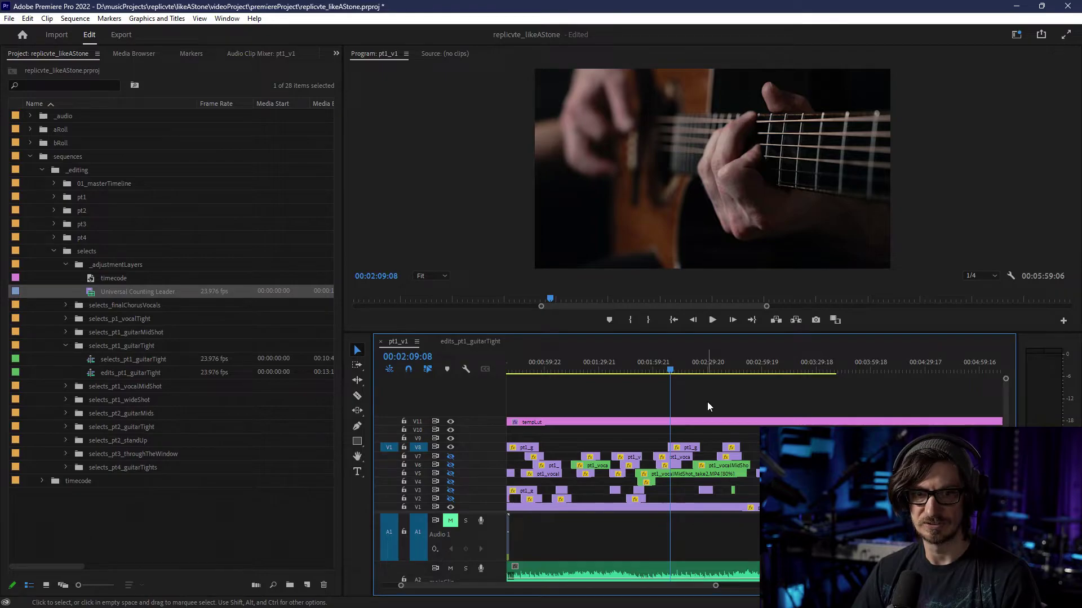
# - Play the third guitarTight clip in edits_pt1_guitarTight at several points between about 00:01:48 and 00:02:12 to check picture and sound
pyautogui.click(449, 341)
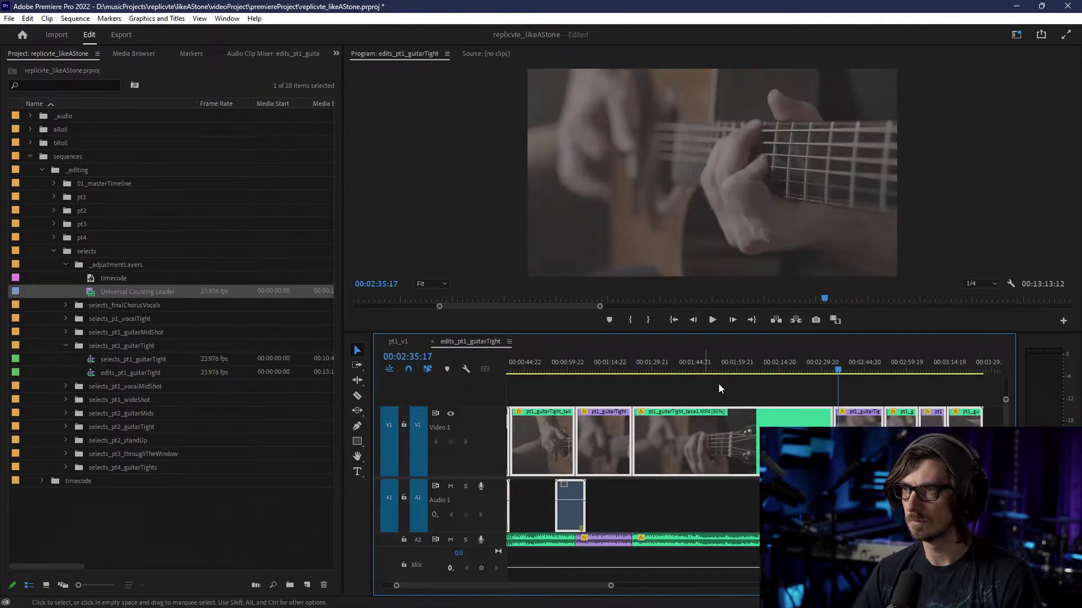
pyautogui.moveTo(716, 367); pyautogui.dragTo(702, 367)
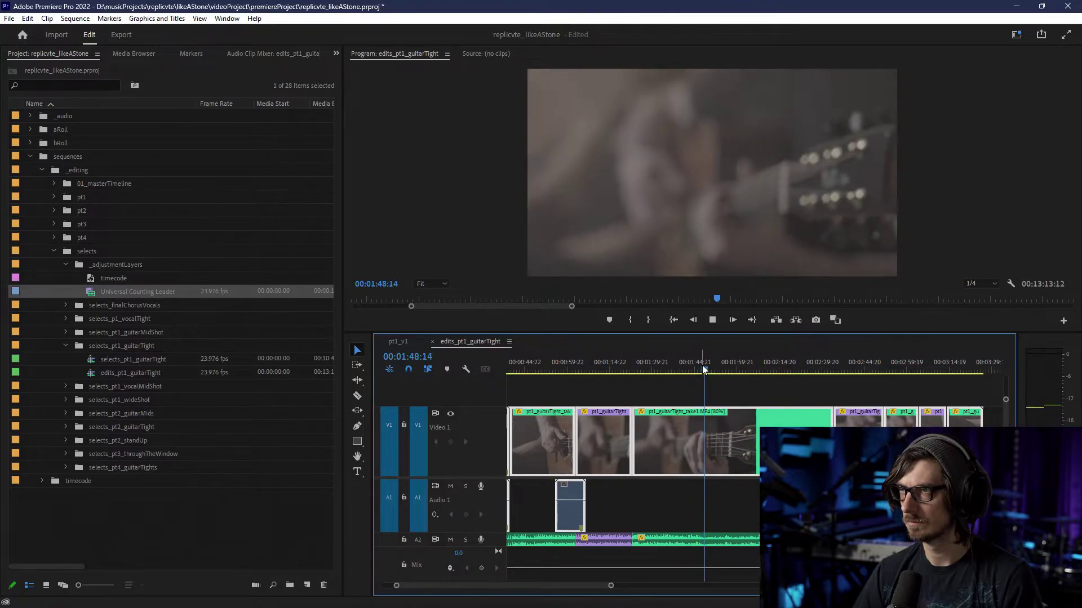
pyautogui.press('space')
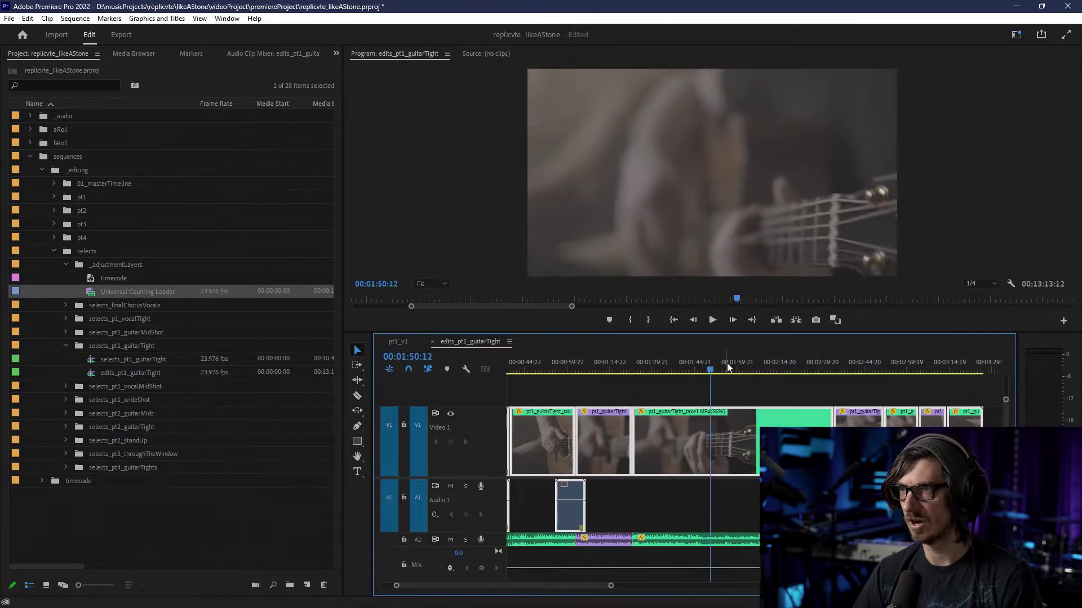
pyautogui.click(749, 372)
pyautogui.press('space')
pyautogui.moveTo(762, 372); pyautogui.dragTo(769, 373)
pyautogui.press('space')
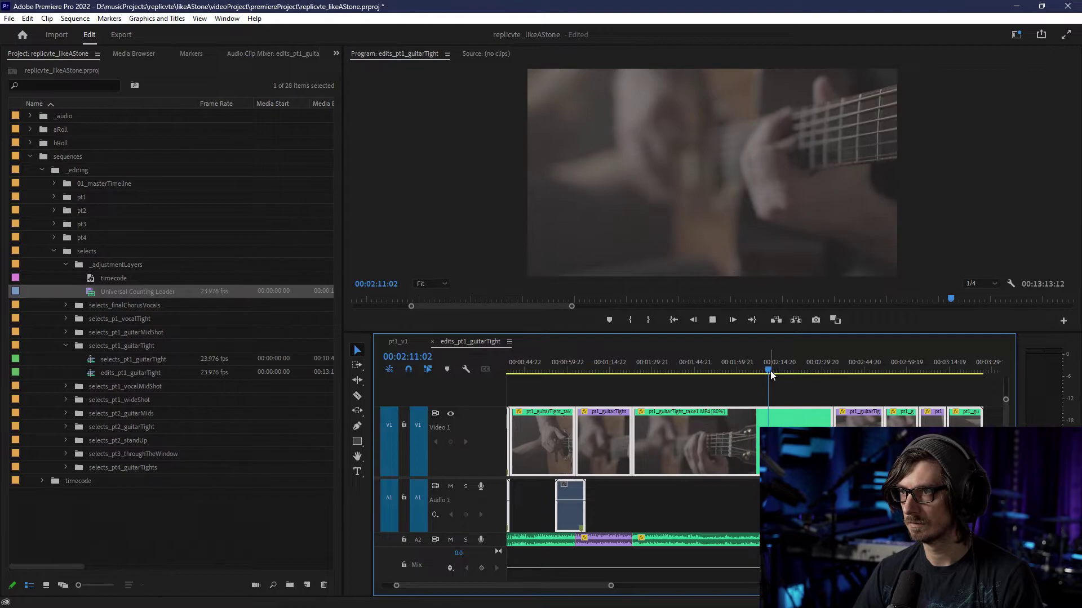
pyautogui.scroll(1, 755, 442)
pyautogui.scroll(-1, 754, 442)
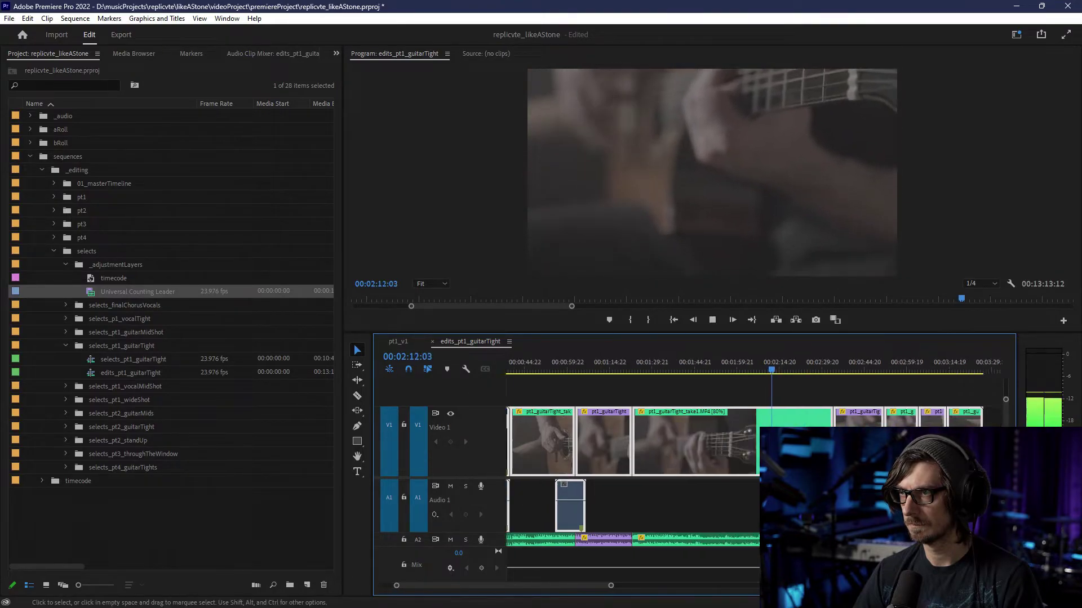
# - Continue playing the third guitarTight clip from about 00:02:20 and the start of the fourth near 00:02:36
pyautogui.press('=')
pyautogui.press('=')
pyautogui.click(824, 366)
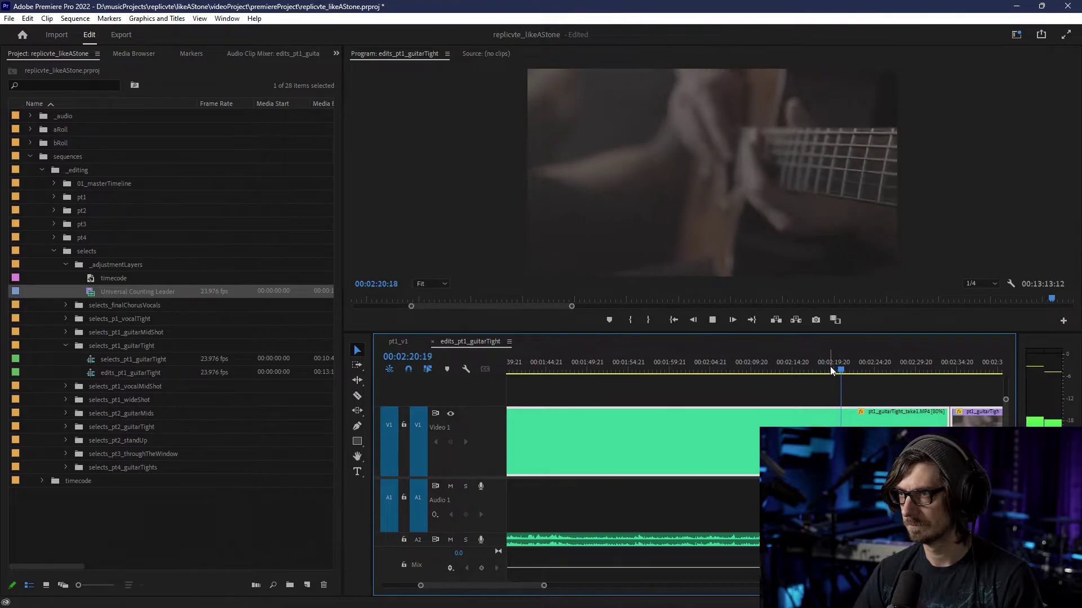
pyautogui.scroll(-3, 867, 398)
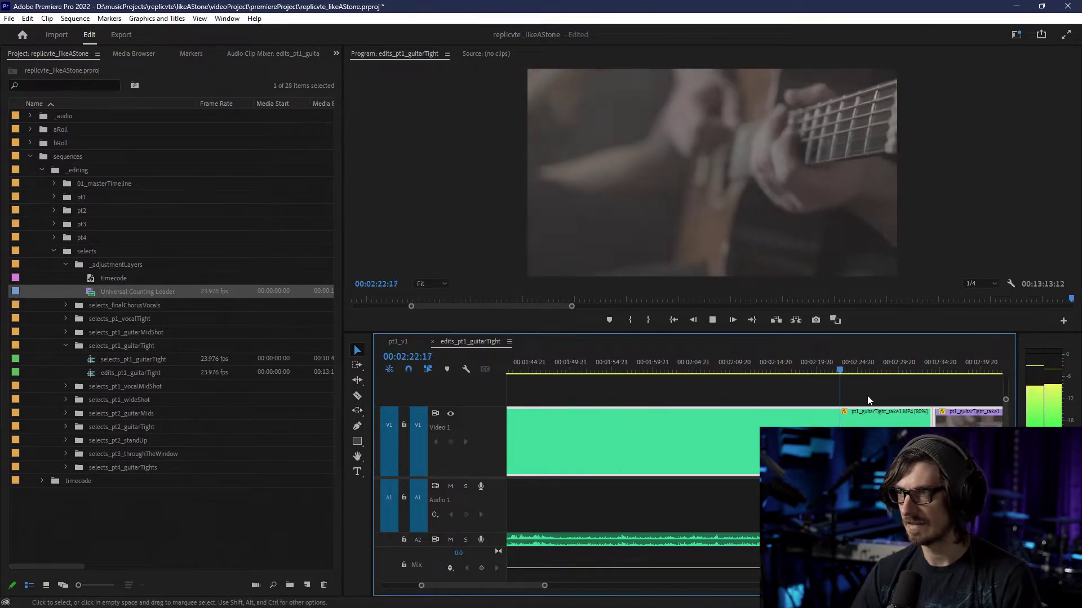
pyautogui.scroll(-1, 837, 427)
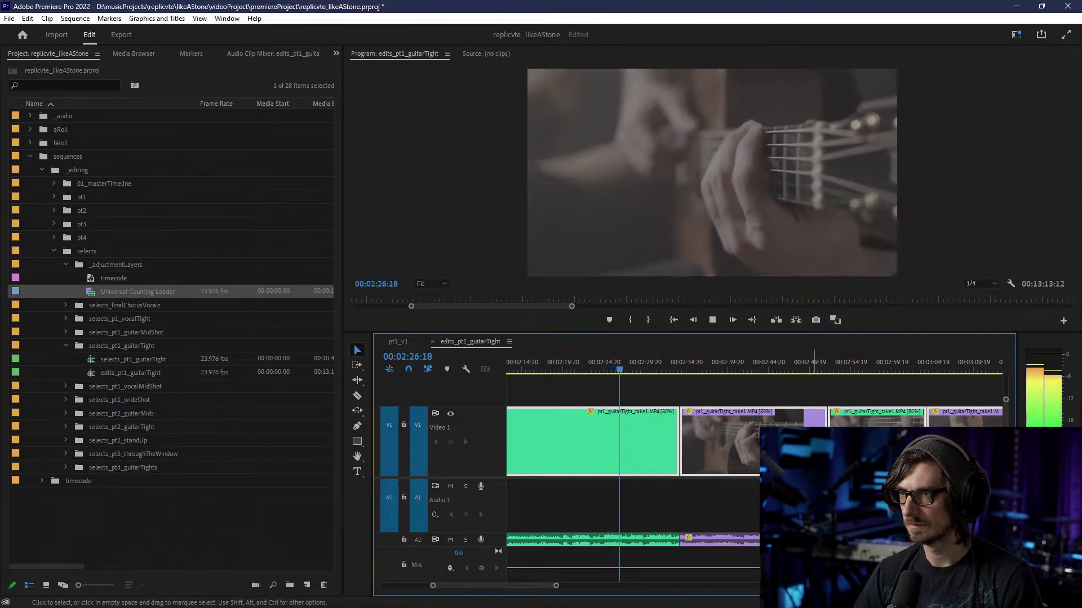
pyautogui.click(679, 369)
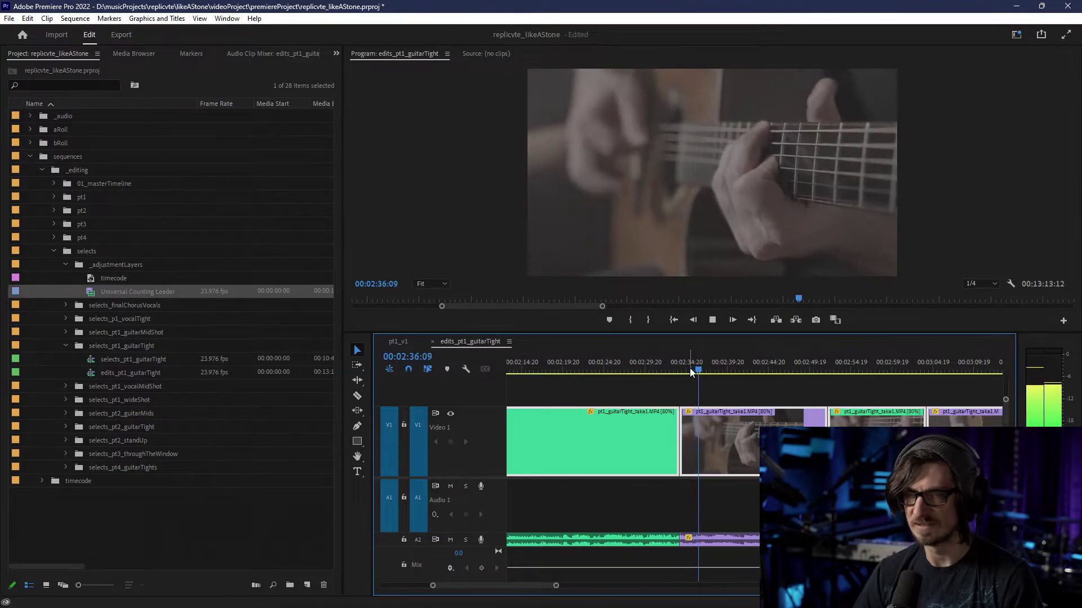
# - In pt1_v1, move the V8 guitarTight clips at about 00:02:08 and 00:02:38 later, starting the first near 00:02:50, and play it
pyautogui.click(402, 343)
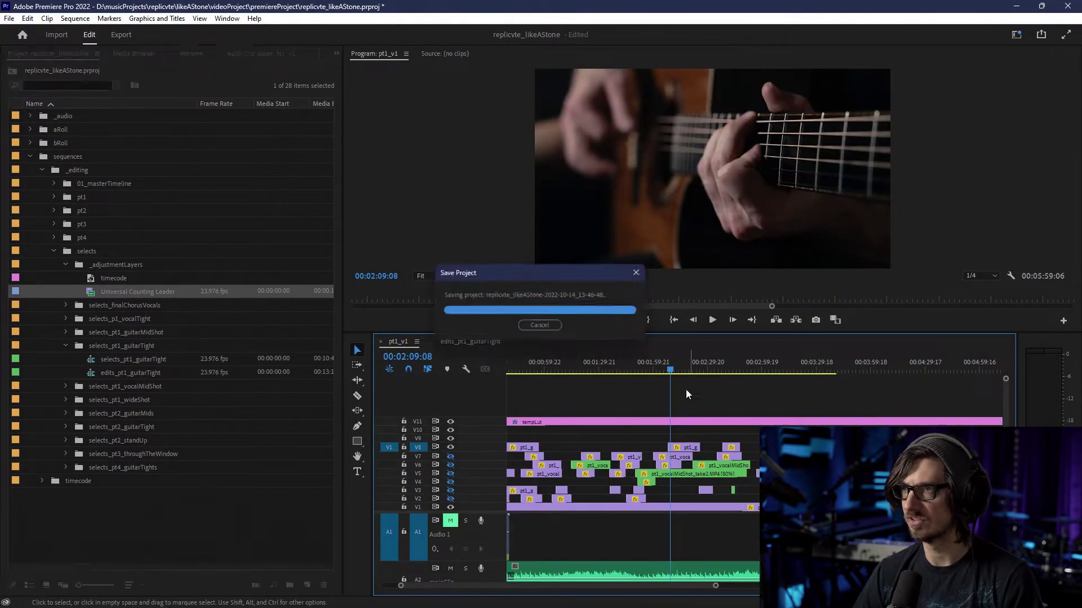
pyautogui.click(707, 365)
pyautogui.click(736, 370)
pyautogui.press('space')
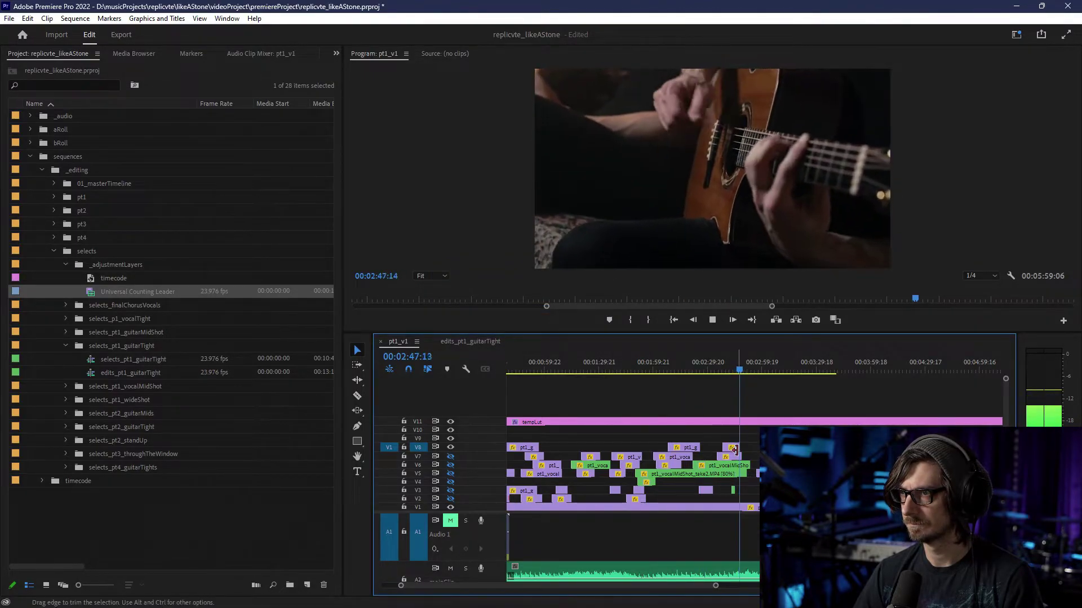
pyautogui.scroll(2, 738, 448)
pyautogui.press('space')
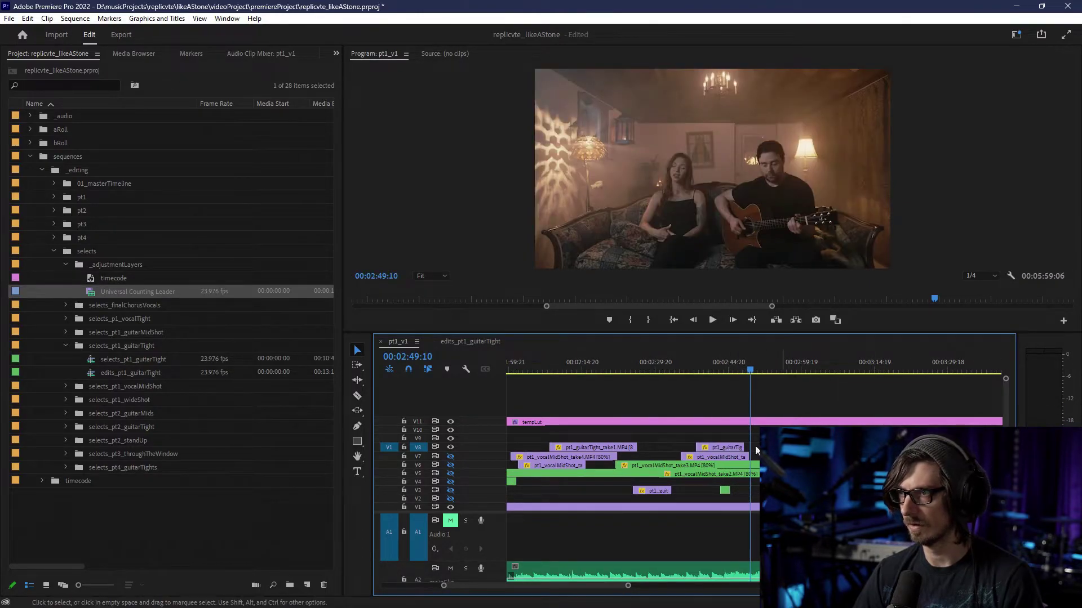
pyautogui.moveTo(722, 446); pyautogui.dragTo(918, 448)
pyautogui.moveTo(598, 448); pyautogui.dragTo(804, 449)
pyautogui.click(760, 367)
pyautogui.press('space')
pyautogui.scroll(3, 750, 430)
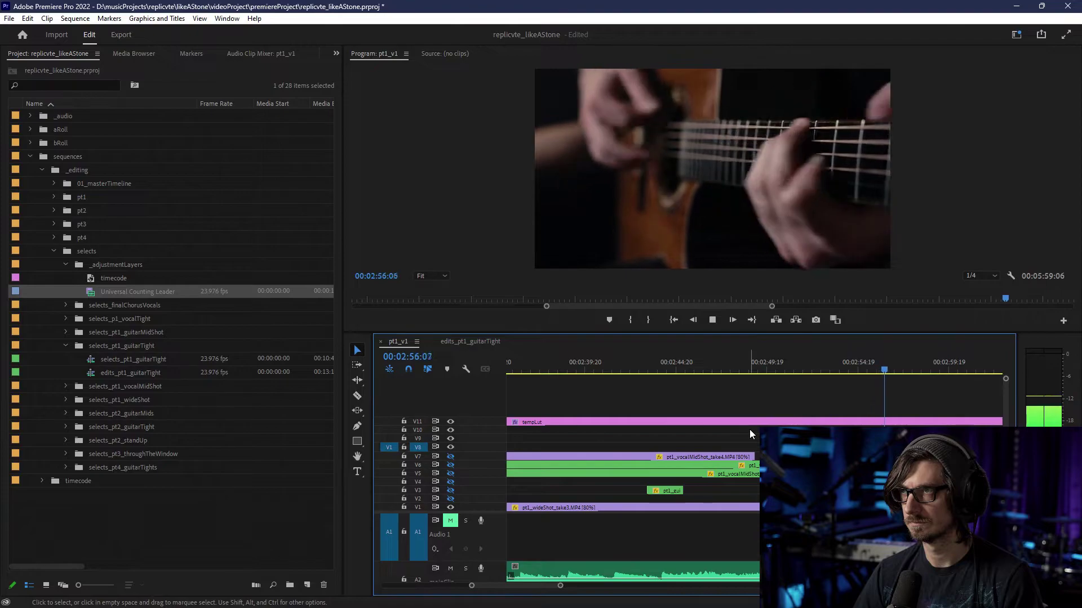
# - Move the guitarTight clip on V8 about four seconds earlier and play it at several points between about 00:02:50 and 00:02:59
pyautogui.press('space')
pyautogui.moveTo(882, 448); pyautogui.dragTo(804, 448)
pyautogui.moveTo(779, 369); pyautogui.dragTo(769, 373)
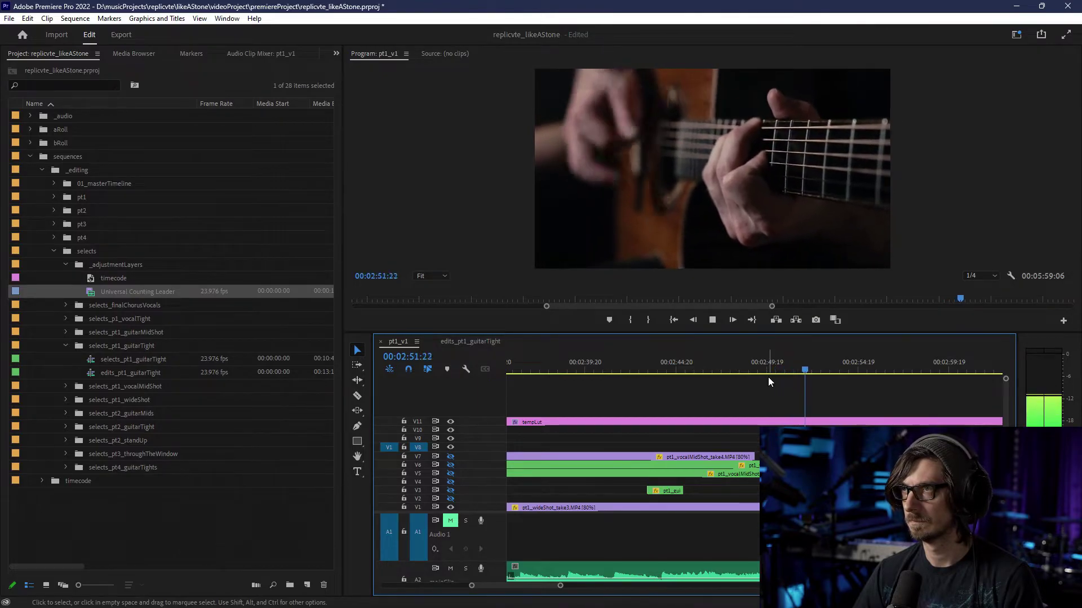
pyautogui.press('space')
pyautogui.click(863, 366)
pyautogui.press('space')
pyautogui.scroll(-4, 826, 451)
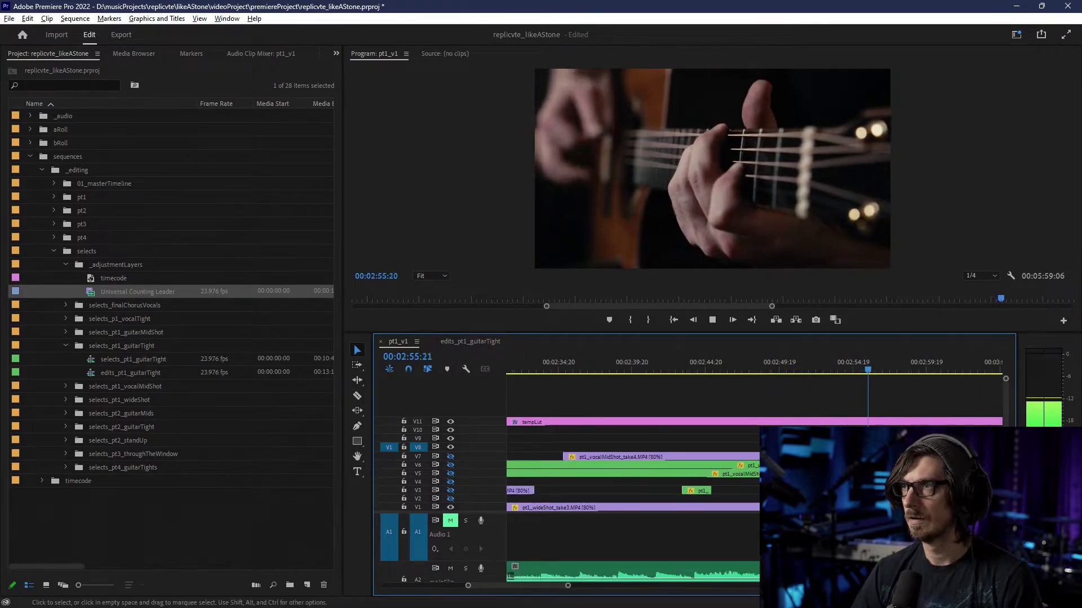
pyautogui.press('=')
pyautogui.press('=')
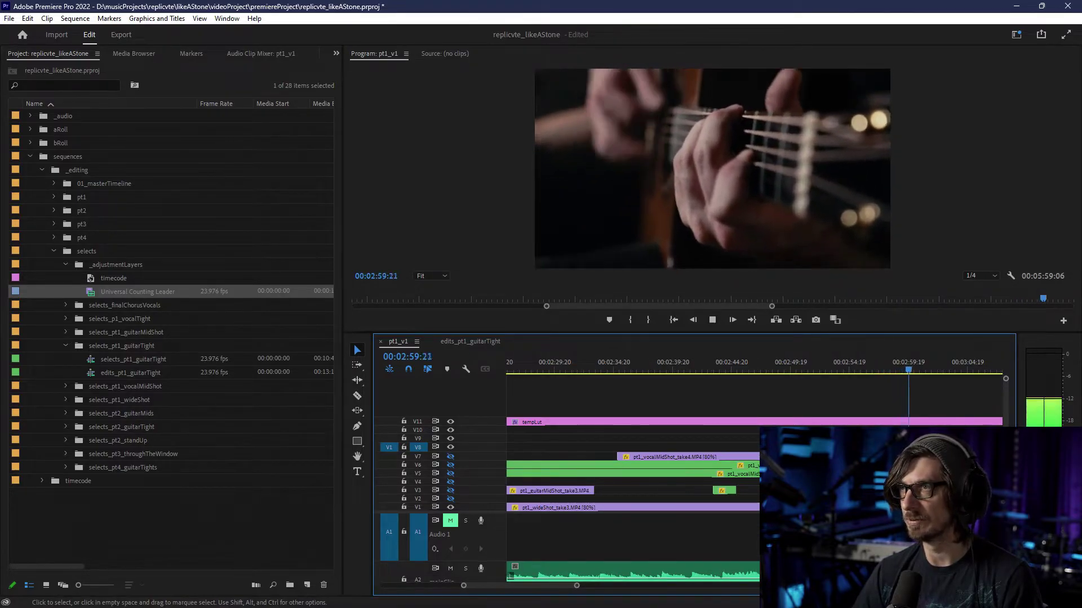
# - Try the guitarTight clip on V8 starting at about 00:02:41 and at about 00:02:44, playing each placement against the music
pyautogui.press('space')
pyautogui.moveTo(901, 448); pyautogui.dragTo(787, 448)
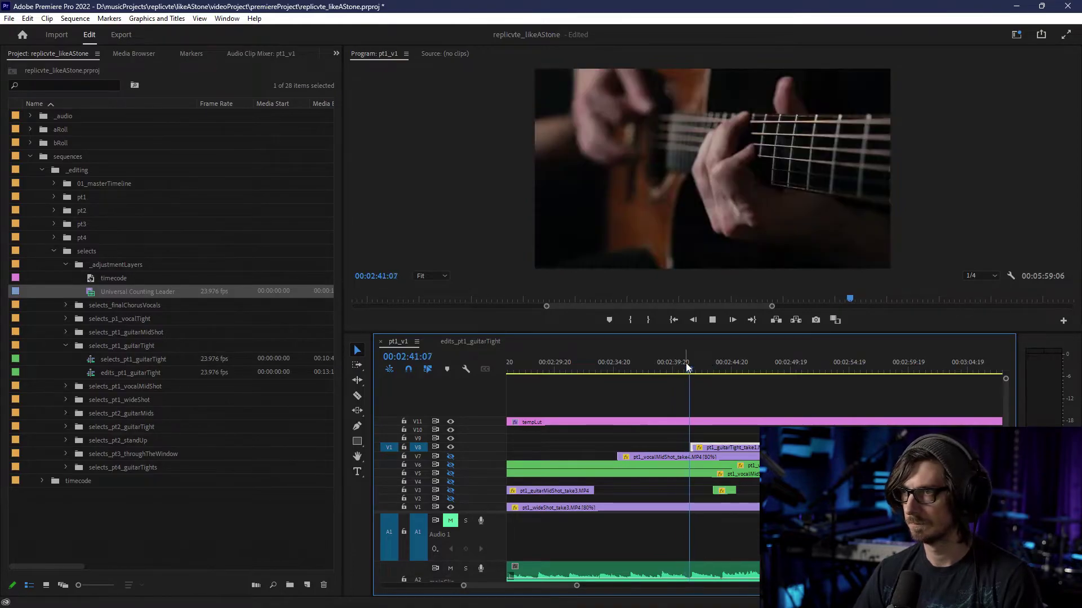
pyautogui.press('space')
pyautogui.moveTo(730, 449); pyautogui.dragTo(761, 449)
pyautogui.press('space')
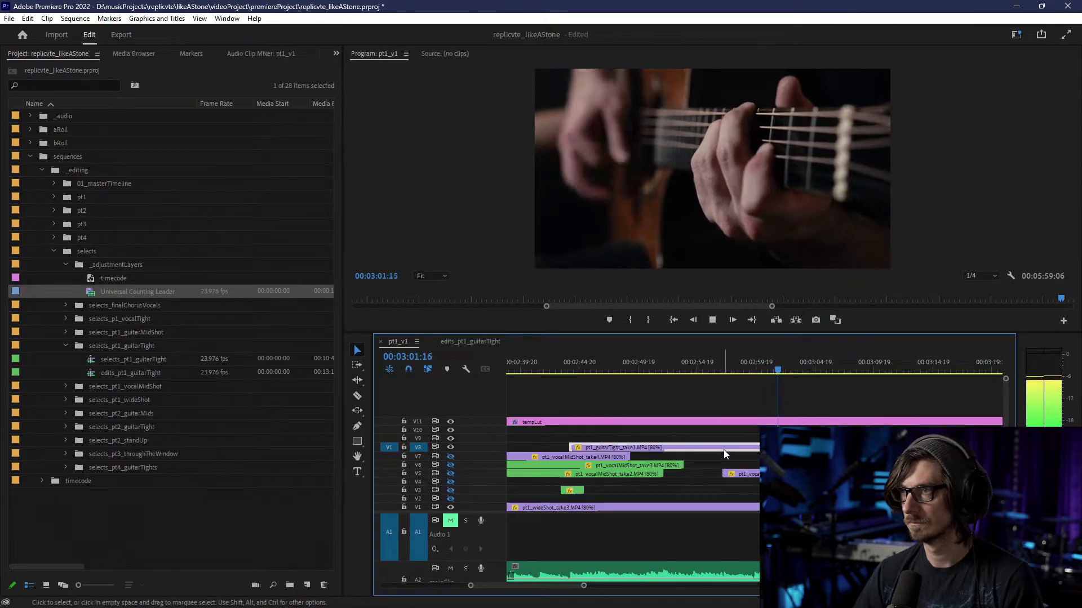
# - Try the guitarTight clip on V8 starting at about 00:02:50 and play from about 00:03:01 to check its sync
pyautogui.press('space')
pyautogui.moveTo(723, 450); pyautogui.dragTo(796, 450)
pyautogui.click(778, 366)
pyautogui.press('space')
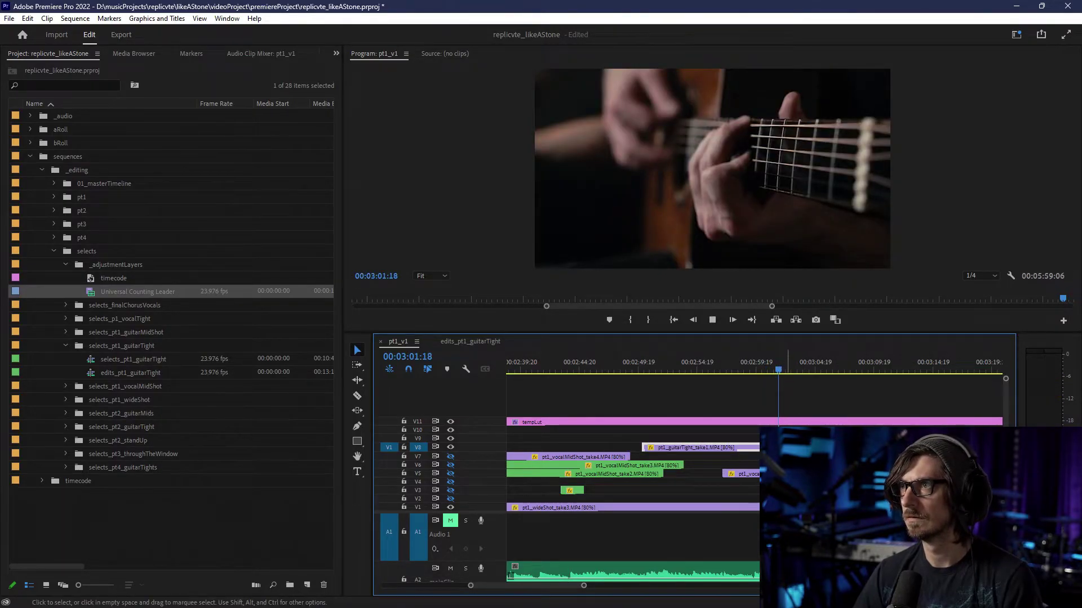
pyautogui.scroll(2, 787, 360)
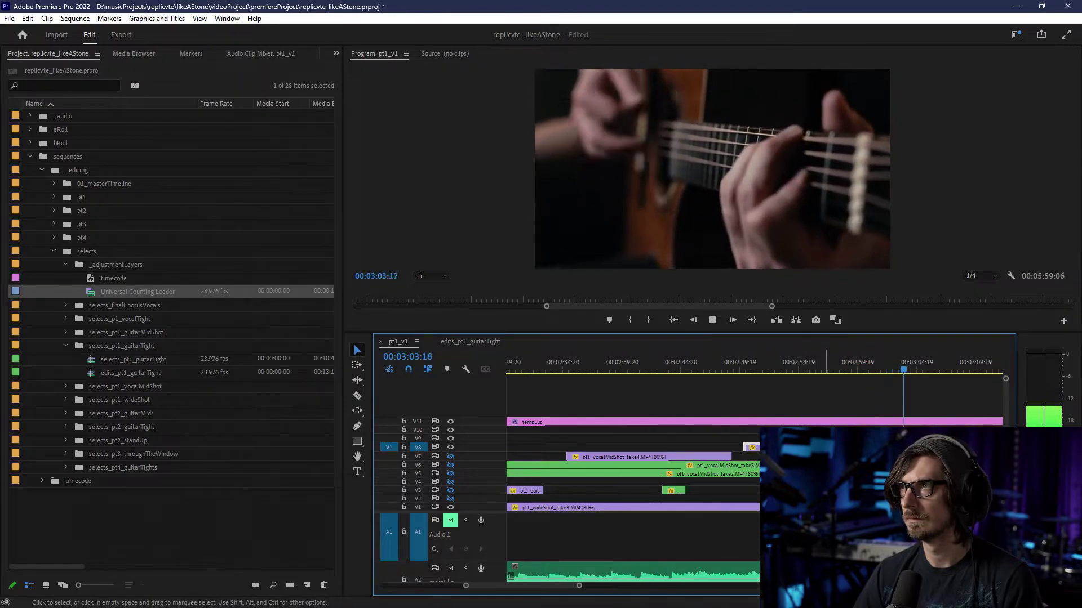
# - Move the guitarTight clip on V8 earlier to start at about 00:02:46, playing around 00:03:00 to compare it with the music
pyautogui.press('space')
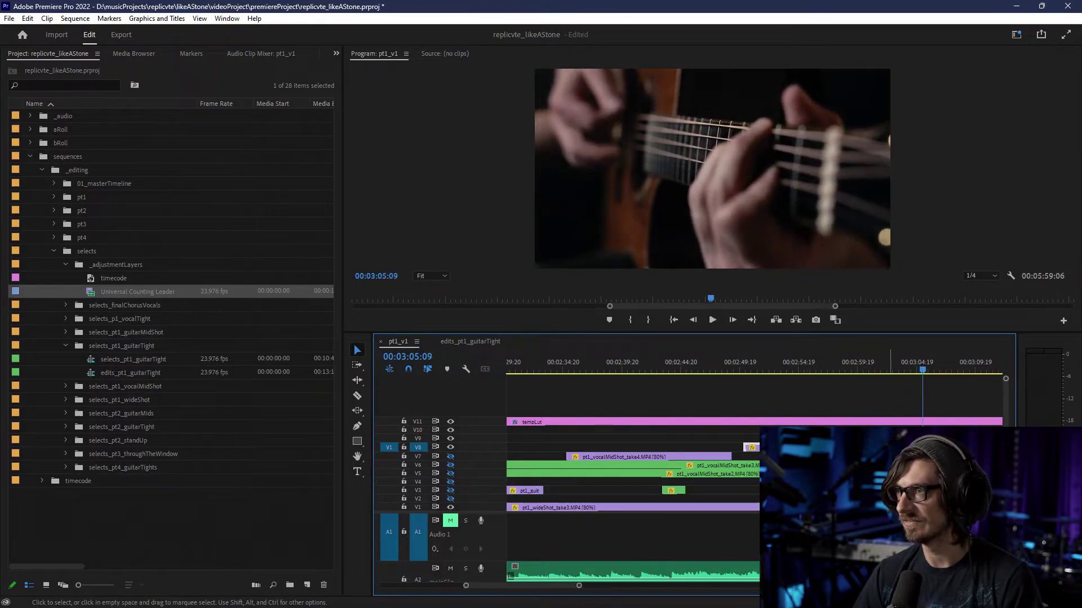
pyautogui.click(854, 368)
pyautogui.press('space')
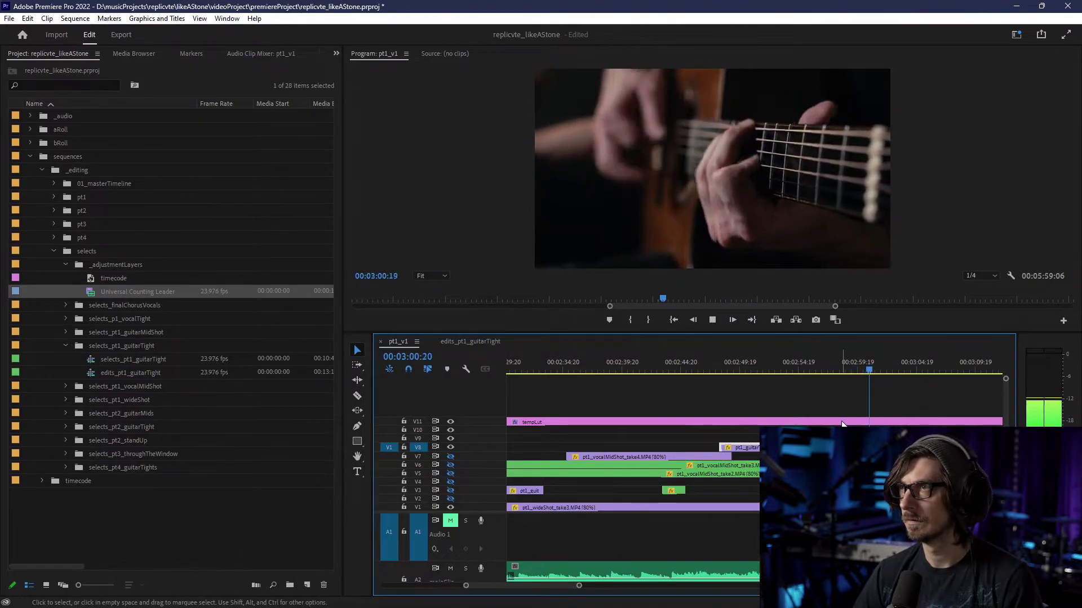
pyautogui.press('space')
pyautogui.moveTo(876, 448); pyautogui.dragTo(856, 448)
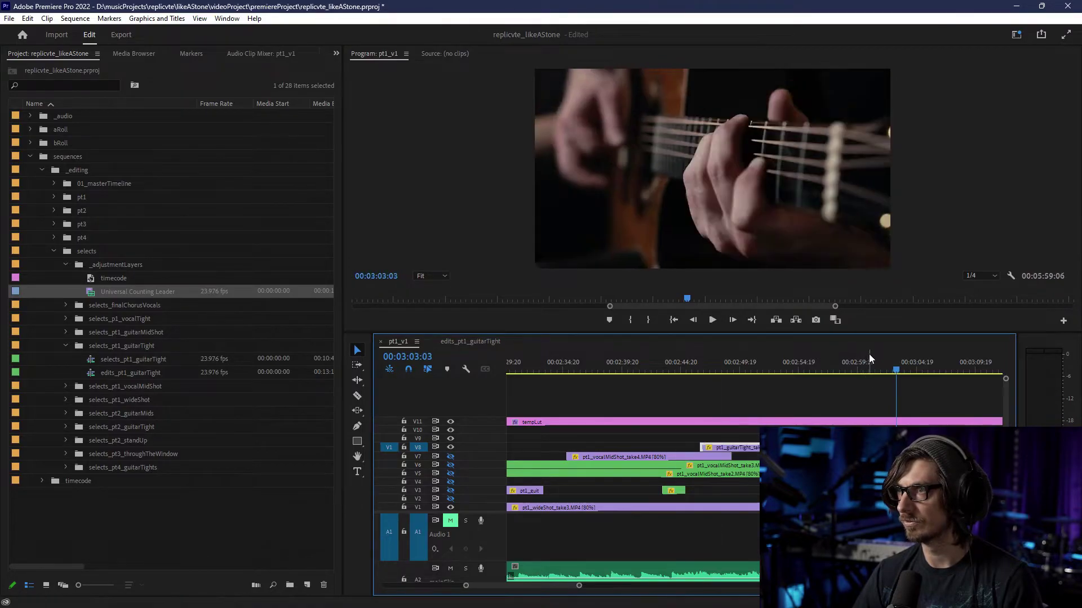
pyautogui.press('space')
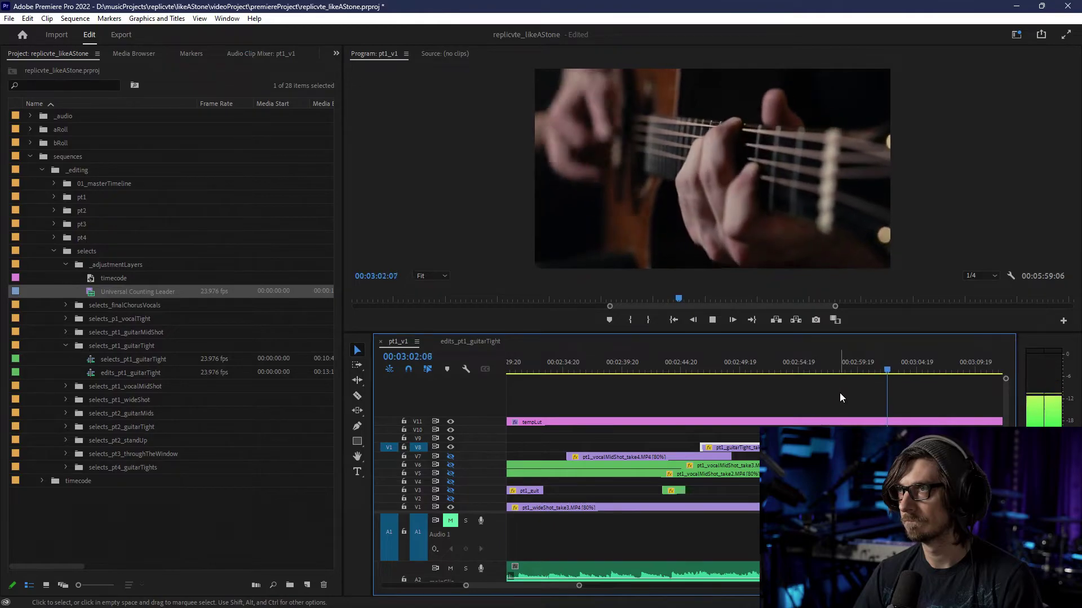
# - Nudge the guitarTight clip on V8 a few frames earlier and play from about 00:02:58 to check the fine sync
pyautogui.press('space')
pyautogui.press('=')
pyautogui.press('=')
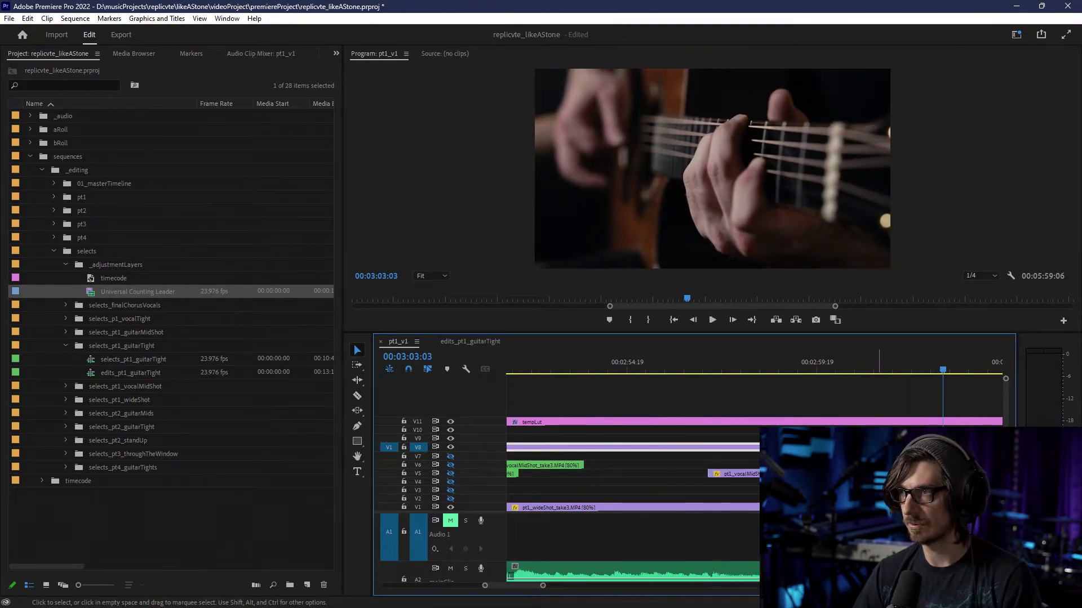
pyautogui.moveTo(855, 366); pyautogui.dragTo(747, 368)
pyautogui.press('space')
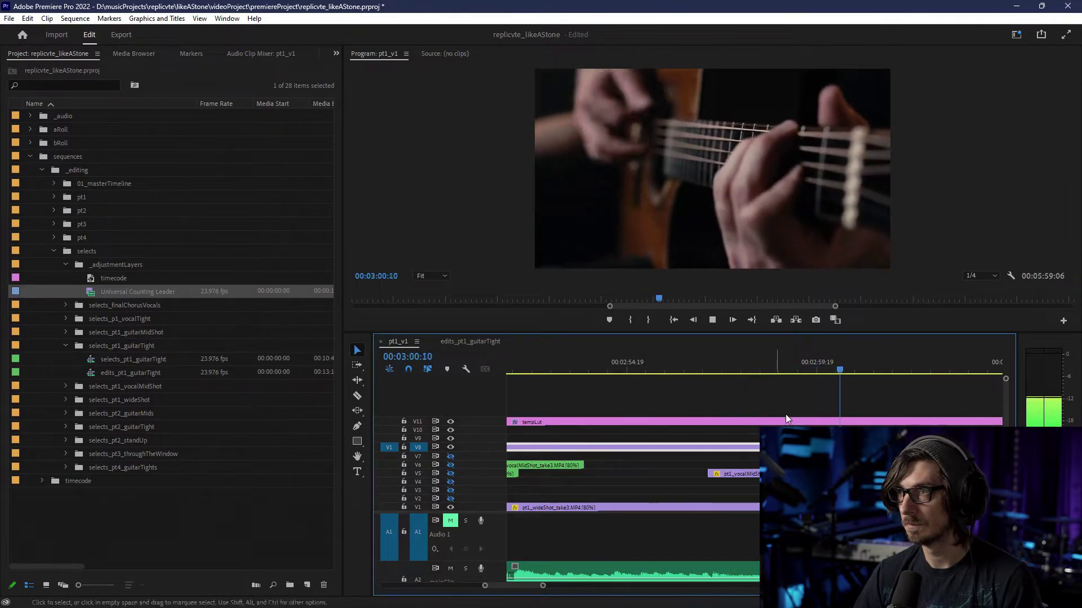
pyautogui.press('space')
pyautogui.moveTo(812, 447); pyautogui.dragTo(805, 449)
pyautogui.click(755, 358)
pyautogui.press('space')
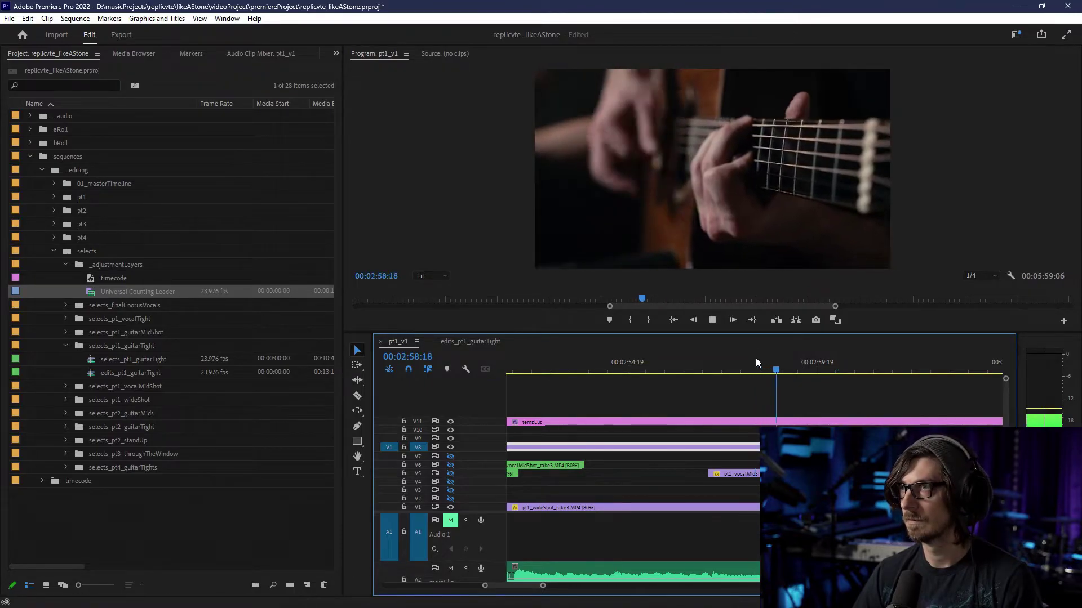
# - Shift the V8 guitarTight clip slightly earlier once more and play from about 00:02:57 to about 00:03:02
pyautogui.press('space')
pyautogui.moveTo(804, 448); pyautogui.dragTo(800, 448)
pyautogui.click(744, 362)
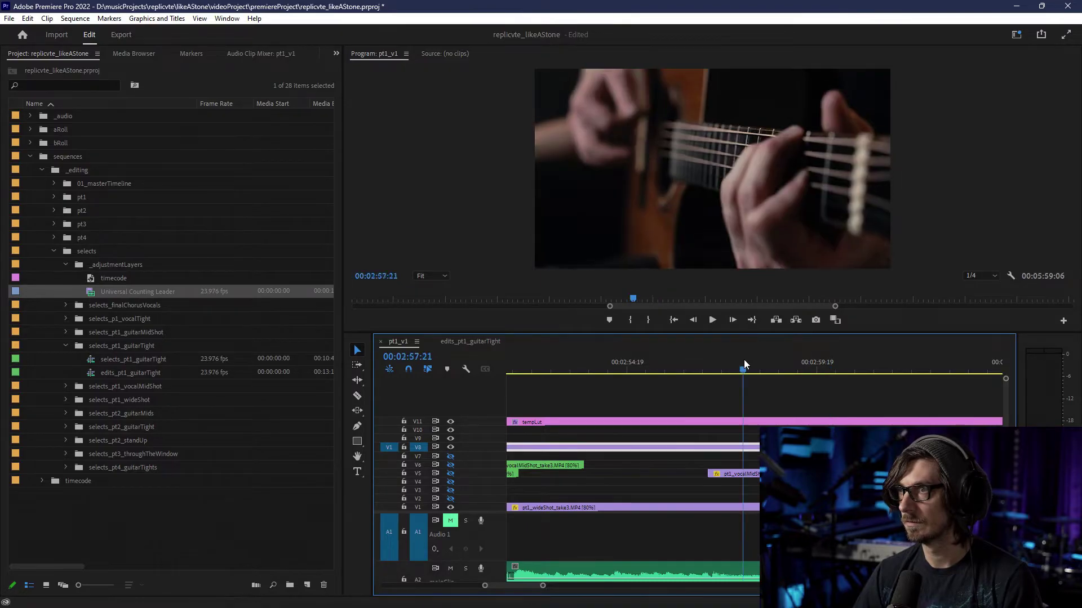
pyautogui.press('space')
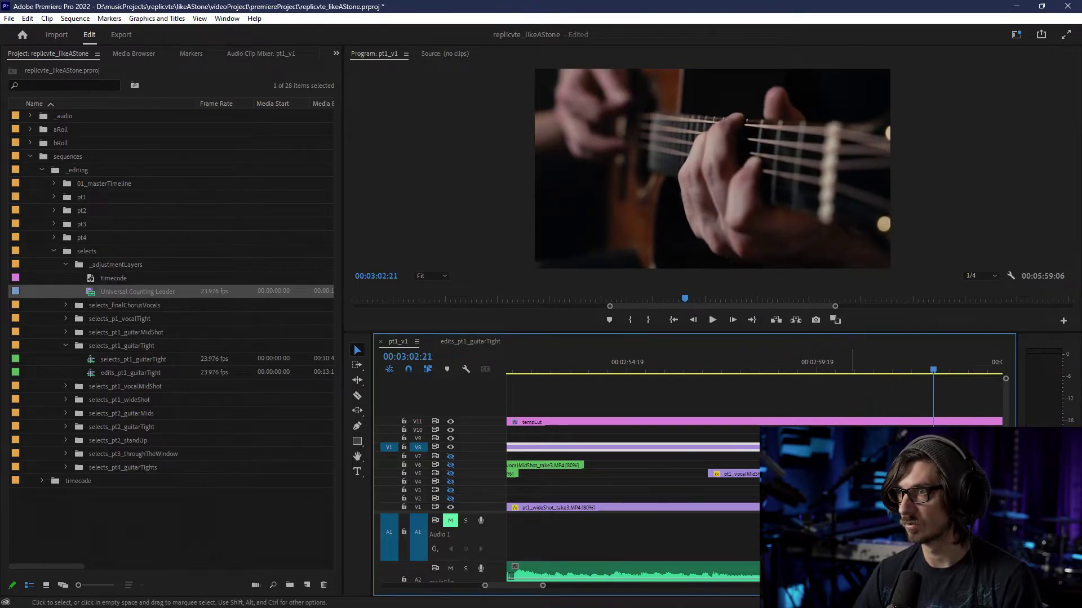
# - Play the guitarTight clip on V8 from about 00:02:58 to about 00:03:05 to check its sync with the music
pyautogui.press('space')
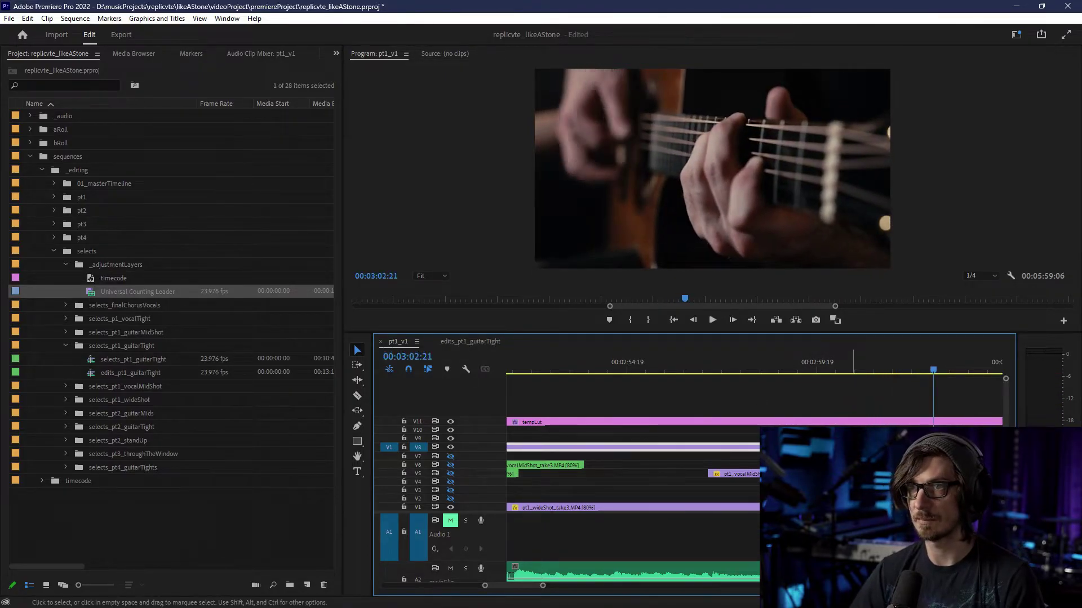
pyautogui.click(778, 367)
pyautogui.press('space')
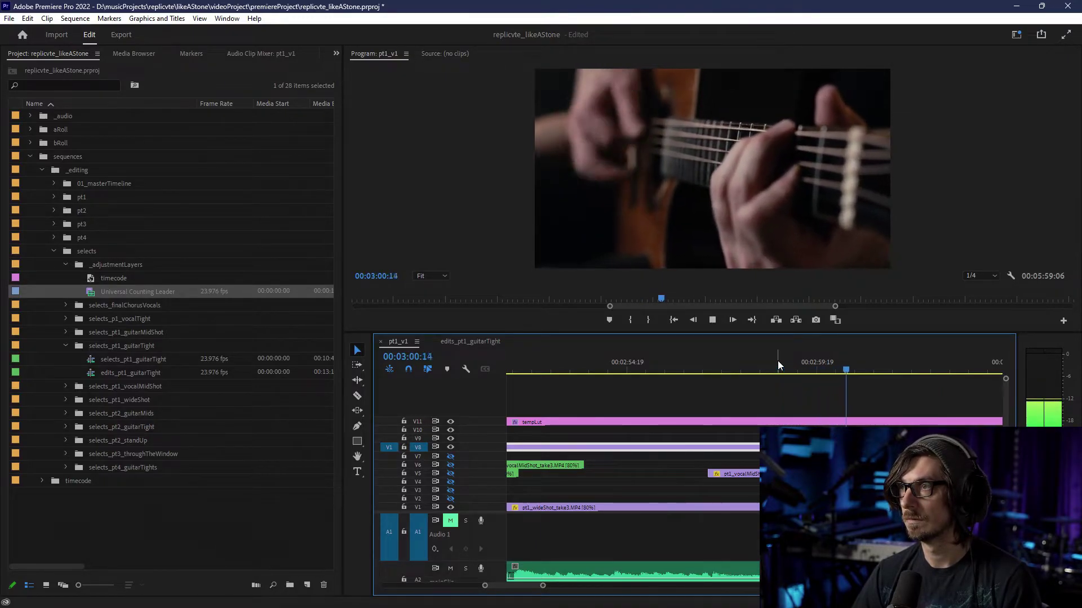
pyautogui.press('space')
pyautogui.moveTo(851, 368); pyautogui.dragTo(875, 369)
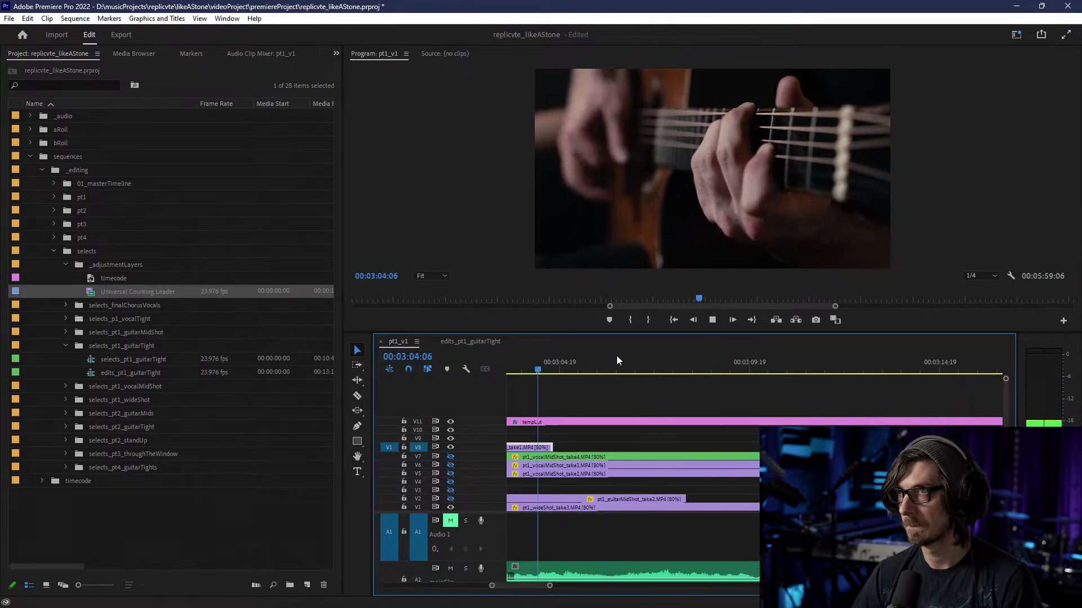
pyautogui.press('space')
pyautogui.scroll(-6, 771, 462)
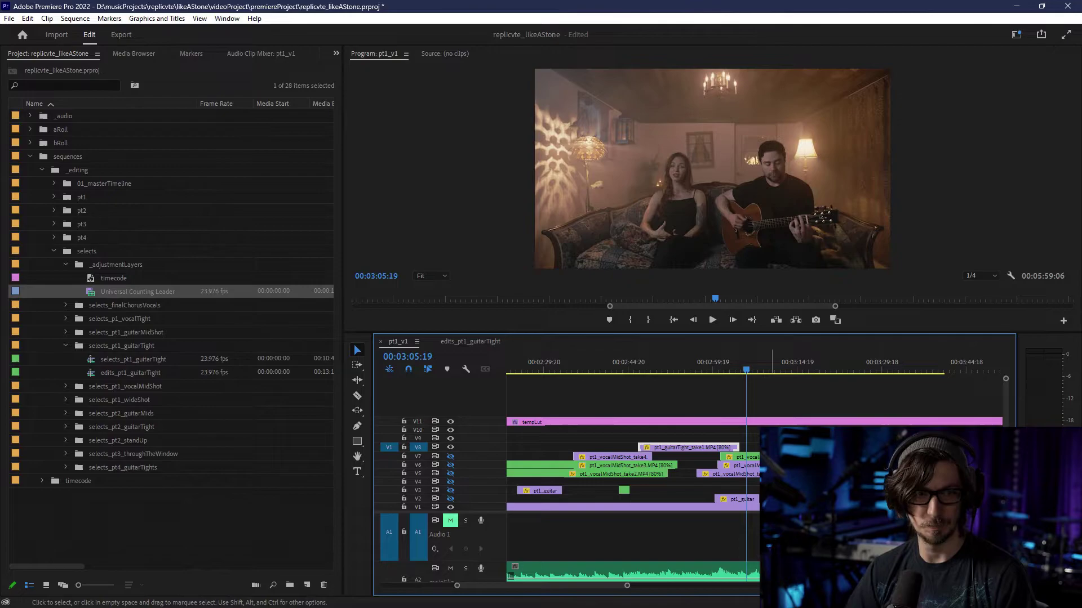
# - Try the next guitarTight clip on V8 starting at about 00:03:21, playing from about 00:03:26 to 00:03:31 to check its sync
pyautogui.click(807, 372)
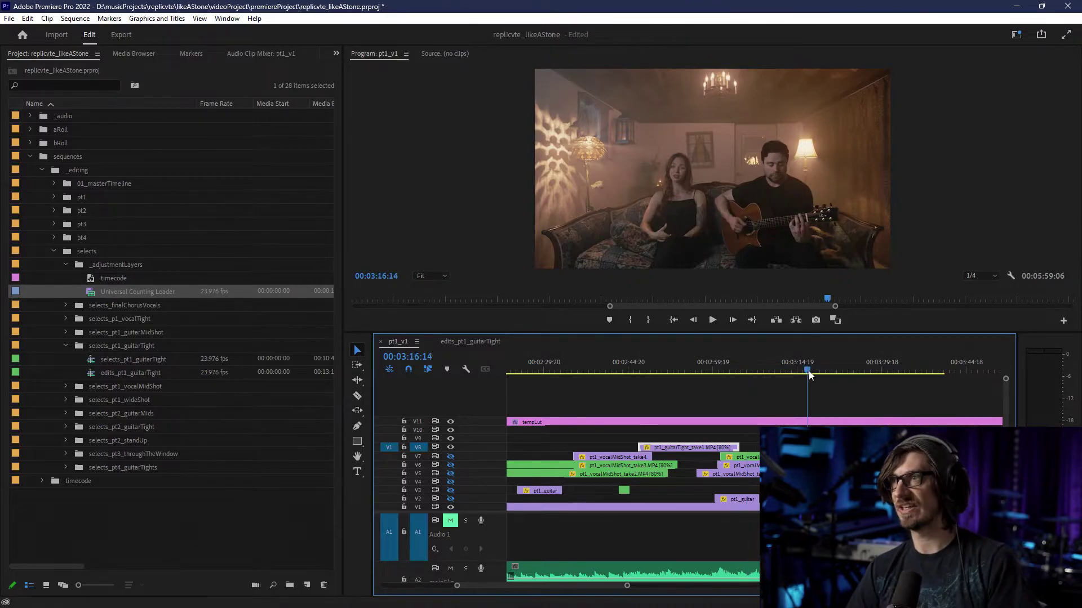
pyautogui.press('space')
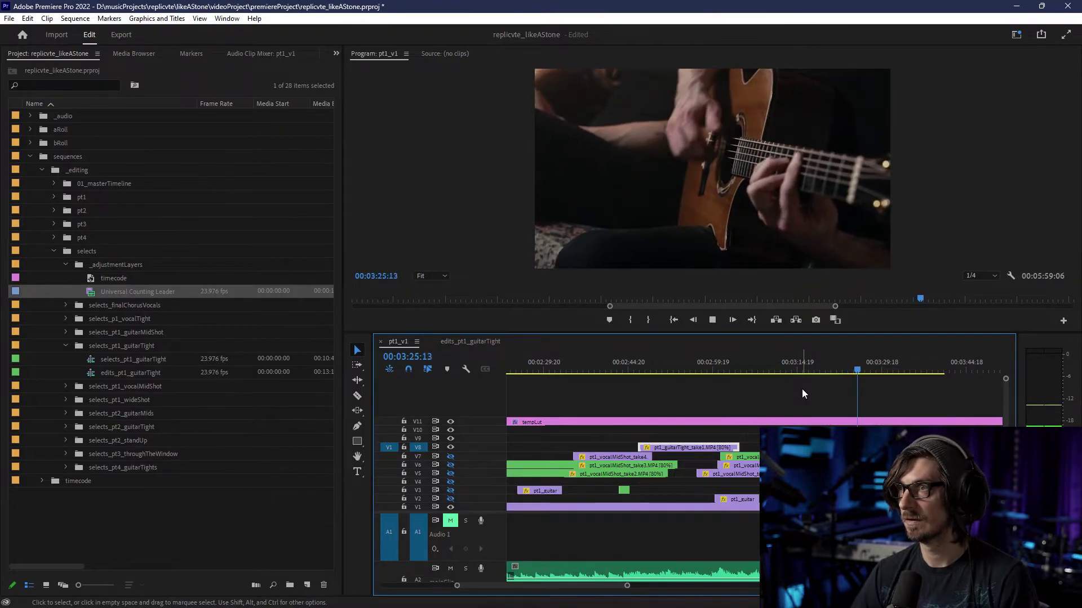
pyautogui.press('space')
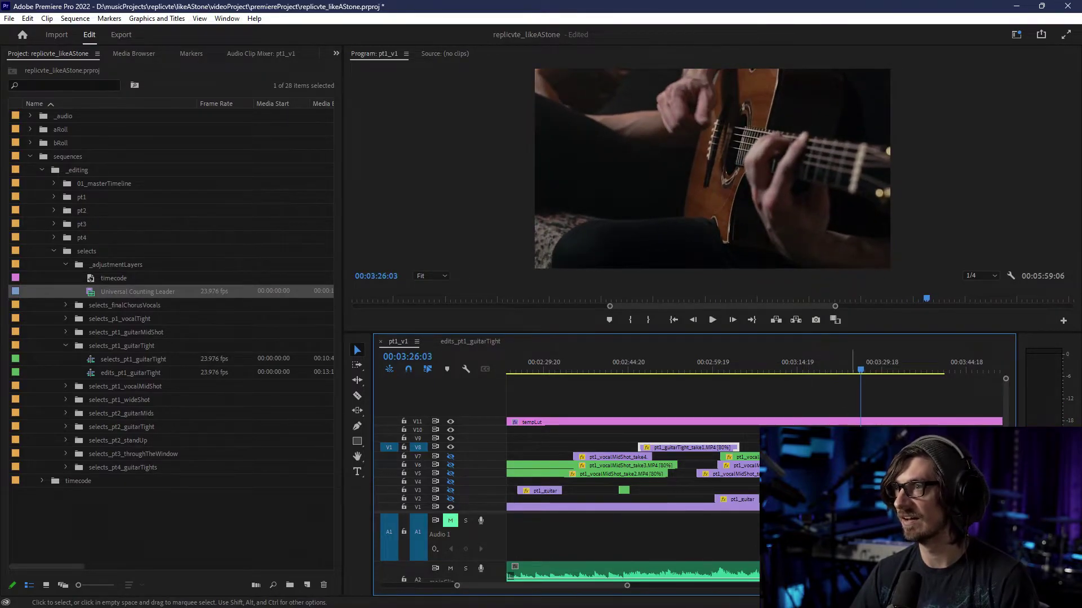
pyautogui.click(808, 447)
pyautogui.moveTo(877, 447); pyautogui.dragTo(877, 447)
pyautogui.press('space')
pyautogui.scroll(4, 855, 408)
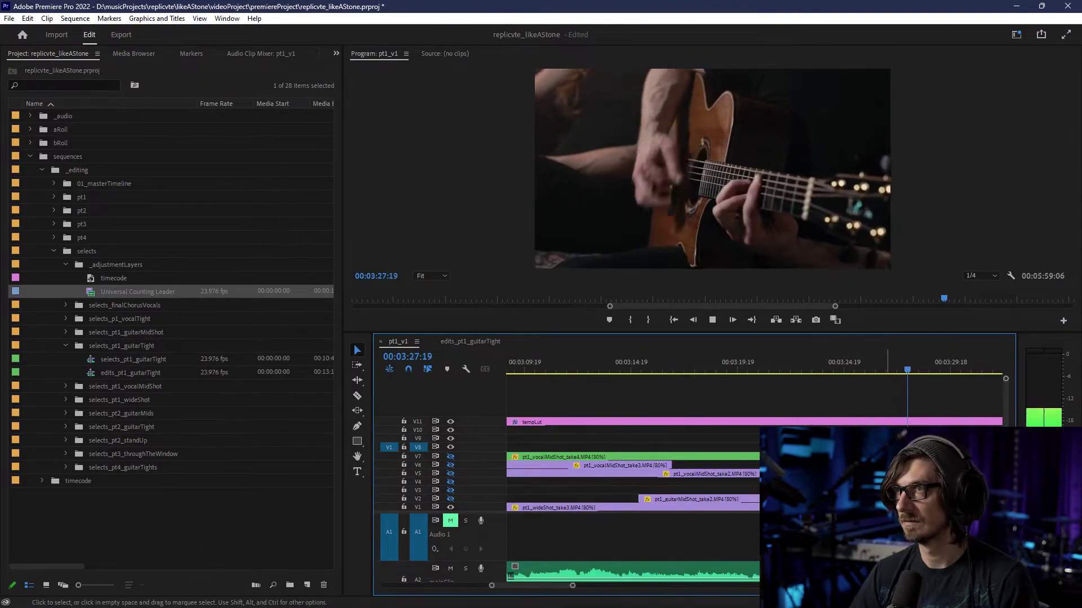
pyautogui.press('space')
pyautogui.write('+')
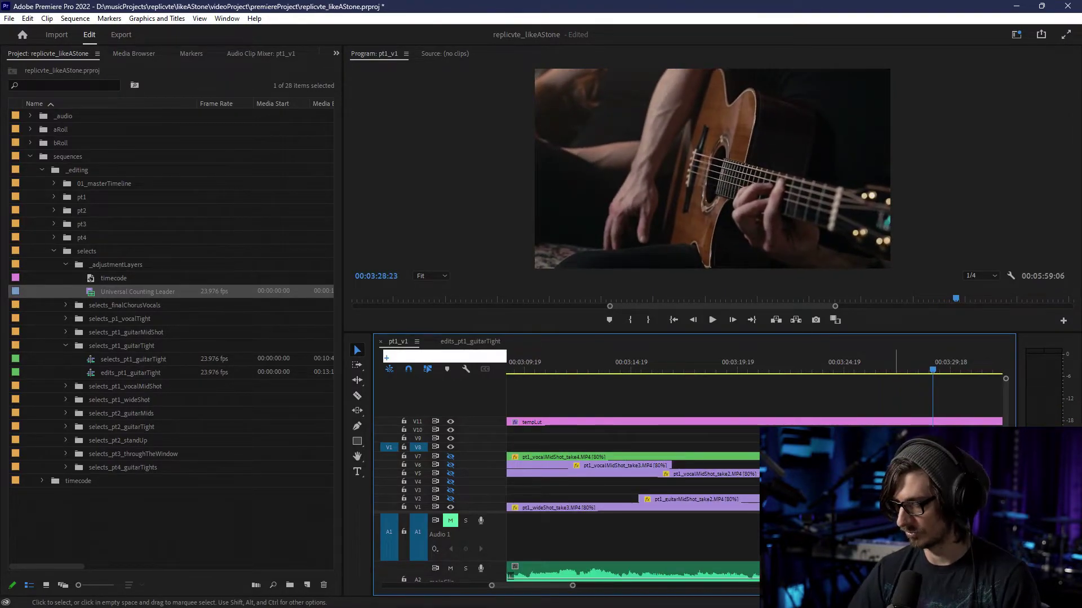
pyautogui.press('Escape')
pyautogui.write('+')
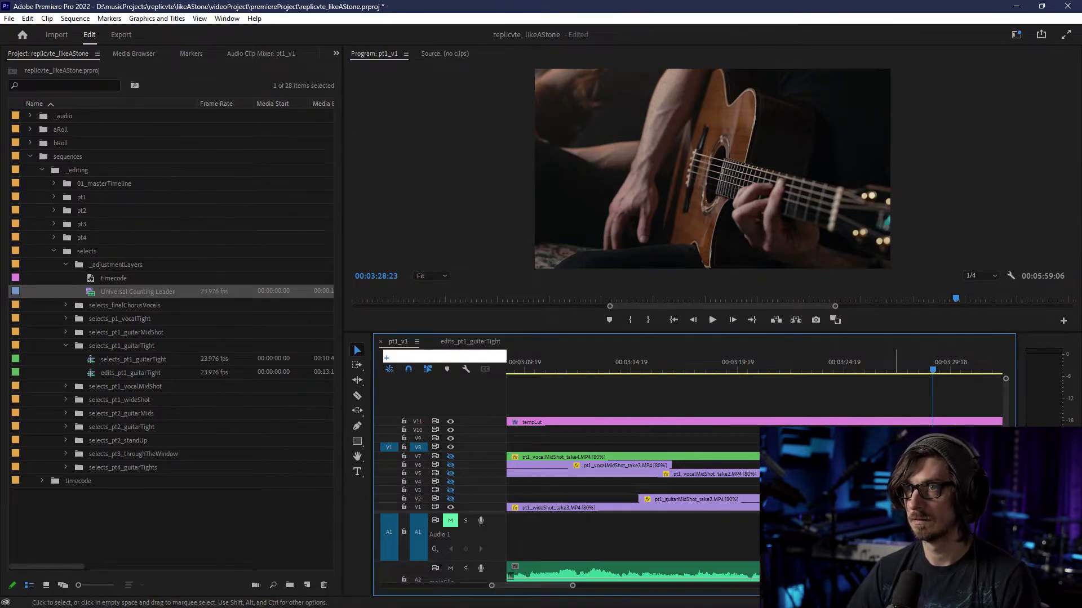
pyautogui.press('Escape')
pyautogui.press('space')
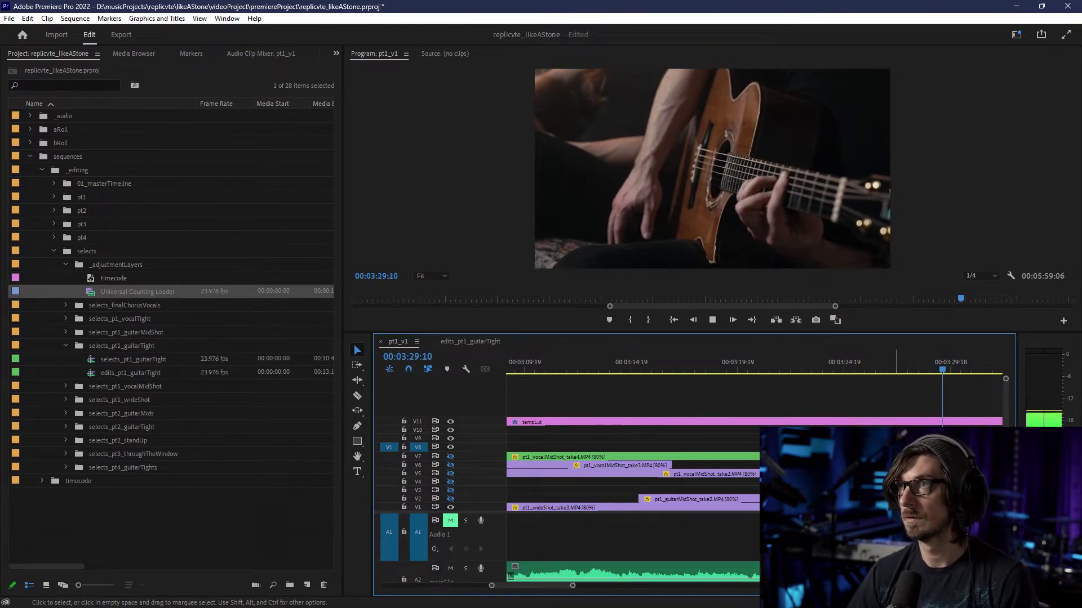
pyautogui.scroll(-3, 754, 462)
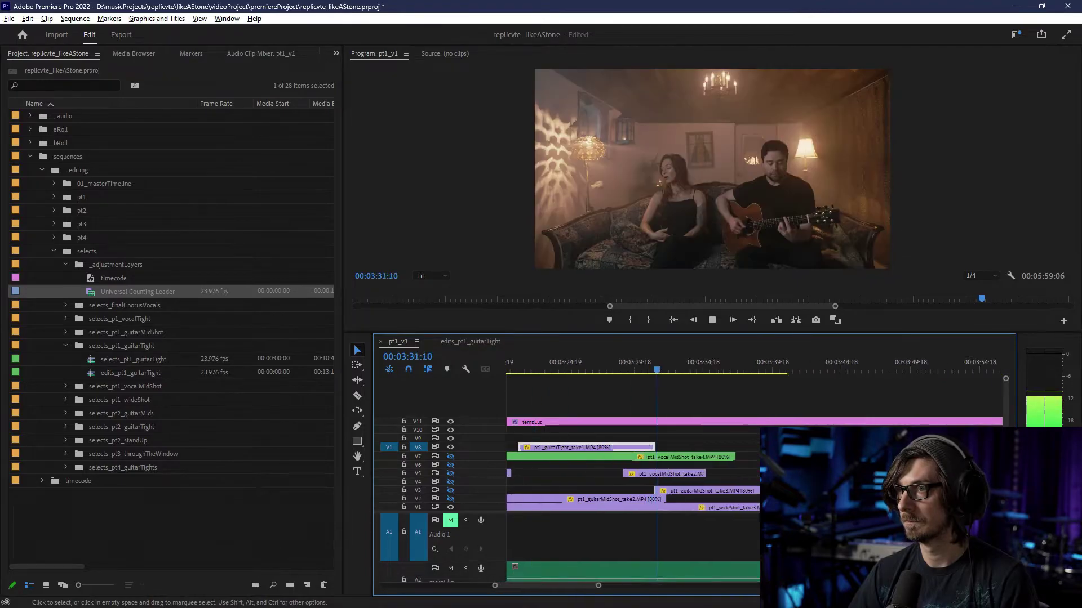
# - Replay the guitarTight clip from about 00:03:22 to 00:03:31 to compare the strumming with the music
pyautogui.hotkey('alt', 'space')
pyautogui.click(619, 366)
pyautogui.moveTo(620, 367); pyautogui.dragTo(563, 370)
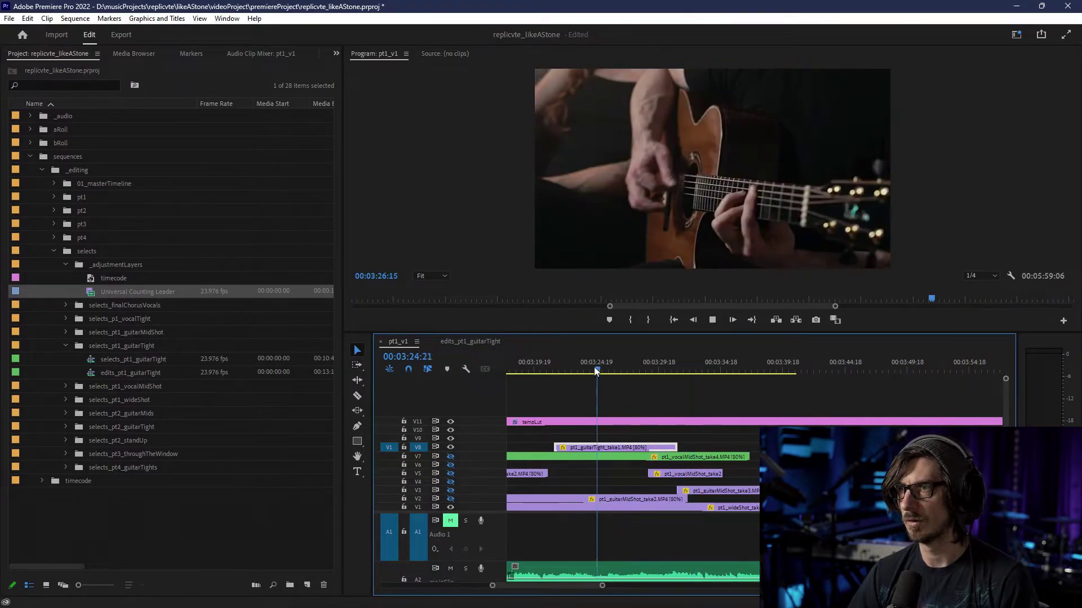
pyautogui.press('space')
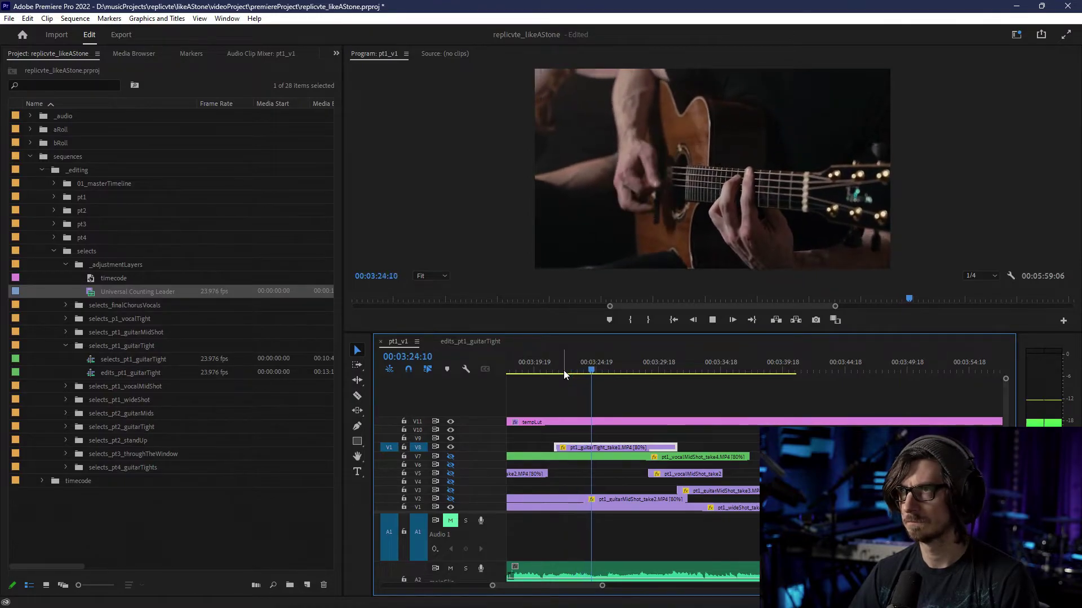
pyautogui.press('-')
pyautogui.press('-')
pyautogui.press('-')
pyautogui.press('-')
pyautogui.press('-')
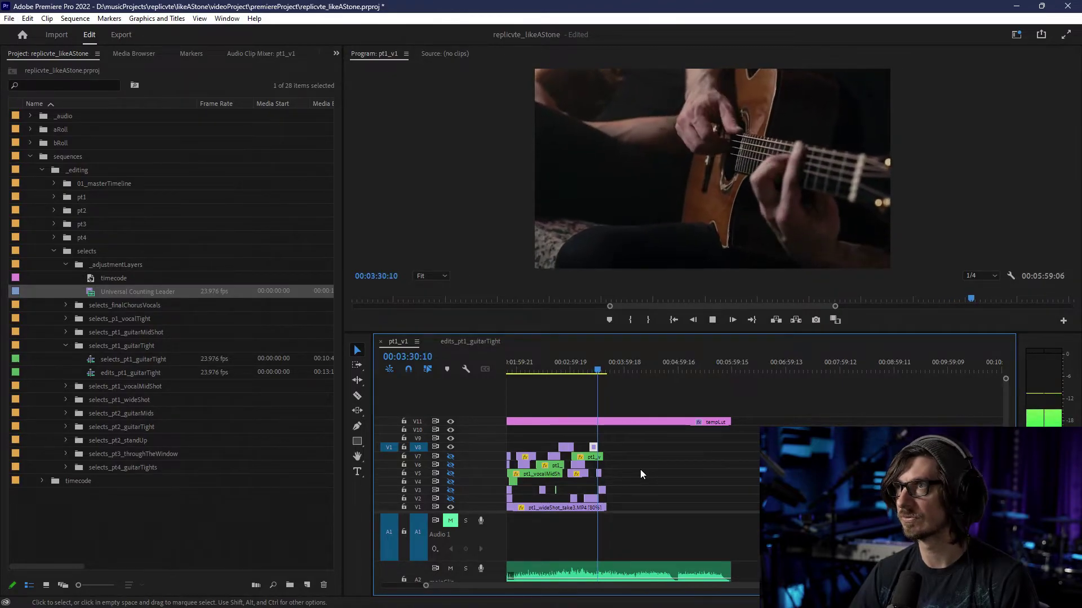
pyautogui.press('space')
# - Try the same guitarTight clip on V8 at about 00:01:50 and play from about 00:01:52 to check its sync
pyautogui.scroll(2, 631, 468)
pyautogui.scroll(5, 629, 468)
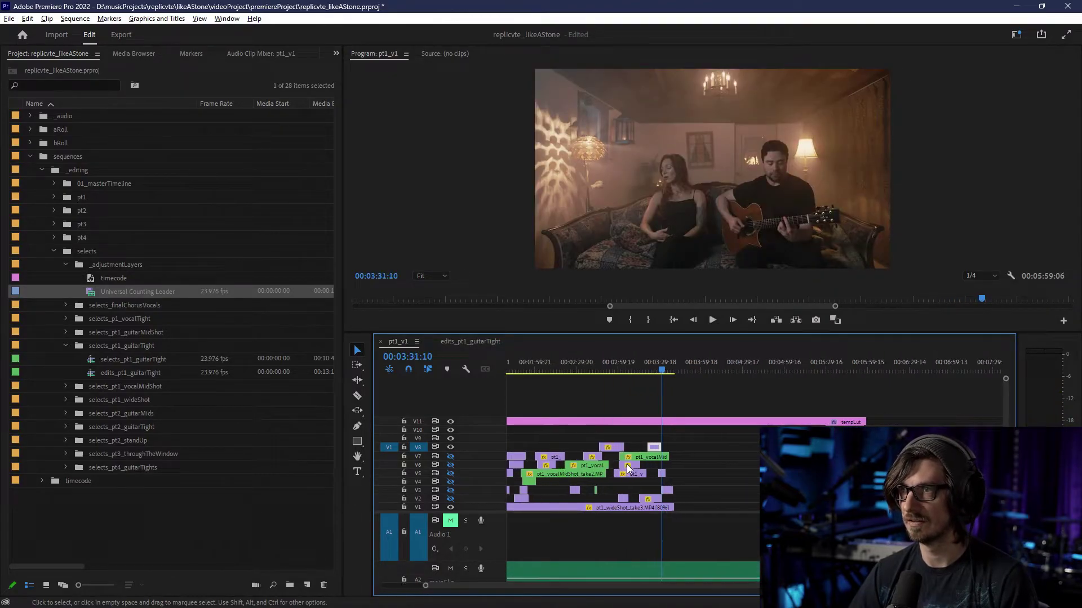
pyautogui.scroll(5, 637, 481)
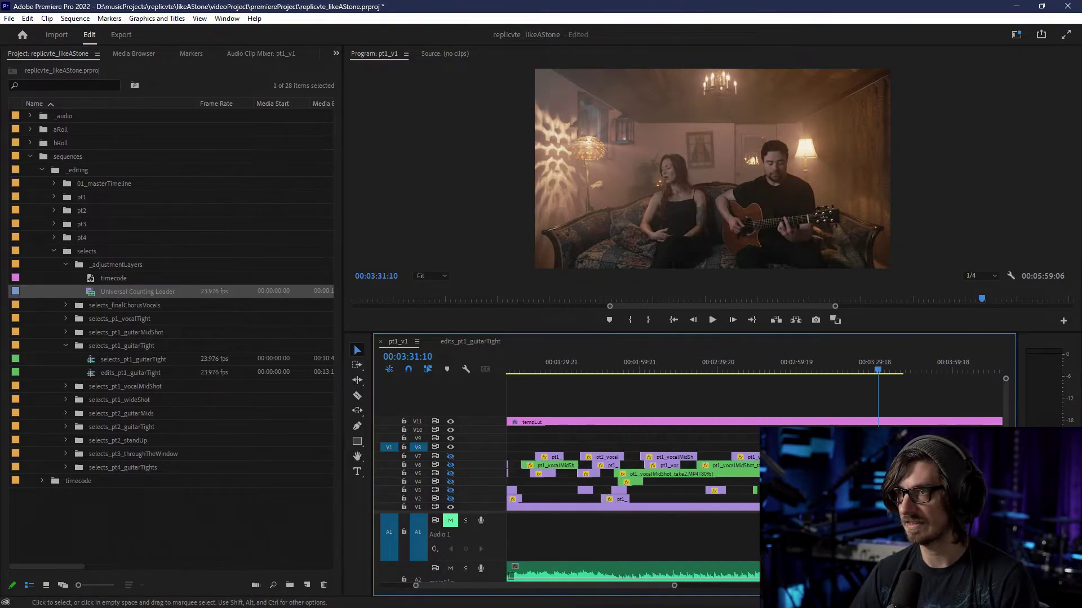
pyautogui.scroll(2, 633, 473)
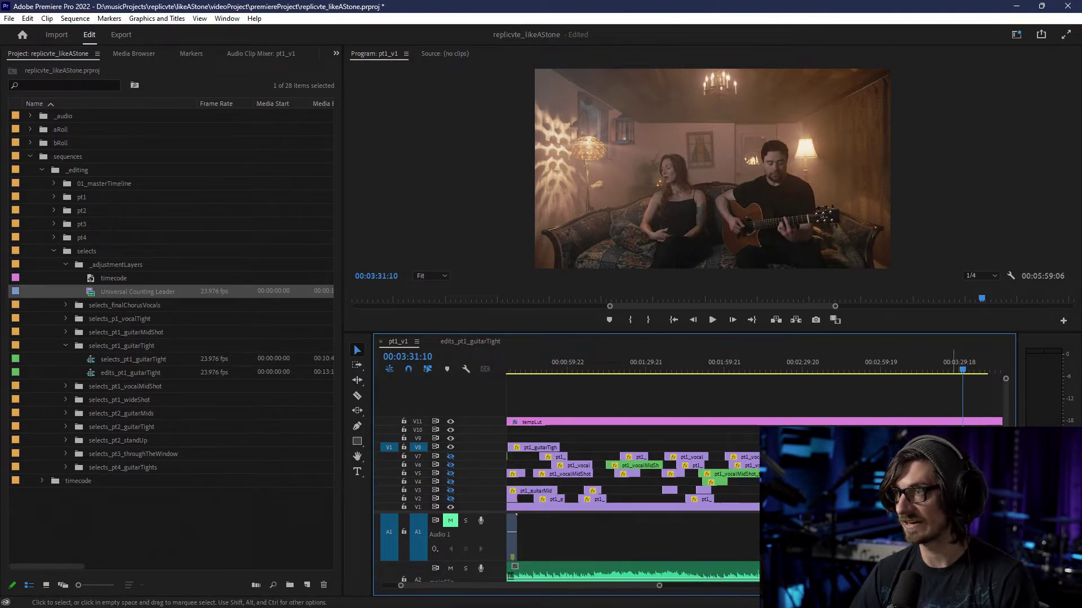
pyautogui.moveTo(872, 447); pyautogui.dragTo(712, 448)
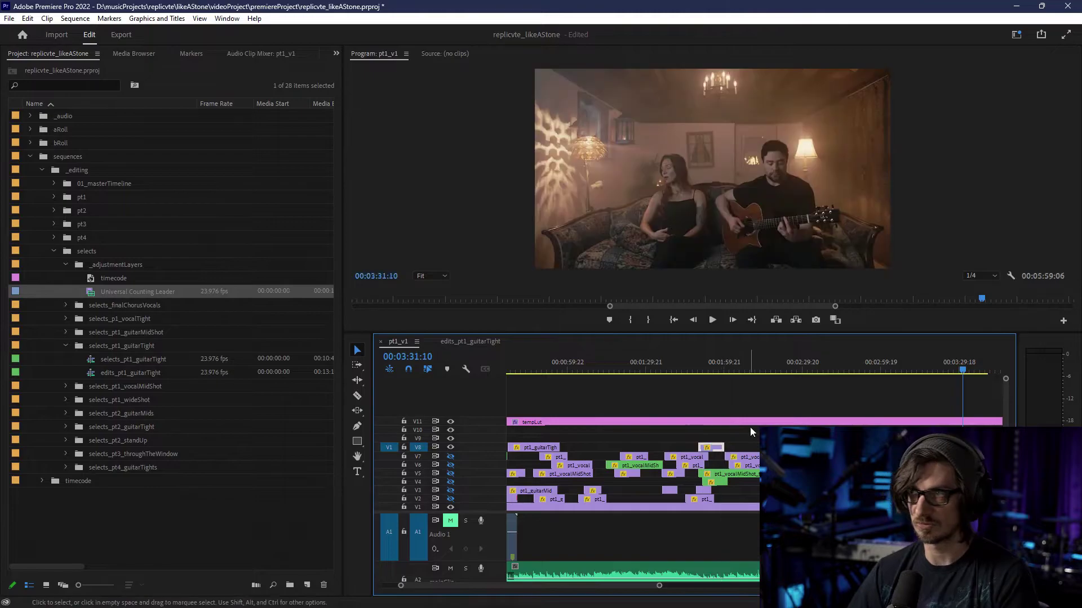
pyautogui.click(704, 376)
pyautogui.press('space')
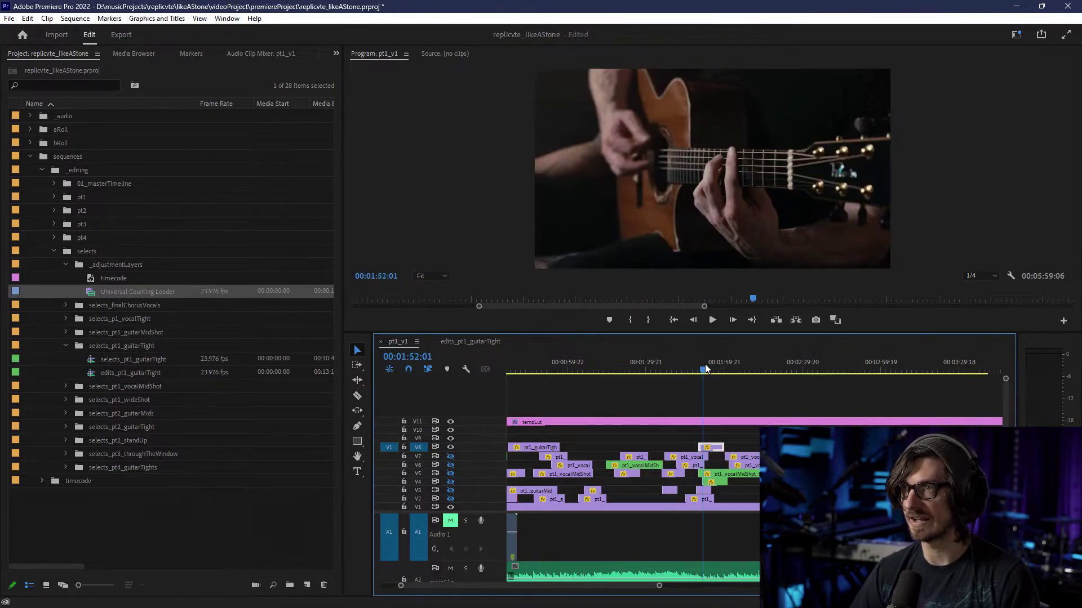
pyautogui.scroll(3, 660, 428)
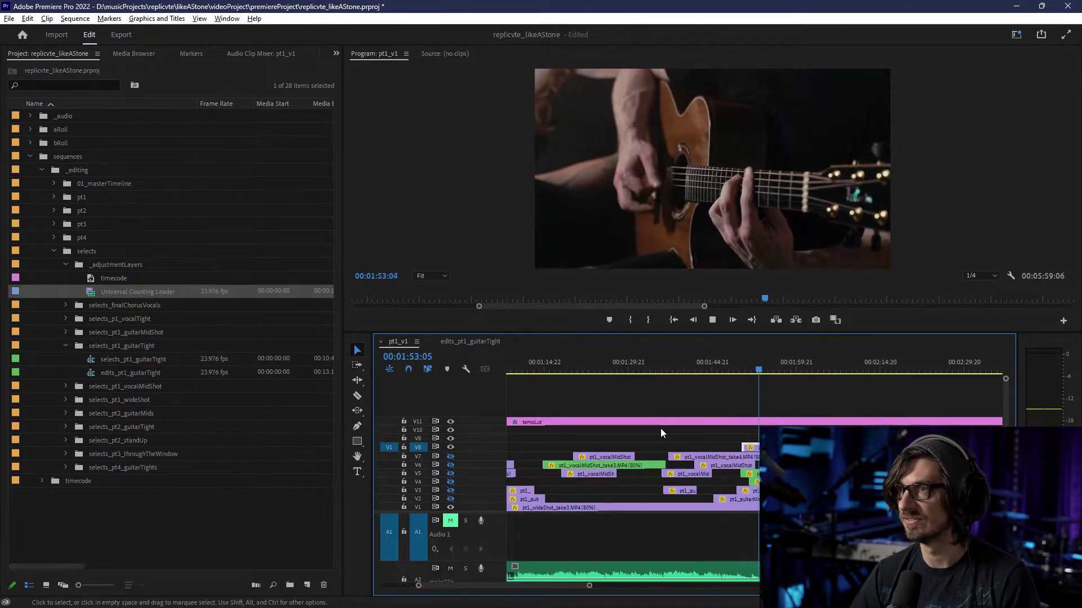
pyautogui.scroll(-4, 824, 364)
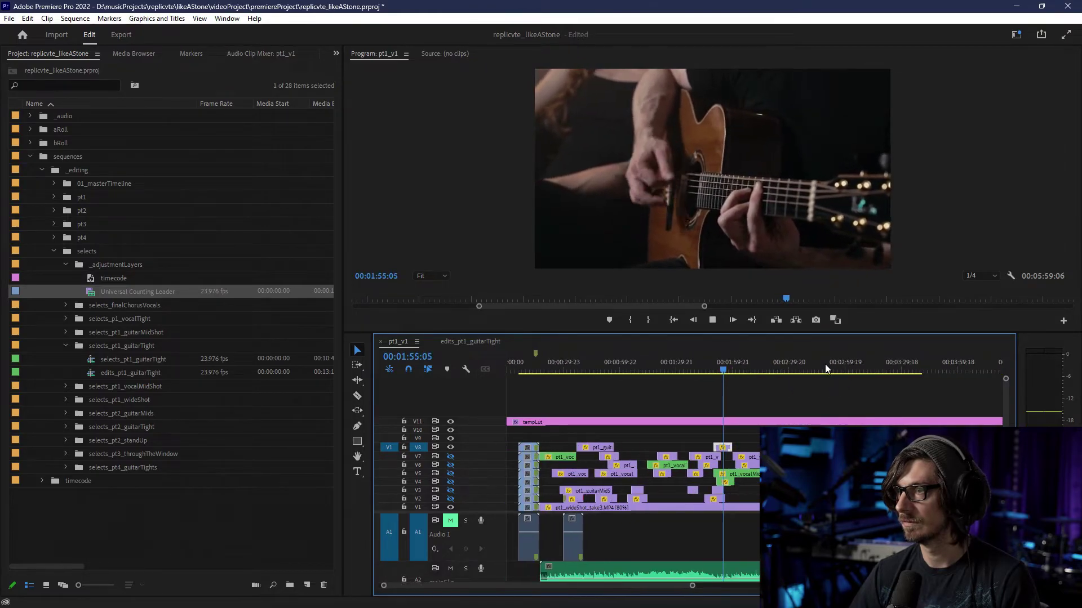
# - Listen from about 00:01:21, try the guitarTight clip on V8 starting at about 00:01:31, and play it to about 00:01:36
pyautogui.click(760, 357)
pyautogui.moveTo(755, 367); pyautogui.dragTo(658, 373)
pyautogui.press('space')
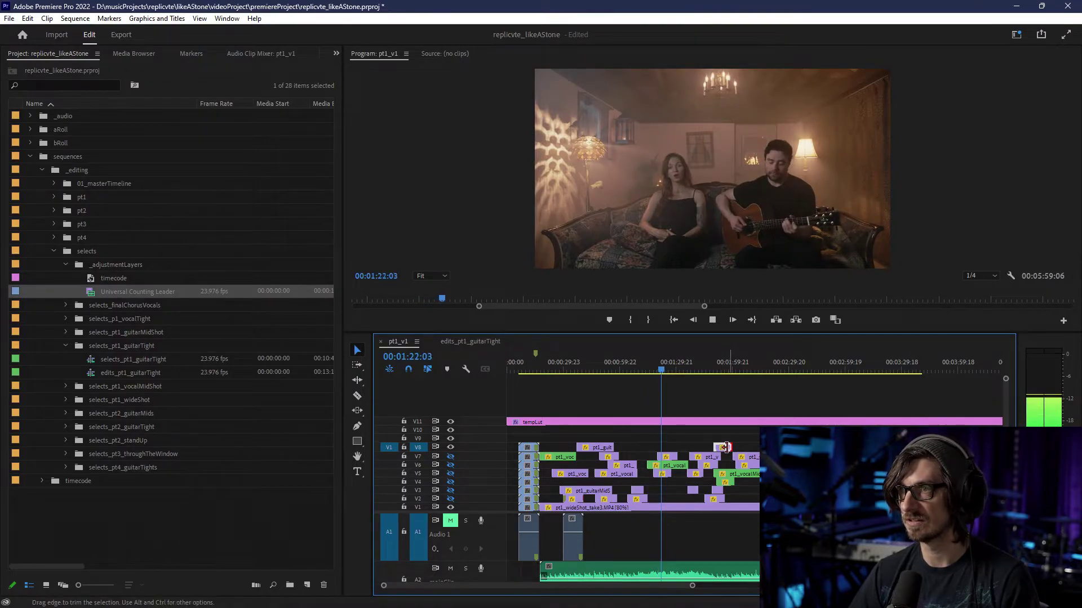
pyautogui.moveTo(728, 449); pyautogui.dragTo(693, 450)
pyautogui.scroll(5, 678, 455)
pyautogui.click(755, 364)
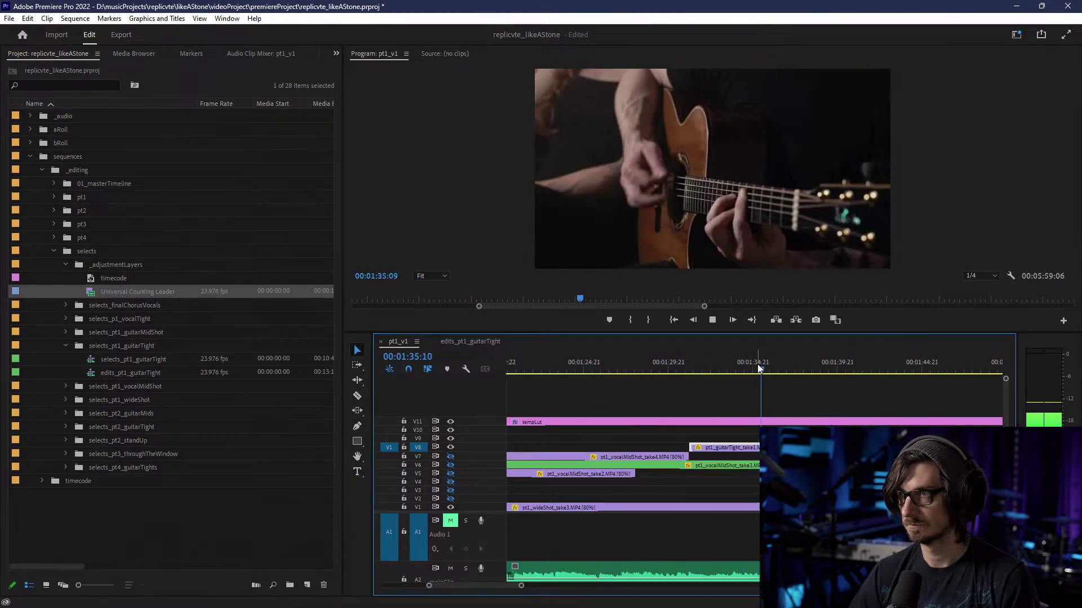
pyautogui.scroll(-4, 754, 467)
pyautogui.press('space')
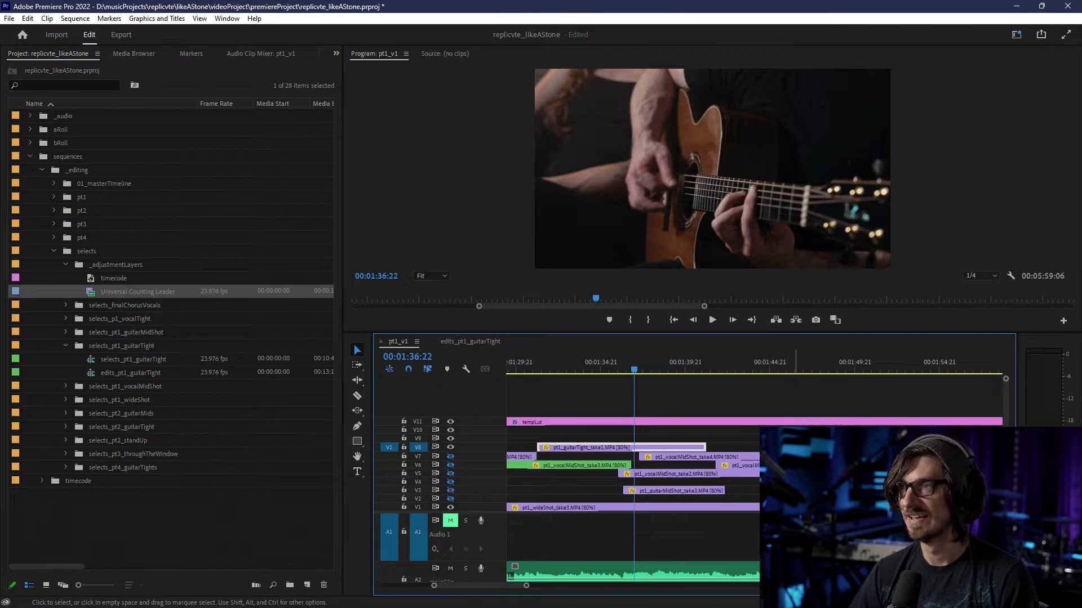
# - Check the V8 guitar close-up at 00:02:55:11, then review the clip placed at about 00:01:31, playing from about 00:01:39
pyautogui.press('-')
pyautogui.press('-')
pyautogui.press('-')
pyautogui.scroll(-2, 631, 467)
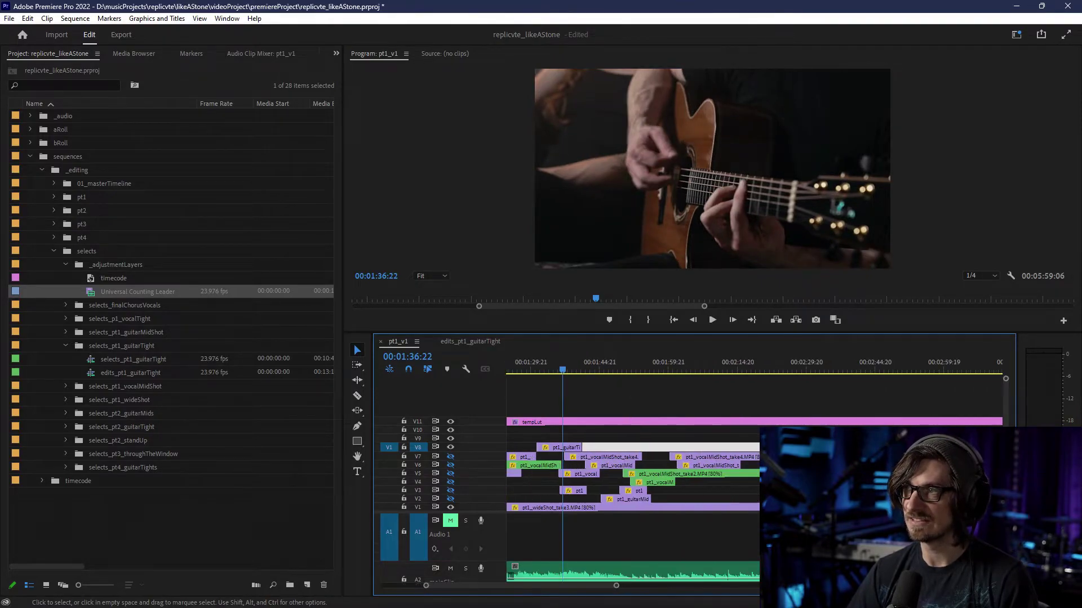
pyautogui.click(924, 370)
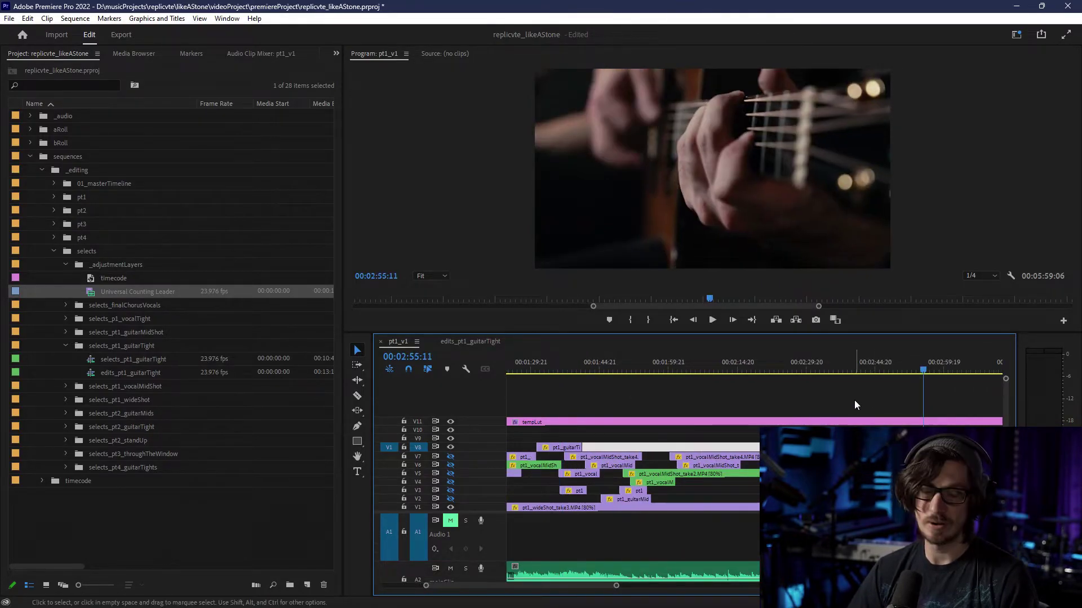
pyautogui.scroll(7, 832, 404)
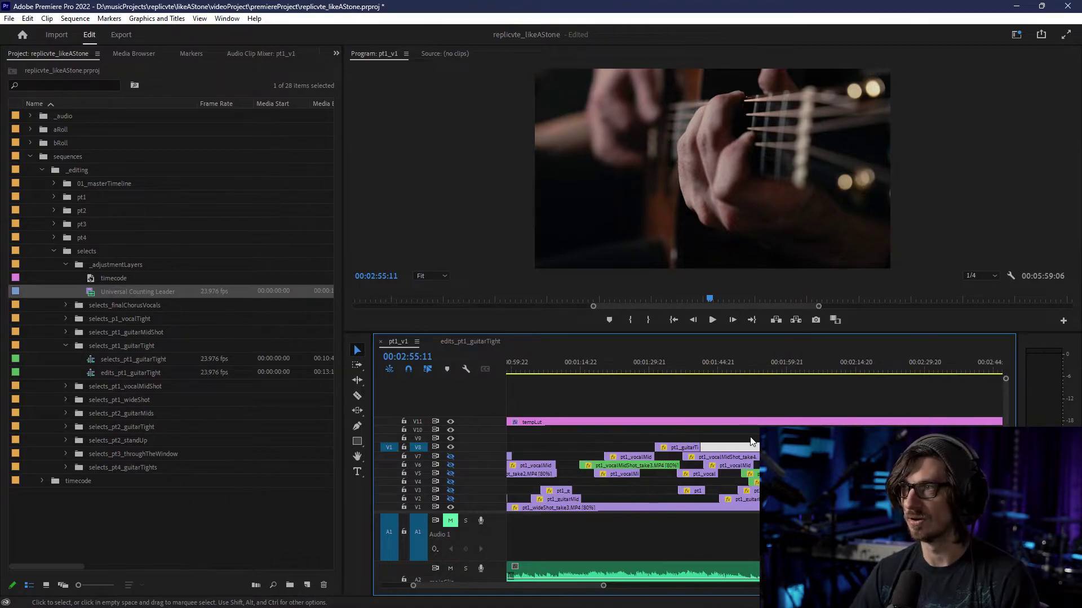
pyautogui.scroll(-2, 742, 440)
pyautogui.click(786, 367)
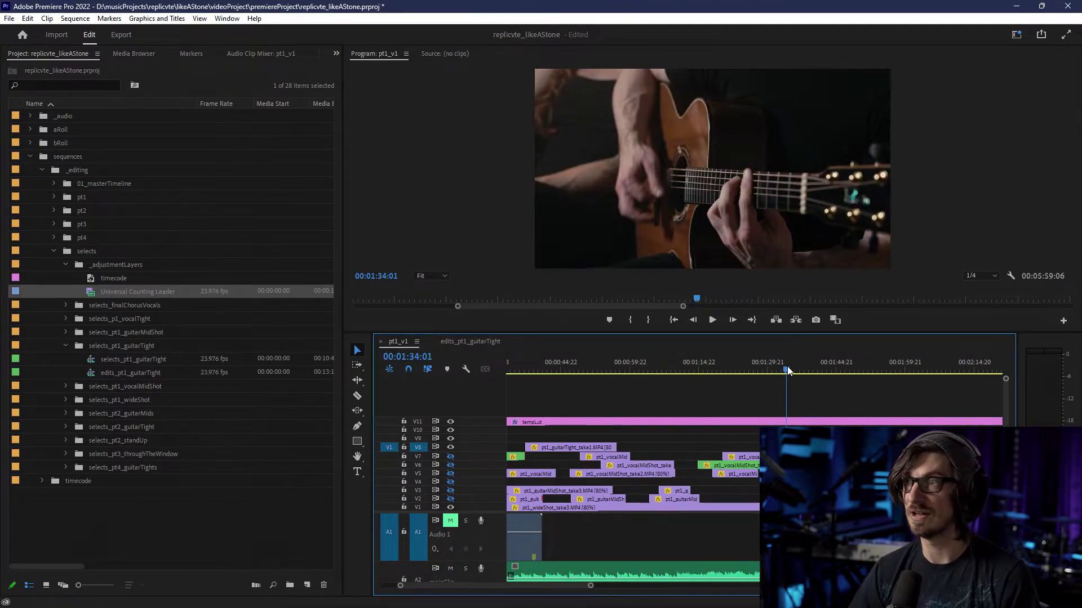
pyautogui.moveTo(786, 367); pyautogui.dragTo(813, 369)
pyautogui.press('space')
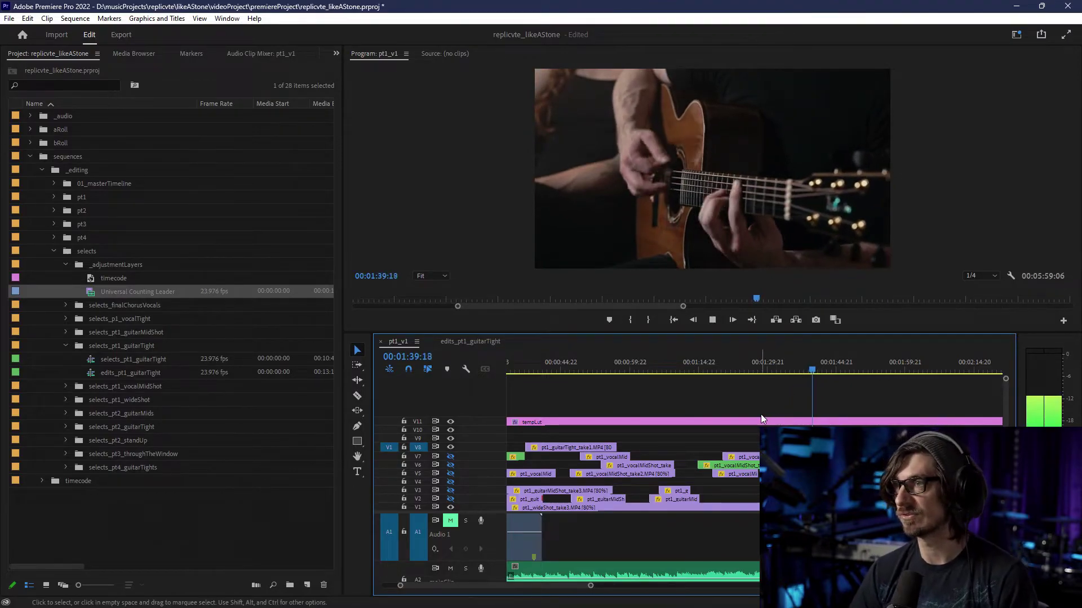
pyautogui.scroll(2, 761, 414)
pyautogui.scroll(2, 760, 414)
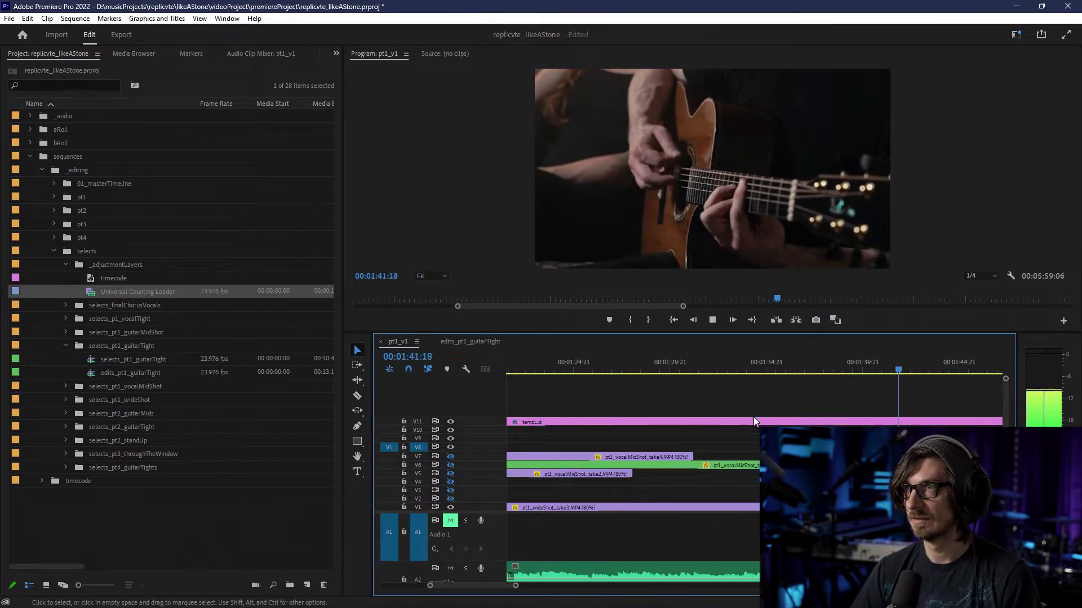
pyautogui.scroll(-3, 745, 437)
# - Move the guitarTight clip on V8 later to start at about 00:01:43 and play through to about 00:01:54
pyautogui.press('space')
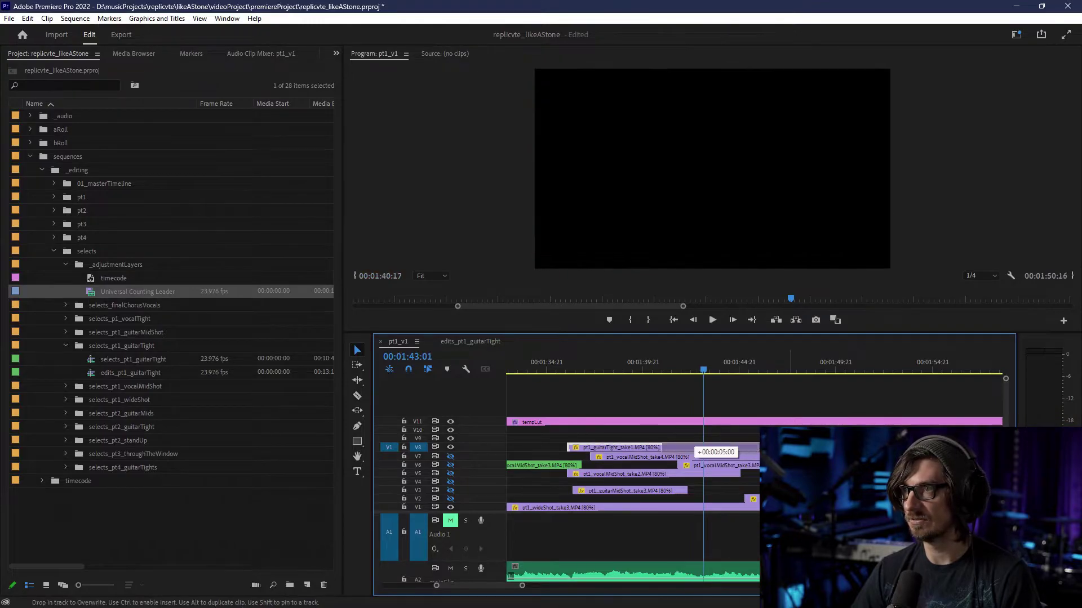
pyautogui.press('space')
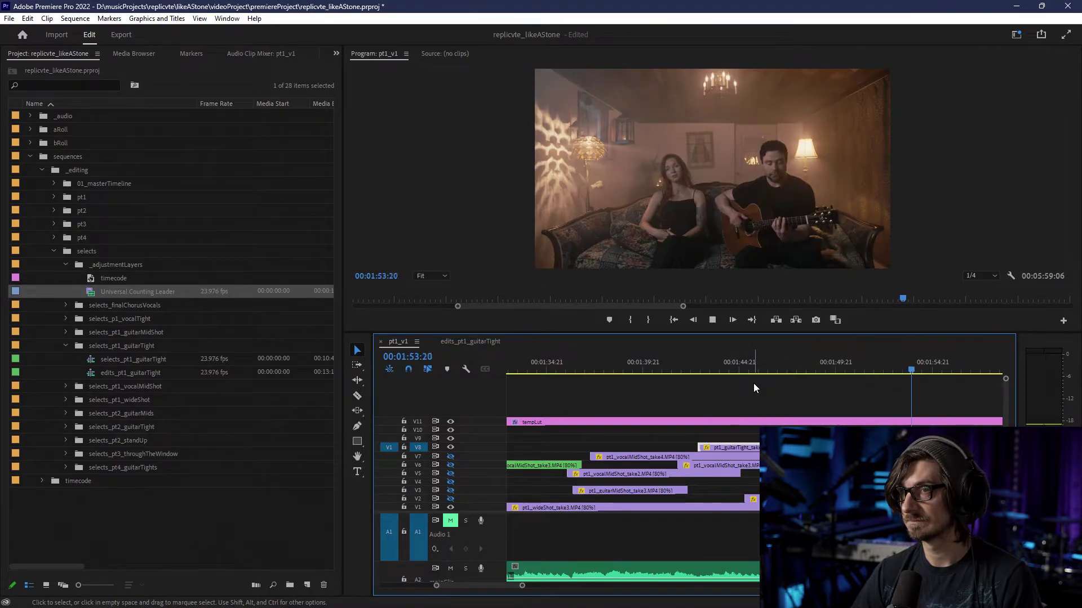
pyautogui.press('space')
# - Save the project
pyautogui.hotkey('ctrl', 's')
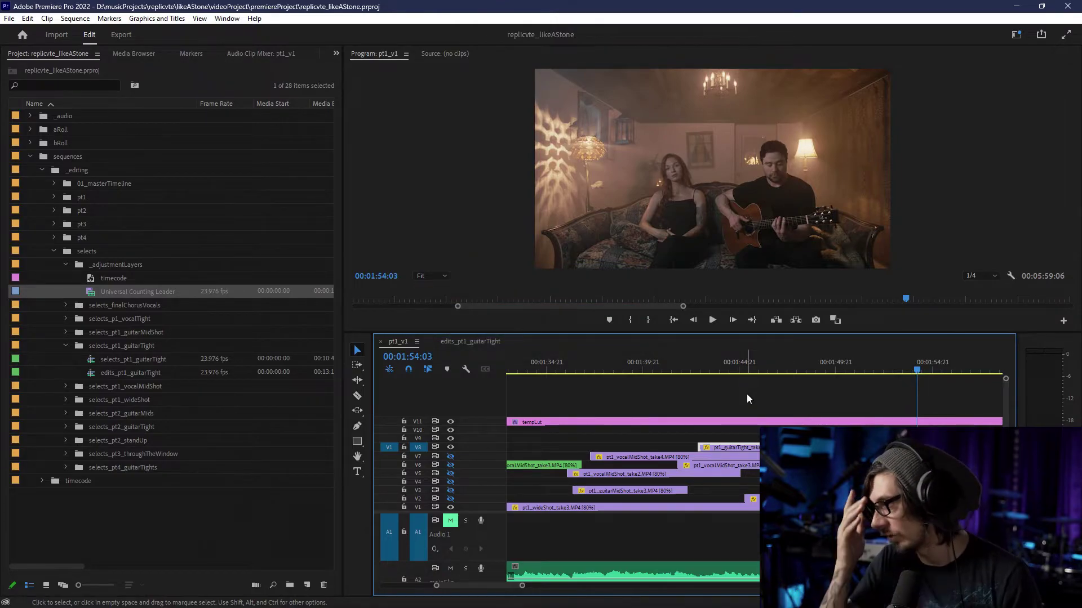
pyautogui.press('-')
pyautogui.press('-')
pyautogui.press('-')
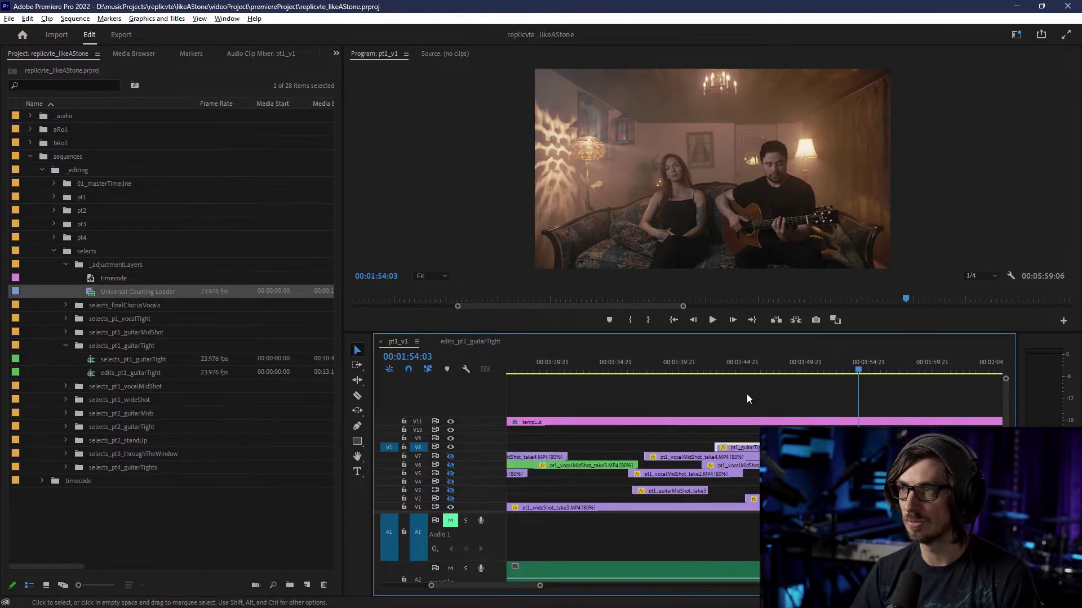
# - Delete the stray second leader audio clip on A1, then set V9 as the source-patched target track and save
pyautogui.press('-')
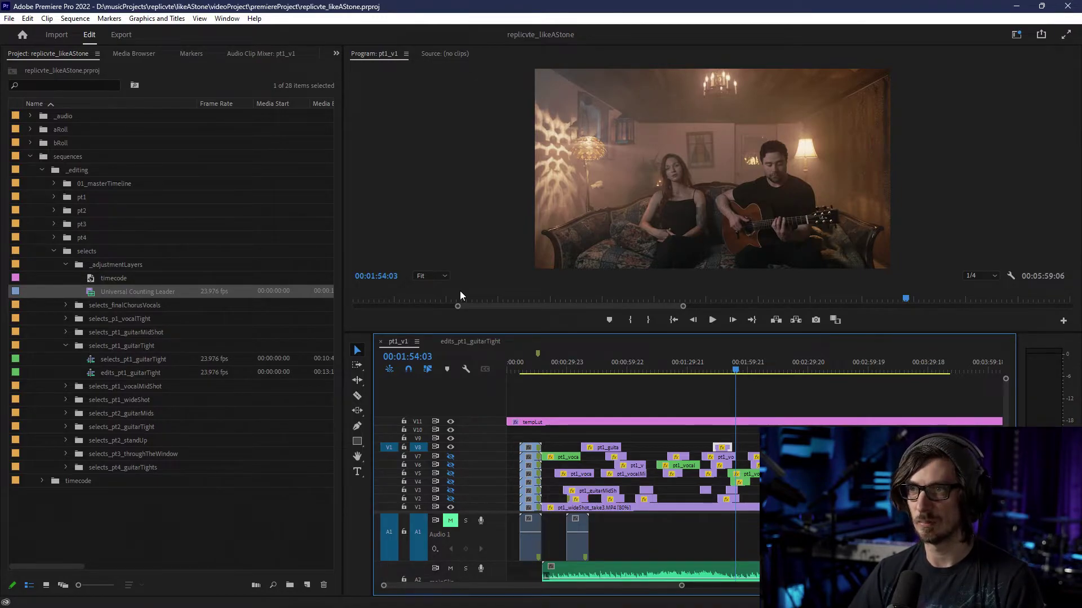
pyautogui.press('Delete')
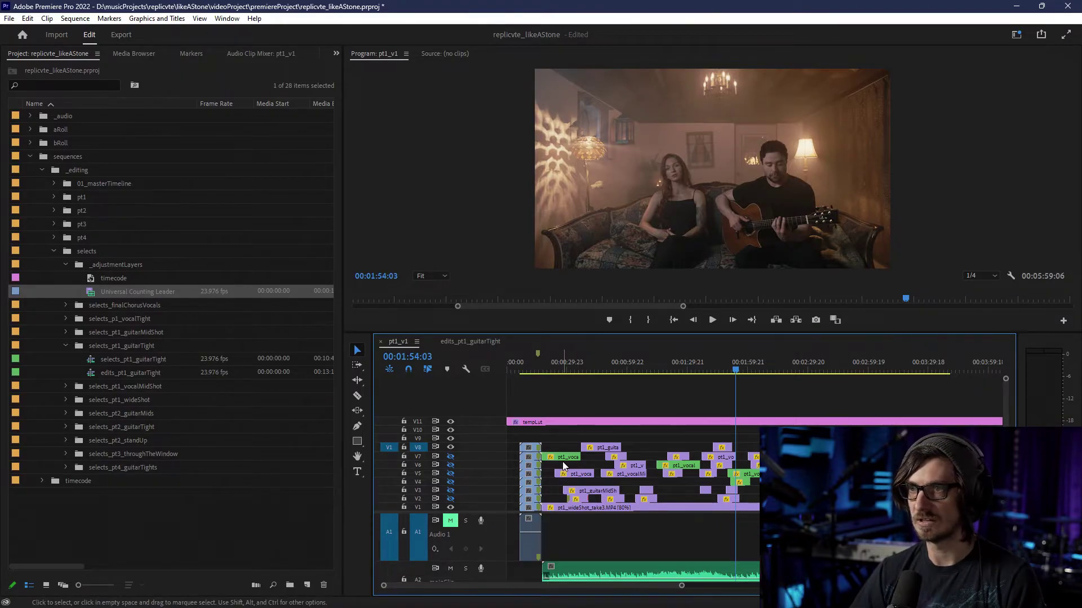
pyautogui.click(394, 439)
pyautogui.hotkey('ctrl', 's')
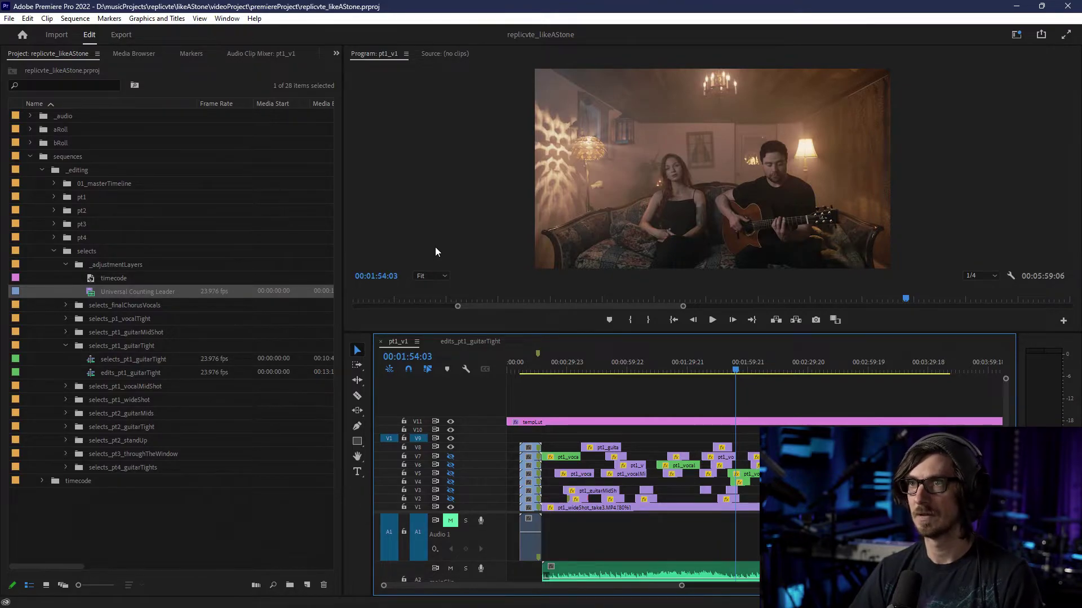
# - In the edits_pt1_guitarTight sequence, duplicate the counting leader from the sequence start into the gap at about 00:04:24
pyautogui.click(489, 342)
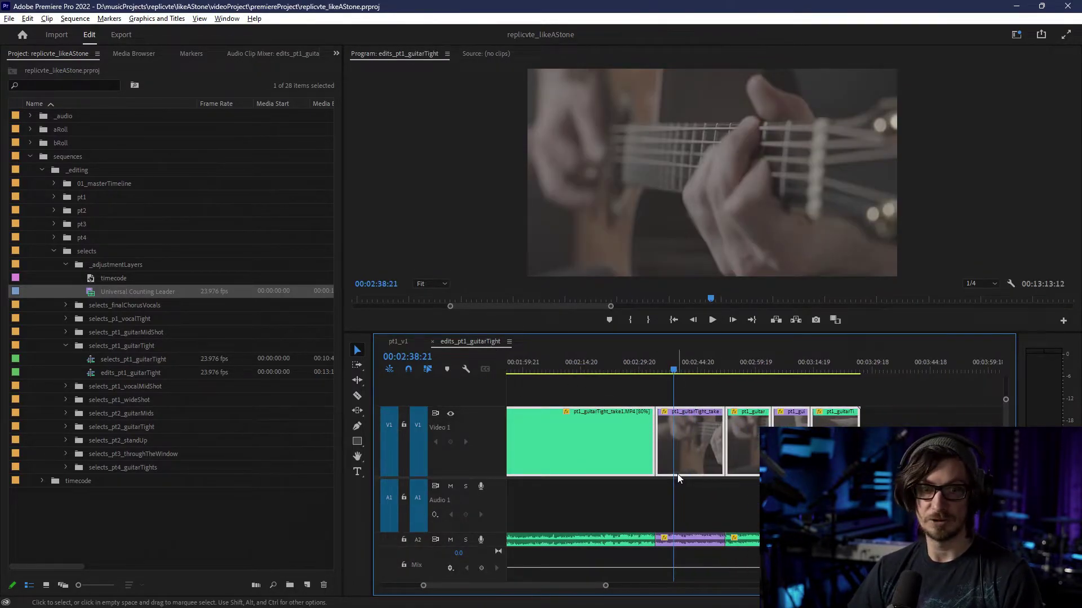
pyautogui.press('-')
pyautogui.press('-')
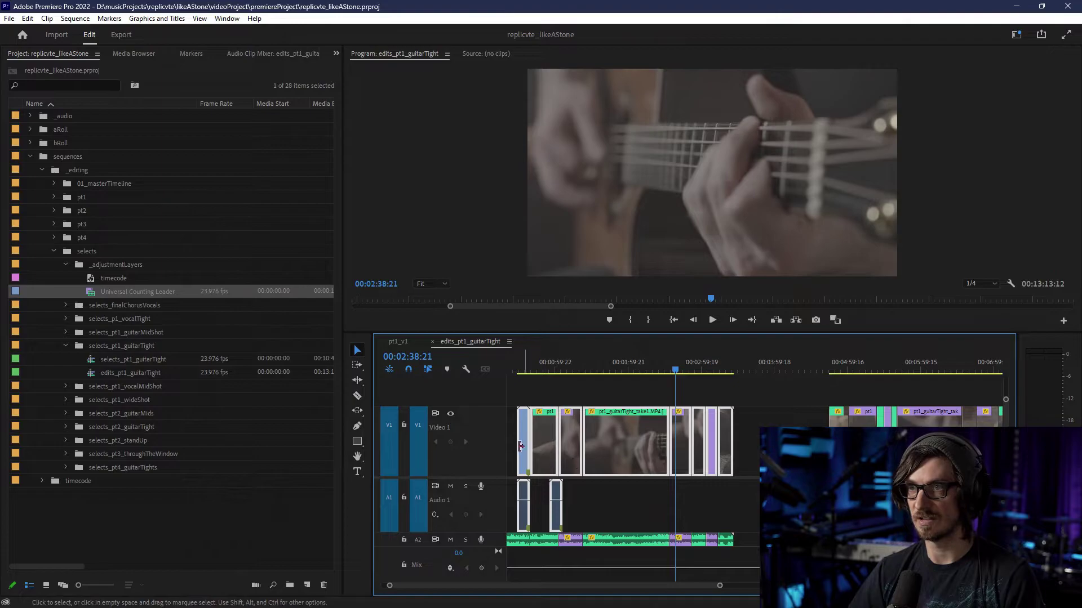
pyautogui.moveTo(508, 444); pyautogui.dragTo(520, 503)
pyautogui.moveTo(522, 461); pyautogui.dragTo(810, 461)
pyautogui.click(827, 364)
pyautogui.scroll(3, 845, 398)
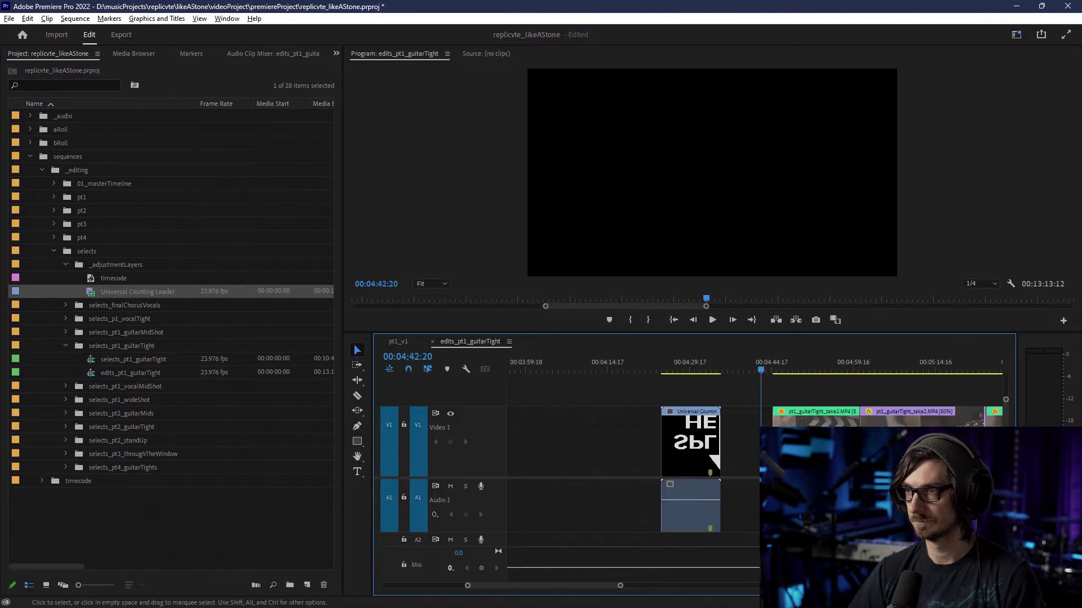
# - Move the leader copy onto the take2 footage at about 00:04:50 and align its marker with the A2 waveform peak near 00:04:58:19
pyautogui.moveTo(594, 442); pyautogui.dragTo(857, 413)
pyautogui.moveTo(866, 363); pyautogui.dragTo(841, 369)
pyautogui.press('space')
pyautogui.scroll(5, 881, 407)
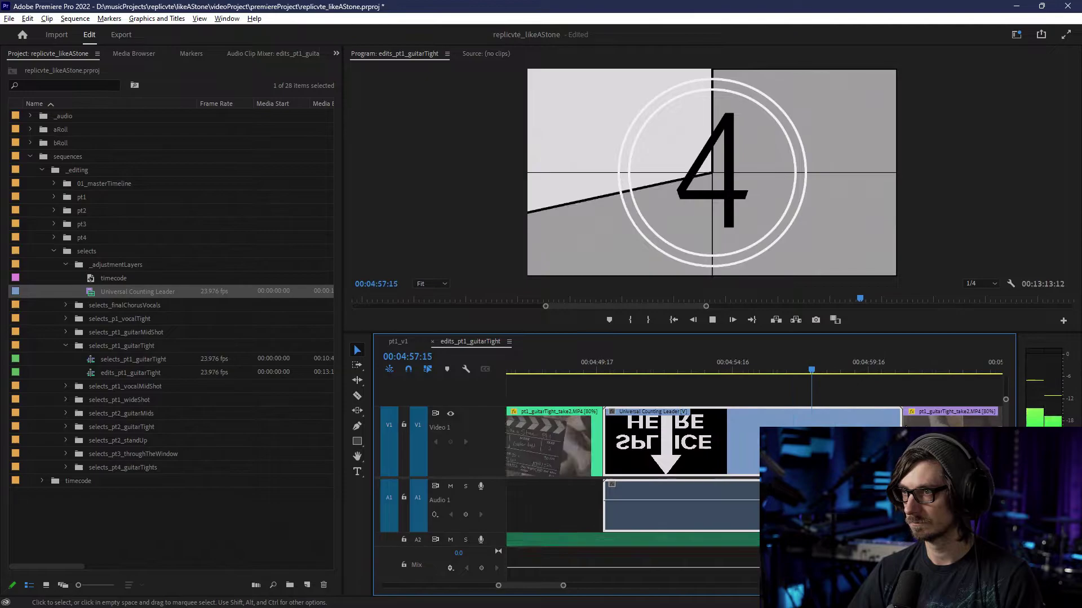
pyautogui.press('equals')
pyautogui.press('equals')
pyautogui.press('equals')
pyautogui.moveTo(659, 436); pyautogui.dragTo(677, 434)
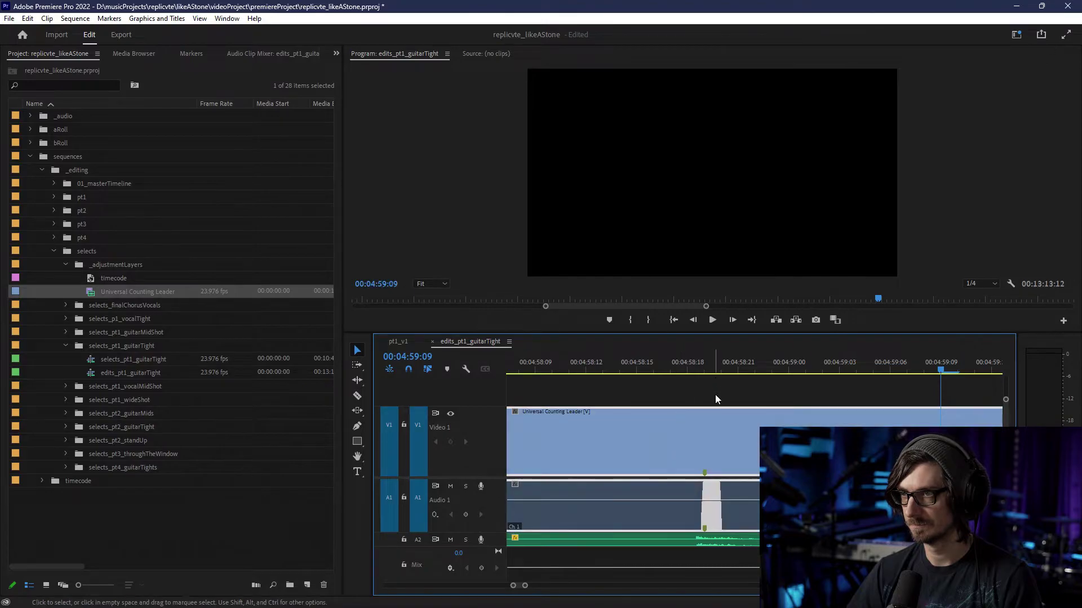
# - Nudge the counting leader about one frame earlier and play from about 00:04:58 into the take2 guitar clip to check its sync
pyautogui.press('-')
pyautogui.press('-')
pyautogui.press('-')
pyautogui.click(675, 366)
pyautogui.press('space')
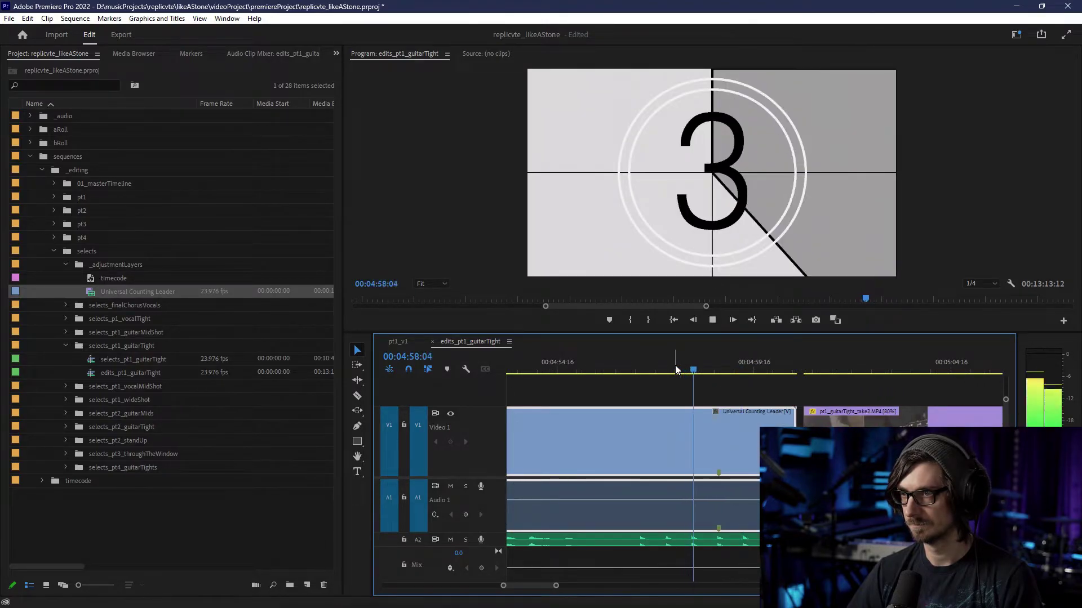
pyautogui.hotkey('alt', 'space')
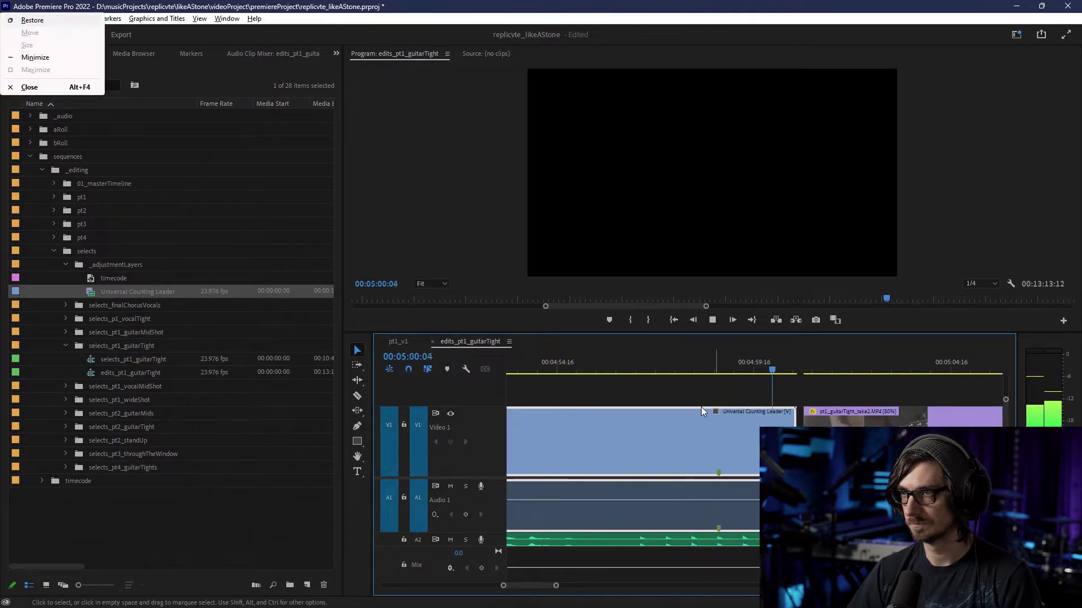
pyautogui.press('Escape')
pyautogui.press('space')
pyautogui.click(692, 372)
pyautogui.press('space')
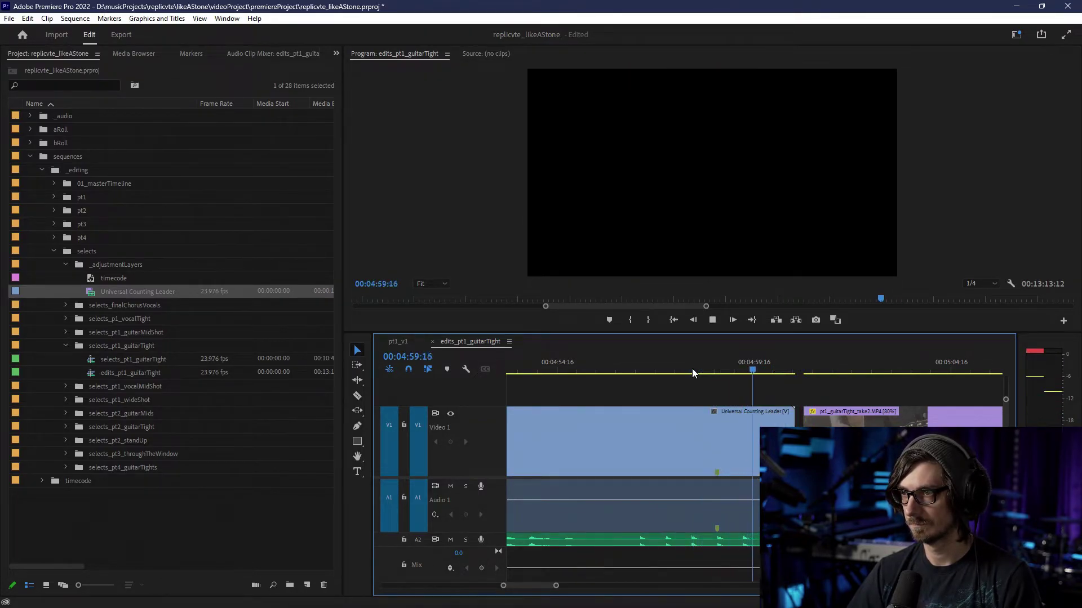
pyautogui.click(785, 364)
pyautogui.press('space')
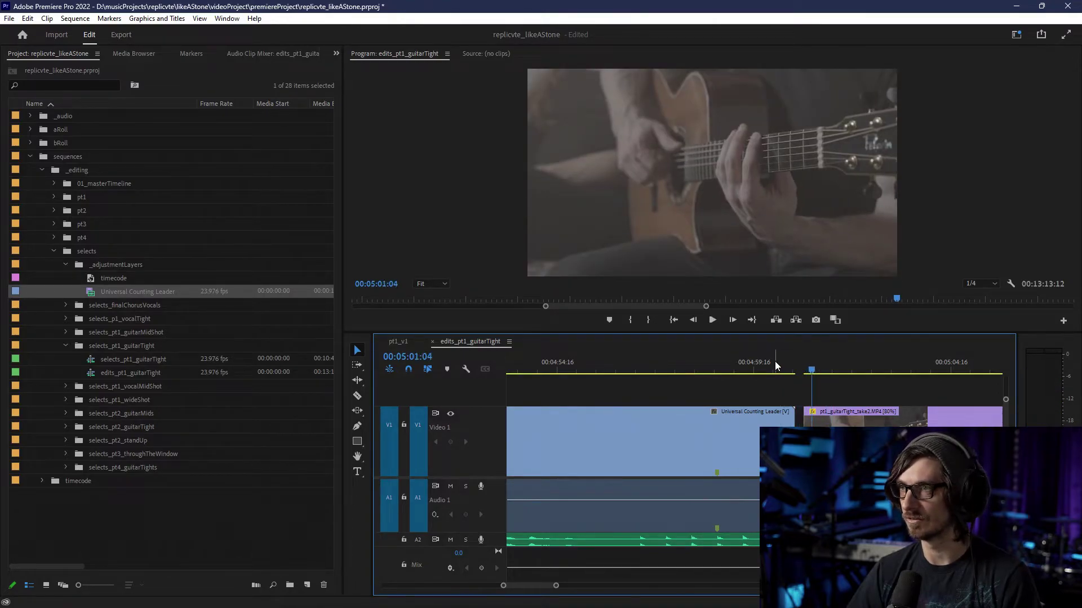
# - Extend the start of the guitarTight_take2 clip back to the end of the counting leader, closing the gap
pyautogui.scroll(-8, 806, 423)
pyautogui.press('=')
pyautogui.press('=')
pyautogui.press('=')
pyautogui.press('=')
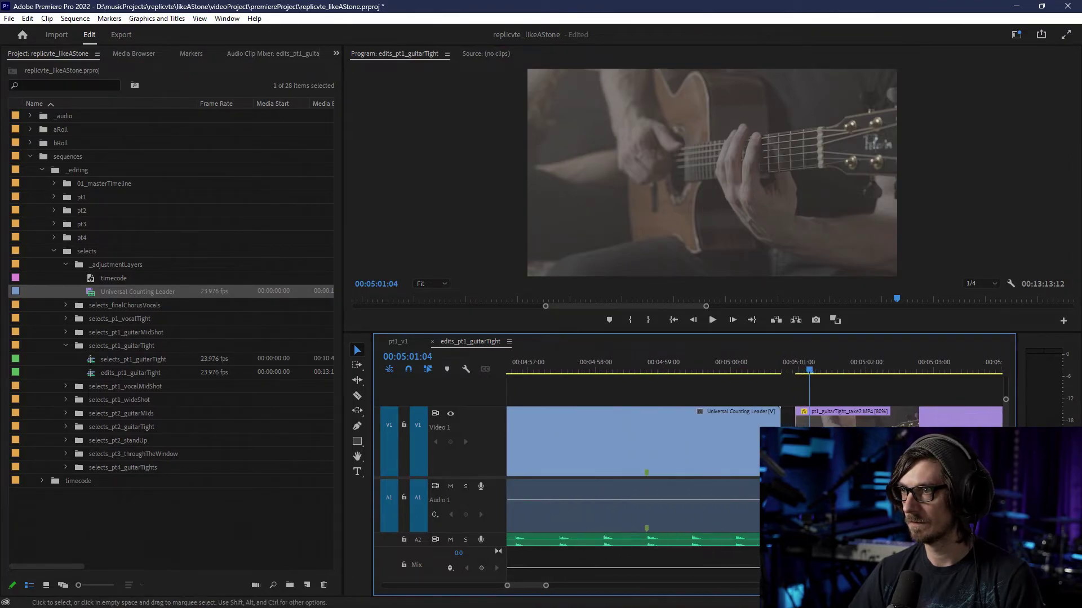
pyautogui.moveTo(796, 436); pyautogui.dragTo(780, 437)
# - Copy the counting leader and the take2 clips after it to the start of the pt1_v1 sequence on V9
pyautogui.scroll(-4, 831, 436)
pyautogui.press('-')
pyautogui.press('-')
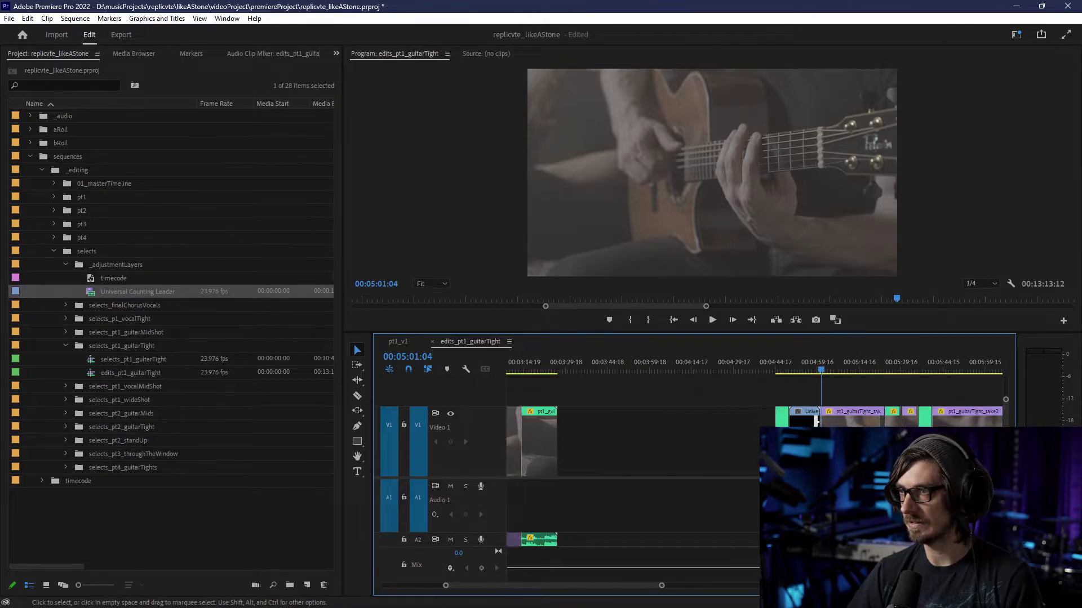
pyautogui.press('-')
pyautogui.press('-')
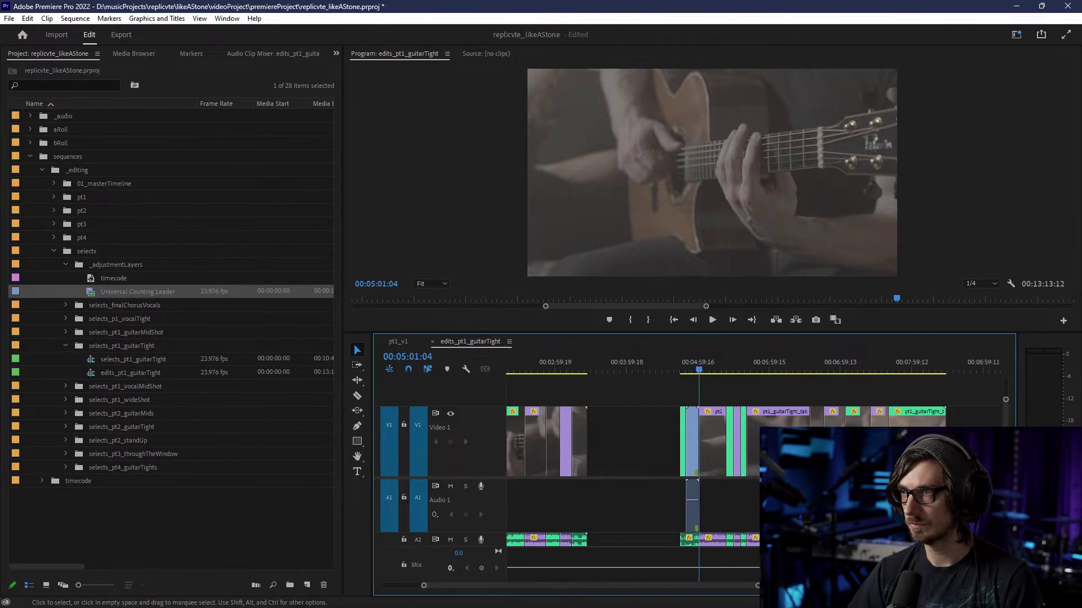
pyautogui.moveTo(806, 516); pyautogui.dragTo(693, 515)
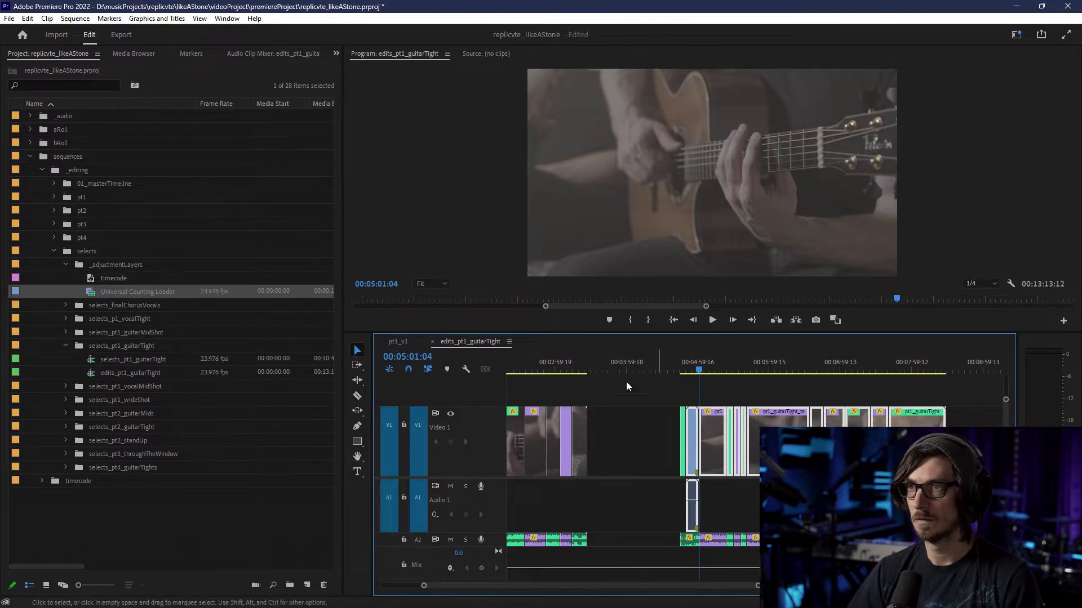
pyautogui.click(410, 342)
pyautogui.click(564, 361)
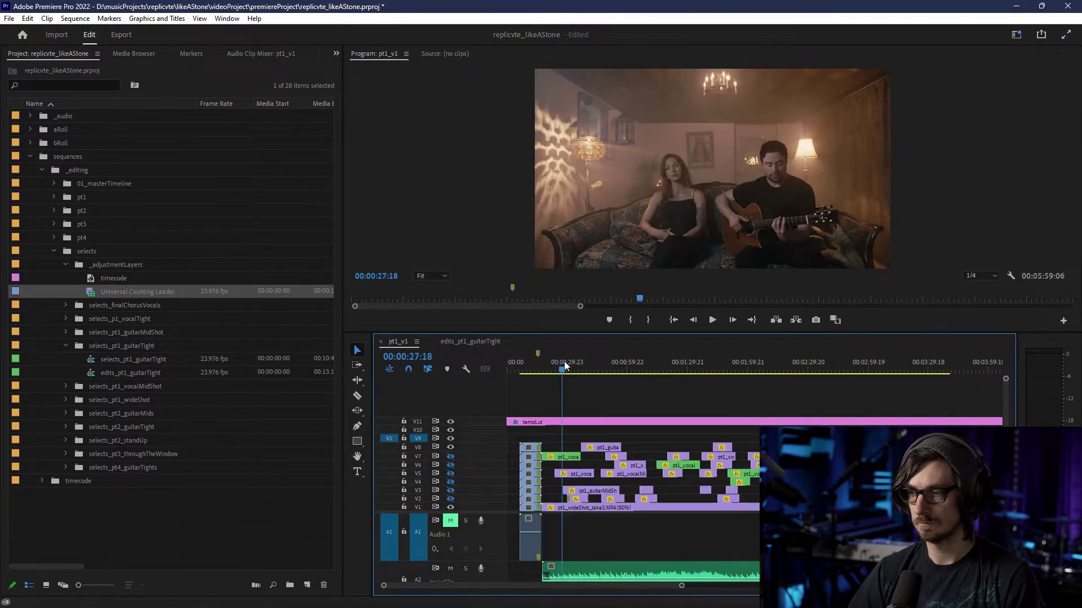
pyautogui.press('Home')
pyautogui.press('End')
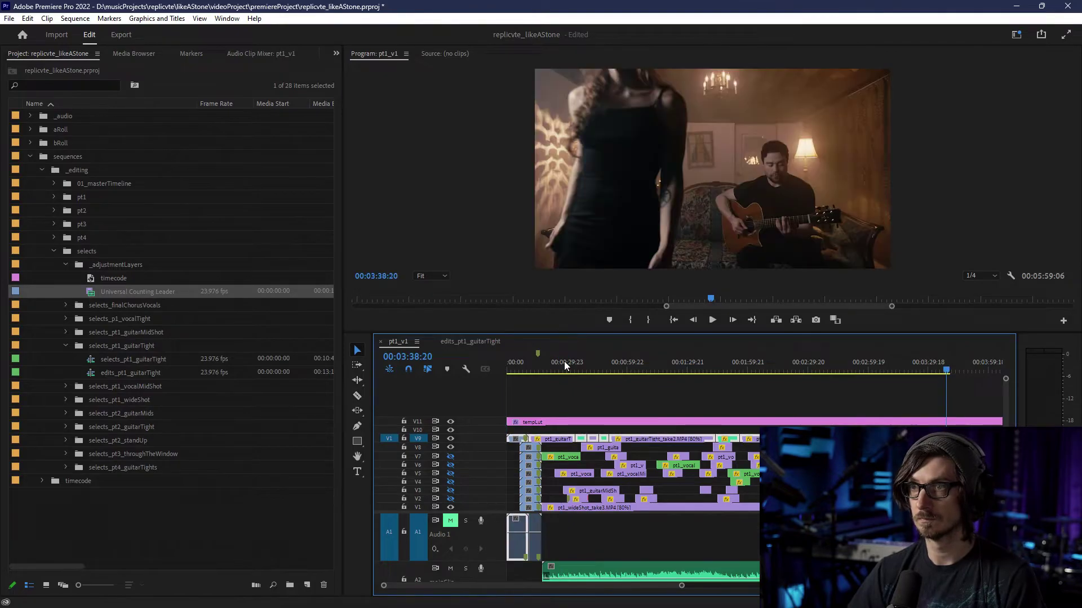
# - Move the pasted leader and guitarTight_take2 clips down to V8, aligning the leader with the stacked leaders below
pyautogui.scroll(5, 532, 450)
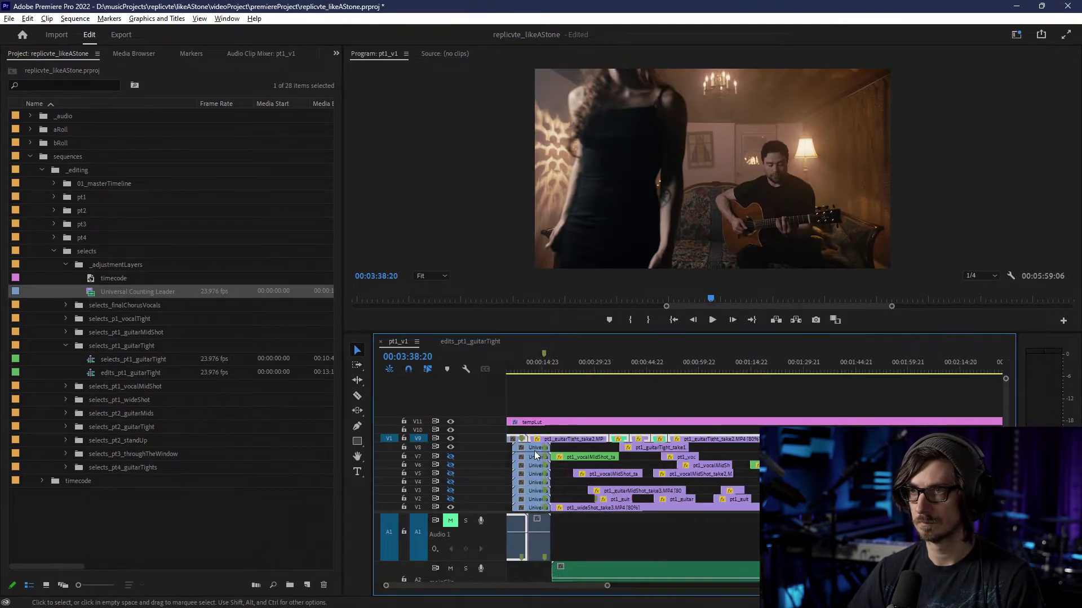
pyautogui.moveTo(478, 586); pyautogui.dragTo(439, 588)
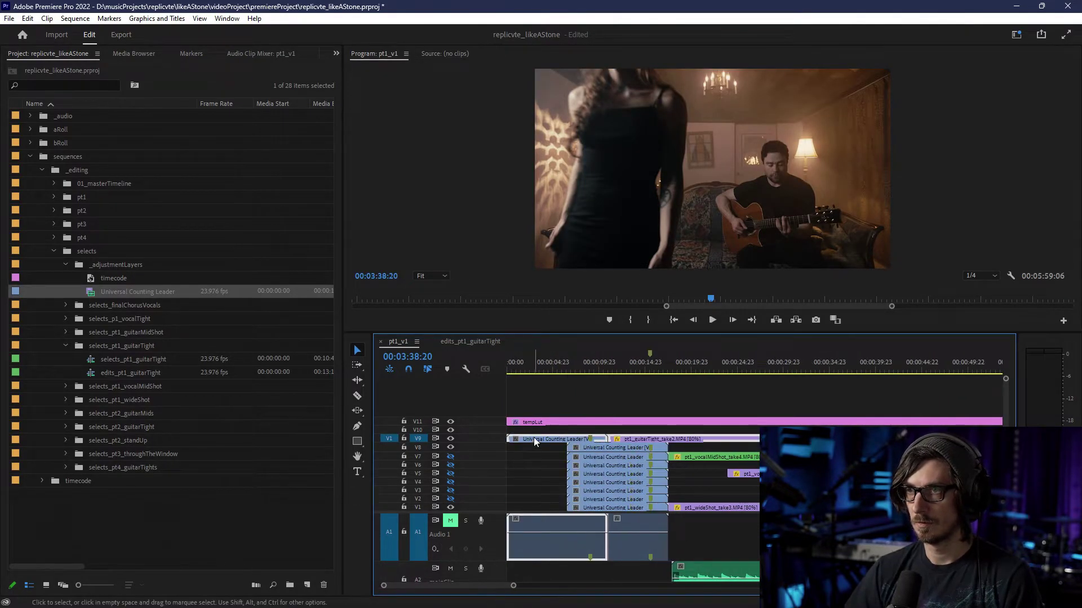
pyautogui.moveTo(549, 440); pyautogui.dragTo(593, 447)
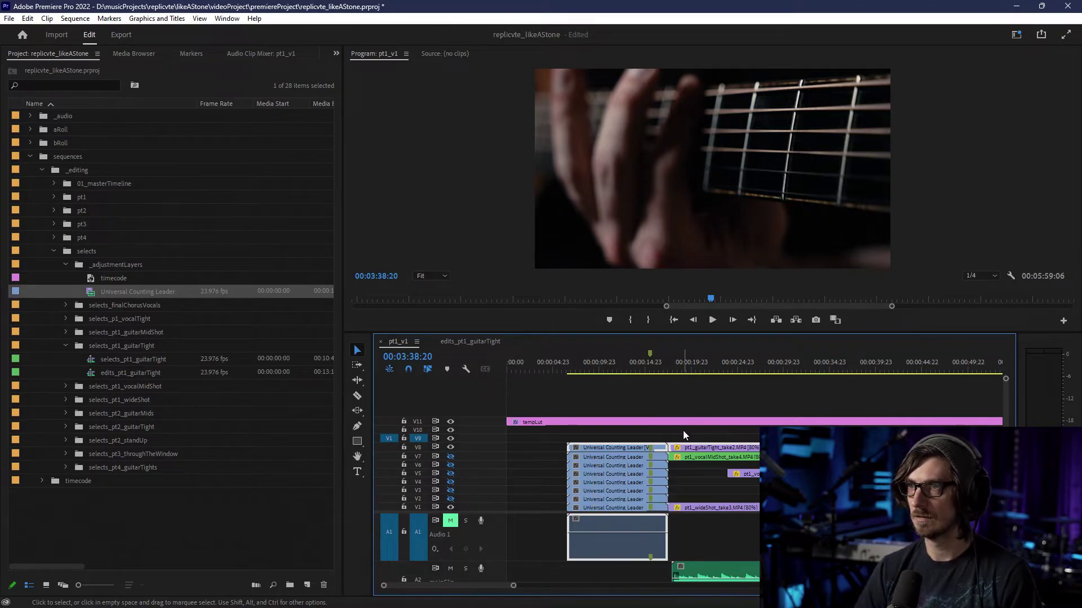
# - Delete the green-labelled guitarTight_take2 clips on V8, keeping the purple-labelled selects
pyautogui.scroll(-6, 658, 428)
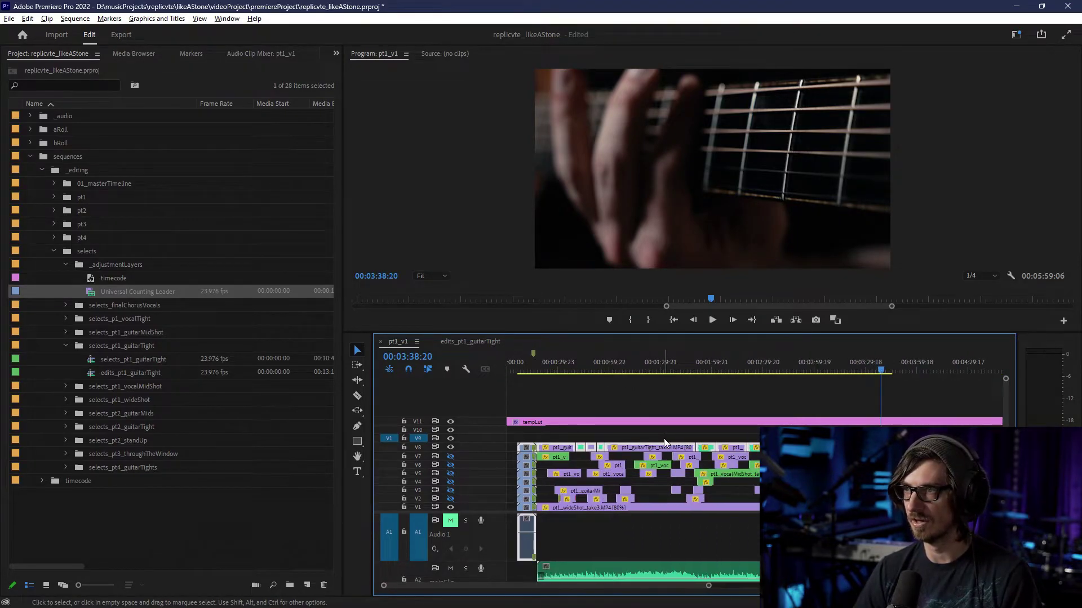
pyautogui.scroll(3, 607, 459)
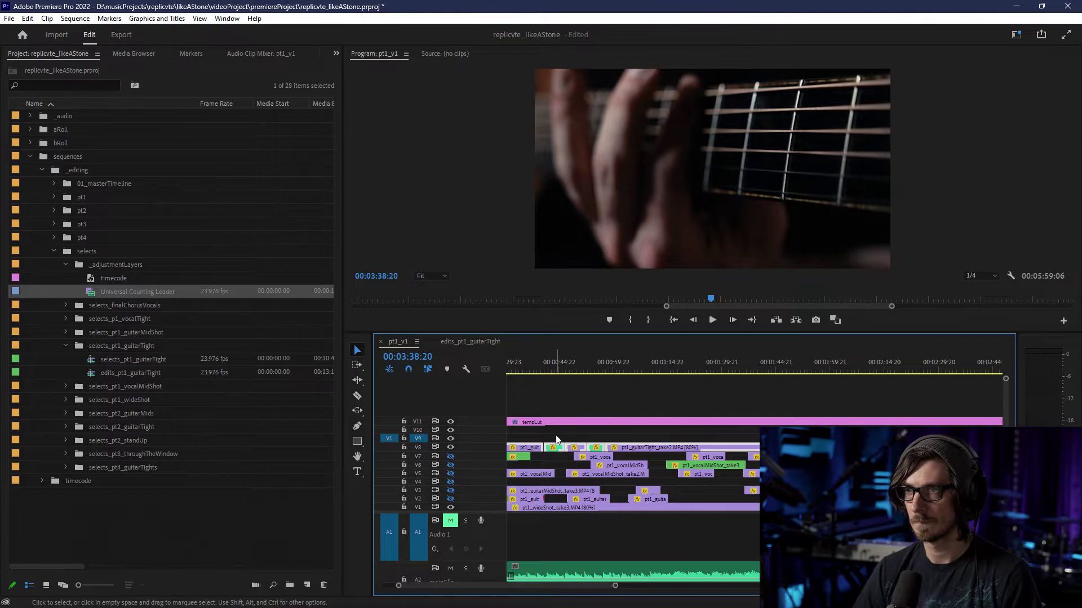
pyautogui.press('Delete')
pyautogui.click(595, 445)
pyautogui.press('Delete')
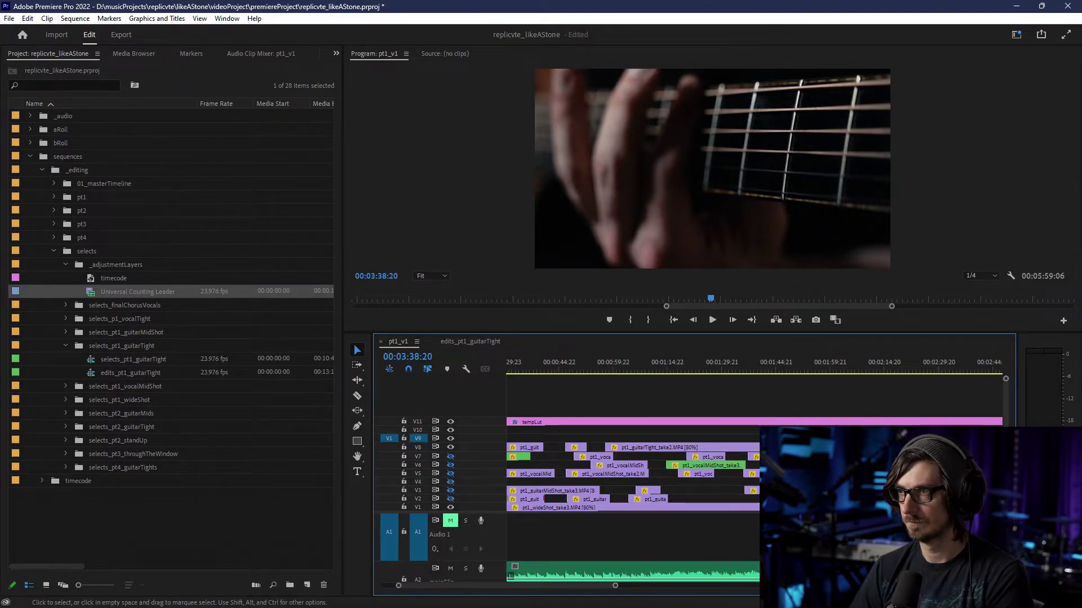
pyautogui.scroll(-4, 754, 462)
pyautogui.click(820, 448)
pyautogui.press('Delete')
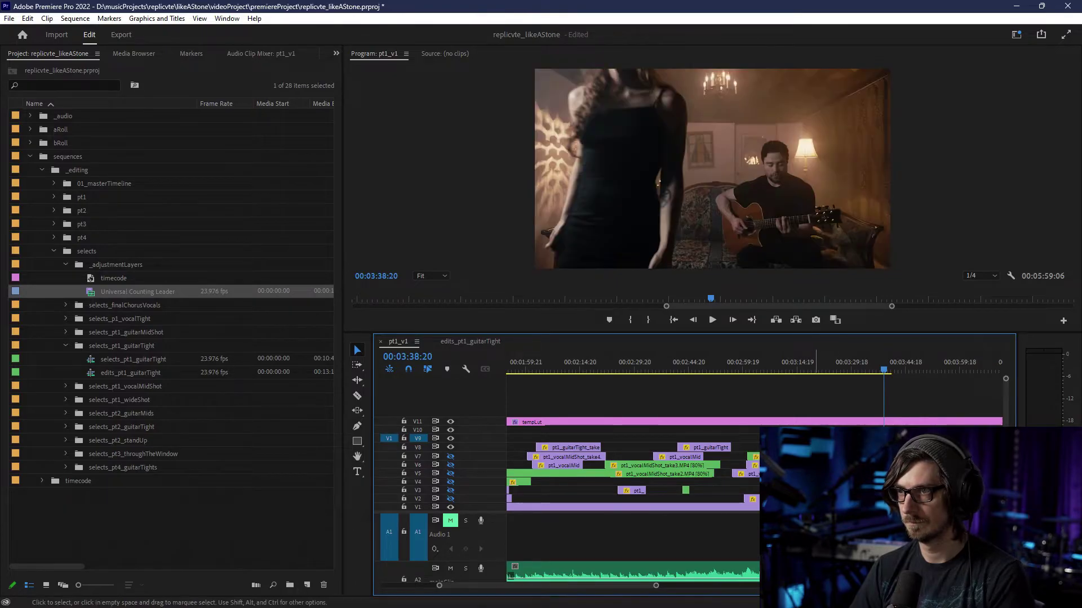
# - Play pt1_v1 from about 00:00:23 to about 00:00:36 to check the take2 guitar clip against the music
pyautogui.scroll(7, 777, 406)
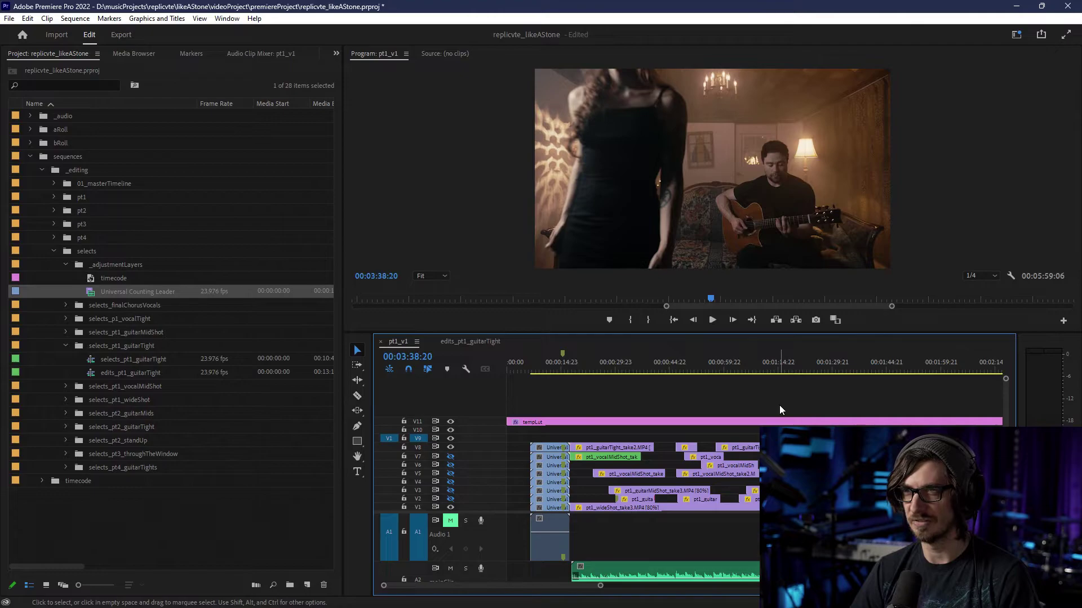
pyautogui.click(590, 363)
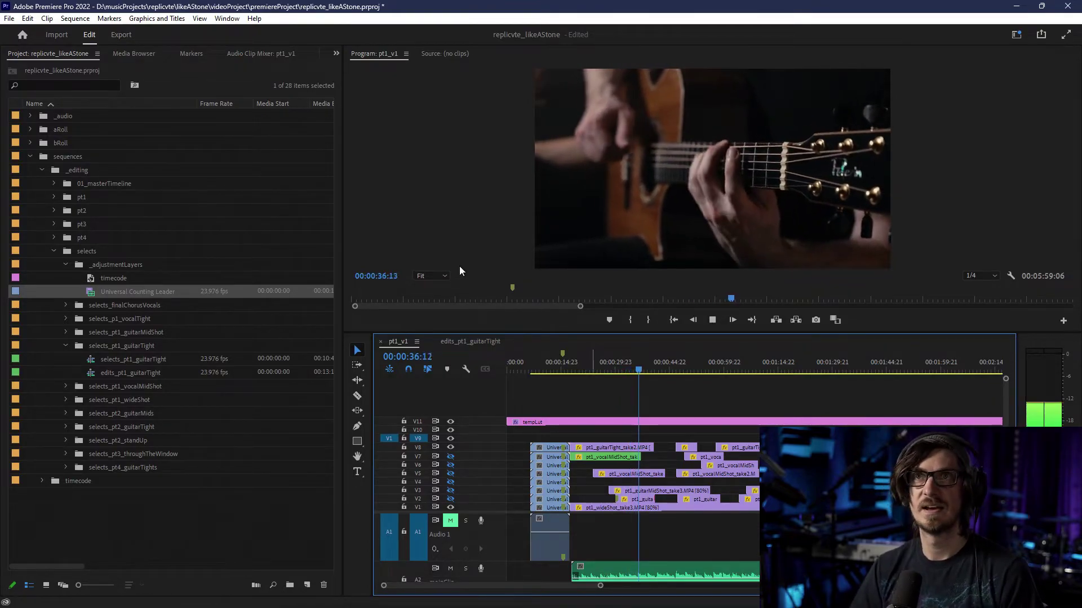
pyautogui.press('space')
# - Look through the Preferences categories from General to Trim, including Playback and Media Cache, and close them without changes
pyautogui.click(27, 19)
pyautogui.moveTo(77, 412)
pyautogui.click(239, 307)
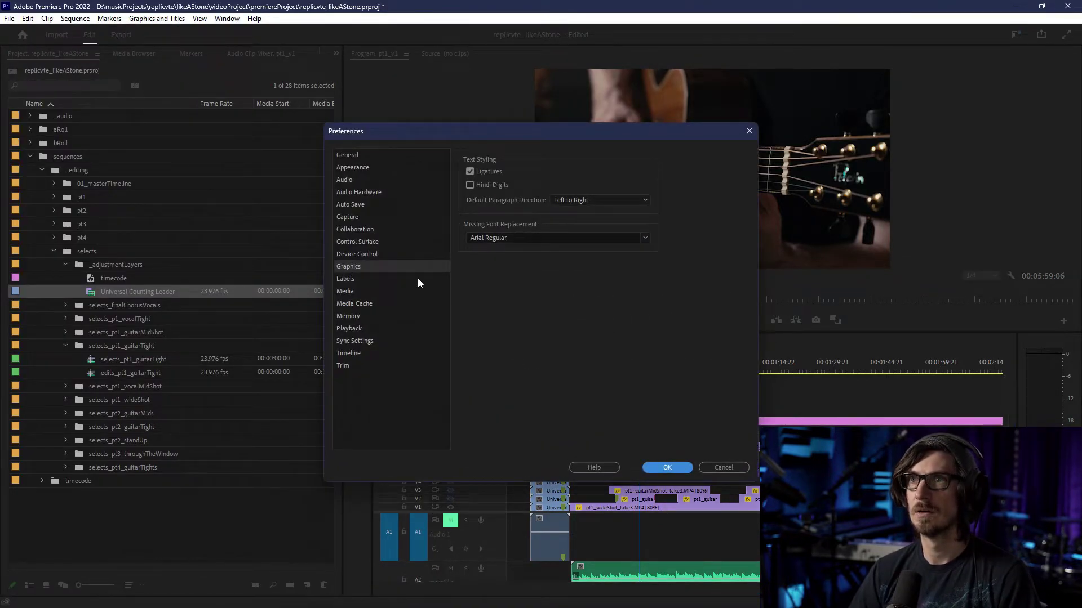
pyautogui.click(374, 254)
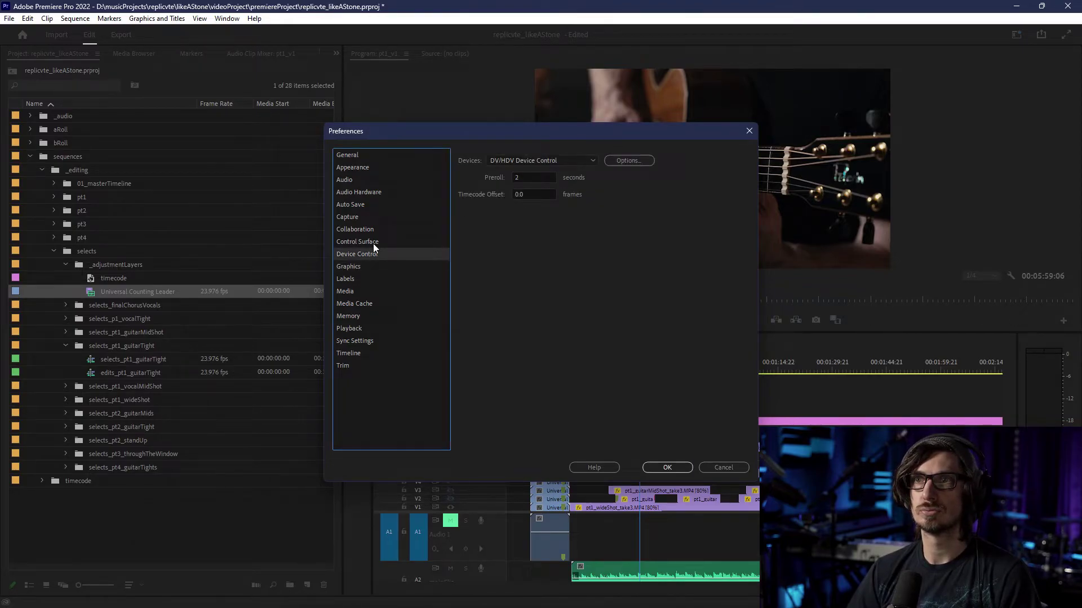
pyautogui.click(378, 329)
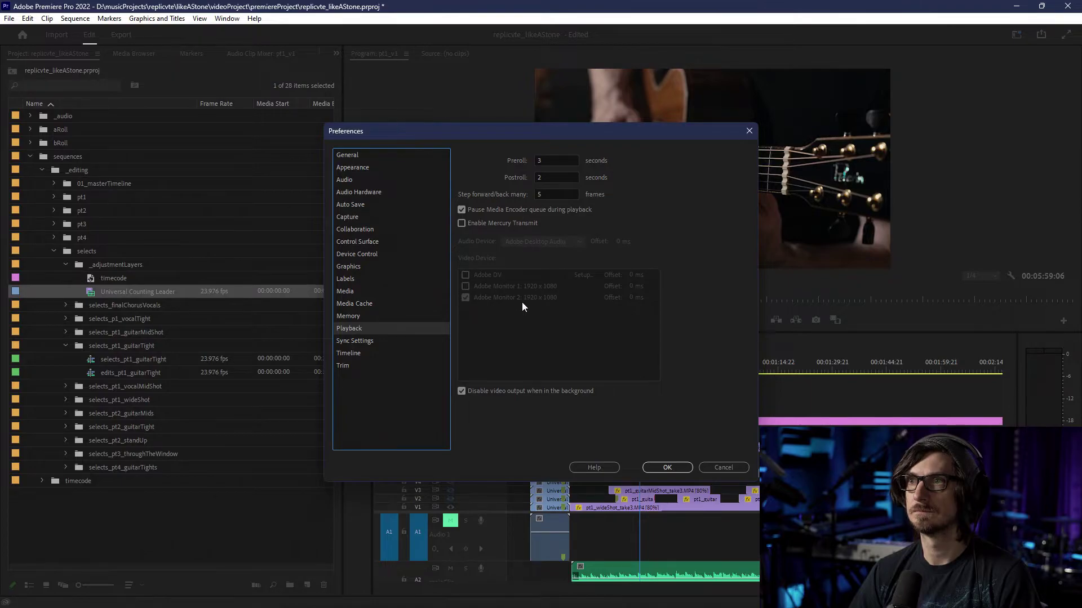
pyautogui.click(371, 316)
pyautogui.click(367, 303)
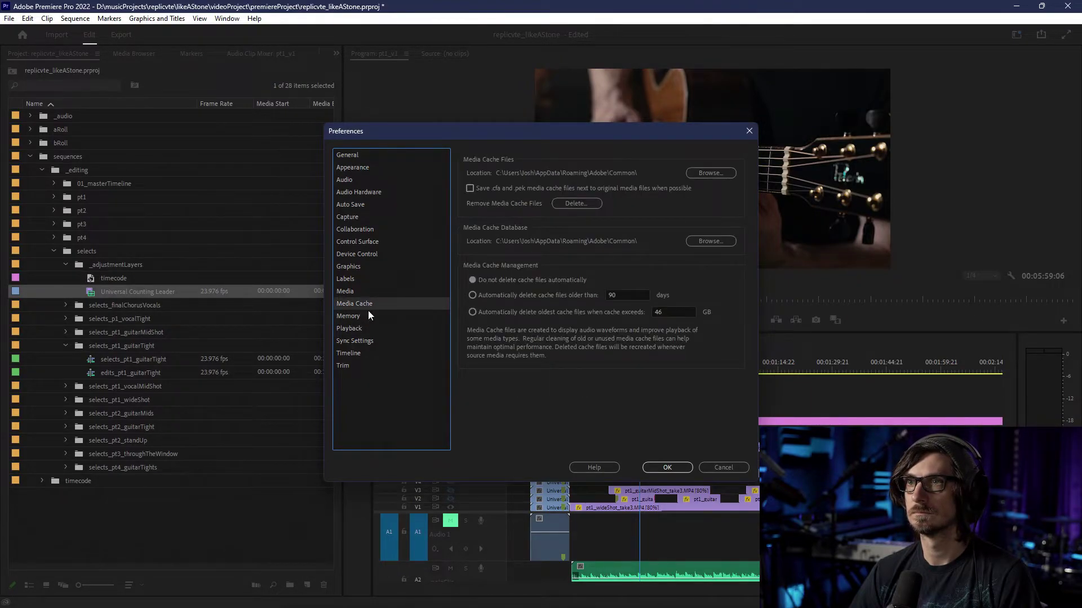
pyautogui.click(377, 341)
pyautogui.click(360, 328)
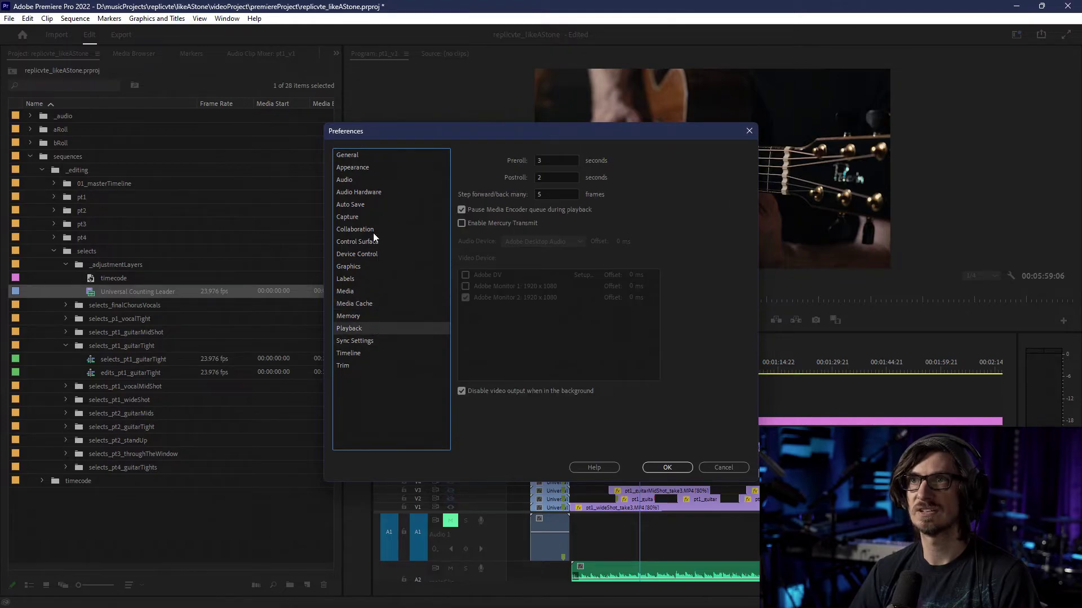
pyautogui.click(372, 193)
pyautogui.click(369, 167)
pyautogui.click(370, 155)
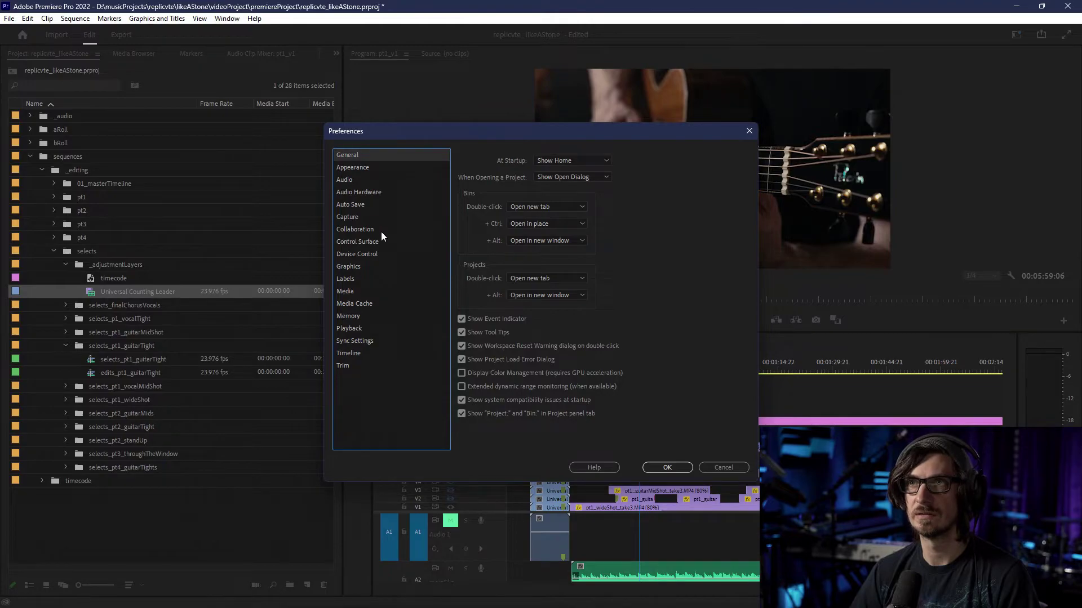
pyautogui.click(382, 256)
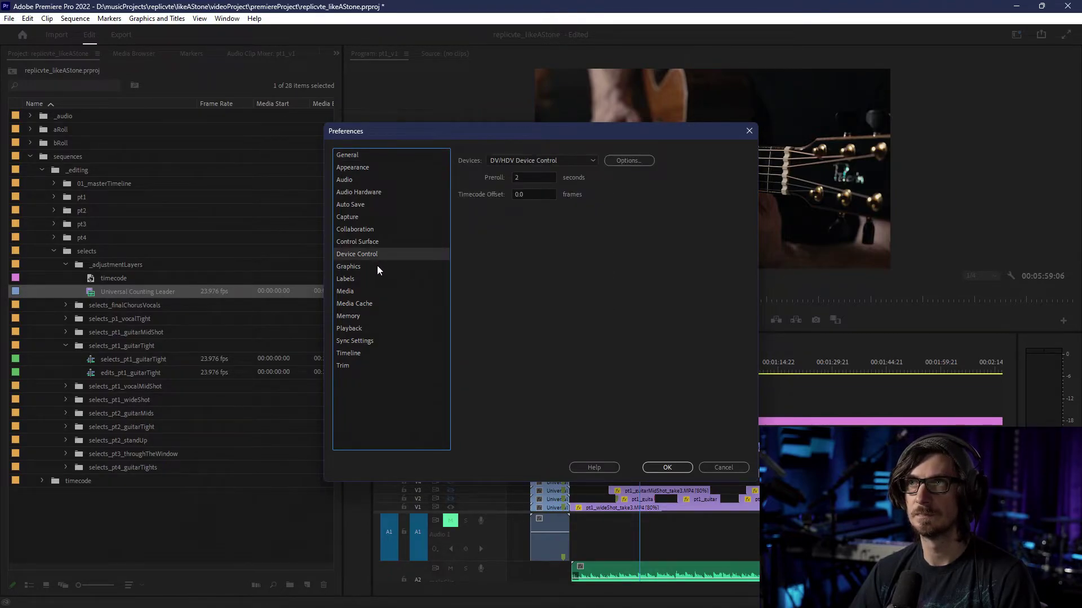
pyautogui.click(376, 266)
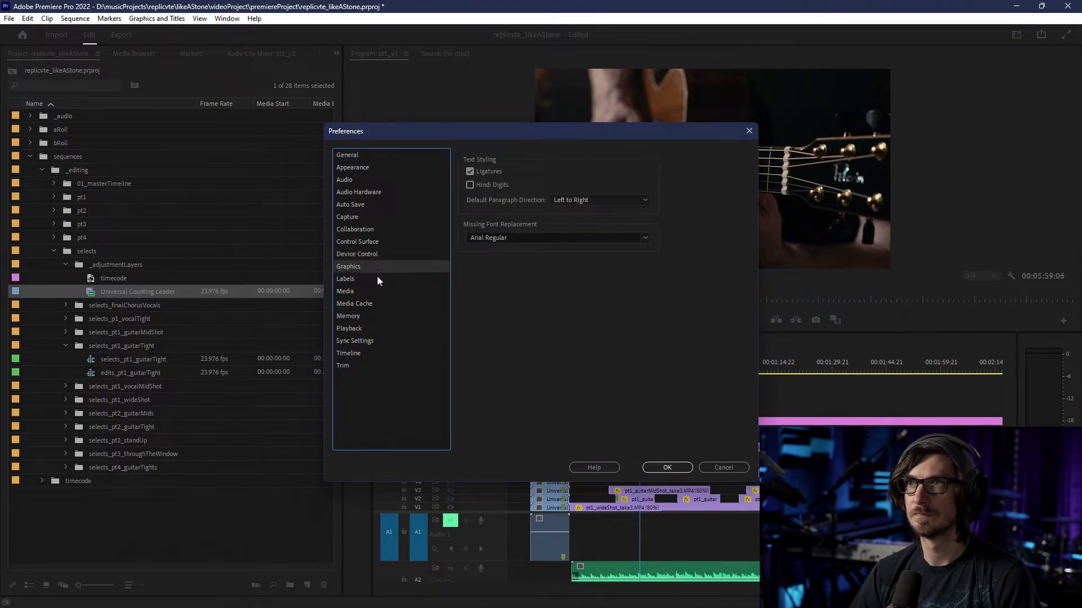
pyautogui.click(376, 279)
pyautogui.click(379, 303)
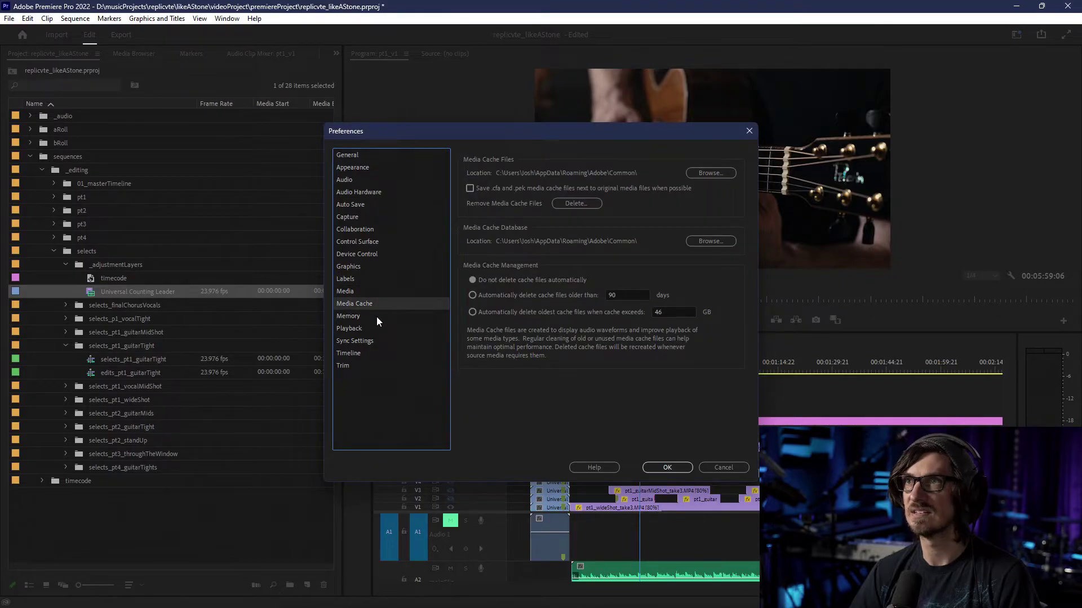
pyautogui.click(376, 316)
pyautogui.click(377, 328)
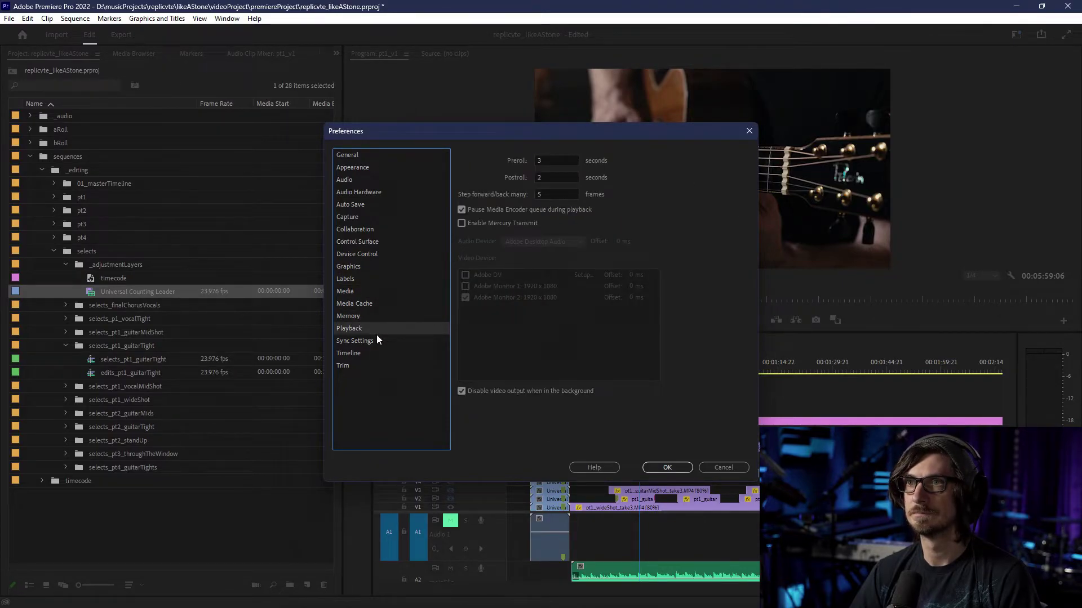
pyautogui.click(377, 337)
pyautogui.click(385, 365)
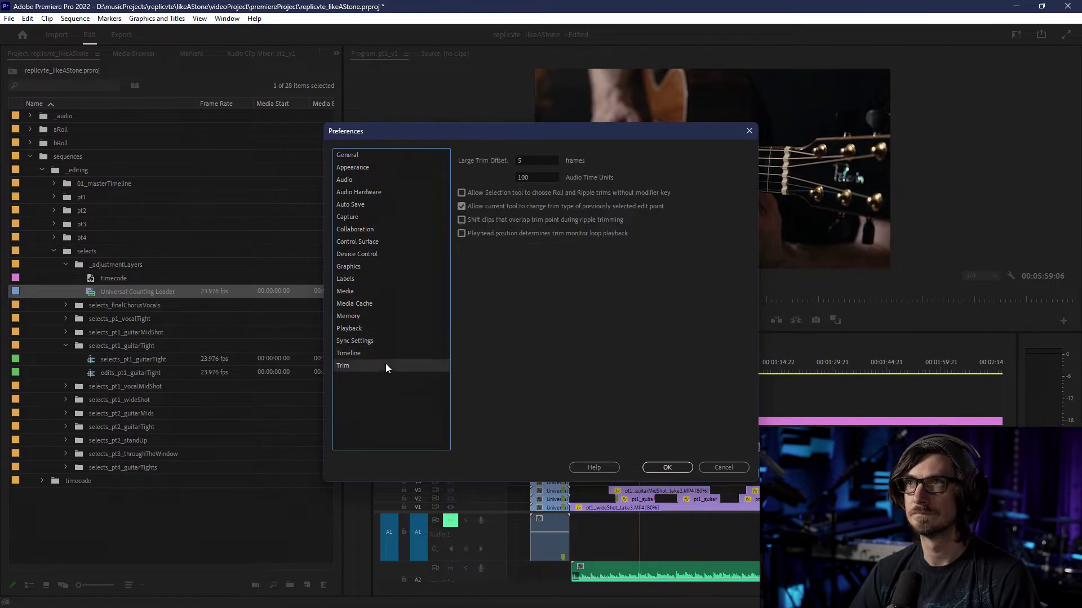
pyautogui.click(729, 468)
# - Examine the Project Manager's resulting project and file collection options, then close it without applying anything
pyautogui.click(28, 18)
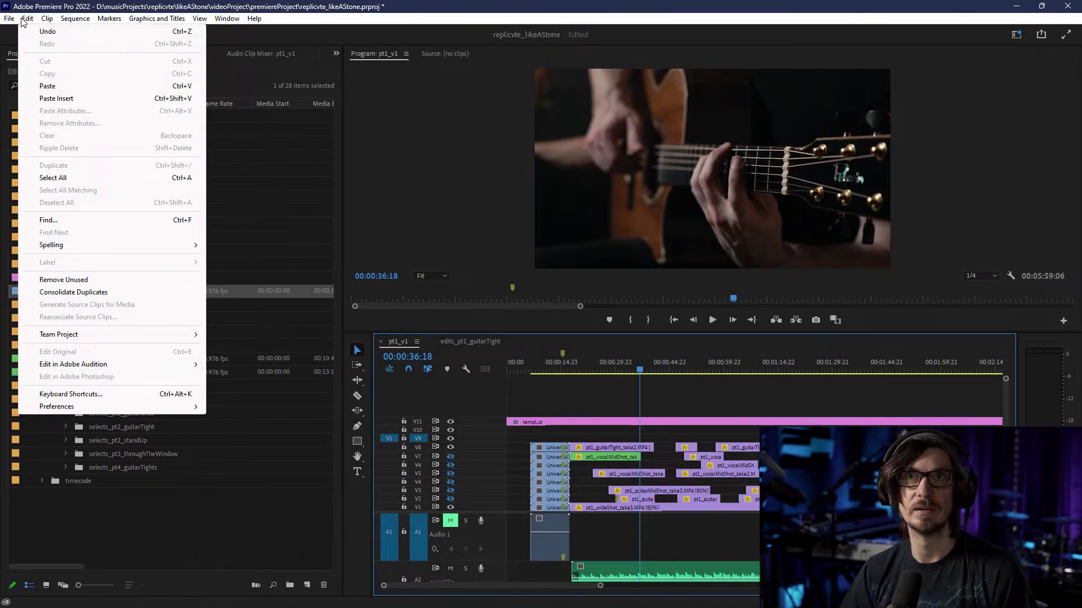
pyautogui.moveTo(9, 18)
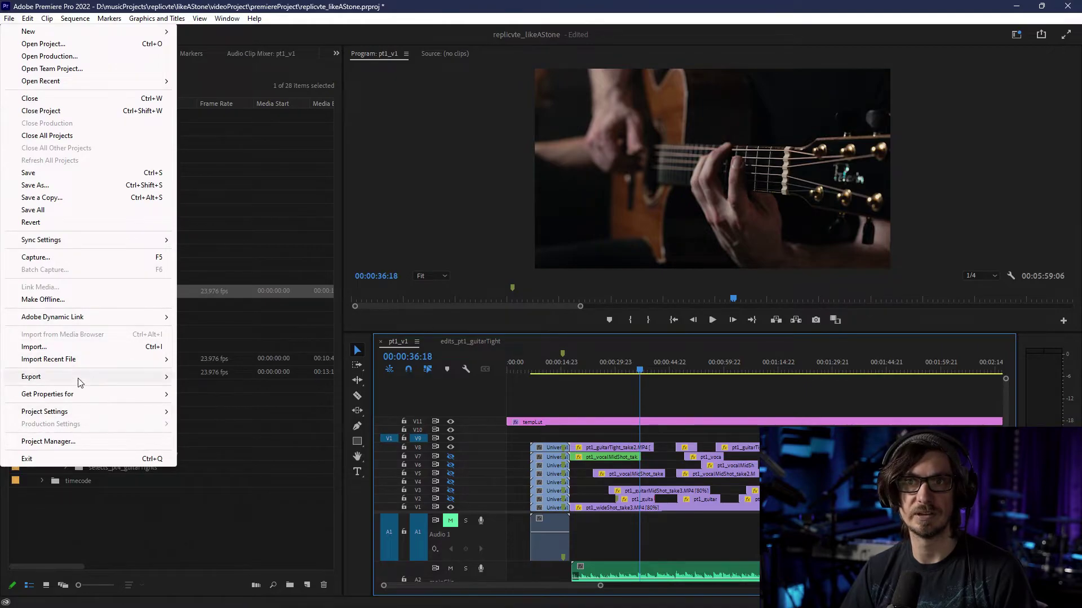
pyautogui.click(89, 443)
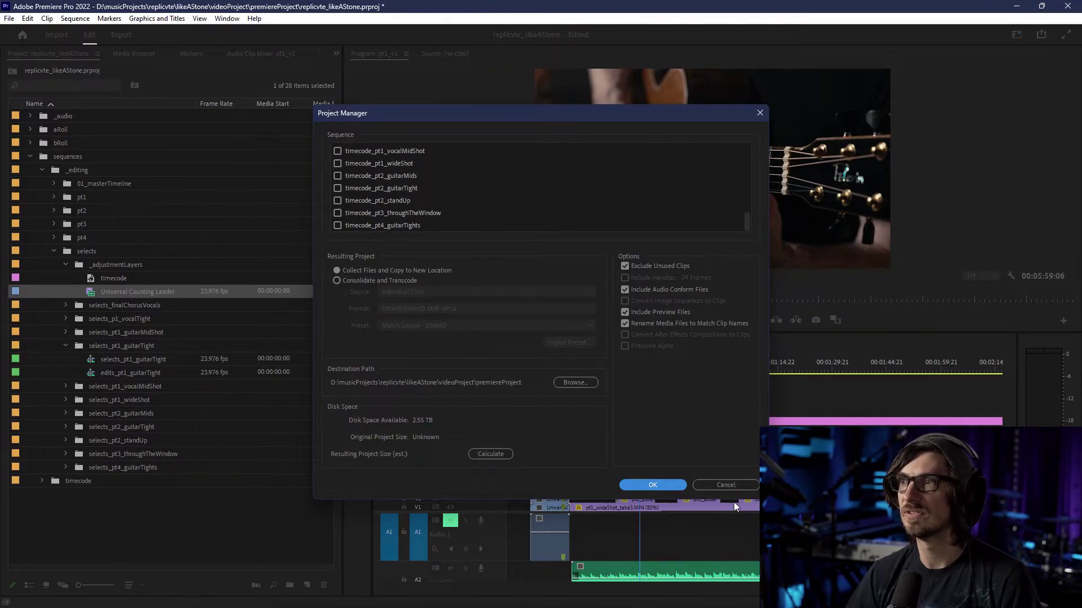
pyautogui.click(730, 483)
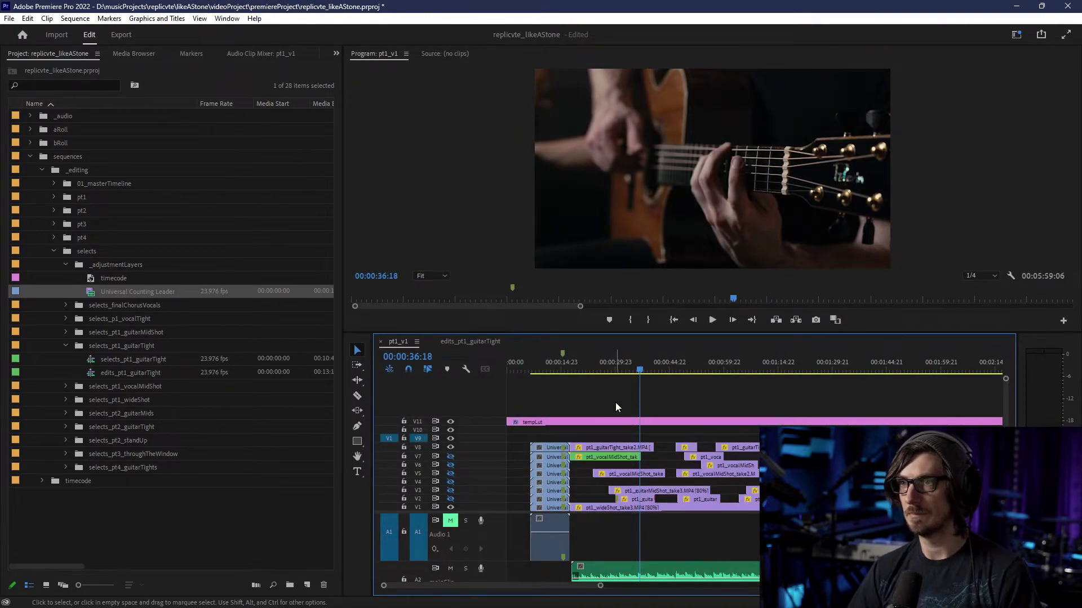
# - Compare the picture with V8 off and on, then play pt1_v1 around 00:02:12 to check the take2 guitar sync
pyautogui.scroll(-5, 614, 400)
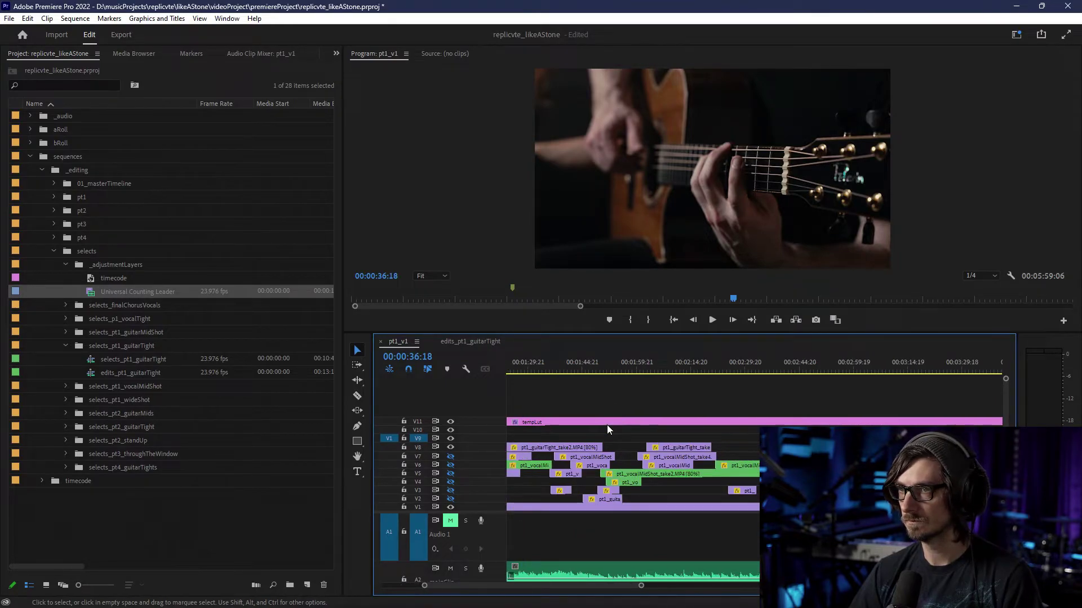
pyautogui.click(450, 446)
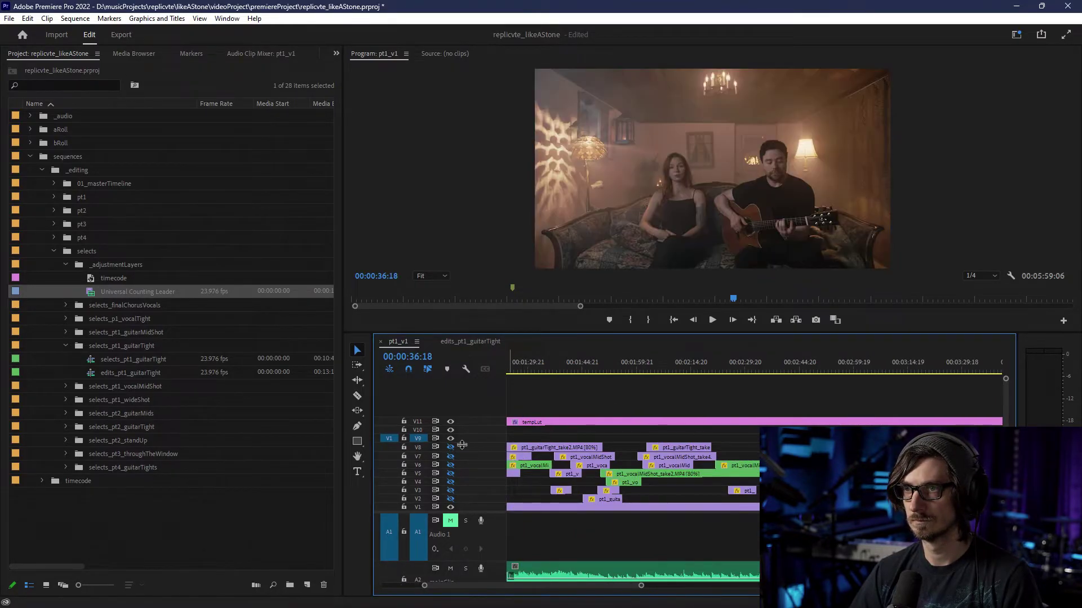
pyautogui.click(450, 446)
pyautogui.click(671, 369)
pyautogui.press('space')
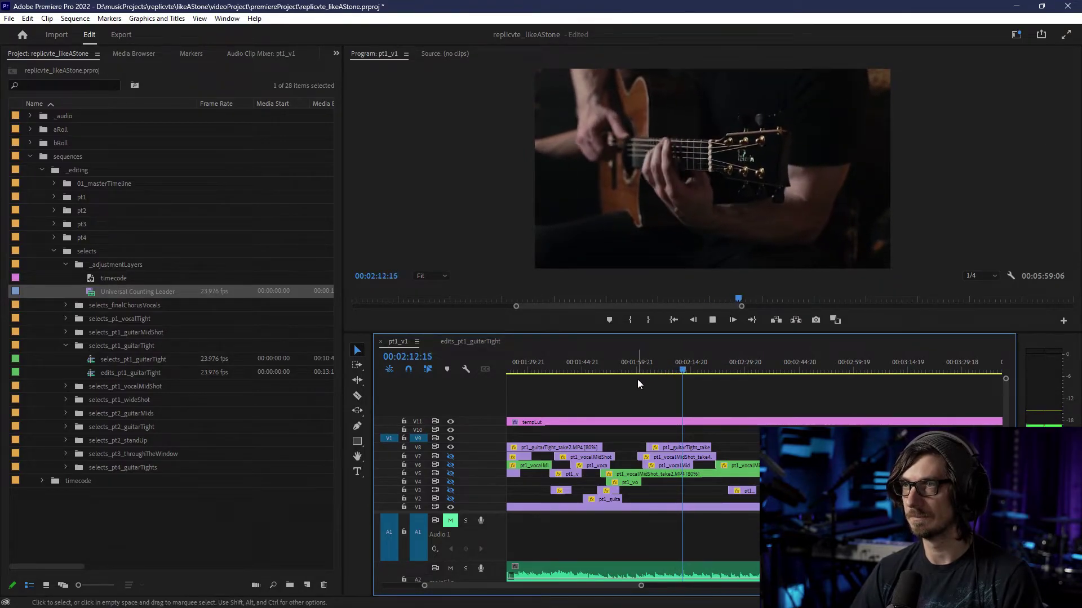
# - In edits_pt1_guitarTight, duplicate the Universal Counting Leader onto the beginning of the guitarTight_take3 footage near 00:09:41
pyautogui.click(476, 341)
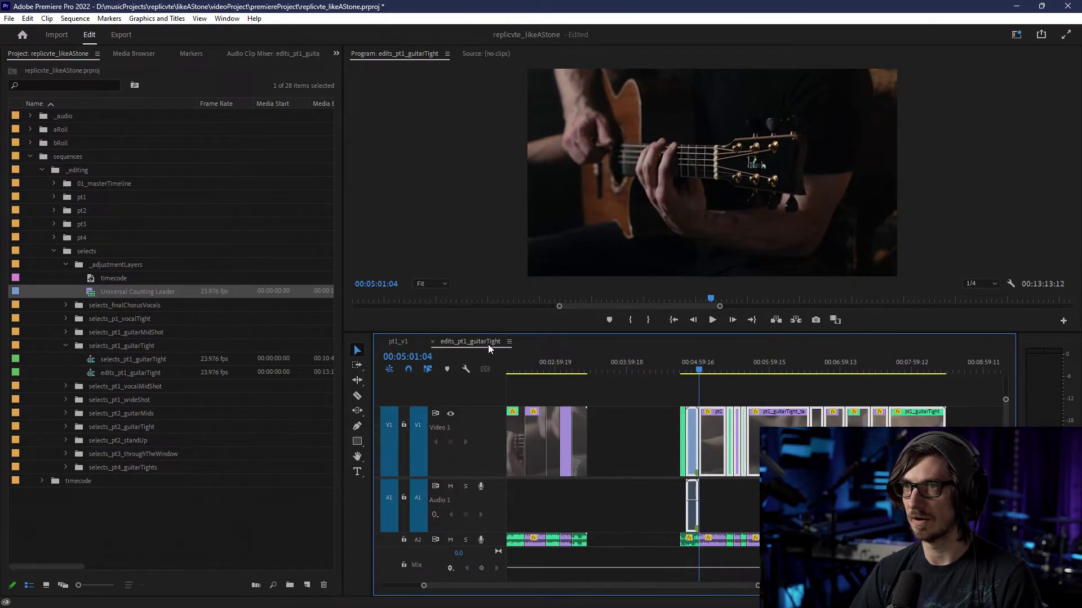
pyautogui.scroll(5, 716, 475)
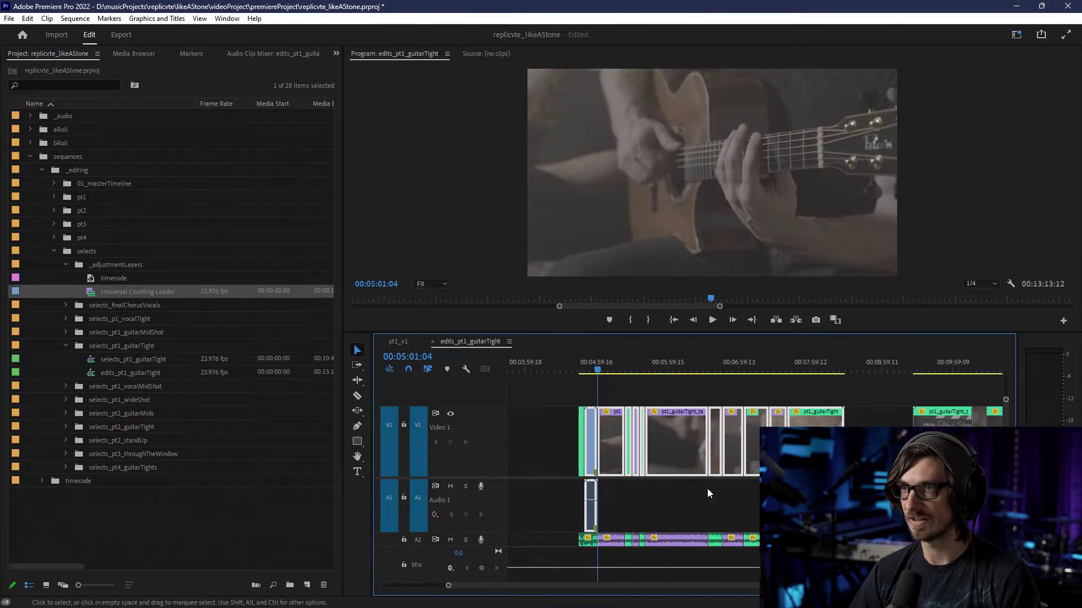
pyautogui.press('Delete')
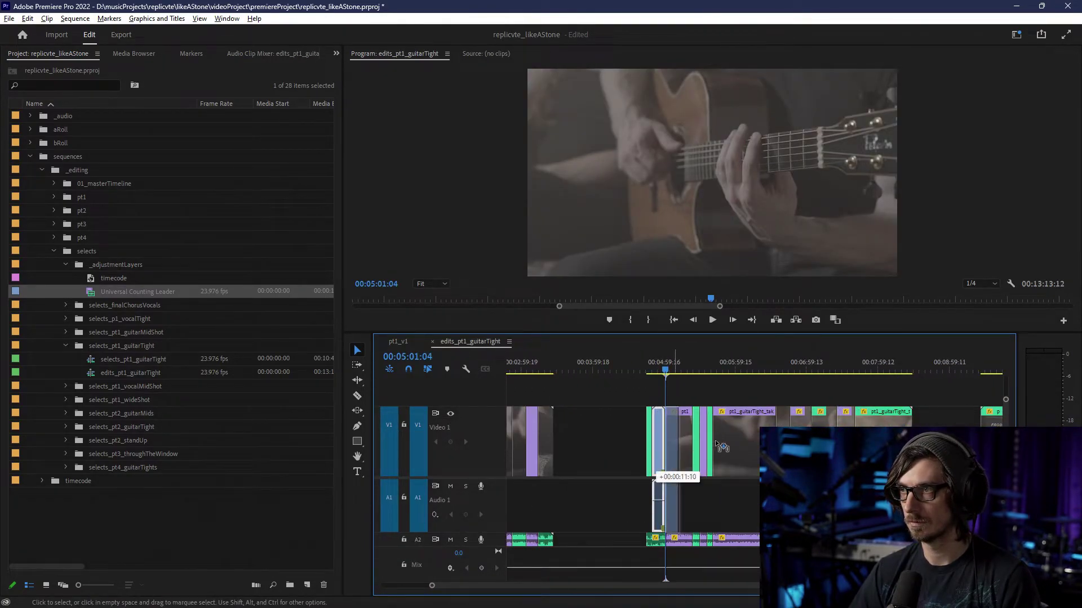
pyautogui.scroll(-5, 755, 474)
pyautogui.scroll(-4, 777, 389)
pyautogui.click(744, 372)
pyautogui.scroll(4, 773, 440)
pyautogui.moveTo(557, 445); pyautogui.dragTo(645, 444)
pyautogui.click(667, 372)
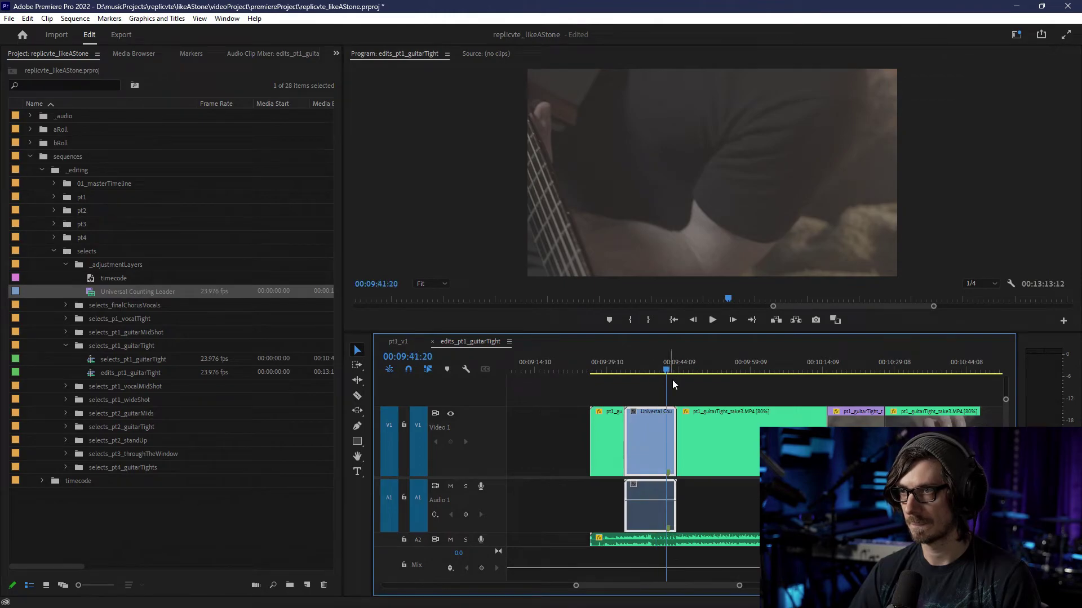
# - Find the count-in beat at 00:09:41:10 in the take3 audio and align the counting leader's marker with it
pyautogui.scroll(6, 671, 427)
pyautogui.scroll(-2, 668, 430)
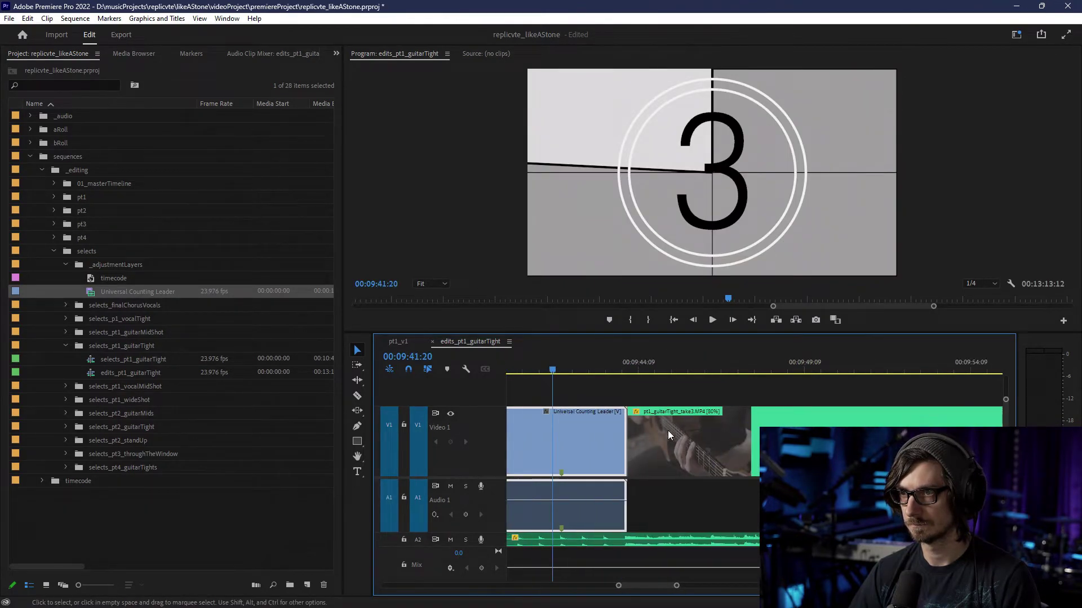
pyautogui.scroll(3, 667, 430)
pyautogui.click(605, 361)
pyautogui.press('space')
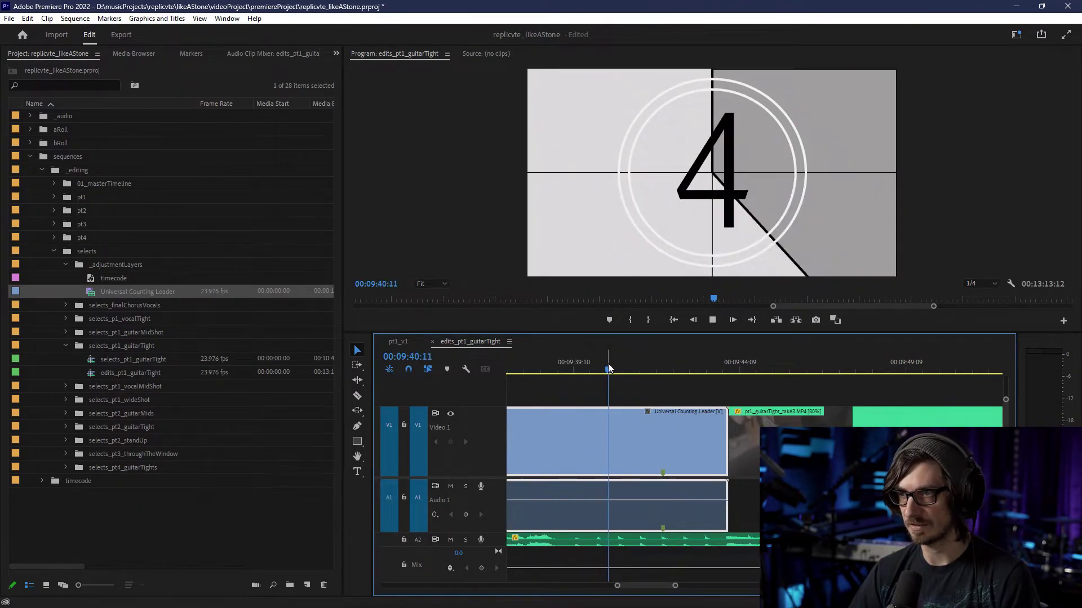
pyautogui.press('space')
pyautogui.moveTo(632, 359); pyautogui.dragTo(641, 360)
pyautogui.press('=')
pyautogui.press('=')
pyautogui.moveTo(696, 439); pyautogui.dragTo(637, 437)
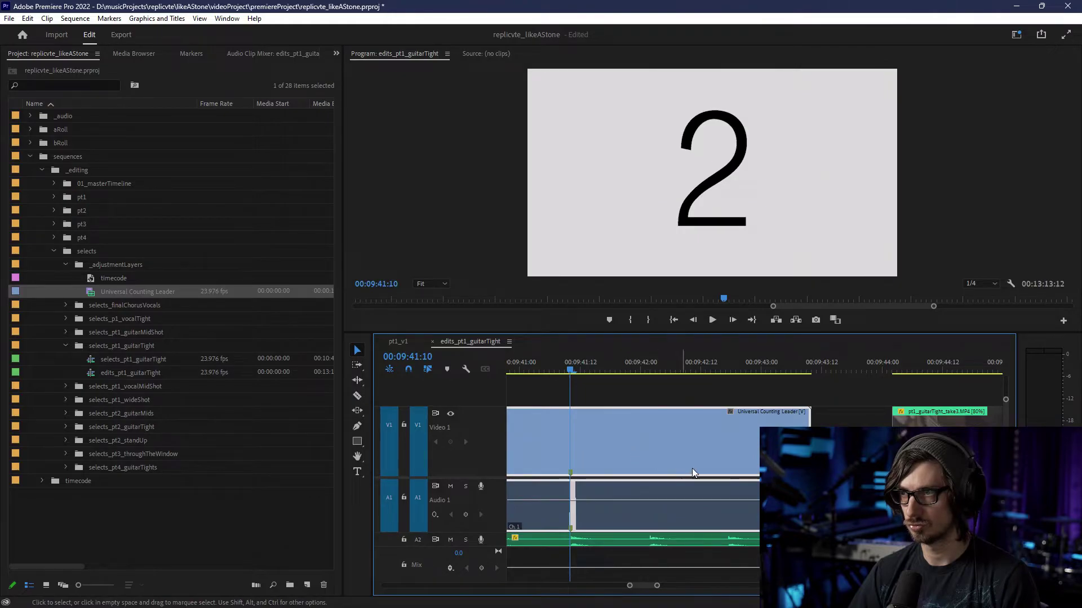
# - Copy the counting leader and the take3 clips after it to the start of the pt1_v1 sequence on V9
pyautogui.scroll(-2, 701, 468)
pyautogui.scroll(-4, 819, 468)
pyautogui.press('-')
pyautogui.press('-')
pyautogui.press('-')
pyautogui.press('-')
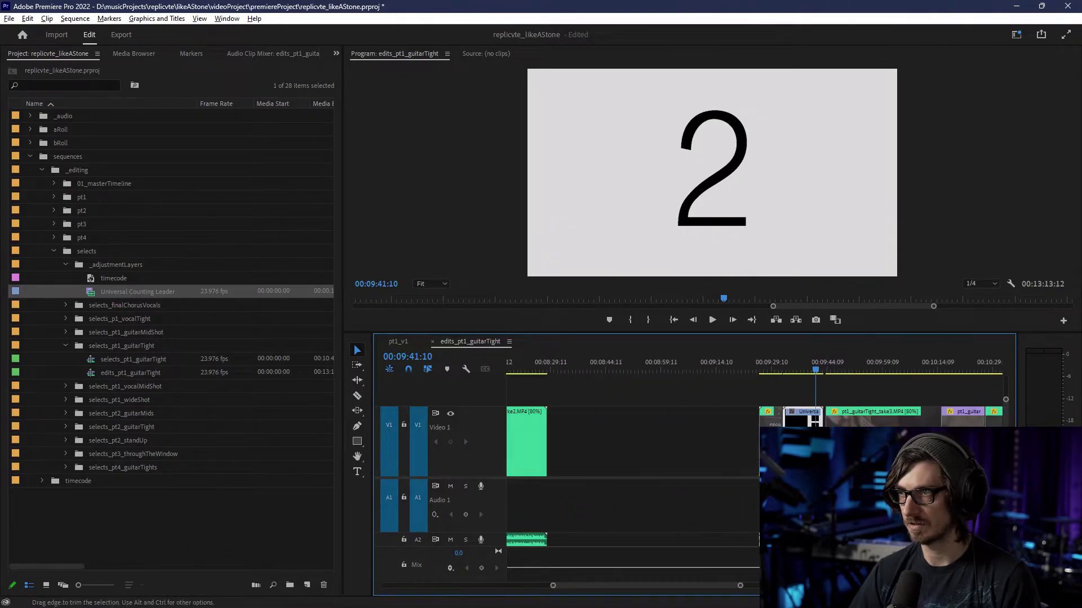
pyautogui.moveTo(957, 450); pyautogui.dragTo(777, 451)
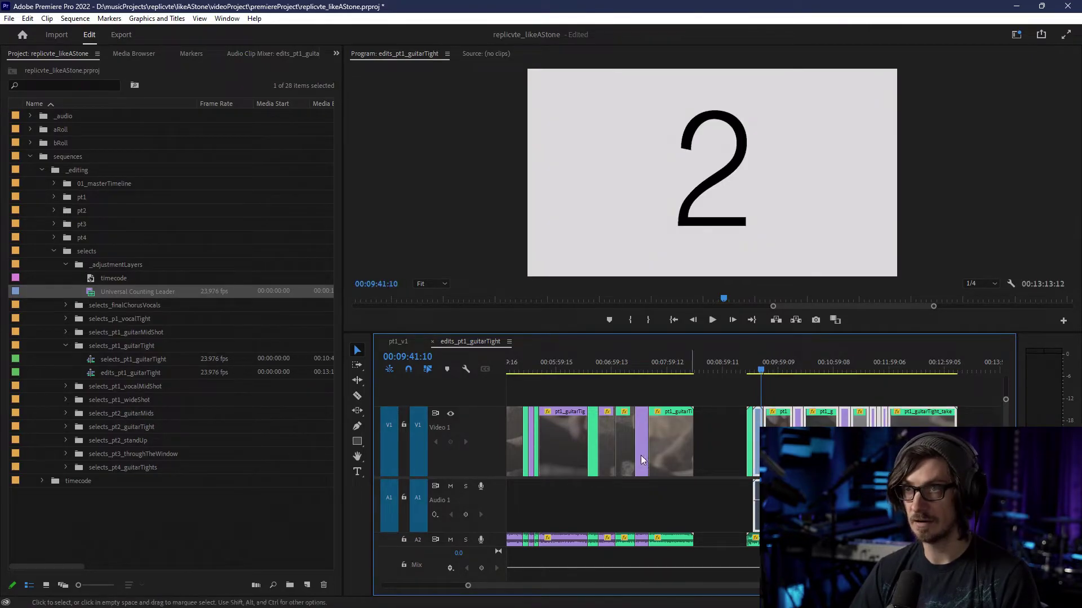
pyautogui.click(407, 342)
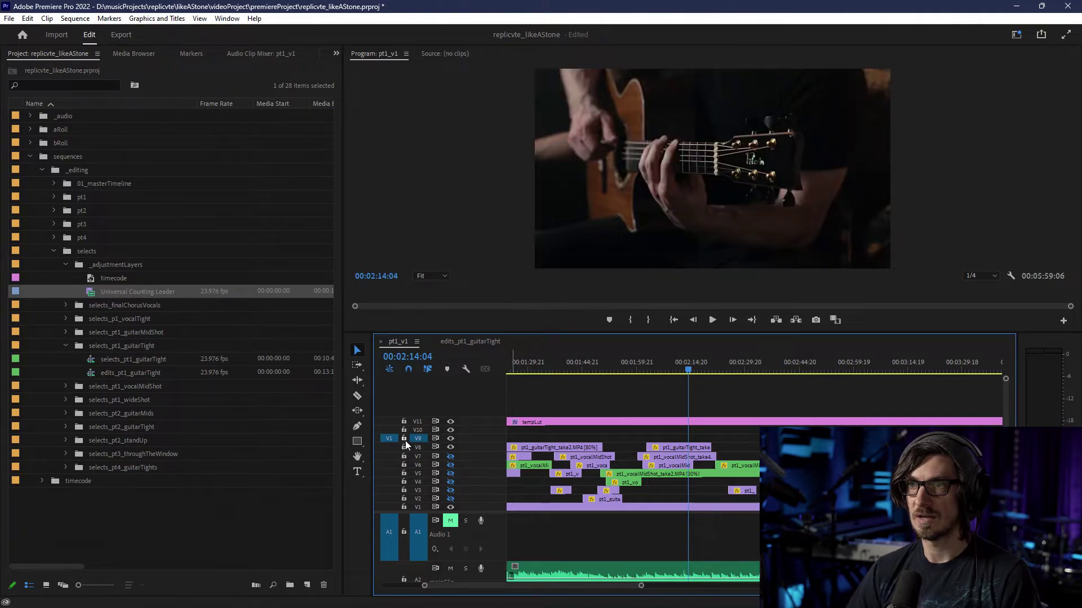
pyautogui.press('Home')
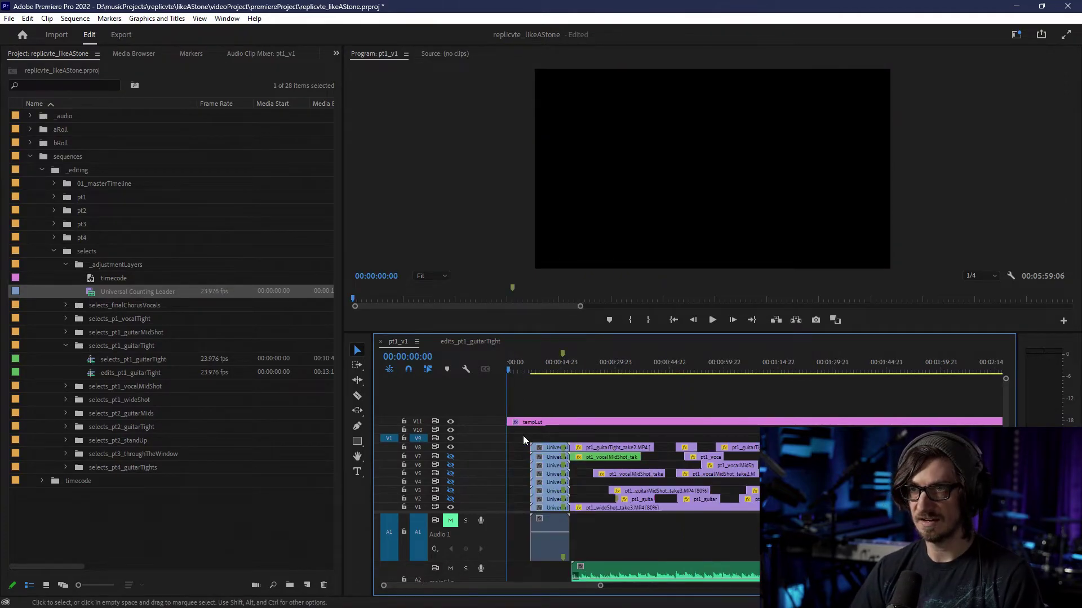
pyautogui.hotkey('ctrl', 'v')
pyautogui.scroll(-3, 597, 465)
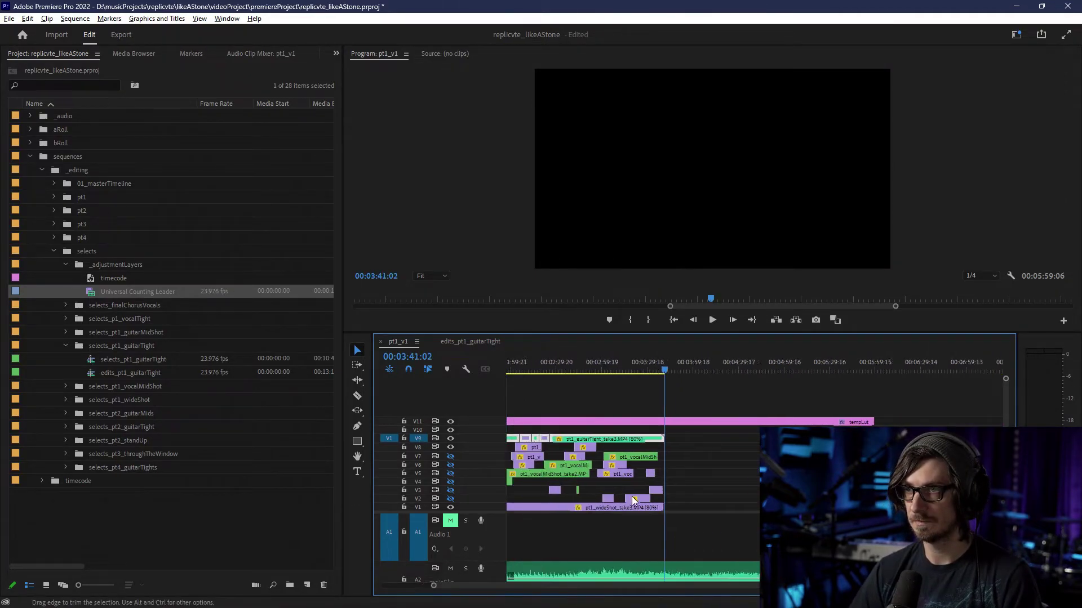
pyautogui.press('-')
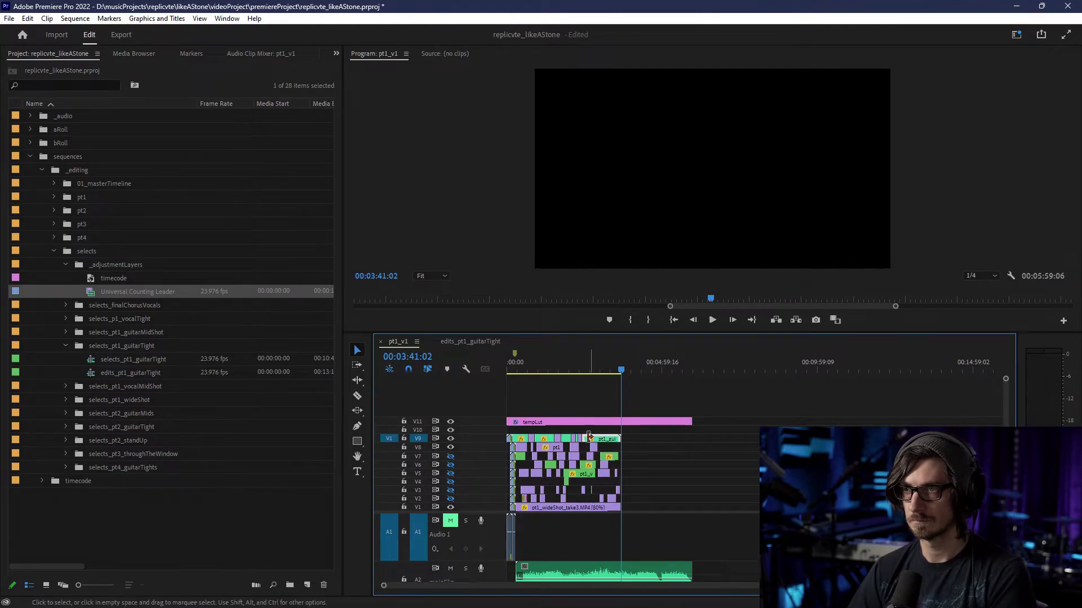
# - Play pt1_v1 around 00:00:24 to check the sync of the take3 guitar footage on V9
pyautogui.click(576, 362)
pyautogui.scroll(3, 612, 413)
pyautogui.scroll(-3, 611, 416)
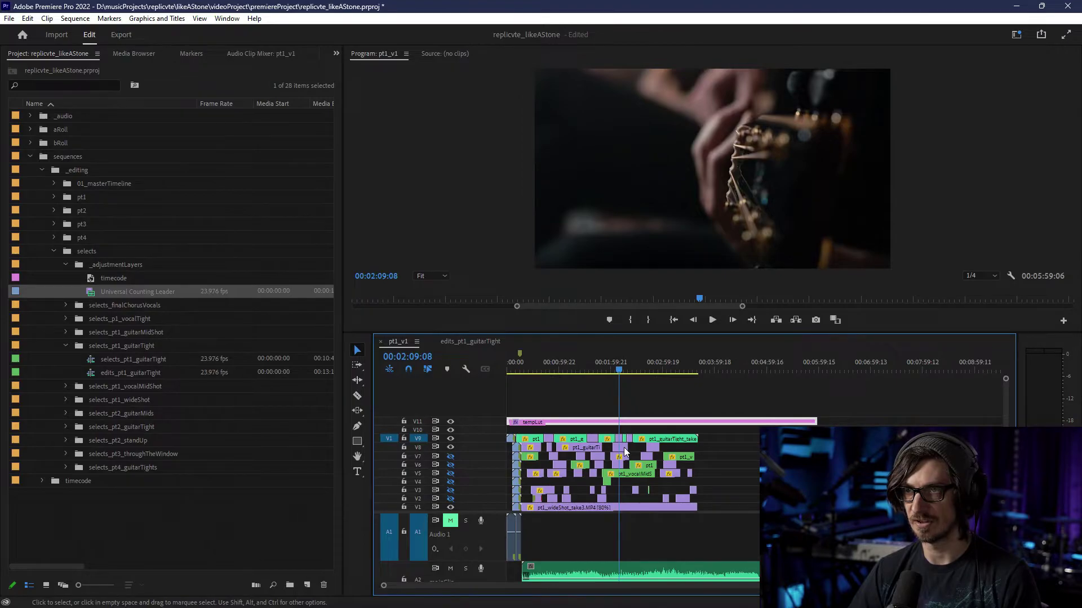
pyautogui.click(527, 364)
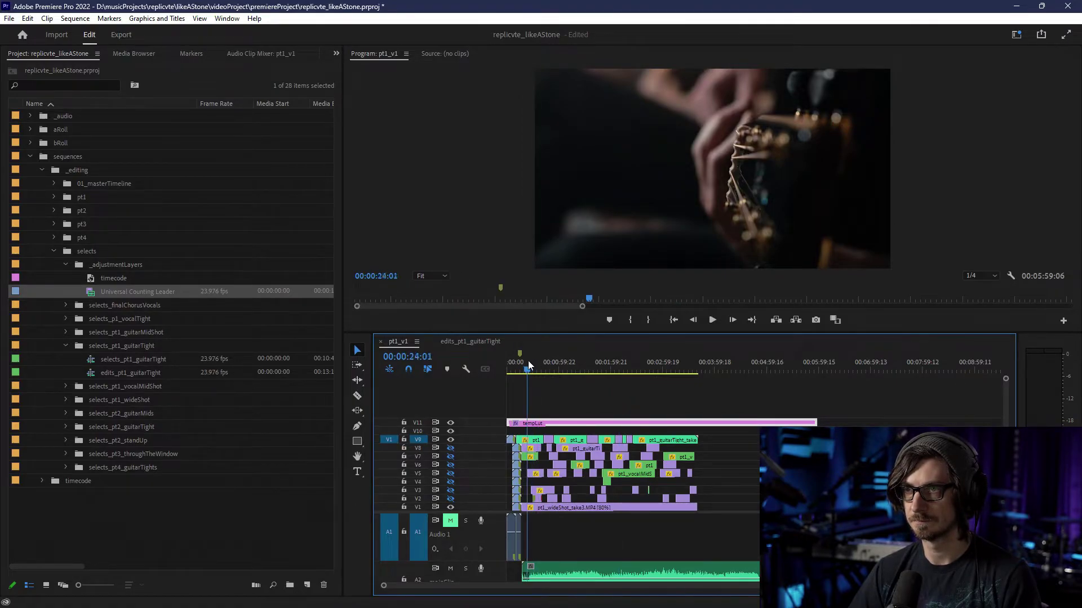
pyautogui.press('space')
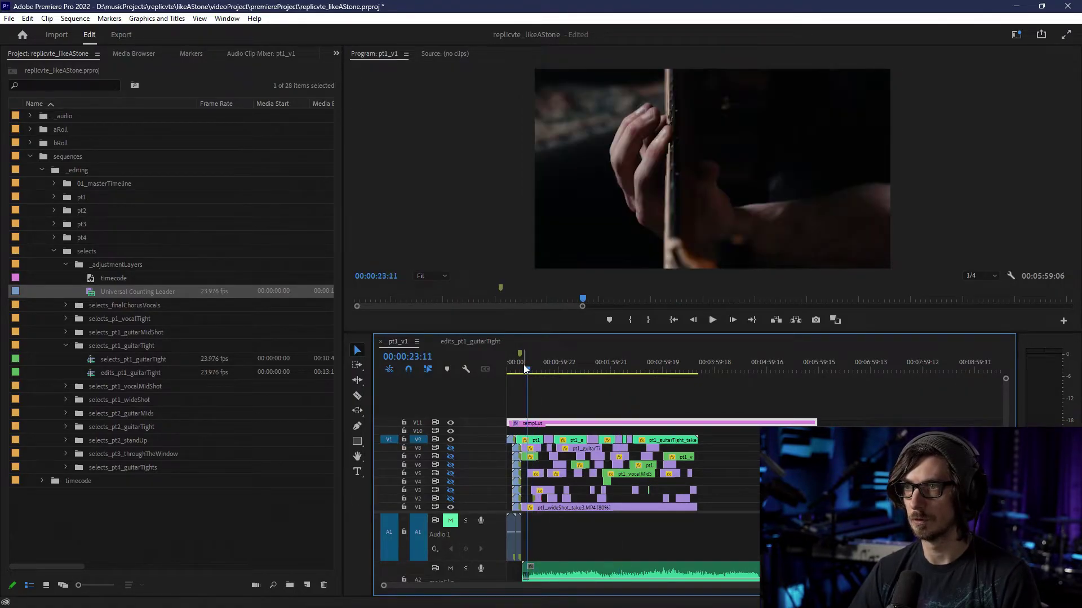
# - Toggle V8's visibility and shift the take3 clips with their counting leader on V9 into line with the leaders on the tracks below
pyautogui.click(450, 448)
pyautogui.click(714, 438)
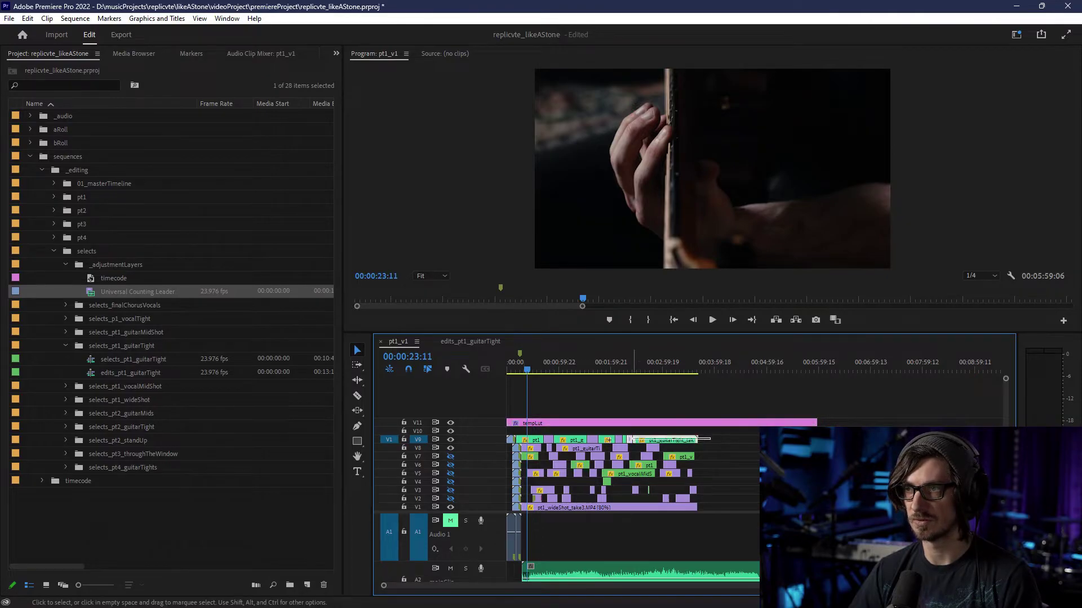
pyautogui.scroll(6, 561, 479)
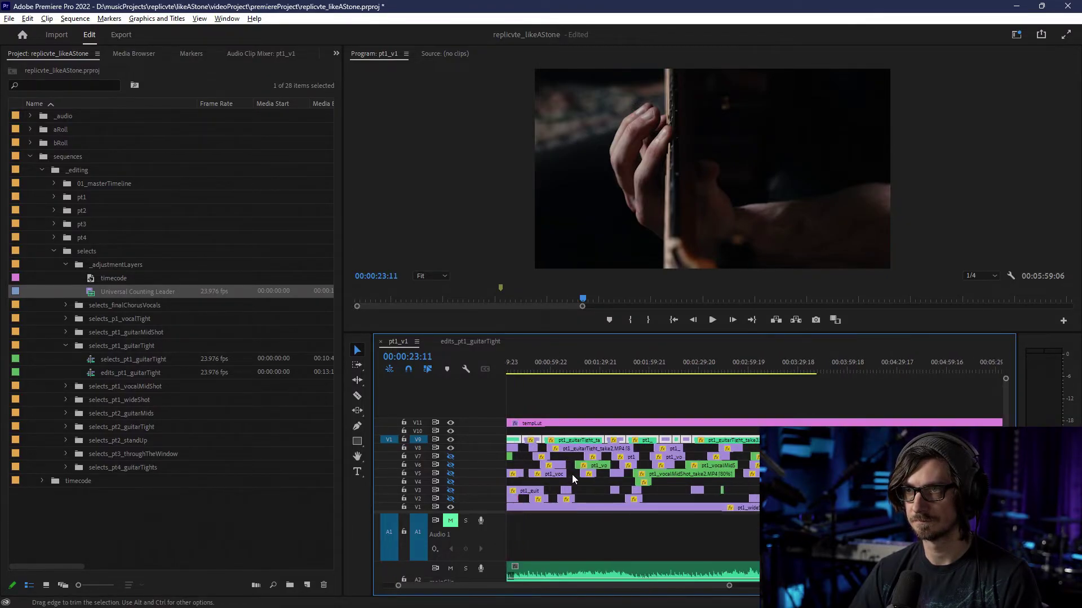
pyautogui.moveTo(522, 585); pyautogui.dragTo(460, 586)
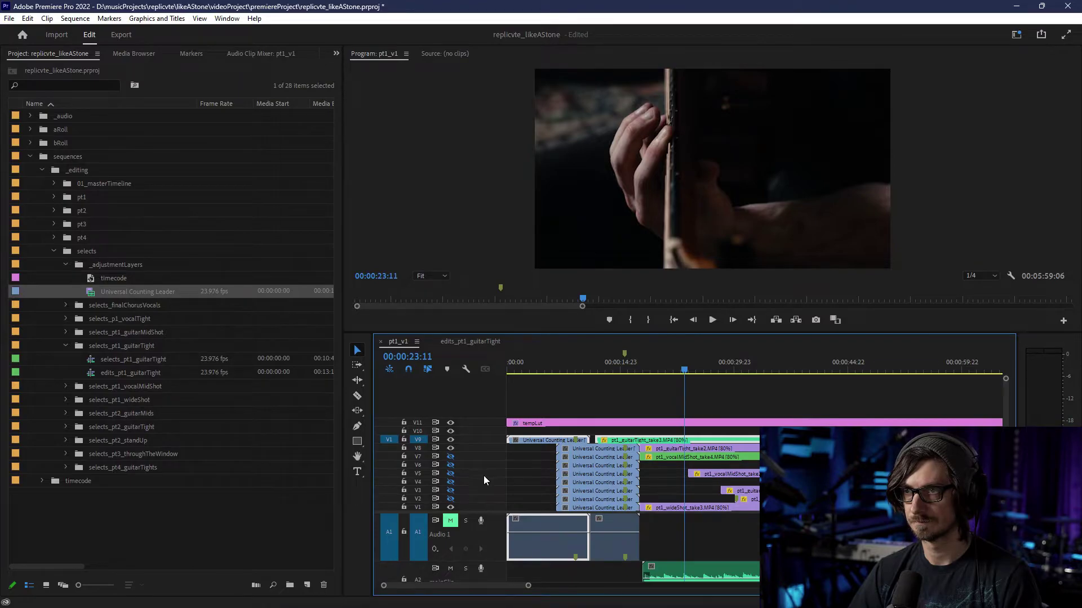
pyautogui.moveTo(533, 442); pyautogui.dragTo(578, 448)
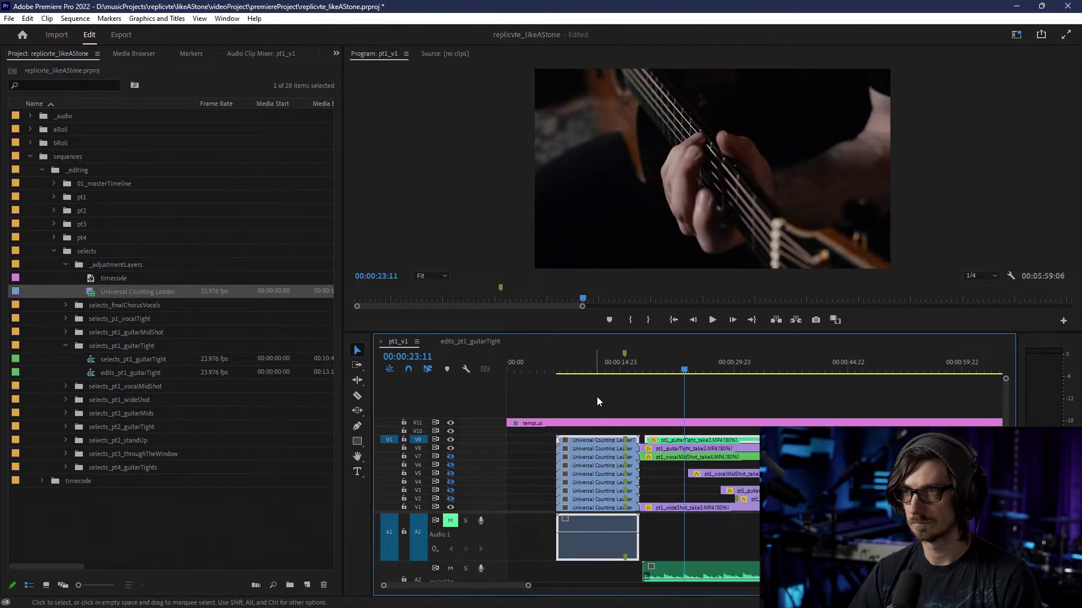
# - Play pt1_v1 from the end of the counting leader to check the shifted take3 clips against the music
pyautogui.click(631, 369)
pyautogui.press('space')
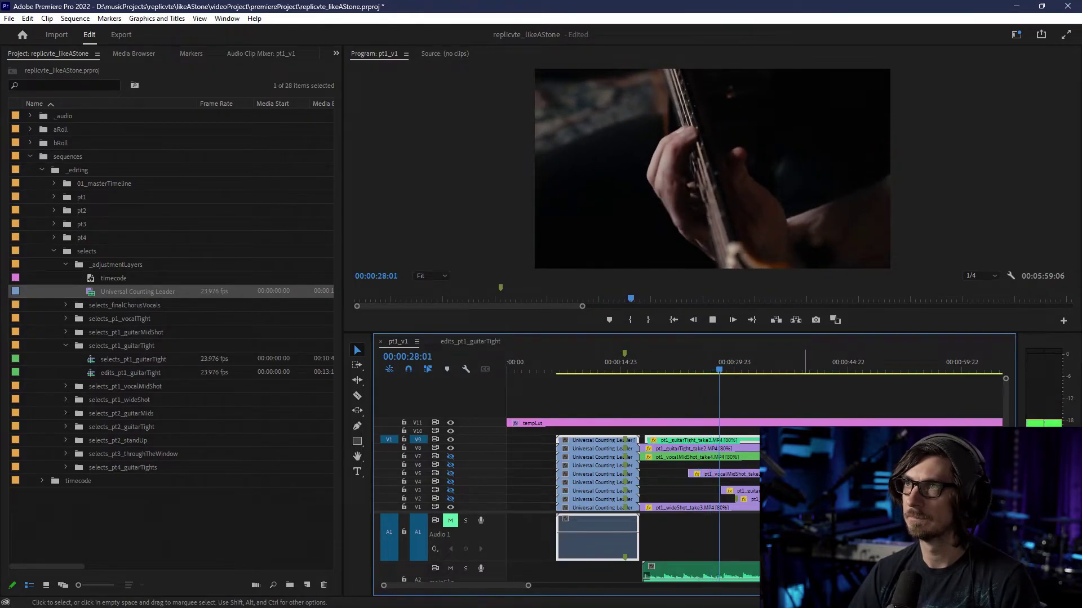
pyautogui.press('-')
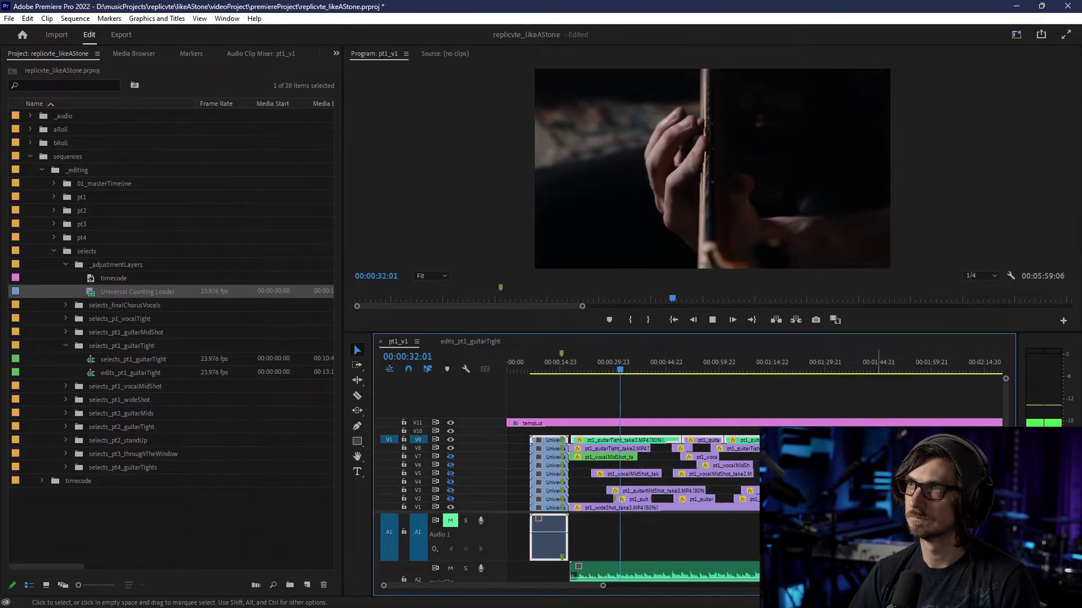
# - Check the take3 footage from about 00:00:52 and delete the unusable green take3 clips from V9
pyautogui.click(694, 361)
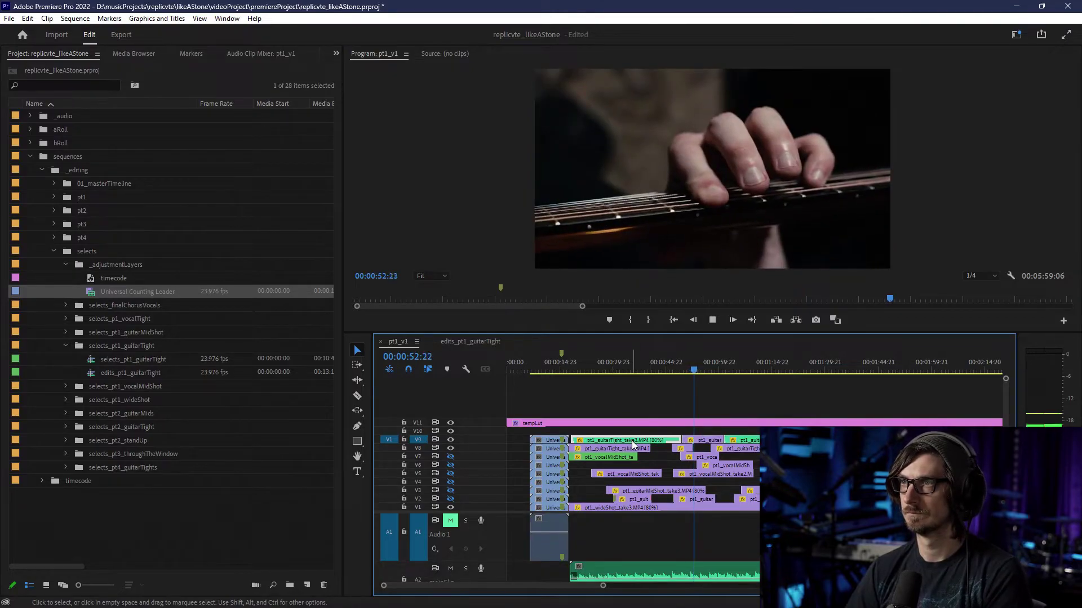
pyautogui.press('Delete')
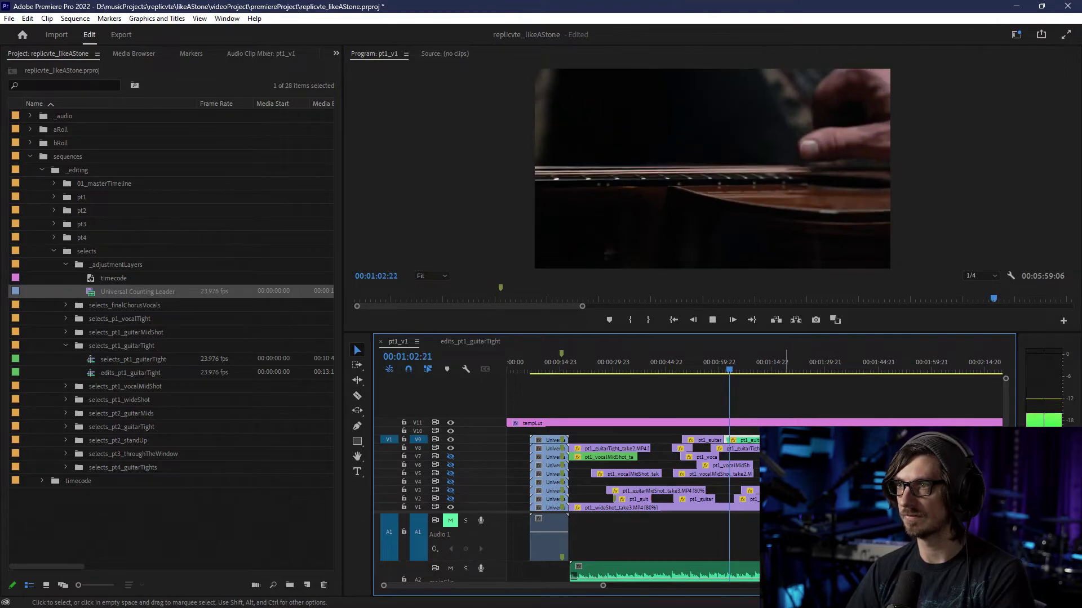
pyautogui.scroll(-3, 715, 365)
pyautogui.press('space')
pyautogui.click(711, 370)
pyautogui.press('space')
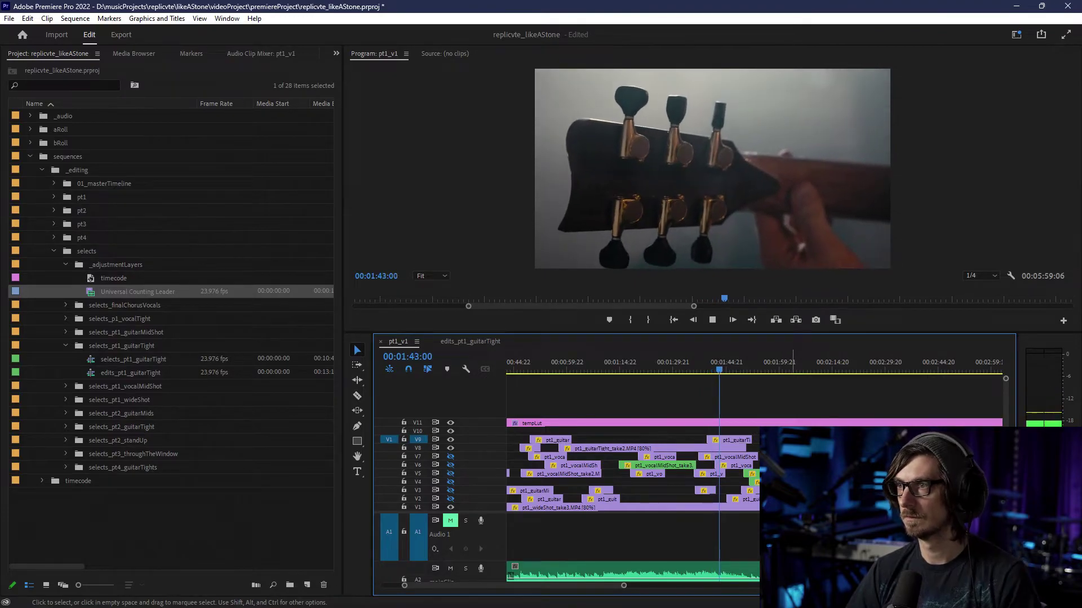
# - Play pt1_v1 to about 00:01:55 to review the remaining take3 selects, and save the project
pyautogui.scroll(-3, 715, 394)
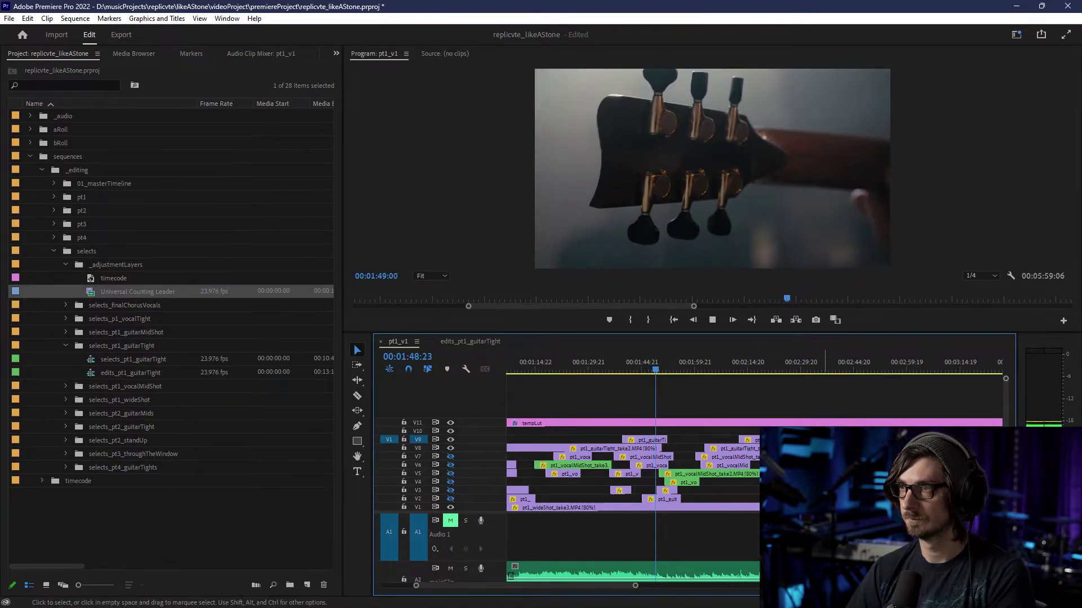
pyautogui.scroll(-2, 633, 474)
pyautogui.scroll(5, 632, 473)
pyautogui.scroll(-5, 633, 474)
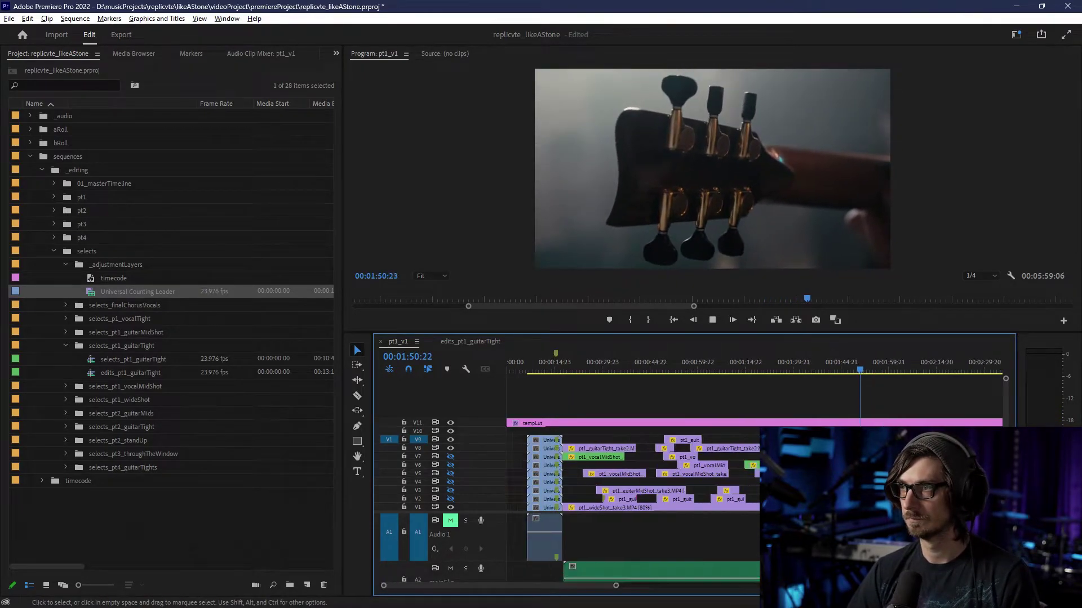
pyautogui.press('=')
pyautogui.press('=')
pyautogui.press('=')
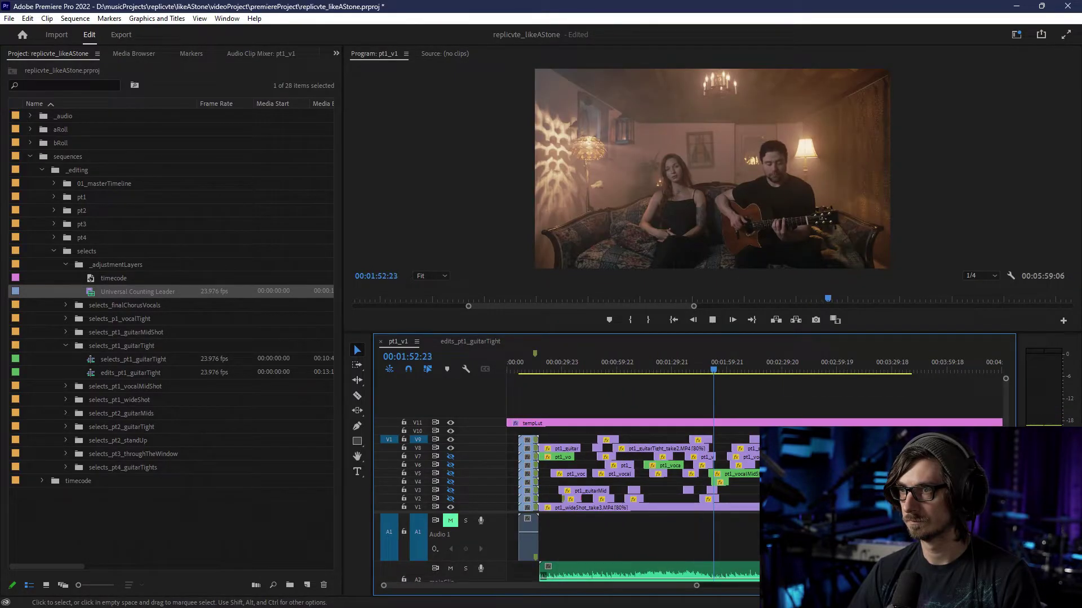
pyautogui.press('space')
pyautogui.hotkey('ctrl', 's')
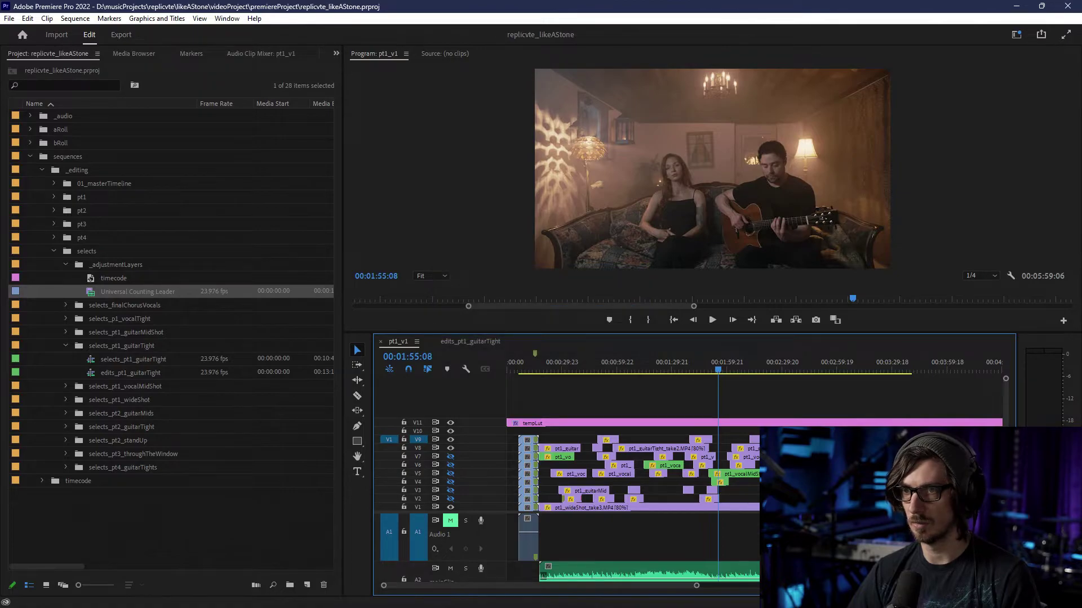
pyautogui.hotkey('alt', 'Tab')
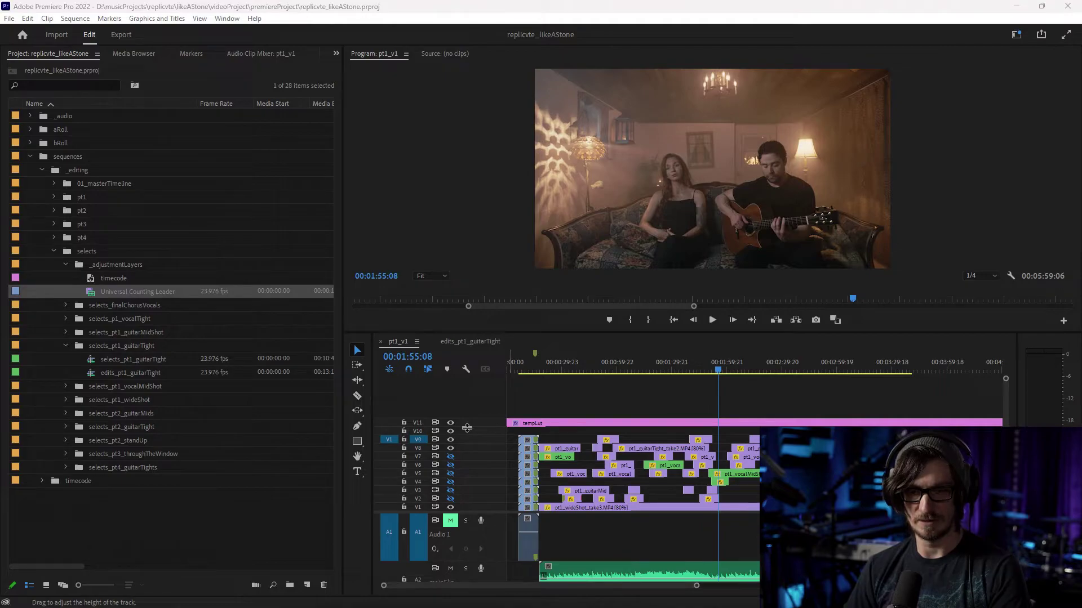
# - Expand the video tracks in pt1_v1 and rename track V8 as guitarTight_2
pyautogui.click(509, 365)
pyautogui.hotkey('ctrl', '=')
pyautogui.hotkey('ctrl', '=')
pyautogui.hotkey('ctrl', '=')
pyautogui.hotkey('ctrl', '=')
pyautogui.hotkey('ctrl', '=')
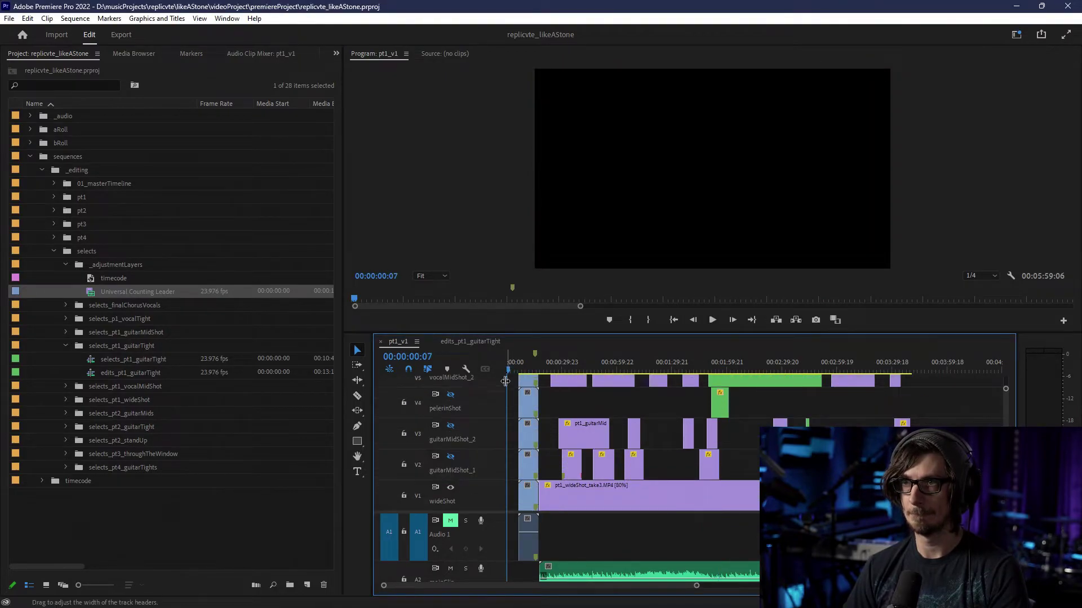
pyautogui.scroll(6, 472, 449)
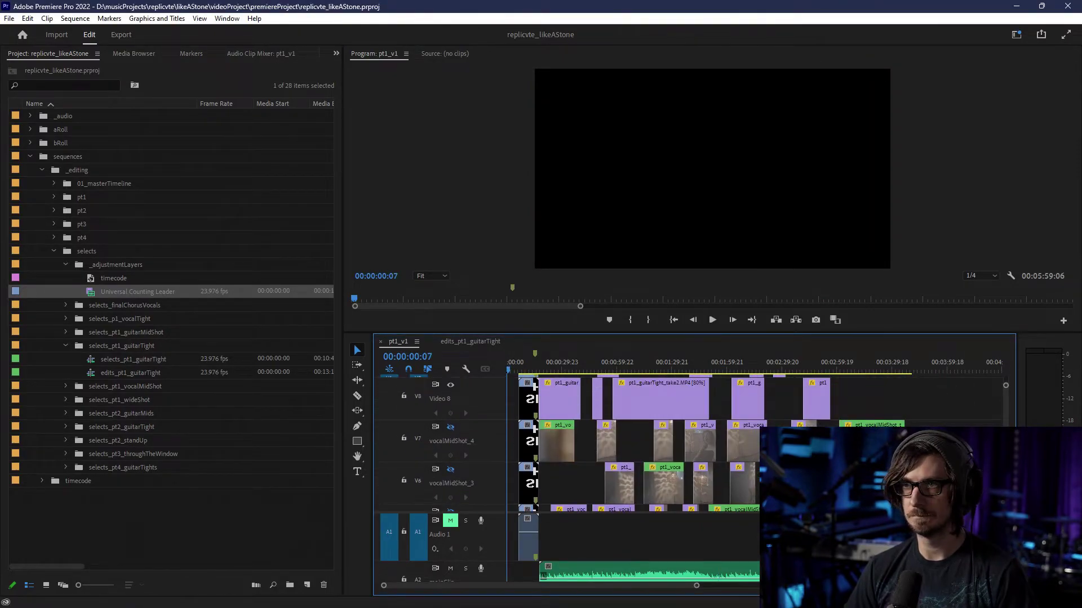
pyautogui.rightClick(472, 450)
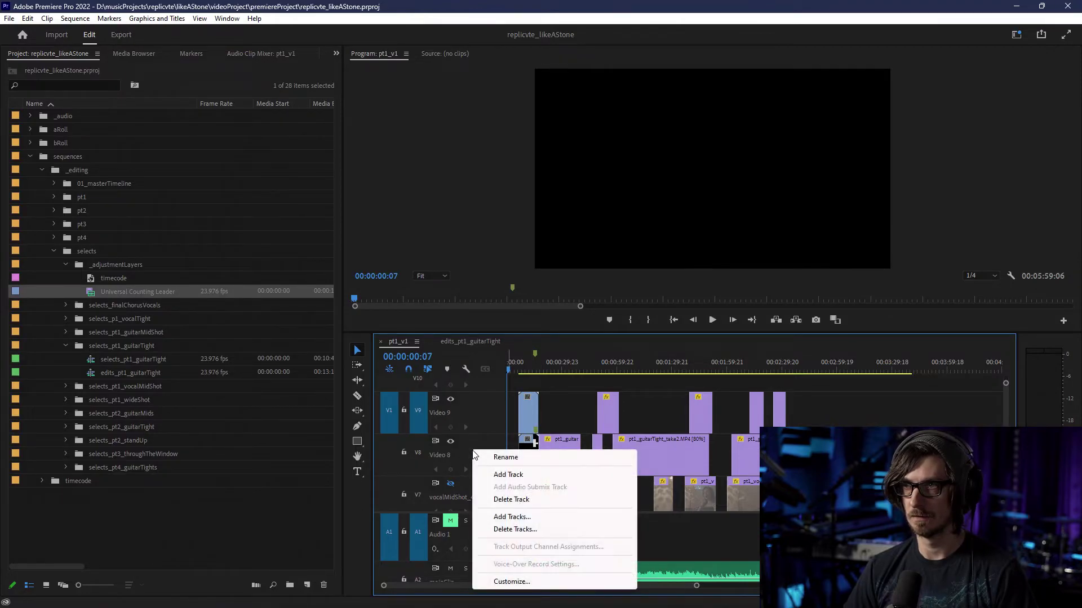
pyautogui.click(491, 455)
pyautogui.write('guyi')
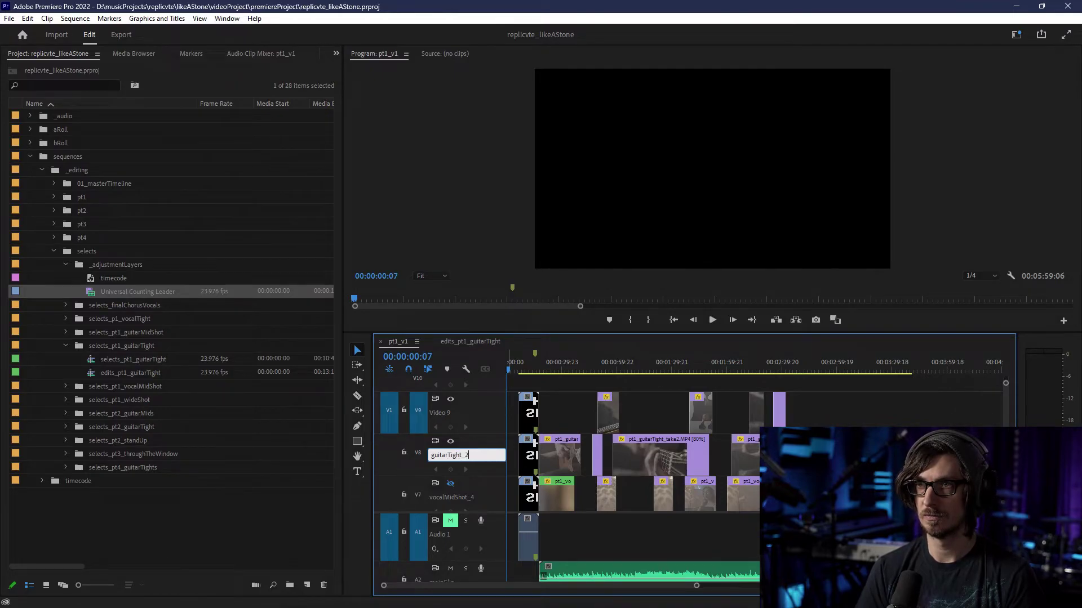
pyautogui.write('arTight_2')
pyautogui.press('Return')
# - Rename track V9 as guitarTight_3 and collapse the heights of the tracks in pt1_v1
pyautogui.keyDown('alt'); pyautogui.scroll(3, 602, 491); pyautogui.keyUp('alt')
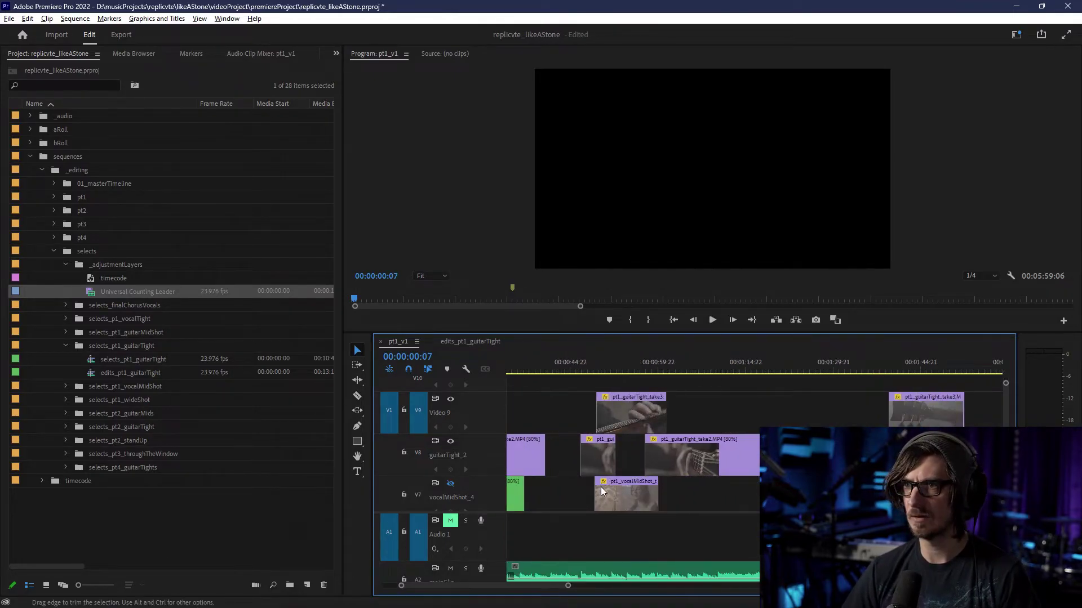
pyautogui.scroll(2, 599, 488)
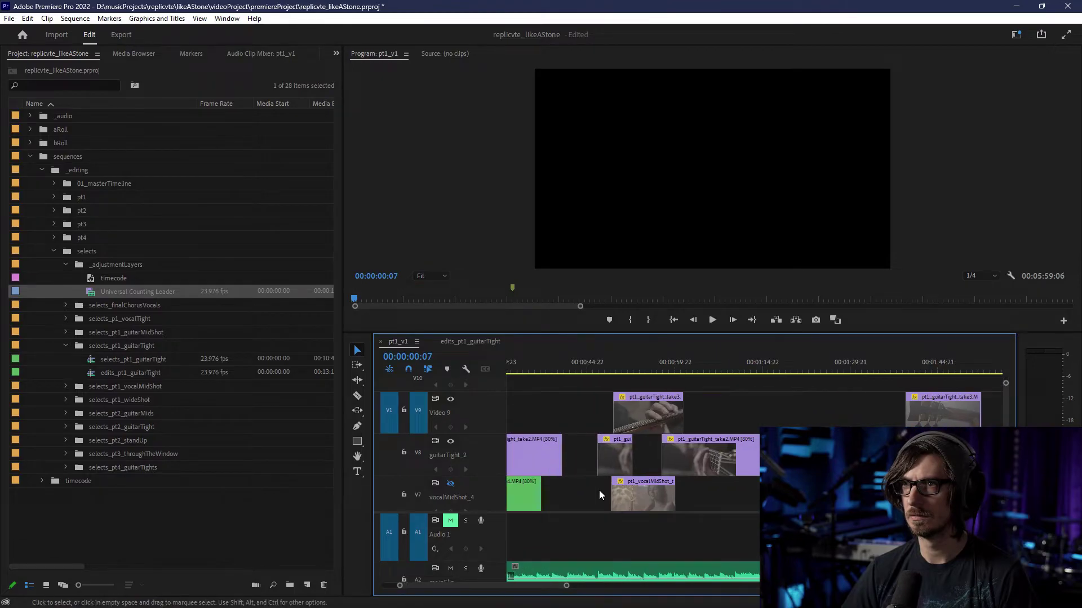
pyautogui.rightClick(440, 417)
pyautogui.click(460, 421)
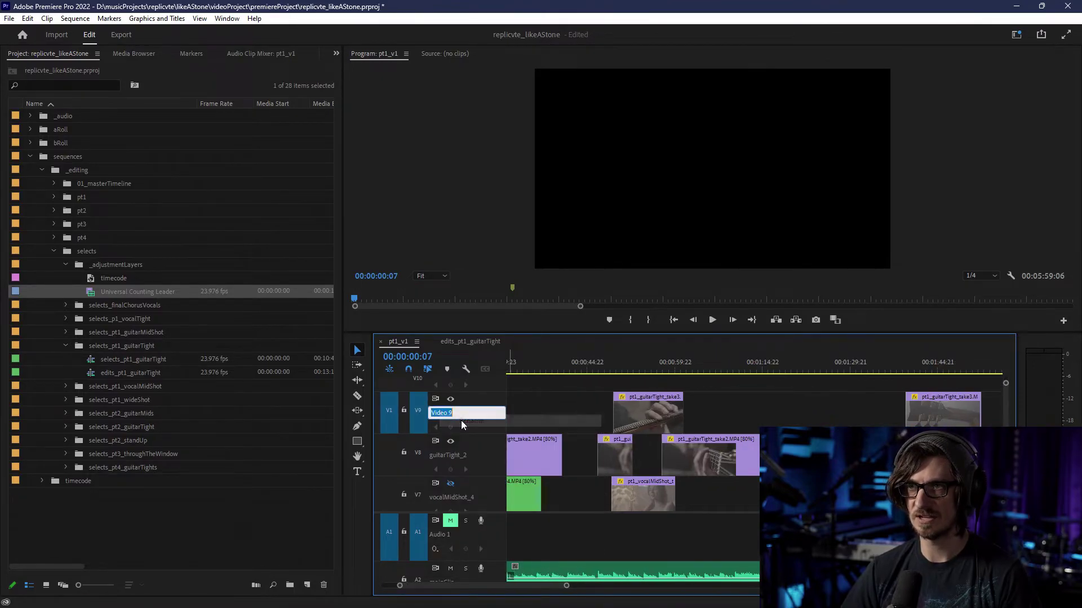
pyautogui.write('guitarTight')
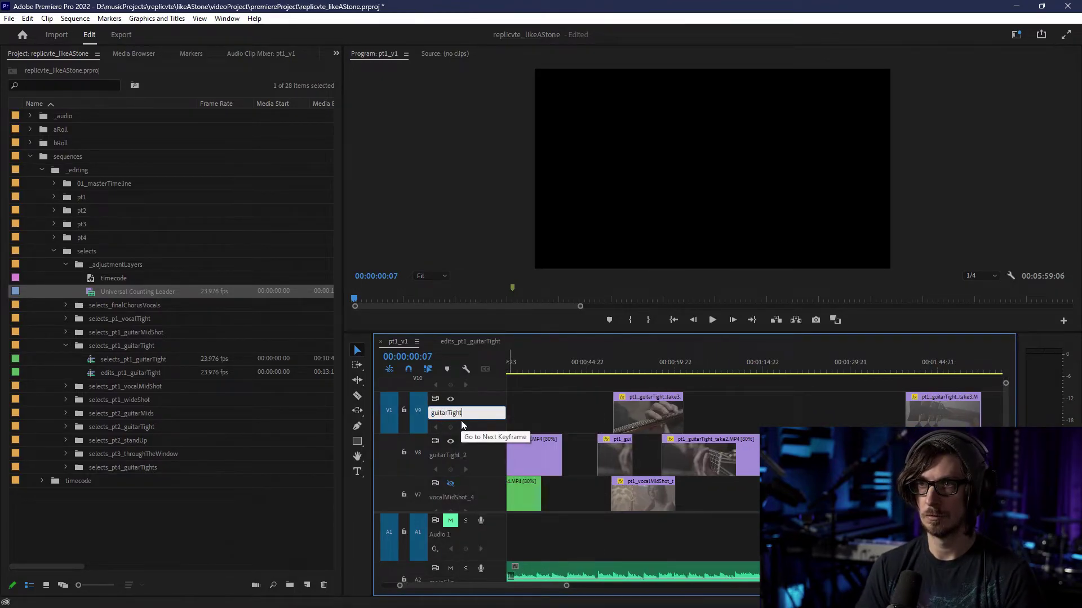
pyautogui.write('_3')
pyautogui.press('Return')
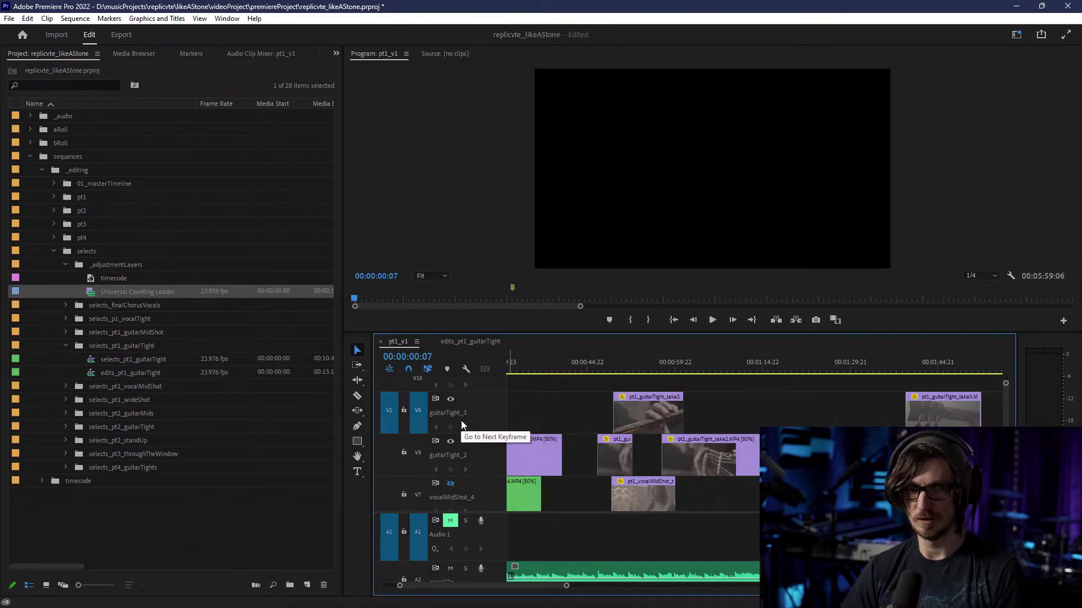
pyautogui.hotkey('alt', '-')
pyautogui.hotkey('alt', '-')
pyautogui.hotkey('alt', '-')
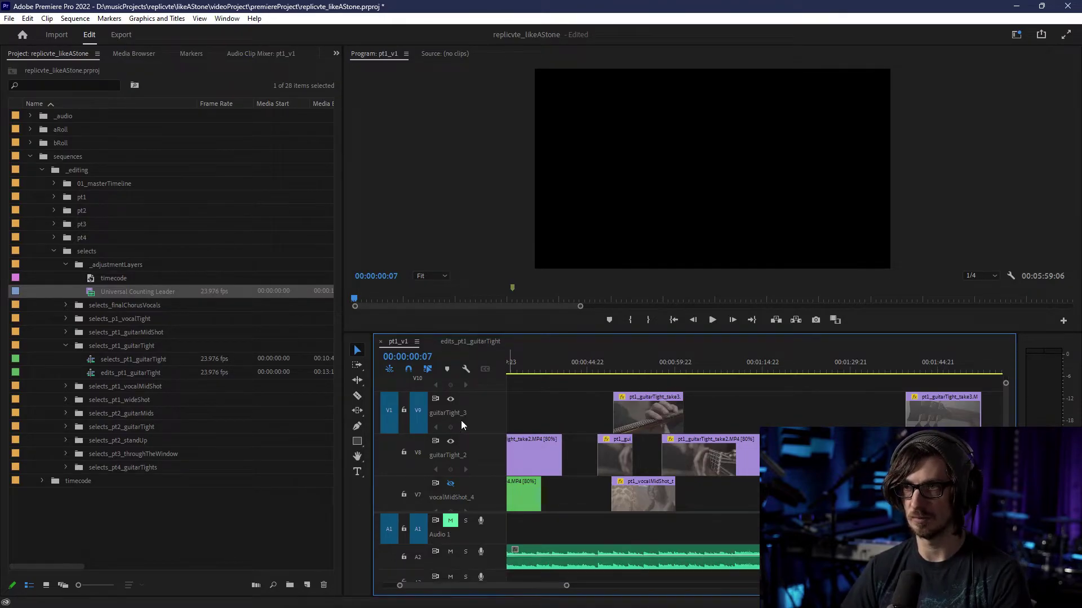
pyautogui.hotkey('ctrl', '-')
pyautogui.hotkey('ctrl', '-')
pyautogui.hotkey('ctrl', '-')
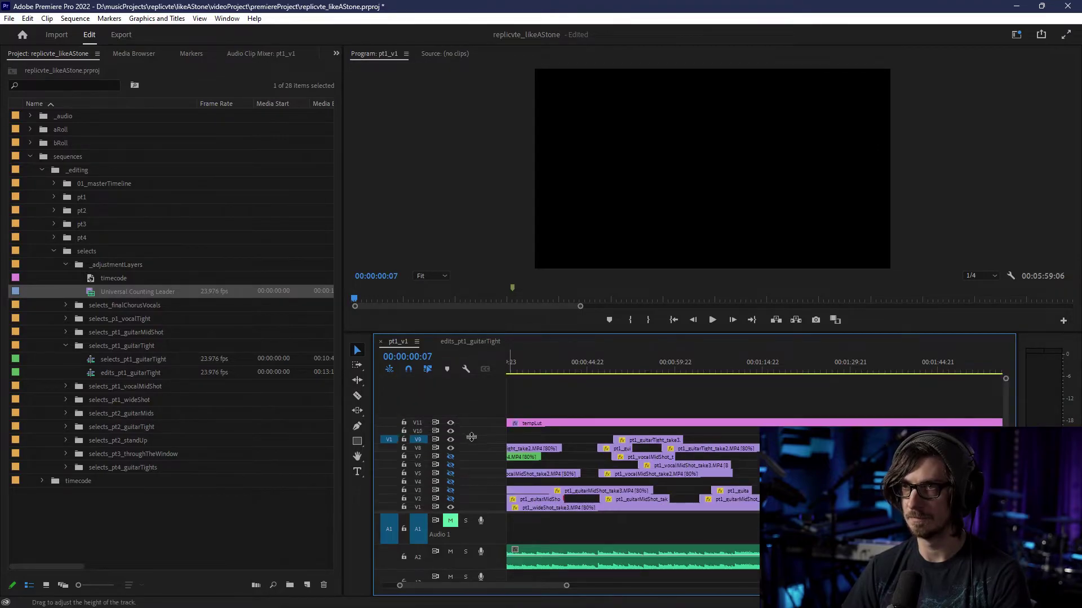
# - In edits_pt1_guitarTight, look at the guitarTight_take1 footage around 00:01:11:15
pyautogui.click(470, 342)
pyautogui.press('=')
pyautogui.press('=')
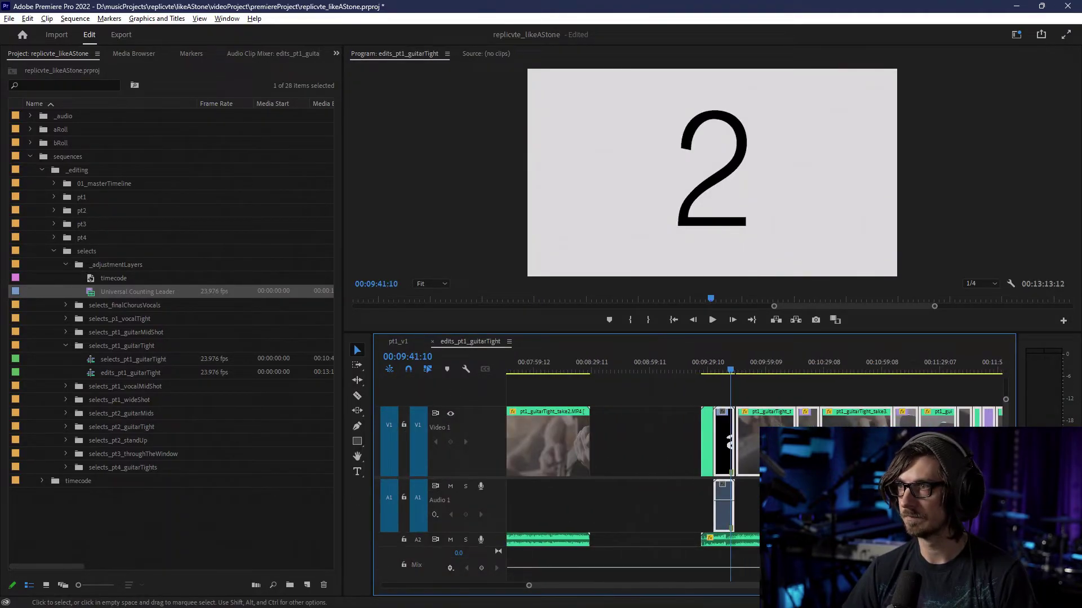
pyautogui.moveTo(712, 587); pyautogui.dragTo(564, 583)
pyautogui.click(565, 365)
pyautogui.press('=')
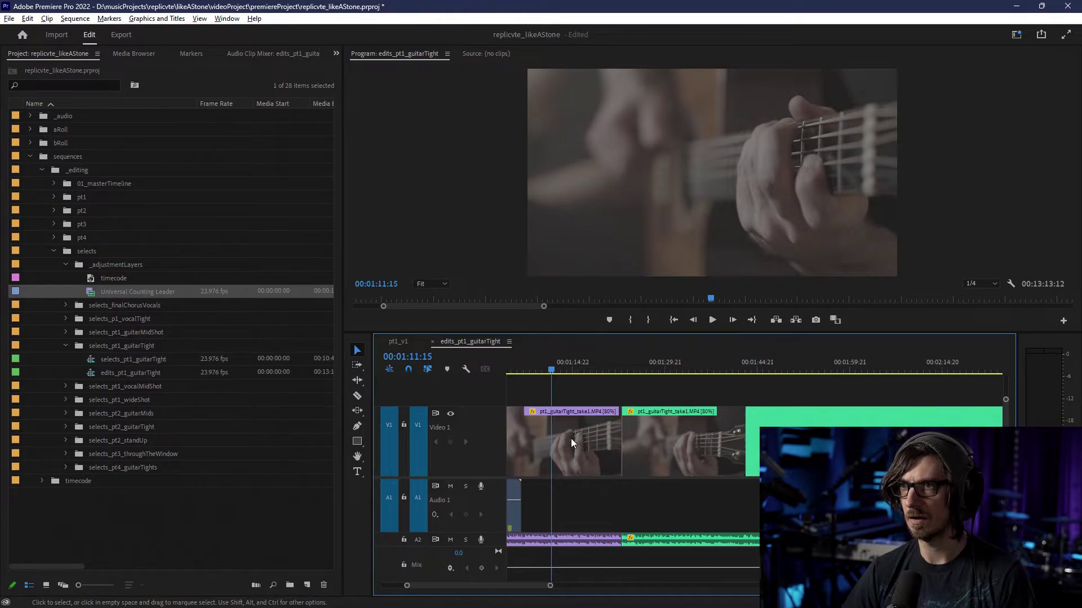
# - In pt1_v1, undo the recent edits back to the state with the take2 clips and their counting leader at the start of V9
pyautogui.click(400, 342)
pyautogui.press('-')
pyautogui.press('-')
pyautogui.press('-')
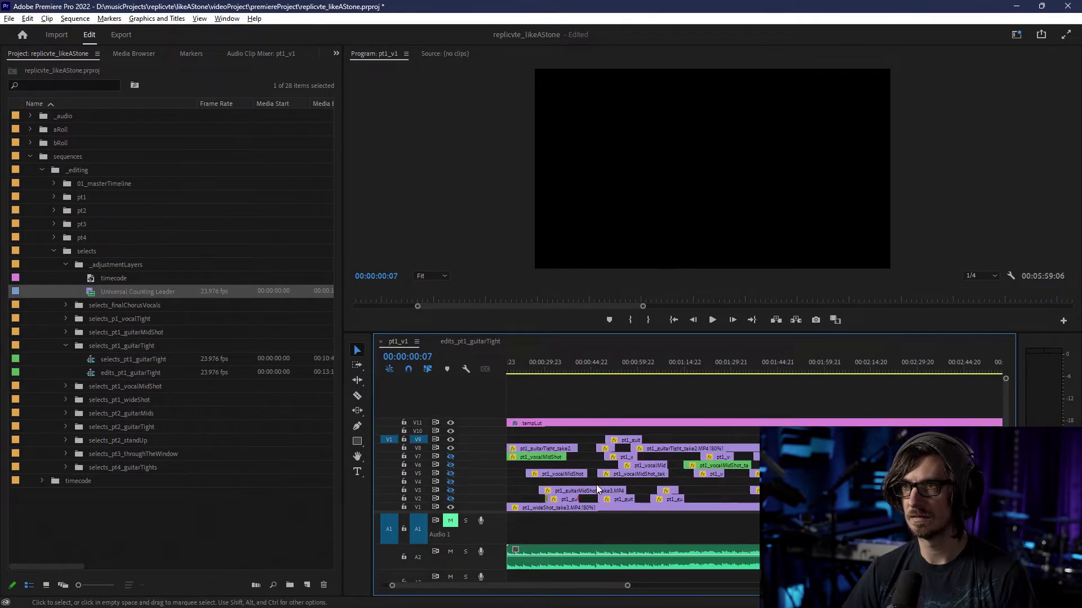
pyautogui.scroll(2, 596, 484)
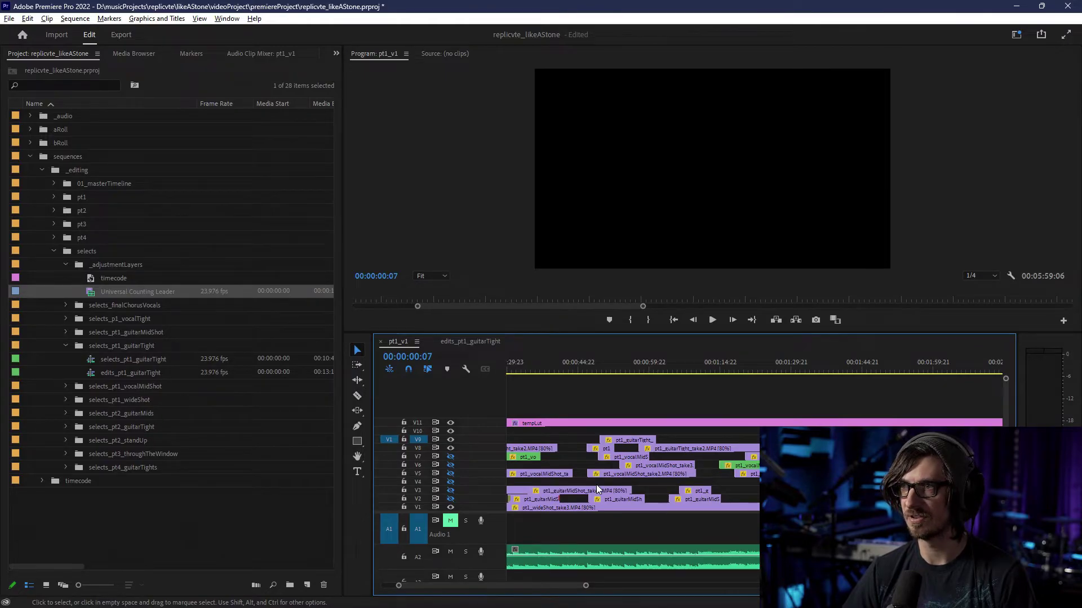
pyautogui.scroll(-3, 596, 484)
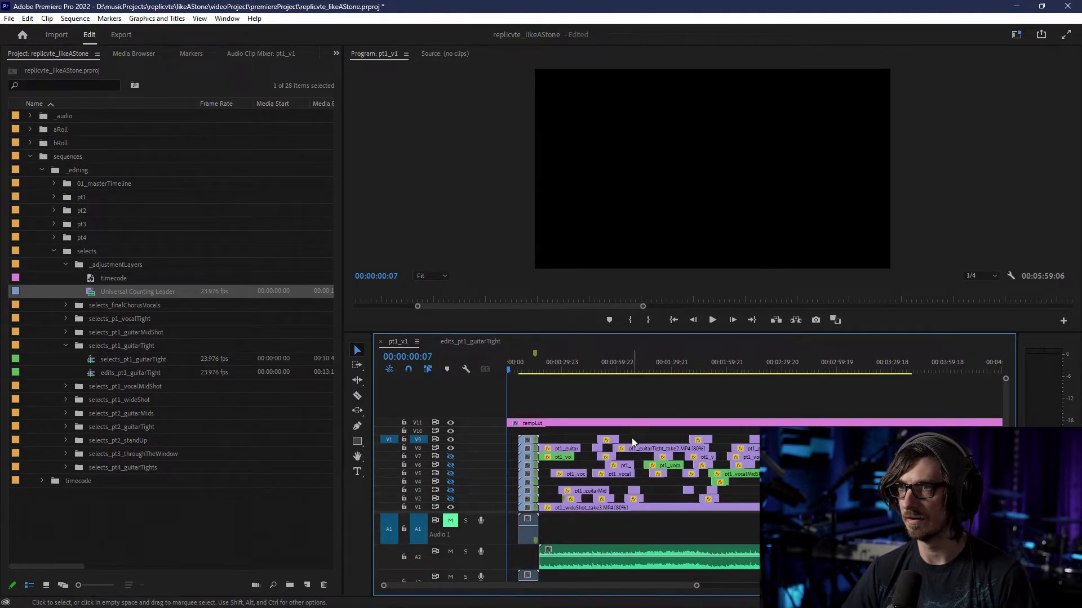
pyautogui.hotkey('ctrl', 'z')
pyautogui.hotkey('ctrl', 'z')
pyautogui.hotkey('ctrl', 'z')
pyautogui.hotkey('ctrl', 'z')
pyautogui.hotkey('ctrl', 'z')
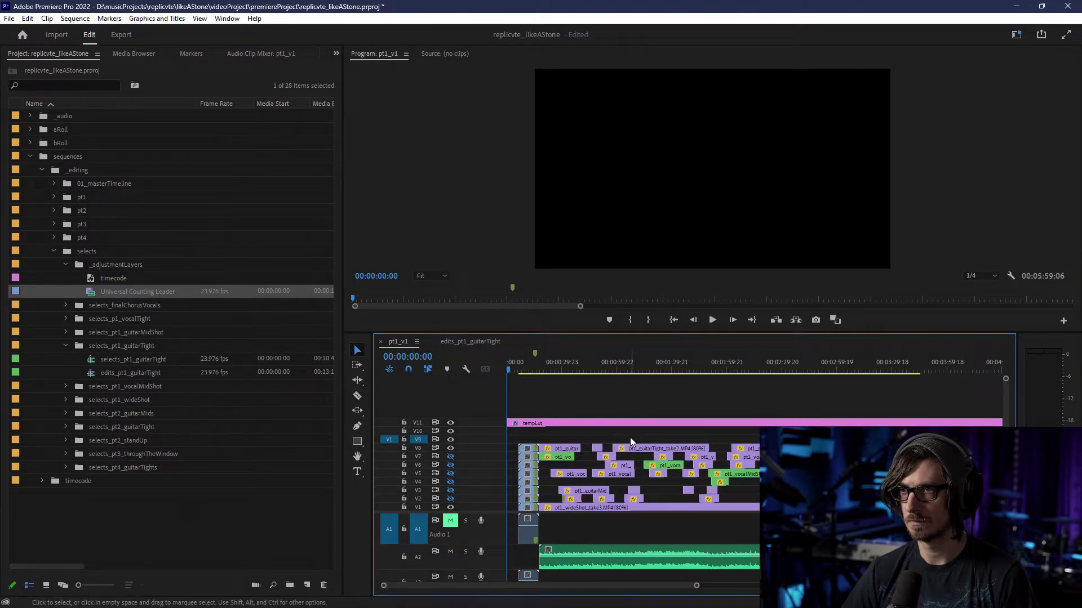
pyautogui.moveTo(630, 448); pyautogui.dragTo(631, 442)
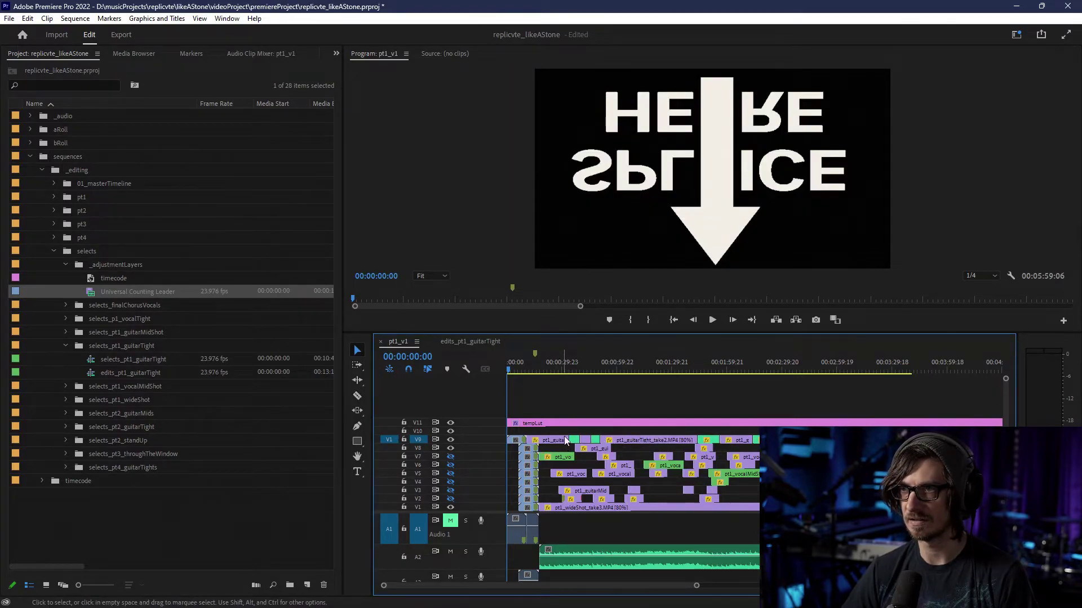
# - Shift the take2 clips on V9 into line with the counting leaders on the tracks below and delete the green clips between the selects
pyautogui.moveTo(923, 443); pyautogui.dragTo(563, 443)
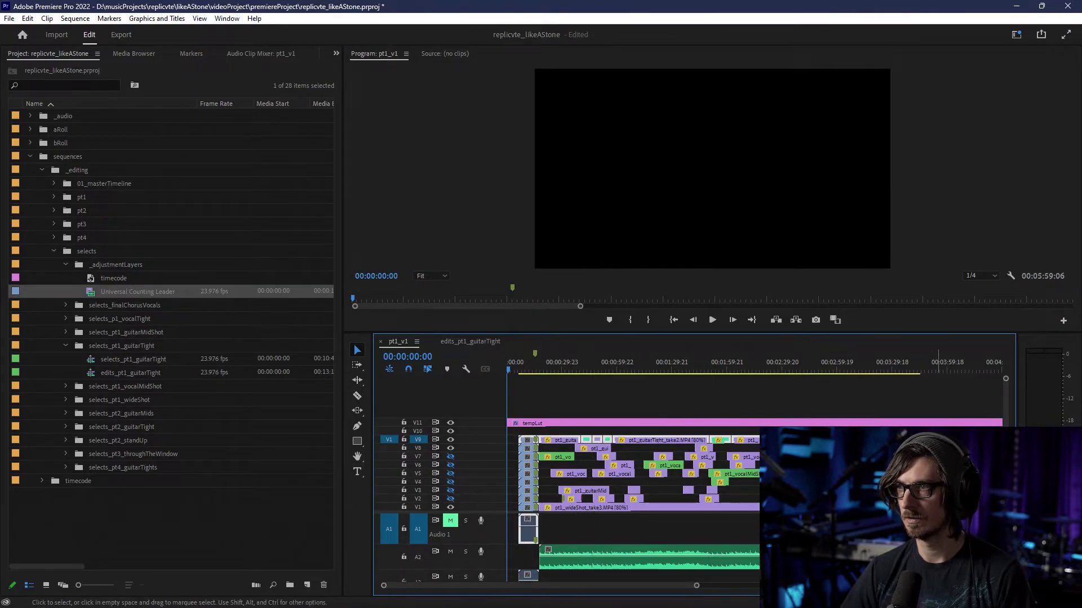
pyautogui.click(587, 439)
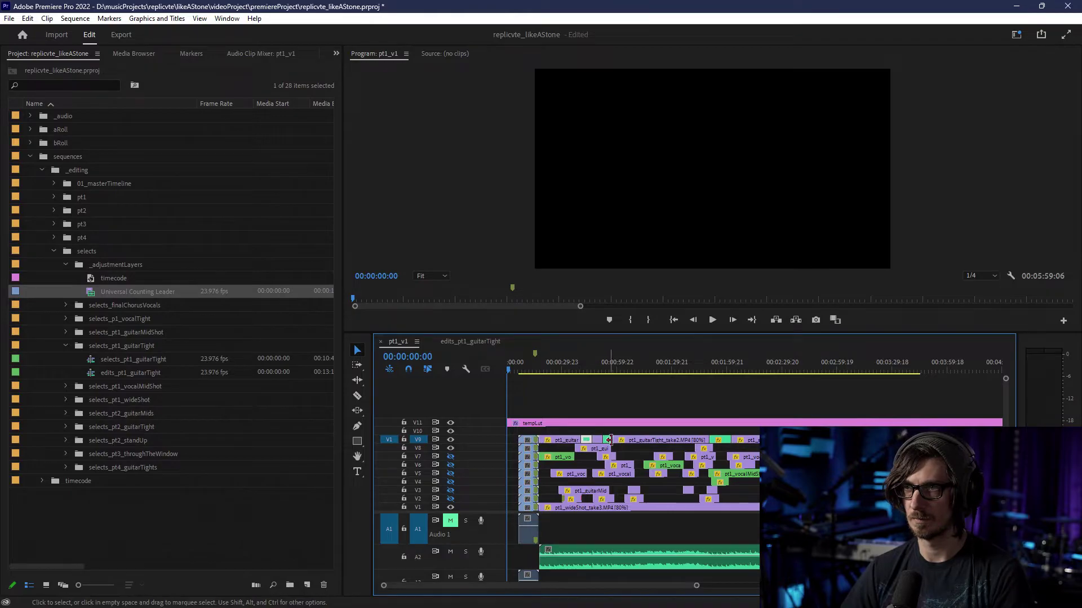
pyautogui.press('Delete')
pyautogui.click(607, 438)
pyautogui.press('Delete')
pyautogui.click(723, 441)
pyautogui.press('Delete')
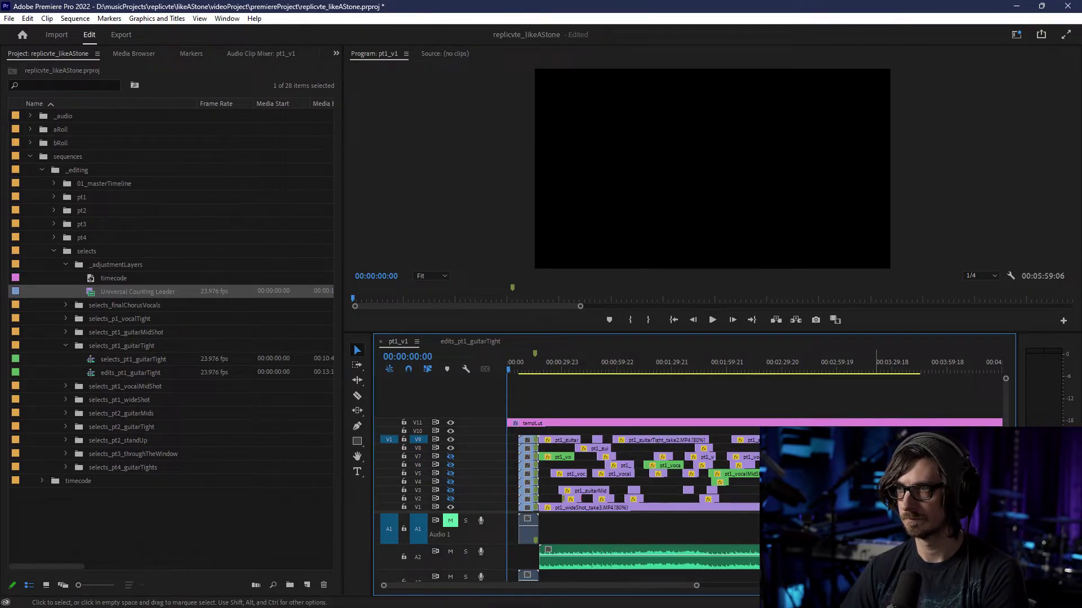
# - Patch the video source to V10 and make V10 the only targeted video track in pt1_v1
pyautogui.click(417, 423)
pyautogui.click(418, 431)
pyautogui.click(388, 440)
pyautogui.click(418, 440)
pyautogui.click(389, 431)
pyautogui.click(417, 423)
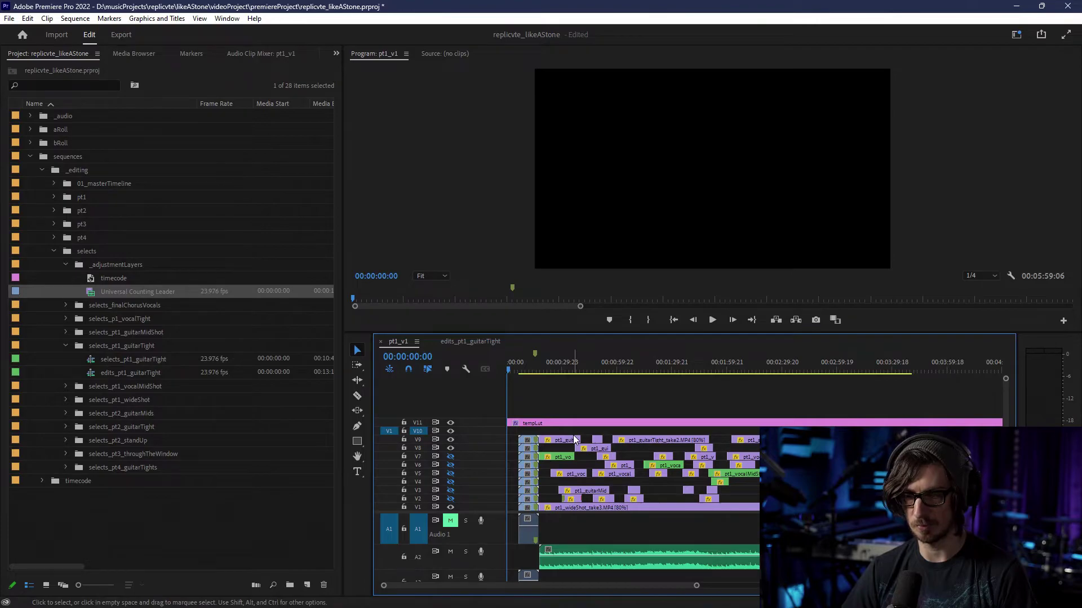
# - Expand the video tracks in pt1_v1 and rename track V8 as guitarTight_1
pyautogui.hotkey('ctrl', '=')
pyautogui.hotkey('ctrl', '=')
pyautogui.hotkey('ctrl', '=')
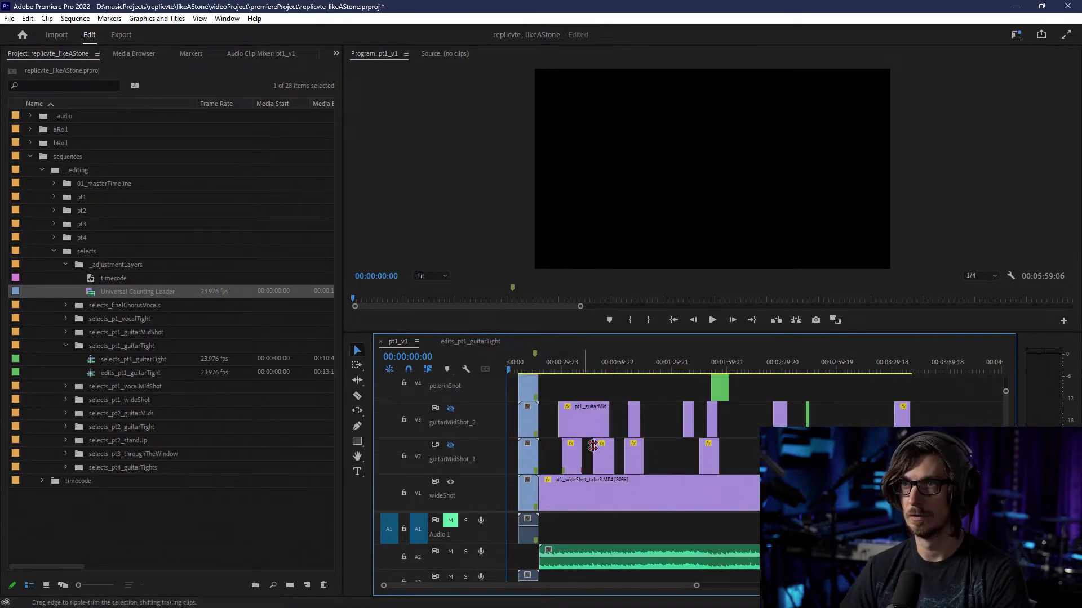
pyautogui.scroll(5, 885, 450)
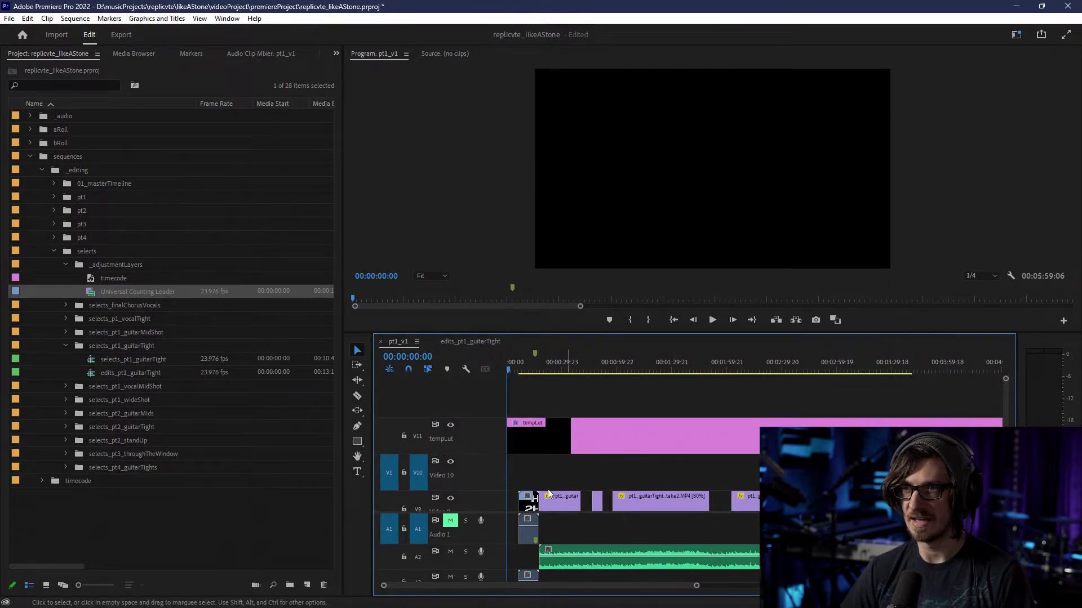
pyautogui.hscroll(2, 501, 480)
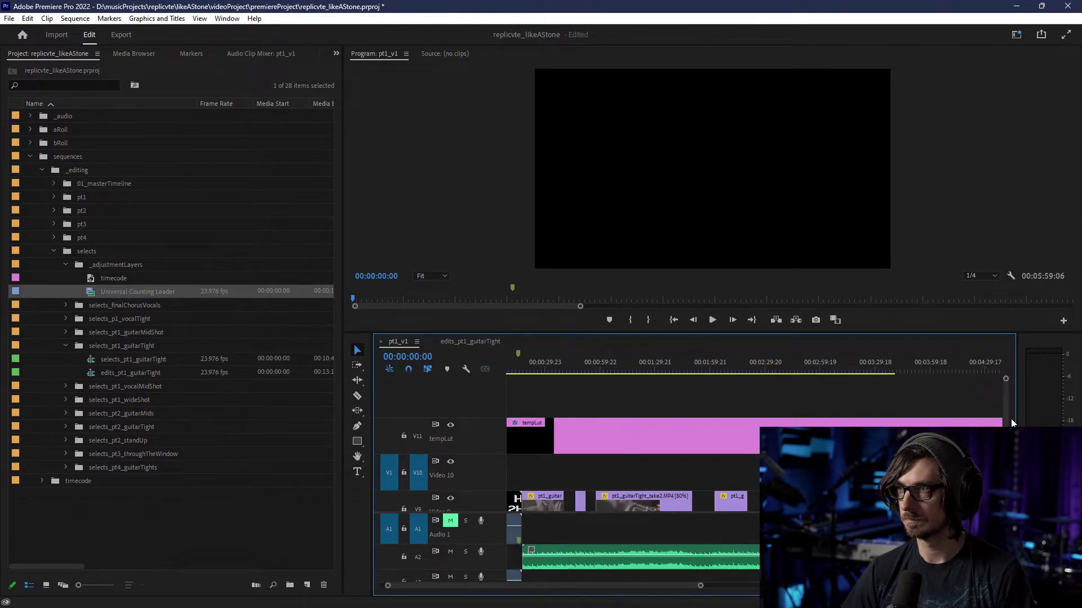
pyautogui.scroll(-3, 519, 449)
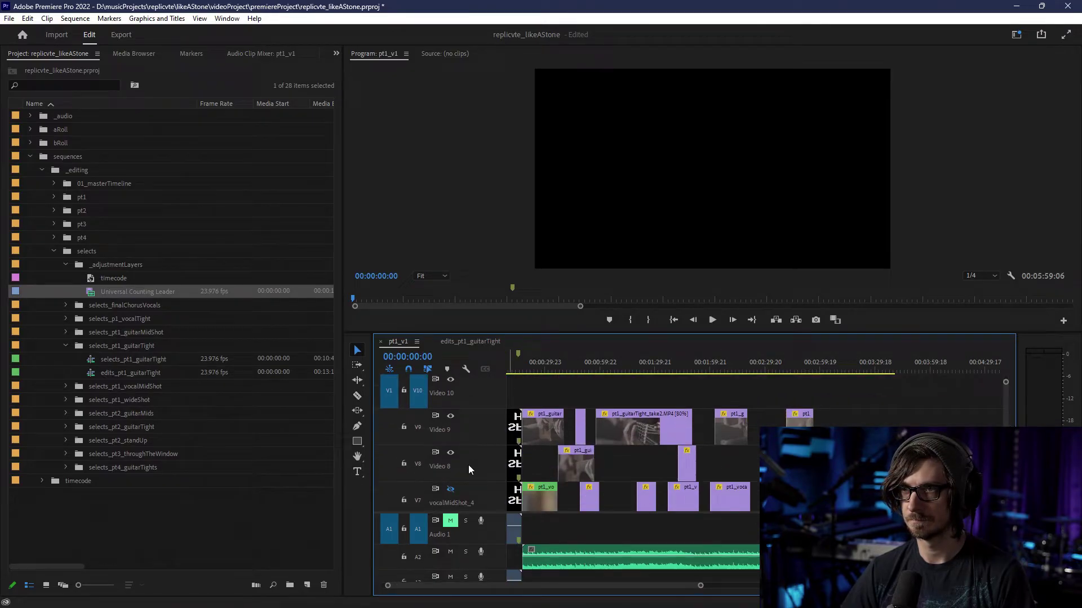
pyautogui.rightClick(469, 465)
pyautogui.click(480, 469)
pyautogui.write('gu')
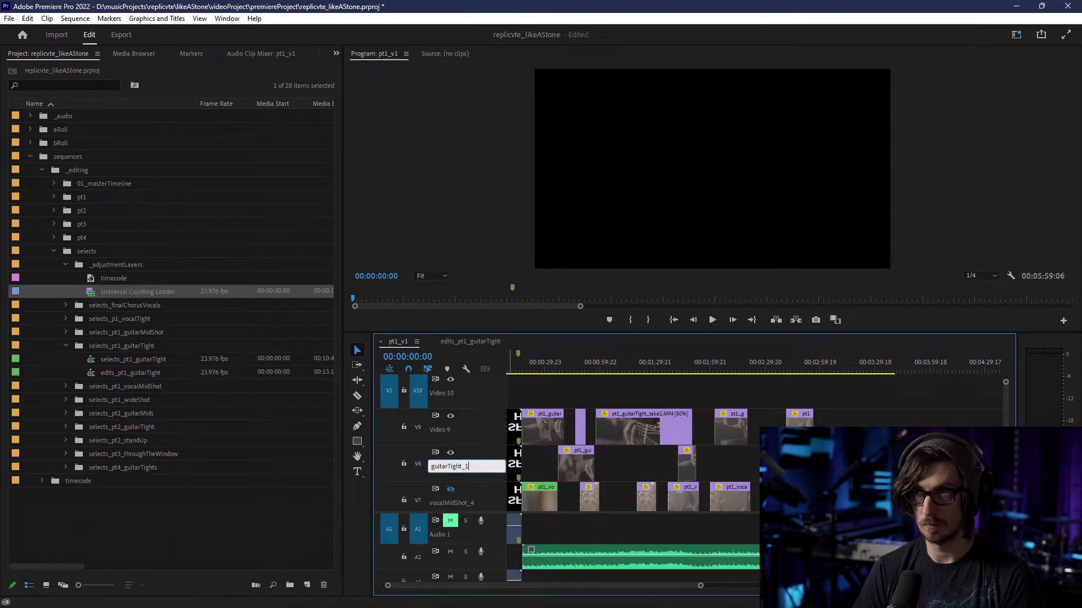
pyautogui.write('itarTight_1')
pyautogui.press('Return')
# - Rename track V9 as guitarTight_2
pyautogui.rightClick(478, 429)
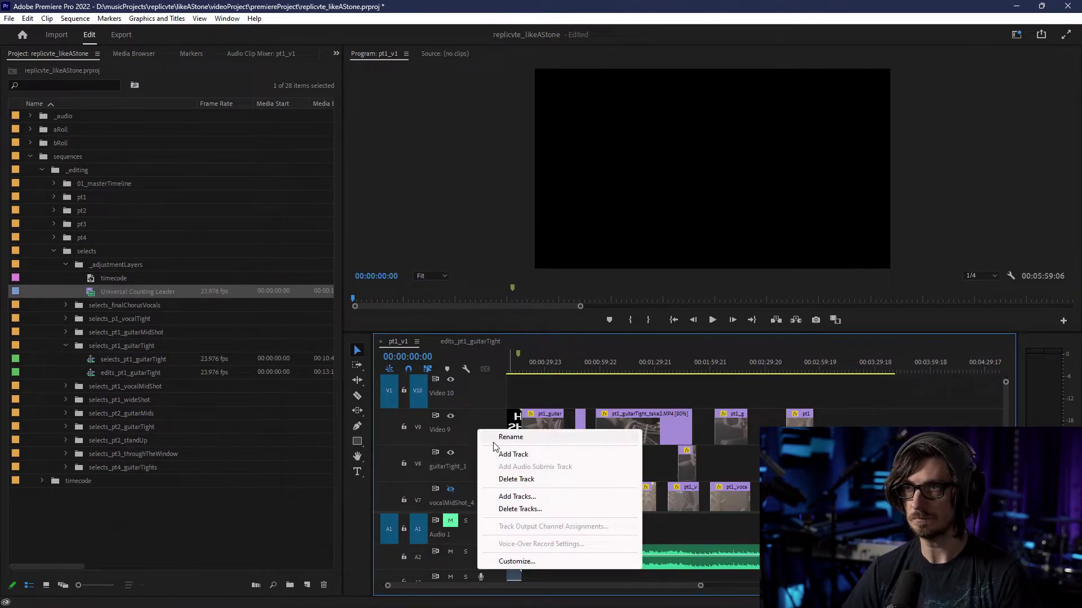
pyautogui.click(496, 443)
pyautogui.write('guitarTi')
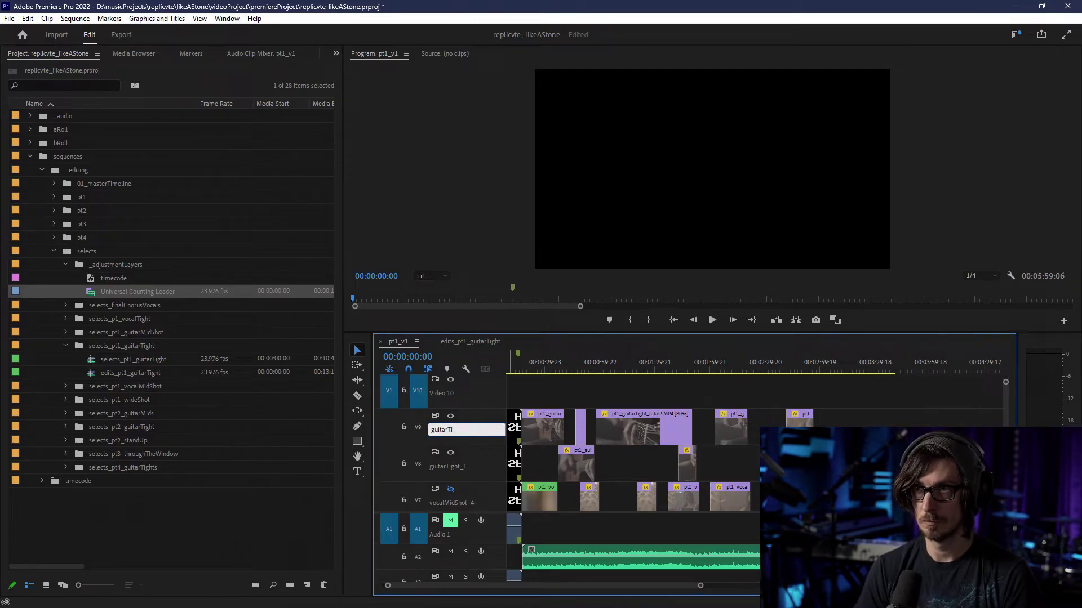
pyautogui.write('ght_2')
pyautogui.press('Return')
# - Rename track V10 as guitarTight_3
pyautogui.rightClick(484, 387)
pyautogui.click(497, 395)
pyautogui.write('guitarT')
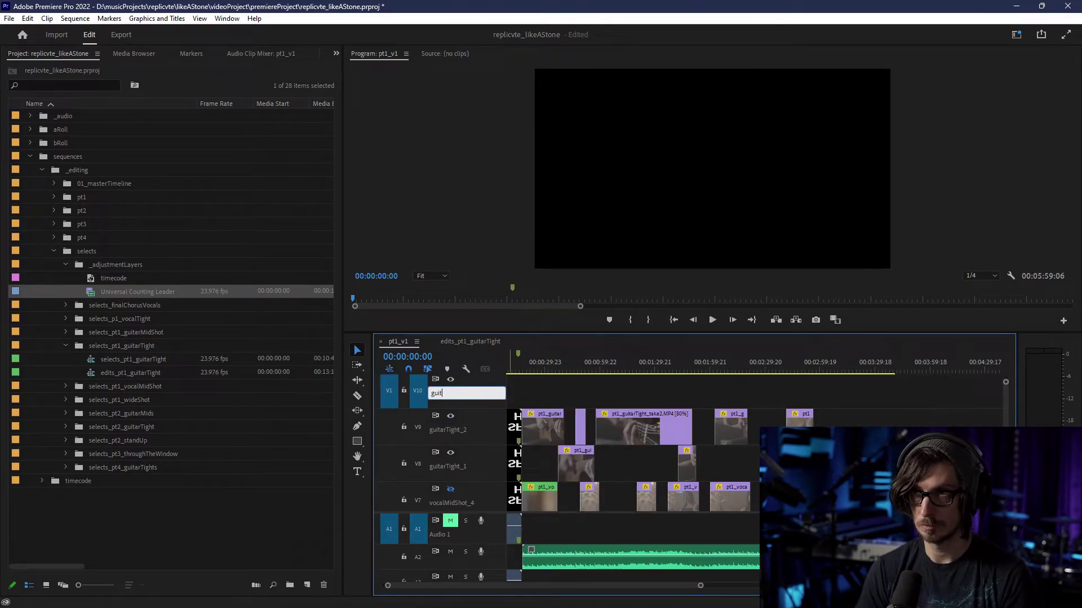
pyautogui.write('ight_3')
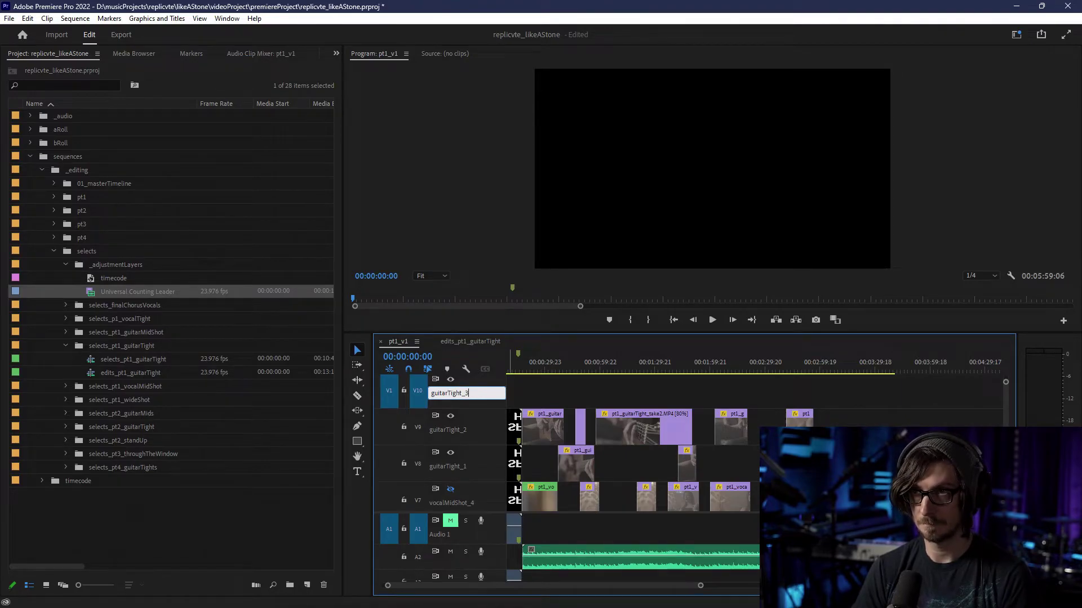
pyautogui.press('Return')
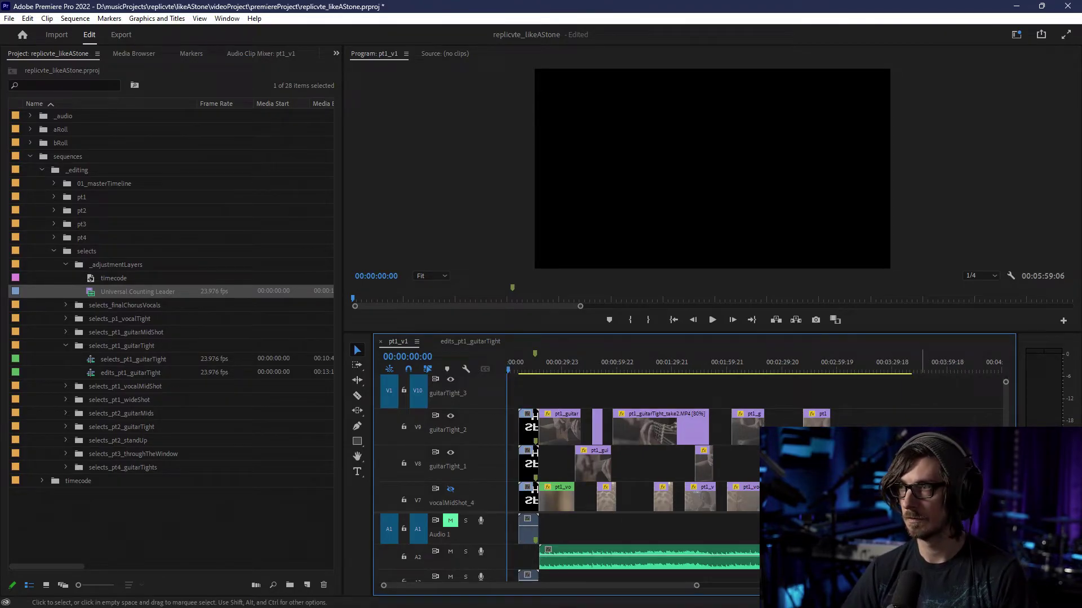
pyautogui.scroll(2, 486, 459)
pyautogui.rightClick(486, 458)
pyautogui.click(462, 476)
pyautogui.hscroll(1, 480, 478)
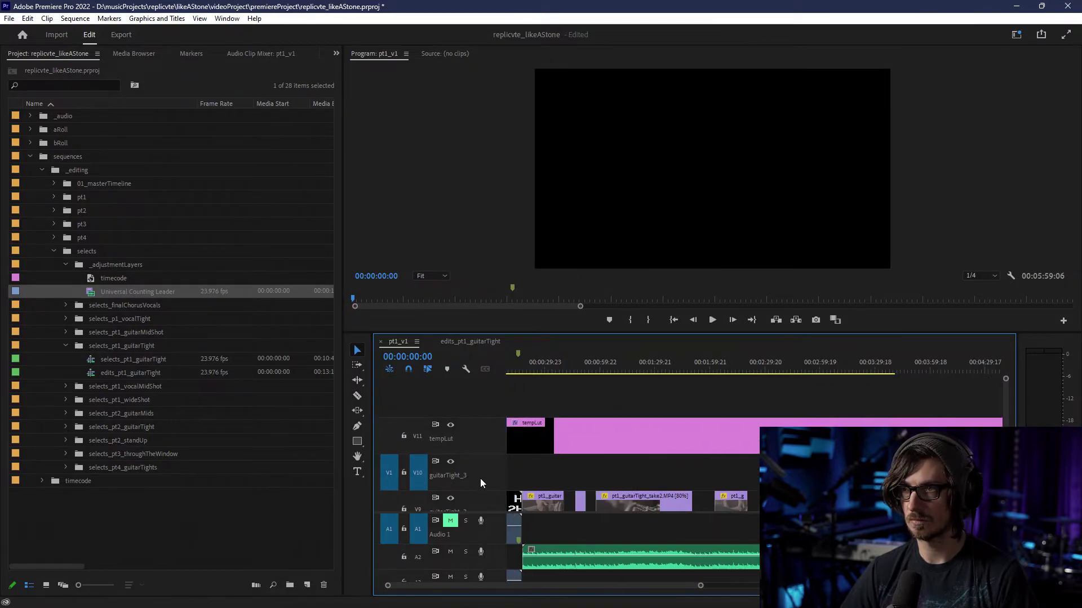
pyautogui.hscroll(-1, 479, 479)
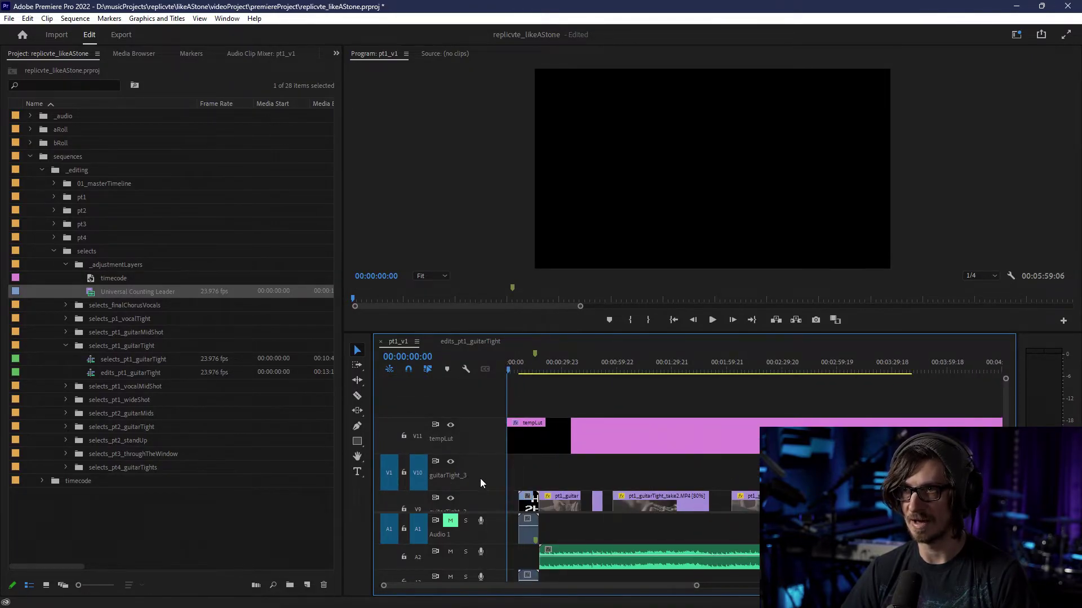
# - Switch to the edits_pt1_guitarTight sequence and locate the guitarTight_take3 clips at its end
pyautogui.click(479, 342)
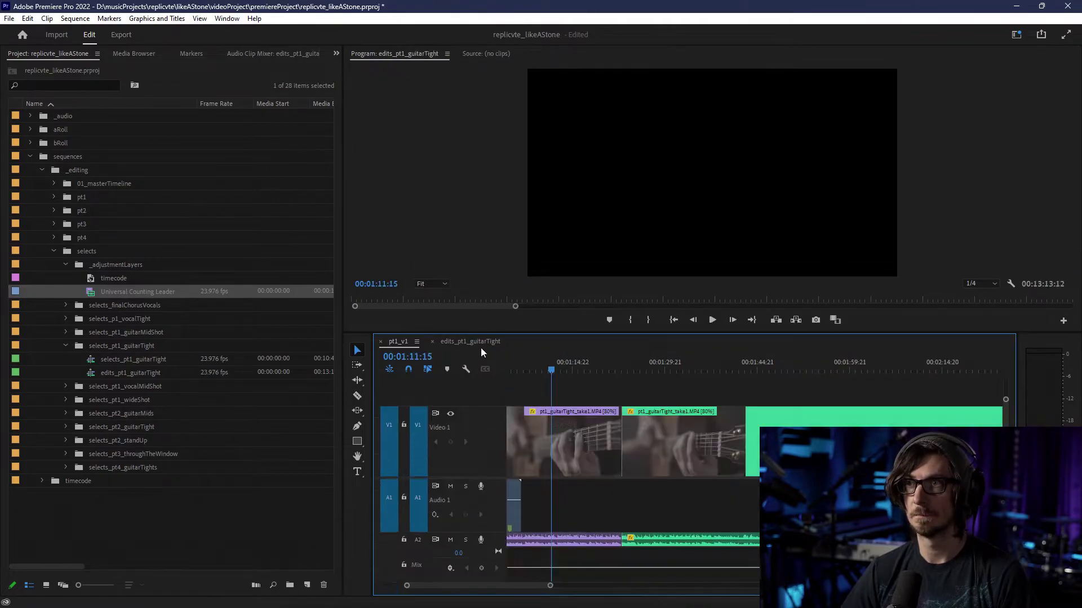
pyautogui.hscroll(10, 697, 492)
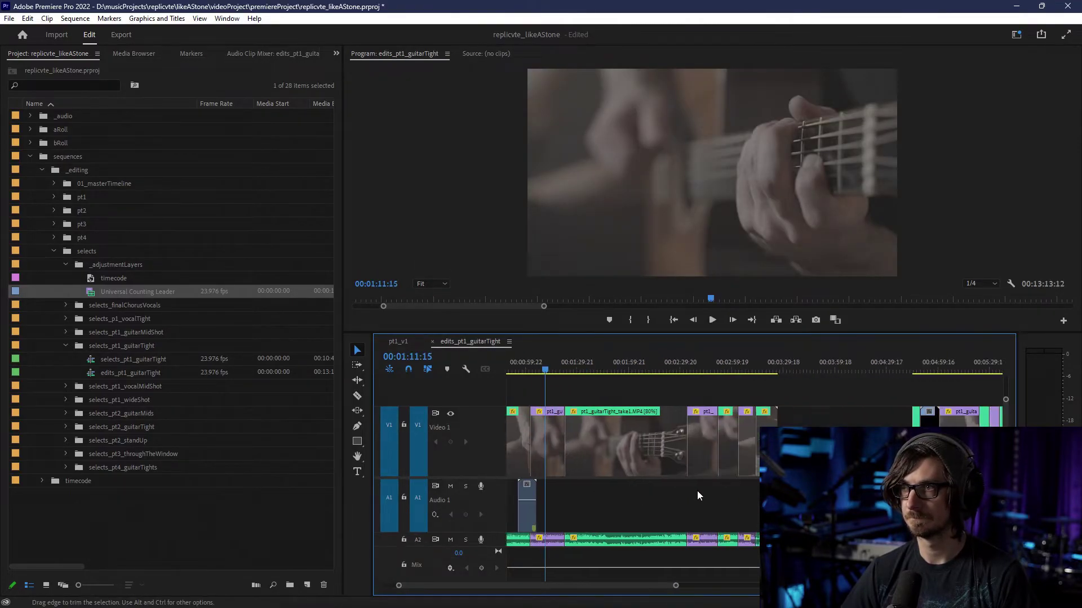
pyautogui.hscroll(3, 696, 520)
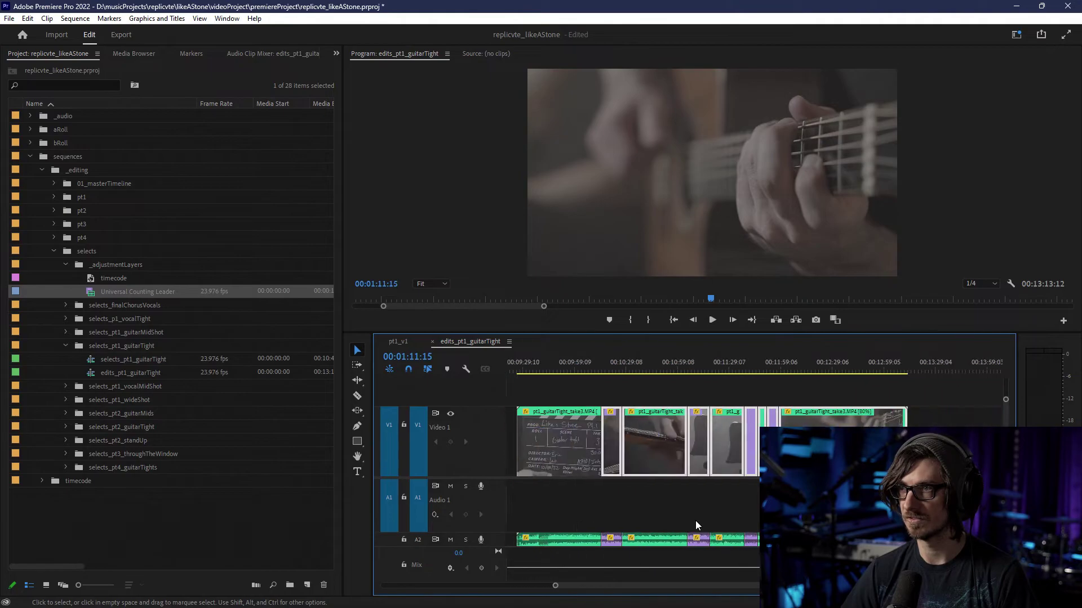
pyautogui.hscroll(-1, 691, 498)
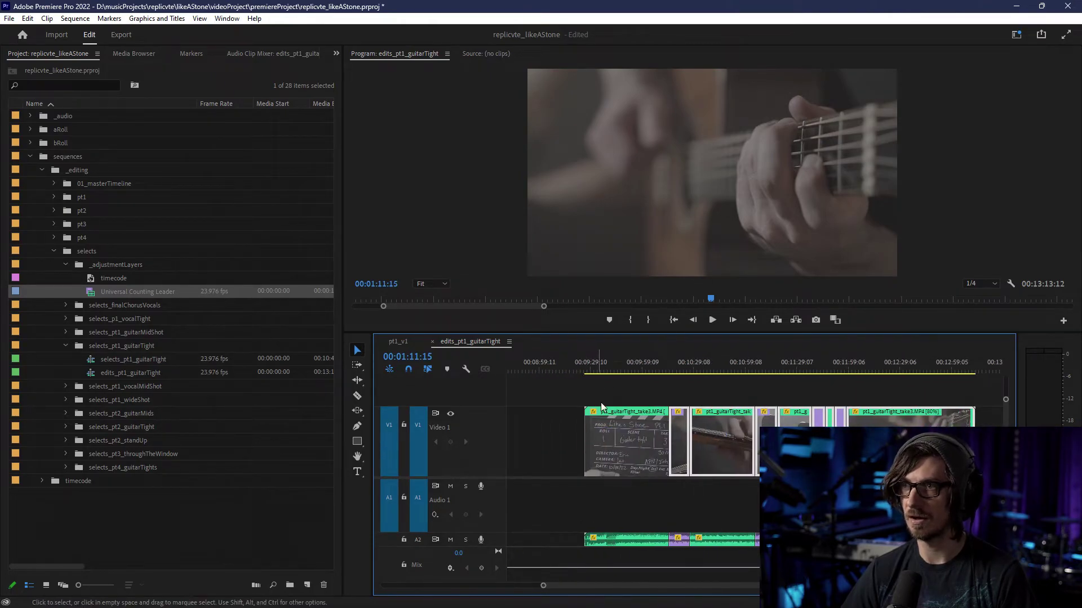
pyautogui.scroll(-2, 547, 483)
pyautogui.scroll(-2, 548, 486)
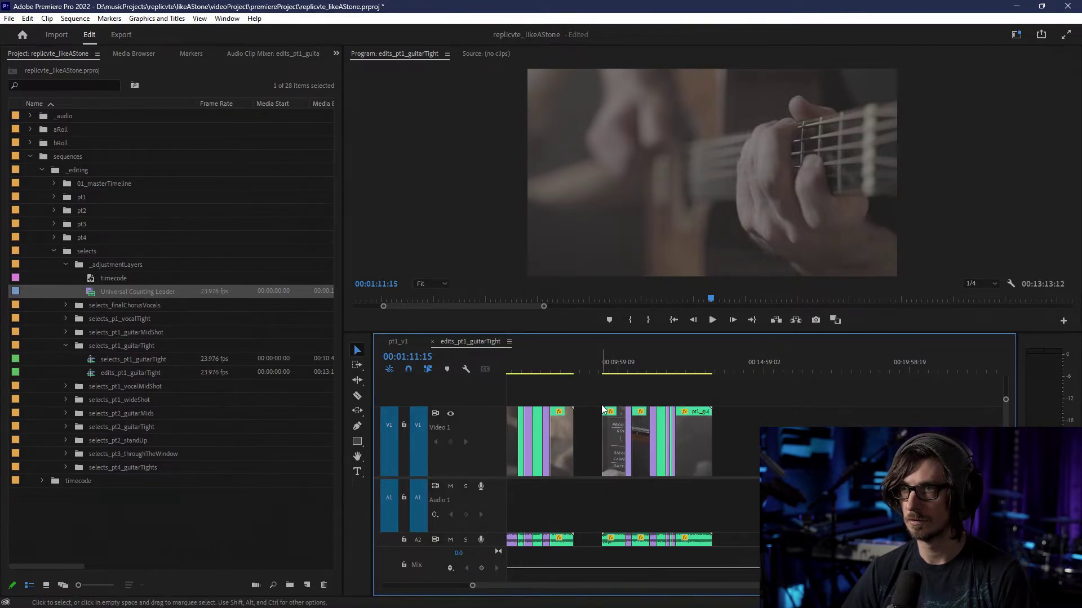
pyautogui.hscroll(-3, 601, 405)
pyautogui.moveTo(623, 390); pyautogui.dragTo(736, 439)
pyautogui.hotkey('ctrl', 'z')
pyautogui.moveTo(621, 437); pyautogui.dragTo(756, 441)
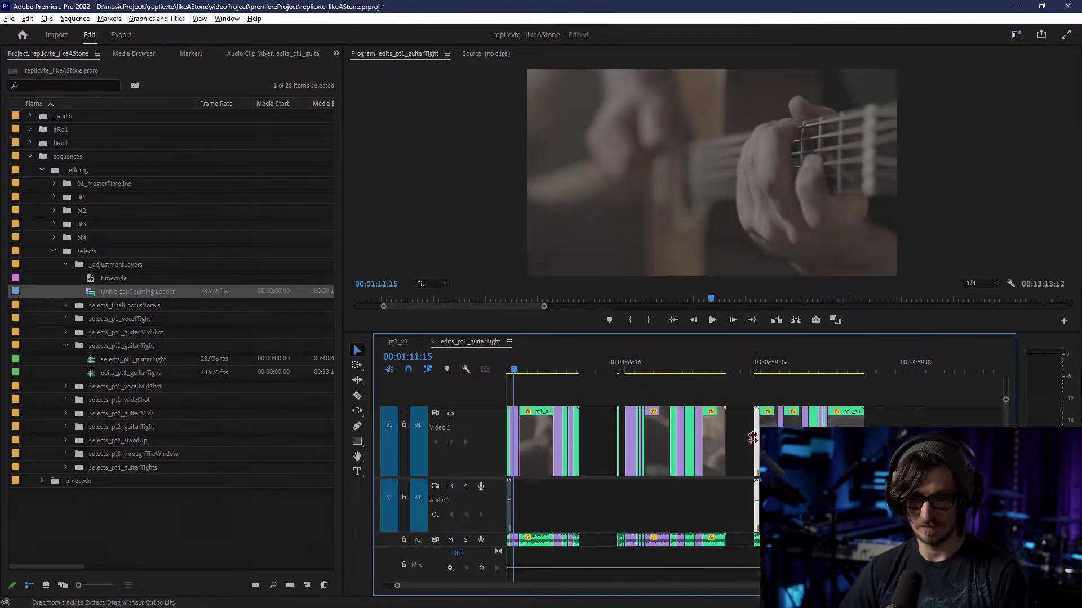
pyautogui.hotkey('ctrl', 'z')
# - Copy the counting leader from the start of the take2 clips to just before take3 and delete the green sliver copied with it
pyautogui.click(623, 432)
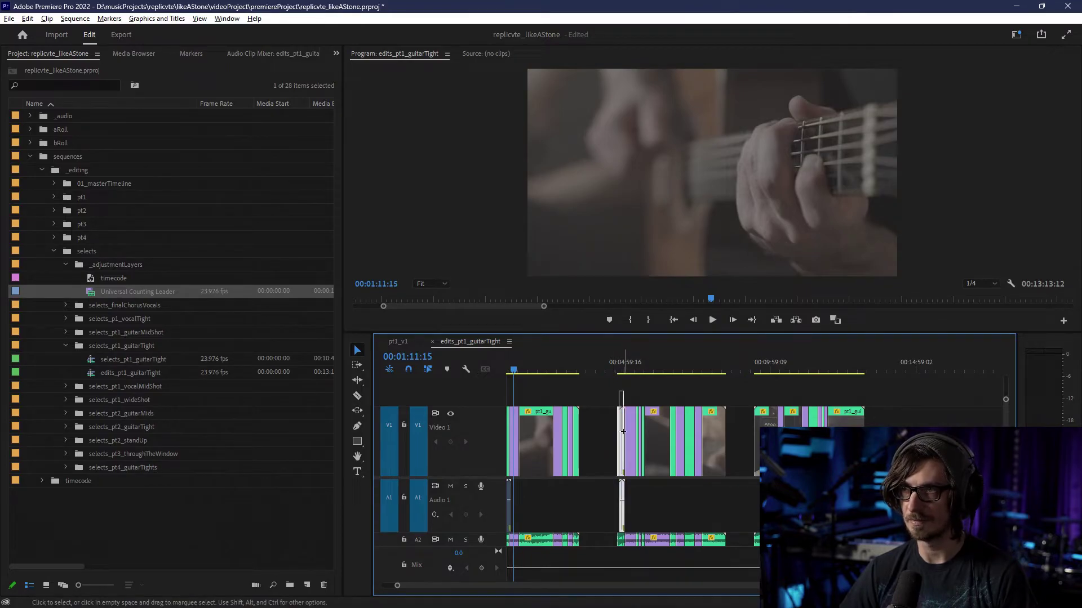
pyautogui.moveTo(623, 432); pyautogui.dragTo(747, 435)
pyautogui.scroll(8, 747, 435)
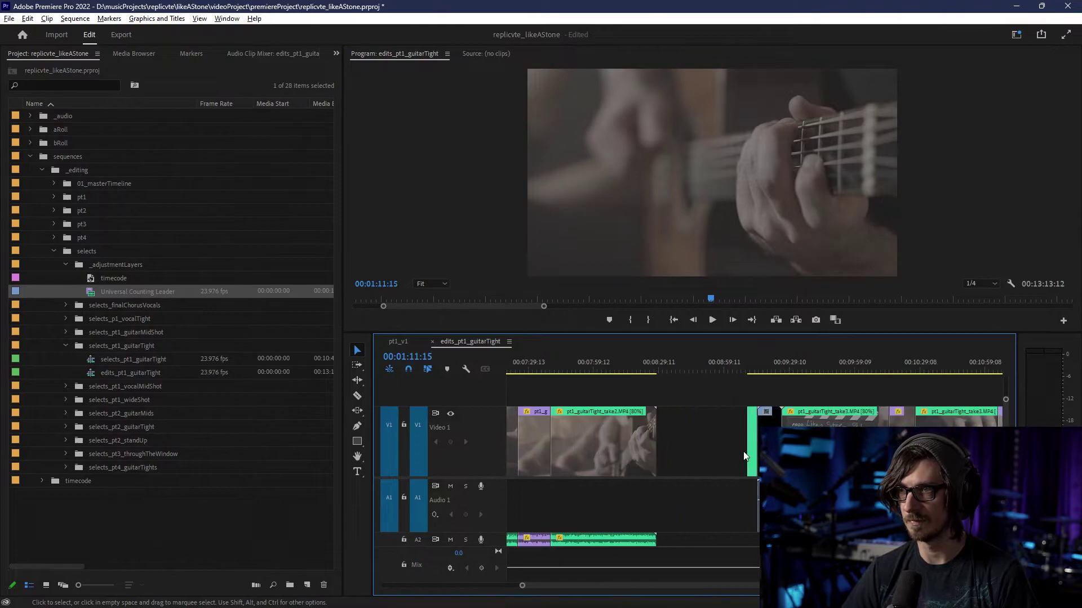
pyautogui.press('Delete')
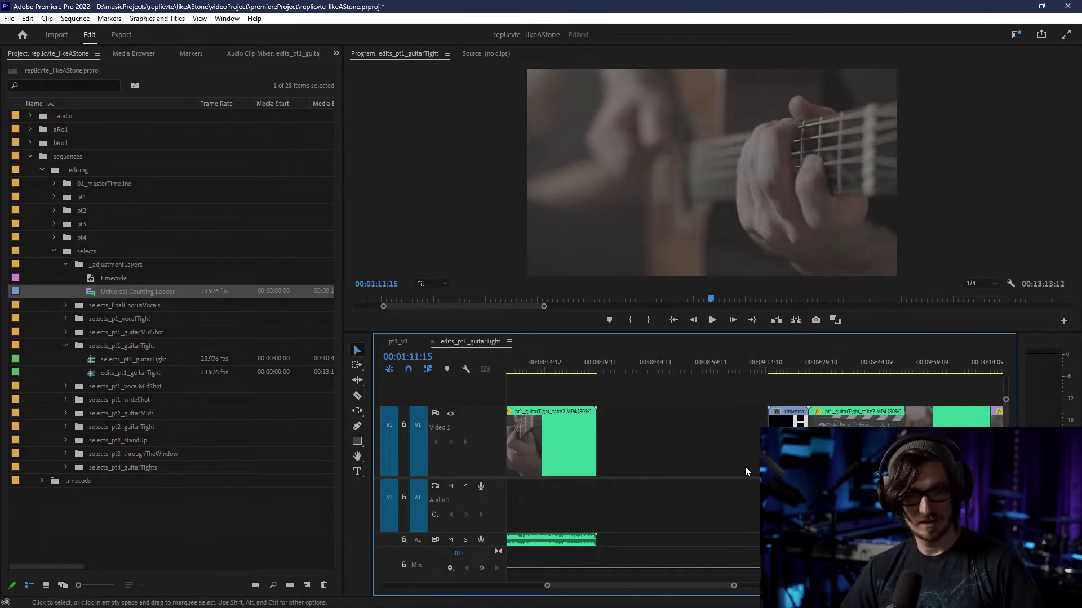
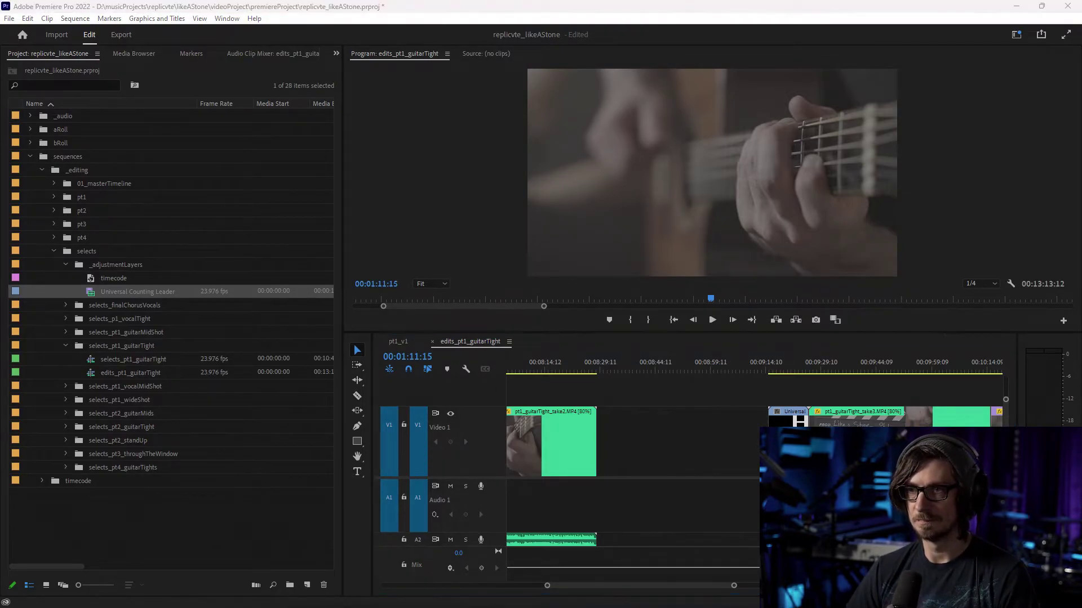
# - Move the copied counting leader over the slate at the start of take3, starting at about 00:09:32, and check it in playback
pyautogui.click(727, 406)
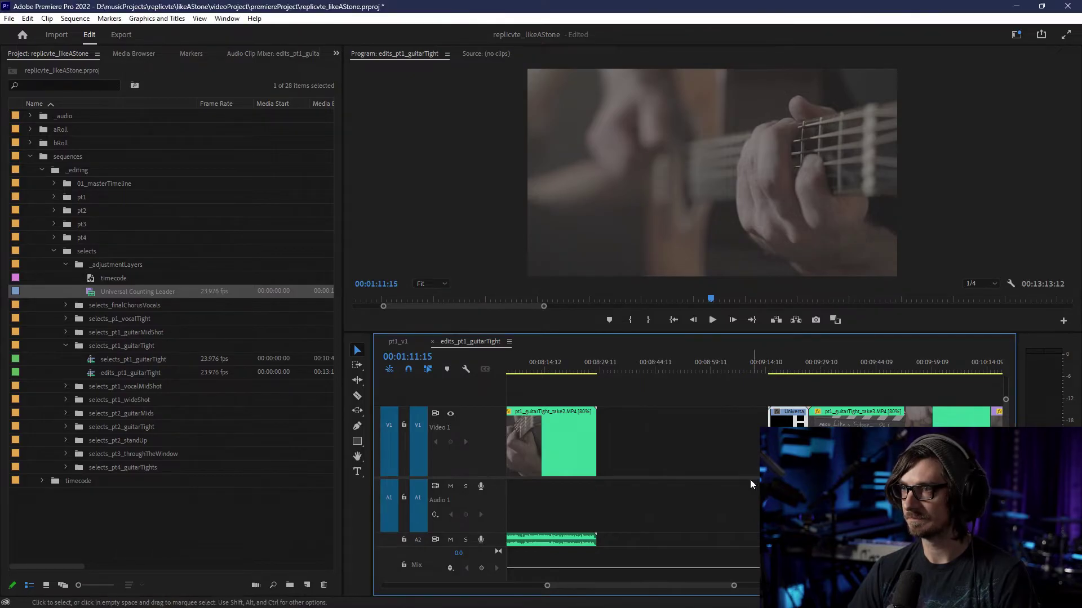
pyautogui.scroll(-2, 750, 479)
pyautogui.scroll(5, 717, 403)
pyautogui.moveTo(584, 448); pyautogui.dragTo(862, 448)
pyautogui.moveTo(592, 470); pyautogui.dragTo(729, 438)
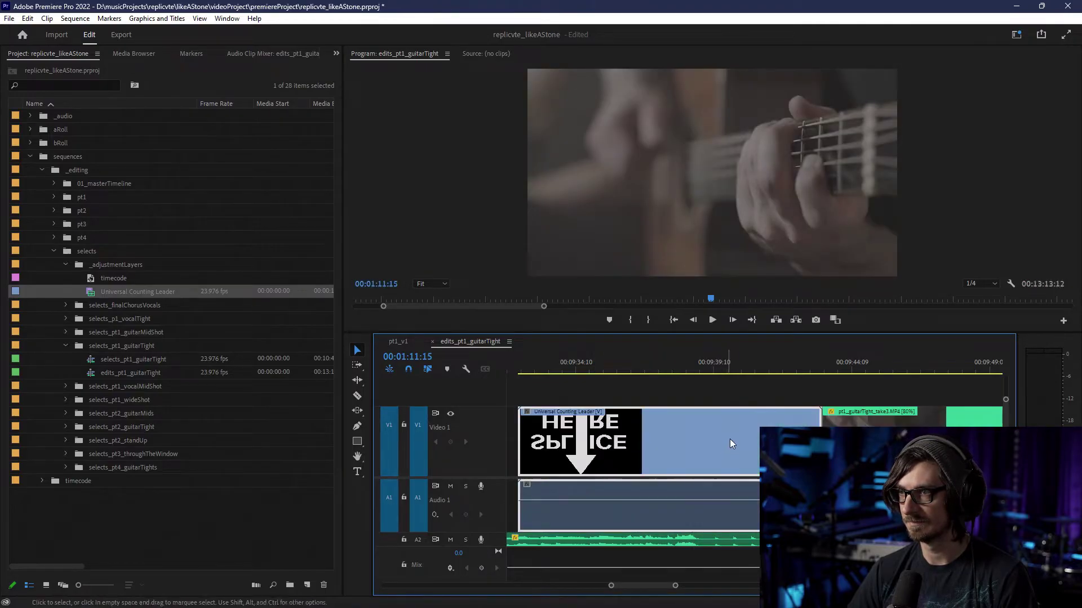
pyautogui.click(759, 371)
pyautogui.press('space')
pyautogui.press('space')
pyautogui.scroll(5, 749, 451)
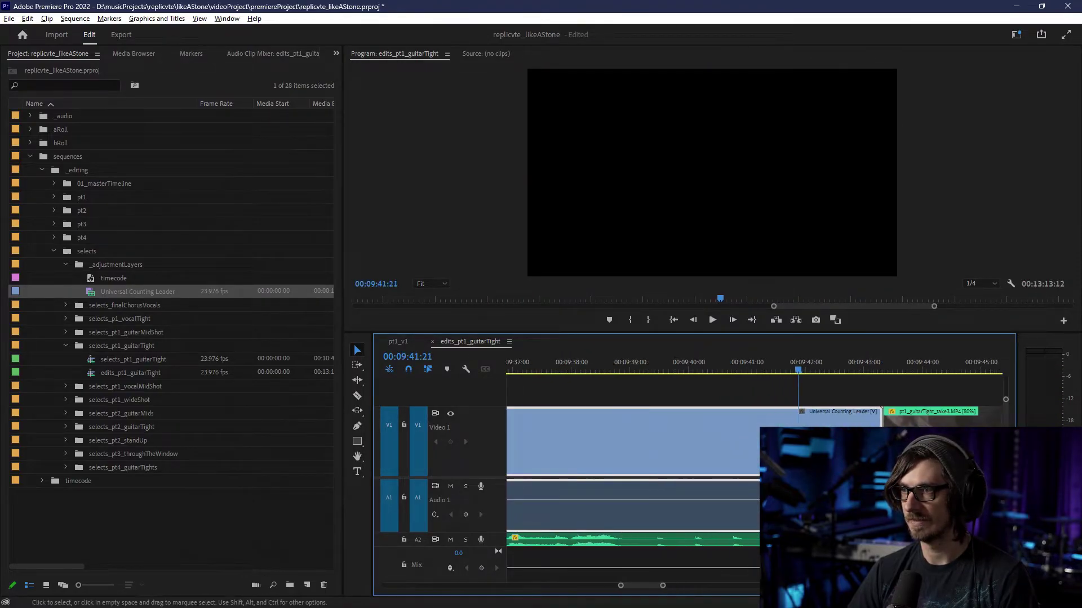
# - Fine-tune the counting leader's position against the slate clap in the take3 audio and place the playhead at 00:09:41:09
pyautogui.moveTo(746, 451); pyautogui.dragTo(761, 474)
pyautogui.scroll(3, 774, 468)
pyautogui.scroll(-1, 789, 468)
pyautogui.click(845, 564)
pyautogui.click(843, 451)
pyautogui.click(853, 370)
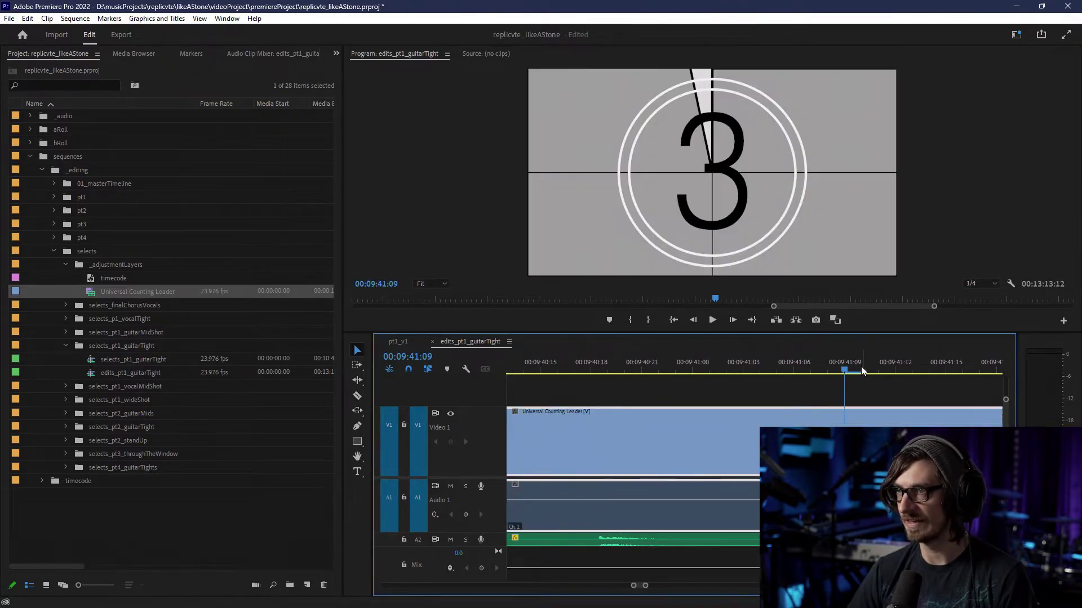
# - Copy the counting leader with the take3 clips after it and paste them at the start of guitarTight_3 in pt1_v1
pyautogui.press('-')
pyautogui.press('-')
pyautogui.press('-')
pyautogui.press('-')
pyautogui.press('-')
pyautogui.press('-')
pyautogui.press('-')
pyautogui.press('-')
pyautogui.press('-')
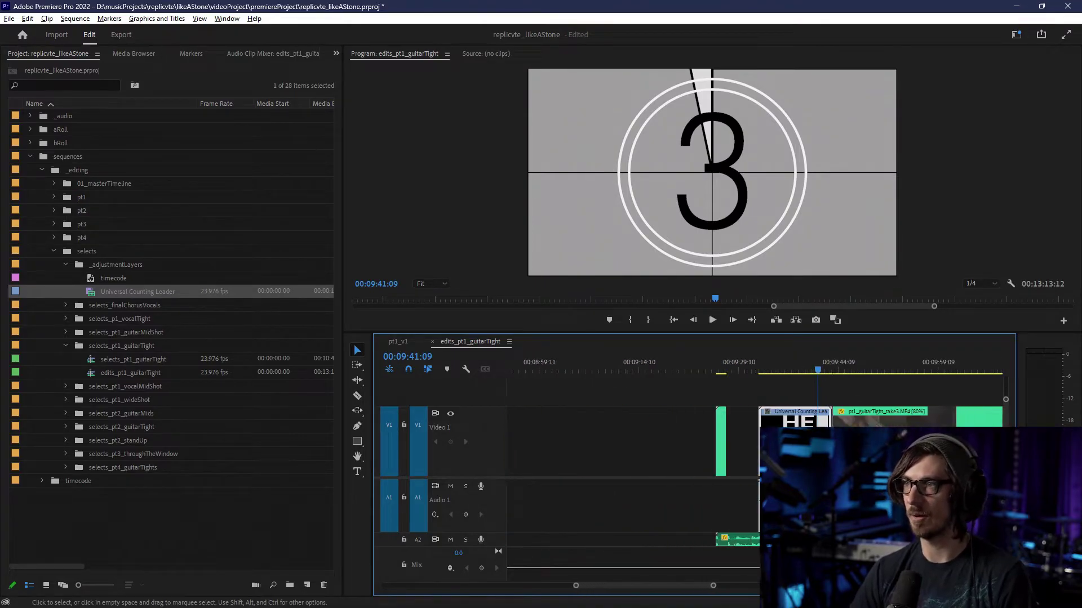
pyautogui.moveTo(962, 446); pyautogui.dragTo(570, 516)
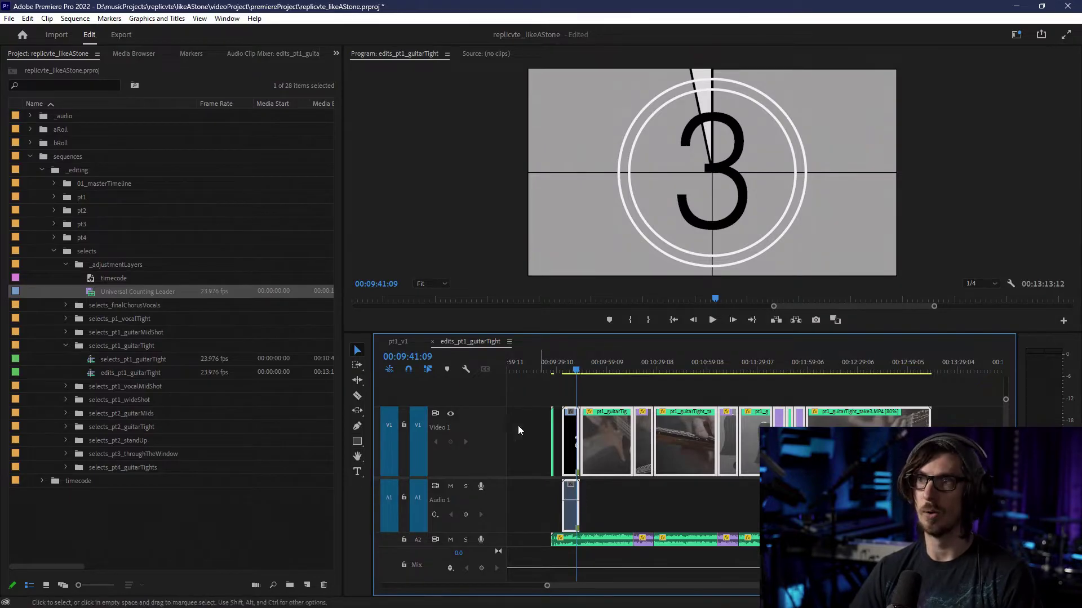
pyautogui.click(400, 342)
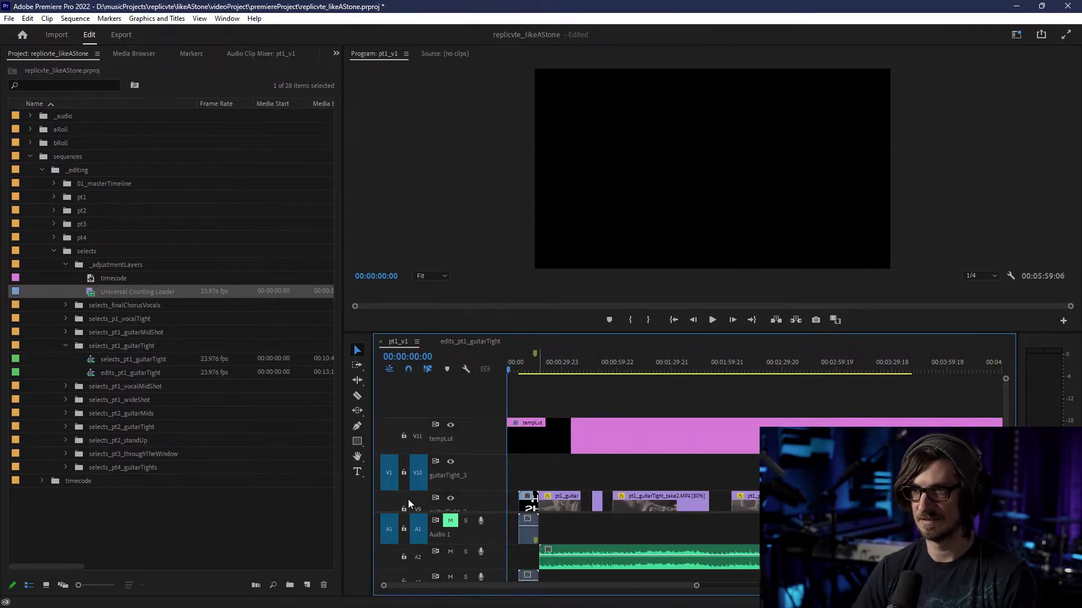
pyautogui.hotkey('ctrl', 'v')
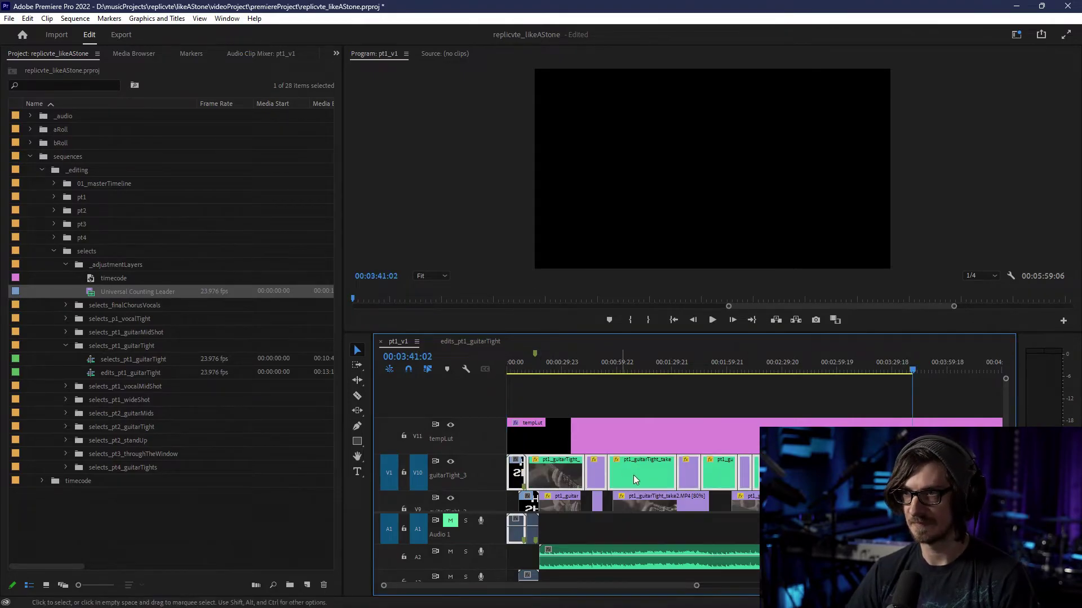
# - Shift the pasted take3 clips so their counting leader lines up with the one on guitarTight_2, and move the playhead to 00:00:05:20
pyautogui.moveTo(524, 473); pyautogui.dragTo(537, 473)
pyautogui.moveTo(549, 363); pyautogui.dragTo(517, 369)
pyautogui.scroll(5, 531, 390)
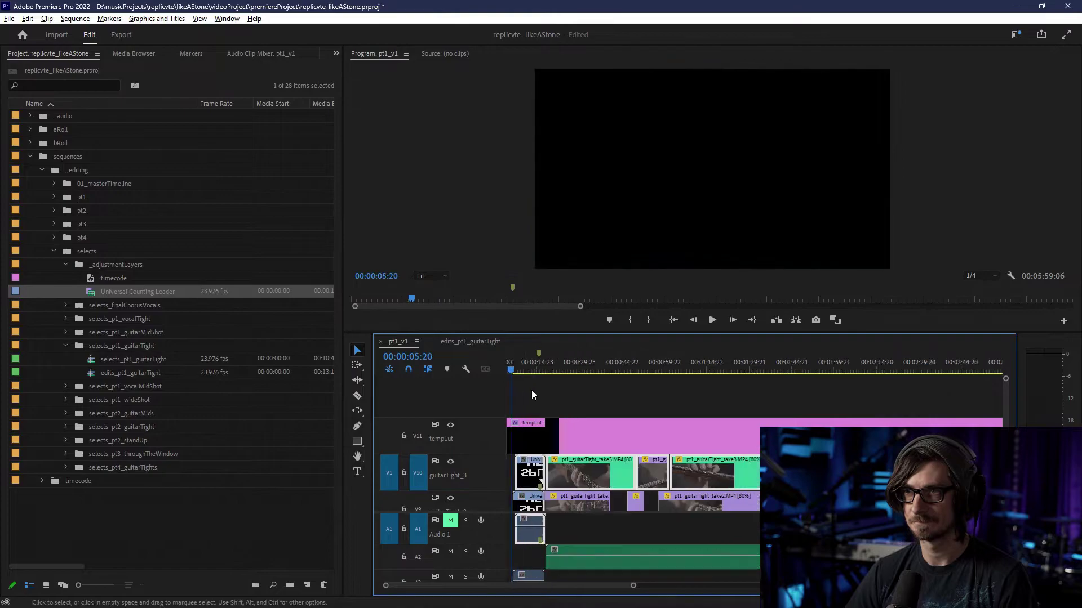
# - Nudge the take3 clips on guitarTight_3 earlier so their counting leader starts exactly with the one on guitarTight_2
pyautogui.scroll(5, 573, 488)
pyautogui.hscroll(-4, 624, 505)
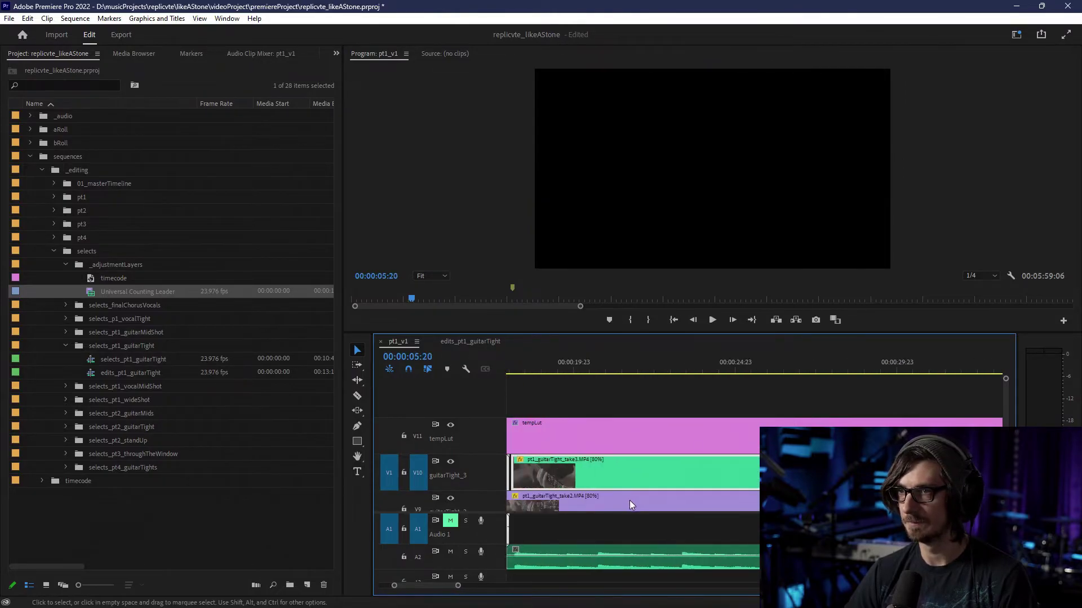
pyautogui.scroll(5, 630, 496)
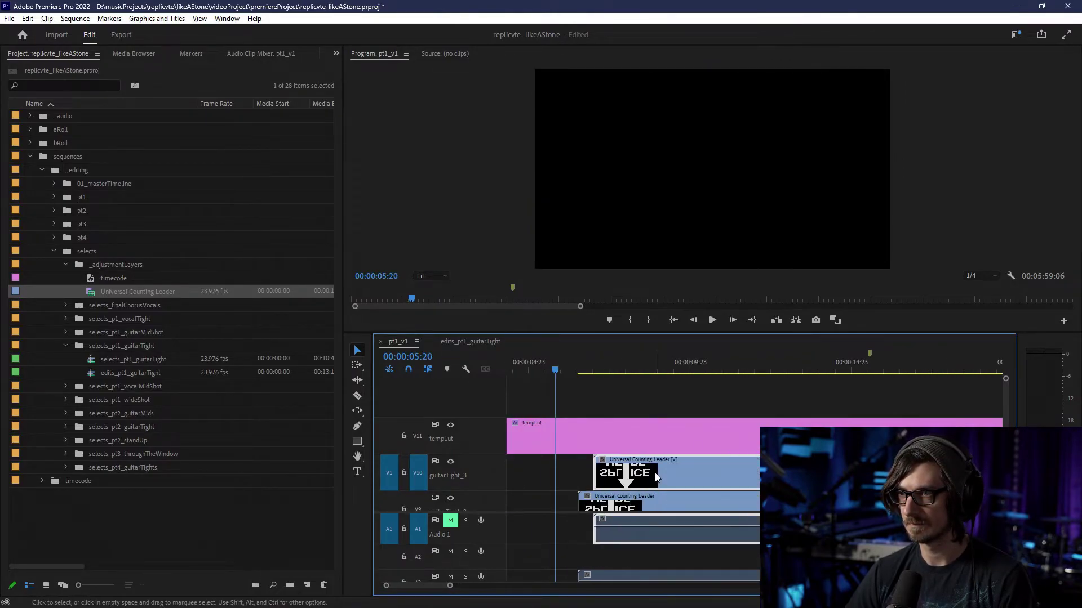
pyautogui.moveTo(661, 473); pyautogui.dragTo(645, 468)
pyautogui.scroll(-5, 709, 486)
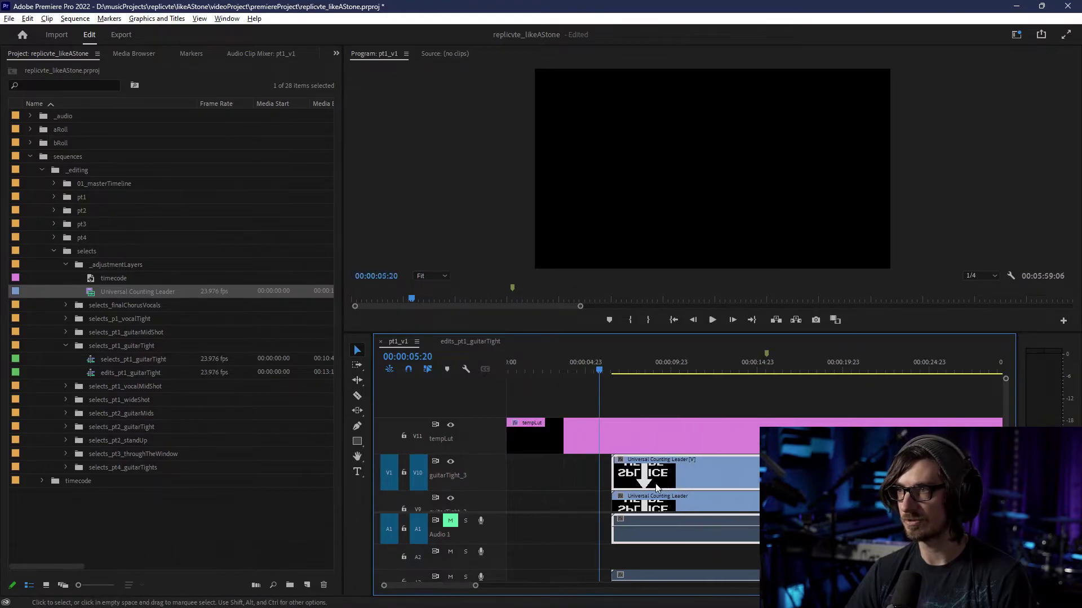
# - Delete the green-labelled take3 clips from guitarTight_3, keeping only the purple selects and the counting leader
pyautogui.press('-')
pyautogui.press('-')
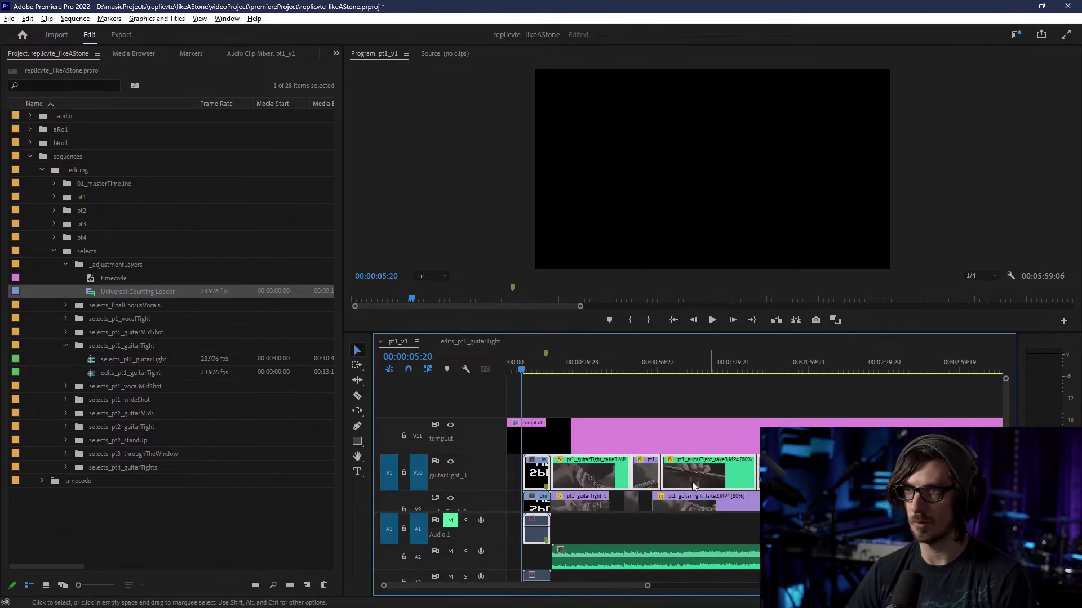
pyautogui.click(513, 473)
pyautogui.click(591, 475)
pyautogui.press('Delete')
pyautogui.click(711, 476)
pyautogui.press('Delete')
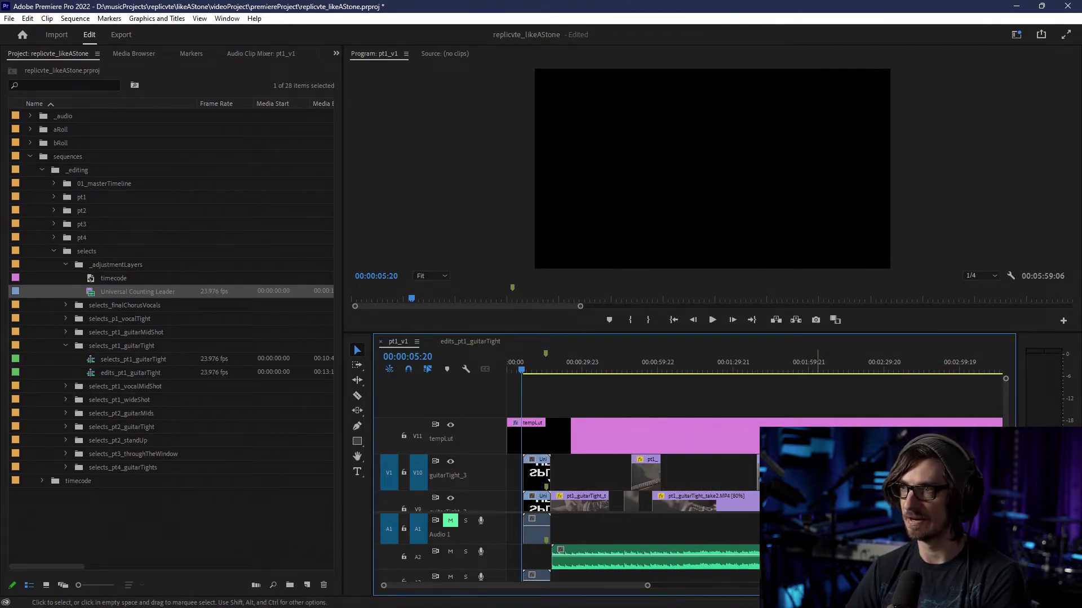
pyautogui.hscroll(10, 728, 515)
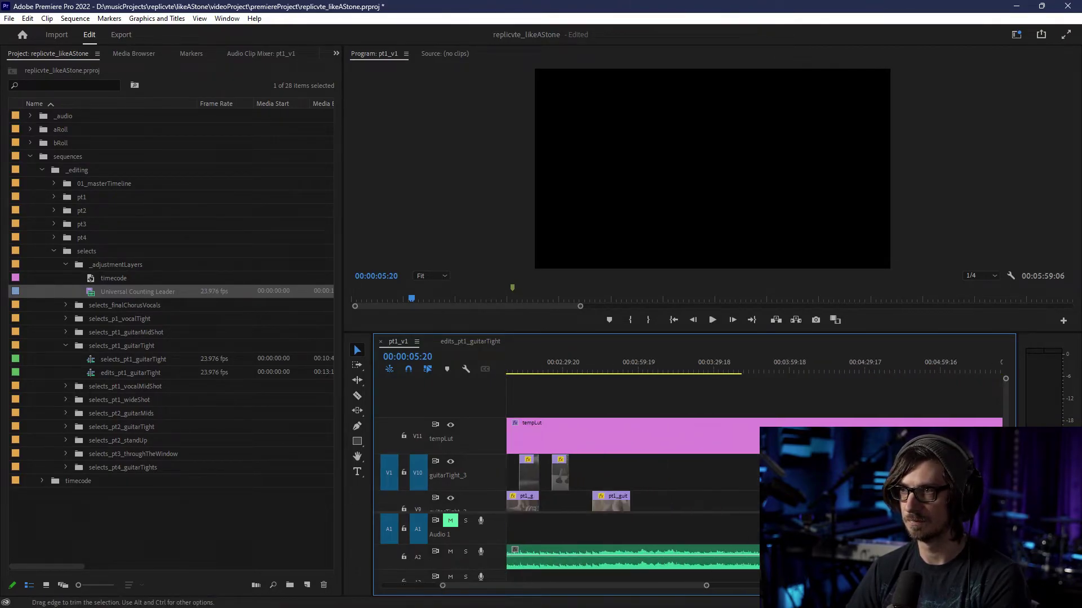
pyautogui.scroll(-3, 728, 516)
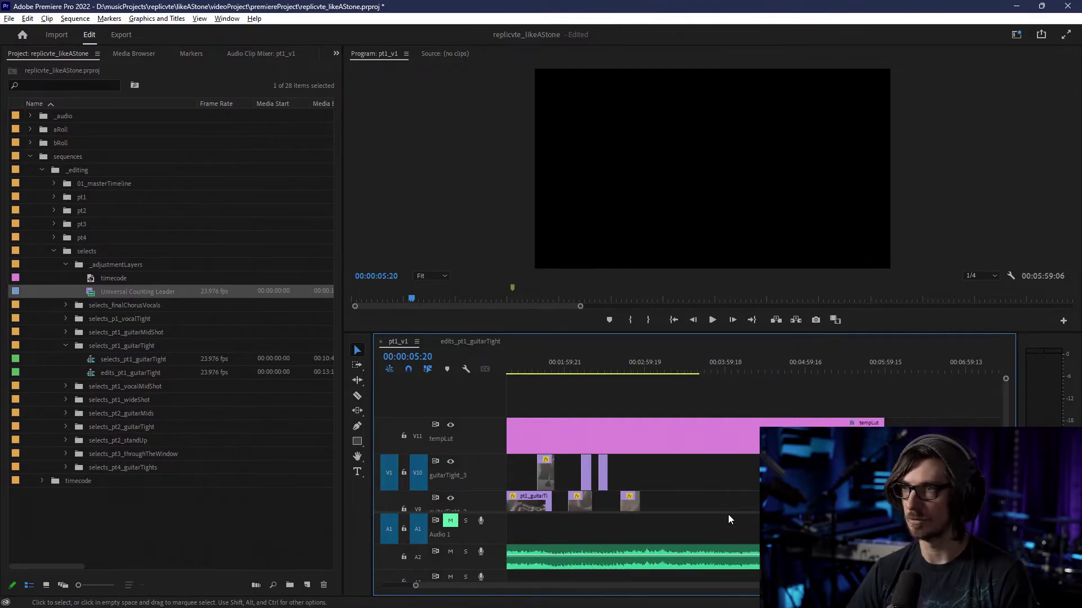
pyautogui.hscroll(-4, 728, 515)
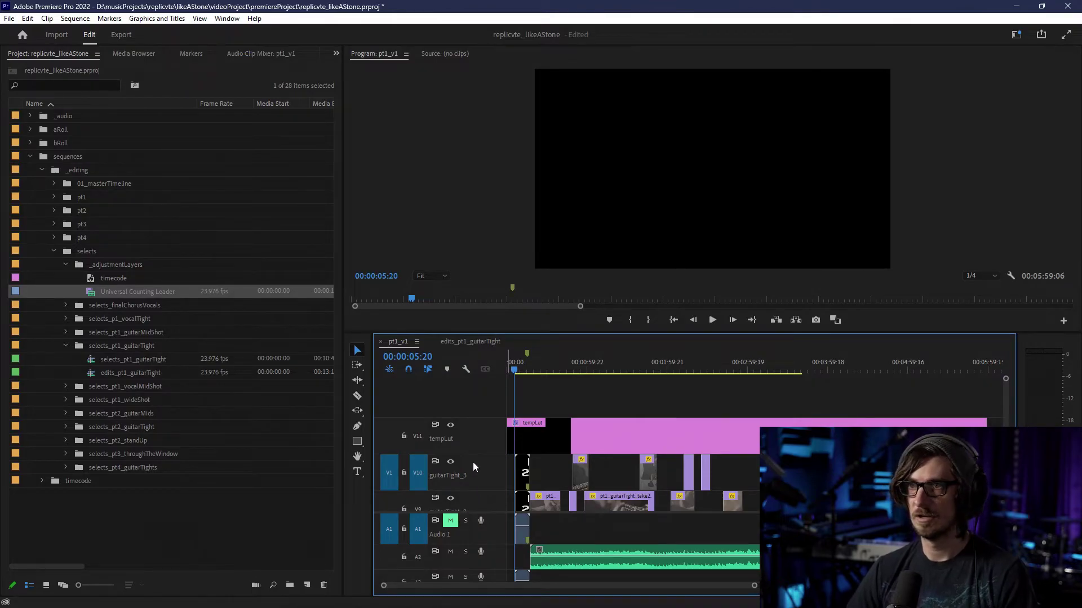
# - Add four empty video tracks, V11 to V14, between guitarTight_3 and tempLut in pt1_v1
pyautogui.rightClick(490, 479)
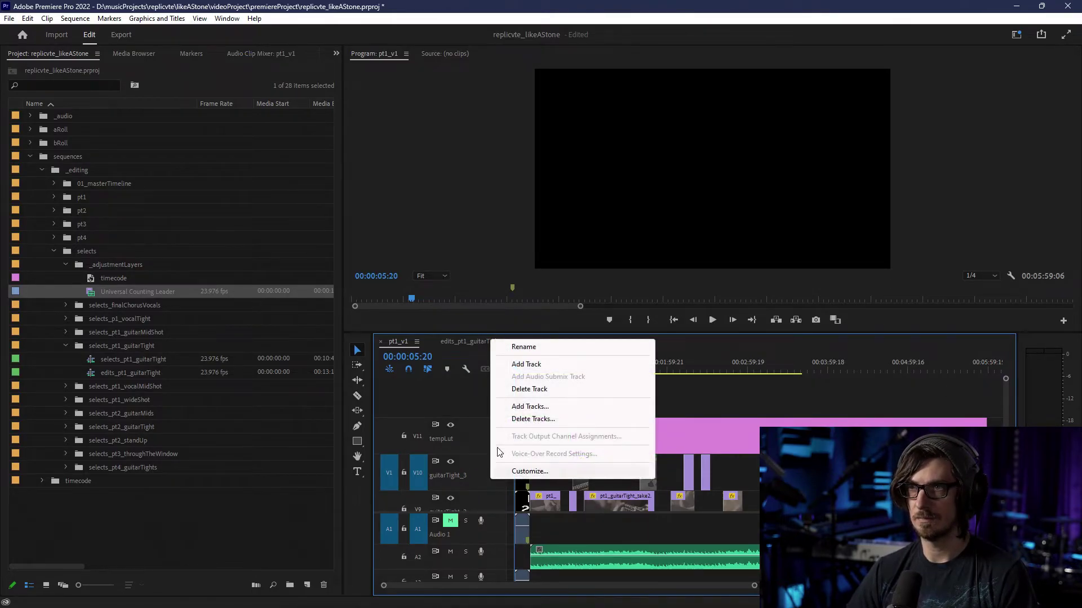
pyautogui.click(525, 365)
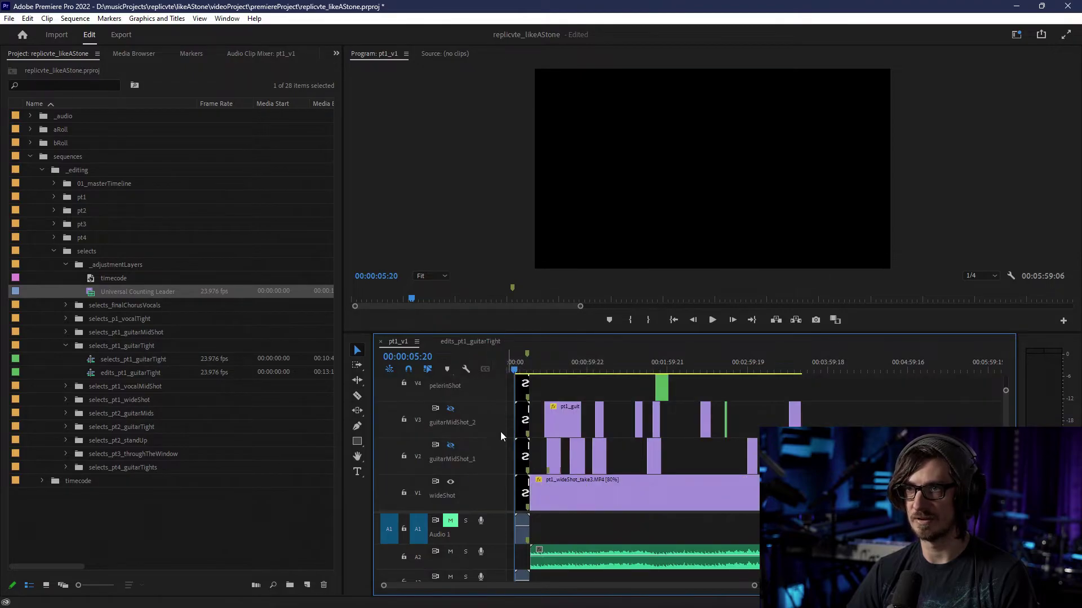
pyautogui.scroll(-5, 483, 495)
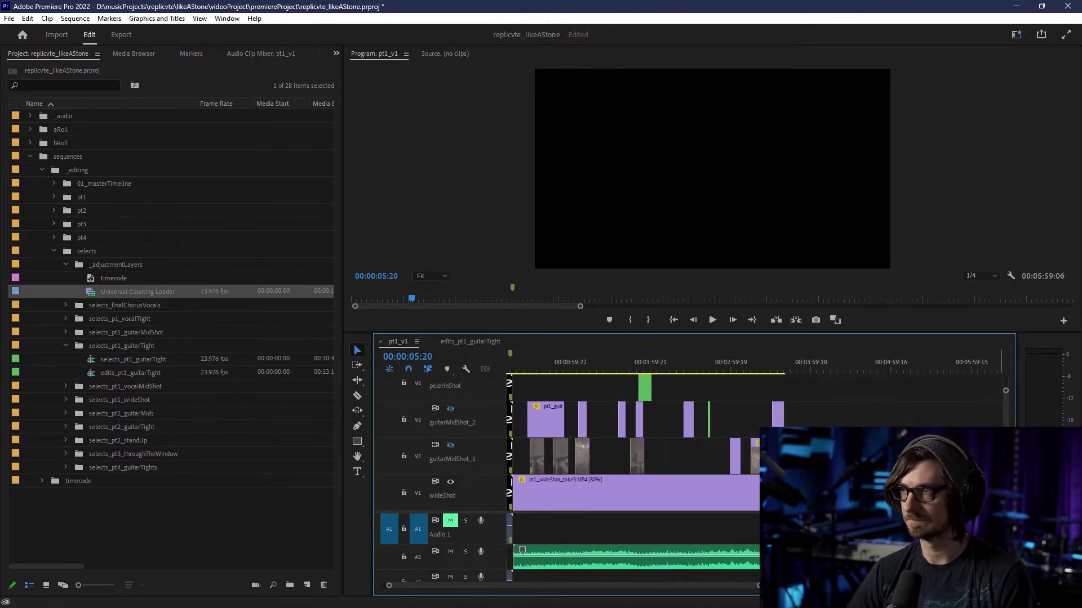
pyautogui.scroll(5, 483, 495)
pyautogui.rightClick(484, 495)
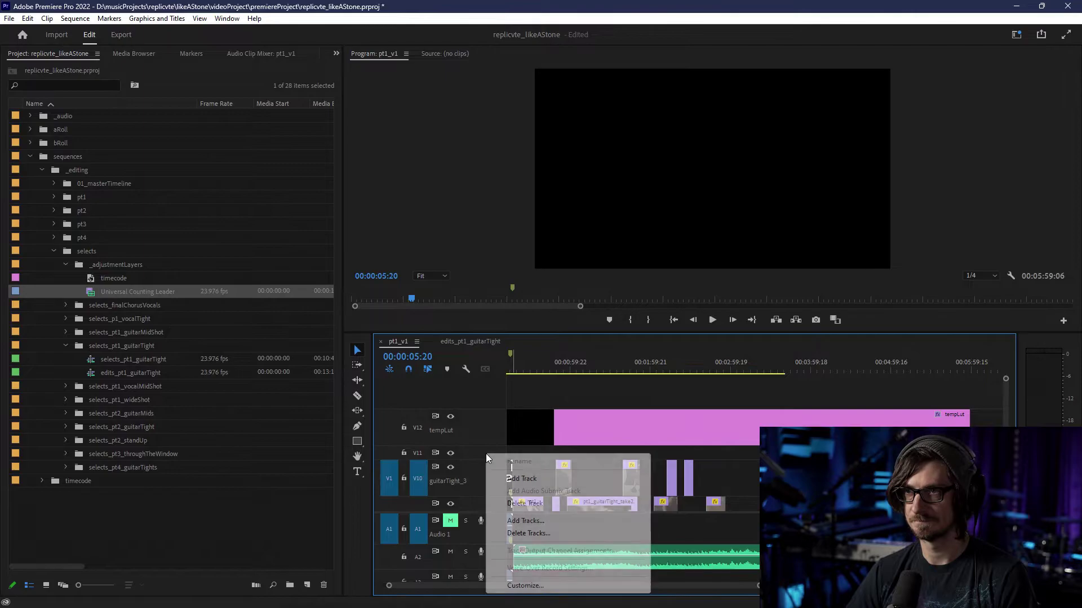
pyautogui.click(516, 477)
pyautogui.hscroll(-1, 497, 464)
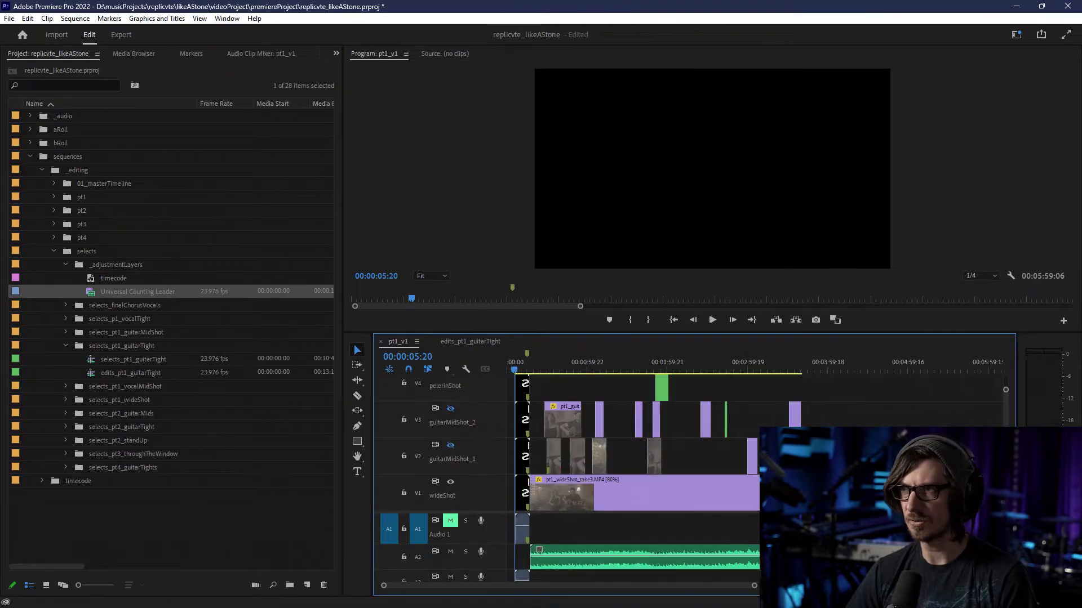
pyautogui.scroll(5, 488, 448)
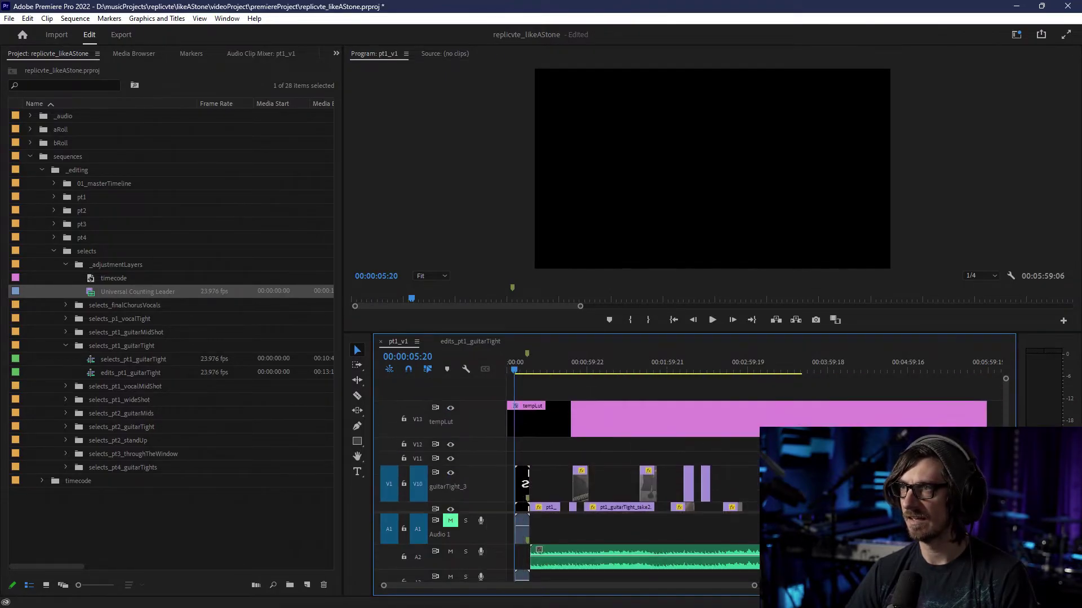
pyautogui.rightClick(487, 448)
pyautogui.click(513, 474)
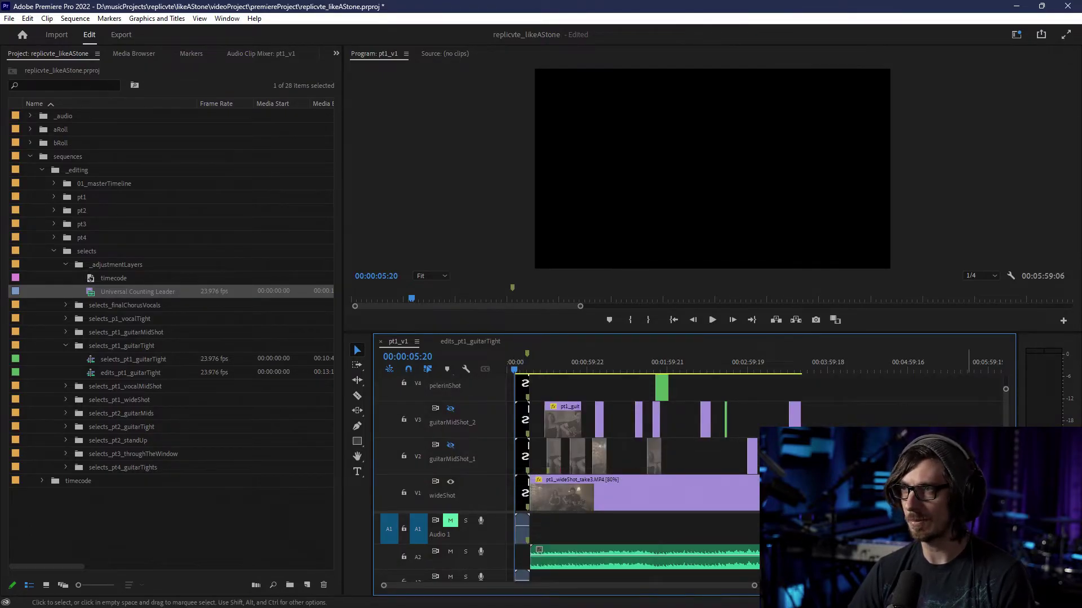
pyautogui.scroll(5, 481, 442)
pyautogui.rightClick(479, 436)
pyautogui.click(514, 460)
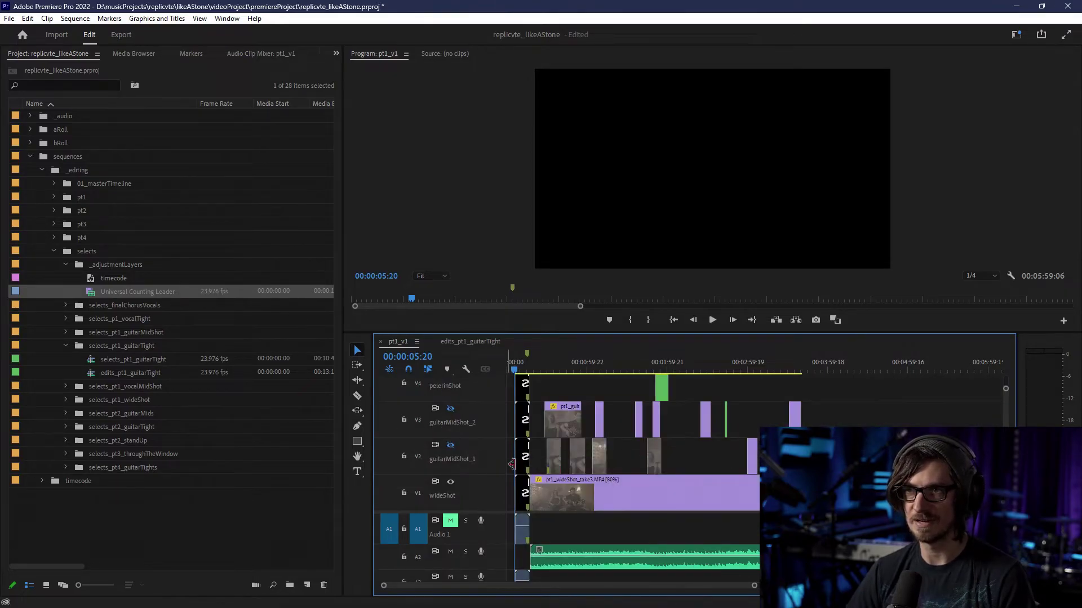
pyautogui.scroll(5, 715, 475)
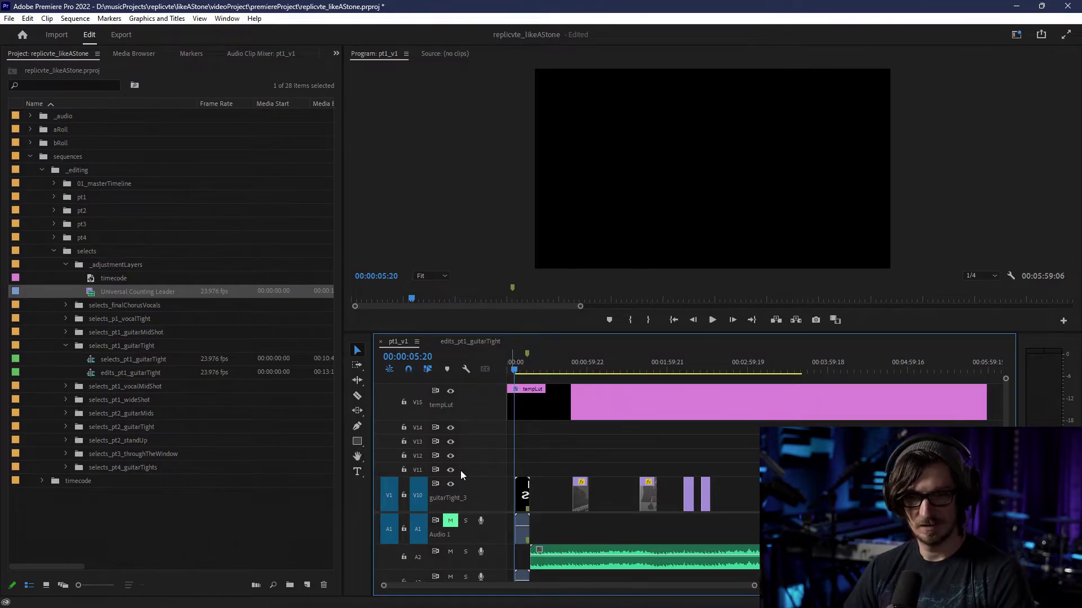
# - Reduce the height of all video tracks in pt1_v1 and save the project
pyautogui.hotkey('ctrl', '-')
pyautogui.hotkey('ctrl', '-')
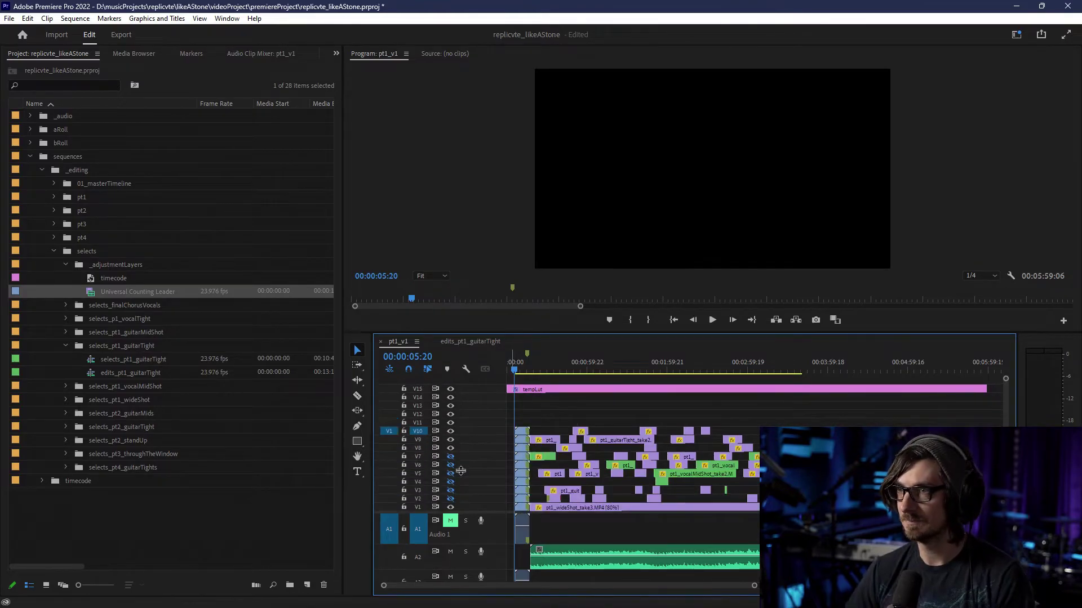
pyautogui.hotkey('ctrl', 's')
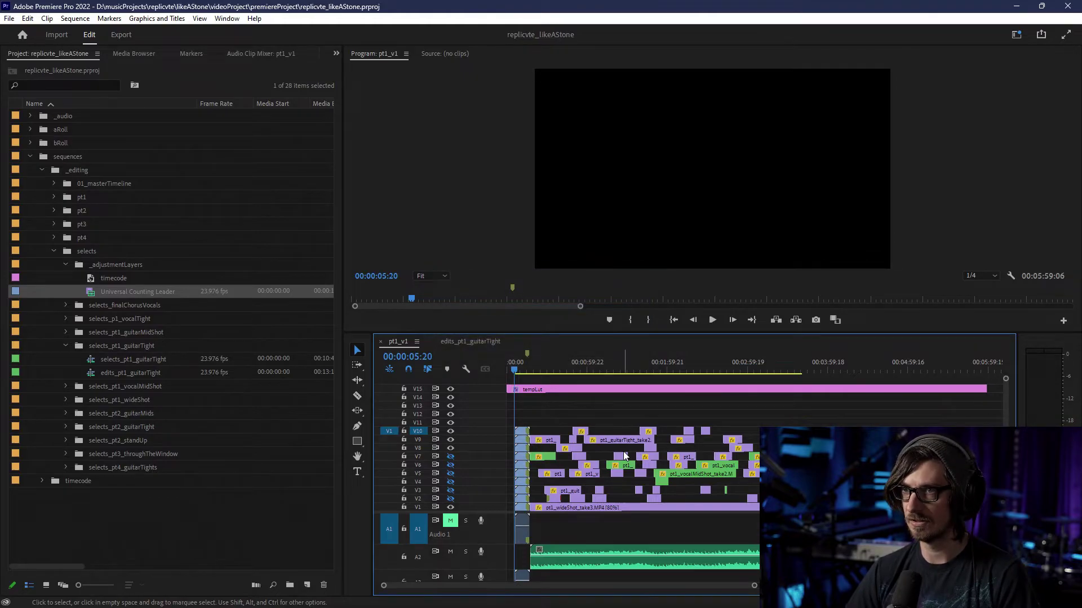
# - Close the edits_pt1_guitarTight sequence and collapse the selects_pt1_guitarTight bin
pyautogui.click(464, 341)
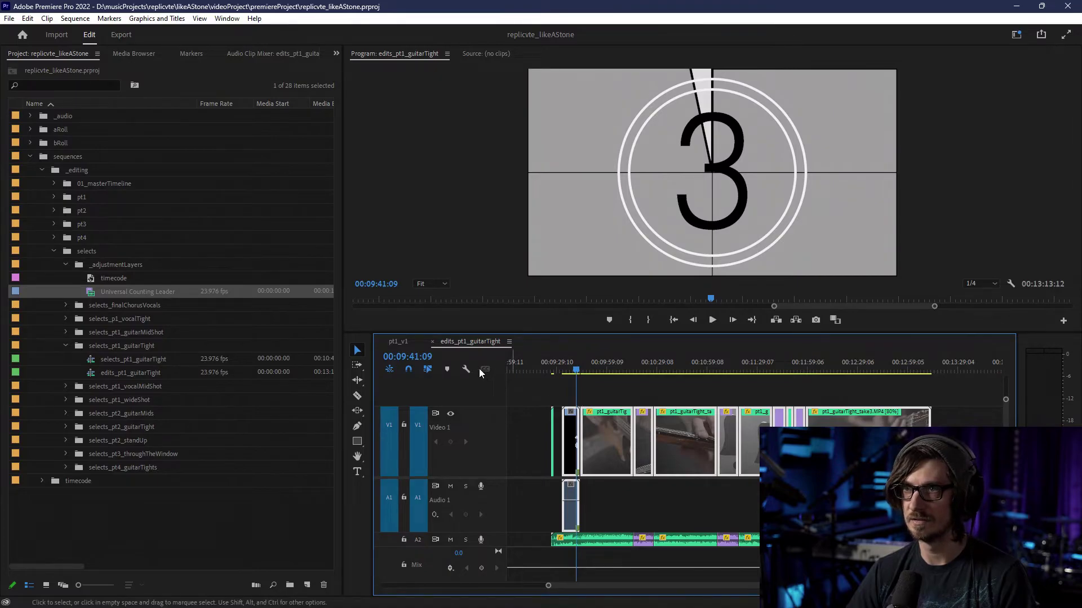
pyautogui.click(432, 342)
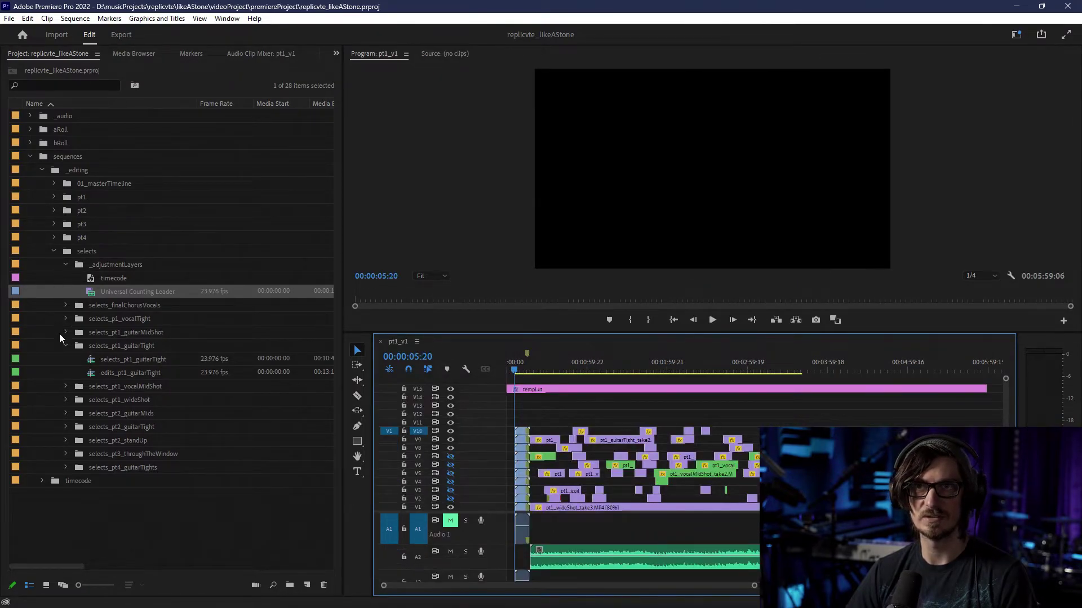
pyautogui.click(72, 347)
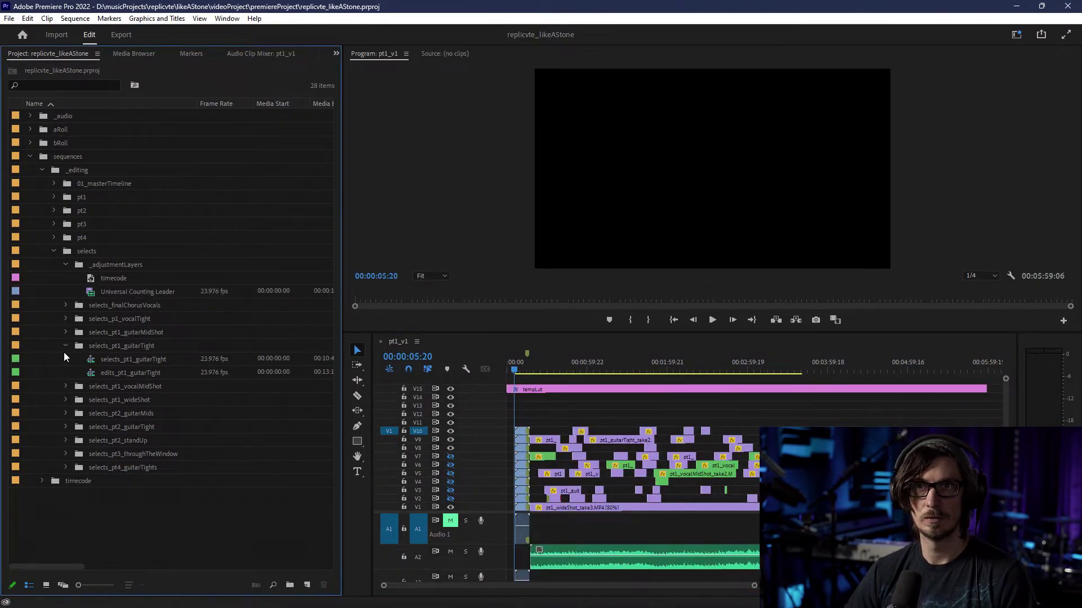
pyautogui.click(65, 347)
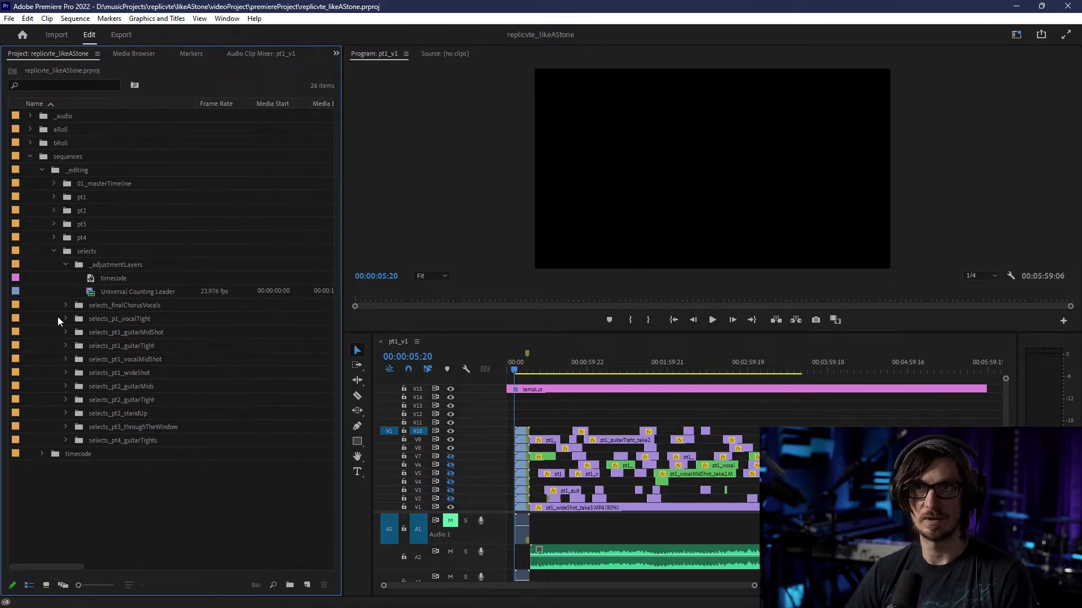
# - Open the selects_p1_vocalTight sequence from its bin and look over its three takes in the timeline
pyautogui.click(66, 318)
pyautogui.doubleClick(88, 334)
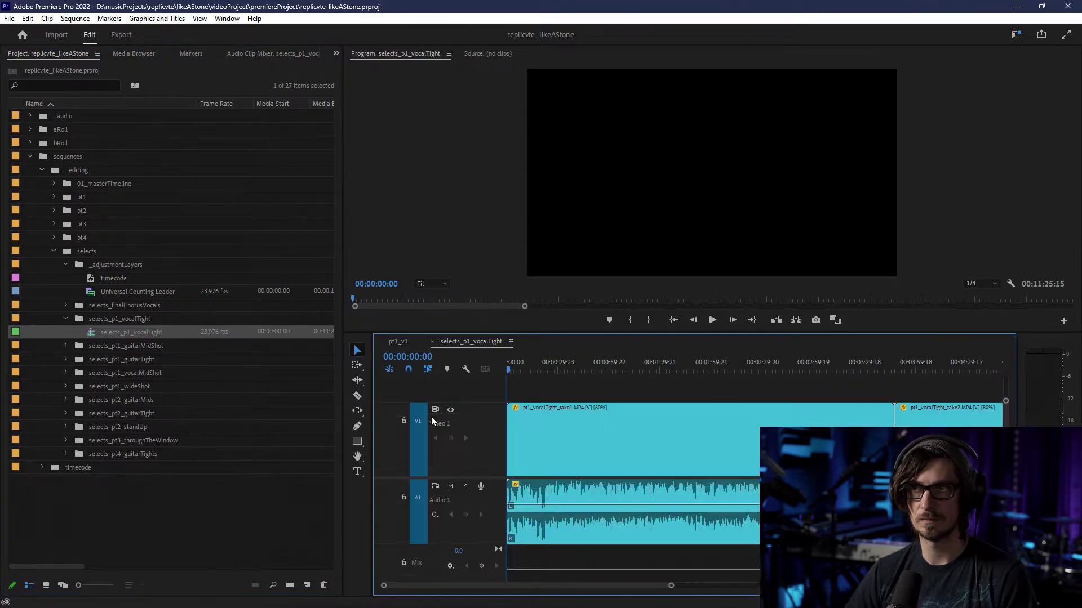
pyautogui.scroll(1, 654, 458)
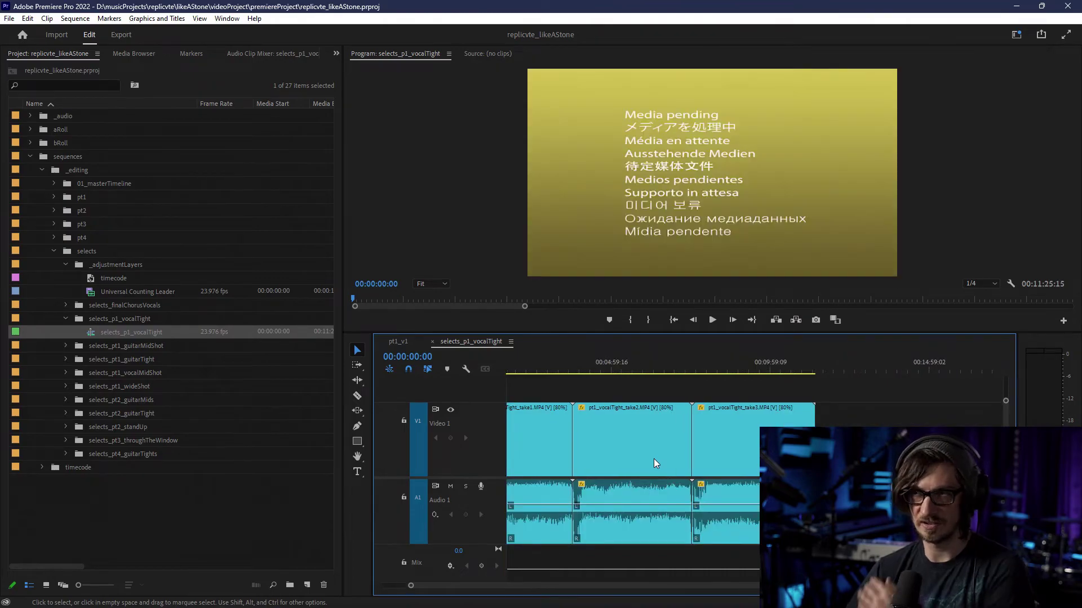
pyautogui.scroll(1, 640, 466)
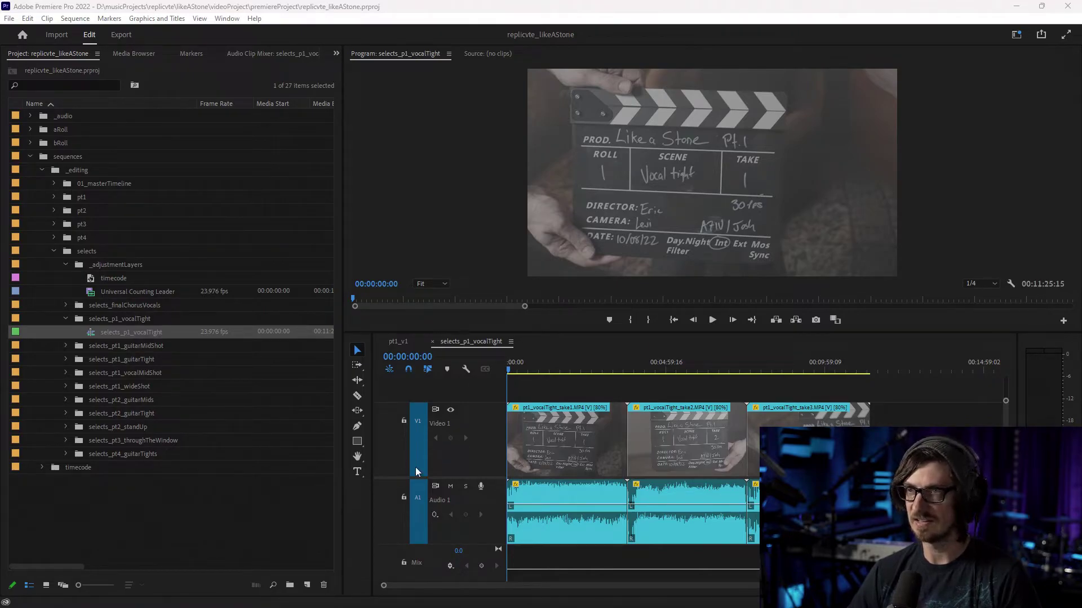
pyautogui.click(731, 413)
pyautogui.scroll(5, 695, 415)
pyautogui.scroll(10, 688, 437)
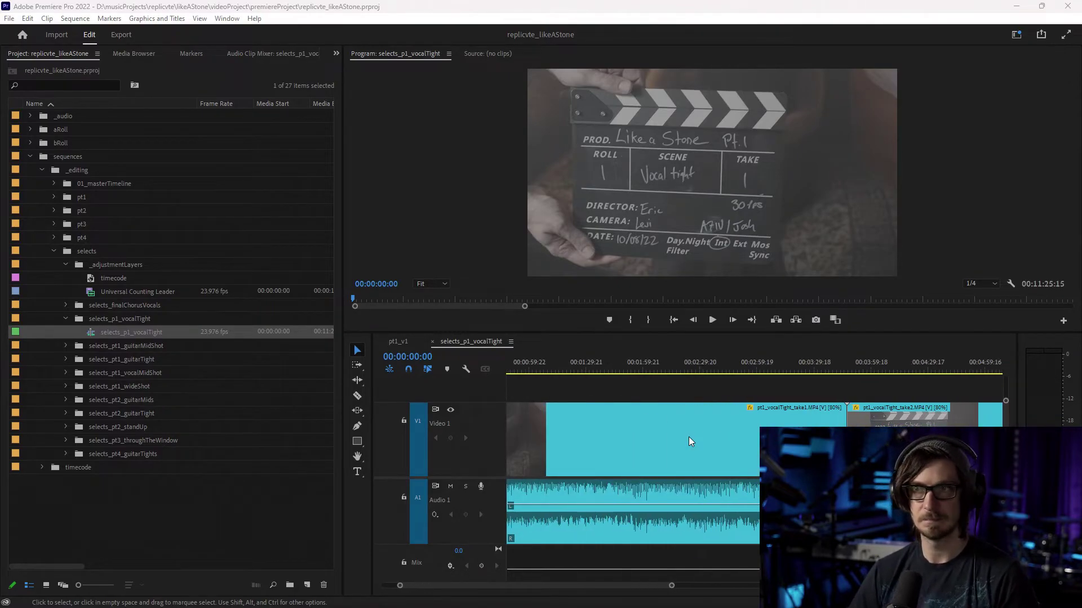
pyautogui.scroll(2, 688, 438)
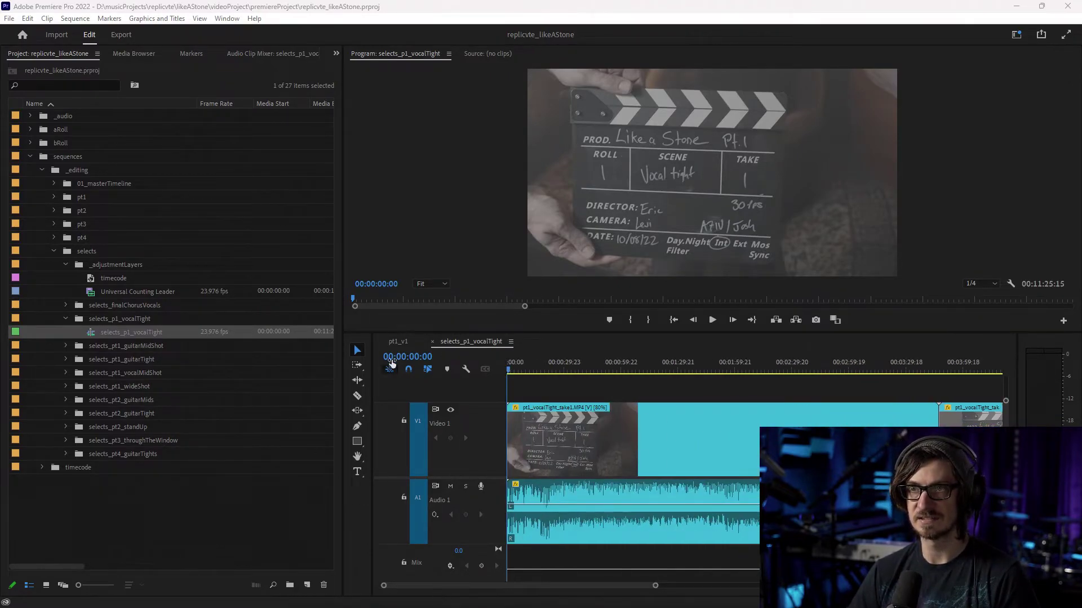
# - Mark an In point at 00:00:43:00 and an Out point at 00:01:03:00 in selects_p1_vocalTight
pyautogui.click(415, 357)
pyautogui.write('4300')
pyautogui.press('Return')
pyautogui.press('i')
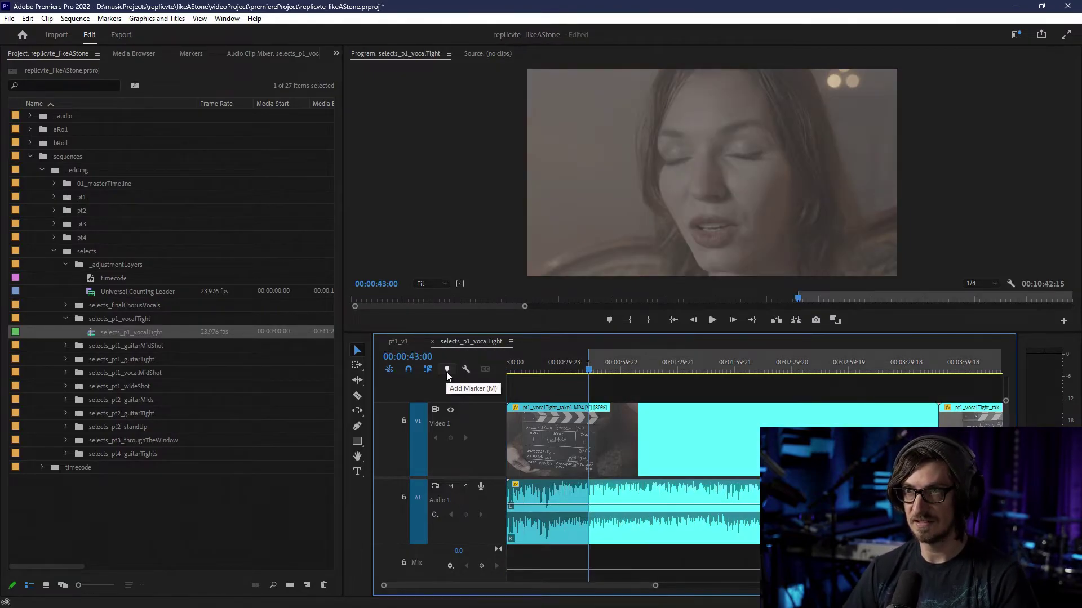
pyautogui.click(417, 359)
pyautogui.click(417, 358)
pyautogui.press('BackSpace')
pyautogui.press('Right')
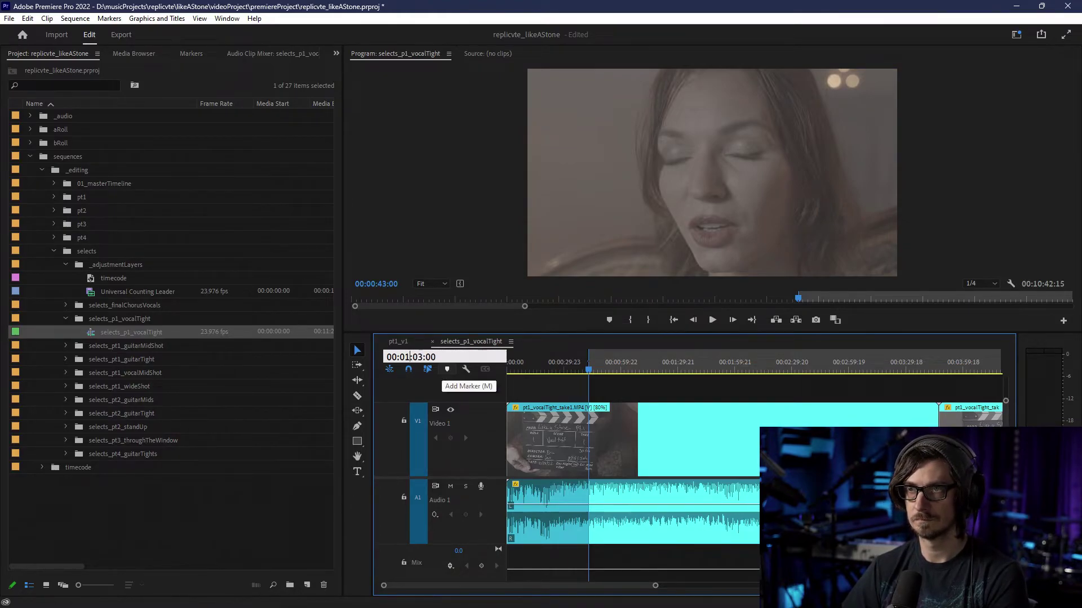
pyautogui.write('1')
pyautogui.press('Return')
pyautogui.press('o')
# - Cut pt1_vocalTight_take1 at the In and Out points and give the piece between them the Iris label
pyautogui.press('c')
pyautogui.click(627, 434)
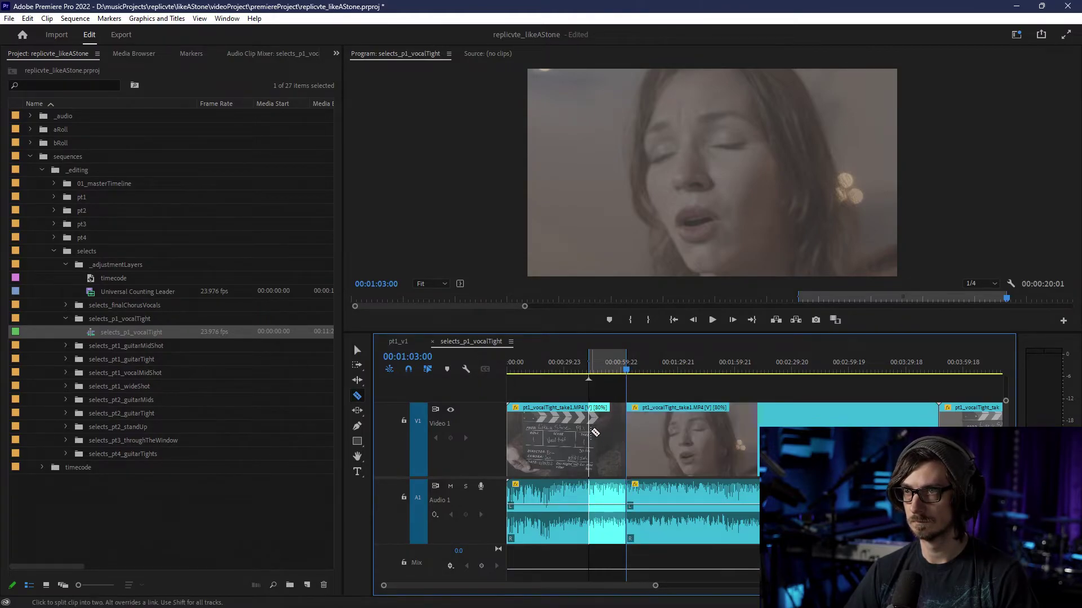
pyautogui.click(589, 433)
pyautogui.press('v')
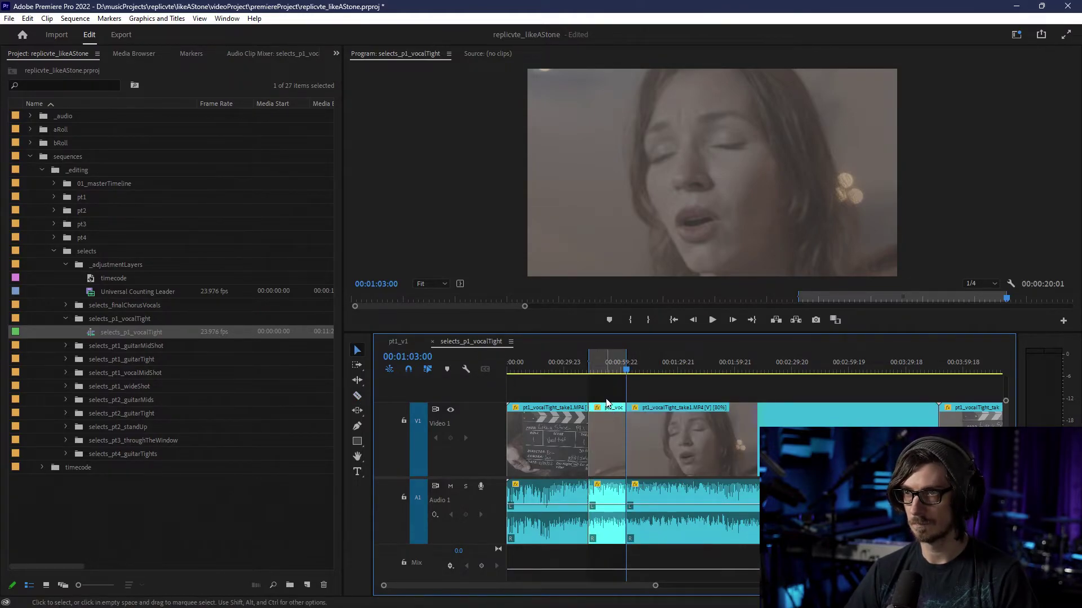
pyautogui.click(606, 438)
pyautogui.rightClick(606, 438)
pyautogui.moveTo(644, 317)
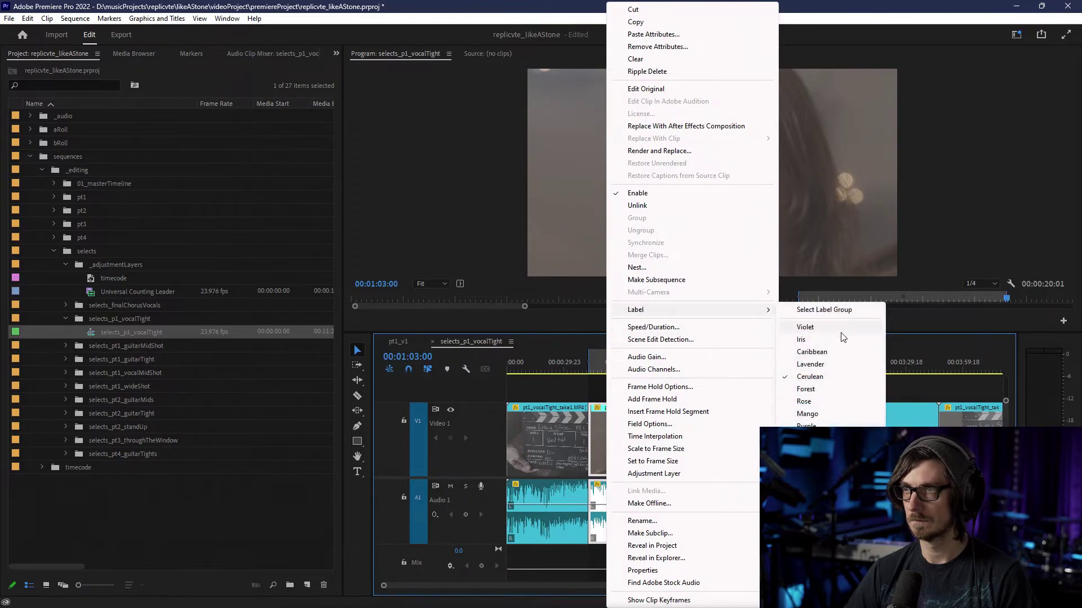
pyautogui.click(834, 338)
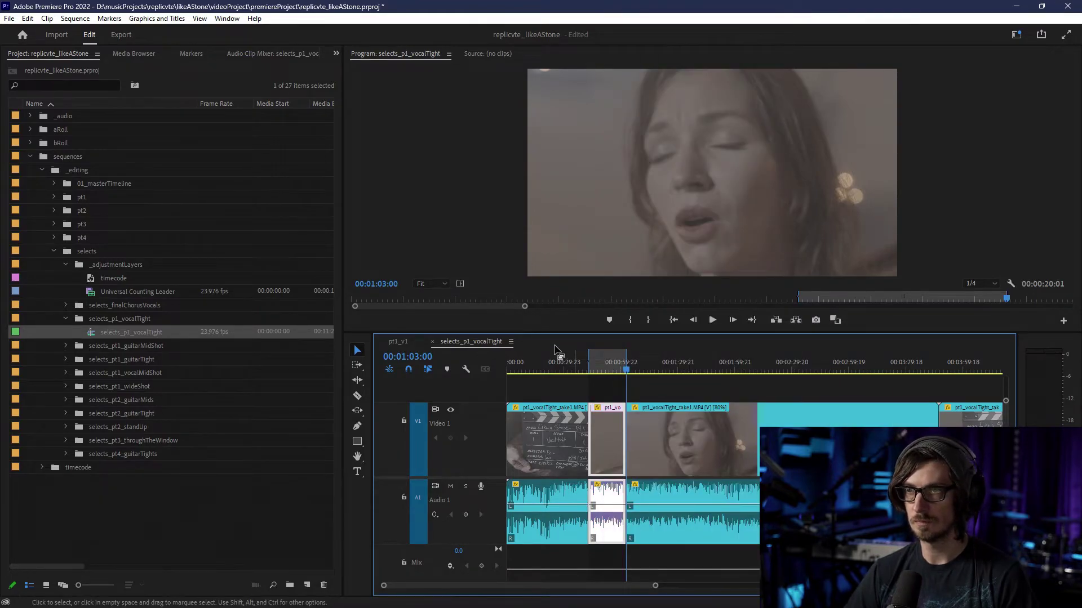
# - Mark an In point at 00:01:15:00 and an Out point at 00:01:25:00 in selects_p1_vocalTight
pyautogui.click(418, 357)
pyautogui.write('15')
pyautogui.press('Return')
pyautogui.press('i')
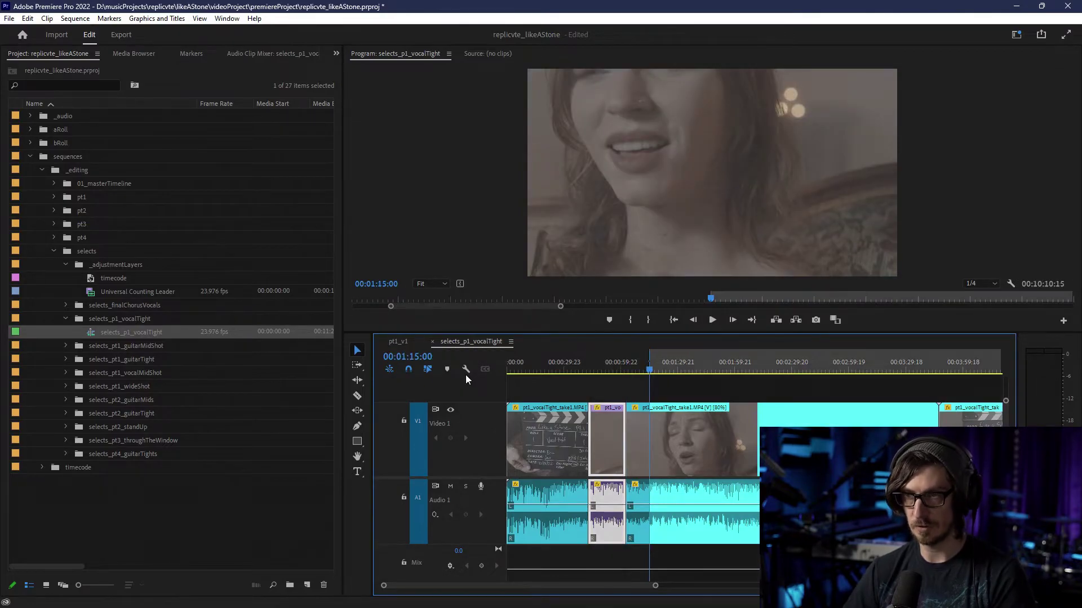
pyautogui.click(420, 357)
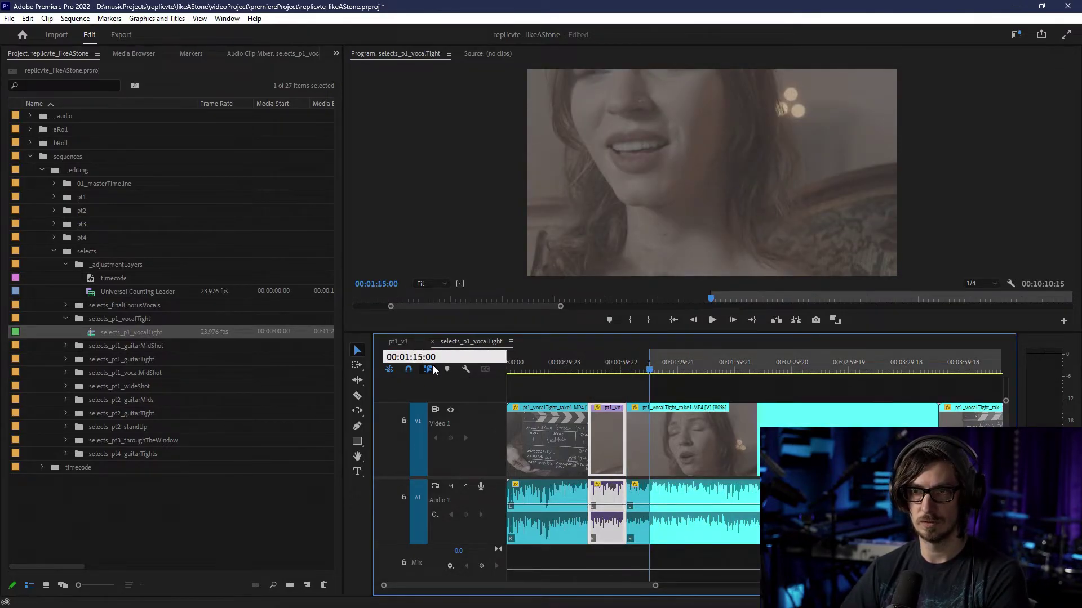
pyautogui.press('BackSpace')
pyautogui.write('25')
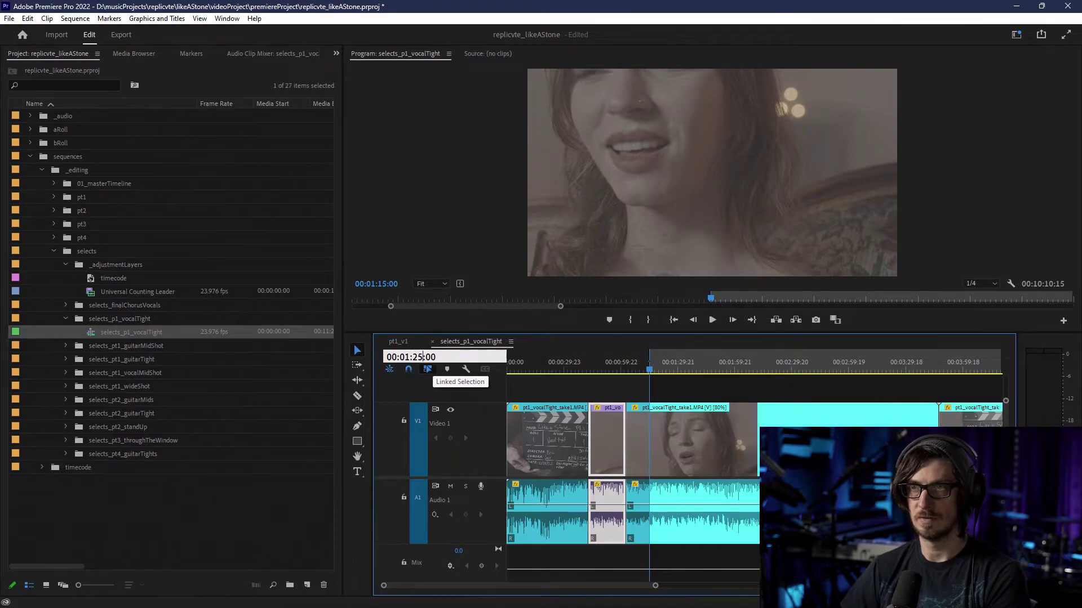
pyautogui.press('Return')
pyautogui.press('o')
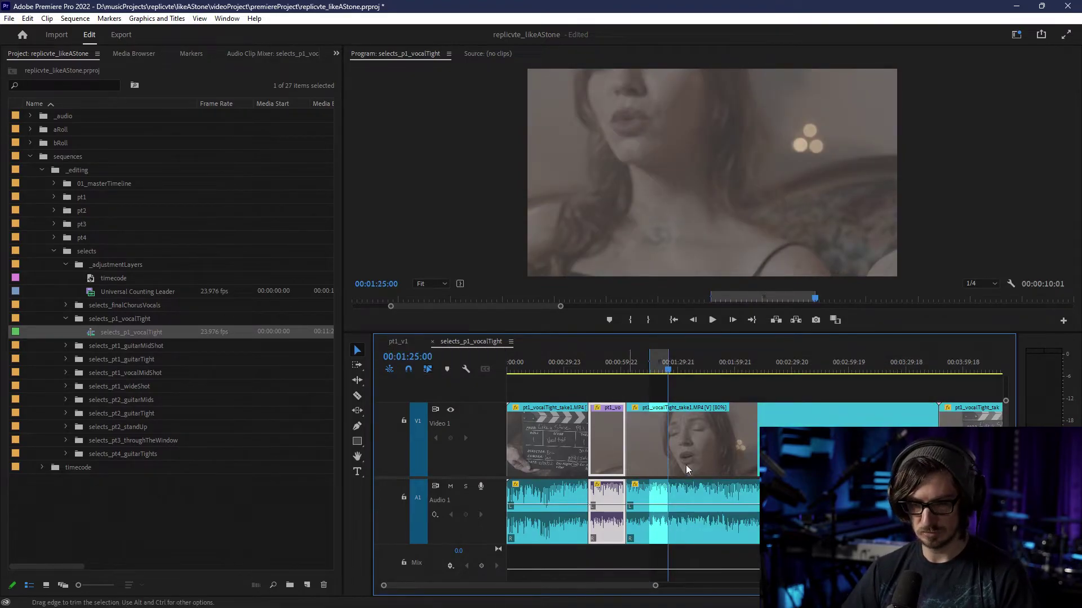
# - Cut pt1_vocalTight_take1 at 00:01:15:00 and 00:01:25:00 and give the piece between the cuts the Violet label
pyautogui.scroll(4, 741, 452)
pyautogui.scroll(3, 733, 463)
pyautogui.press('c')
pyautogui.click(656, 442)
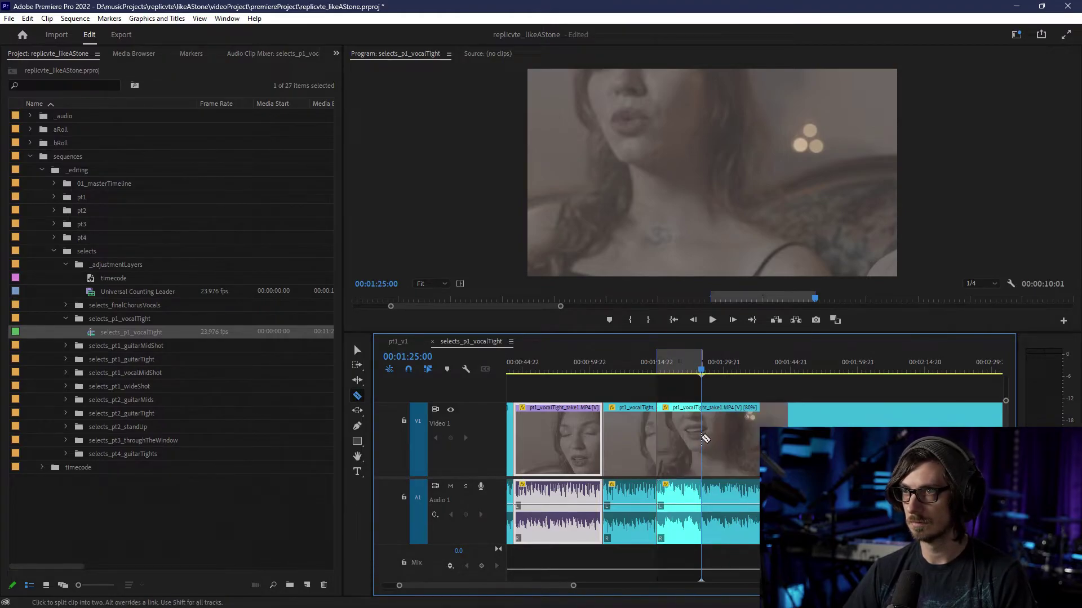
pyautogui.click(701, 442)
pyautogui.press('v')
pyautogui.click(677, 434)
pyautogui.rightClick(677, 432)
pyautogui.moveTo(731, 313)
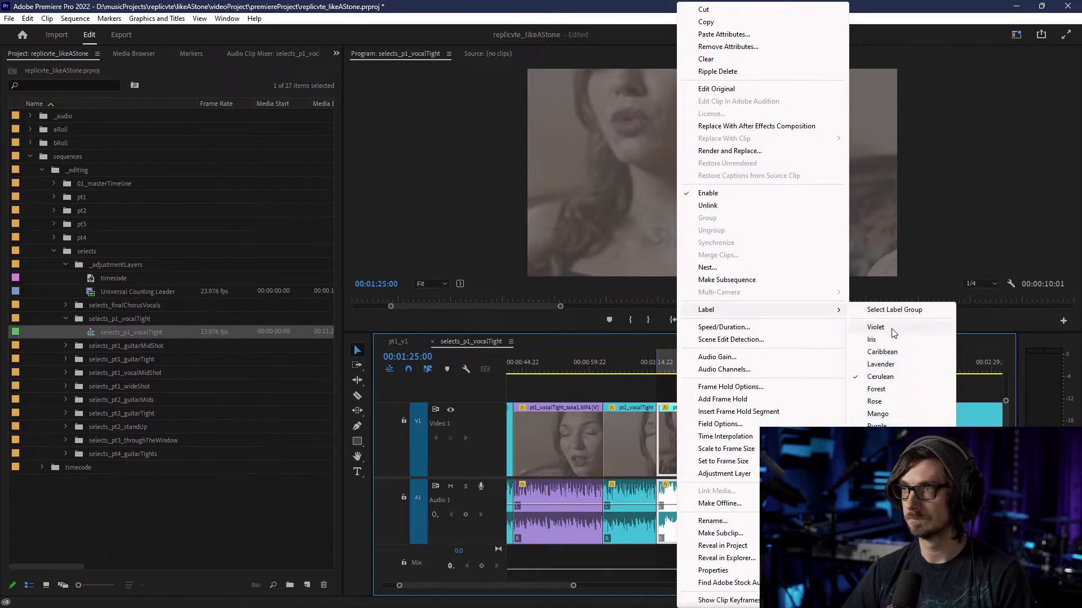
pyautogui.click(884, 327)
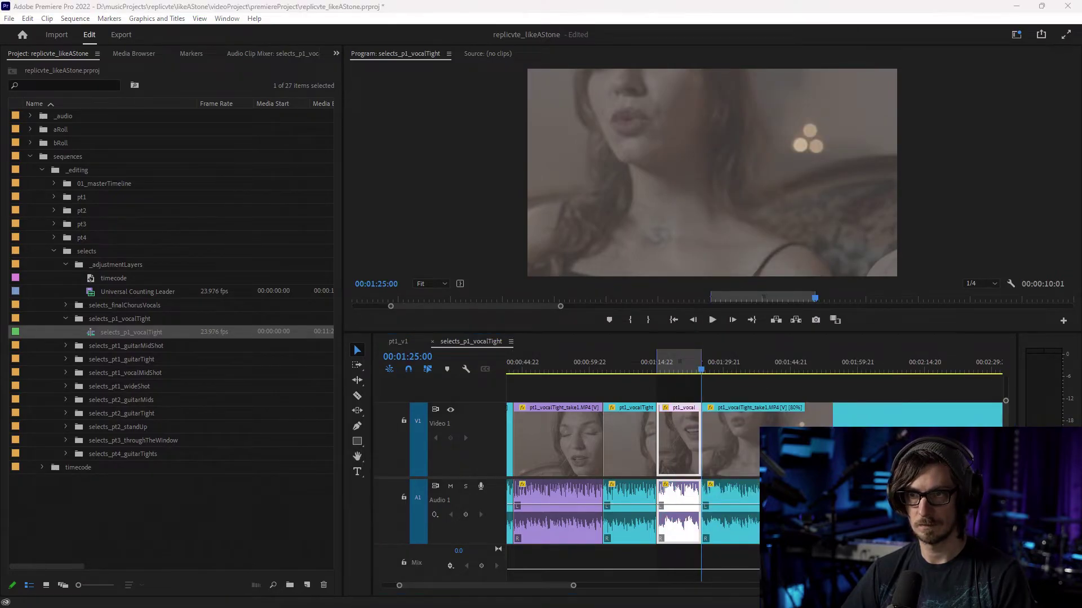
# - Mark an In point at 00:01:35:00 and an Out point at 00:02:00:00 in selects_p1_vocalTight
pyautogui.click(417, 358)
pyautogui.click(418, 357)
pyautogui.press('BackSpace')
pyautogui.write('3')
pyautogui.press('Return')
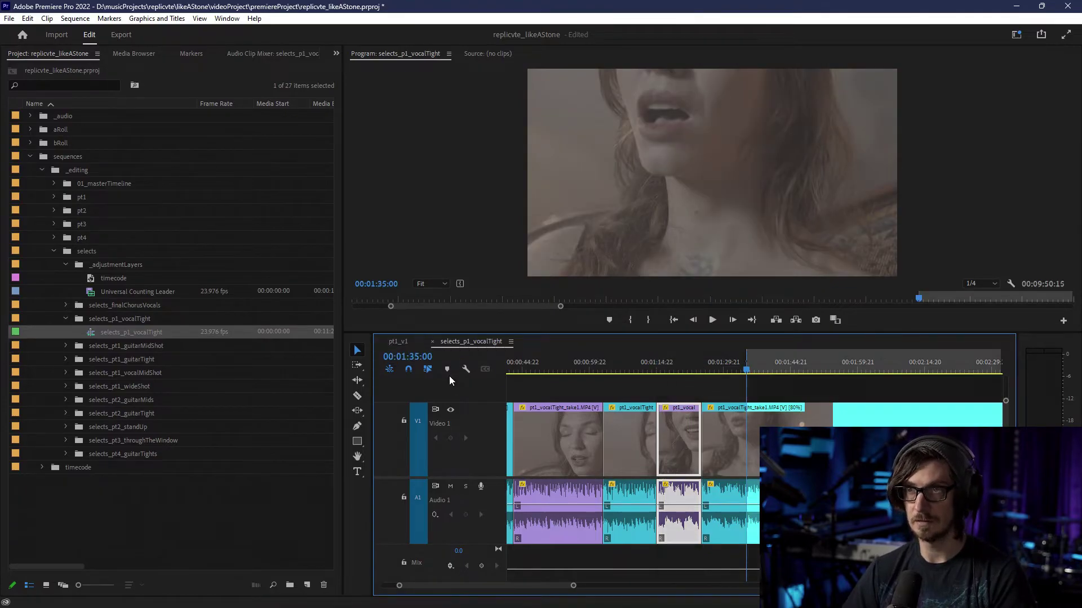
pyautogui.click(406, 358)
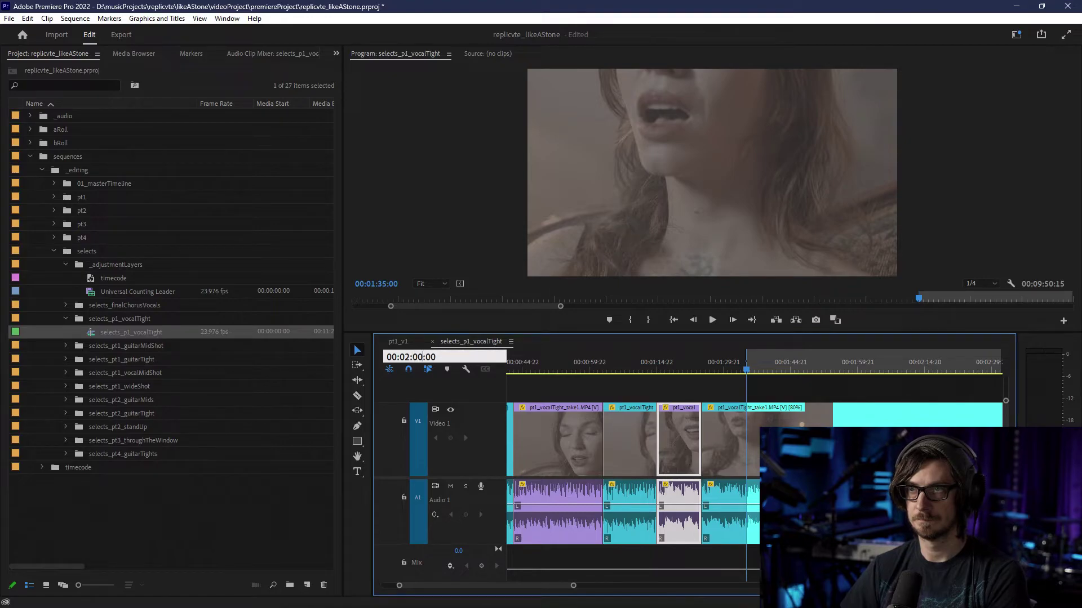
pyautogui.press('Return')
# - Cut pt1_vocalTight_take1 at 00:01:35:00 and 00:02:00:00 and give the piece between the cuts the Violet label
pyautogui.press('c')
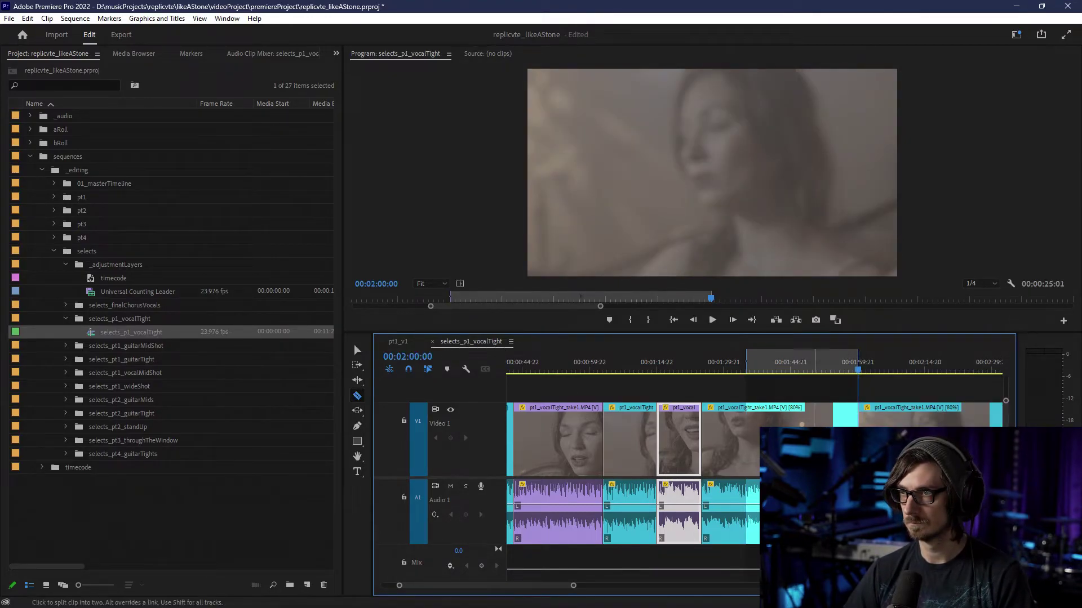
pyautogui.click(747, 446)
pyautogui.press('v')
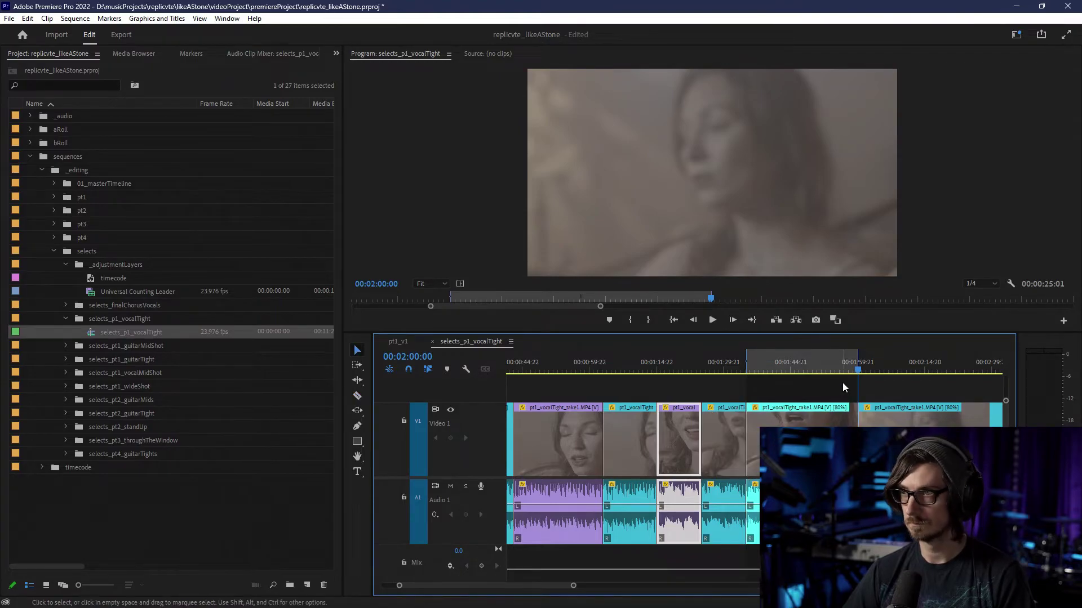
pyautogui.click(828, 419)
pyautogui.rightClick(824, 421)
pyautogui.moveTo(848, 313)
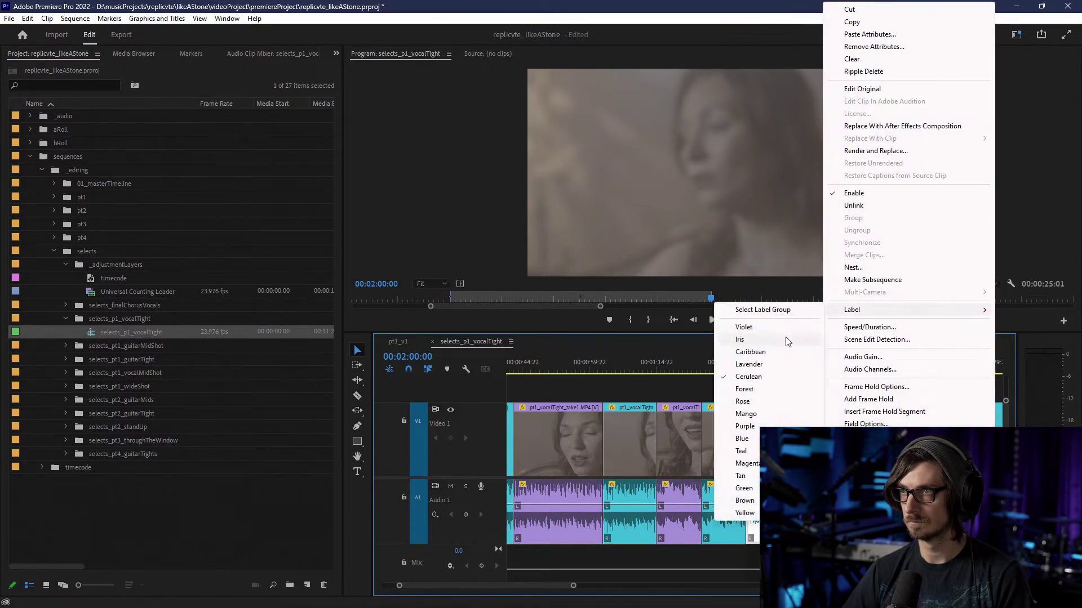
pyautogui.click(756, 444)
# - Mark an In point at 00:02:05:00 and an Out point at 00:02:18:00 in selects_p1_vocalTight
pyautogui.scroll(-3, 748, 460)
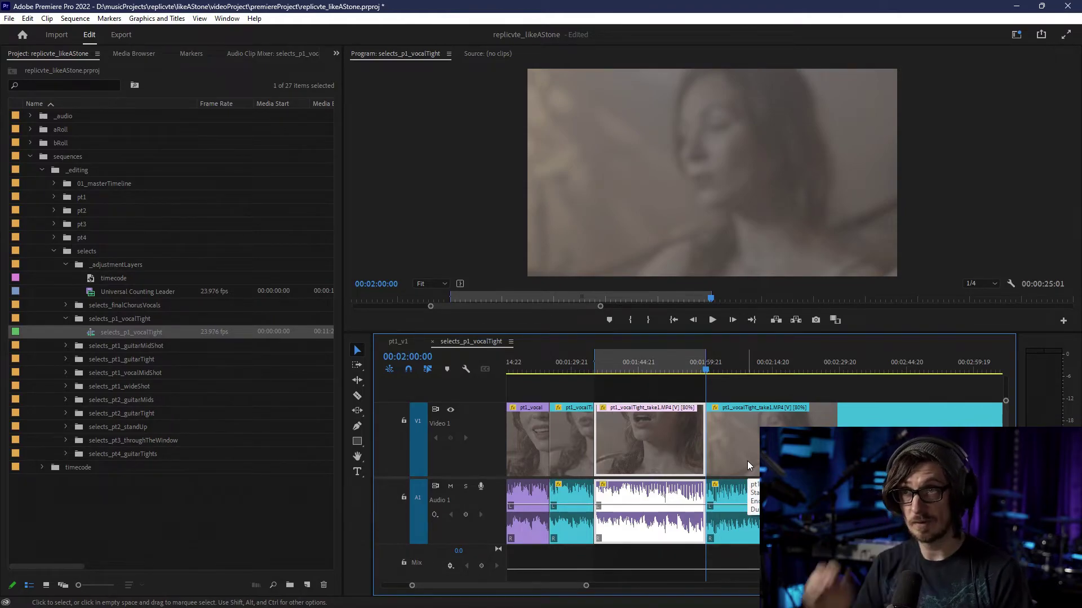
pyautogui.click(414, 356)
pyautogui.click(425, 357)
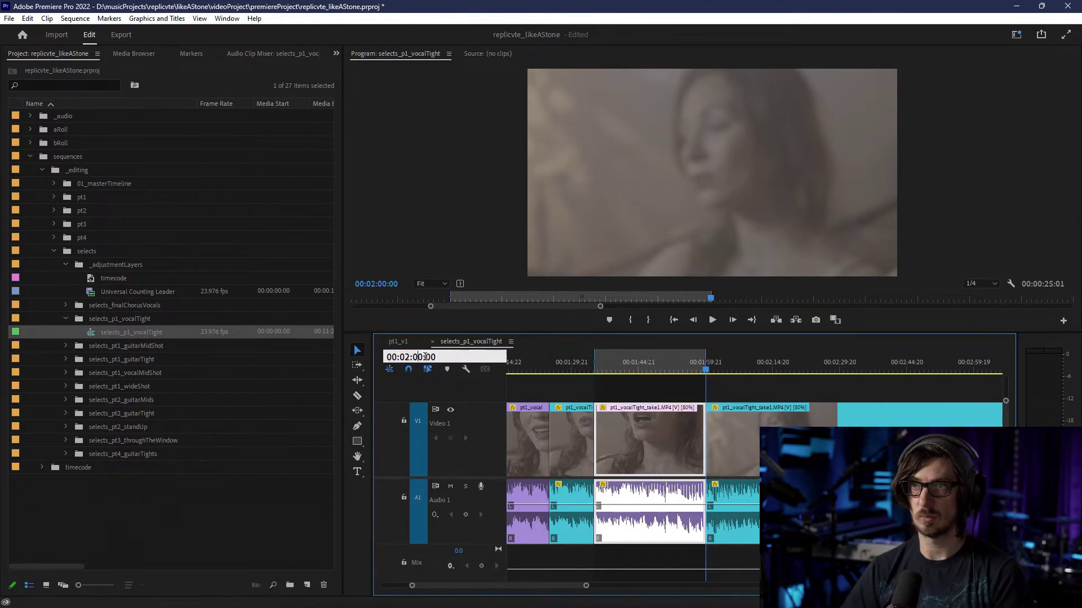
pyautogui.press('Return')
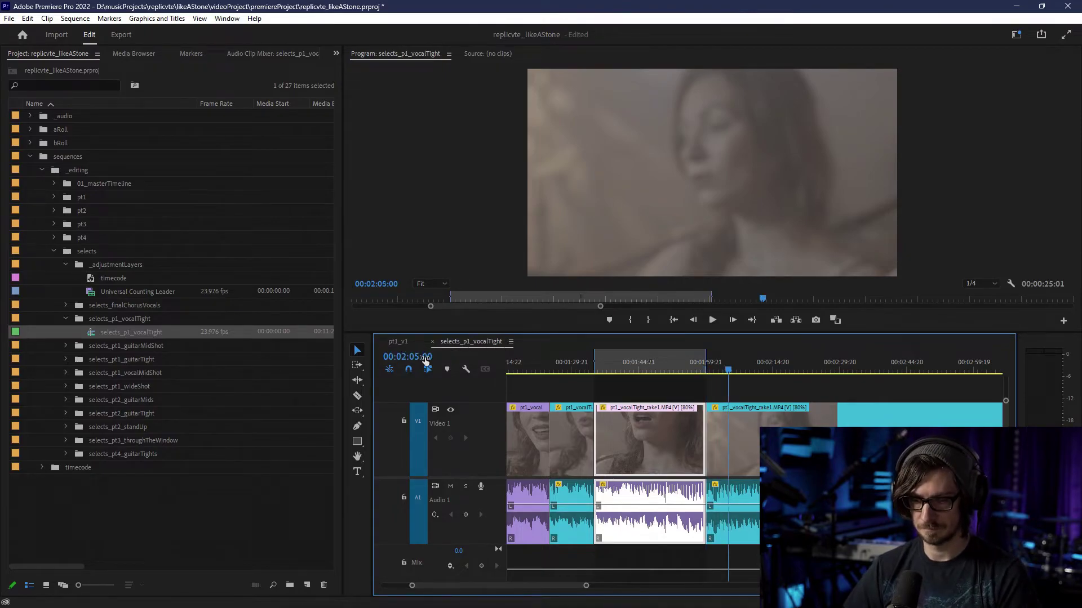
pyautogui.click(426, 357)
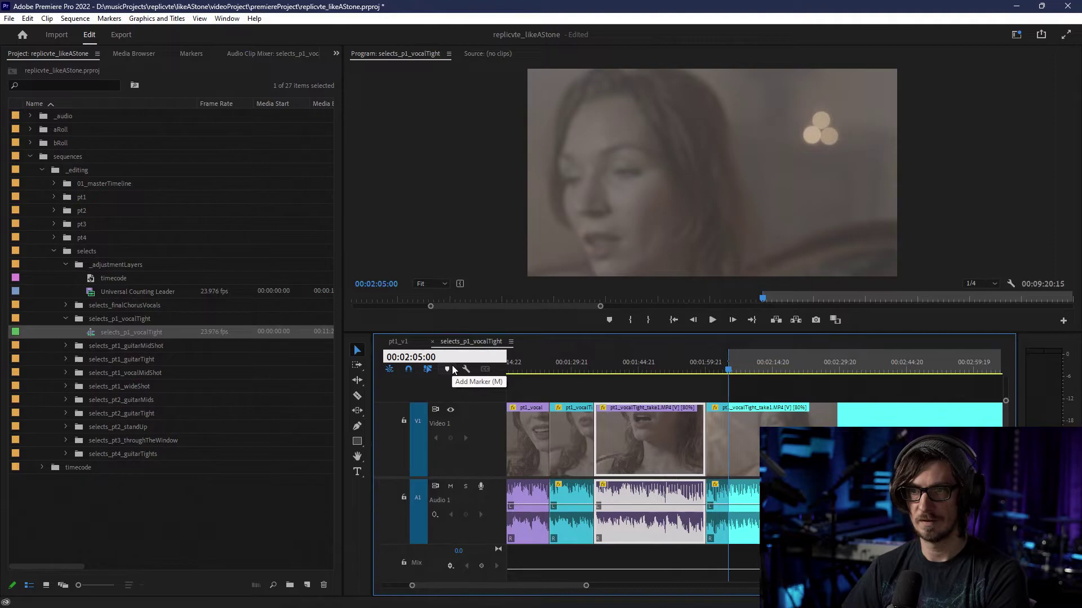
pyautogui.write('18')
pyautogui.press('Return')
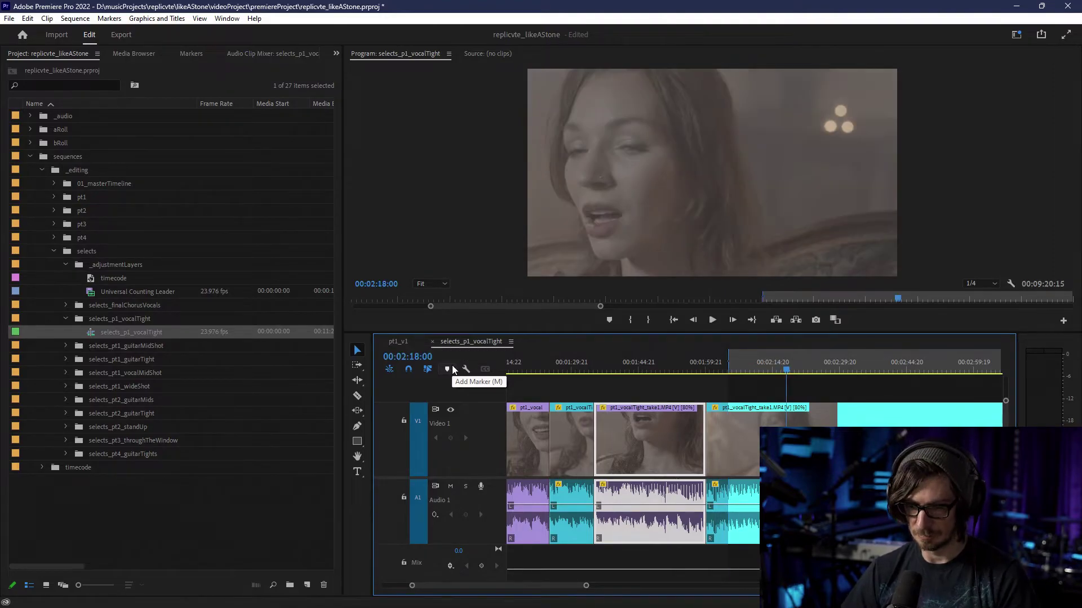
pyautogui.press('o')
# - Cut pt1_vocalTight_take1 at 00:02:05:00 and 00:02:18:00 and give the piece between the cuts the Violet label
pyautogui.press('c')
pyautogui.click(729, 445)
pyautogui.click(355, 347)
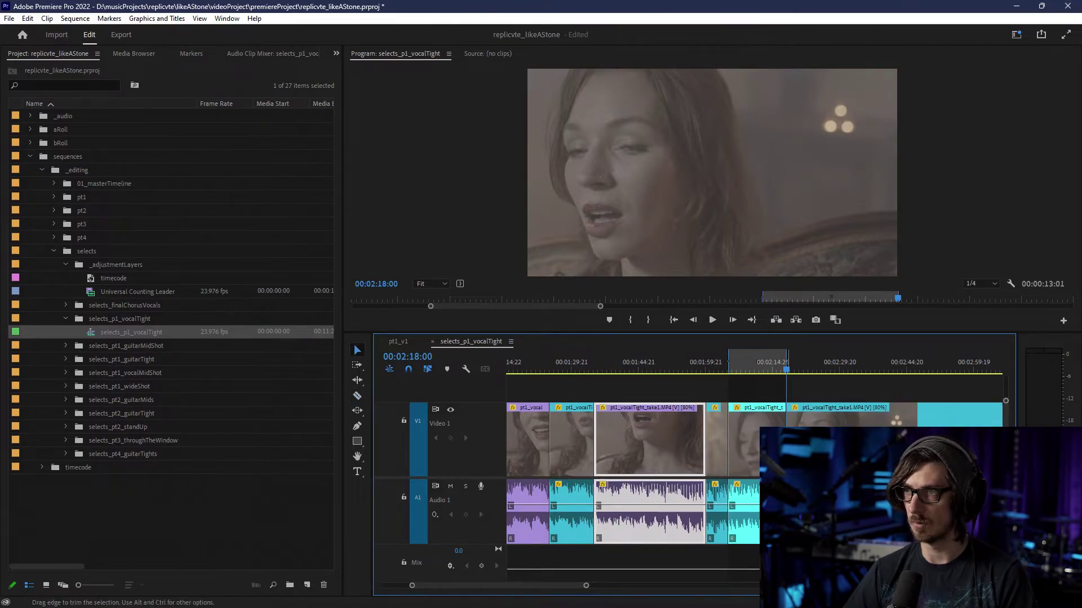
pyautogui.click(755, 417)
pyautogui.rightClick(758, 416)
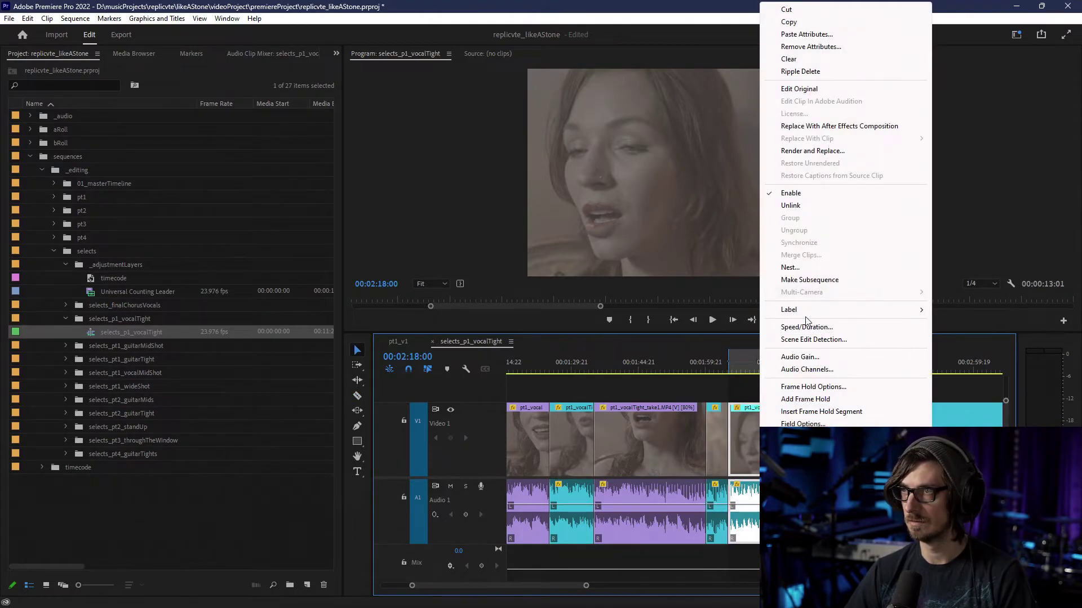
pyautogui.moveTo(814, 311)
pyautogui.click(965, 330)
# - Mark an In point at 00:02:22:00 and an Out point at 00:03:11:00 in selects_p1_vocalTight
pyautogui.scroll(-2, 833, 391)
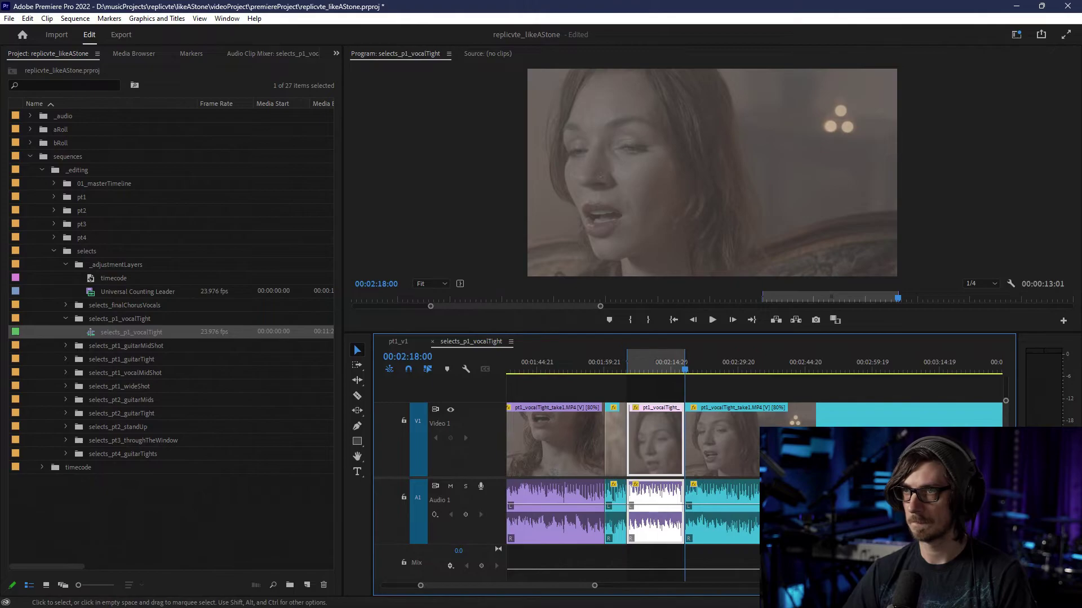
pyautogui.moveTo(414, 359); pyautogui.dragTo(417, 359)
pyautogui.click(417, 358)
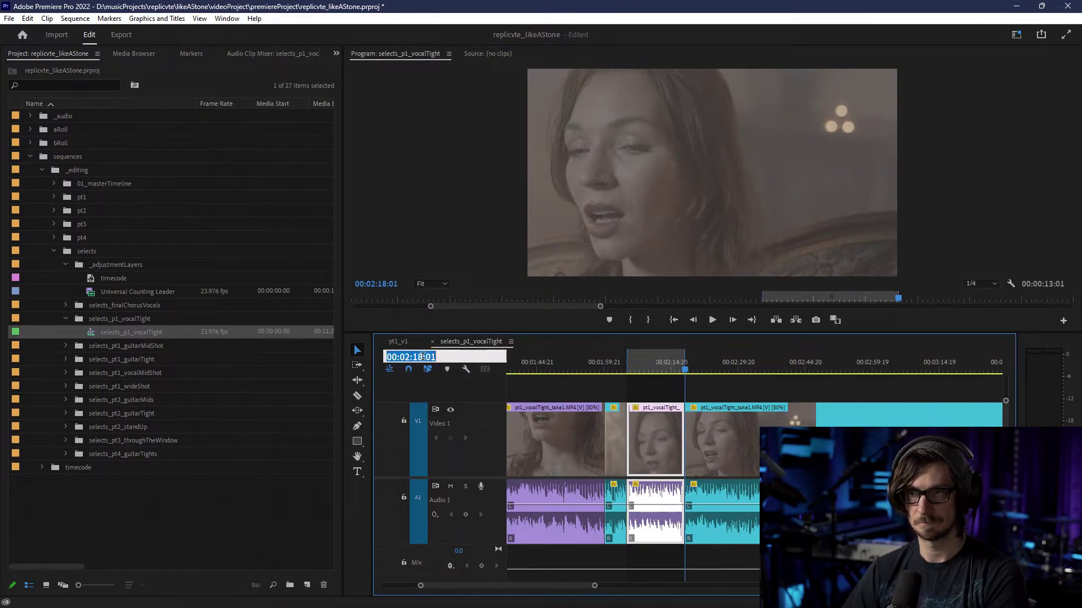
pyautogui.click(417, 357)
pyautogui.press('BackSpace')
pyautogui.press('BackSpace')
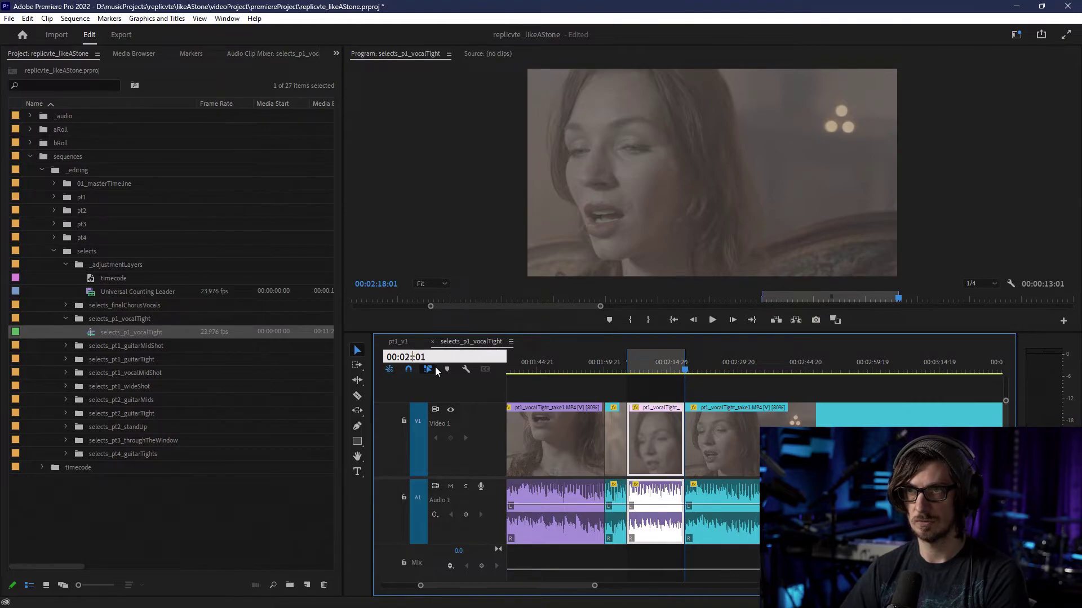
pyautogui.write('22')
pyautogui.press('Return')
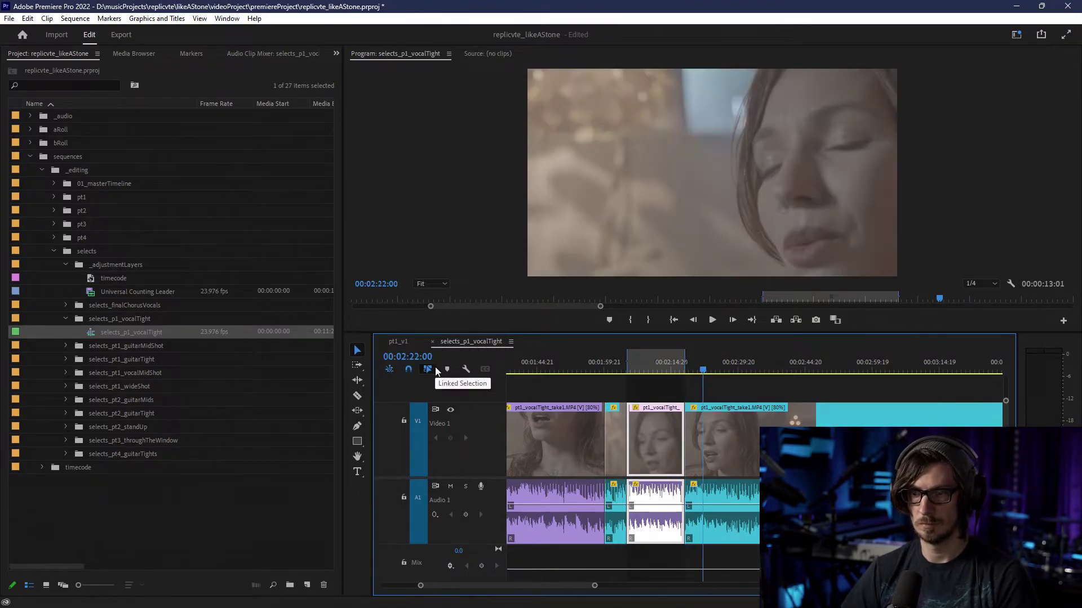
pyautogui.press('i')
pyautogui.click(426, 358)
pyautogui.click(427, 358)
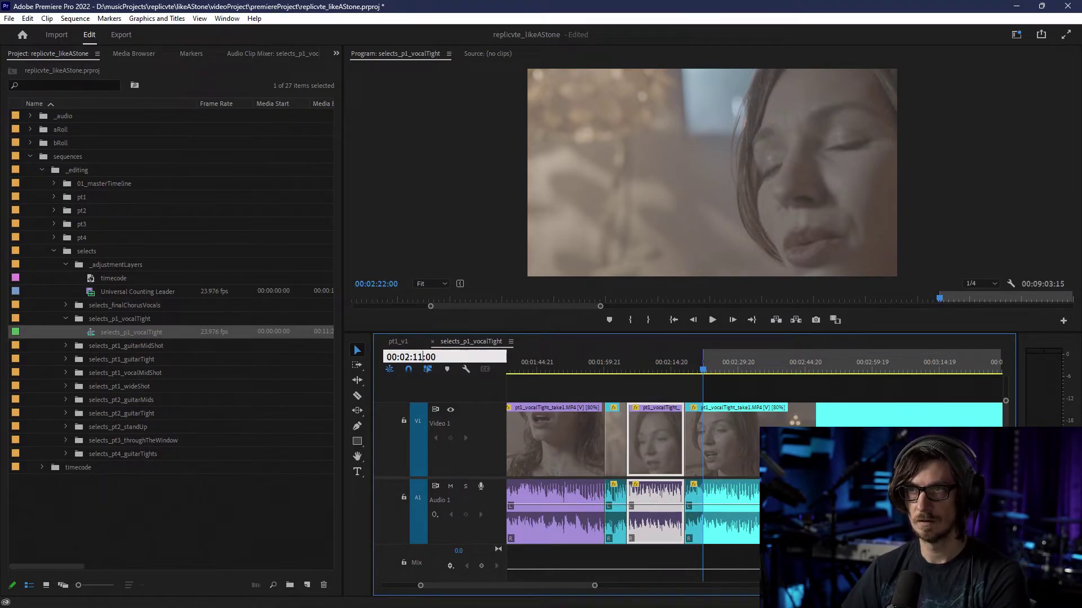
pyautogui.press('Return')
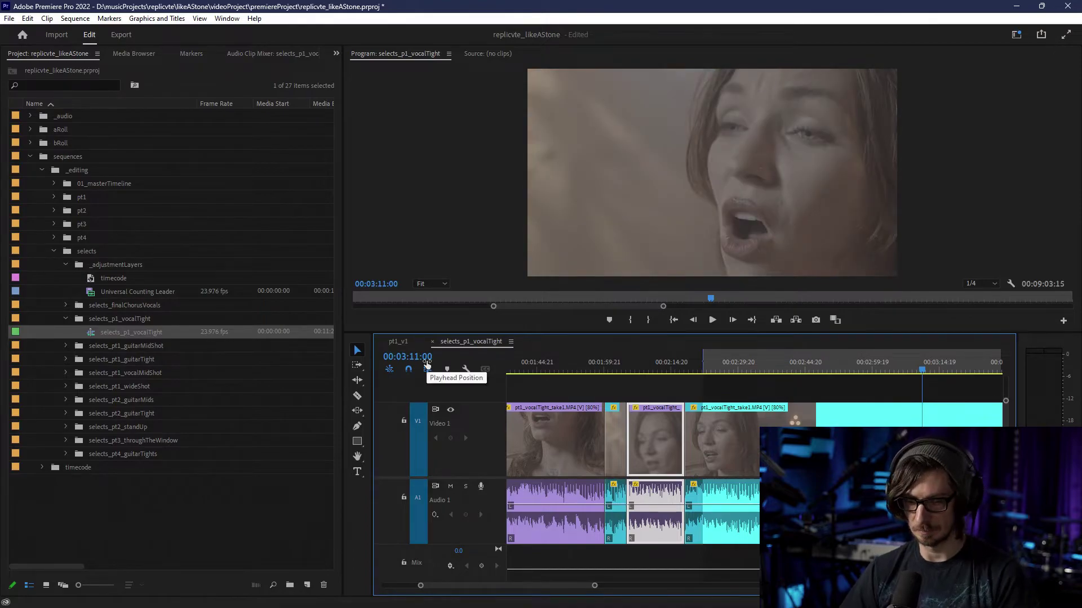
pyautogui.press('o')
# - Cut pt1_vocalTight_take1 at 00:02:22:00 and 00:03:11:00 and give the piece between the cuts the Violet label
pyautogui.press('c')
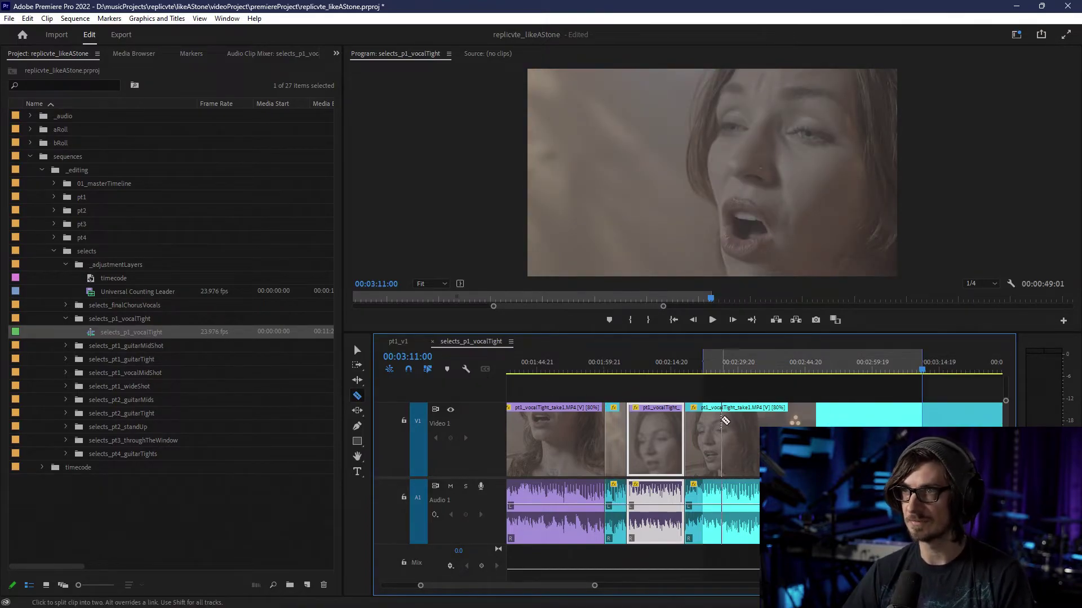
pyautogui.click(705, 423)
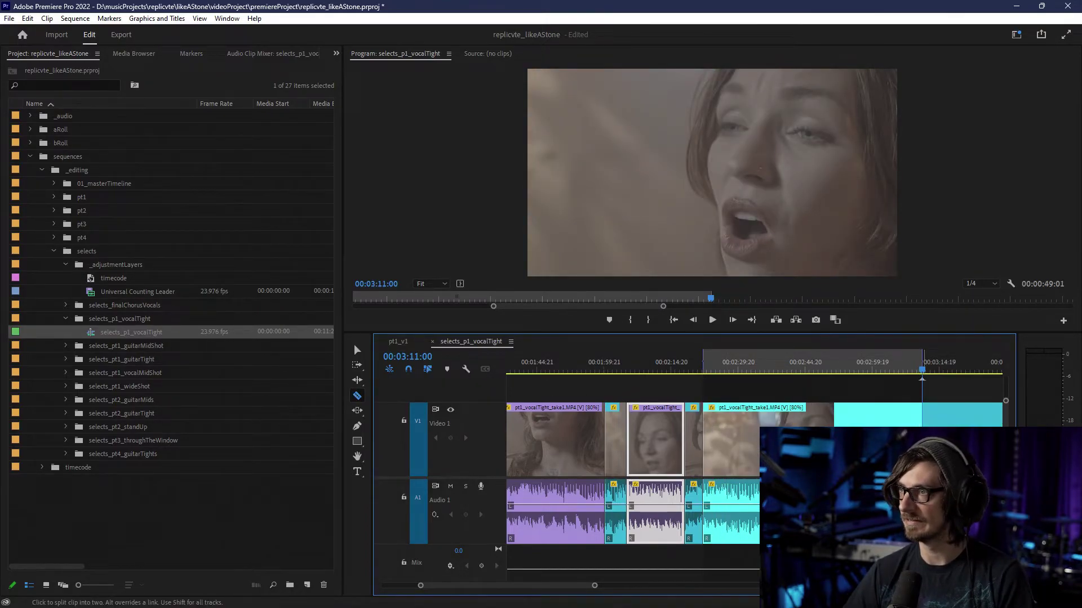
pyautogui.press('v')
pyautogui.click(895, 417)
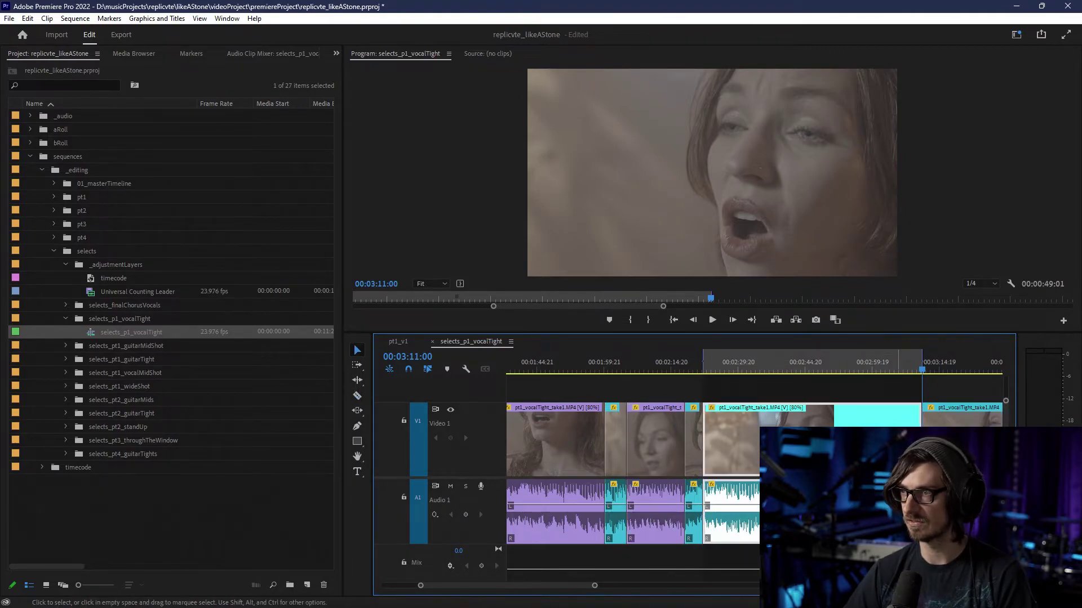
pyautogui.rightClick(896, 417)
pyautogui.moveTo(939, 310)
pyautogui.click(871, 339)
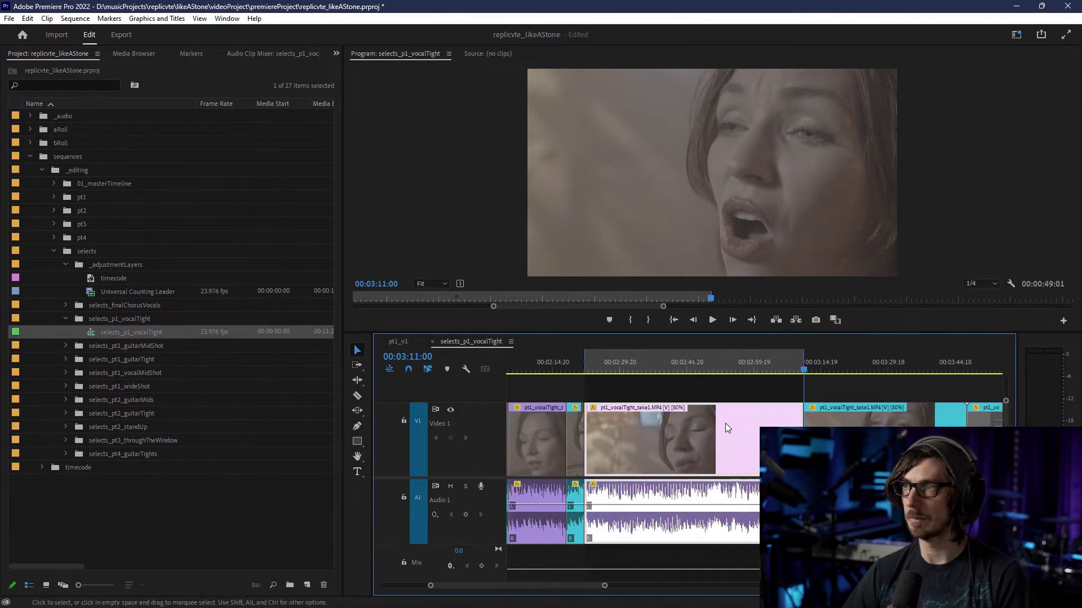
# - Mark an In point at 00:03:15:00 and an Out point at 00:03:40:00 in selects_p1_vocalTight
pyautogui.scroll(-5, 725, 423)
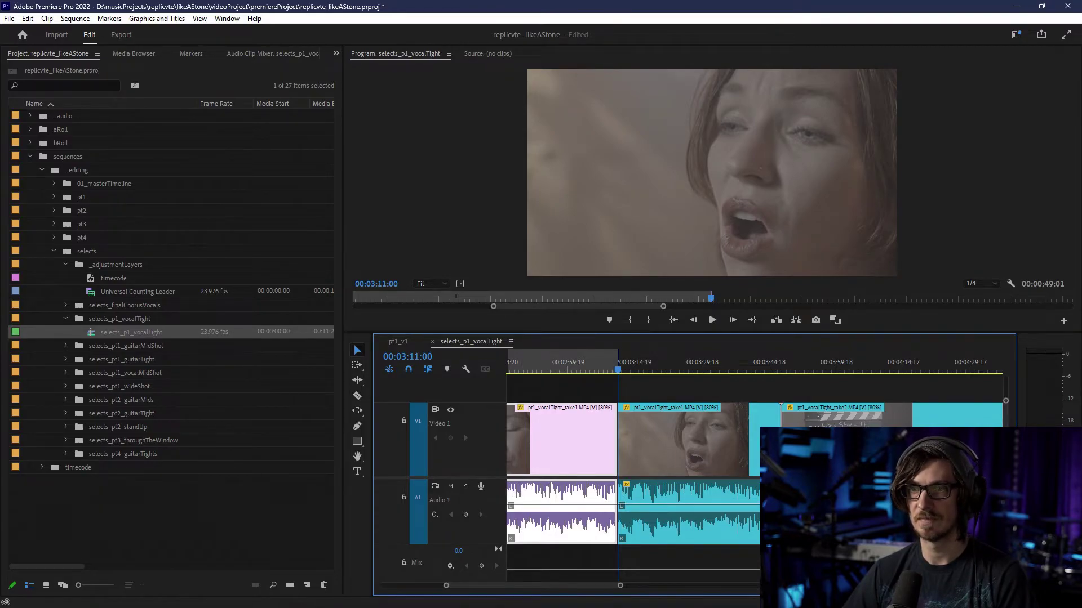
pyautogui.hotkey('alt', 'Tab')
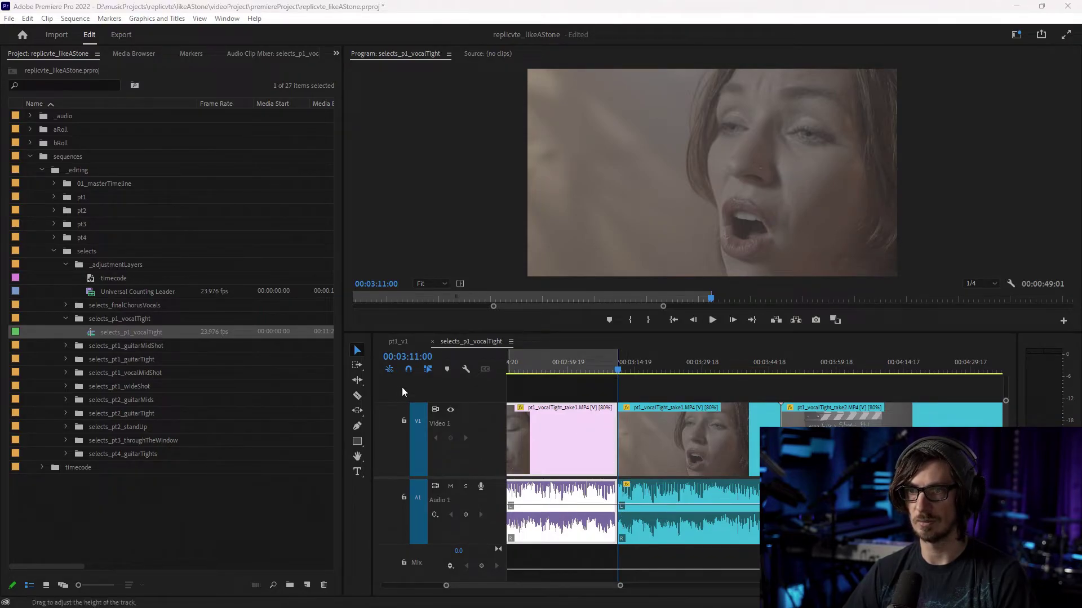
pyautogui.click(419, 356)
pyautogui.write('31500')
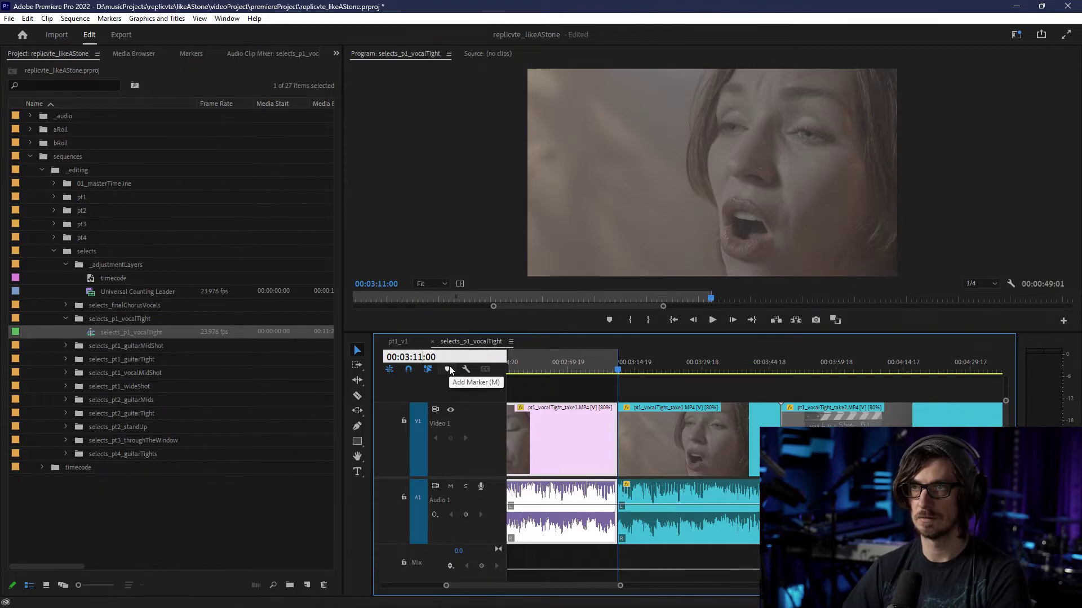
pyautogui.press('Return')
pyautogui.press('i')
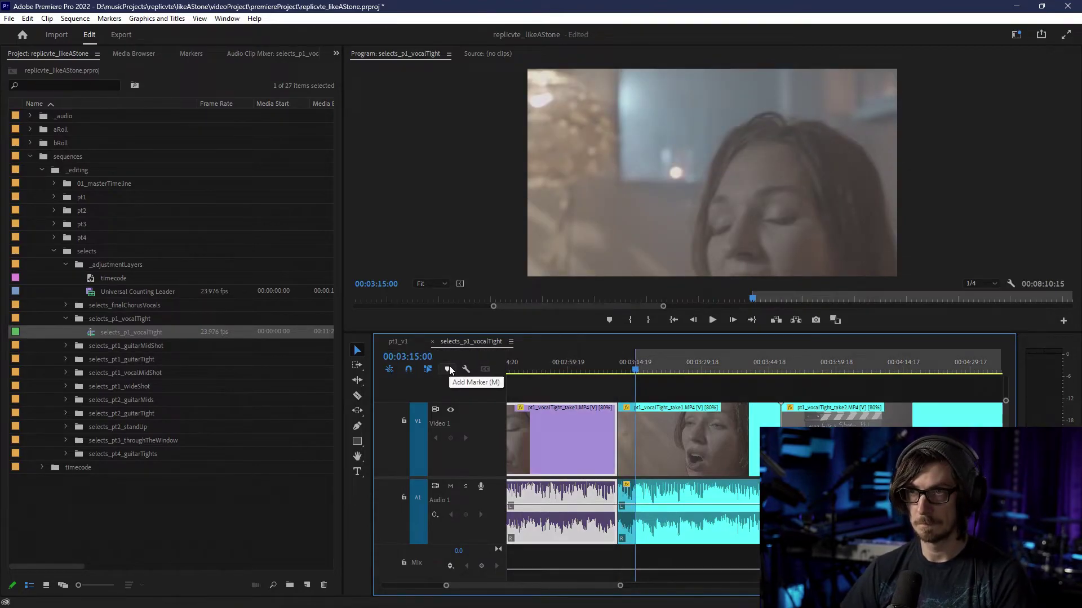
pyautogui.click(423, 357)
pyautogui.write('34000')
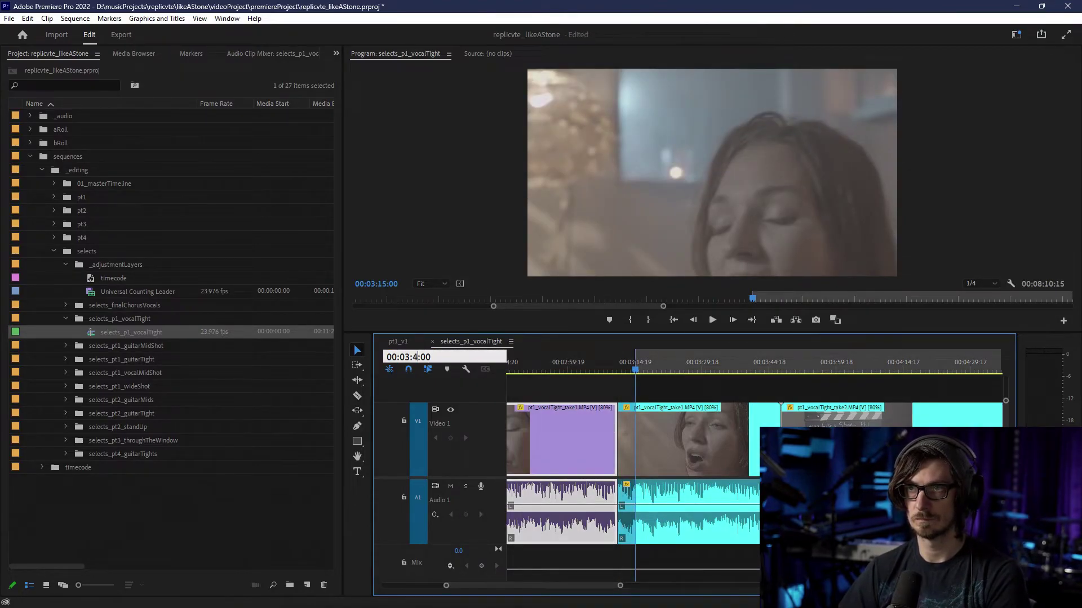
pyautogui.press('Return')
pyautogui.press('o')
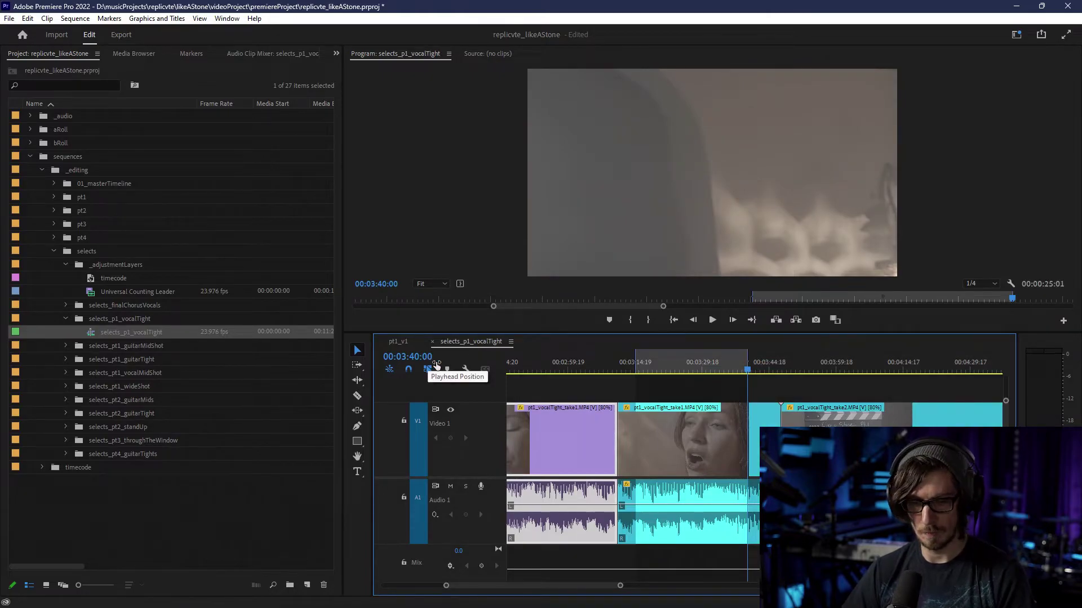
# - Cut pt1_vocalTight_take1 at 00:03:15:00 and 00:03:40:00 and give the piece between the cuts the Violet label
pyautogui.press('c')
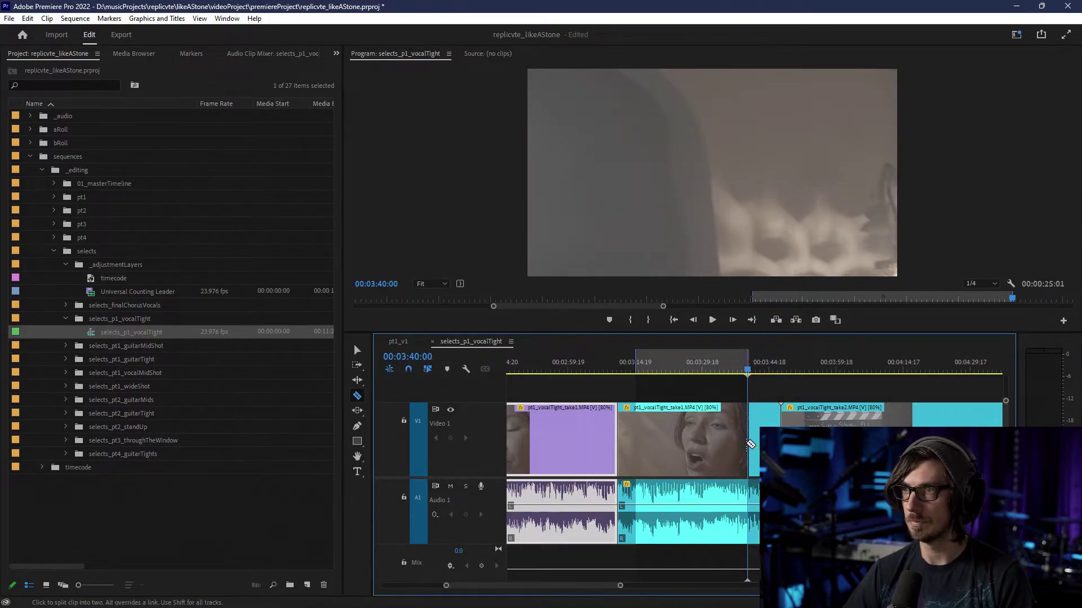
pyautogui.click(751, 445)
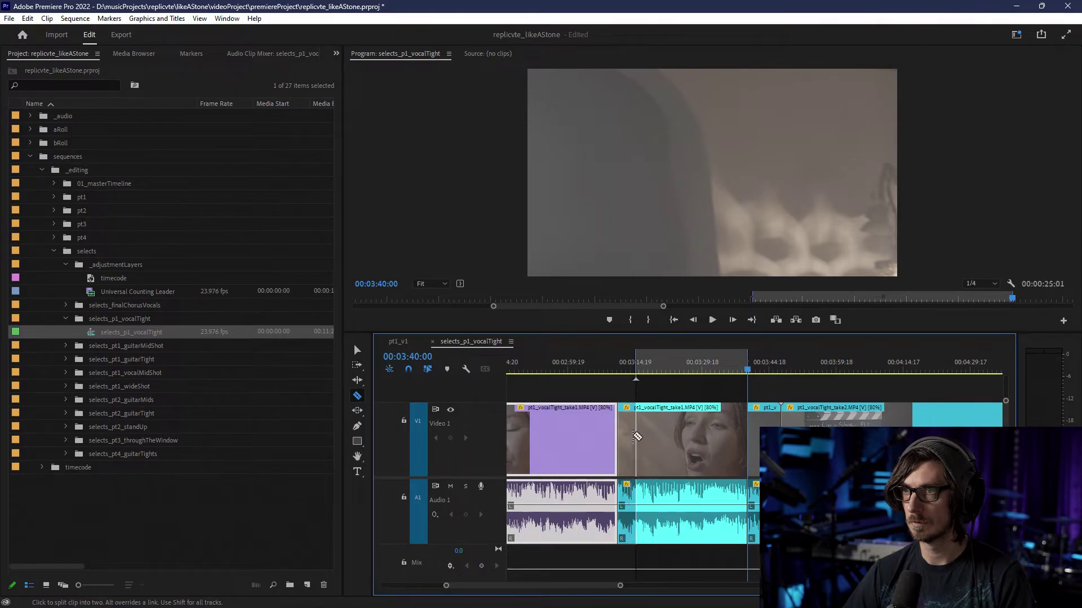
pyautogui.click(637, 439)
pyautogui.press('v')
pyautogui.rightClick(678, 421)
pyautogui.moveTo(713, 310)
pyautogui.click(898, 339)
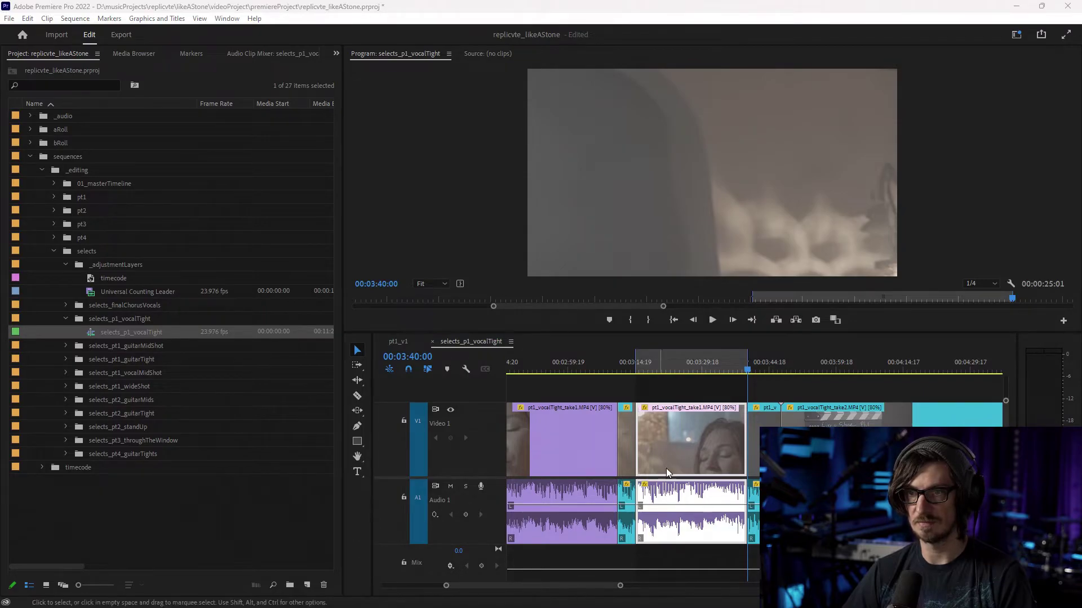
# - Mark an In point at 00:04:45:00 and an Out point at 00:04:57:00 in selects_p1_vocalTight
pyautogui.click(405, 357)
pyautogui.click(405, 357)
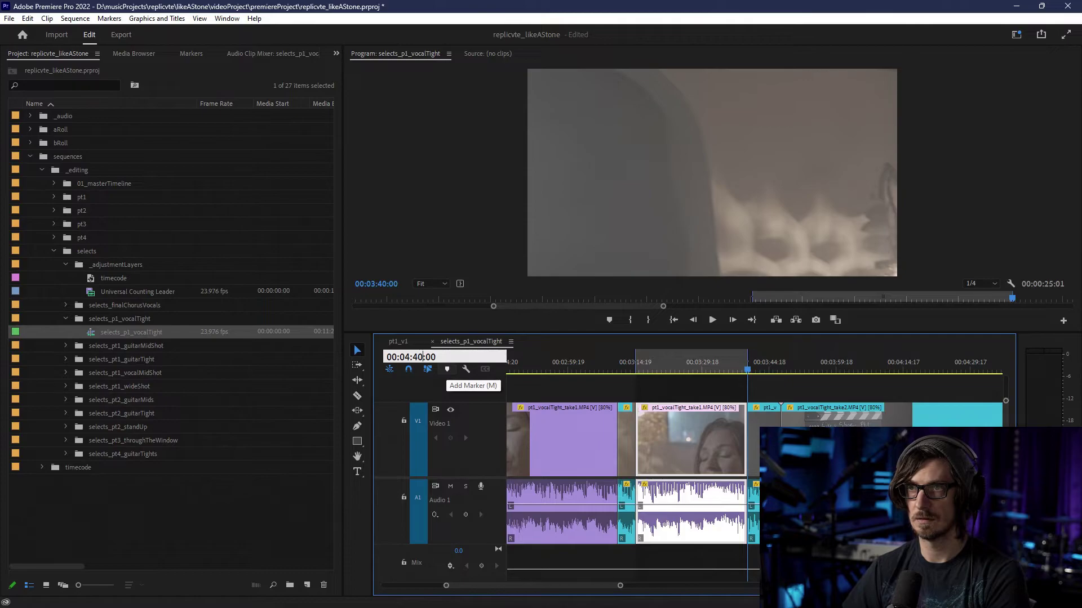
pyautogui.press('BackSpace')
pyautogui.write('5')
pyautogui.press('Return')
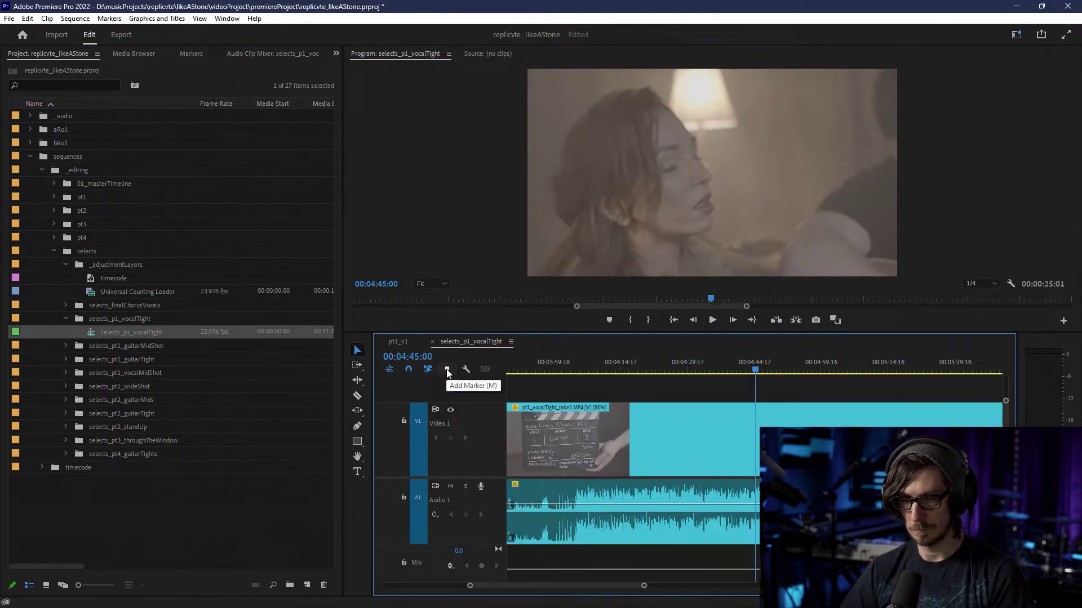
pyautogui.press('i')
pyautogui.click(424, 357)
pyautogui.press('BackSpace')
pyautogui.press('BackSpace')
pyautogui.write('57')
pyautogui.press('Return')
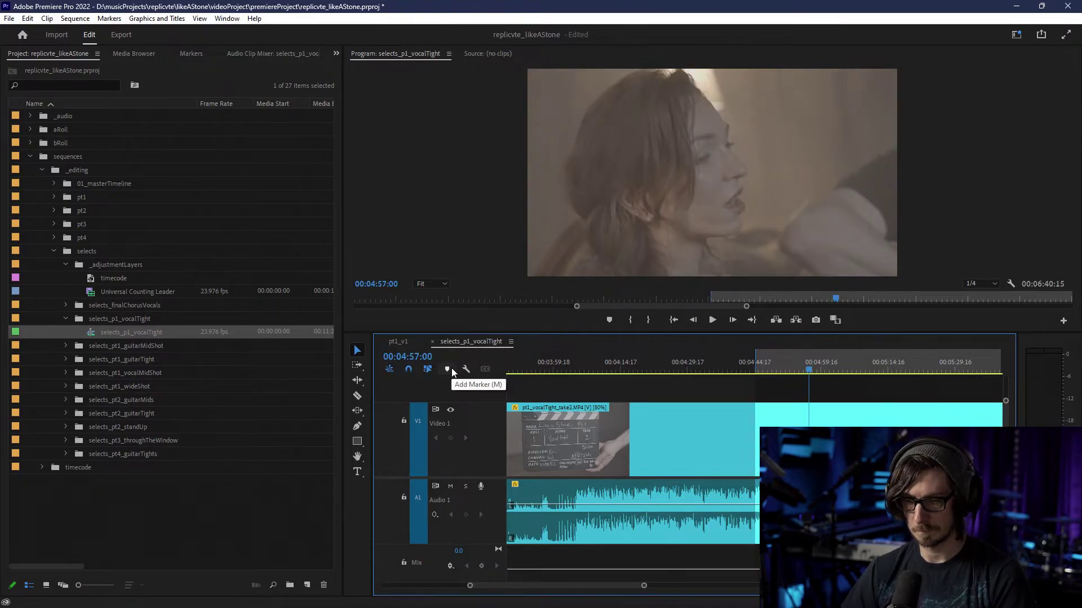
pyautogui.press('o')
# - Cut pt1_vocalTight_take2 at 00:04:45:00 and 00:04:57:00 and give the piece between the cuts the Violet label
pyautogui.press('c')
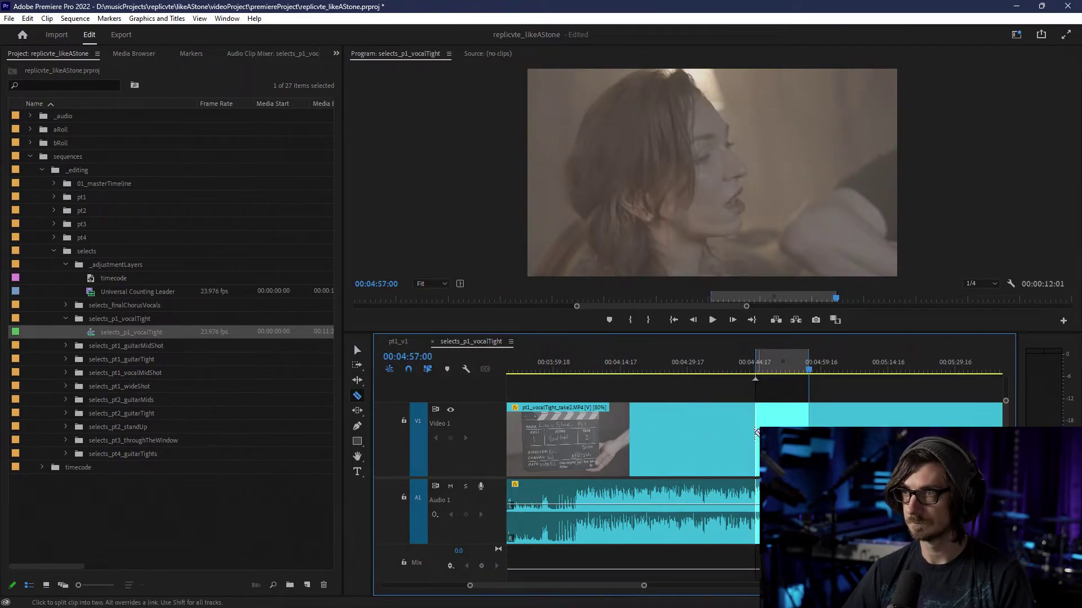
pyautogui.click(755, 433)
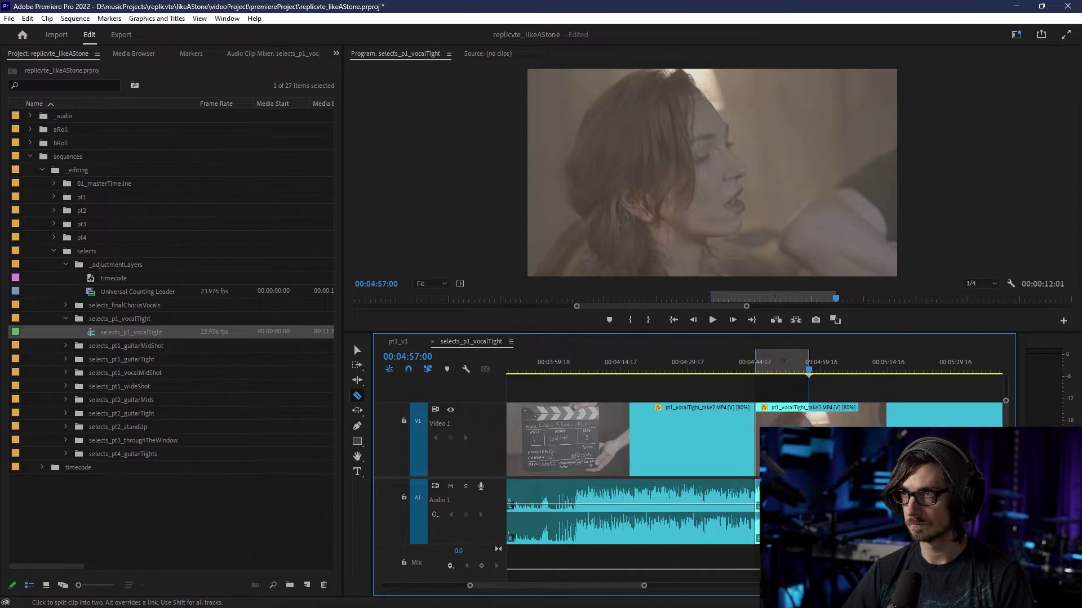
pyautogui.press('v')
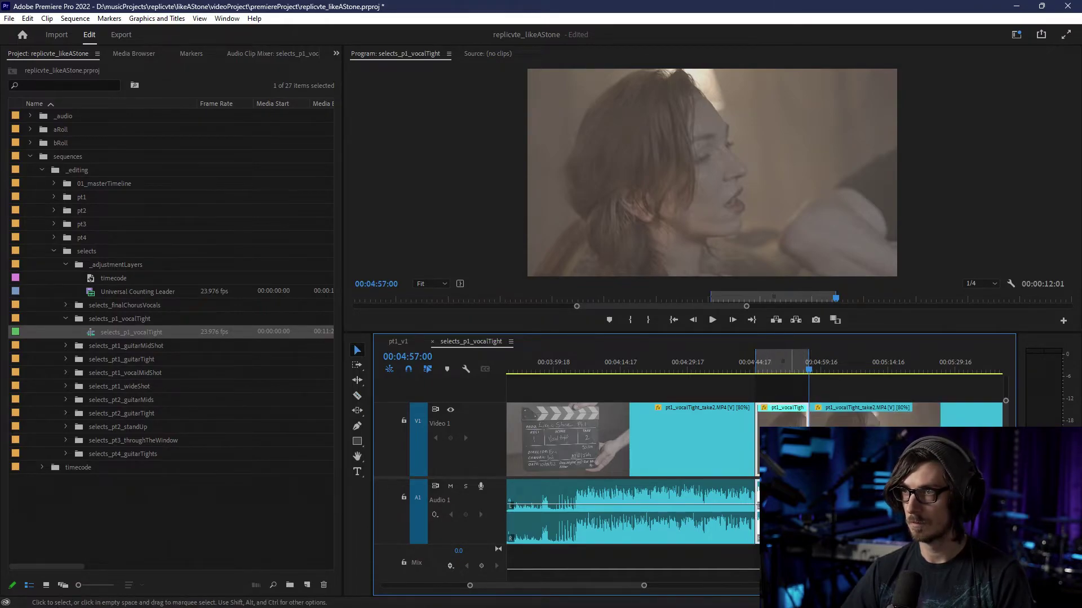
pyautogui.rightClick(790, 417)
pyautogui.moveTo(879, 312)
pyautogui.click(1031, 339)
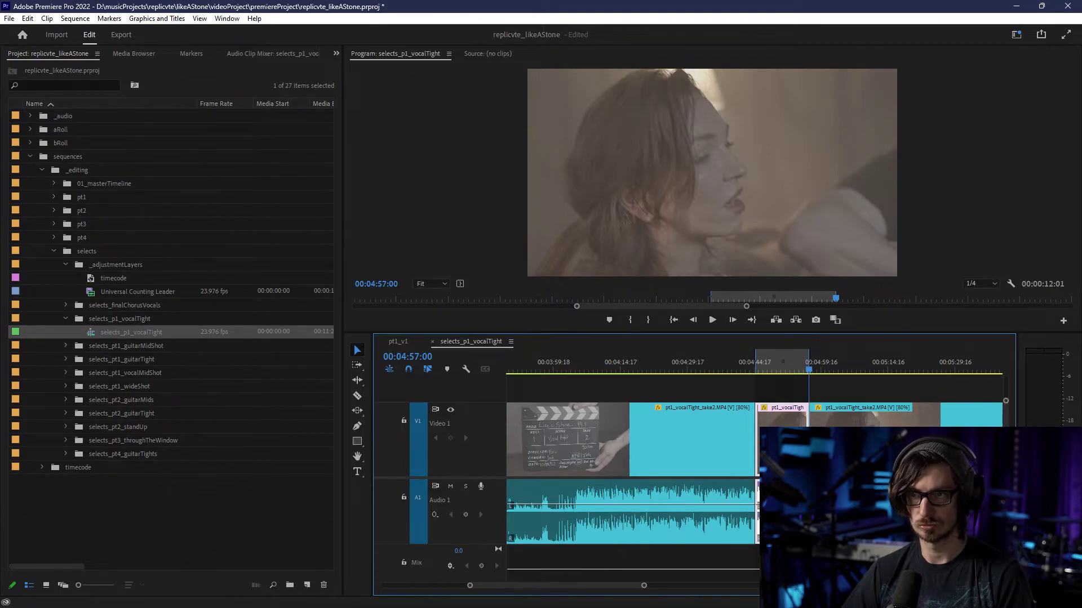
# - Mark an In point at 00:05:06:00 and an Out point at 00:05:16:00 in selects_p1_vocalTight
pyautogui.moveTo(407, 360); pyautogui.dragTo(409, 360)
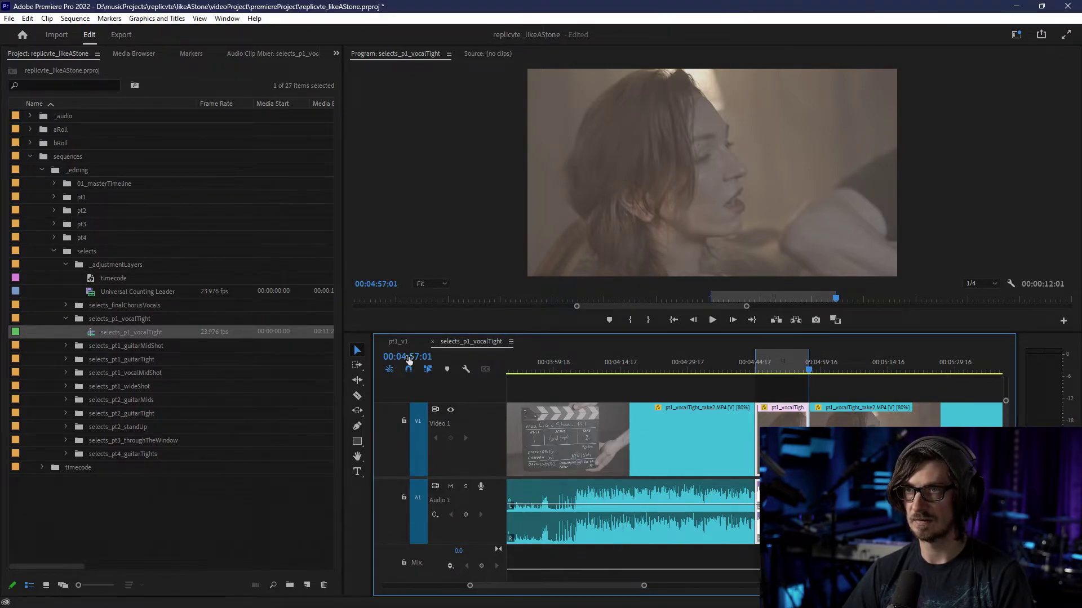
pyautogui.click(409, 358)
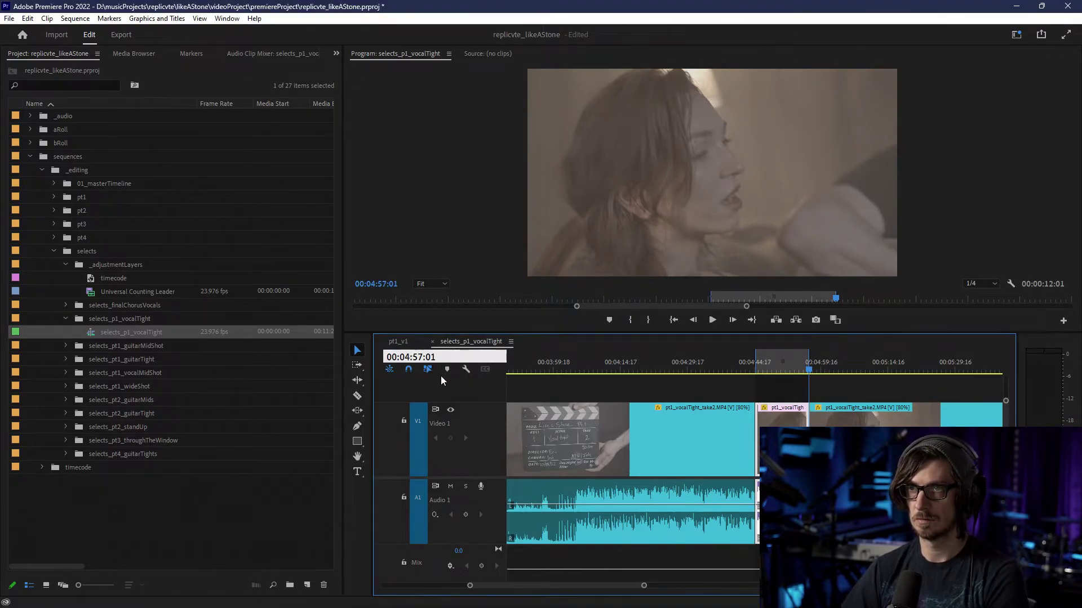
pyautogui.write('5:06')
pyautogui.press('BackSpace')
pyautogui.write('0')
pyautogui.press('Return')
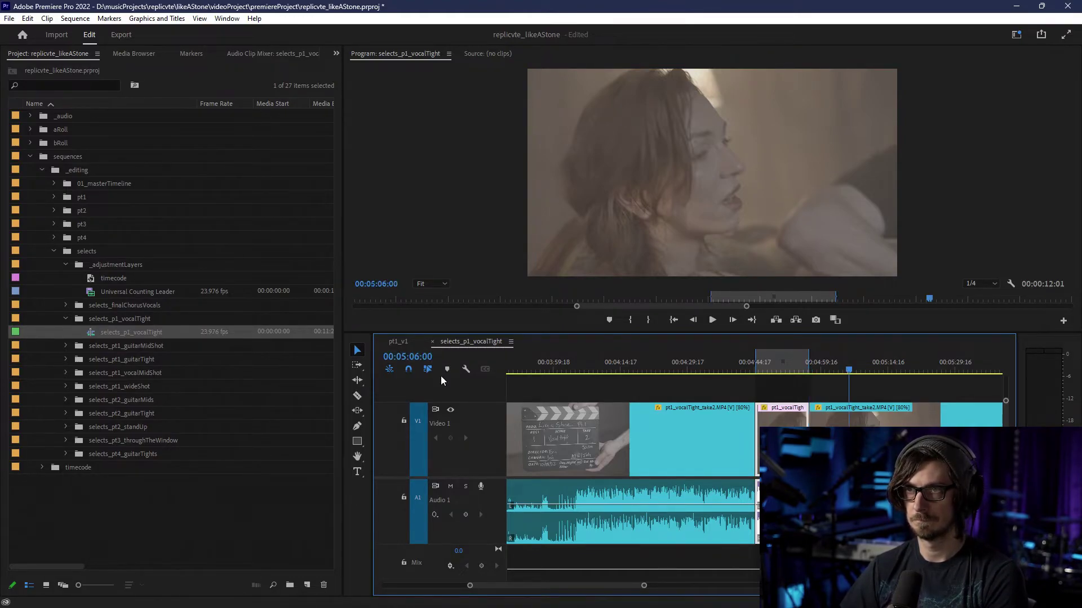
pyautogui.click(412, 357)
pyautogui.write('1')
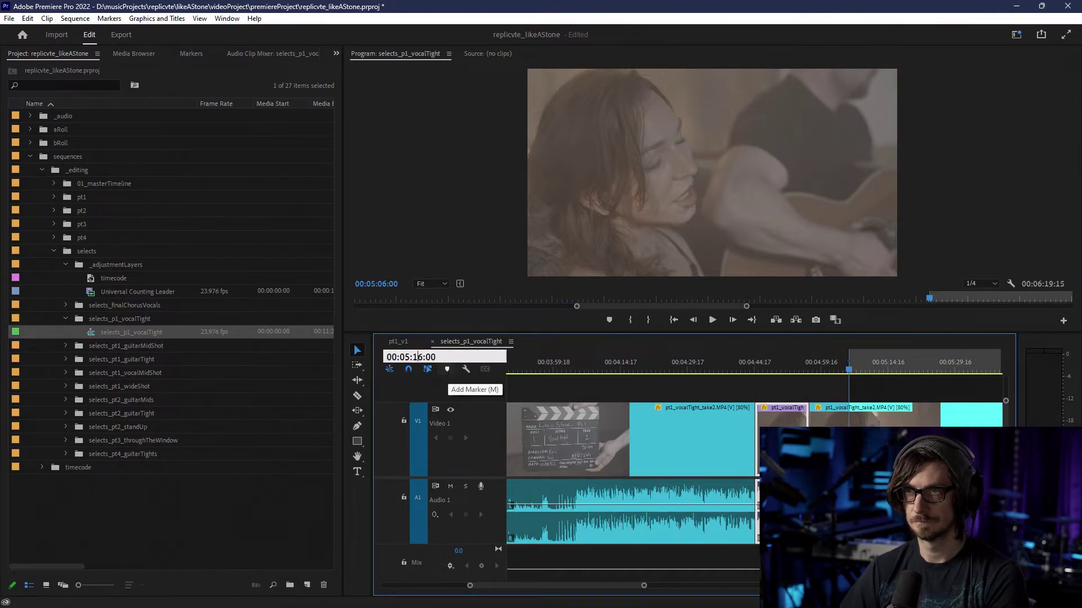
pyautogui.press('Return')
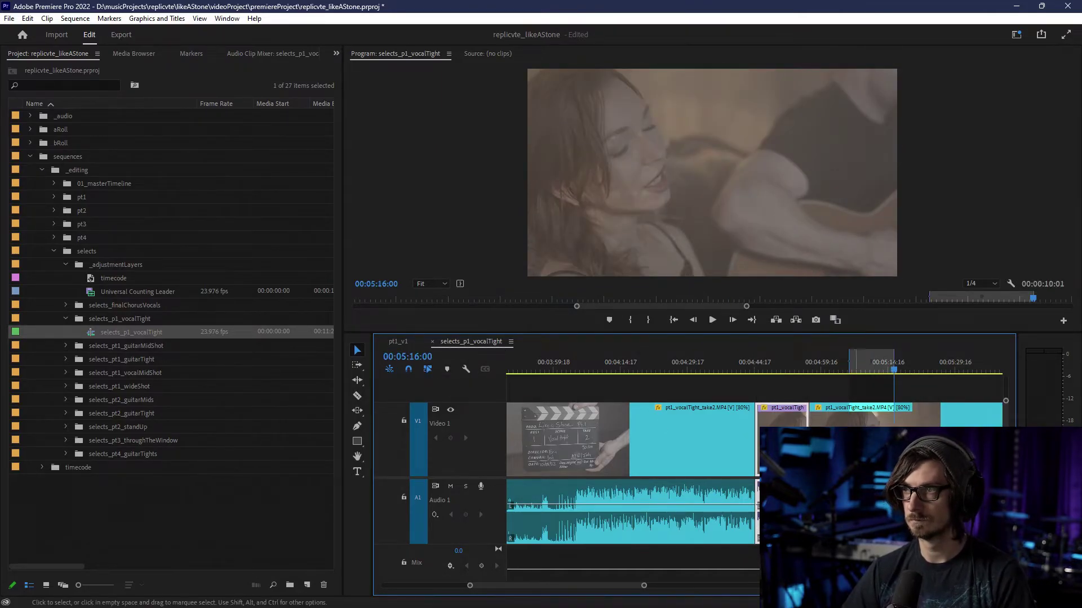
# - Cut pt1_vocalTight_take2 at 00:05:06:00 and 00:05:16:00 and give the piece between the cuts the Violet label
pyautogui.press('c')
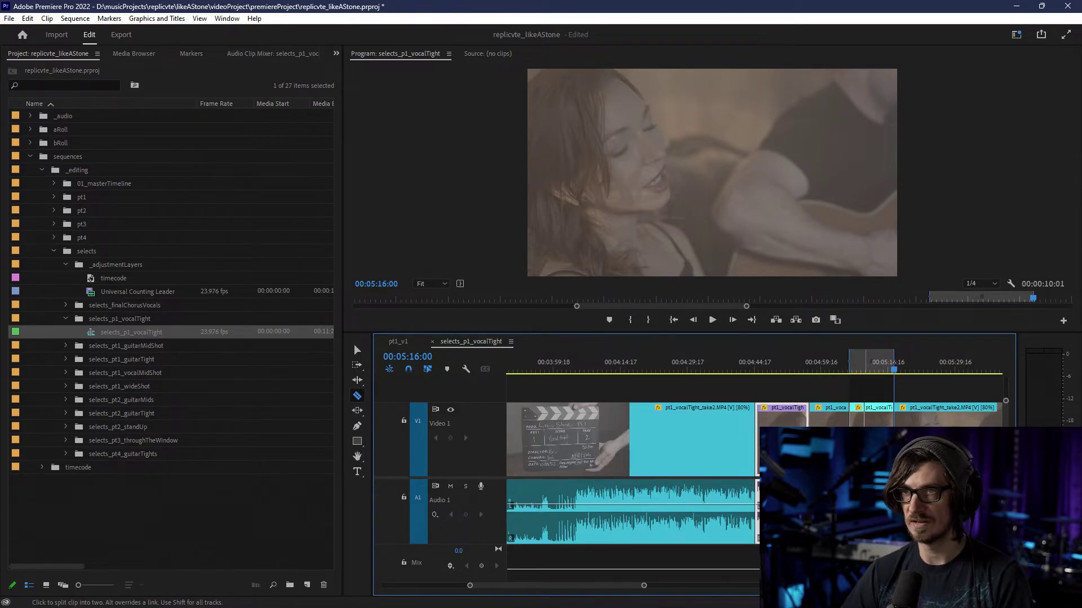
pyautogui.click(413, 357)
pyautogui.click(423, 358)
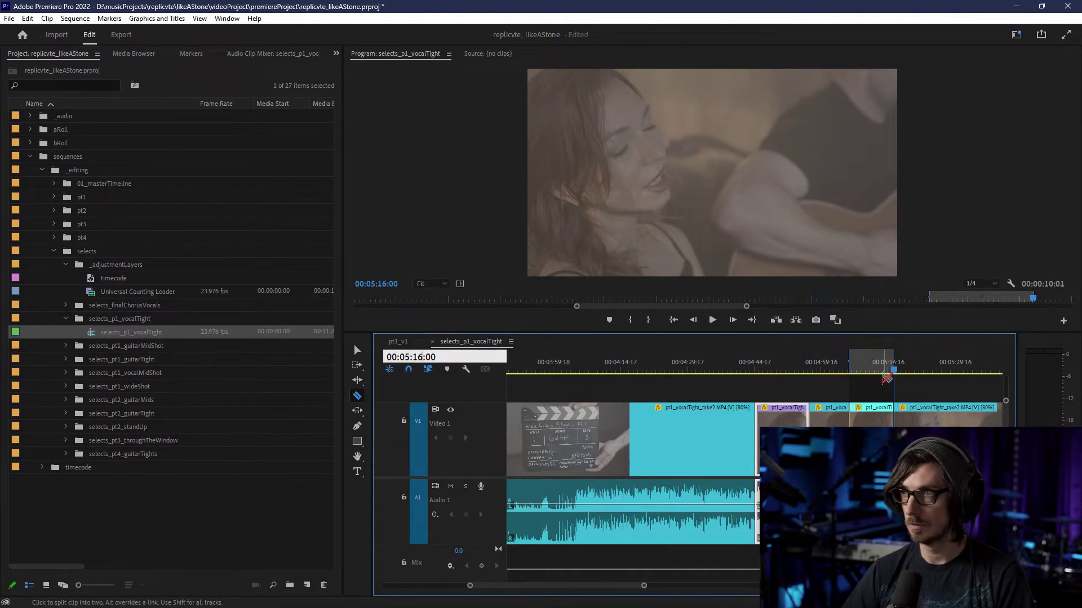
pyautogui.press('Return')
pyautogui.press('v')
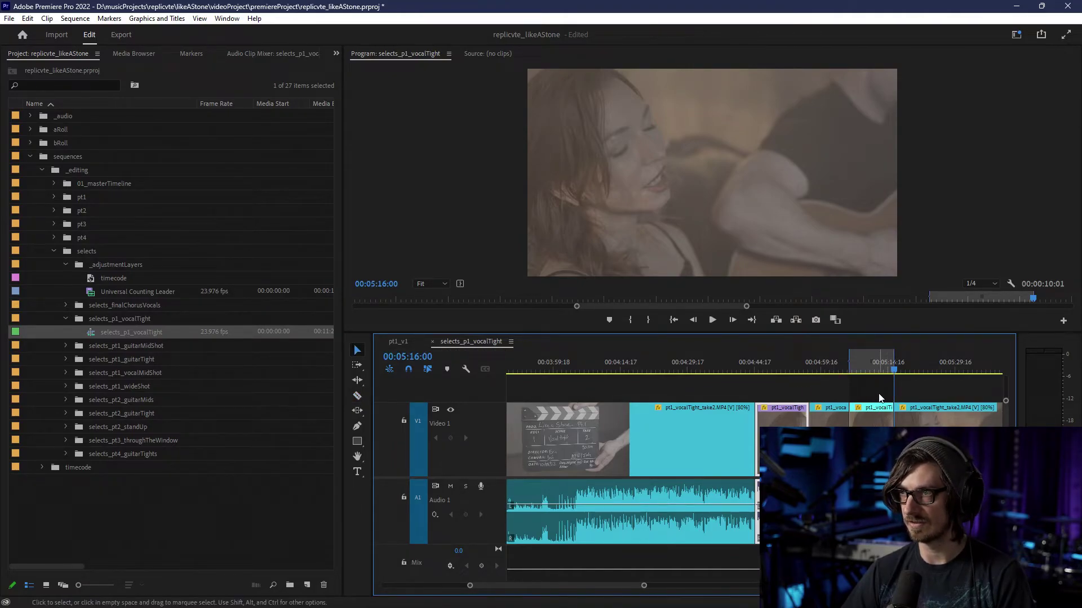
pyautogui.rightClick(877, 412)
pyautogui.moveTo(934, 310)
pyautogui.click(840, 330)
# - Mark an In point at 00:05:22:00 and an Out point at 00:05:39:00 in selects_p1_vocalTight
pyautogui.click(416, 357)
pyautogui.click(431, 358)
pyautogui.press('BackSpace')
pyautogui.write('22')
pyautogui.press('Return')
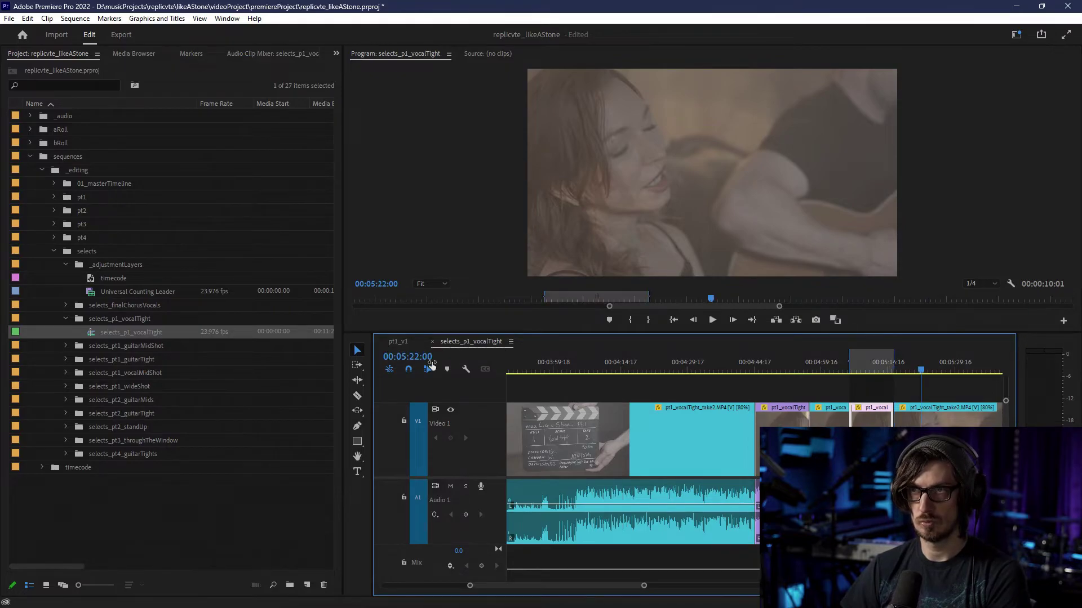
pyautogui.press('i')
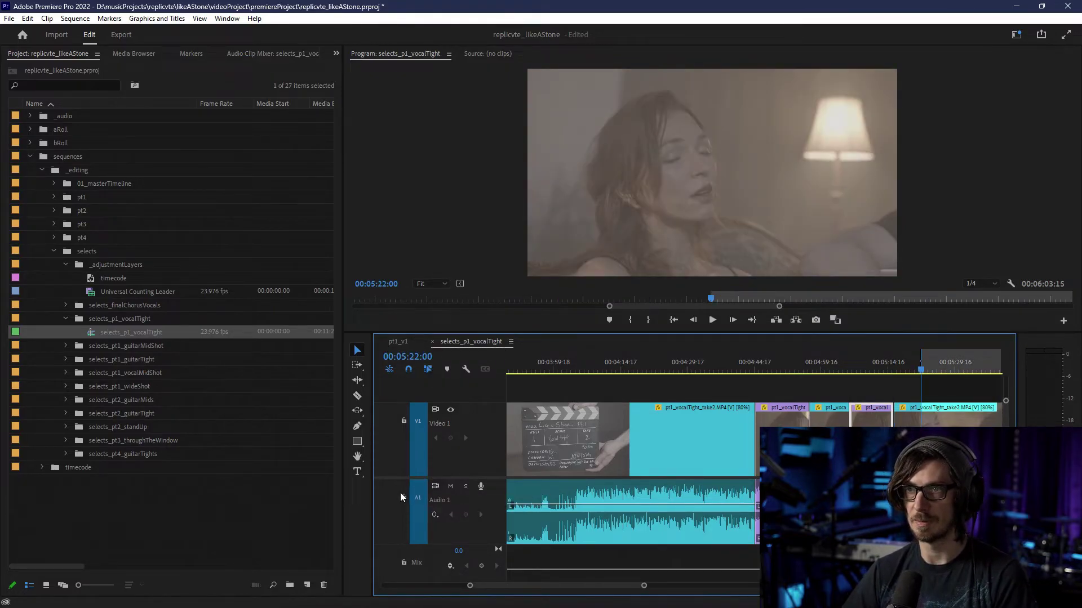
pyautogui.click(412, 361)
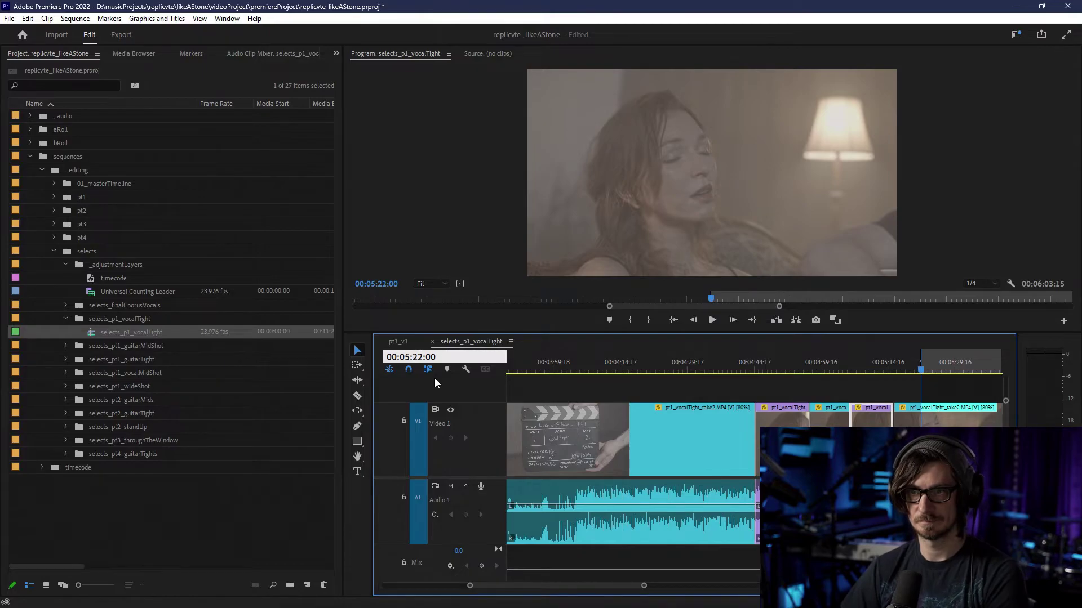
pyautogui.press('BackSpace')
pyautogui.write('39')
pyautogui.press('Return')
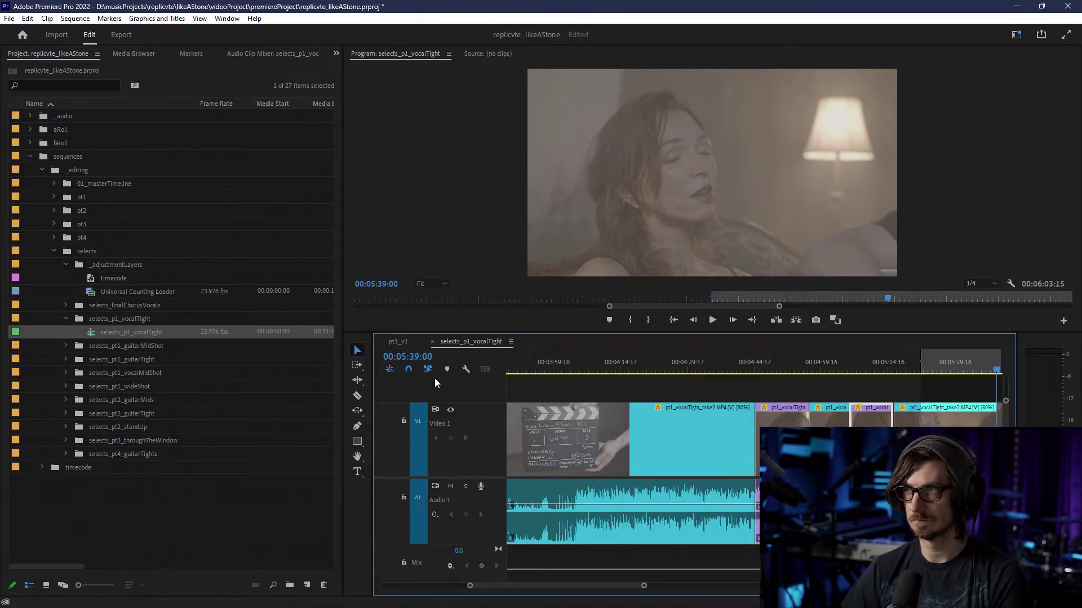
pyautogui.press('o')
# - Cut pt1_vocalTight_take2 at 00:05:22:00 and 00:05:39:00 and give the piece between the cuts the Violet label
pyautogui.press('c')
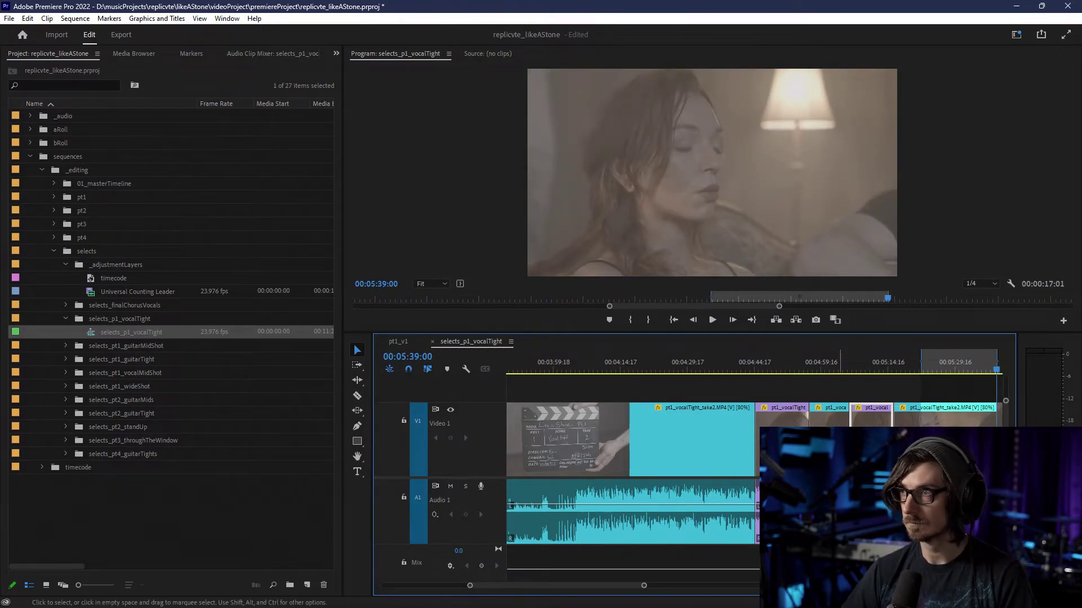
pyautogui.press('v')
pyautogui.rightClick(969, 418)
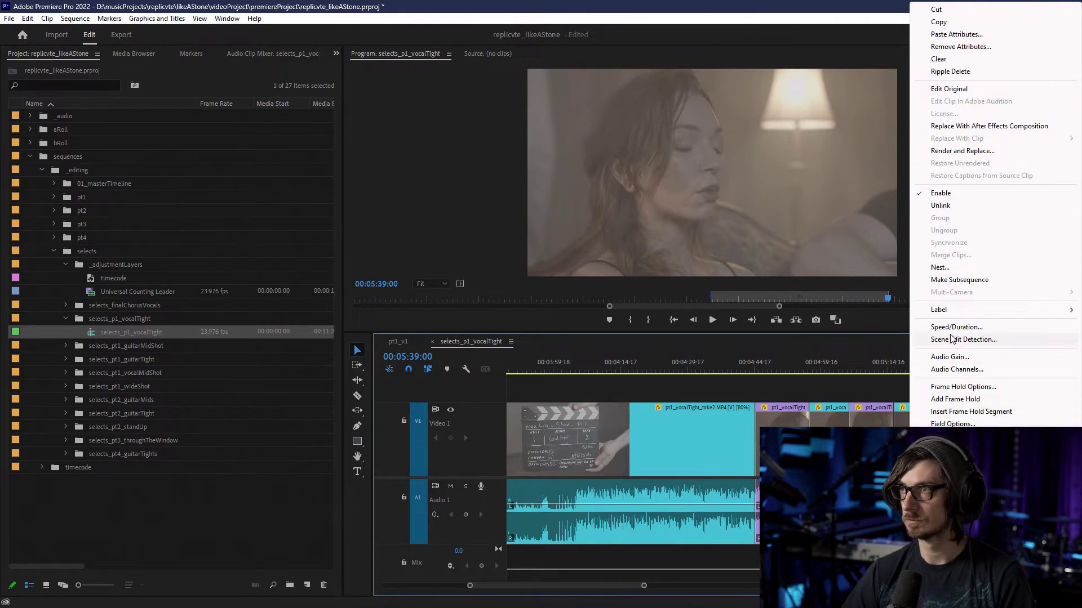
pyautogui.moveTo(1000, 310)
pyautogui.click(826, 339)
# - Move the playhead to 00:05:47:00 in selects_p1_vocalTight and mark an In point there
pyautogui.hscroll(5, 627, 455)
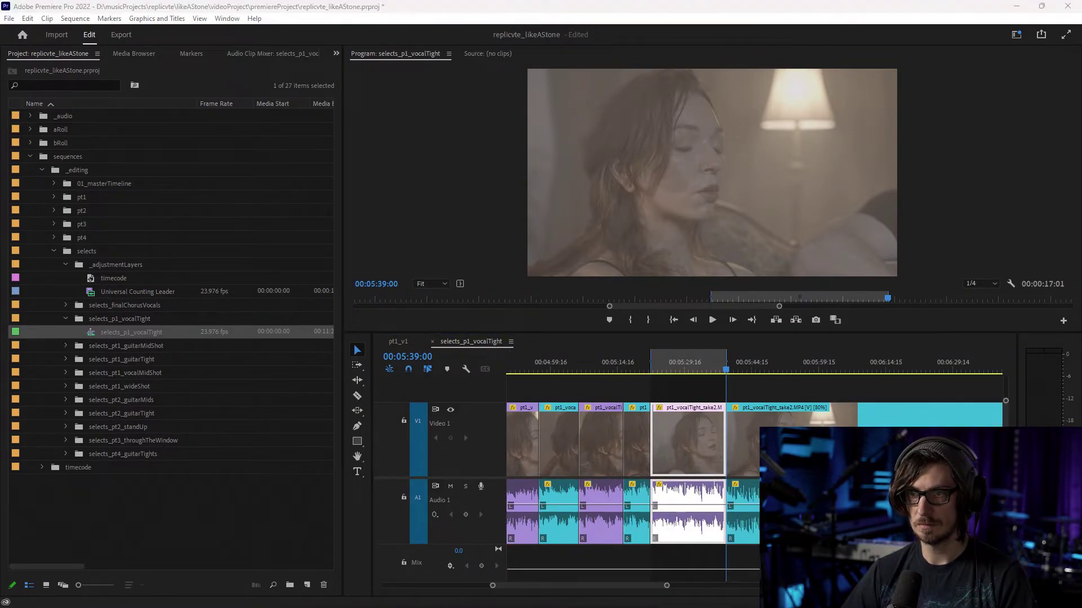
pyautogui.click(410, 357)
pyautogui.click(418, 356)
pyautogui.press('BackSpace')
pyautogui.press('BackSpace')
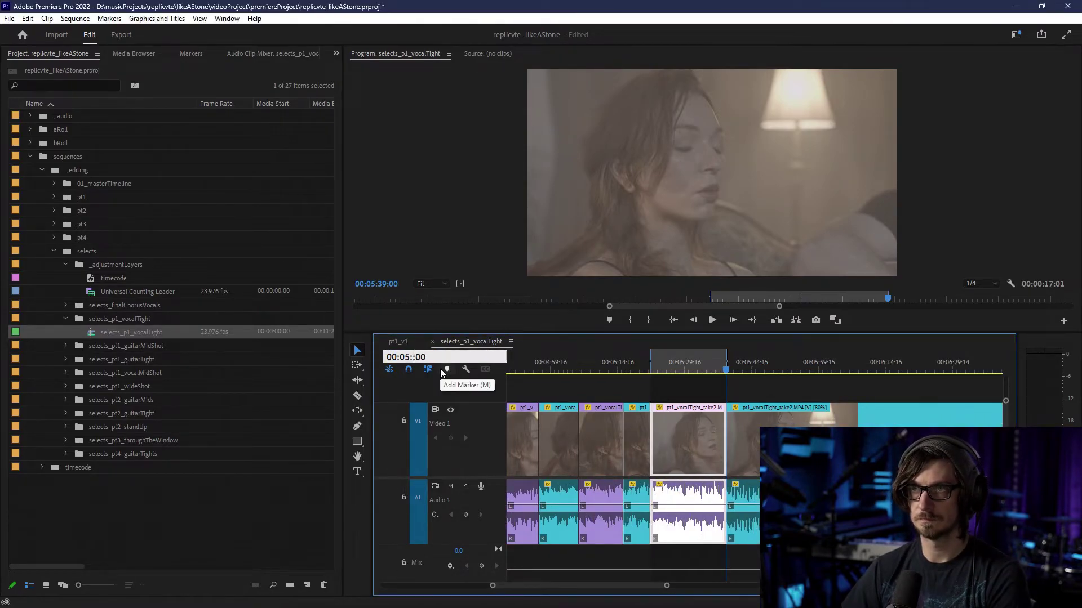
pyautogui.write('47')
pyautogui.press('Return')
pyautogui.press('i')
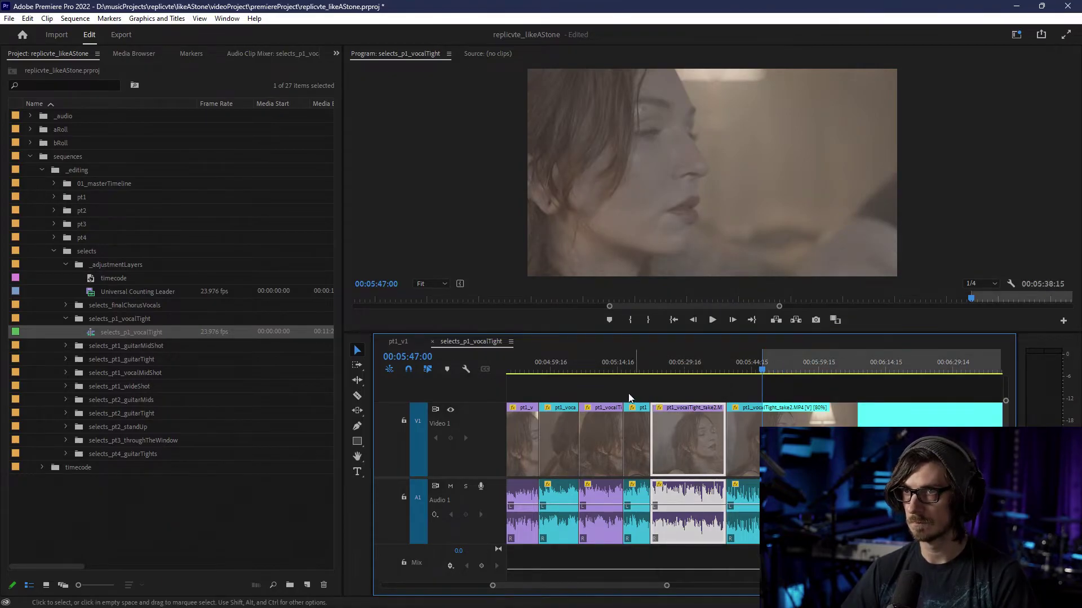
# - Move the playhead to 00:05:58:00 in selects_p1_vocalTight and mark an Out point there
pyautogui.press('Left')
pyautogui.press('Left')
pyautogui.click(422, 356)
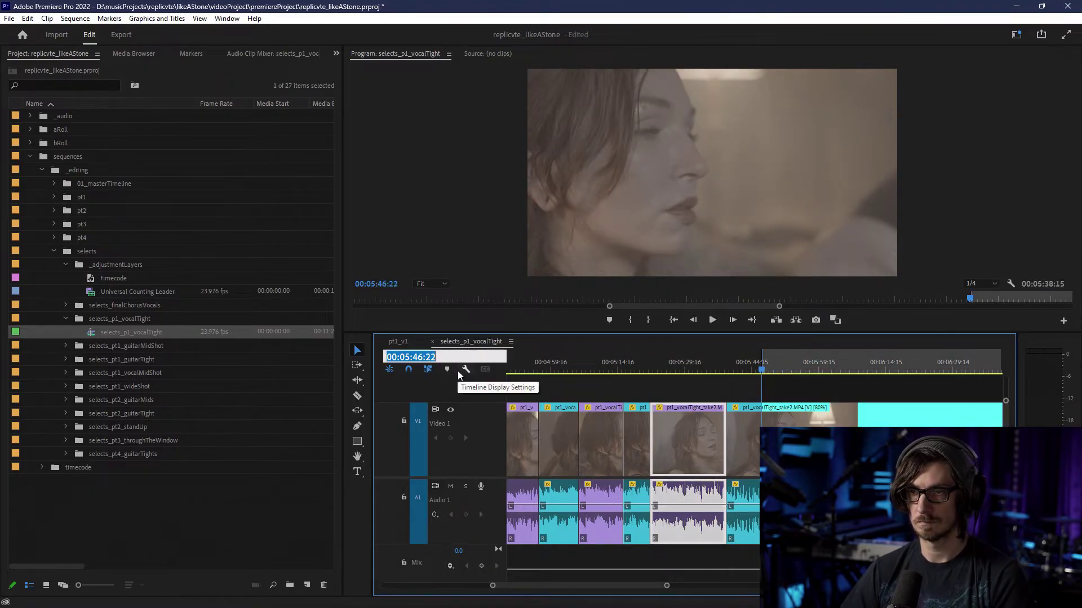
pyautogui.click(422, 356)
pyautogui.press('BackSpace')
pyautogui.press('BackSpace')
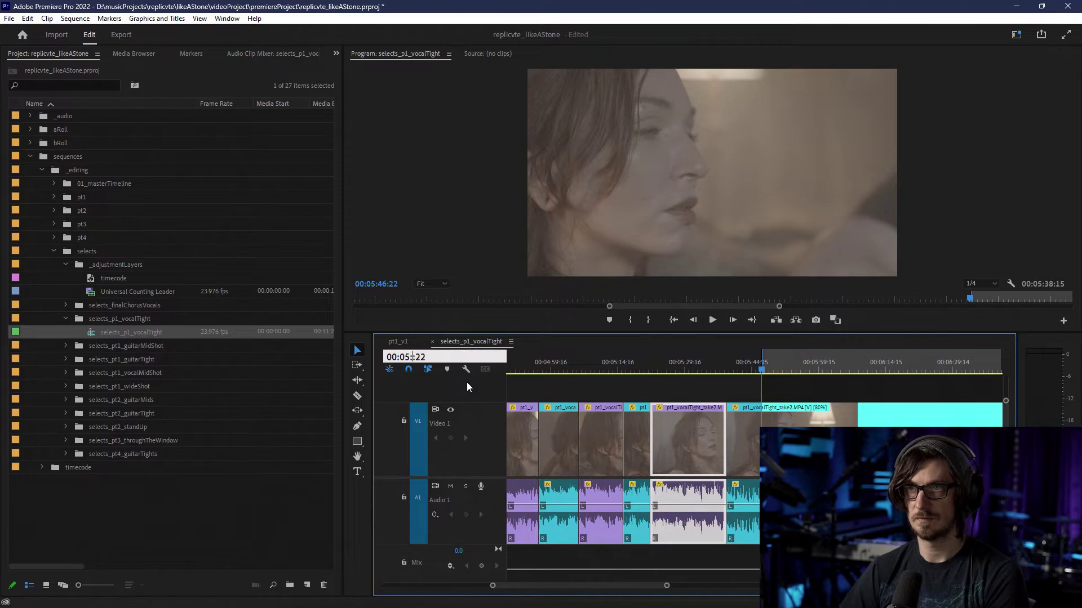
pyautogui.write('58:0')
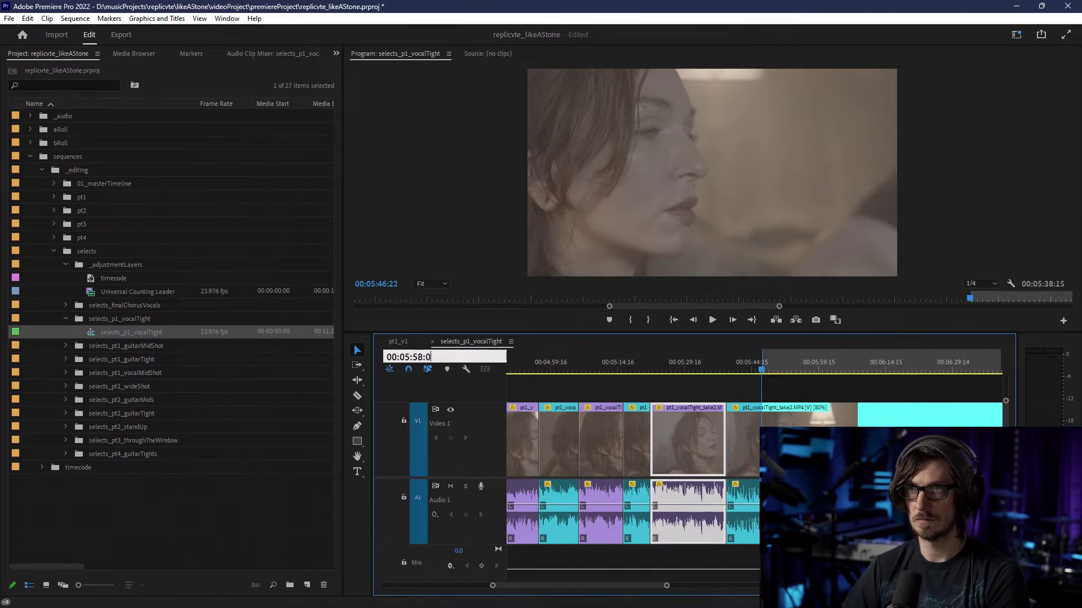
pyautogui.write('0')
pyautogui.press('Return')
# - Cut out the 00:05:47:00 to 00:05:58:00 piece of pt1_vocalTight_take2 with a Violet label, and save the project
pyautogui.press('c')
pyautogui.click(812, 423)
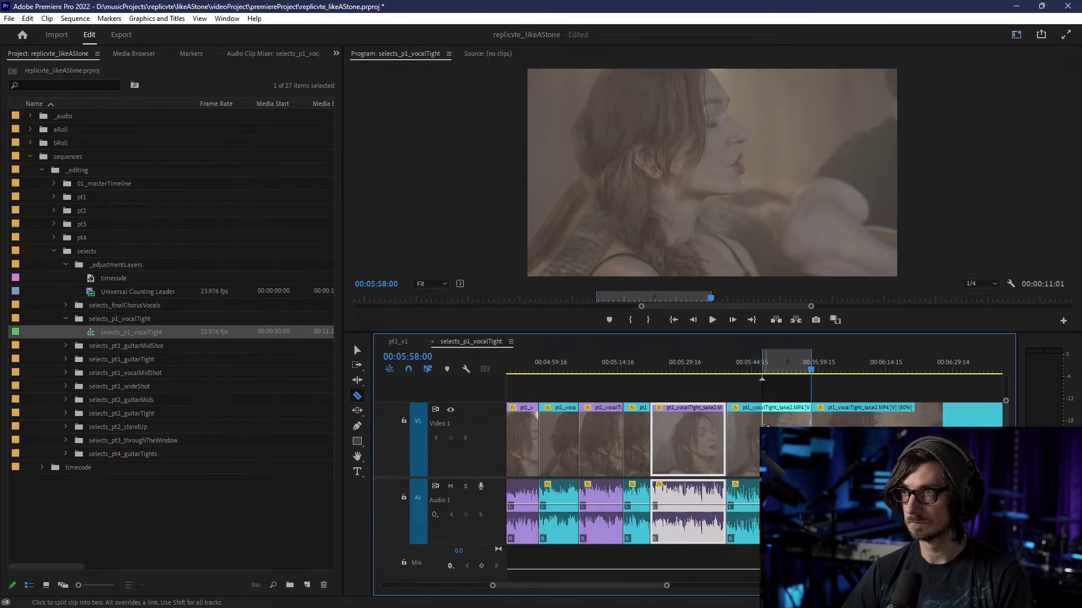
pyautogui.click(766, 422)
pyautogui.press('v')
pyautogui.click(798, 420)
pyautogui.rightClick(796, 419)
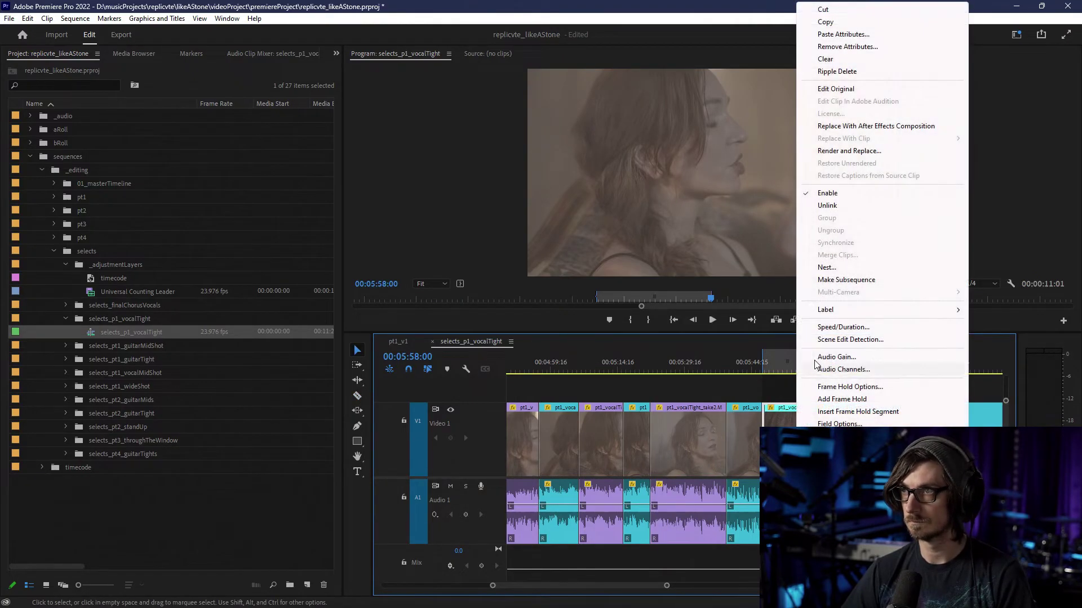
pyautogui.moveTo(835, 310)
pyautogui.click(986, 331)
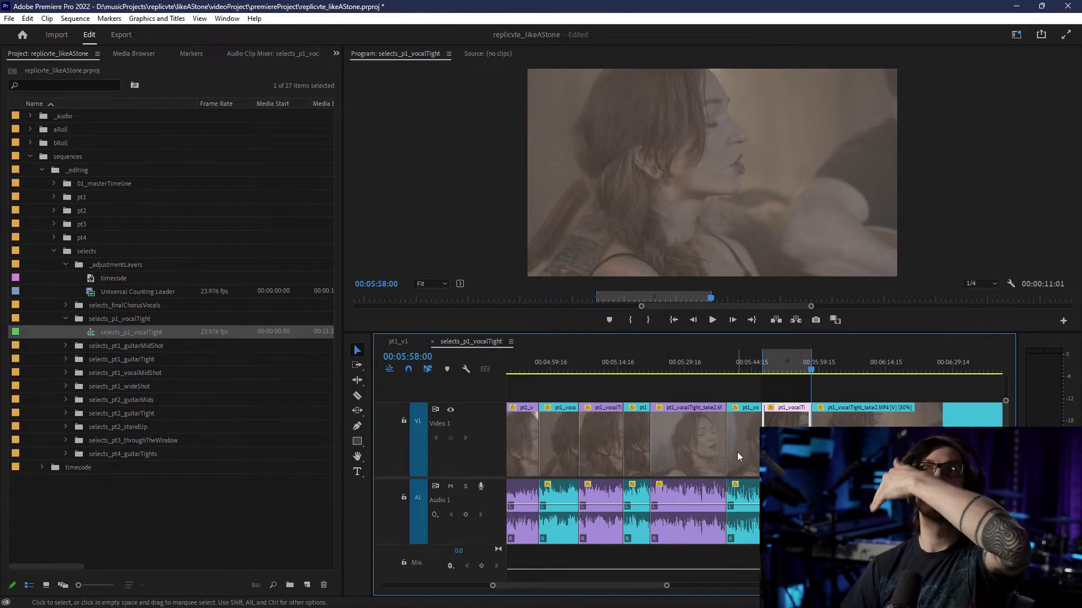
pyautogui.hotkey('ctrl', 's')
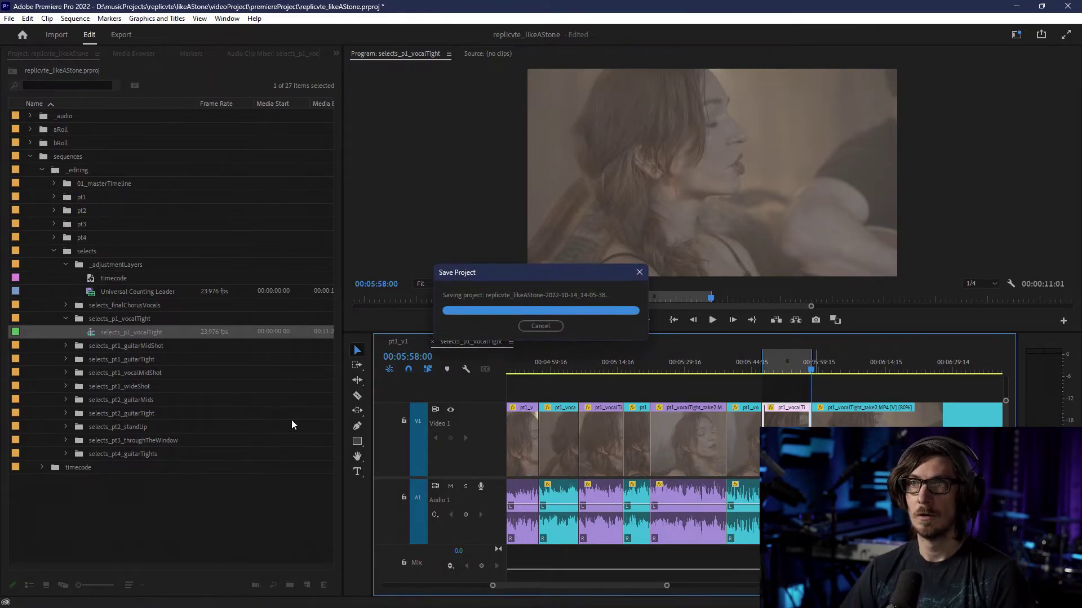
# - Move the playhead to 00:06:02:00 in selects_p1_vocalTight and mark an In point there
pyautogui.click(404, 356)
pyautogui.click(407, 357)
pyautogui.press('BackSpace')
pyautogui.write('6')
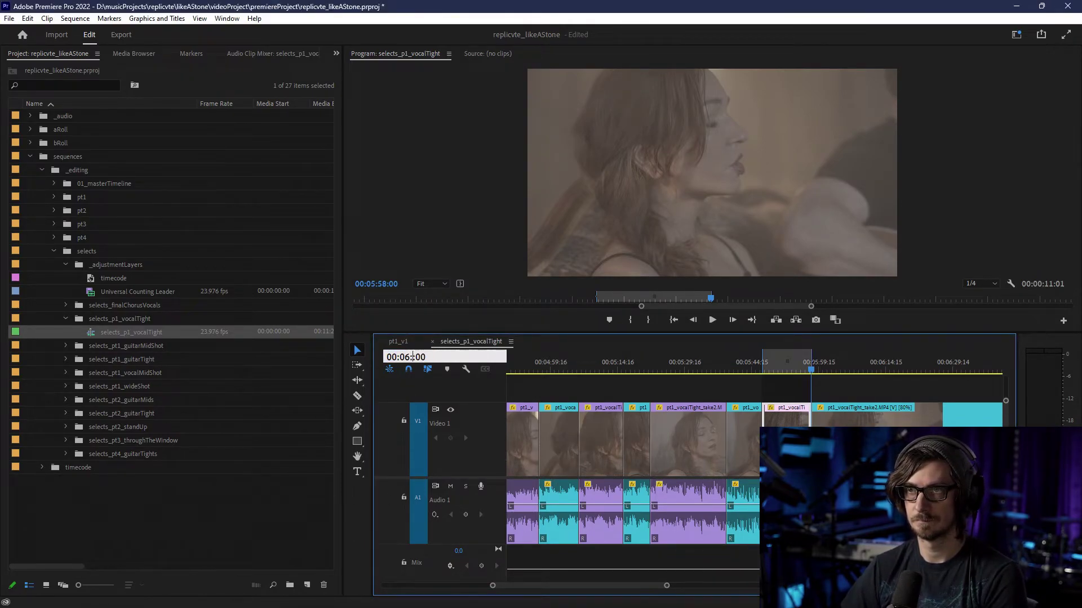
pyautogui.press('Return')
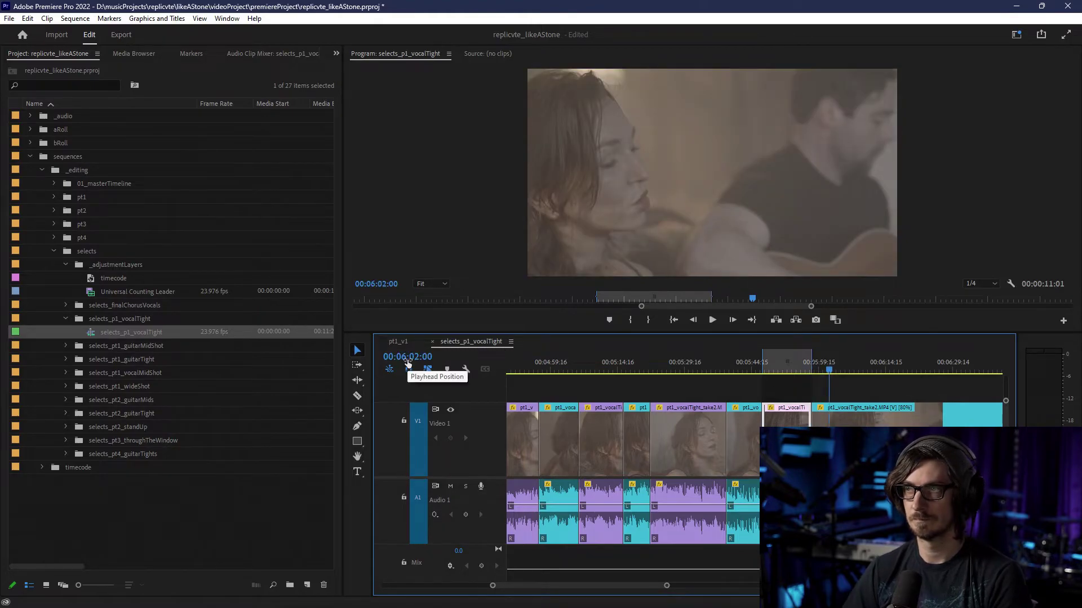
pyautogui.click(400, 342)
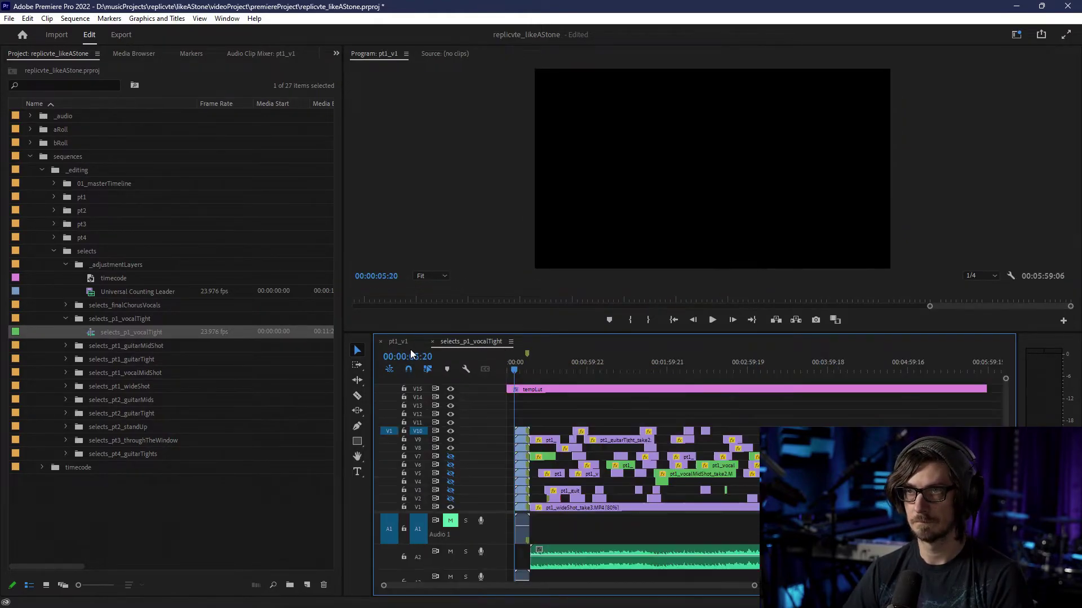
pyautogui.click(454, 341)
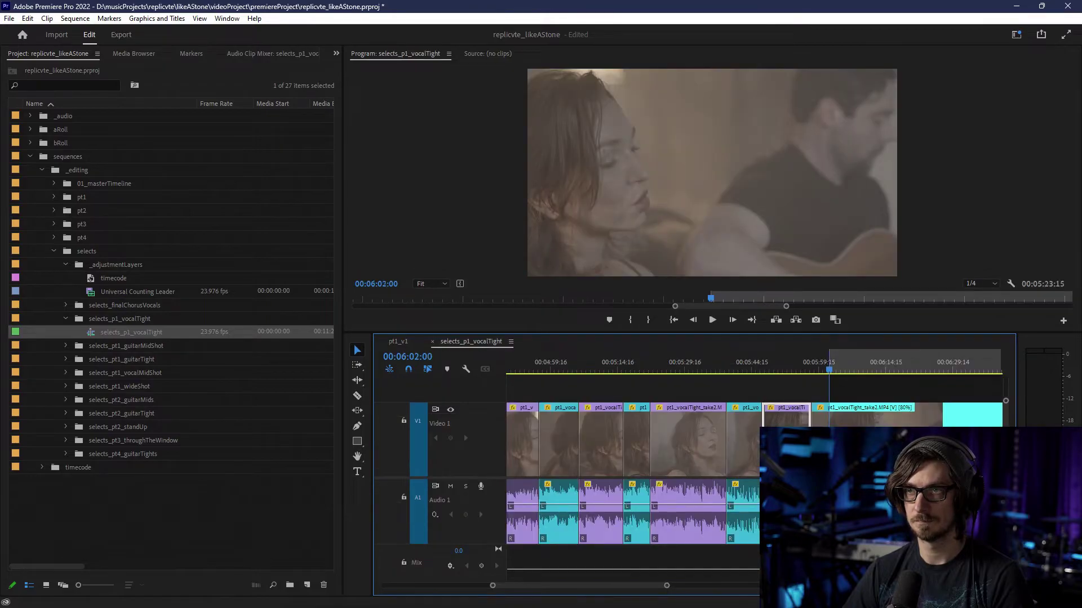
# - Move the playhead to 00:06:13:00 in selects_p1_vocalTight and mark an Out point there
pyautogui.click(425, 356)
pyautogui.press('BackSpace')
pyautogui.press('BackSpace')
pyautogui.write('13')
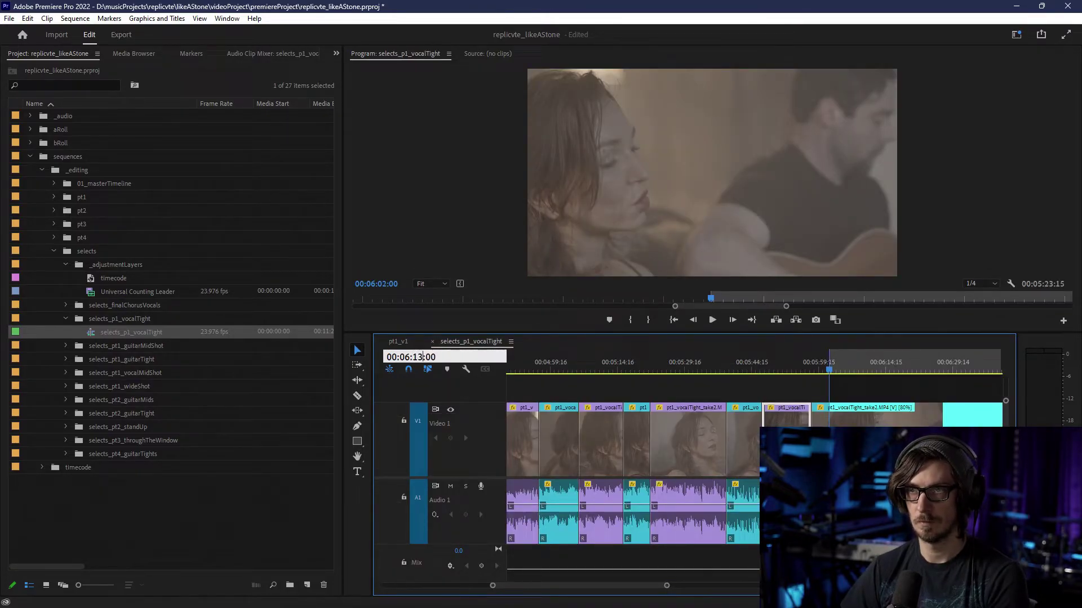
pyautogui.press('Return')
# - Cut pt1_vocalTight_take2 at 00:06:13:00 and 00:06:02:00 and give the piece between the cuts the Violet label
pyautogui.press('c')
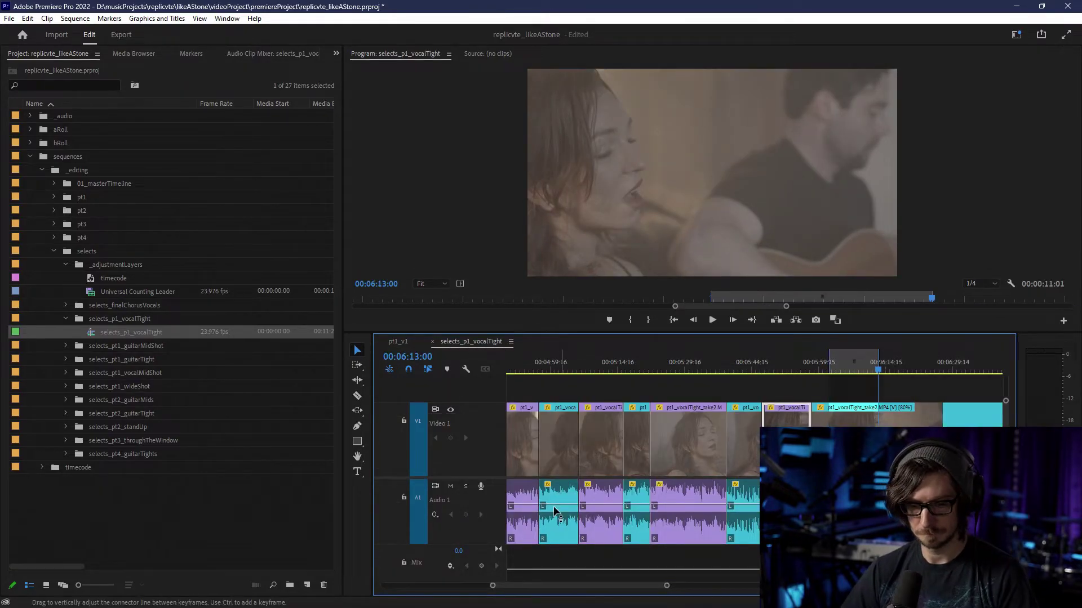
pyautogui.click(878, 417)
pyautogui.click(829, 417)
pyautogui.press('v')
pyautogui.rightClick(858, 417)
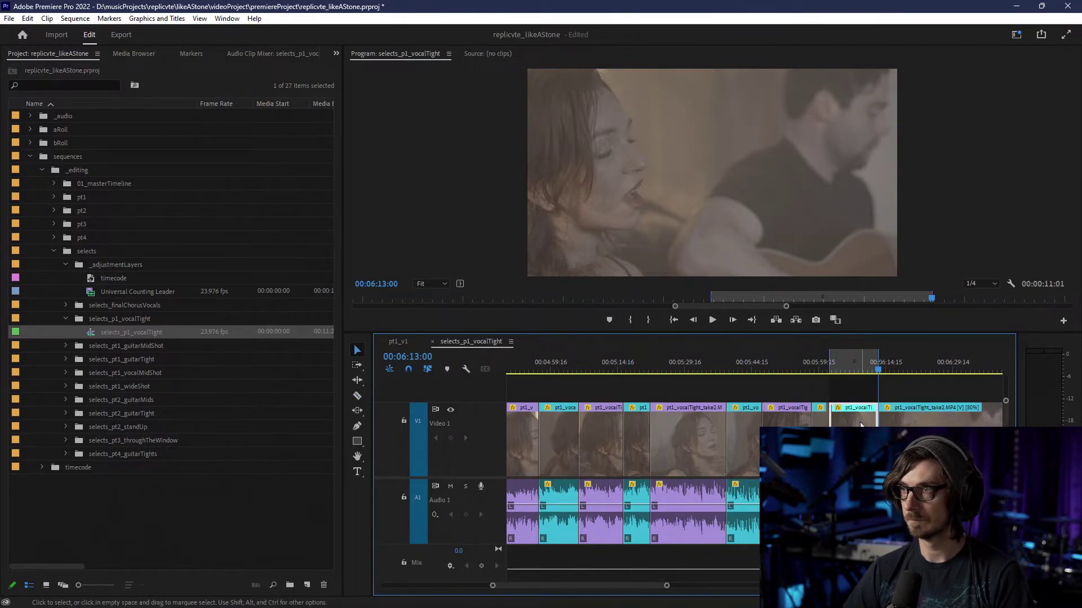
pyautogui.moveTo(897, 312)
pyautogui.click(833, 328)
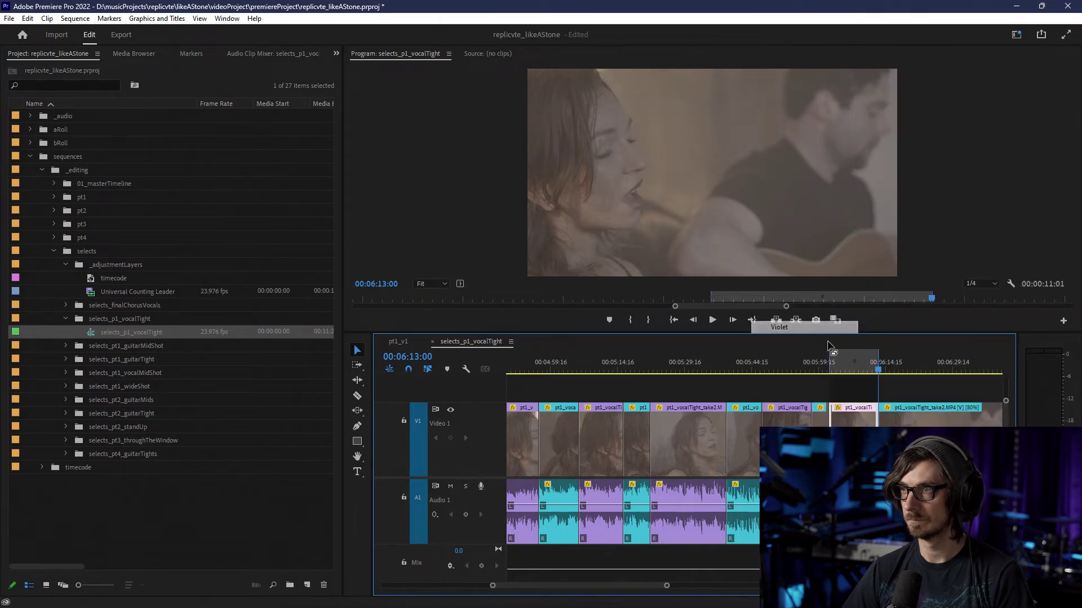
# - Move the playhead to 00:06:18:00 in selects_p1_vocalTight and mark an In point there
pyautogui.scroll(-2, 801, 404)
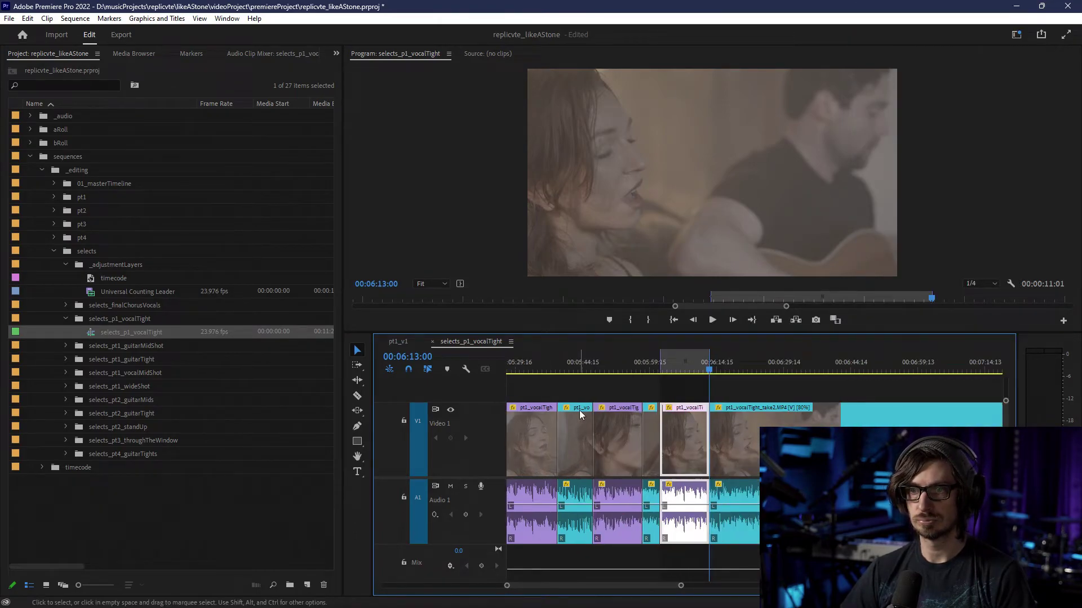
pyautogui.press('Right')
pyautogui.click(419, 356)
pyautogui.click(419, 357)
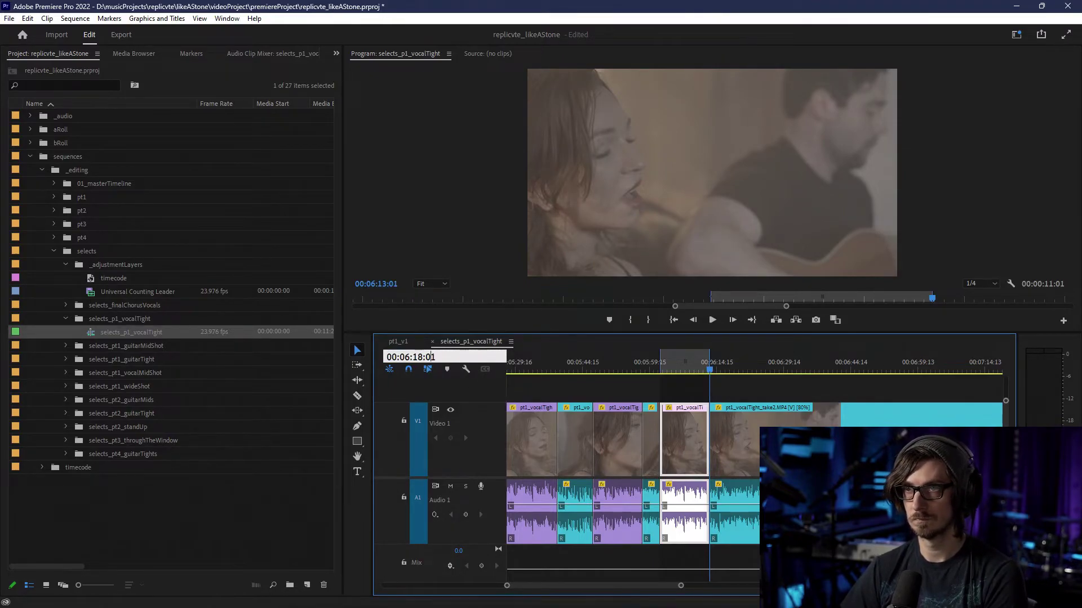
pyautogui.write('8:')
pyautogui.press('Return')
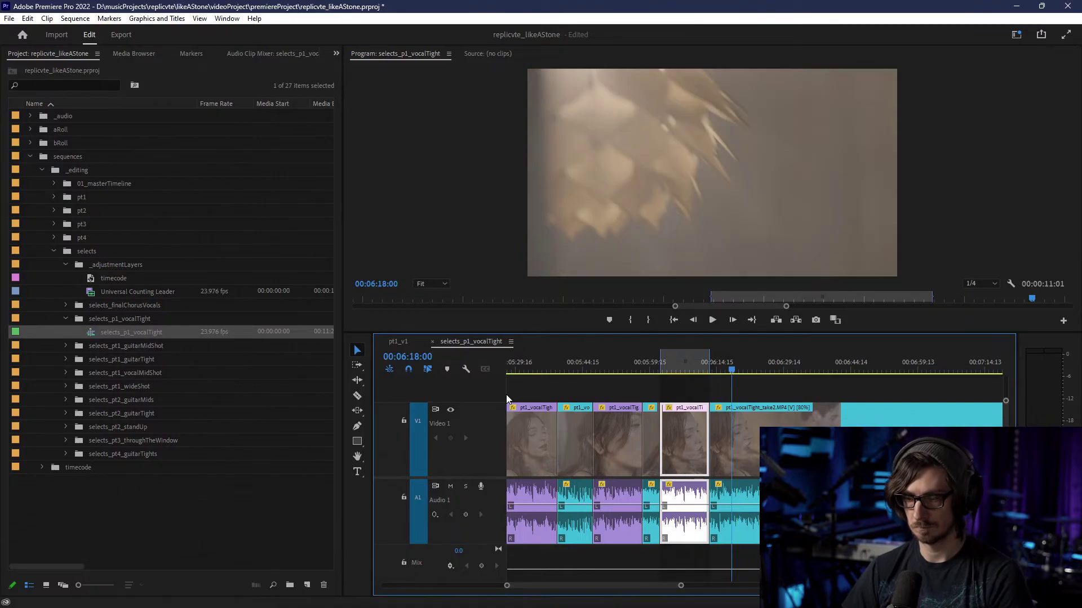
pyautogui.press('Right')
pyautogui.press('Right')
# - Move the playhead to 00:06:27:00 in selects_p1_vocalTight and mark an Out point there
pyautogui.click(419, 357)
pyautogui.click(423, 357)
pyautogui.press('BackSpace')
pyautogui.press('BackSpace')
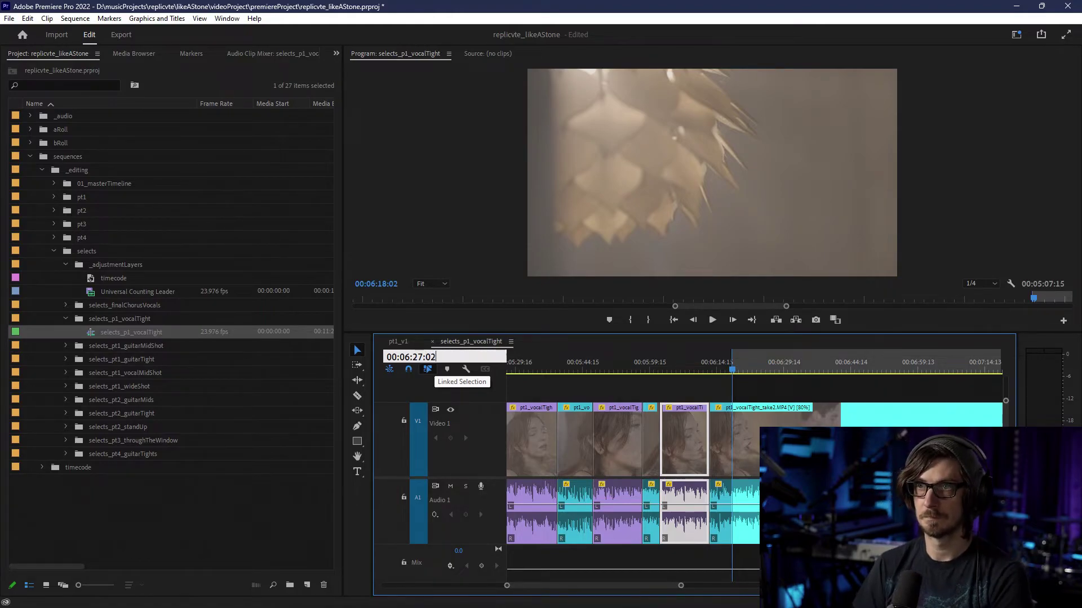
pyautogui.press('Return')
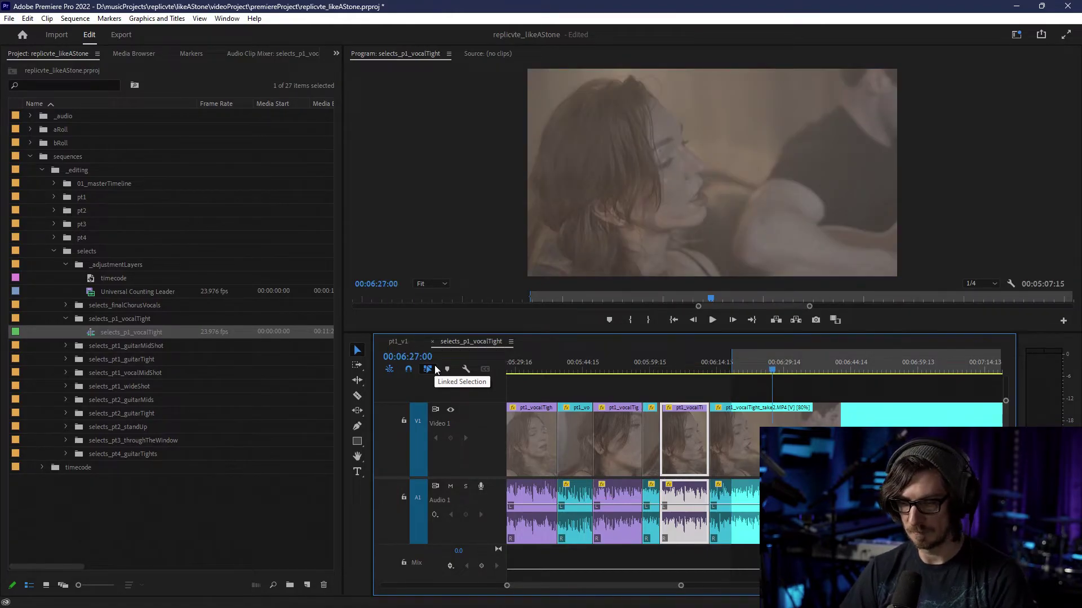
# - Cut pt1_vocalTight_take2 at the marked In and Out points, 00:06:18:00 and 00:06:27:00, using the Razor tool
pyautogui.press('c')
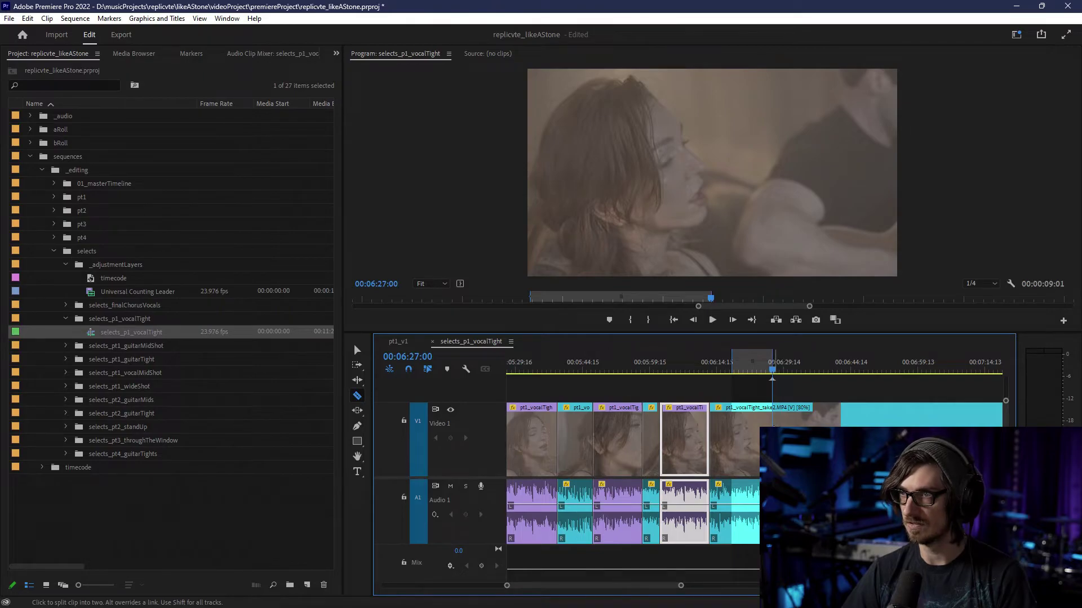
# - Split the take 2 clip at both ends of the marked range that ends at 00:06:27:00
pyautogui.click(773, 427)
pyautogui.click(732, 434)
pyautogui.press('v')
# - Move the playhead in the selects_p1_vocalTight sequence to 00:06:31:00
pyautogui.moveTo(410, 358); pyautogui.dragTo(406, 359)
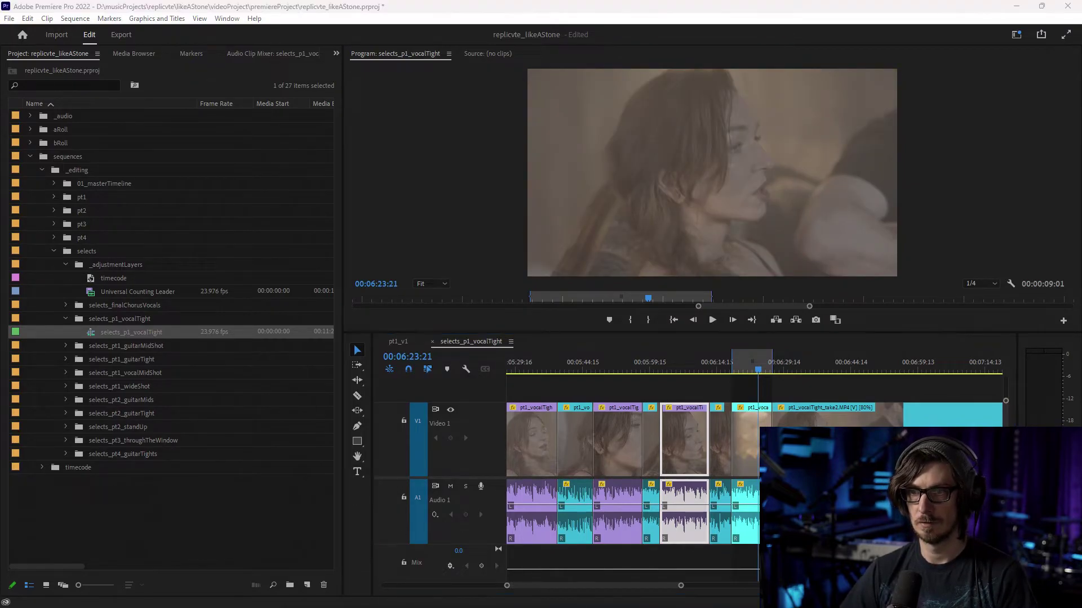
pyautogui.click(428, 358)
pyautogui.click(428, 358)
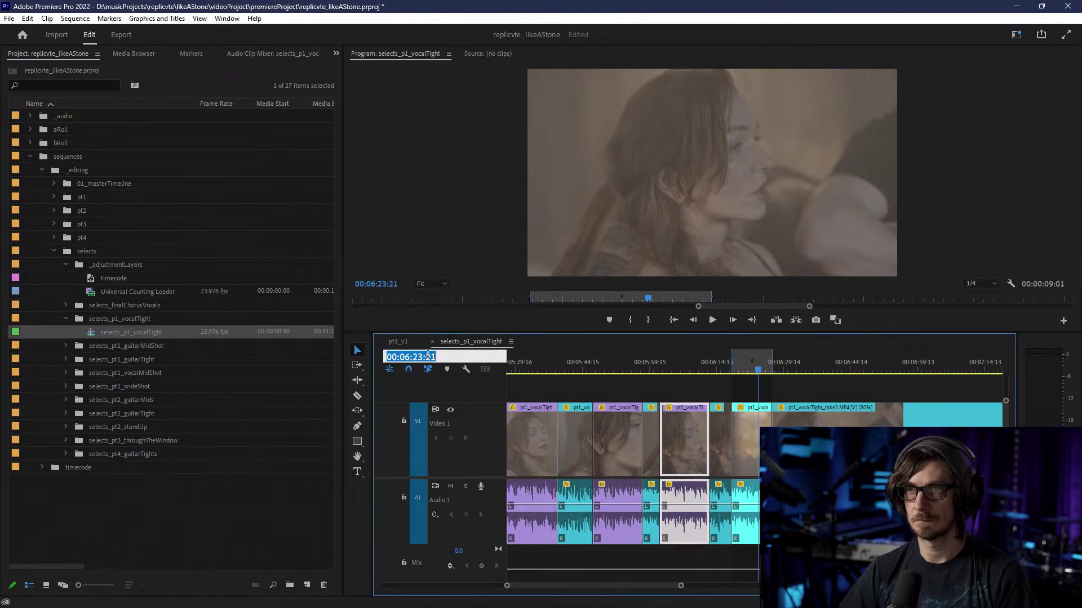
pyautogui.press('Right')
pyautogui.press('BackSpace')
pyautogui.press('BackSpace')
pyautogui.write('00')
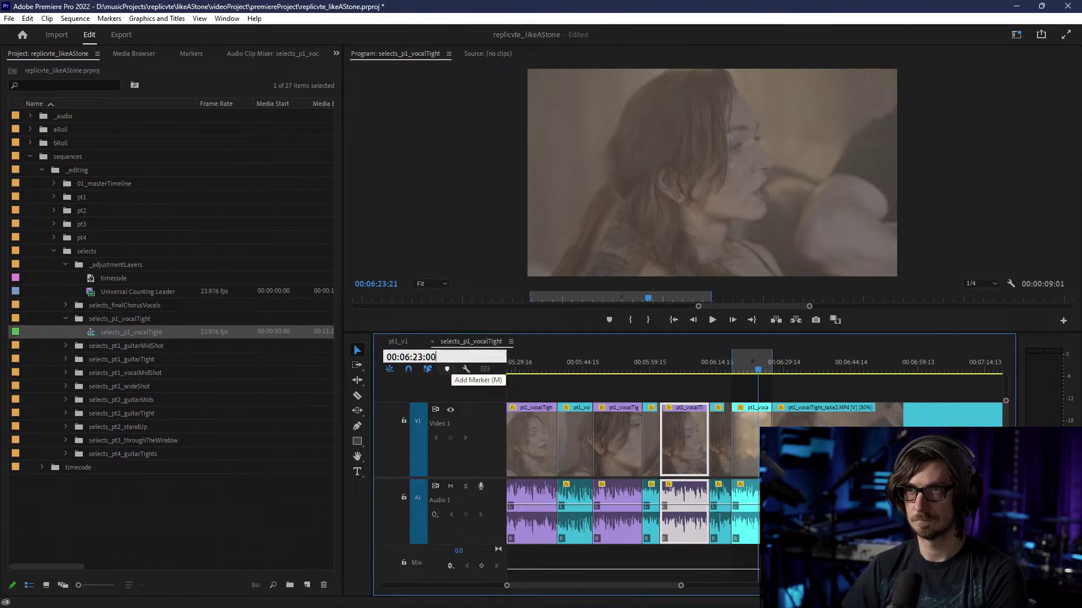
pyautogui.press('BackSpace')
pyautogui.press('BackSpace')
pyautogui.write('31')
pyautogui.press('Return')
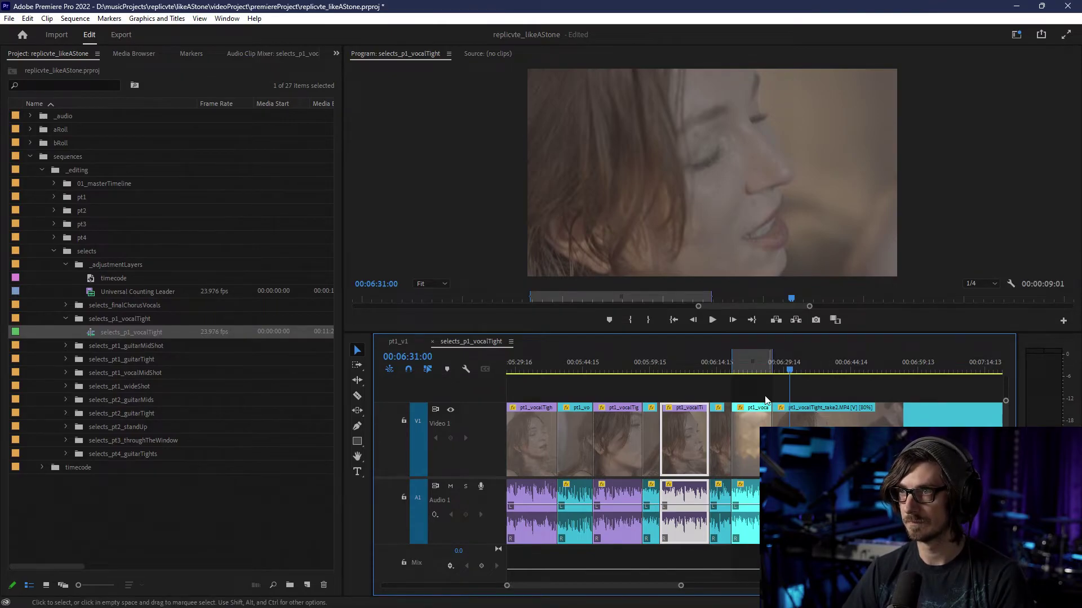
# - Give the newly cut take 2 segment ending at 00:06:27:00 the Violet label
pyautogui.rightClick(744, 432)
pyautogui.moveTo(789, 310)
pyautogui.click(975, 335)
pyautogui.rightClick(760, 439)
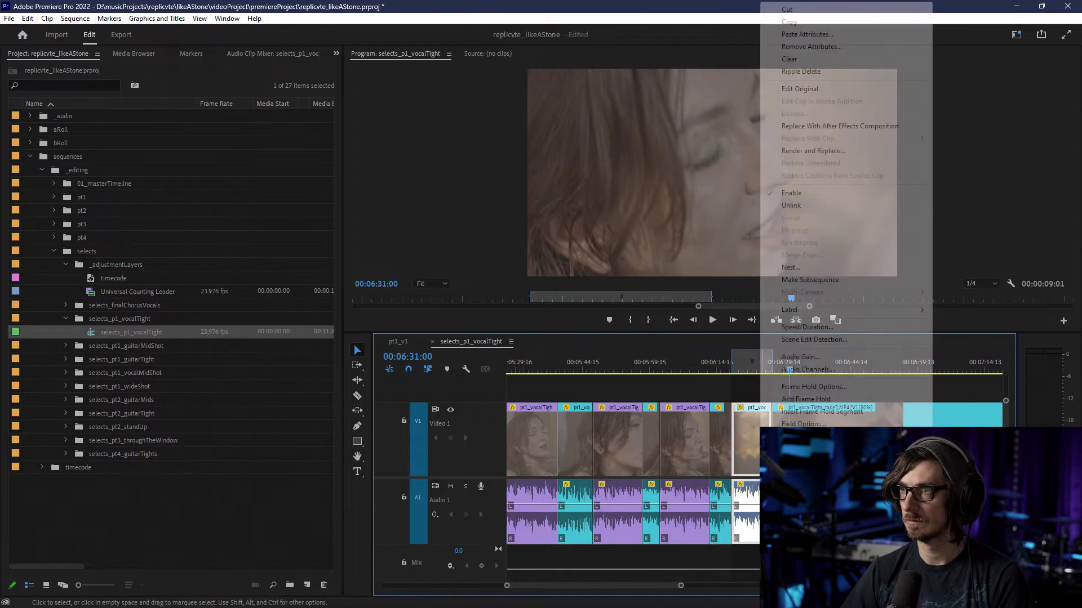
pyautogui.moveTo(809, 310)
pyautogui.click(955, 328)
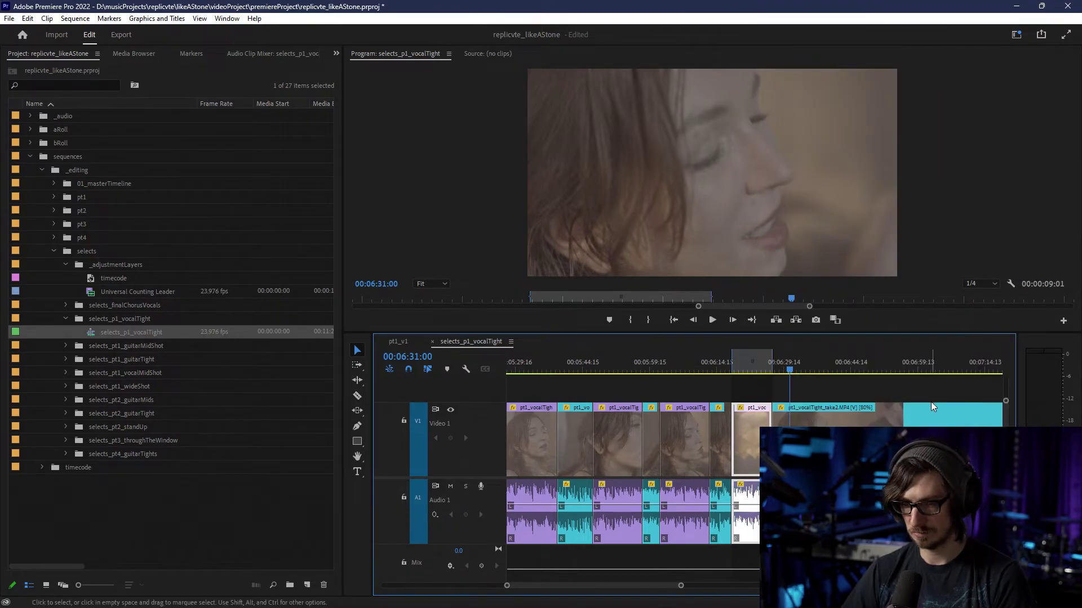
# - Mark the sequence range with an in point at 00:06:31:00 and an out point at 00:06:41:00
pyautogui.click(431, 357)
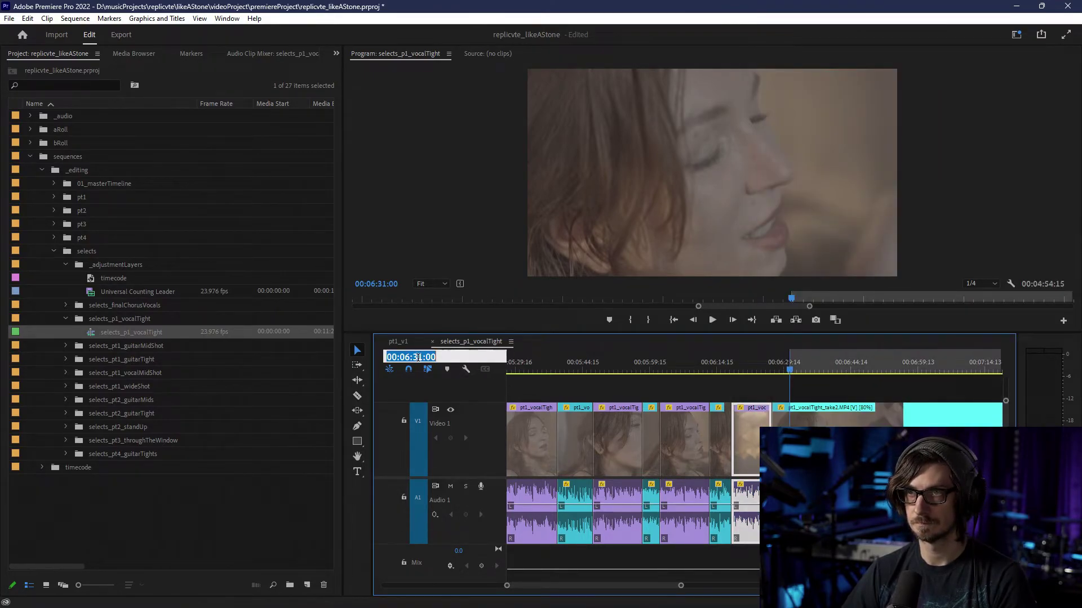
pyautogui.press('Left')
pyautogui.press('Left')
pyautogui.press('Left')
pyautogui.press('BackSpace')
pyautogui.press('BackSpace')
pyautogui.write('64')
pyautogui.press('BackSpace')
pyautogui.press('BackSpace')
pyautogui.write('41')
pyautogui.press('Return')
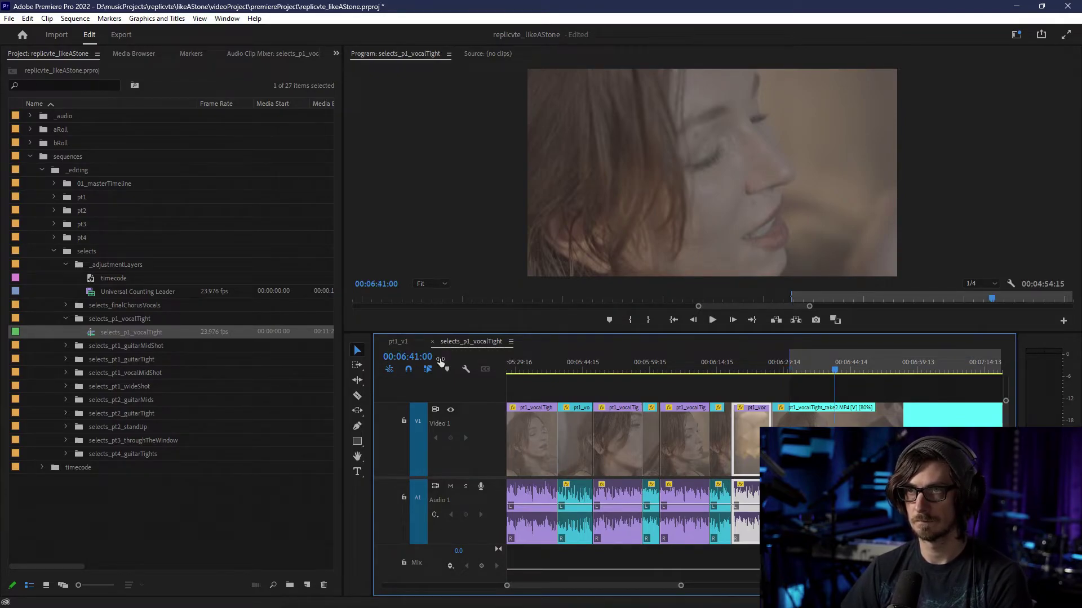
pyautogui.press('o')
# - Split the take 2 clip at 00:06:41:00 and 00:06:31:00, and label the isolated segment Violet
pyautogui.press('c')
pyautogui.click(835, 417)
pyautogui.click(790, 416)
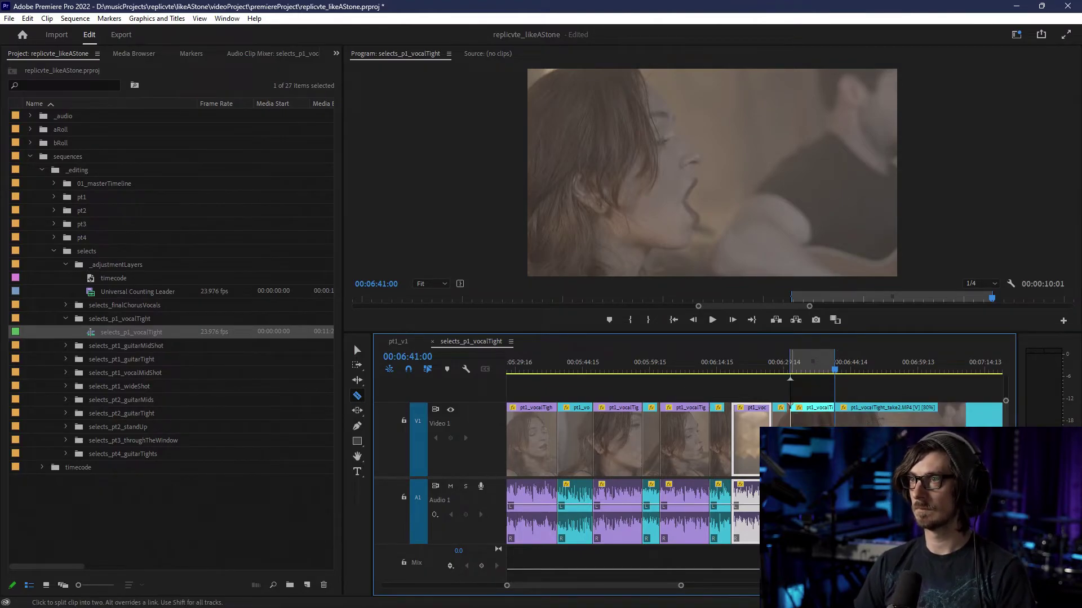
pyautogui.press('v')
pyautogui.rightClick(813, 417)
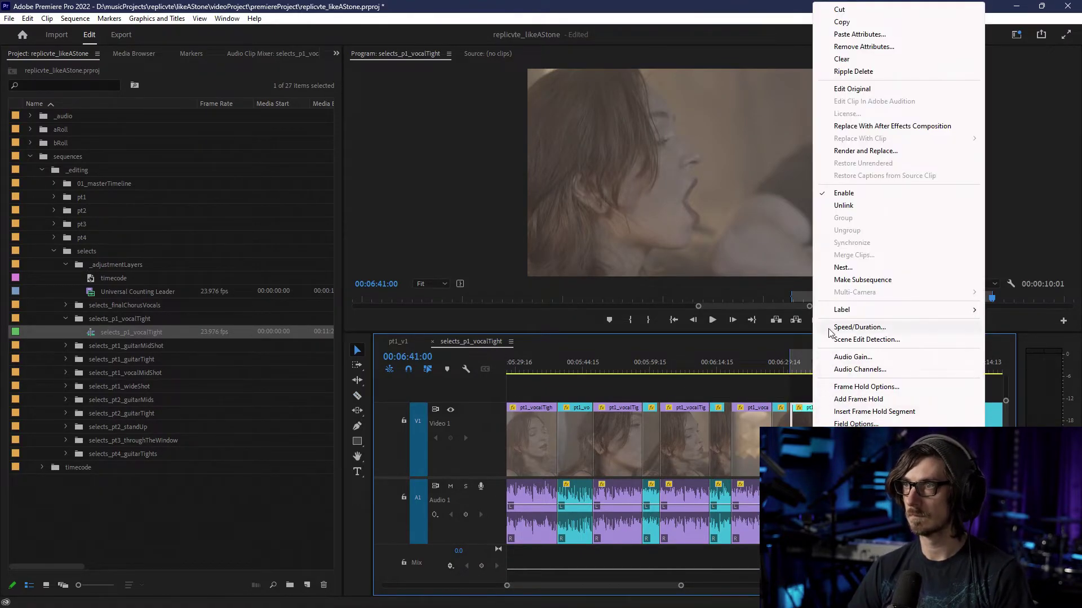
pyautogui.moveTo(828, 310)
pyautogui.click(794, 325)
# - Move the playhead to 00:06:52:00 and mark an in point there
pyautogui.scroll(-5, 755, 397)
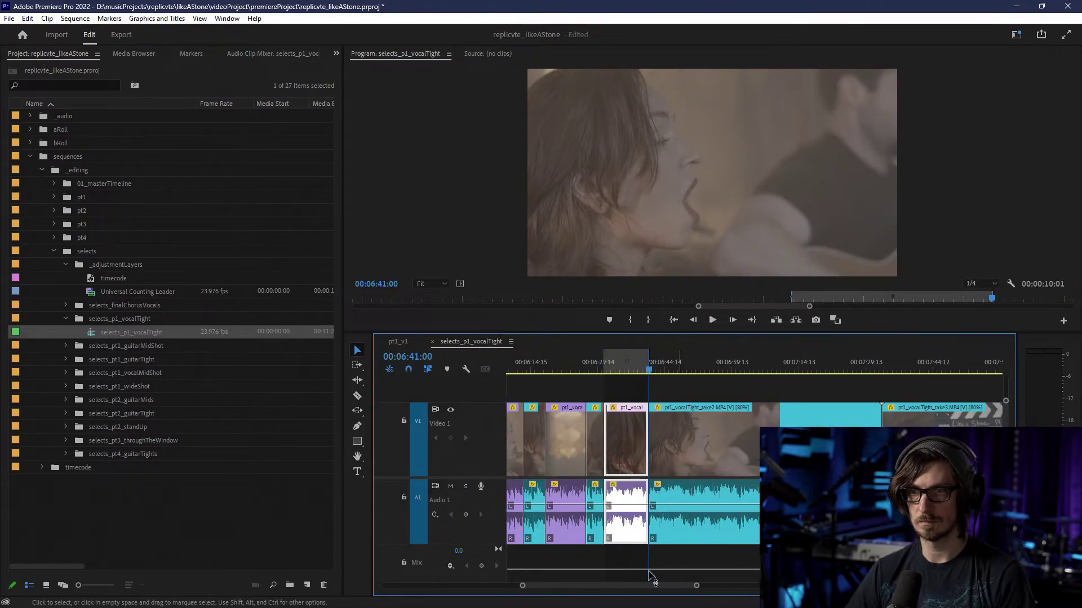
pyautogui.click(409, 360)
pyautogui.click(418, 357)
pyautogui.press('BackSpace')
pyautogui.press('BackSpace')
pyautogui.write('52')
pyautogui.press('Return')
pyautogui.press('i')
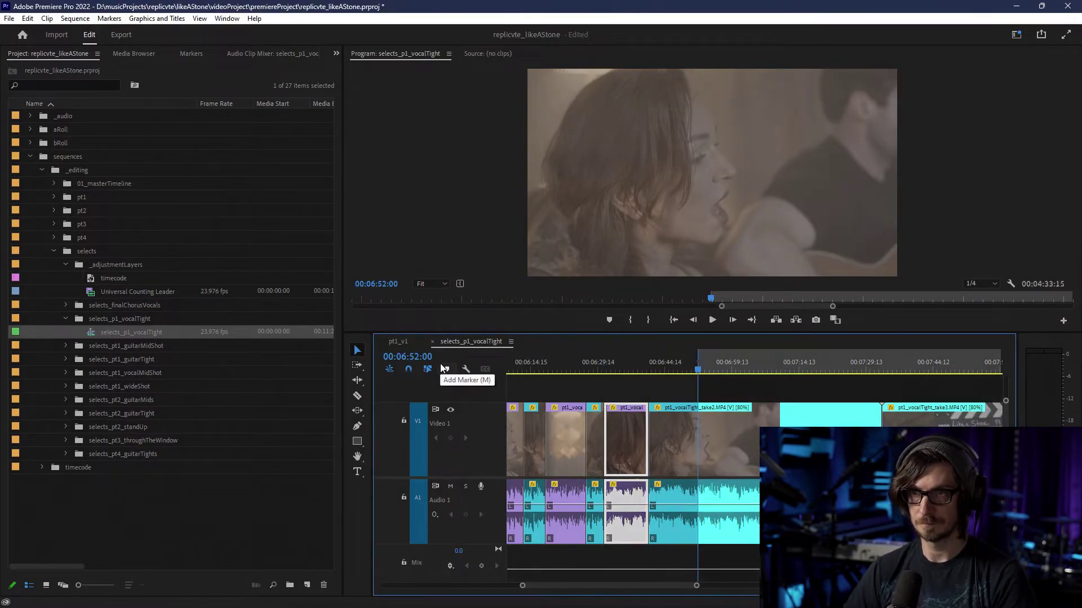
# - Move the playhead to 00:07:06:00 and mark an out point there
pyautogui.click(408, 357)
pyautogui.press('BackSpace')
pyautogui.write('7:06')
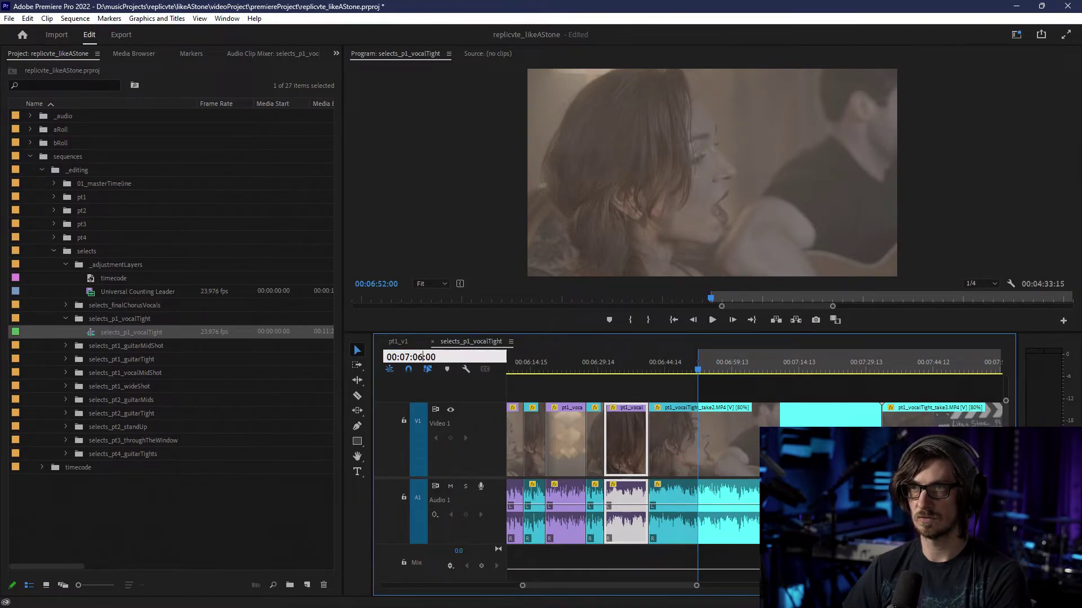
pyautogui.press('Return')
pyautogui.press('o')
# - Split the take 2 clip at 00:07:06:00 and 00:06:52:00, and label the isolated segment Violet
pyautogui.press('c')
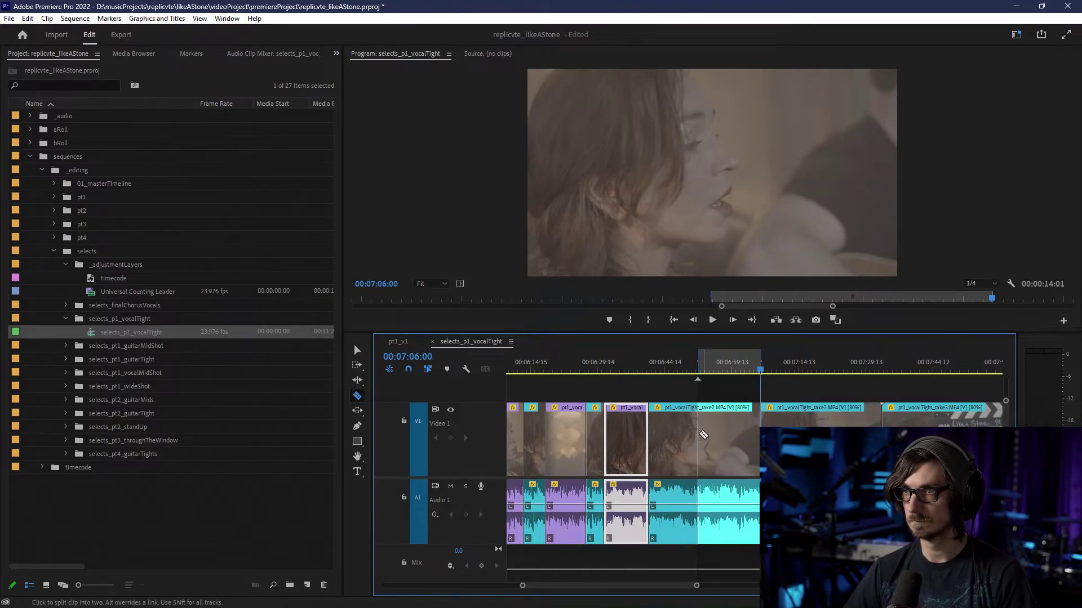
pyautogui.click(704, 438)
pyautogui.press('v')
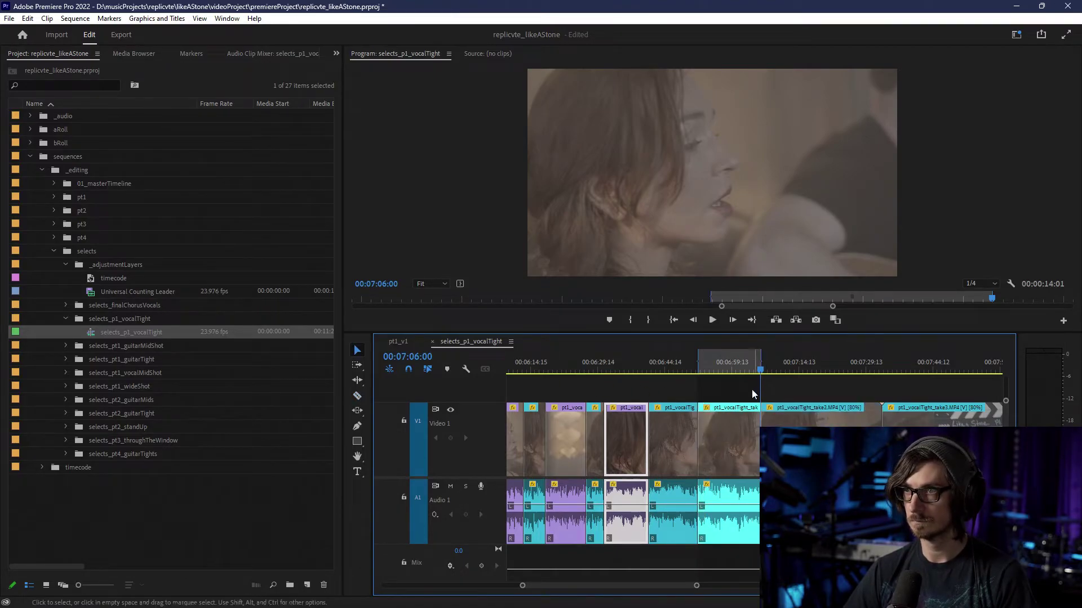
pyautogui.click(741, 421)
pyautogui.rightClick(741, 421)
pyautogui.moveTo(780, 314)
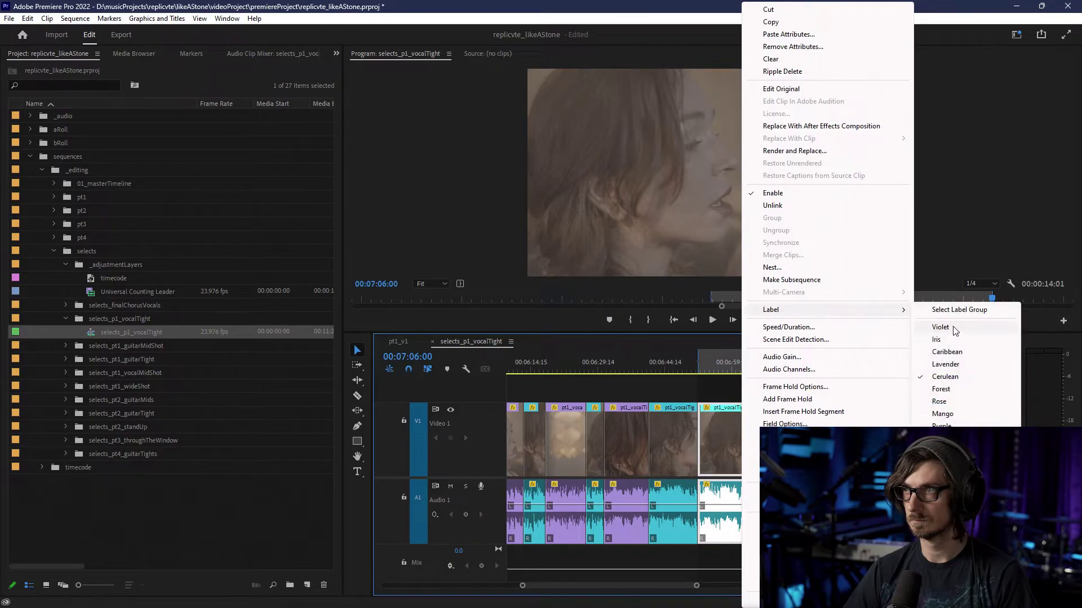
pyautogui.click(952, 327)
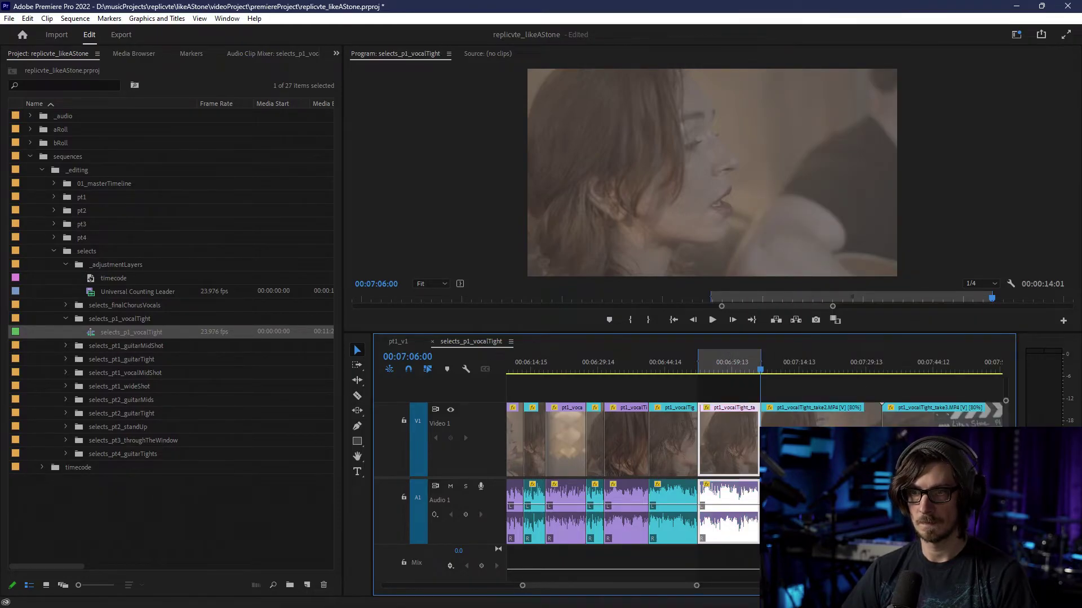
# - Mark a range in take 3 with an in point at 00:08:09:00 and an out point at 00:08:32:00
pyautogui.click(407, 357)
pyautogui.click(410, 357)
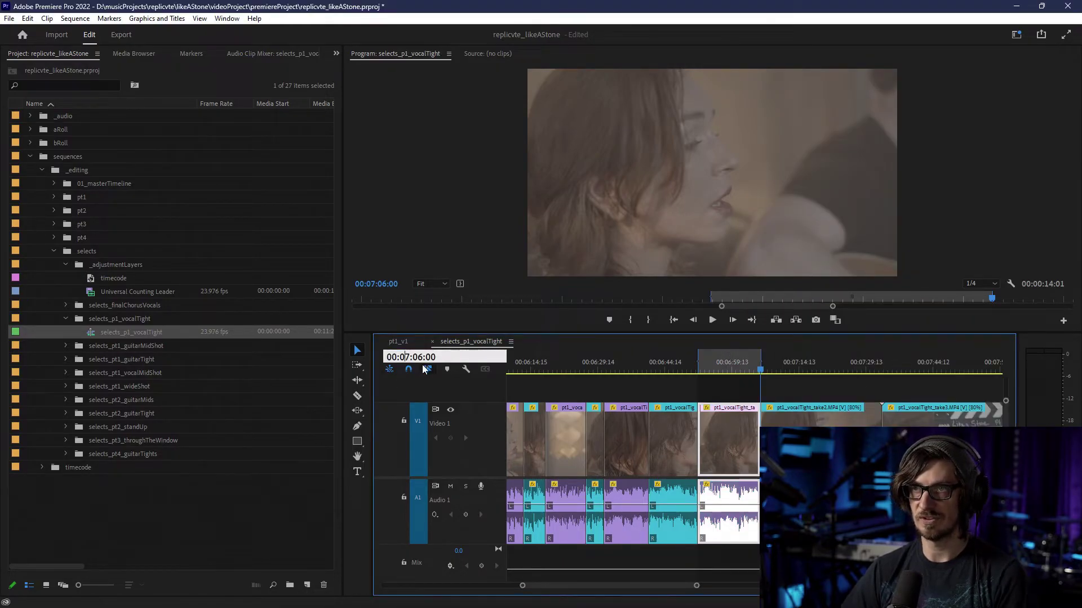
pyautogui.press('BackSpace')
pyautogui.write('8:0')
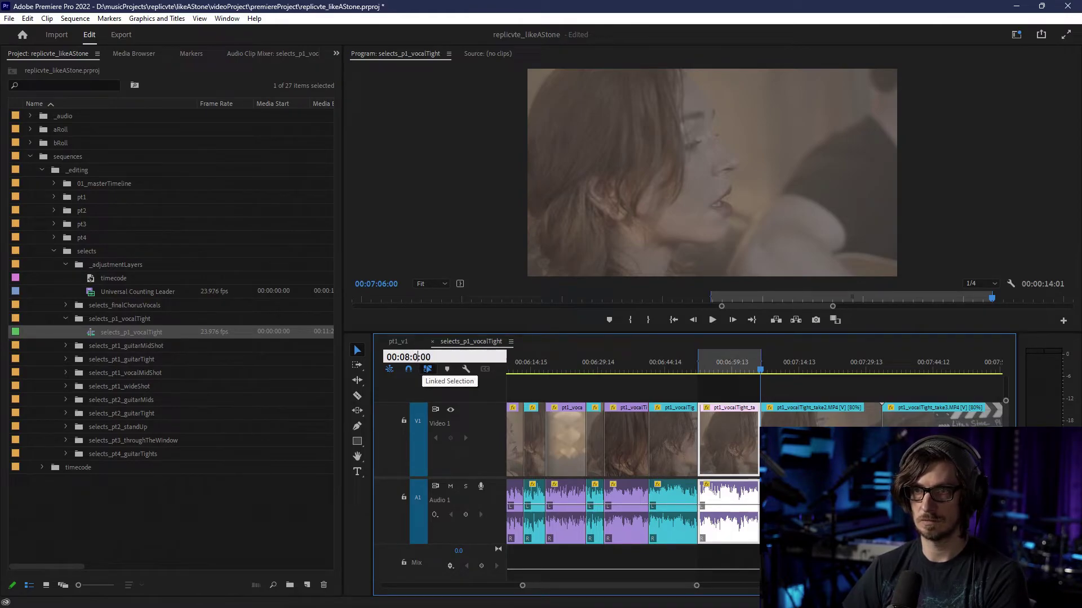
pyautogui.write('9')
pyautogui.press('Return')
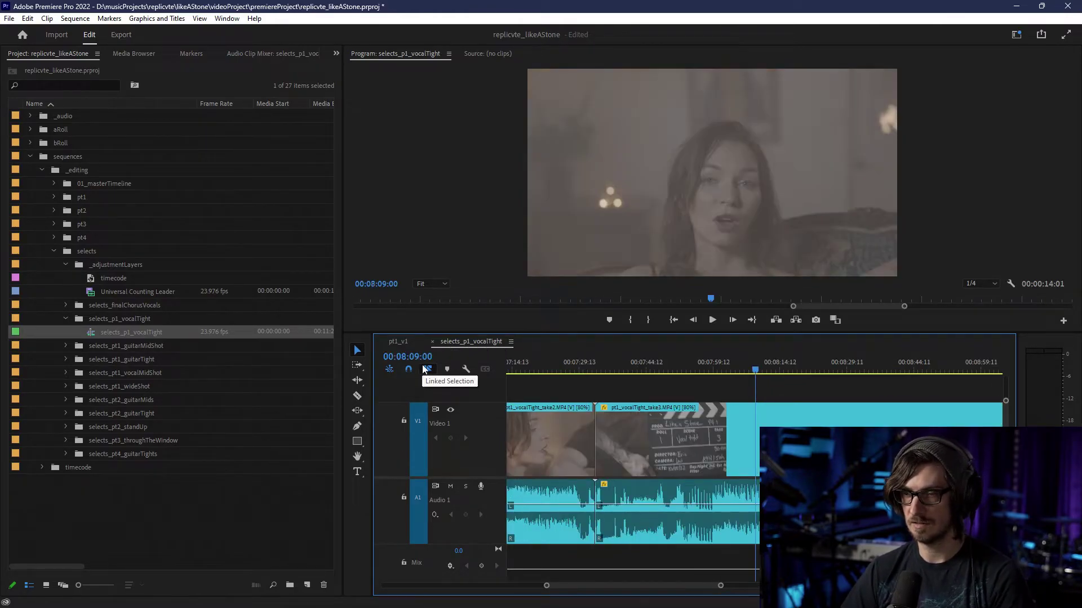
pyautogui.click(422, 357)
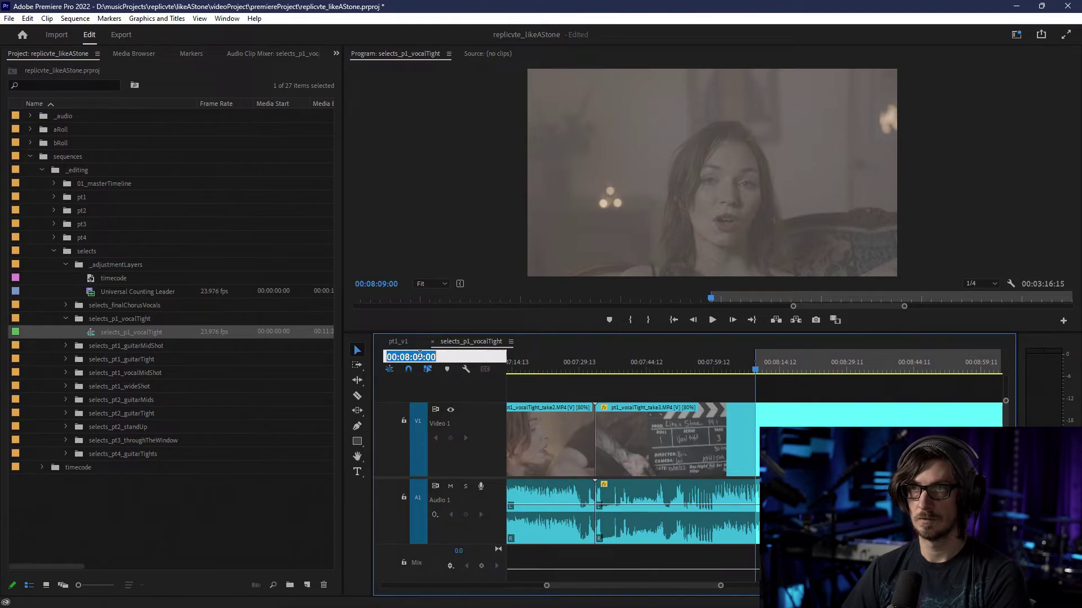
pyautogui.write('32')
pyautogui.press('Return')
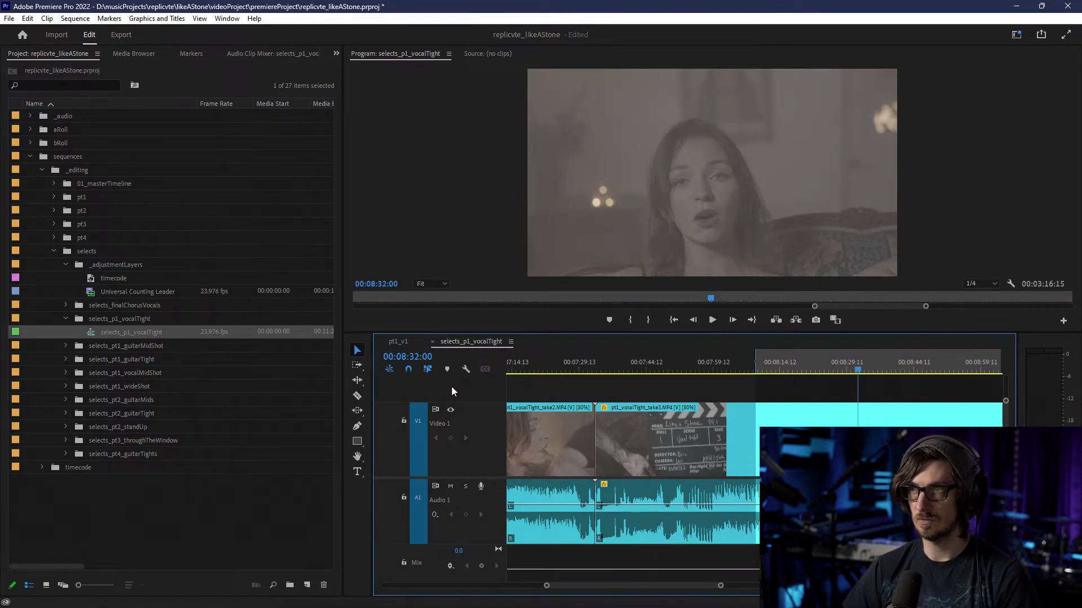
# - Split the take 3 clip at 00:08:32:00 and 00:08:09:00, and label the isolated segment Violet
pyautogui.press('c')
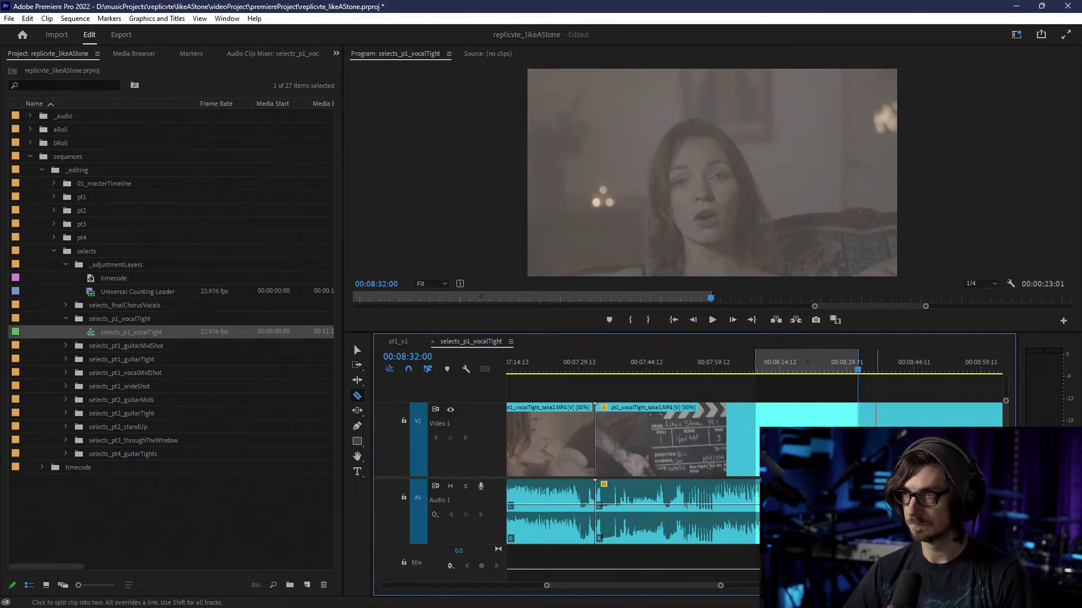
pyautogui.click(858, 442)
pyautogui.click(755, 442)
pyautogui.press('v')
pyautogui.rightClick(801, 407)
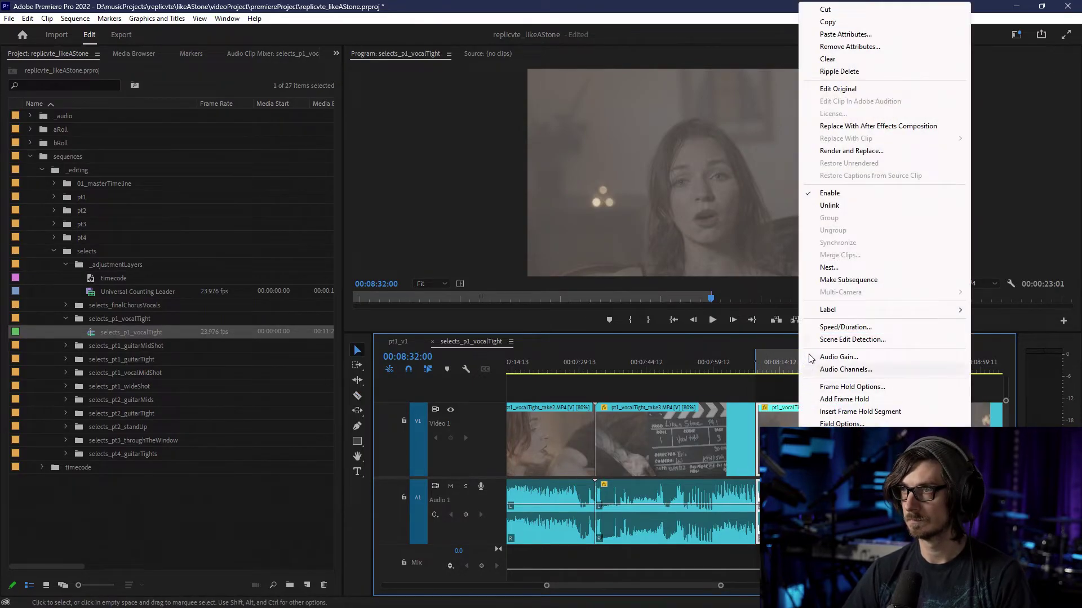
pyautogui.moveTo(845, 310)
pyautogui.click(1018, 328)
# - Move the playhead to 00:08:35:00 and mark an in point there
pyautogui.scroll(-2, 724, 485)
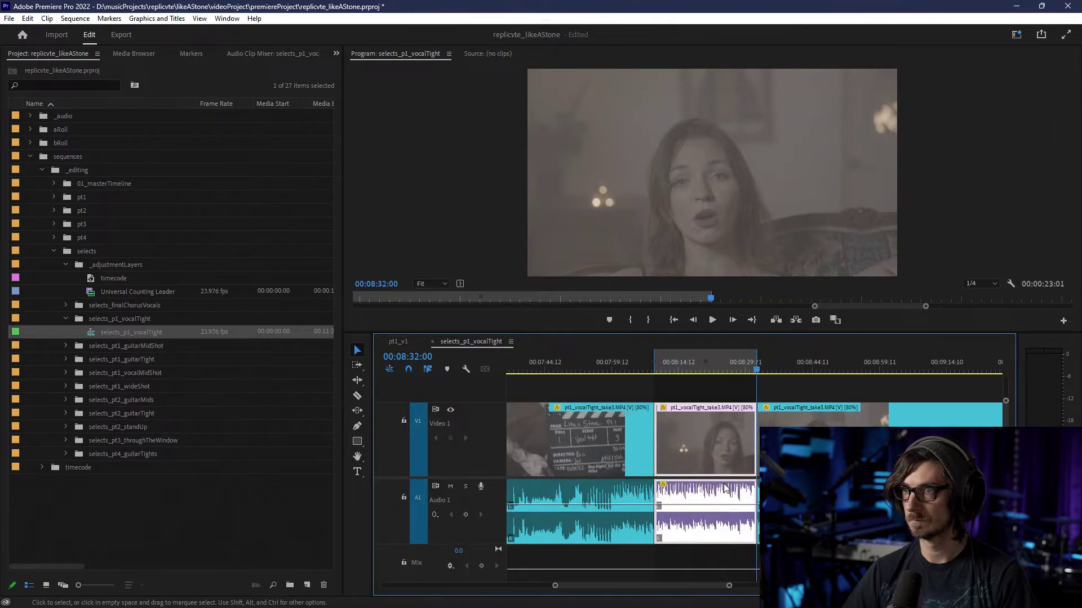
pyautogui.click(423, 357)
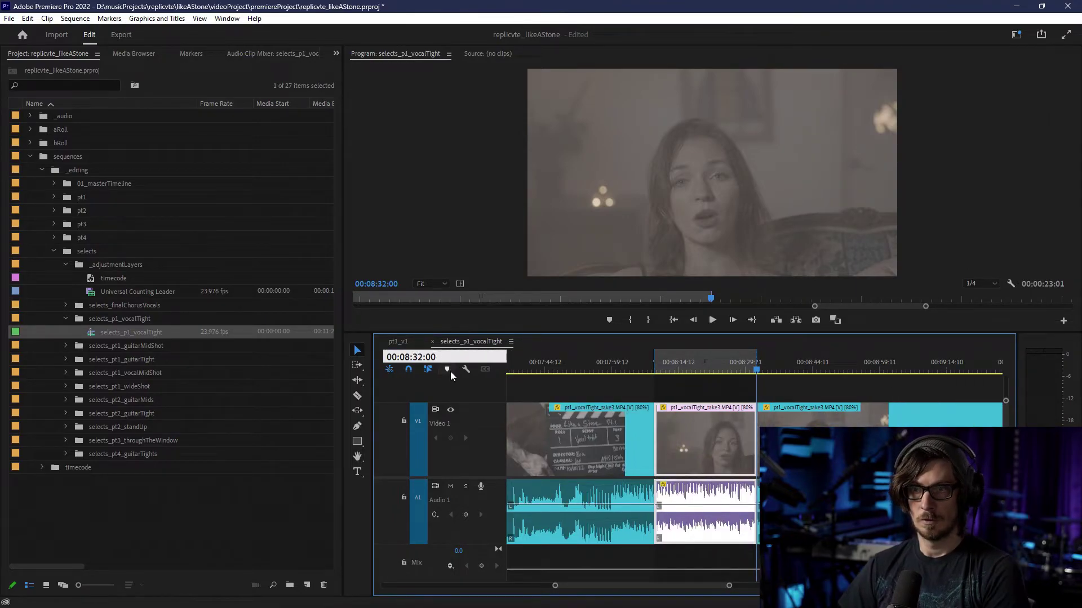
pyautogui.write('5')
pyautogui.press('Return')
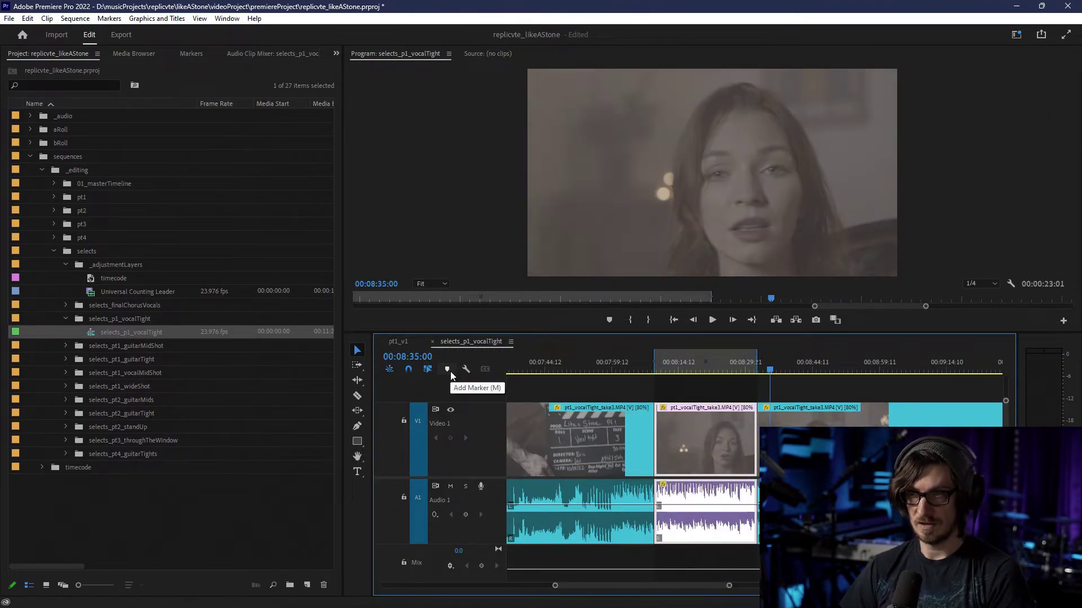
pyautogui.press('i')
# - Move the playhead to 00:09:01:00 and mark an out point there
pyautogui.click(415, 357)
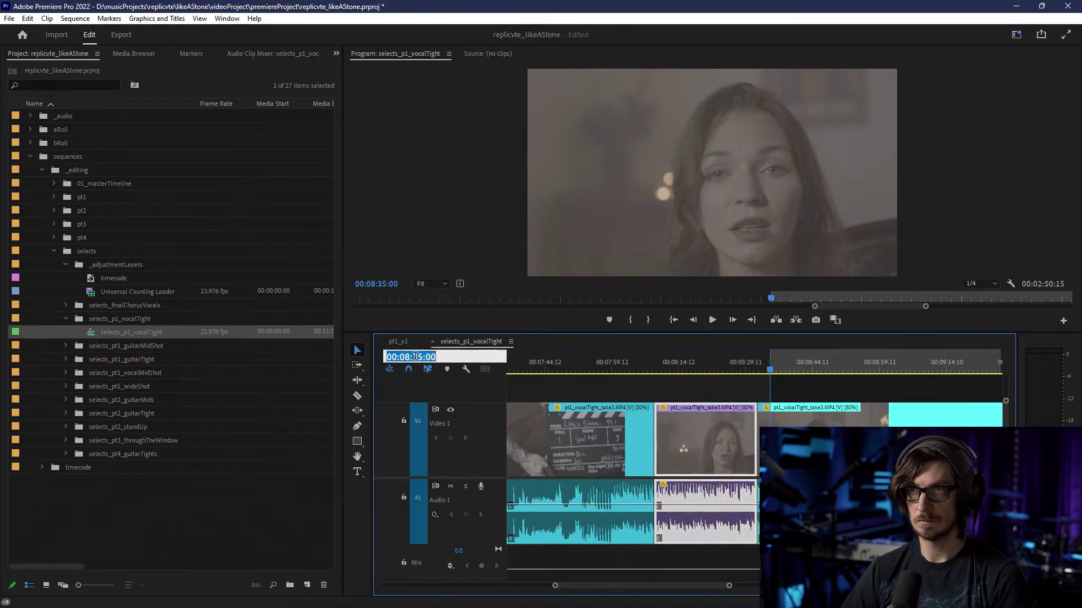
pyautogui.click(422, 358)
pyautogui.press('BackSpace')
pyautogui.press('BackSpace')
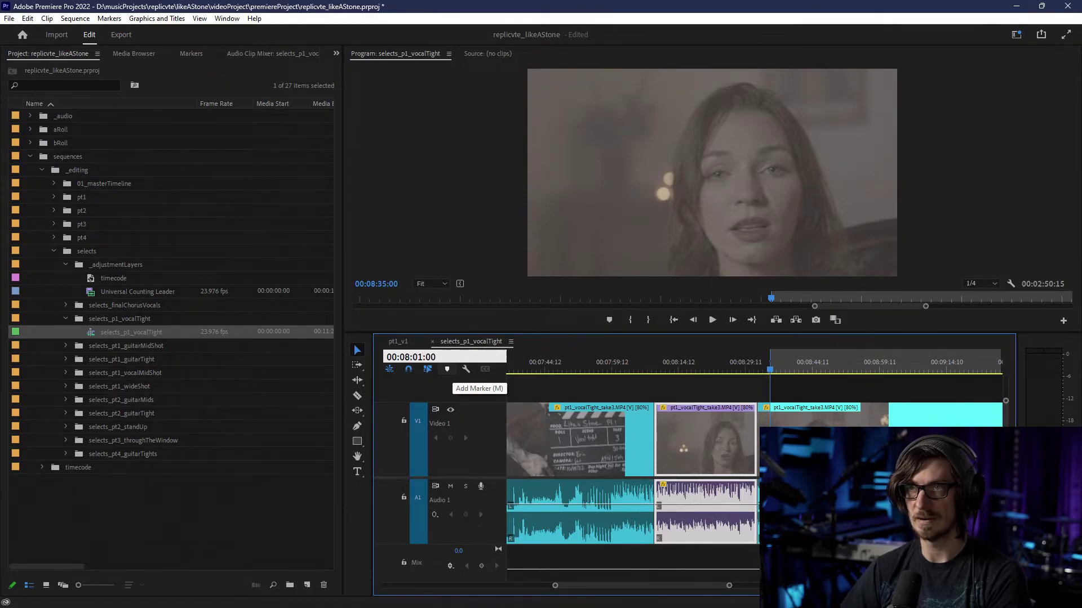
pyautogui.press('BackSpace')
pyautogui.write('9')
pyautogui.press('Return')
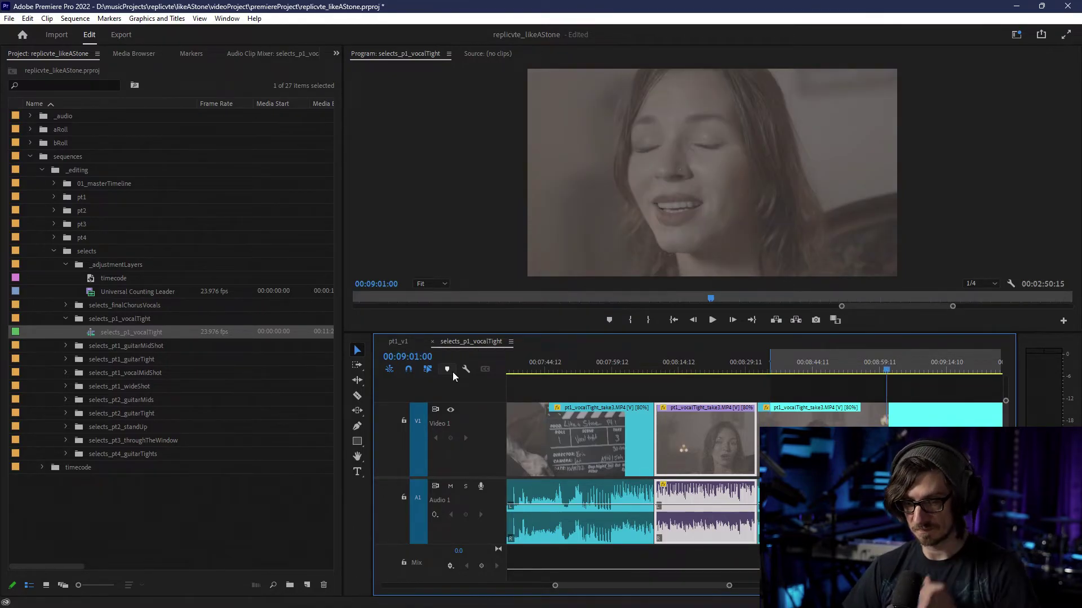
pyautogui.press('o')
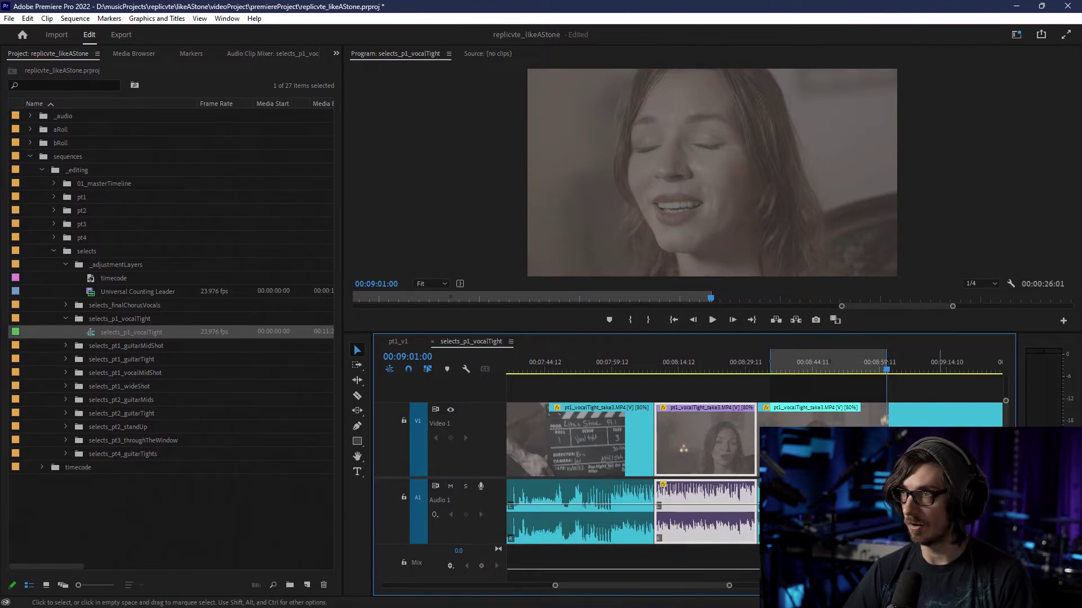
# - Split the take 3 clip at 00:09:01:00 and 00:08:35:00, and label the isolated segment Violet
pyautogui.press('c')
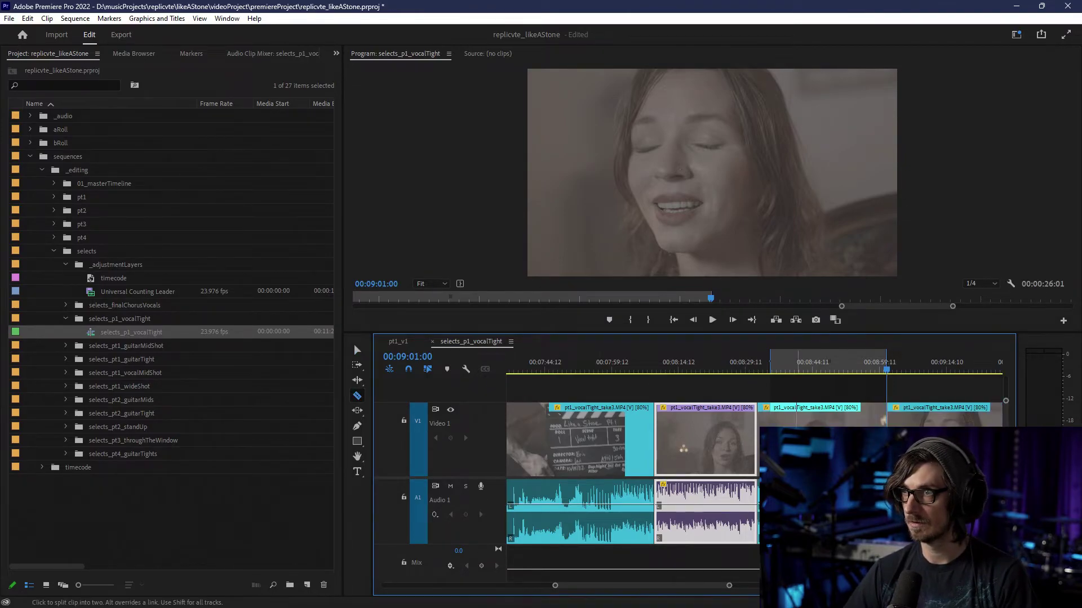
pyautogui.click(770, 442)
pyautogui.press('v')
pyautogui.rightClick(813, 424)
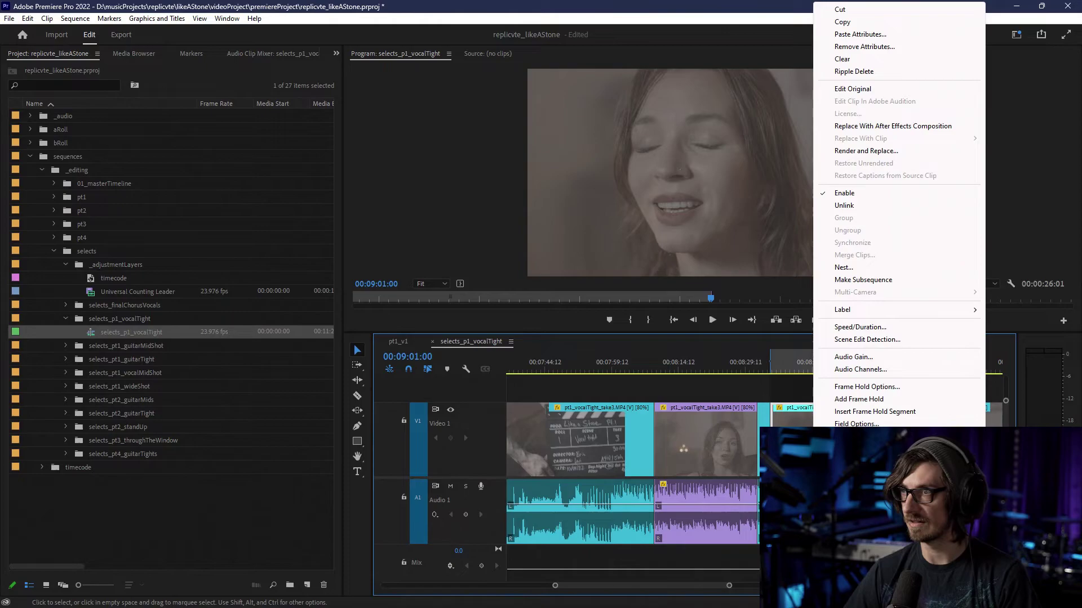
pyautogui.moveTo(845, 310)
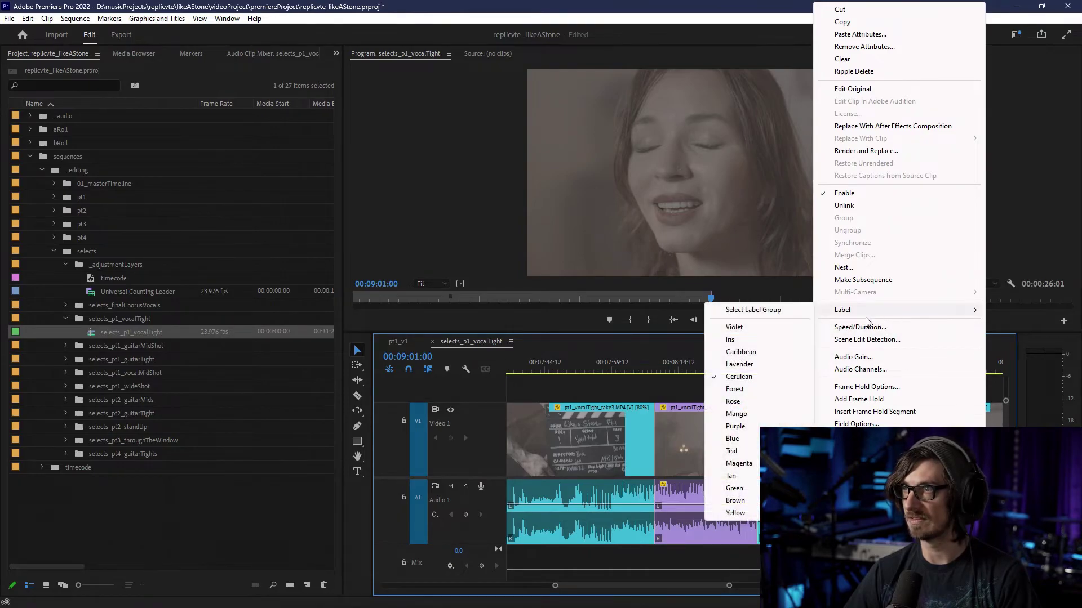
pyautogui.click(773, 328)
pyautogui.scroll(-3, 756, 380)
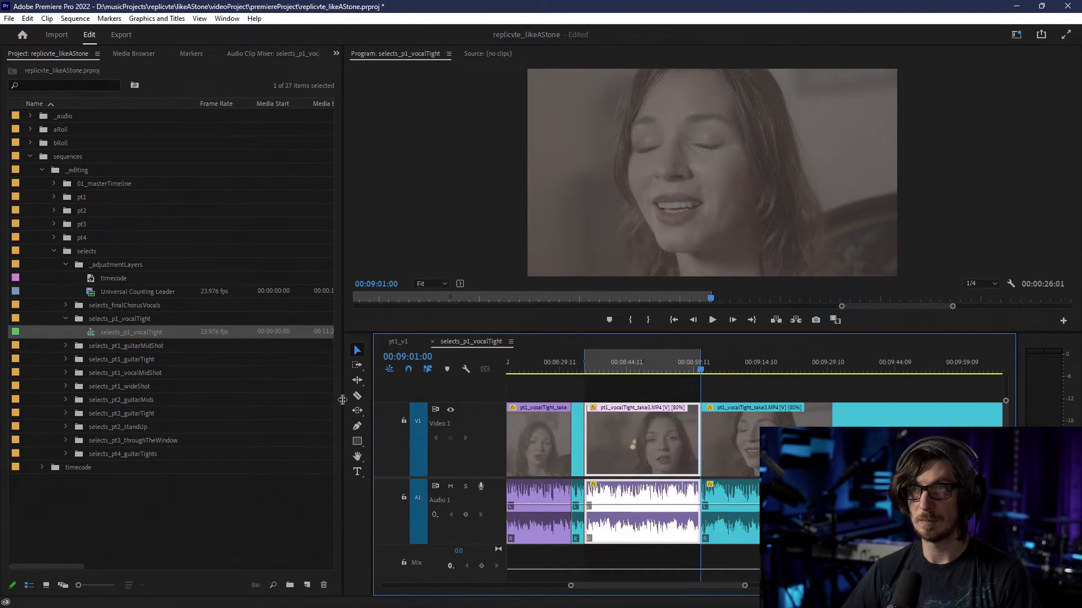
# - Move the playhead to 00:09:04:00 and mark an in point there
pyautogui.click(408, 357)
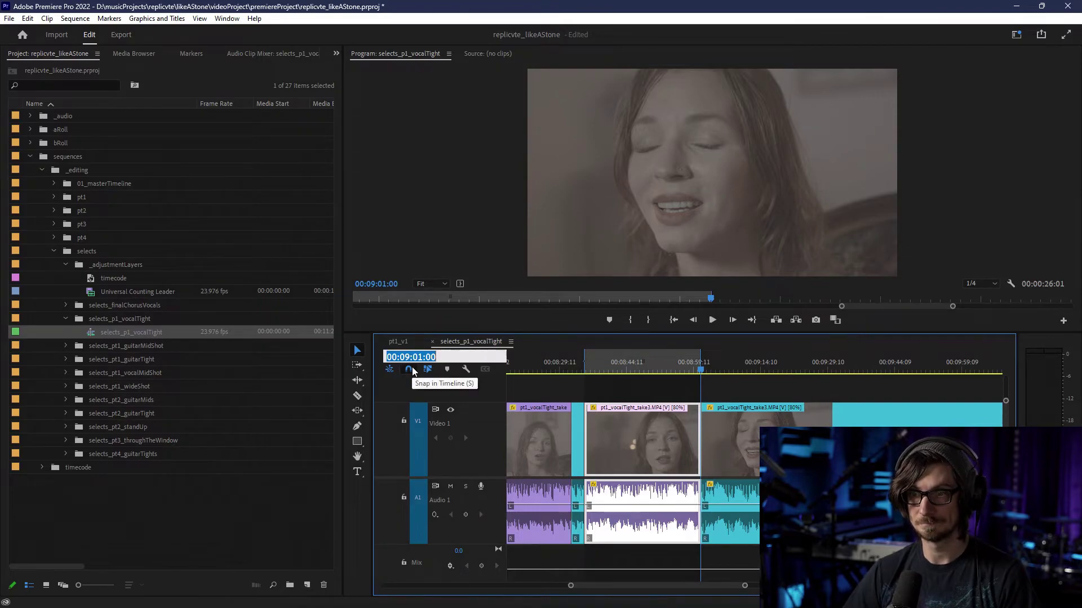
pyautogui.click(422, 357)
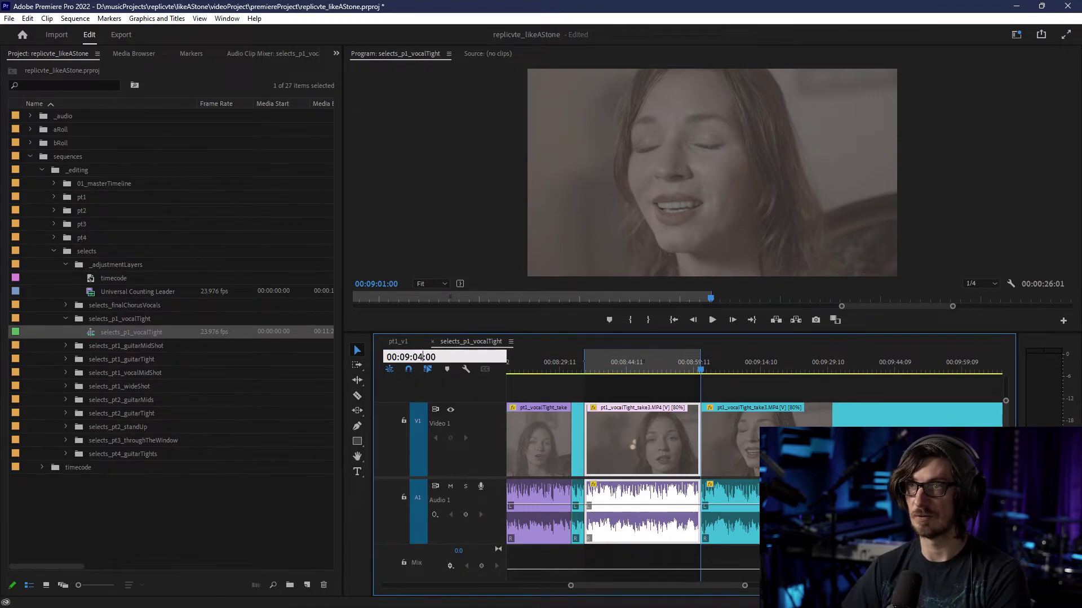
pyautogui.press('BackSpace')
pyautogui.write('4')
pyautogui.press('Return')
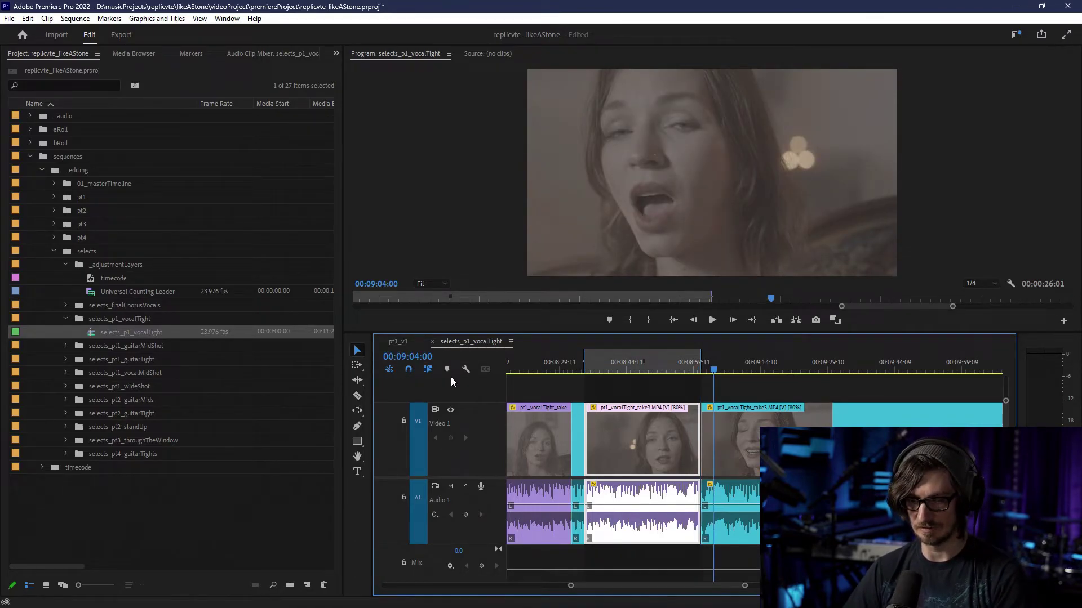
pyautogui.press('i')
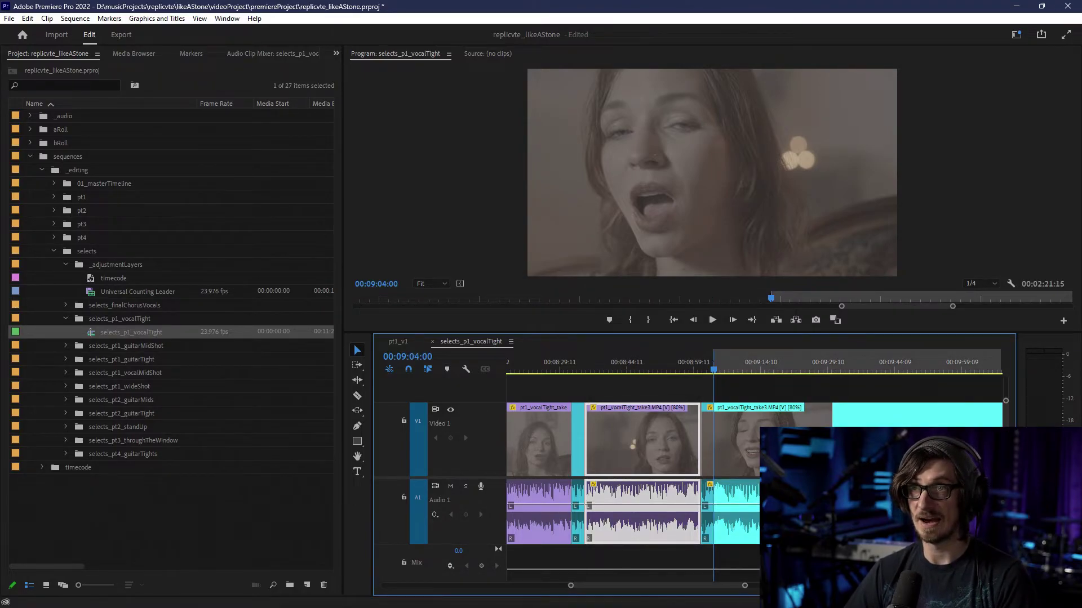
# - Move the playhead to 00:09:38:00 and mark an out point there
pyautogui.click(418, 357)
pyautogui.press('BackSpace')
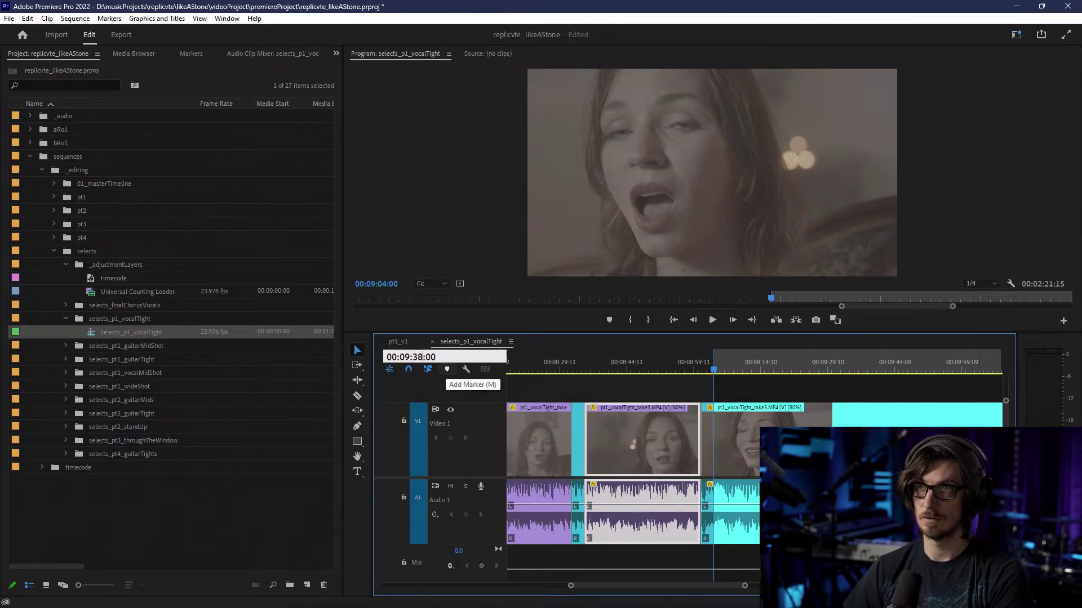
pyautogui.write('38')
pyautogui.press('Return')
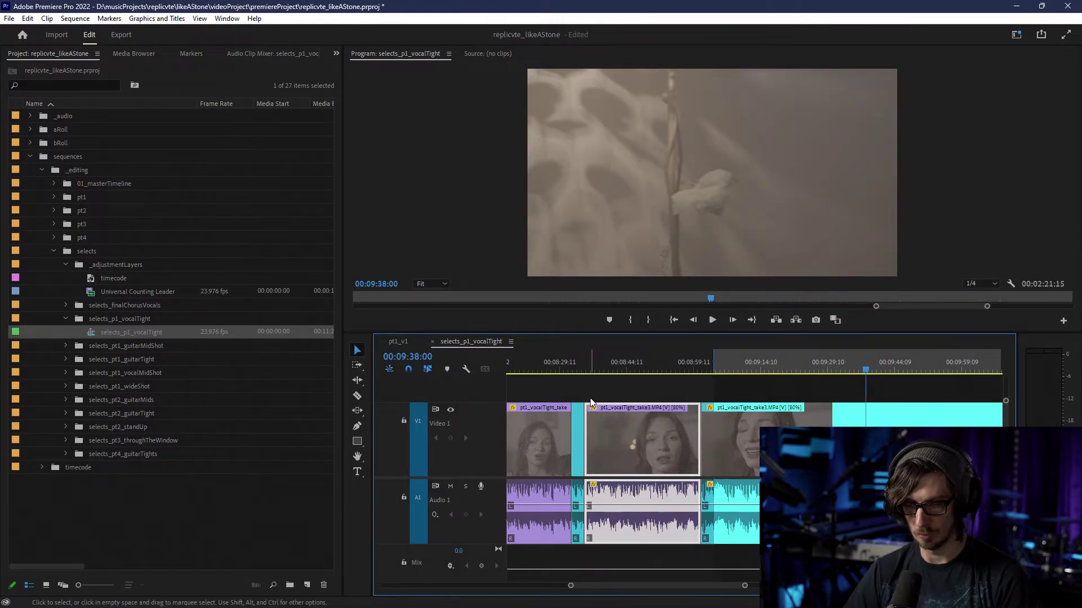
pyautogui.press('o')
# - Split the take 3 clip at 00:09:38:00 and 00:09:04:00, and label the isolated segment Violet
pyautogui.click(358, 395)
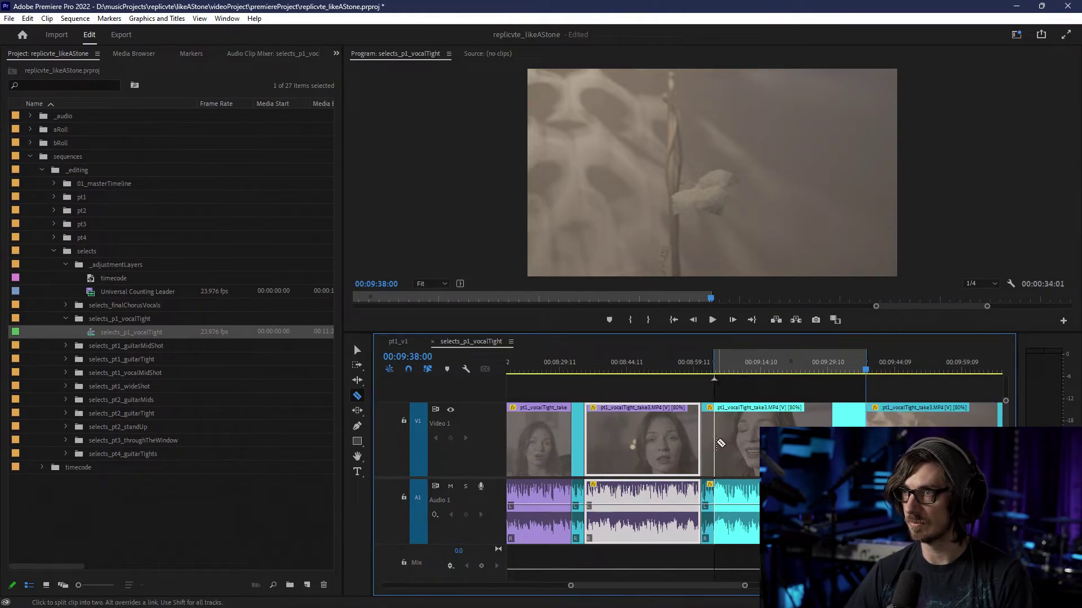
pyautogui.click(714, 443)
pyautogui.press('v')
pyautogui.scroll(-2, 727, 440)
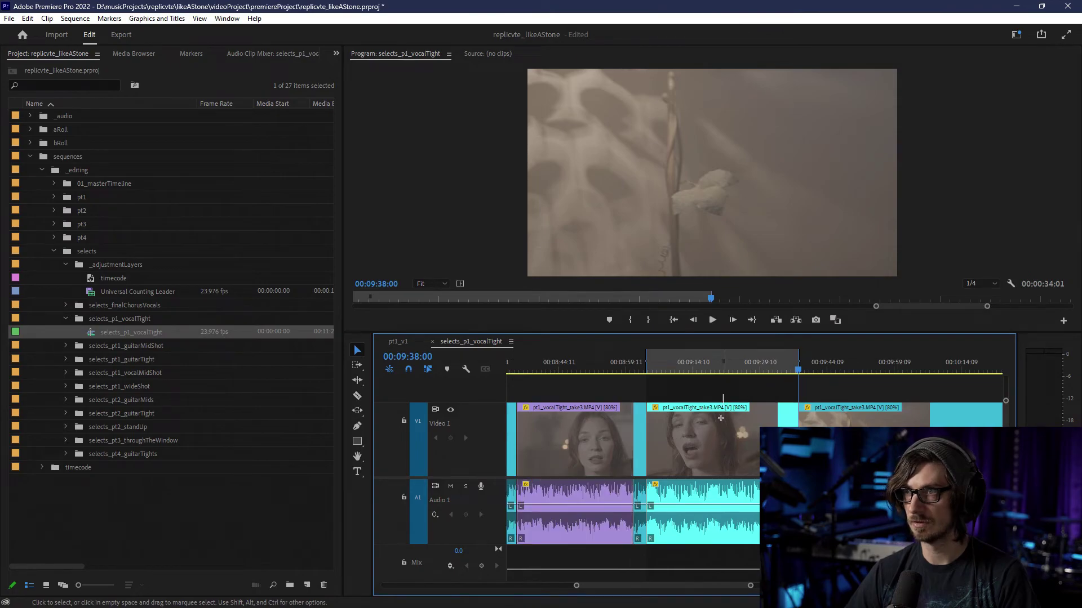
pyautogui.rightClick(716, 439)
pyautogui.moveTo(755, 311)
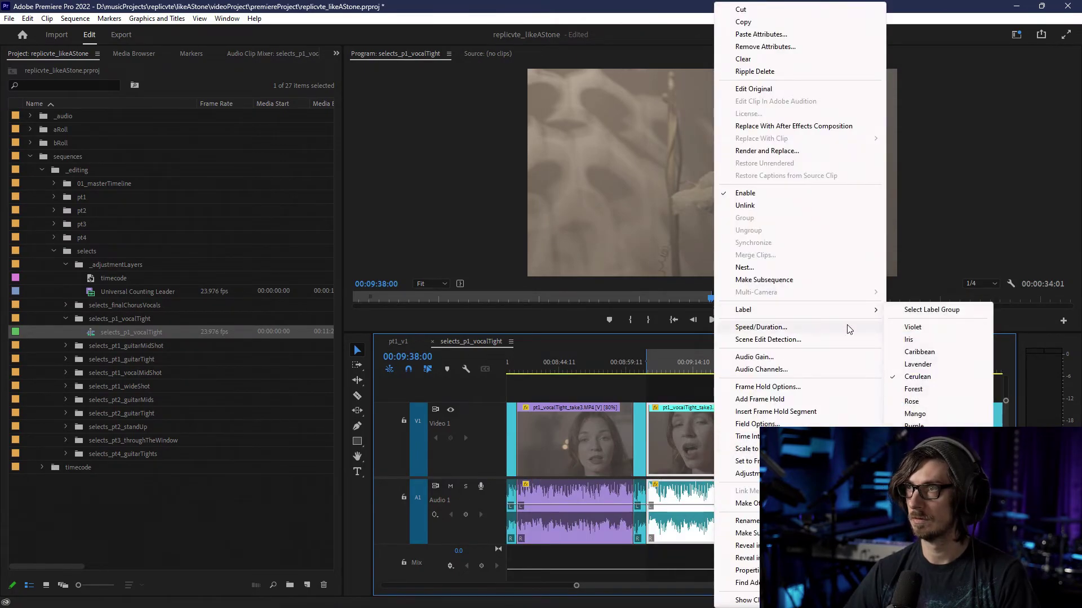
pyautogui.click(904, 329)
pyautogui.scroll(-1, 604, 437)
pyautogui.hotkey('ctrl', 's')
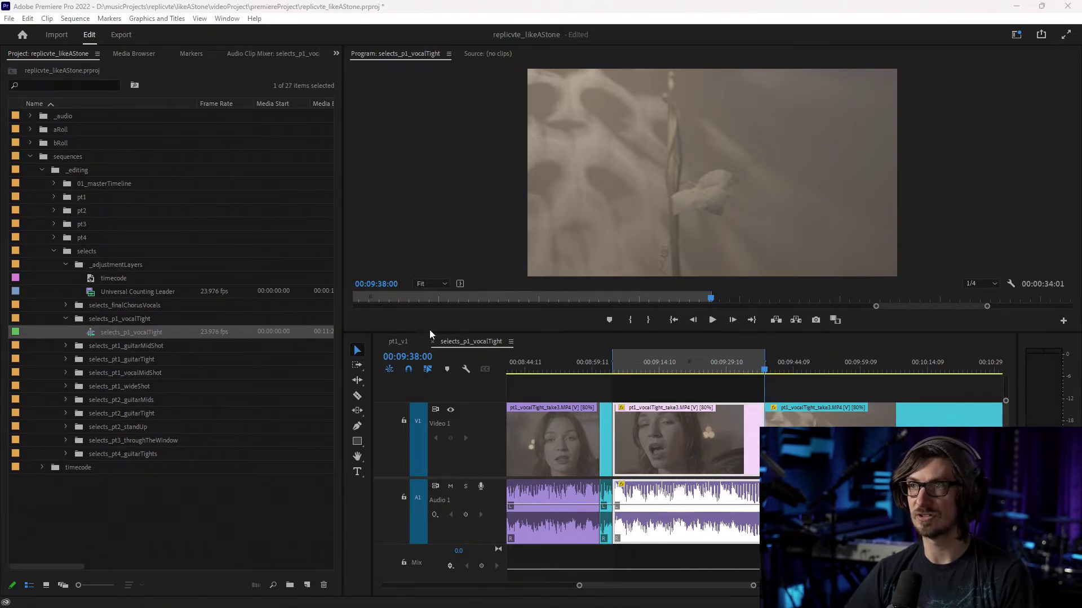
# - Move the playhead to 00:09:43:00 and mark an in point there
pyautogui.click(423, 353)
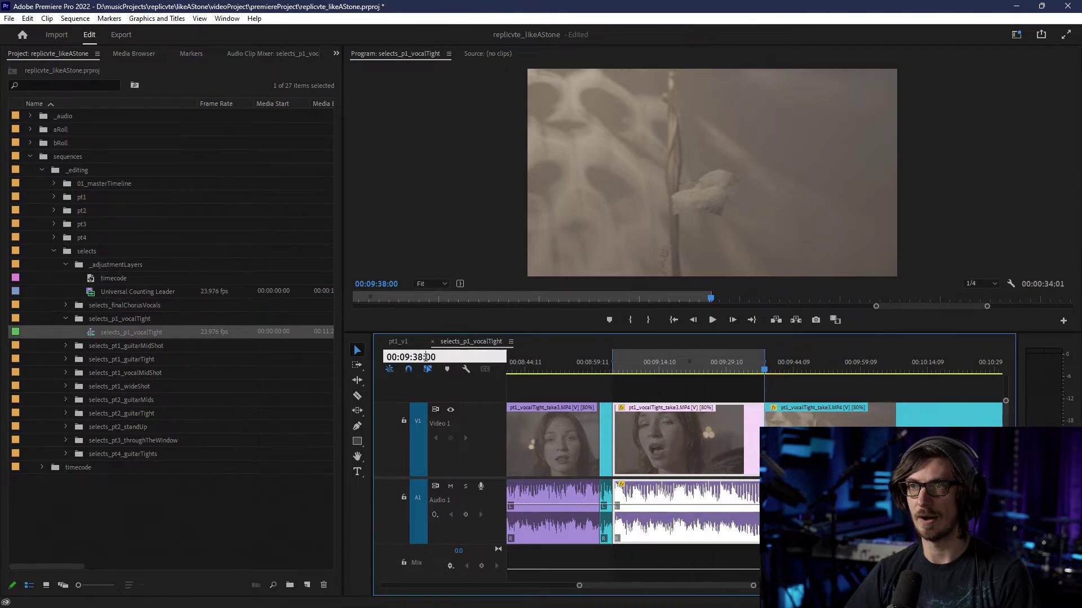
pyautogui.press('BackSpace')
pyautogui.press('BackSpace')
pyautogui.write('43')
pyautogui.press('Return')
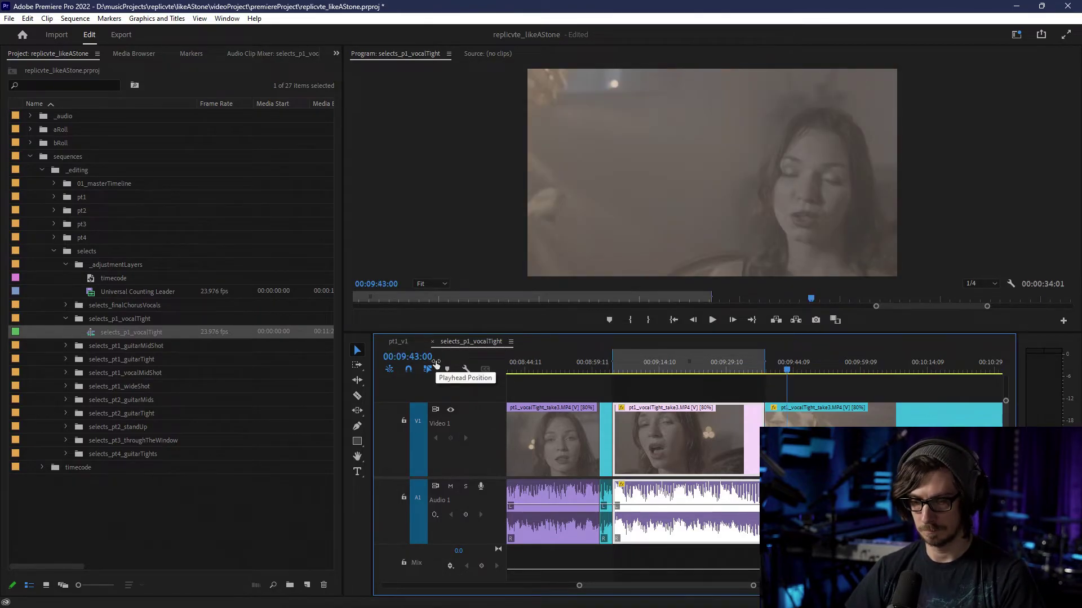
pyautogui.press('i')
# - Move the playhead to 00:10:20:00 and mark an out point there
pyautogui.click(419, 357)
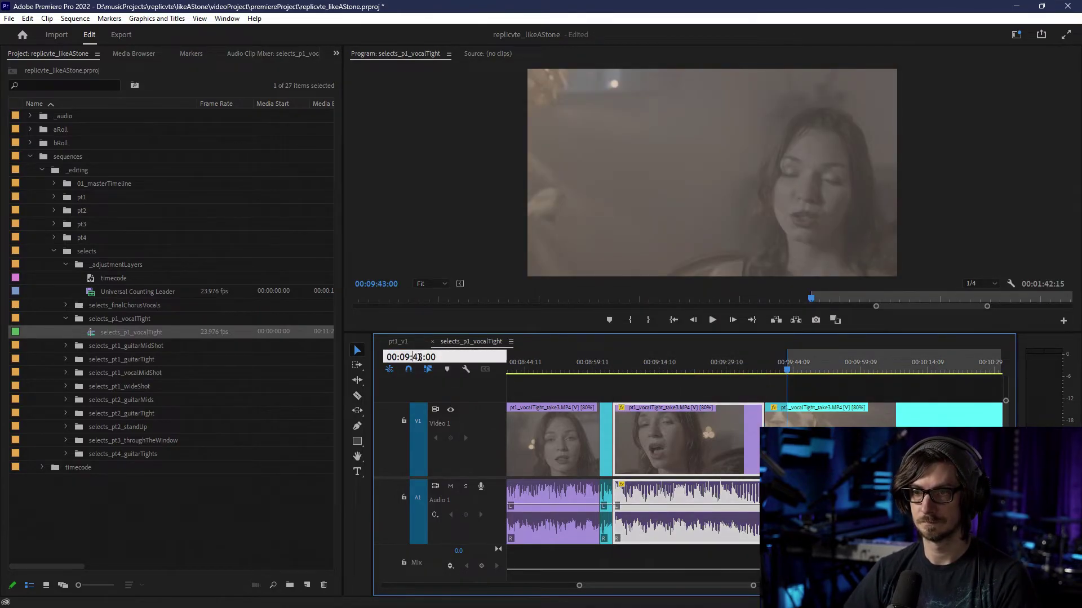
pyautogui.press('BackSpace')
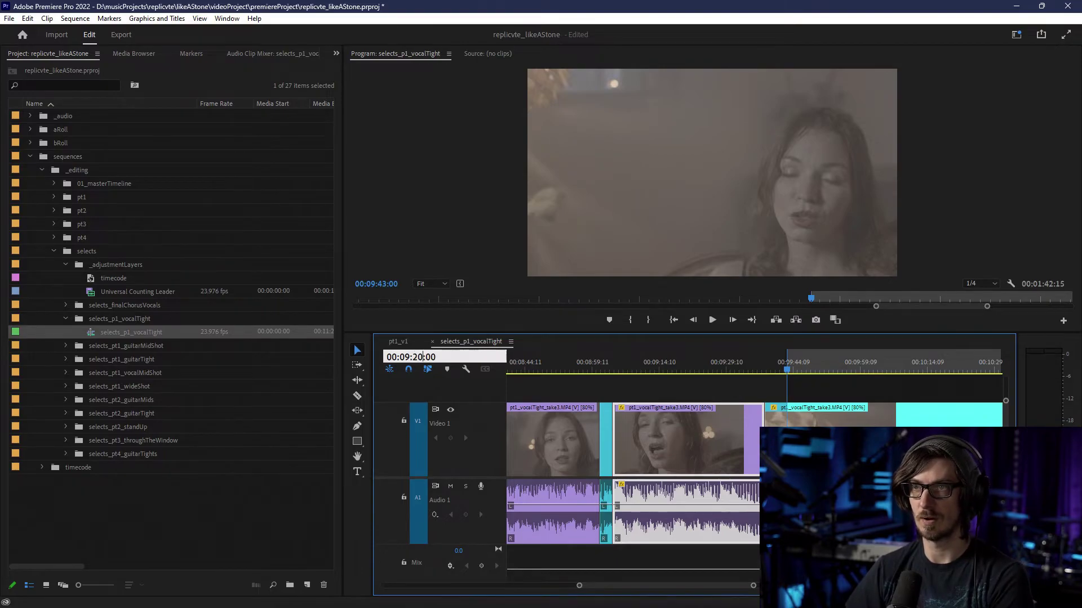
pyautogui.press('BackSpace')
pyautogui.press('BackSpace')
pyautogui.write('10')
pyautogui.press('Return')
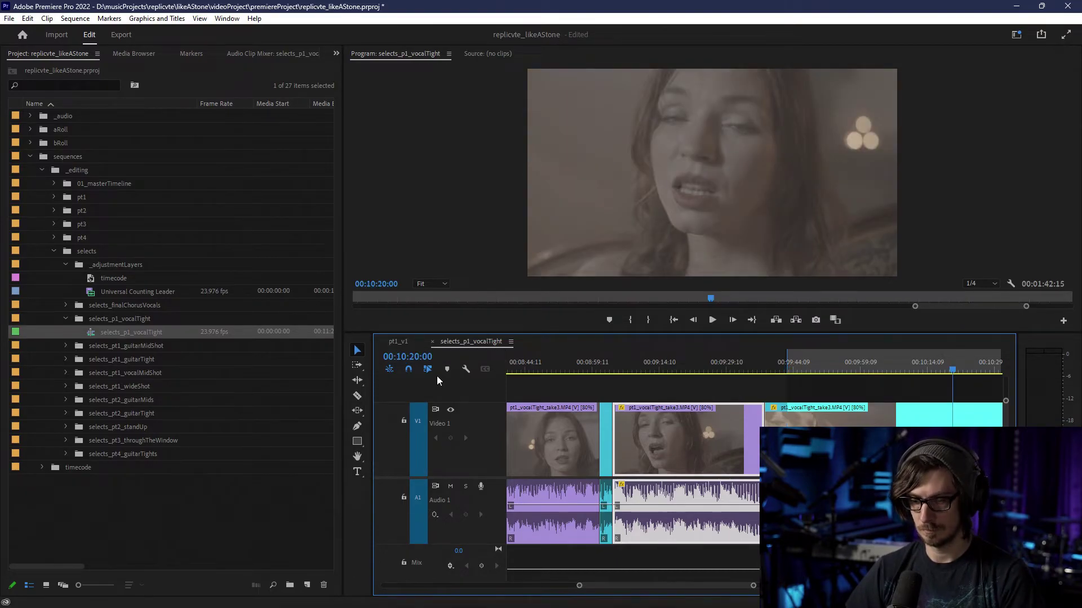
pyautogui.press('o')
# - Split the take 3 clip at 00:10:20:00 and 00:09:43:00, and label the isolated segment Violet
pyautogui.press('c')
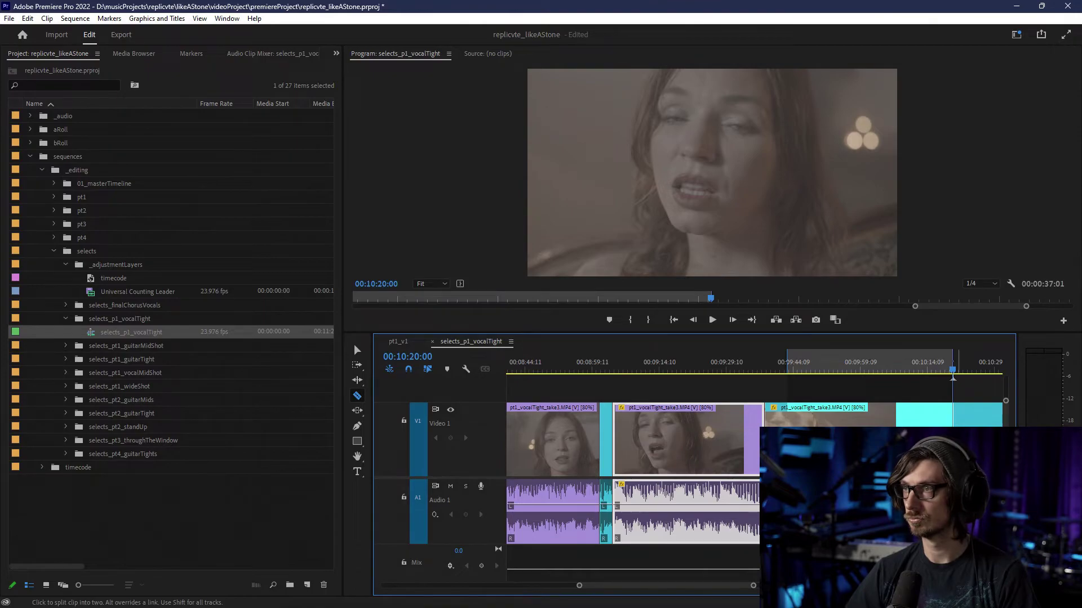
pyautogui.click(788, 427)
pyautogui.press('v')
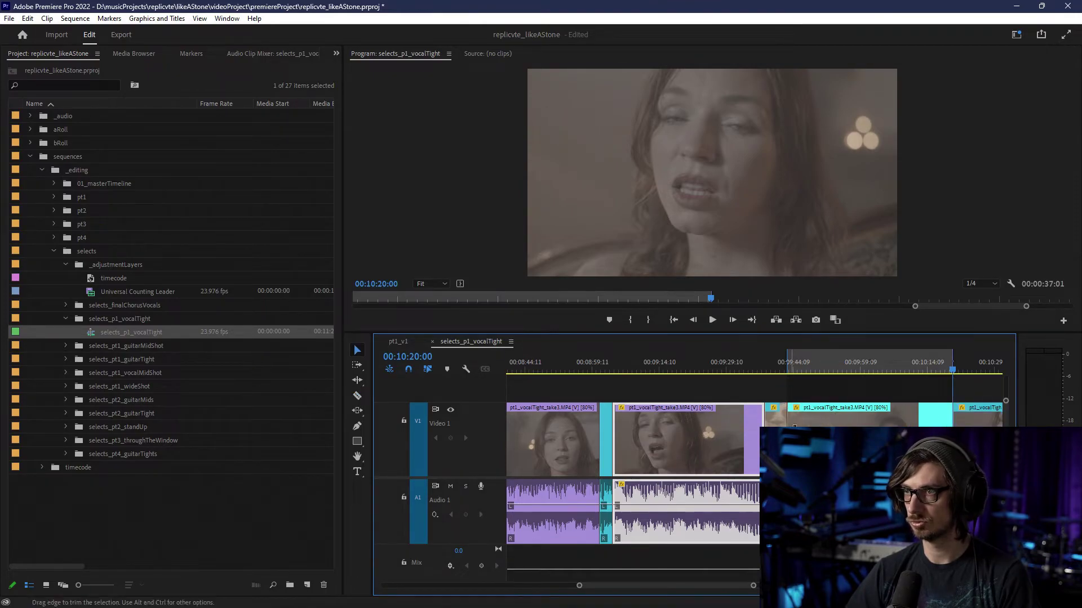
pyautogui.click(827, 426)
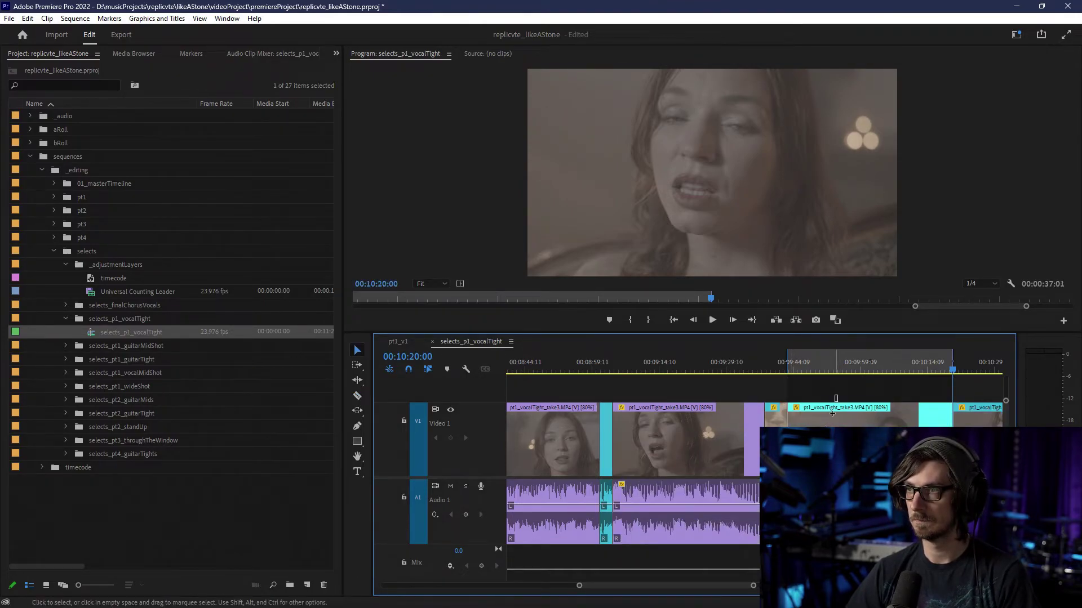
pyautogui.hotkey('ctrl', 'z')
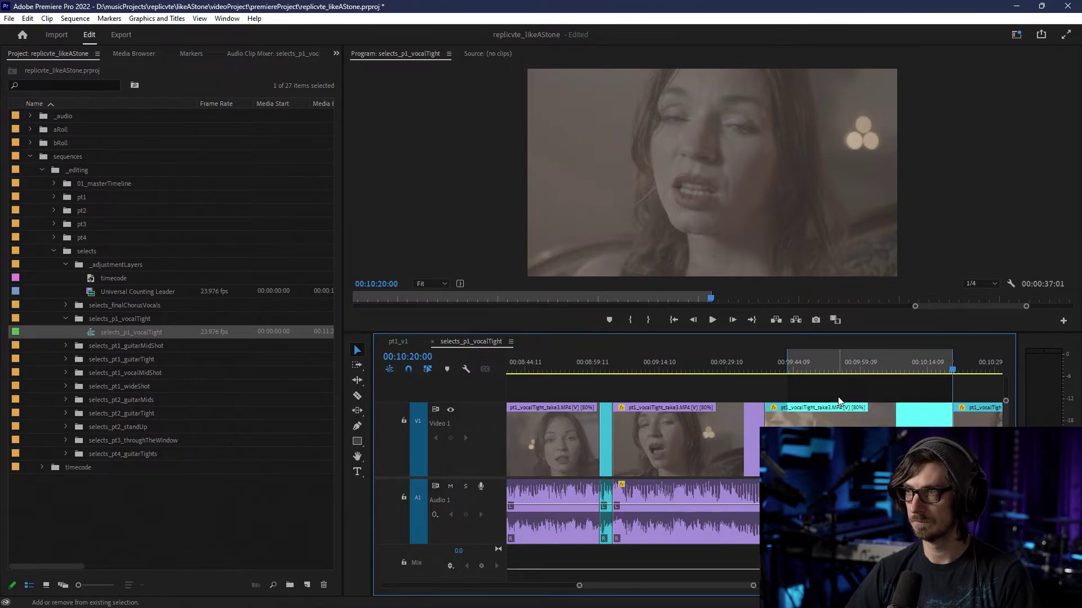
pyautogui.hotkey('ctrl', 'shift', 'z')
pyautogui.rightClick(836, 411)
pyautogui.moveTo(848, 312)
pyautogui.click(798, 328)
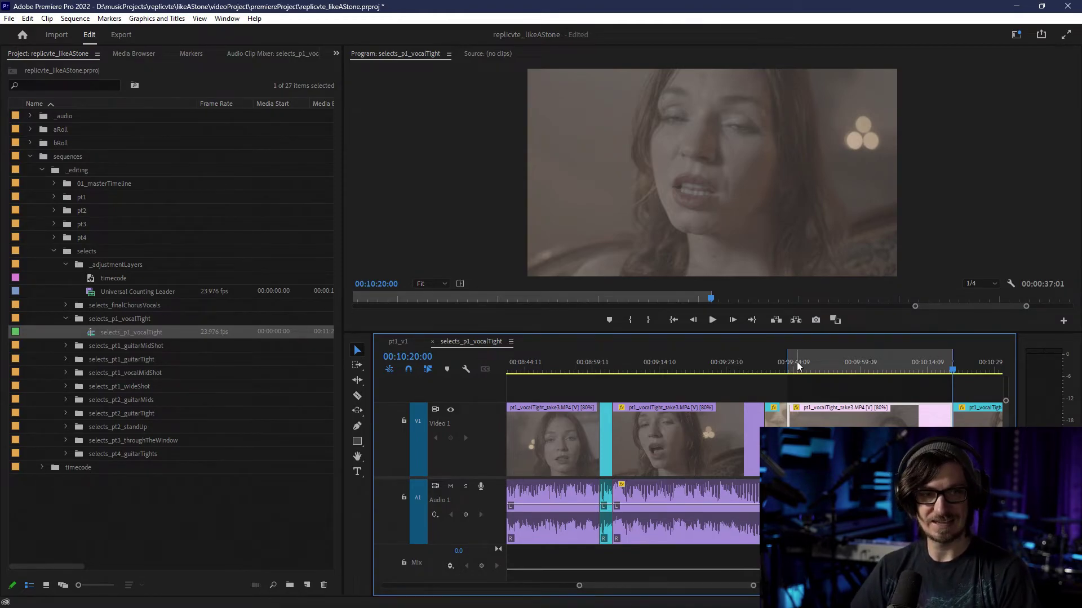
# - Move the playhead to 00:10:25:00 and mark an in point there
pyautogui.scroll(-4, 798, 367)
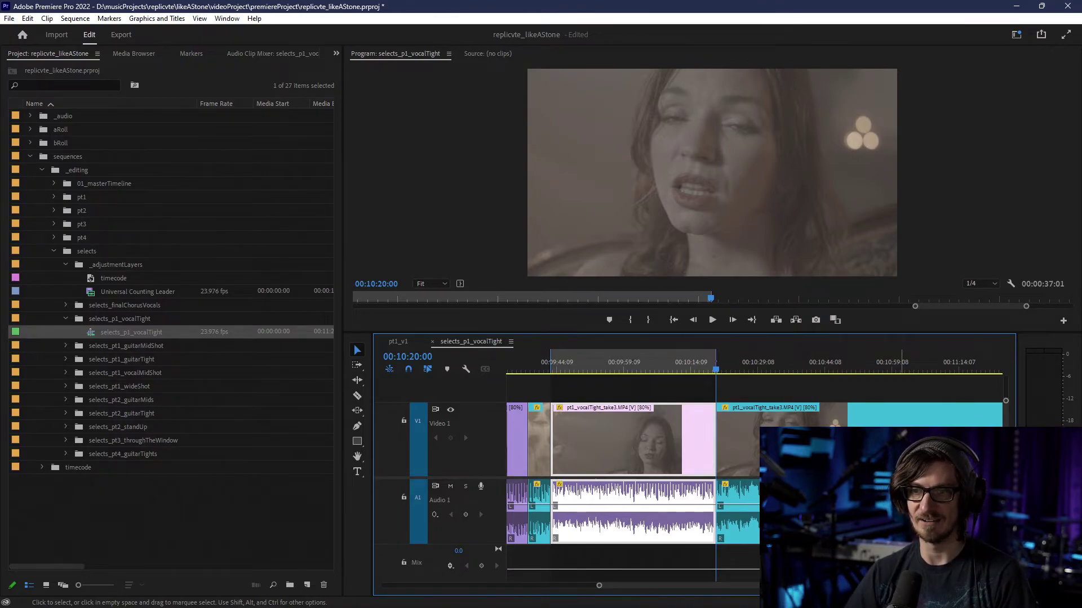
pyautogui.click(414, 357)
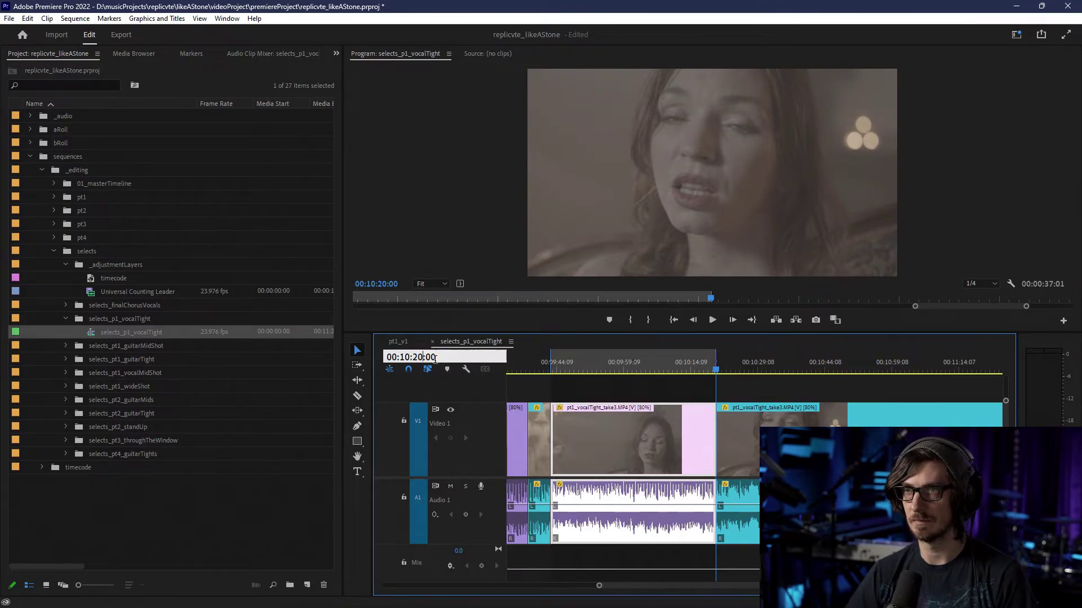
pyautogui.write('5')
pyautogui.press('Return')
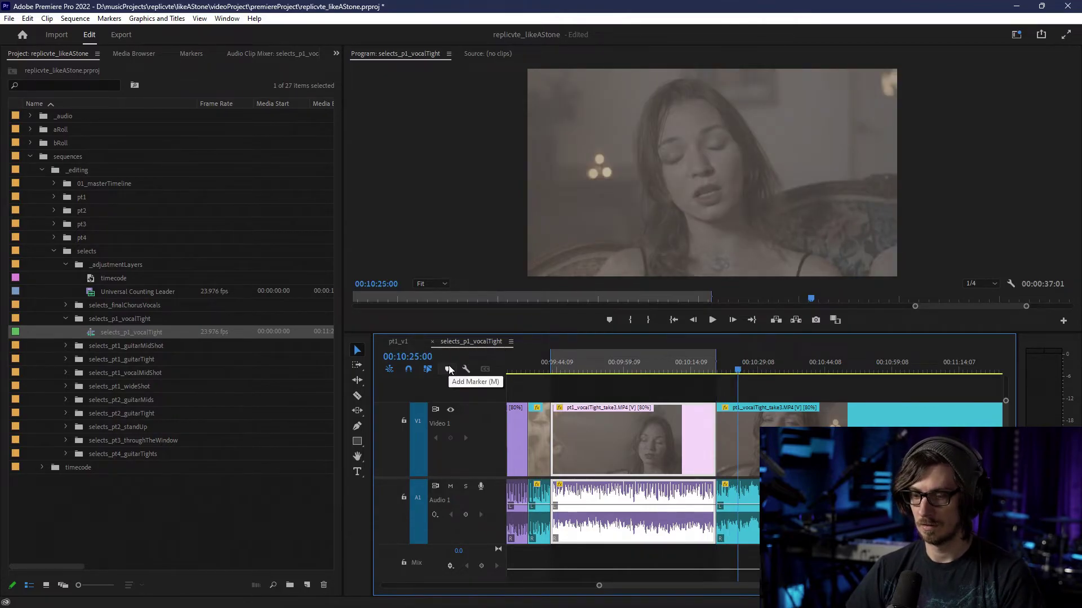
pyautogui.click(753, 414)
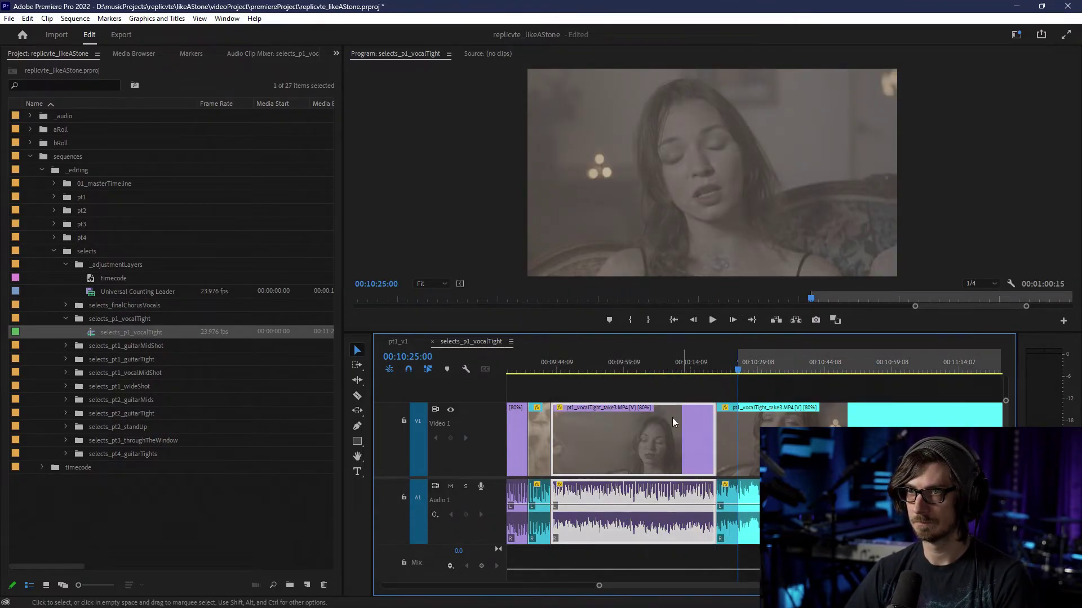
# - Move the playhead to 00:10:56:00 and mark an out point there
pyautogui.click(428, 358)
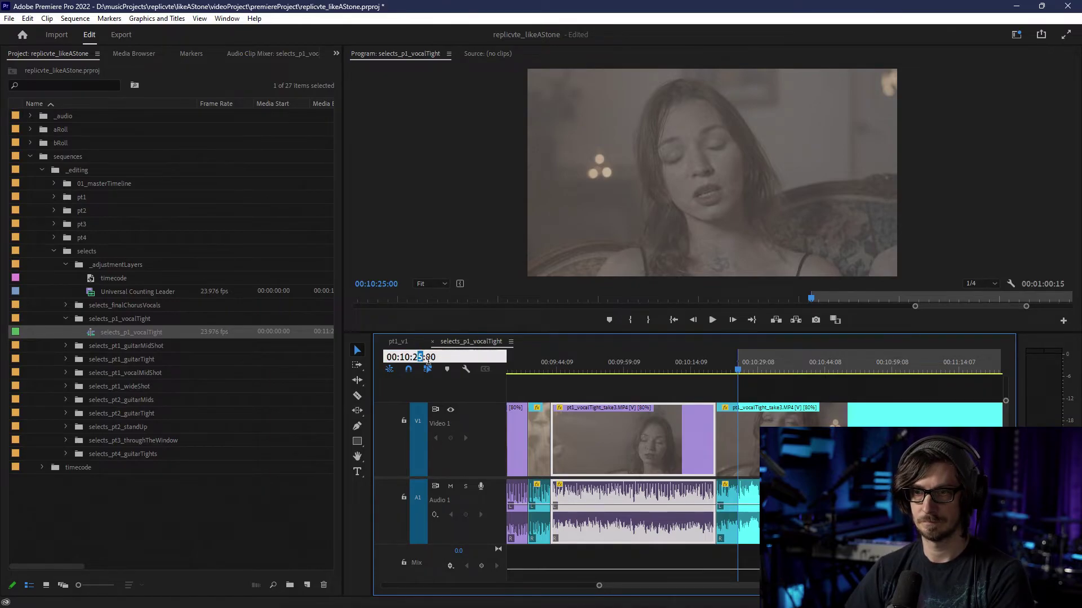
pyautogui.write('56')
pyautogui.press('Return')
# - Split the take 3 clip at 00:10:56:00 and 00:10:25:00, and label the isolated segment Violet
pyautogui.press('c')
pyautogui.click(877, 428)
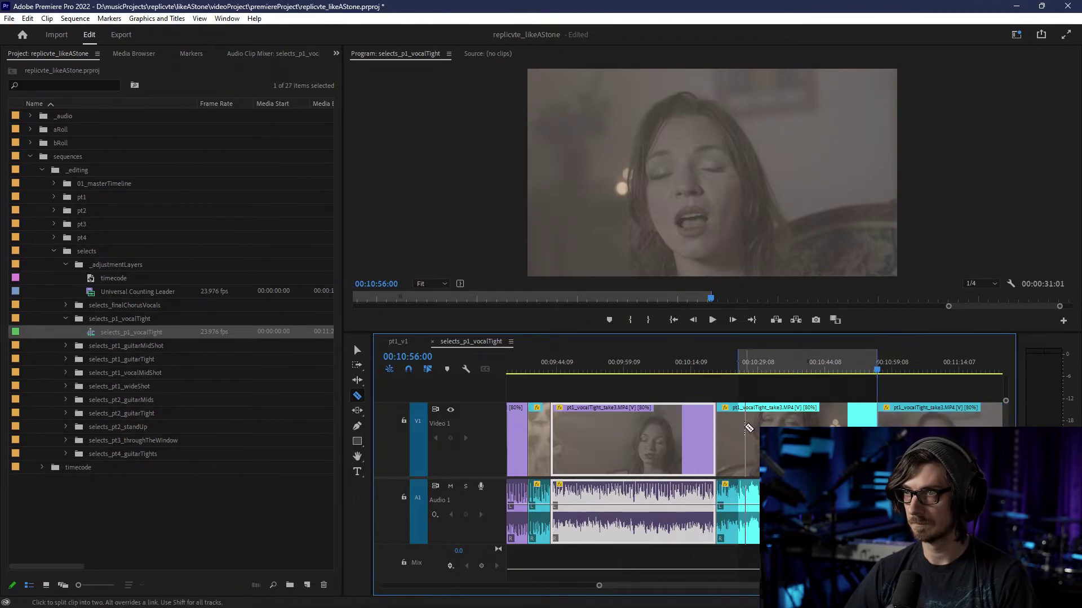
pyautogui.click(738, 425)
pyautogui.press('v')
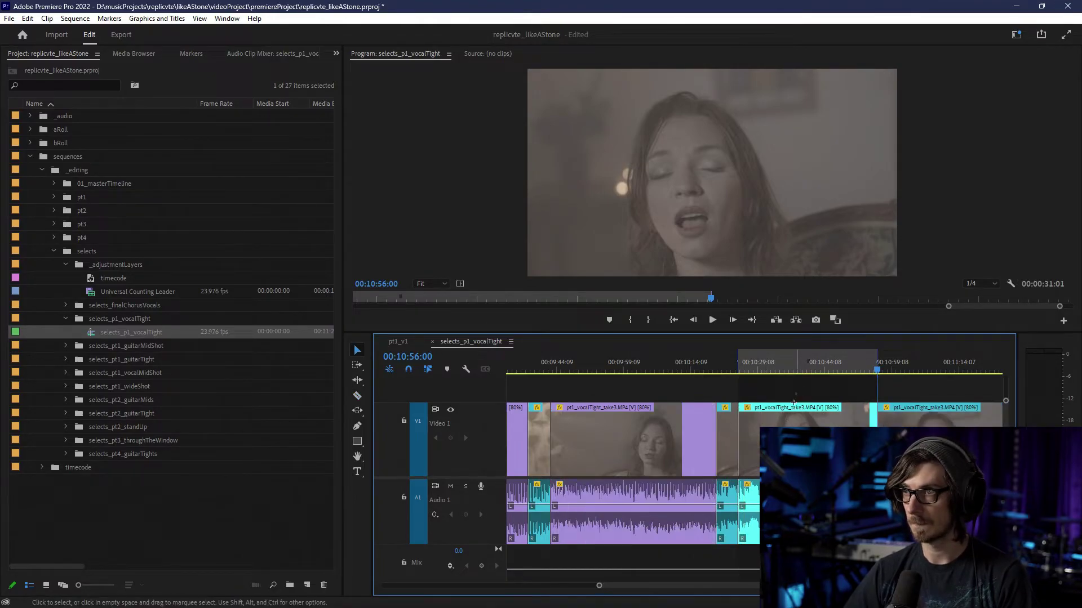
pyautogui.rightClick(788, 416)
pyautogui.moveTo(862, 311)
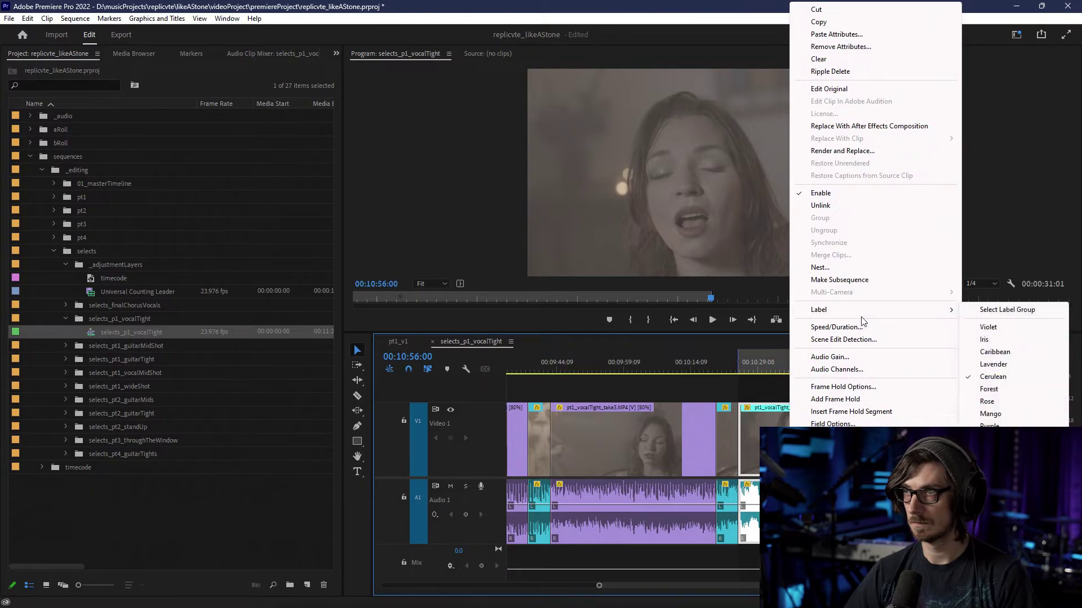
pyautogui.click(988, 326)
# - Move the playhead to 00:10:58:00 and mark an in point there
pyautogui.click(408, 357)
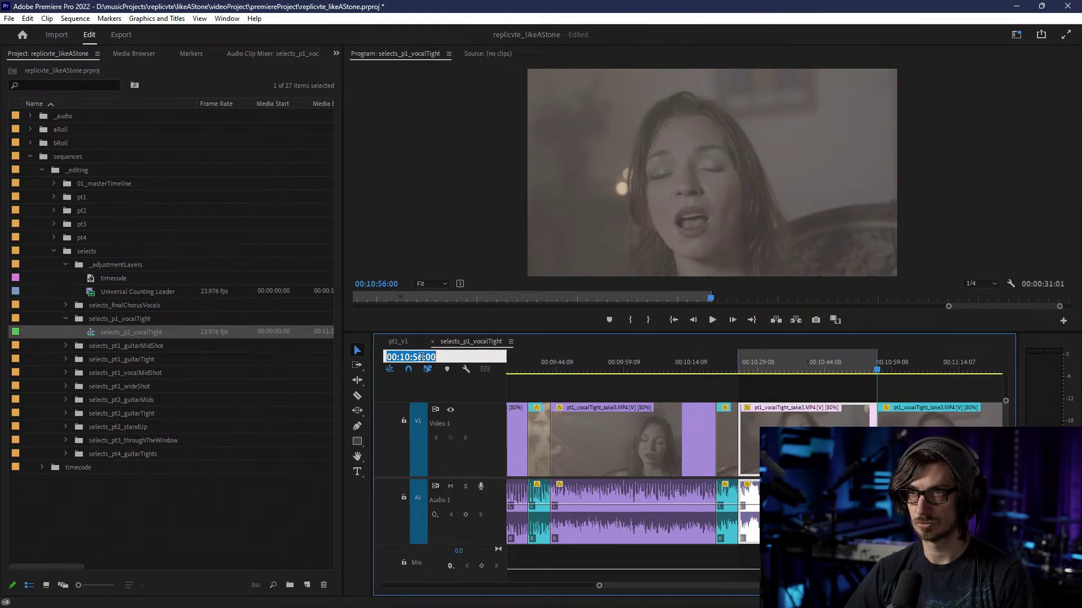
pyautogui.press('BackSpace')
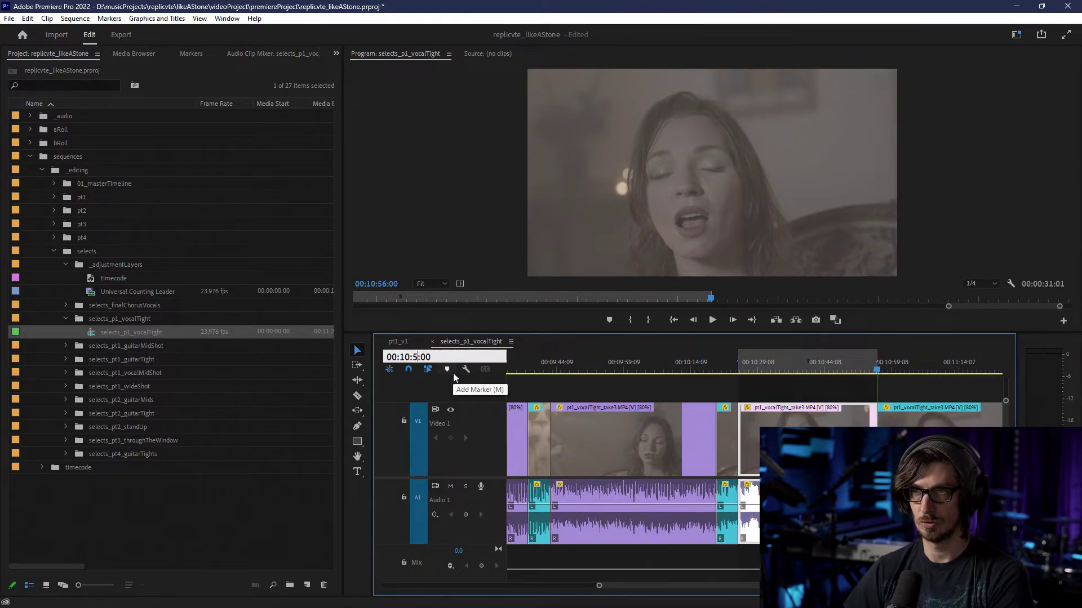
pyautogui.write('8')
pyautogui.press('Return')
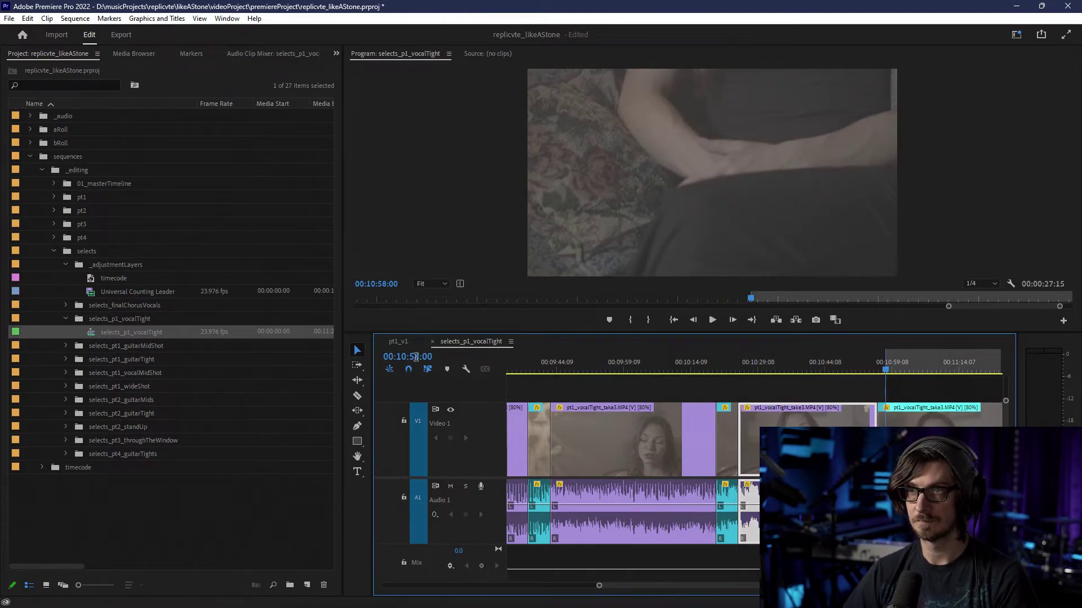
# - Move the playhead to 00:11:19:00 and mark an out point there
pyautogui.click(424, 357)
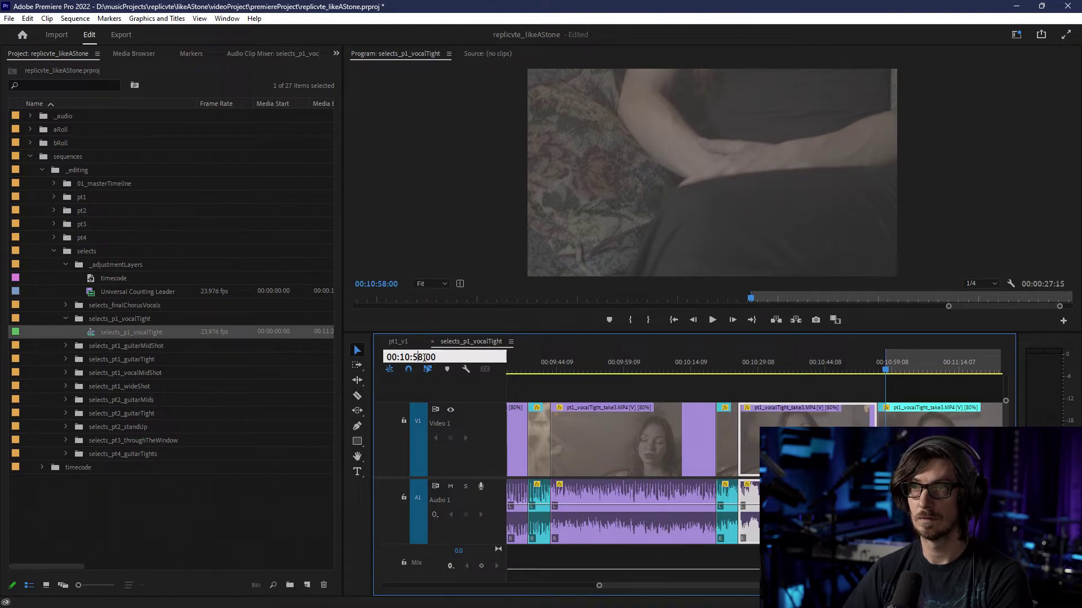
pyautogui.press('BackSpace')
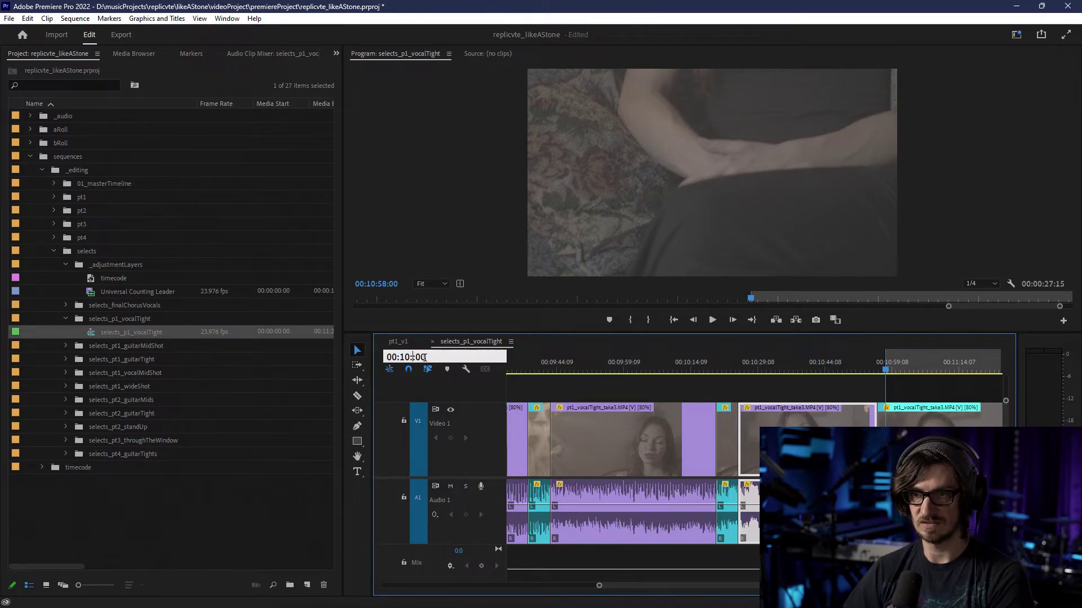
pyautogui.write('9:')
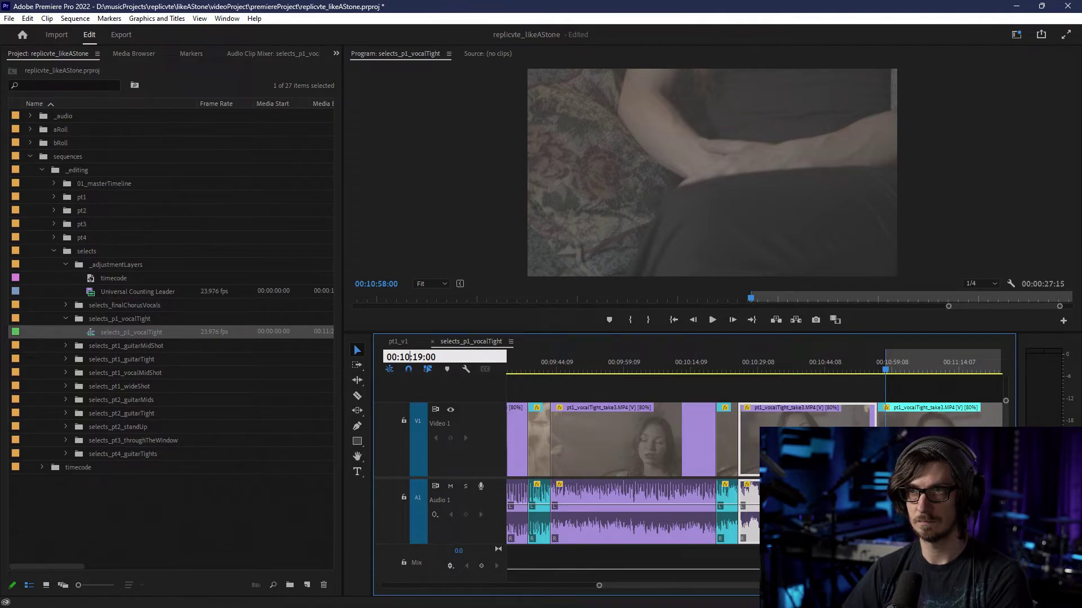
pyautogui.press('BackSpace')
pyautogui.write('1')
pyautogui.press('Return')
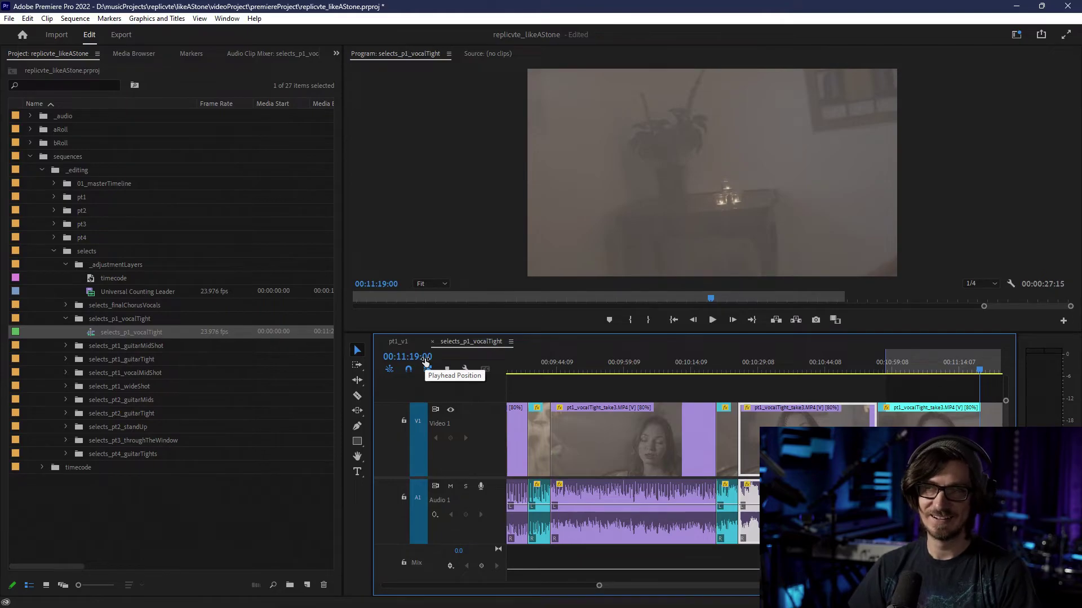
pyautogui.press('o')
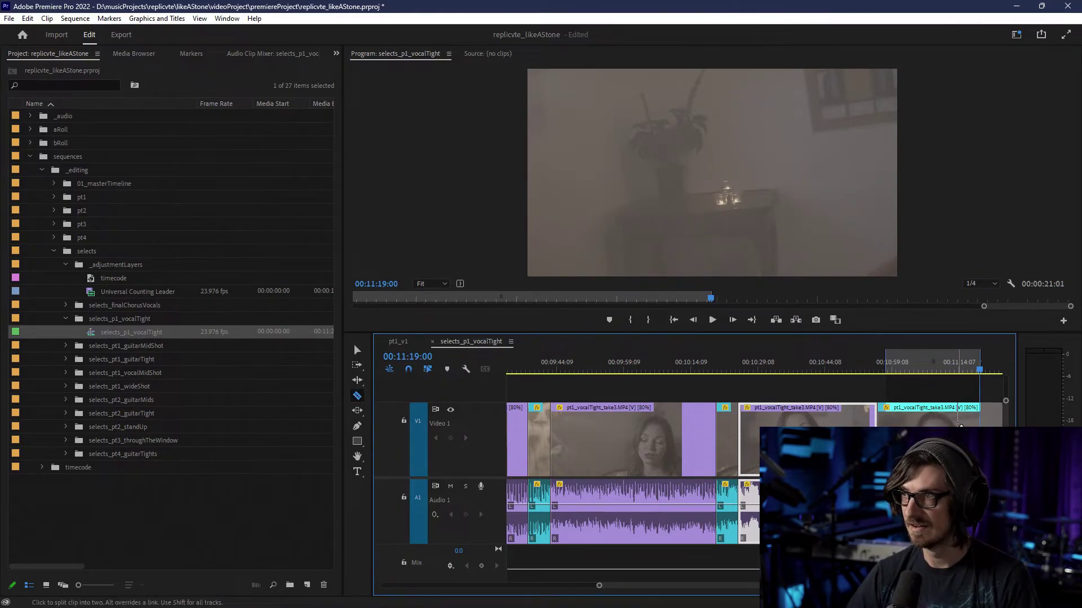
# - Split the take 3 clip at 00:11:19:00 and 00:10:58:00, and label the isolated segment Violet
pyautogui.click(981, 423)
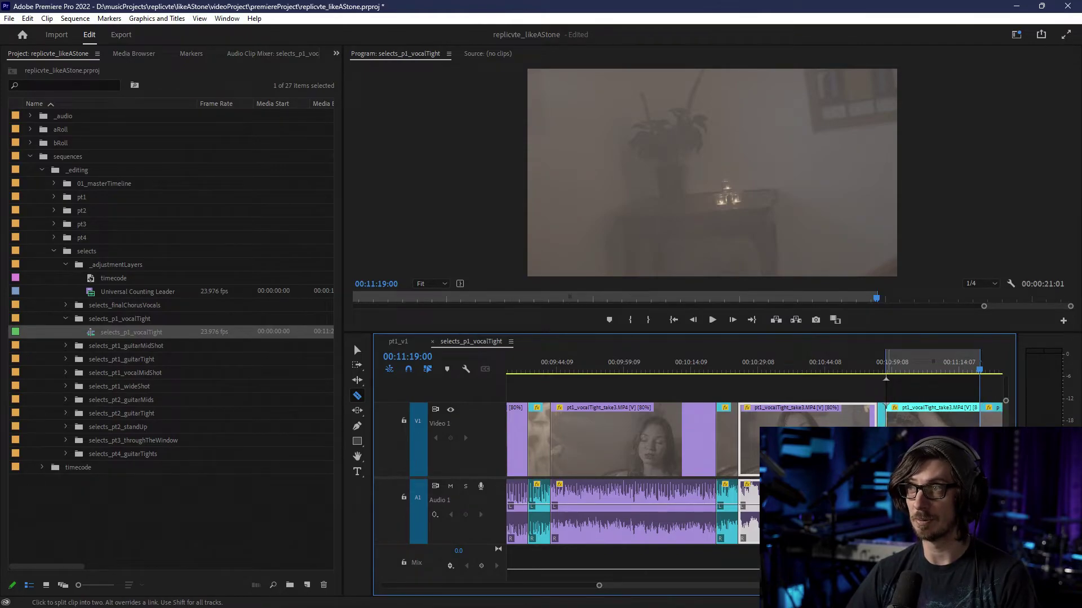
pyautogui.press('v')
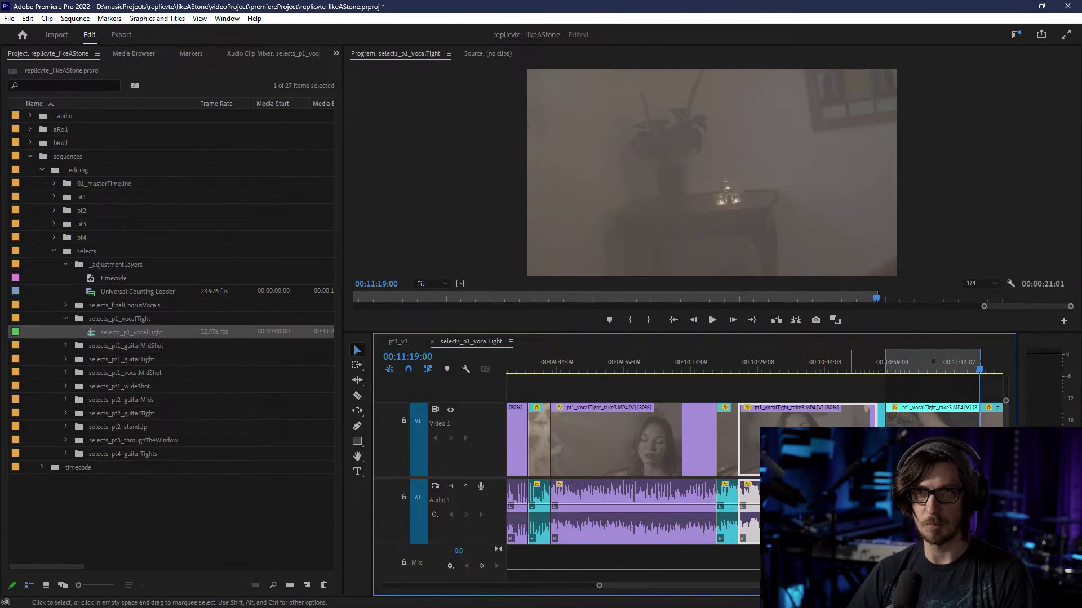
pyautogui.scroll(-1, 847, 439)
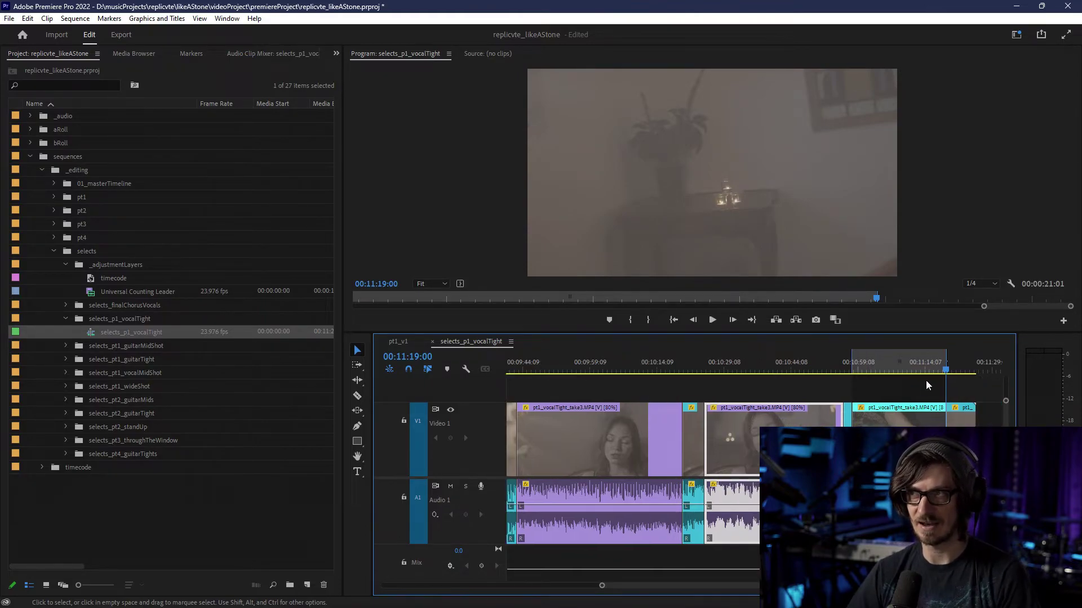
pyautogui.click(915, 414)
pyautogui.rightClick(906, 416)
pyautogui.moveTo(929, 313)
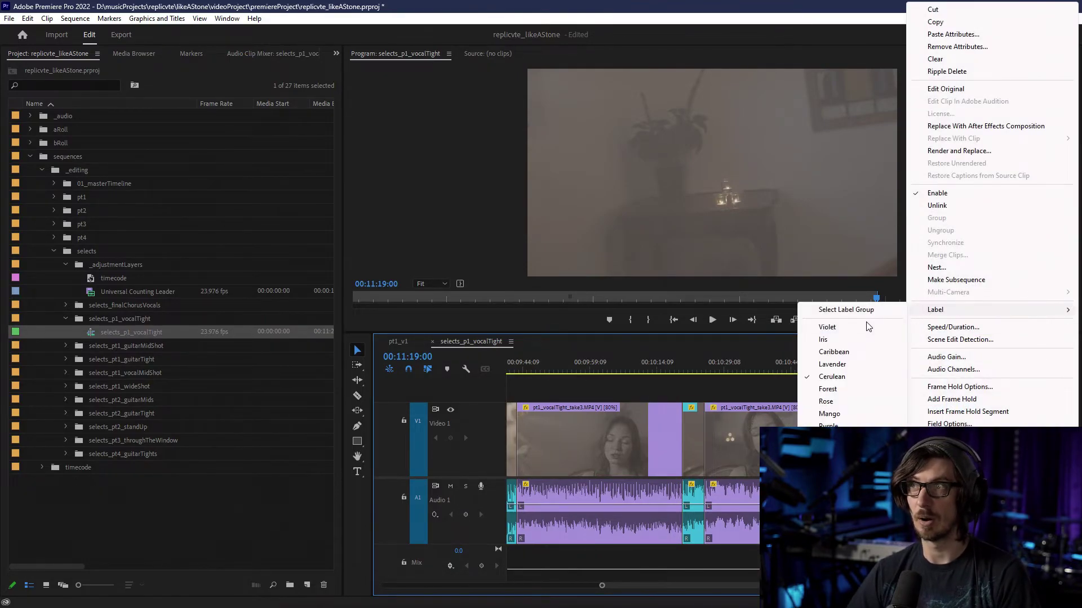
pyautogui.click(870, 328)
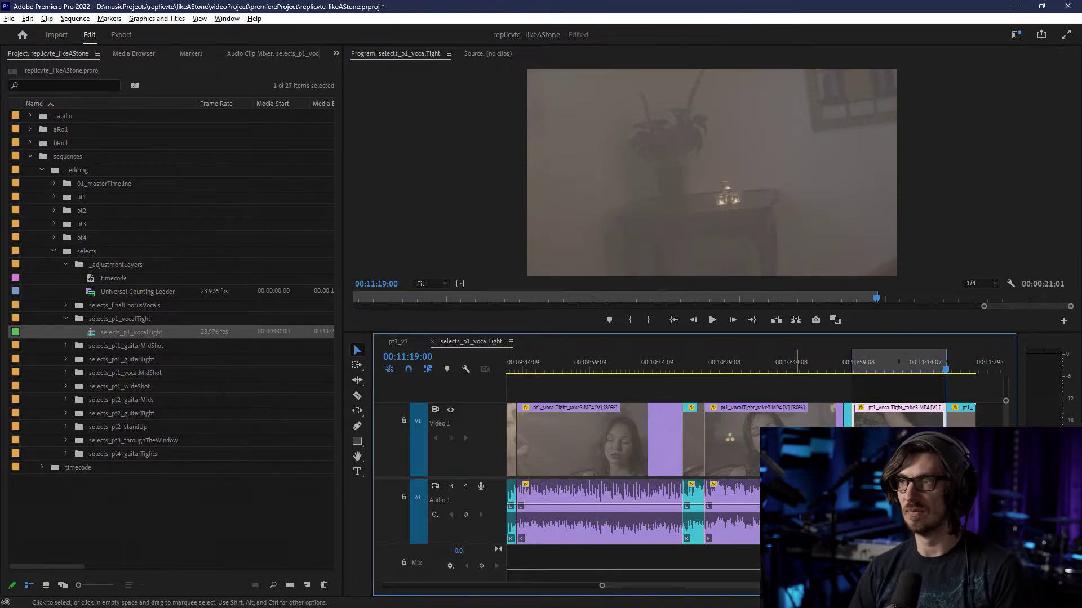
# - Duplicate the selects_p1_vocalTight sequence and rename the copy edits_p1_vocalTight
pyautogui.press('-')
pyautogui.rightClick(118, 335)
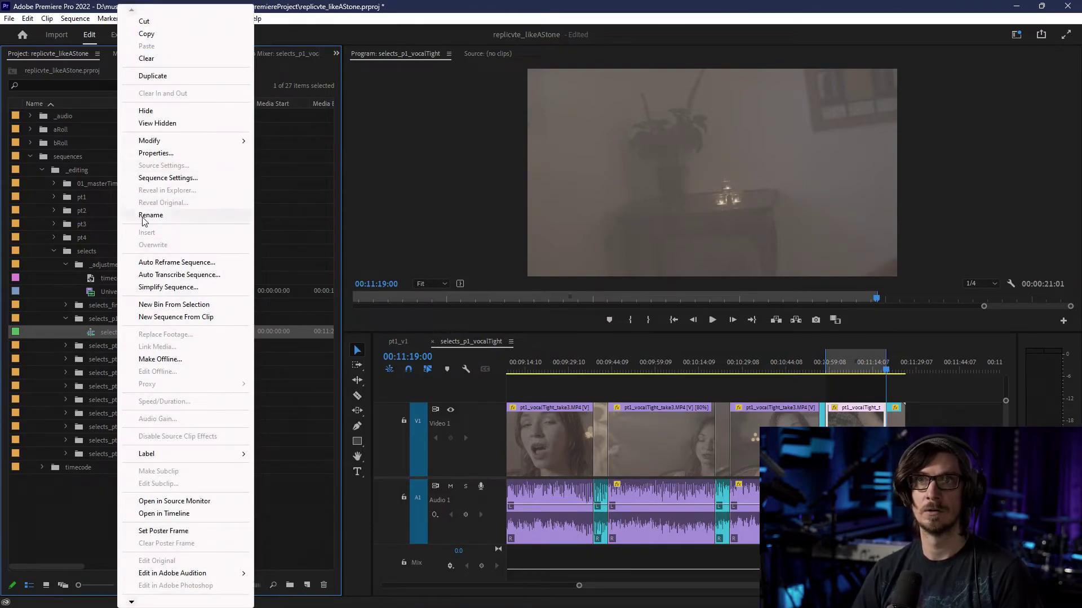
pyautogui.click(153, 75)
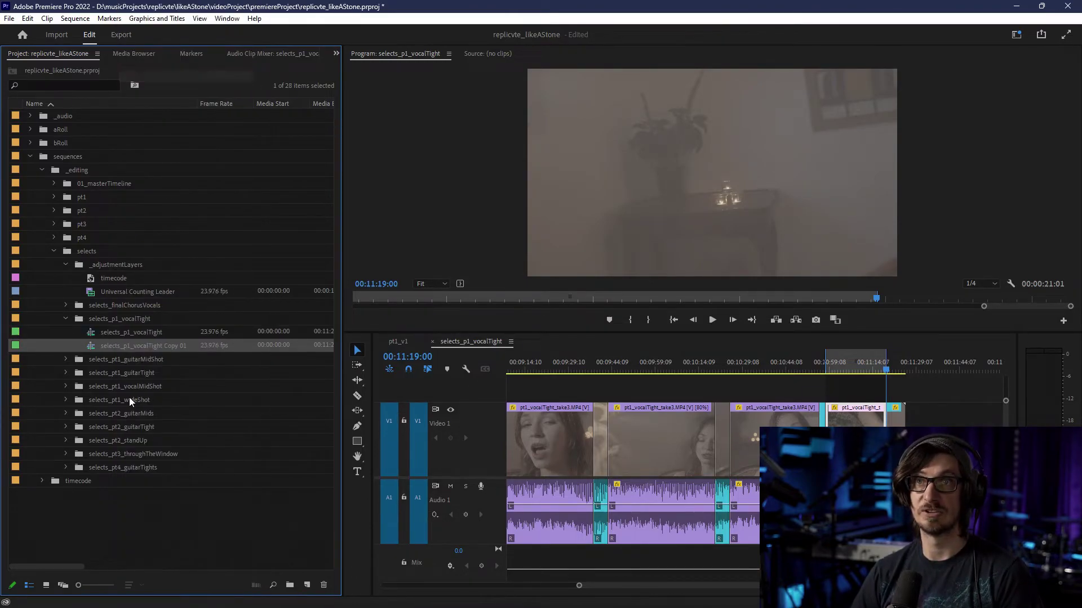
pyautogui.click(122, 346)
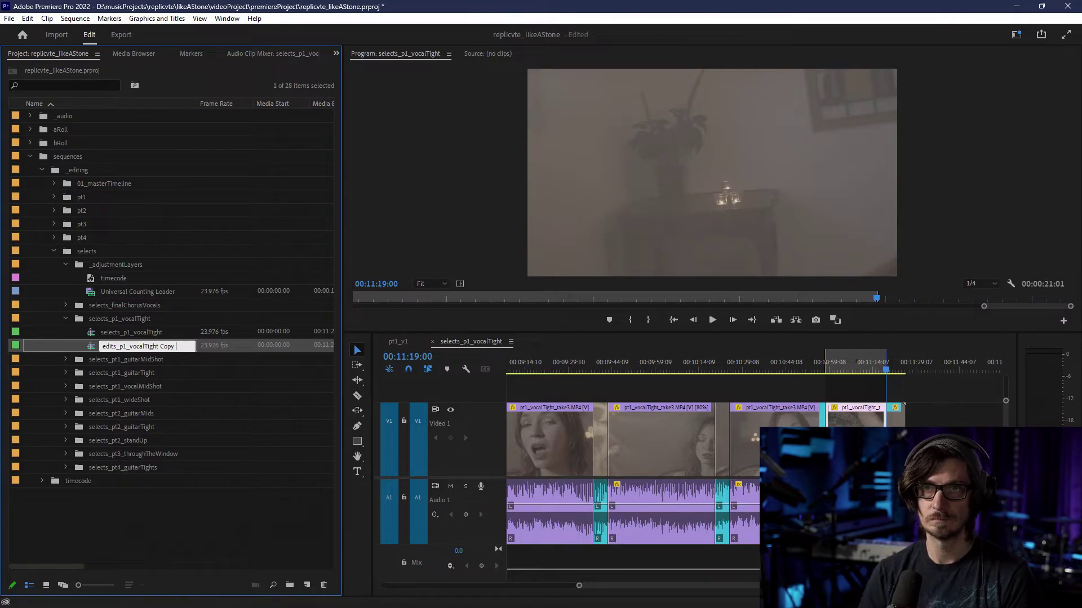
pyautogui.press('Return')
# - Open edits_p1_vocalTight in place of the selects_p1_vocalTight timeline and clear its in and out points
pyautogui.doubleClick(129, 345)
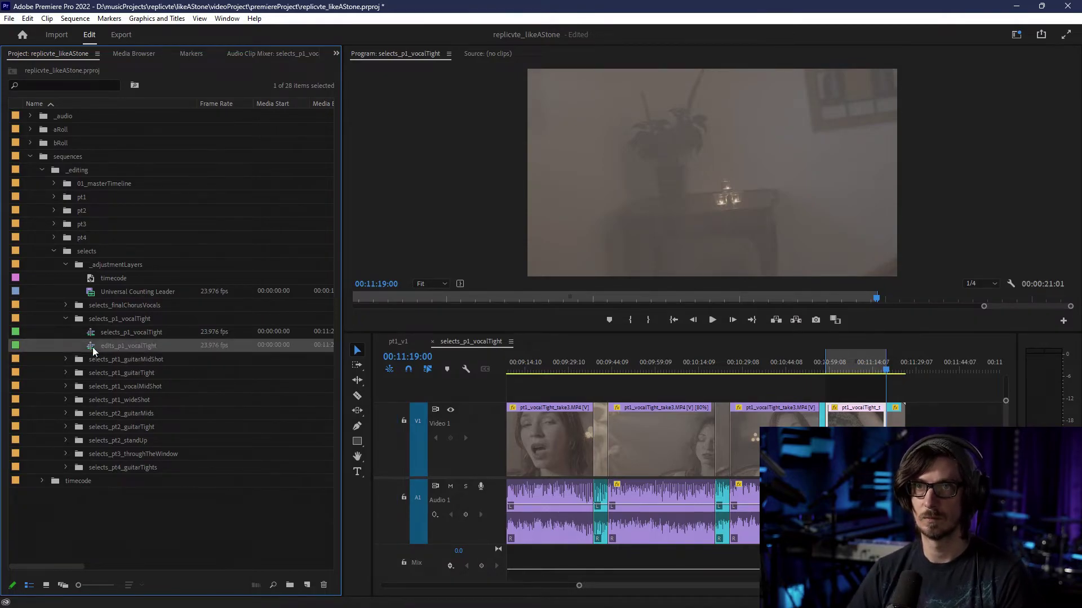
pyautogui.click(432, 342)
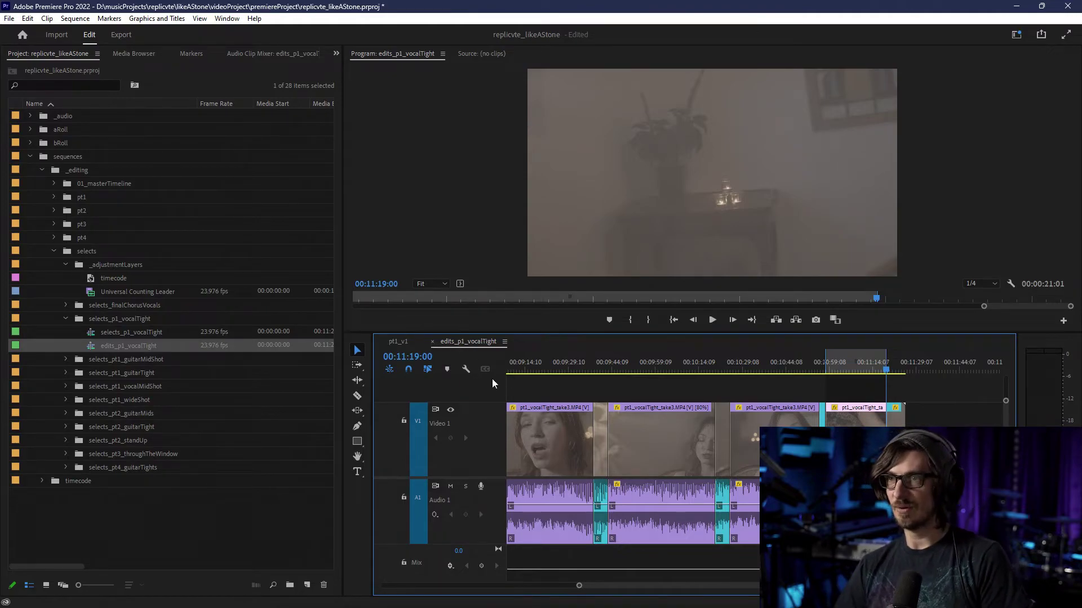
pyautogui.scroll(-3, 726, 466)
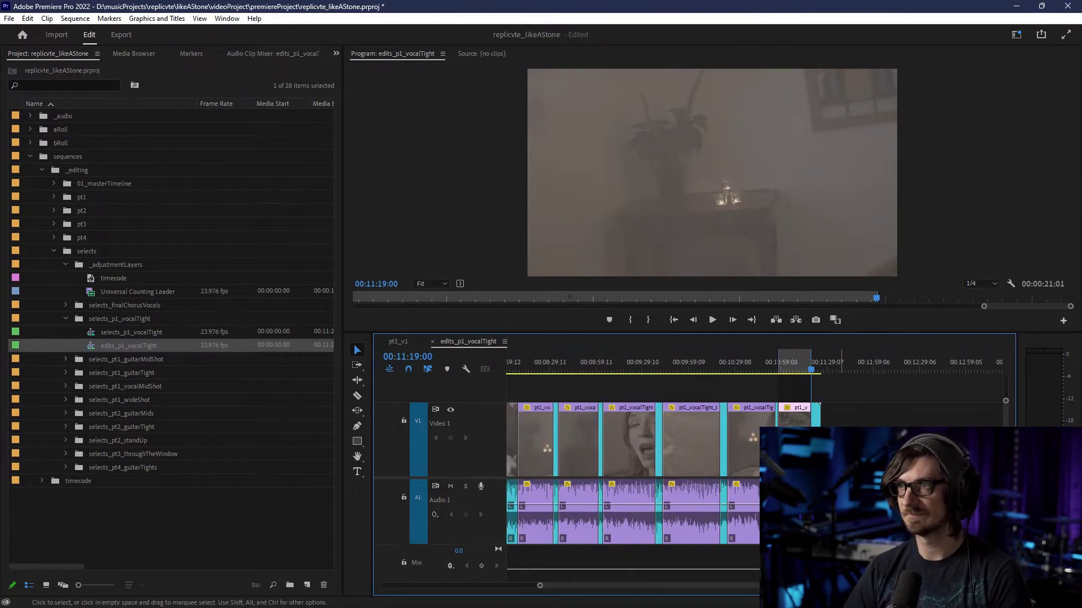
pyautogui.rightClick(800, 370)
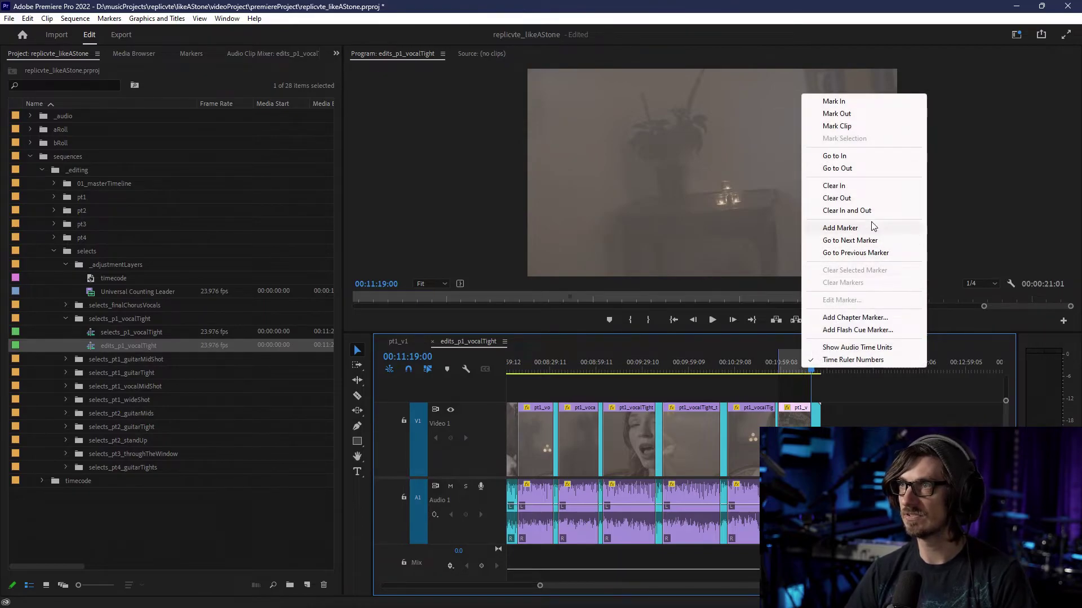
pyautogui.click(847, 210)
# - Shift all take 3 clips about 1 minute 45 seconds along the timeline, opening a gap after take 2
pyautogui.scroll(5, 636, 440)
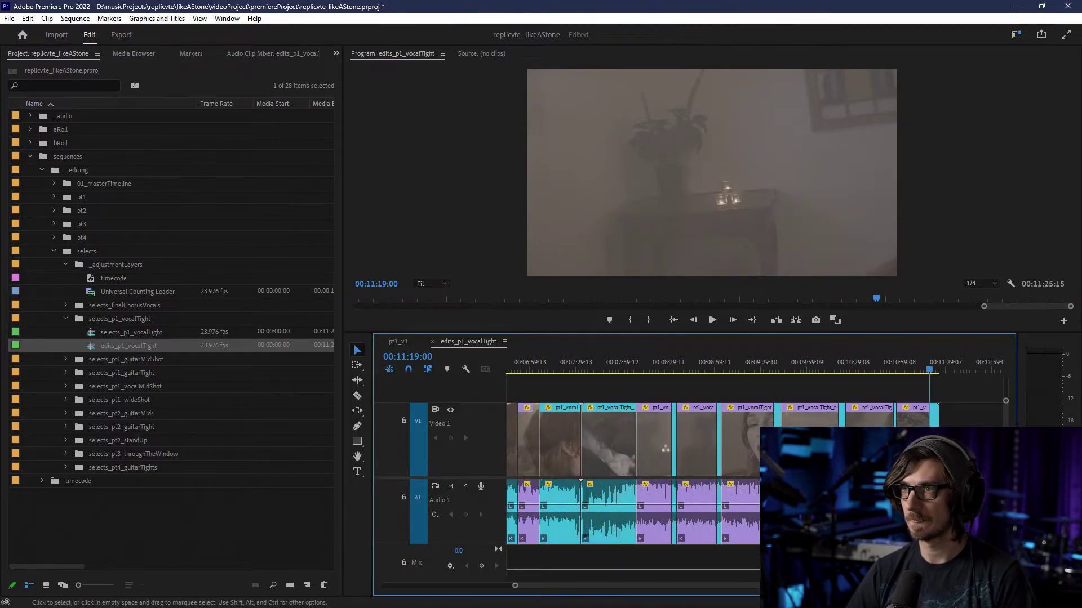
pyautogui.moveTo(975, 434); pyautogui.dragTo(609, 554)
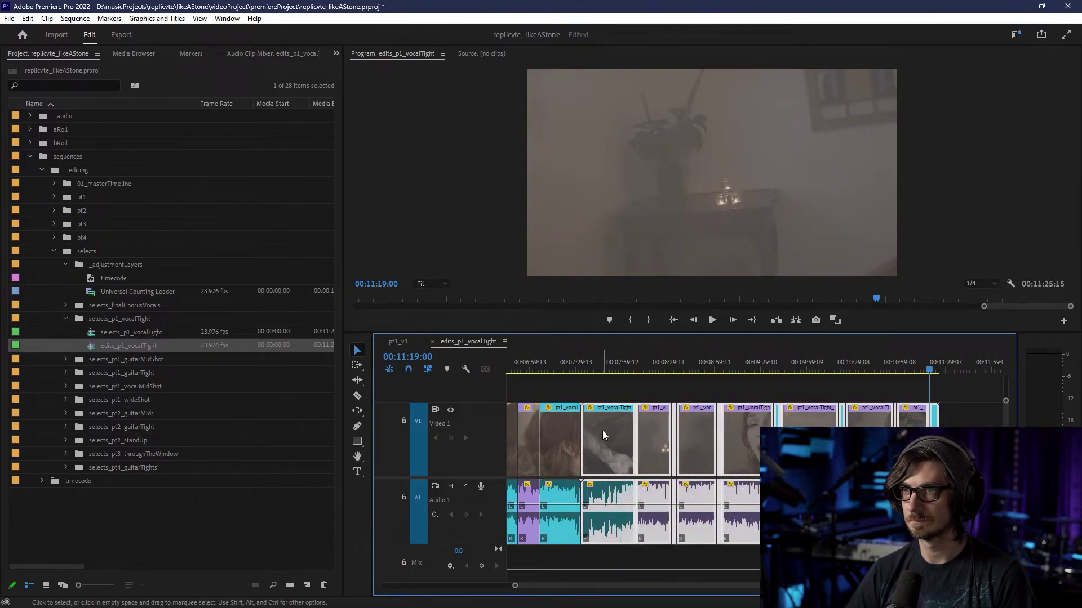
pyautogui.moveTo(604, 434); pyautogui.dragTo(766, 434)
pyautogui.click(768, 370)
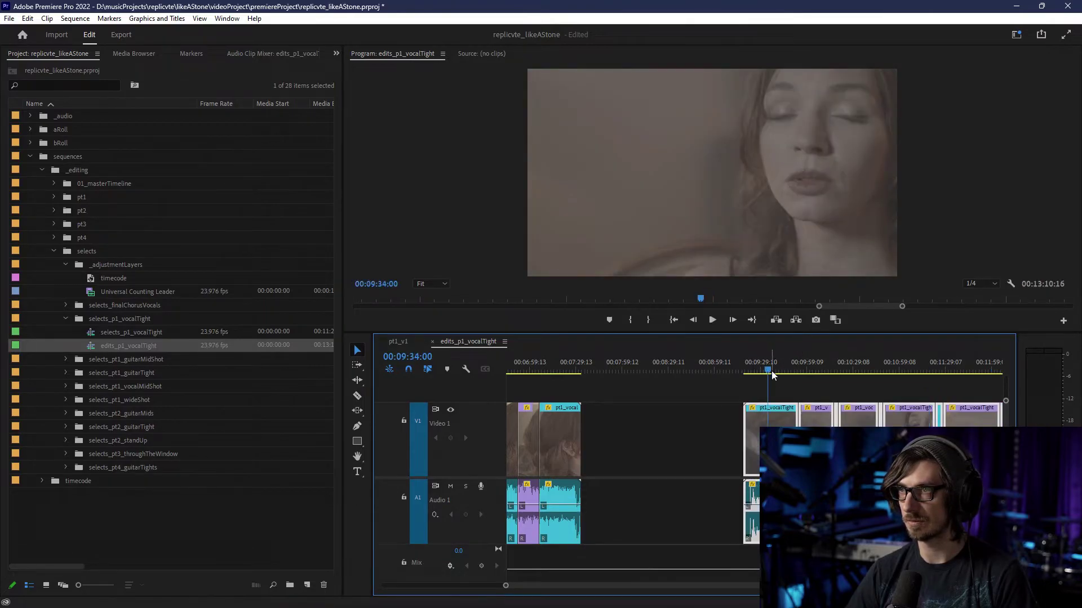
pyautogui.press('=')
pyautogui.press('-')
pyautogui.press('-')
pyautogui.press('-')
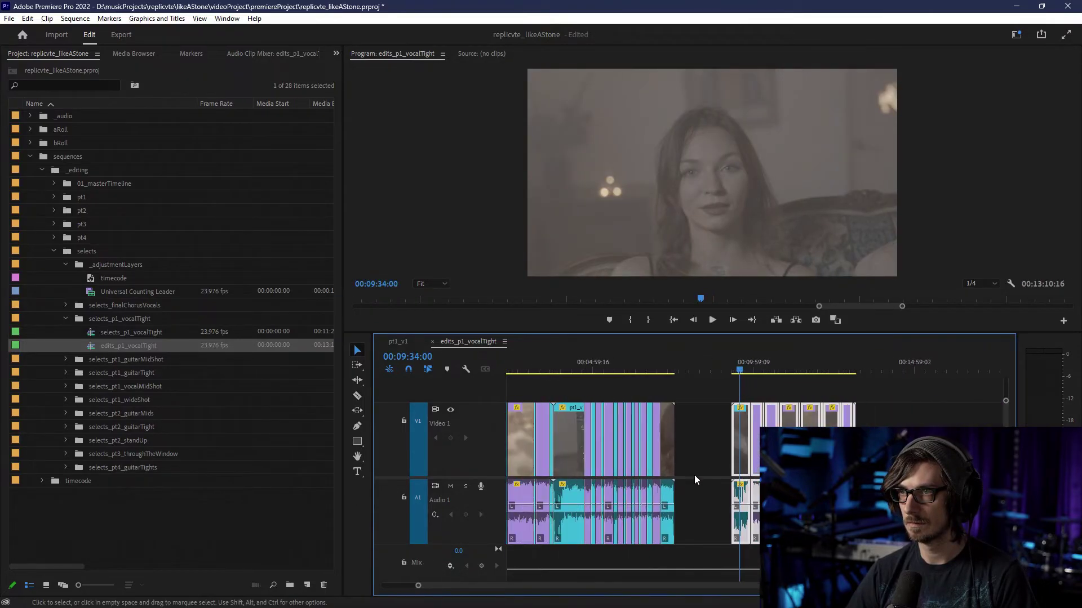
# - Shift all take 2 clips forward along the timeline to open a gap after the take 1 clips
pyautogui.moveTo(697, 418); pyautogui.dragTo(569, 530)
pyautogui.moveTo(566, 449); pyautogui.dragTo(594, 430)
pyautogui.click(586, 364)
pyautogui.press('-')
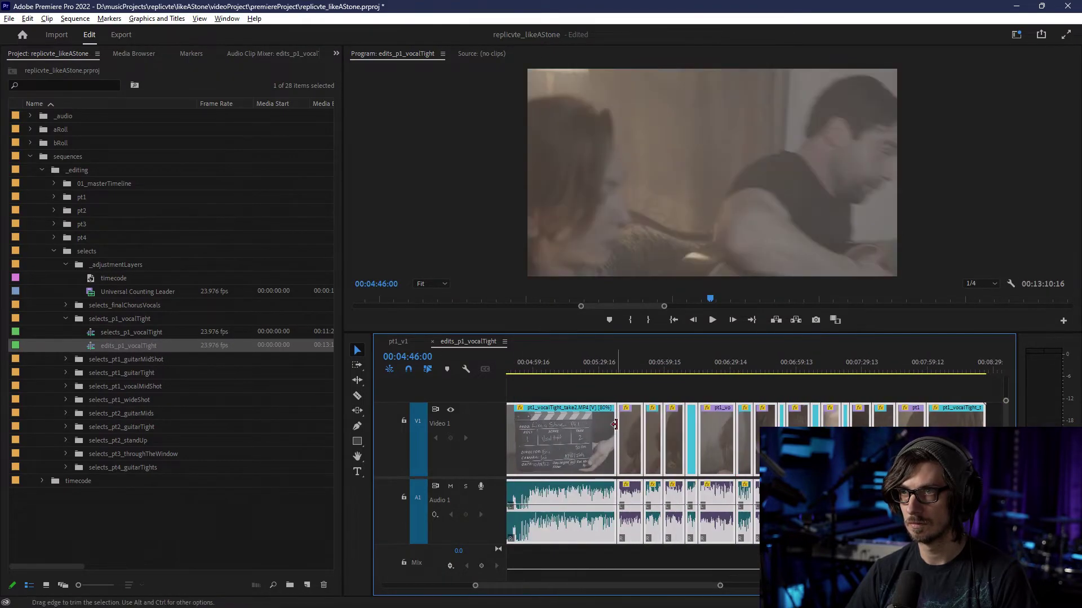
# - Shift the take 1 clips to begin at about 00:00:08:23, leaving room at the sequence start
pyautogui.scroll(2, 565, 586)
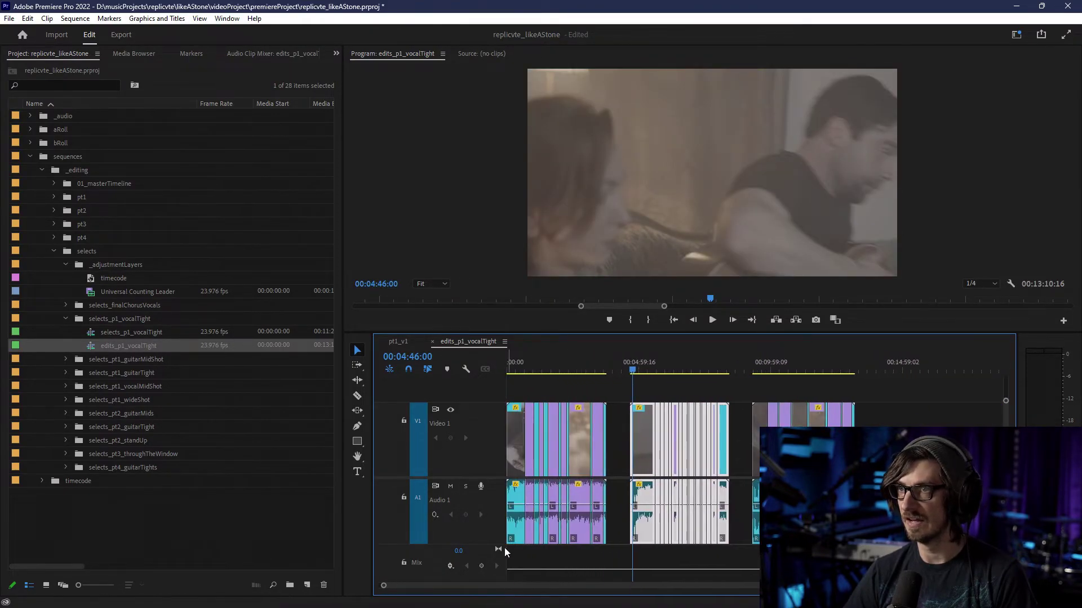
pyautogui.click(511, 370)
pyautogui.scroll(5, 534, 406)
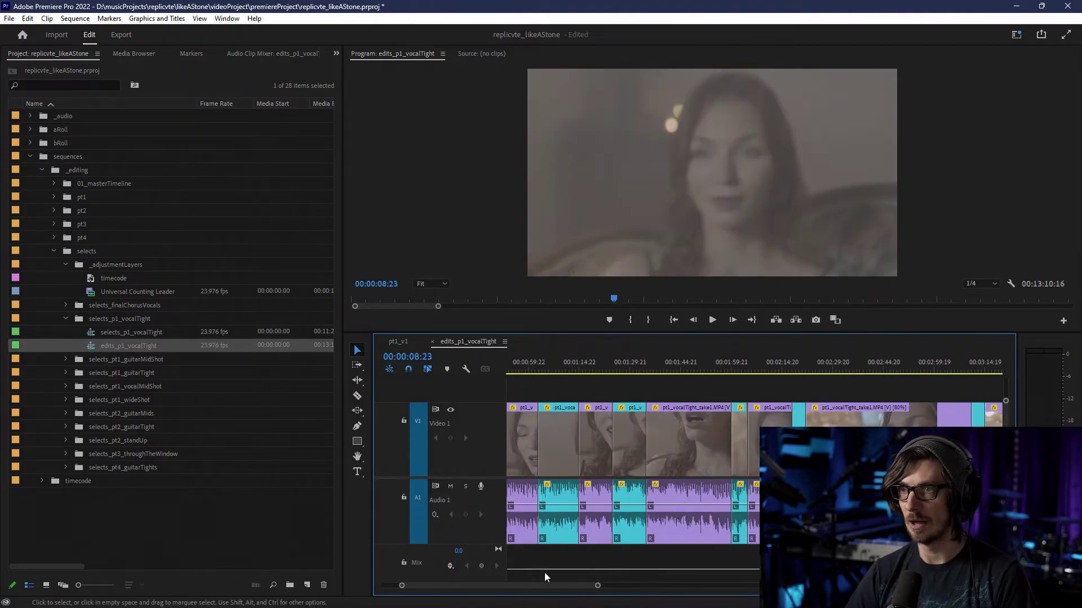
pyautogui.moveTo(528, 587); pyautogui.dragTo(509, 587)
pyautogui.scroll(-4, 751, 512)
pyautogui.moveTo(833, 387); pyautogui.dragTo(548, 438)
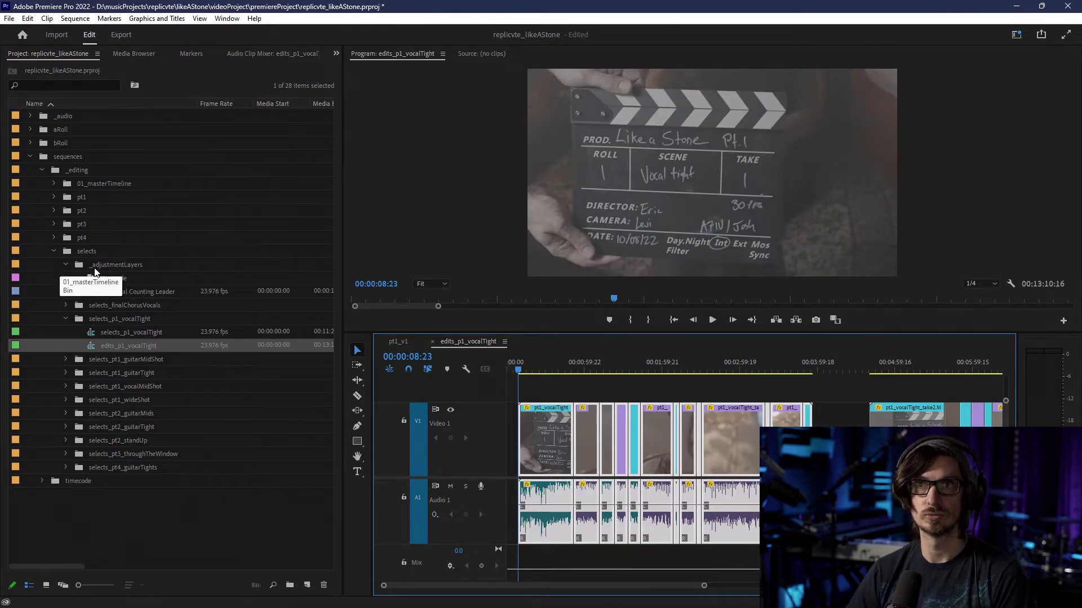
# - Place the Universal Counting Leader at the start of the sequence, before the take 1 clips
pyautogui.moveTo(121, 292); pyautogui.dragTo(501, 438)
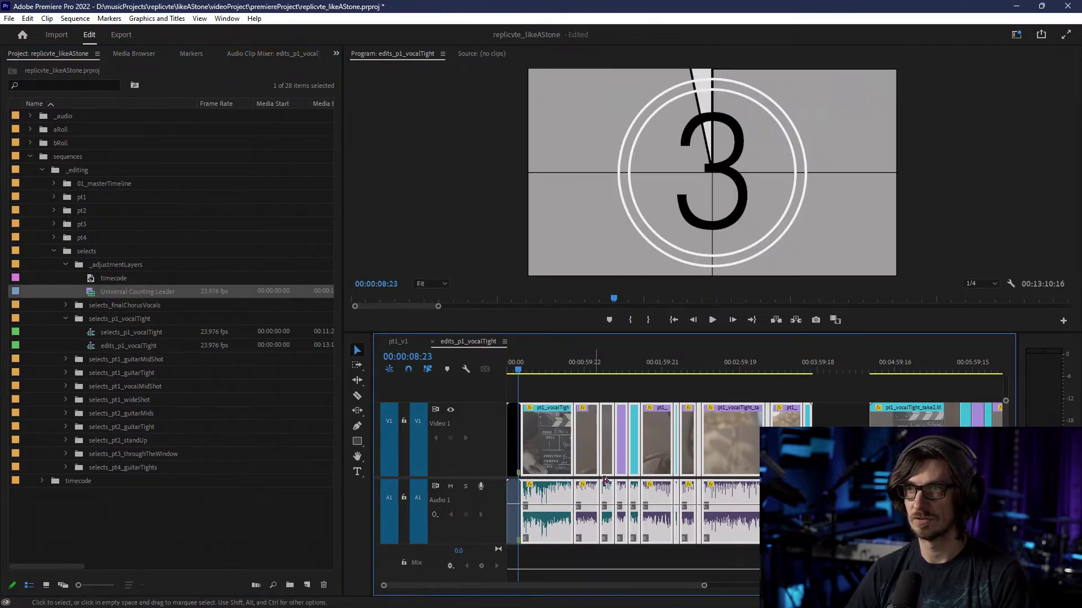
pyautogui.press('-')
pyautogui.press('-')
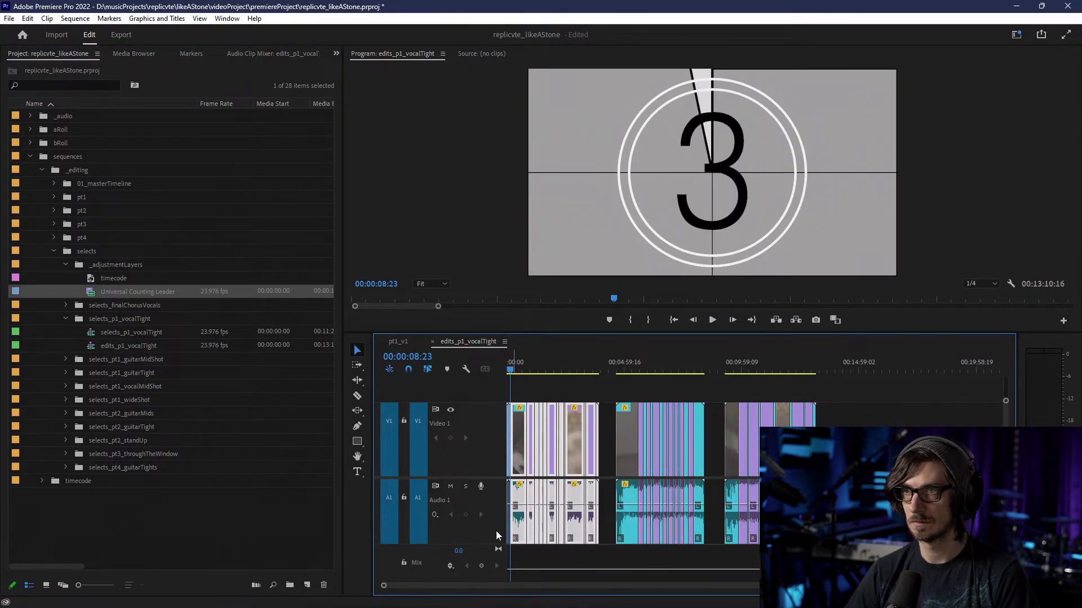
# - Unlink the audio from the video of all three takes and select all of the takes' audio clips
pyautogui.rightClick(518, 495)
pyautogui.click(558, 223)
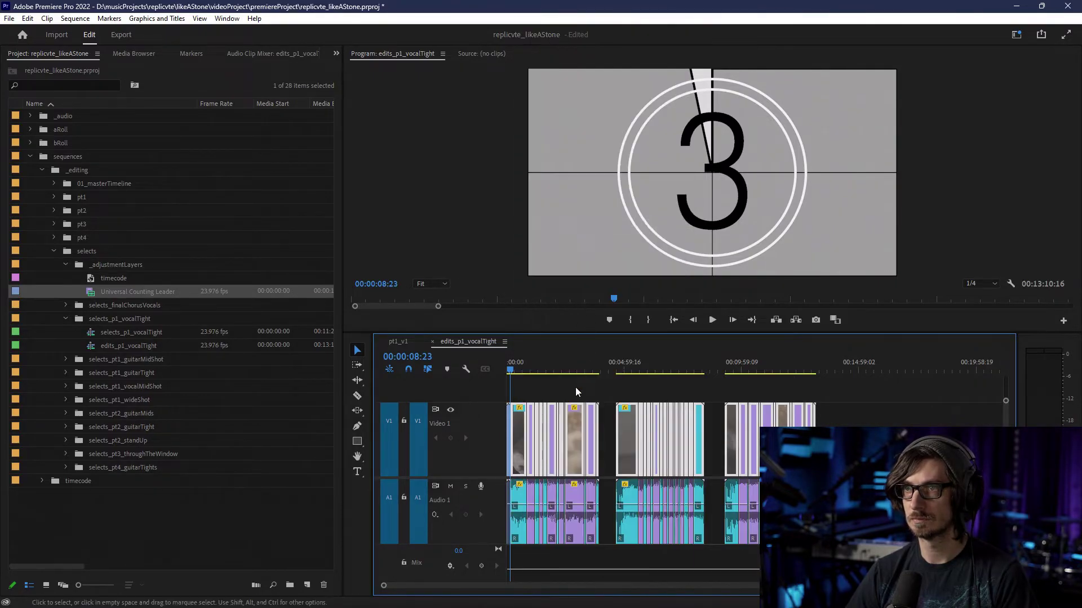
pyautogui.press('=')
pyautogui.press('-')
pyautogui.moveTo(803, 533); pyautogui.dragTo(515, 522)
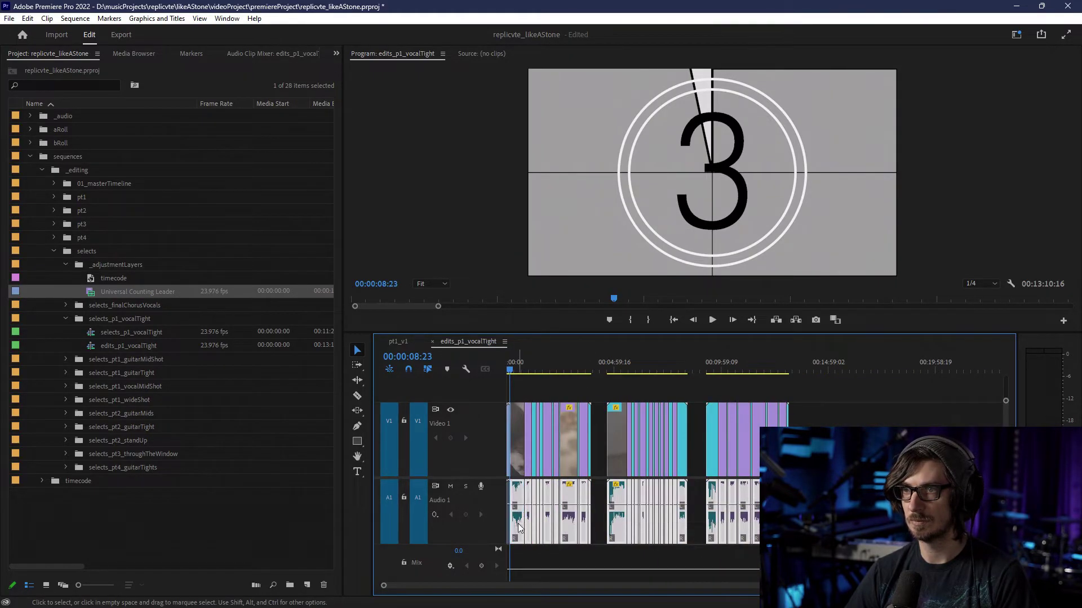
pyautogui.click(518, 522)
pyautogui.moveTo(902, 530); pyautogui.dragTo(489, 531)
pyautogui.rightClick(489, 530)
pyautogui.click(541, 458)
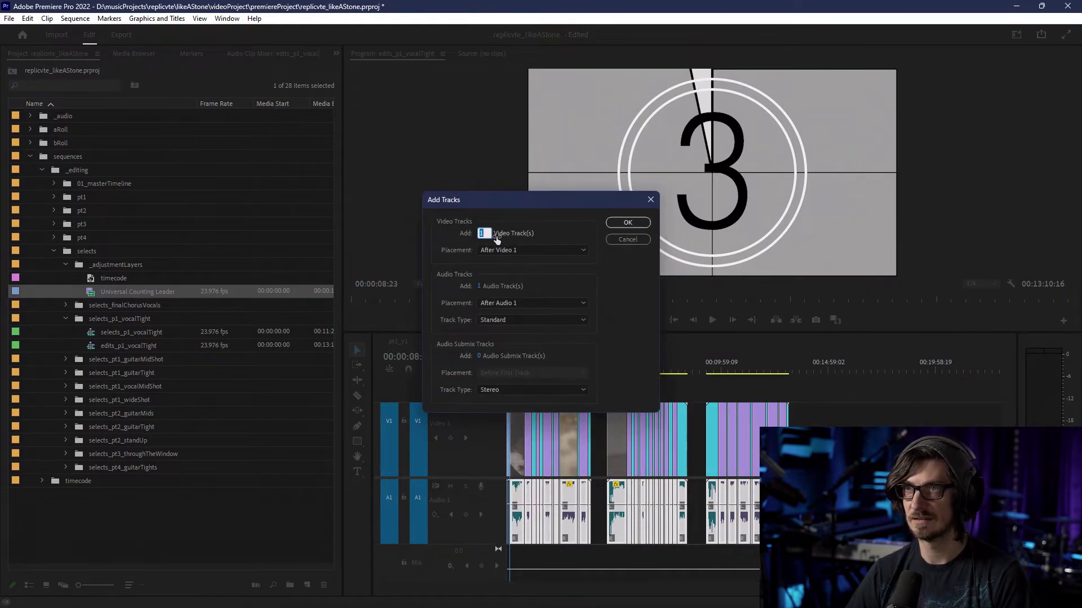
pyautogui.click(616, 238)
# - Add one audio track and move the selected take audio down onto it, keeping it aligned with the video
pyautogui.rightClick(501, 523)
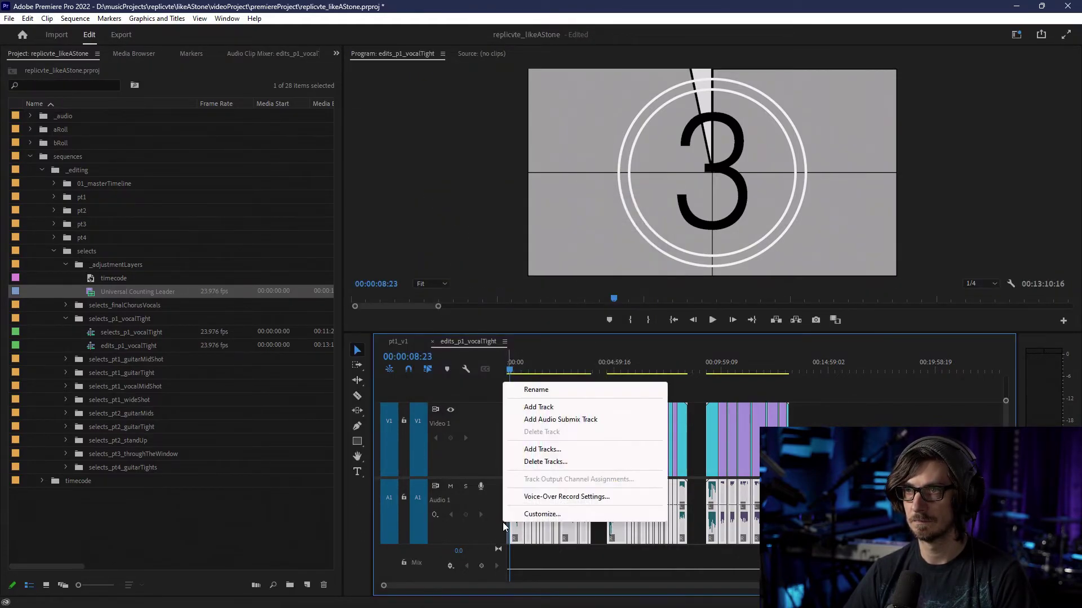
pyautogui.click(540, 408)
pyautogui.click(611, 522)
pyautogui.moveTo(610, 522); pyautogui.dragTo(520, 552)
# - Move the playhead to 00:00:08:11 near the counting leader's end and enlarge the audio track heights to show the Audio 2 waveforms
pyautogui.press('=')
pyautogui.press('=')
pyautogui.press('=')
pyautogui.press('=')
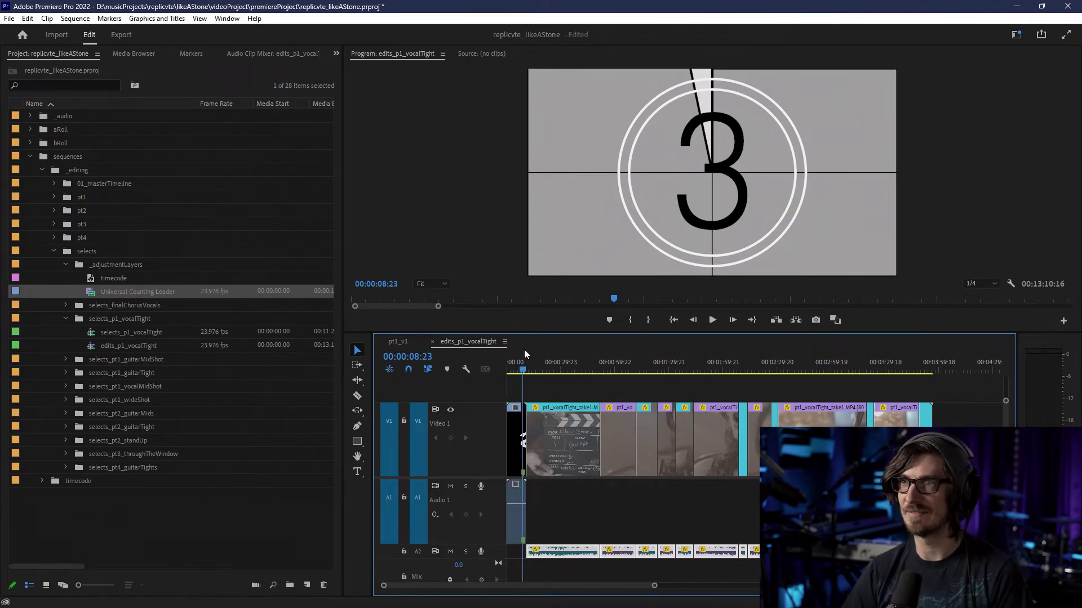
pyautogui.click(523, 363)
pyautogui.press('=')
pyautogui.press('=')
pyautogui.press('=')
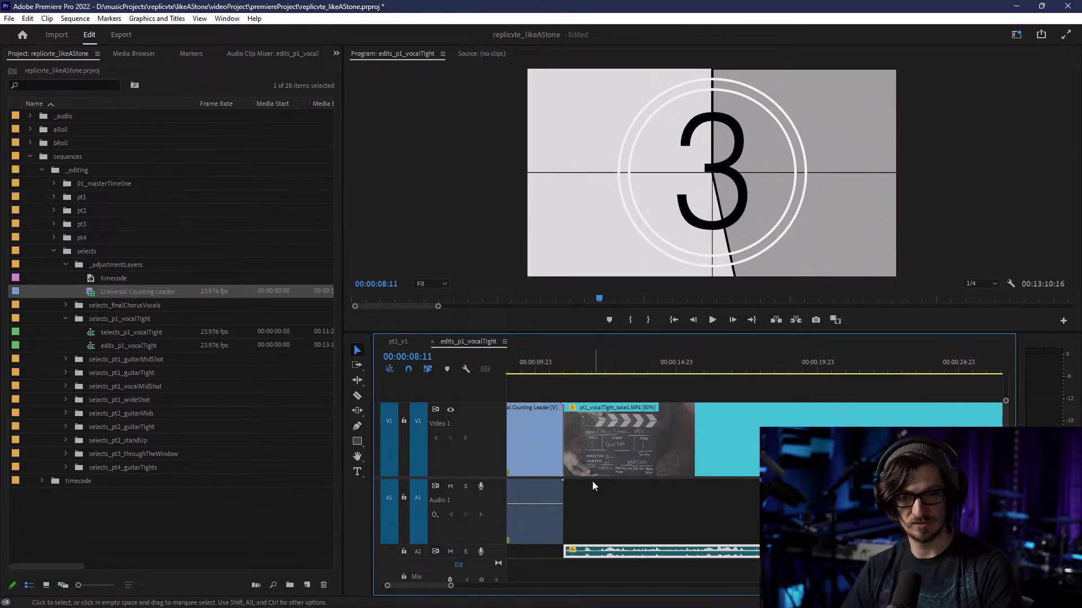
pyautogui.hotkey('alt', '=')
pyautogui.hotkey('alt', '=')
pyautogui.hotkey('alt', '=')
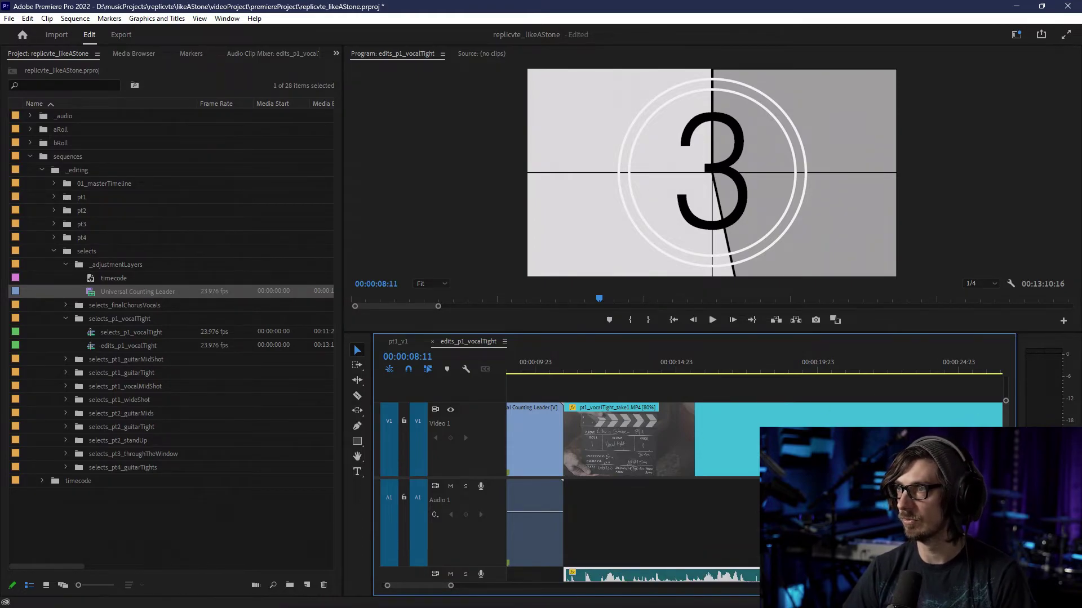
pyautogui.scroll(-2, 535, 529)
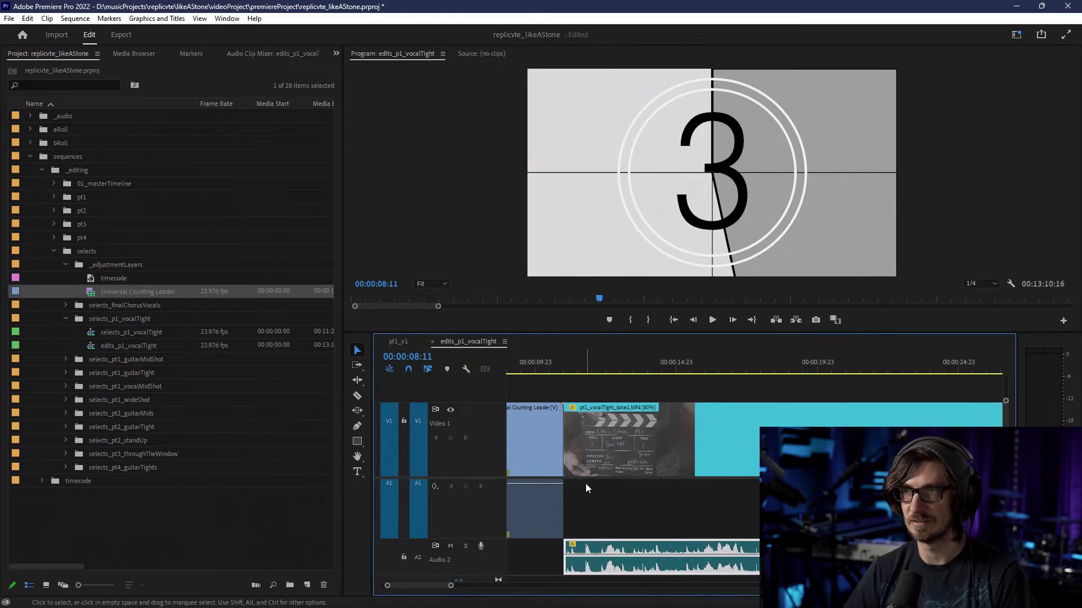
# - Move the Universal Counting Leader over the take 1 clips, starting at about 00:00:16, and play the sequence up to about 00:00:28
pyautogui.moveTo(531, 458); pyautogui.dragTo(986, 458)
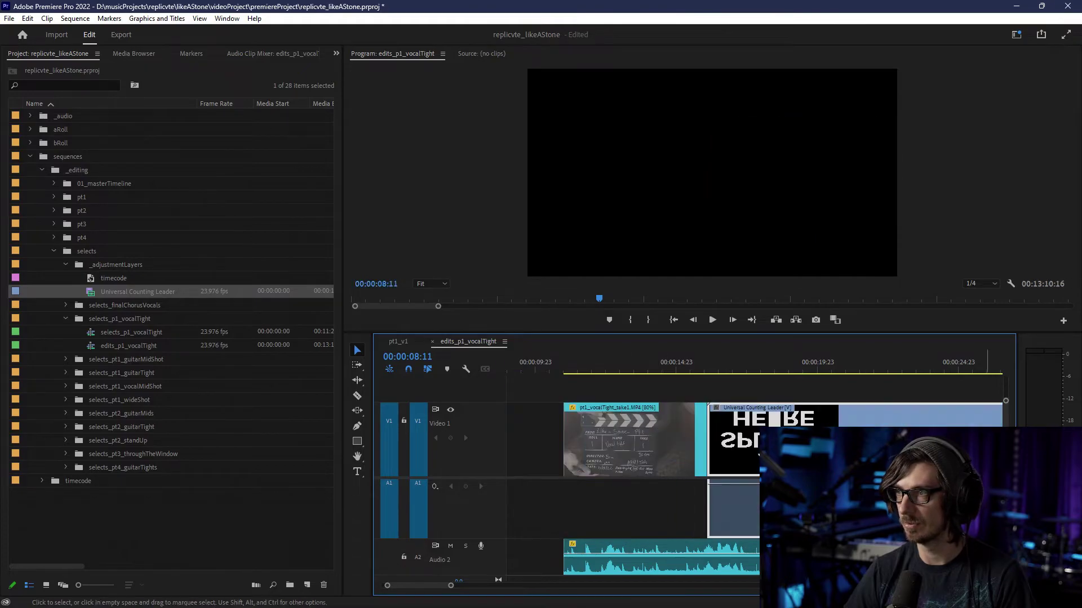
pyautogui.hscroll(1, 867, 458)
pyautogui.scroll(-4, 984, 459)
pyautogui.moveTo(653, 361); pyautogui.dragTo(680, 365)
pyautogui.press('space')
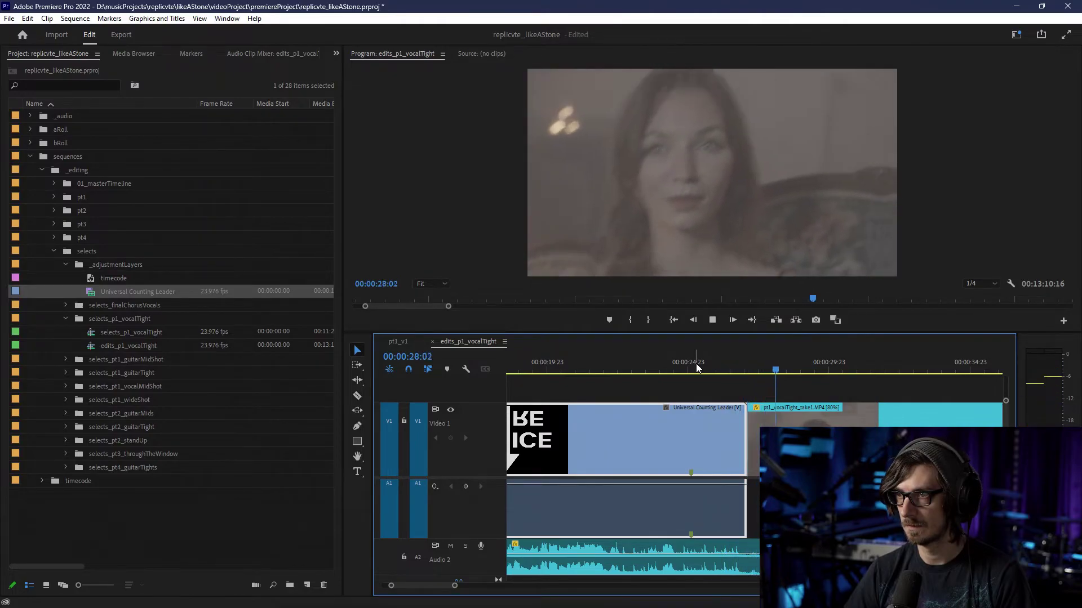
# - Shift the counting leader so its two-pop marker lines up with the take 1 audio spike at about 00:00:28:21
pyautogui.moveTo(656, 467); pyautogui.dragTo(784, 456)
pyautogui.click(789, 365)
pyautogui.scroll(4, 813, 407)
pyautogui.moveTo(821, 417); pyautogui.dragTo(767, 425)
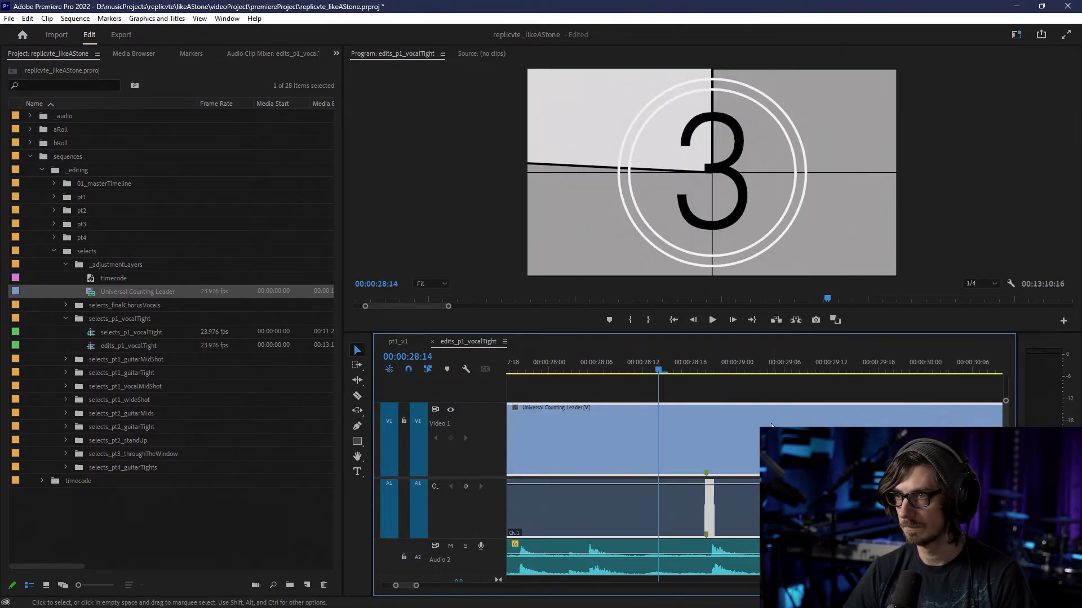
pyautogui.scroll(4, 753, 425)
pyautogui.moveTo(641, 438); pyautogui.dragTo(660, 434)
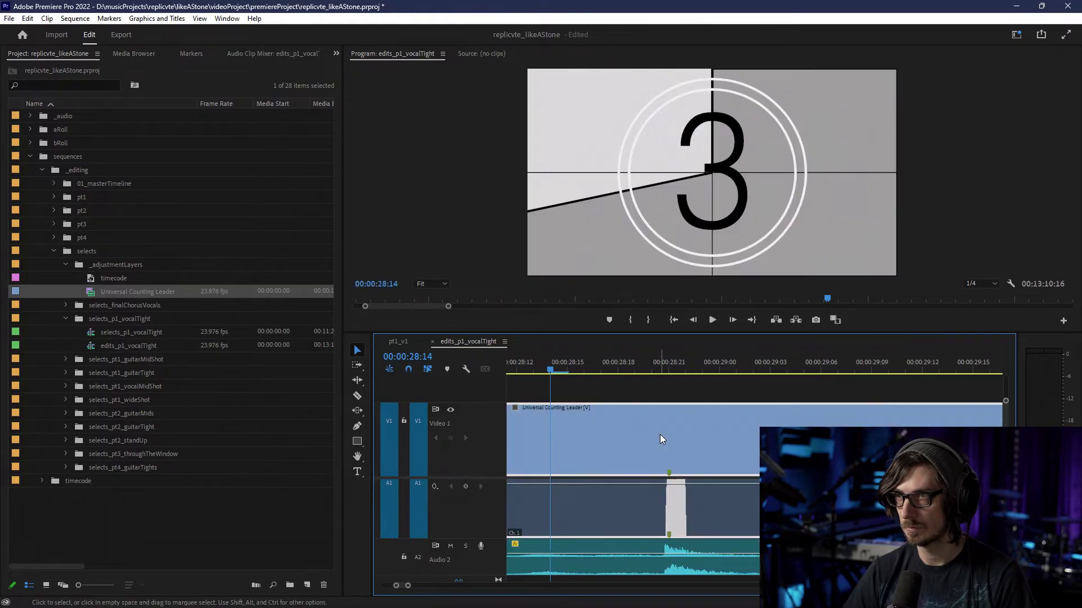
# - Play the sequence from 00:00:28:14 to check the leader's sync with the take 1 vocal
pyautogui.press('space')
pyautogui.press('-')
pyautogui.press('-')
pyautogui.press('-')
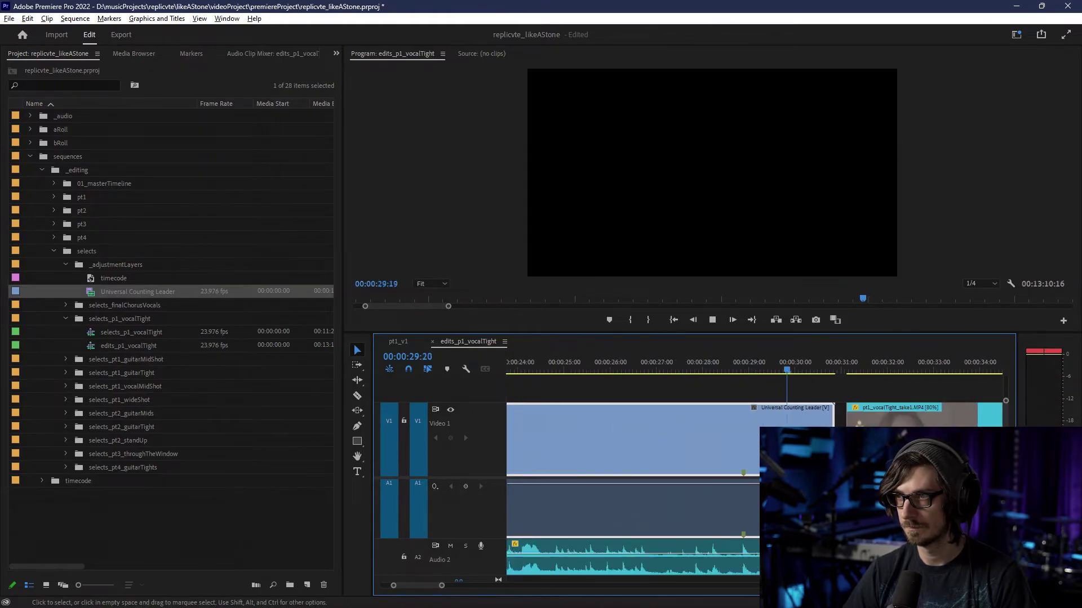
pyautogui.press('-')
pyautogui.press('-')
pyautogui.press('-')
pyautogui.press('-')
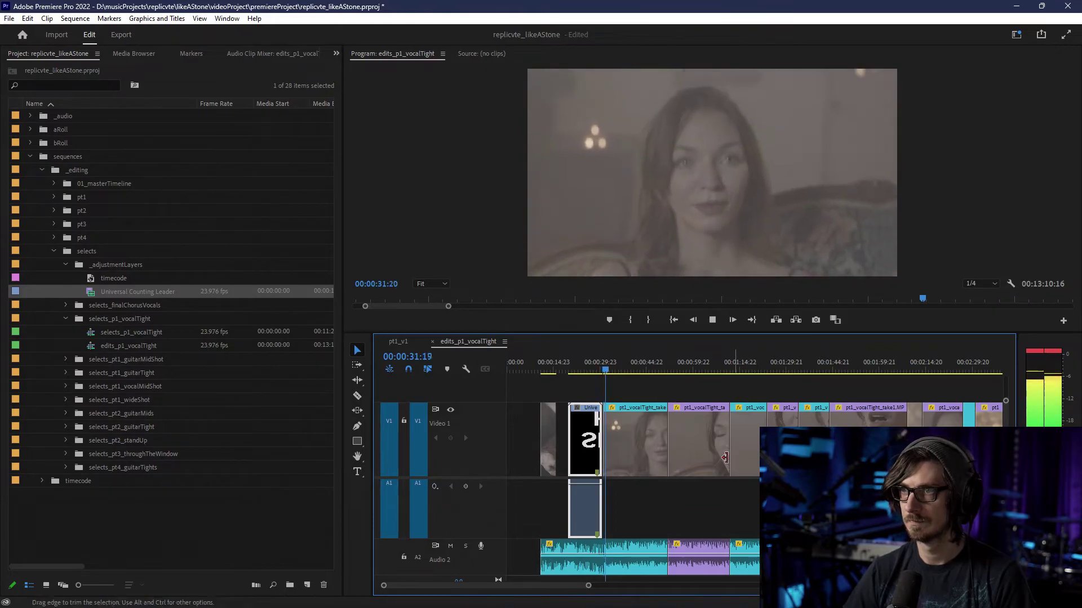
pyautogui.press('-')
pyautogui.press('space')
# - Copy the leader and the take 1 video clips from edits_p1_vocalTight and paste them onto track V11 of pt1_v1
pyautogui.moveTo(920, 443); pyautogui.dragTo(552, 519)
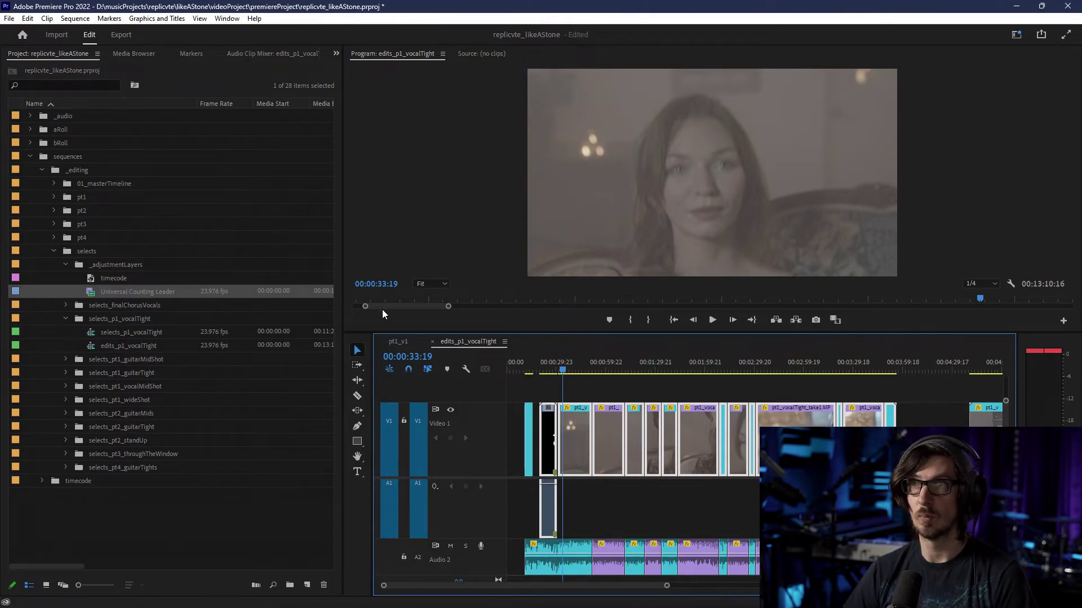
pyautogui.click(407, 344)
pyautogui.click(417, 423)
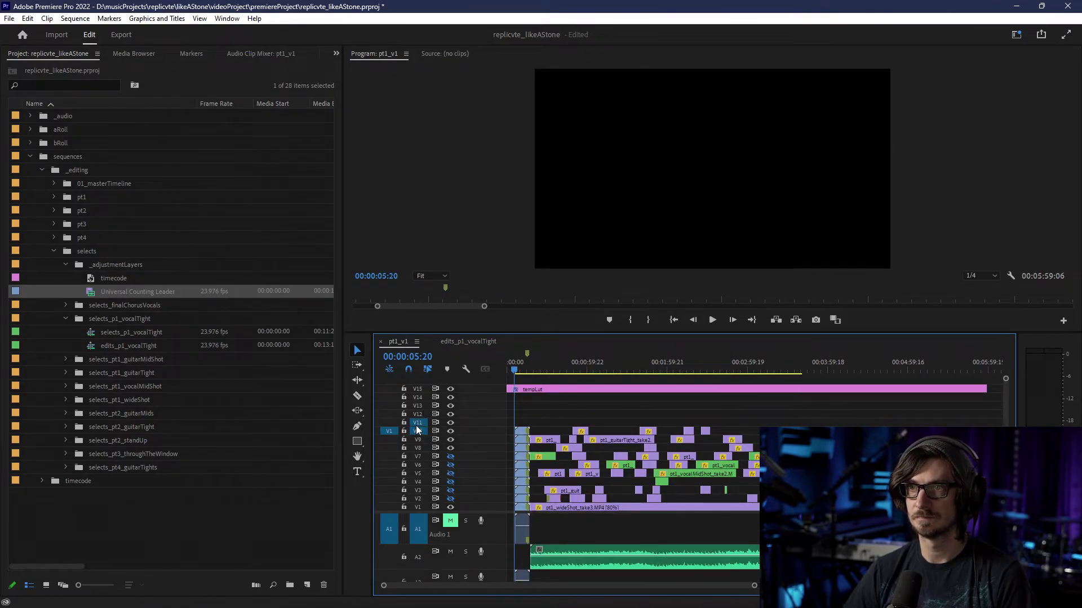
pyautogui.click(390, 423)
pyautogui.click(417, 431)
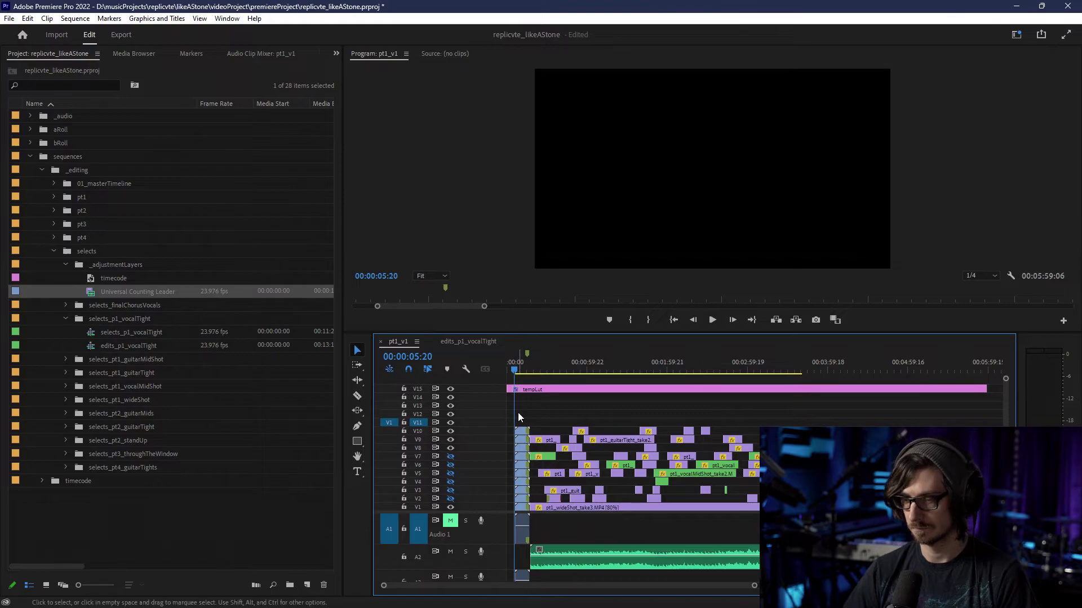
pyautogui.hotkey('ctrl', 'v')
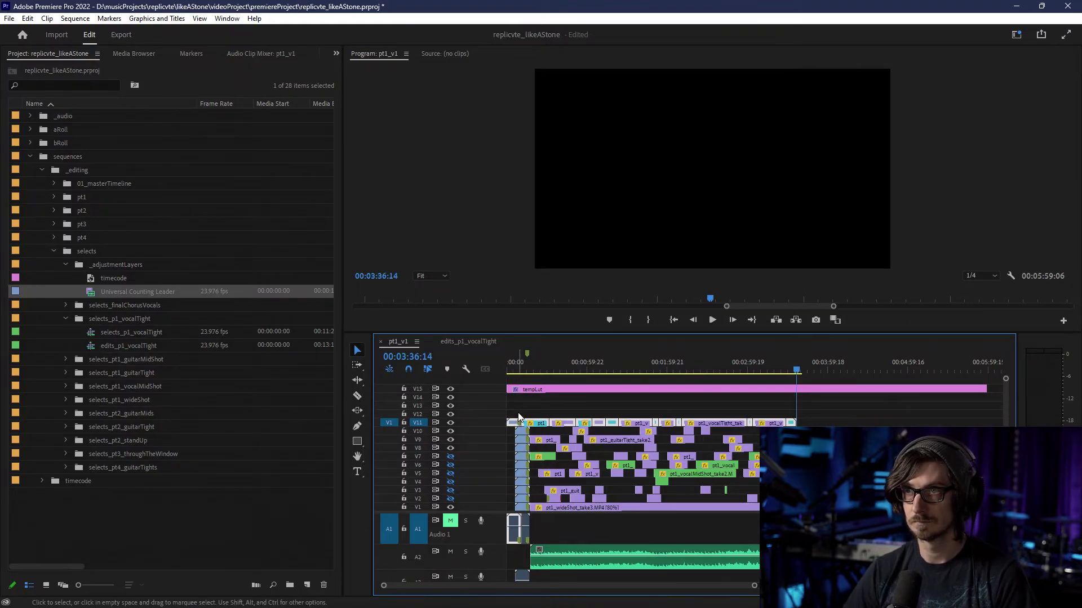
# - Align the pasted group's counting leader with the other tracks' leaders and play the sequence from near the leader's marker
pyautogui.scroll(6, 508, 415)
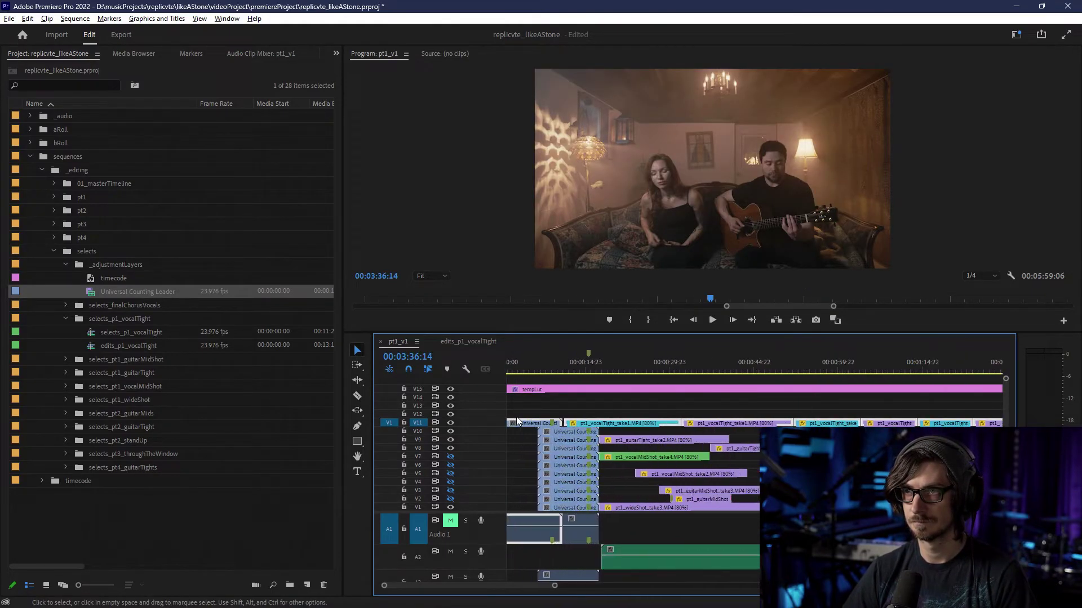
pyautogui.moveTo(525, 425); pyautogui.dragTo(600, 421)
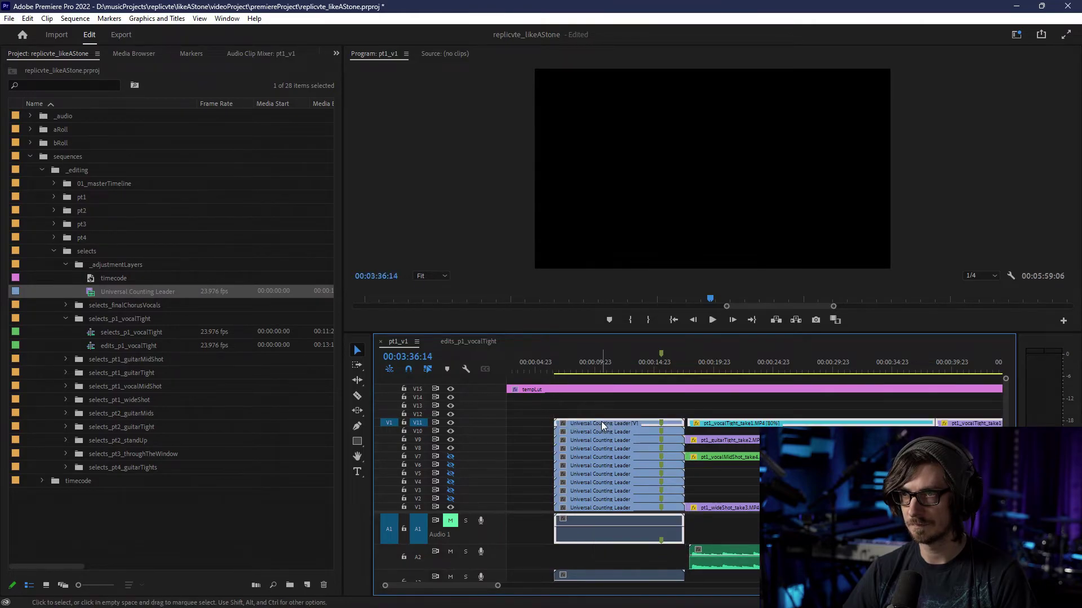
pyautogui.click(643, 374)
pyautogui.press('space')
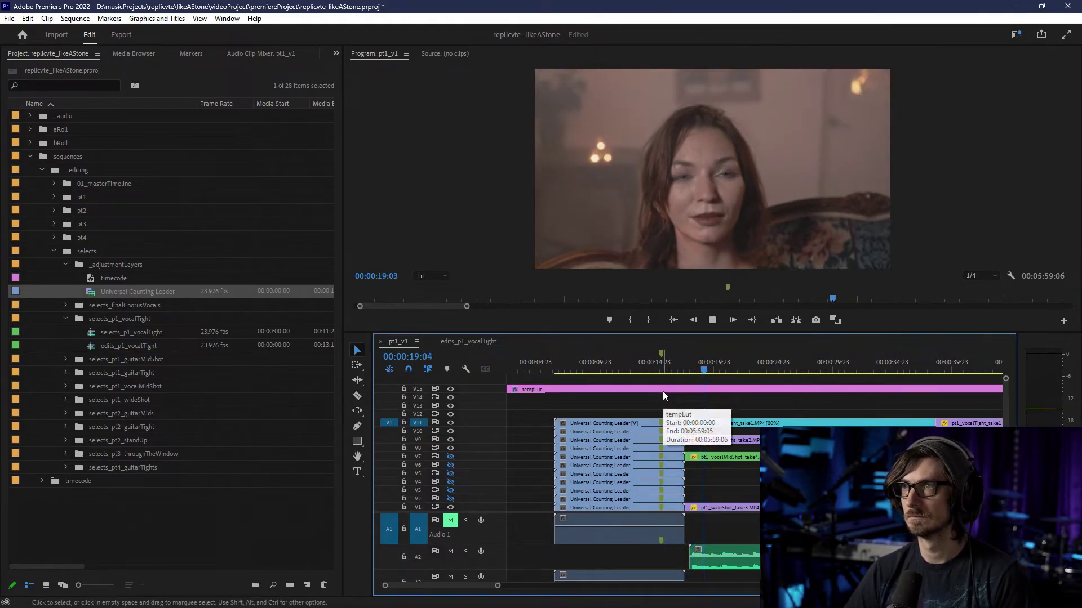
# - Delete the first three cyan take 1 clips on track V11, keeping the violet ones in place
pyautogui.press('-')
pyautogui.press('-')
pyautogui.press('-')
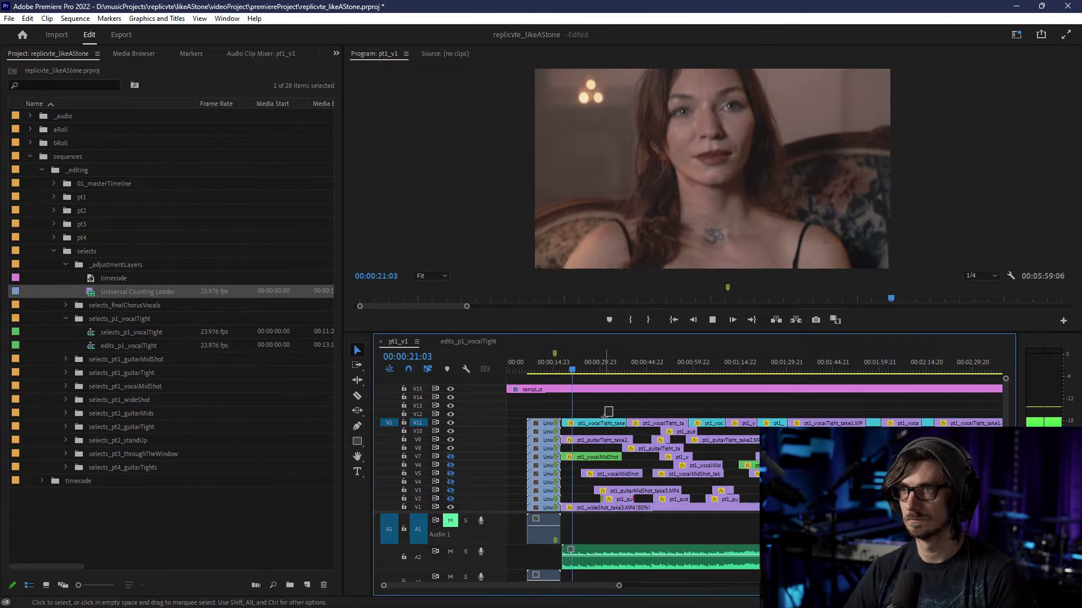
pyautogui.press('Delete')
pyautogui.click(707, 423)
pyautogui.press('Delete')
pyautogui.click(770, 422)
pyautogui.press('Delete')
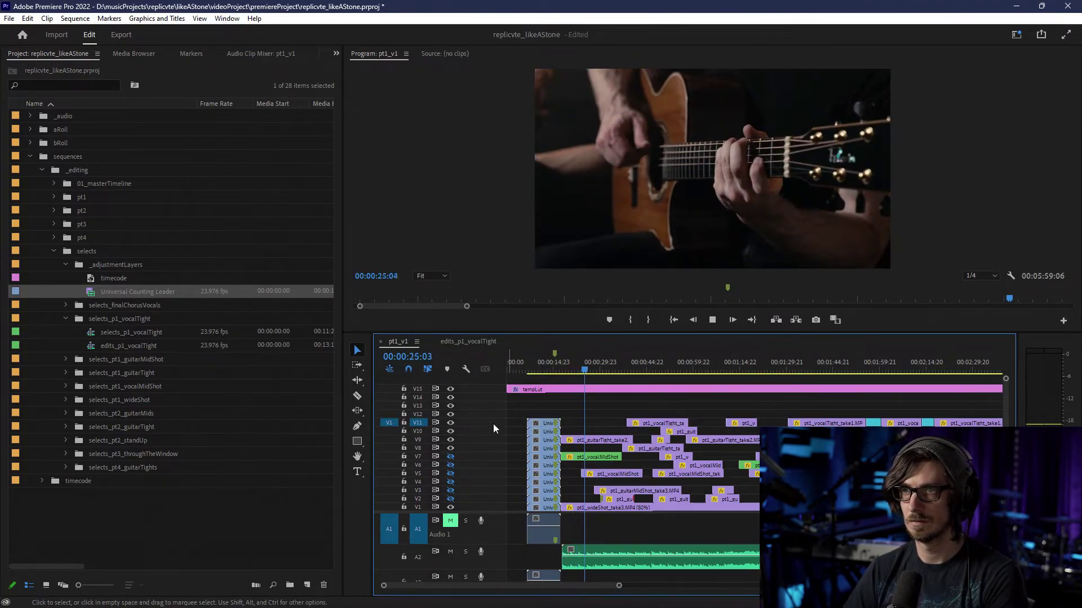
# - Hide video tracks V8 to V10 and delete the two cyan clips around 00:02:00 and 00:02:15 on V11
pyautogui.click(451, 432)
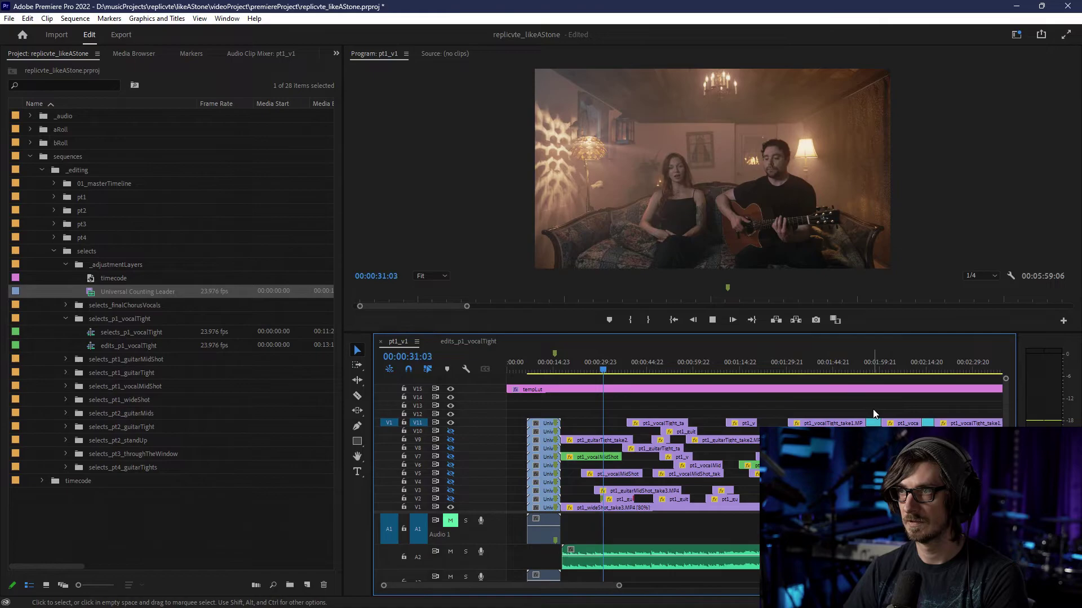
pyautogui.click(873, 423)
pyautogui.press('Delete')
pyautogui.click(928, 422)
pyautogui.press('Delete')
pyautogui.scroll(-2, 930, 423)
pyautogui.scroll(1, 931, 422)
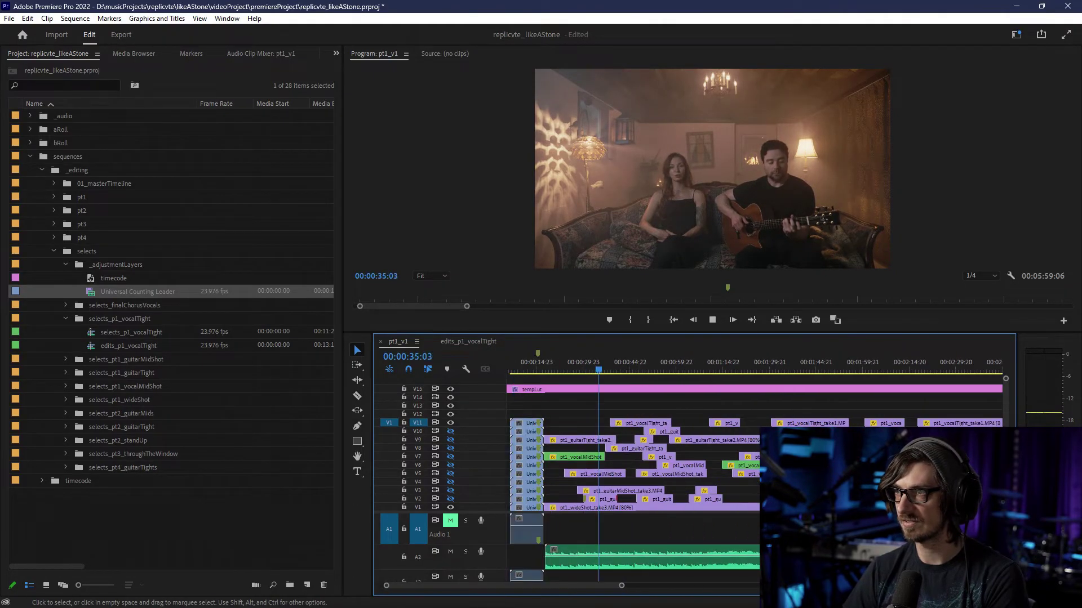
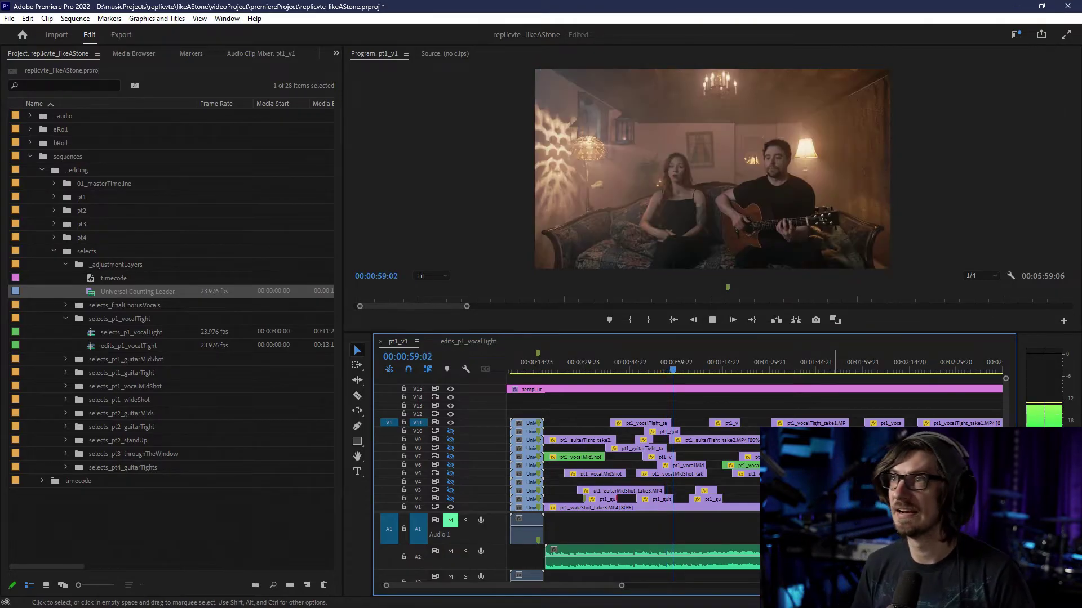
# - Move the playhead to 00:00:46:01 on the first violet V11 clip and switch to the workspace layout that includes Effect Controls
pyautogui.click(634, 366)
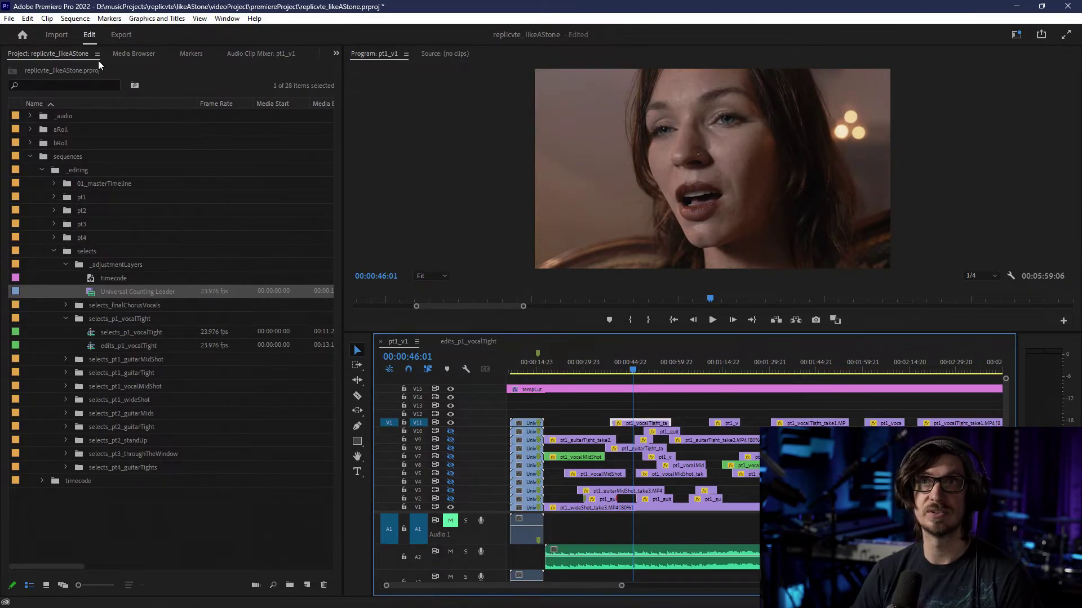
pyautogui.click(337, 53)
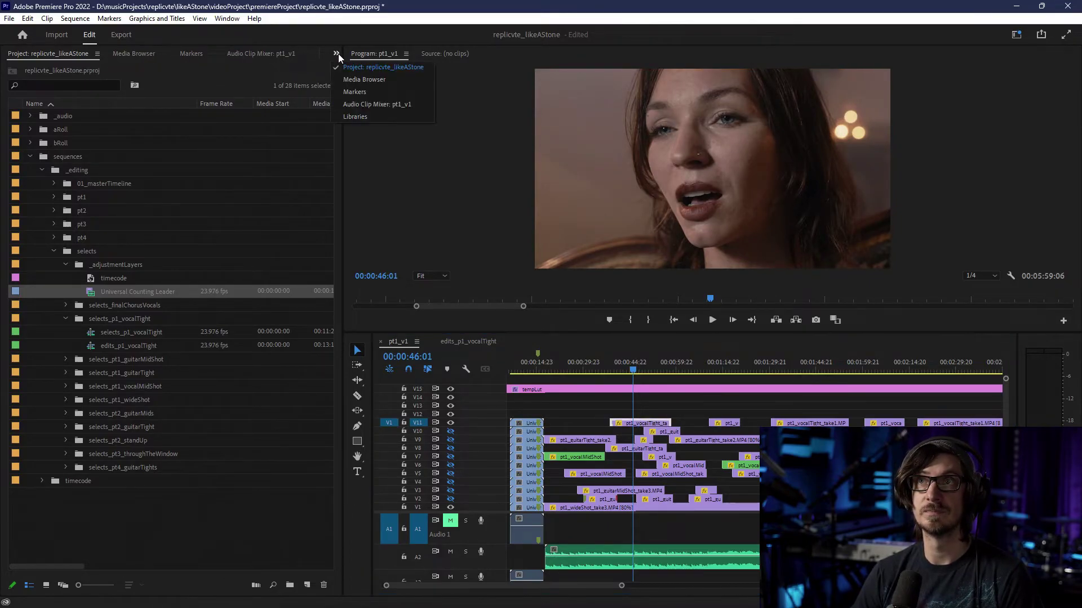
pyautogui.click(333, 91)
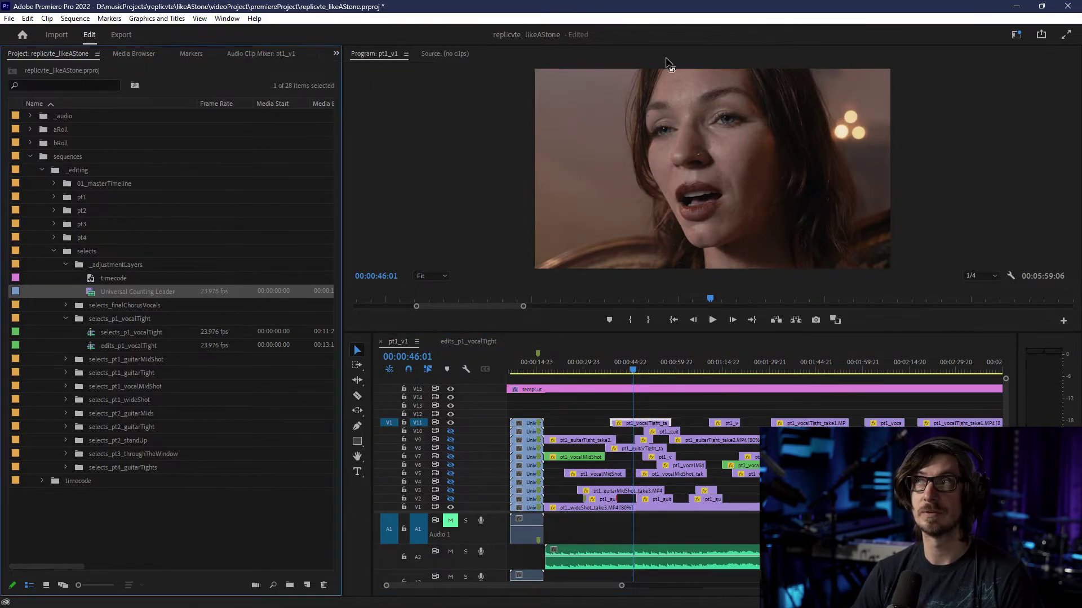
pyautogui.click(1041, 35)
pyautogui.click(952, 125)
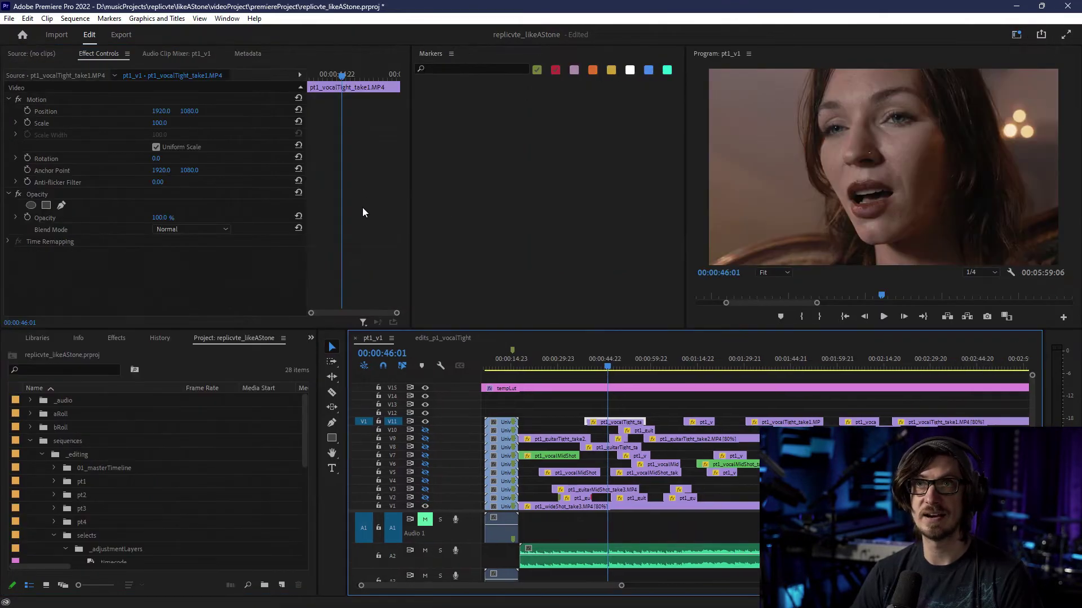
# - Try the first violet vocalTight clip at scales of 115 and 110, and set it back to 100
pyautogui.moveTo(169, 128)
pyautogui.mouseDown()
pyautogui.moveTo(187, 128)
pyautogui.moveTo(178, 128)
pyautogui.mouseUp()
pyautogui.write('115')
pyautogui.press('Return')
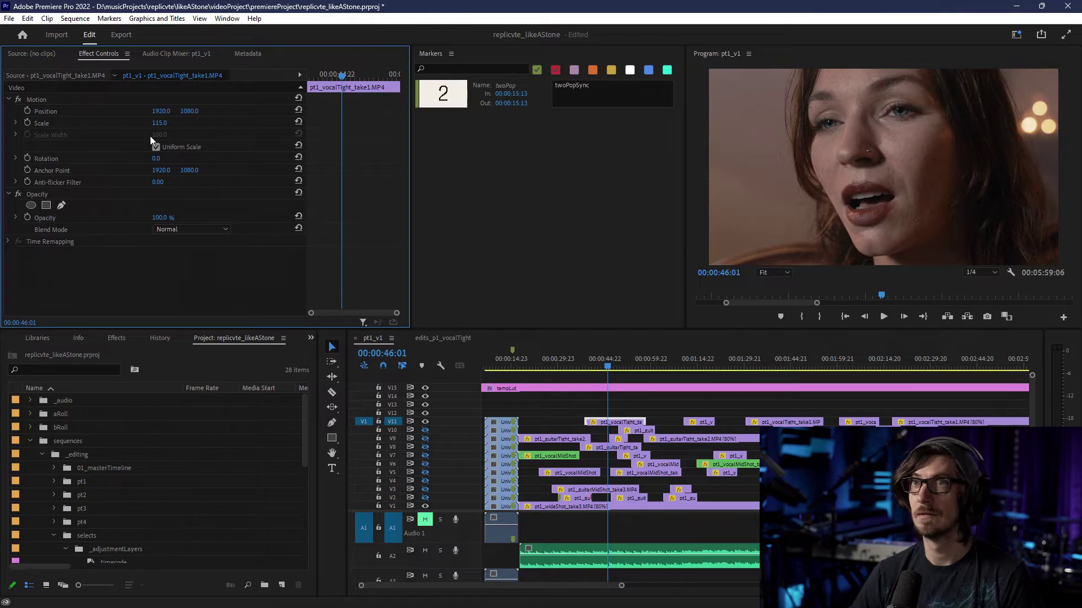
pyautogui.write('110')
pyautogui.press('Return')
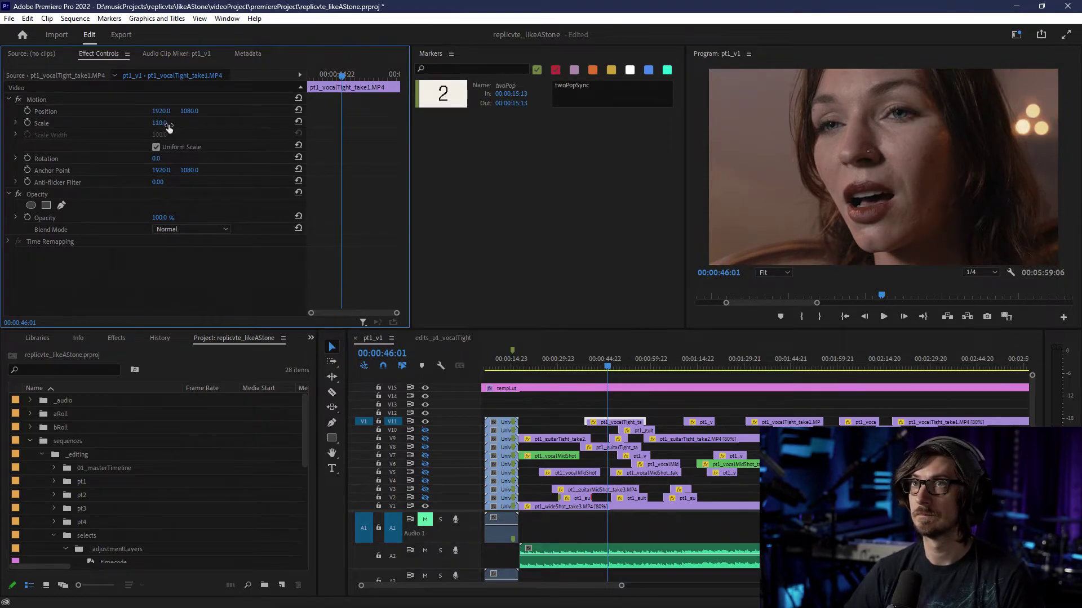
pyautogui.write('100')
pyautogui.press('Return')
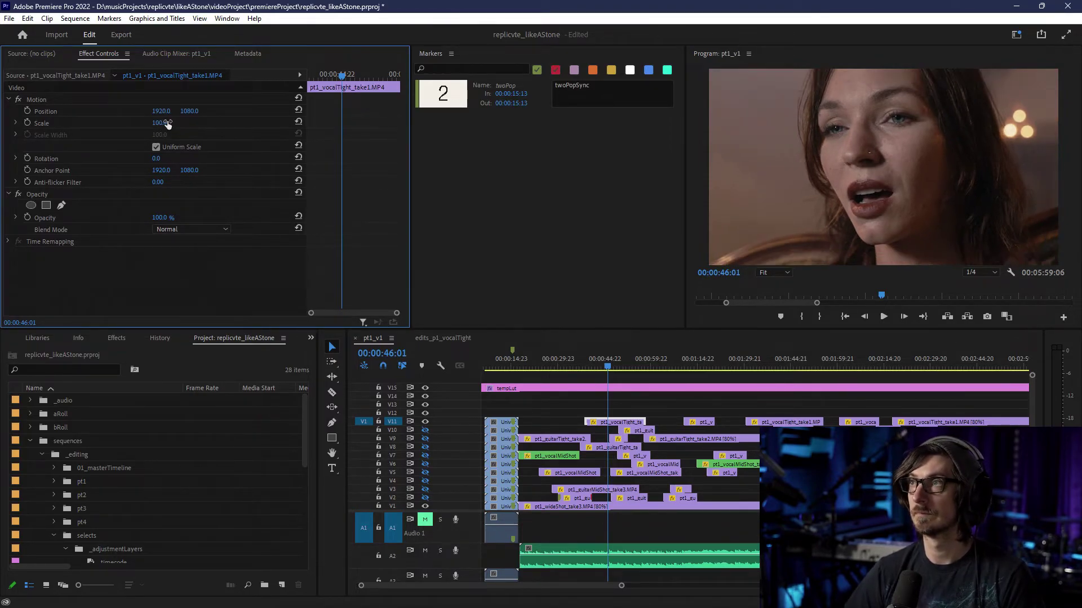
# - Review the framing and sync of the violet V11 clips at about 00:01:13, 00:01:38 and 00:02:01
pyautogui.click(704, 365)
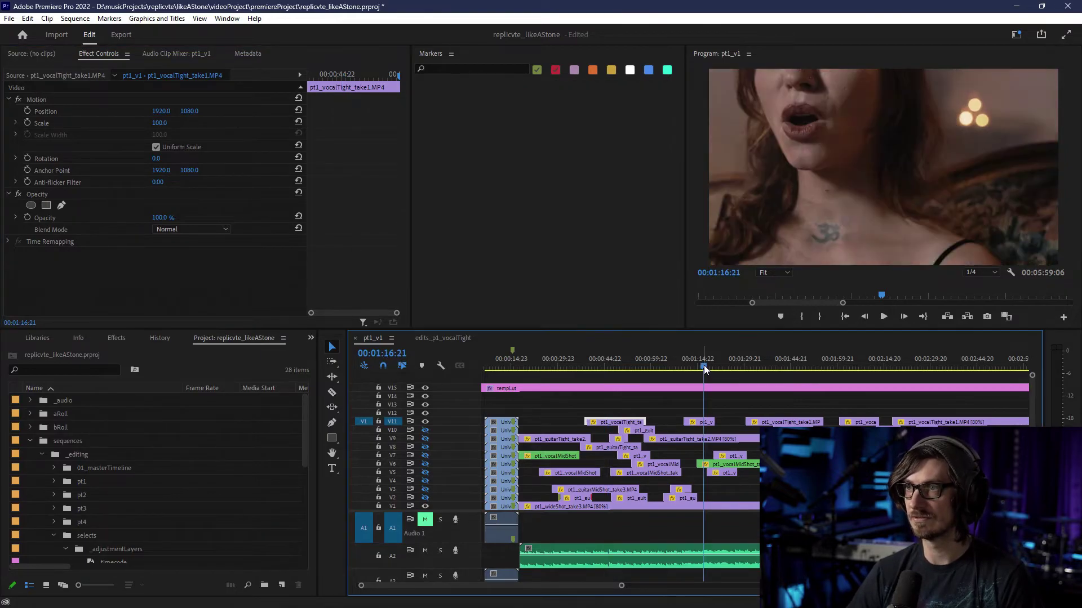
pyautogui.click(692, 365)
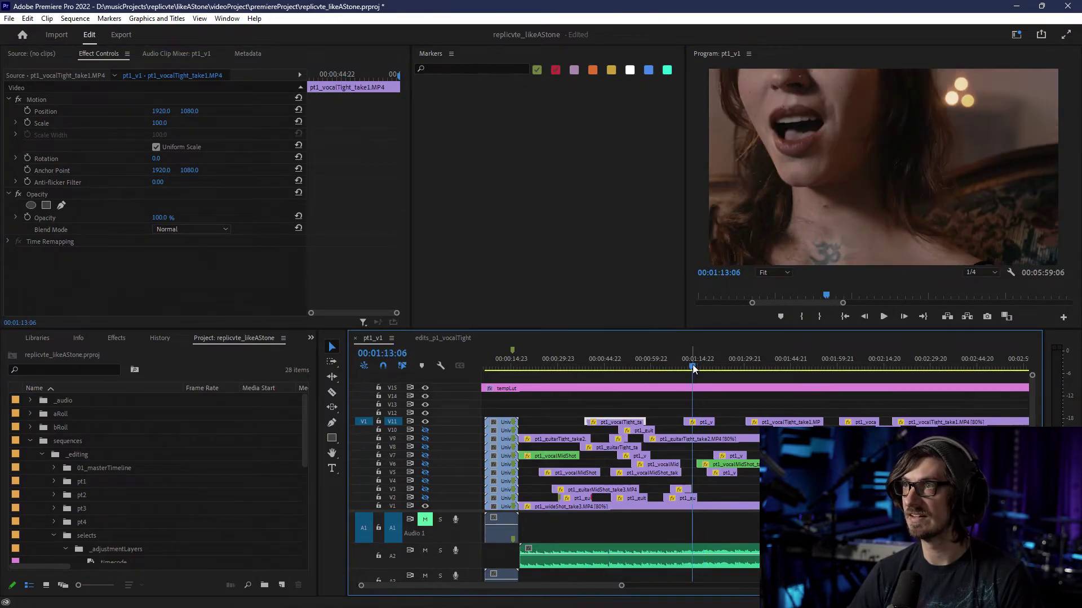
pyautogui.press('space')
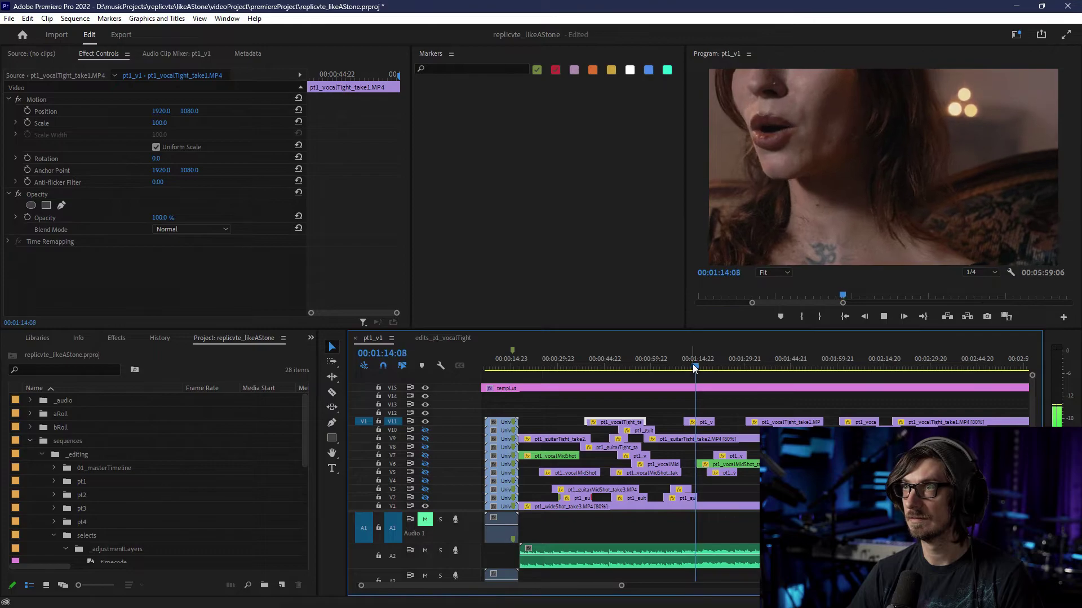
pyautogui.moveTo(692, 364); pyautogui.dragTo(773, 360)
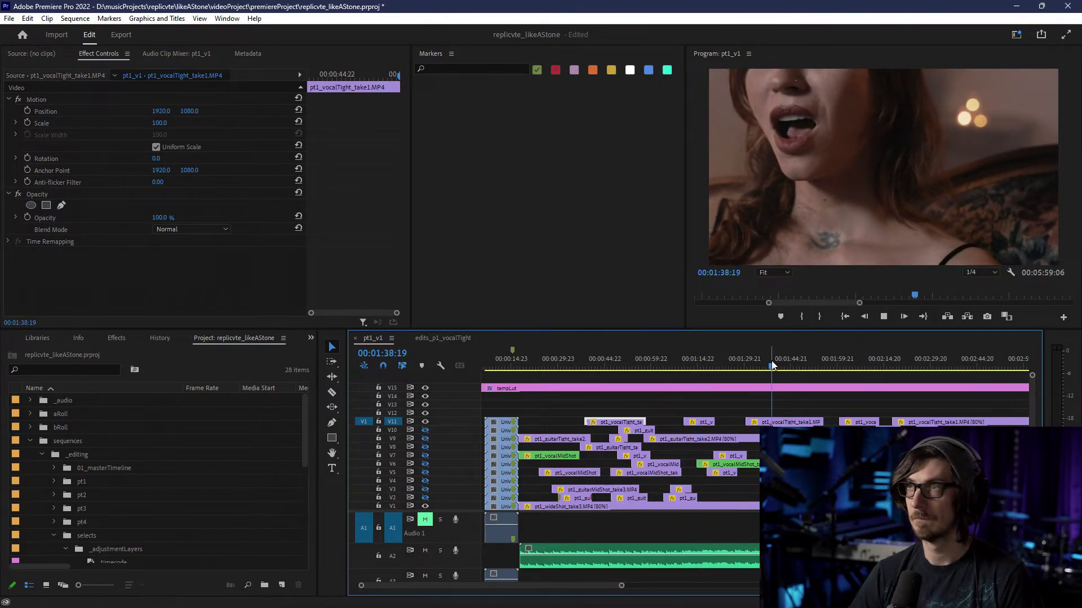
pyautogui.press('space')
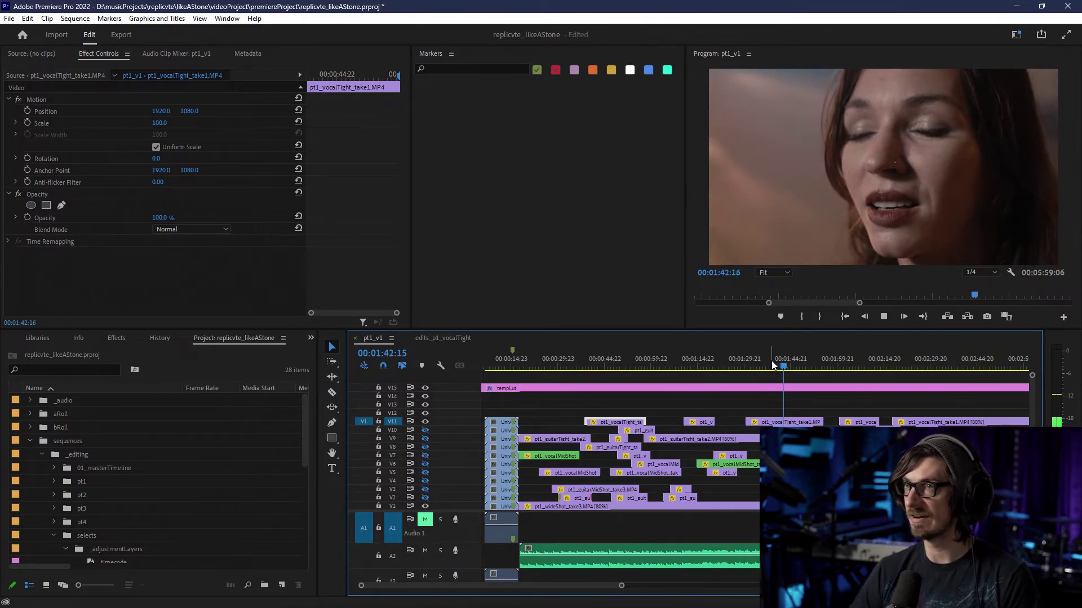
pyautogui.click(841, 374)
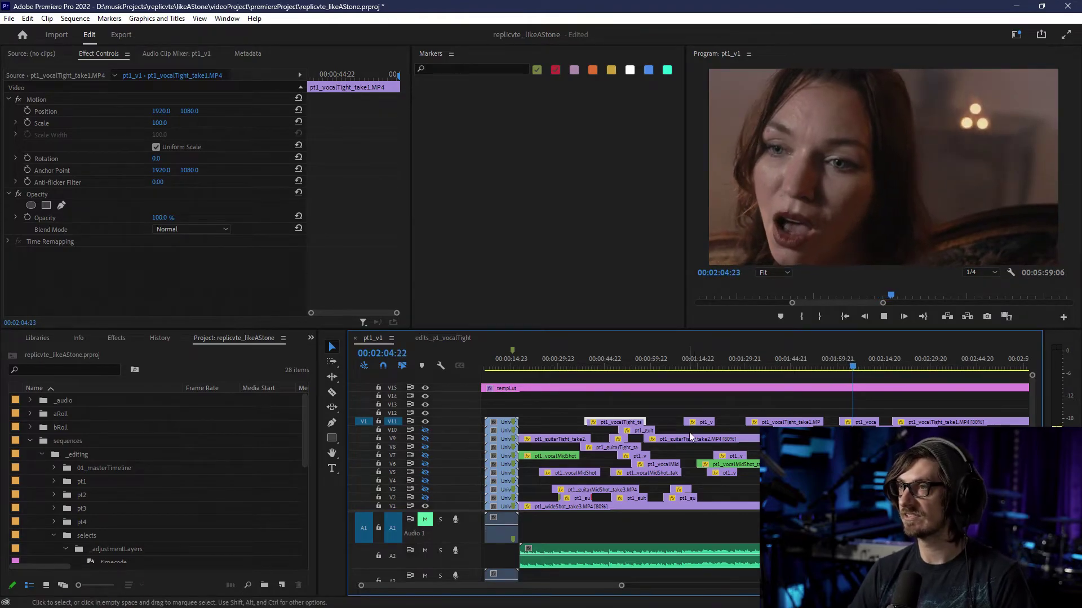
# - Delete the two remaining cyan clips near the end of V11 and resume playback around 00:02:28
pyautogui.scroll(-3, 689, 434)
pyautogui.scroll(-2, 690, 438)
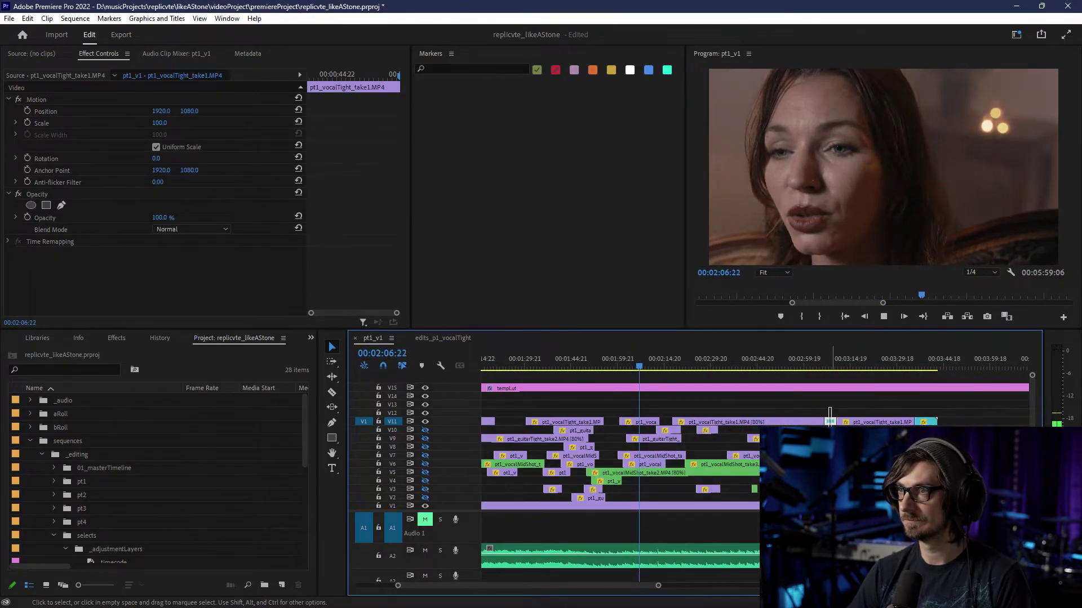
pyautogui.click(958, 416)
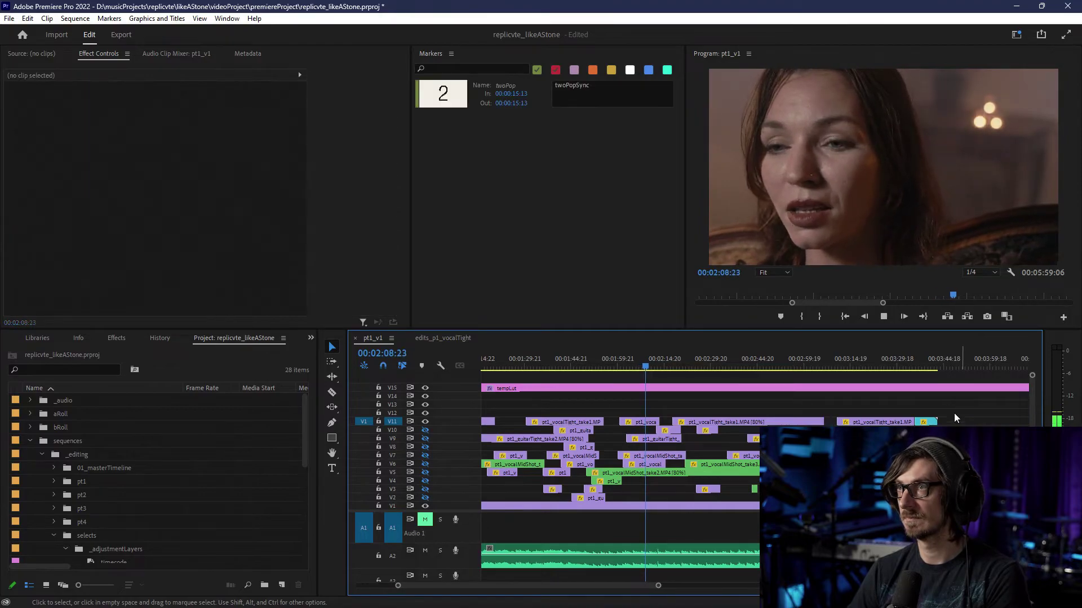
pyautogui.moveTo(945, 401); pyautogui.dragTo(932, 429)
pyautogui.press('Delete')
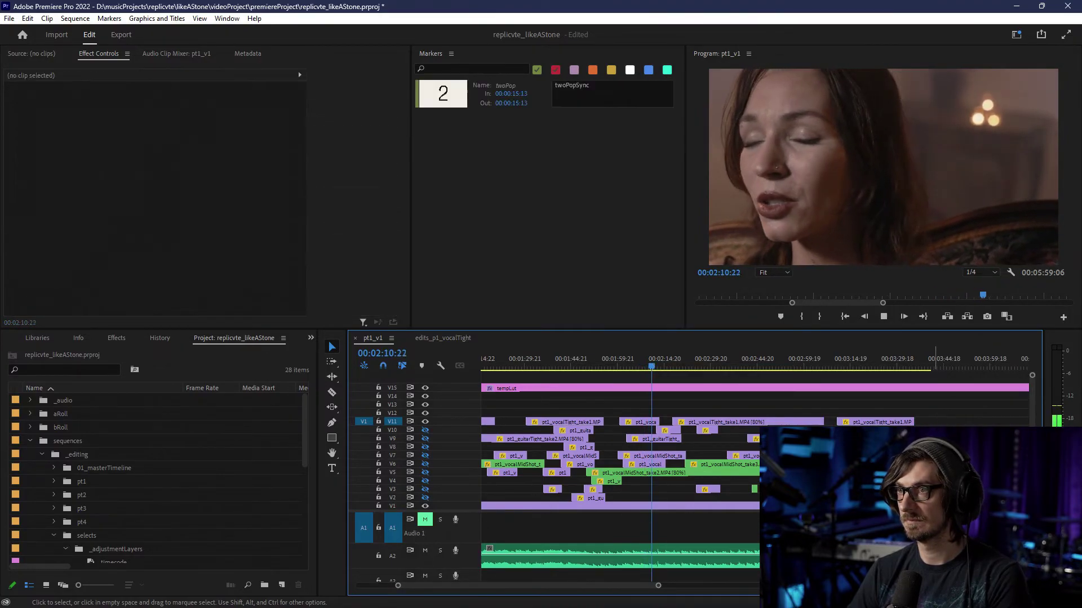
pyautogui.click(707, 365)
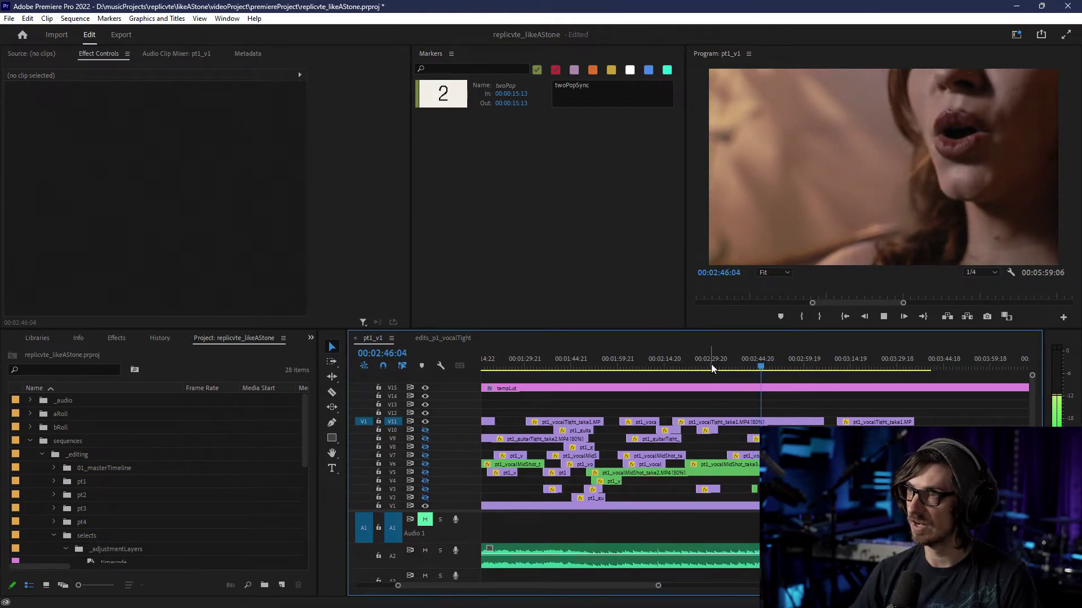
# - Change the label of the long V11 pt1_vocalTight_take1 clip around 00:02:48 from violet to green
pyautogui.rightClick(781, 423)
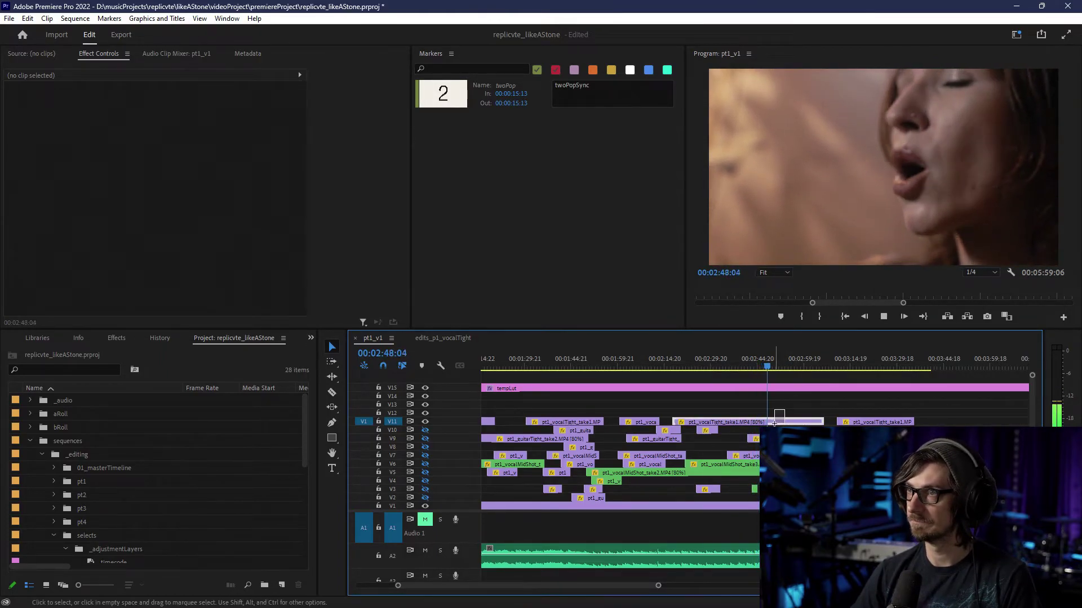
pyautogui.moveTo(814, 367)
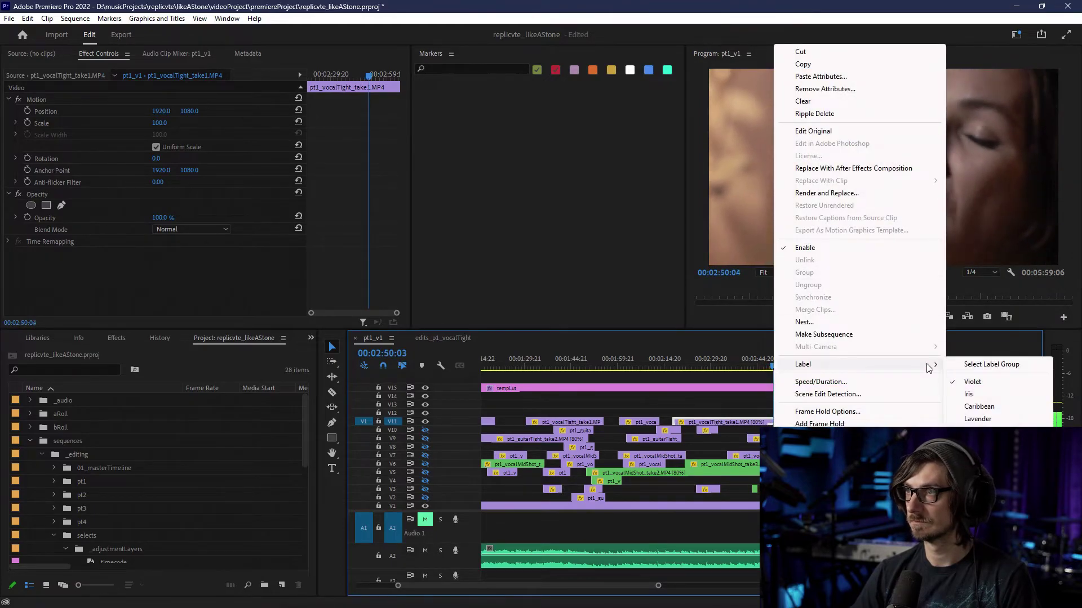
pyautogui.click(975, 443)
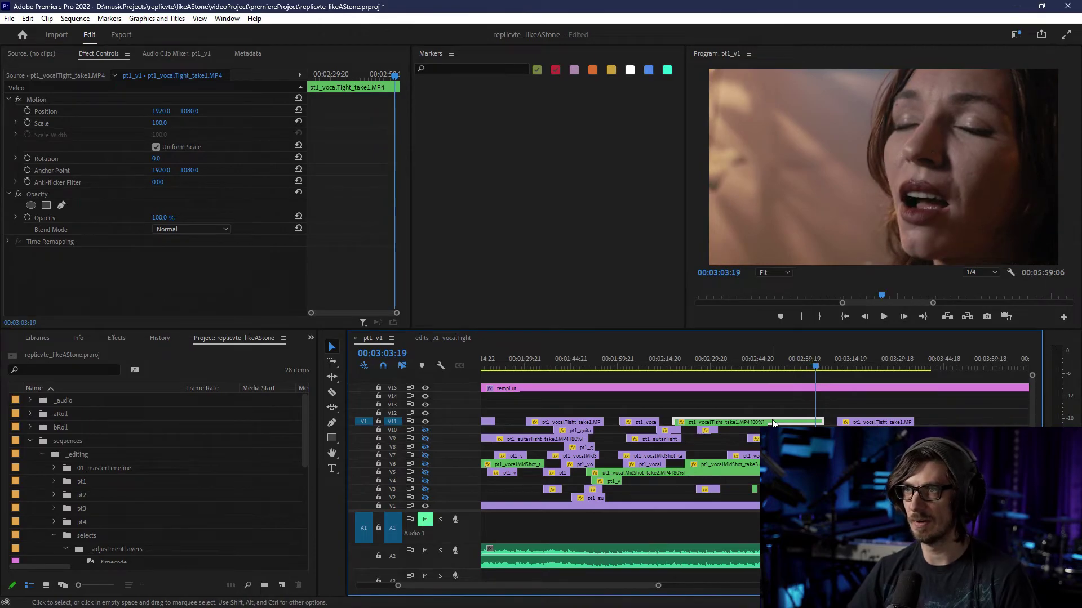
pyautogui.rightClick(773, 423)
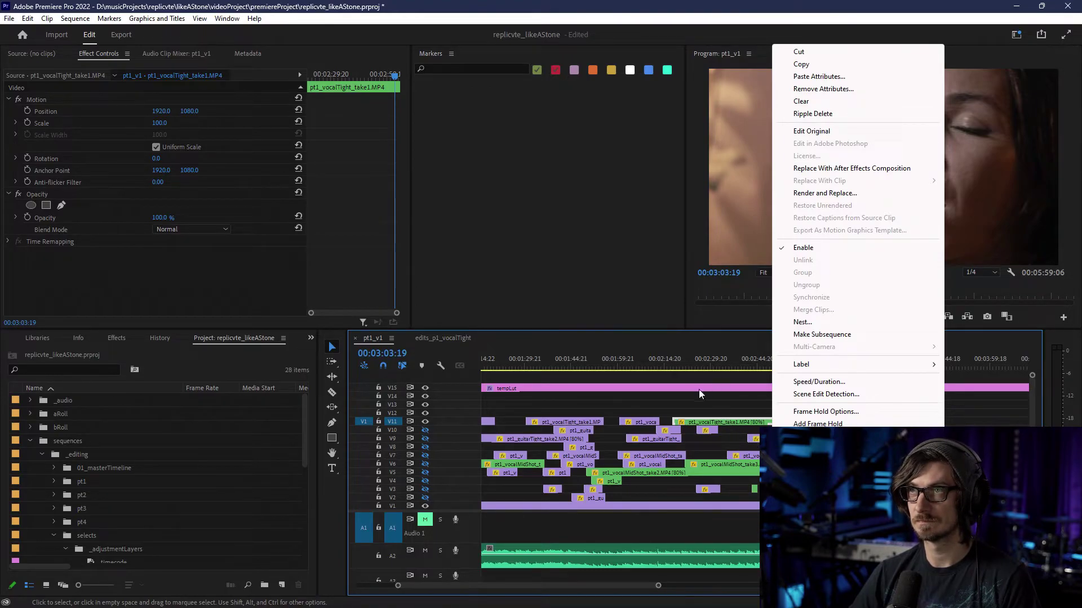
pyautogui.click(724, 413)
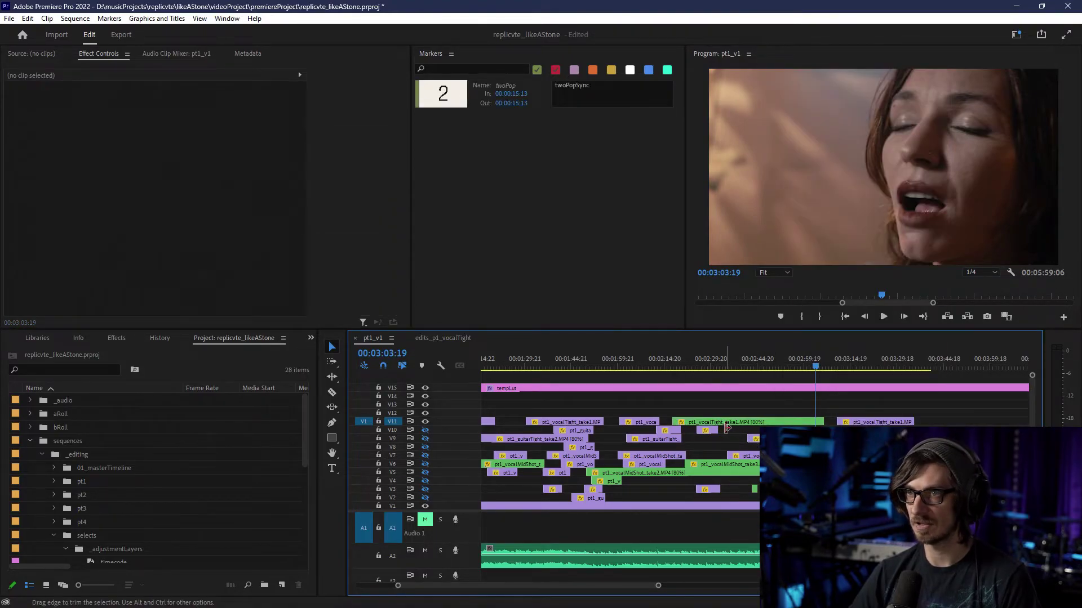
# - Add a clip marker at 00:00:23:05 to the green pt1_vocalMidShot_take4 clip on V7
pyautogui.scroll(10, 576, 453)
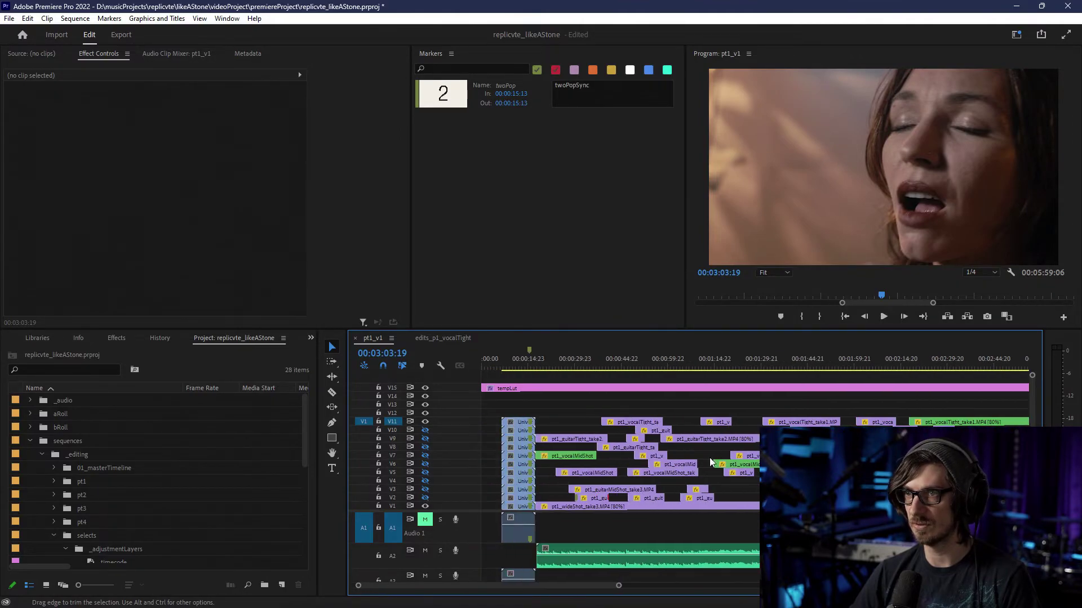
pyautogui.click(575, 452)
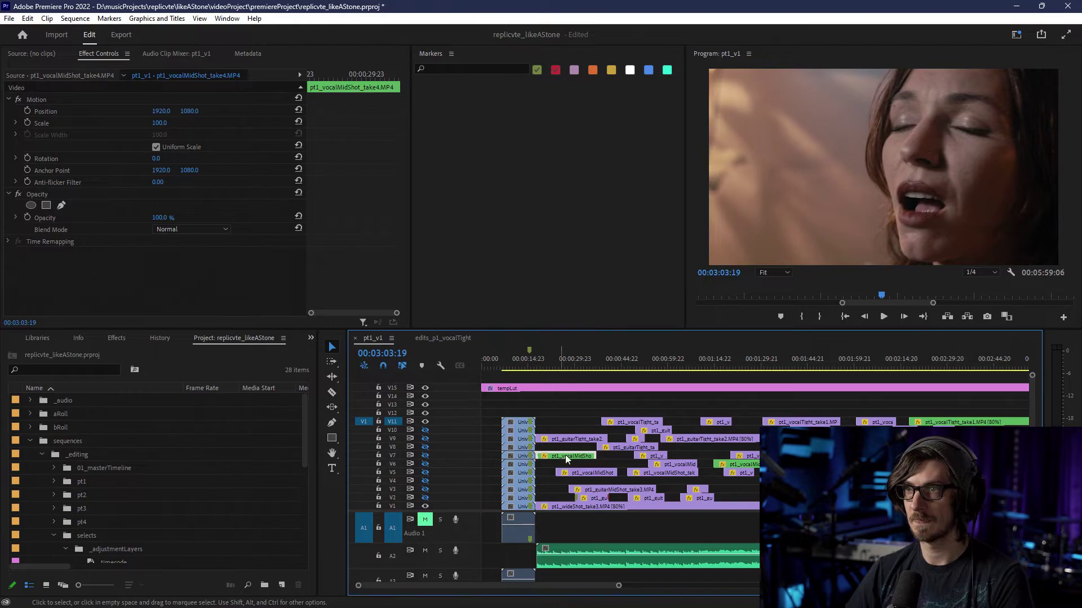
pyautogui.scroll(-5, 551, 361)
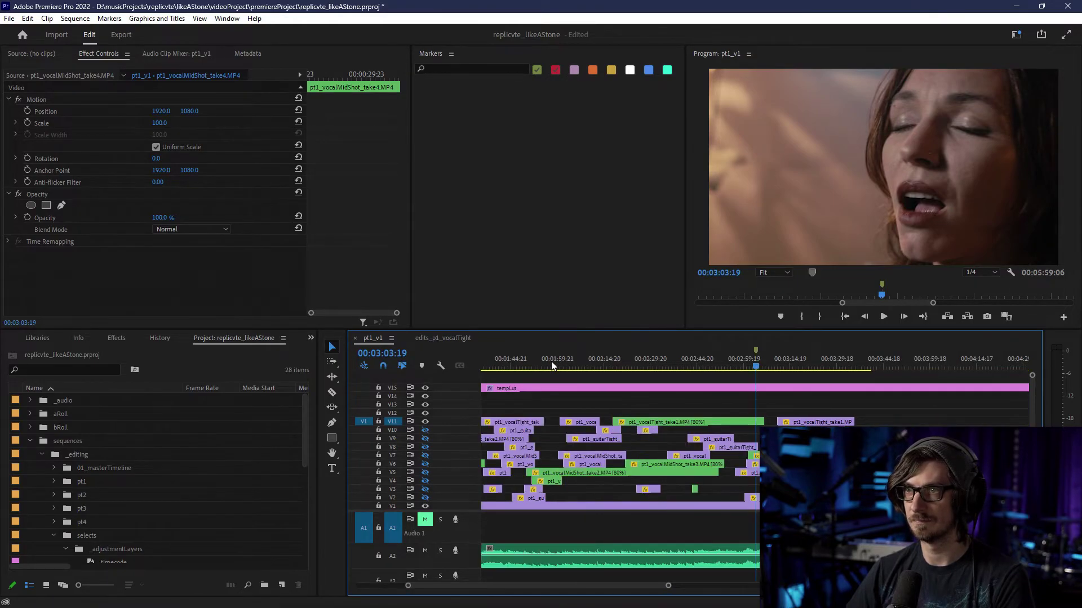
pyautogui.scroll(6, 585, 425)
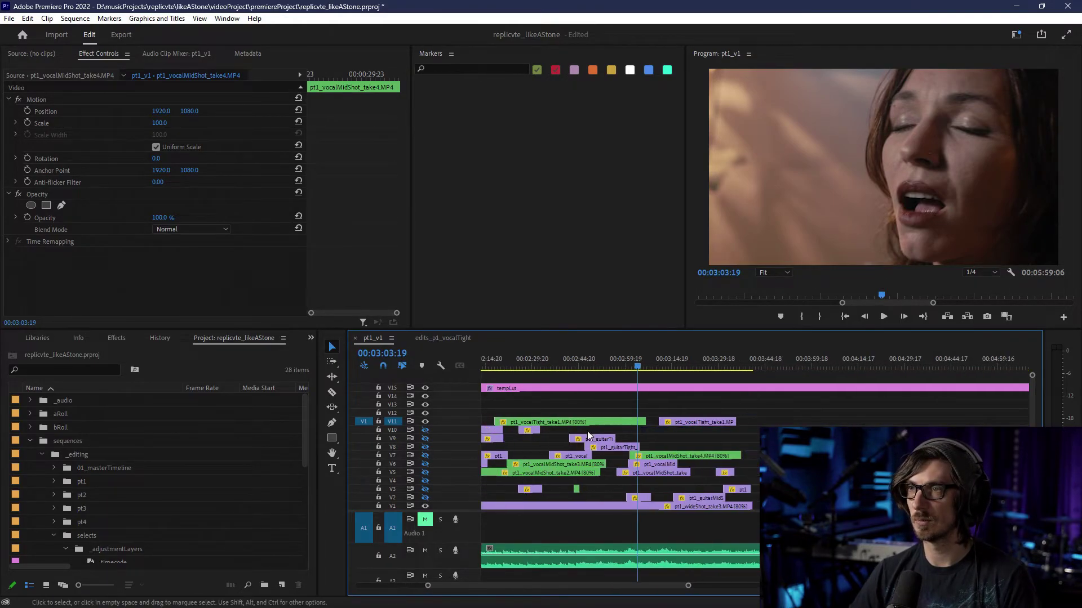
pyautogui.moveTo(561, 364); pyautogui.dragTo(553, 366)
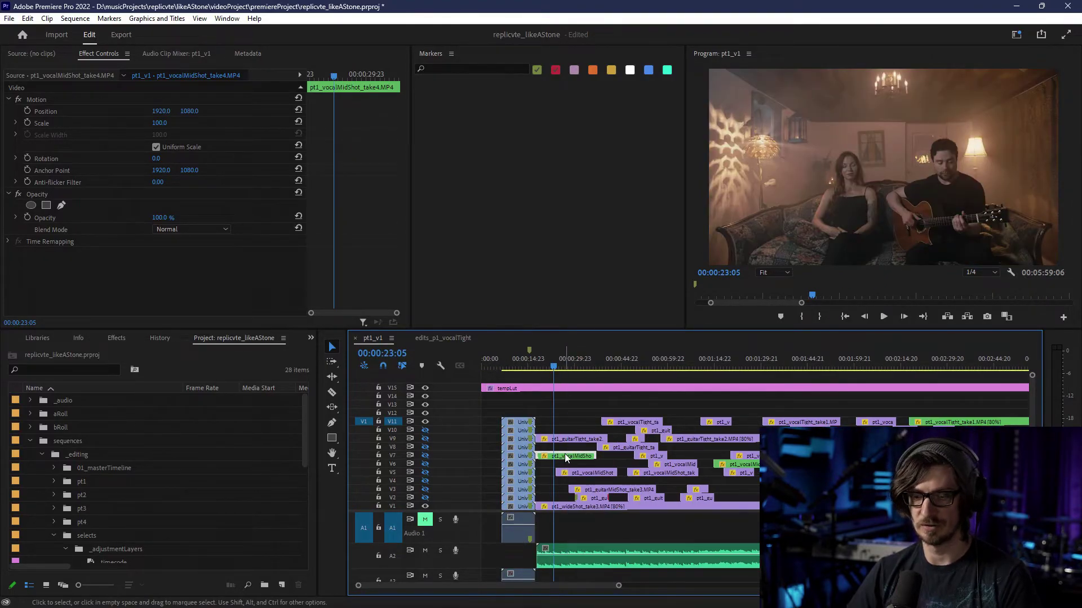
pyautogui.press('m')
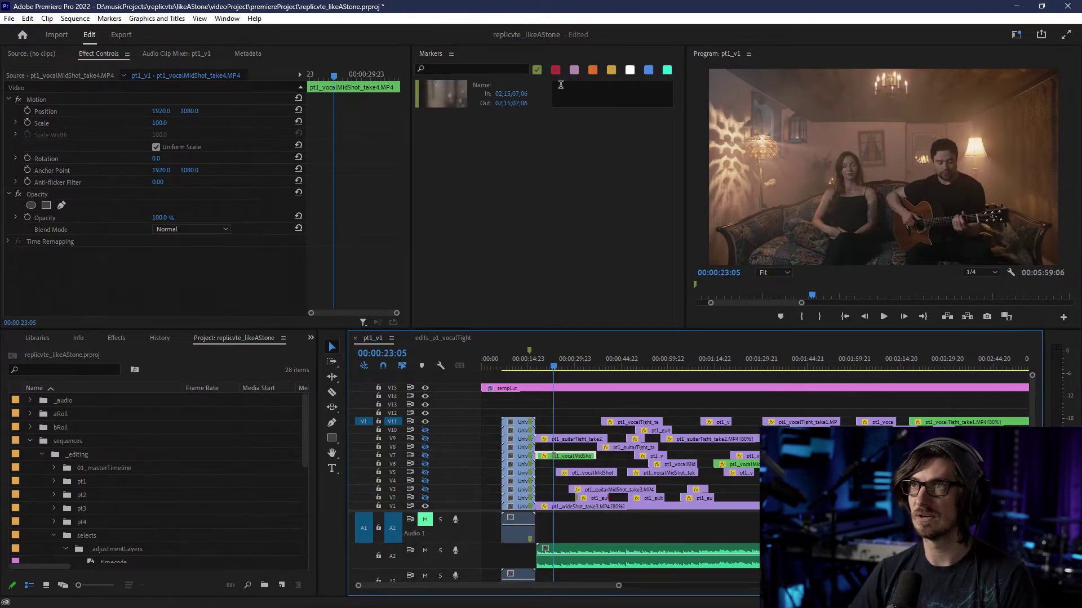
# - Name the new marker on the V7 pt1_vocalMidShot_take4 clip greatTake and colour it cyan
pyautogui.doubleClick(554, 456)
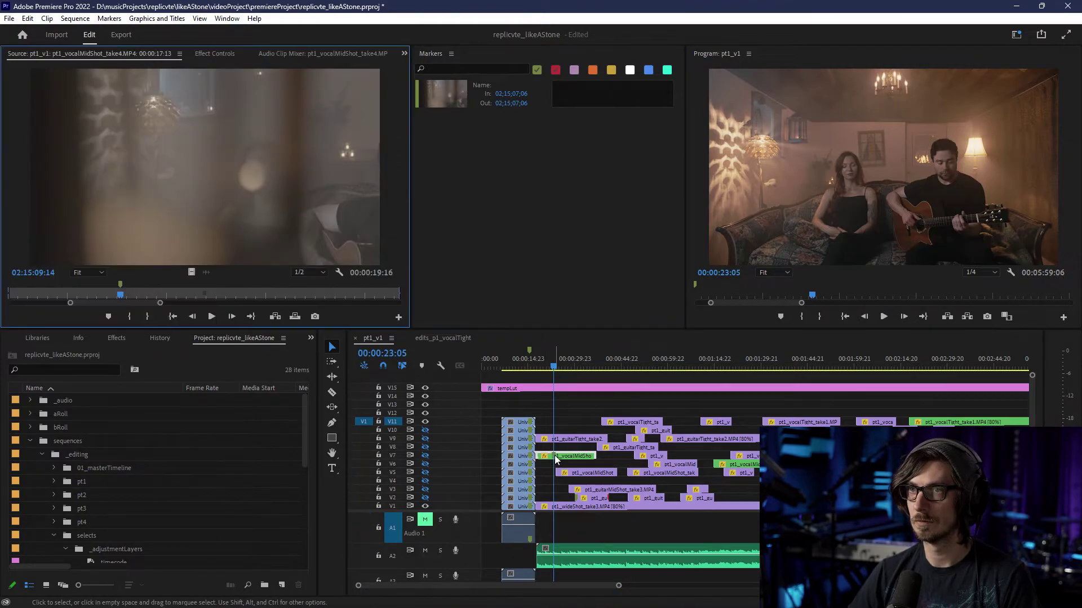
pyautogui.doubleClick(120, 285)
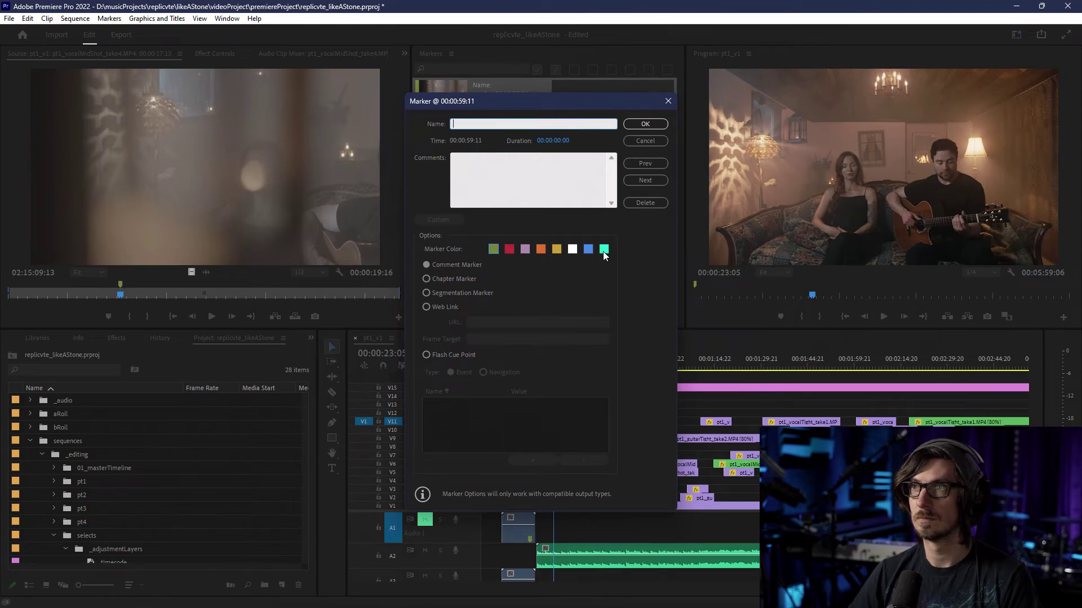
pyautogui.click(603, 250)
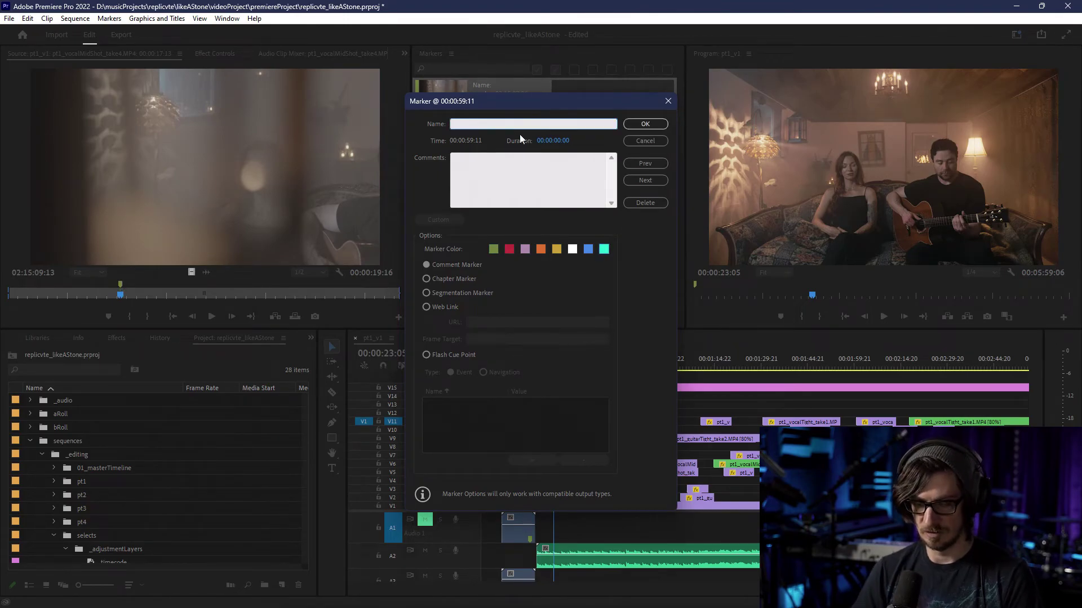
pyautogui.write('greatTake')
pyautogui.press('Return')
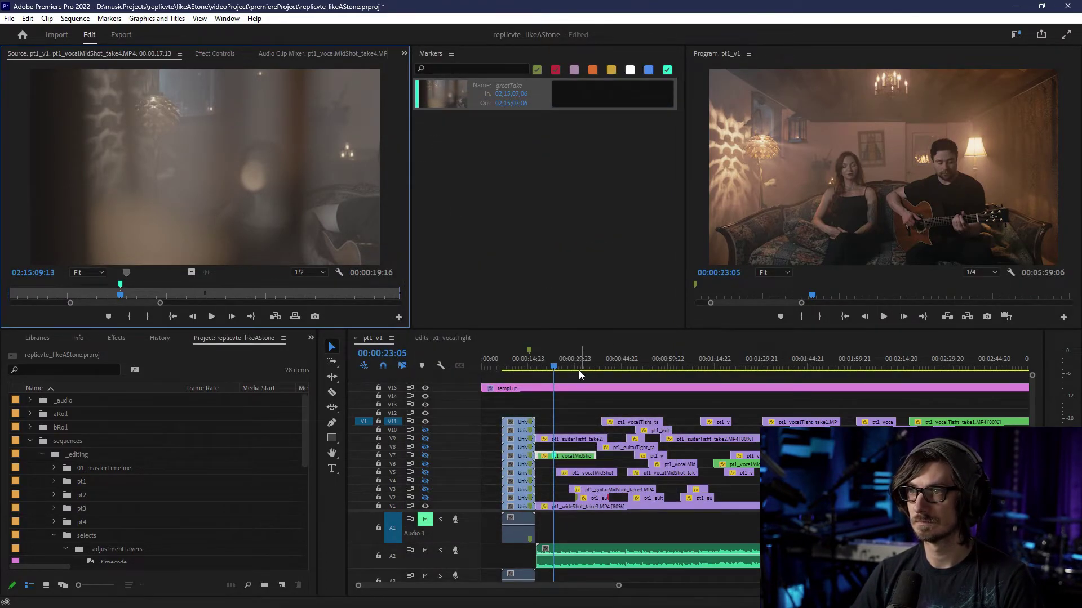
# - Add a cyan clip marker named greatTake at 00:01:22:16 to the green pt1_vocalMidShot_take3 clip on V6
pyautogui.moveTo(554, 369); pyautogui.dragTo(738, 369)
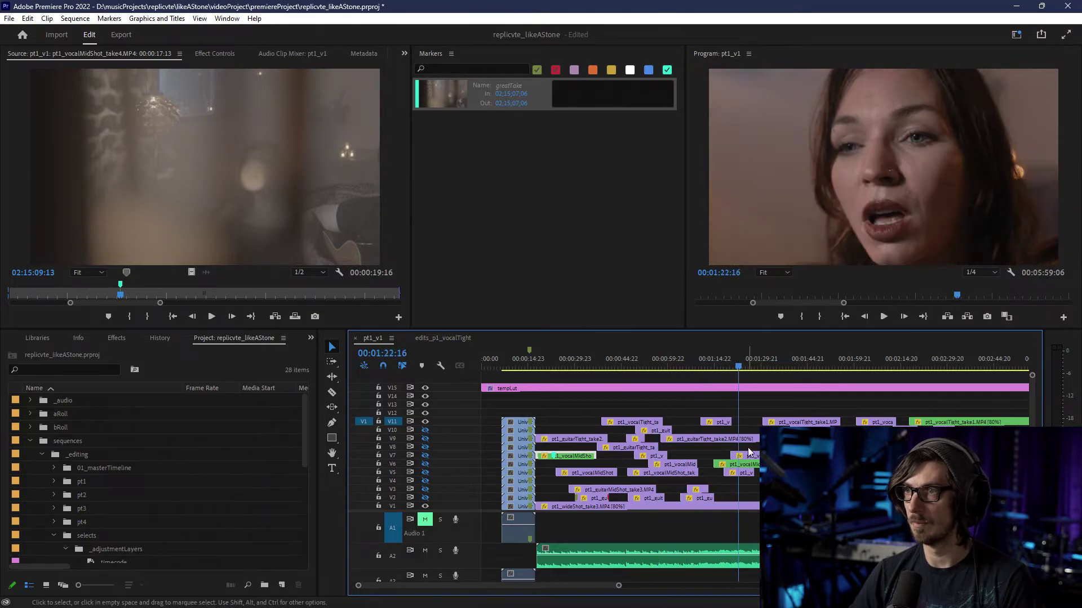
pyautogui.click(741, 465)
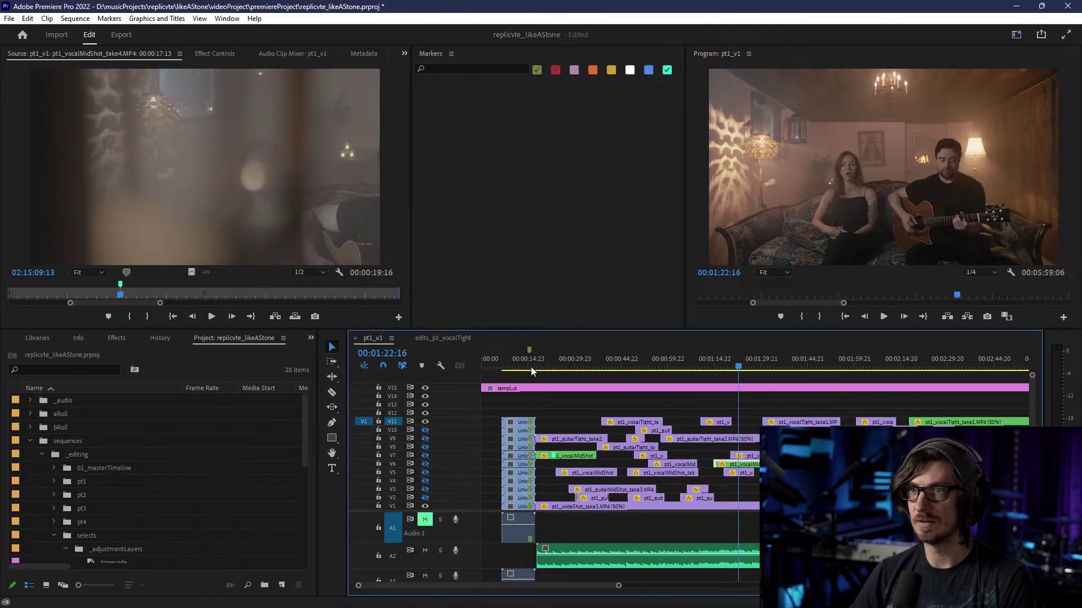
pyautogui.press('m')
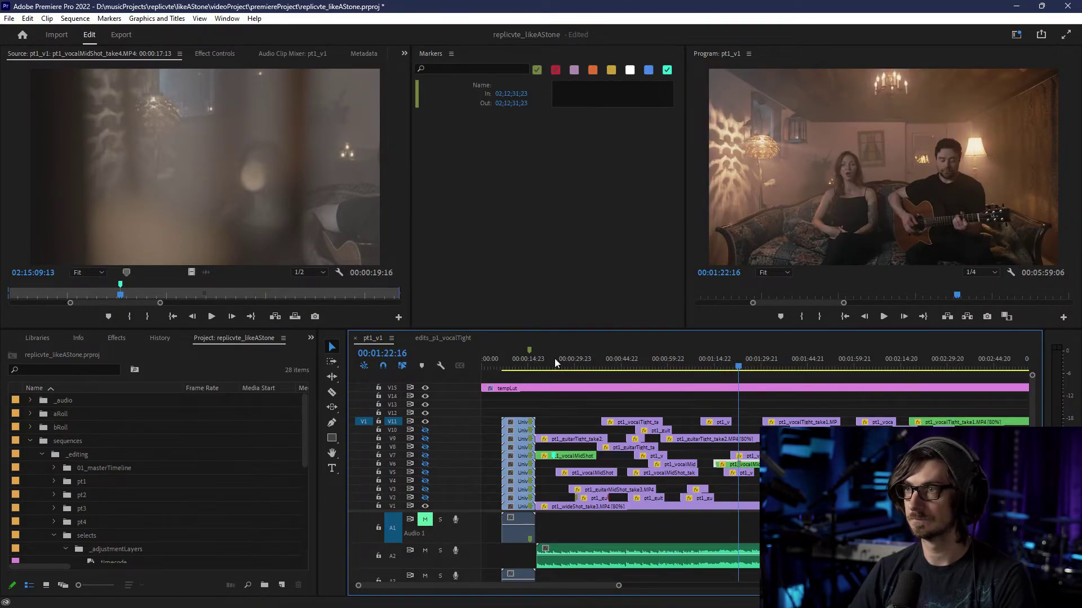
pyautogui.doubleClick(742, 467)
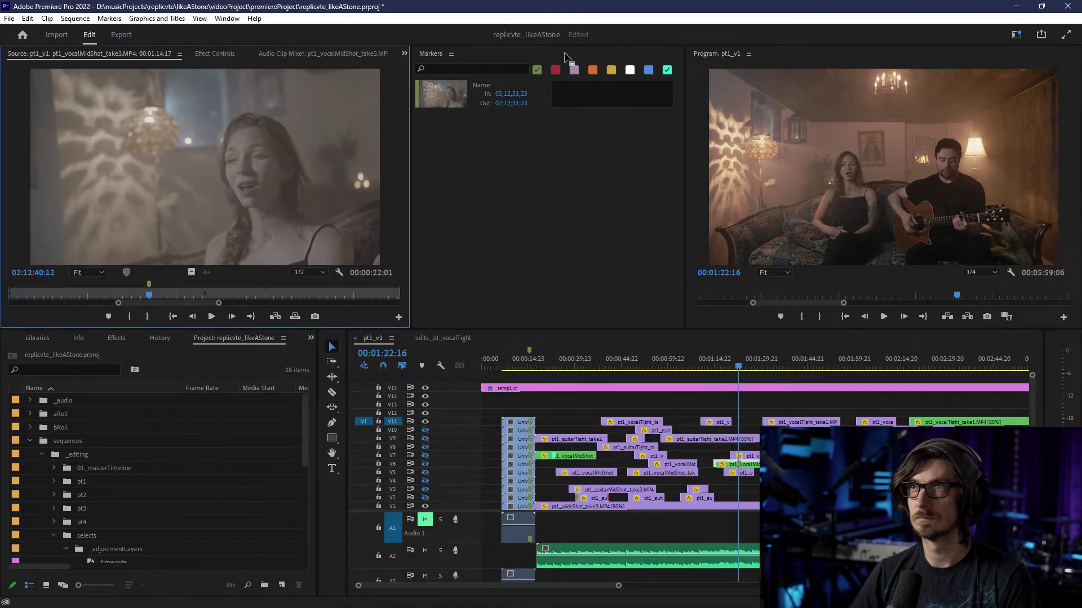
pyautogui.doubleClick(444, 99)
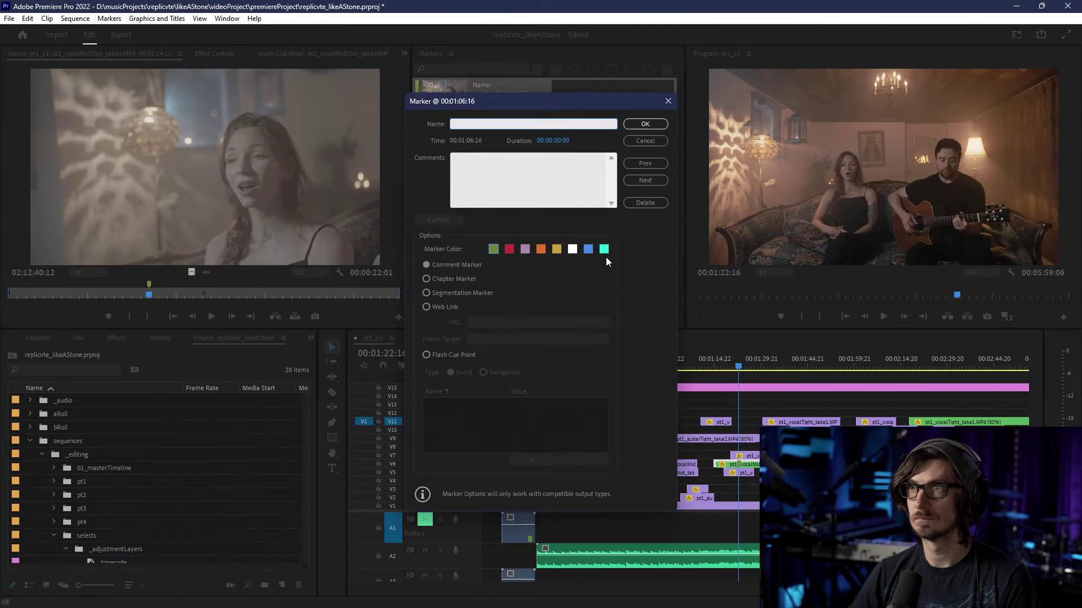
pyautogui.click(499, 124)
pyautogui.write('greatTake')
pyautogui.press('Return')
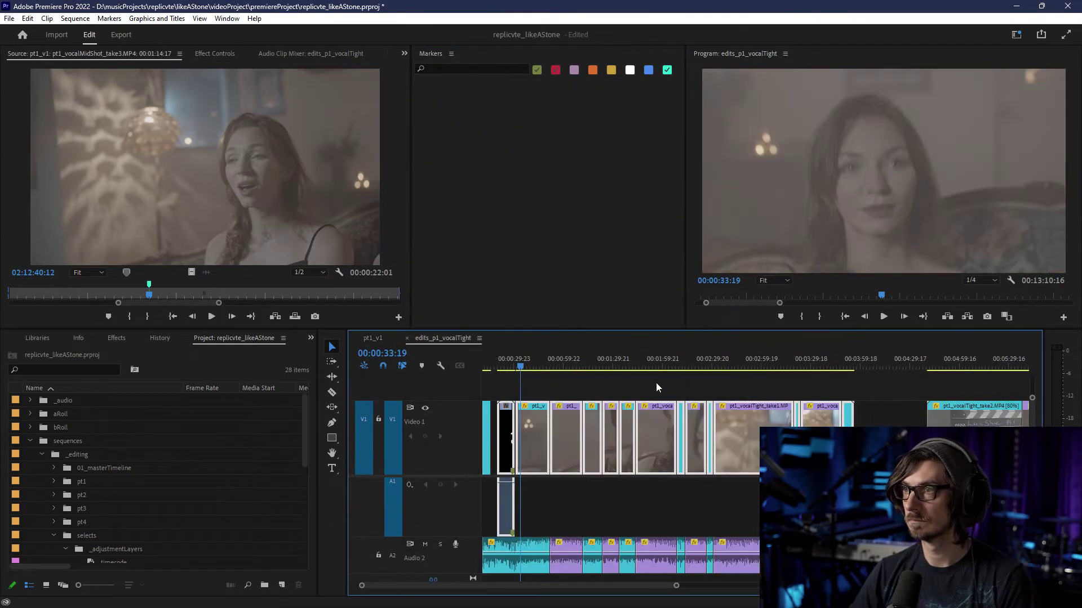
# - Check the edits_p1_vocalTight sequence and return to the pt1_v1 sequence
pyautogui.click(373, 338)
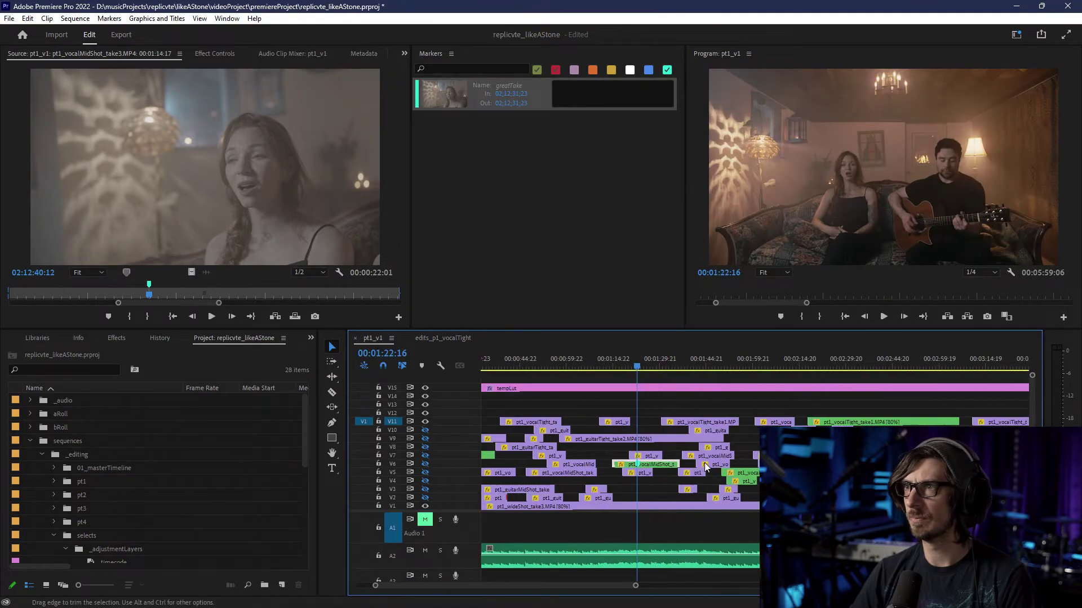
pyautogui.click(452, 338)
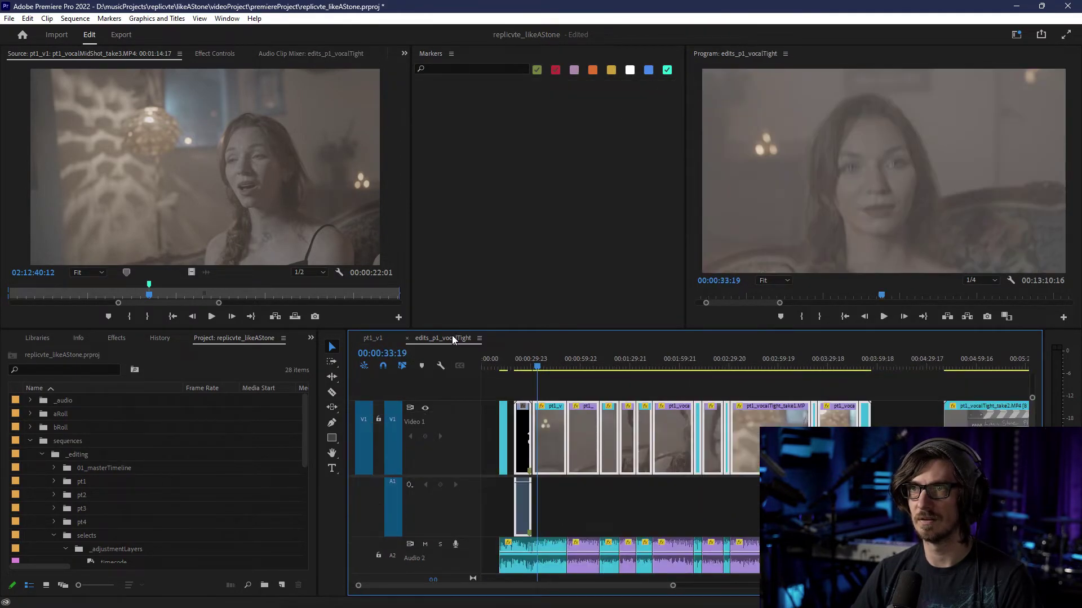
pyautogui.click(377, 339)
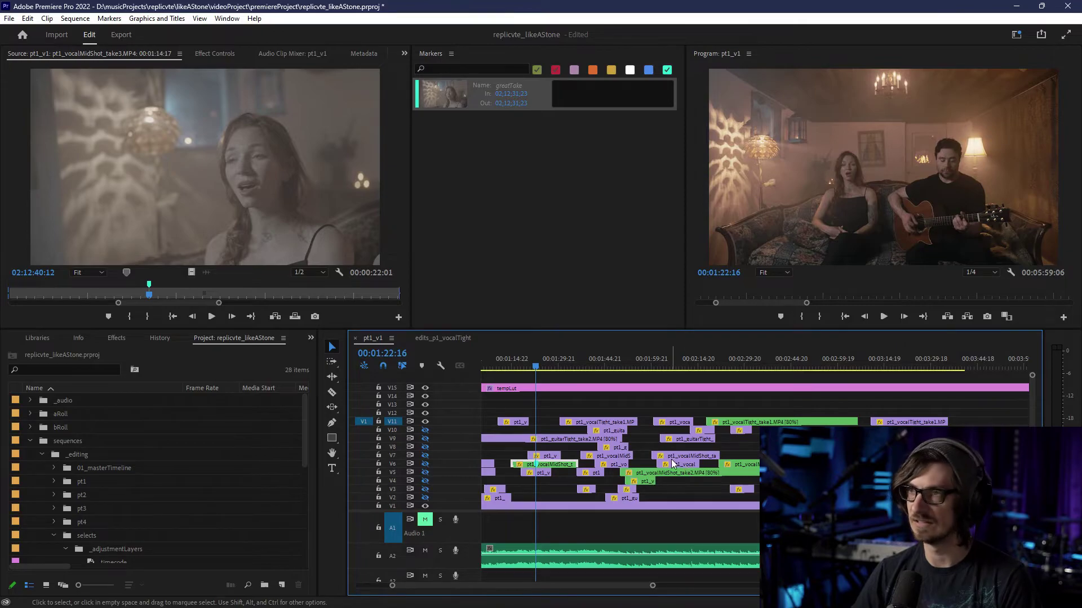
# - Add a cyan clip marker named greatTake at 00:01:56:09 to the short green clip on V4
pyautogui.click(641, 362)
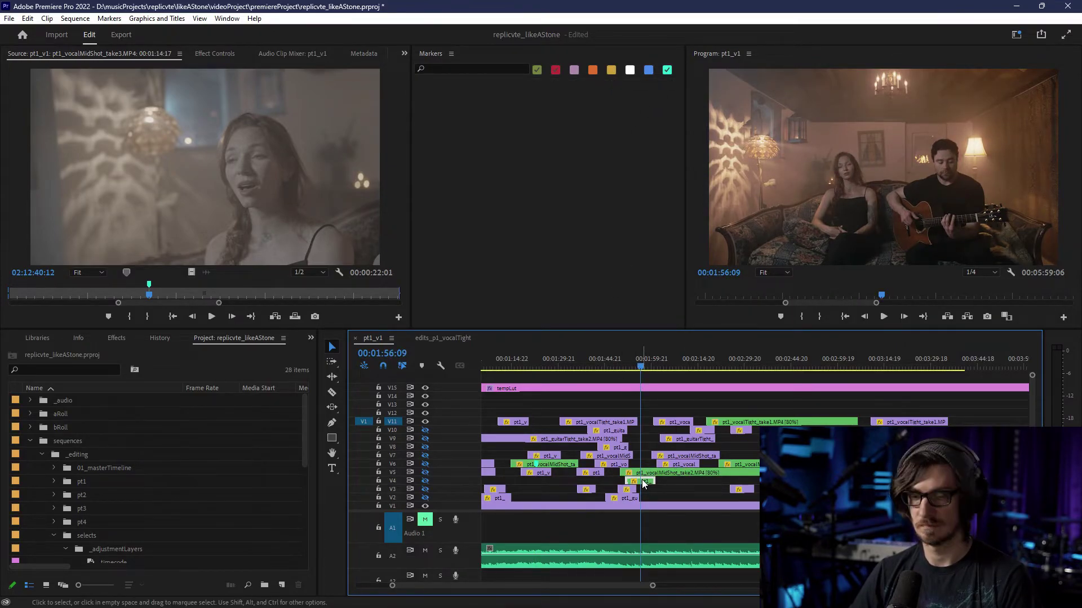
pyautogui.click(641, 473)
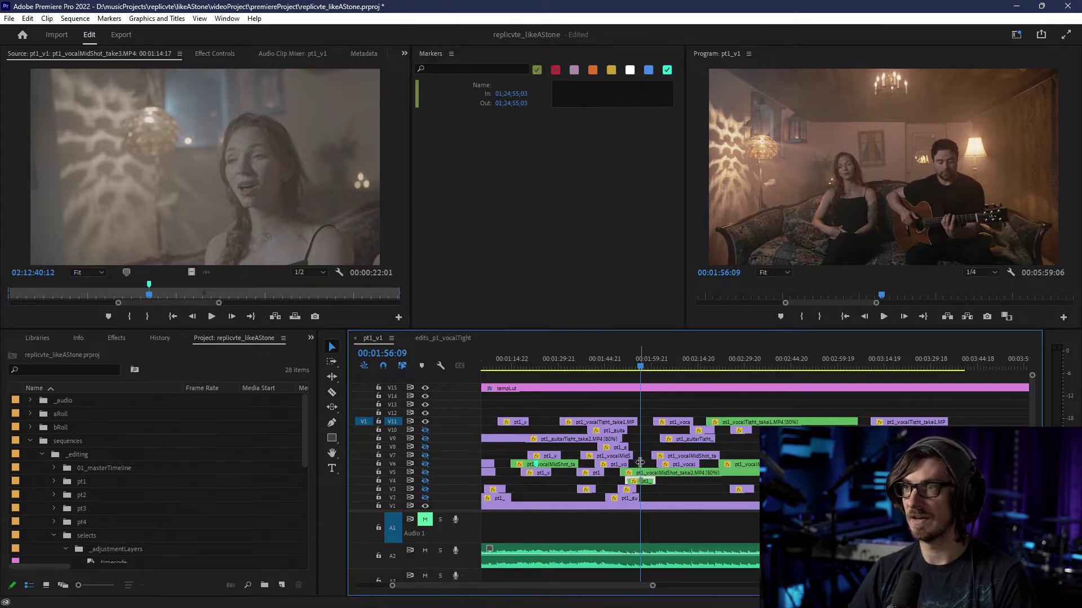
pyautogui.doubleClick(438, 95)
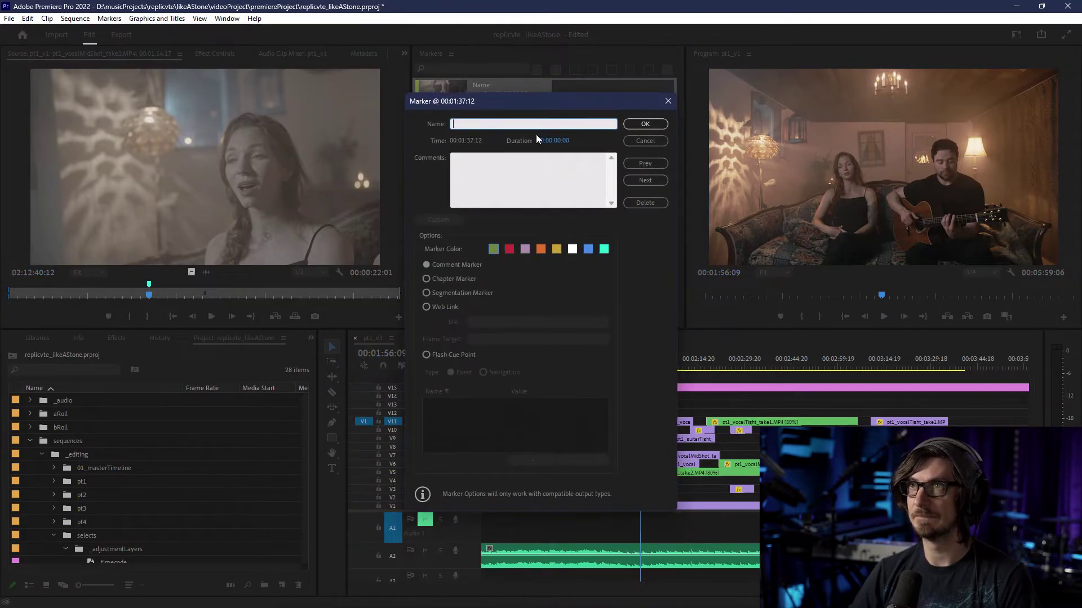
pyautogui.write('greatTake')
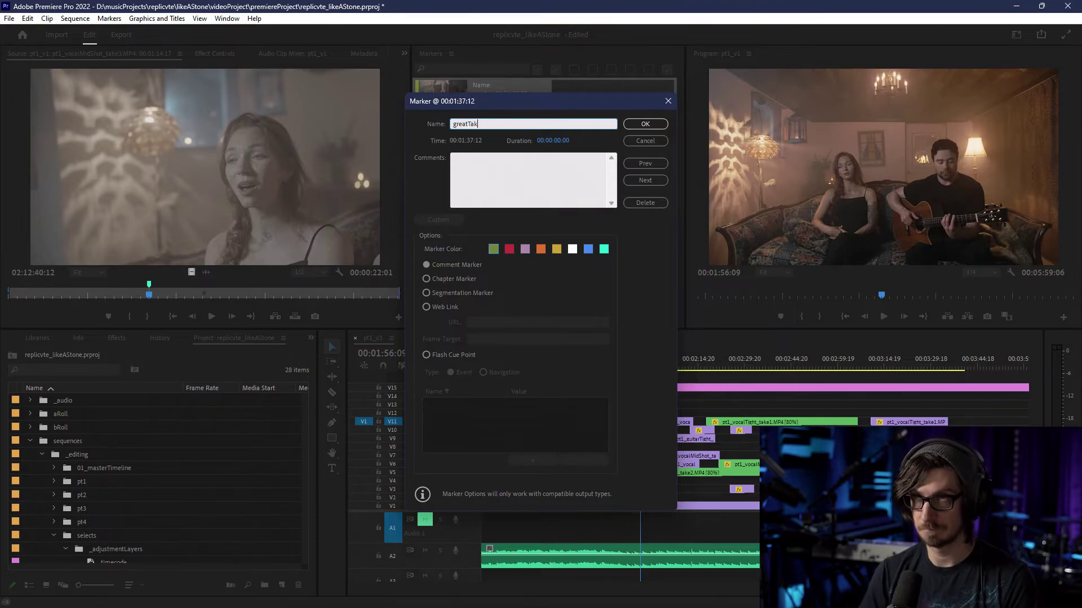
pyautogui.click(603, 251)
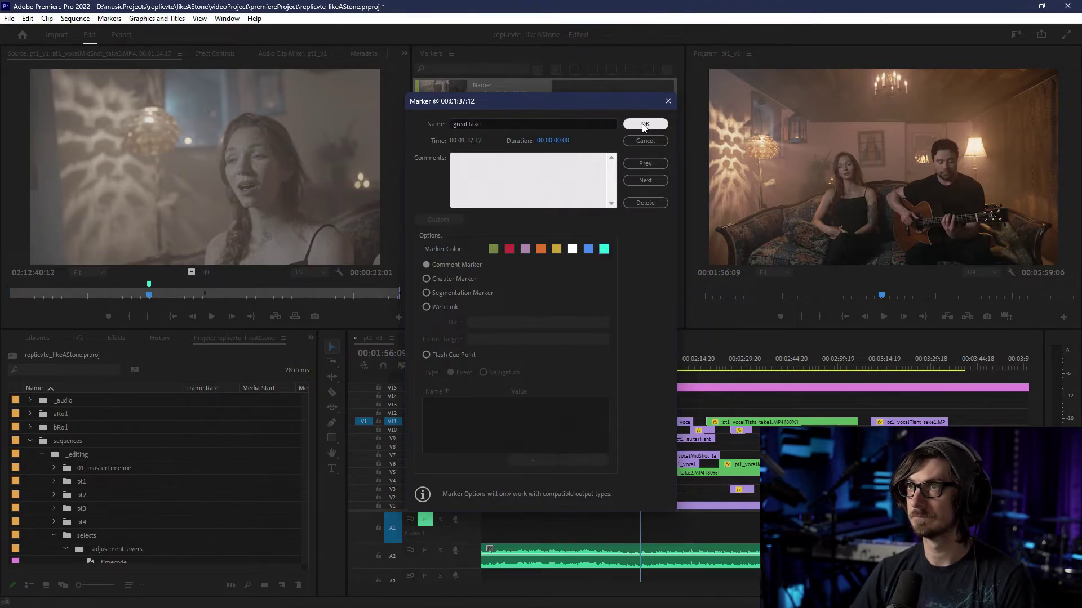
pyautogui.click(642, 123)
# - Add a cyan clip marker named greatTake at 00:01:56:09 to the green pt1_vocalMidShot_take2 clip on V5
pyautogui.click(673, 471)
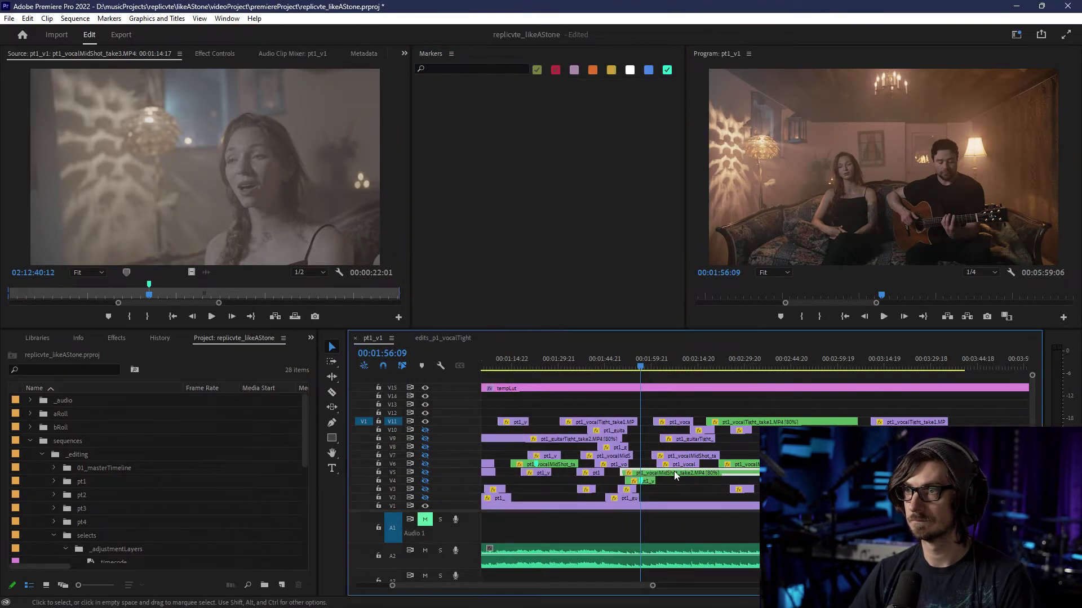
pyautogui.press('m')
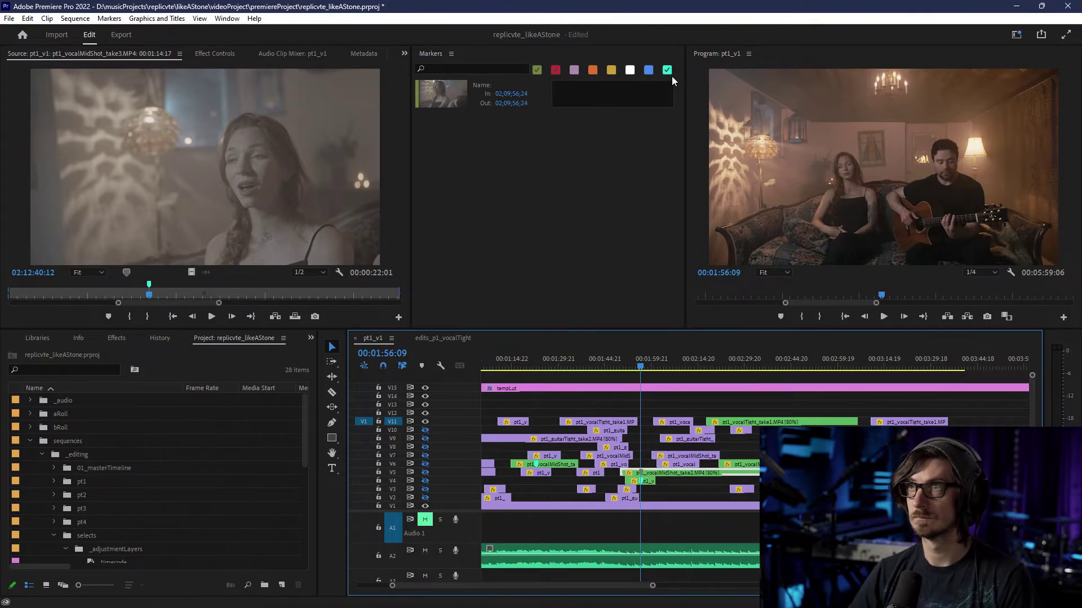
pyautogui.doubleClick(427, 84)
pyautogui.write('greatTake')
pyautogui.press('Return')
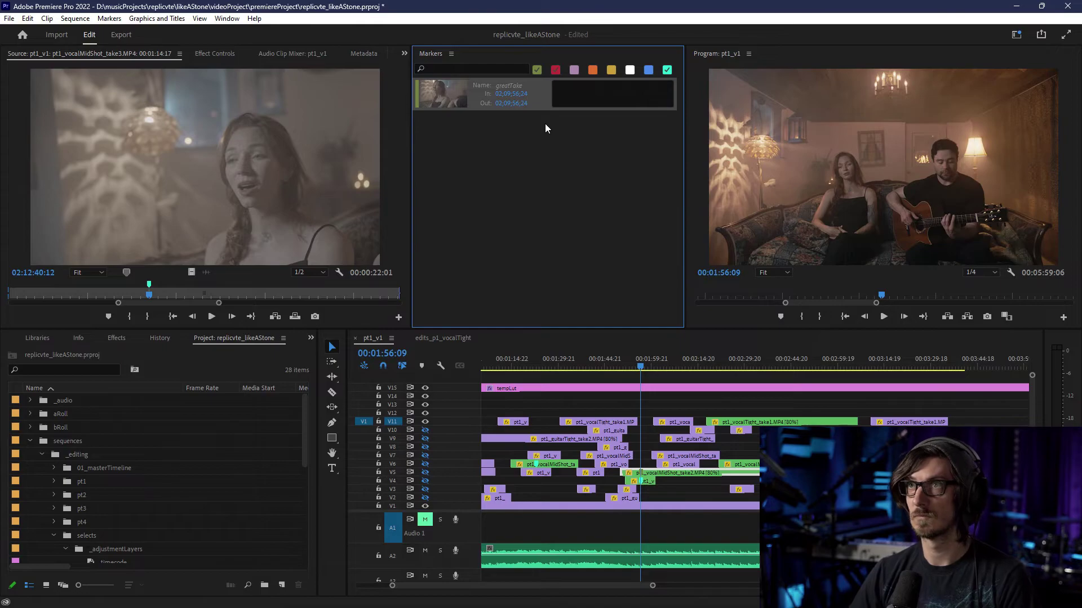
pyautogui.doubleClick(436, 100)
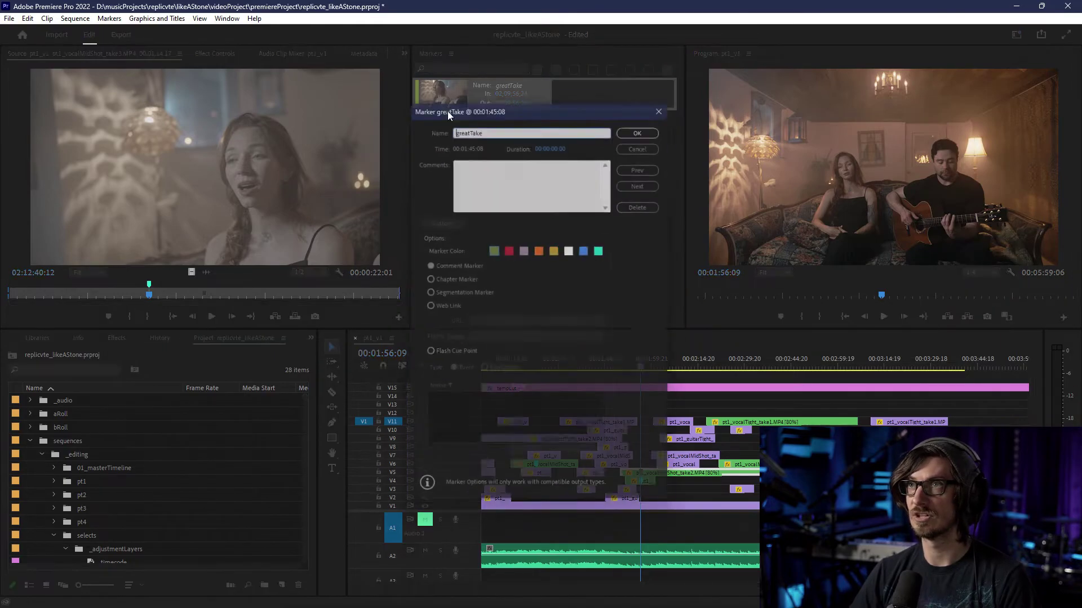
pyautogui.click(645, 125)
# - Add a cyan clip marker named greatTake at 00:02:32:02 to the green pt1_vocalMidShot_take3 clip on V6
pyautogui.click(772, 464)
pyautogui.click(752, 362)
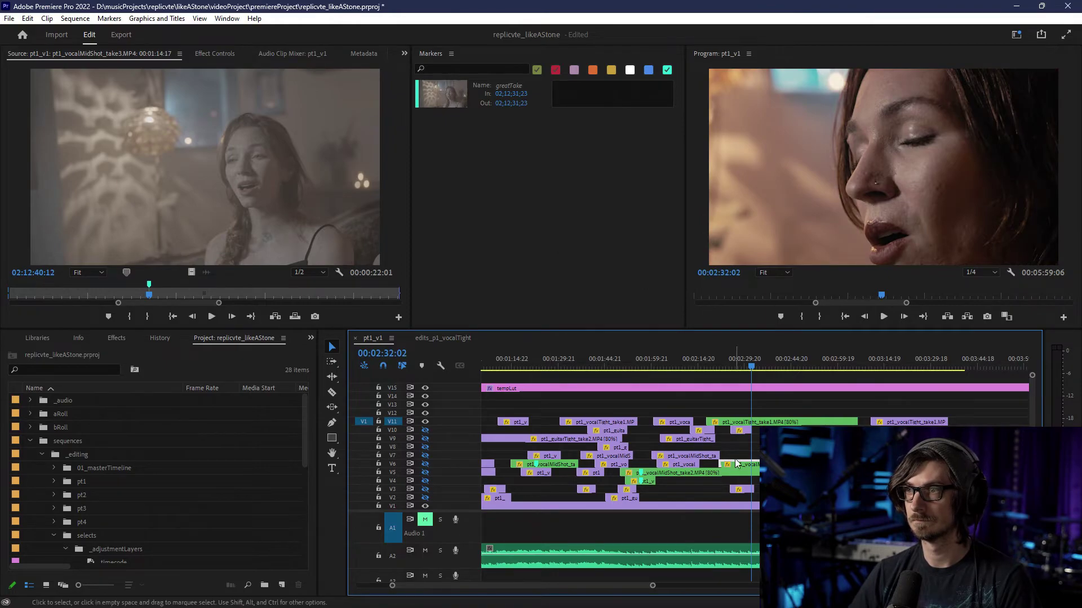
pyautogui.press('m')
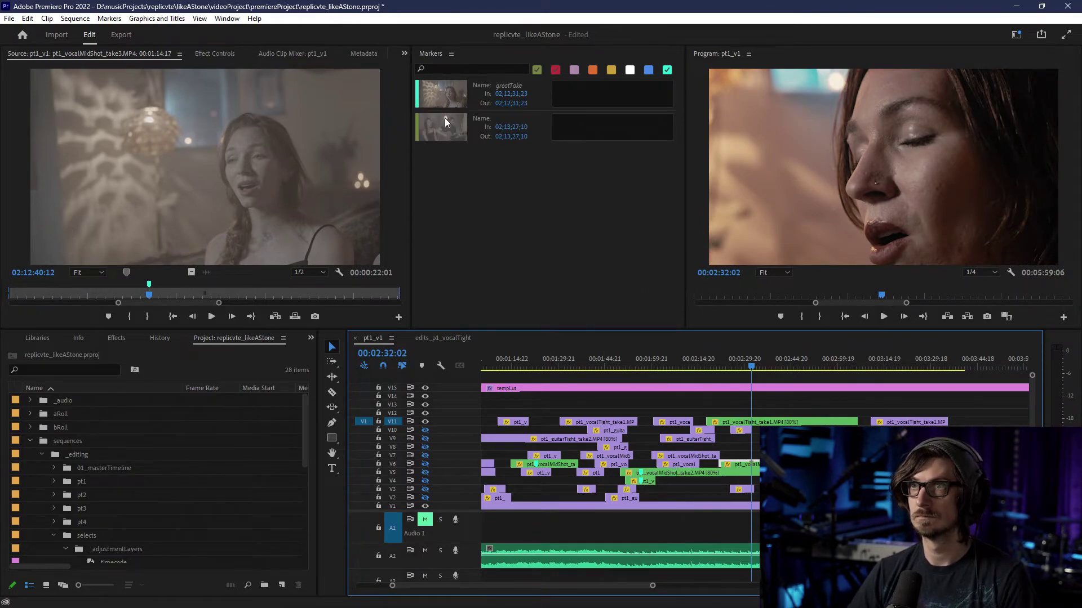
pyautogui.doubleClick(427, 123)
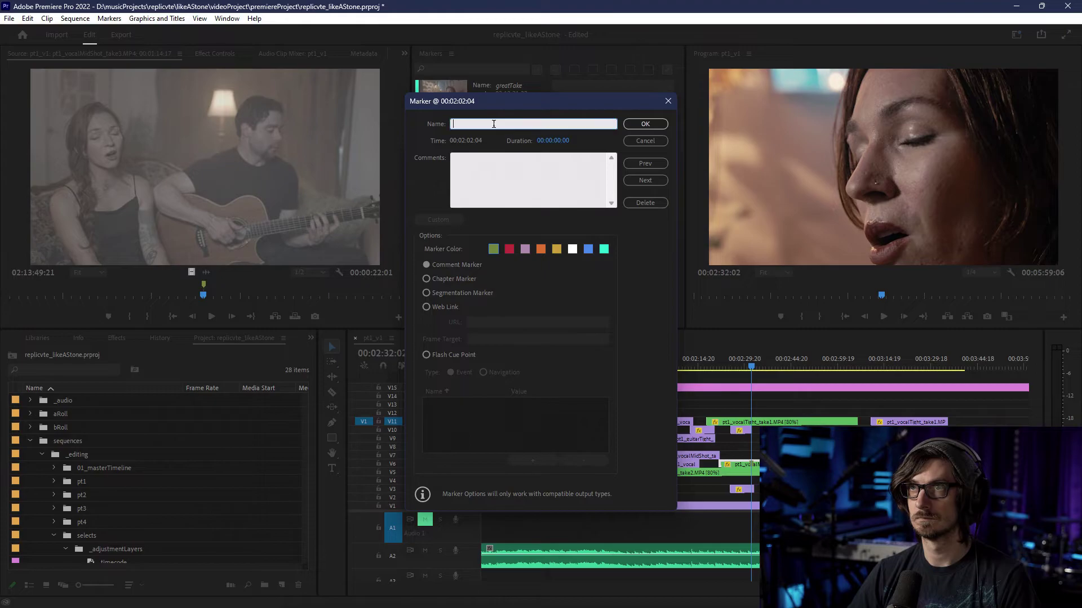
pyautogui.write('greatTake')
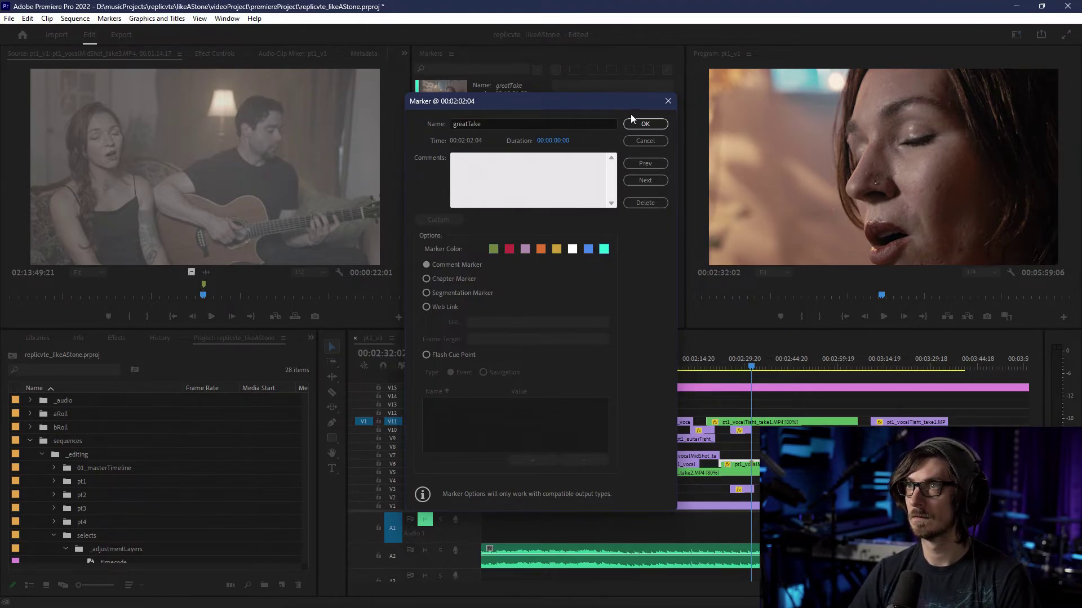
pyautogui.click(643, 123)
# - Add a cyan clip marker named greatTake at 00:02:32:02 to the green pt1_vocalTight_take1 clip on V11
pyautogui.click(760, 423)
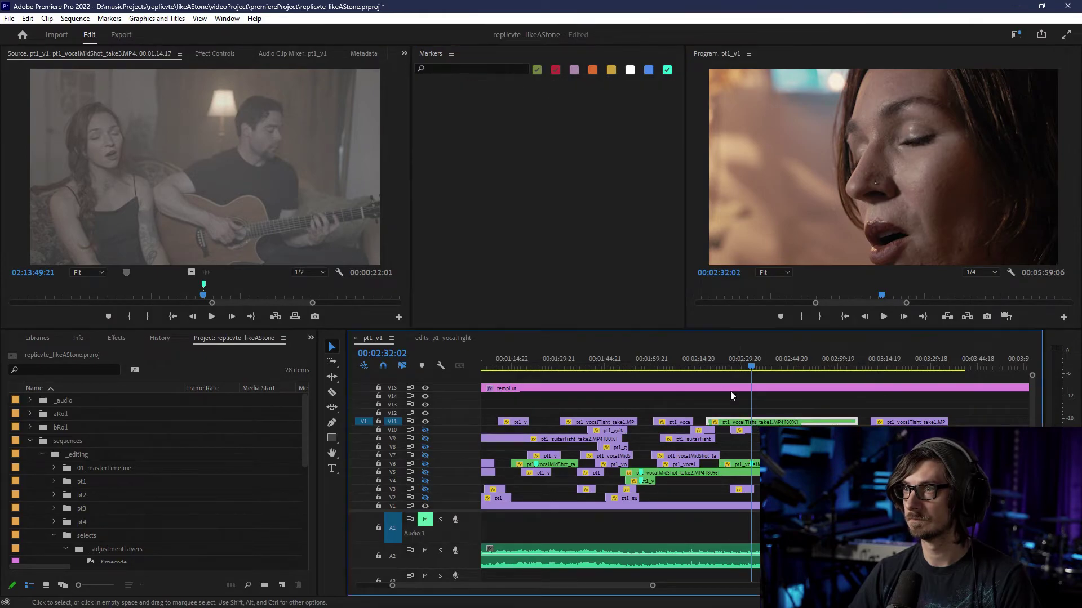
pyautogui.press('m')
pyautogui.doubleClick(454, 99)
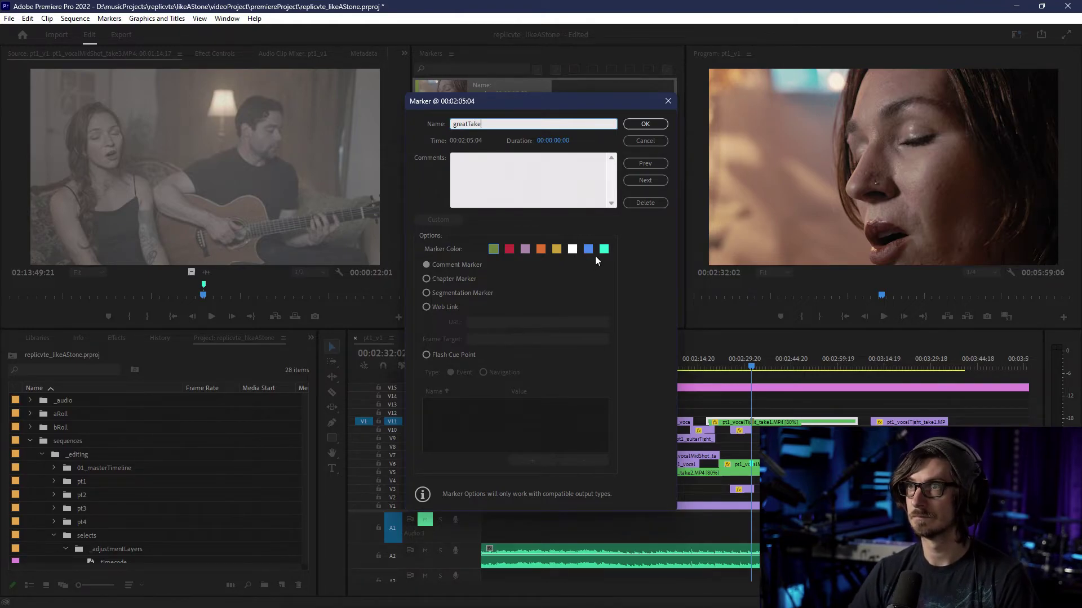
pyautogui.write('greatTake')
pyautogui.click(603, 249)
pyautogui.click(645, 124)
# - Add a cyan clip marker named greatTake at 00:03:17:05 to the green pt1_vocalMidShot_take4 clip on V7
pyautogui.click(891, 358)
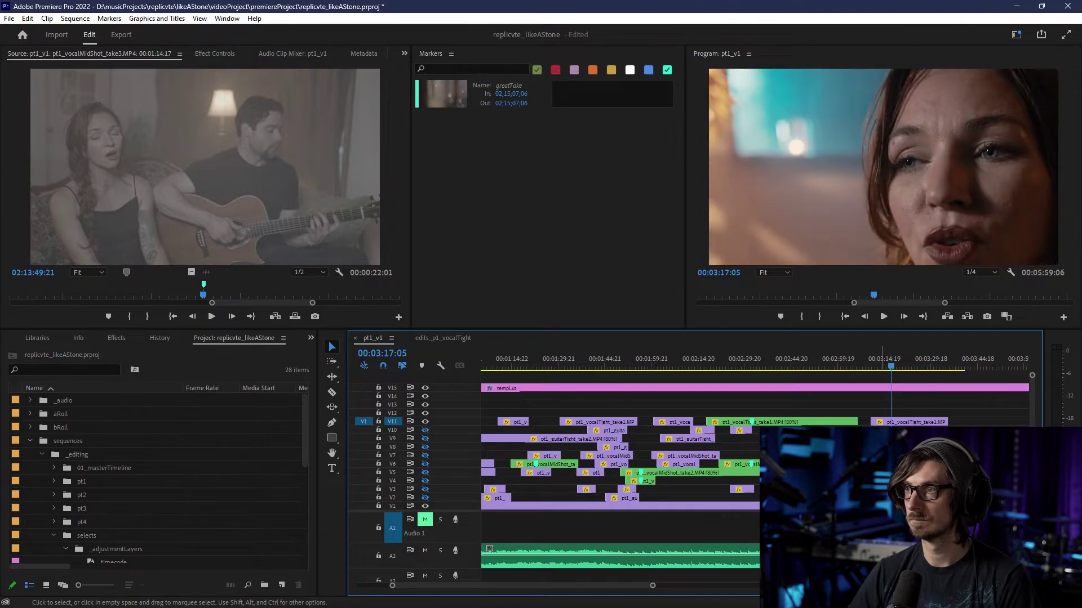
pyautogui.press('m')
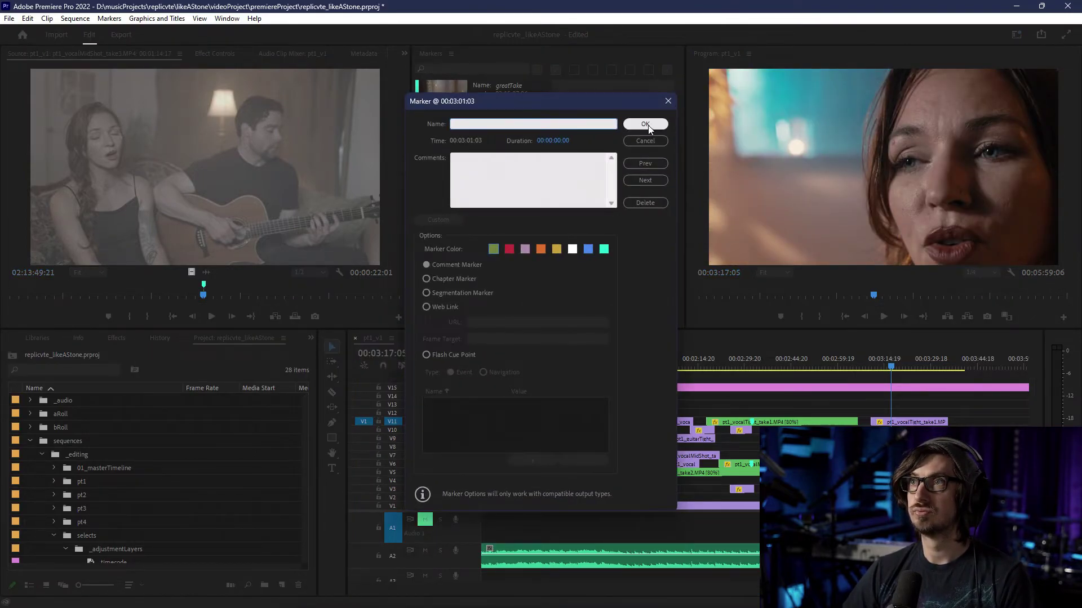
pyautogui.write('Take')
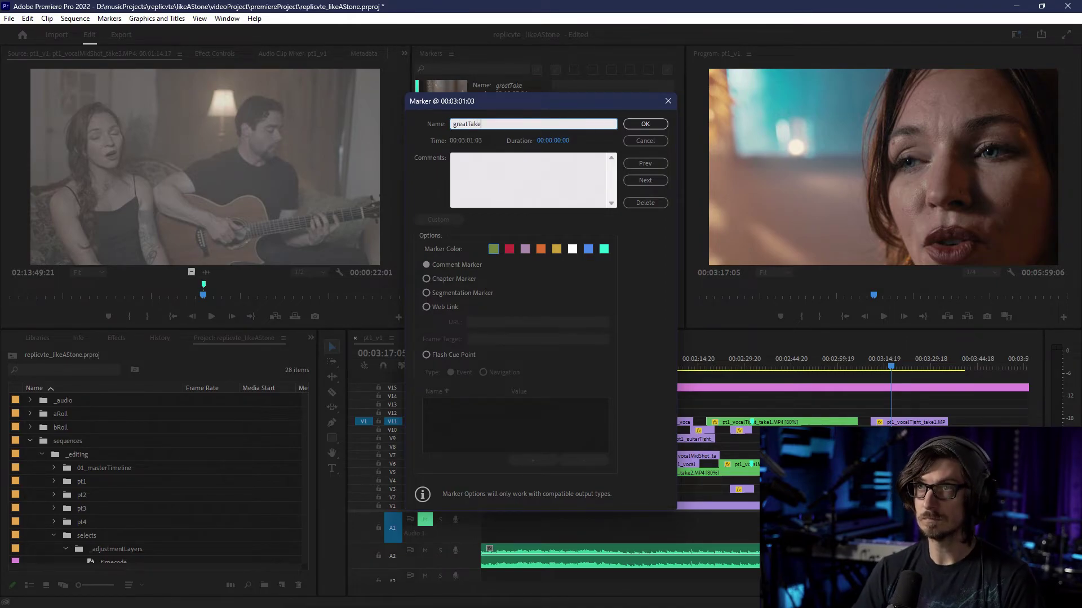
pyautogui.press('Return')
pyautogui.doubleClick(441, 130)
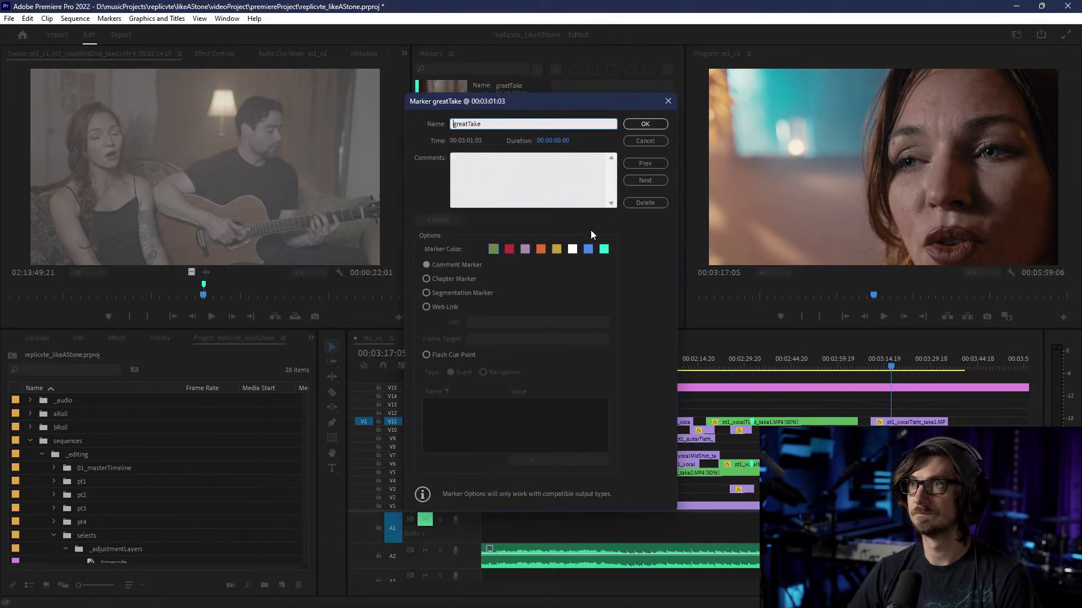
pyautogui.click(637, 125)
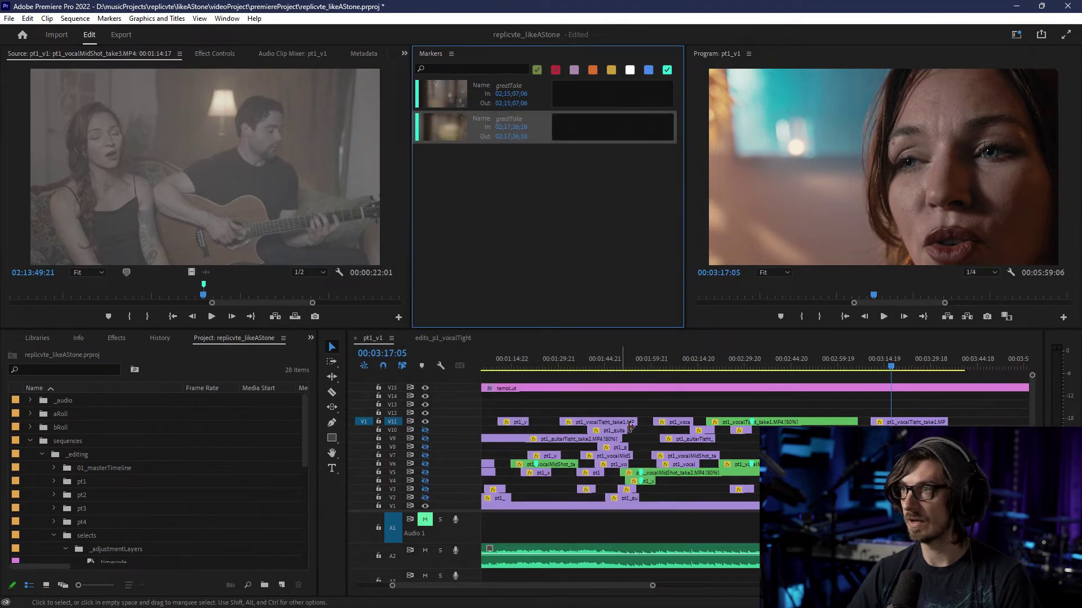
# - Set the label colour of the pt1_wideShot_take3 clip on V1 to Iris
pyautogui.click(567, 586)
pyautogui.hscroll(5, 568, 588)
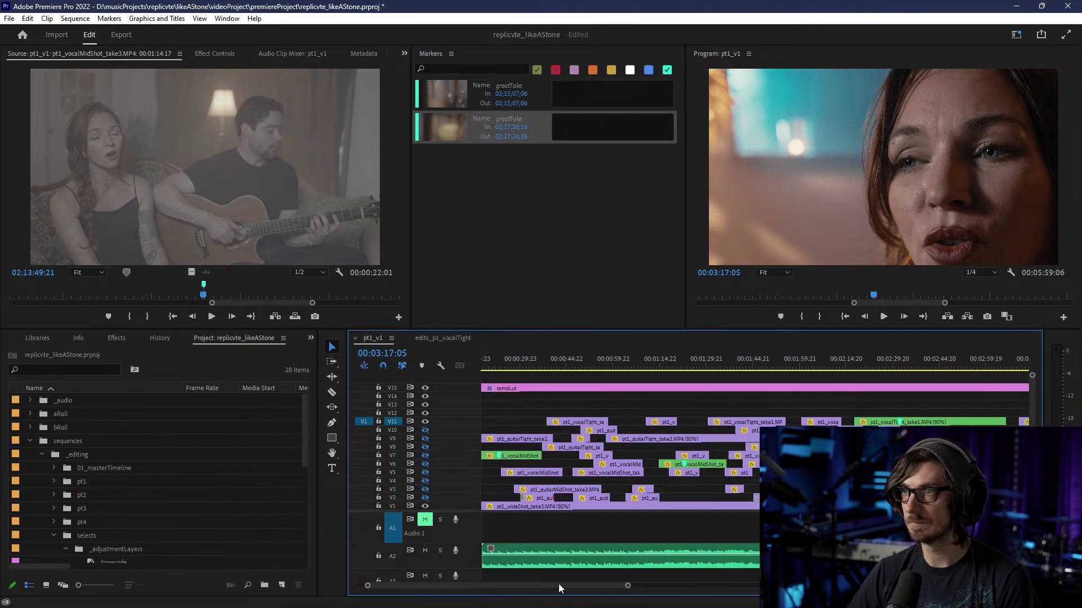
pyautogui.hscroll(-10, 530, 580)
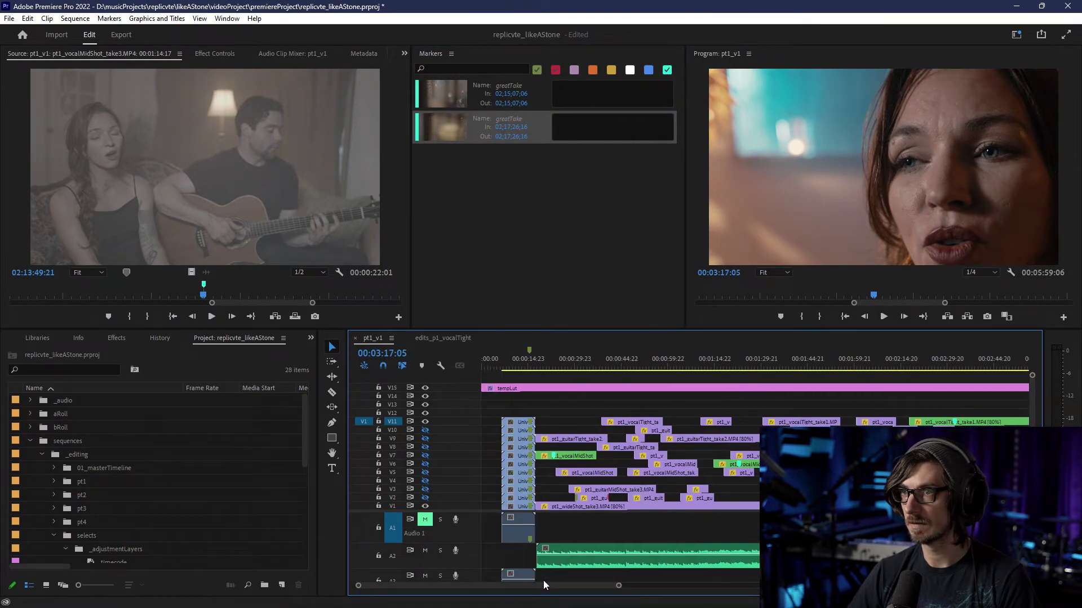
pyautogui.click(601, 506)
pyautogui.rightClick(601, 508)
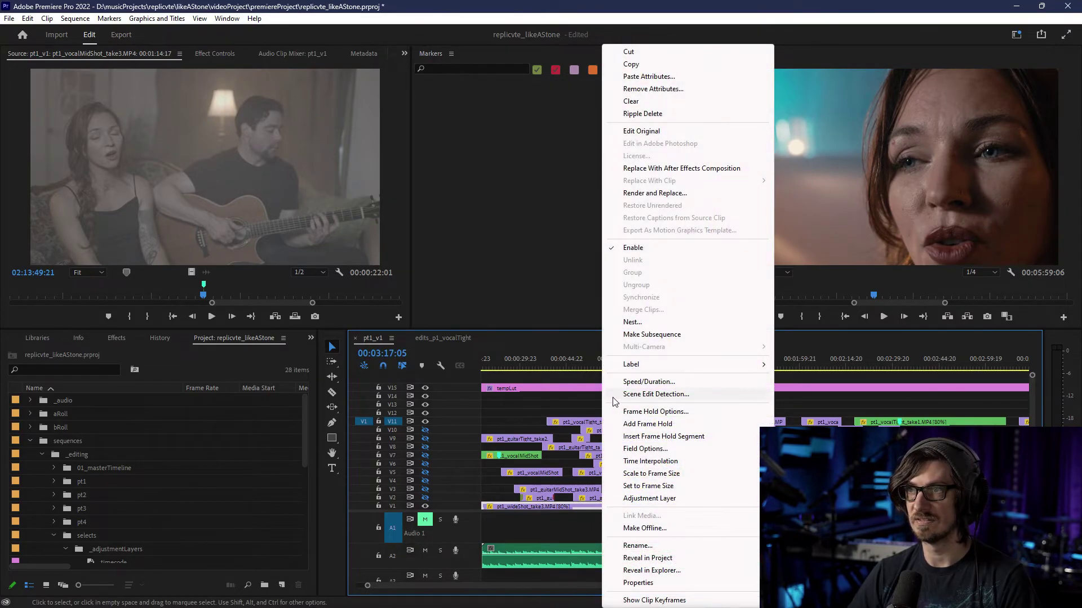
pyautogui.moveTo(651, 367)
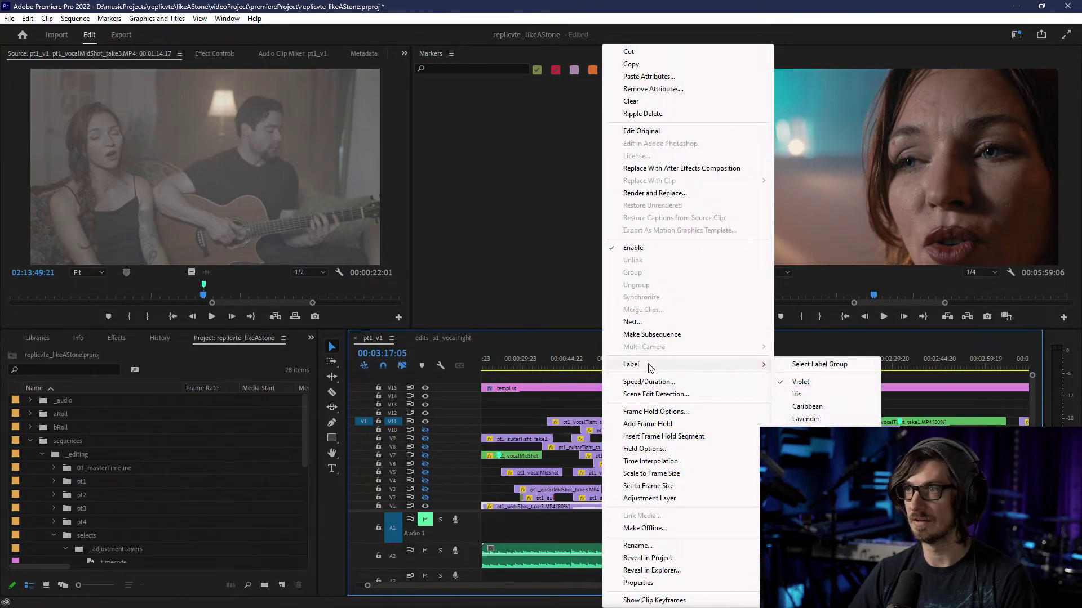
pyautogui.click(799, 394)
# - Set the label colour of all the guitar clips on V2 to Caribbean
pyautogui.scroll(-3, 744, 474)
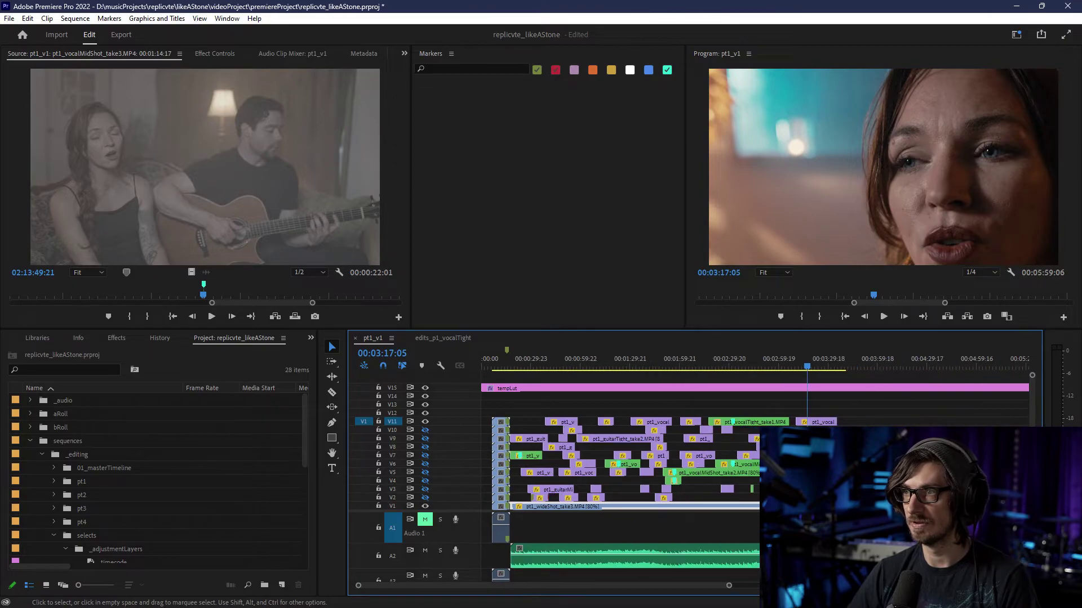
pyautogui.moveTo(831, 474); pyautogui.dragTo(526, 500)
pyautogui.rightClick(544, 502)
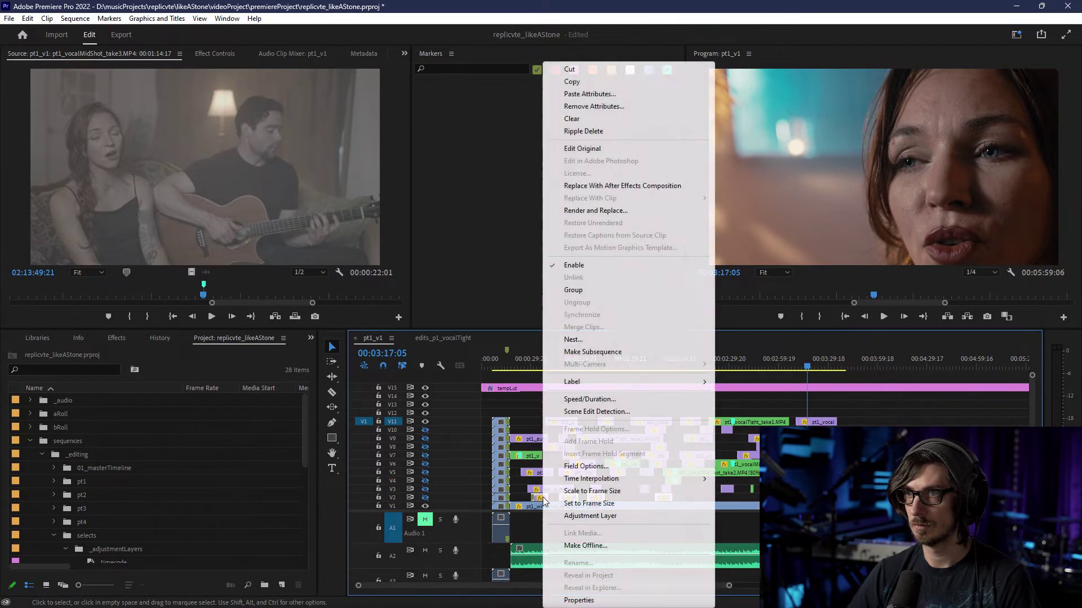
pyautogui.moveTo(676, 382)
pyautogui.click(727, 423)
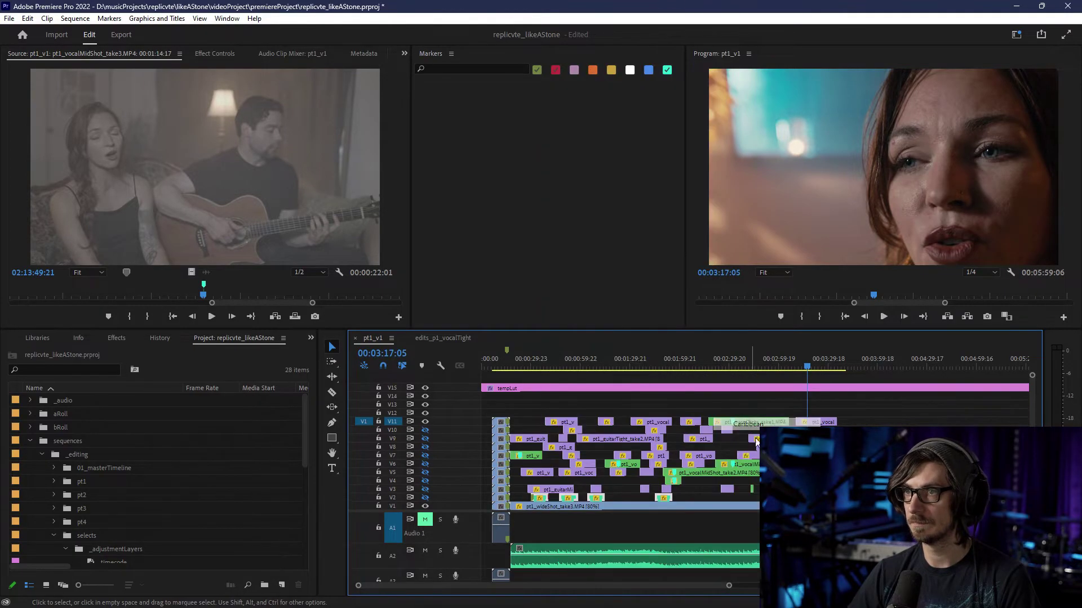
# - Set the label colour of all the pt1_guitarMidShot clips on V3 to Lavender and deselect them
pyautogui.moveTo(789, 487); pyautogui.dragTo(527, 488)
pyautogui.rightClick(563, 489)
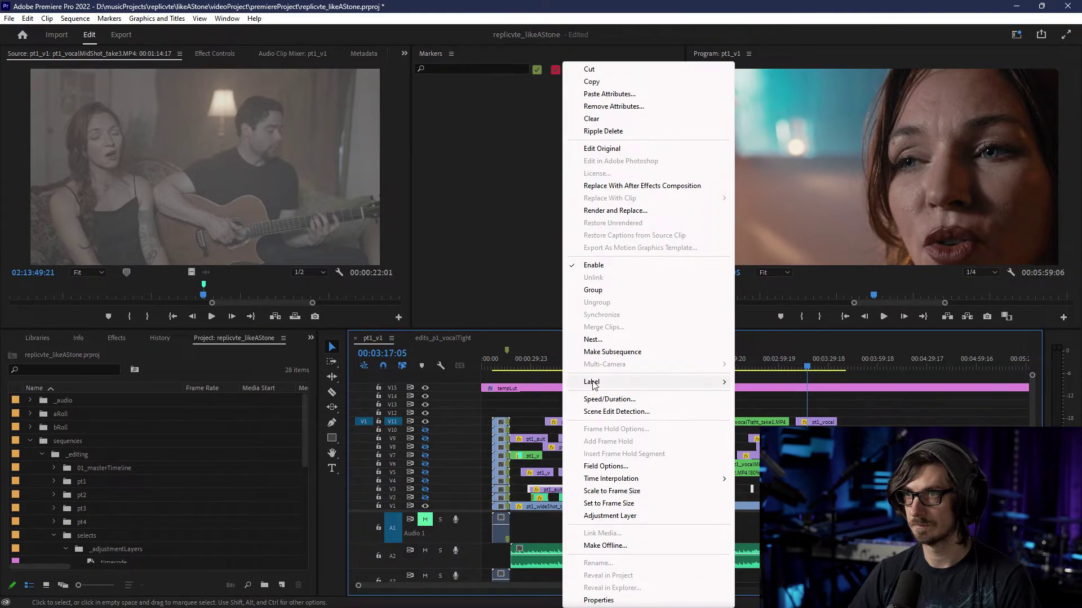
pyautogui.moveTo(592, 383)
pyautogui.click(752, 436)
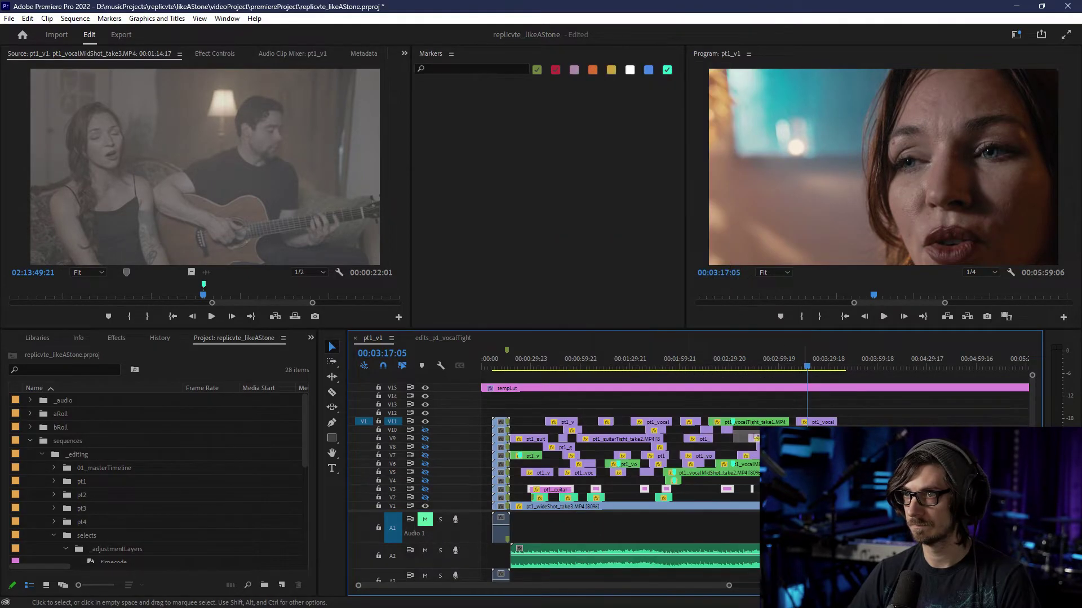
pyautogui.click(696, 482)
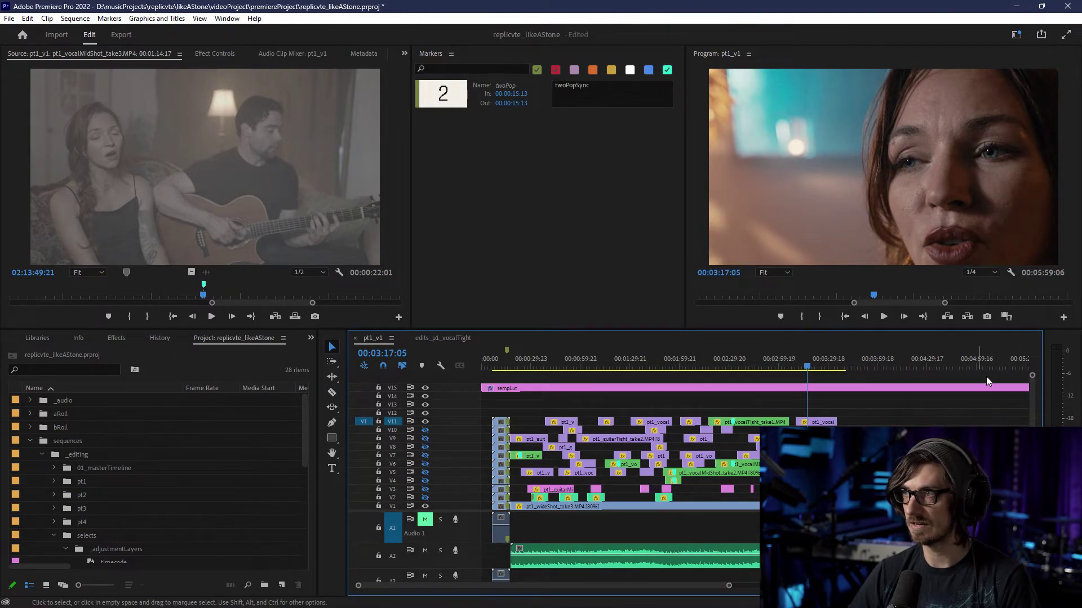
# - Increase the height of the video tracks and set the label colour of the short vocal clip on V4 to Cerulean
pyautogui.moveTo(1031, 377)
pyautogui.mouseDown()
pyautogui.moveTo(1031, 390)
pyautogui.moveTo(1032, 370)
pyautogui.mouseUp()
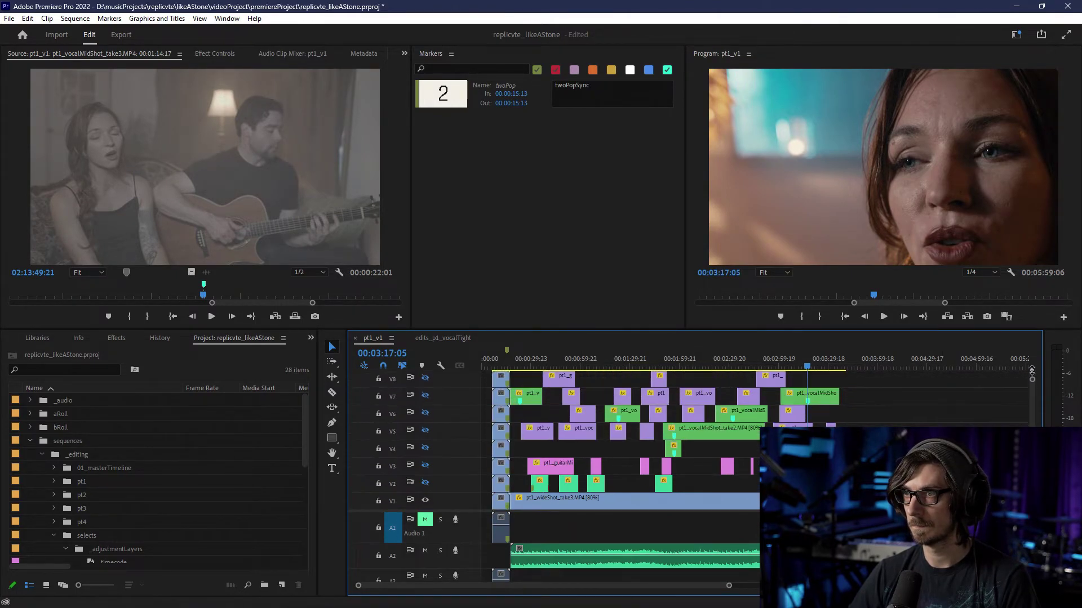
pyautogui.click(674, 449)
pyautogui.rightClick(667, 450)
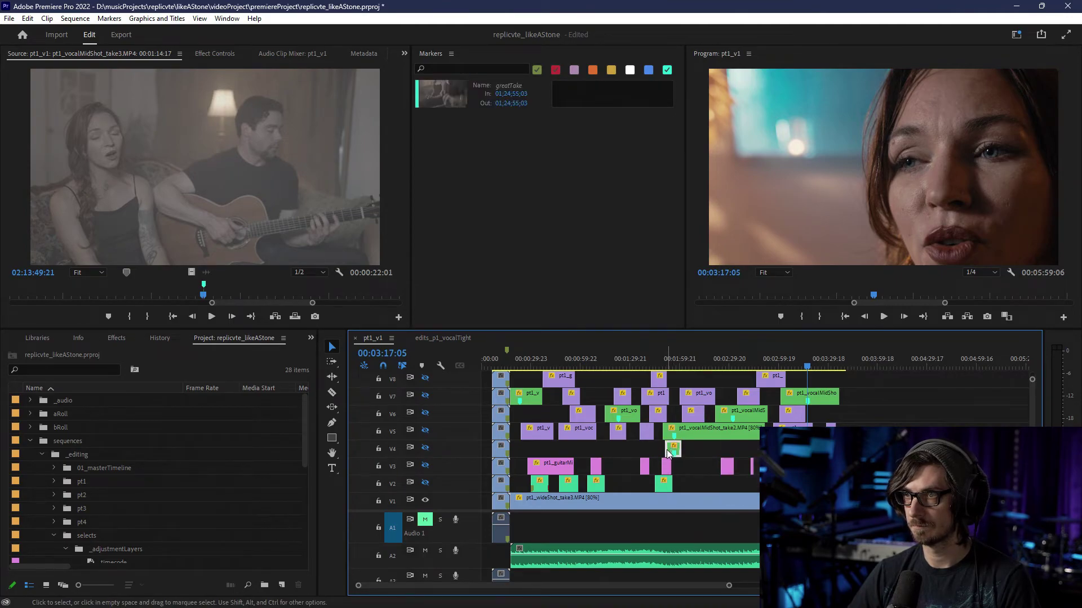
pyautogui.click(638, 449)
pyautogui.scroll(3, 637, 447)
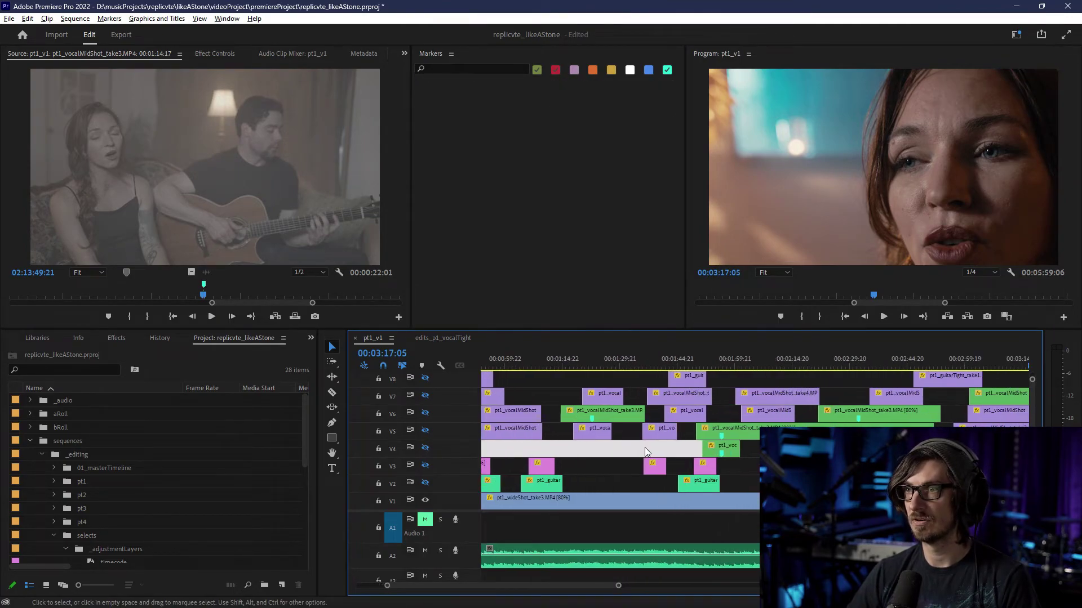
pyautogui.rightClick(734, 450)
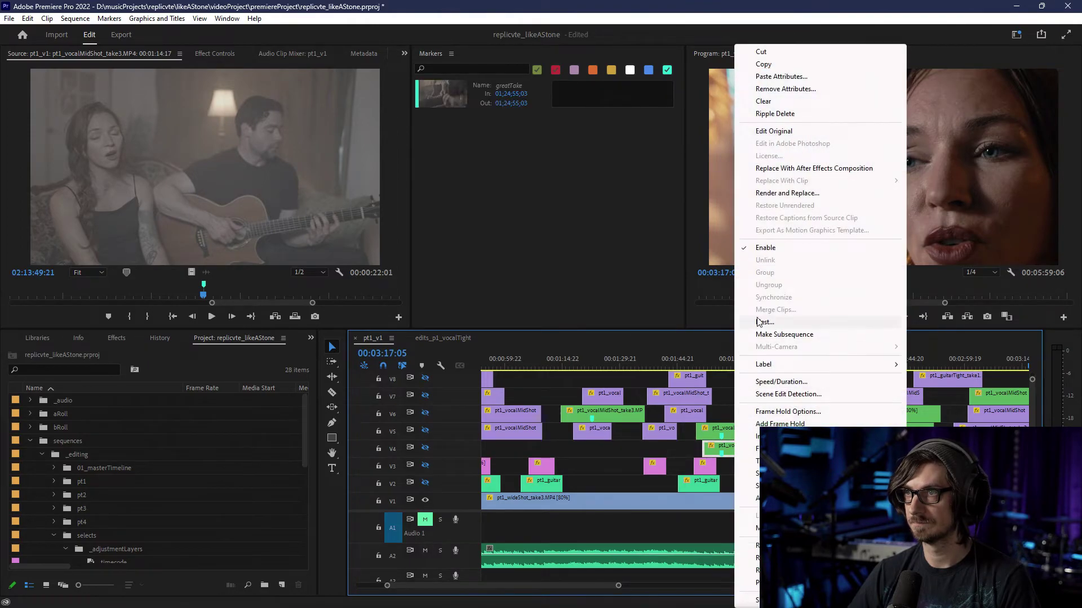
pyautogui.moveTo(789, 364)
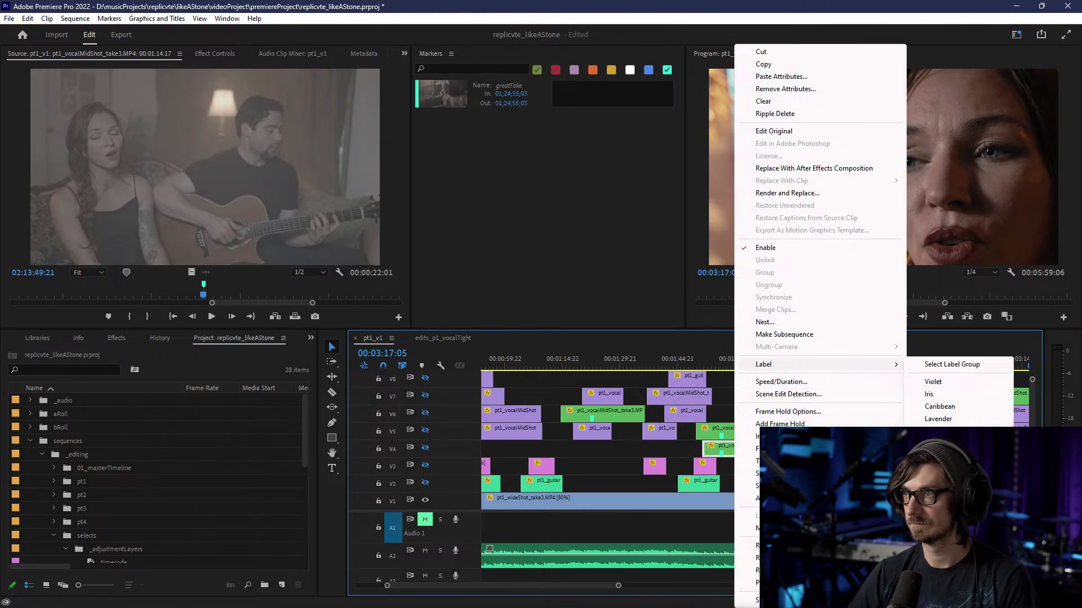
pyautogui.click(940, 431)
pyautogui.scroll(-3, 786, 448)
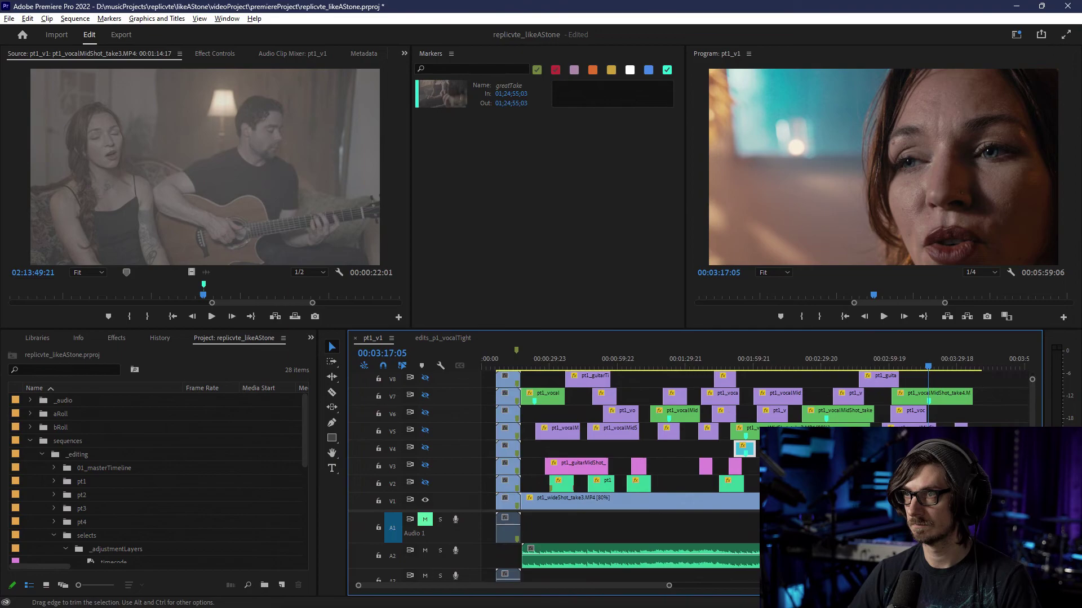
# - Set the label colour of all the vocal clips on V5 to Forest
pyautogui.rightClick(539, 433)
pyautogui.moveTo(676, 382)
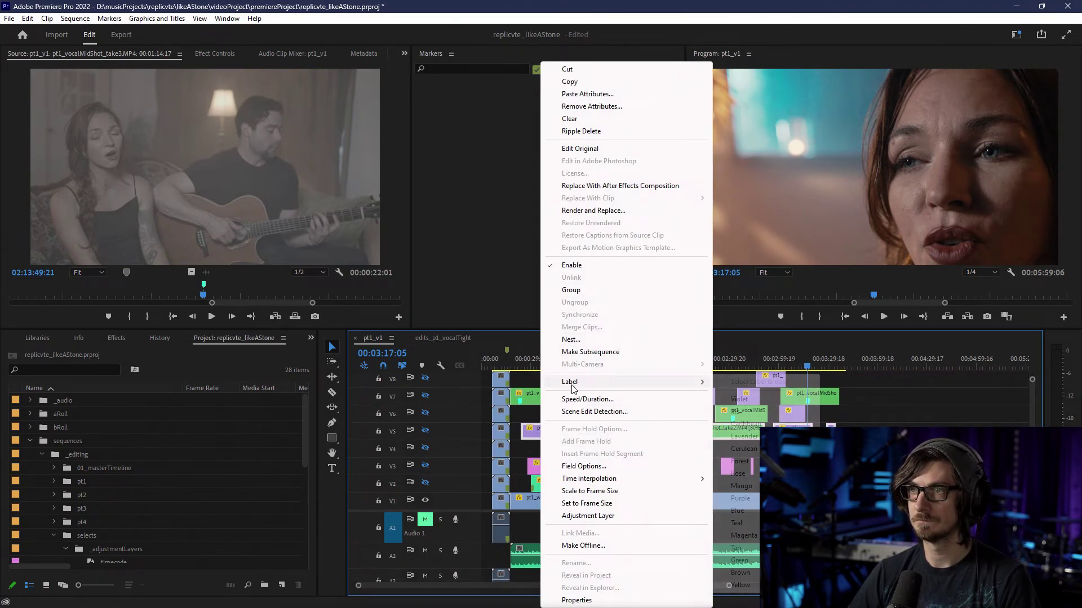
pyautogui.click(741, 461)
# - Set the label colour of all the vocal clips on V6 to Rose
pyautogui.moveTo(839, 418); pyautogui.dragTo(541, 419)
pyautogui.rightClick(586, 416)
pyautogui.moveTo(676, 384)
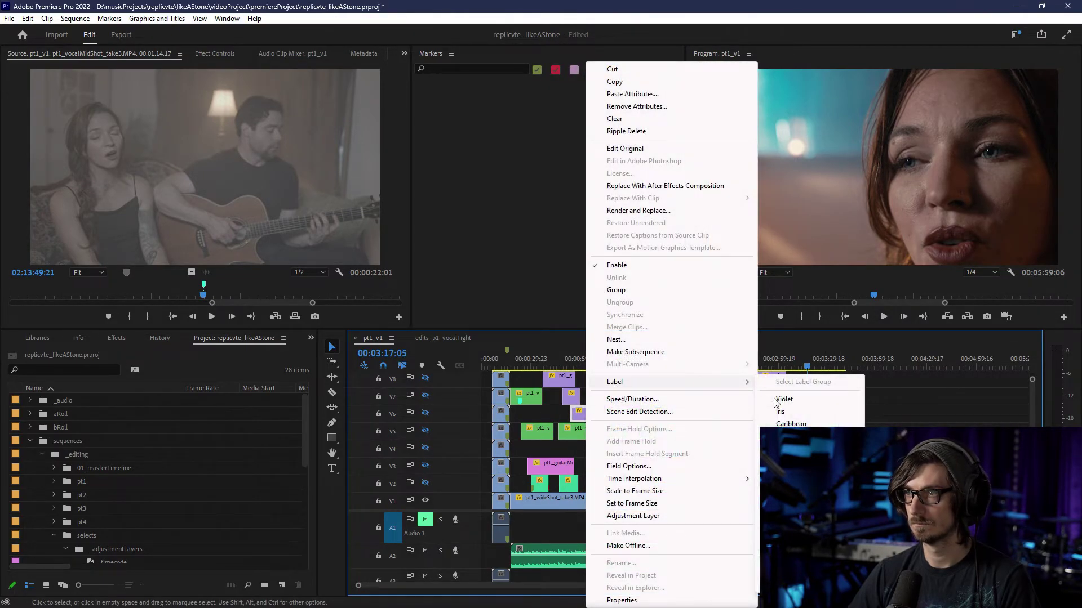
pyautogui.click(757, 473)
# - Set the label colour of all the vocal clips on V7 to Mango
pyautogui.moveTo(858, 394); pyautogui.dragTo(535, 397)
pyautogui.rightClick(535, 398)
pyautogui.moveTo(569, 388)
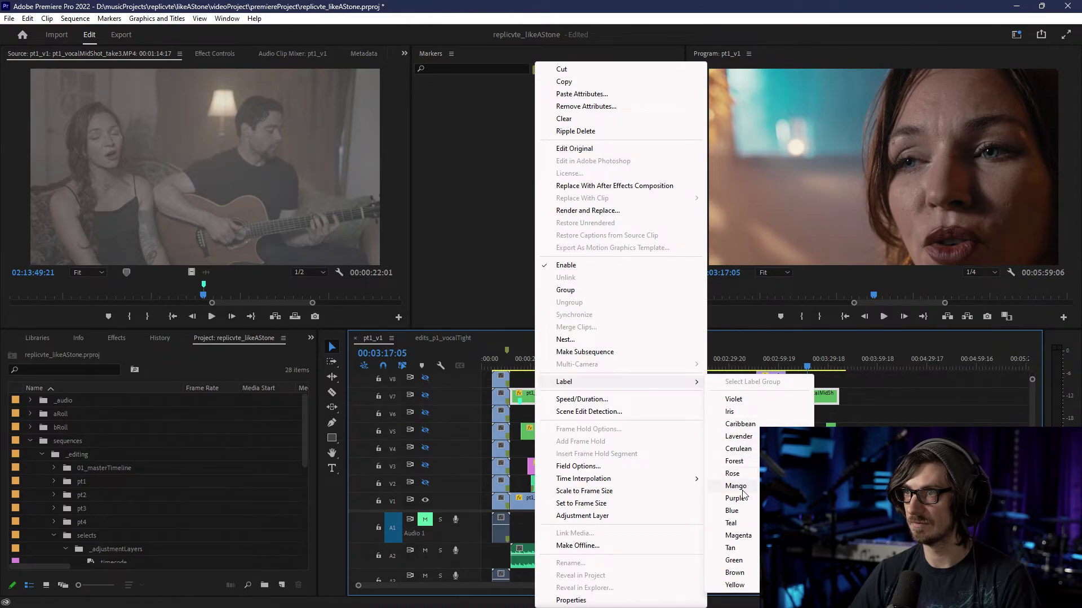
pyautogui.click(742, 487)
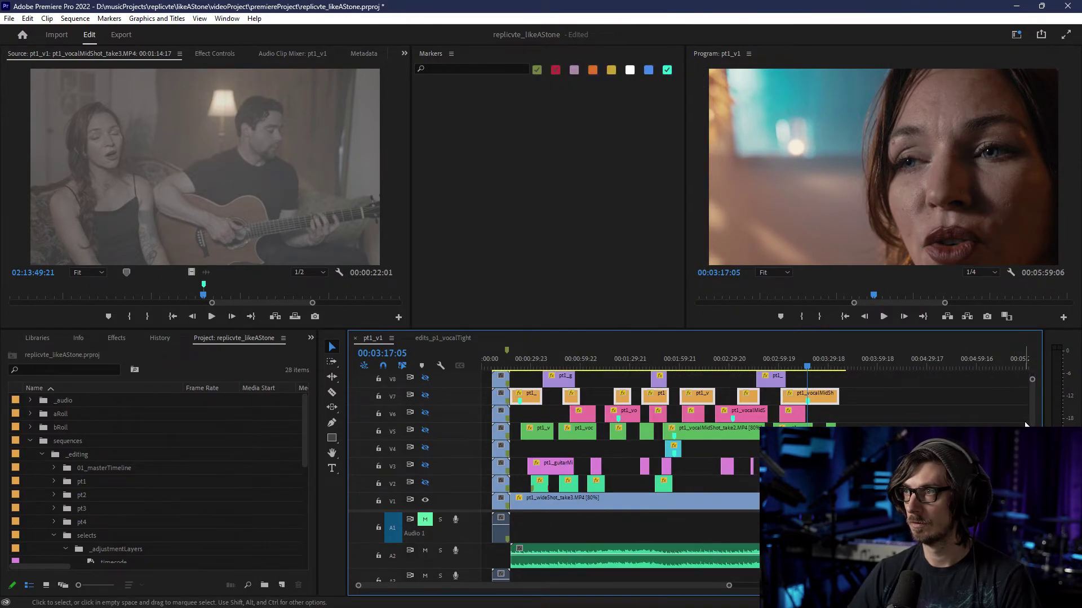
# - Set the label colour of all the guitar clips on V8 to Purple
pyautogui.scroll(3, 1032, 418)
pyautogui.scroll(-2, 1032, 418)
pyautogui.scroll(3, 1034, 427)
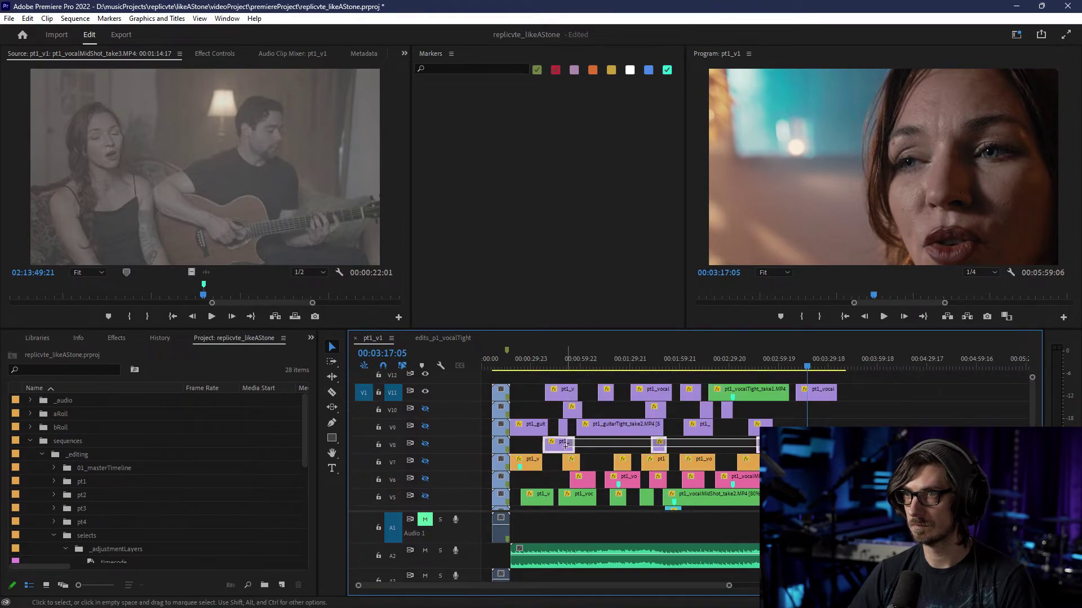
pyautogui.rightClick(554, 445)
pyautogui.moveTo(581, 387)
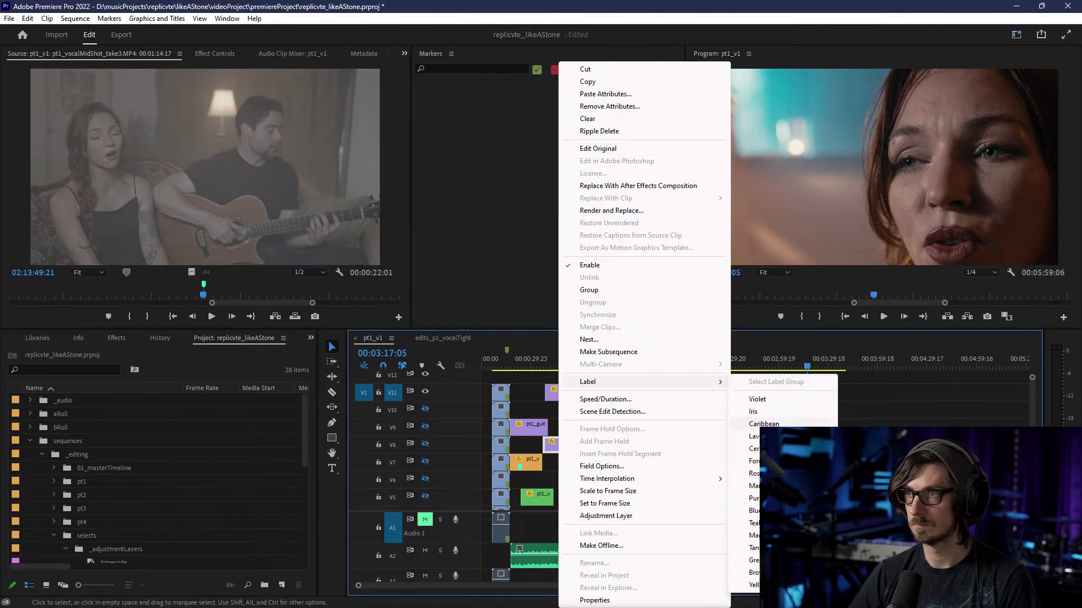
pyautogui.click(751, 498)
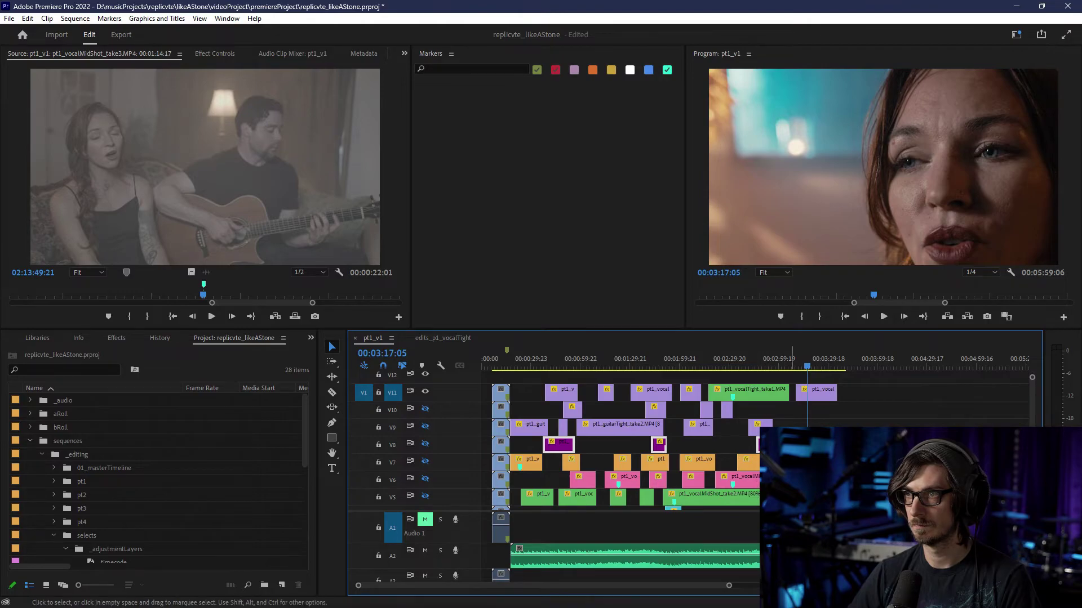
# - Set the label colour of all the guitar clips on V9 to Blue
pyautogui.rightClick(537, 431)
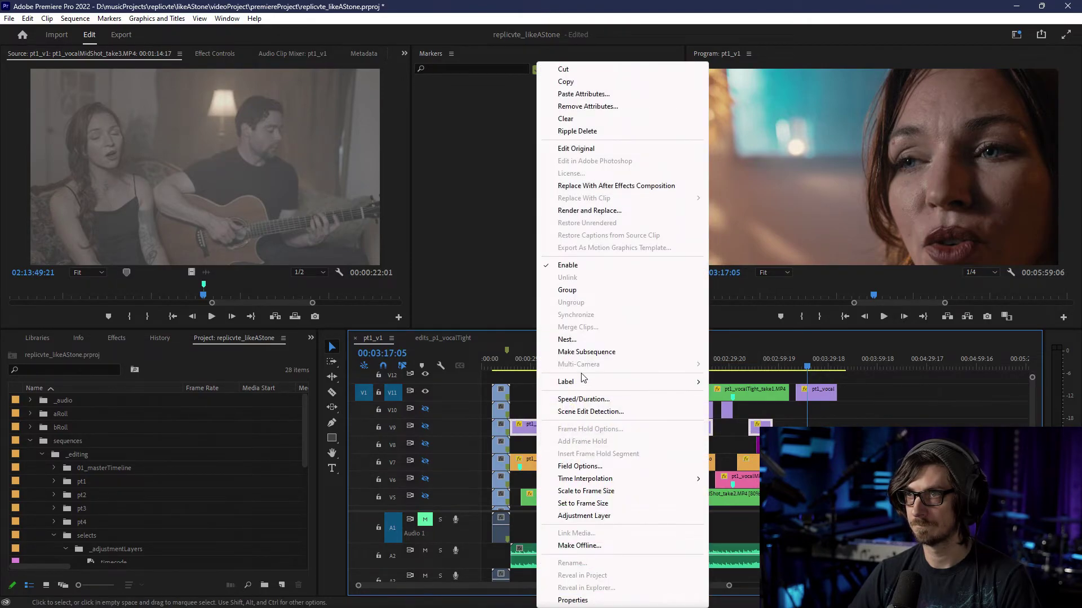
pyautogui.moveTo(648, 382)
pyautogui.click(747, 511)
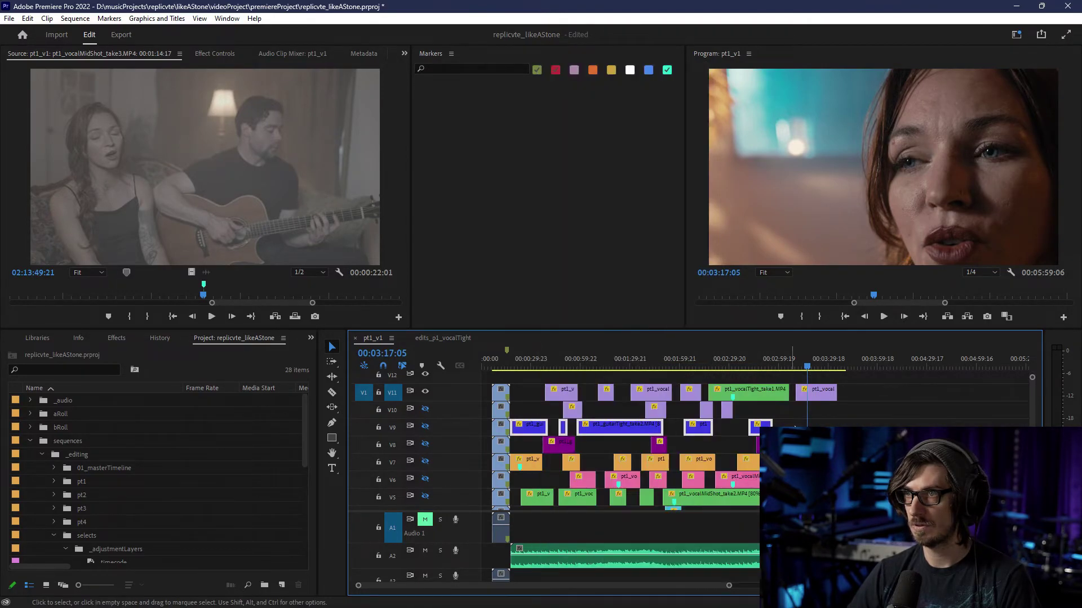
# - Set the label colour of all the clips on V10 to Teal
pyautogui.moveTo(766, 410); pyautogui.dragTo(544, 420)
pyautogui.rightClick(570, 417)
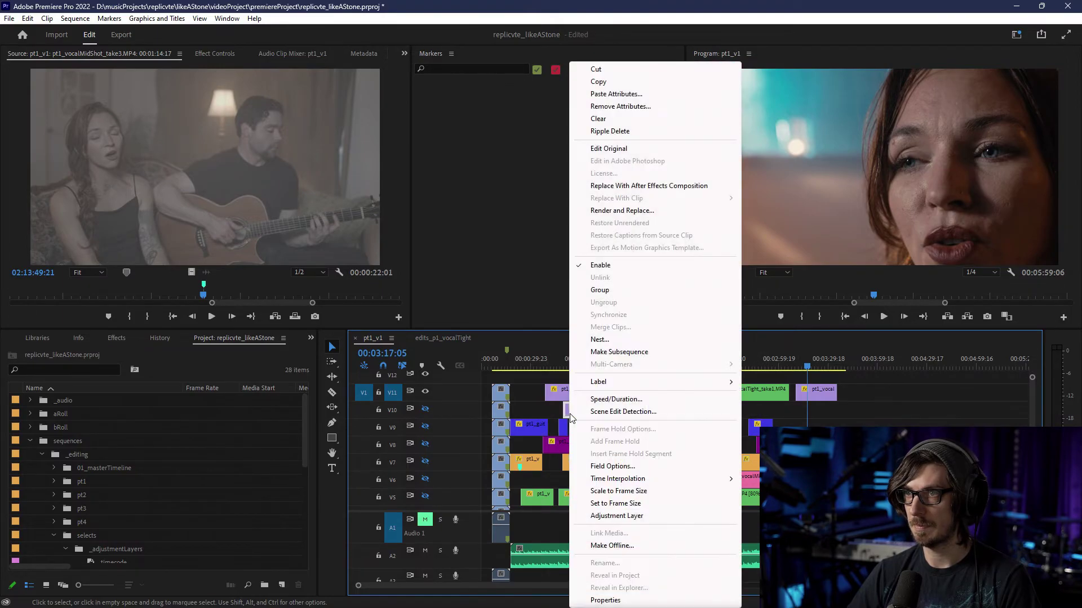
pyautogui.moveTo(704, 382)
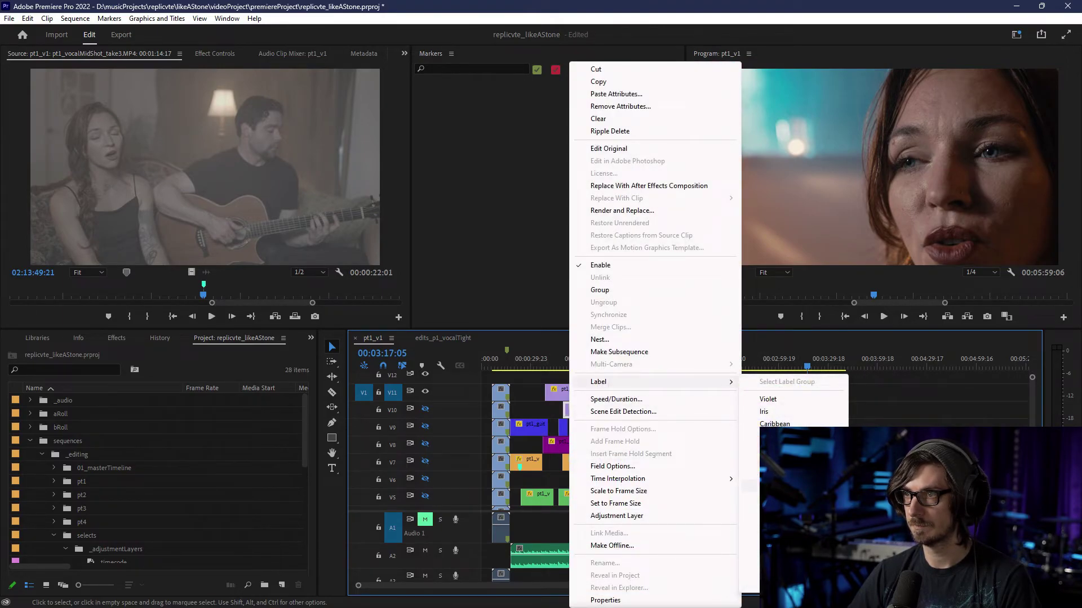
pyautogui.click(749, 523)
# - Set the label colour of all the vocal clips on V11 to Magenta
pyautogui.moveTo(854, 397); pyautogui.dragTo(567, 397)
pyautogui.rightClick(567, 397)
pyautogui.moveTo(600, 385)
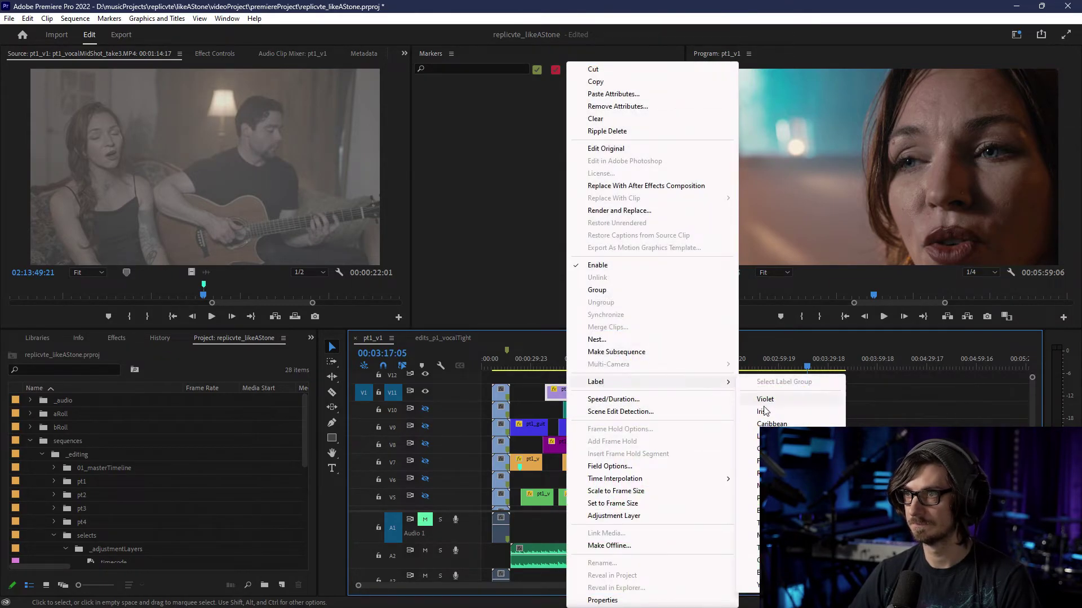
pyautogui.click(761, 535)
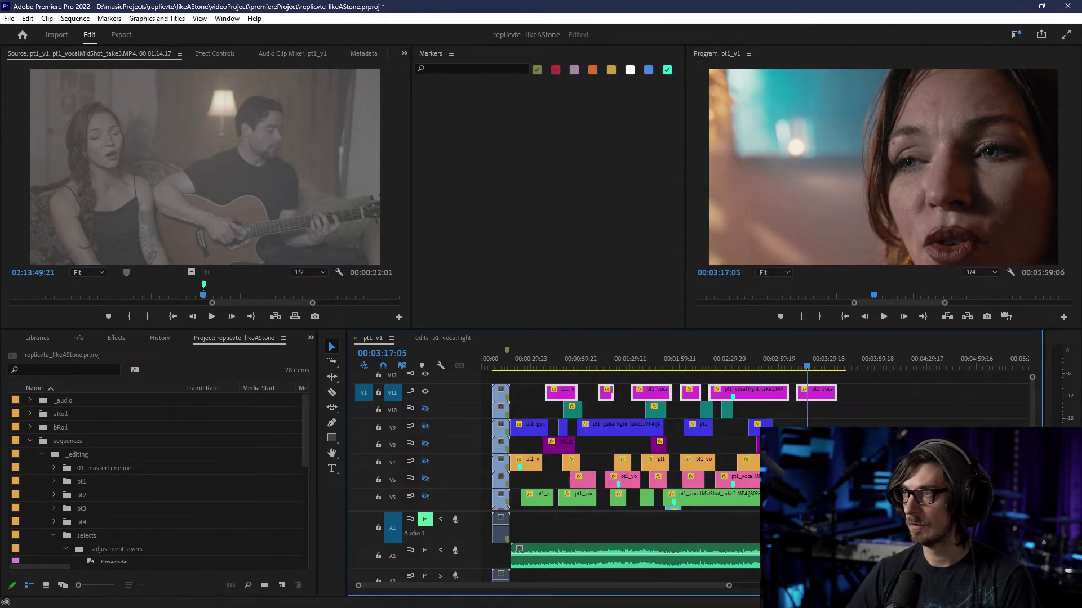
# - In the edits_p1_vocalTight sequence, move take 2's Universal Counting Leader earlier so it ends about two seconds before the vocal clip
pyautogui.scroll(3, 619, 445)
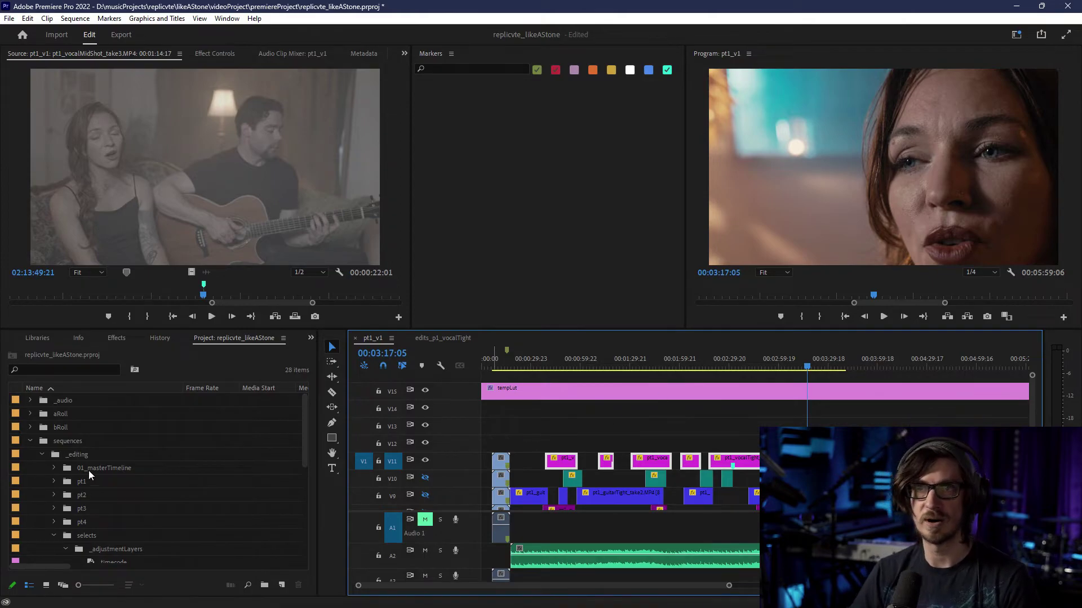
pyautogui.click(461, 341)
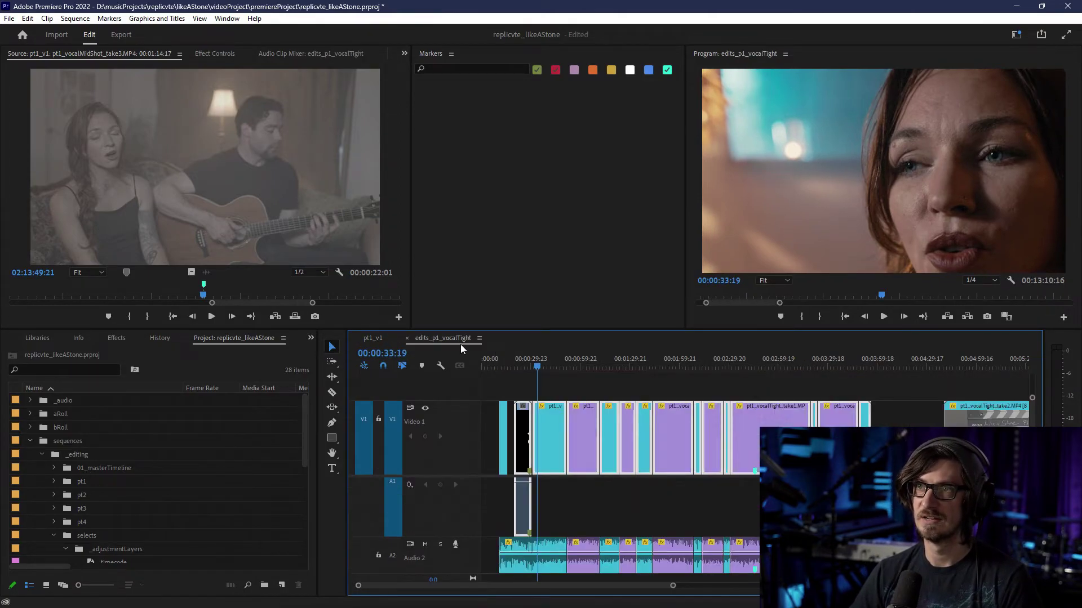
pyautogui.moveTo(519, 451)
pyautogui.mouseDown()
pyautogui.moveTo(927, 445)
pyautogui.moveTo(951, 417)
pyautogui.mouseUp()
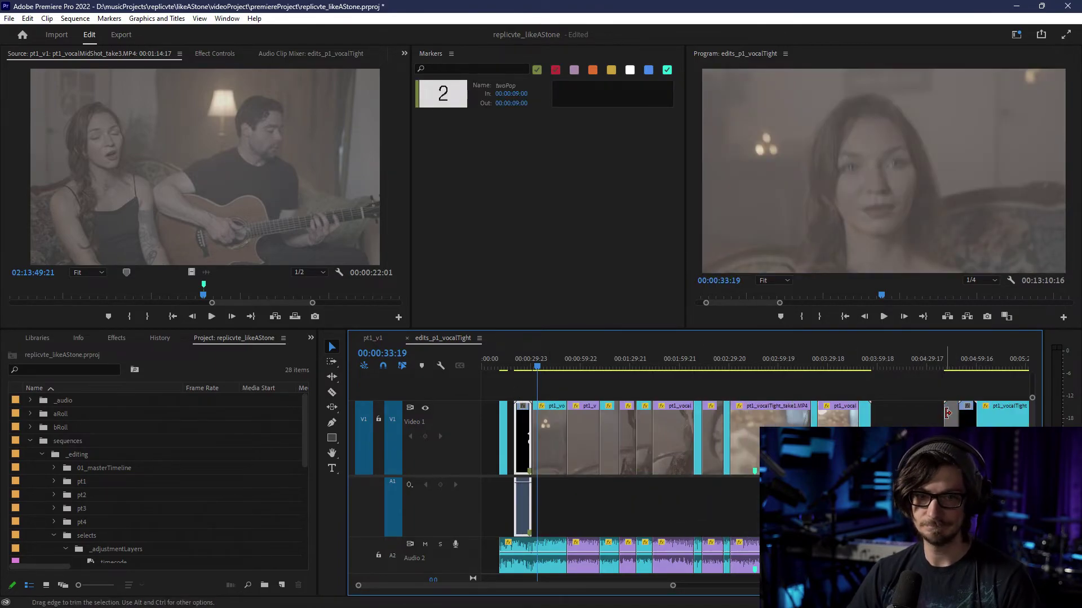
pyautogui.click(967, 352)
pyautogui.scroll(6, 947, 417)
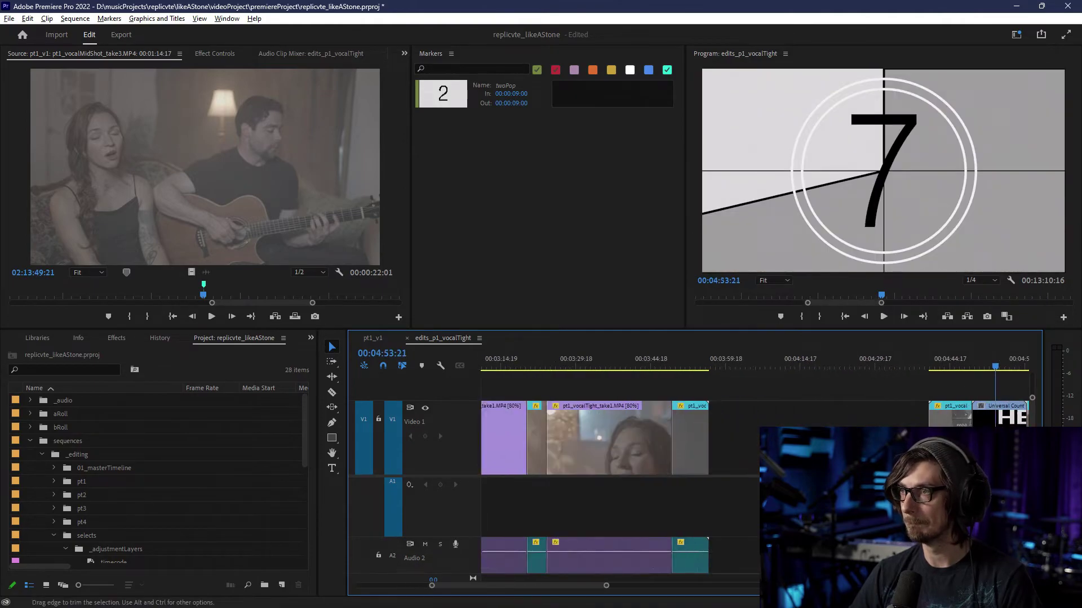
pyautogui.scroll(-5, 826, 370)
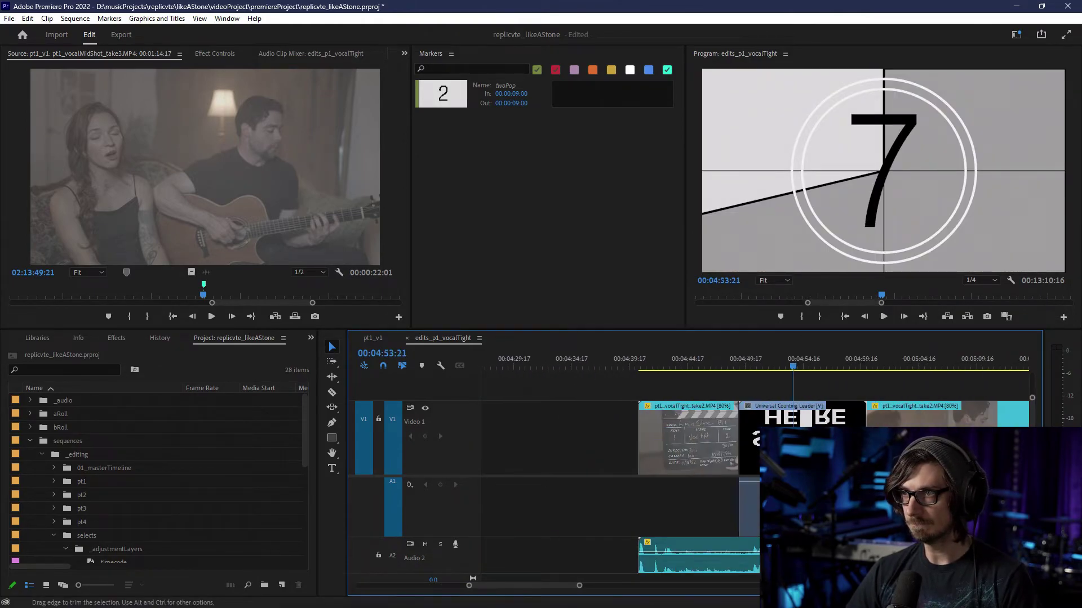
pyautogui.click(824, 367)
pyautogui.scroll(5, 831, 428)
pyautogui.moveTo(832, 439)
pyautogui.mouseDown()
pyautogui.moveTo(763, 439)
pyautogui.moveTo(814, 423)
pyautogui.moveTo(796, 417)
pyautogui.mouseUp()
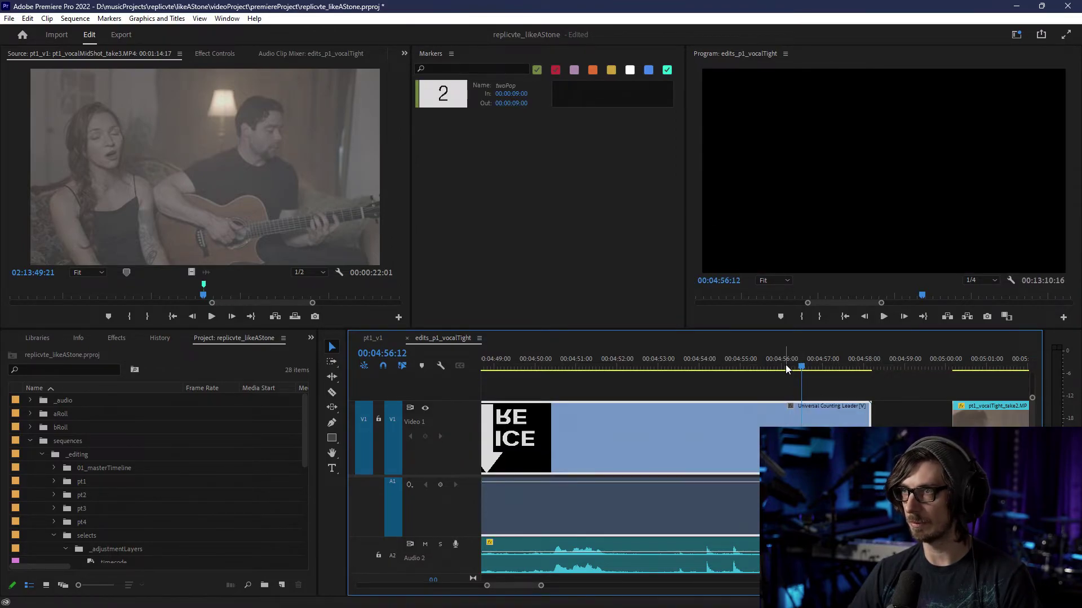
# - Nudge take 2's counting leader slightly earlier to line its twoPop marker up with a count-in beat, and play it back
pyautogui.click(785, 365)
pyautogui.scroll(5, 815, 428)
pyautogui.moveTo(694, 428); pyautogui.dragTo(681, 440)
pyautogui.press('-')
pyautogui.press('-')
pyautogui.press('-')
pyautogui.press('space')
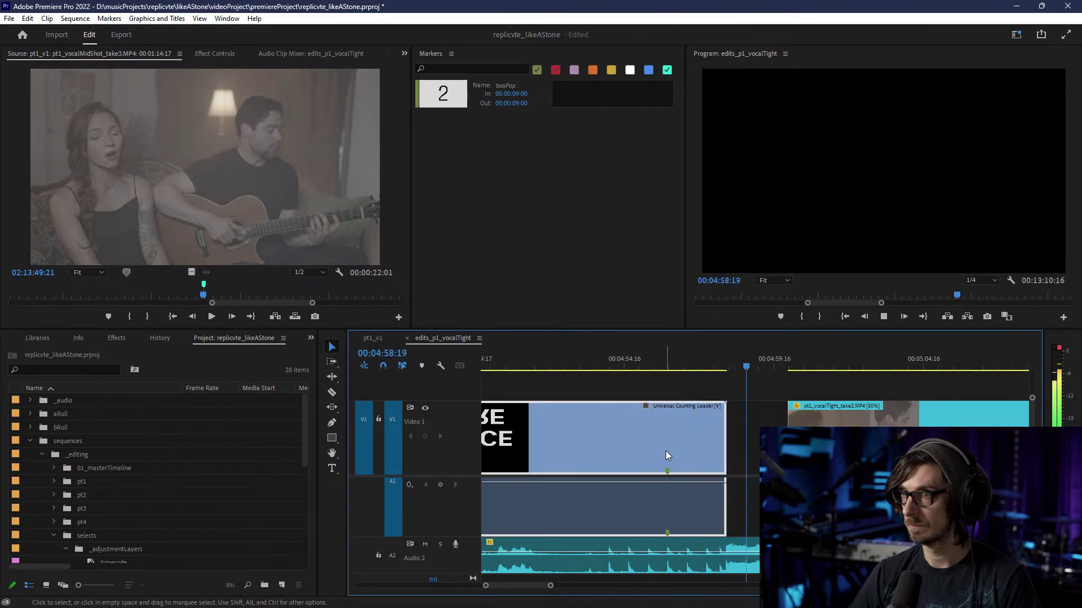
pyautogui.click(636, 367)
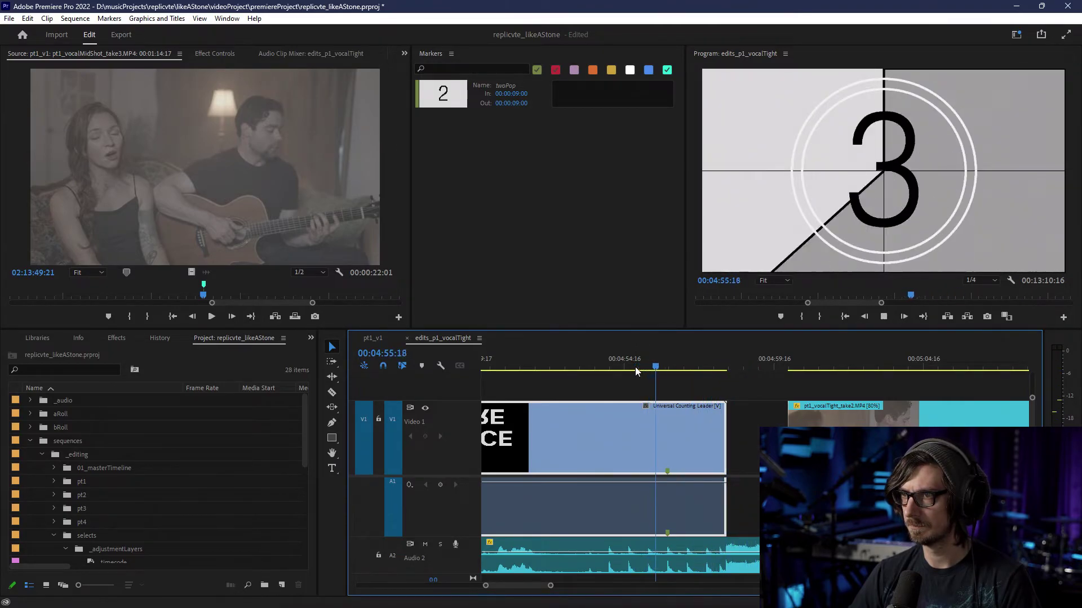
pyautogui.press('space')
# - Move take 2's counting leader one count-in beat earlier so it starts at 00:04:46:12
pyautogui.press('=')
pyautogui.press('=')
pyautogui.press('=')
pyautogui.moveTo(652, 502)
pyautogui.mouseDown()
pyautogui.moveTo(661, 509)
pyautogui.moveTo(631, 509)
pyautogui.mouseUp()
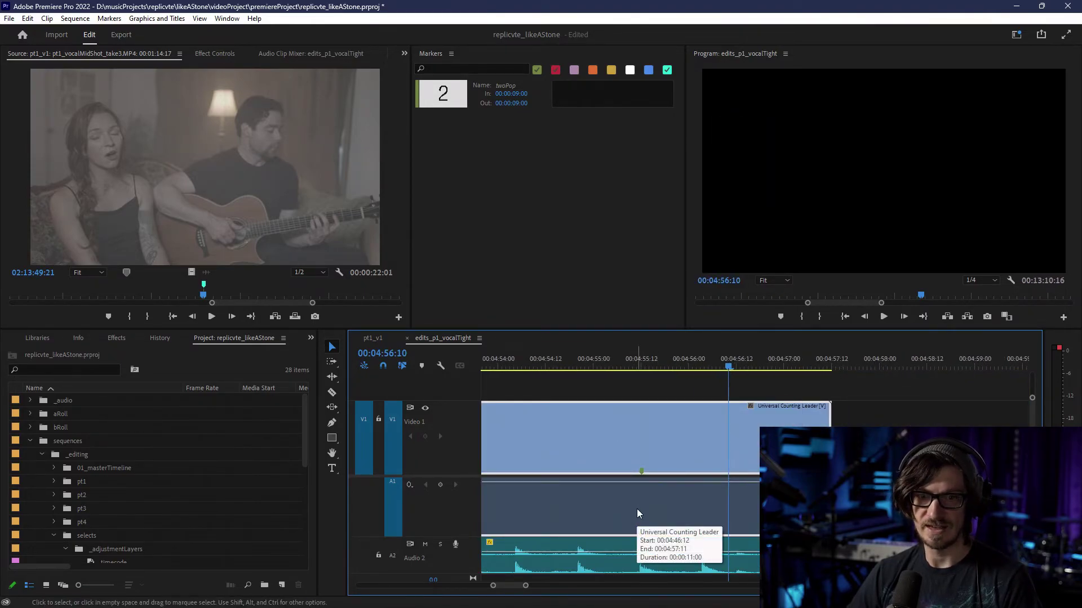
# - Check the leader's twoPop marker against the count-in waveform at 00:04:55:12 and play through the end of the leader
pyautogui.click(643, 365)
pyautogui.scroll(3, 613, 499)
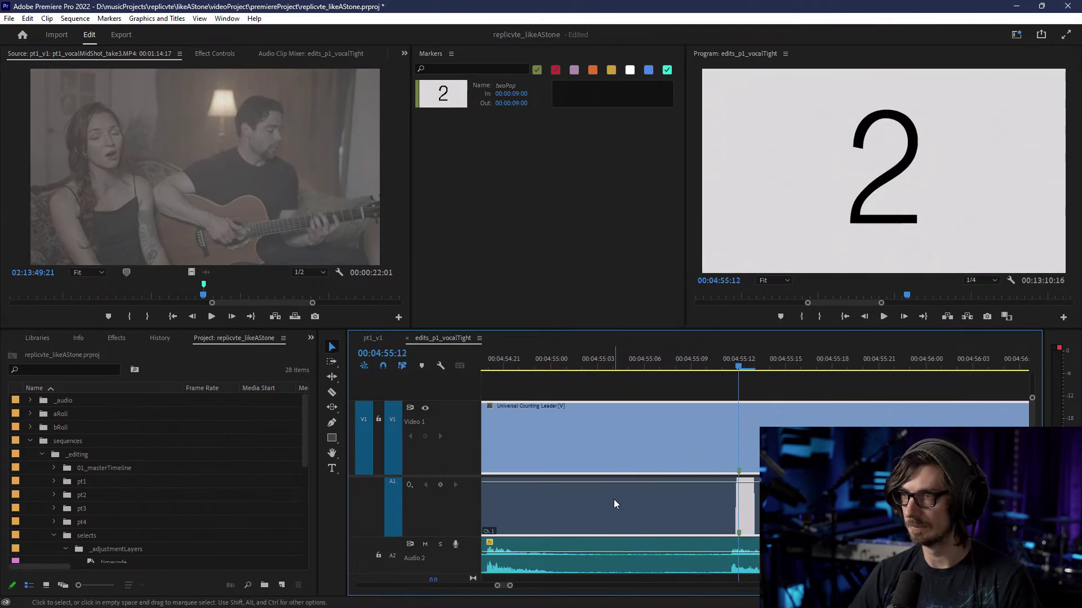
pyautogui.scroll(-5, 682, 483)
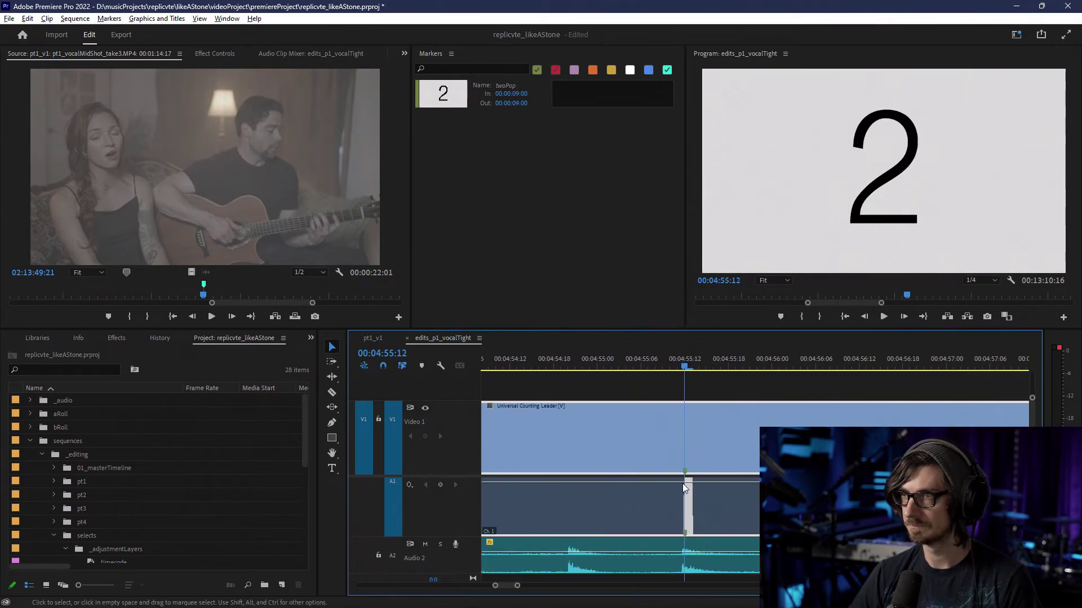
pyautogui.click(654, 366)
pyautogui.press('space')
pyautogui.scroll(-8, 675, 439)
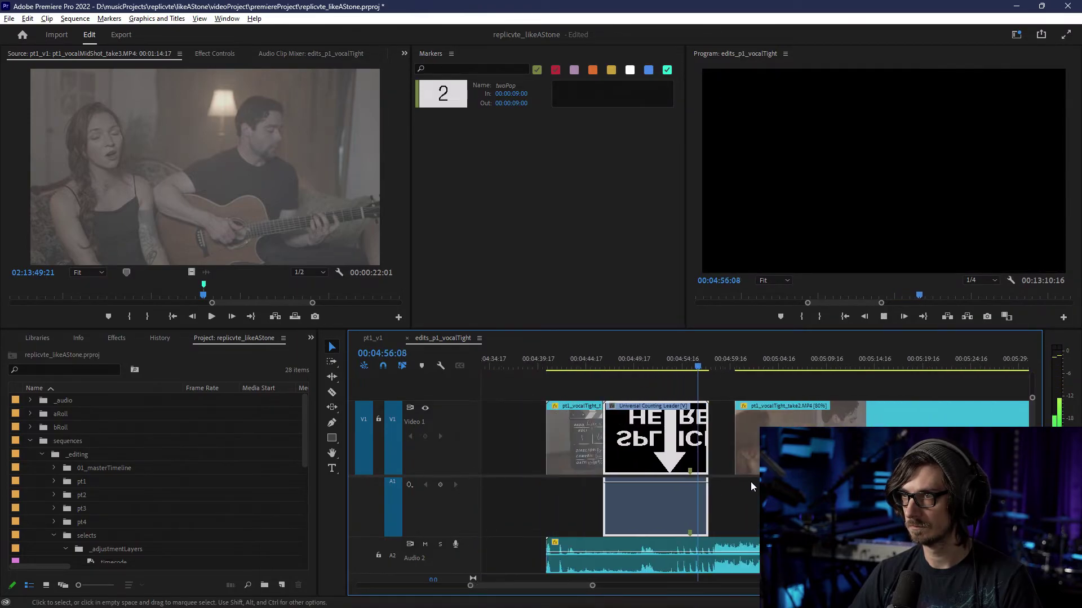
pyautogui.scroll(-5, 725, 478)
pyautogui.press('space')
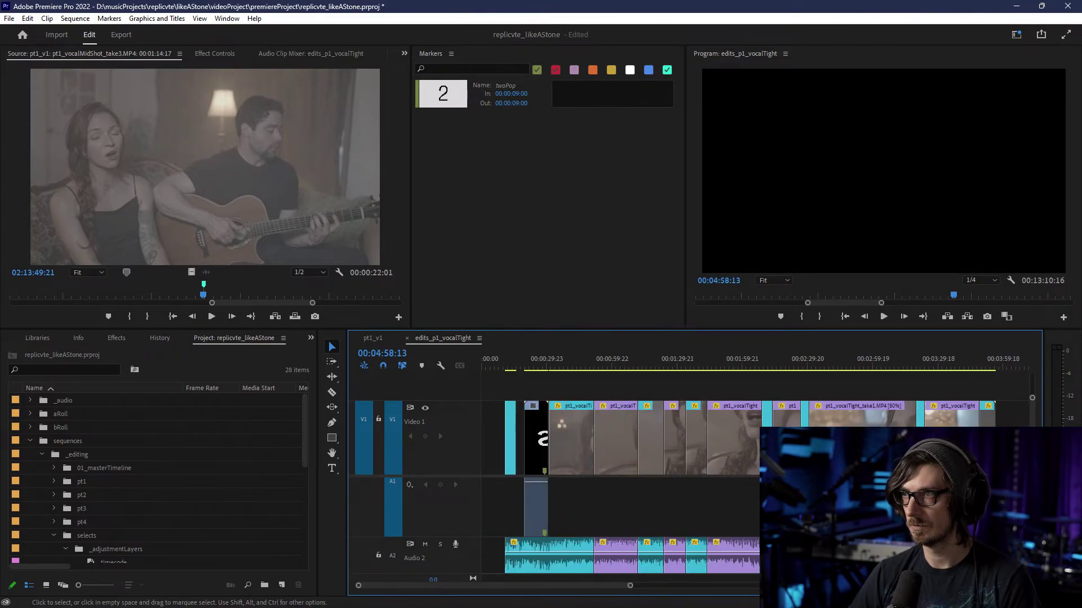
# - Copy the first counting leader and the take 1 vocal clips, and target V12 in the pt1_v1 sequence
pyautogui.moveTo(982, 484)
pyautogui.mouseDown()
pyautogui.moveTo(587, 500)
pyautogui.moveTo(529, 518)
pyautogui.mouseUp()
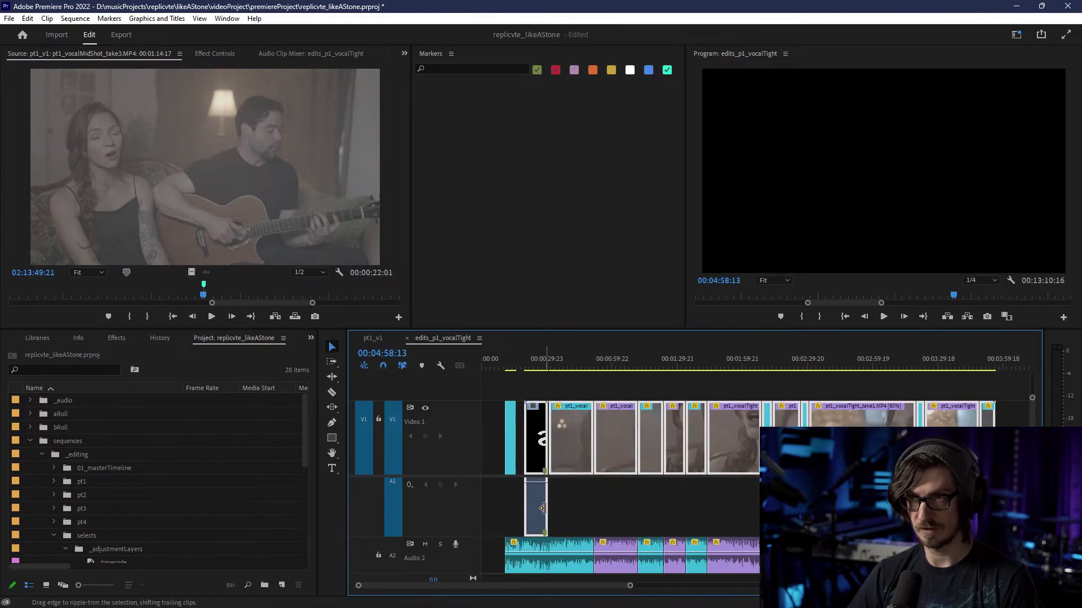
pyautogui.click(372, 337)
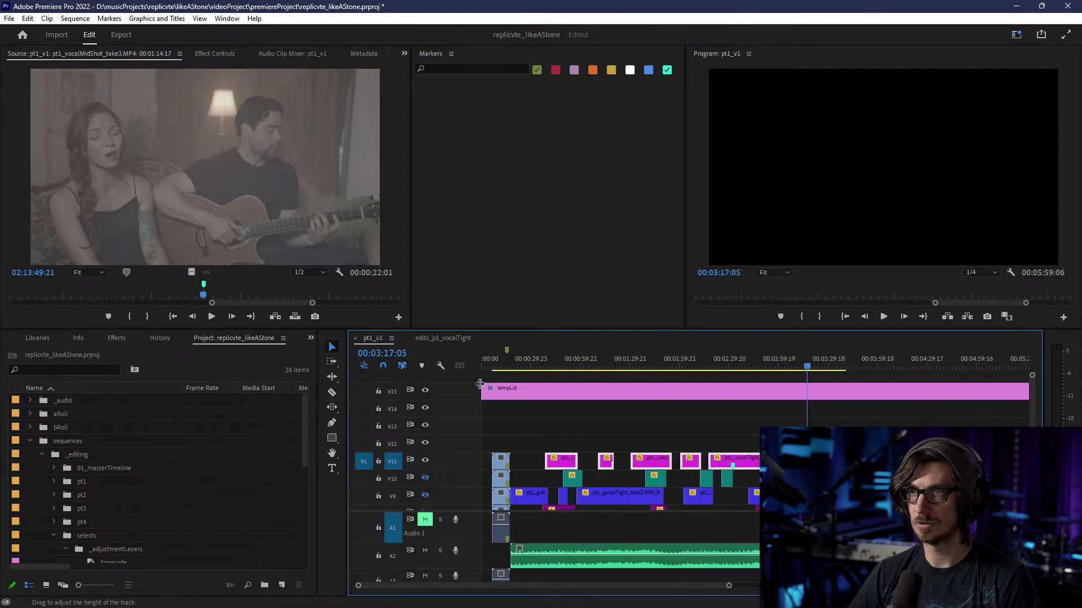
pyautogui.click(492, 365)
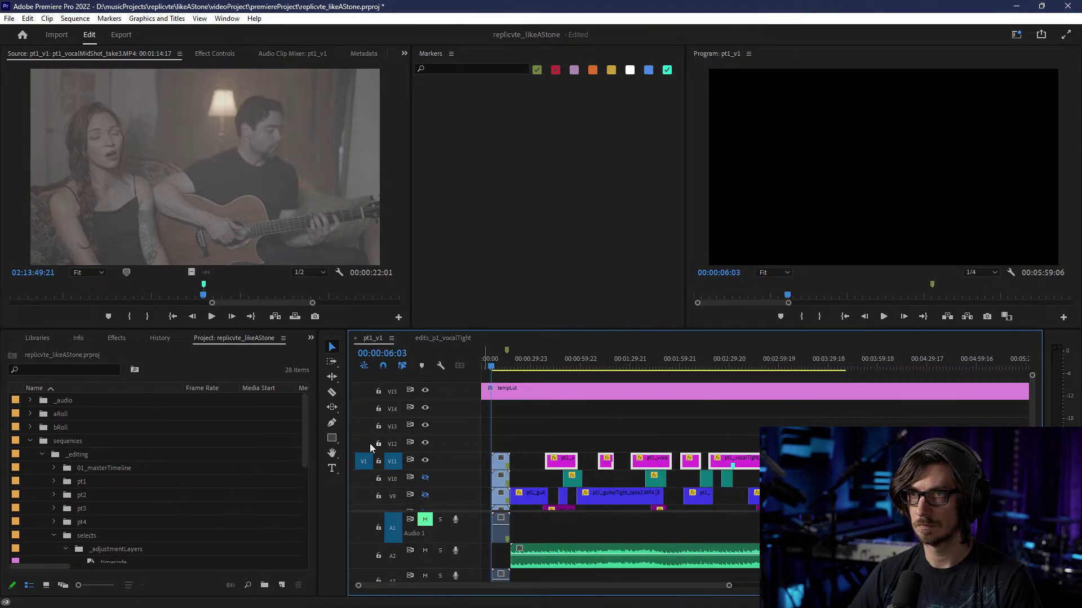
pyautogui.scroll(6, 489, 414)
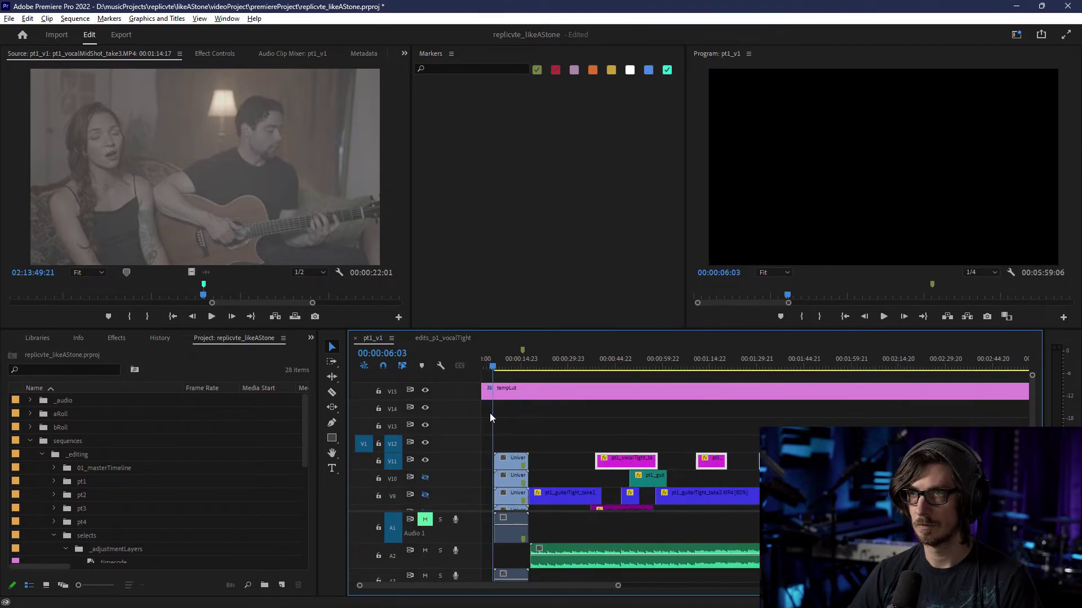
# - Place the playhead exactly at the start of the stacked counting leaders, at 00:00:06:13
pyautogui.click(516, 367)
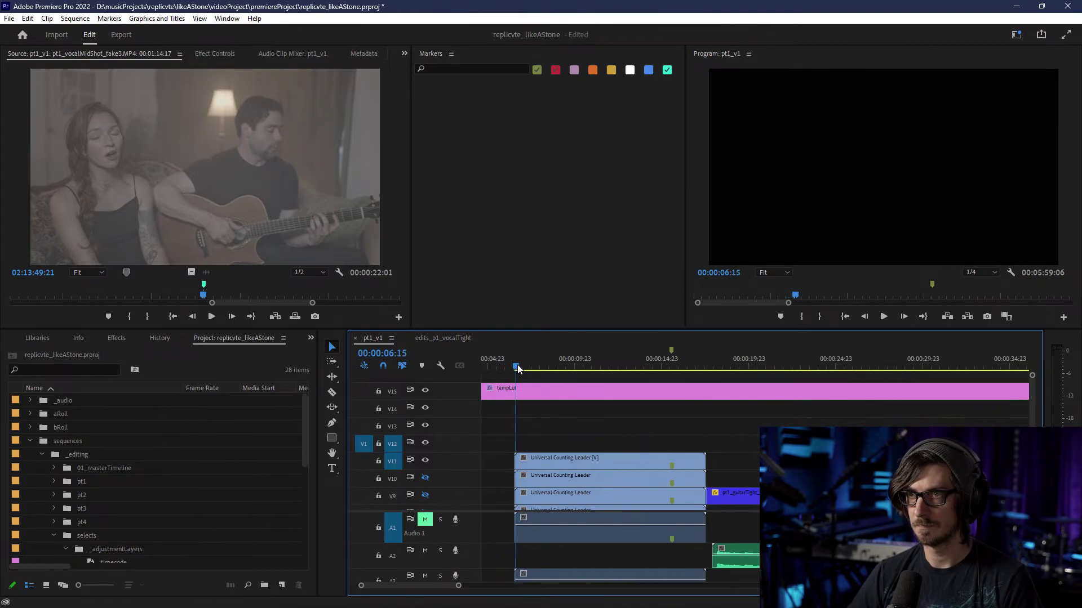
pyautogui.rightClick(515, 368)
pyautogui.click(510, 368)
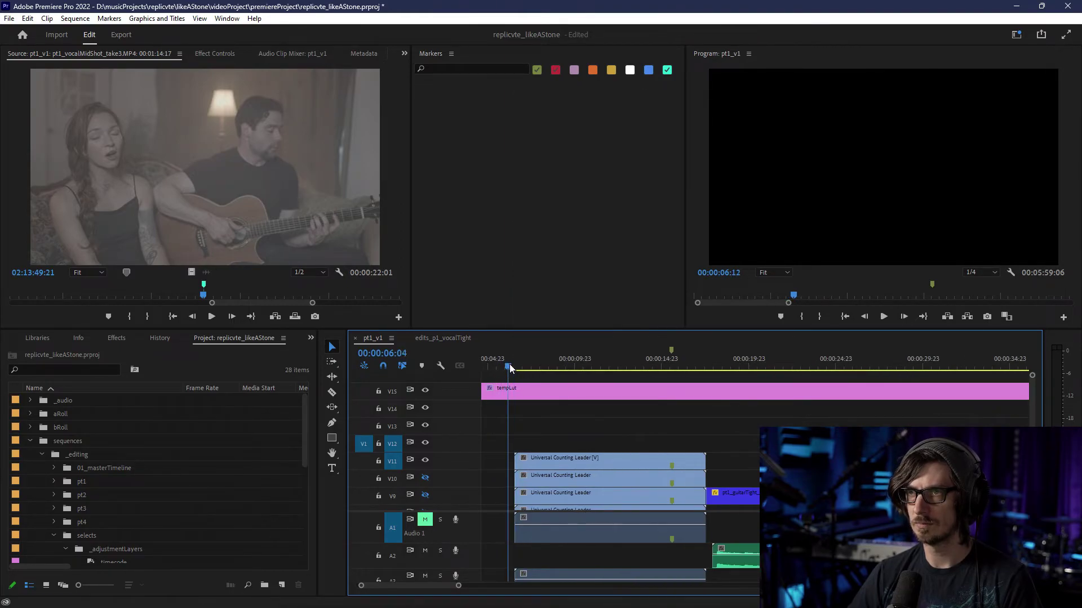
pyautogui.press('=')
pyautogui.press('=')
pyautogui.press('=')
pyautogui.press('=')
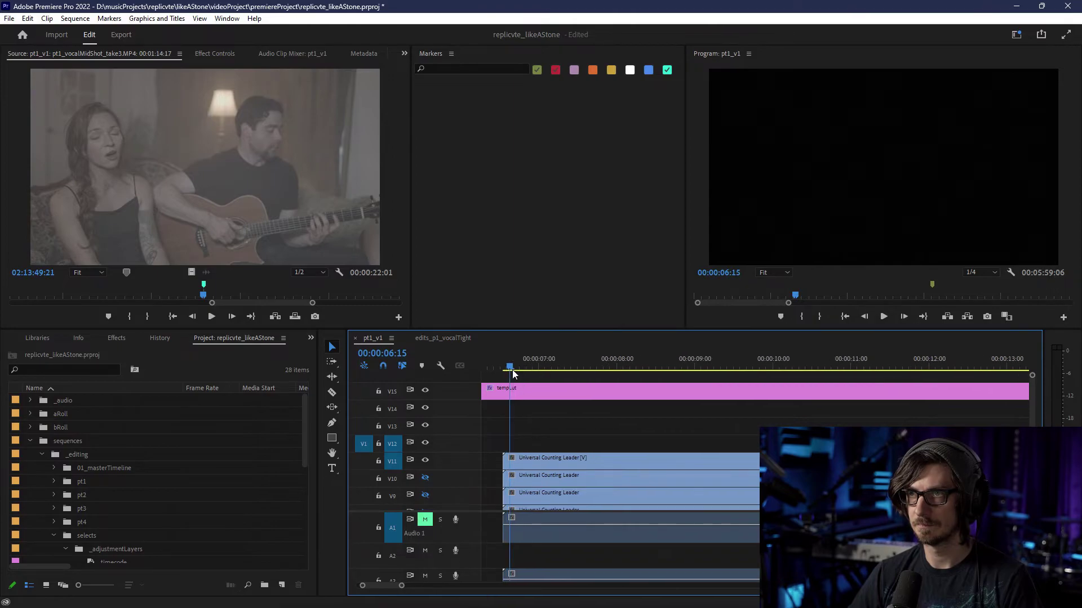
pyautogui.click(499, 367)
pyautogui.press('Right')
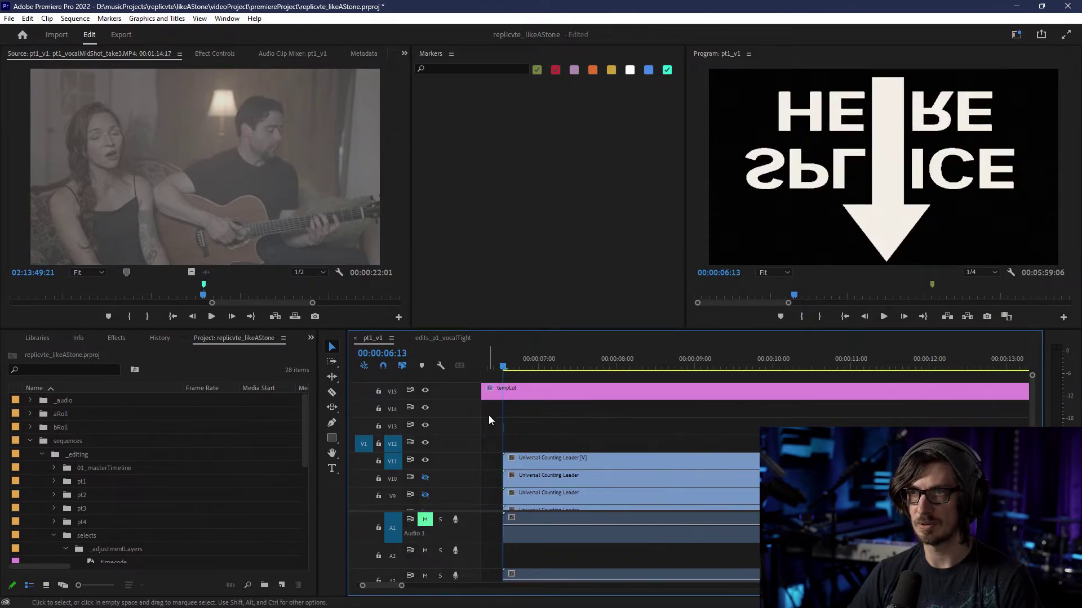
# - Untarget V11 and paste the copied counting leader and take 1 vocal clips onto V12
pyautogui.click(393, 460)
pyautogui.hotkey('ctrl', 'v')
pyautogui.scroll(-5, 532, 414)
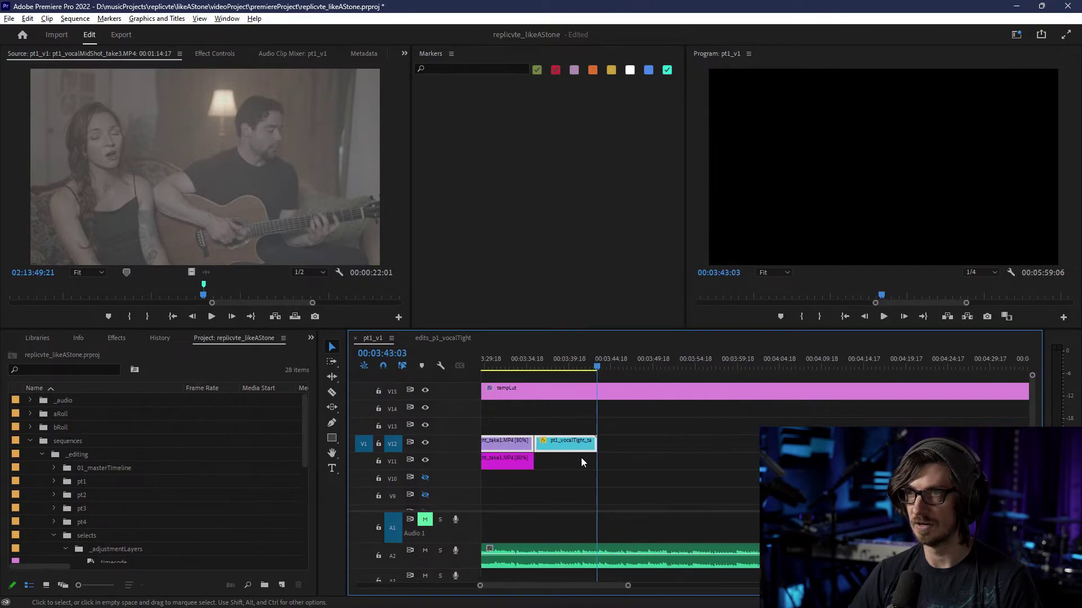
pyautogui.moveTo(563, 585); pyautogui.dragTo(440, 586)
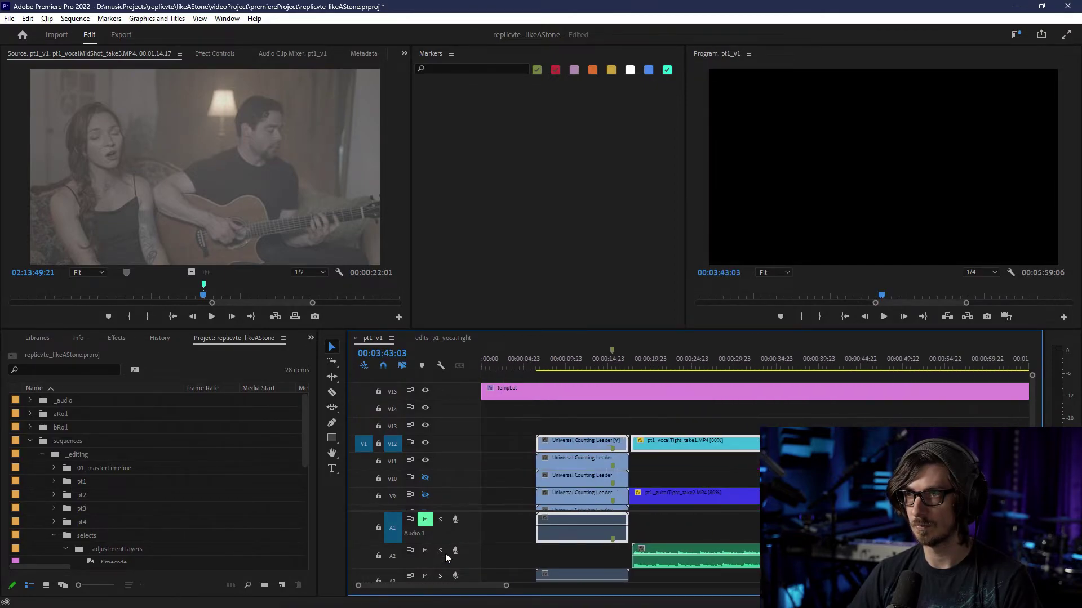
# - Check that the twoPop marker of the pasted leader on V12 lines up with the leaders on the tracks below
pyautogui.moveTo(599, 364); pyautogui.dragTo(609, 367)
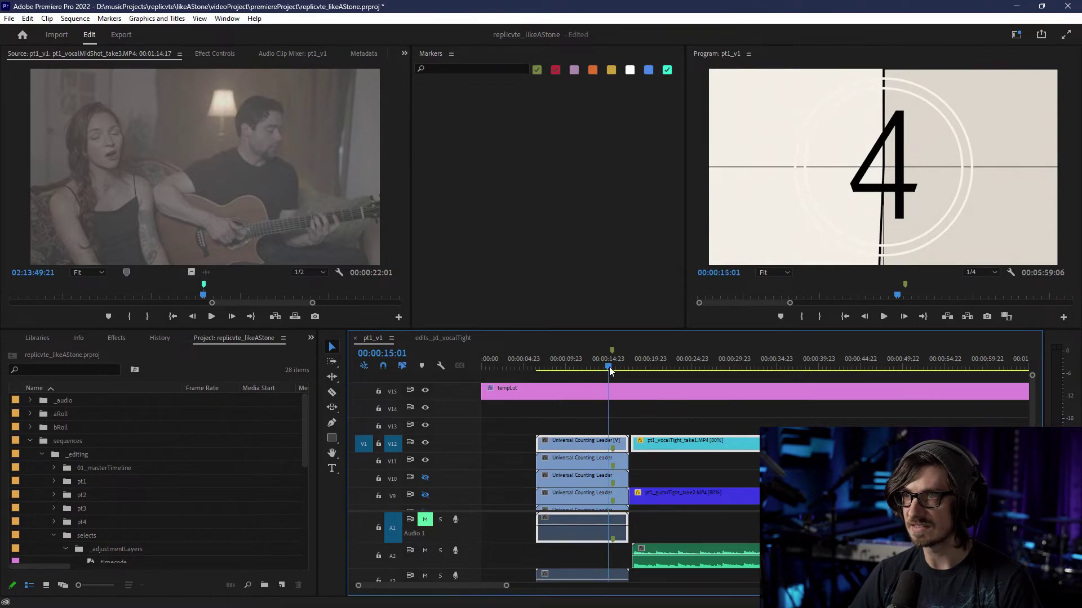
pyautogui.press('=')
pyautogui.press('=')
pyautogui.press('=')
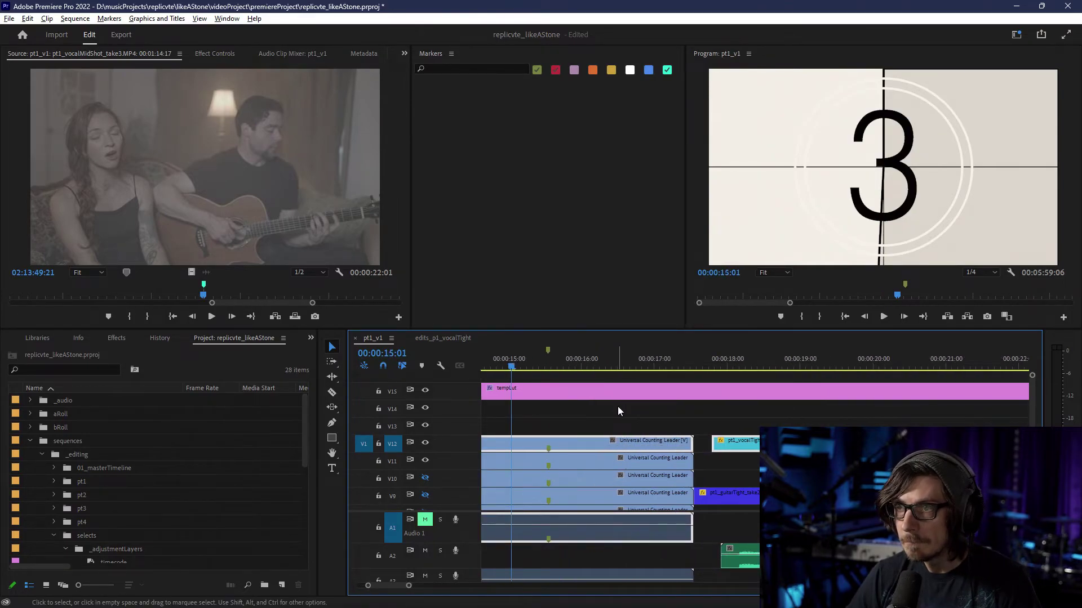
pyautogui.press('-')
pyautogui.press('-')
pyautogui.press('-')
pyautogui.press('-')
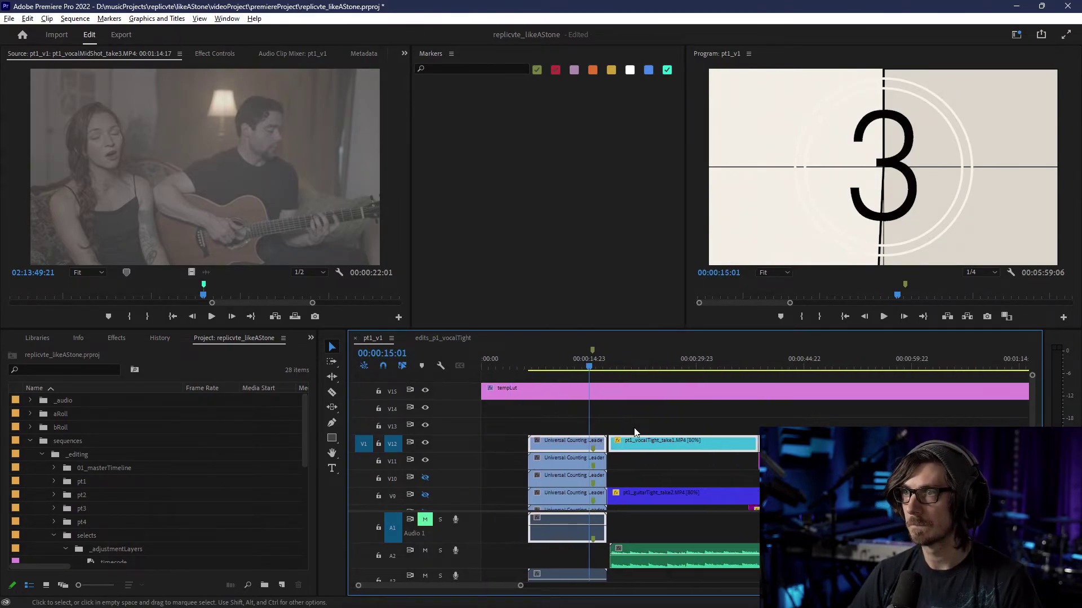
# - Delete the first three cyan clips on V12, keeping the lavender vocal clips
pyautogui.press('-')
pyautogui.press('-')
pyautogui.click(534, 439)
pyautogui.press('Delete')
pyautogui.click(608, 440)
pyautogui.press('Delete')
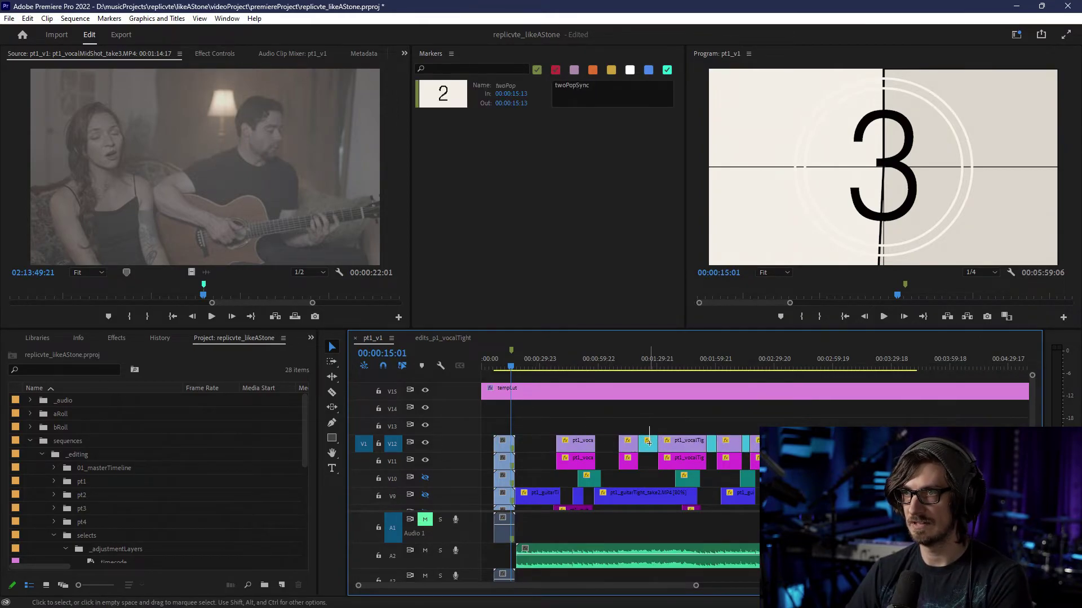
pyautogui.moveTo(651, 443); pyautogui.dragTo(649, 445)
pyautogui.press('Delete')
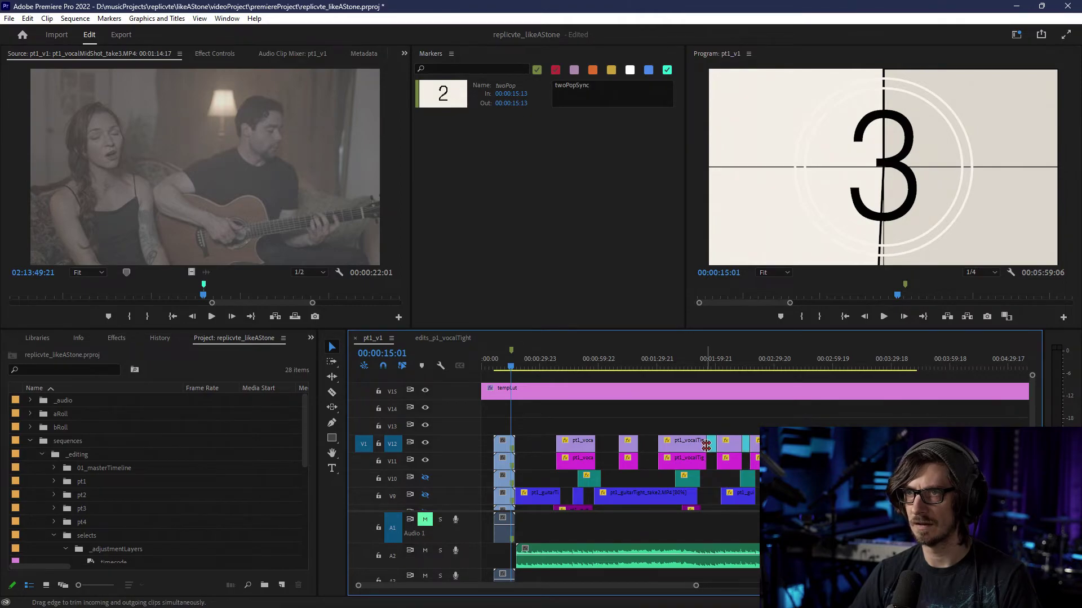
# - In the edits_p1_vocalTight sequence, copy the take 2 counting leader and the vocal clips following it
pyautogui.click(447, 337)
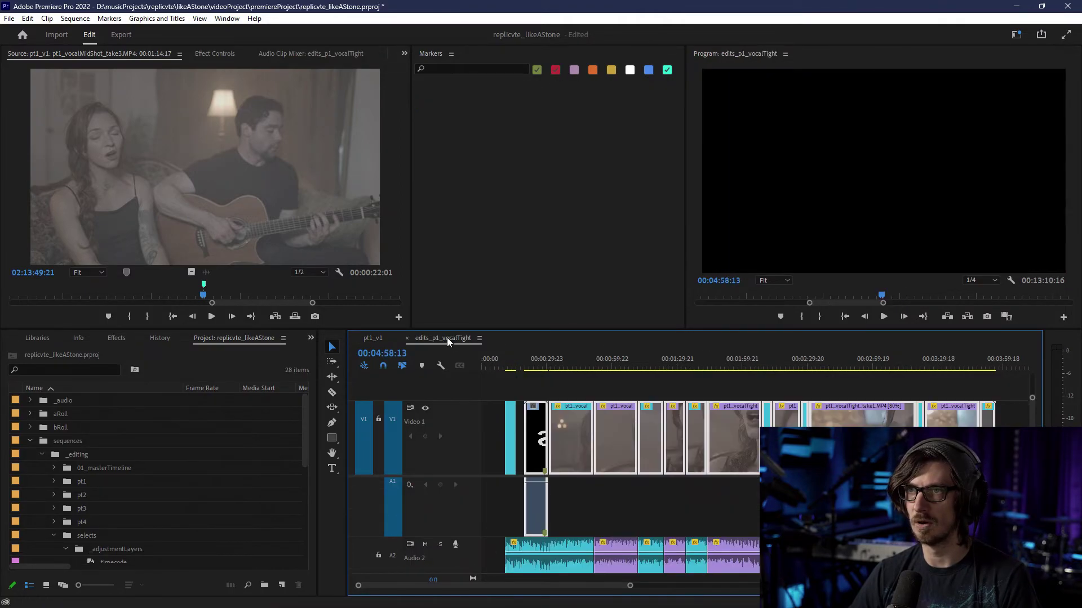
pyautogui.scroll(-5, 610, 461)
pyautogui.click(714, 379)
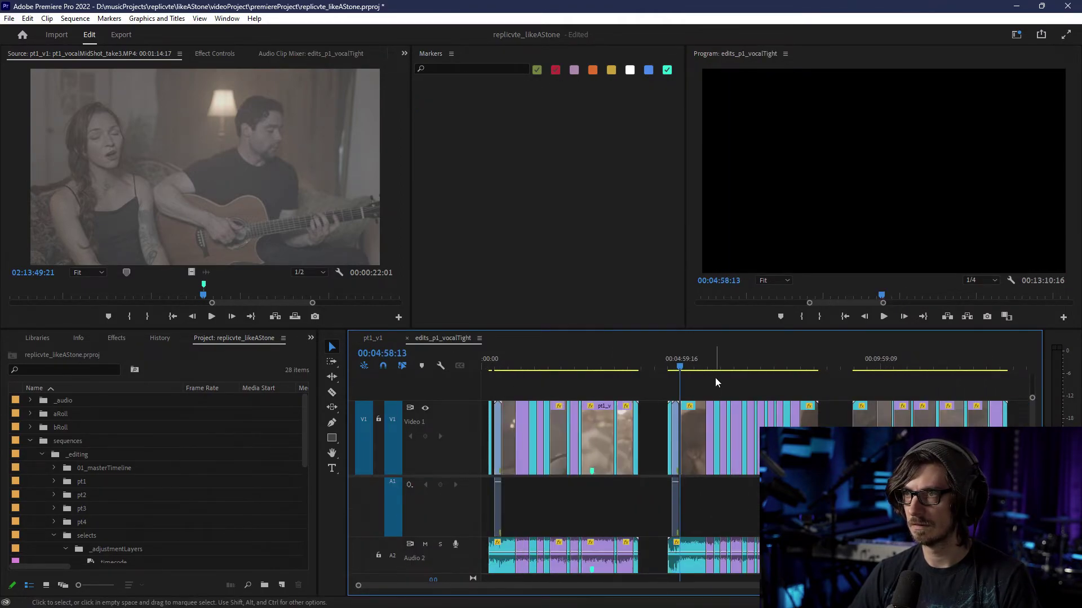
pyautogui.scroll(1, 727, 417)
pyautogui.moveTo(679, 497); pyautogui.dragTo(665, 508)
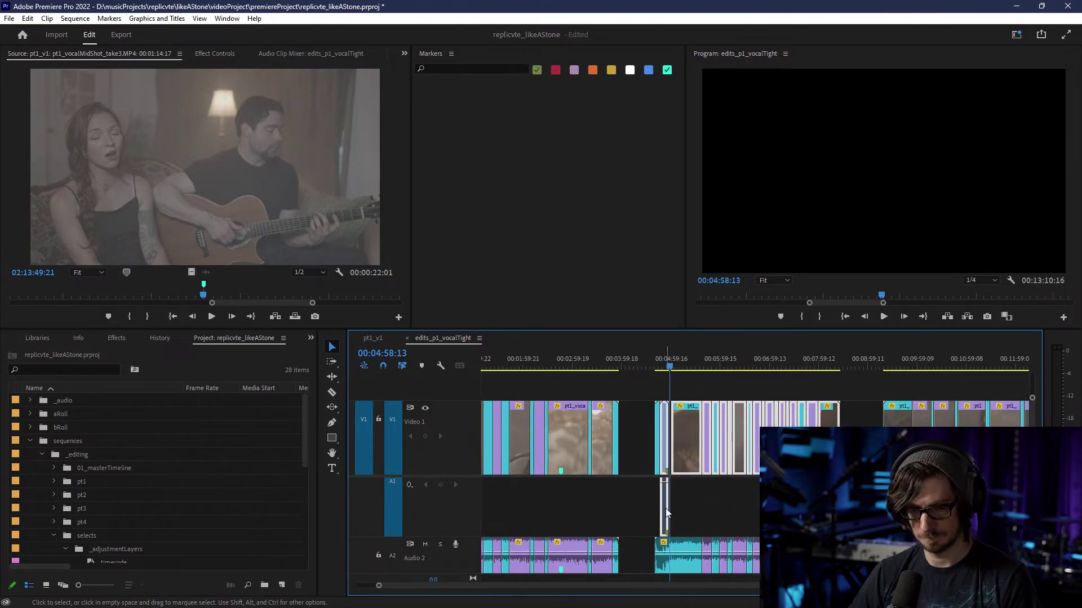
# - Paste the copied leader and take 2 clips onto V12 of pt1_v1 at 00:00:06:13 and delete the cyan vocal clips
pyautogui.click(379, 335)
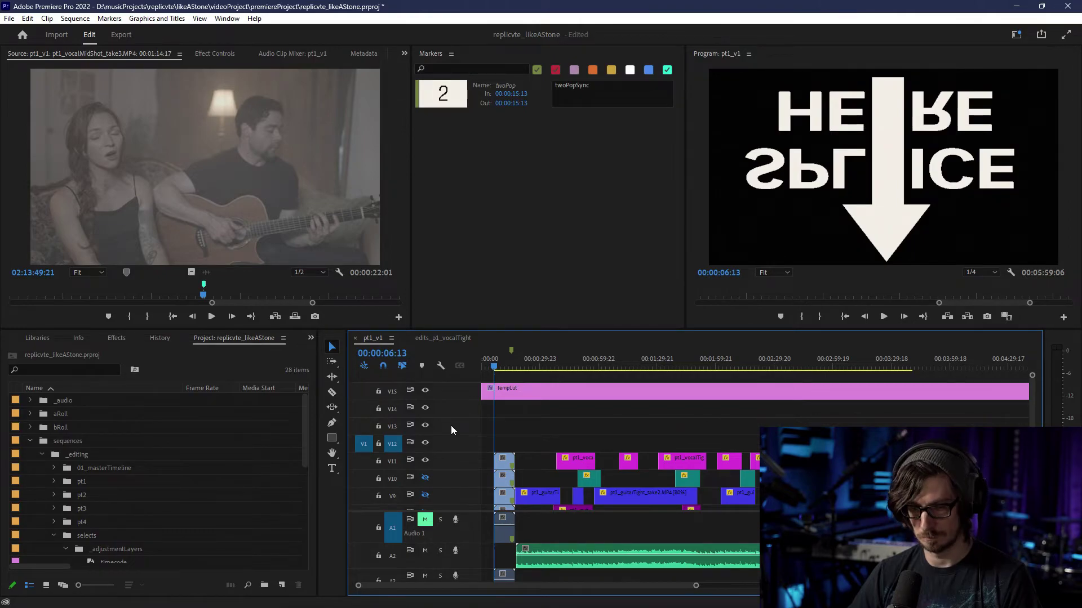
pyautogui.hotkey('ctrl', 'v')
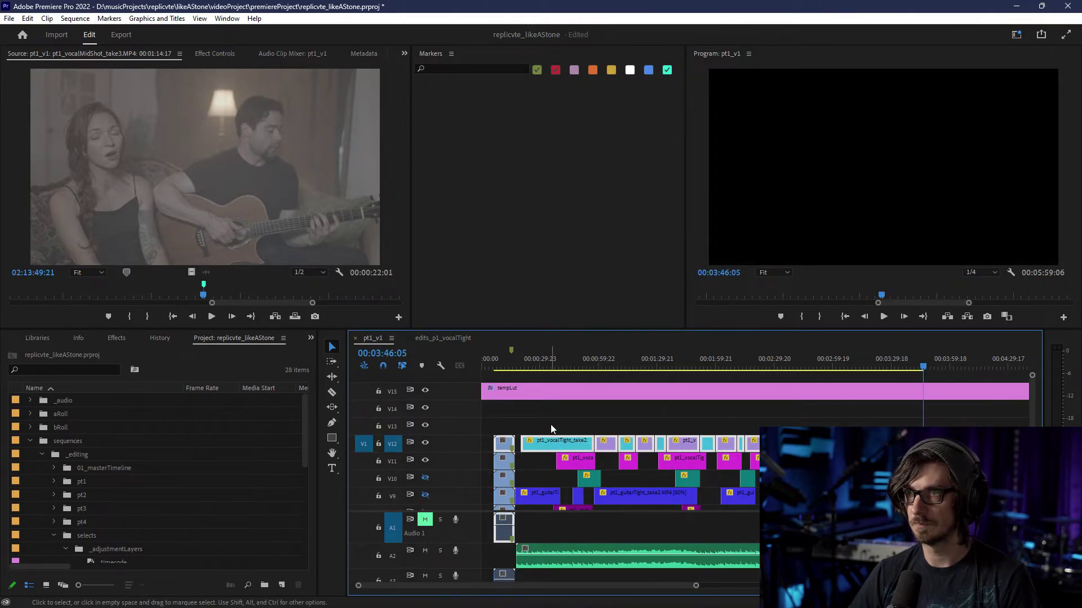
pyautogui.click(569, 446)
pyautogui.press('Delete')
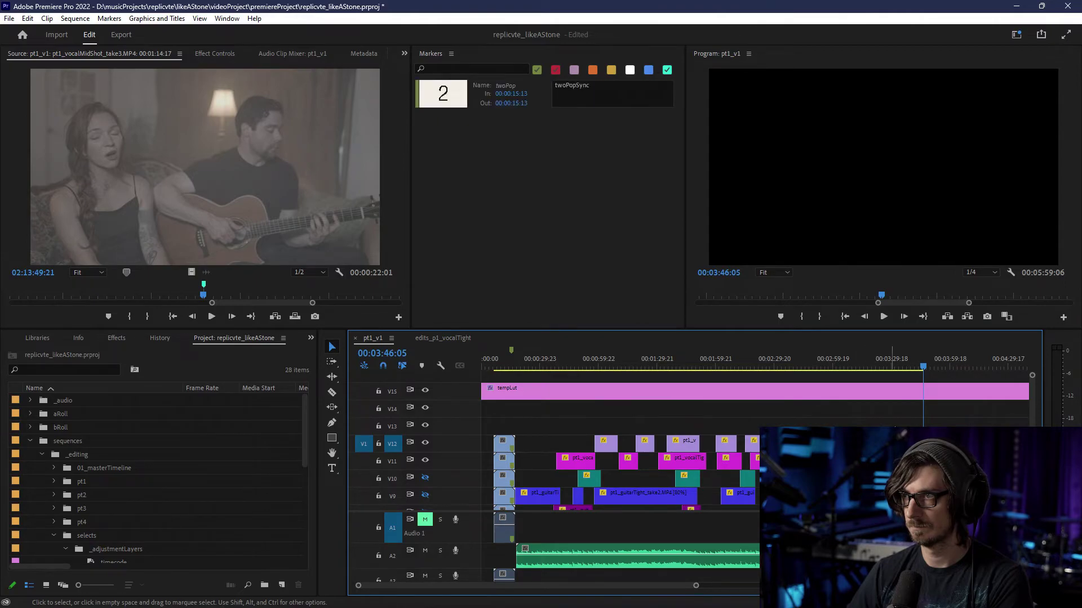
# - Hide track V11 and play pt1_v1 from about 00:01:00:14 to check the sync of the take 2 vocal clips on V12
pyautogui.click(601, 362)
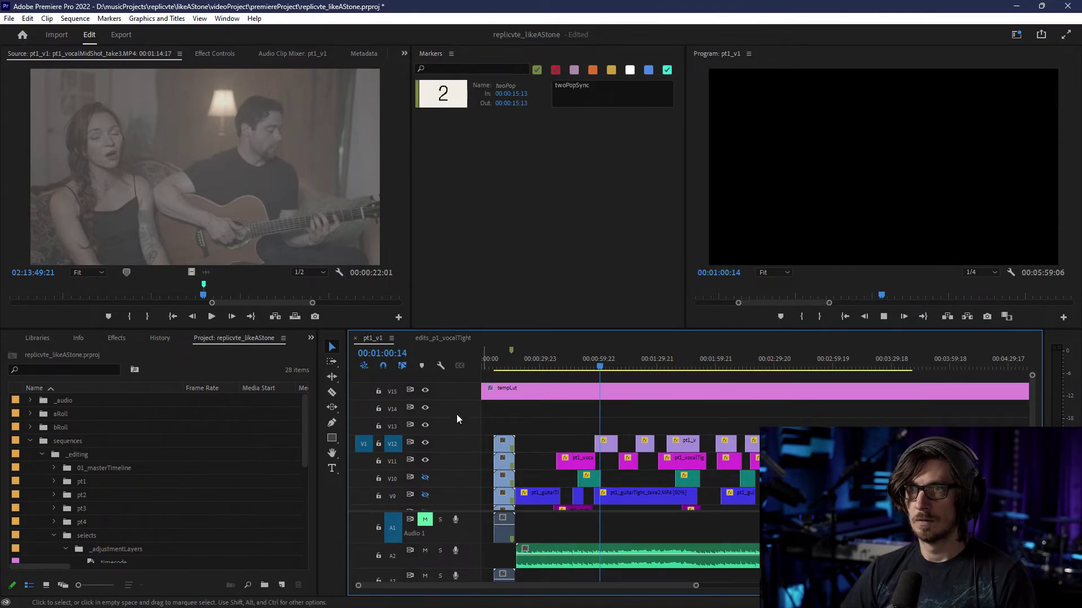
pyautogui.click(425, 460)
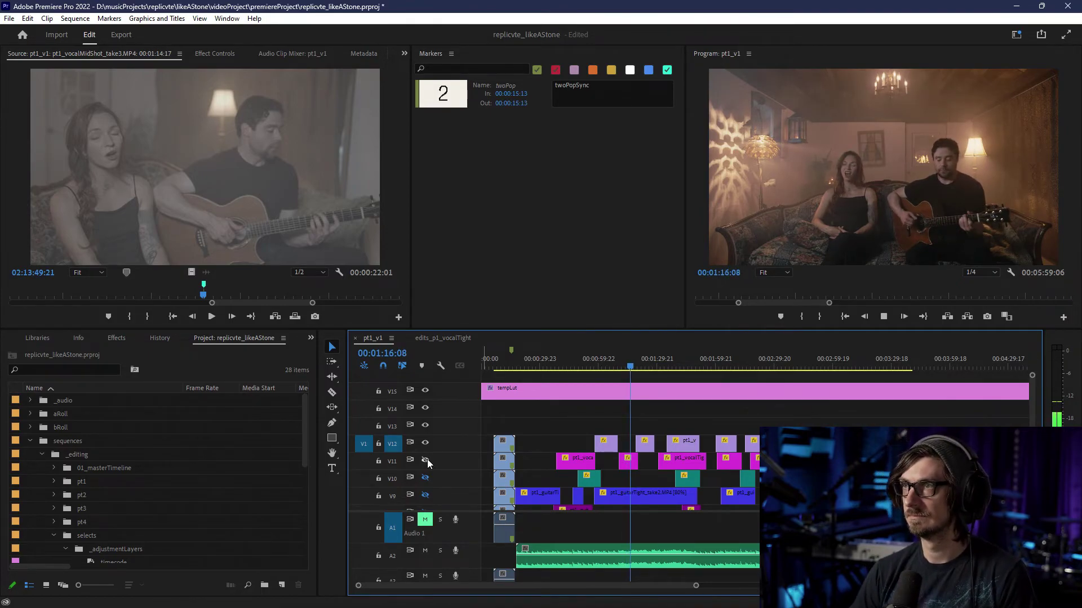
pyautogui.scroll(4, 614, 461)
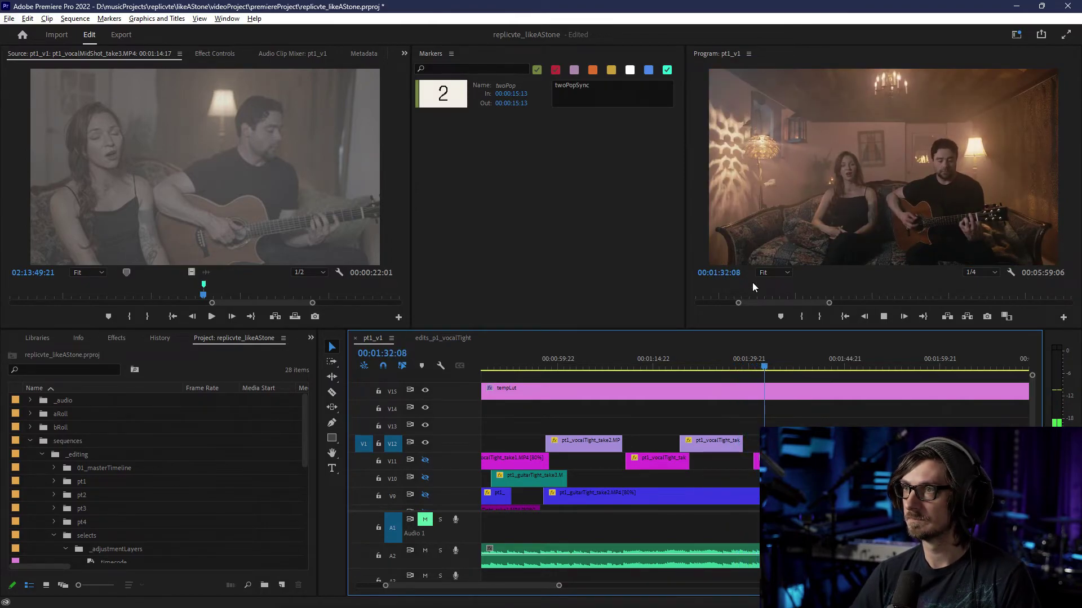
pyautogui.scroll(2, 692, 454)
pyautogui.scroll(1, 694, 462)
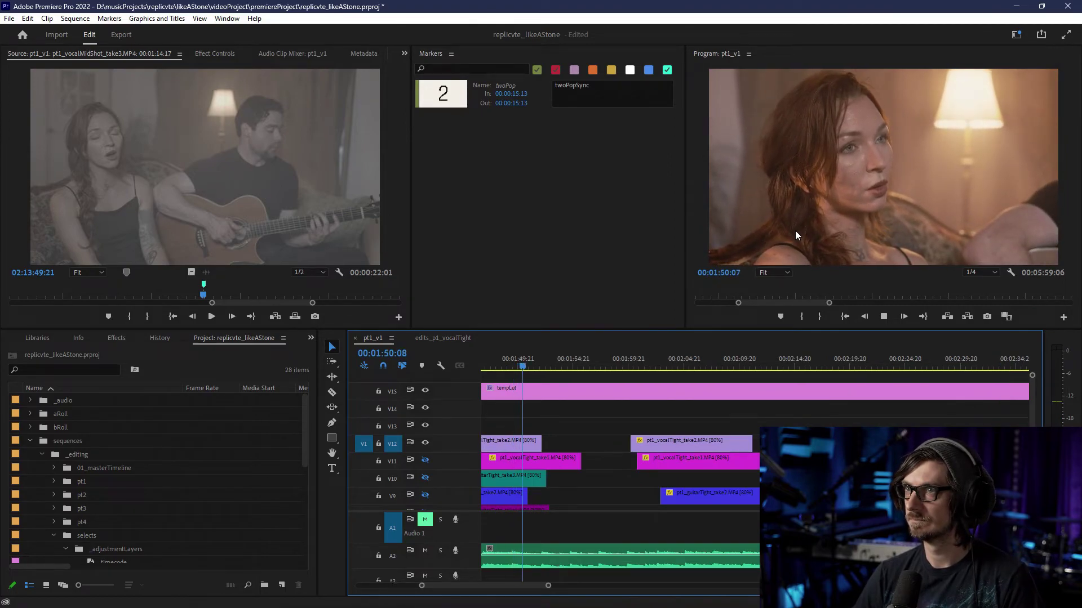
pyautogui.scroll(-2, 568, 434)
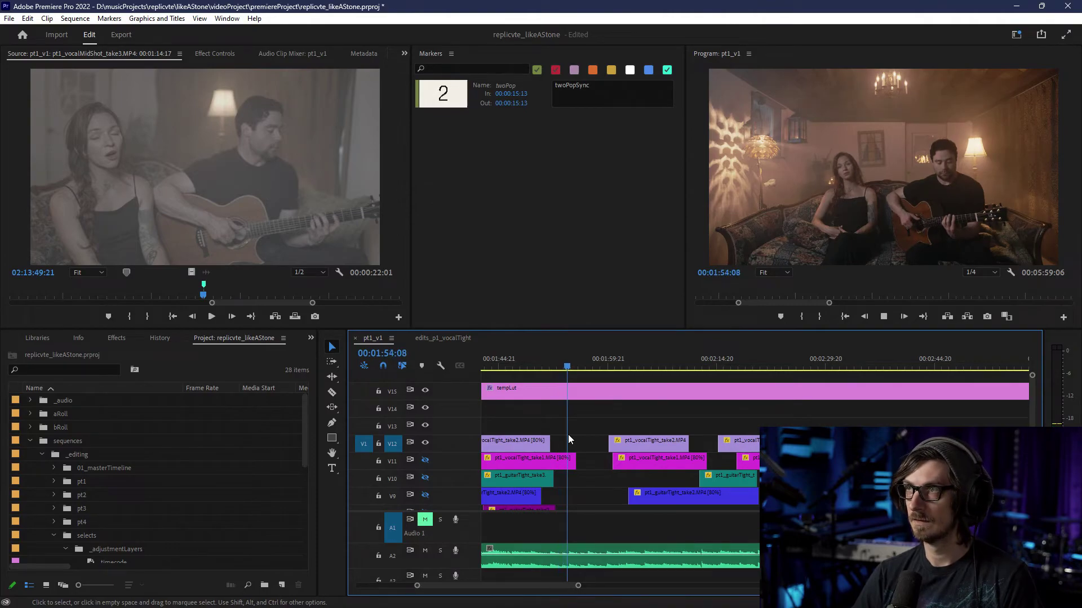
pyautogui.press('space')
# - Reduce the height of the video tracks so that V1 through V15 all fit in the timeline
pyautogui.scroll(-3, 567, 434)
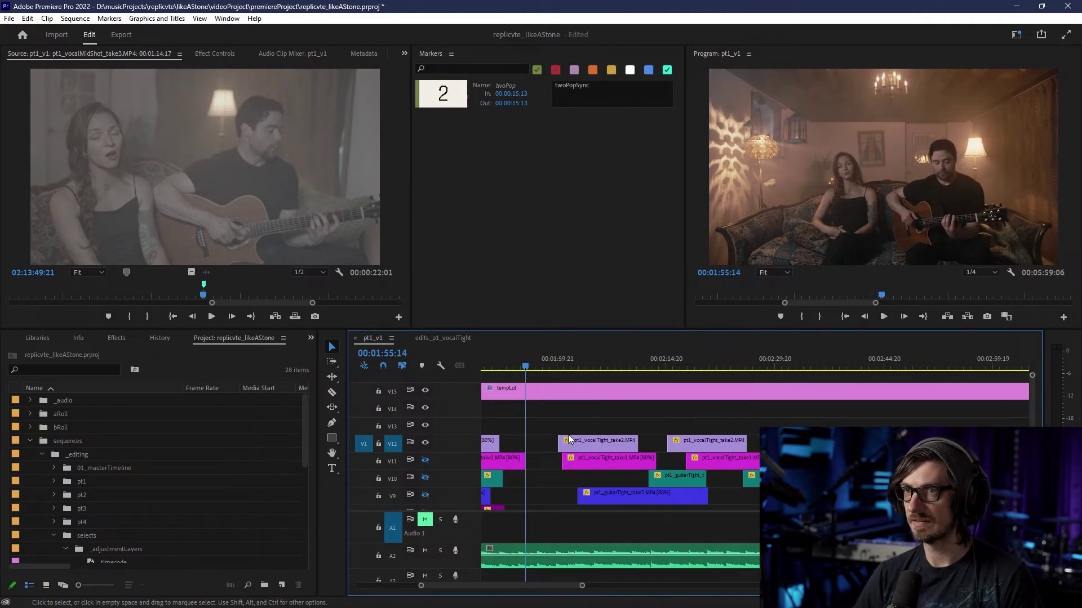
pyautogui.scroll(4, 568, 434)
pyautogui.scroll(-5, 619, 439)
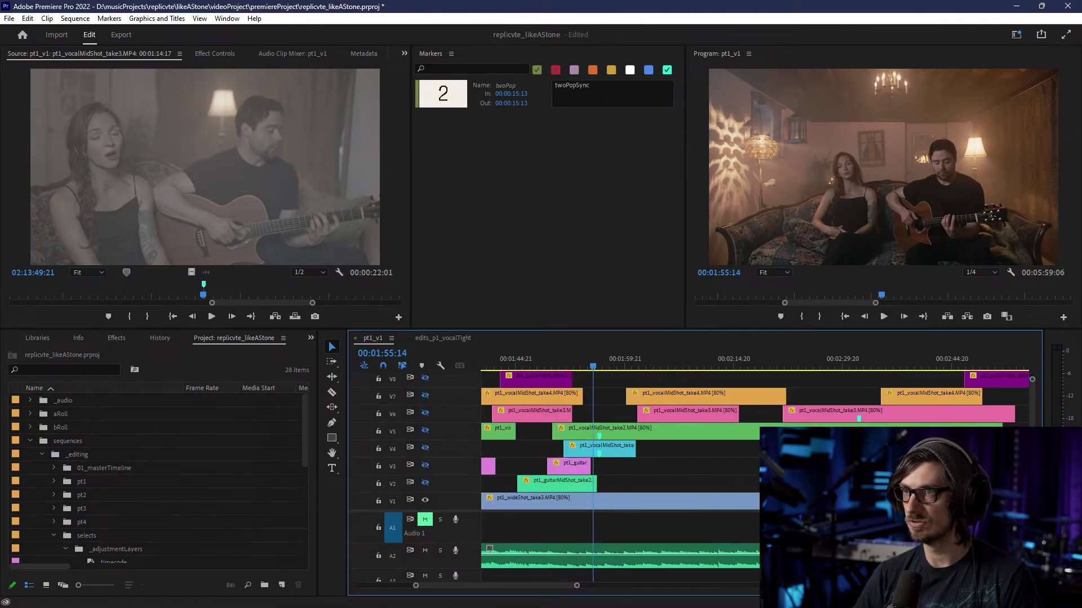
pyautogui.scroll(5, 782, 419)
pyautogui.scroll(-5, 782, 418)
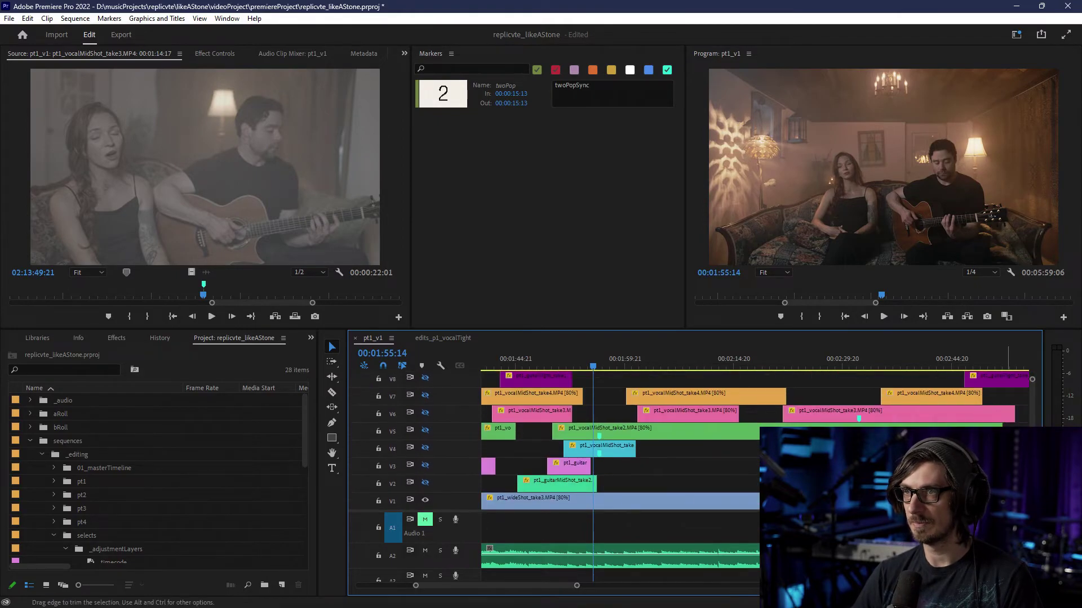
pyautogui.scroll(-2, 782, 419)
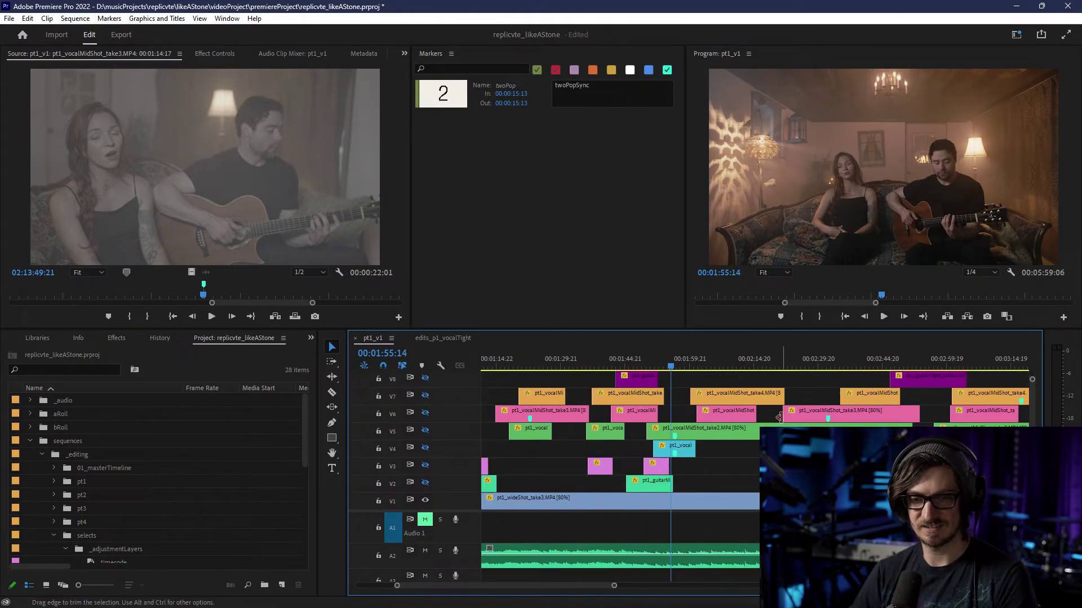
pyautogui.hotkey('ctrl', '-')
pyautogui.hotkey('ctrl', '-')
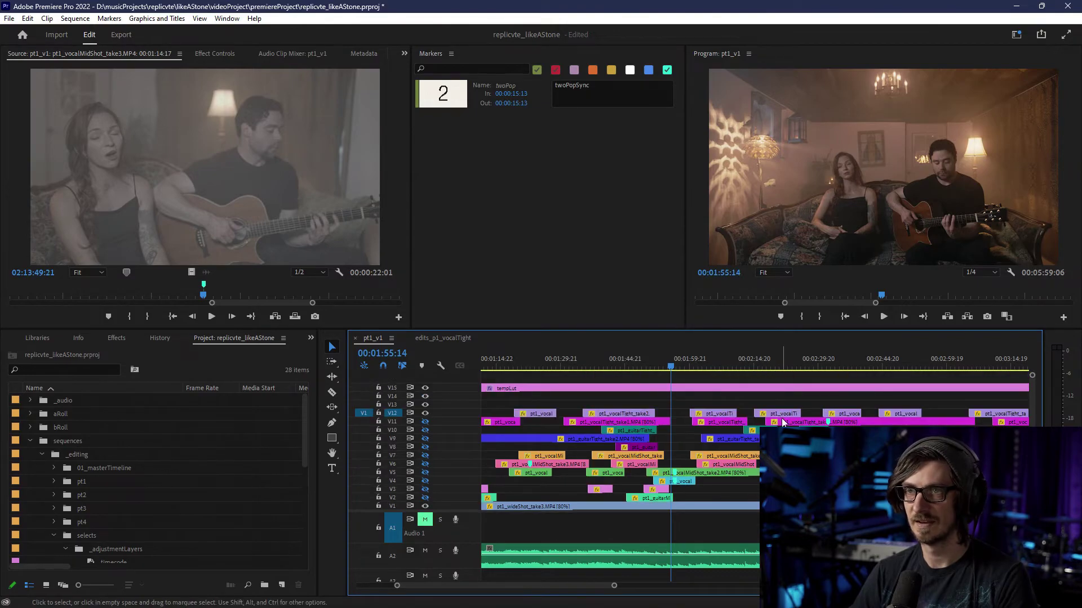
# - Assign the V1 source patch to V13, target V13, and untarget V12
pyautogui.click(370, 405)
pyautogui.click(389, 405)
pyautogui.click(392, 413)
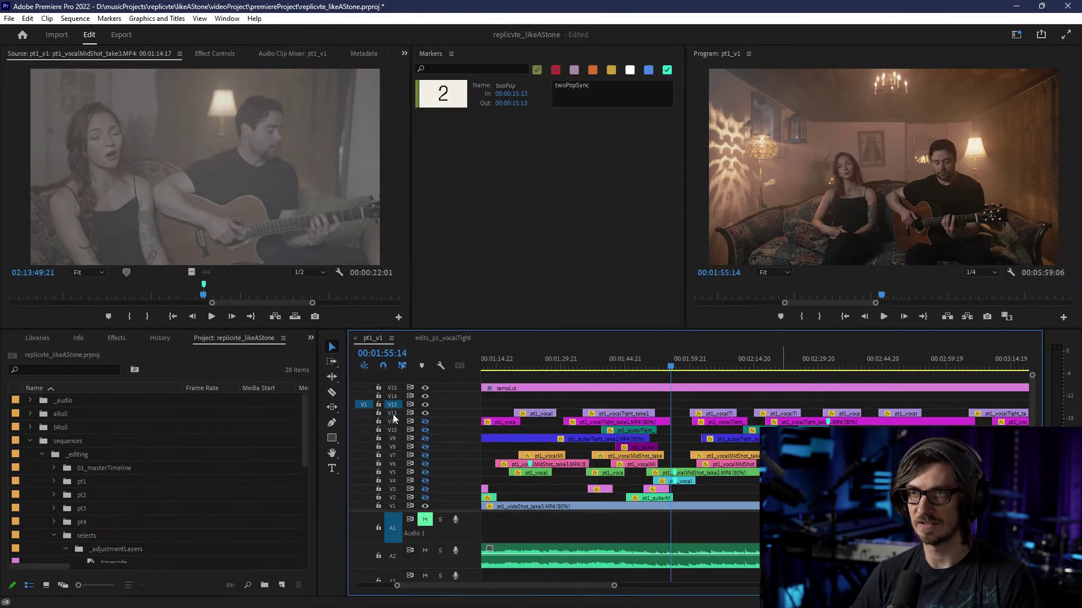
# - In edits_p1_vocalTight, place a Universal Counting Leader at the start of the take 3 clips, using the one from take 2
pyautogui.click(439, 337)
pyautogui.scroll(-3, 616, 445)
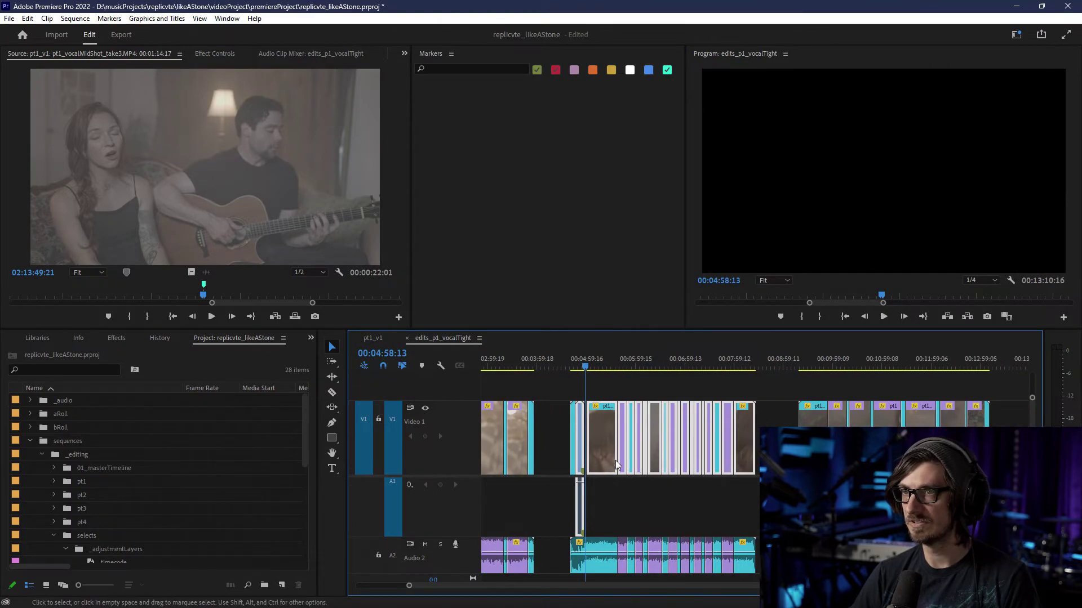
pyautogui.click(579, 412)
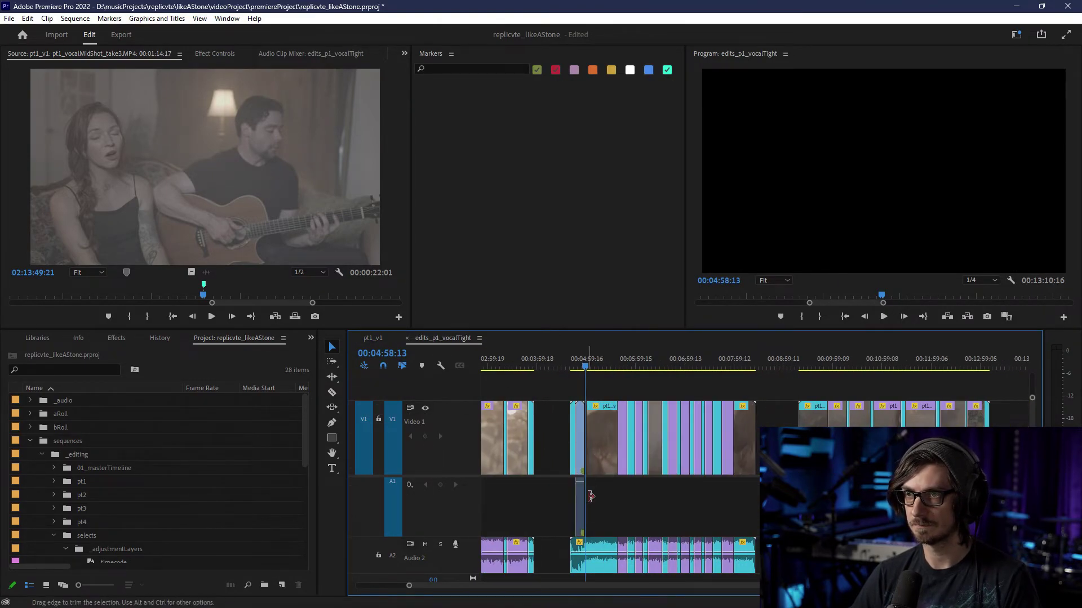
pyautogui.click(579, 517)
pyautogui.moveTo(604, 451); pyautogui.dragTo(793, 452)
pyautogui.click(791, 356)
pyautogui.scroll(2, 819, 394)
pyautogui.press('=')
pyautogui.press('=')
pyautogui.press('=')
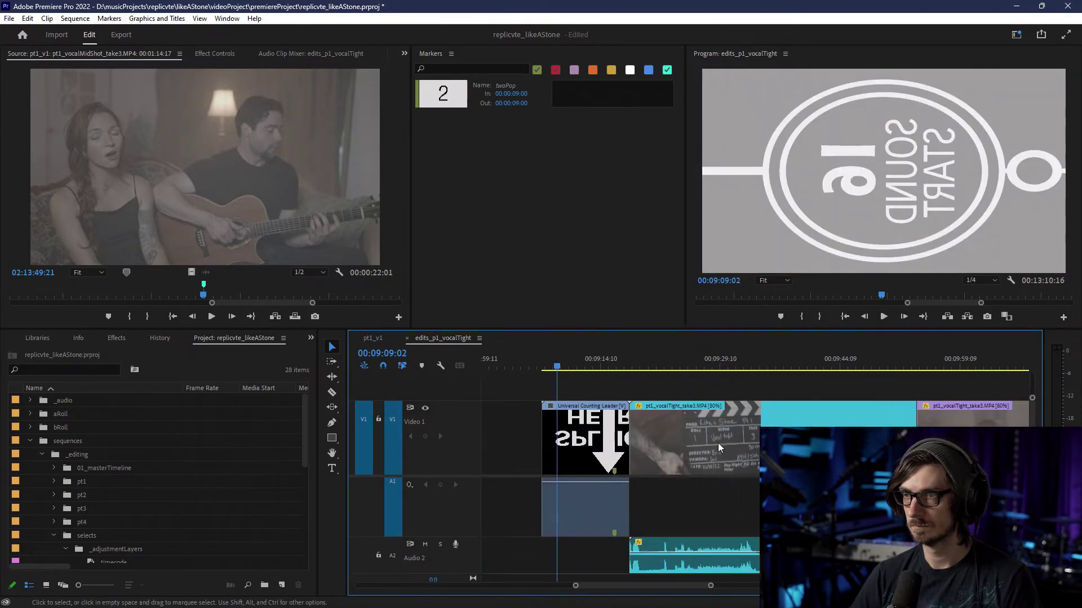
# - Move the counting leader over the cyan take 3 footage so it starts at about 00:09:34:10, just before the performance
pyautogui.moveTo(593, 446); pyautogui.dragTo(812, 446)
pyautogui.click(823, 357)
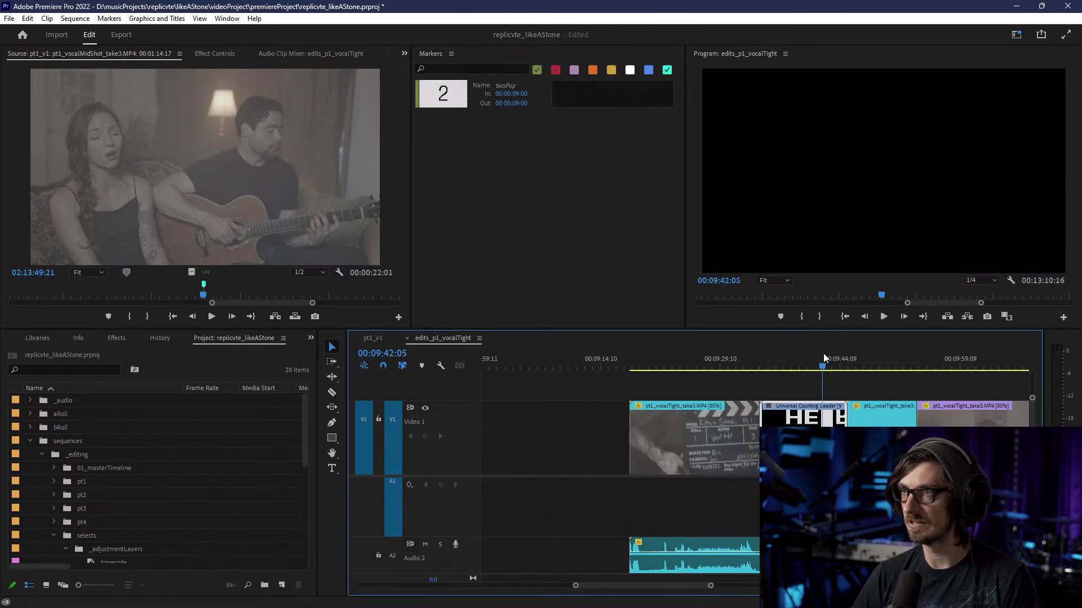
pyautogui.press('=')
pyautogui.press('=')
pyautogui.press('space')
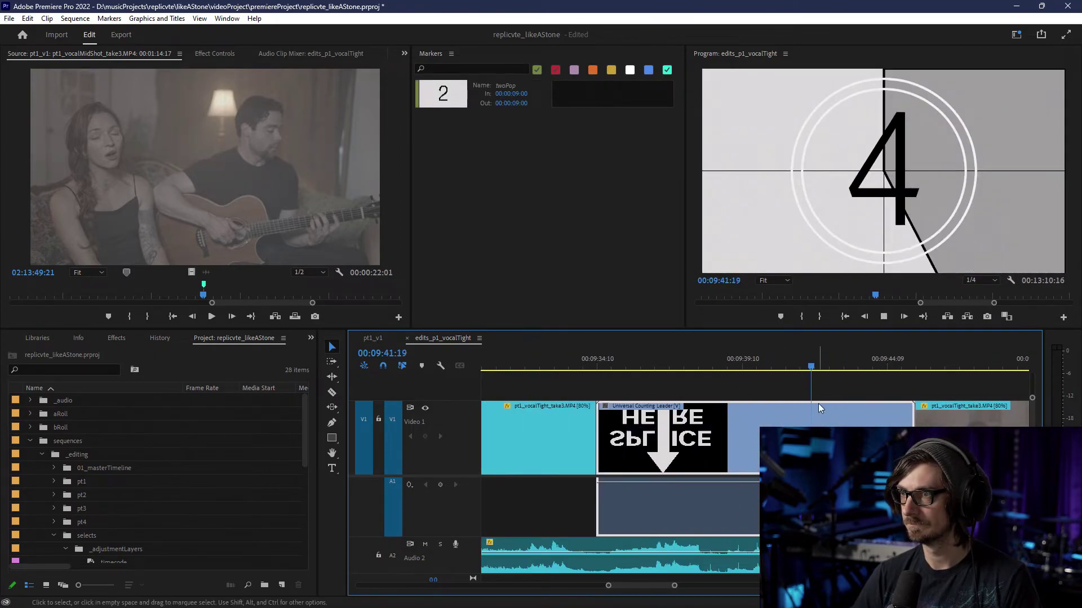
# - Fine-tune the counting leader's position near 00:09:42 against the count-in in the take 3 audio
pyautogui.press('=')
pyautogui.moveTo(870, 446); pyautogui.dragTo(822, 446)
pyautogui.moveTo(810, 367)
pyautogui.mouseDown()
pyautogui.moveTo(832, 356)
pyautogui.moveTo(822, 363)
pyautogui.mouseUp()
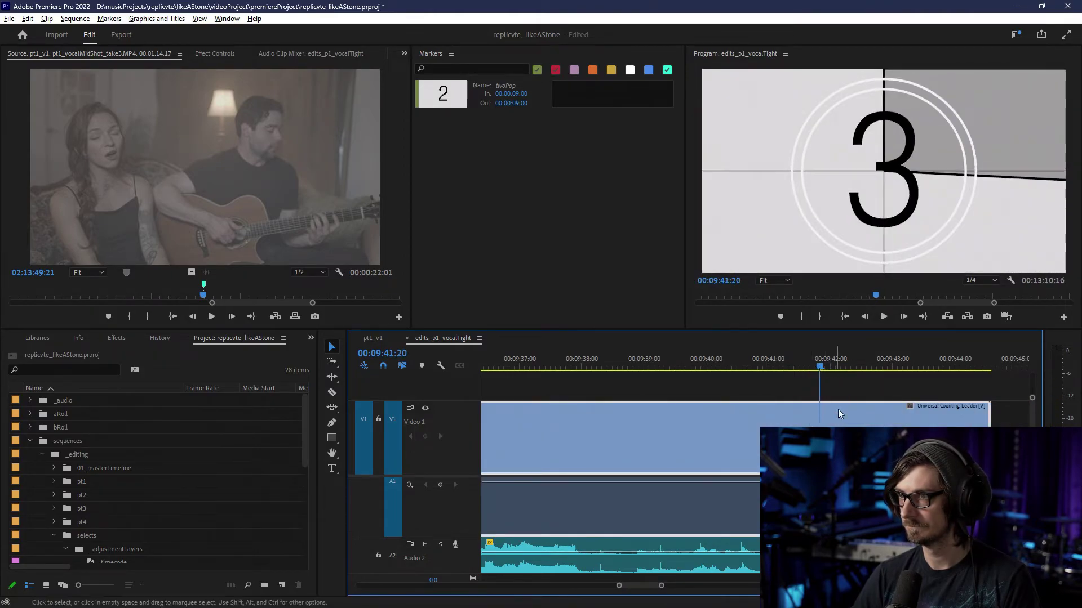
pyautogui.press('=')
pyautogui.moveTo(796, 442)
pyautogui.mouseDown()
pyautogui.moveTo(737, 442)
pyautogui.moveTo(817, 442)
pyautogui.moveTo(738, 441)
pyautogui.moveTo(784, 451)
pyautogui.mouseUp()
pyautogui.press('=')
# - Play through the end of the counting leader into take 3 to check its timing against the audio
pyautogui.press('-')
pyautogui.press('-')
pyautogui.press('-')
pyautogui.press('space')
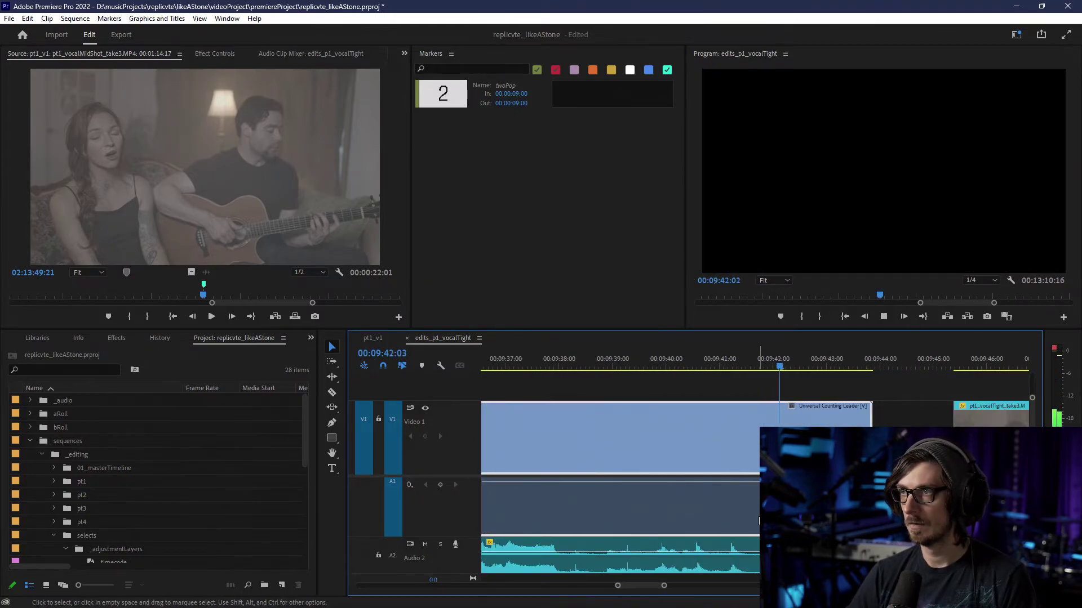
pyautogui.press('-')
pyautogui.press('-')
pyautogui.press('-')
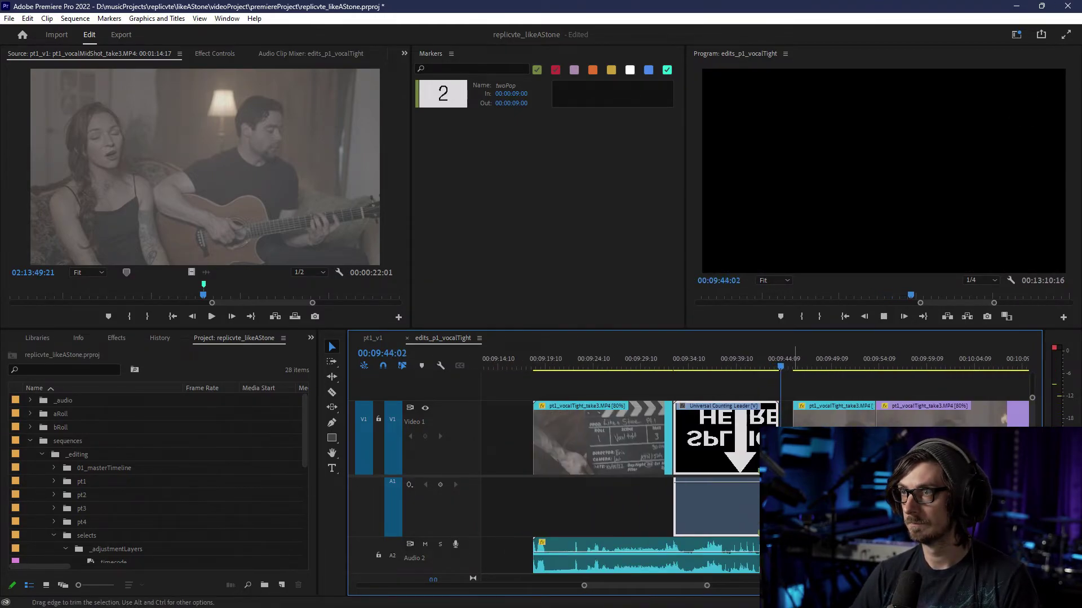
pyautogui.press('-')
pyautogui.press('-')
pyautogui.press('-')
pyautogui.press('-')
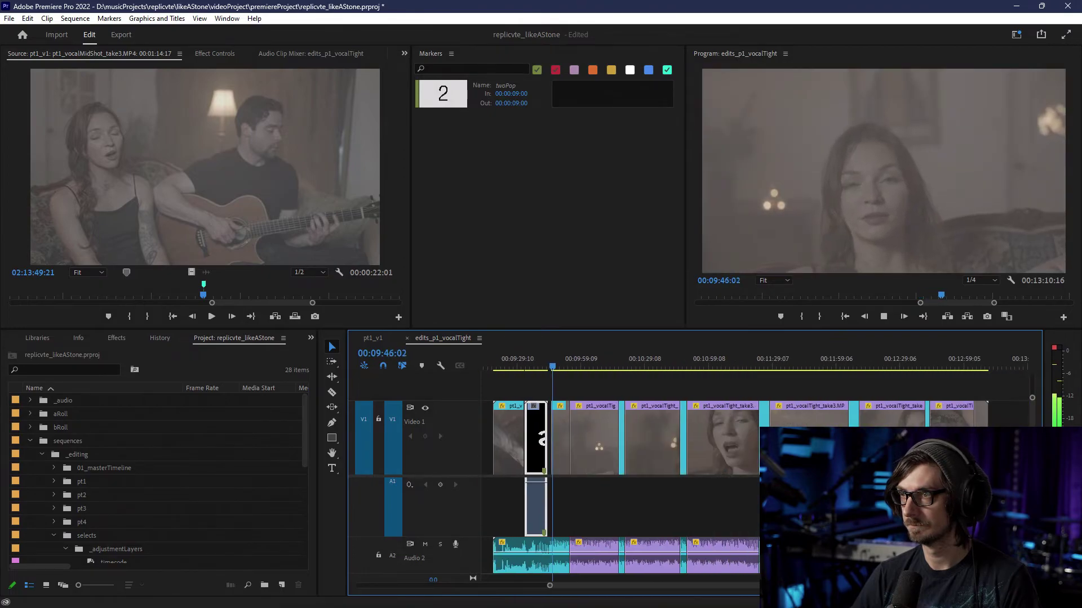
pyautogui.press('space')
# - Select the take 3 counting leader with all the vocal clips after it and copy them
pyautogui.moveTo(1006, 430); pyautogui.dragTo(535, 521)
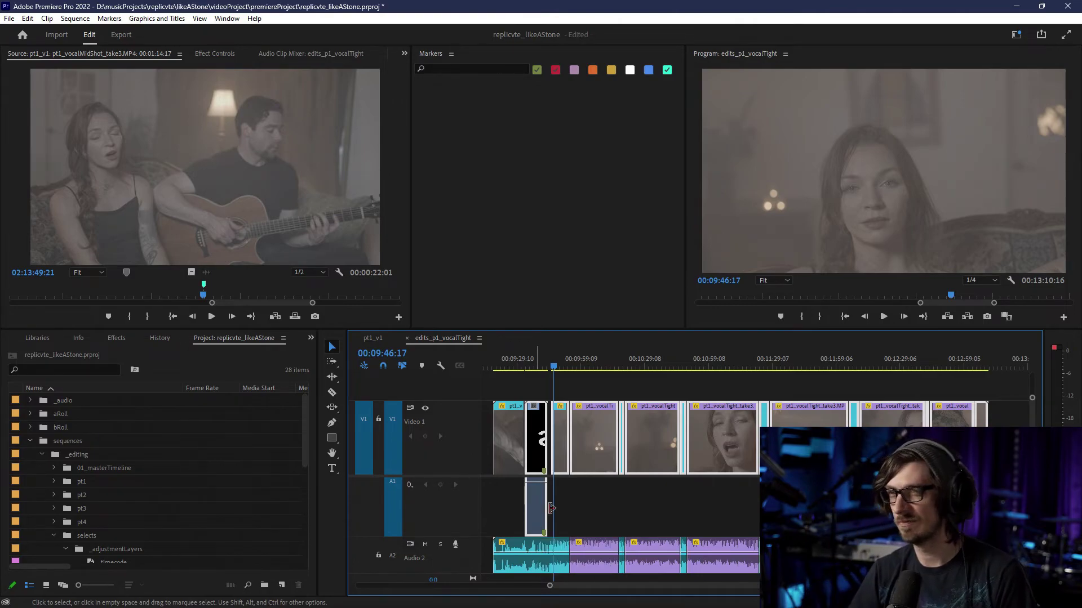
pyautogui.rightClick(586, 422)
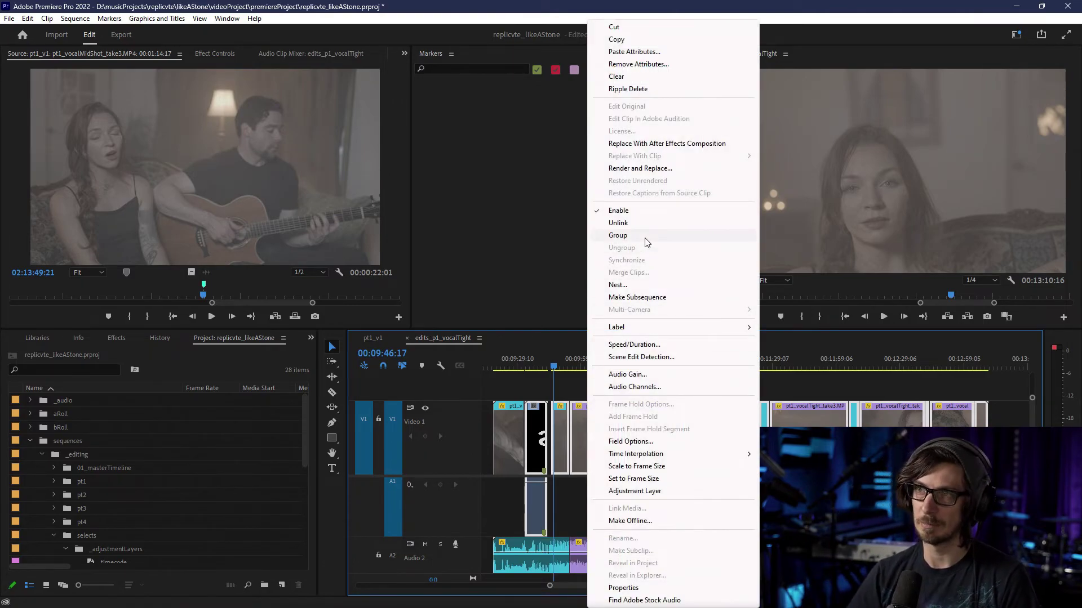
pyautogui.moveTo(622, 328)
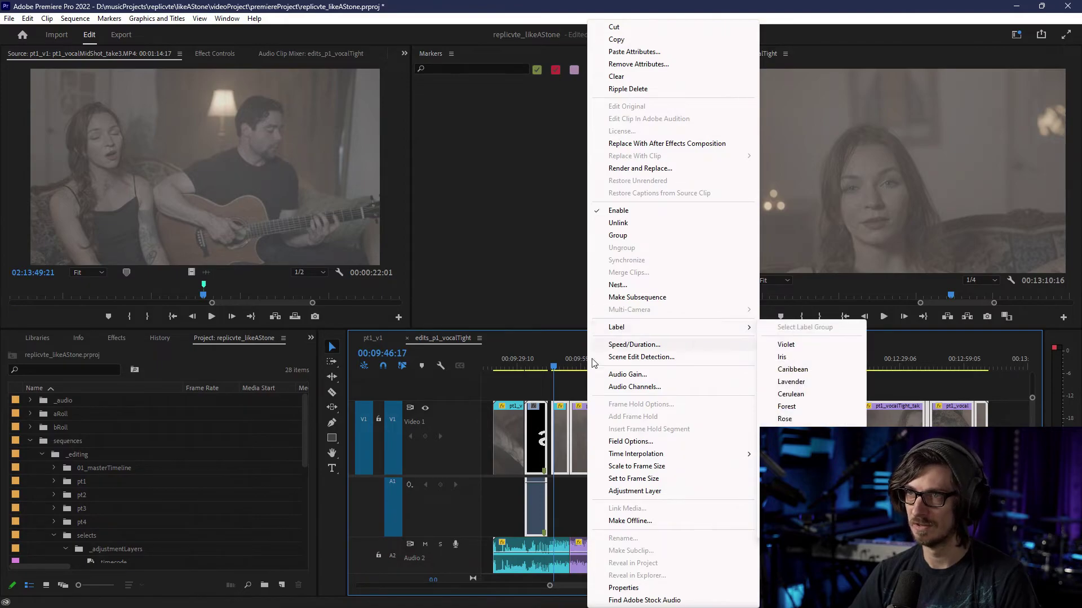
pyautogui.rightClick(538, 428)
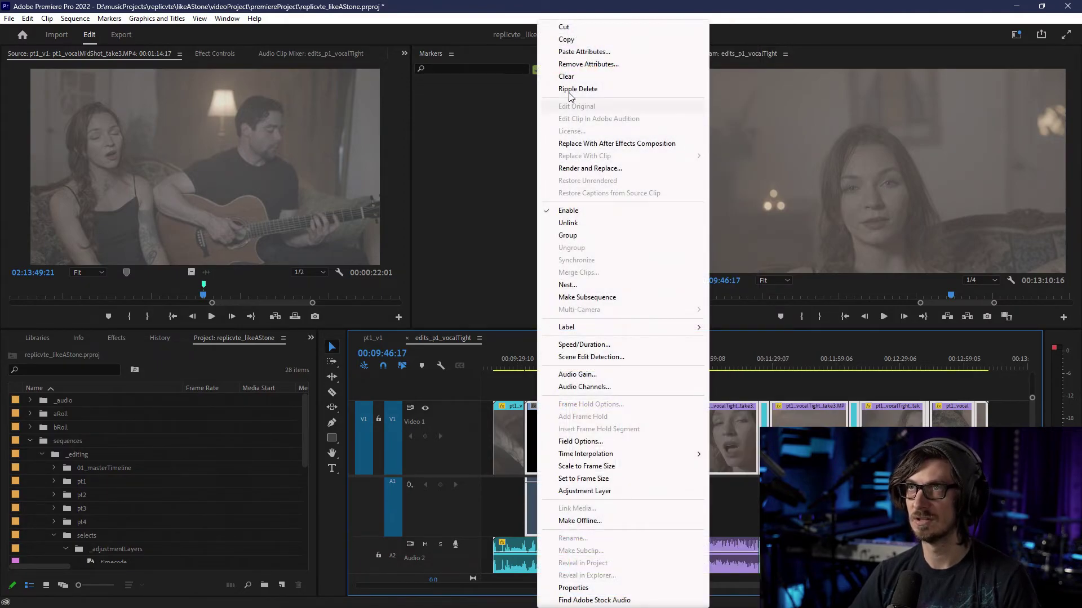
pyautogui.click(511, 21)
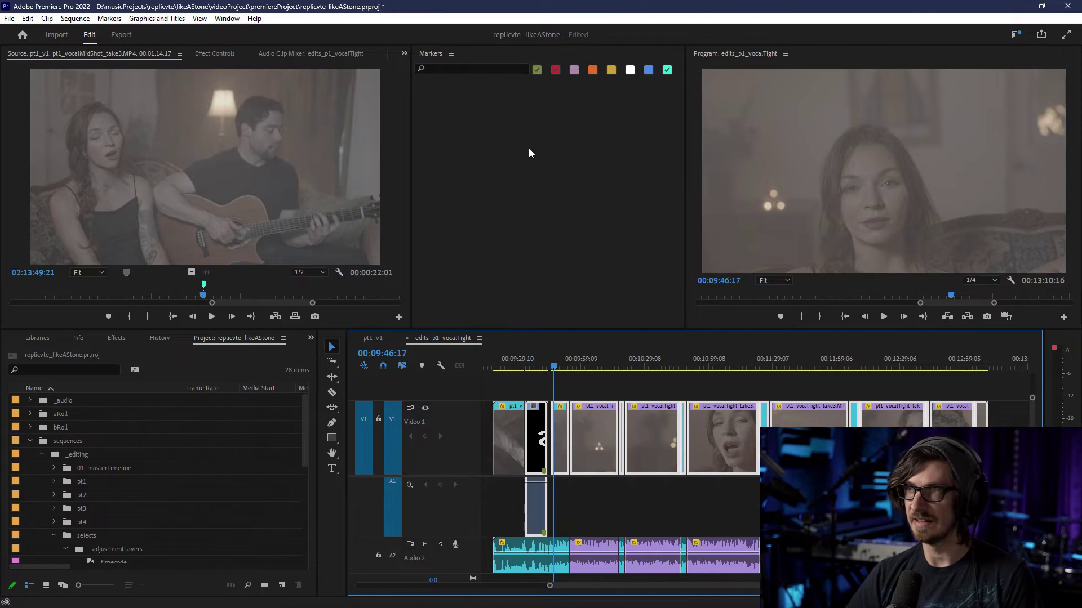
# - Return to pt1_v1 and place the playhead at the start of the stacked counting leaders, at 00:00:06:13
pyautogui.click(378, 339)
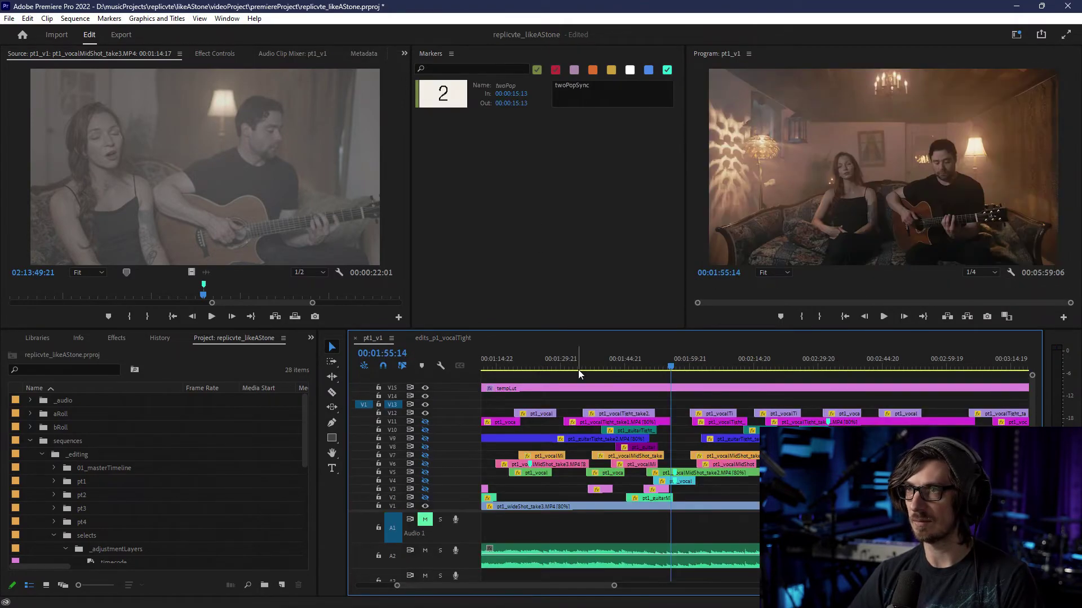
pyautogui.press('Home')
pyautogui.click(524, 367)
pyautogui.moveTo(524, 368); pyautogui.dragTo(509, 367)
pyautogui.scroll(8, 512, 369)
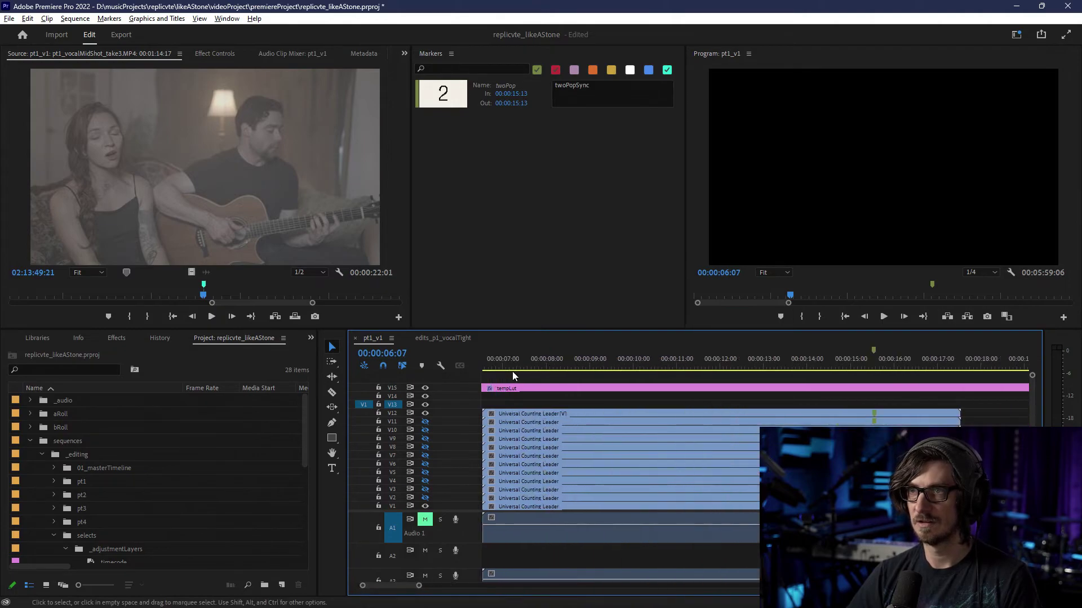
pyautogui.hscroll(-5, 535, 428)
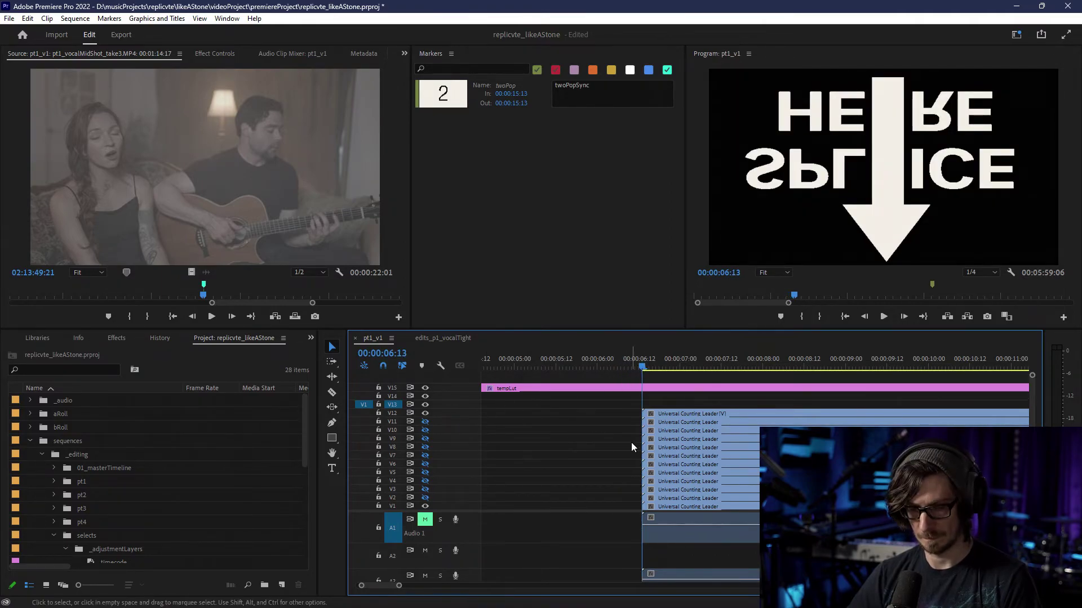
# - Paste the copied counting leader and take 3 vocal clips onto V13 and view them along the timeline
pyautogui.hotkey('ctrl', 'v')
pyautogui.scroll(-8, 675, 431)
pyautogui.scroll(5, 560, 432)
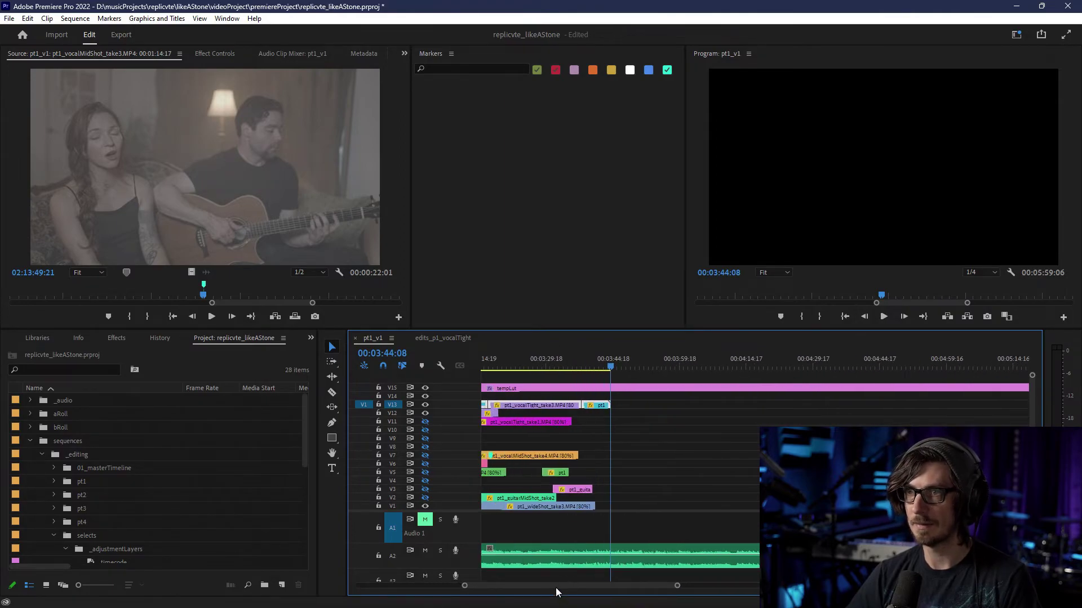
# - Delete the unwanted teal clips between and after the take 3 vocal clips on V13, along the whole timeline
pyautogui.moveTo(555, 587); pyautogui.dragTo(448, 580)
pyautogui.click(594, 398)
pyautogui.press('Delete')
pyautogui.press('Delete')
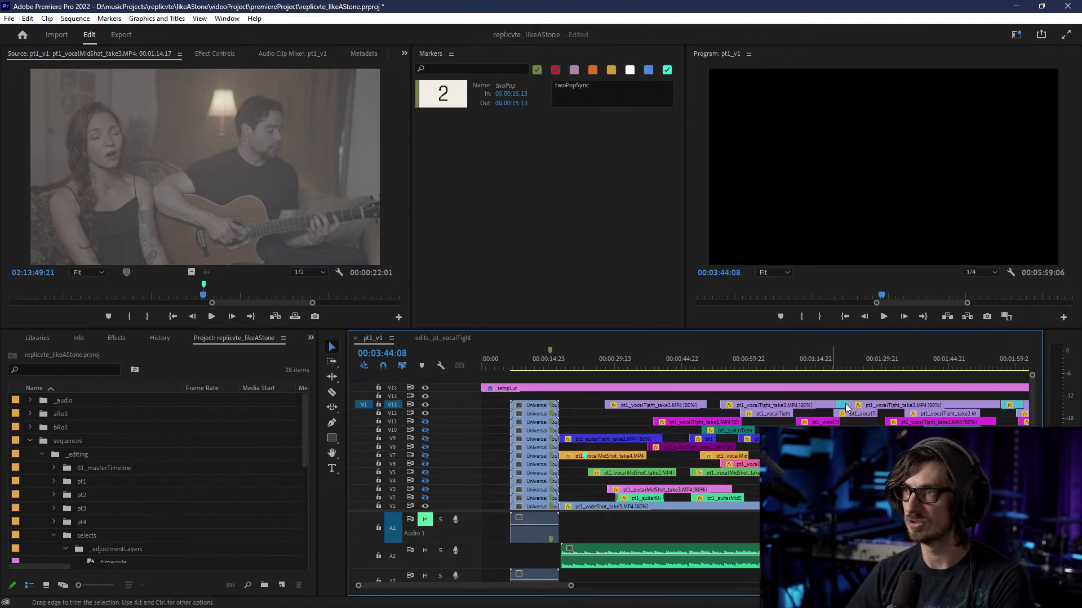
pyautogui.click(843, 405)
pyautogui.press('Delete')
pyautogui.scroll(-3, 741, 432)
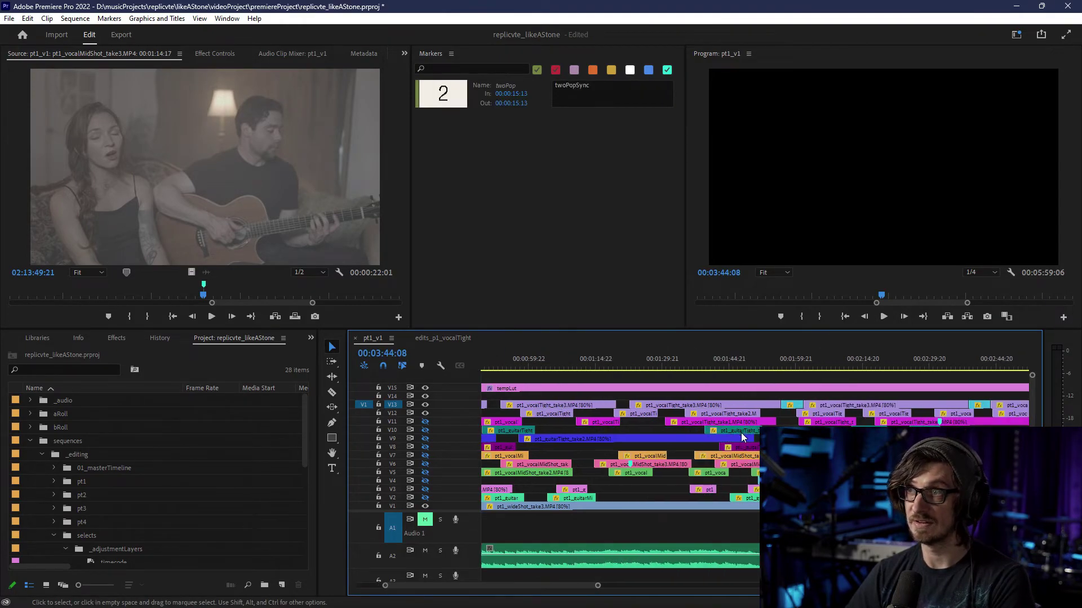
pyautogui.click(796, 406)
pyautogui.scroll(-5, 797, 408)
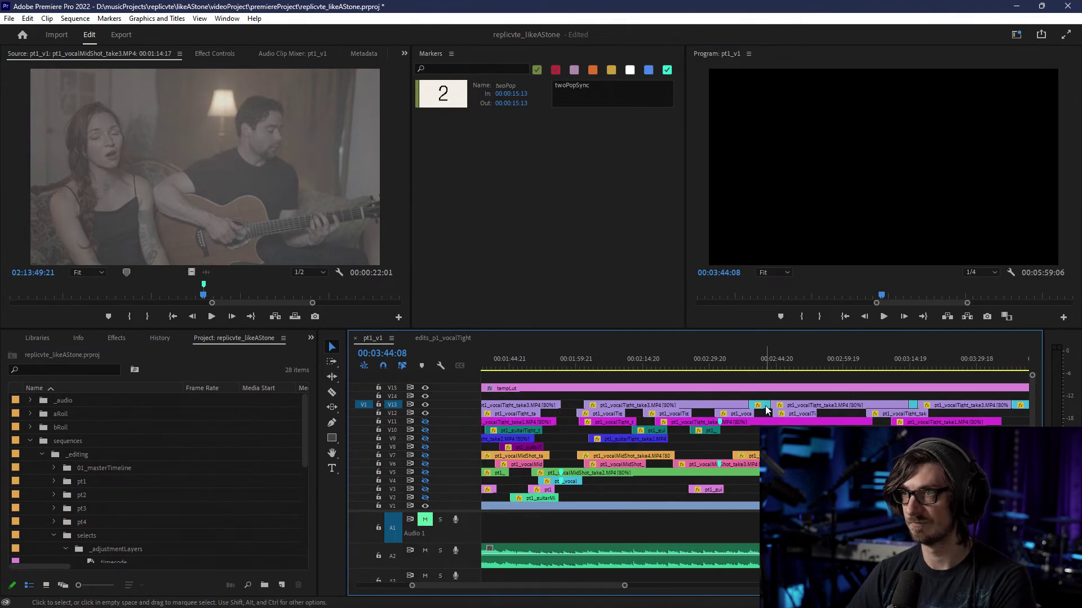
pyautogui.scroll(-5, 833, 405)
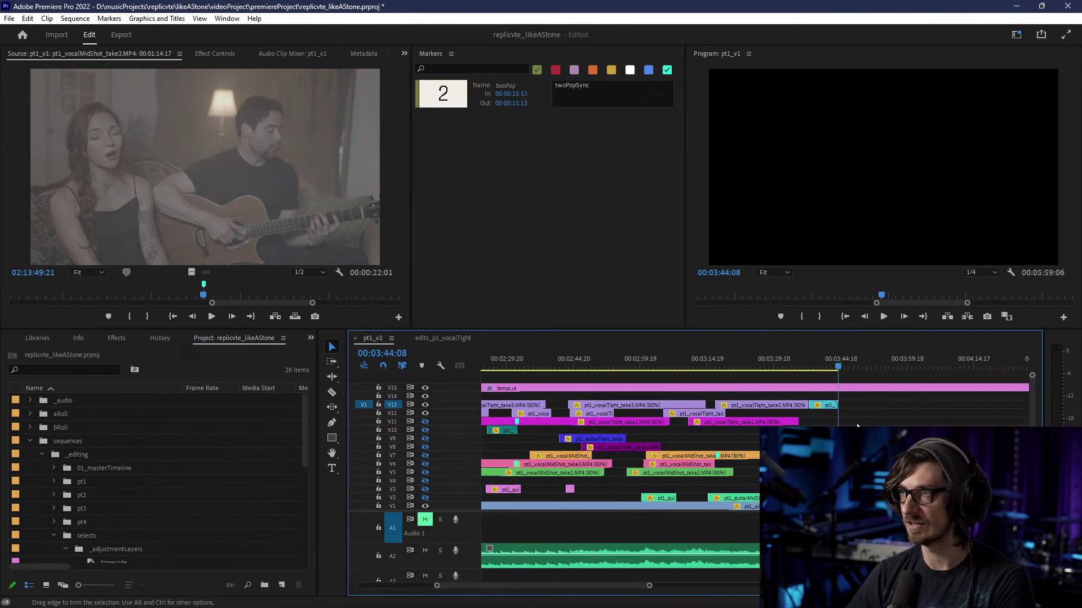
pyautogui.scroll(10, 832, 404)
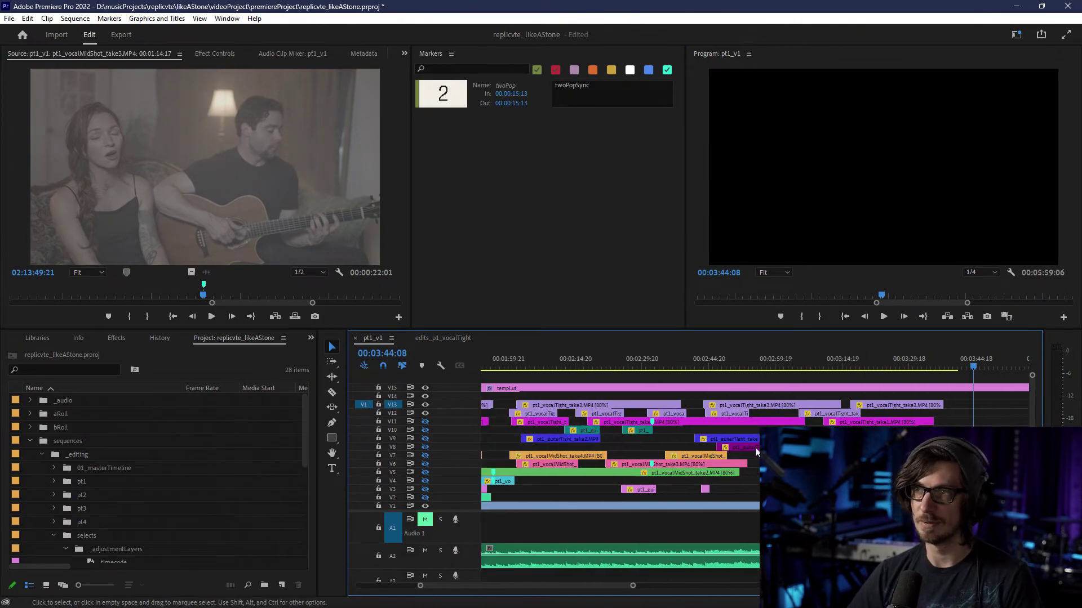
pyautogui.scroll(-5, 671, 392)
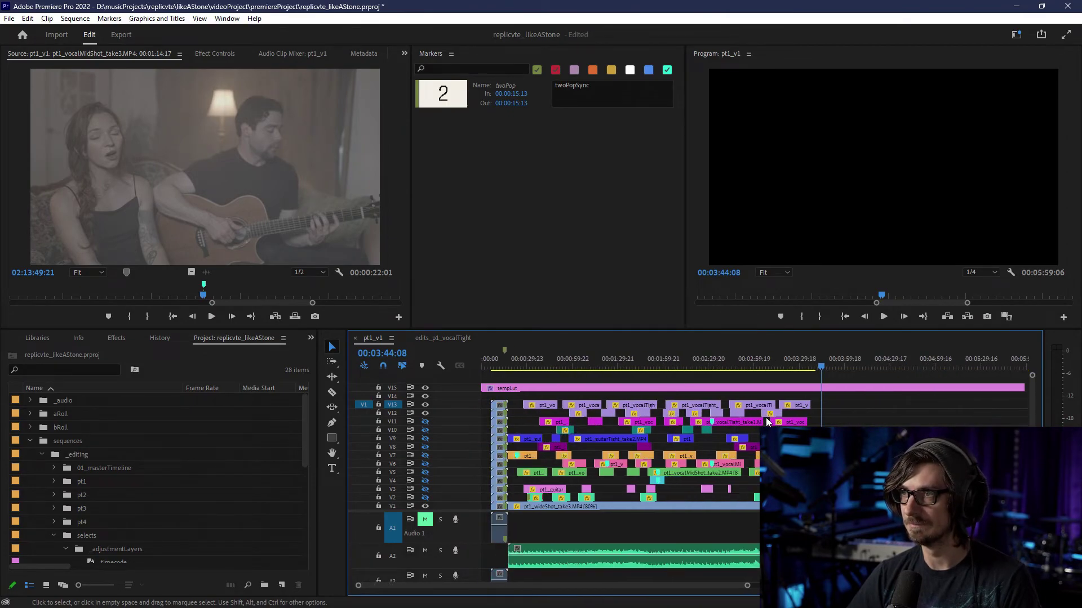
# - Select all the take 2 vocal clips on V12 and assign them a different colour label
pyautogui.moveTo(616, 414); pyautogui.dragTo(557, 416)
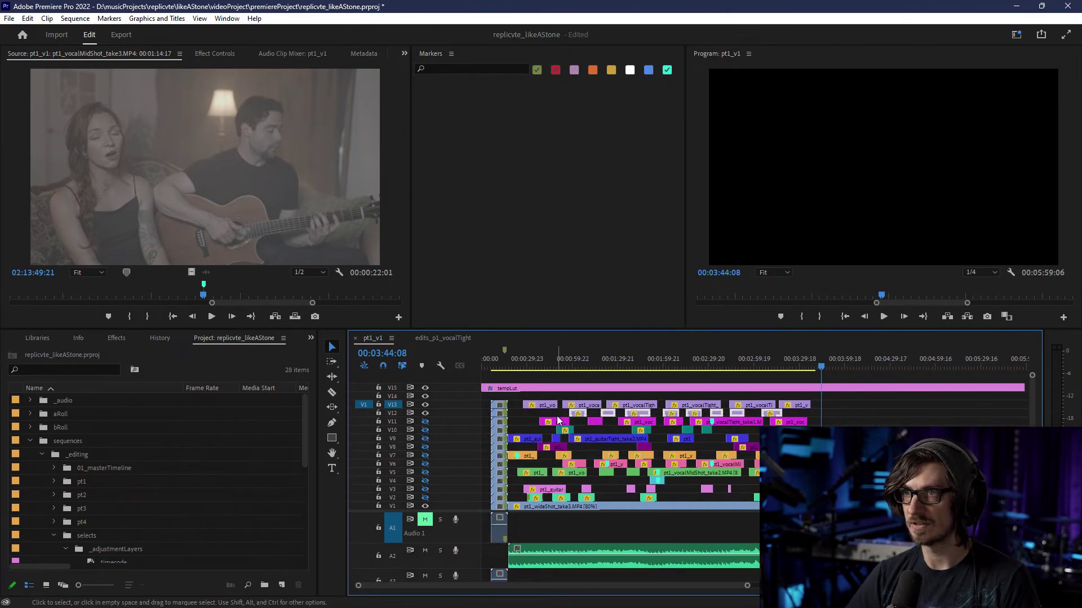
pyautogui.rightClick(609, 414)
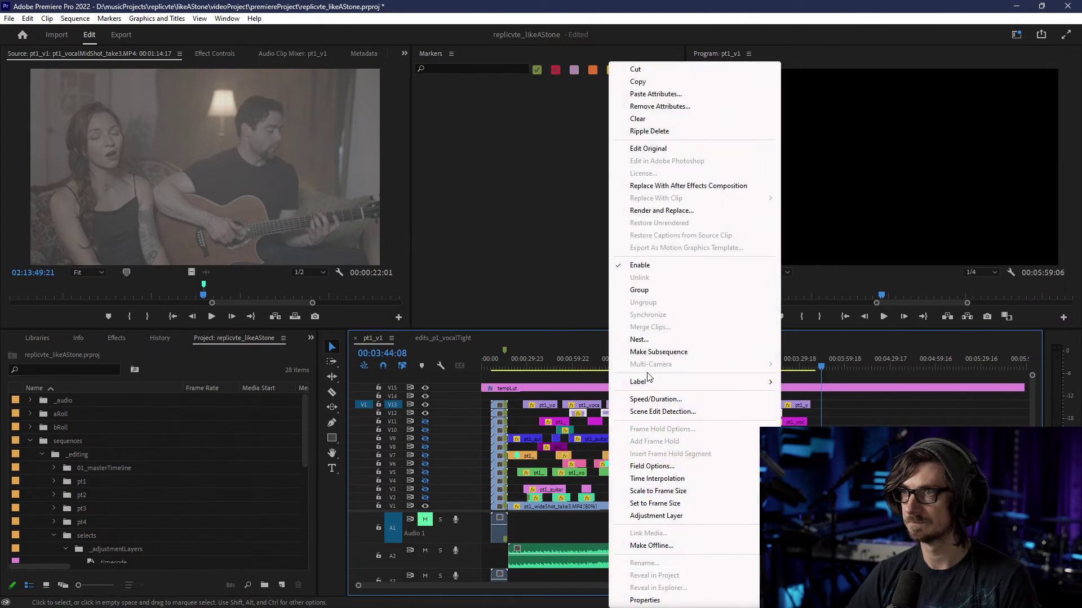
pyautogui.moveTo(674, 391)
pyautogui.click(814, 423)
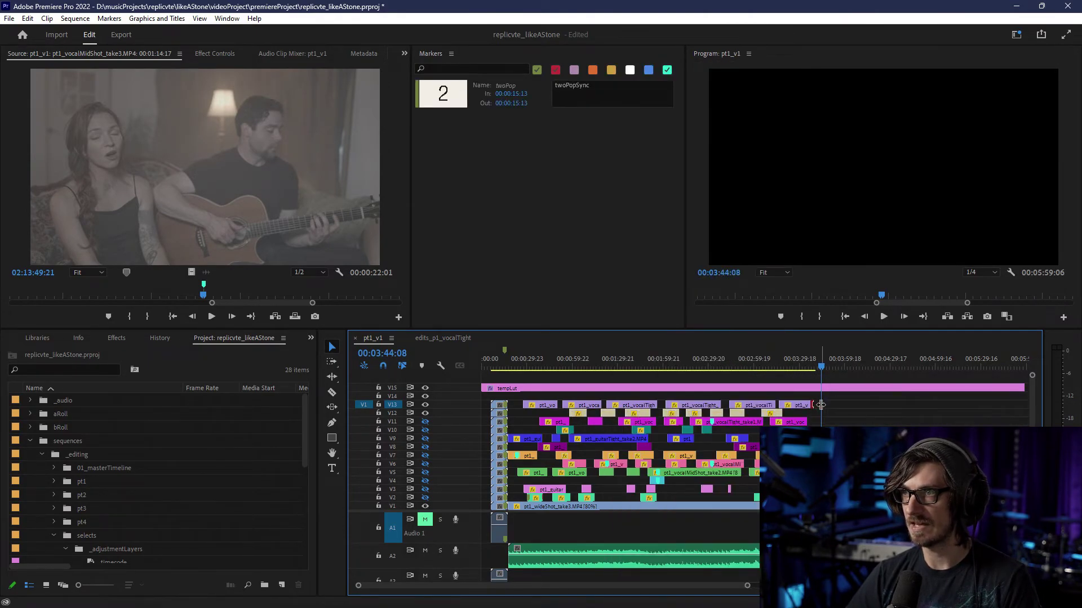
# - Select all the take 3 vocal clips on V13 and label them Green
pyautogui.moveTo(831, 403); pyautogui.dragTo(538, 405)
pyautogui.rightClick(544, 406)
pyautogui.moveTo(570, 383)
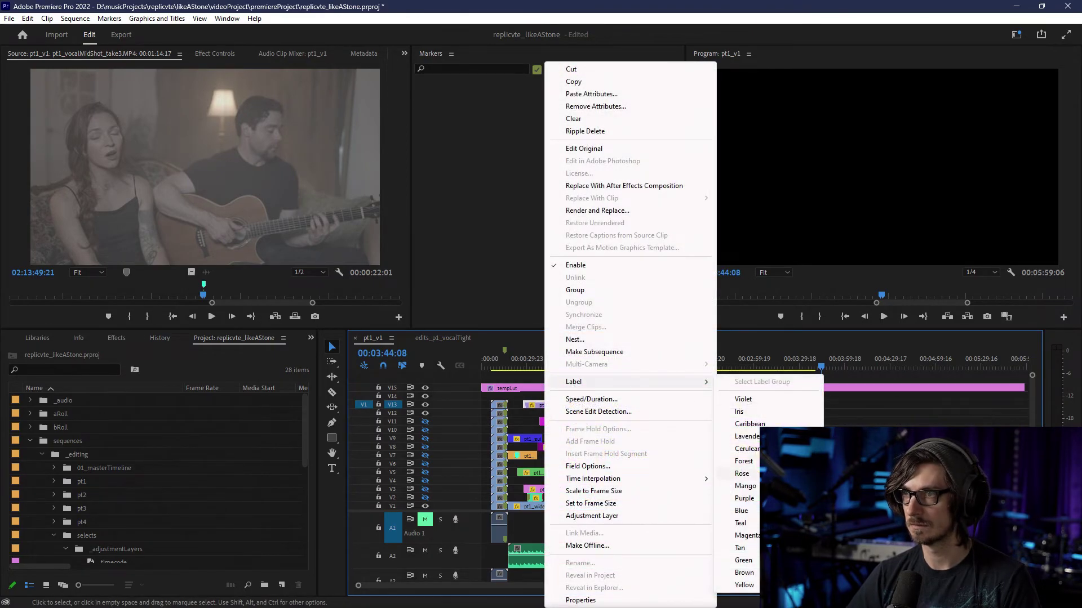
pyautogui.click(743, 560)
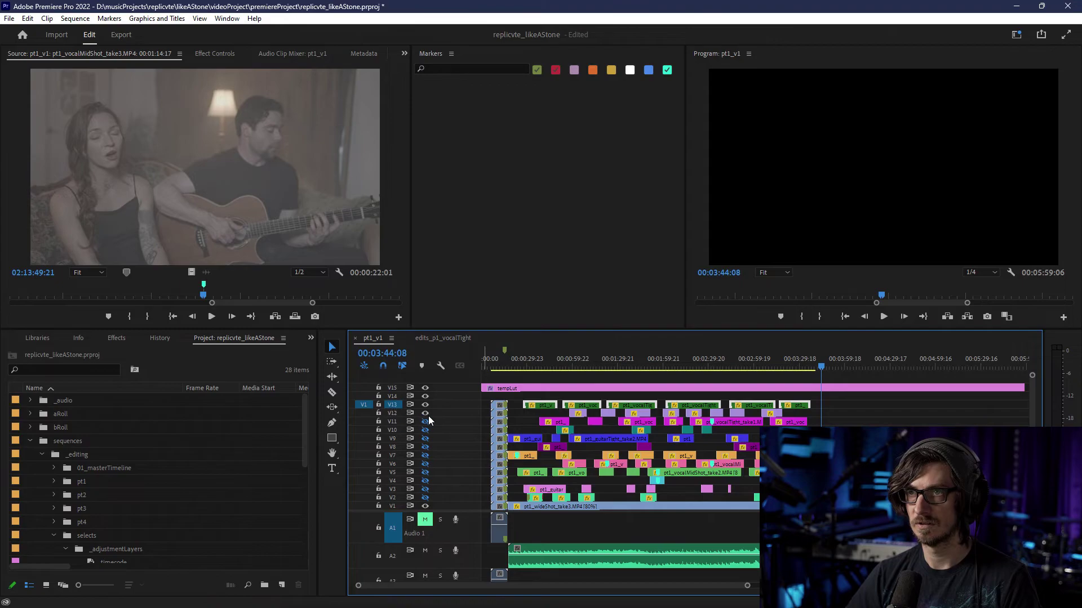
# - Play the take 3 vocal clips on V13 at several points through to the last one to check their sync with the song
pyautogui.click(535, 365)
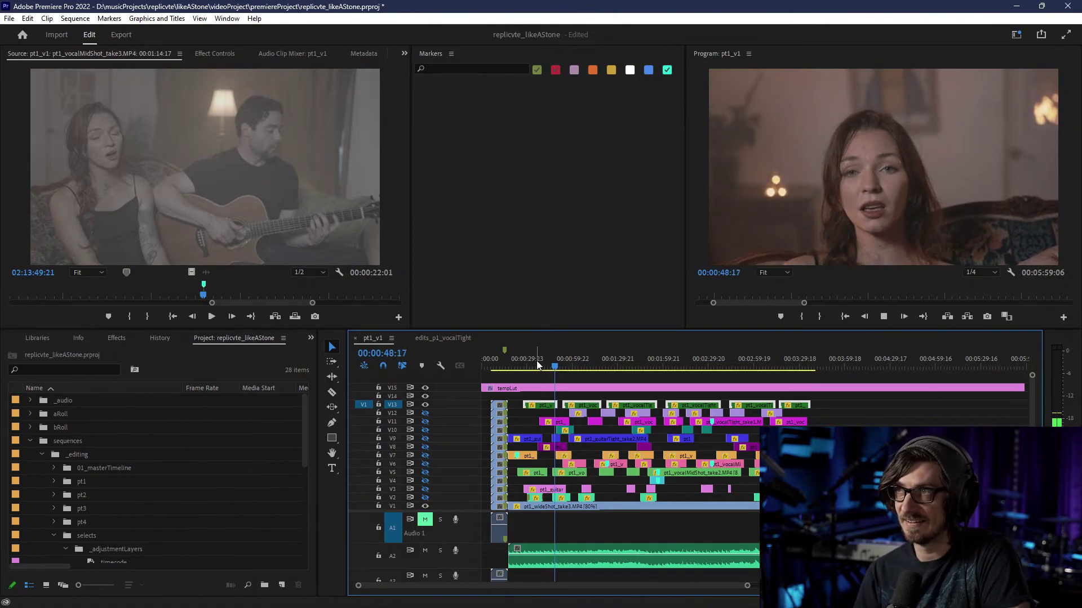
pyautogui.press('=')
pyautogui.press('=')
pyautogui.press('=')
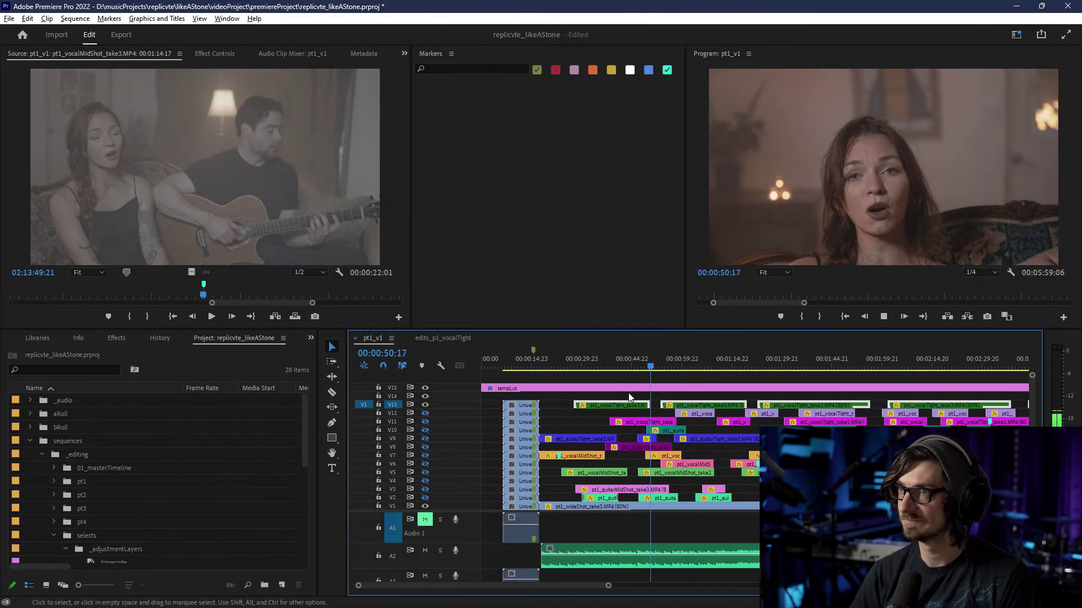
pyautogui.click(736, 364)
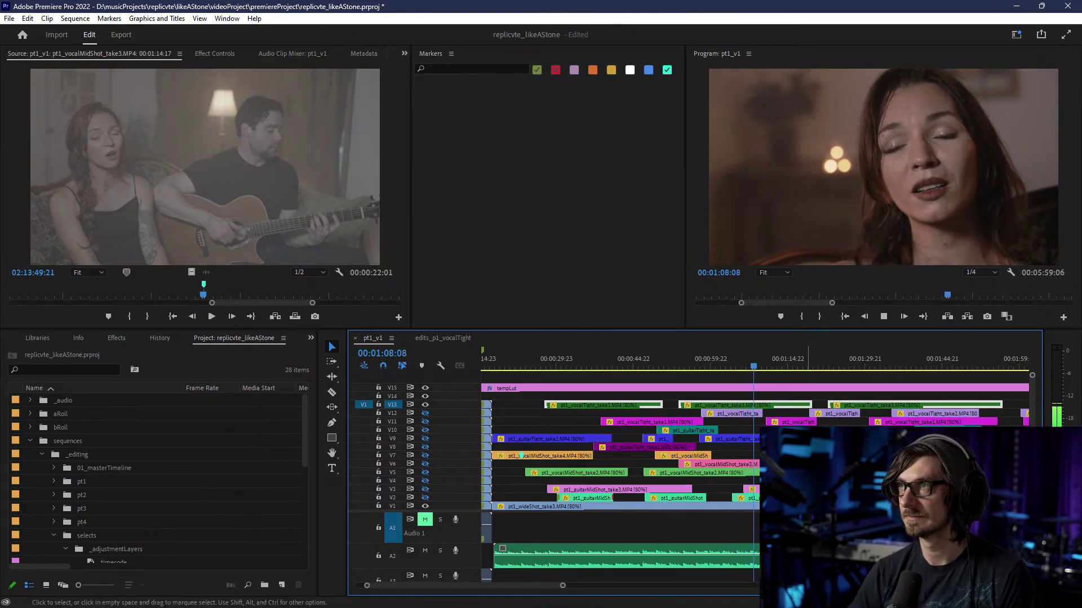
pyautogui.scroll(-4, 715, 415)
pyautogui.click(710, 366)
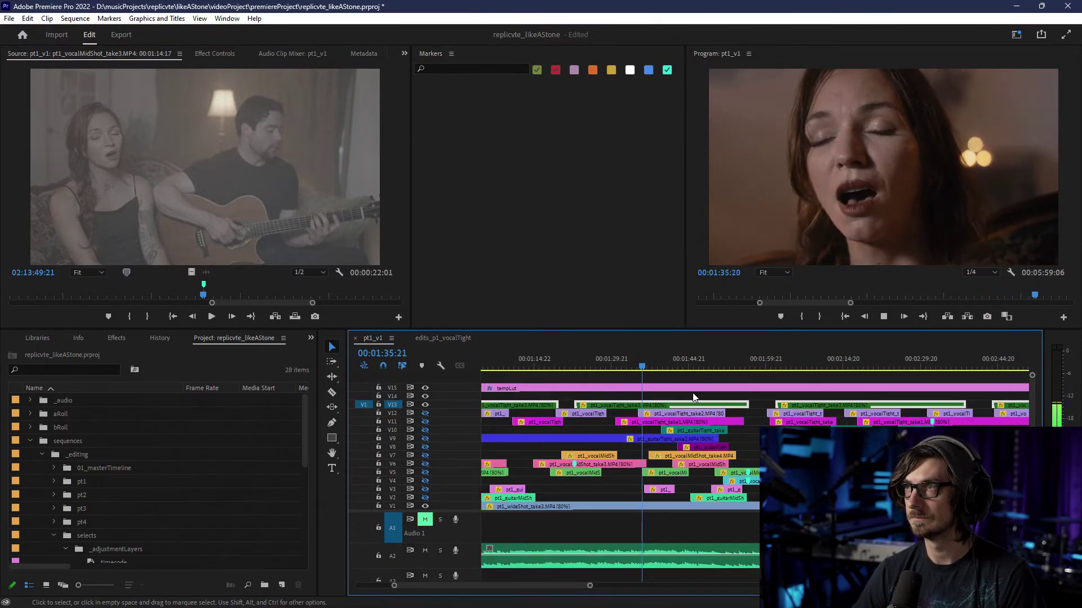
pyautogui.scroll(-2, 693, 397)
pyautogui.press('space')
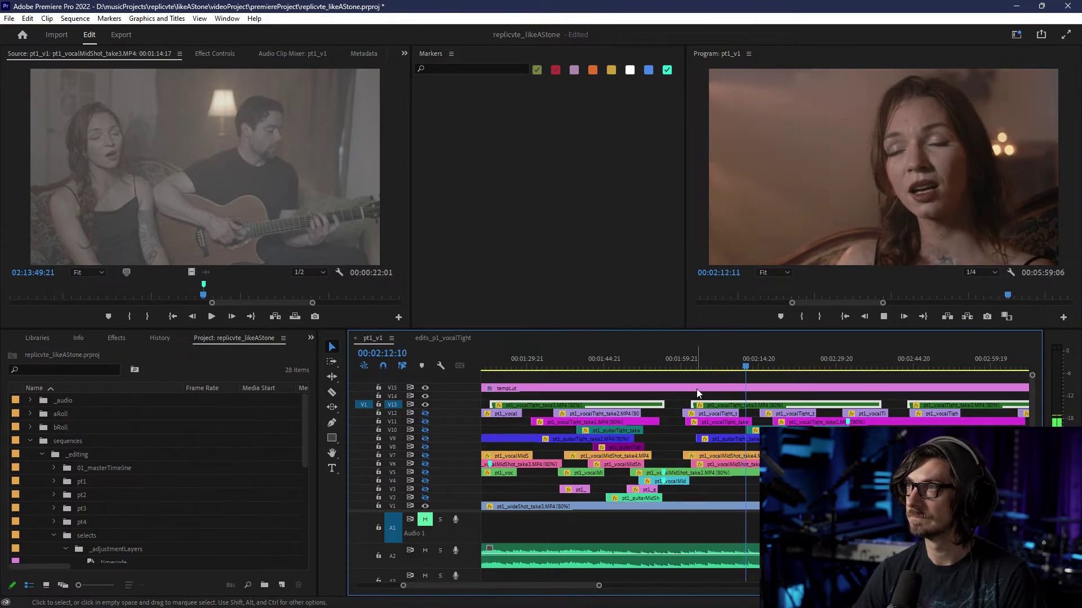
pyautogui.scroll(-7, 696, 389)
pyautogui.click(769, 366)
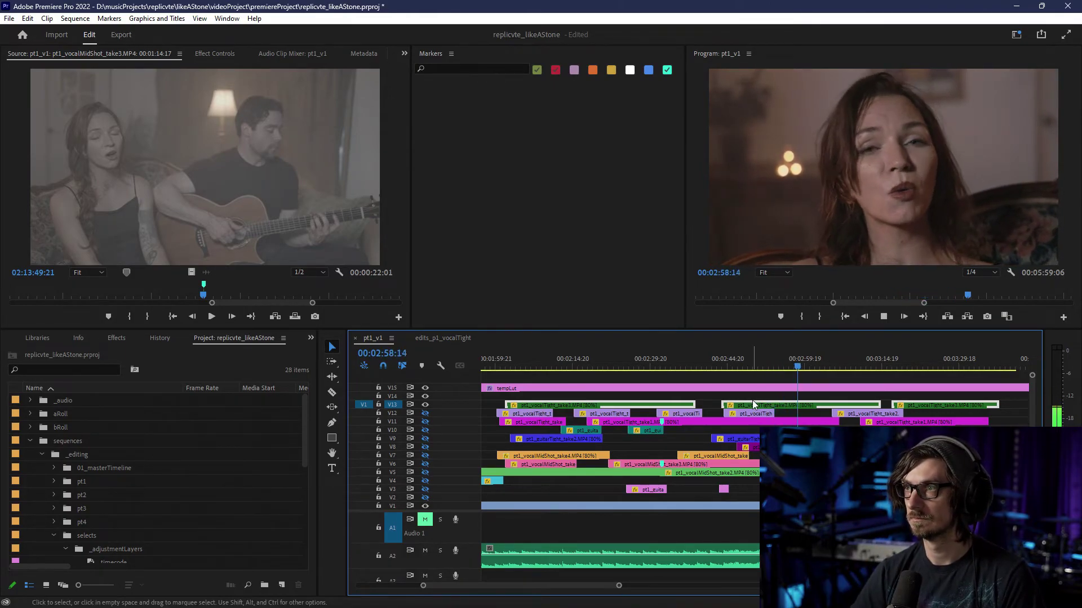
pyautogui.scroll(3, 752, 407)
pyautogui.scroll(1, 752, 407)
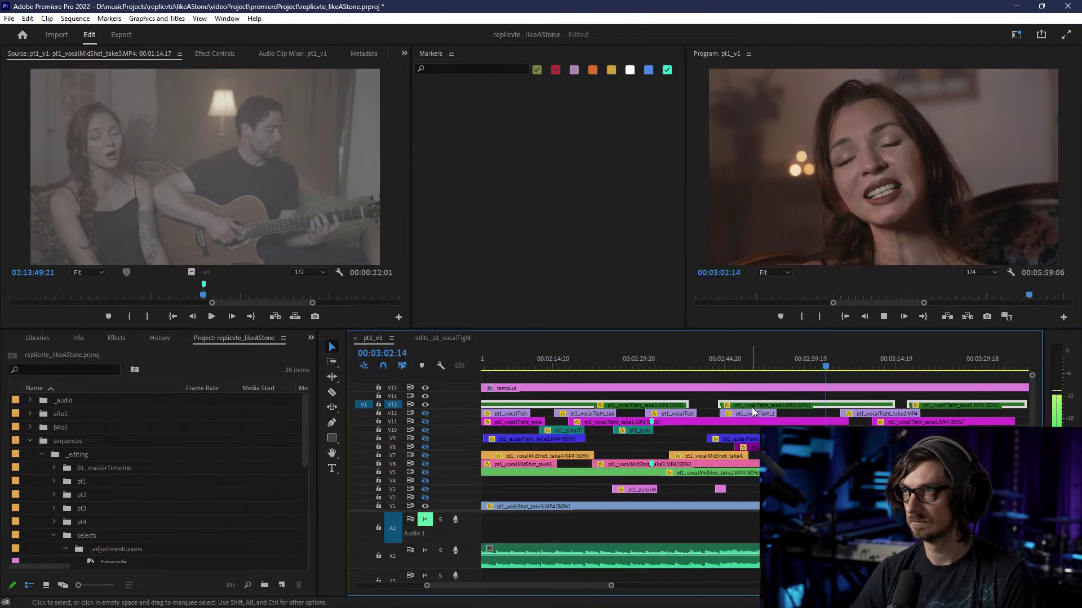
pyautogui.scroll(-1, 752, 412)
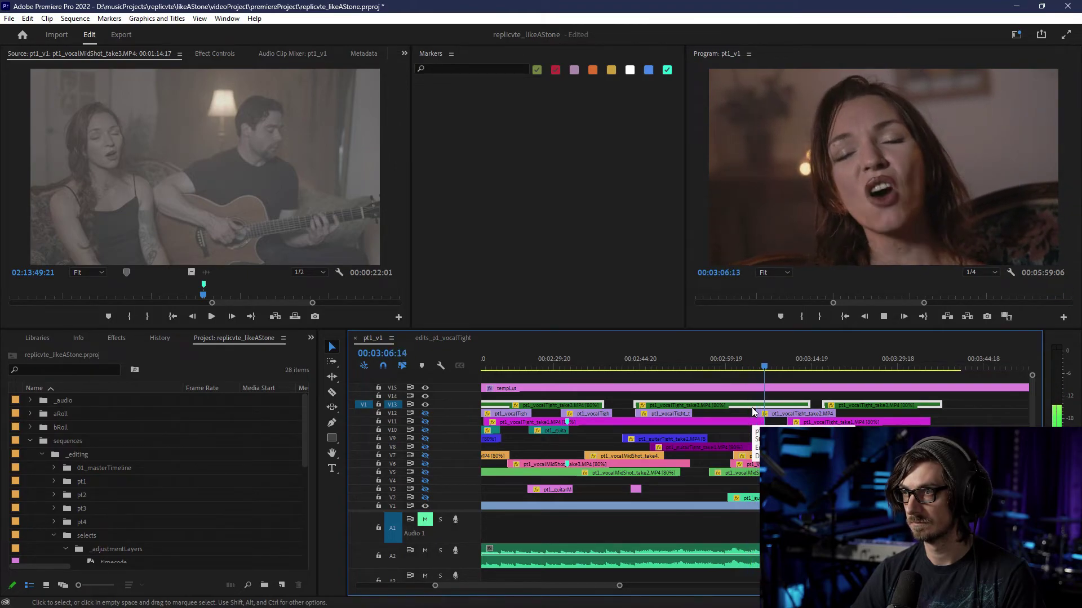
pyautogui.scroll(-1, 751, 407)
pyautogui.press('space')
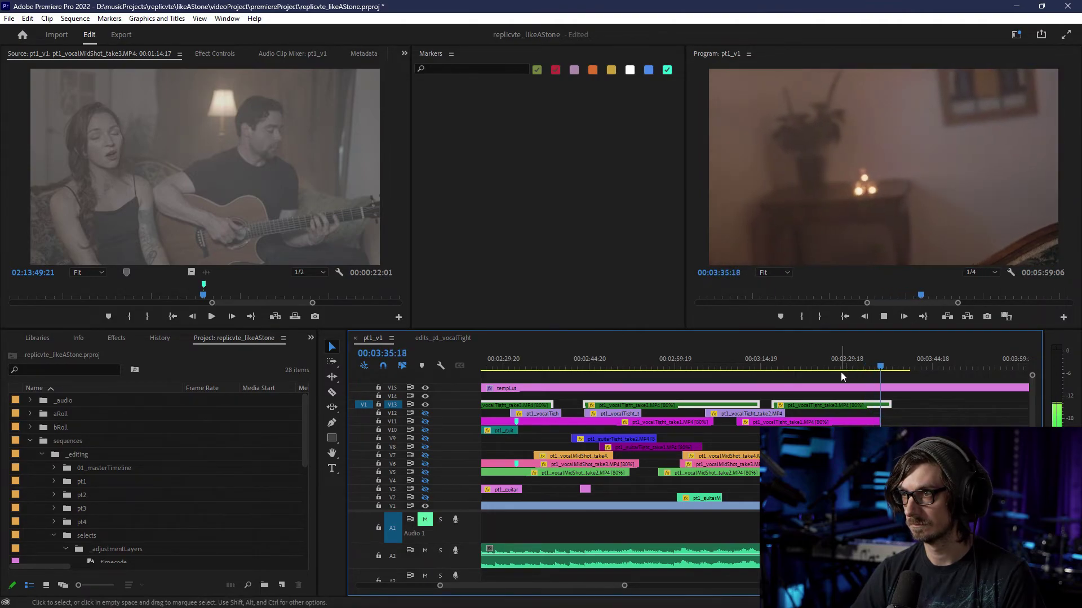
pyautogui.press('space')
# - Save the project and open the masterTimeline_v1 sequence from the 01_masterTimeline bin
pyautogui.hotkey('ctrl', 's')
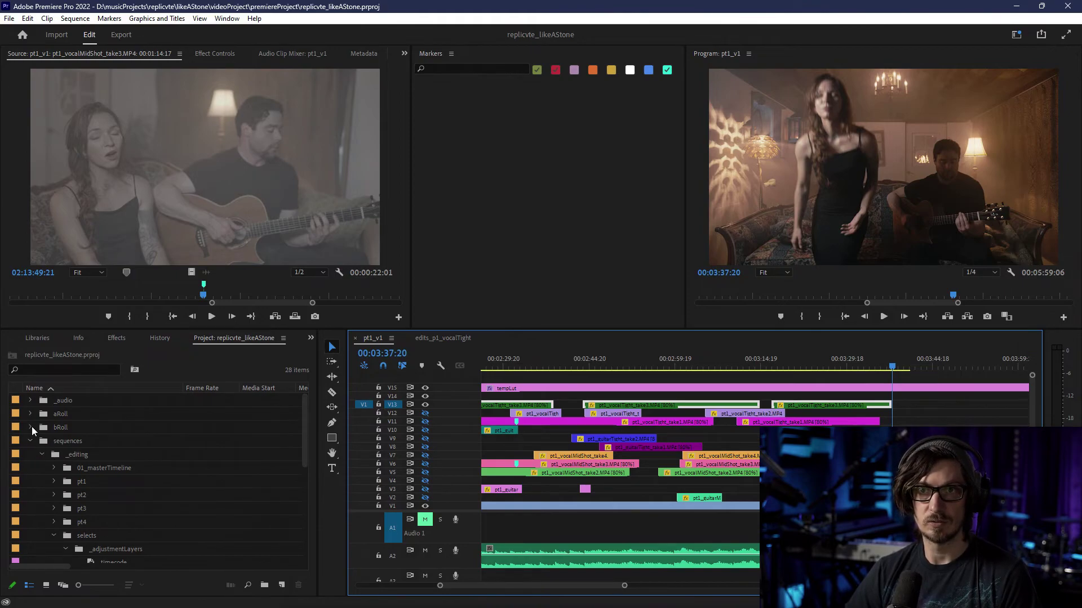
pyautogui.click(53, 468)
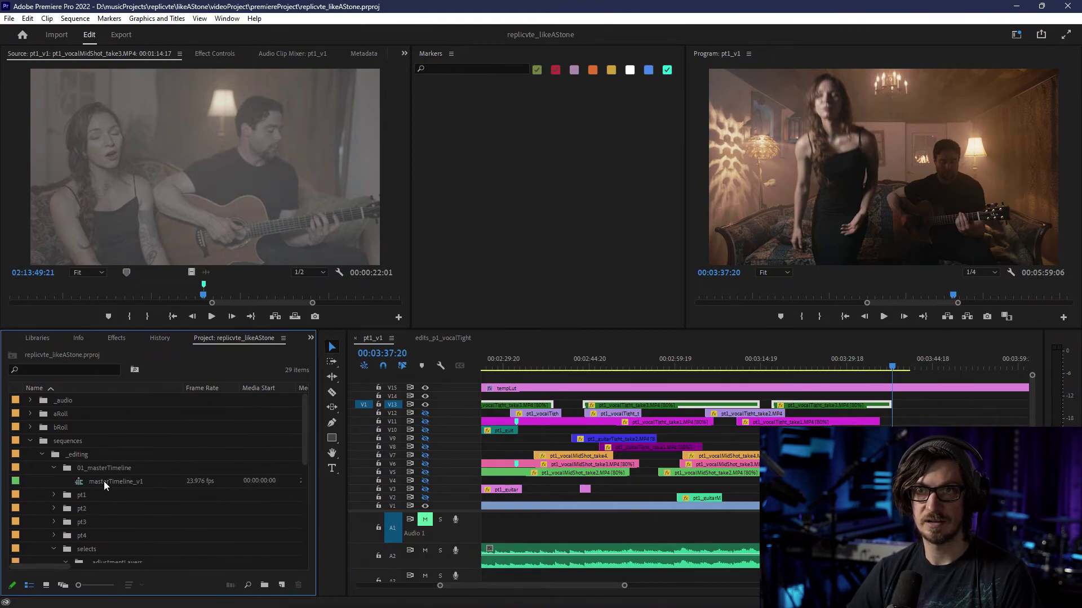
pyautogui.doubleClick(104, 481)
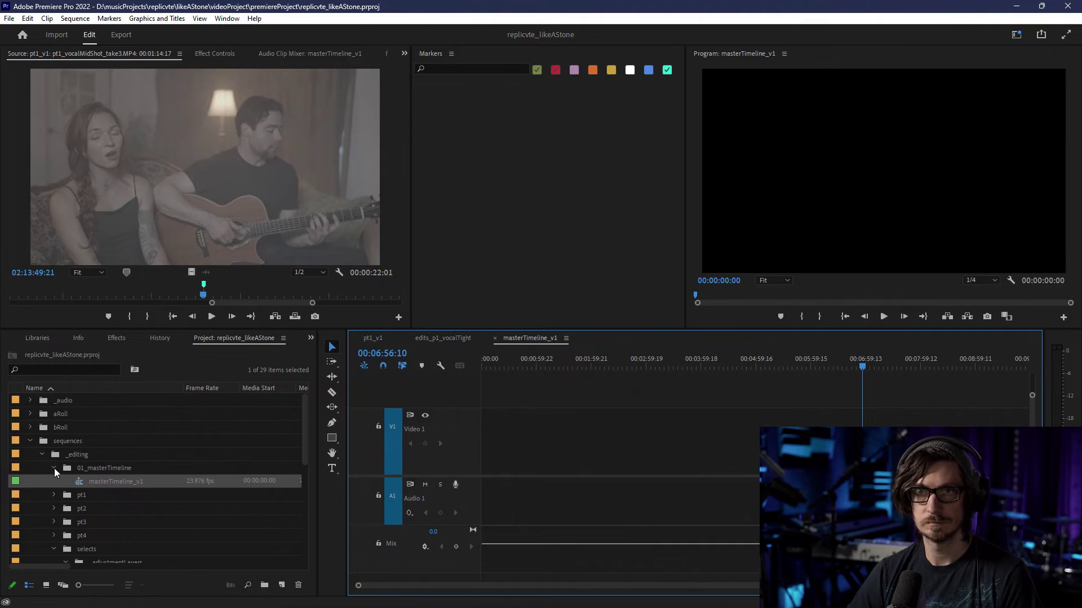
# - Place likeAStone_final_1.mp3 from the _audio bin at the start of A1 and add a second audio track
pyautogui.click(30, 400)
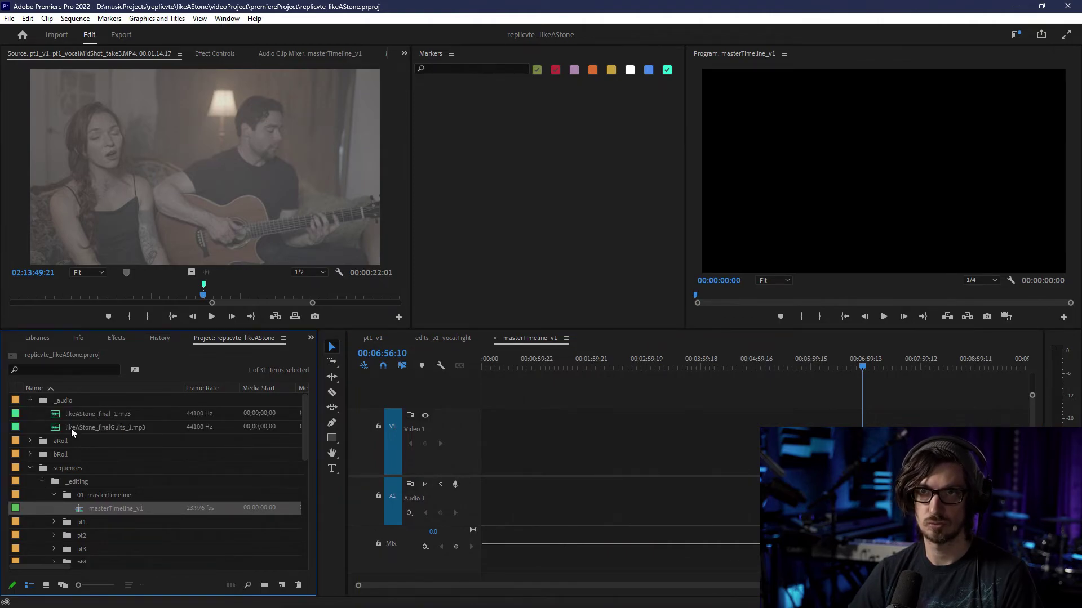
pyautogui.moveTo(82, 415); pyautogui.dragTo(507, 516)
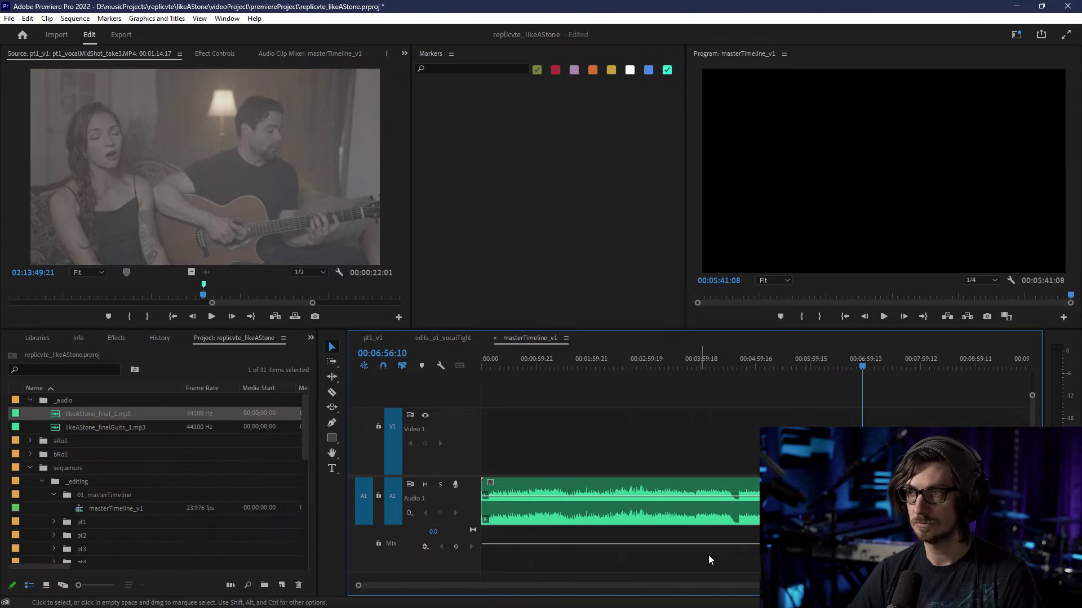
pyautogui.moveTo(916, 586); pyautogui.dragTo(496, 586)
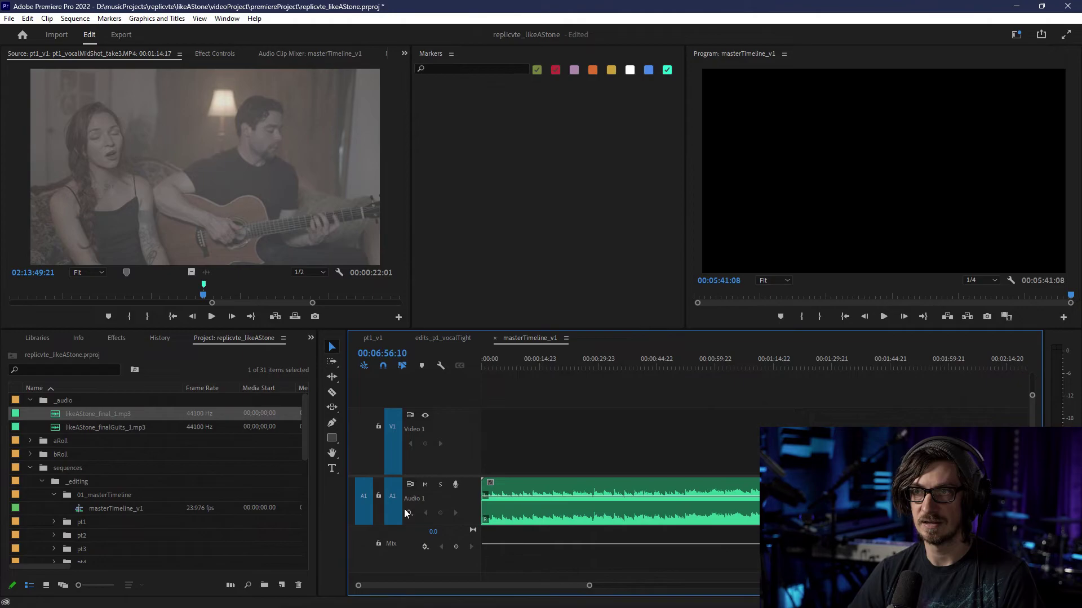
pyautogui.rightClick(464, 501)
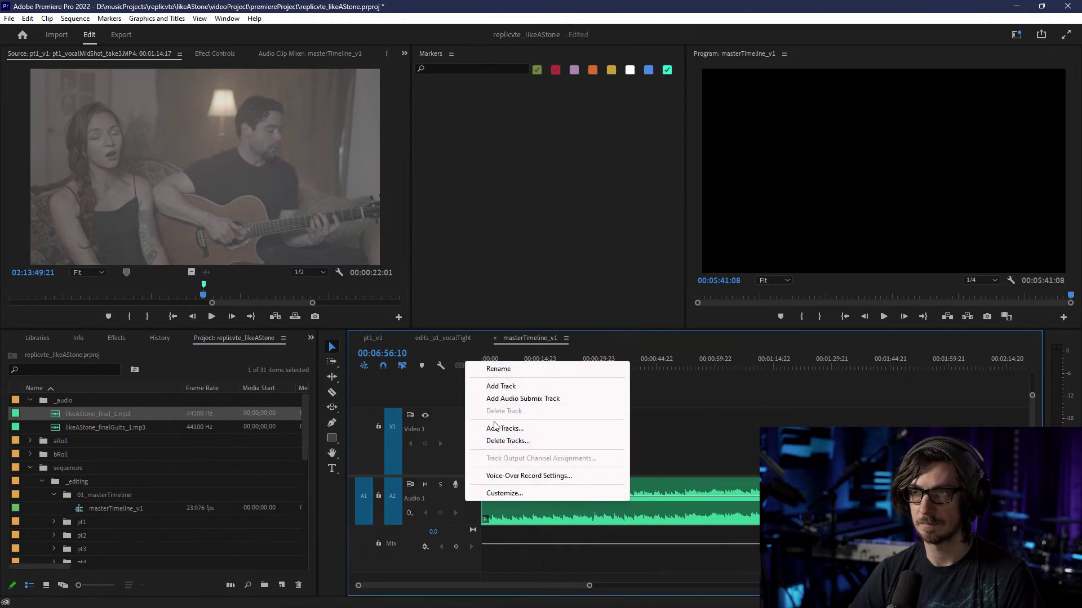
pyautogui.click(496, 387)
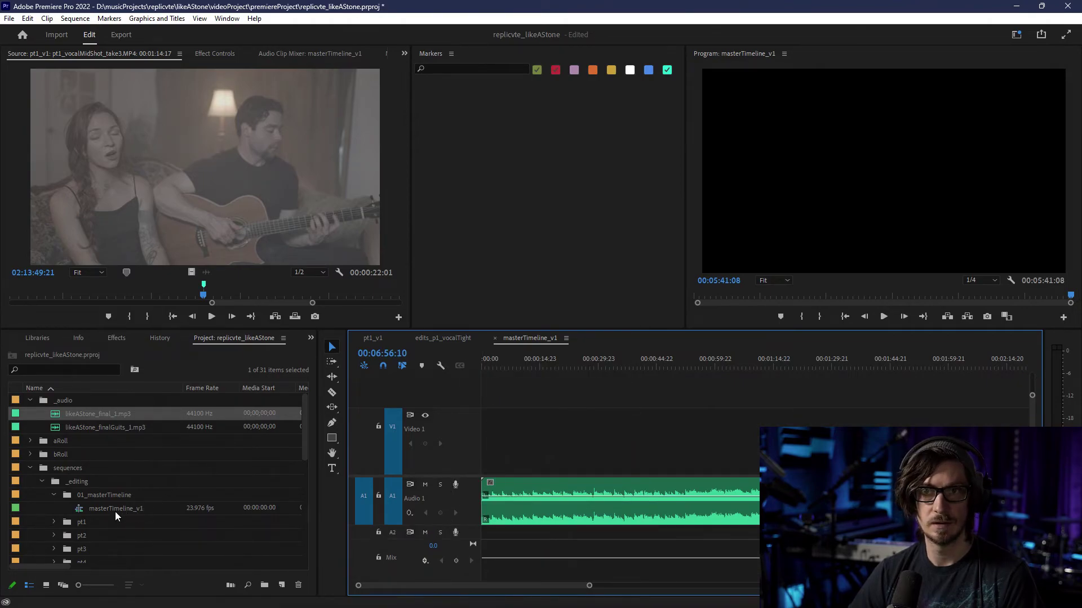
# - Move the pt1_v1 sequence from the pt1 bin into the 01_masterTimeline bin
pyautogui.click(51, 495)
pyautogui.click(54, 521)
pyautogui.moveTo(90, 532)
pyautogui.mouseDown()
pyautogui.moveTo(482, 459)
pyautogui.moveTo(489, 445)
pyautogui.moveTo(78, 482)
pyautogui.moveTo(106, 495)
pyautogui.mouseUp()
# - Move the song audio down to A2 and nest pt1_v1 at the start of the timeline on V1 and A1
pyautogui.moveTo(514, 524); pyautogui.dragTo(508, 530)
pyautogui.moveTo(95, 522); pyautogui.dragTo(435, 451)
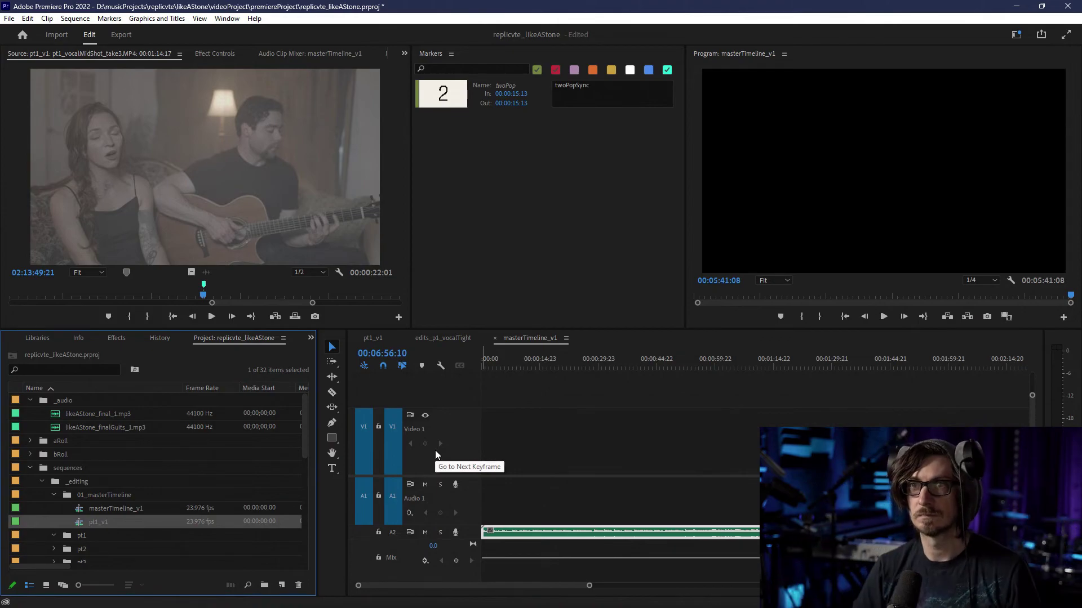
pyautogui.moveTo(383, 478); pyautogui.dragTo(425, 462)
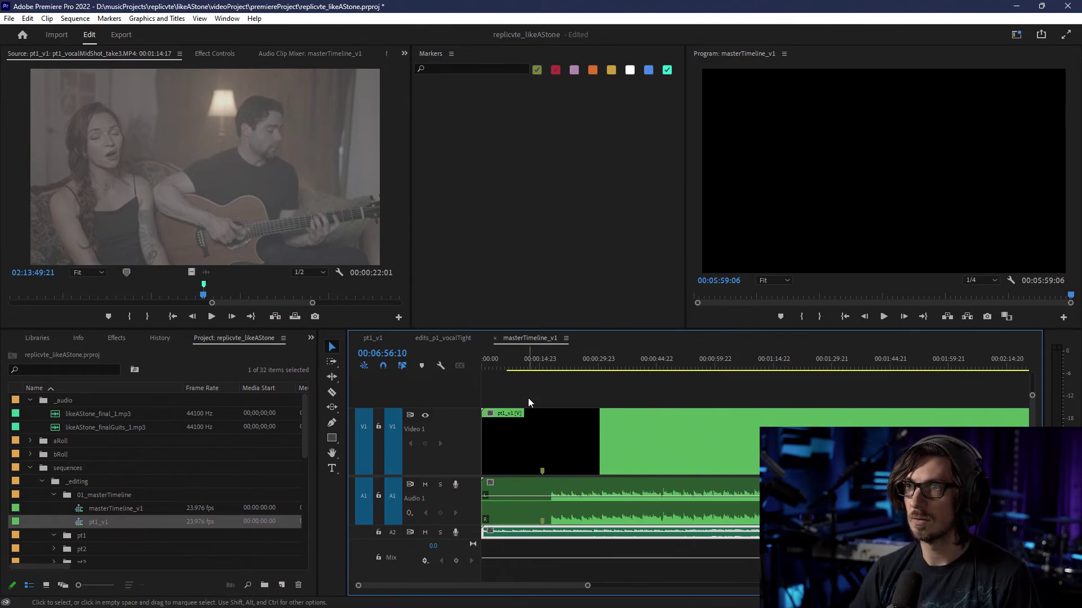
# - Play the counting leader and shift the song on A2 to line up with the start of the music in the nested pt1_v1
pyautogui.click(529, 364)
pyautogui.press('space')
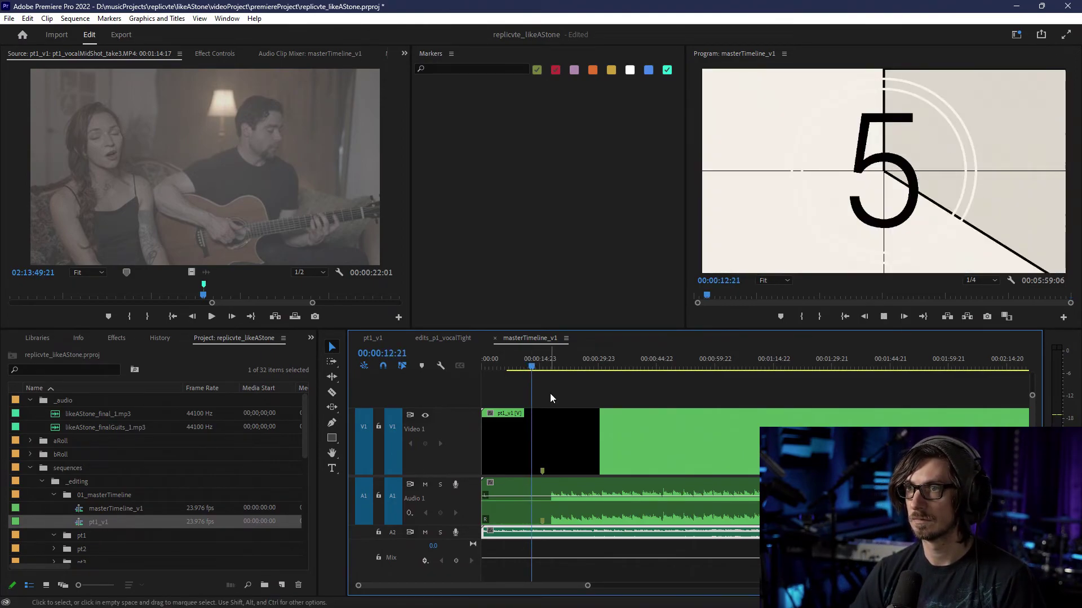
pyautogui.moveTo(503, 535); pyautogui.dragTo(574, 533)
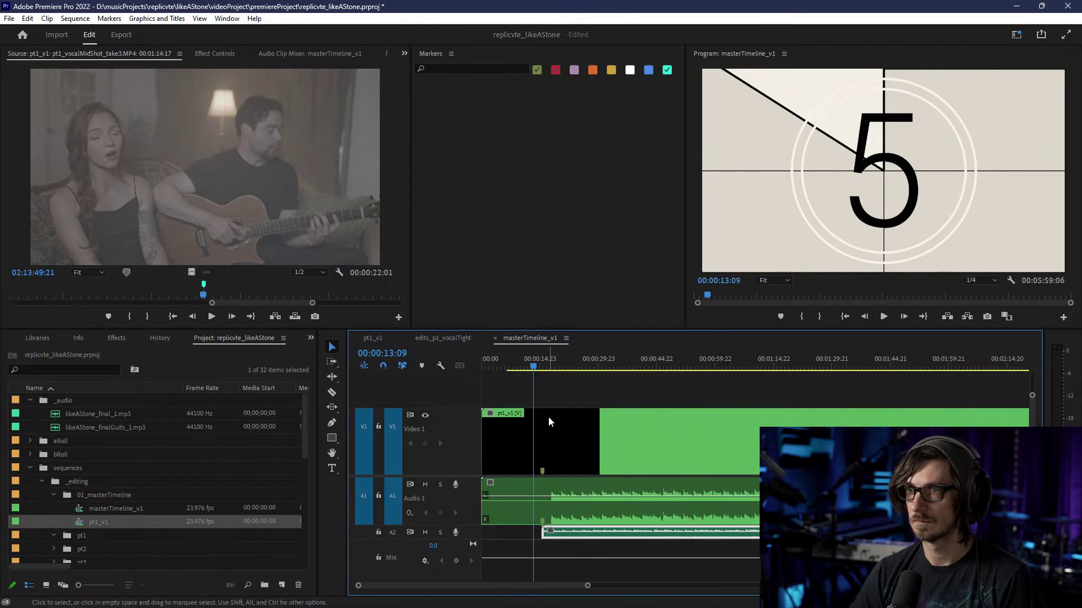
pyautogui.press('space')
pyautogui.press('=')
pyautogui.press('=')
pyautogui.scroll(3, 596, 500)
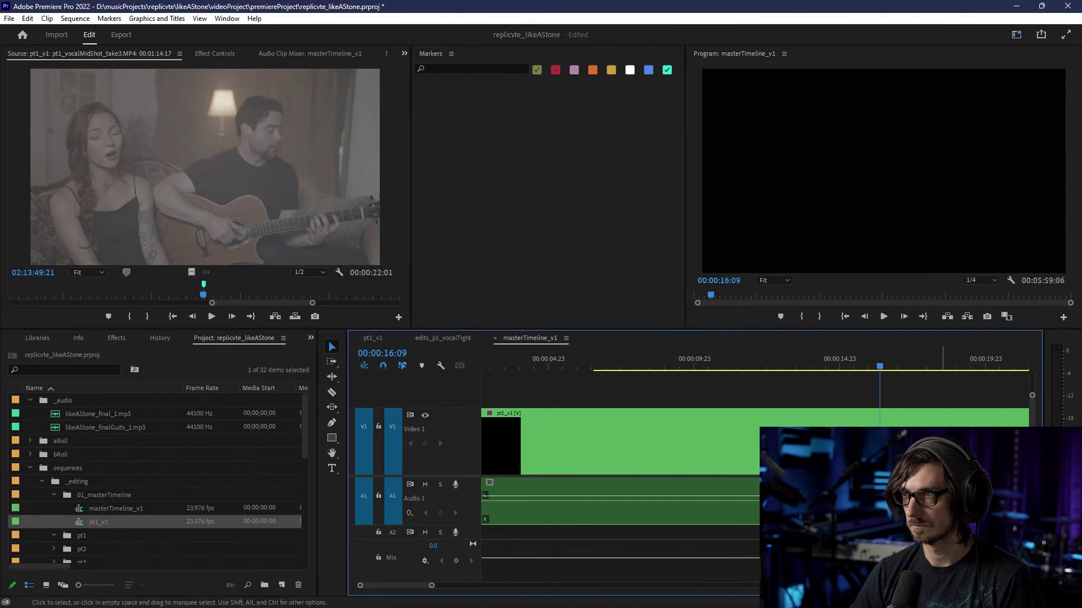
pyautogui.scroll(-8, 825, 478)
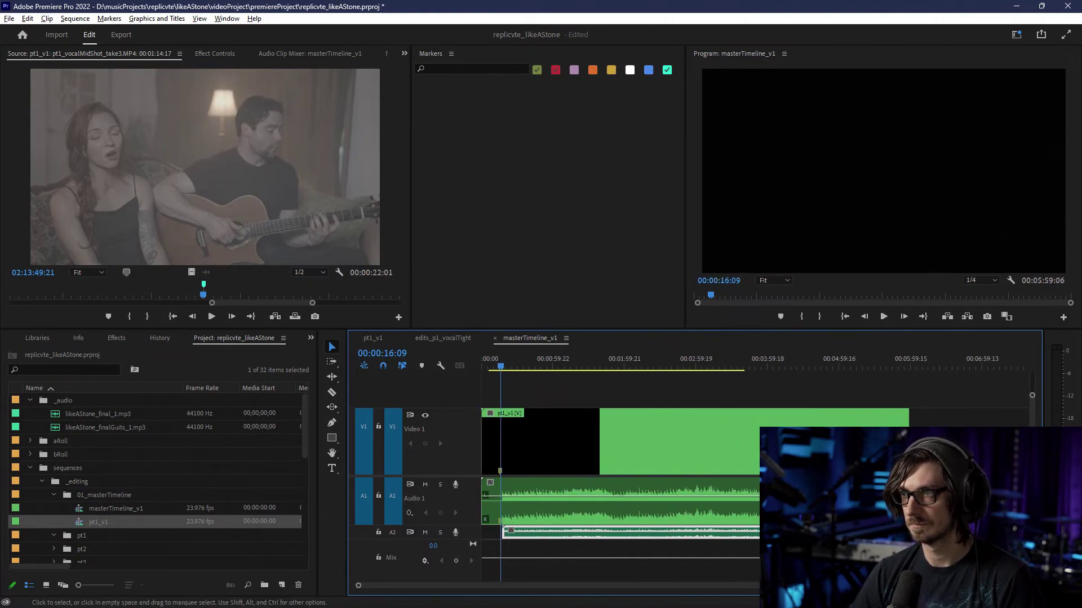
pyautogui.scroll(3, 986, 451)
pyautogui.click(751, 535)
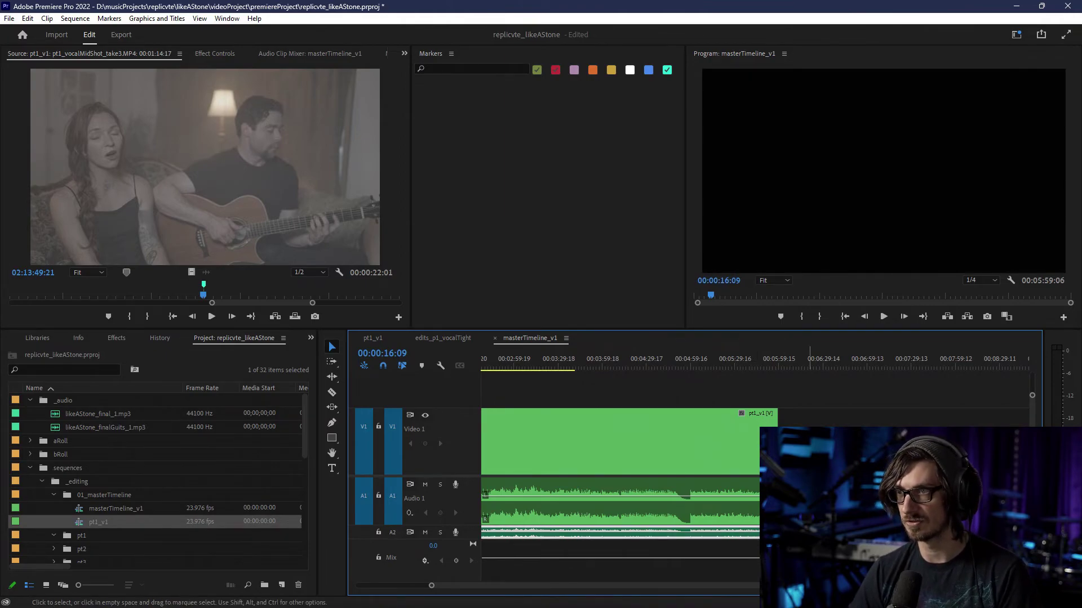
pyautogui.press('Delete')
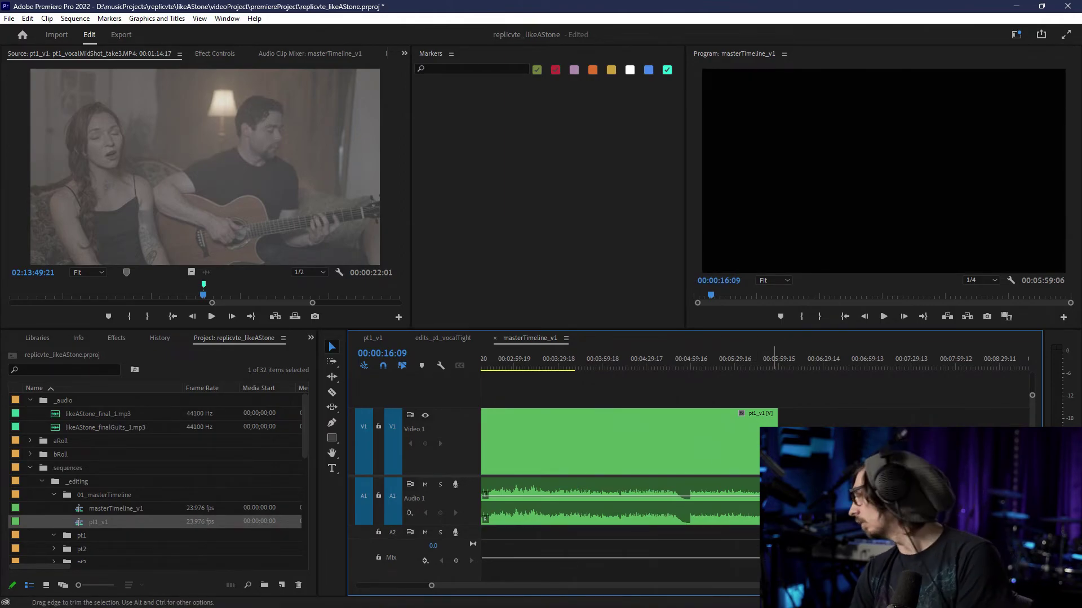
pyautogui.click(712, 458)
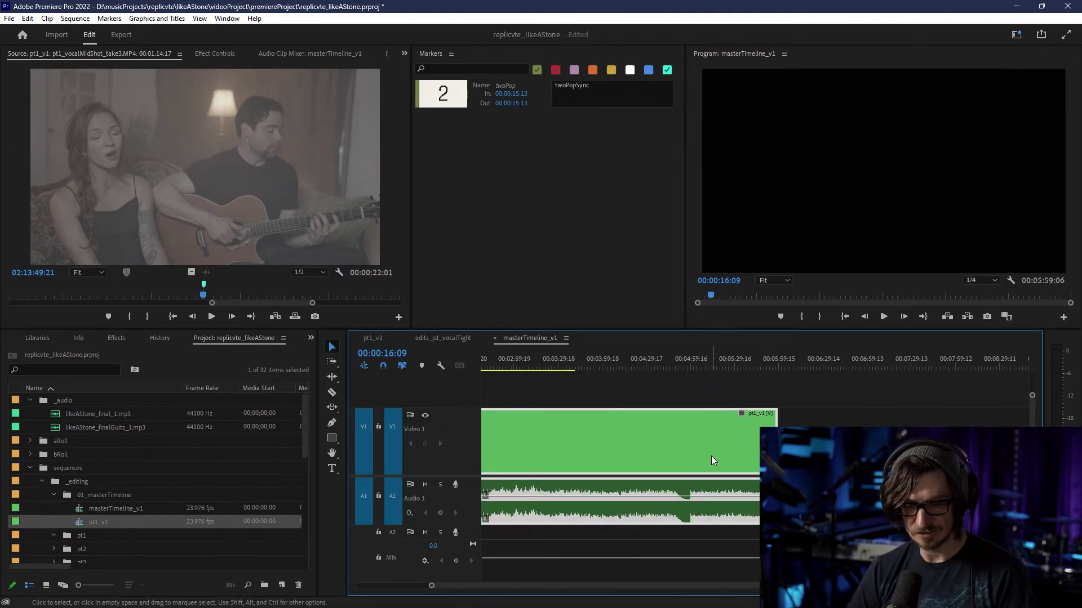
pyautogui.hotkey('ctrl', 'z')
# - Examine the alignment of the song on A2 with the nested pt1_v1 audio where the music resumes near 04:59:23
pyautogui.moveTo(711, 587)
pyautogui.mouseDown()
pyautogui.moveTo(597, 582)
pyautogui.moveTo(708, 584)
pyautogui.mouseUp()
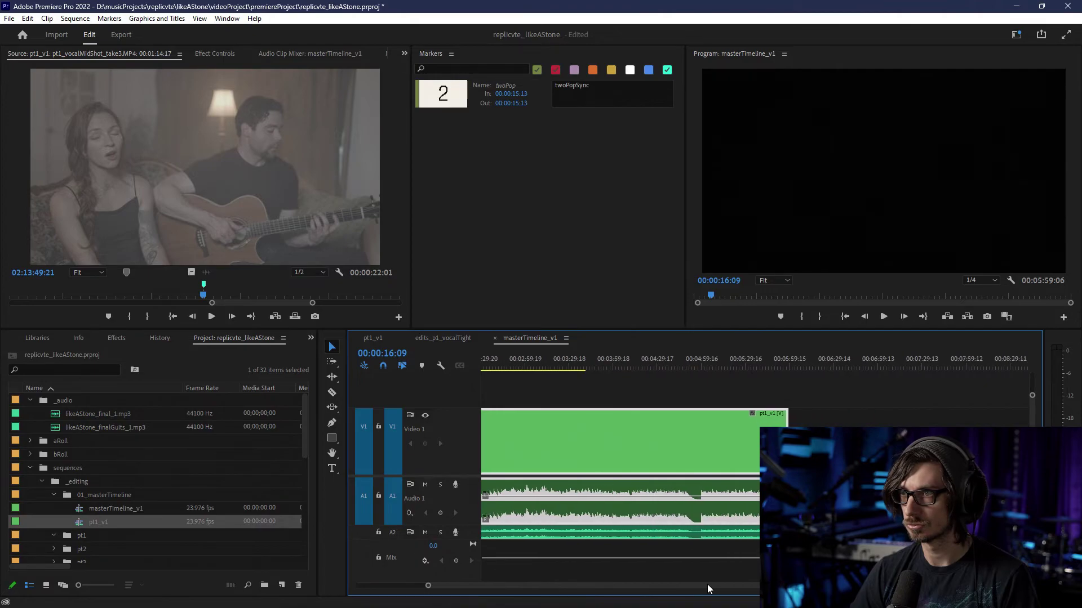
pyautogui.moveTo(688, 361); pyautogui.dragTo(704, 361)
pyautogui.scroll(8, 710, 510)
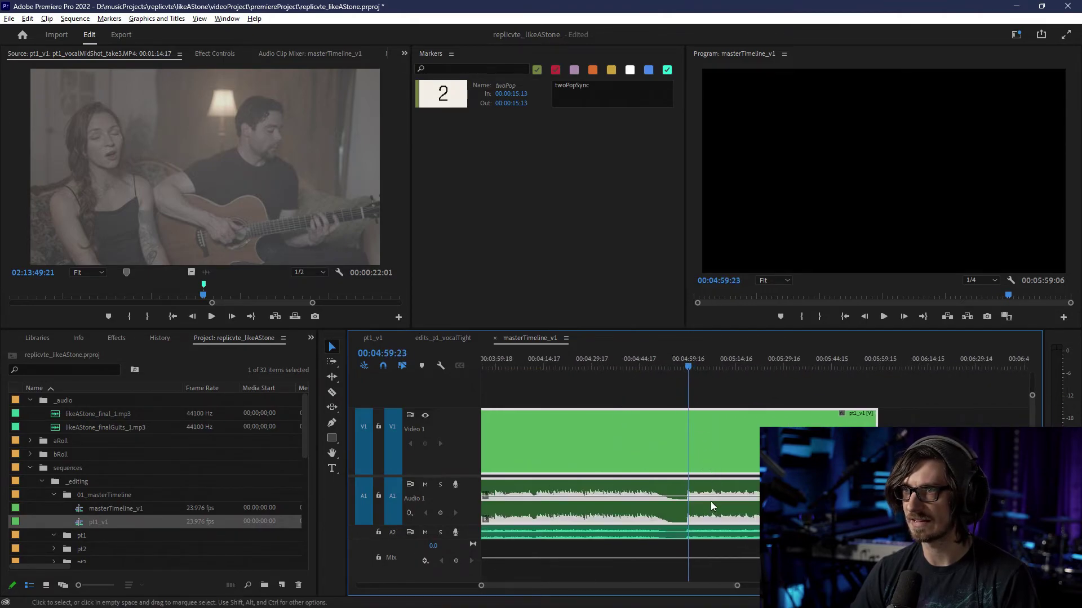
pyautogui.scroll(3, 695, 518)
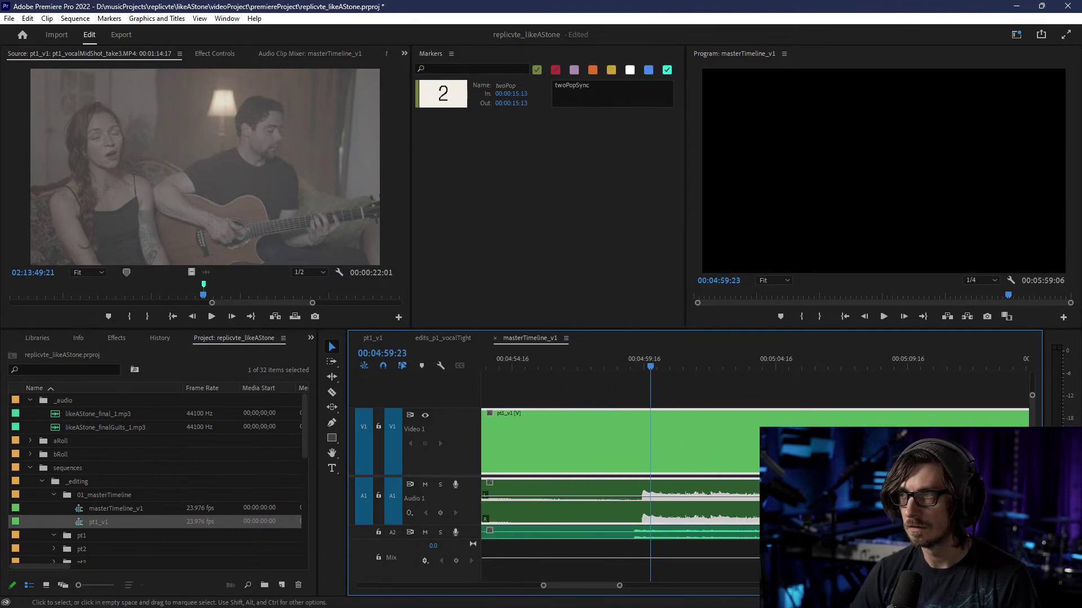
pyautogui.click(732, 533)
pyautogui.scroll(2, 741, 540)
pyautogui.scroll(3, 742, 540)
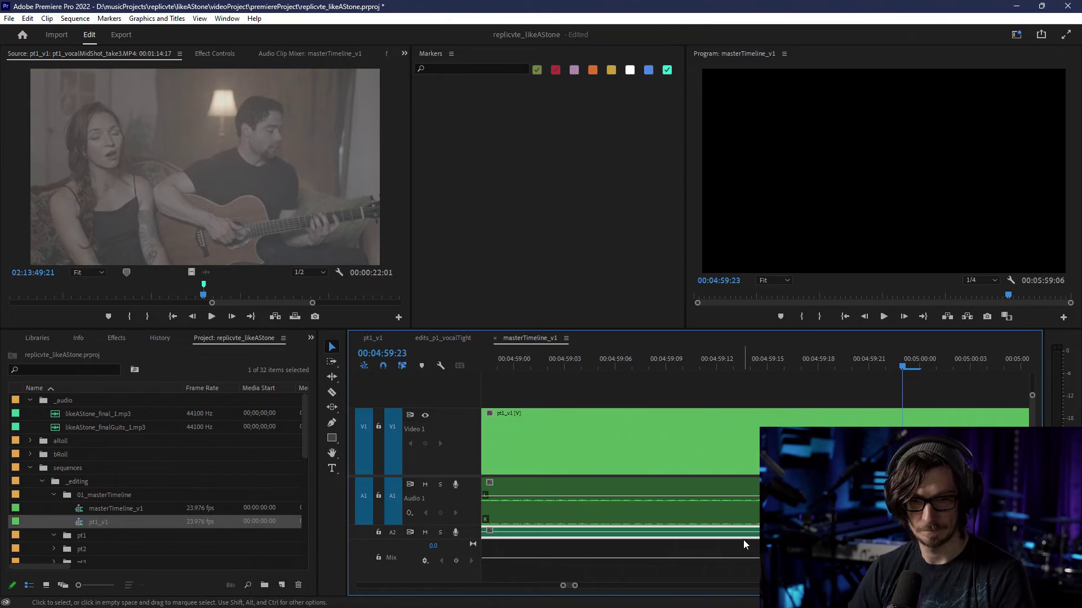
# - Enlarge the audio tracks and show audio time units in the time ruler near 04:59:15
pyautogui.hotkey('alt', '=')
pyautogui.hotkey('alt', '=')
pyautogui.hotkey('alt', '=')
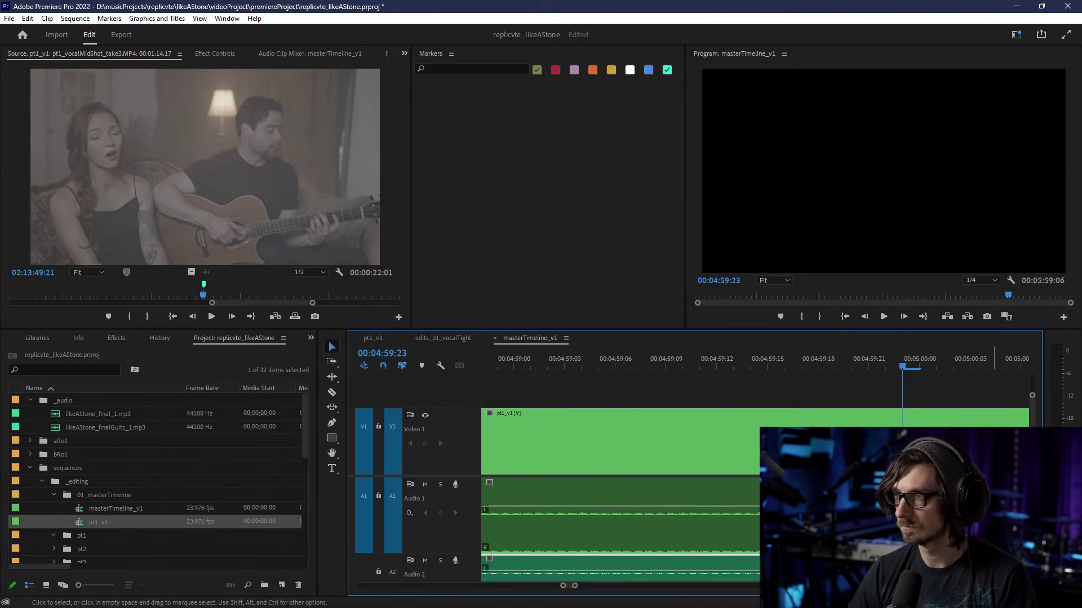
pyautogui.scroll(-1, 620, 530)
pyautogui.scroll(-2, 733, 535)
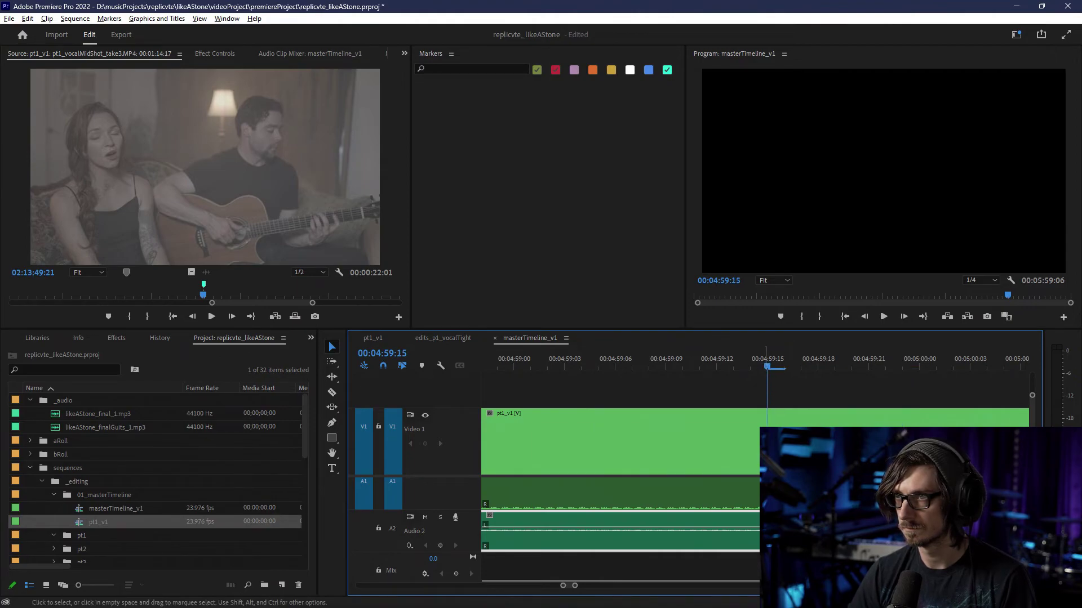
pyautogui.rightClick(770, 361)
pyautogui.click(824, 336)
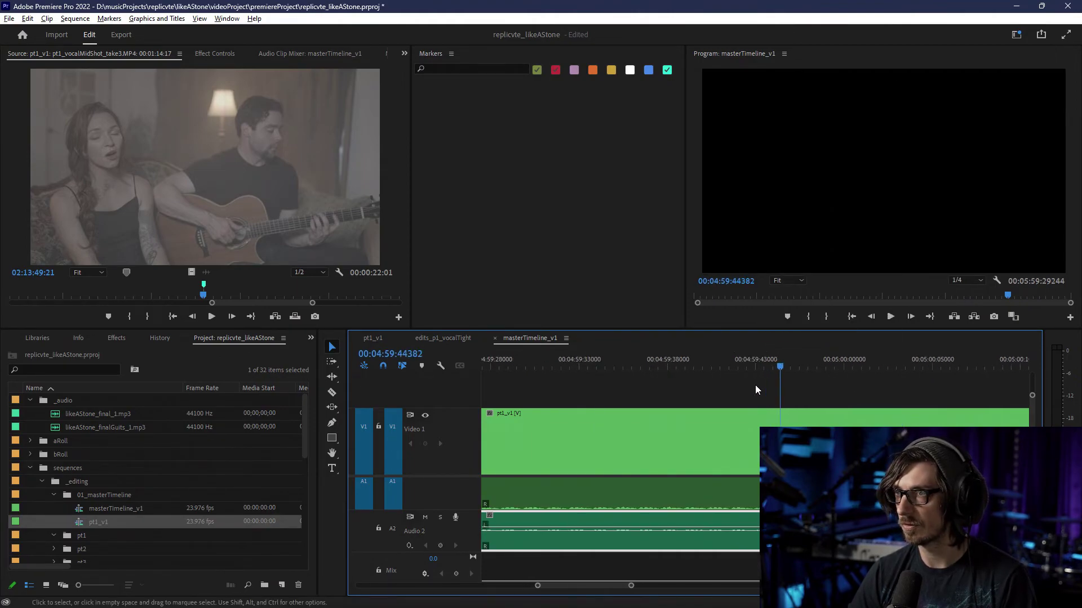
pyautogui.scroll(3, 855, 358)
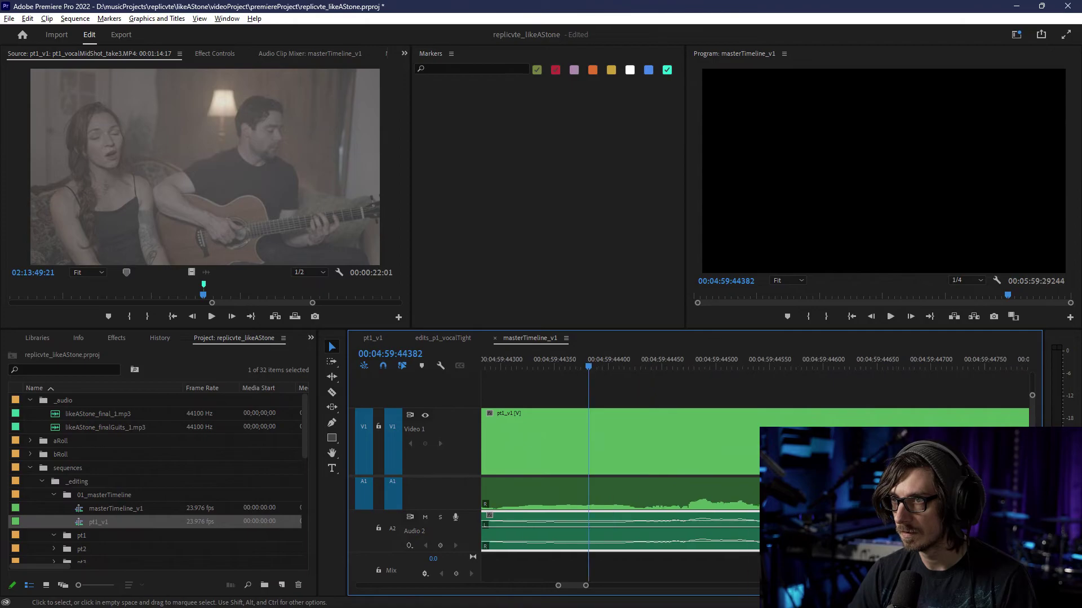
# - Compare the waveforms on A1 and A2 around the music's re-entry, from sample level out to the full ending
pyautogui.press('-')
pyautogui.press('-')
pyautogui.press('-')
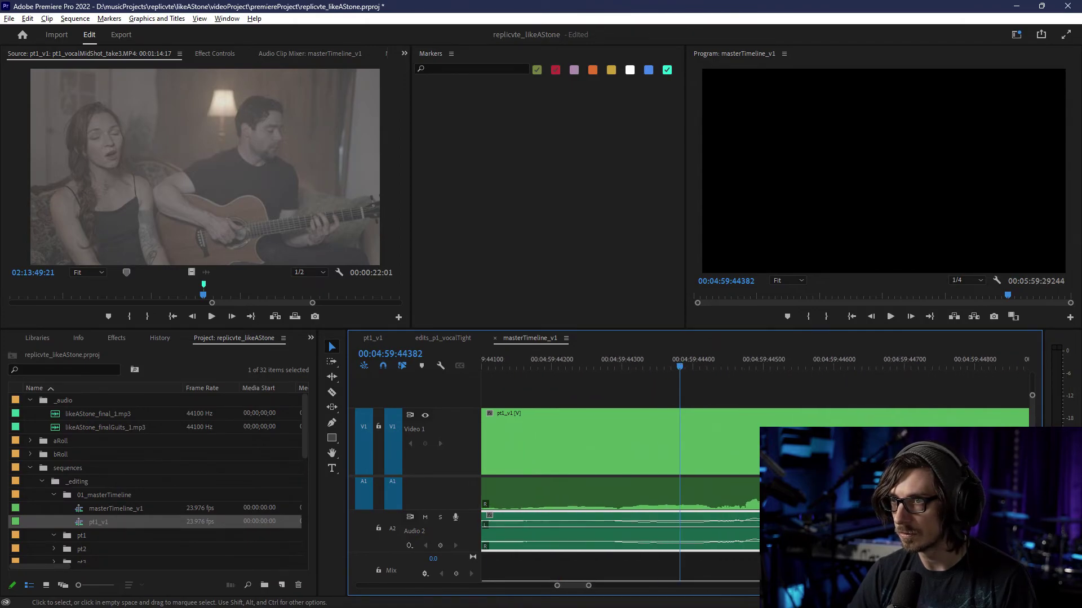
pyautogui.press('-')
pyautogui.press('-')
pyautogui.press('-')
pyautogui.press('-')
pyautogui.press('-')
pyautogui.press('-')
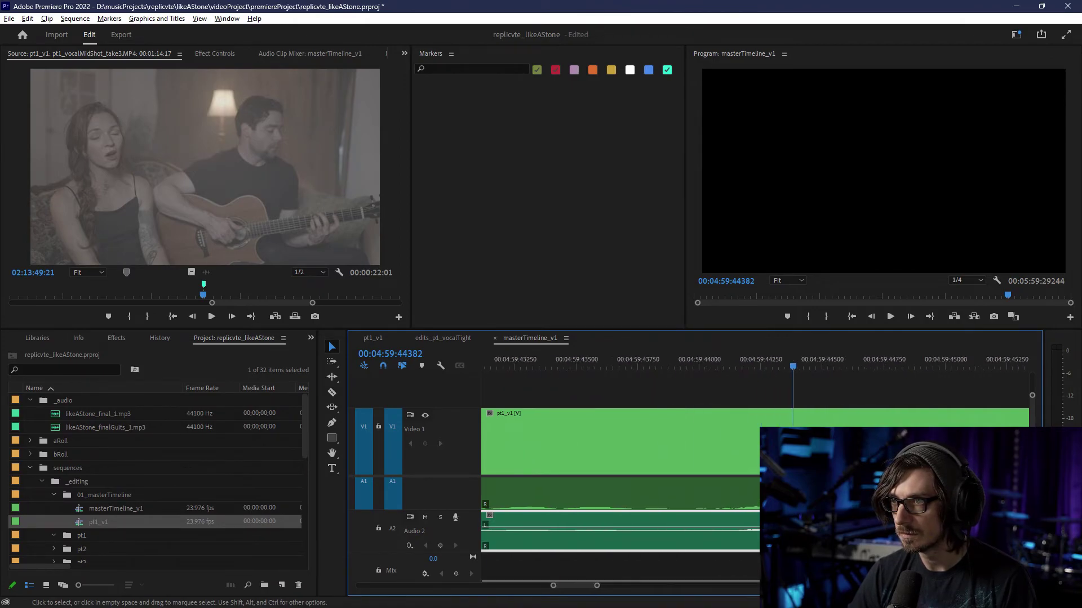
pyautogui.press('-')
pyautogui.press('-')
pyautogui.press('-')
pyautogui.press('-')
pyautogui.press('-')
pyautogui.press('-')
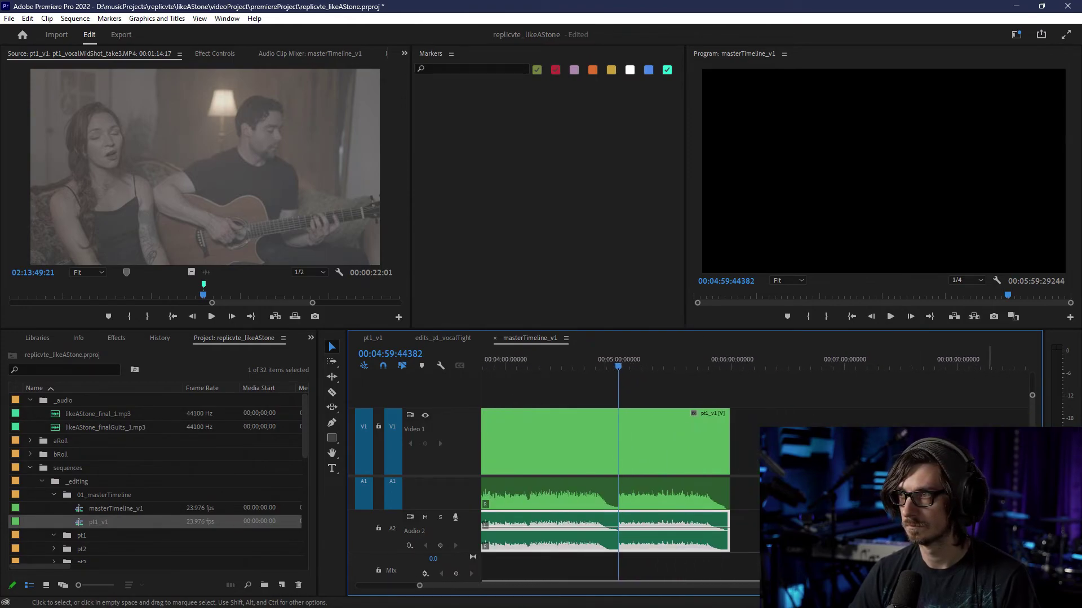
# - Rename audio track A2 to masterAudio
pyautogui.scroll(1, 605, 530)
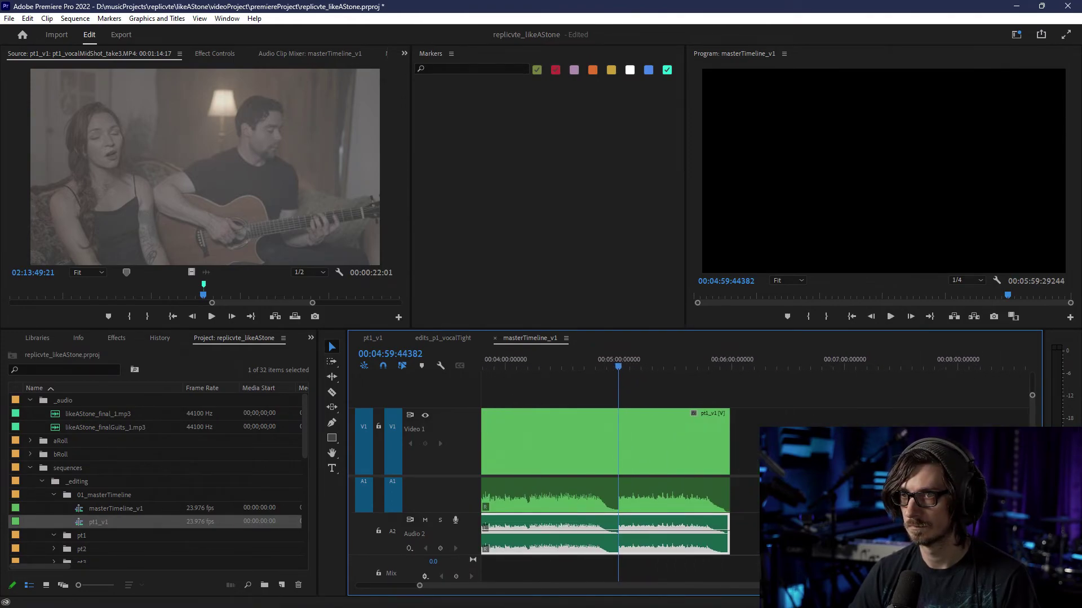
pyautogui.rightClick(412, 539)
pyautogui.click(447, 403)
pyautogui.write('masterAudio')
pyautogui.press('Return')
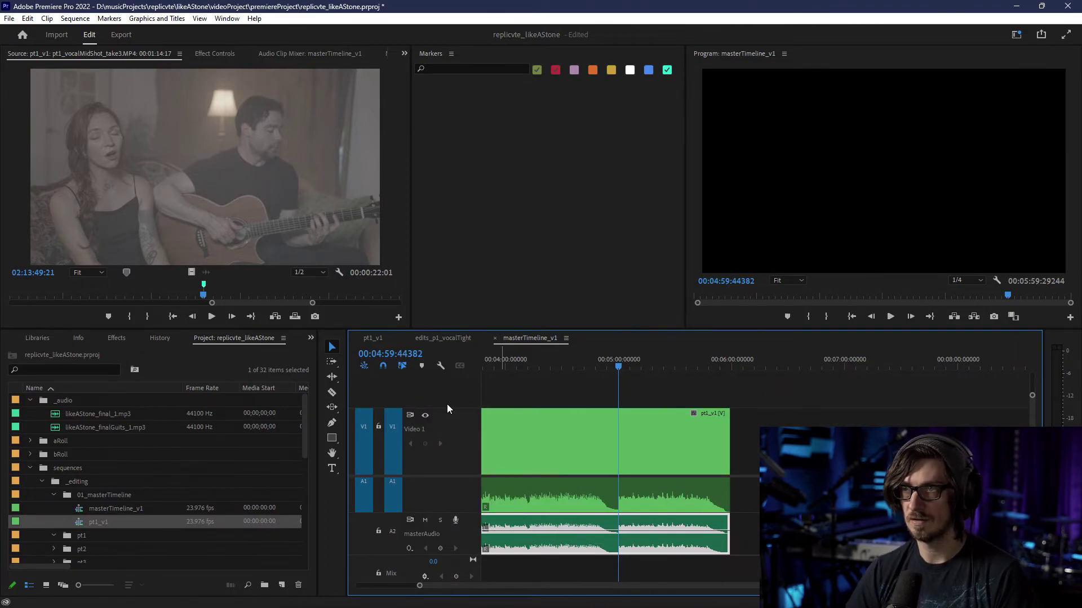
# - Unlink the nested pt1_v1 video from its audio and delete the audio from A1
pyautogui.rightClick(504, 451)
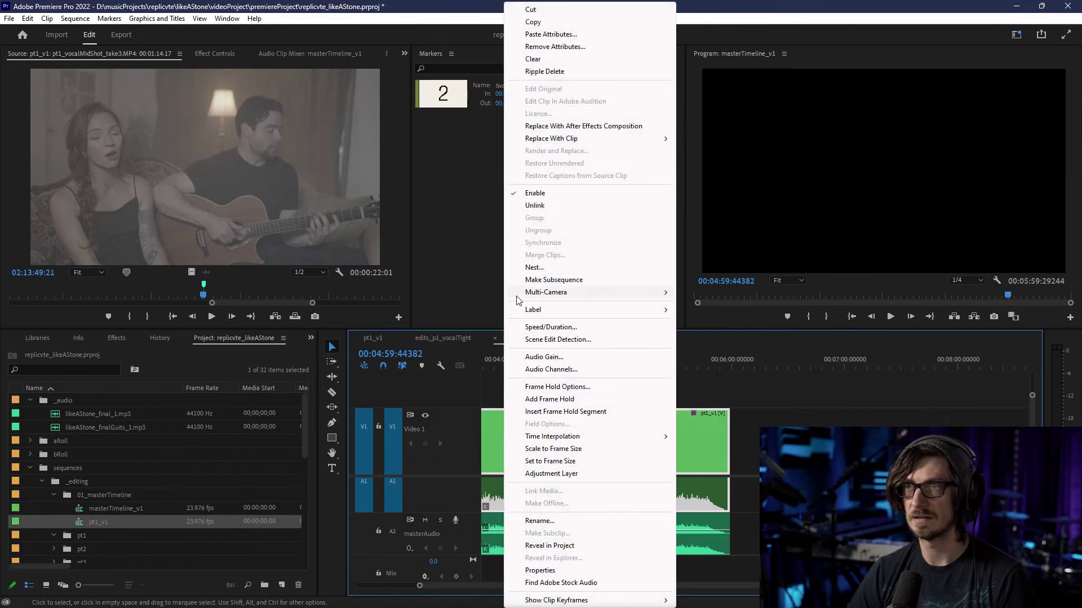
pyautogui.click(536, 206)
pyautogui.click(514, 495)
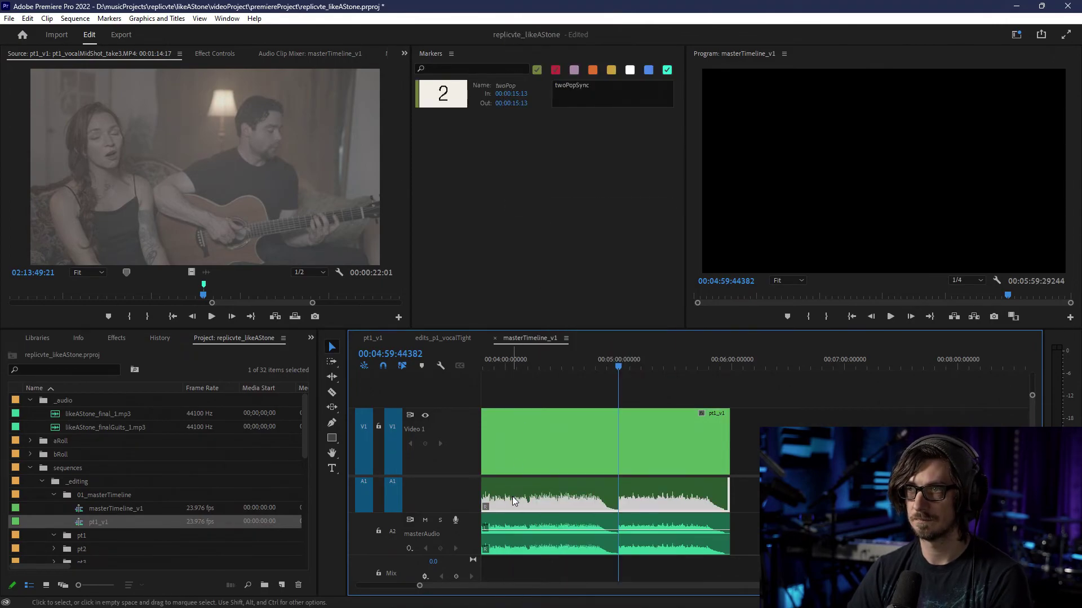
pyautogui.press('Delete')
pyautogui.moveTo(491, 586); pyautogui.dragTo(410, 585)
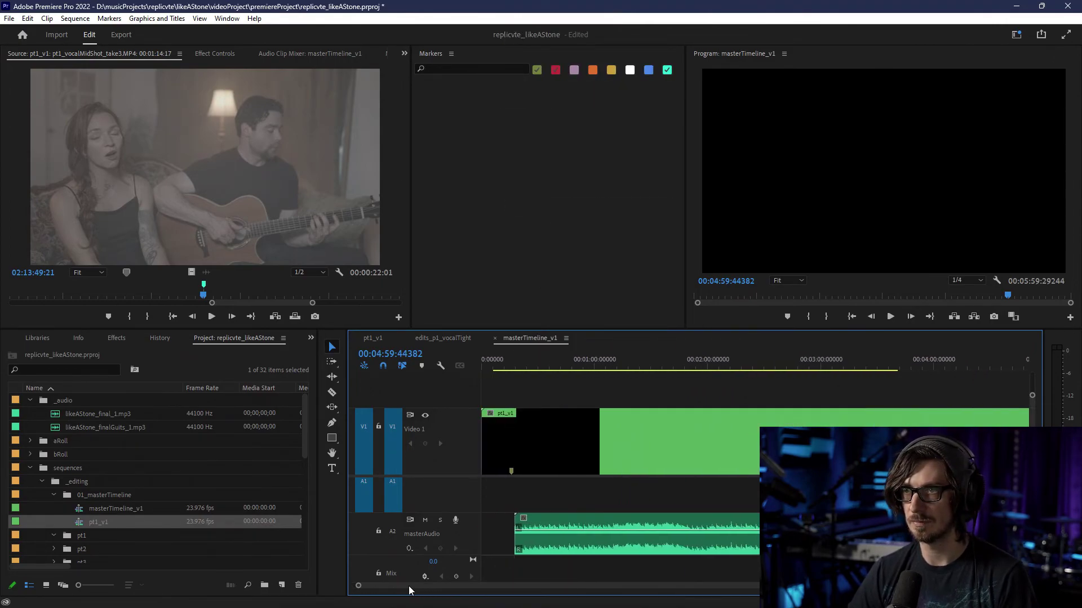
# - Play the end of the counting leader and restore the deleted pt1_v1 audio on A1
pyautogui.moveTo(519, 365); pyautogui.dragTo(513, 365)
pyautogui.scroll(8, 516, 388)
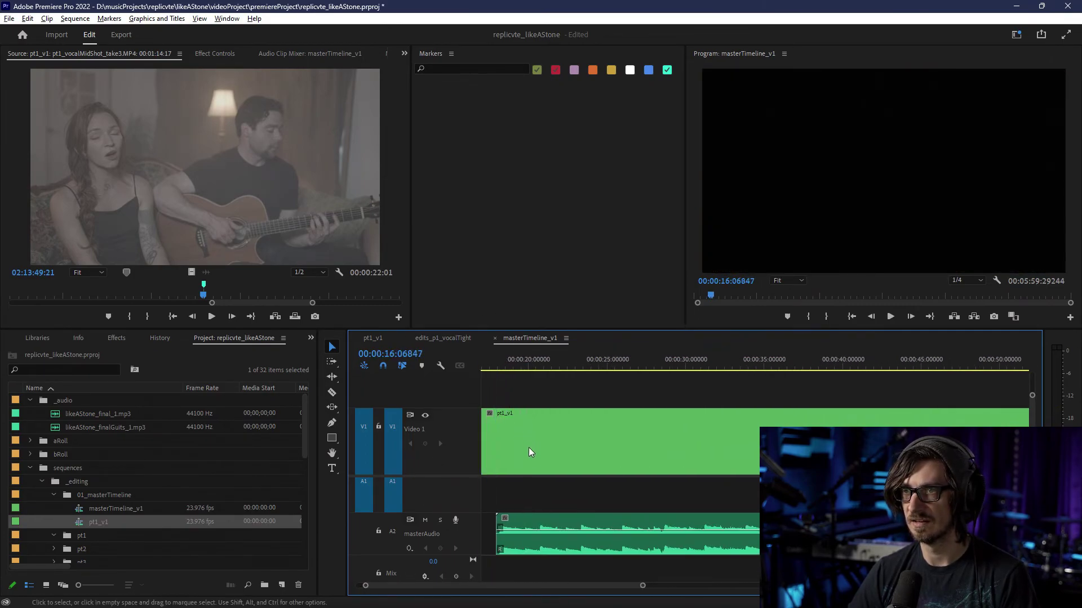
pyautogui.scroll(-2, 547, 587)
pyautogui.press('-')
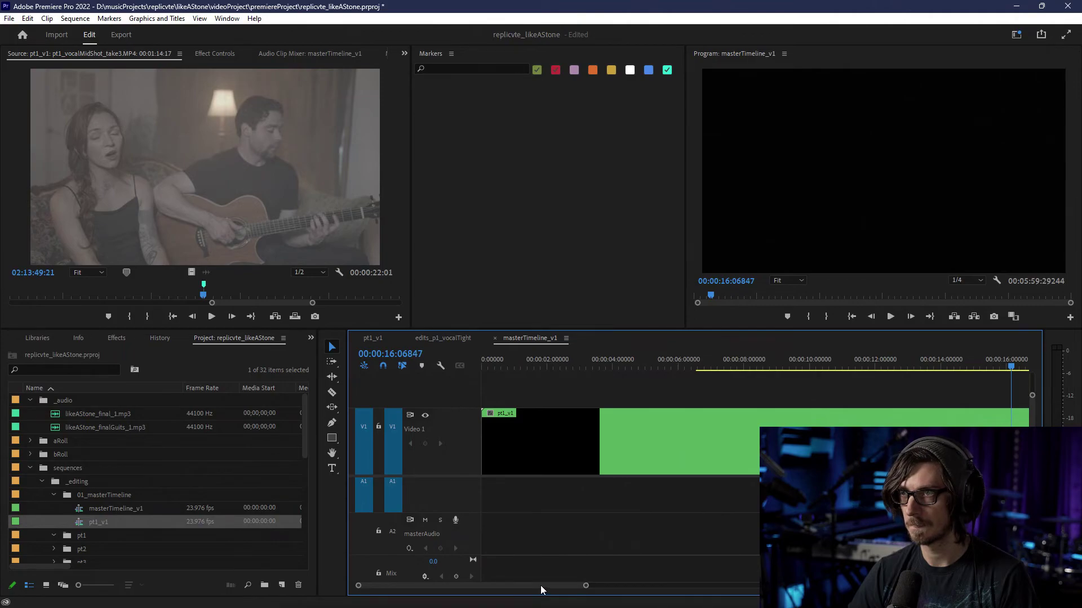
pyautogui.click(679, 364)
pyautogui.press('space')
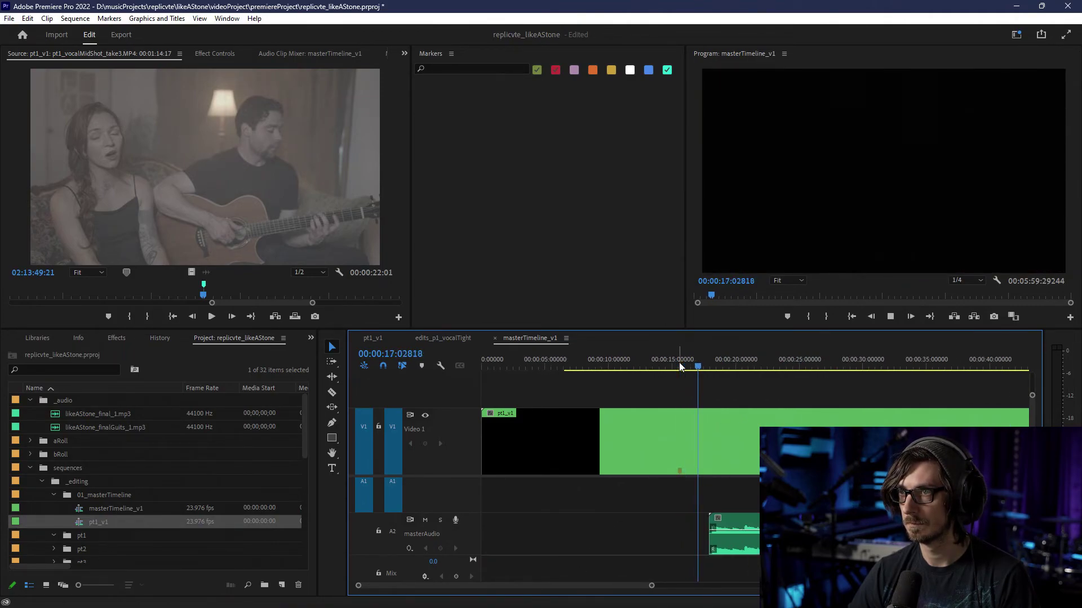
pyautogui.press('space')
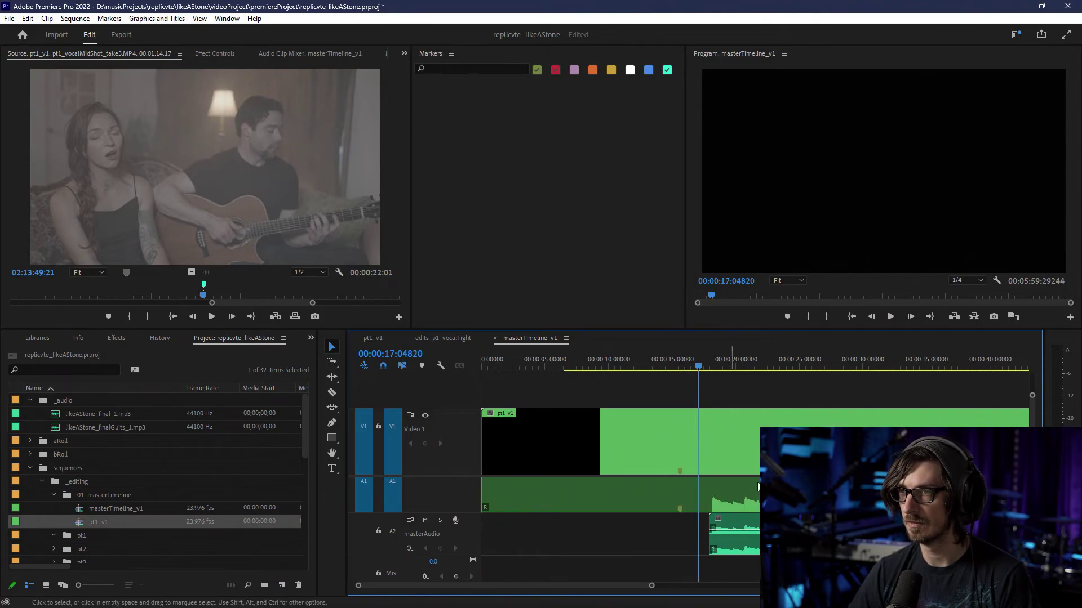
# - Trim the end of the pt1_v1 audio on A1 back to the start of the song on masterAudio
pyautogui.press('-')
pyautogui.press('-')
pyautogui.press('-')
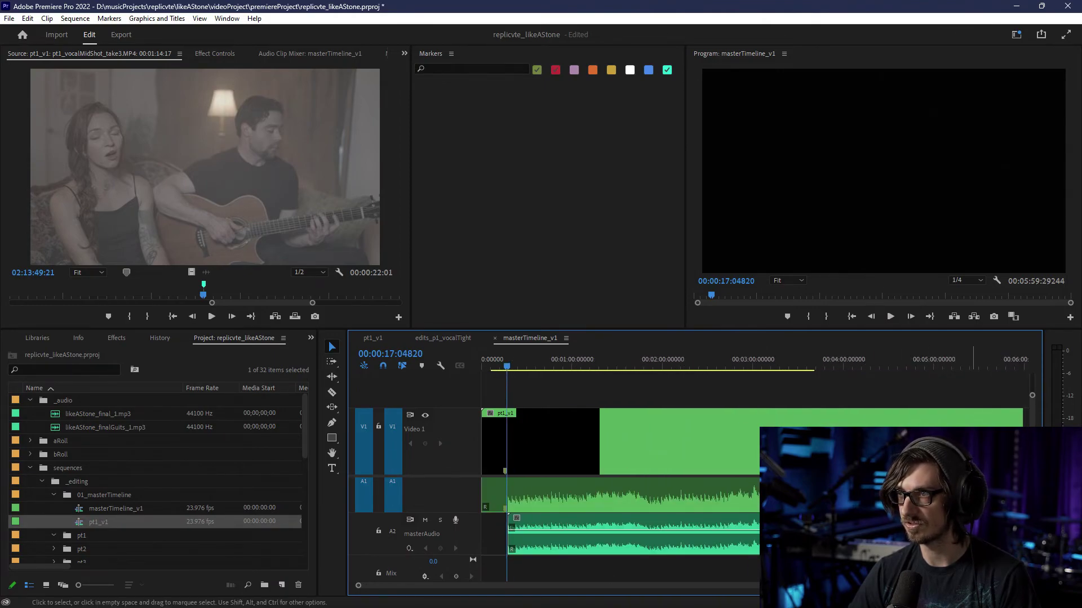
pyautogui.keyDown('alt'); pyautogui.click(974, 495); pyautogui.keyUp('alt')
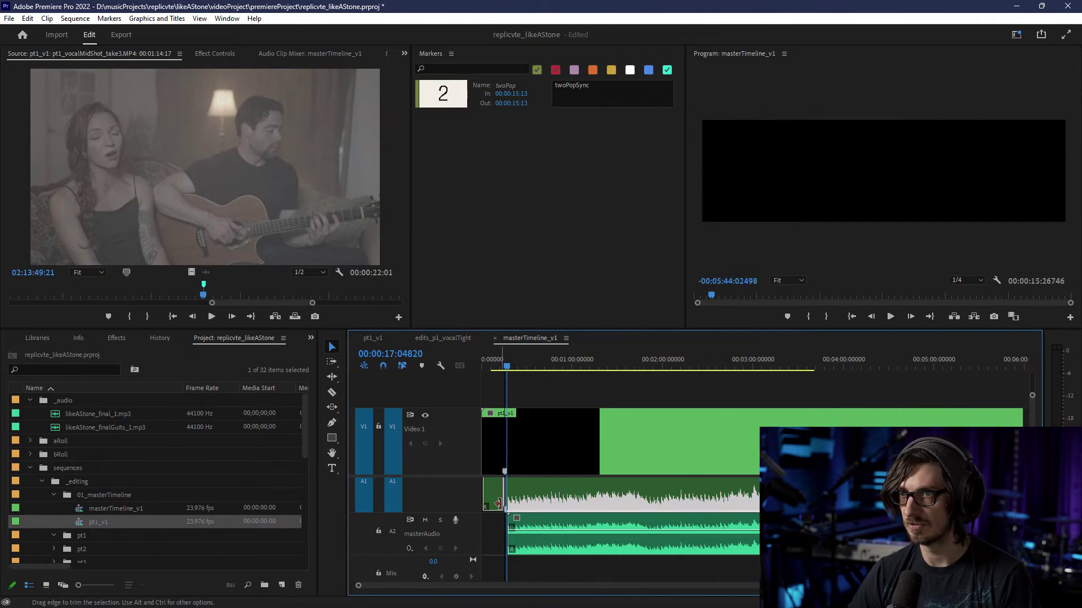
pyautogui.press('Delete')
# - Play the counting leader through the two-pop to check the remaining audio on A1
pyautogui.click(502, 366)
pyautogui.scroll(8, 518, 378)
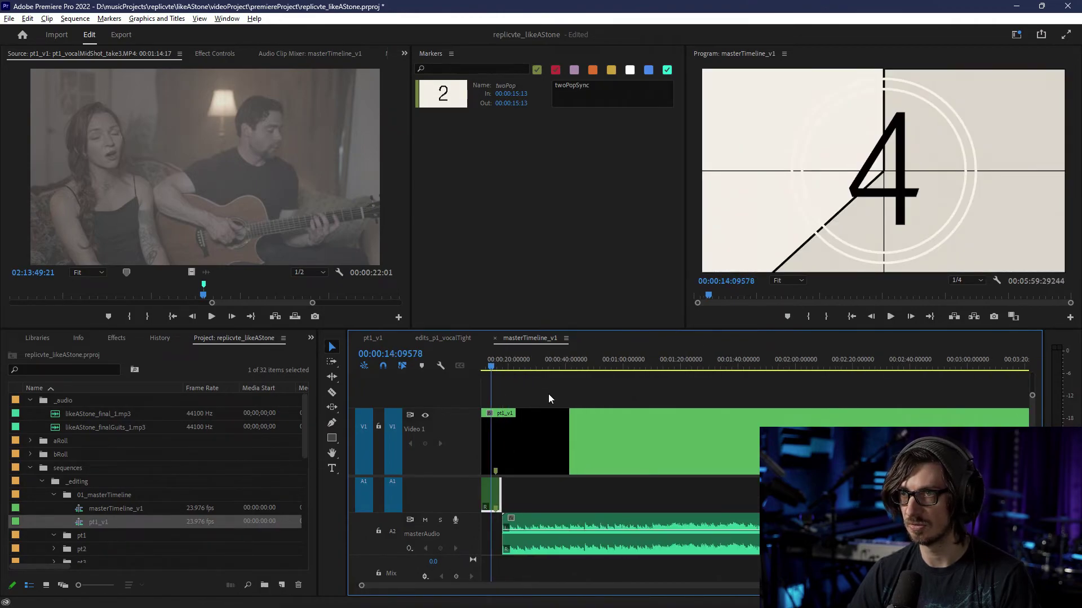
pyautogui.moveTo(544, 585); pyautogui.dragTo(477, 586)
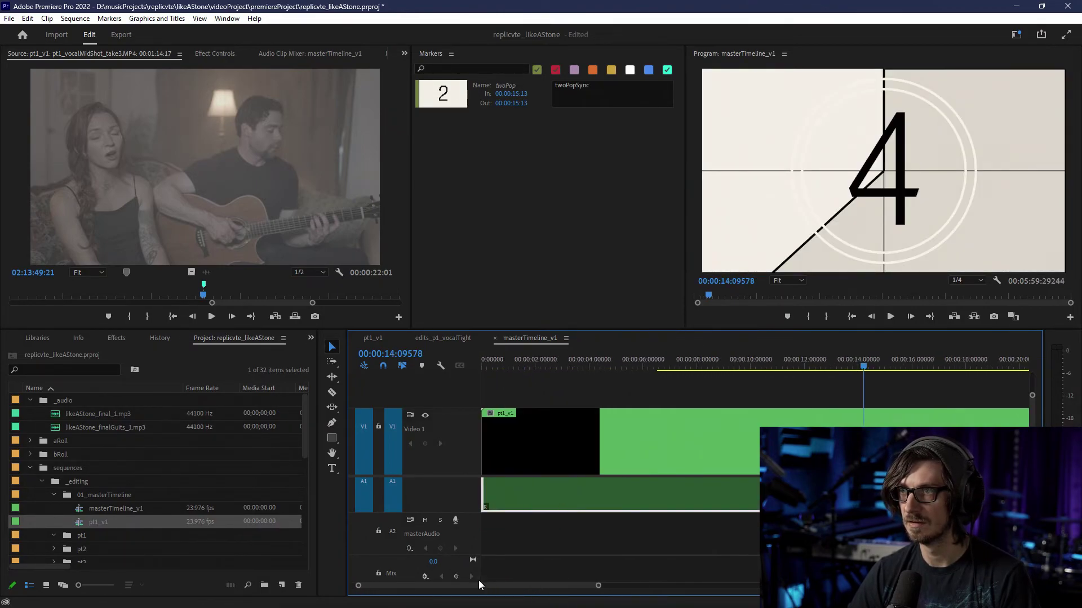
pyautogui.click(795, 359)
pyautogui.press('space')
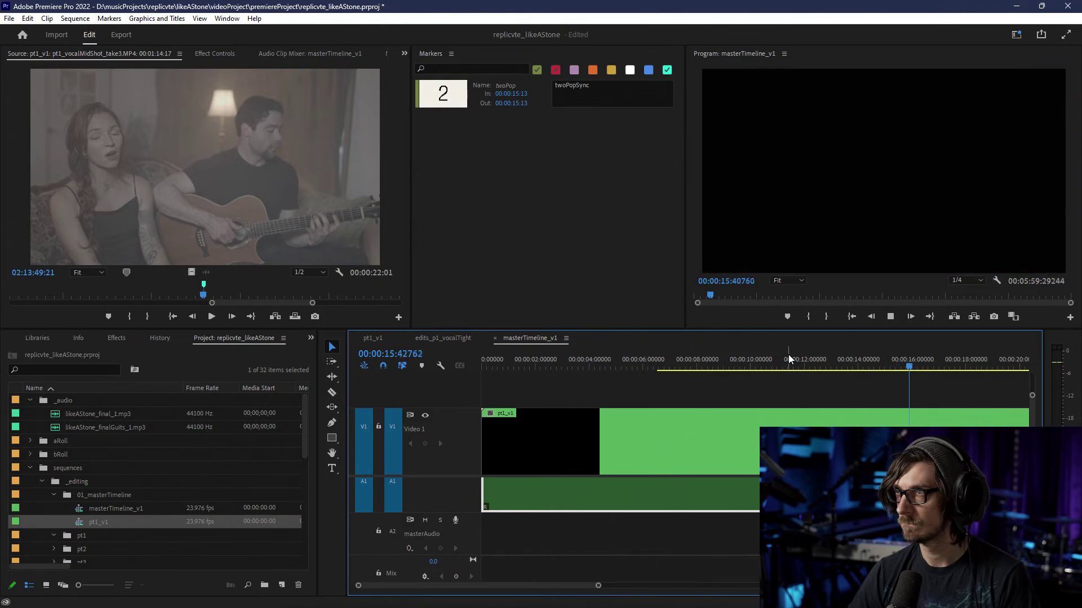
# - Switch the time ruler back from audio units to frames and place the playhead on the twoPop marker at 00:00:15:13
pyautogui.moveTo(879, 358); pyautogui.dragTo(903, 357)
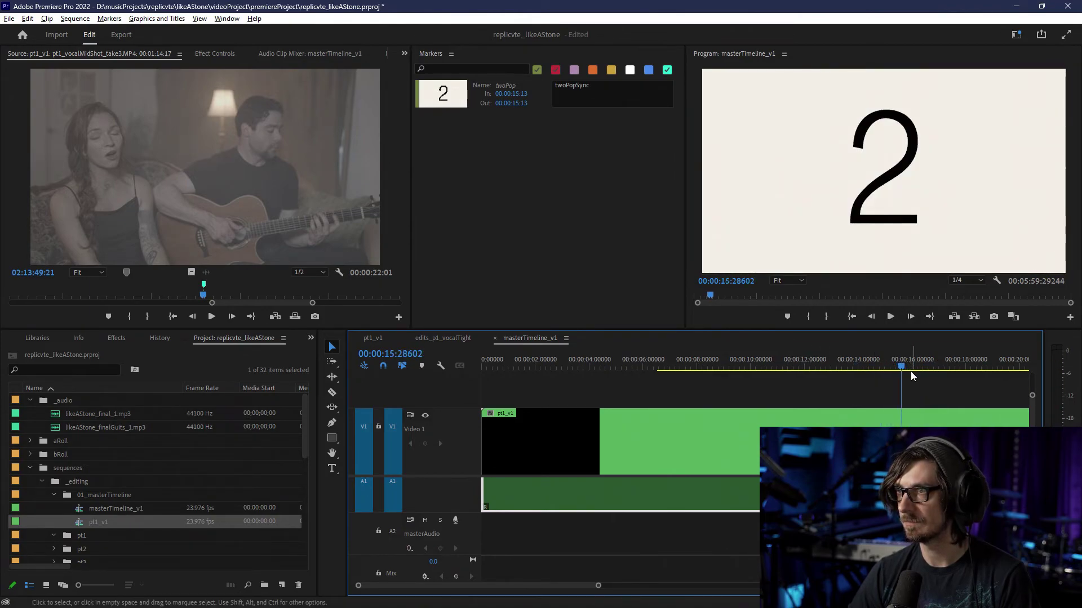
pyautogui.scroll(8, 906, 382)
pyautogui.press('=')
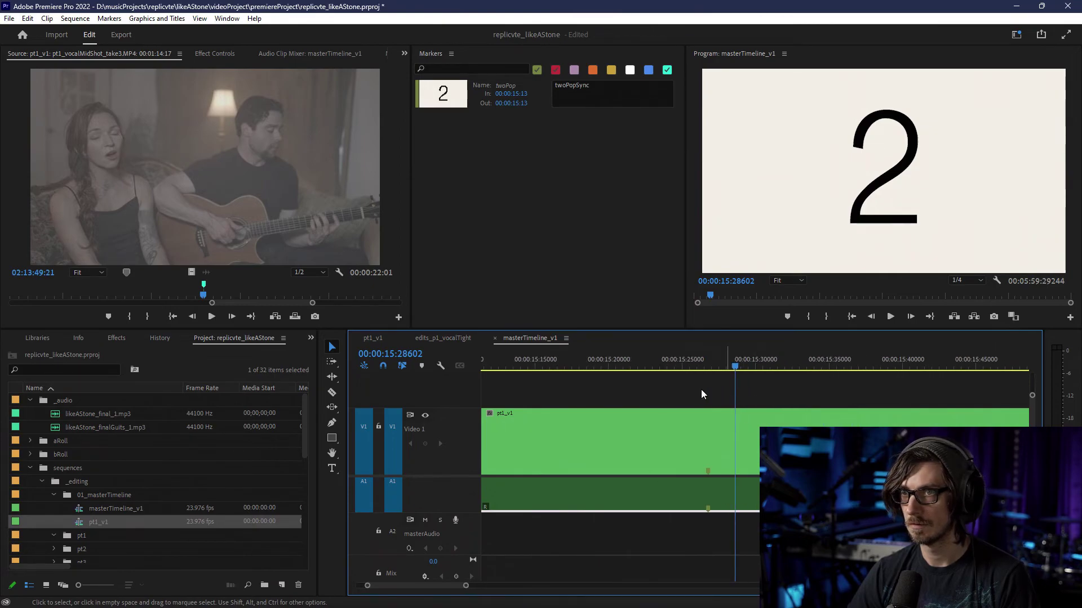
pyautogui.scroll(3, 558, 529)
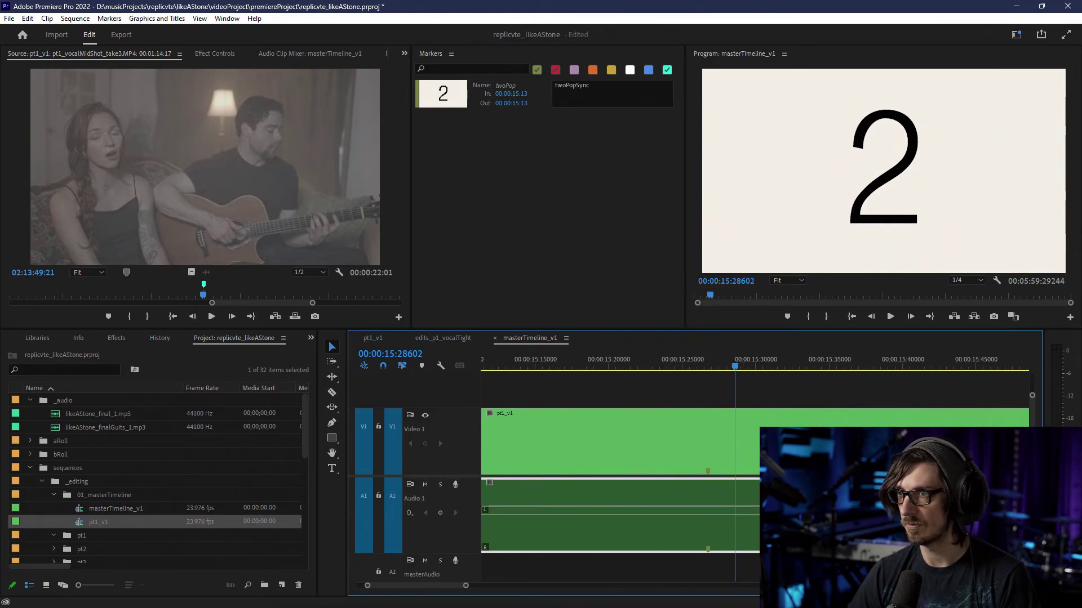
pyautogui.moveTo(735, 366); pyautogui.dragTo(723, 368)
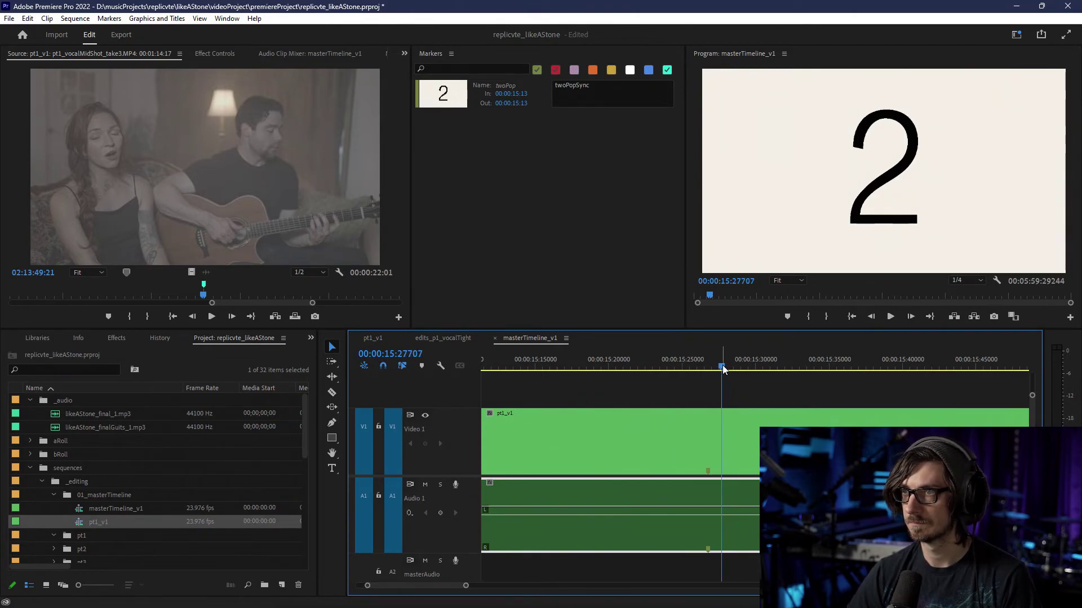
pyautogui.rightClick(723, 368)
pyautogui.click(750, 345)
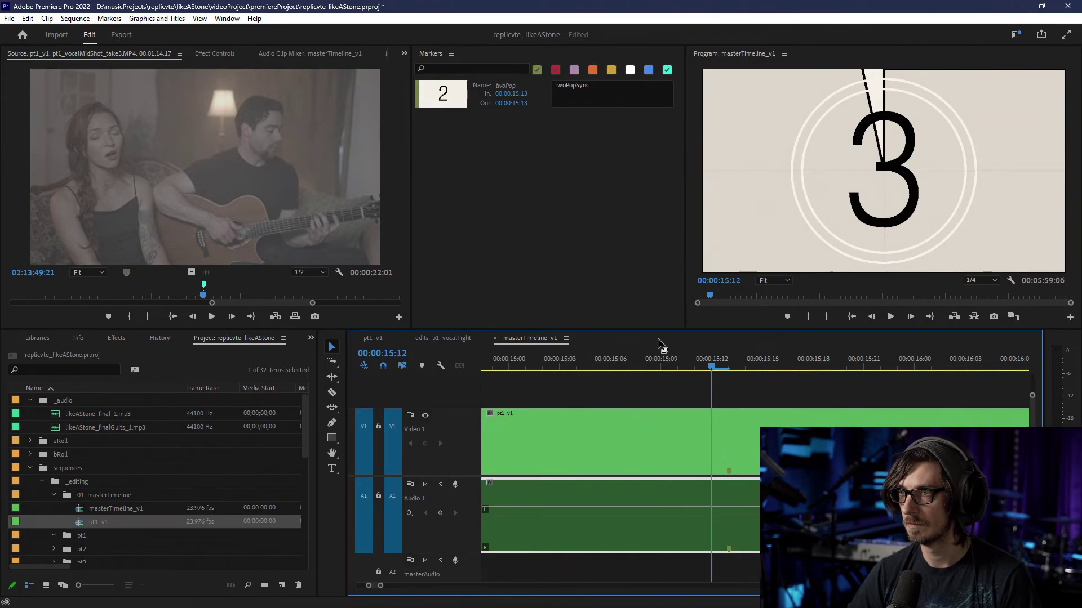
pyautogui.press('Right')
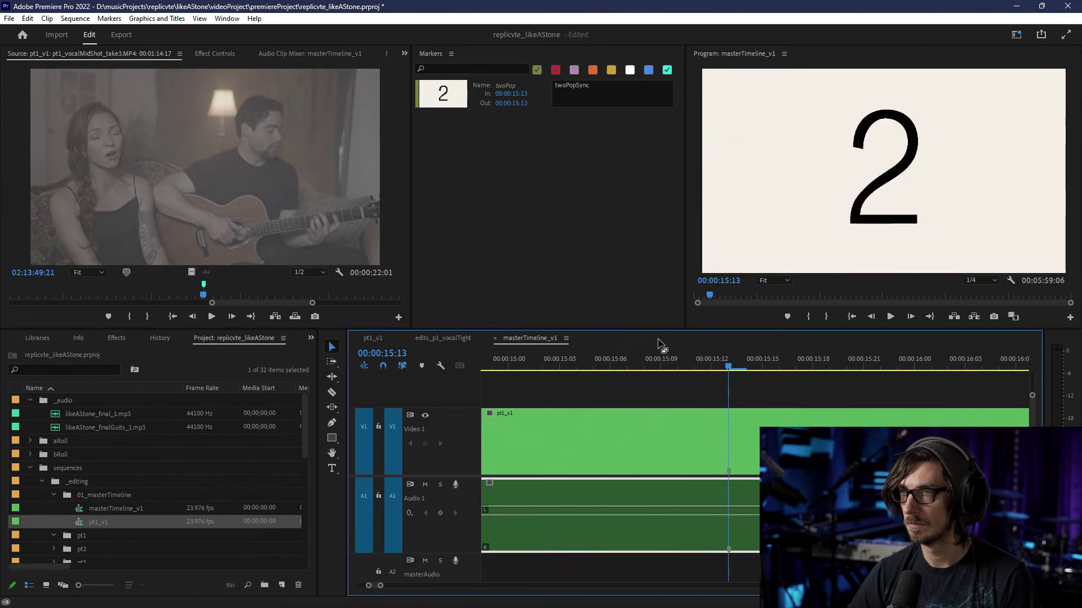
pyautogui.rightClick(729, 362)
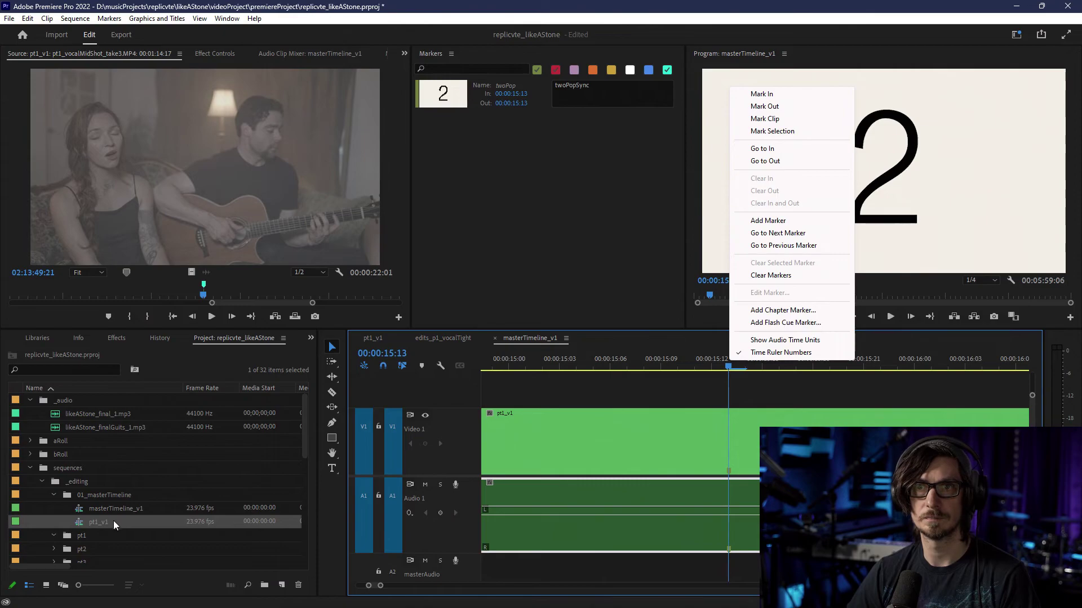
pyautogui.click(89, 508)
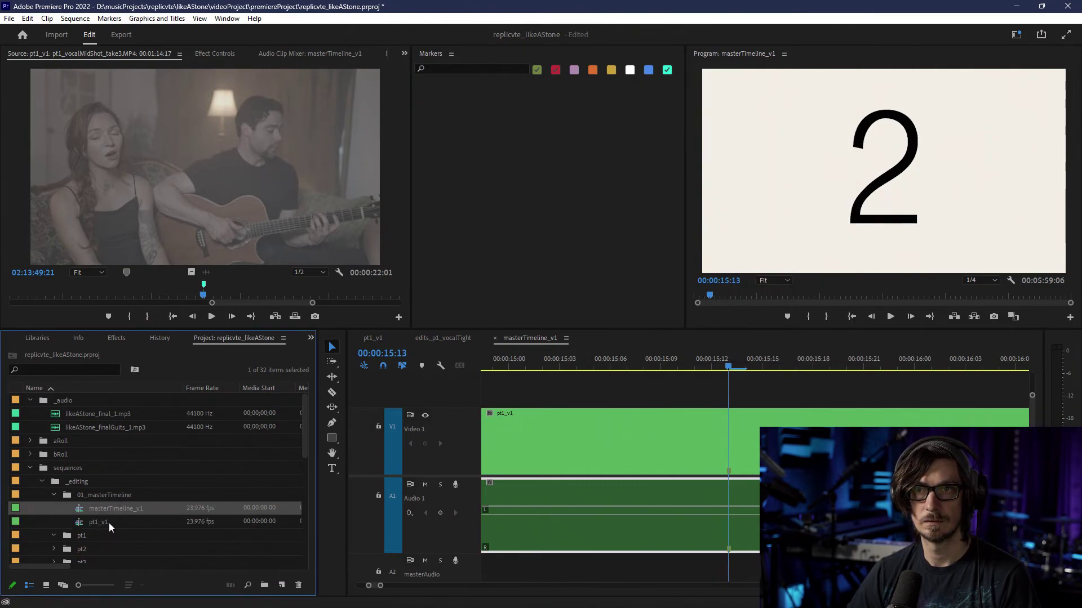
pyautogui.scroll(-1, 109, 526)
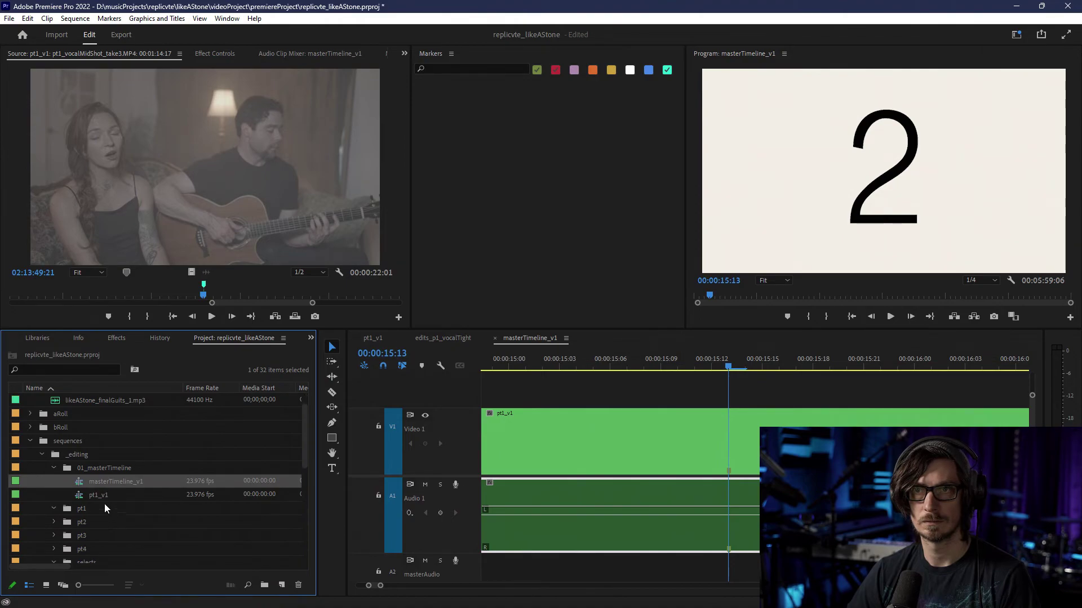
pyautogui.click(101, 497)
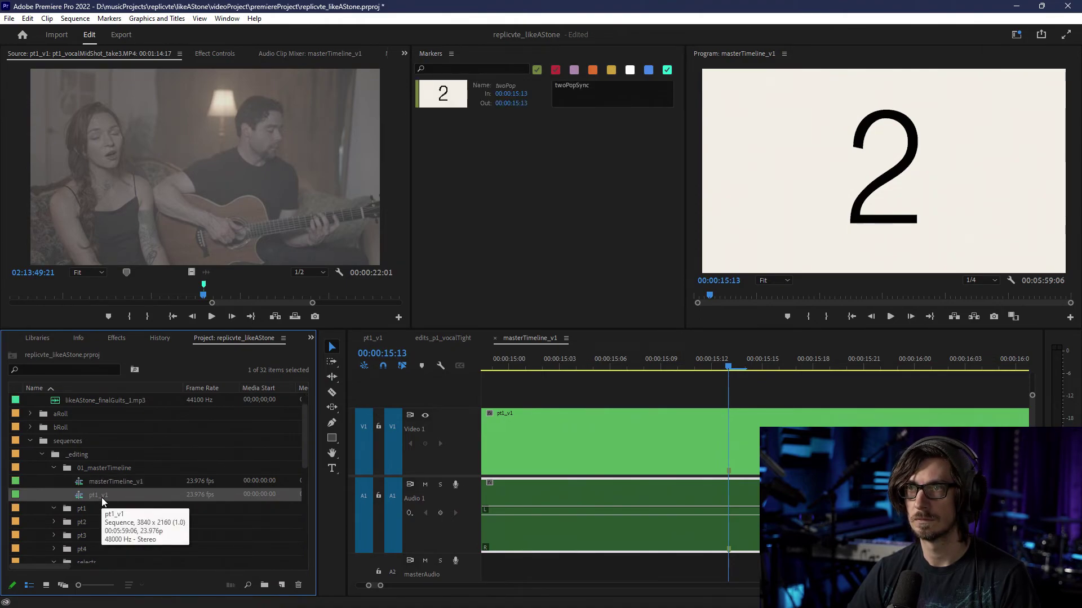
pyautogui.press('Delete')
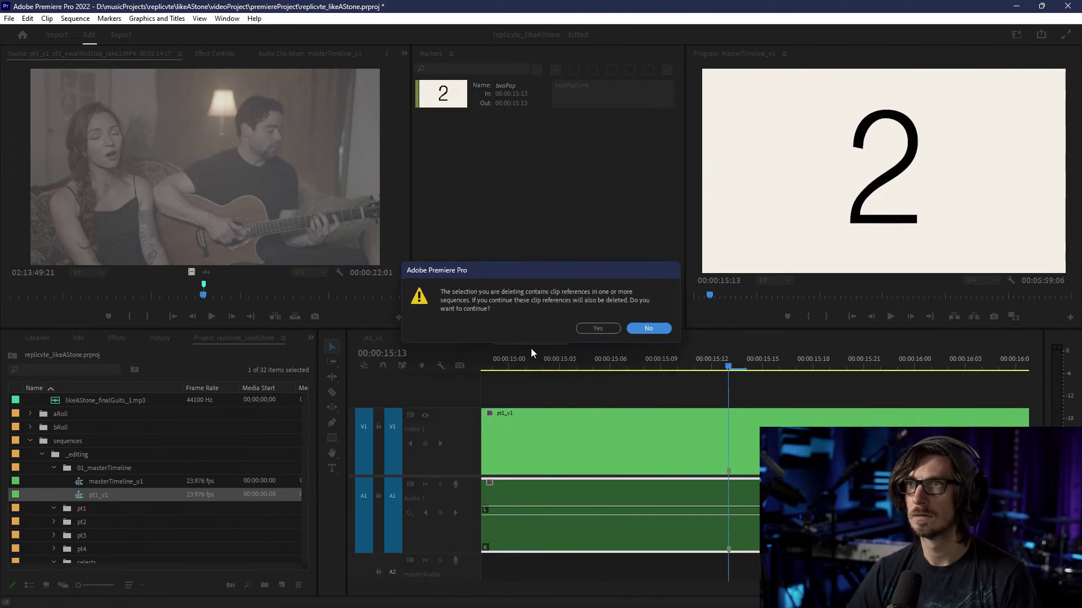
pyautogui.click(649, 329)
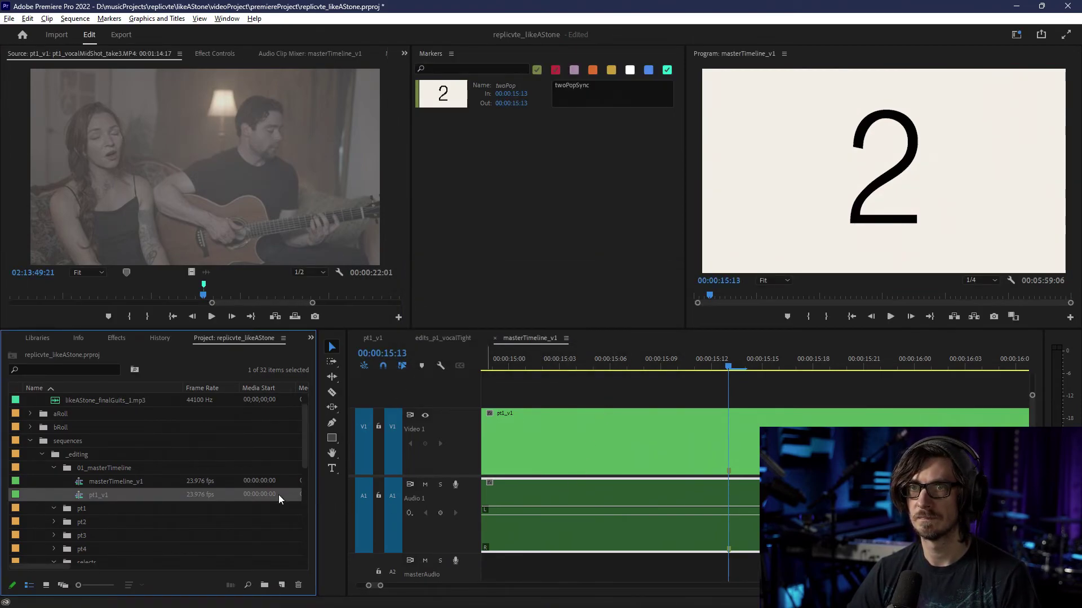
# - Save the project with pt1_v1 still nested in masterTimeline_v1
pyautogui.scroll(-2, 278, 494)
pyautogui.scroll(1, 272, 482)
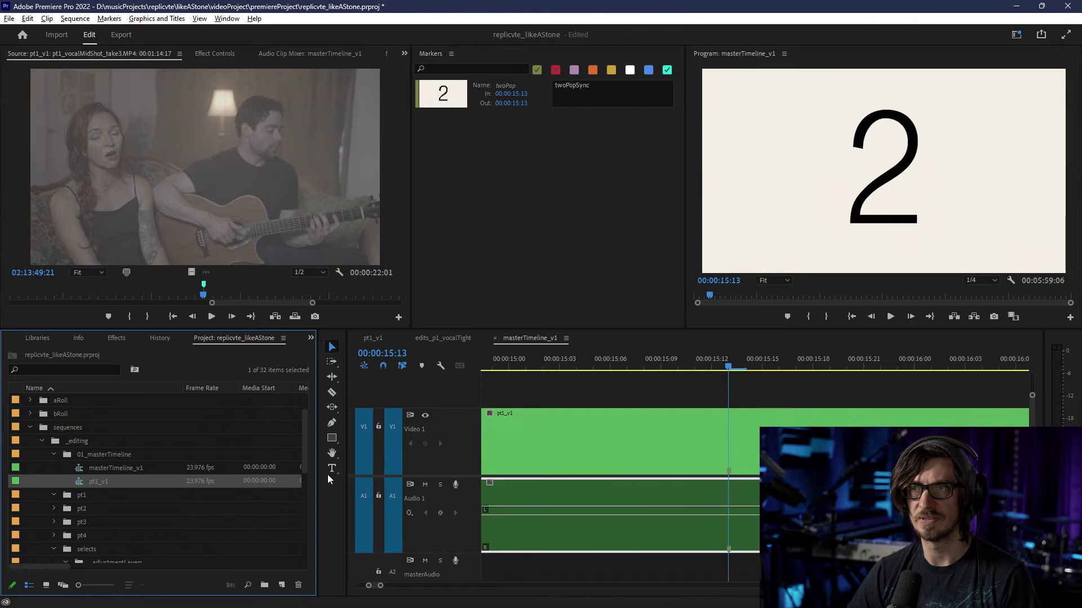
pyautogui.click(671, 447)
pyautogui.scroll(-10, 671, 447)
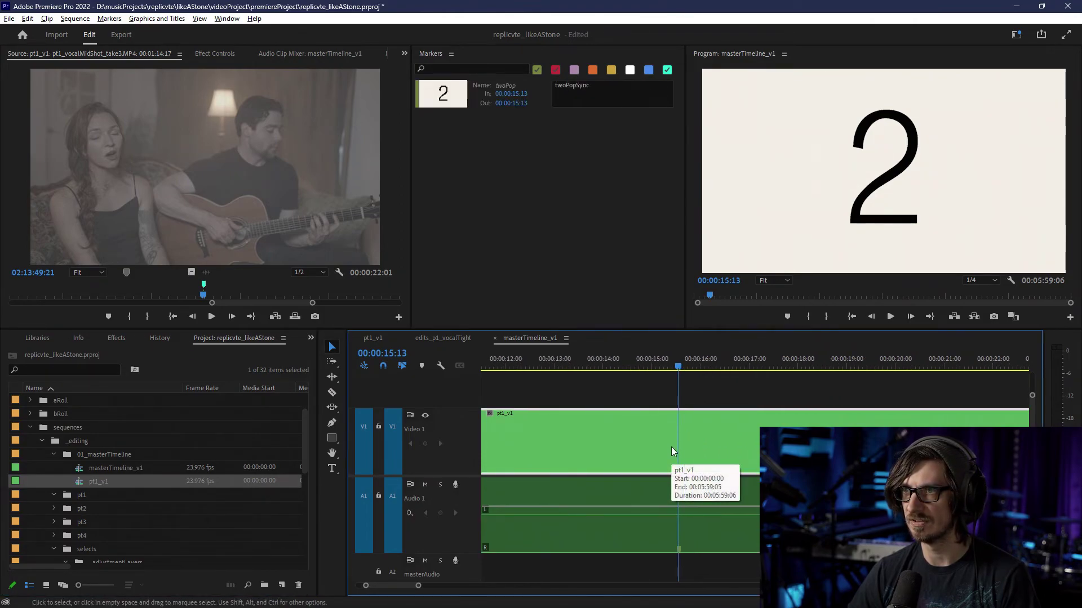
pyautogui.hotkey('ctrl', 's')
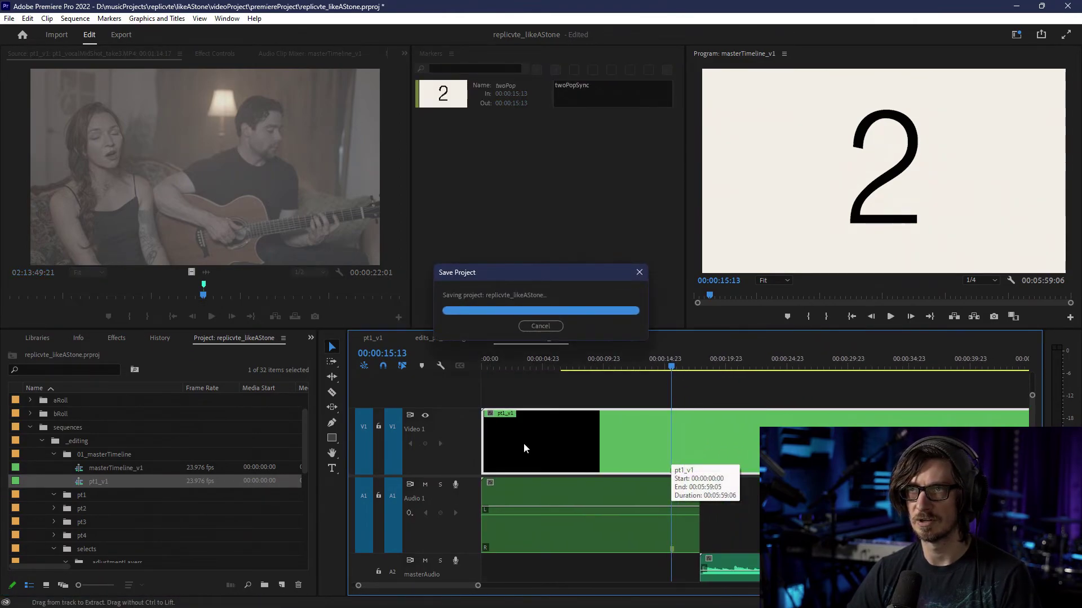
# - Try deleting the pt1_v1 sequence from the project together with its clip references, and undo the deletion
pyautogui.click(97, 482)
pyautogui.click(70, 478)
pyautogui.click(78, 482)
pyautogui.press('Delete')
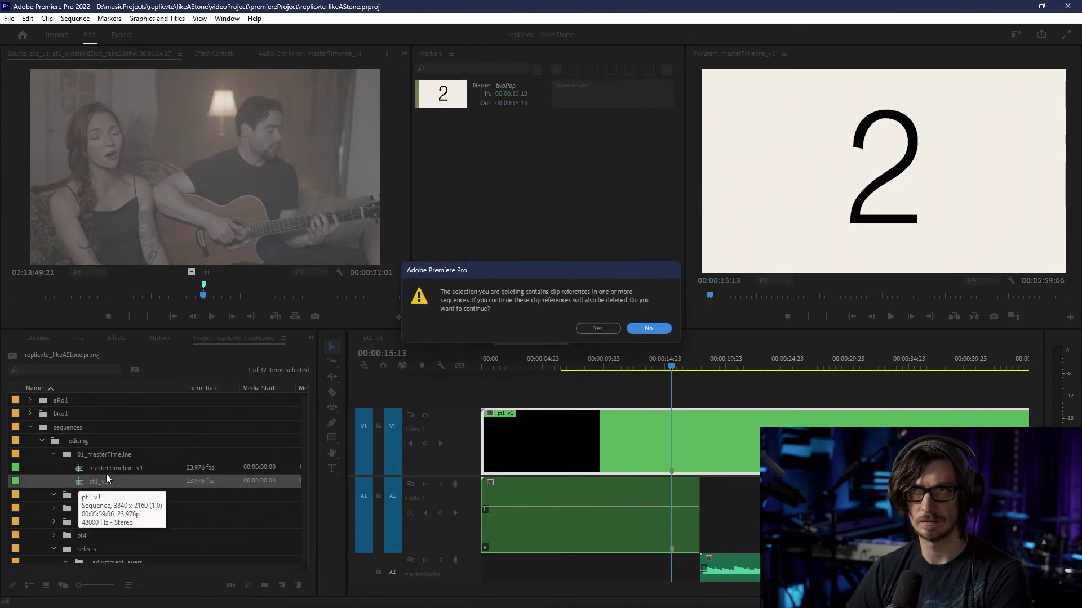
pyautogui.click(589, 324)
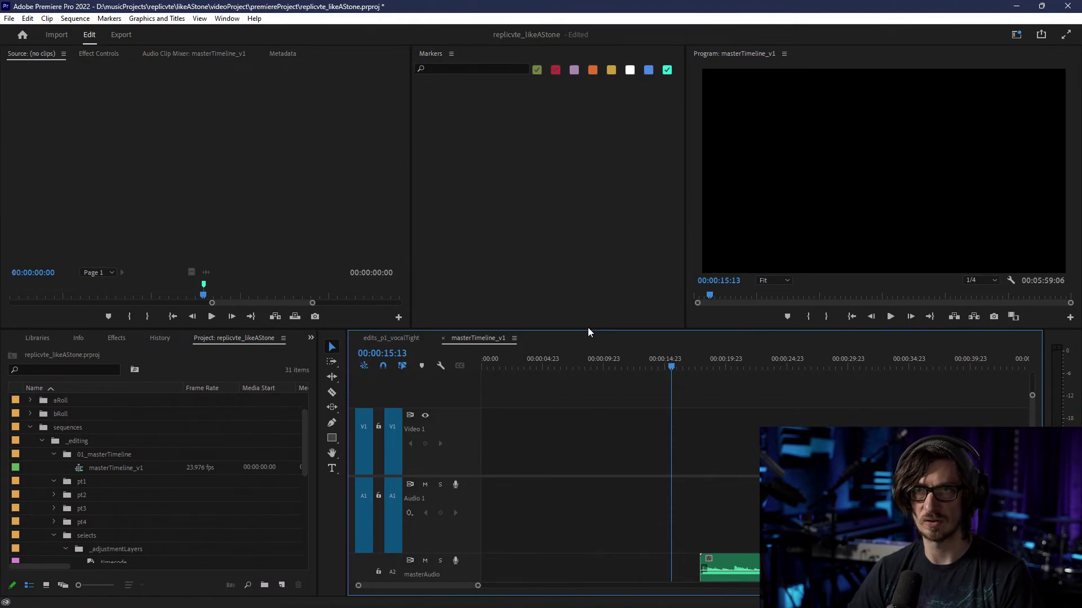
pyautogui.hotkey('ctrl', 'z')
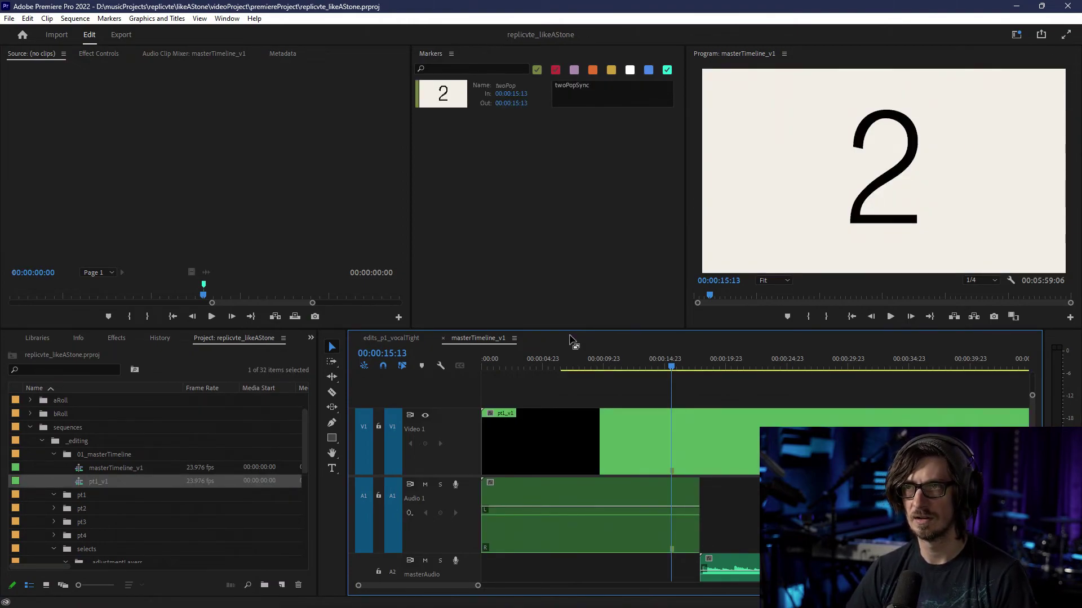
# - Move the pt1_v1 sequence out of the 01_masterTimeline bin into the pt1 bin and expand that bin
pyautogui.click(53, 495)
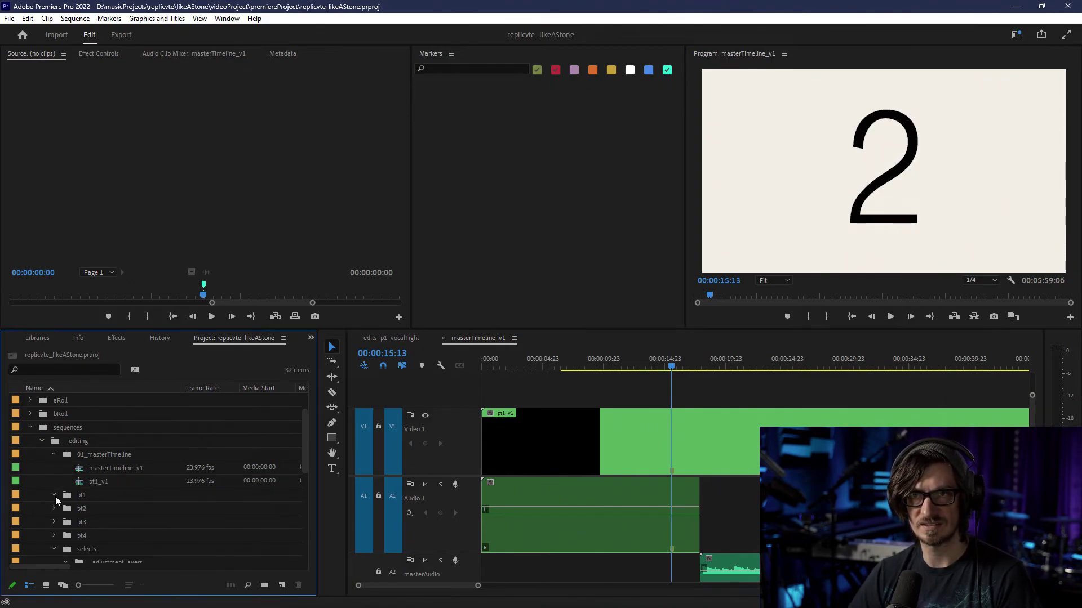
pyautogui.click(93, 481)
pyautogui.press('Delete')
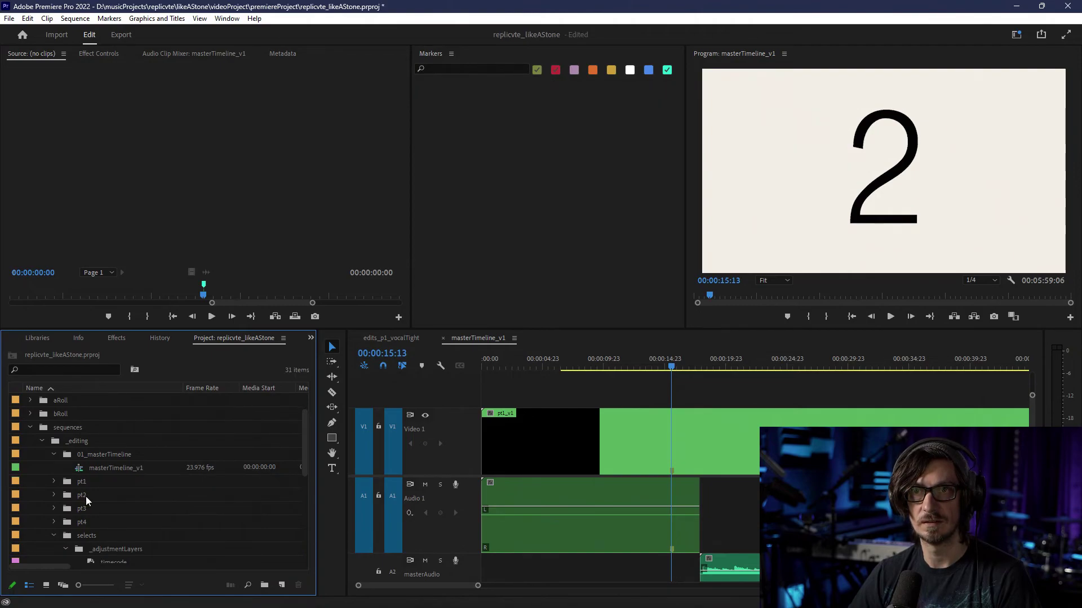
pyautogui.click(54, 482)
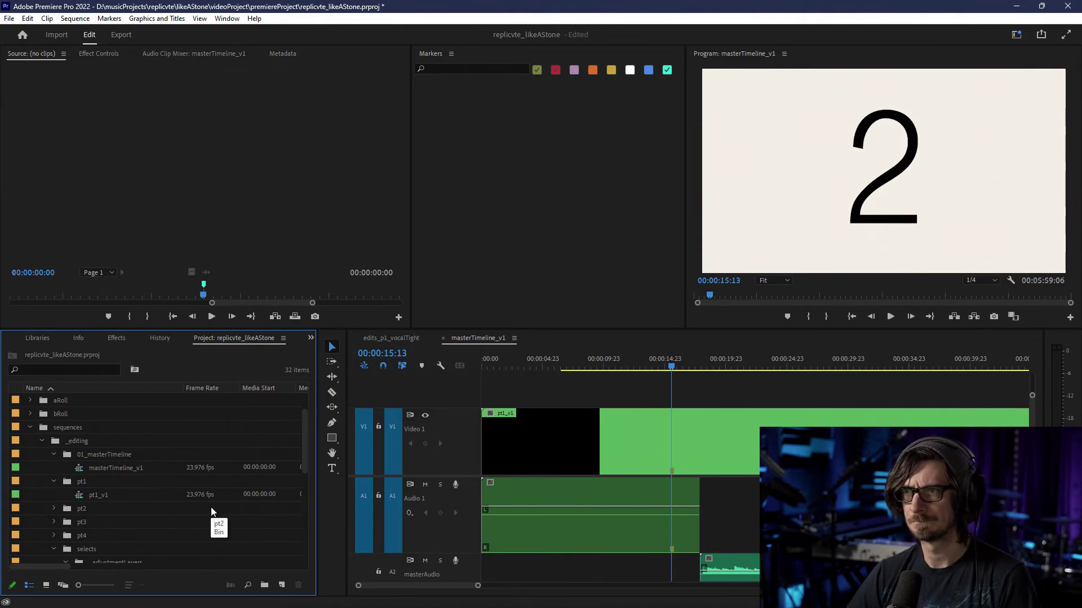
# - Rename the Audio 1 track of masterTimeline_v1 as sync
pyautogui.rightClick(417, 495)
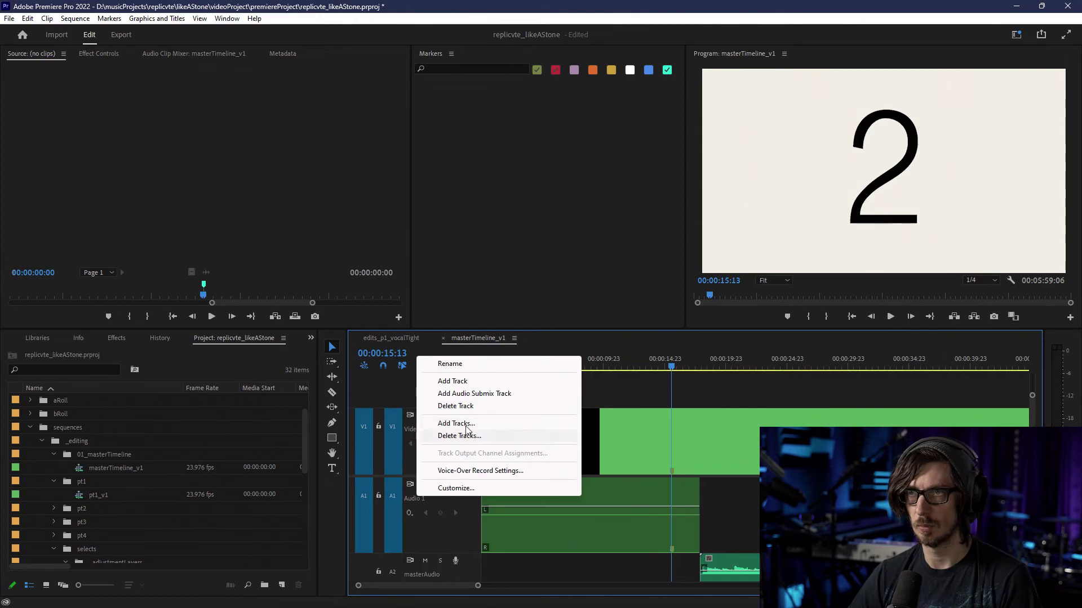
pyautogui.click(455, 364)
pyautogui.write('sync')
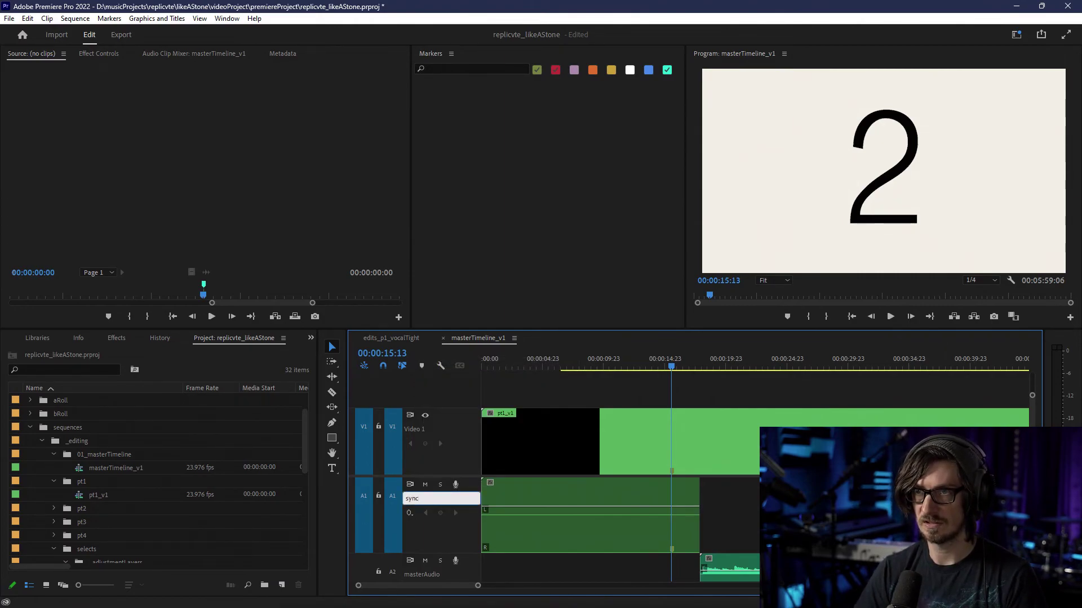
pyautogui.press('Return')
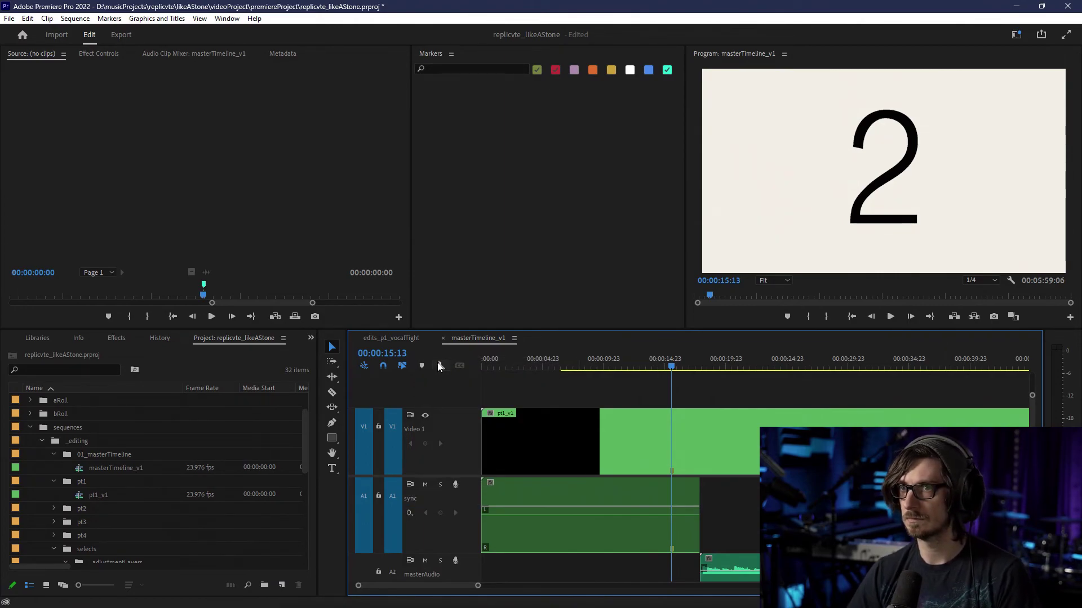
# - Reduce the height of the Video 1 track in masterTimeline_v1 to a thin strip
pyautogui.press('-')
pyautogui.press('-')
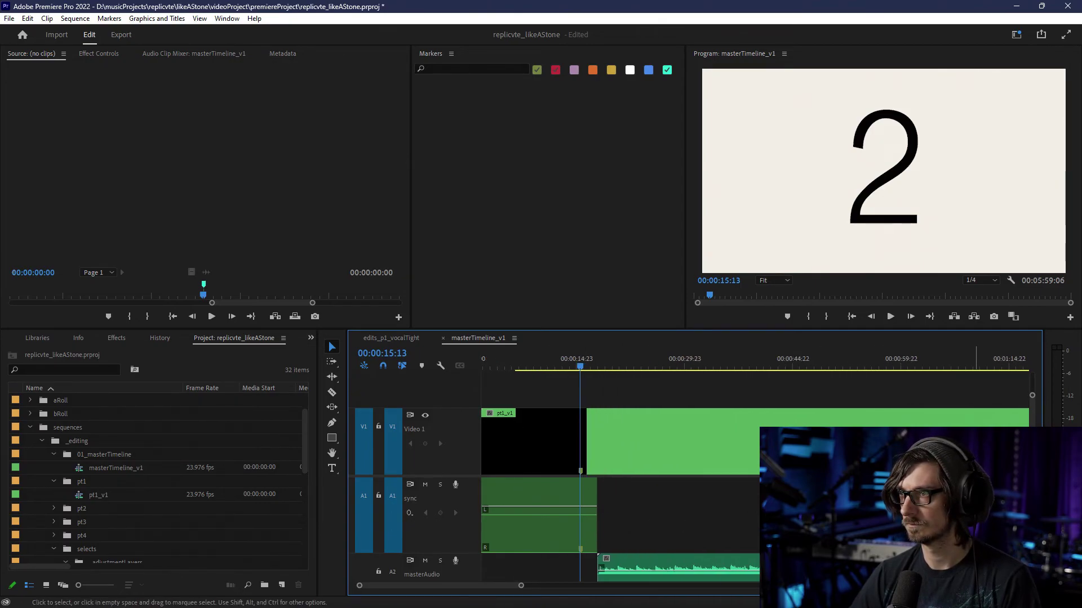
pyautogui.scroll(2, 754, 442)
pyautogui.scroll(-2, 755, 442)
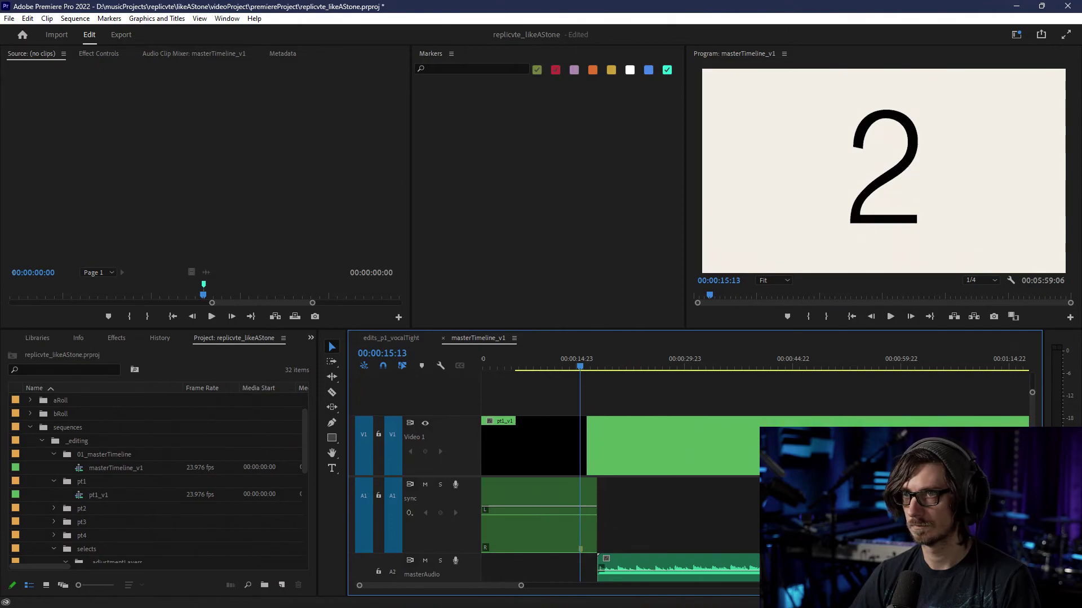
pyautogui.scroll(3, 754, 442)
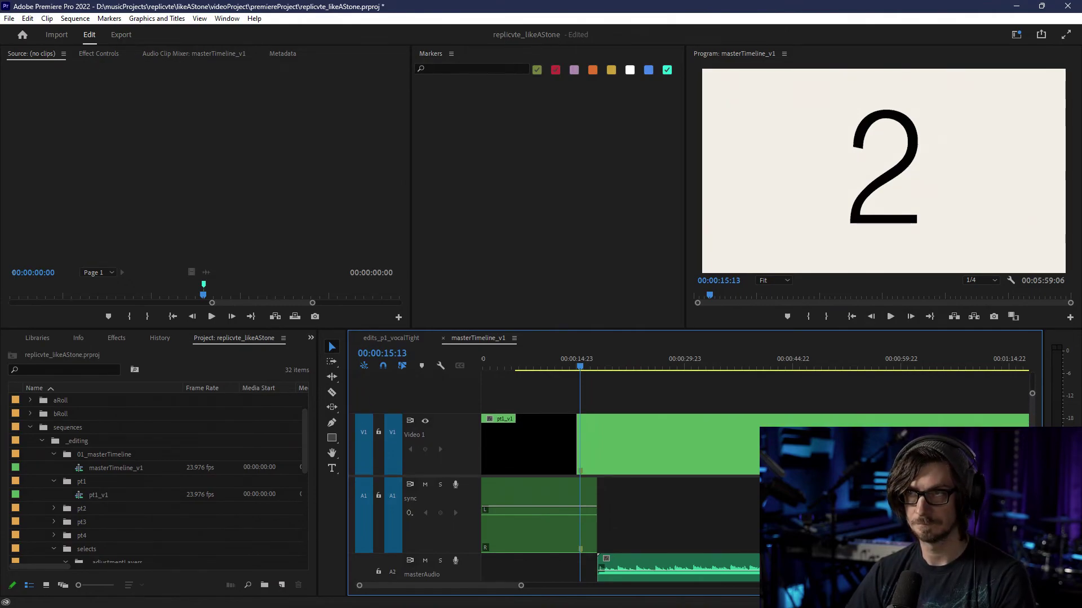
pyautogui.hotkey('ctrl', '-')
pyautogui.hotkey('ctrl', '-')
pyautogui.hotkey('ctrl', '-')
pyautogui.hotkey('ctrl', '-')
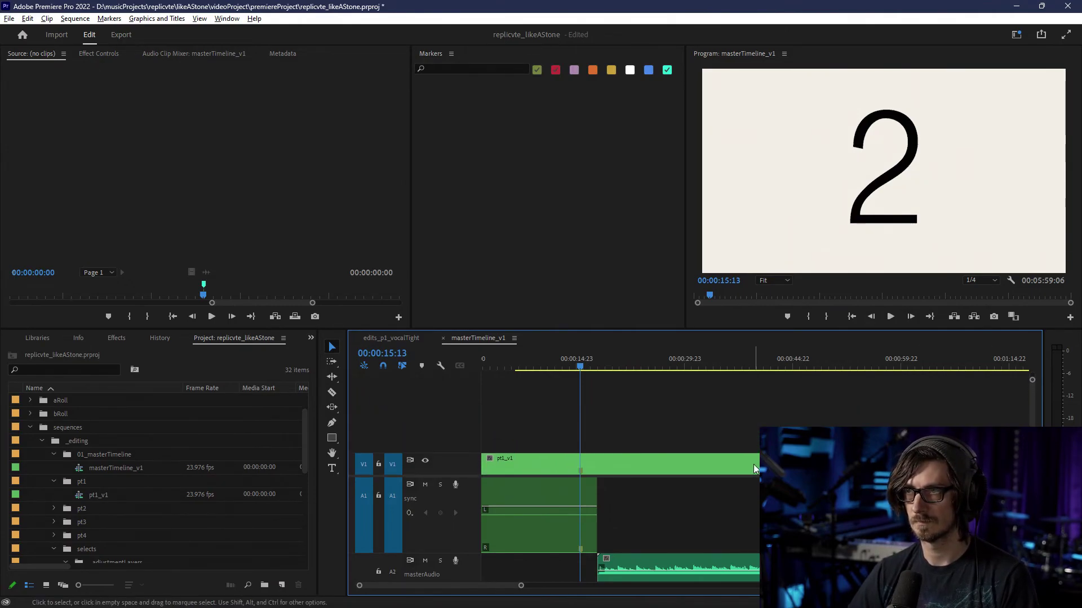
# - Trim the end of the pt1_v1 clip on V1 back to just after its footage ends, shortly past 00:03:40
pyautogui.press('-')
pyautogui.press('-')
pyautogui.press('-')
pyautogui.scroll(-3, 753, 464)
pyautogui.click(745, 365)
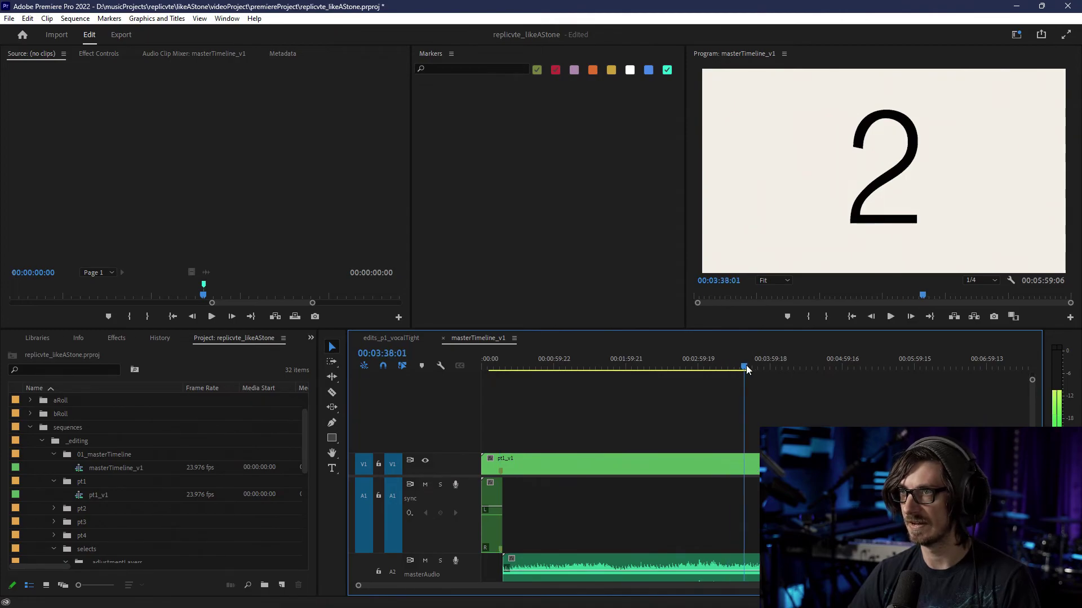
pyautogui.moveTo(913, 464); pyautogui.dragTo(752, 464)
pyautogui.click(747, 366)
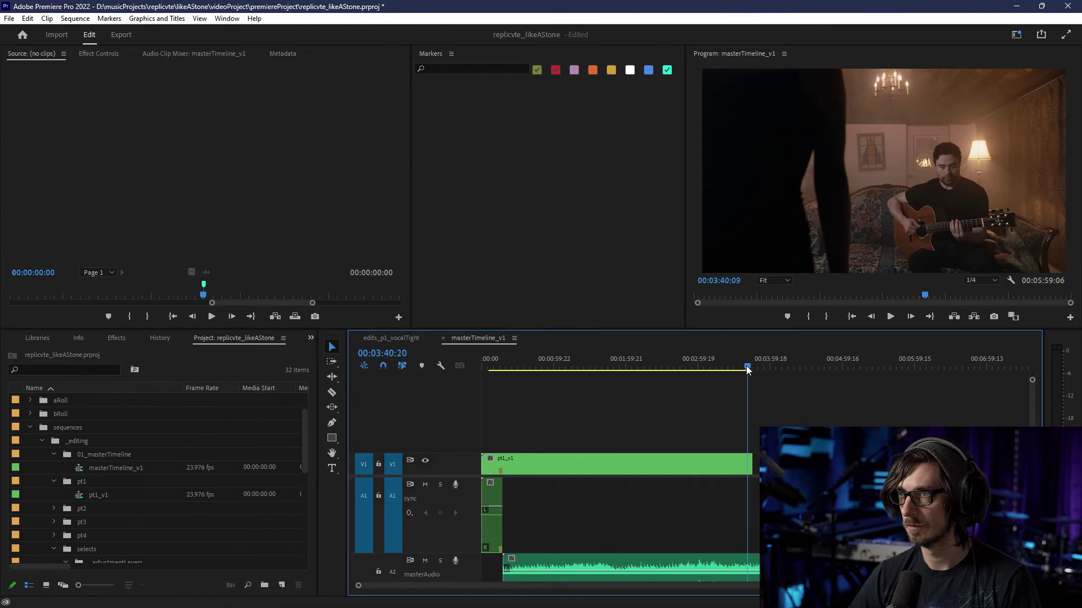
# - Place the playhead at 00:03:40:22 and trim the end of the pt1_v1 clip on V1 to it
pyautogui.scroll(5, 752, 394)
pyautogui.press('w')
pyautogui.moveTo(695, 368); pyautogui.dragTo(691, 366)
pyautogui.press('w')
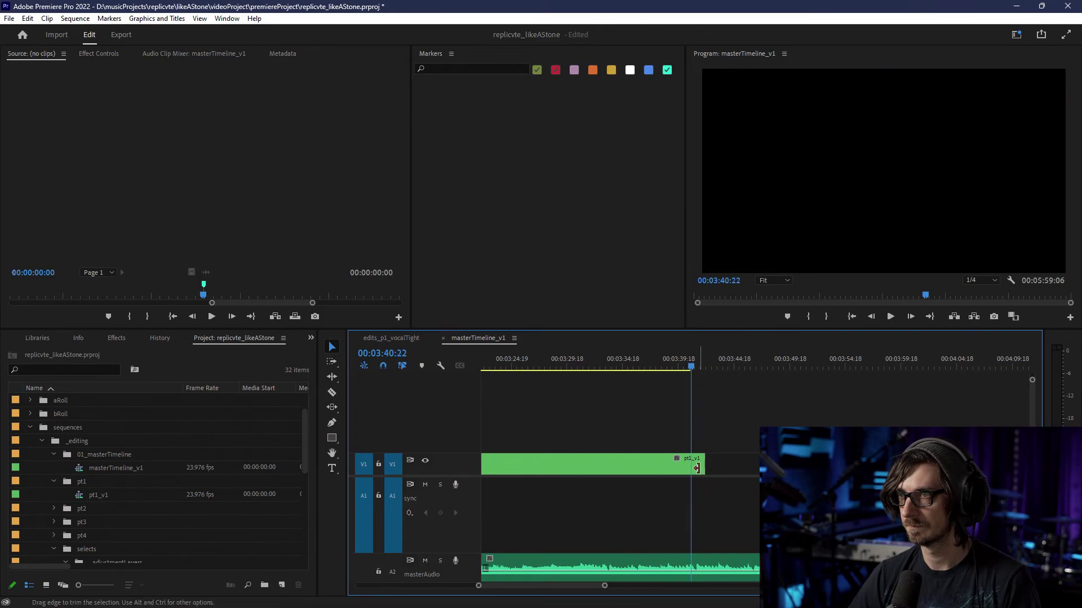
pyautogui.scroll(-5, 710, 496)
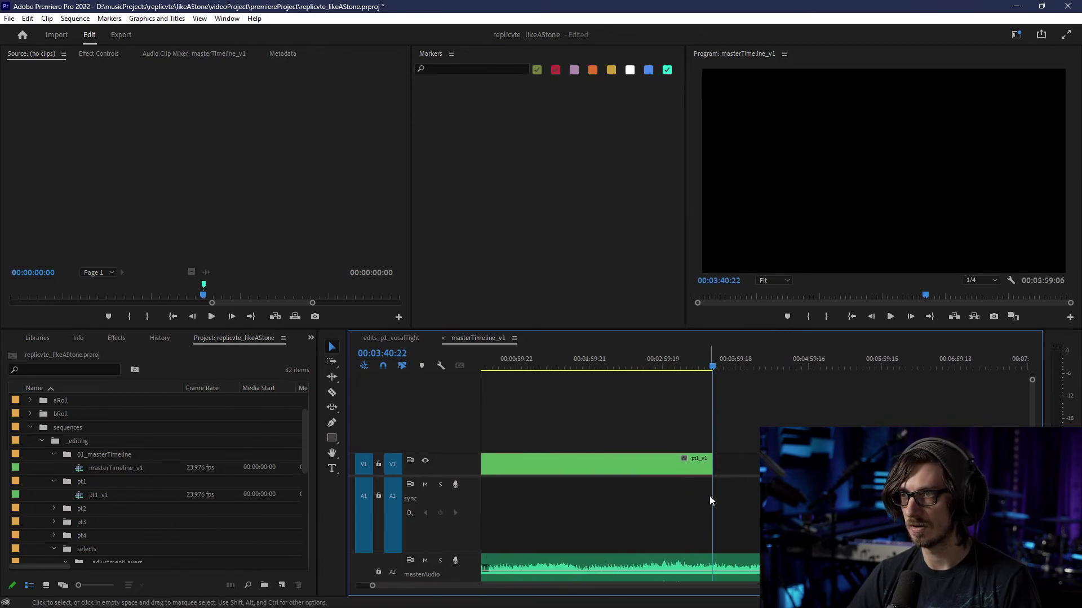
pyautogui.scroll(-5, 699, 502)
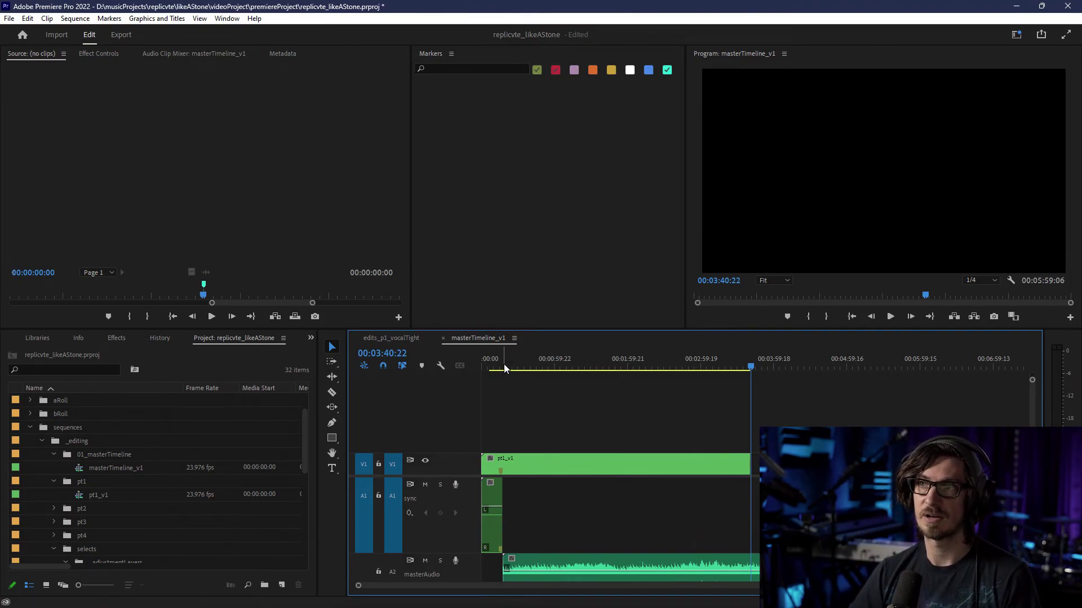
# - Return the playhead to the two-pop frame at 00:00:15:13 in the counting leader
pyautogui.moveTo(495, 365); pyautogui.dragTo(487, 366)
pyautogui.scroll(2, 513, 404)
pyautogui.press('=')
pyautogui.press('=')
pyautogui.press('=')
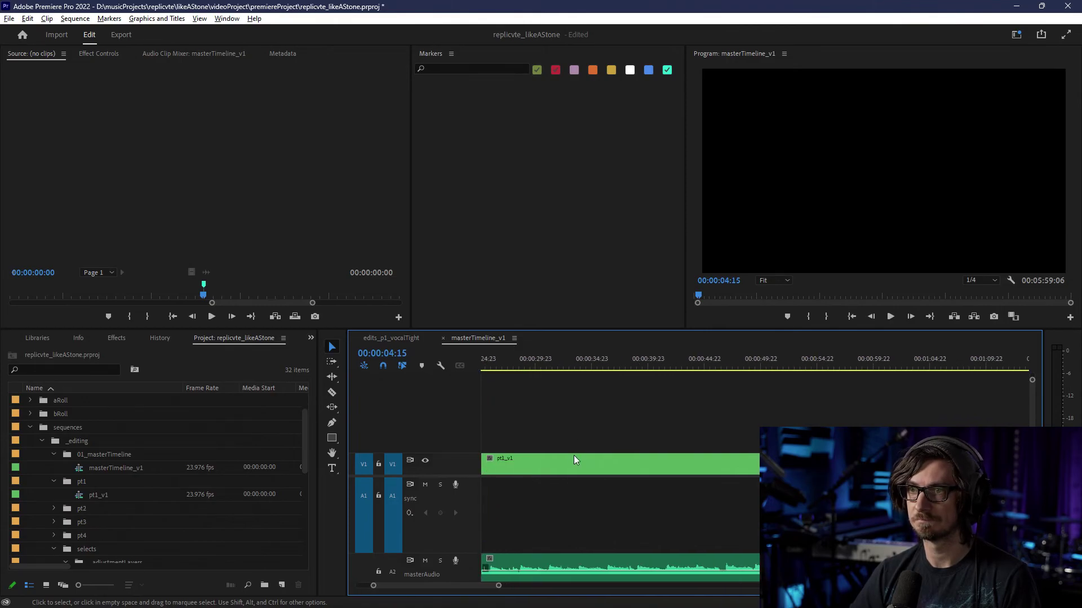
pyautogui.moveTo(570, 365); pyautogui.dragTo(779, 364)
pyautogui.press('=')
pyautogui.press('=')
# - Open the sequence settings of masterTimeline_v1 to check its timebase and timecode display format, and cancel out of them
pyautogui.rightClick(96, 466)
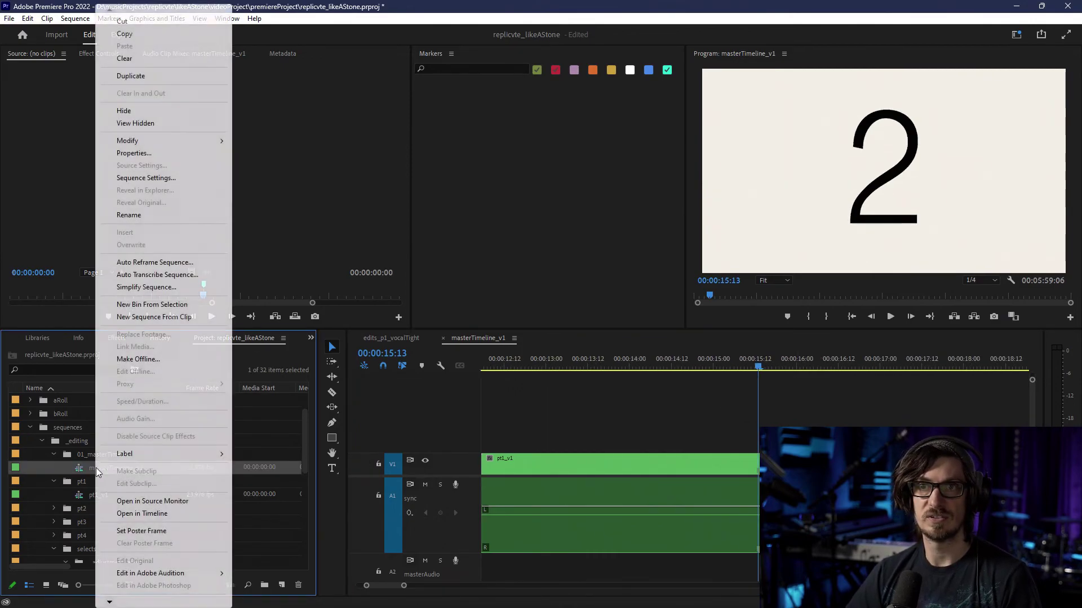
pyautogui.click(143, 179)
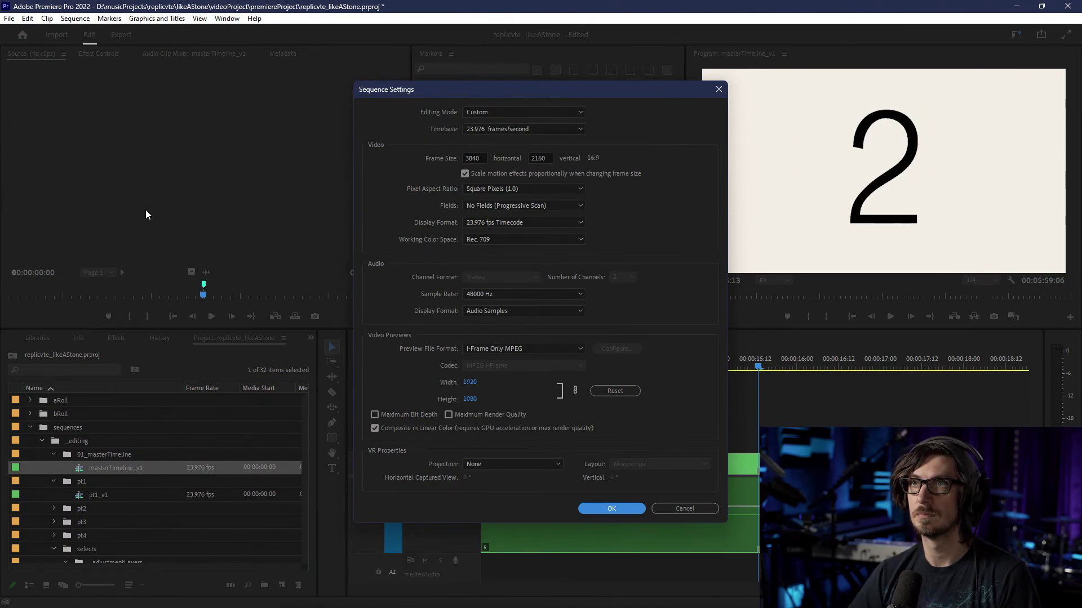
pyautogui.click(686, 509)
# - Examine the time ruler options, timeline display settings, project and editing commands, and timecode display formats available for masterTimeline_v1
pyautogui.rightClick(682, 359)
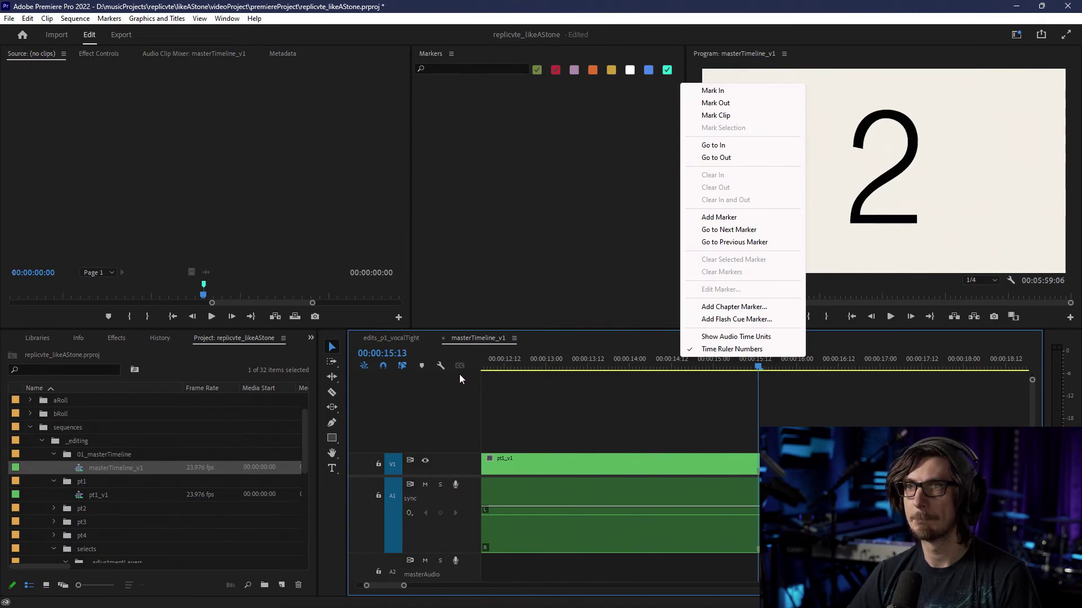
pyautogui.click(440, 366)
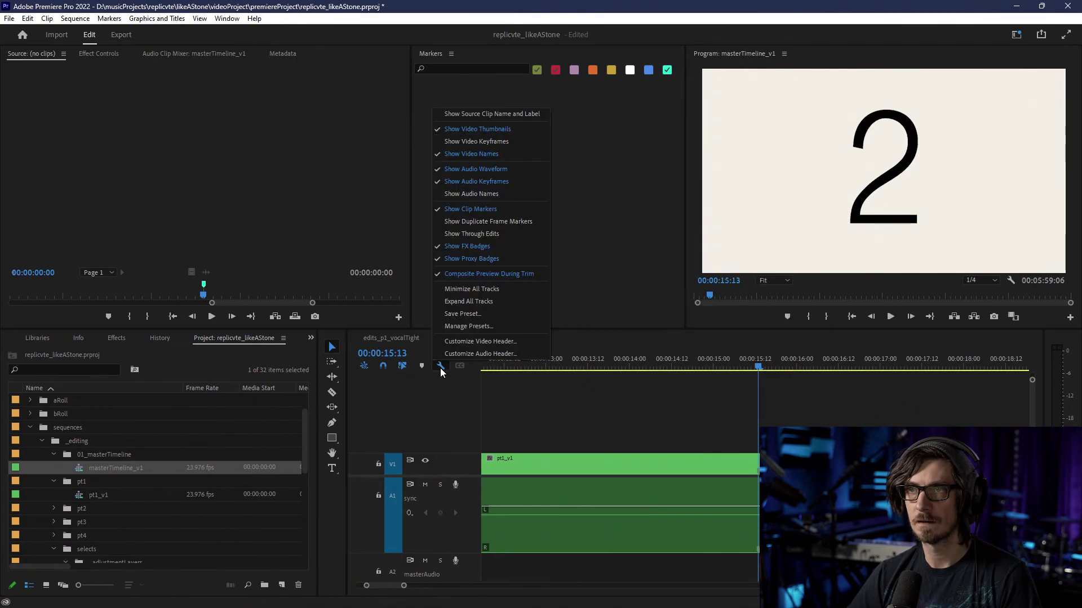
pyautogui.click(441, 366)
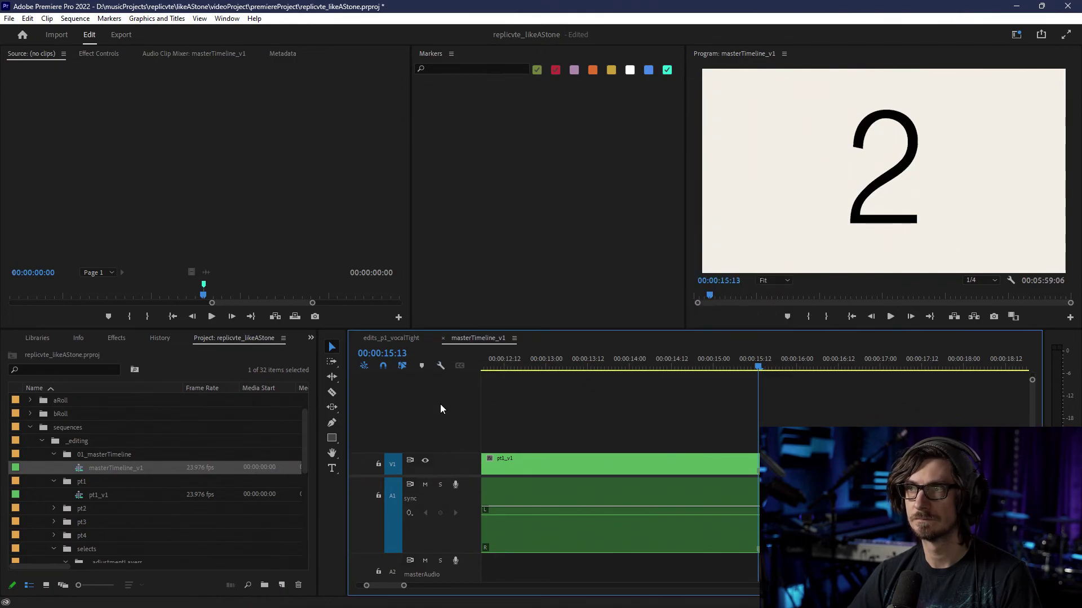
pyautogui.rightClick(111, 468)
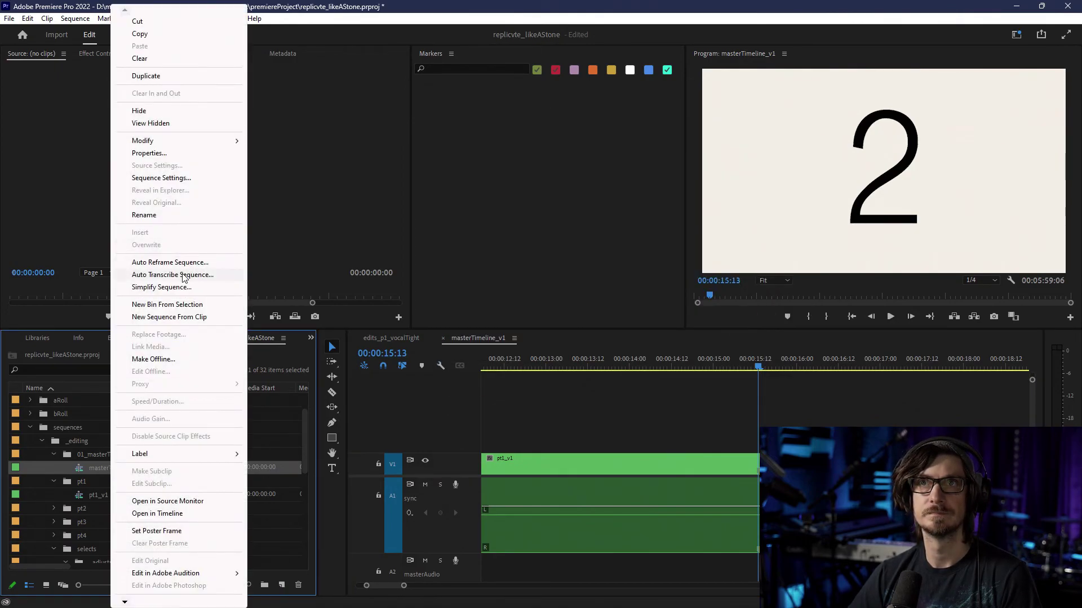
pyautogui.click(26, 19)
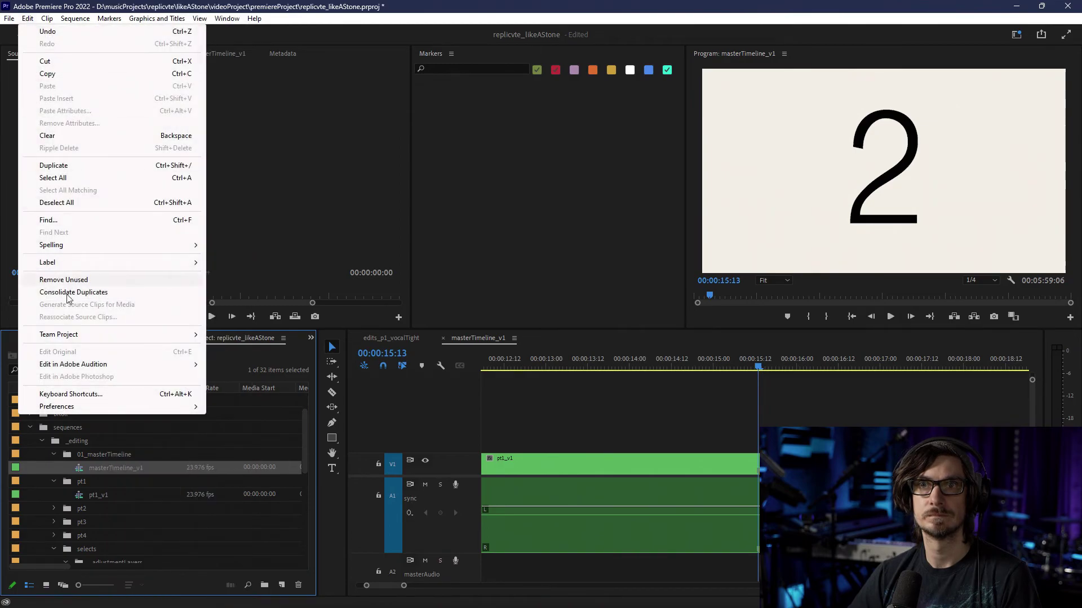
pyautogui.moveTo(9, 19)
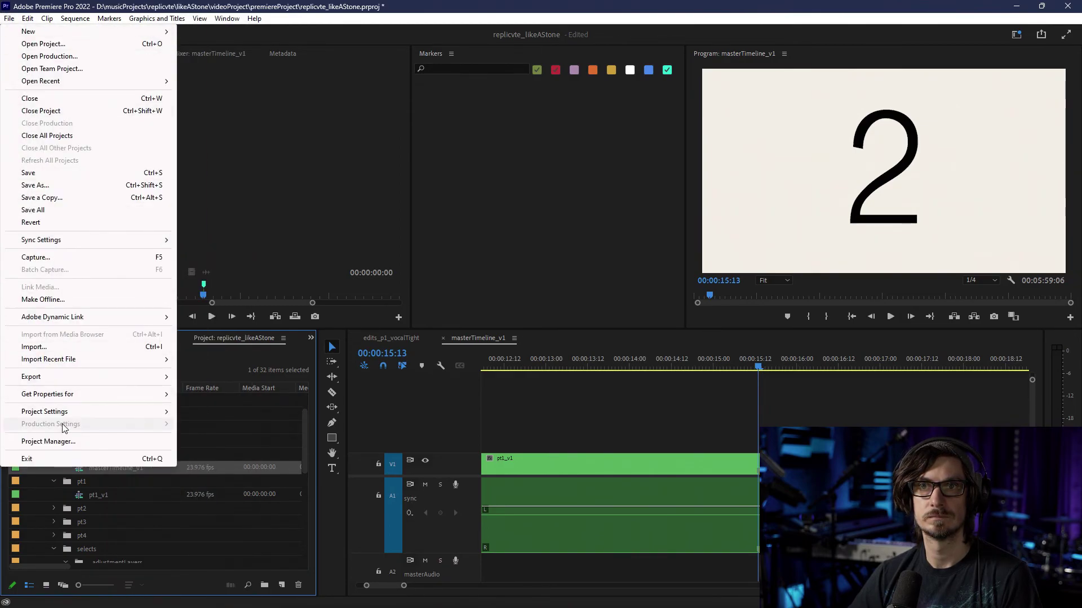
pyautogui.moveTo(63, 416)
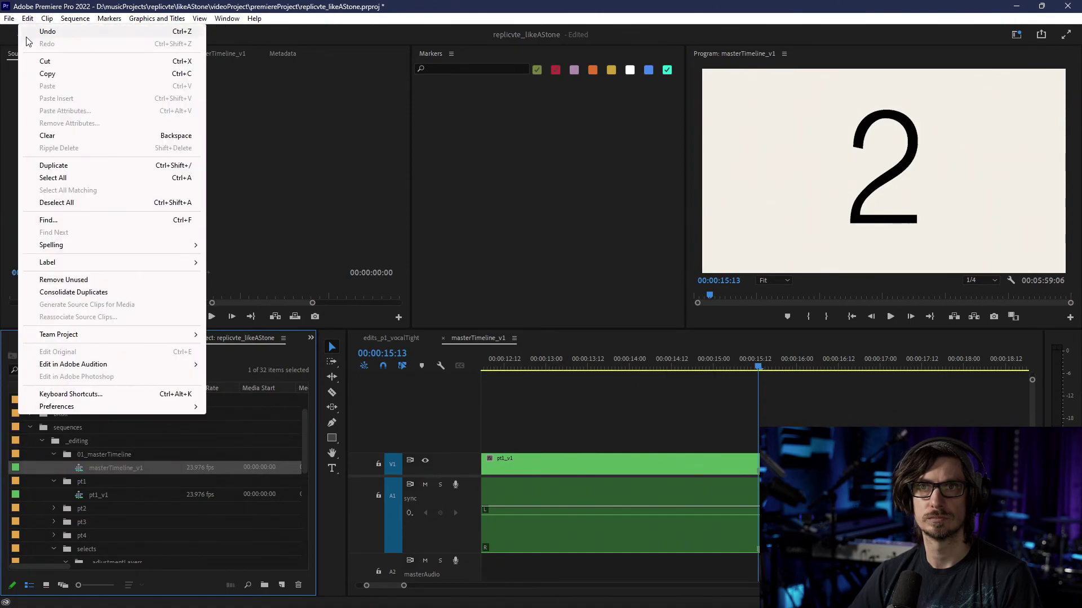
pyautogui.rightClick(567, 367)
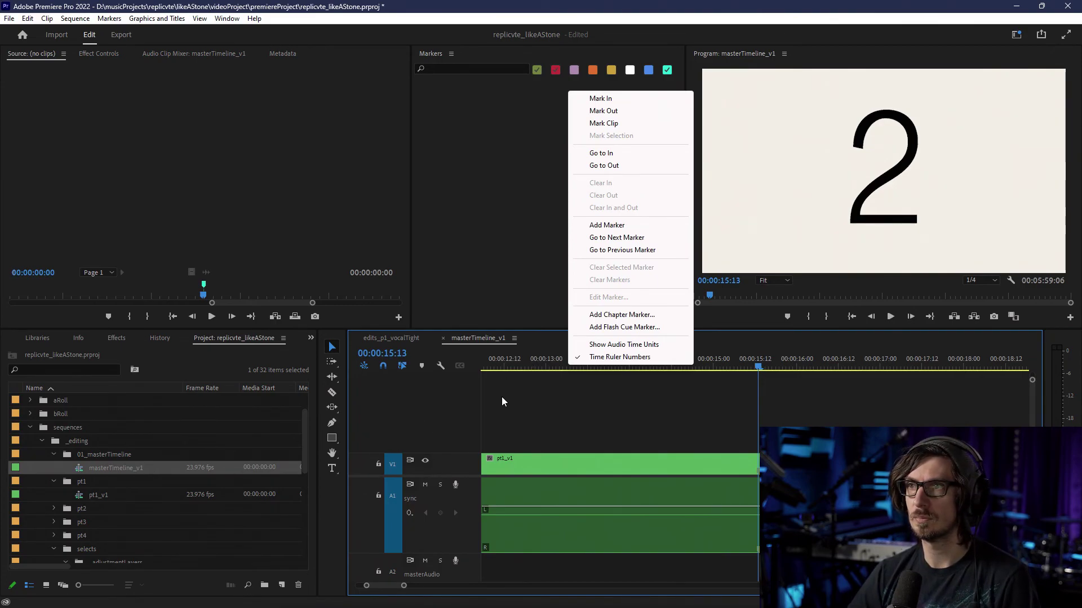
pyautogui.click(599, 356)
pyautogui.rightClick(603, 358)
pyautogui.click(625, 350)
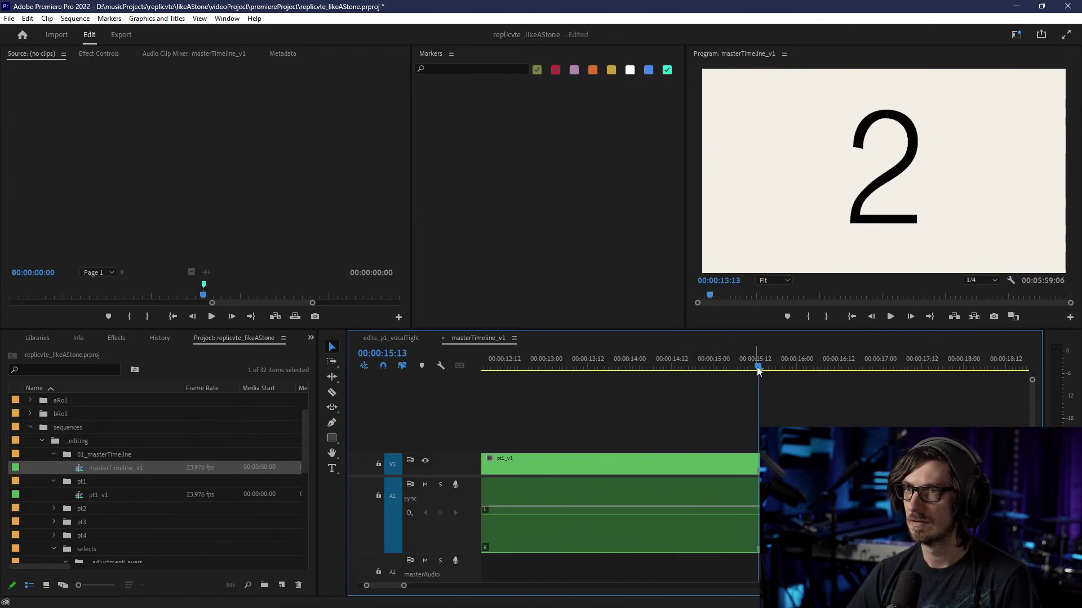
pyautogui.rightClick(399, 358)
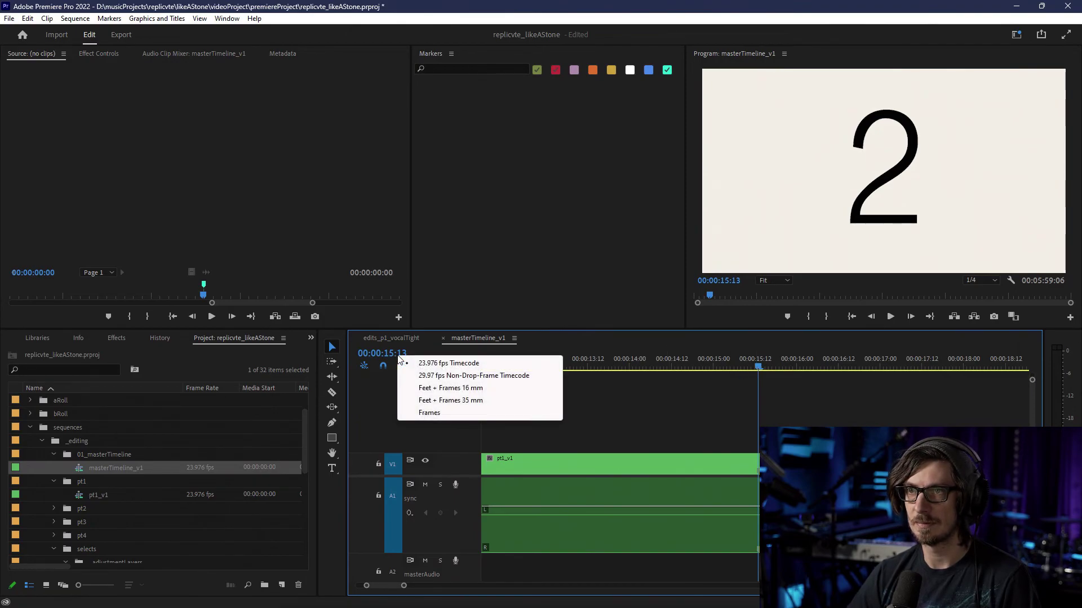
pyautogui.click(569, 356)
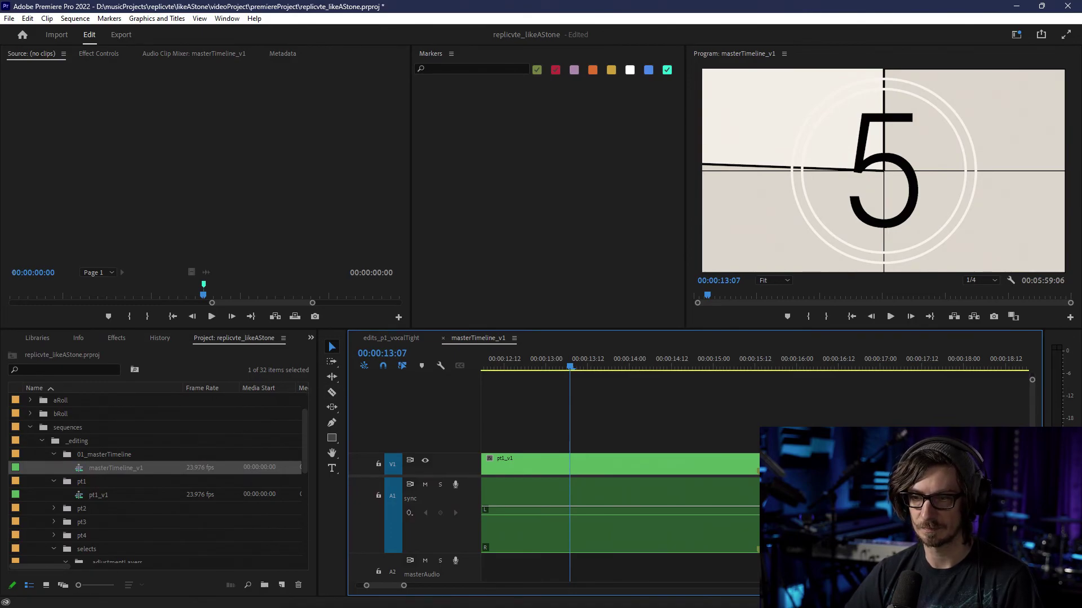
pyautogui.hotkey('alt', 'Tab')
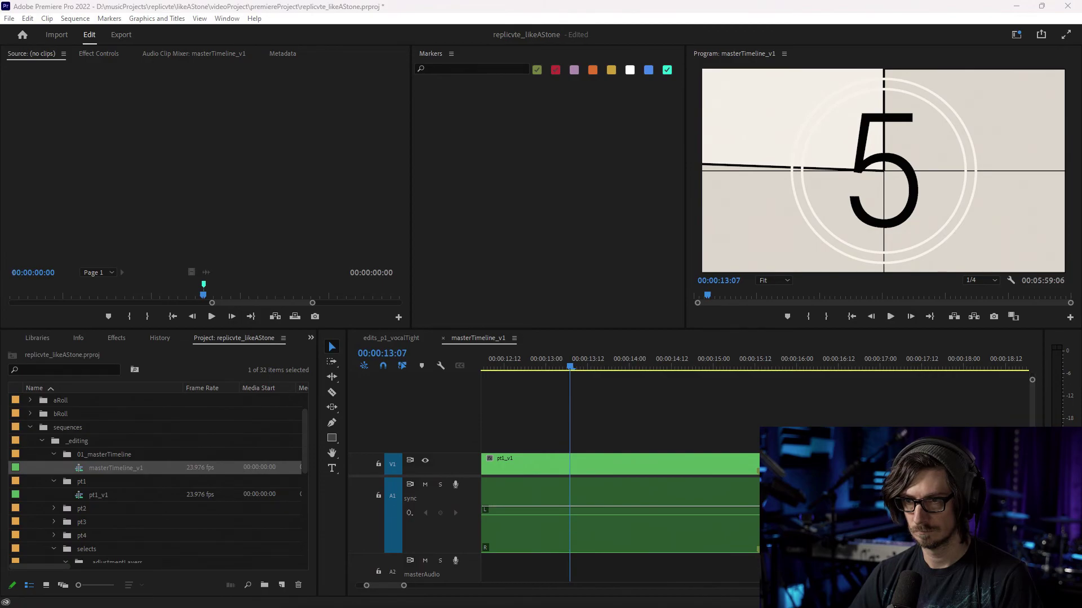
# - Review the video, audio and preview options in the active sequence's settings and dismiss the dialog
pyautogui.click(73, 18)
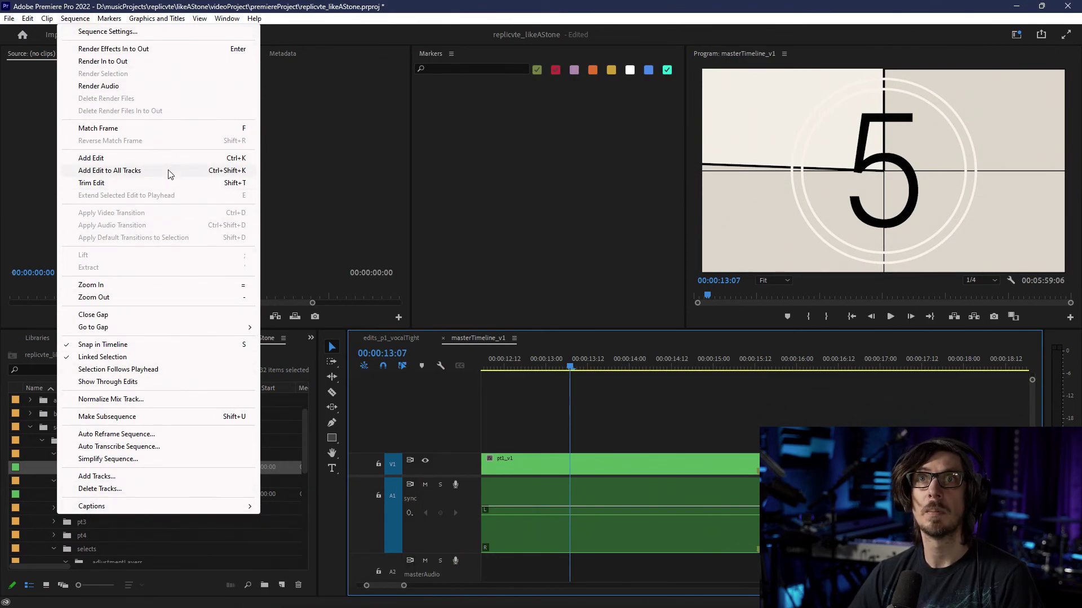
pyautogui.click(169, 32)
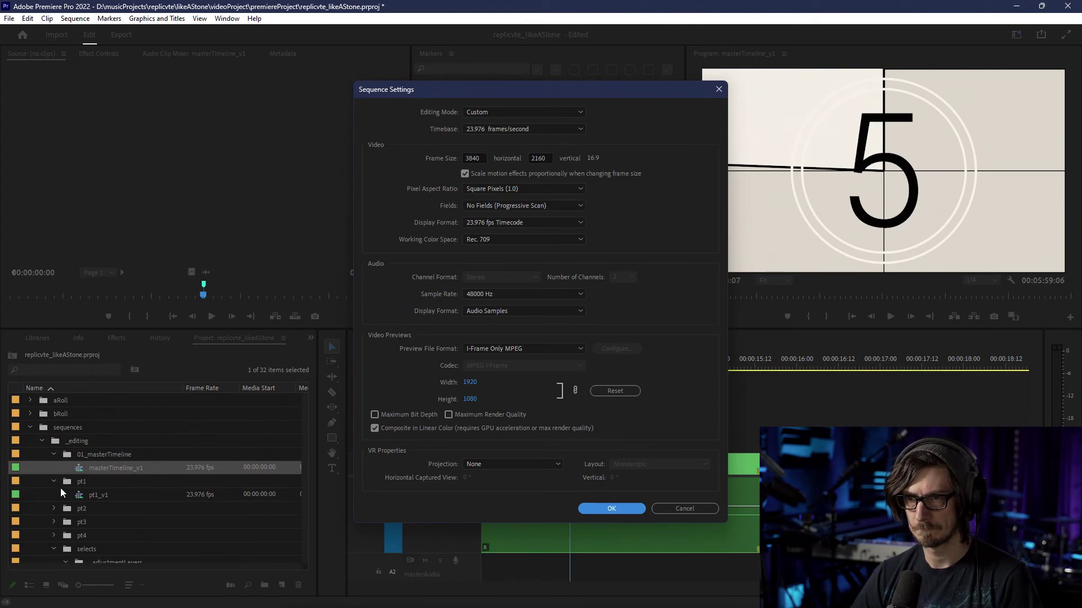
pyautogui.click(712, 509)
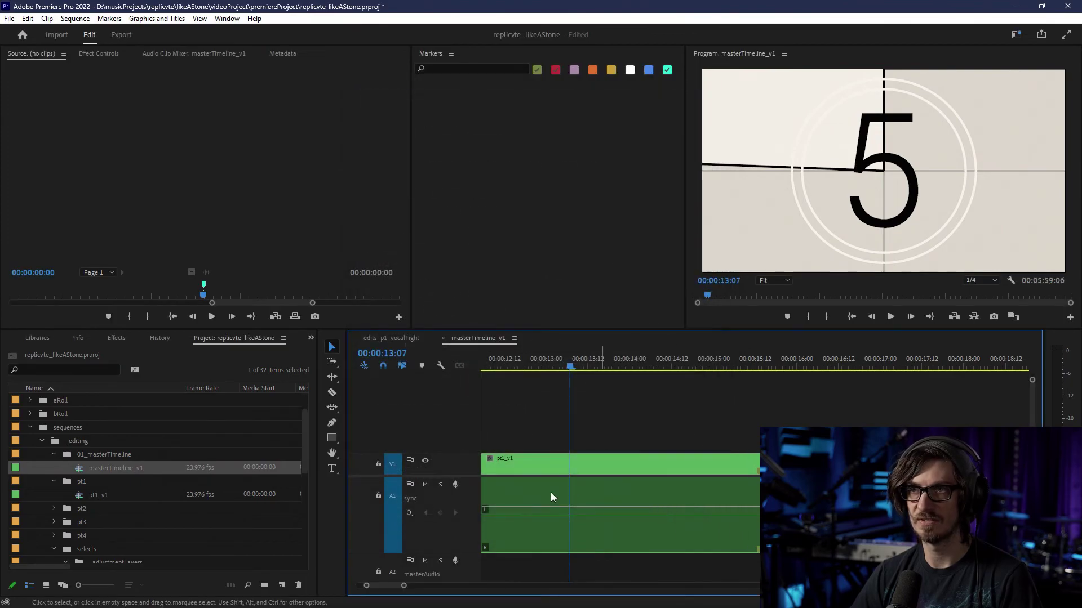